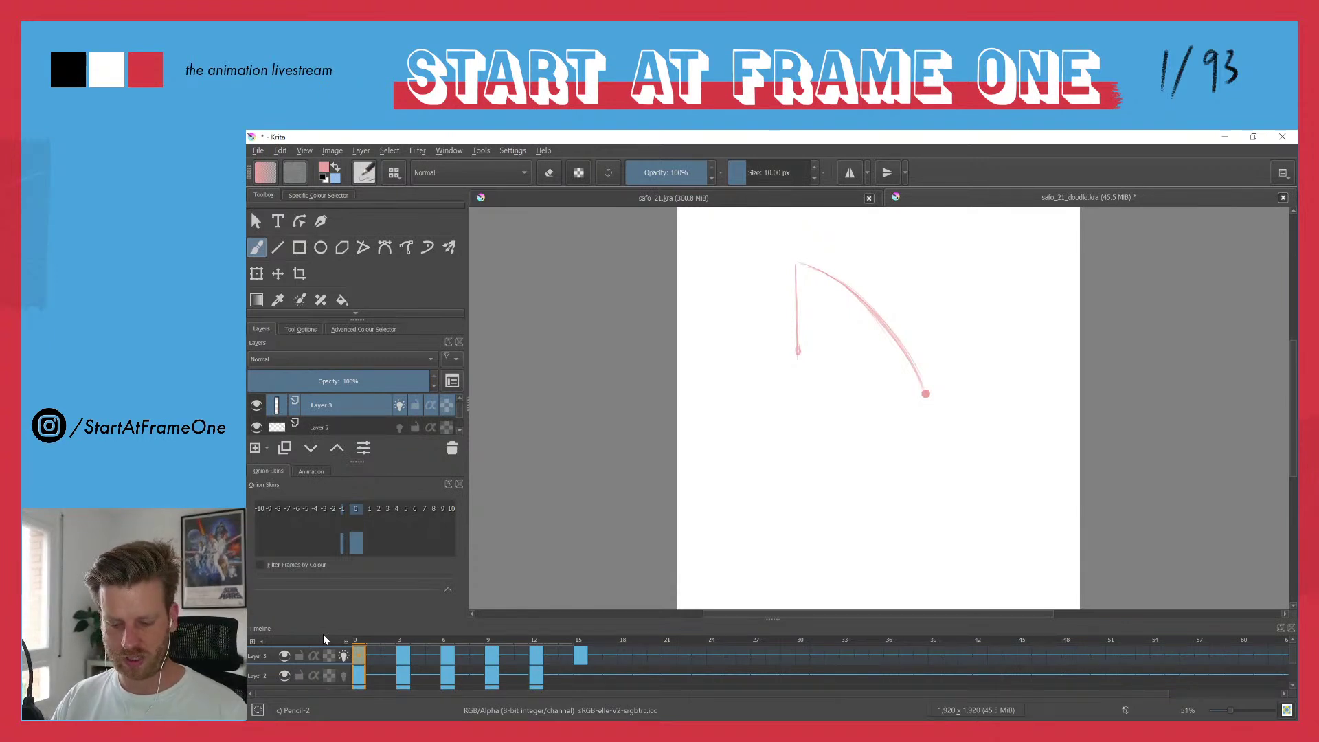
- Switch to safo_21.kra, scrub through the skeleton's fishing-rod animation and play it from frame 0
click(629, 199)
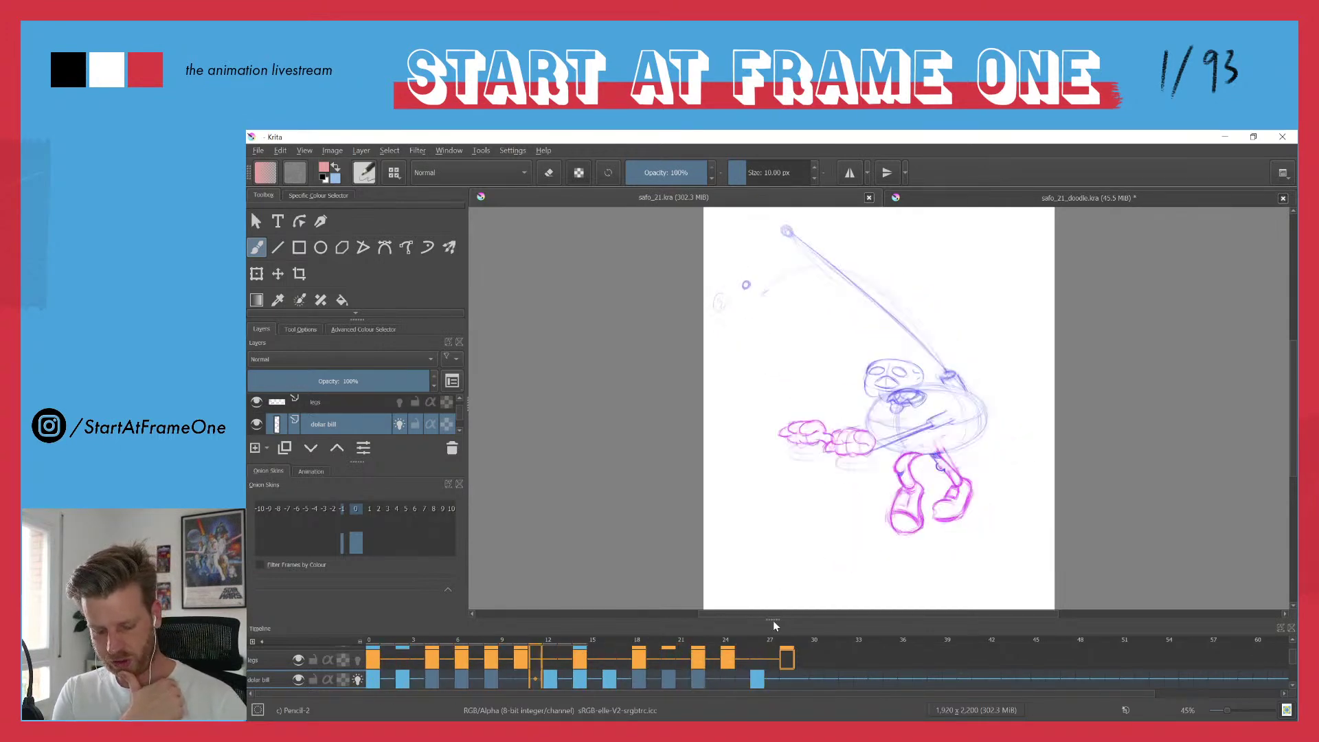
click(700, 640)
drag(700, 643, 536, 641)
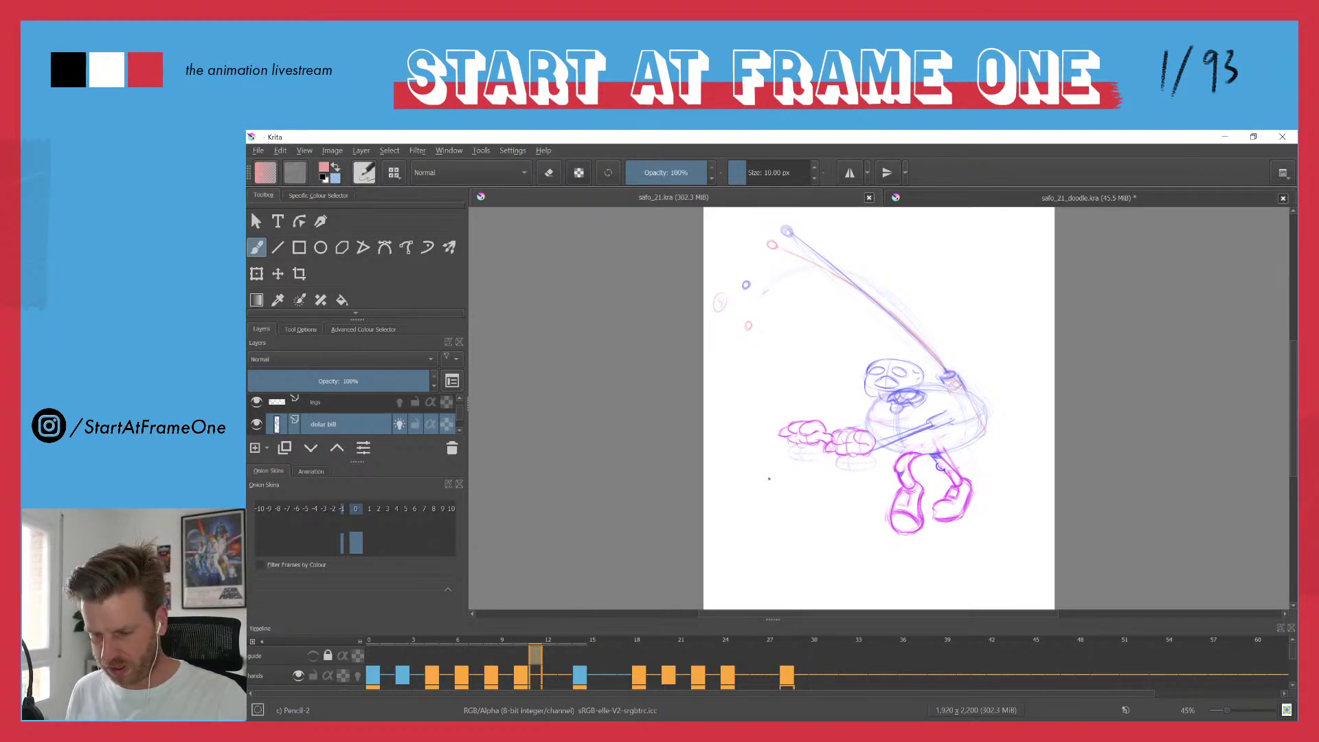
click(1283, 172)
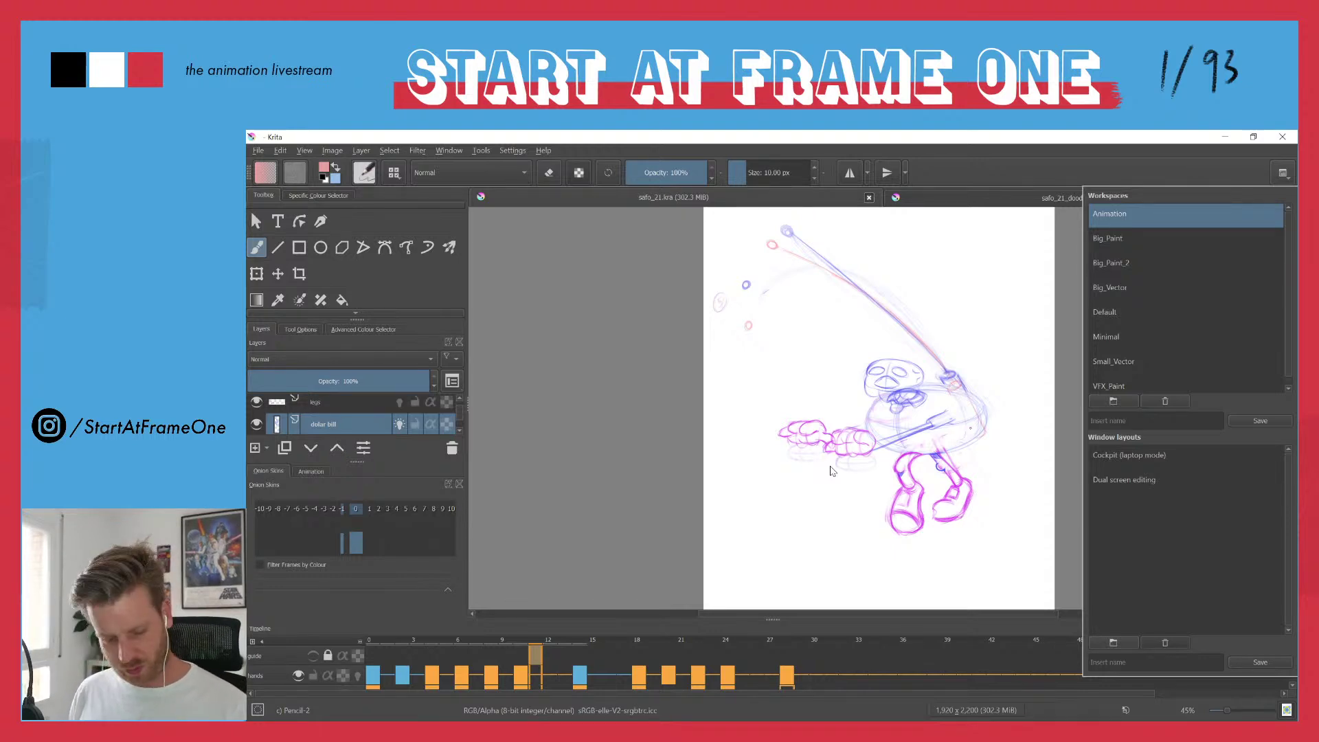
click(369, 643)
key(space)
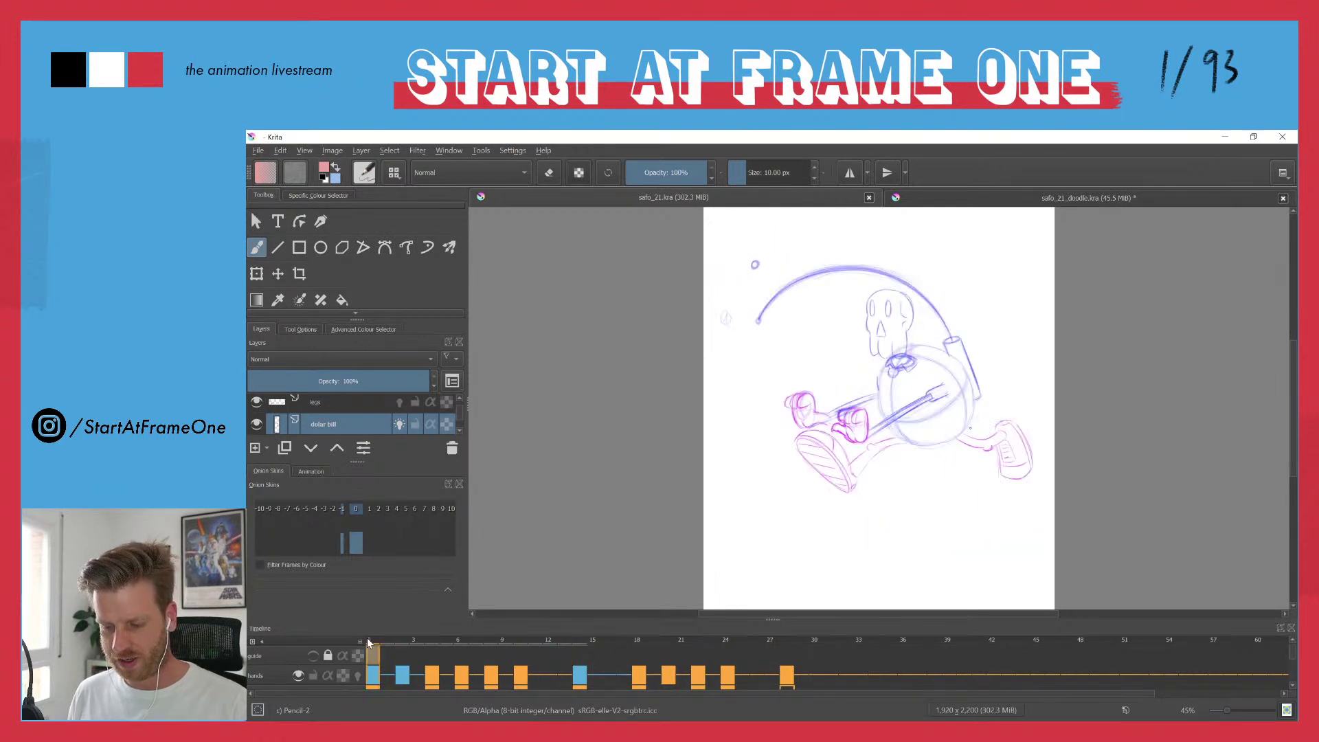
- In safo_21_doodle.kra, turn off Layer 3's onion skin and extend the hanging string up to the rod tip on frame 12
click(1041, 202)
key(space)
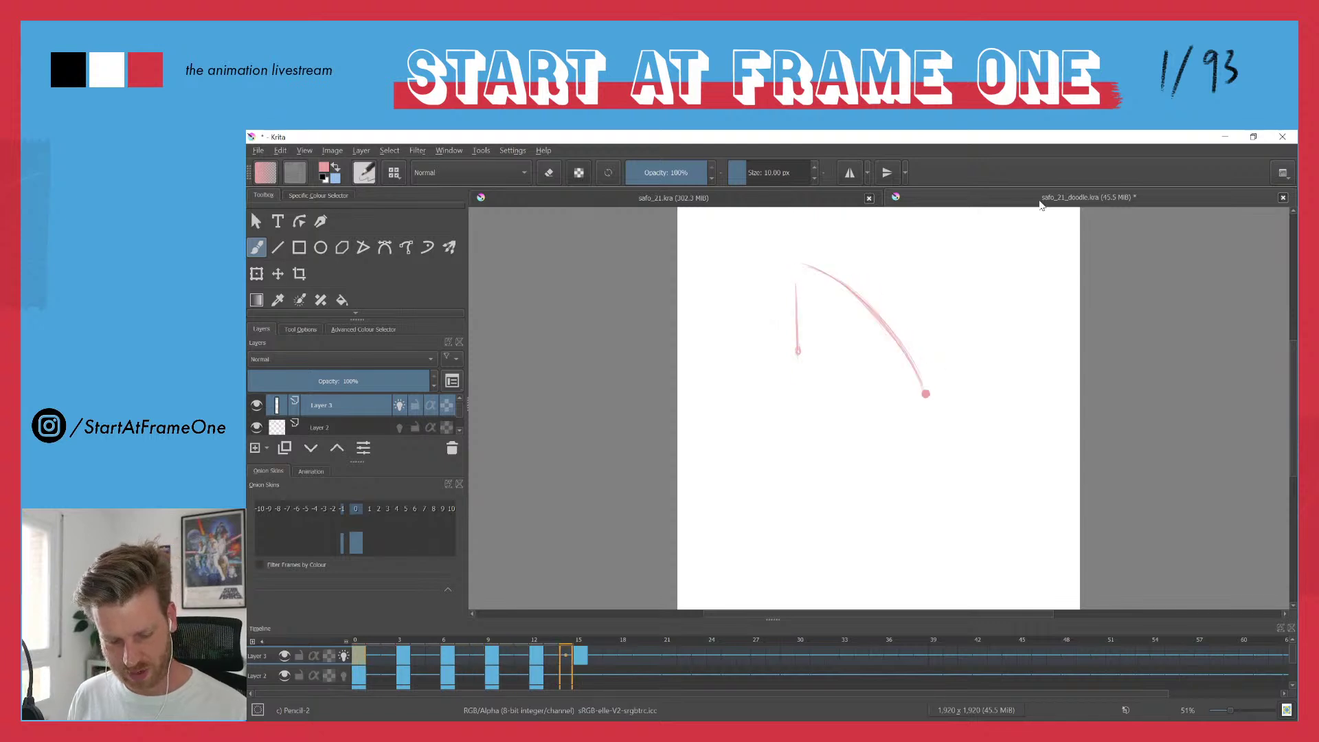
drag(362, 644, 495, 627)
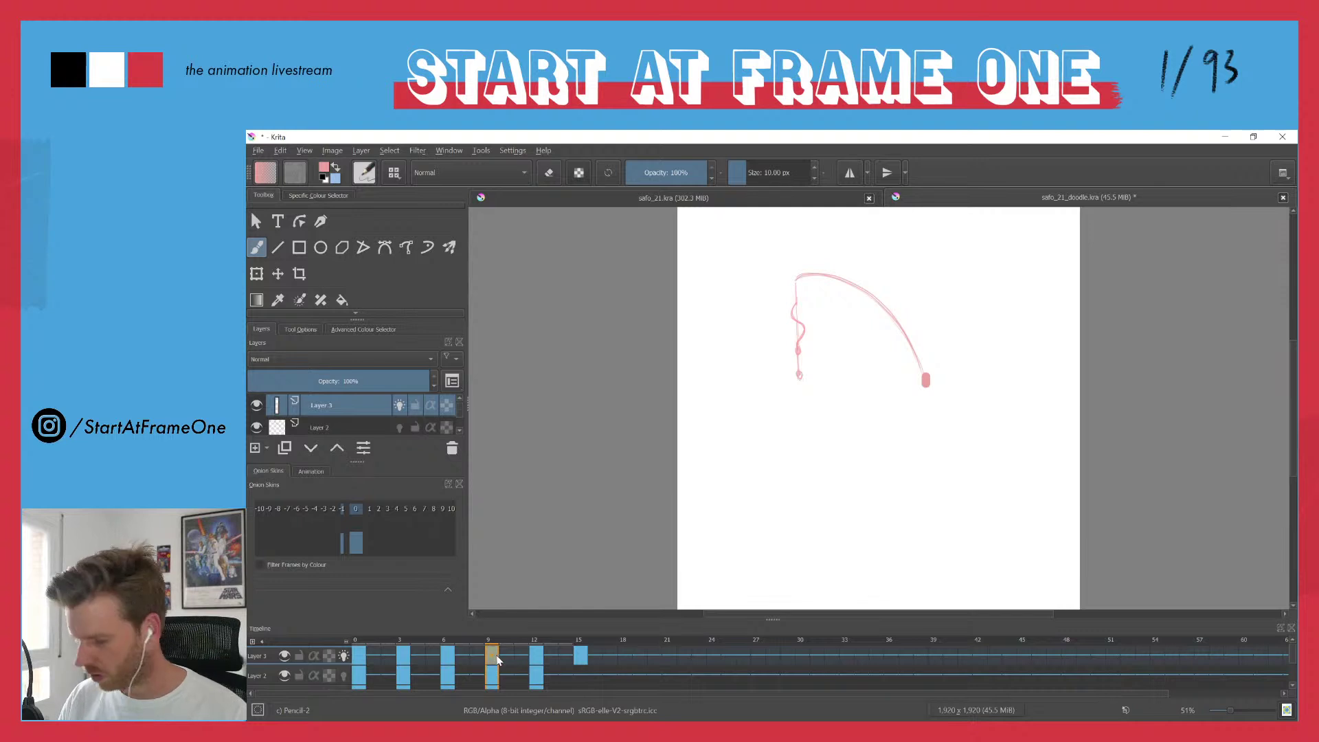
key(o)
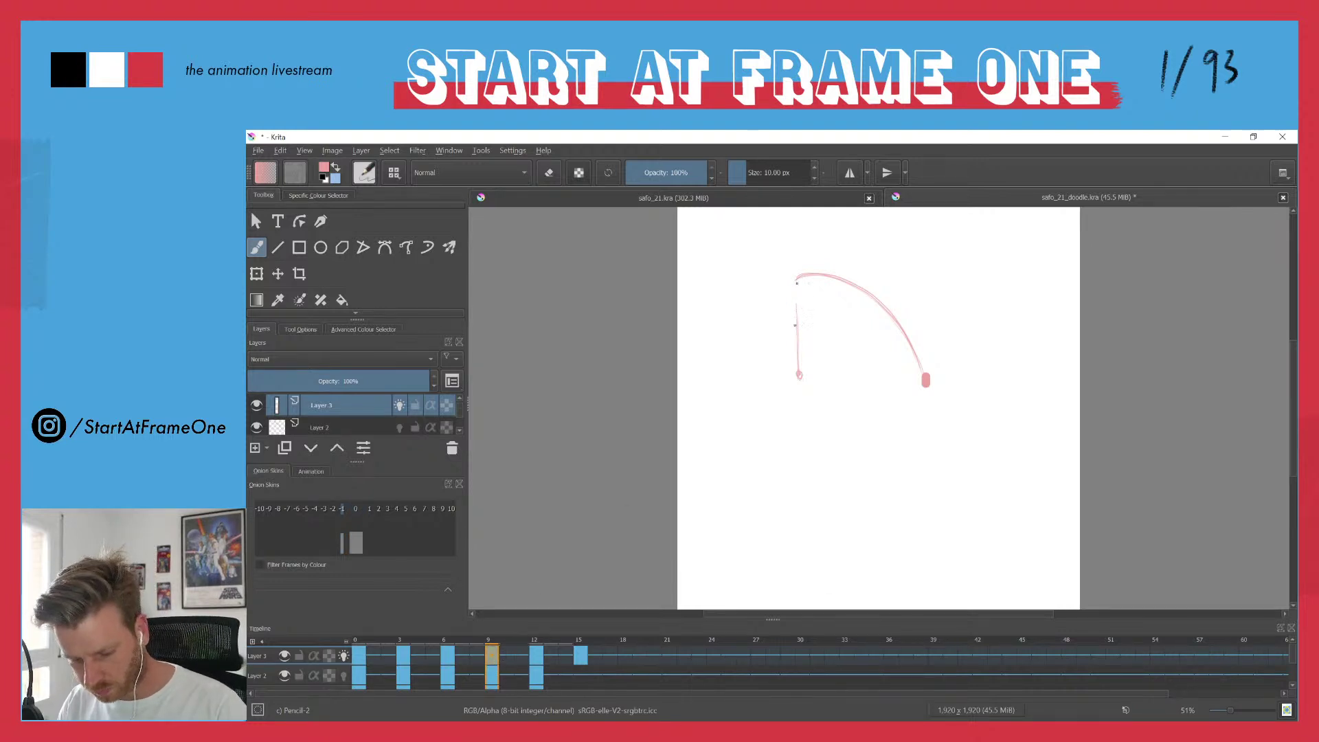
click(535, 647)
drag(796, 285, 796, 268)
key(space)
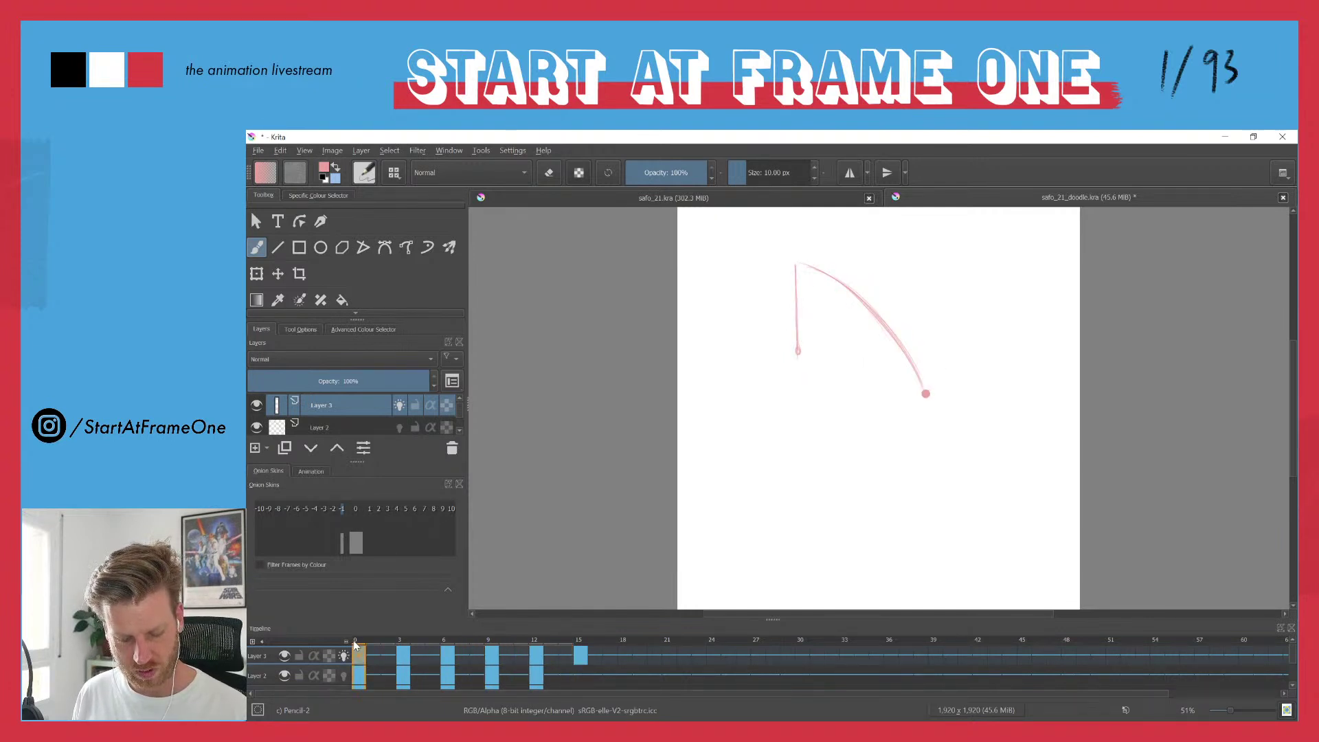
- Review the rod's motion from frame 0 and mark the rod's base and the string's end with small strokes on frame 12
drag(366, 640, 401, 639)
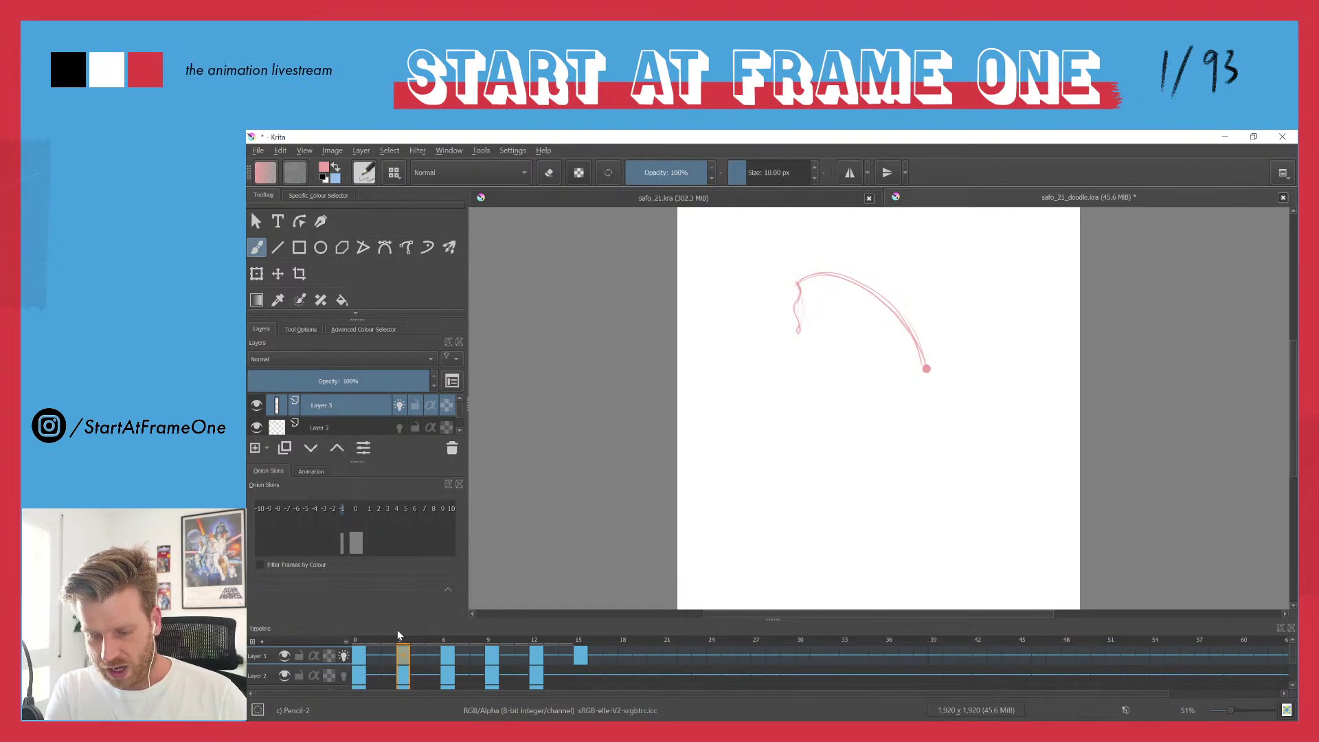
click(358, 640)
key(space)
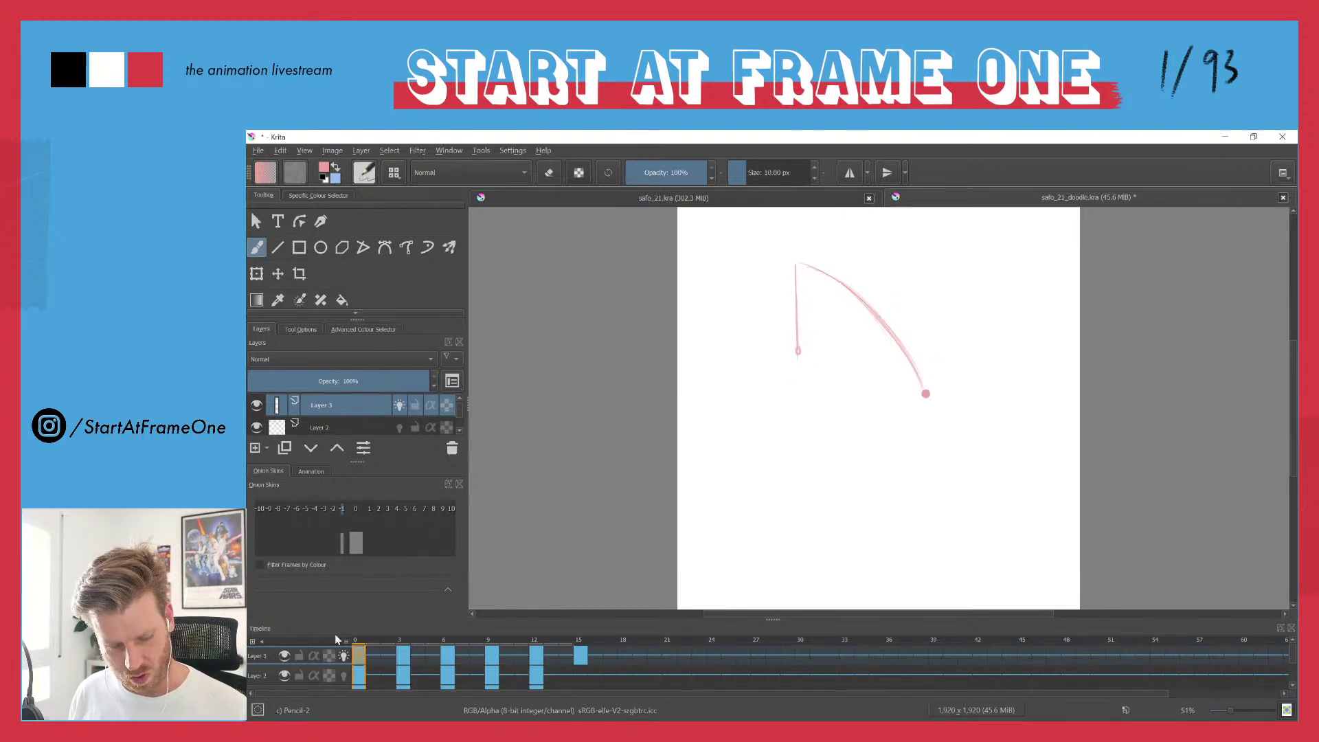
mouse_move(358, 641)
mouse_down()
mouse_move(569, 630)
mouse_move(402, 639)
mouse_move(535, 641)
mouse_up()
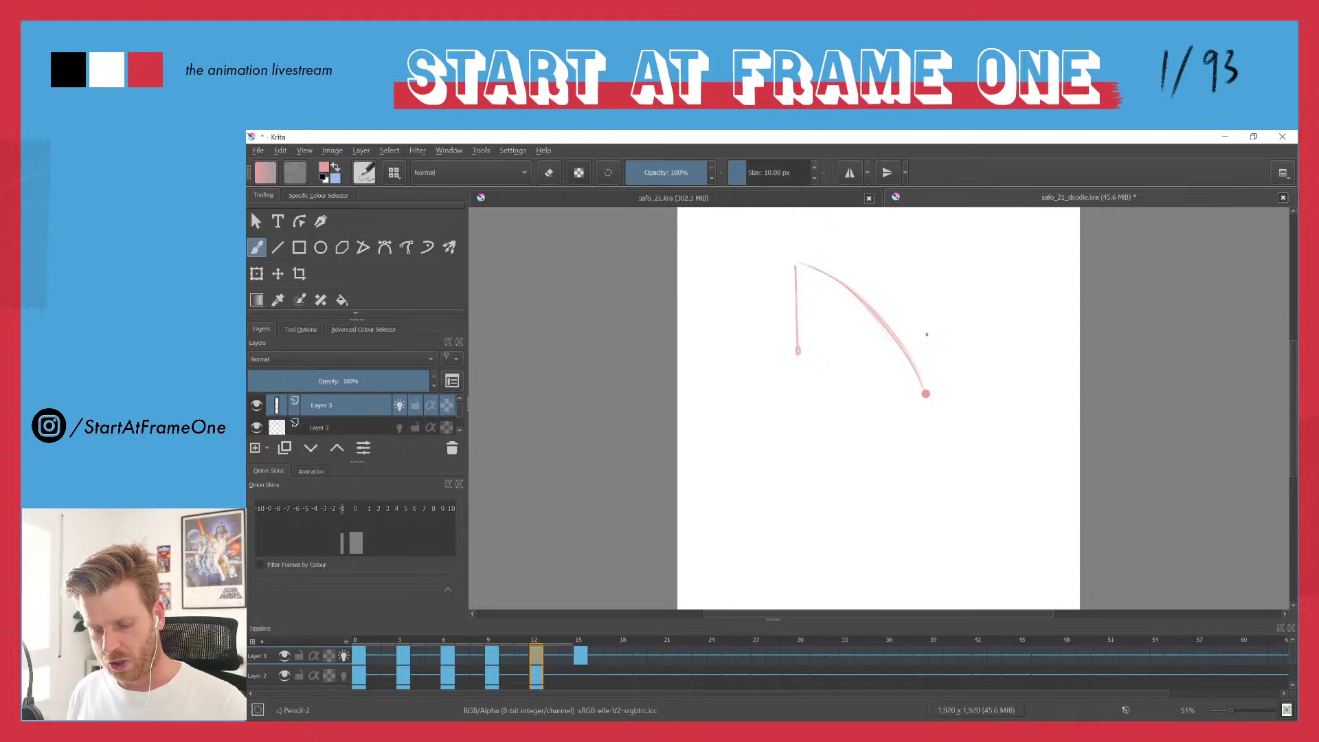
drag(926, 393, 927, 393)
drag(798, 349, 796, 352)
mouse_move(358, 639)
mouse_down()
mouse_move(630, 641)
mouse_move(358, 639)
mouse_move(369, 642)
mouse_up()
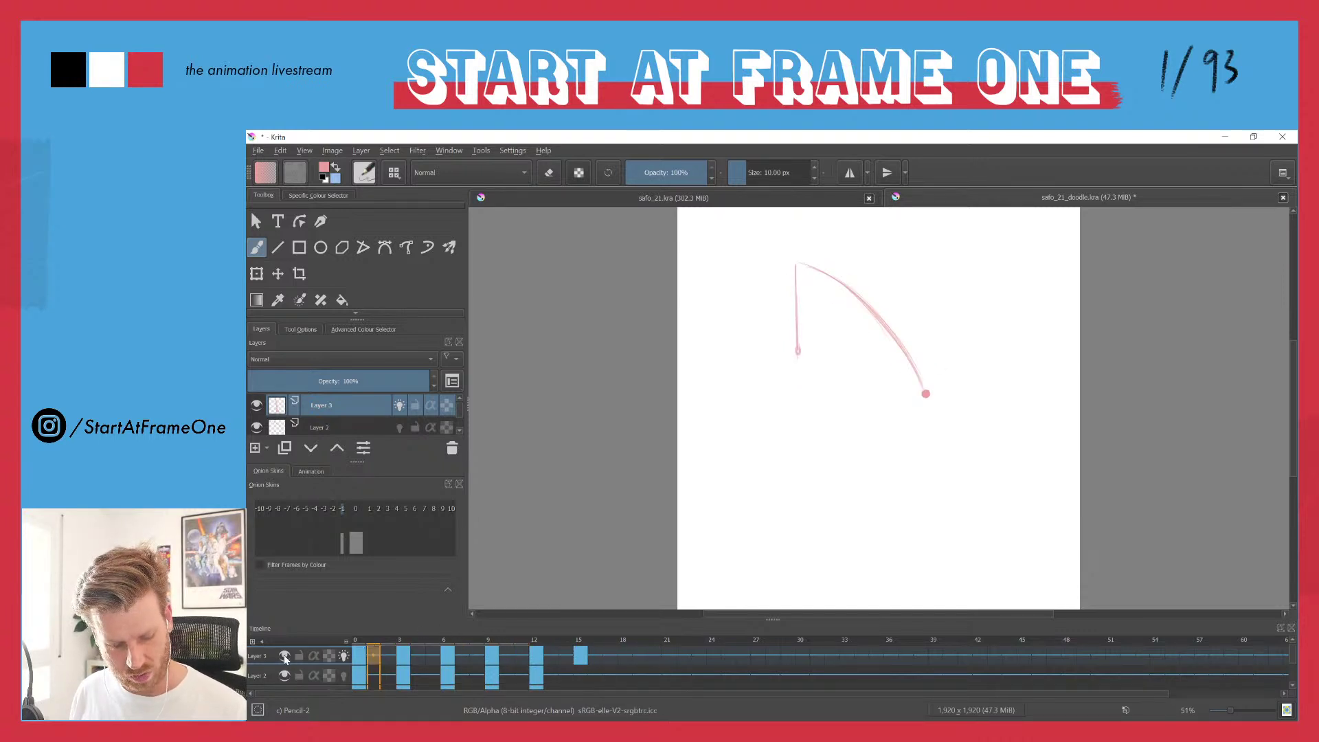
- Hide Layer 3 and add a new paint layer above it at frame 0
click(284, 657)
click(356, 645)
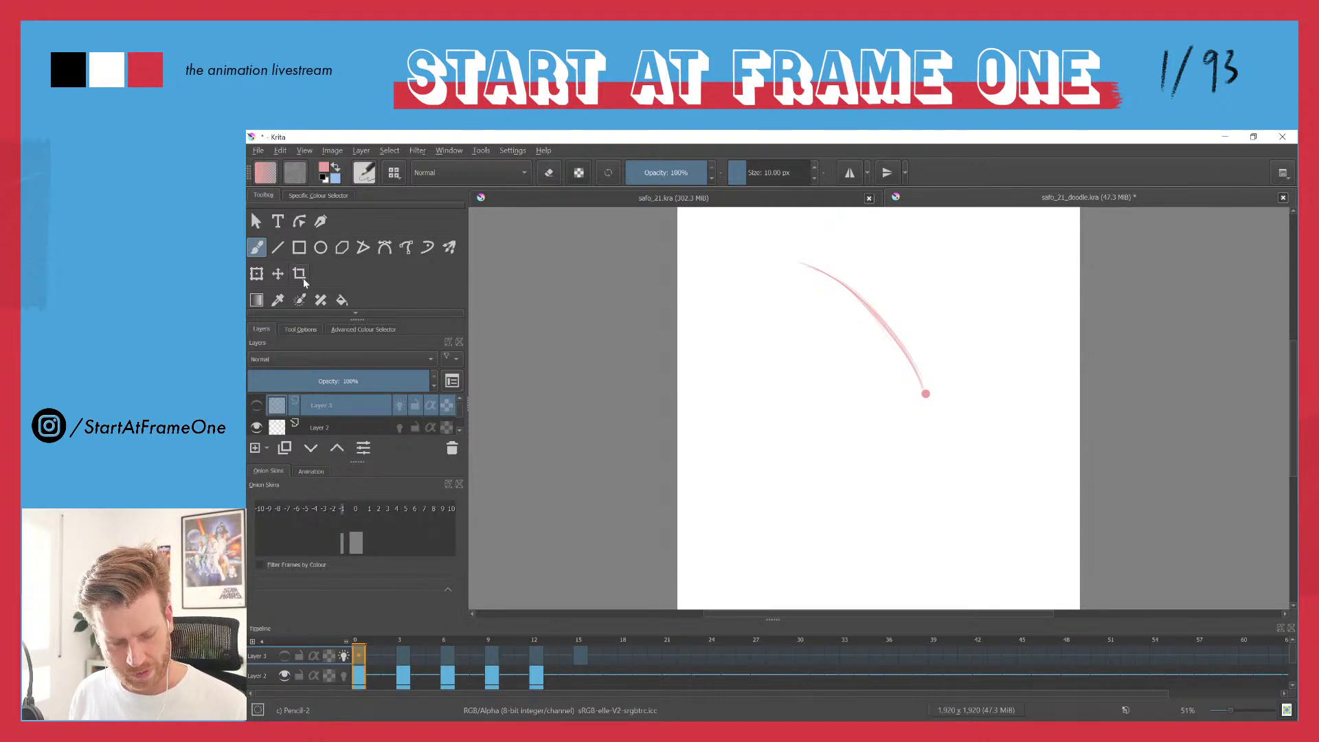
click(255, 449)
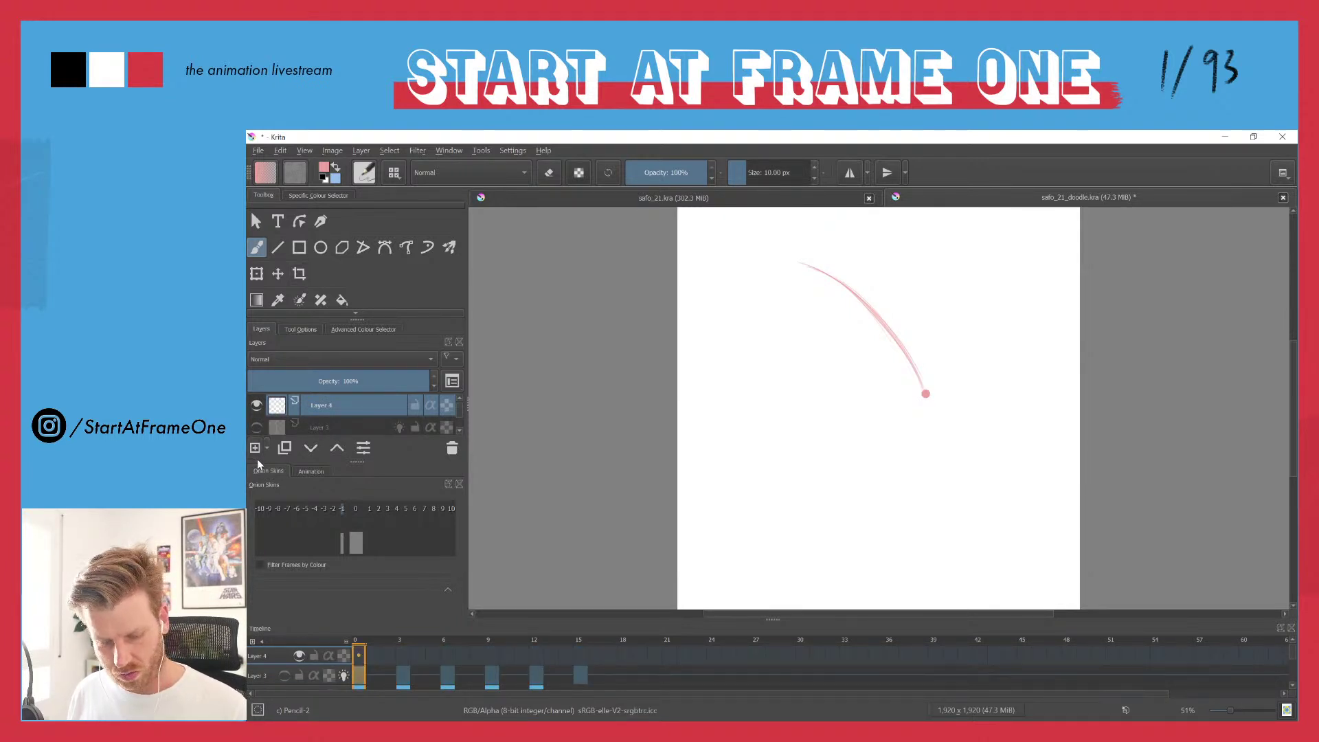
- On the new layer at frame 0, draw a straight string hanging from the rod tip with a rectangular dollar bill at its end
click(447, 653)
drag(447, 647, 575, 641)
click(358, 649)
mouse_move(362, 643)
mouse_down()
mouse_move(417, 641)
mouse_move(350, 645)
mouse_move(548, 640)
mouse_up()
click(357, 640)
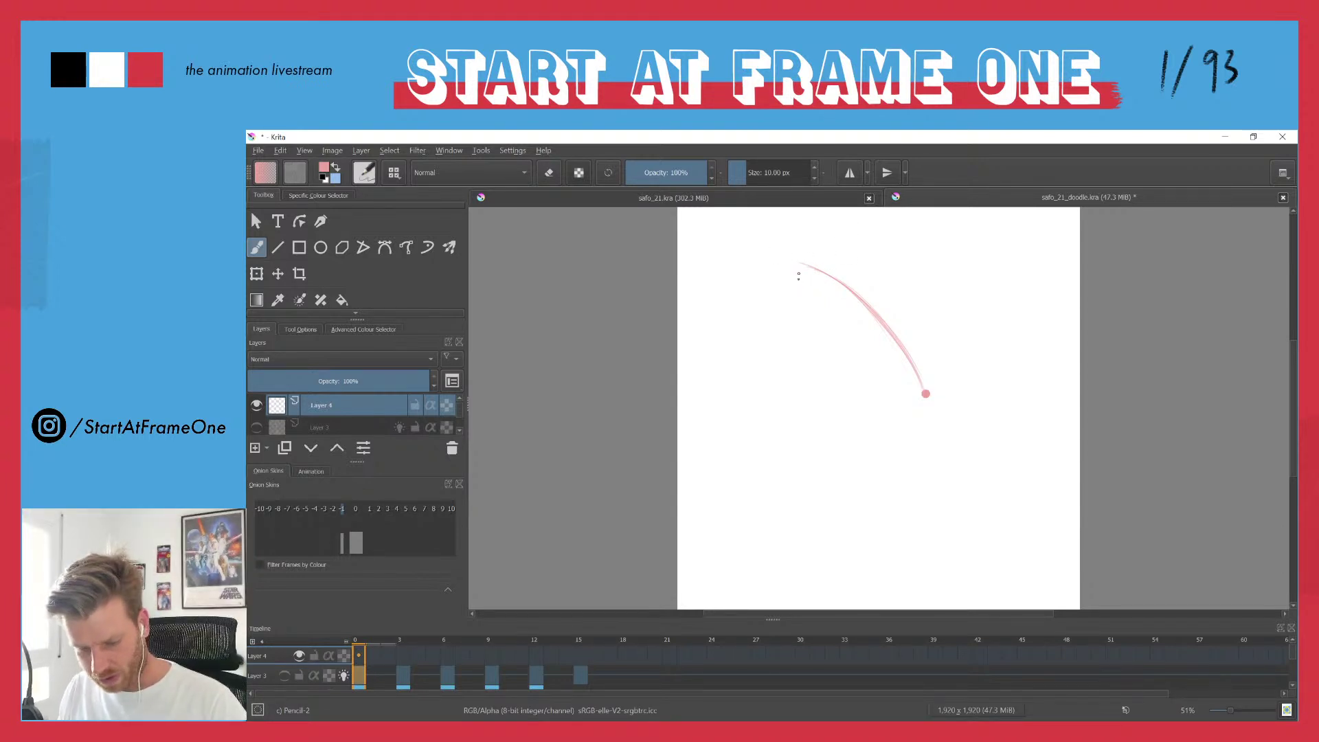
drag(798, 262, 799, 319)
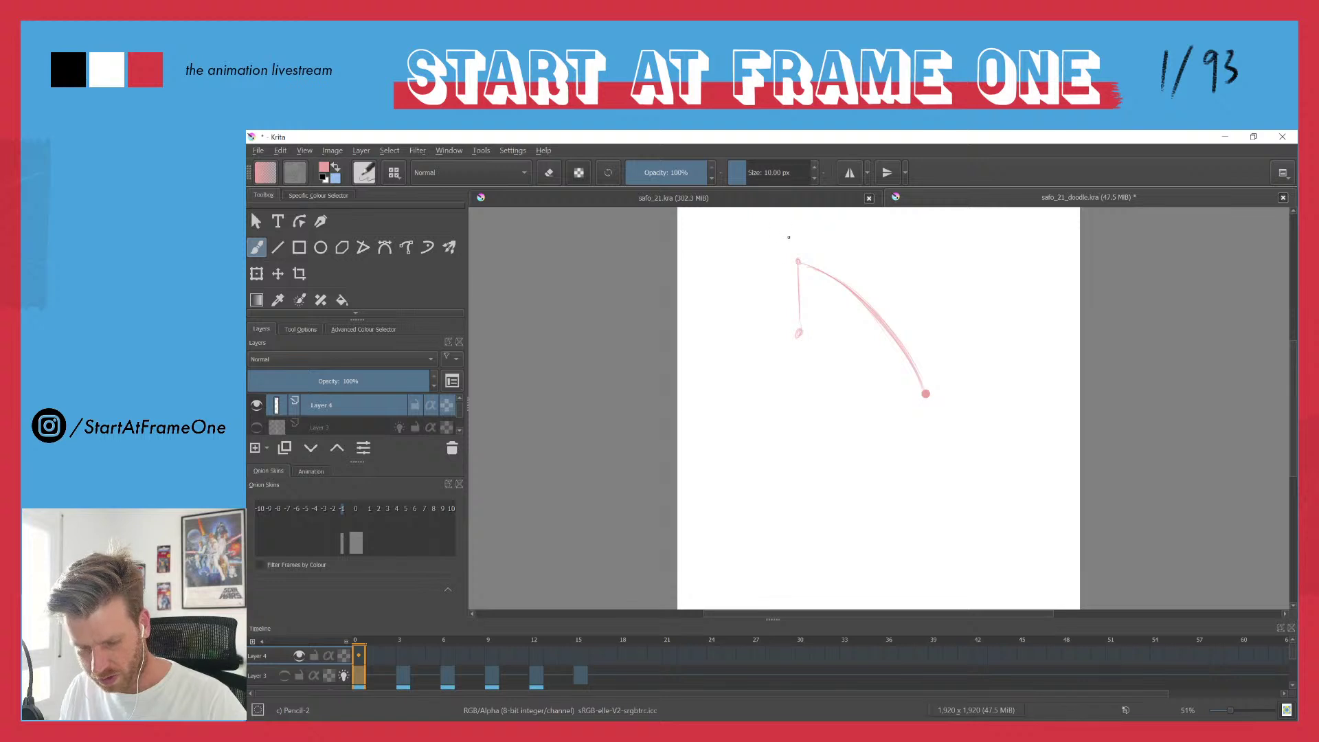
mouse_move(799, 302)
mouse_down()
mouse_move(788, 341)
mouse_move(806, 335)
mouse_move(809, 366)
mouse_move(790, 357)
mouse_move(790, 332)
mouse_move(803, 365)
mouse_up()
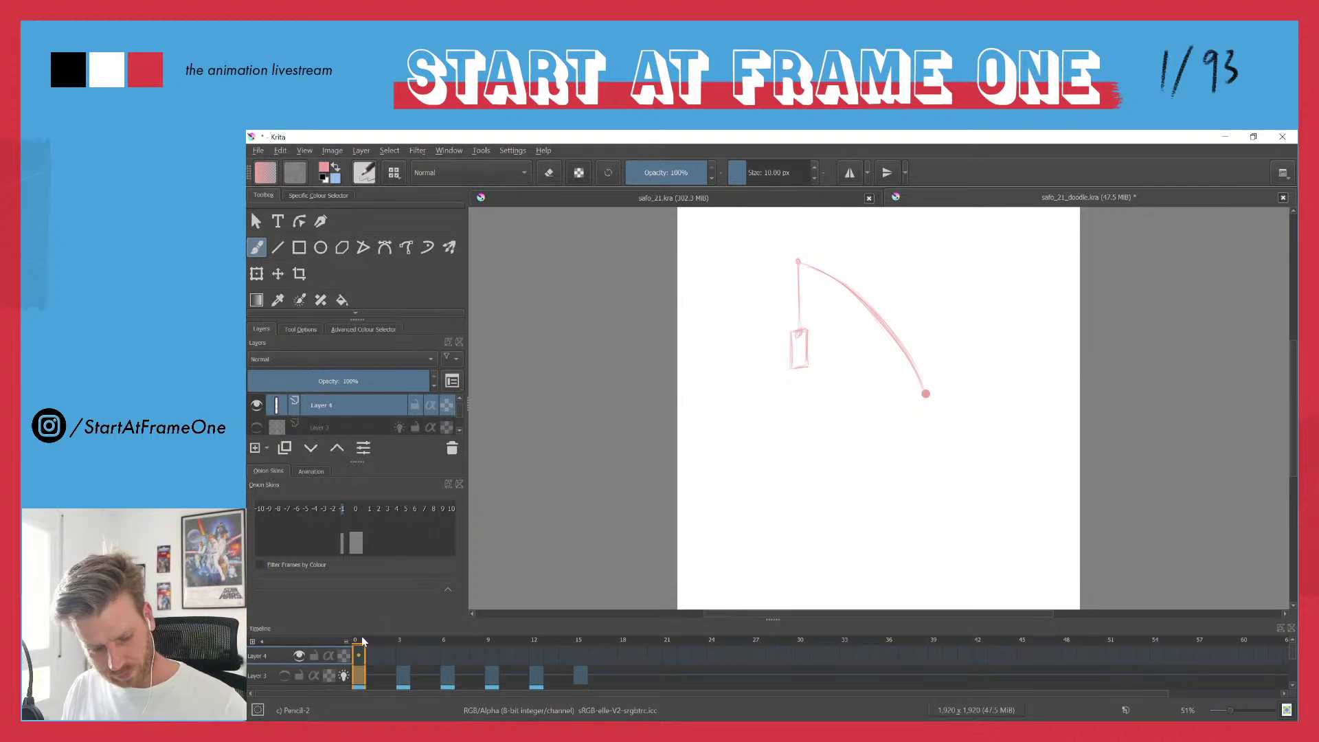
- Make the drawing on Layer 4 a keyframe at frame 0 and turn on the layer's onion skin
drag(358, 643, 404, 642)
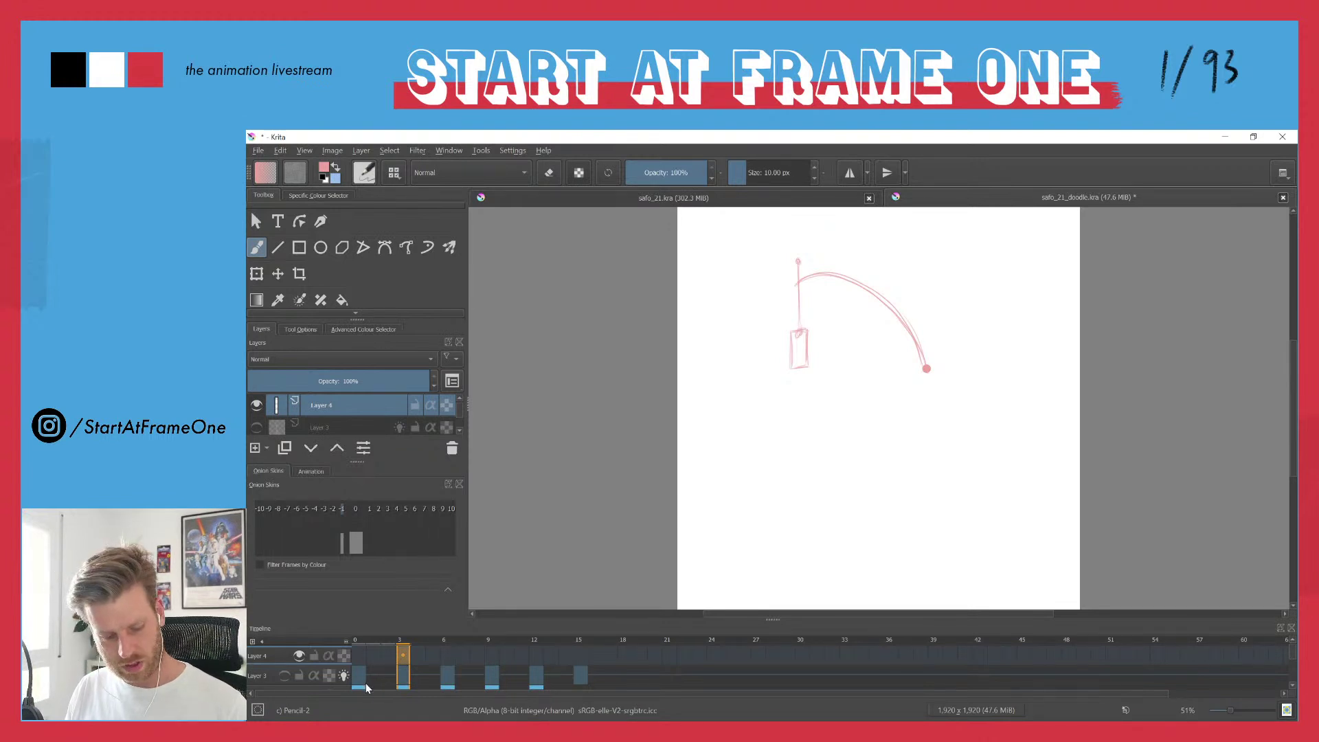
key(F7)
click(343, 656)
key(o)
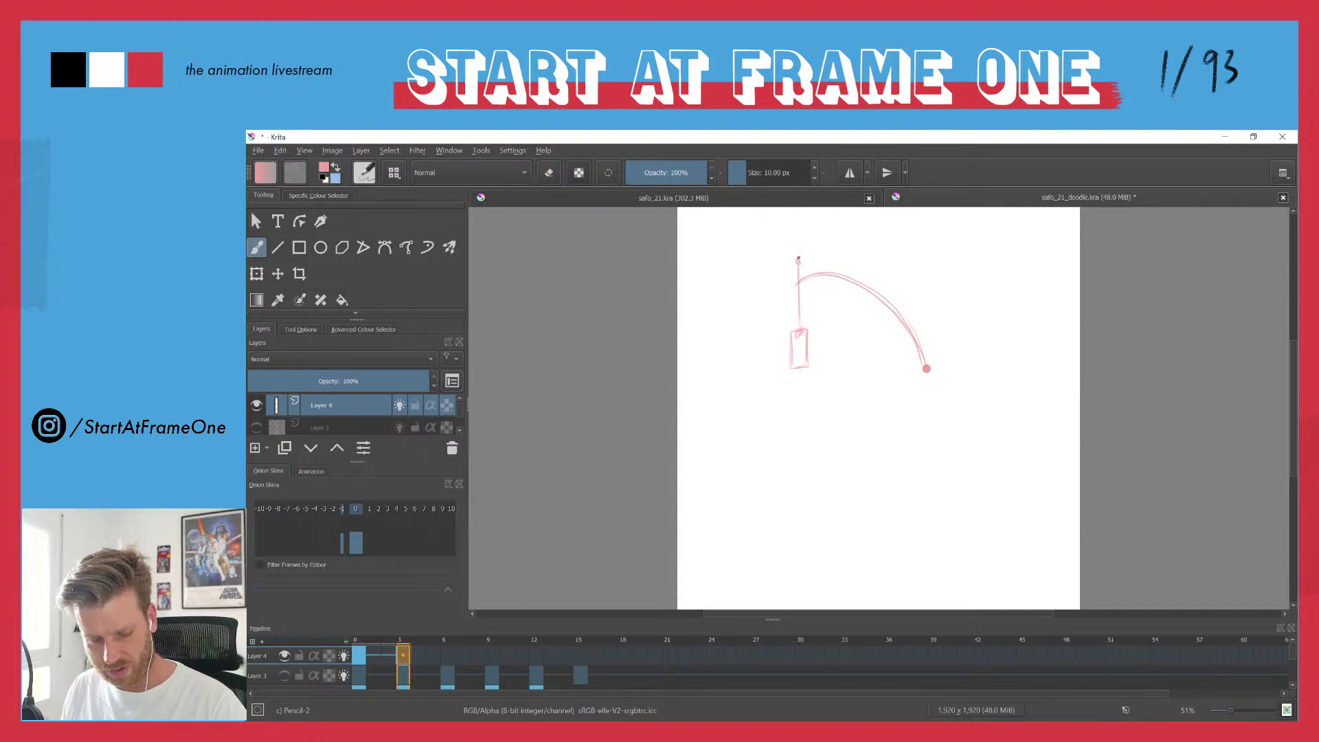
- On frame 0 of Layer 4, draw an upward arrow beside the dollar bill to mark its direction of travel
click(356, 640)
mouse_move(781, 362)
mouse_down()
mouse_move(781, 333)
mouse_move(779, 347)
mouse_up()
drag(781, 333, 786, 345)
- On frame 3, draw the bill curled beneath the rod tip with a slack looping string, and compare it with onion skins off
click(403, 651)
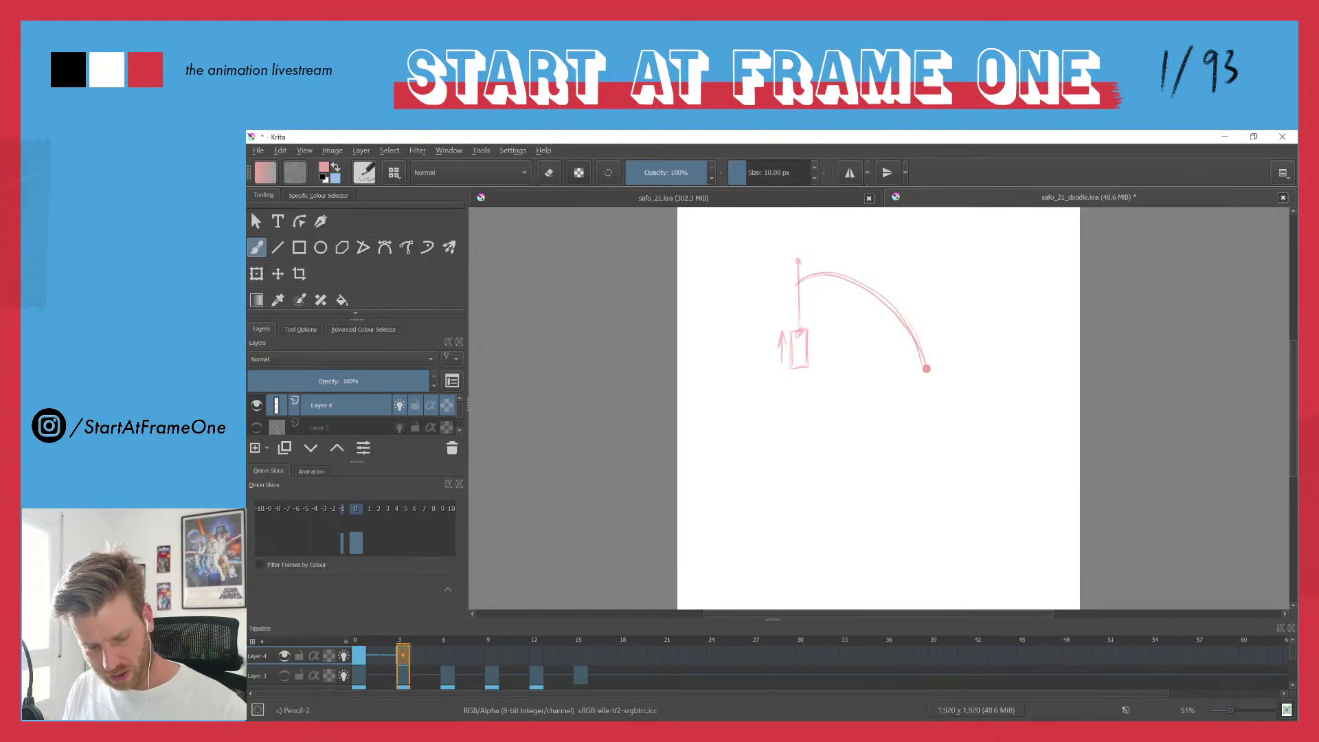
drag(797, 294, 794, 299)
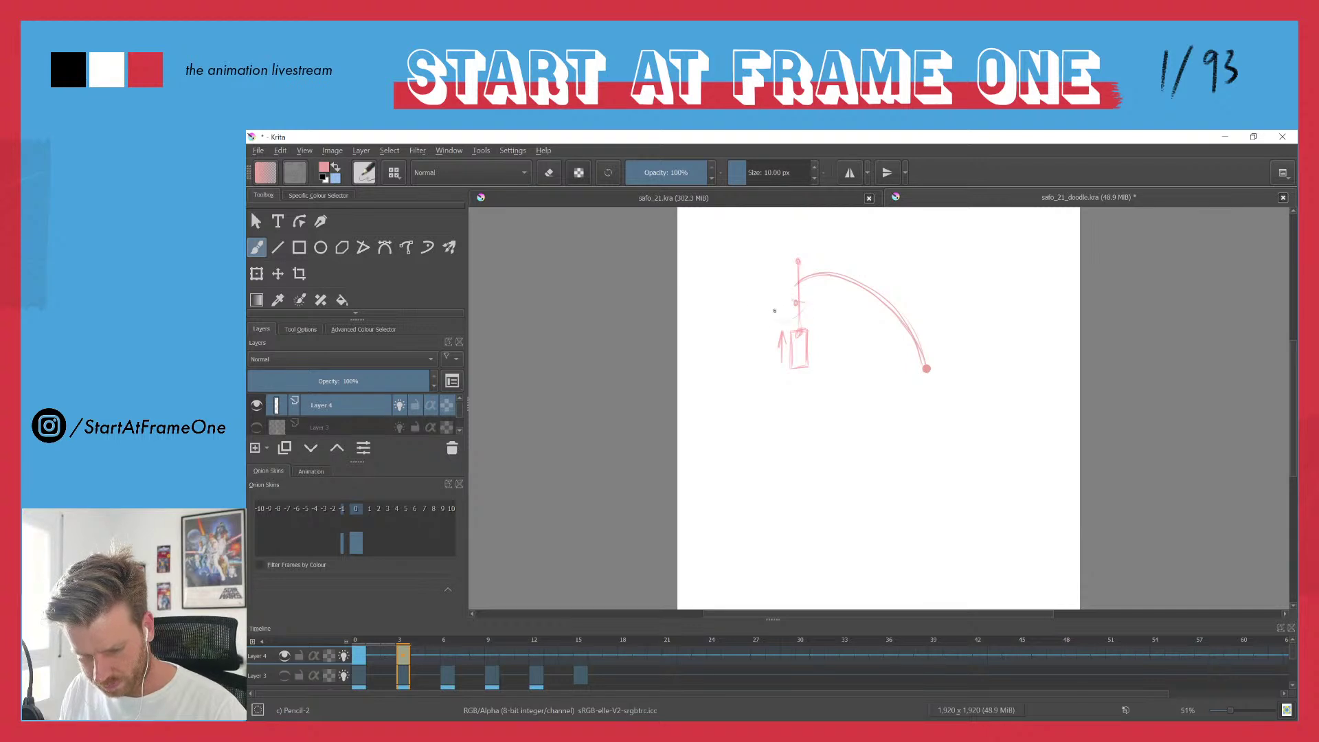
drag(802, 293, 771, 307)
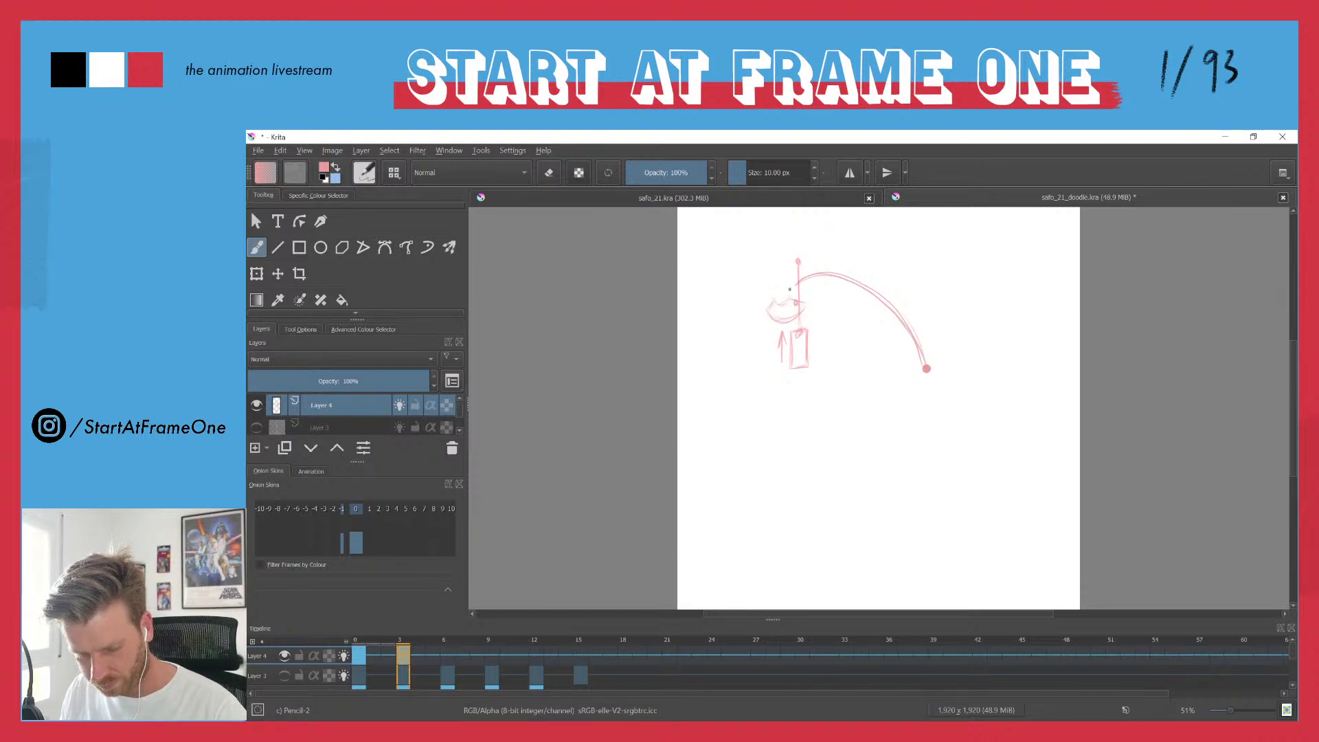
mouse_move(793, 287)
mouse_down()
mouse_move(806, 293)
mouse_move(796, 301)
mouse_up()
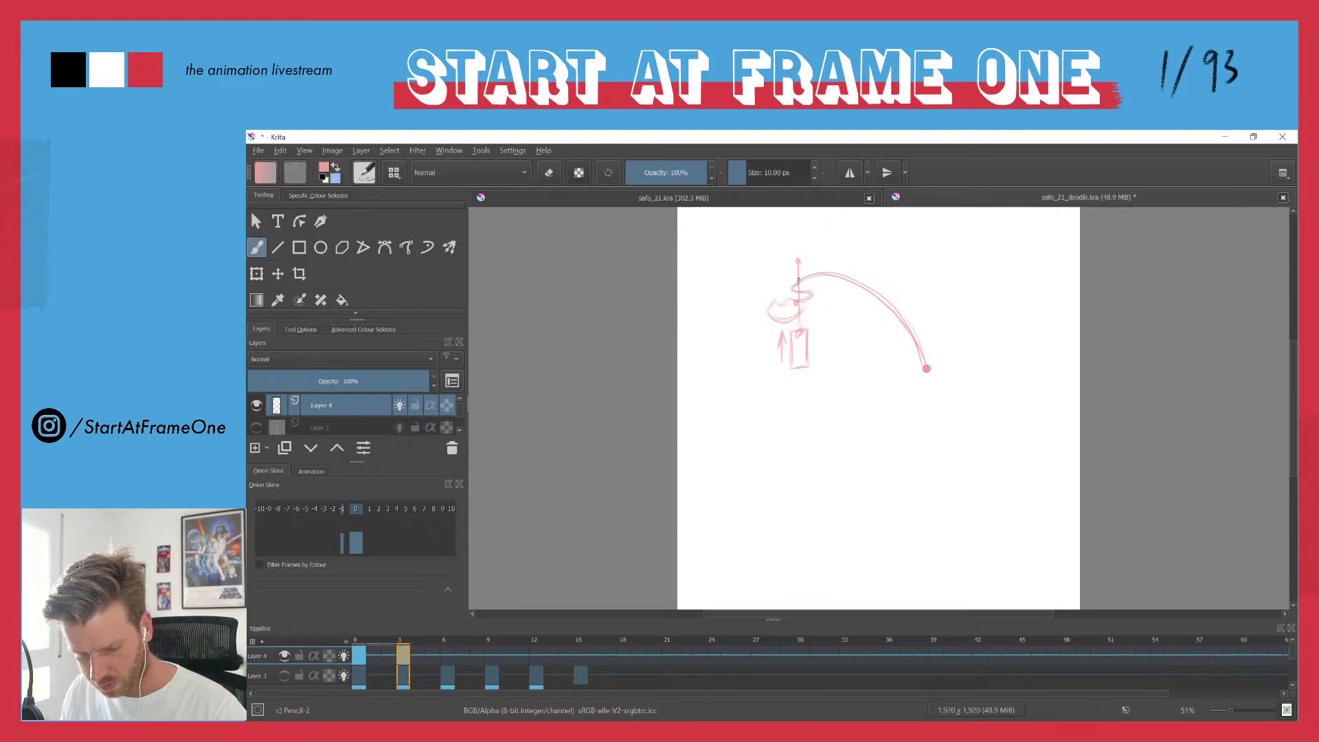
click(355, 509)
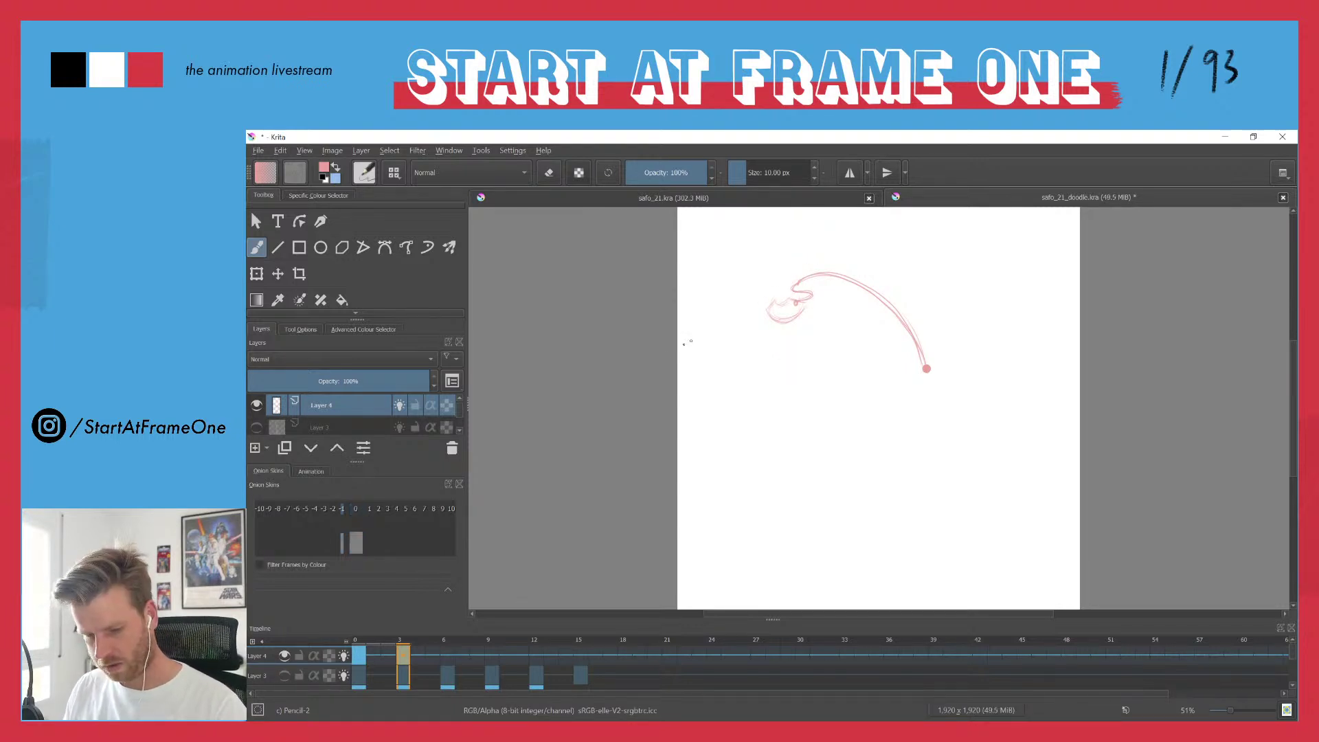
key(Left)
key(Right)
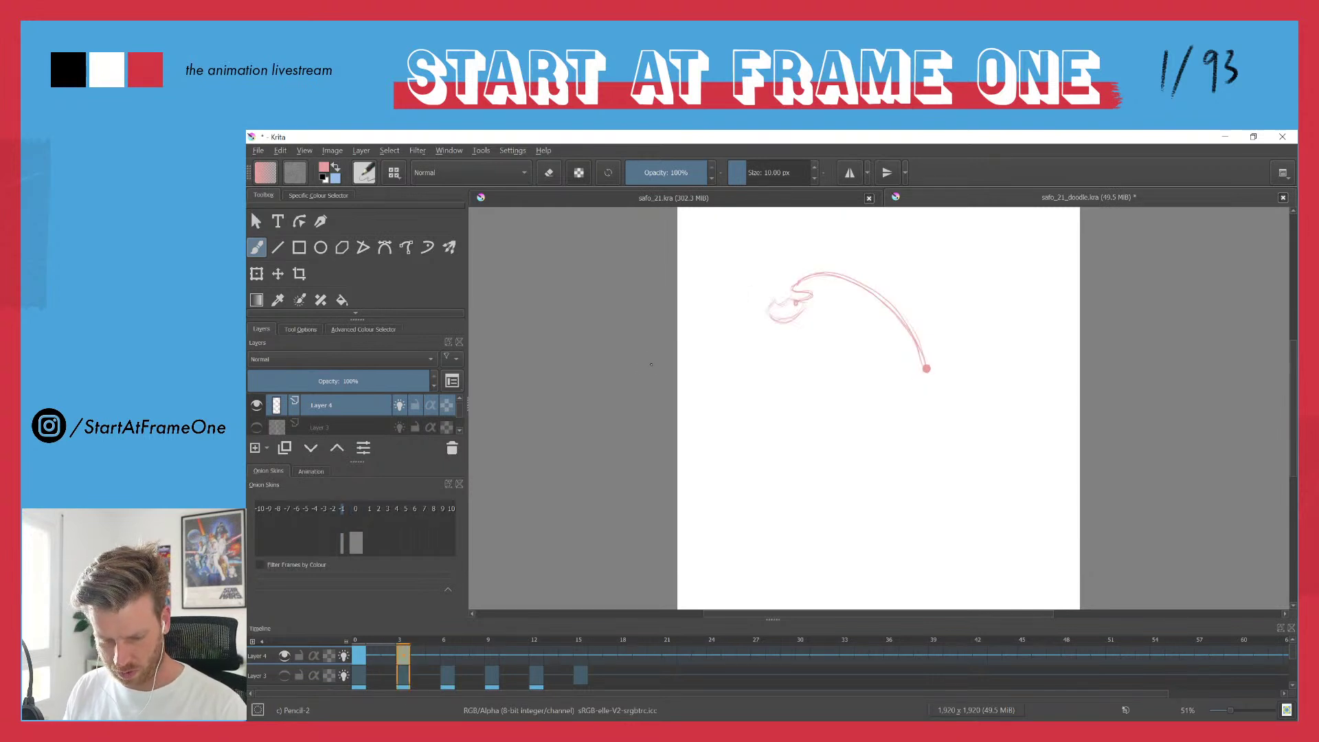
- On frame 6, draw the dollar bill flung up above the rod tip, joined to it by a looping string
key(Right)
key(Right)
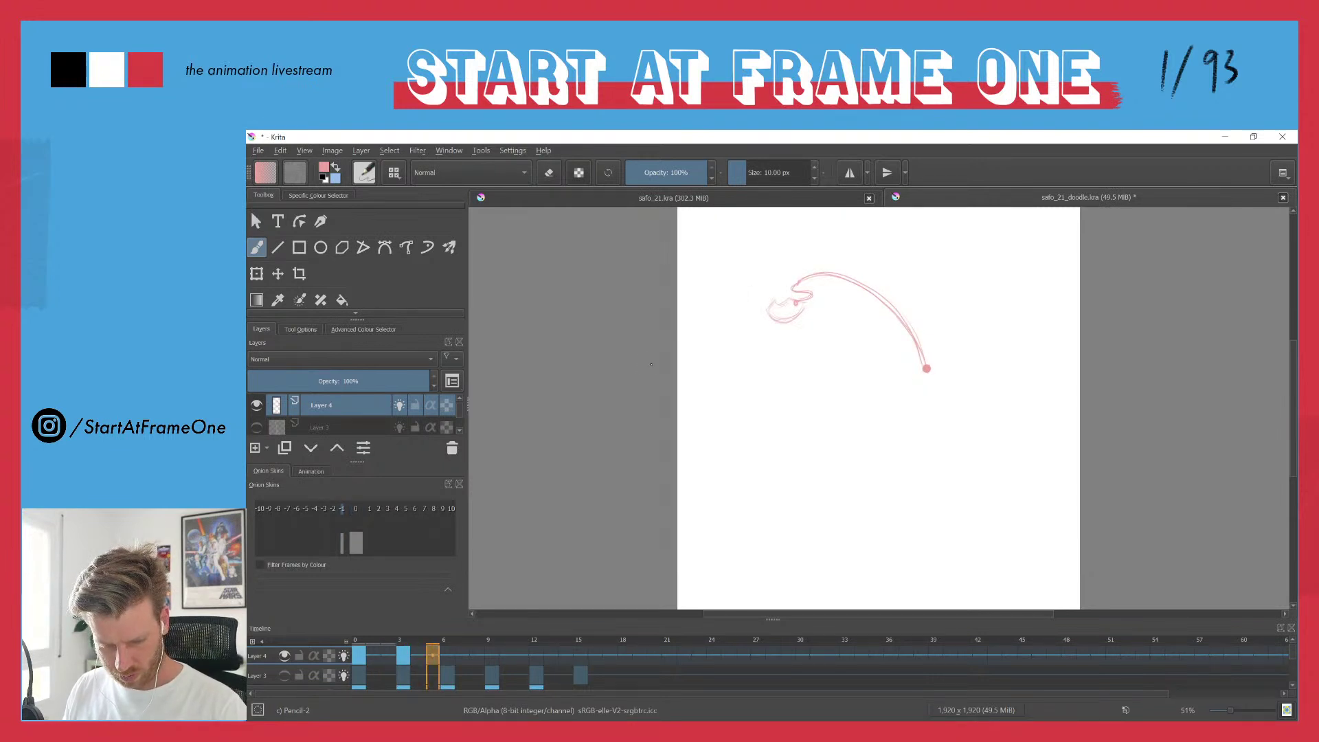
key(Right)
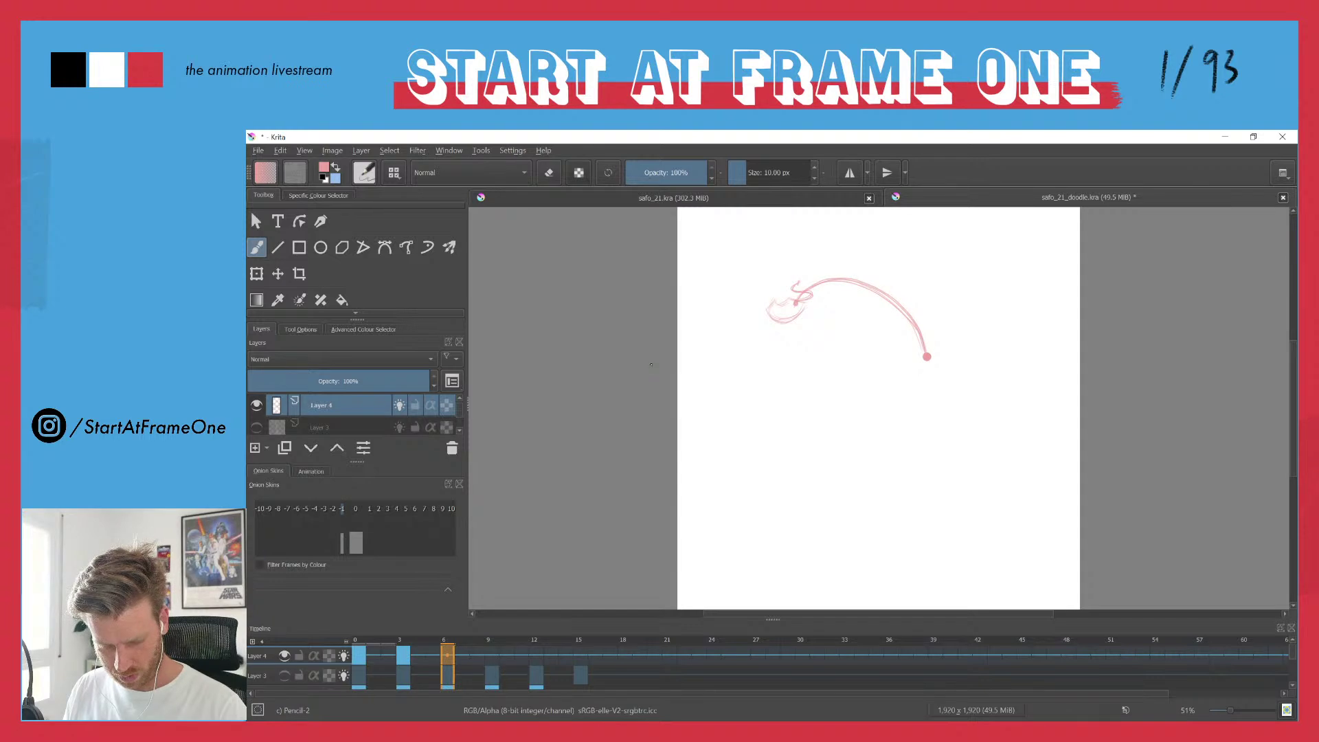
key(ctrl+z)
key(o)
mouse_move(779, 282)
mouse_down()
mouse_move(773, 291)
mouse_move(771, 248)
mouse_move(758, 257)
mouse_move(772, 248)
mouse_move(783, 278)
mouse_up()
drag(758, 262, 770, 291)
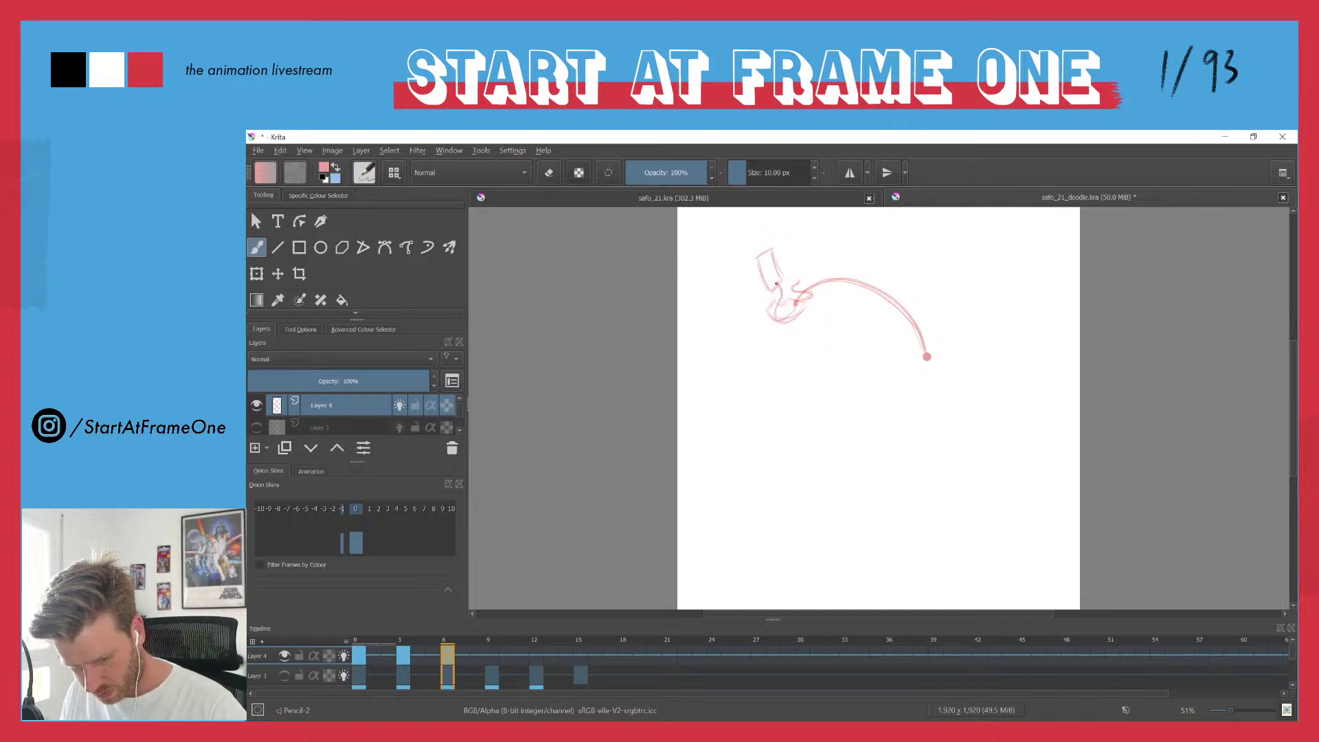
- Compare frame 6 with the previous pose, then select its dollar bill and move it slightly closer to the rod tip
key(o)
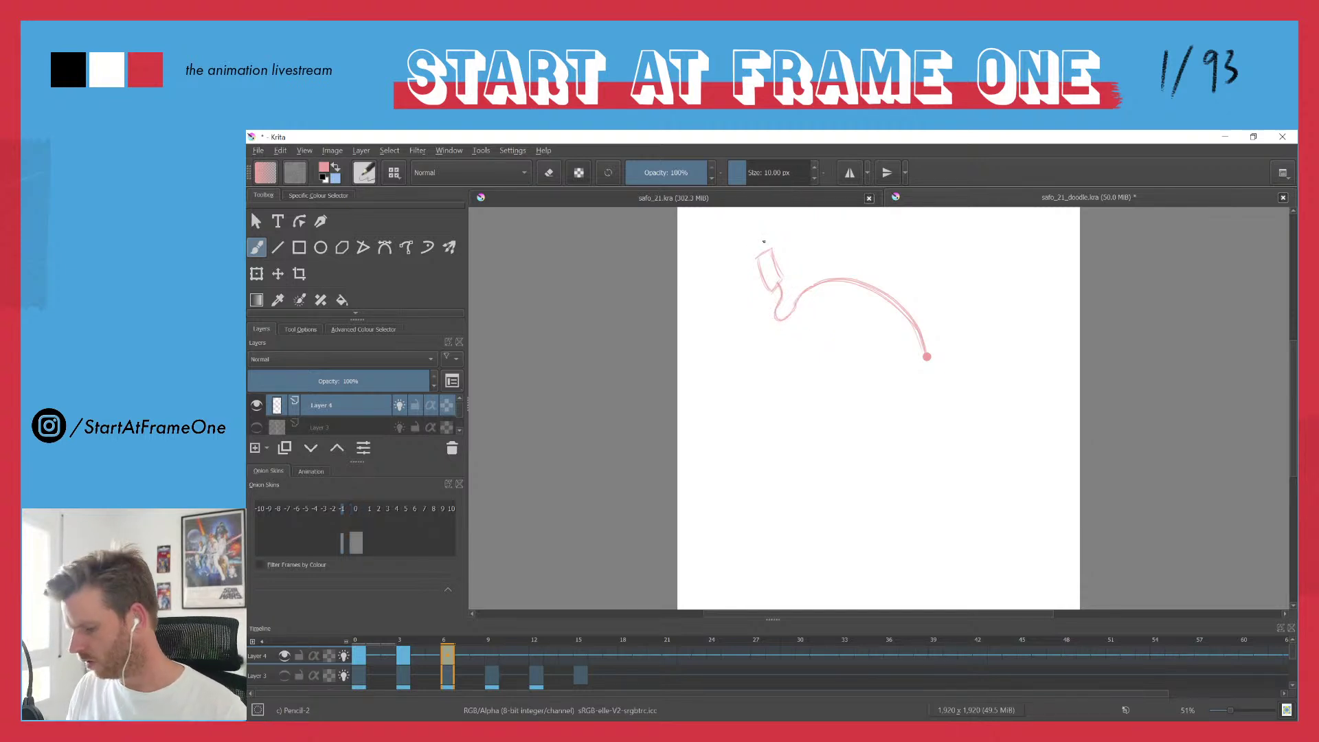
key(Left)
key(Right)
key(Left)
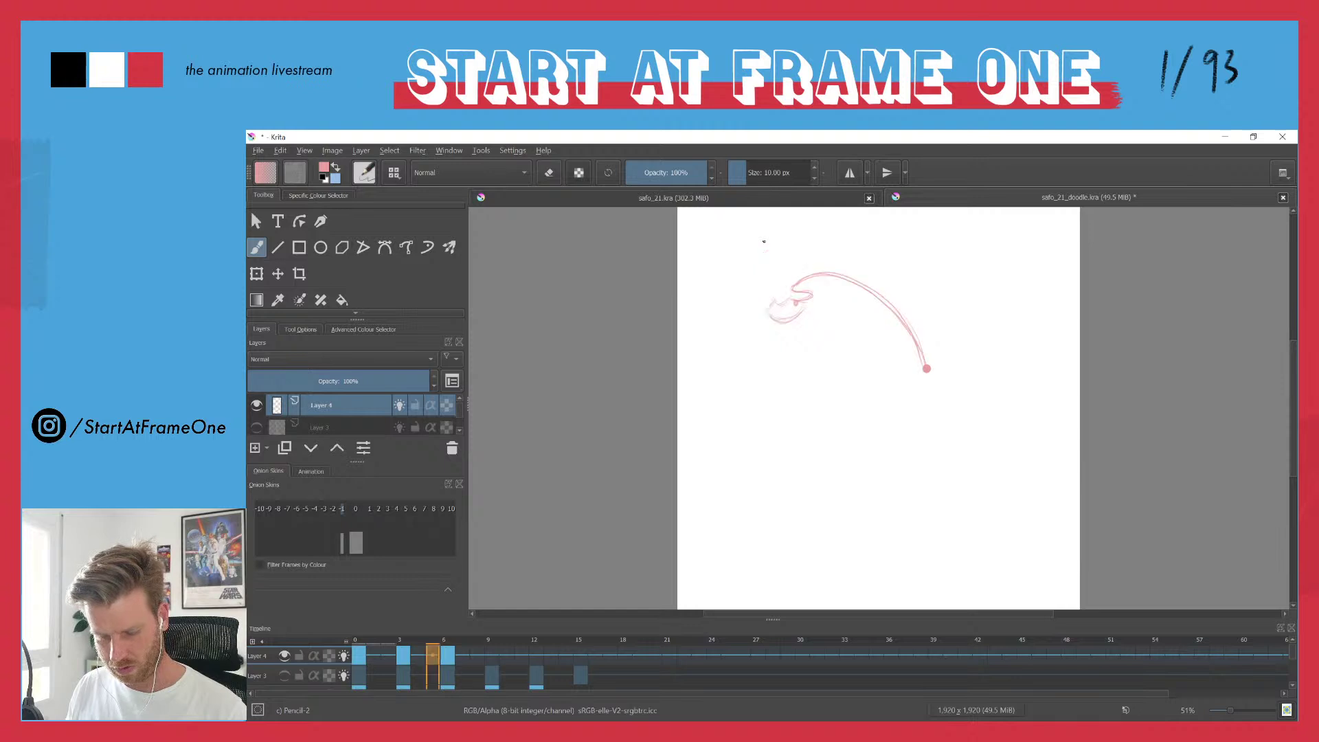
key(Right)
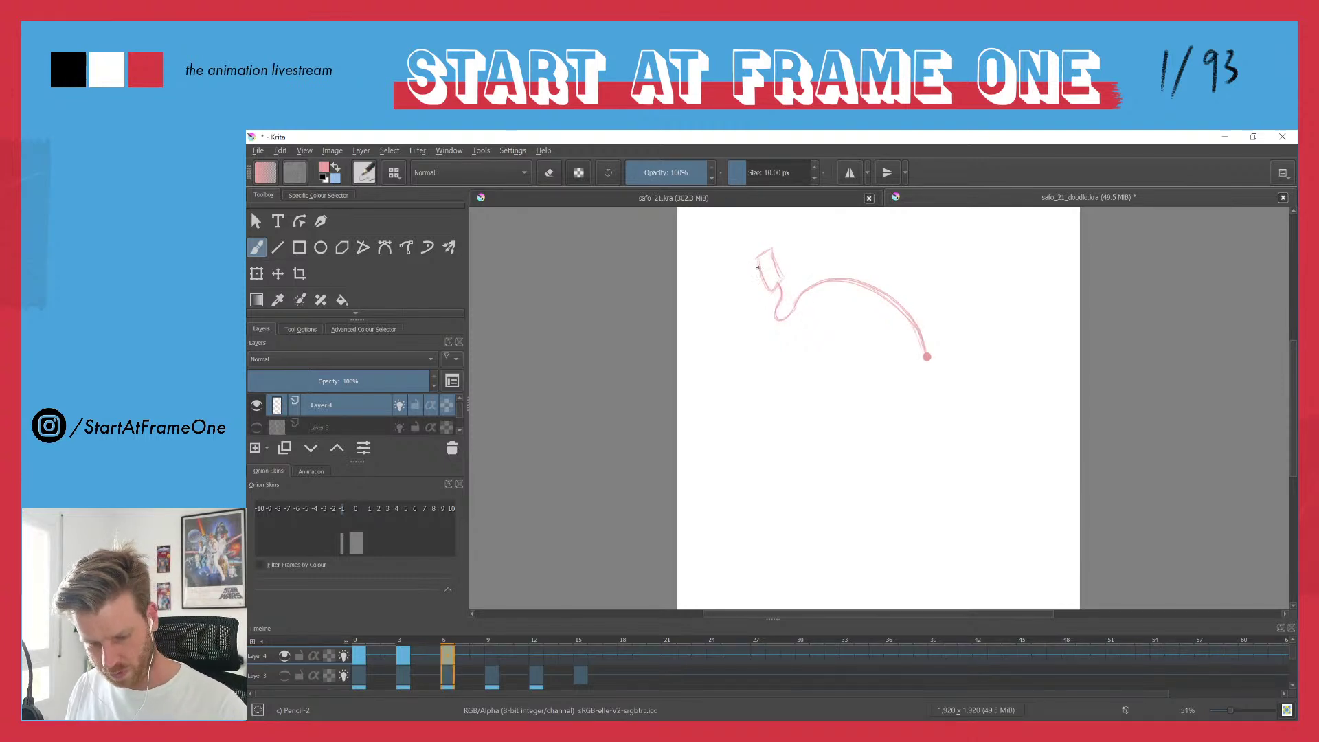
key(o)
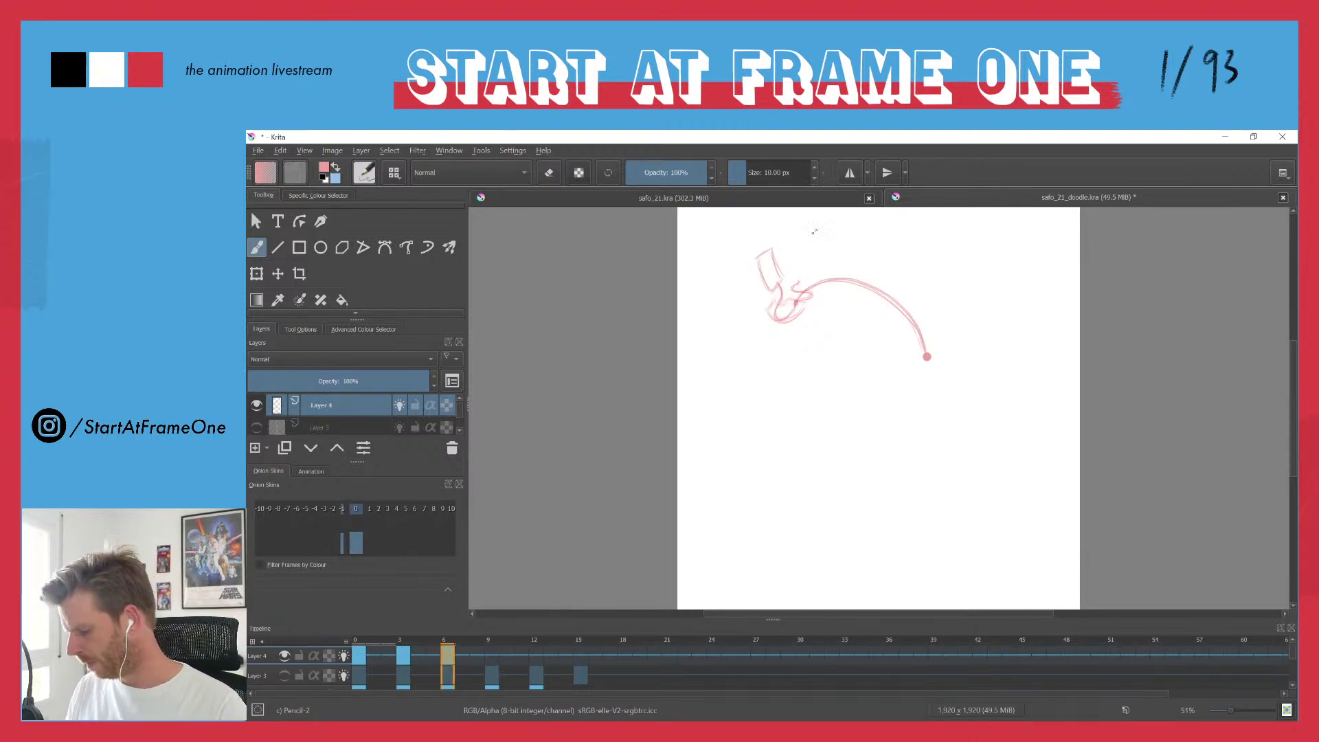
key(l)
mouse_move(784, 251)
mouse_down()
mouse_move(785, 281)
mouse_move(760, 290)
mouse_move(769, 261)
mouse_up()
key(t)
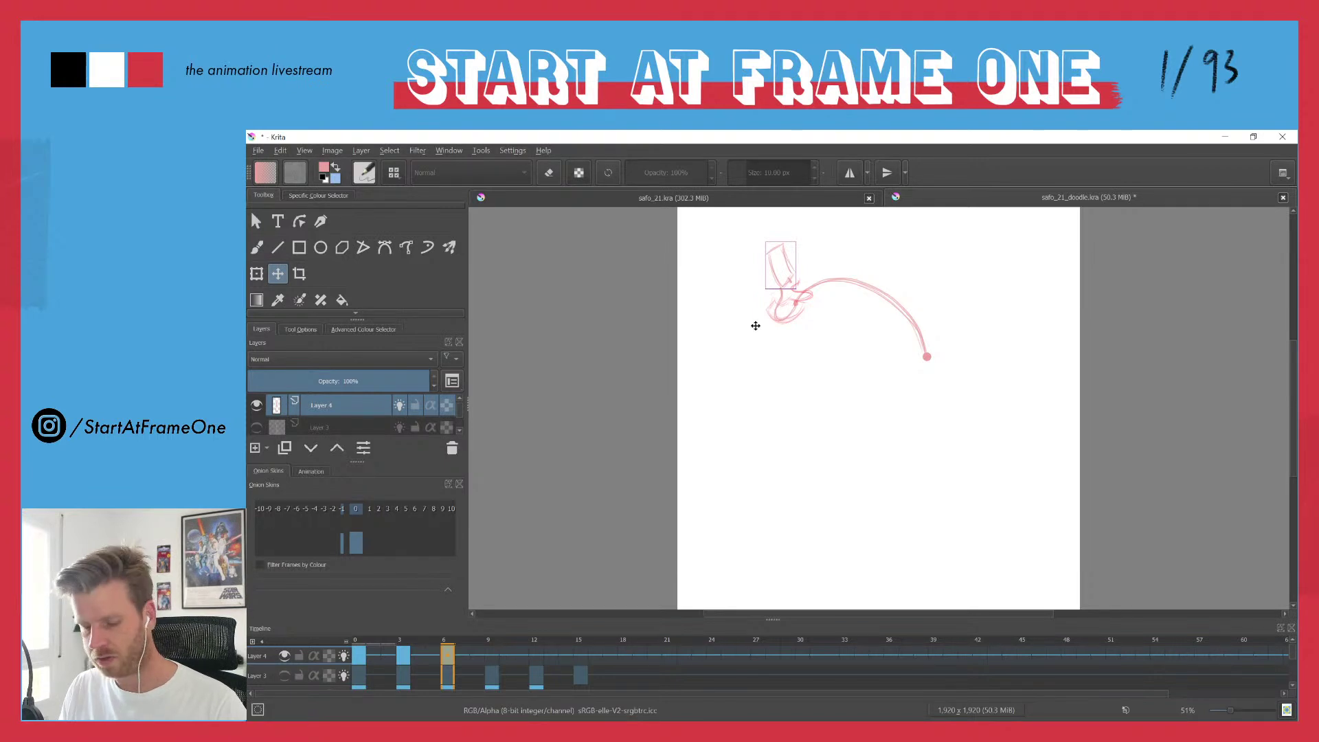
- On frame 6, erase the sketched string and redraw it as a small clean loop between the rod tip and the bill
key(l)
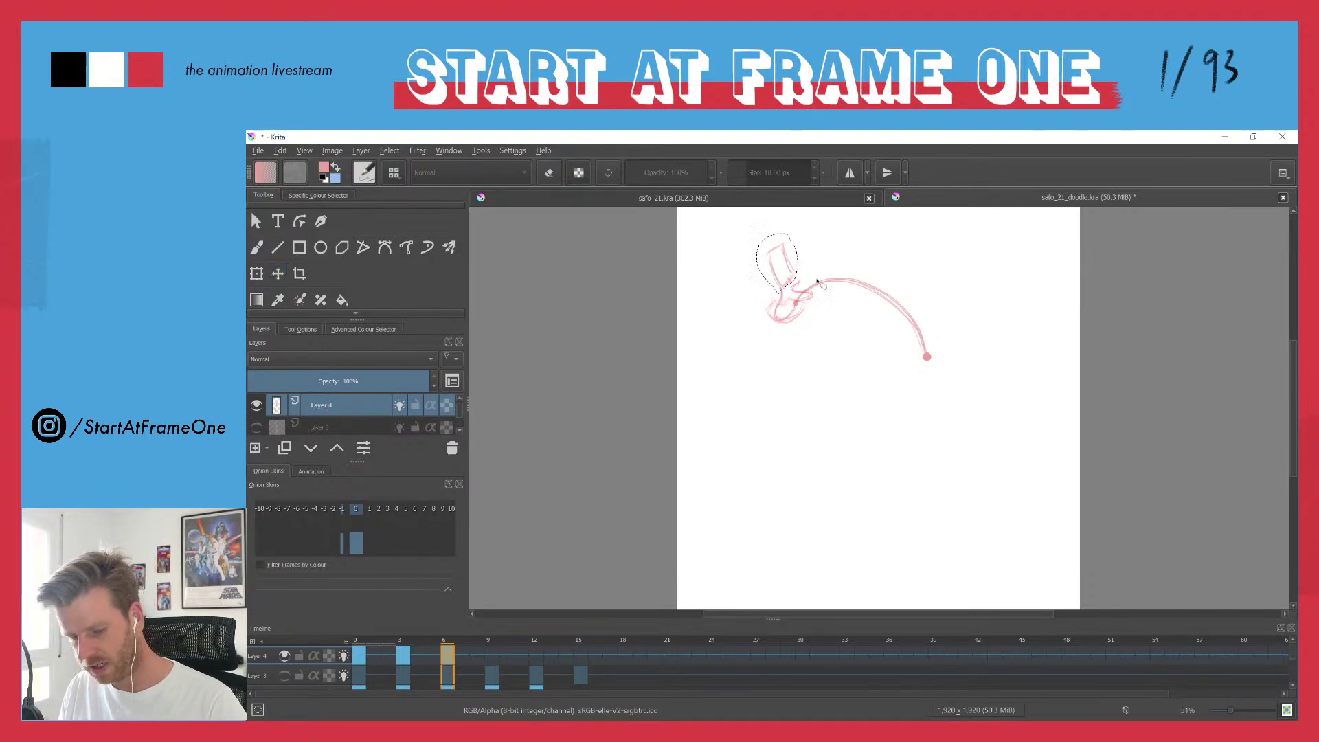
mouse_move(768, 303)
mouse_down()
mouse_move(816, 279)
mouse_move(764, 304)
mouse_up()
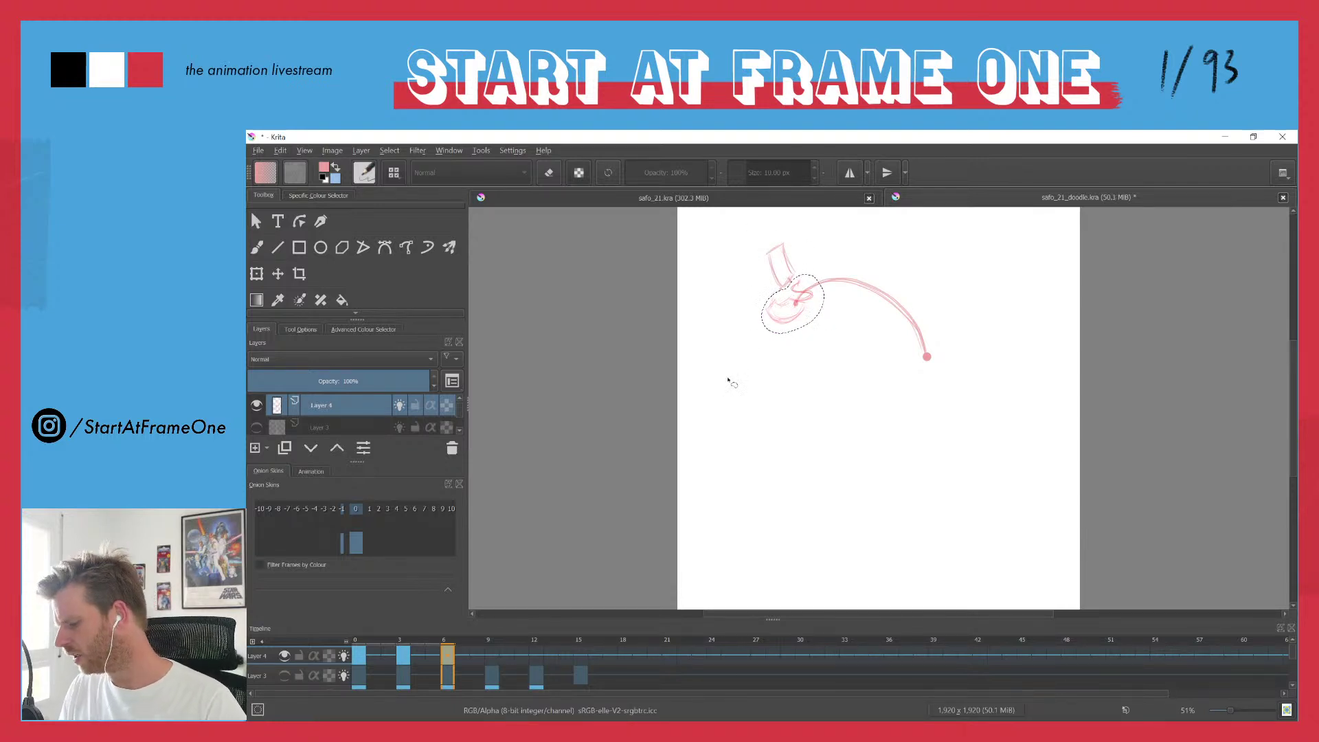
click(727, 384)
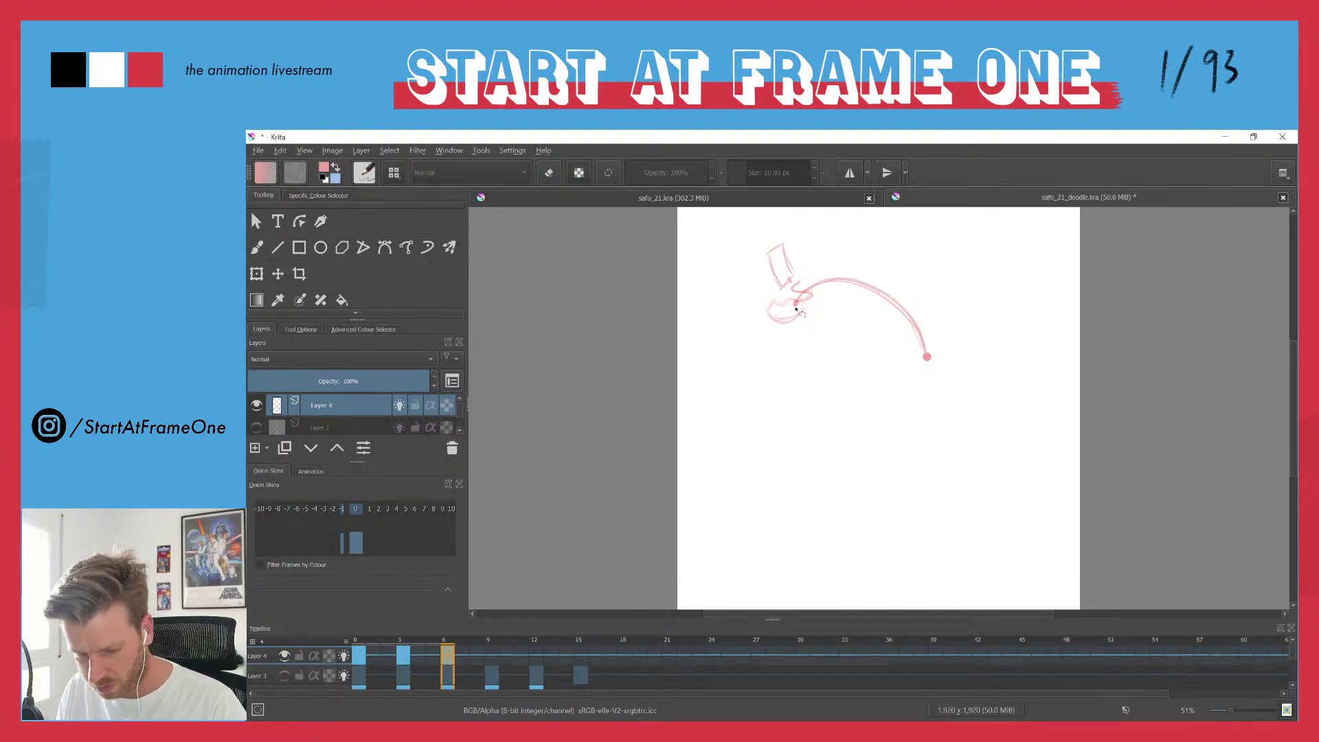
key(b)
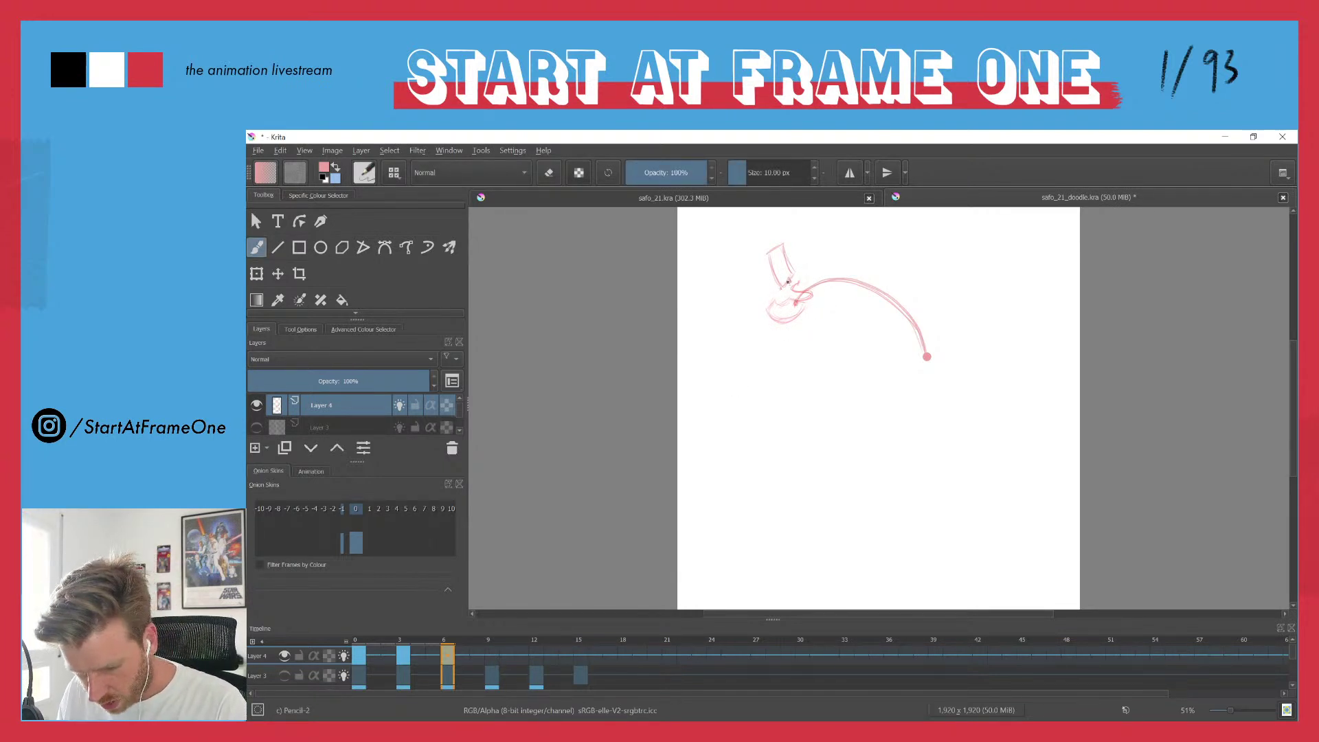
drag(789, 281, 782, 319)
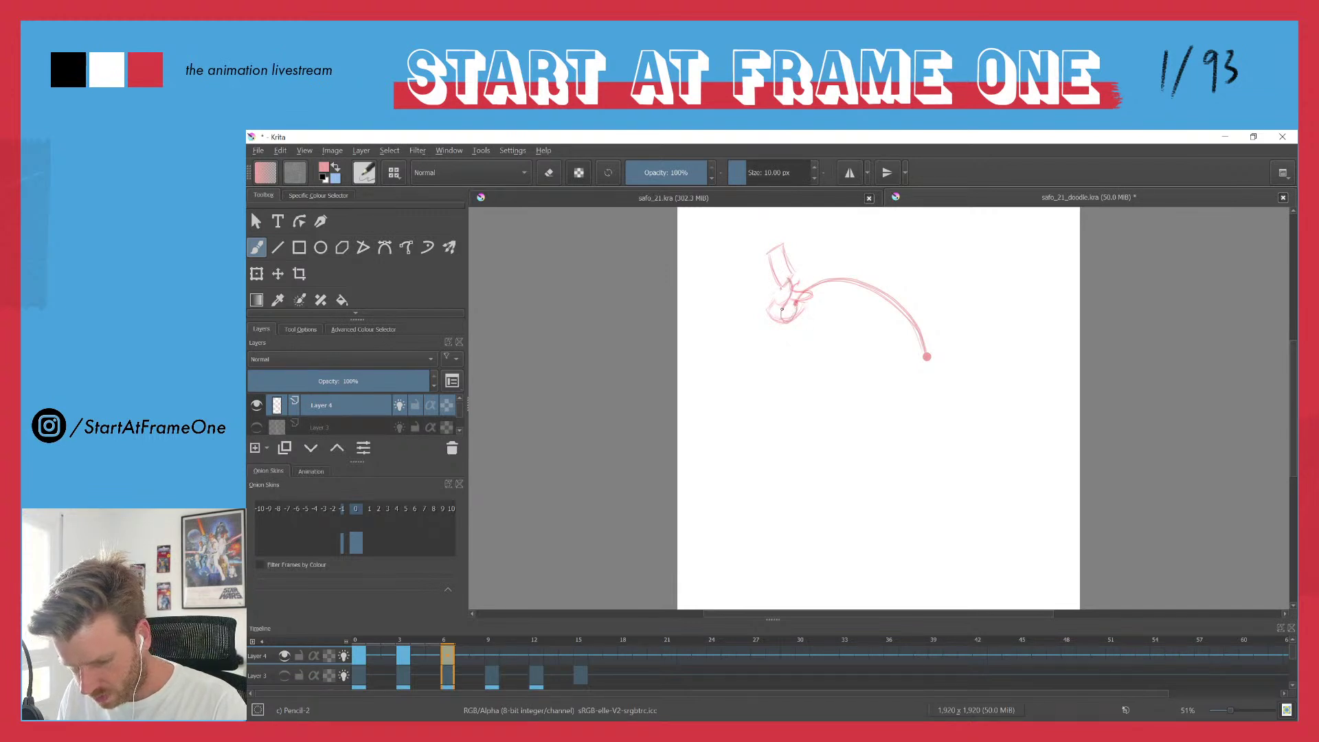
- Hide the onion skins, compare frame 6 with the previous pose, and step back through the frames to frame 0
key(o)
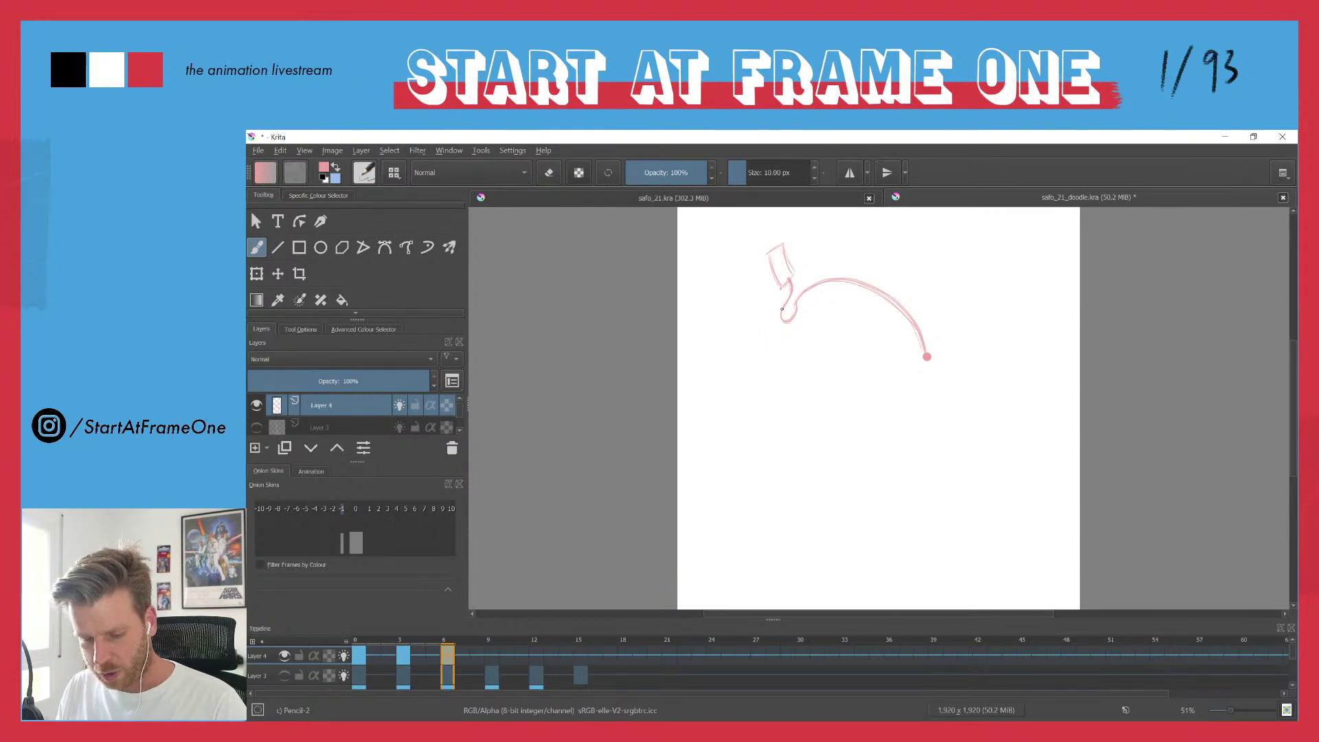
key(ctrl+Left)
key(ctrl+Right)
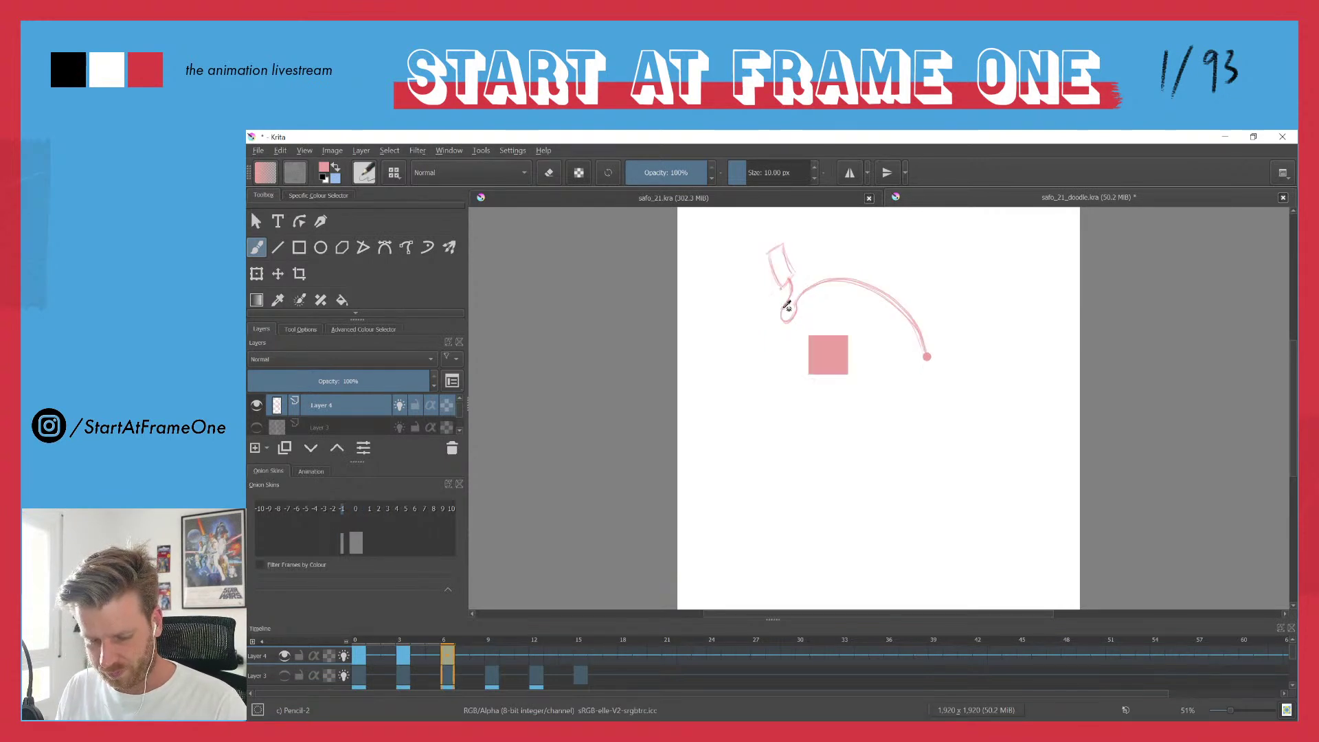
key(Left)
key(Left)
key(Left)
key(Left)
key(Left)
key(Left)
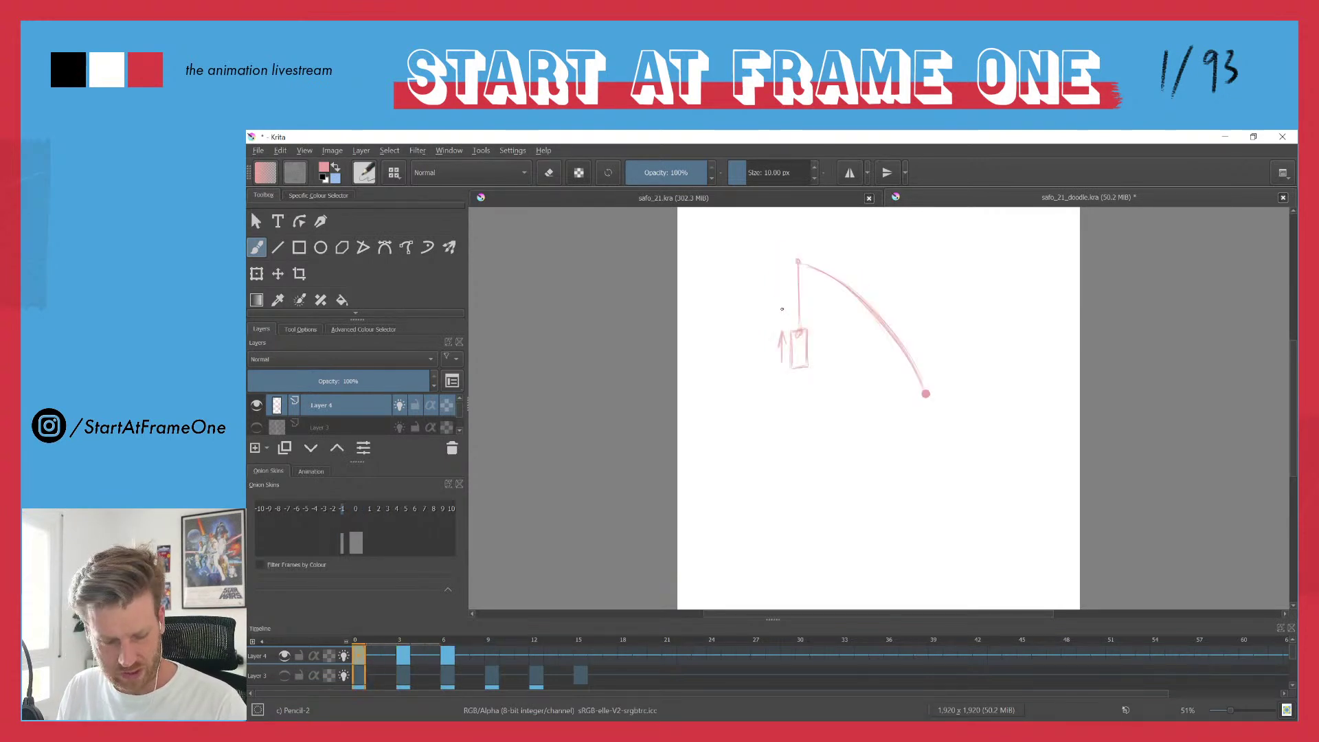
- Play the animation from frame 0 and check the rod's pose on frame 9
key(space)
key(space)
key(space)
click(490, 654)
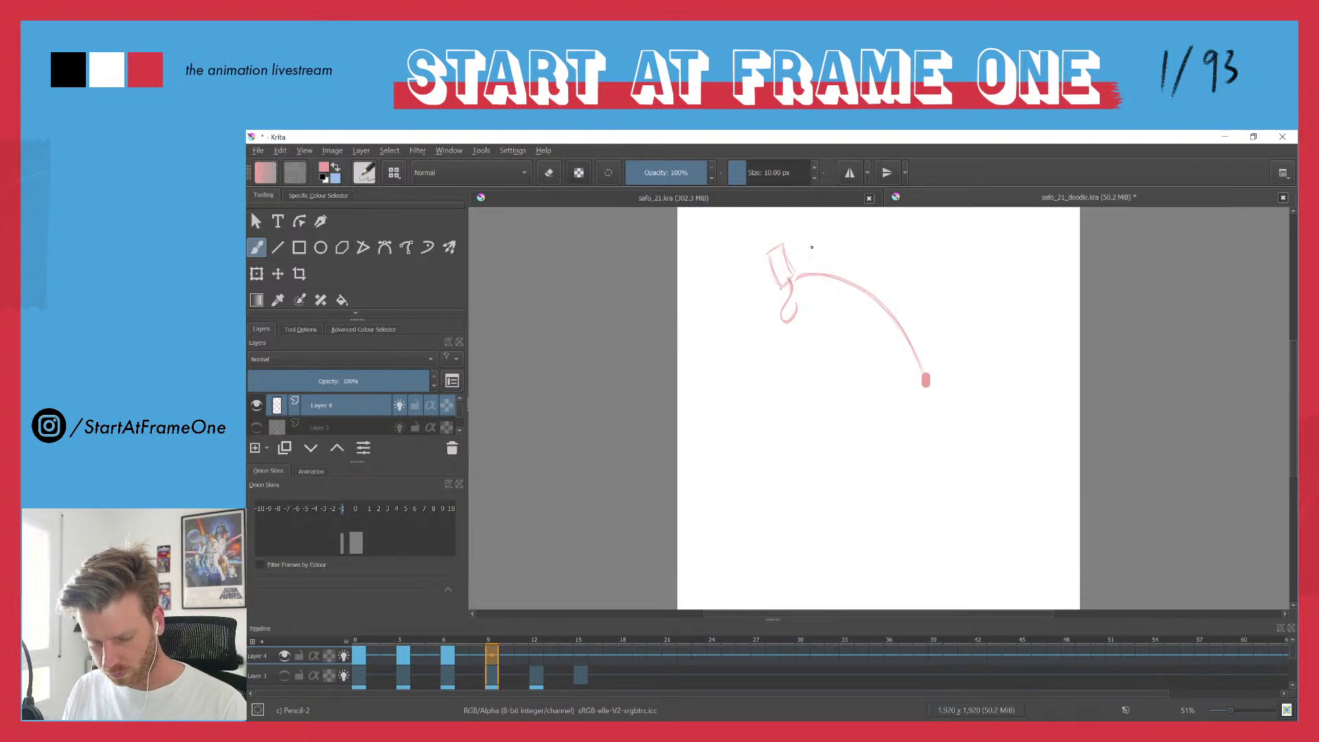
click(356, 640)
key(space)
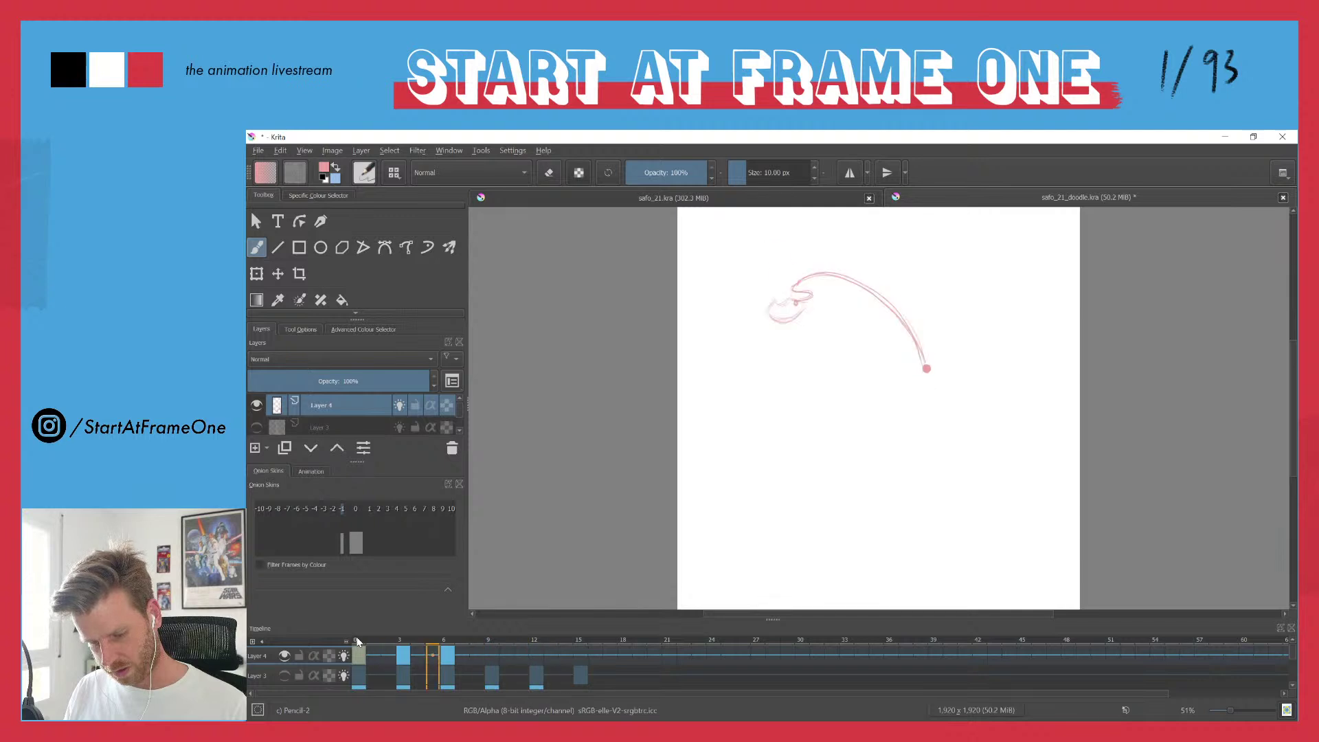
click(485, 644)
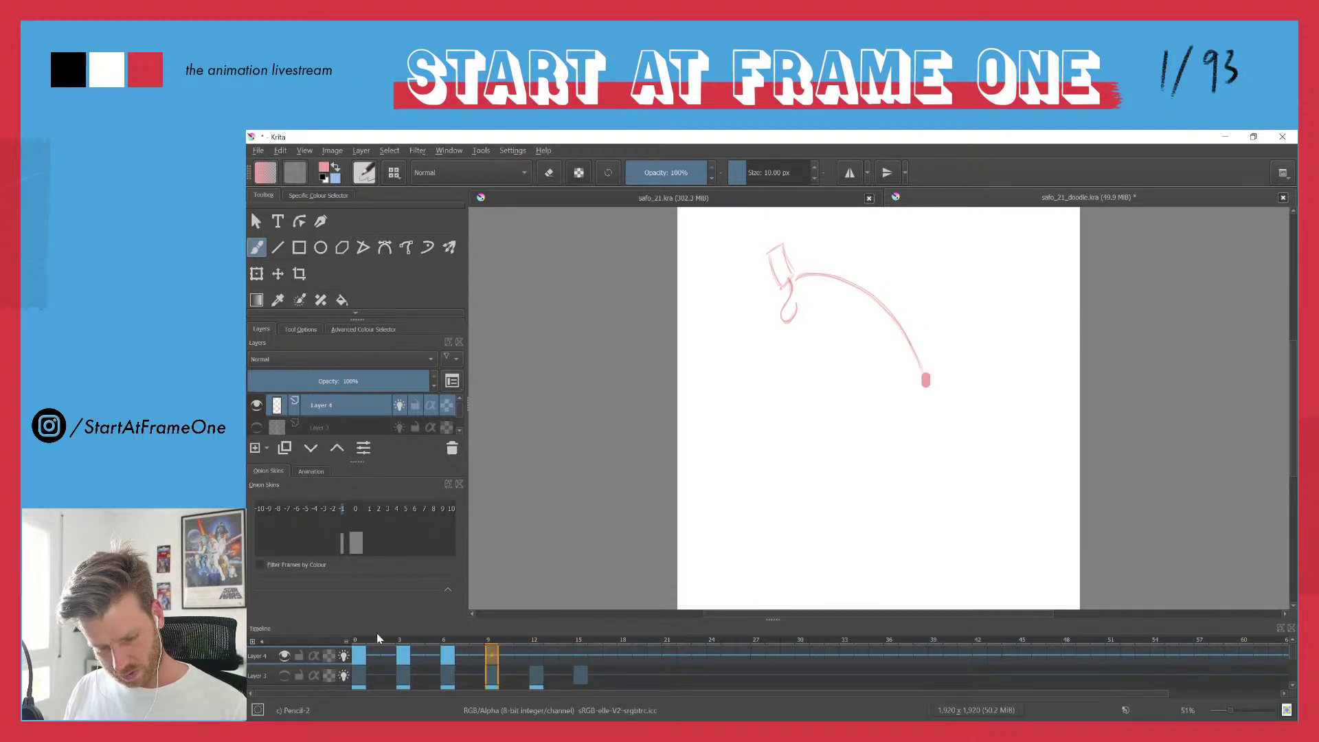
- Compare the starting pose on frame 0 with frame 12, and flip between the rod poses on frames 9 and 12
click(356, 641)
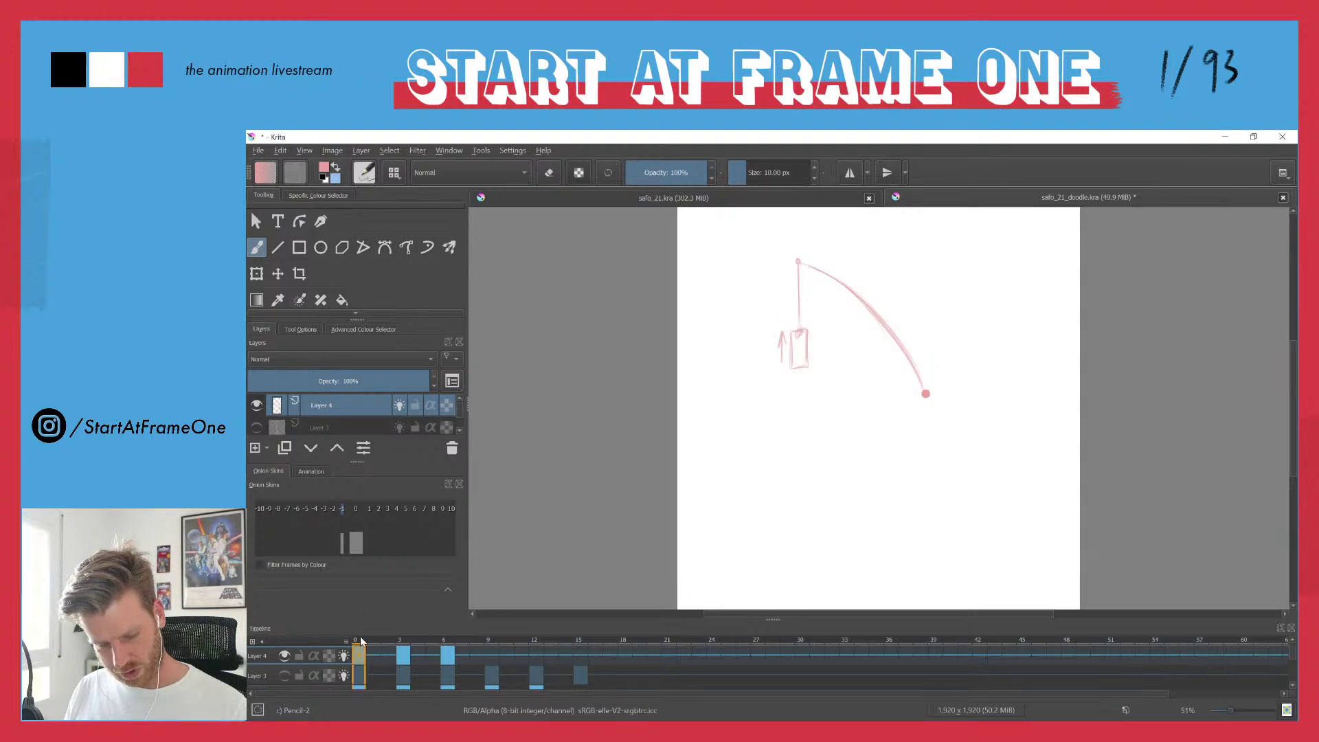
click(534, 642)
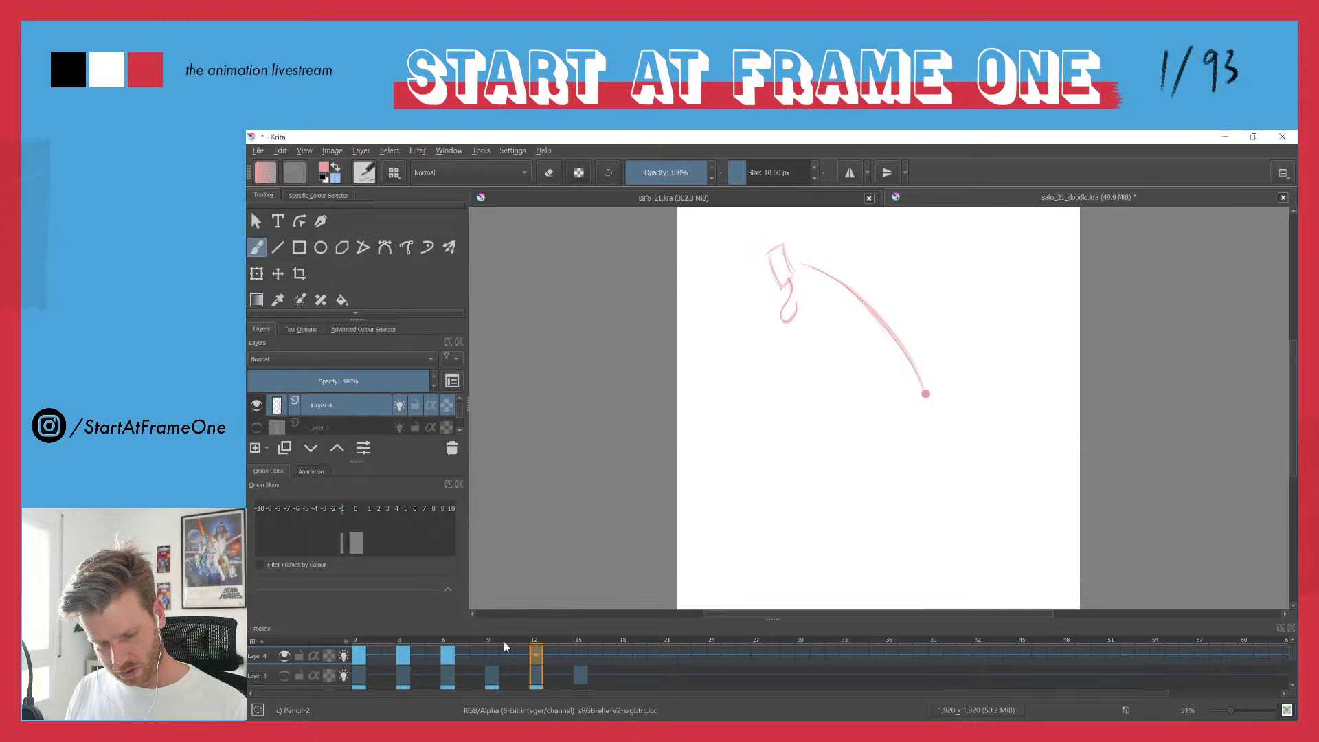
click(493, 653)
click(535, 652)
click(494, 654)
click(536, 651)
click(492, 655)
click(537, 654)
- Copy Layer 4's frame 0 keyframe, with the hanging bill, to frame 15
click(357, 657)
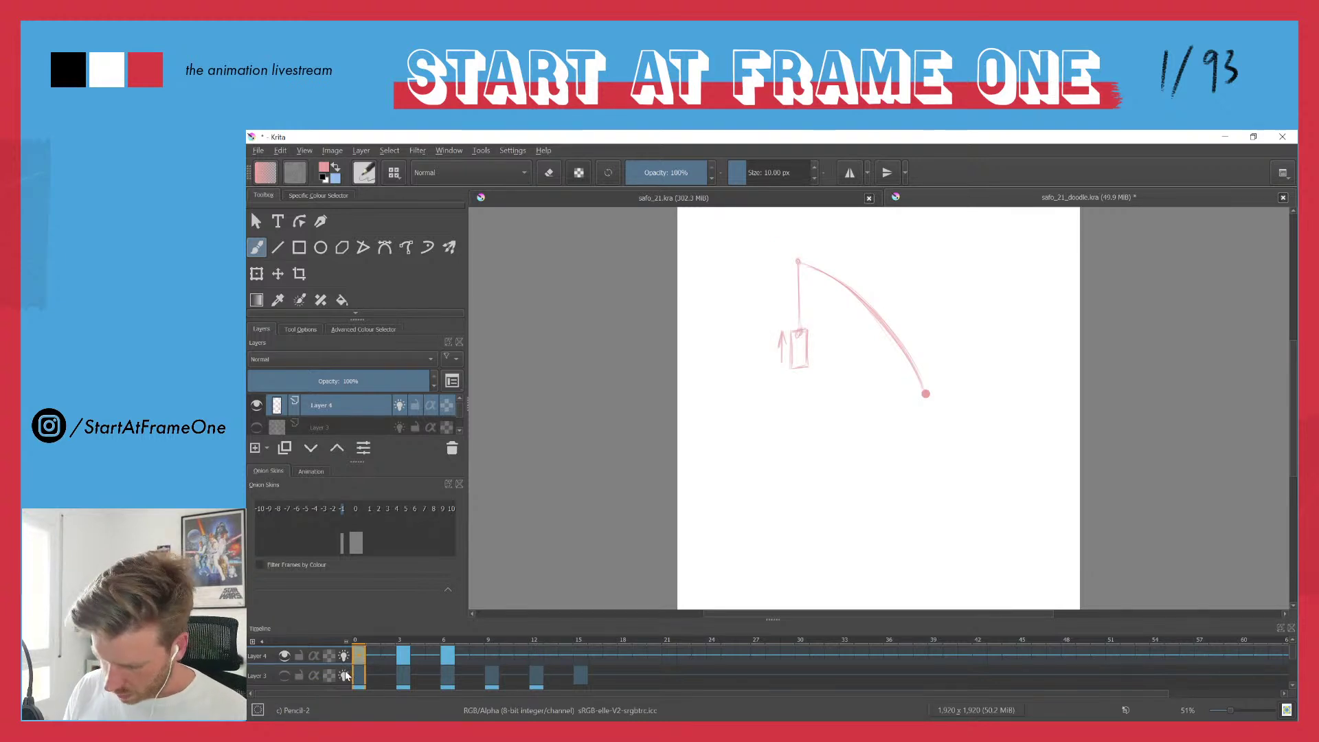
click(581, 658)
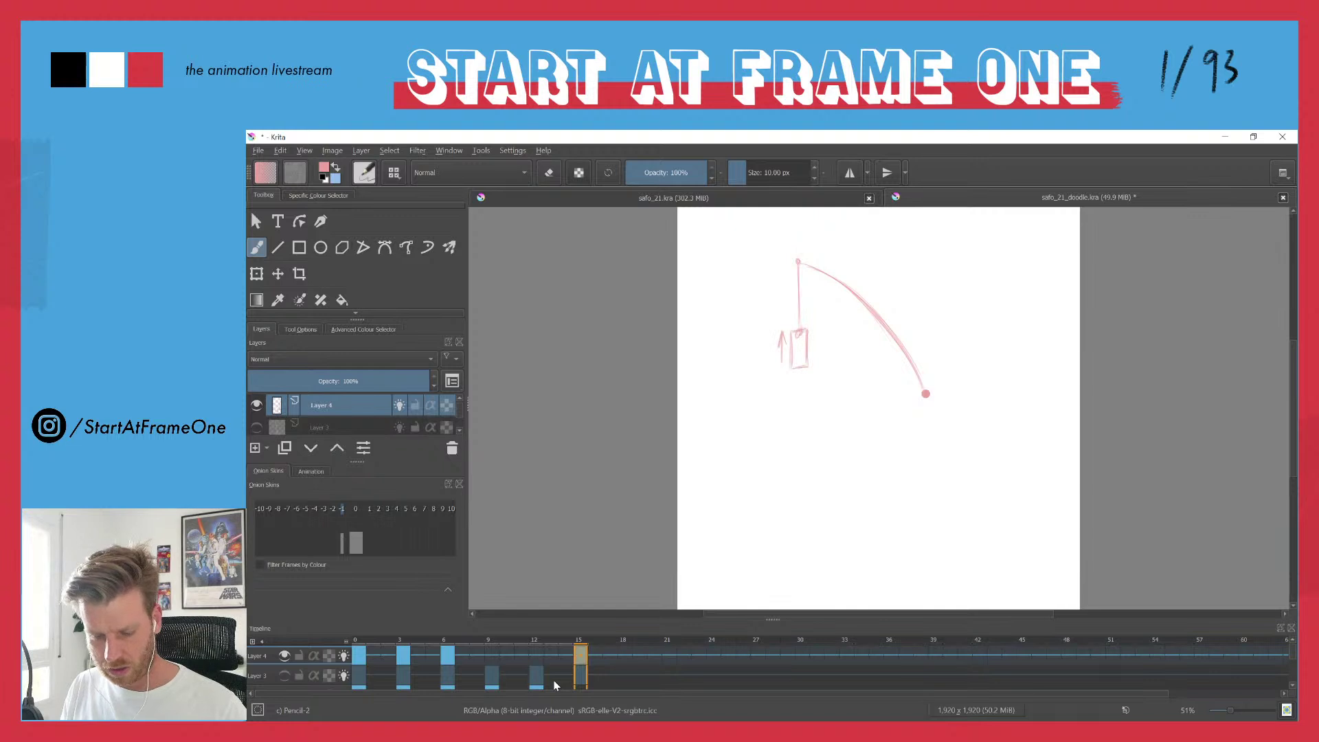
- On a blank frame 9, draw the bill upright beside the rod tip with the string dipping to its lower edge, and compare it using onion skins
click(491, 654)
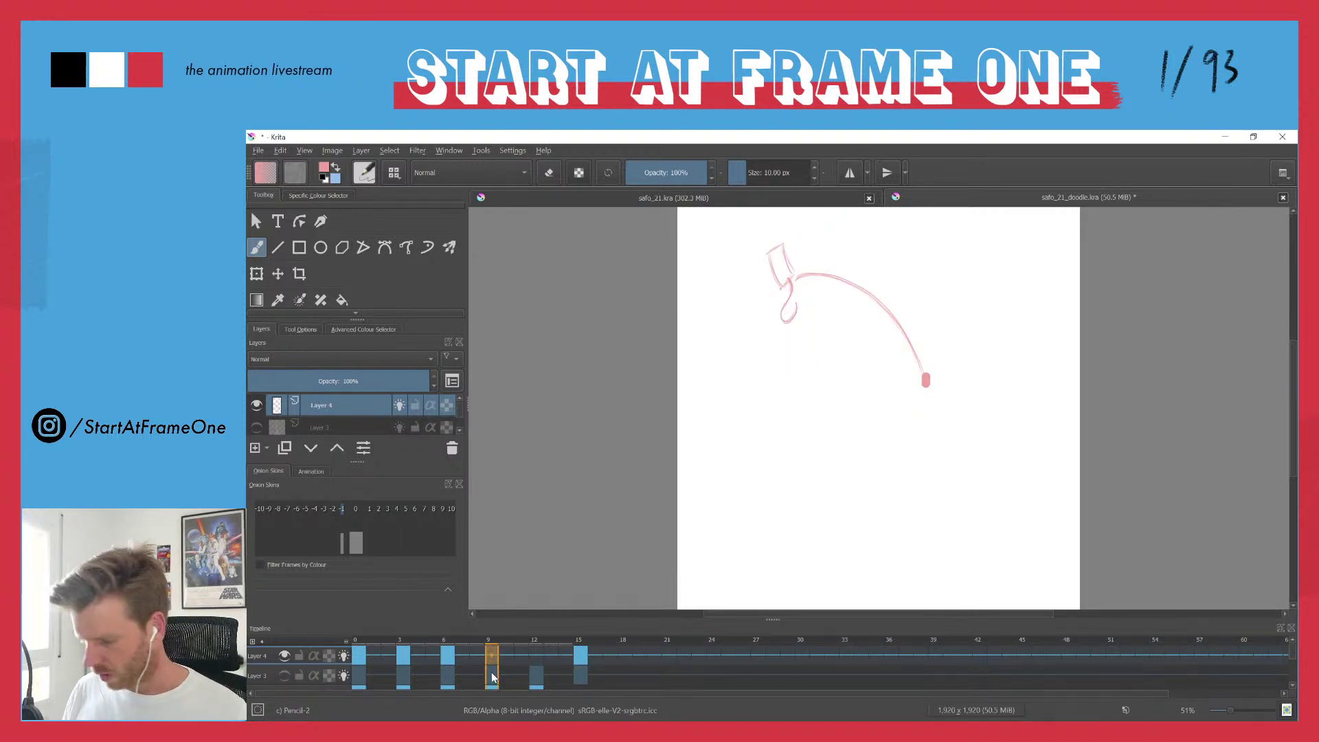
key(Delete)
key(o)
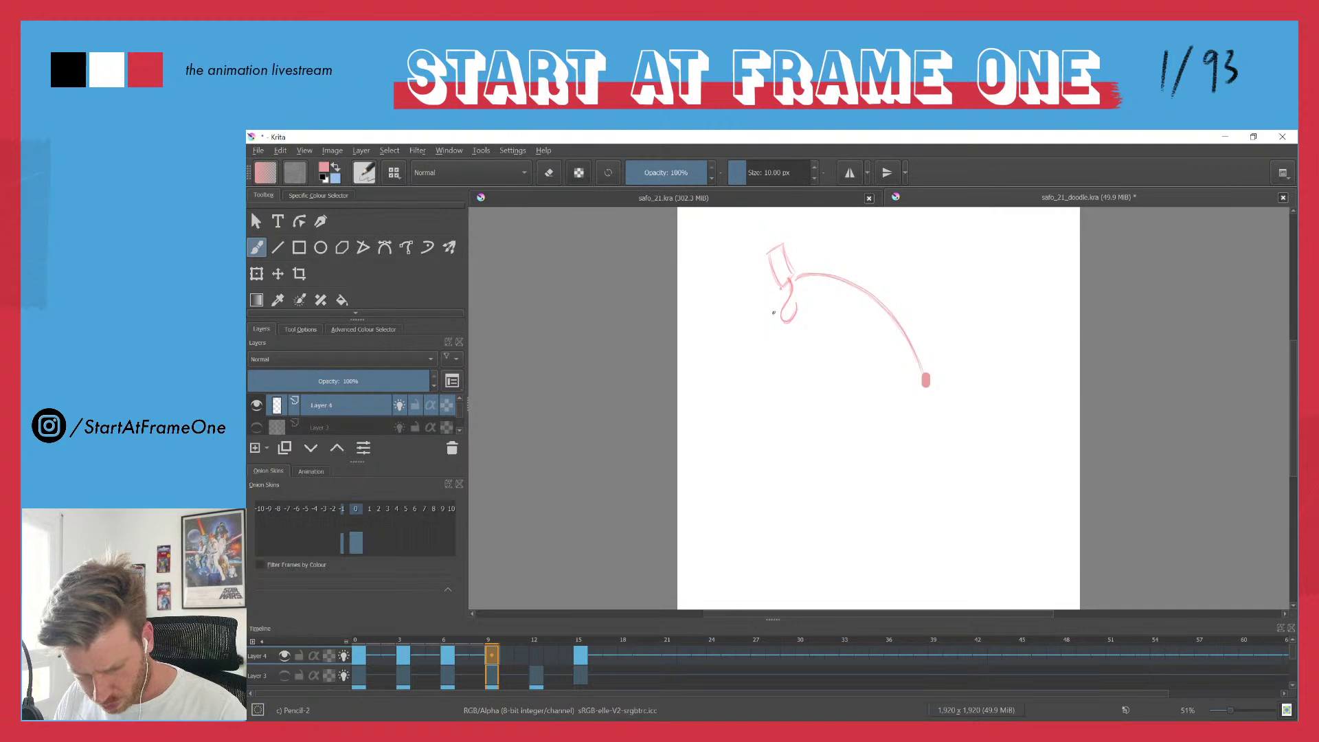
drag(783, 314, 768, 318)
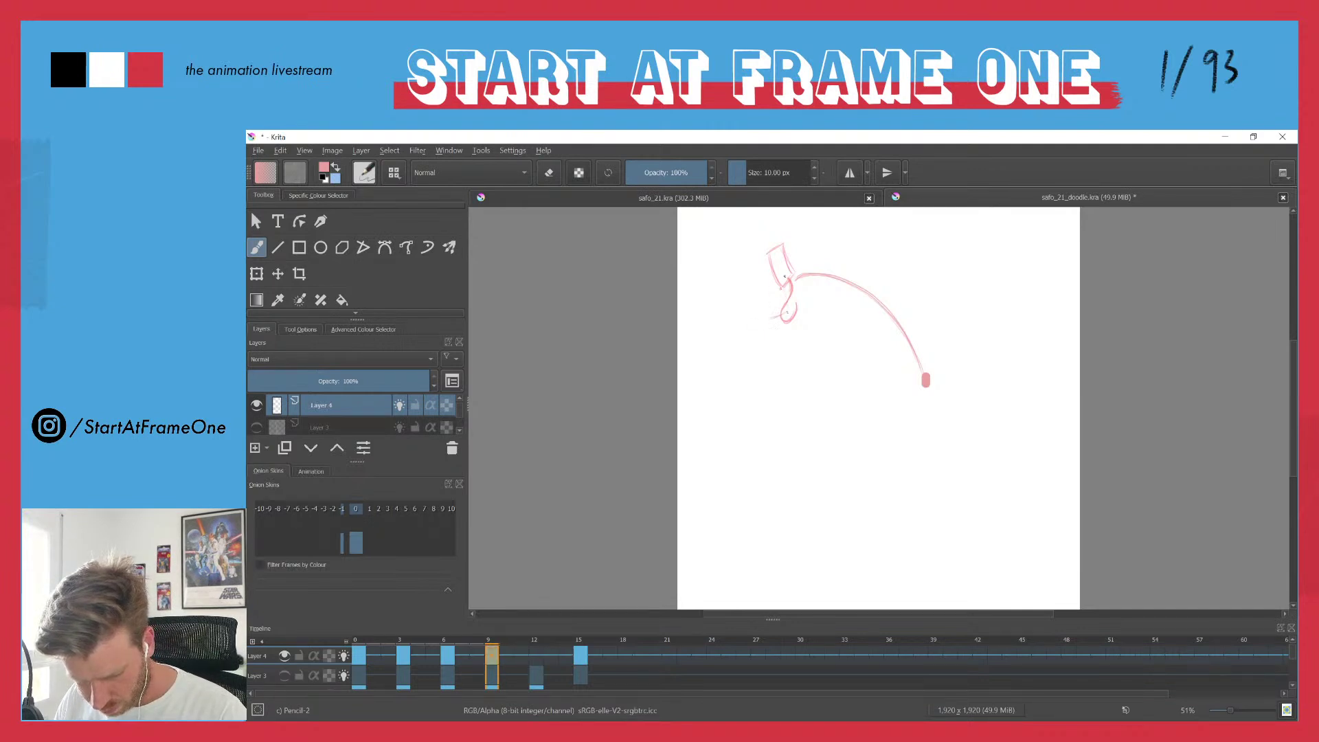
mouse_move(768, 286)
mouse_down()
mouse_move(770, 316)
mouse_move(784, 313)
mouse_move(772, 300)
mouse_up()
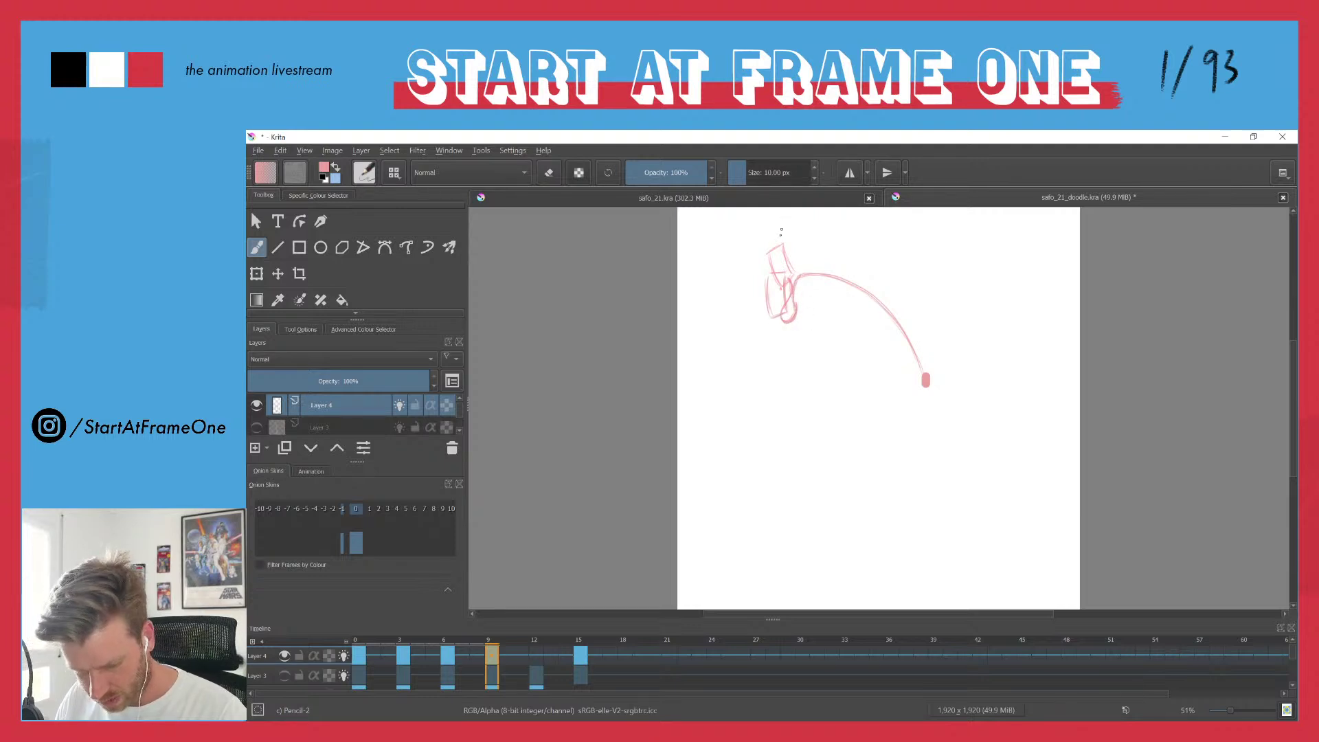
key(o)
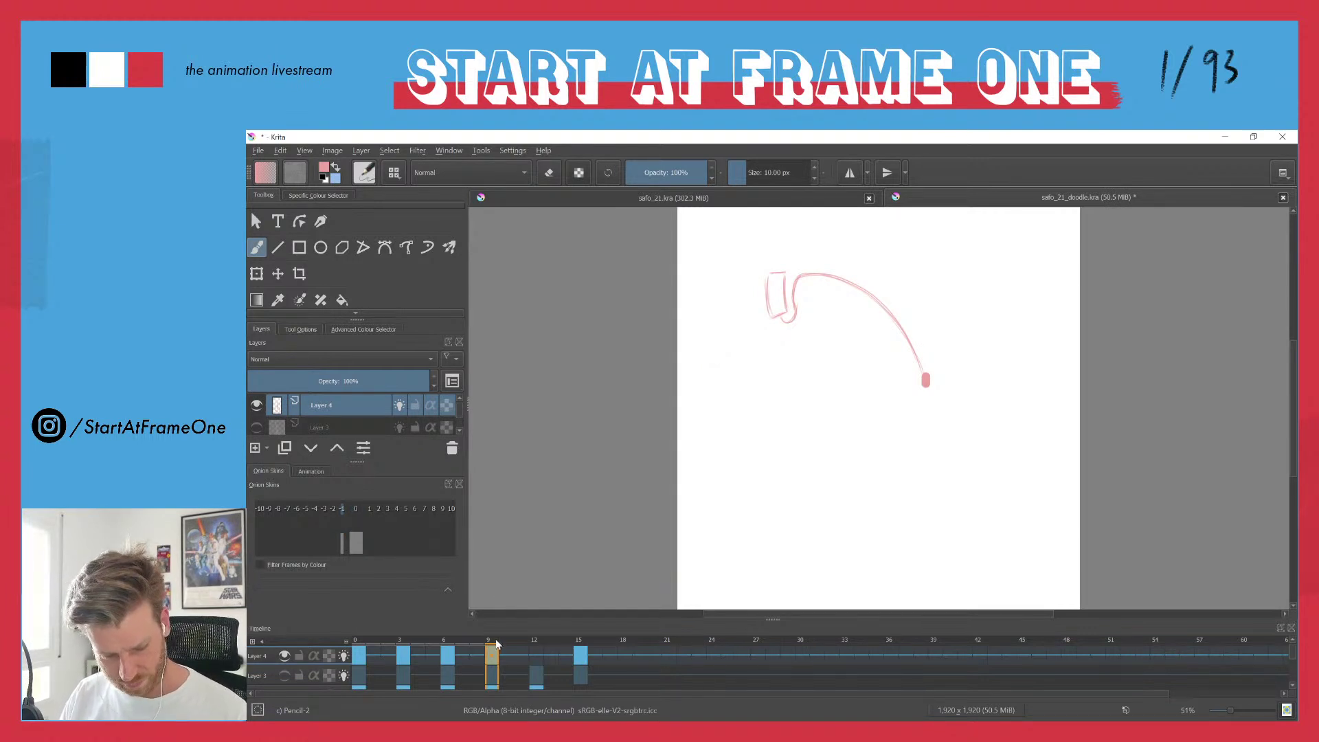
key(o)
key(o)
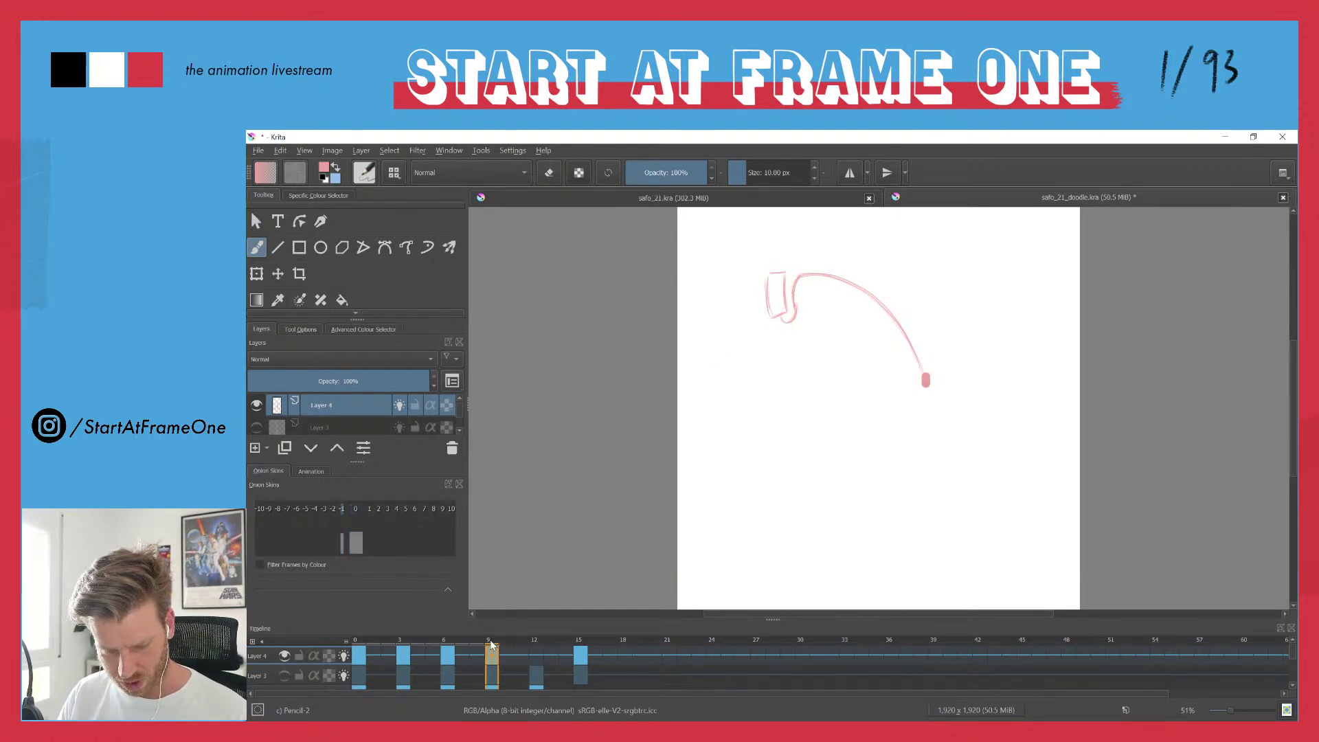
- Add a blank keyframe on frame 12 and show onion skins for both the previous and the next keyframe
key(Left)
key(Right)
key(Right)
key(Right)
key(Right)
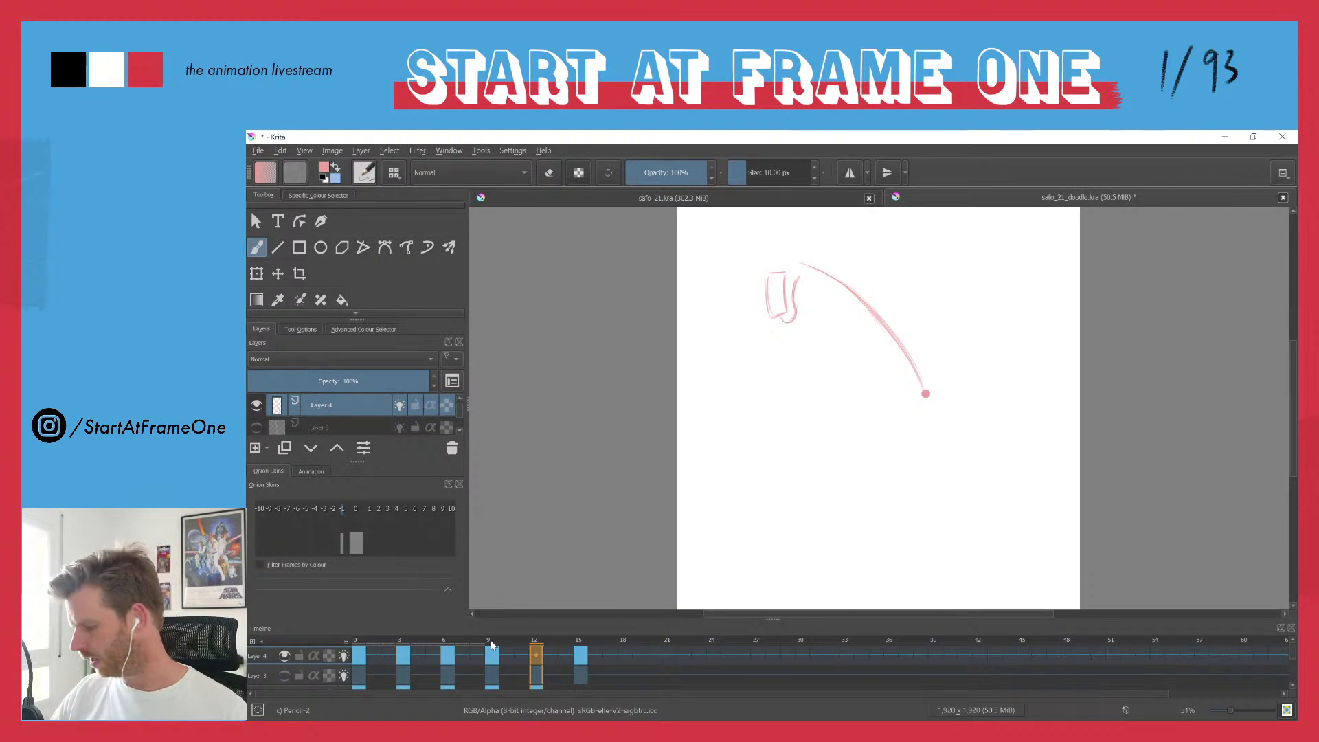
key(F7)
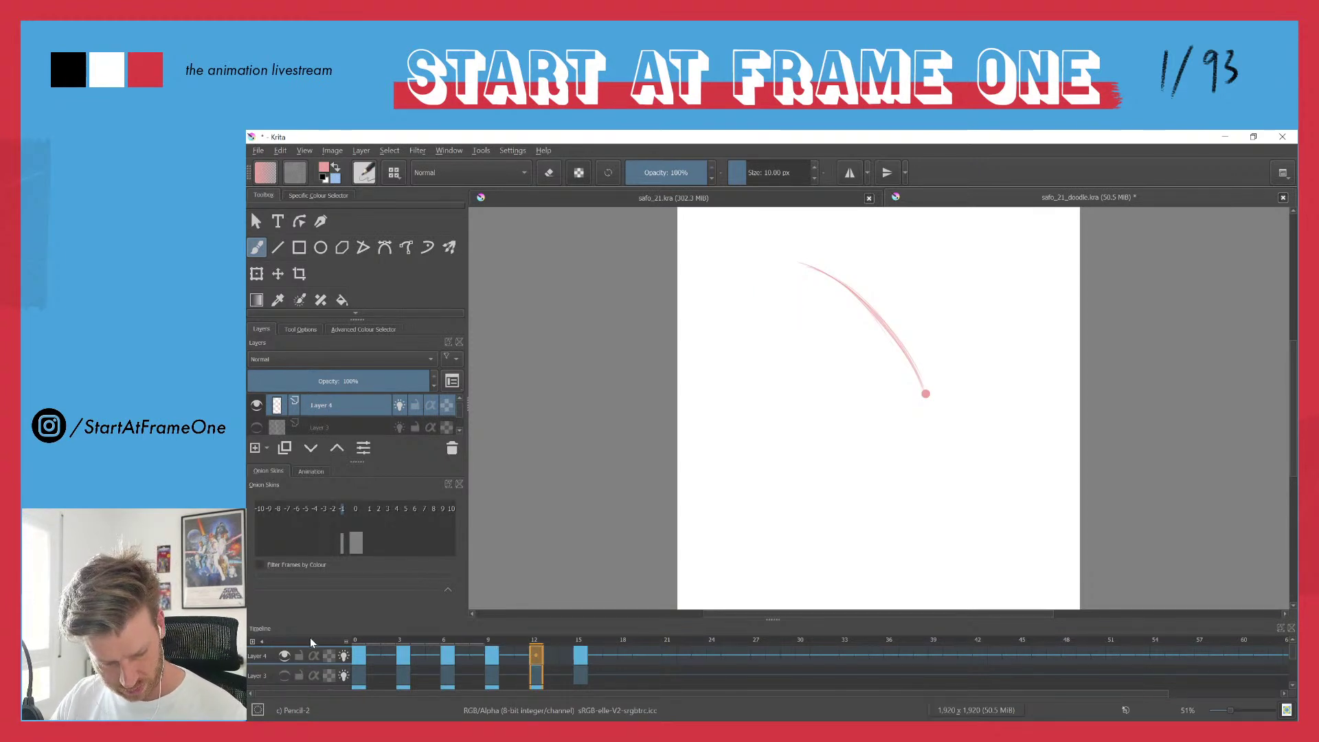
click(368, 535)
click(355, 509)
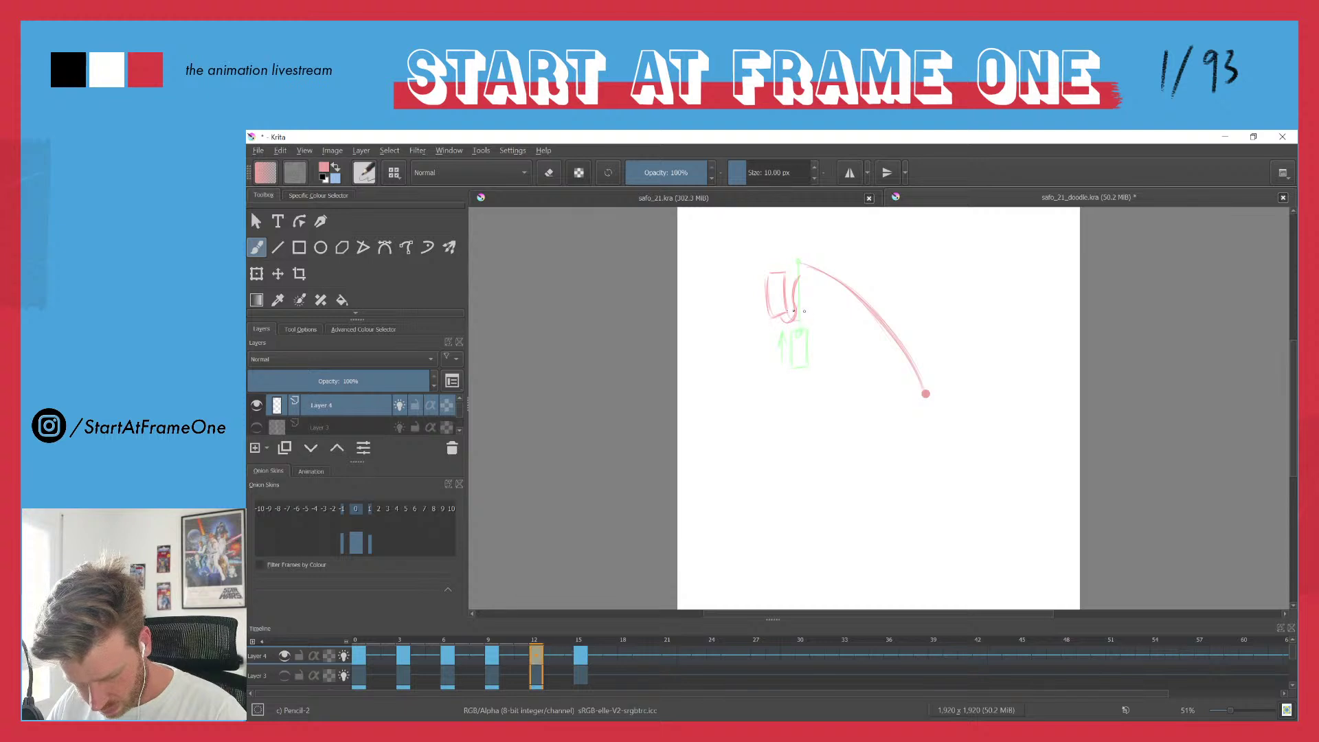
- On frame 12, try sketching the bill curled at the end of the string, and clear the drawings on frames 12 and 9
drag(780, 348, 773, 335)
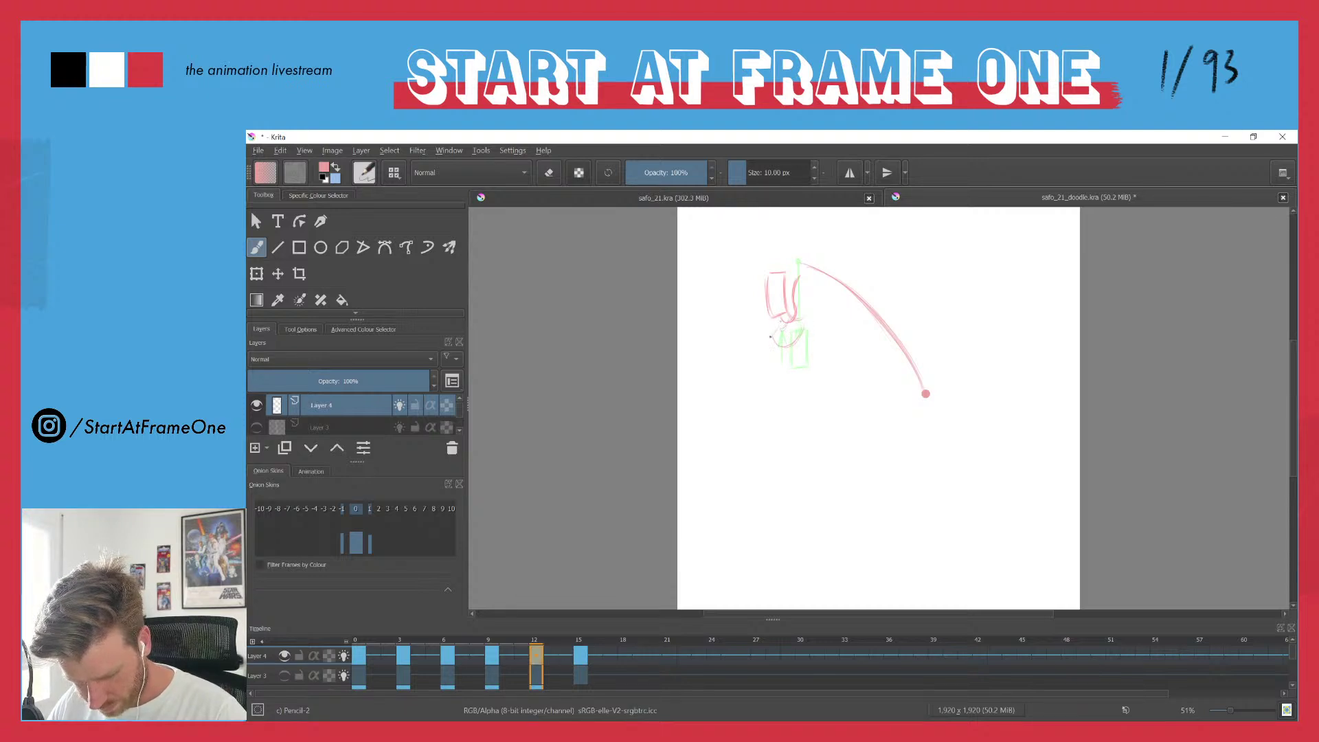
drag(802, 327, 789, 345)
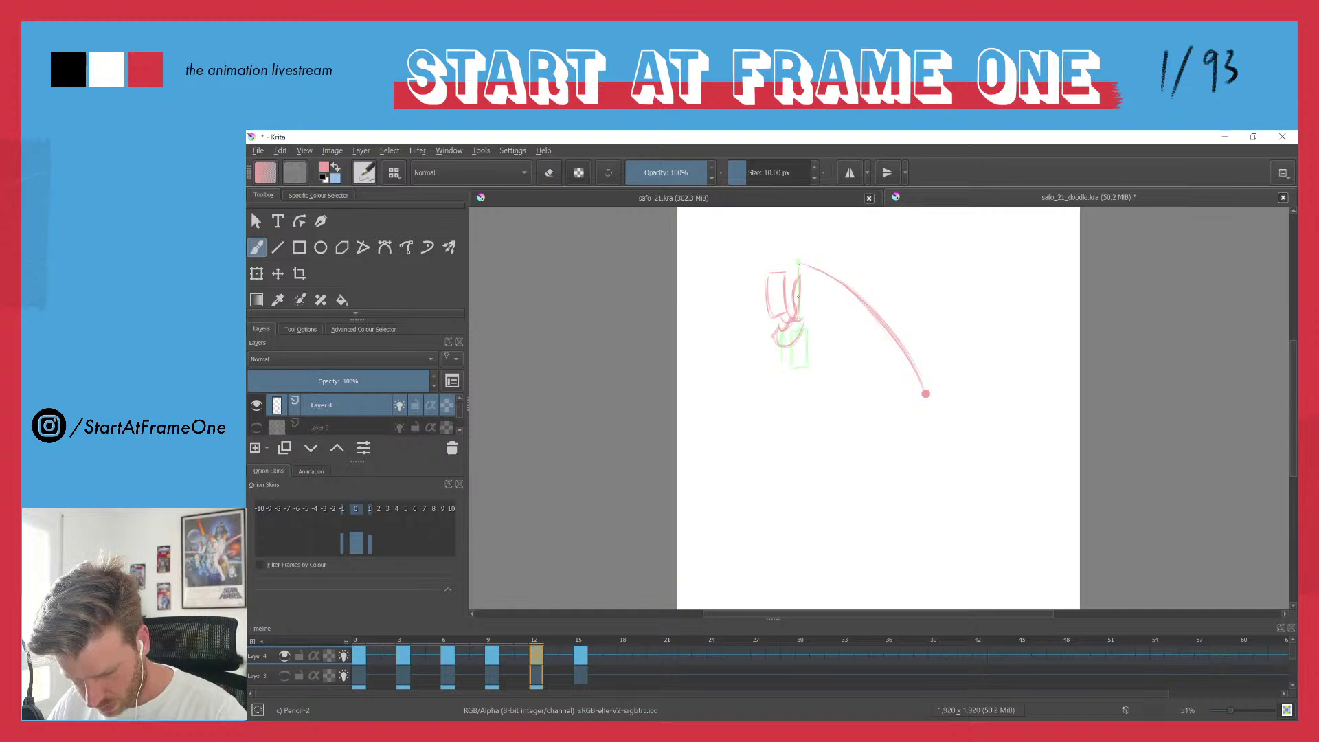
drag(799, 295, 794, 324)
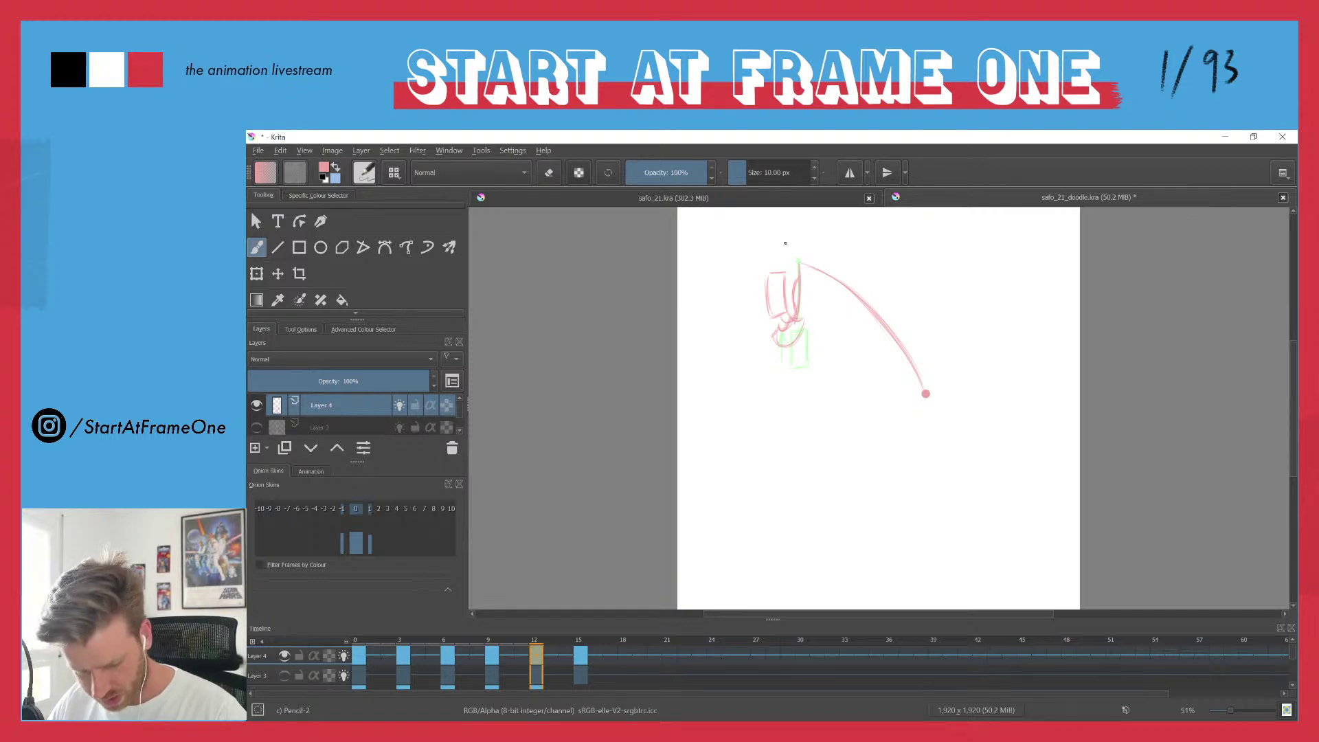
key(Delete)
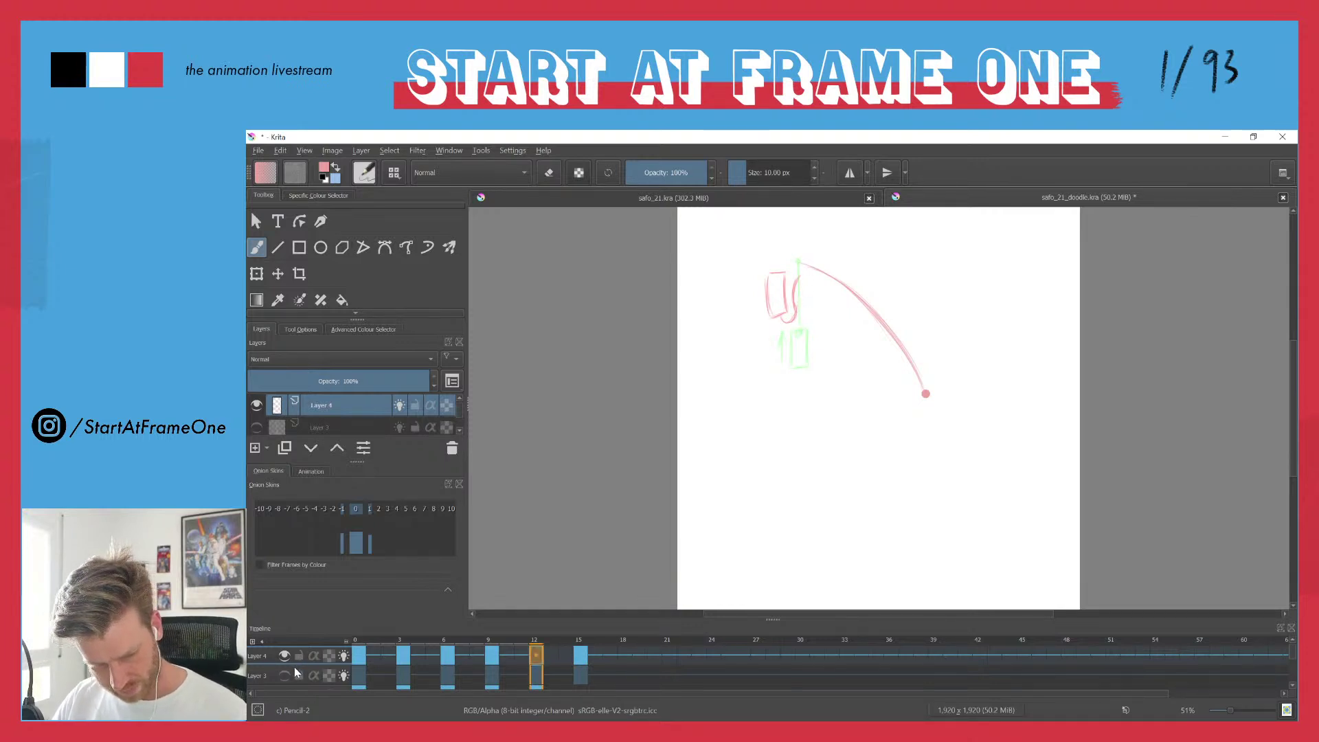
click(489, 641)
click(534, 641)
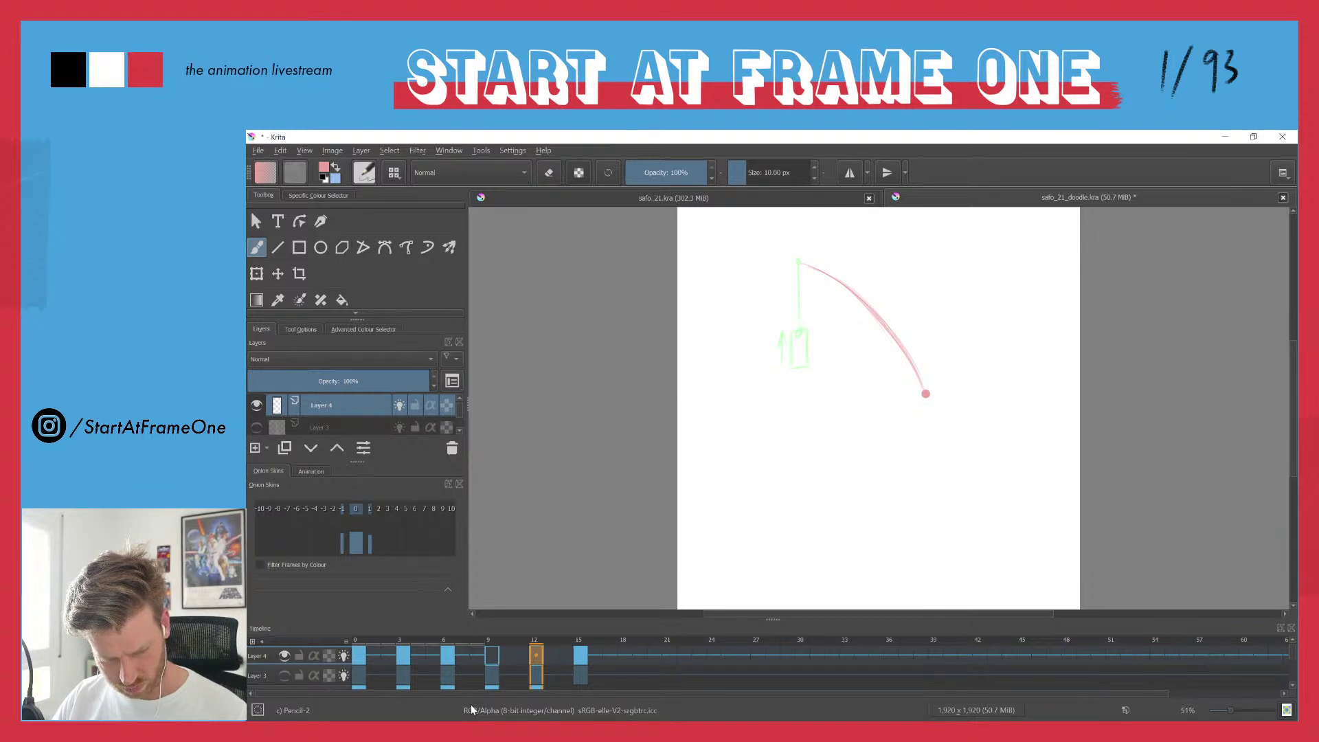
- Review the rod and bill poses across frames 0 to 12, ending on frame 6 with the onion skins hidden
click(490, 640)
click(446, 643)
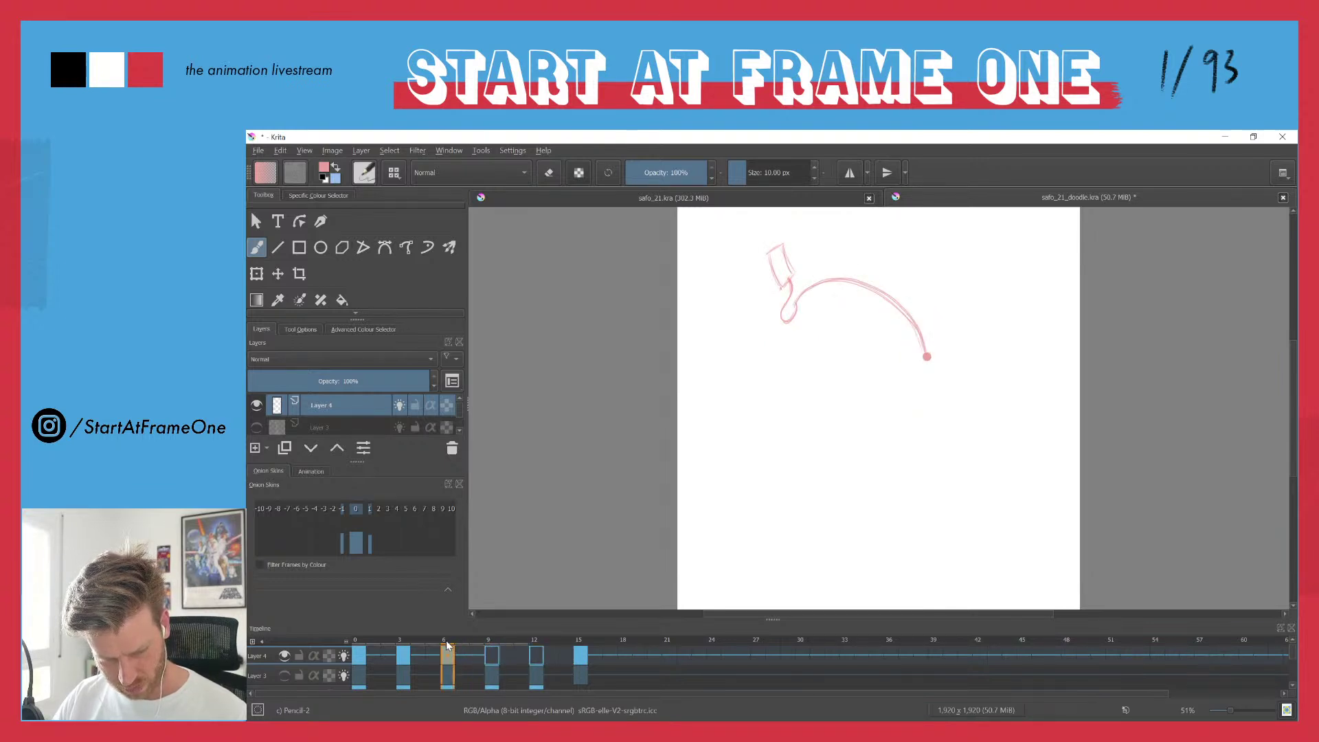
click(492, 639)
click(534, 639)
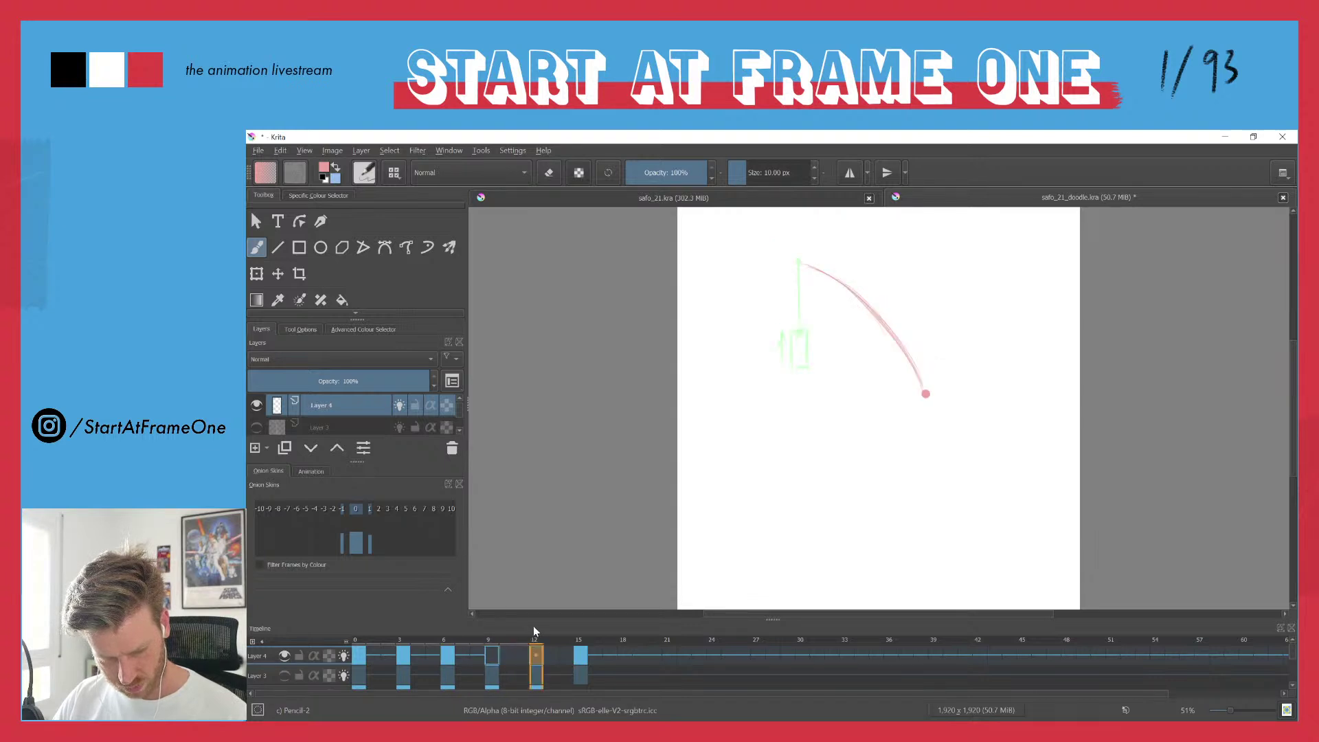
click(495, 632)
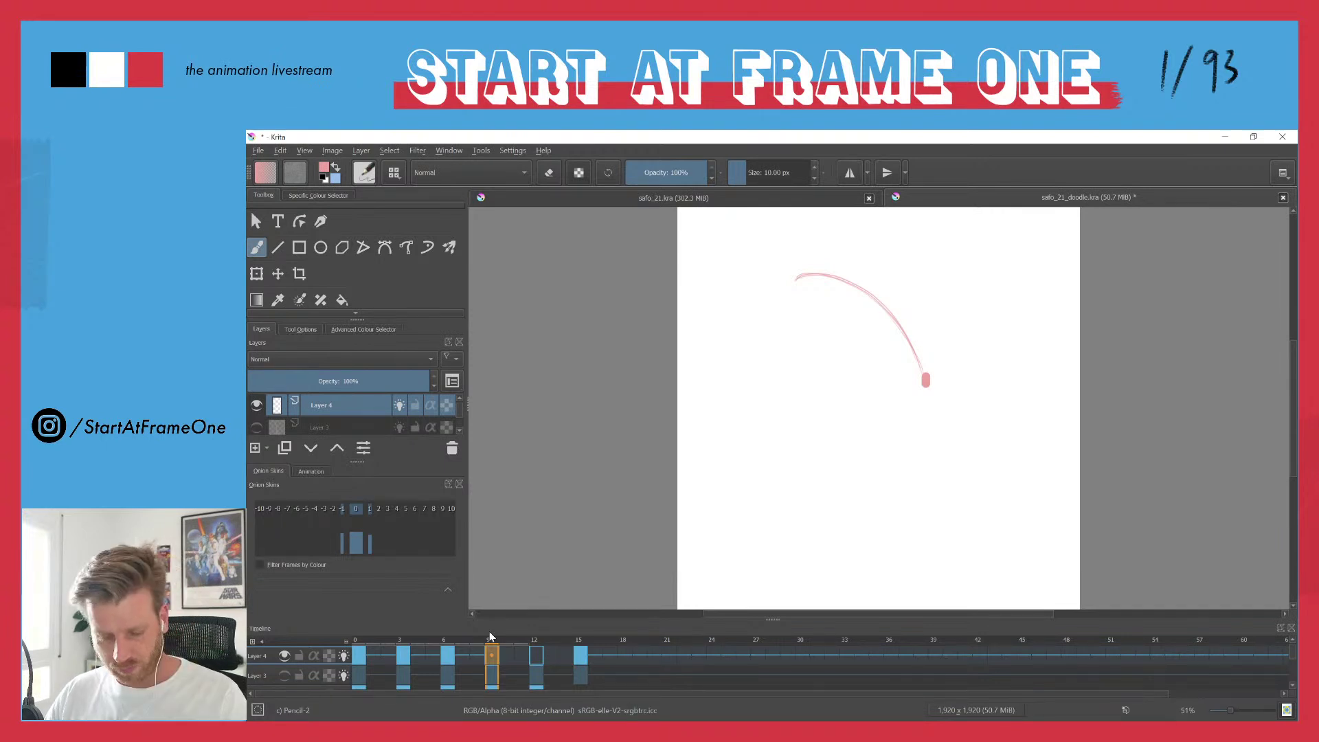
mouse_move(360, 642)
mouse_down()
mouse_move(507, 642)
mouse_move(488, 643)
mouse_up()
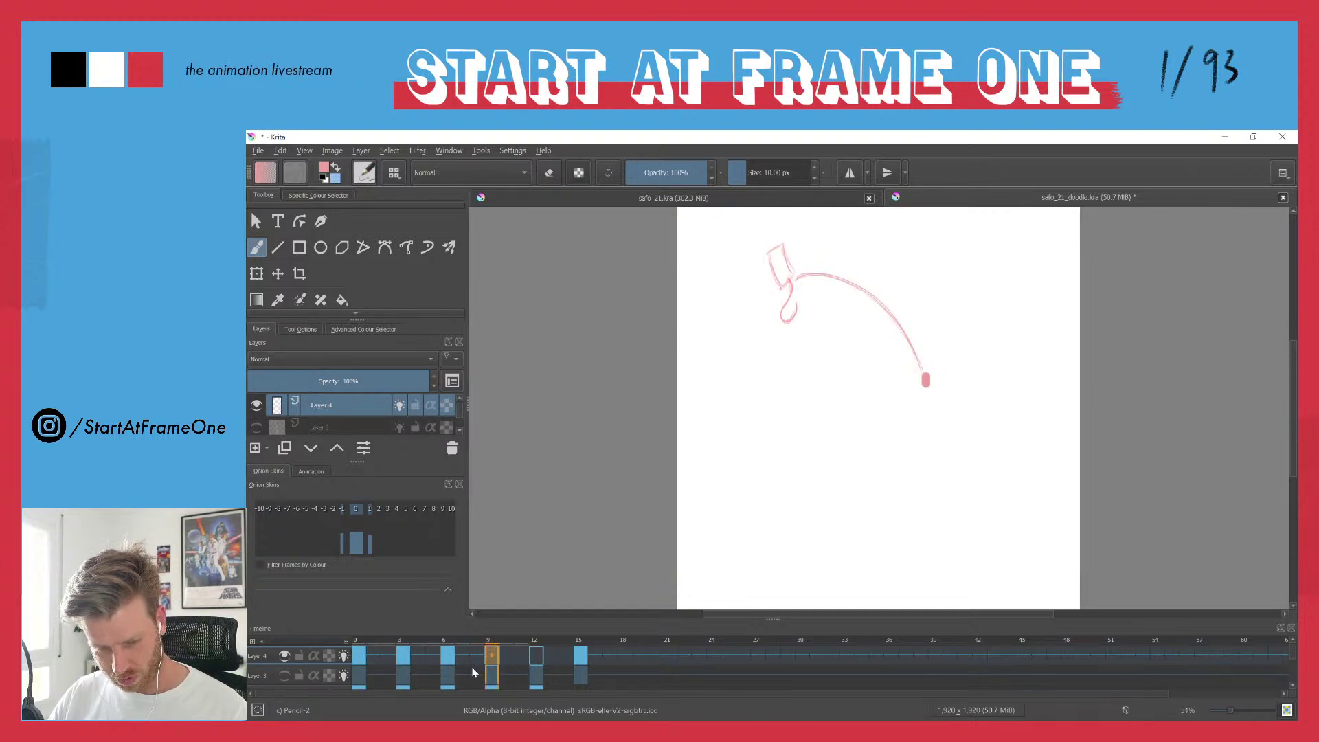
key(Left)
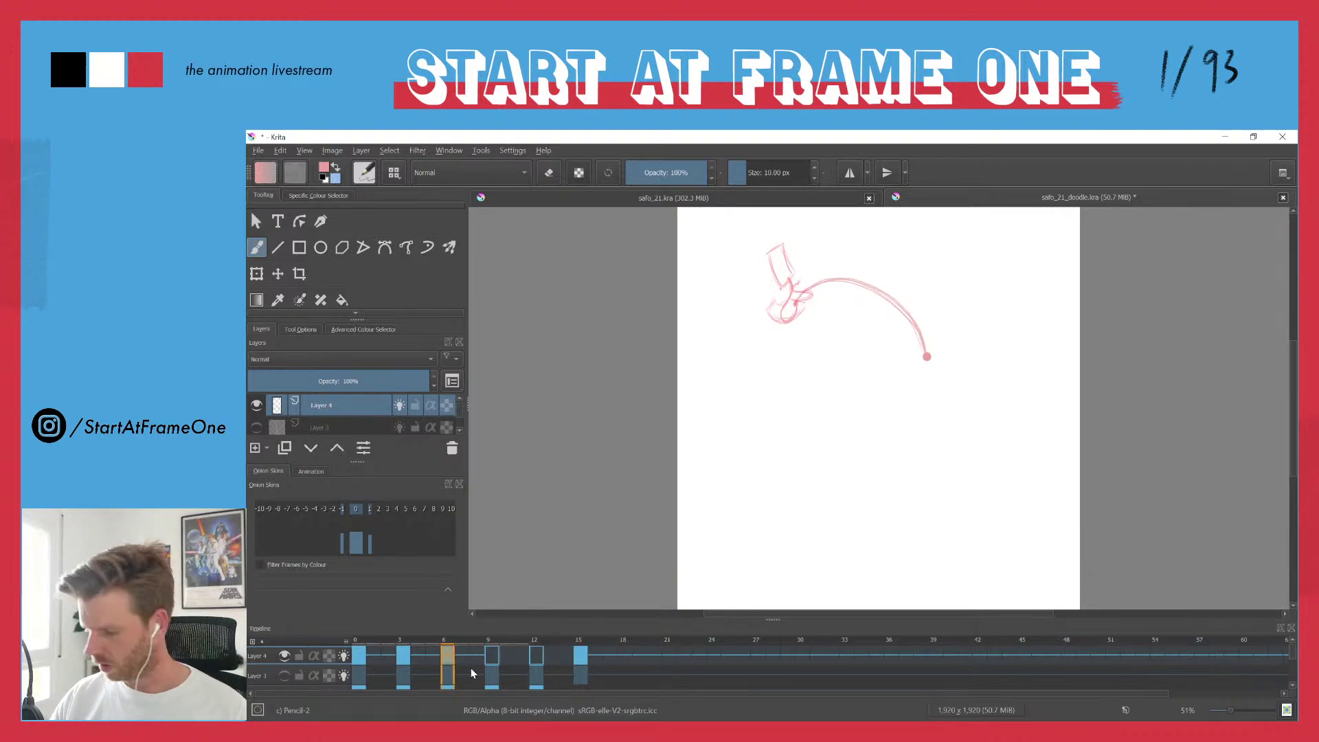
key(o)
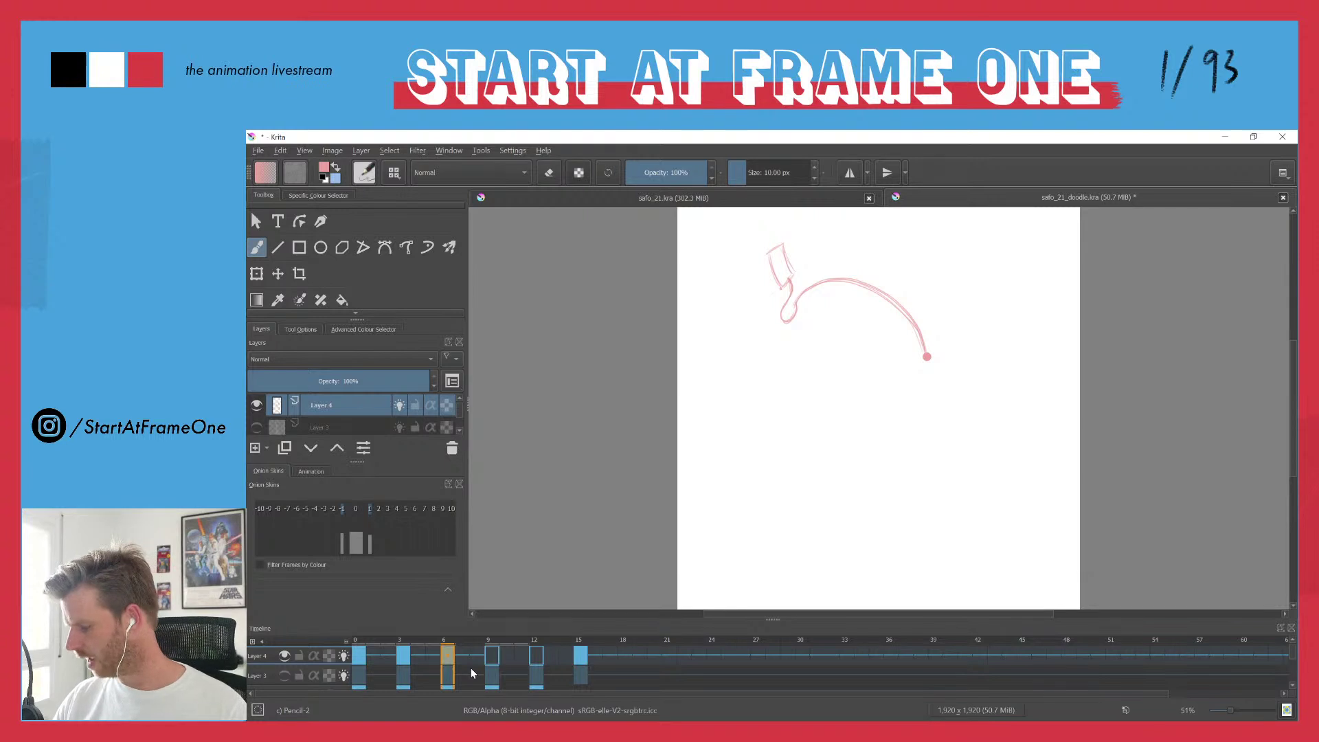
- Return to the blank frame 9, set the brush colour to black, and show the onion skins
key(Right)
key(Left)
key(Right)
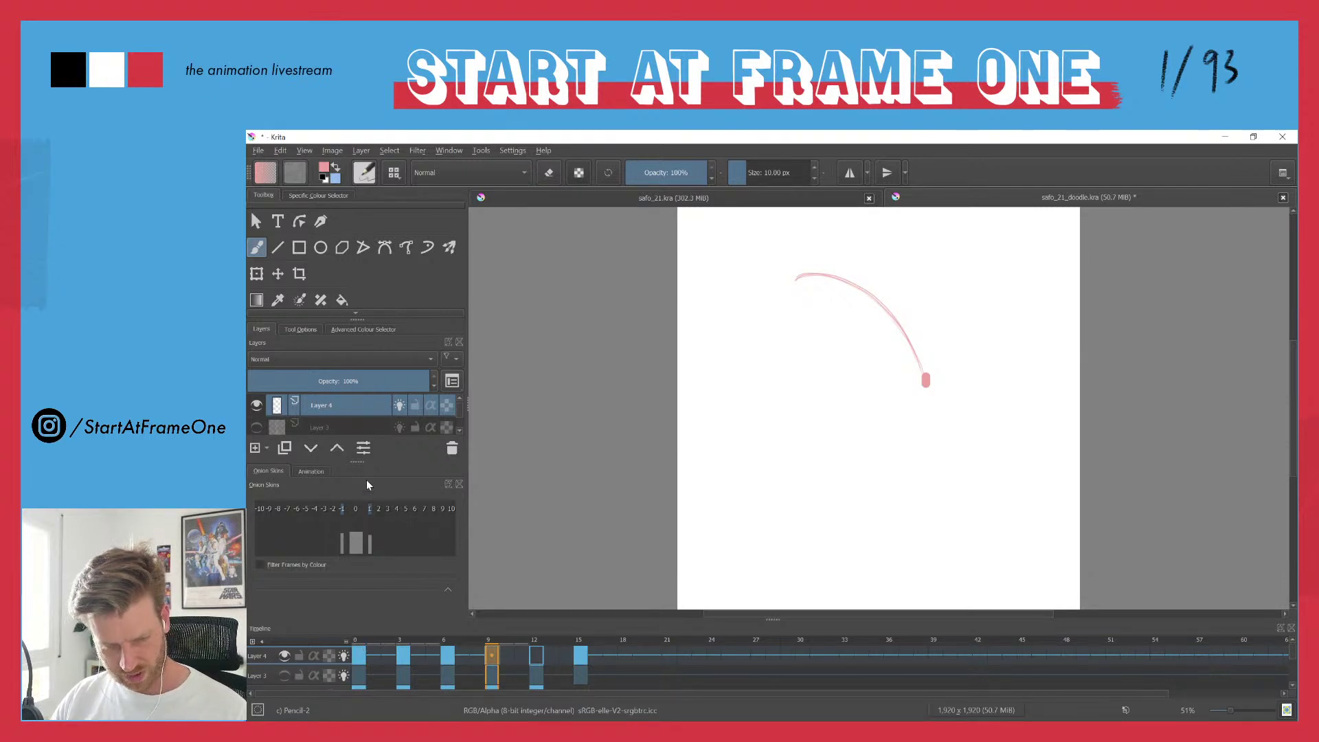
click(335, 166)
click(321, 167)
drag(624, 376, 598, 397)
click(861, 621)
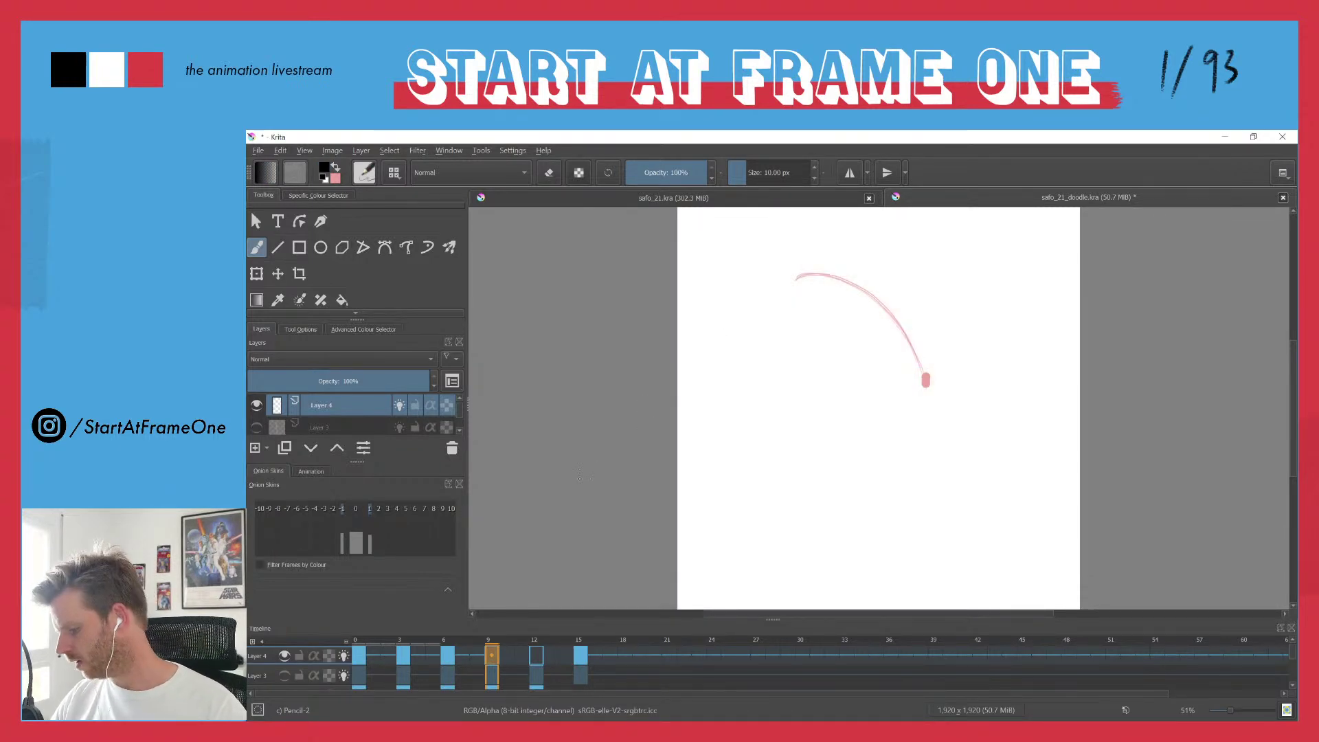
key(o)
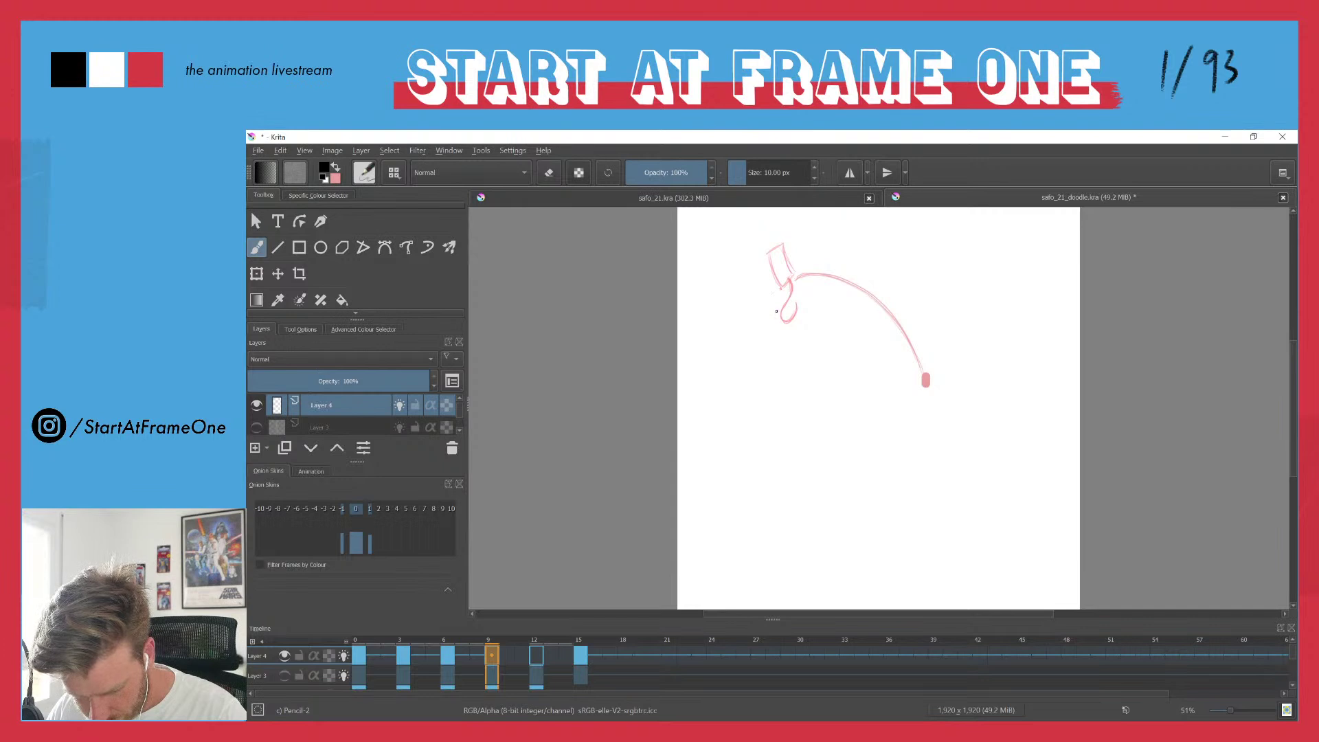
- Draw the bill upright beside the rod tip on frame 9, and curled at the end of the string on frame 12
drag(439, 642, 493, 635)
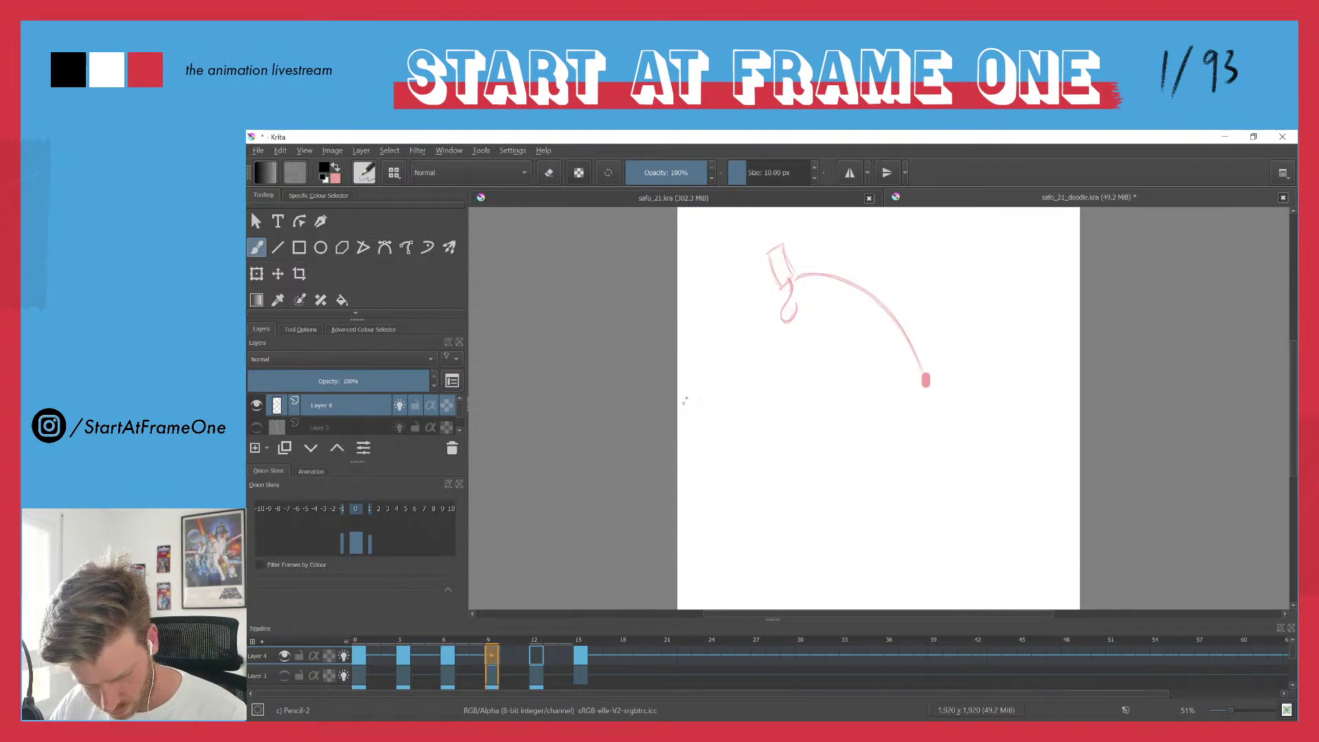
mouse_move(765, 314)
mouse_down()
mouse_move(784, 312)
mouse_move(786, 277)
mouse_move(784, 305)
mouse_move(767, 284)
mouse_move(766, 314)
mouse_move(768, 274)
mouse_move(787, 317)
mouse_move(795, 298)
mouse_move(787, 316)
mouse_up()
click(536, 639)
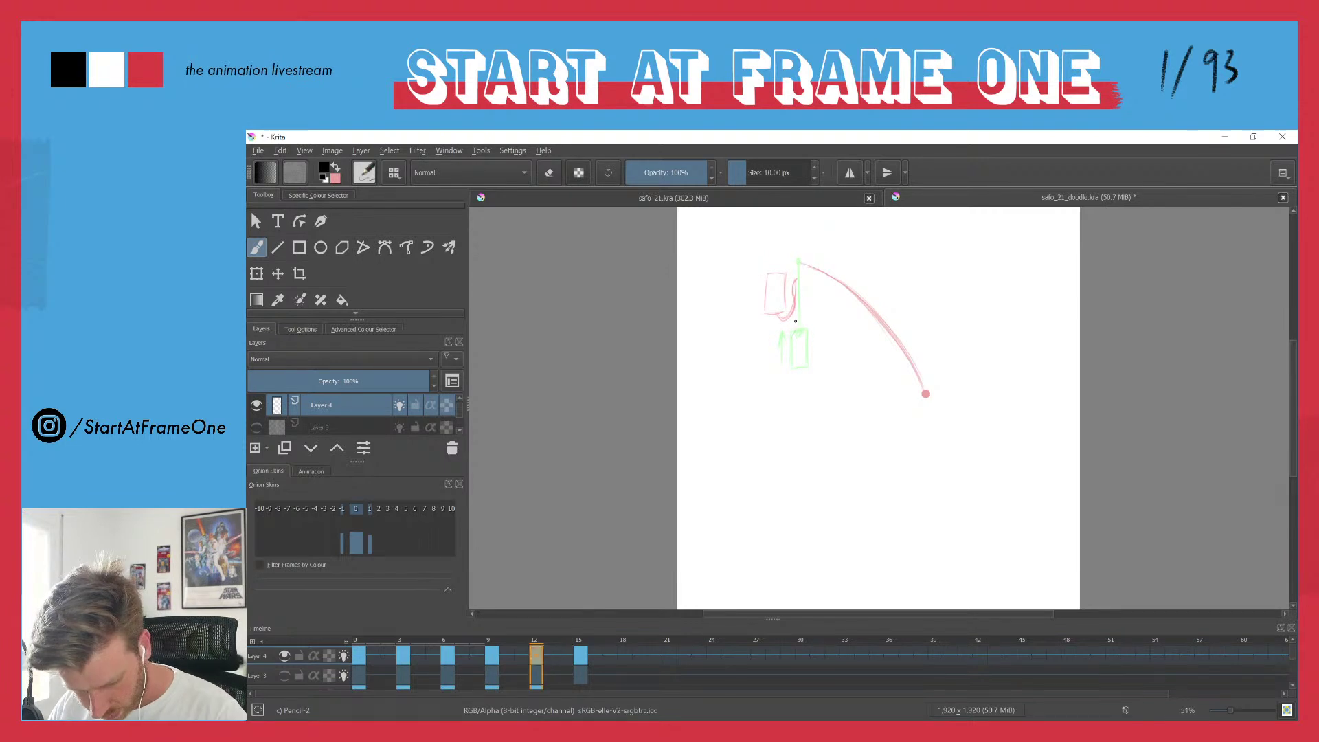
drag(783, 313, 799, 321)
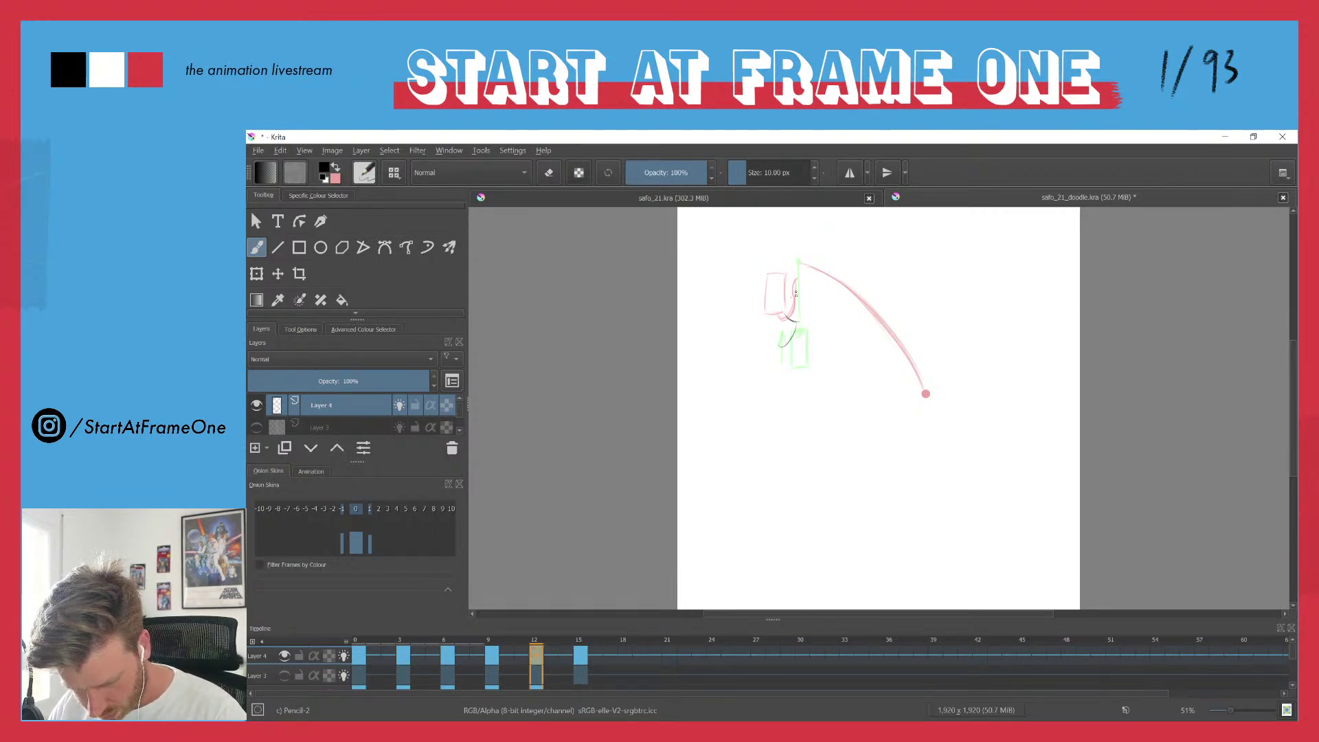
mouse_move(799, 276)
mouse_down()
mouse_move(791, 320)
mouse_move(798, 261)
mouse_move(768, 334)
mouse_move(788, 337)
mouse_move(779, 352)
mouse_move(768, 342)
mouse_move(795, 320)
mouse_move(768, 337)
mouse_up()
- Play the rod and bill loop from frame 0 and compare the poses on frames 9 and 12
click(579, 641)
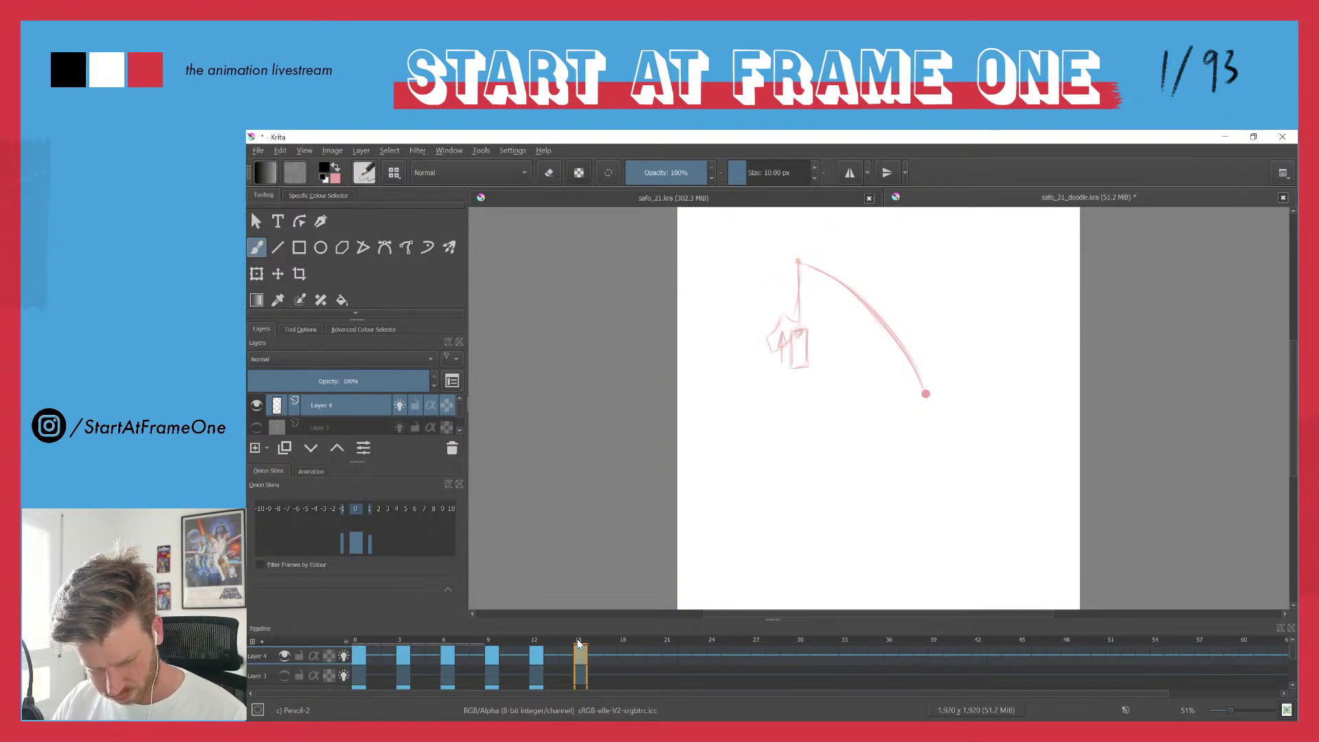
click(357, 642)
key(space)
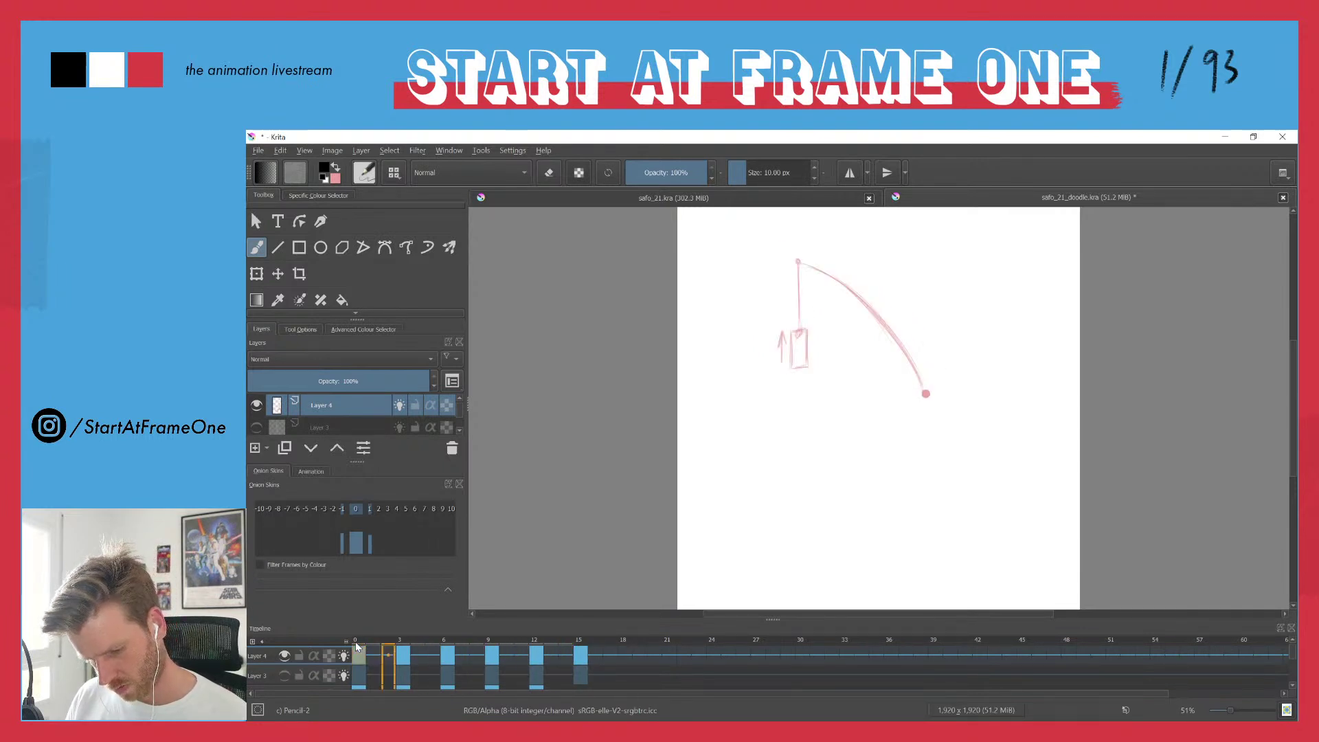
key(space)
drag(493, 641, 535, 638)
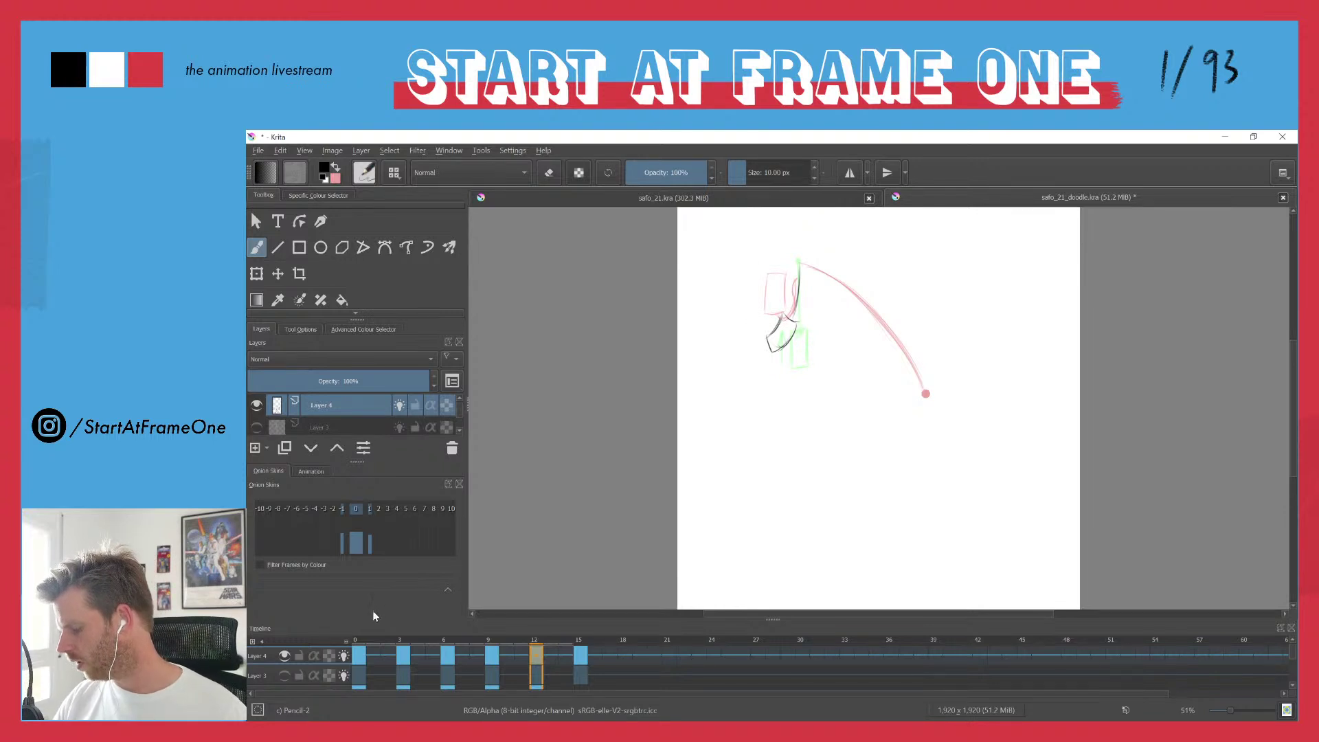
- On frame 12, replace the curled bill and its string with a lower, tilted bill hanging from a nearly straight string
drag(797, 353, 788, 386)
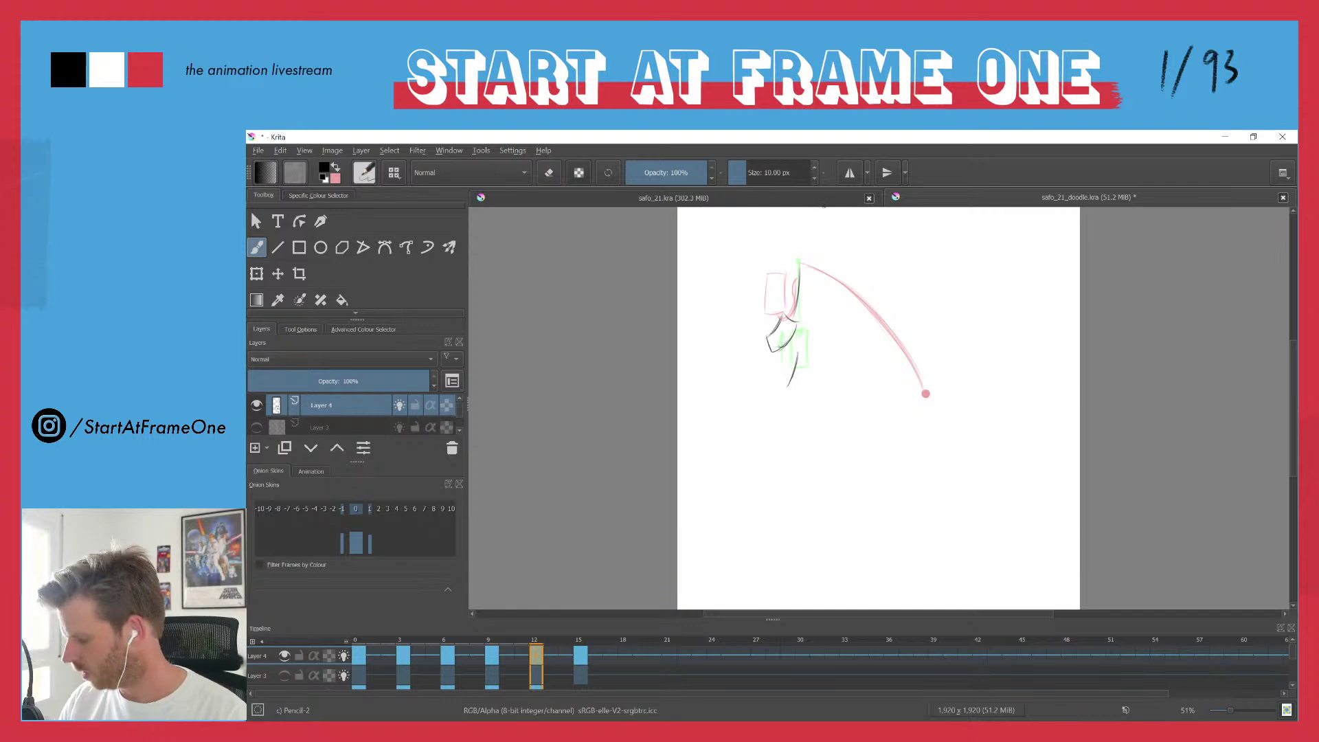
key(l)
mouse_move(784, 321)
mouse_down()
mouse_move(769, 366)
mouse_move(777, 304)
mouse_up()
key(Delete)
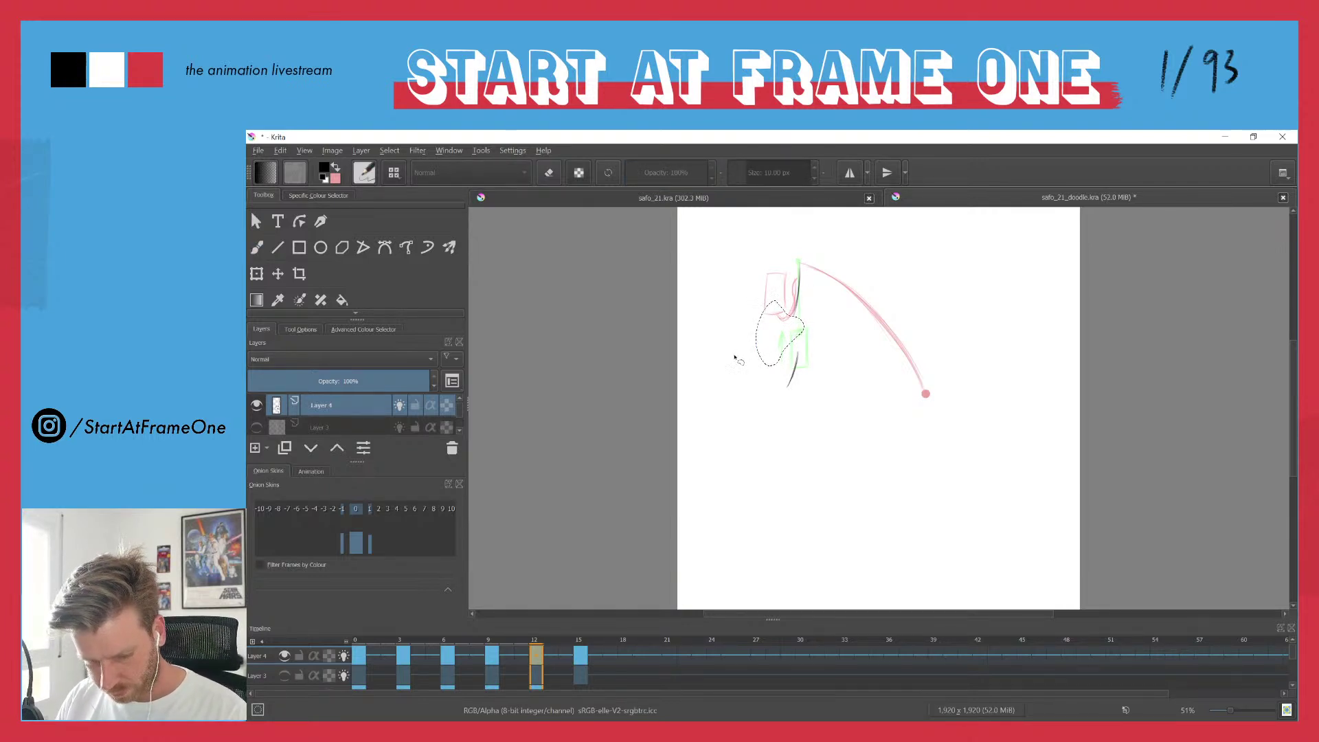
mouse_move(797, 264)
mouse_down()
mouse_move(779, 321)
mouse_move(788, 267)
mouse_up()
key(Delete)
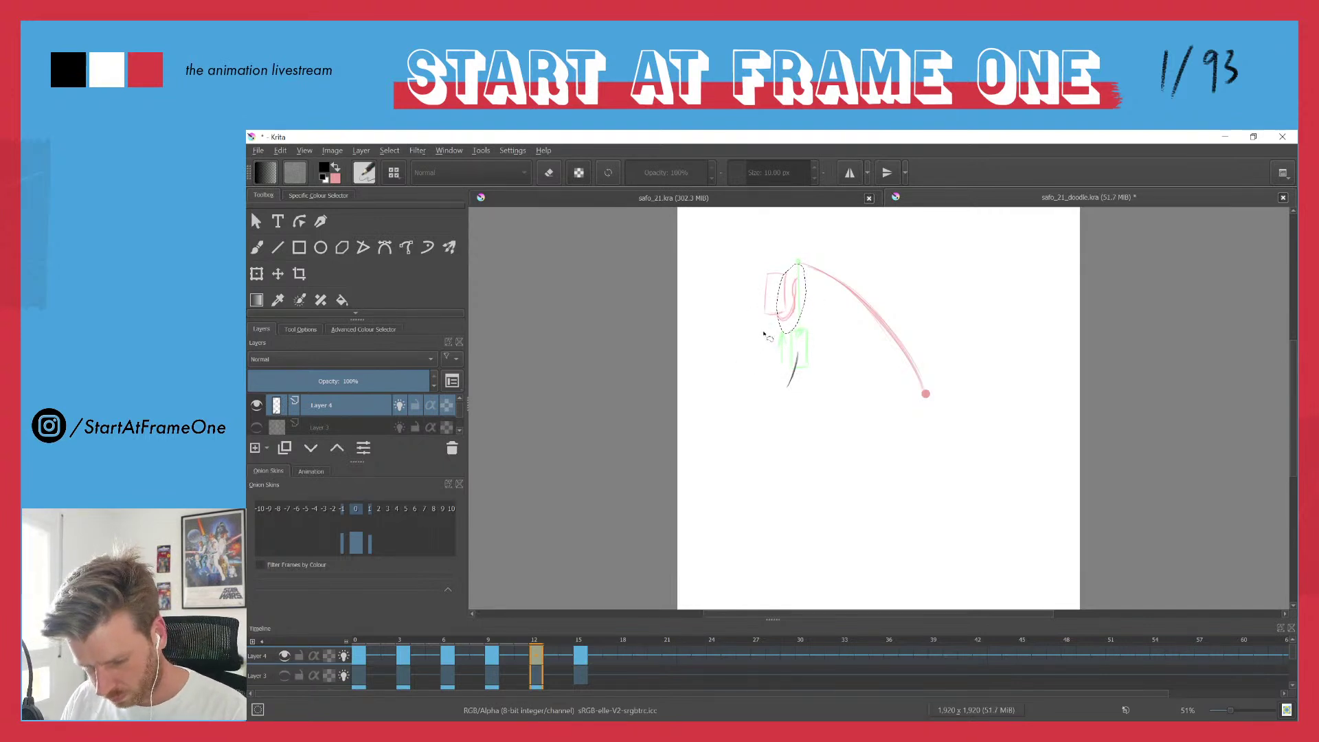
click(756, 345)
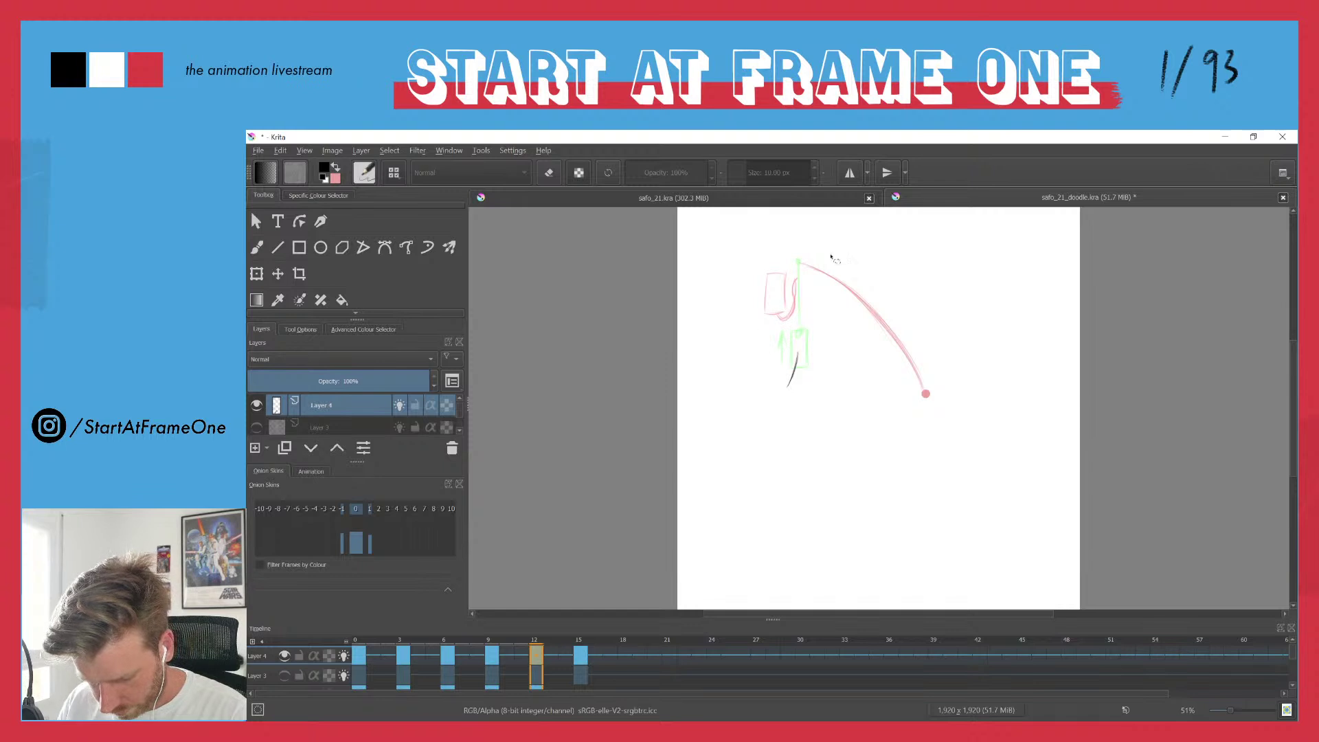
key(b)
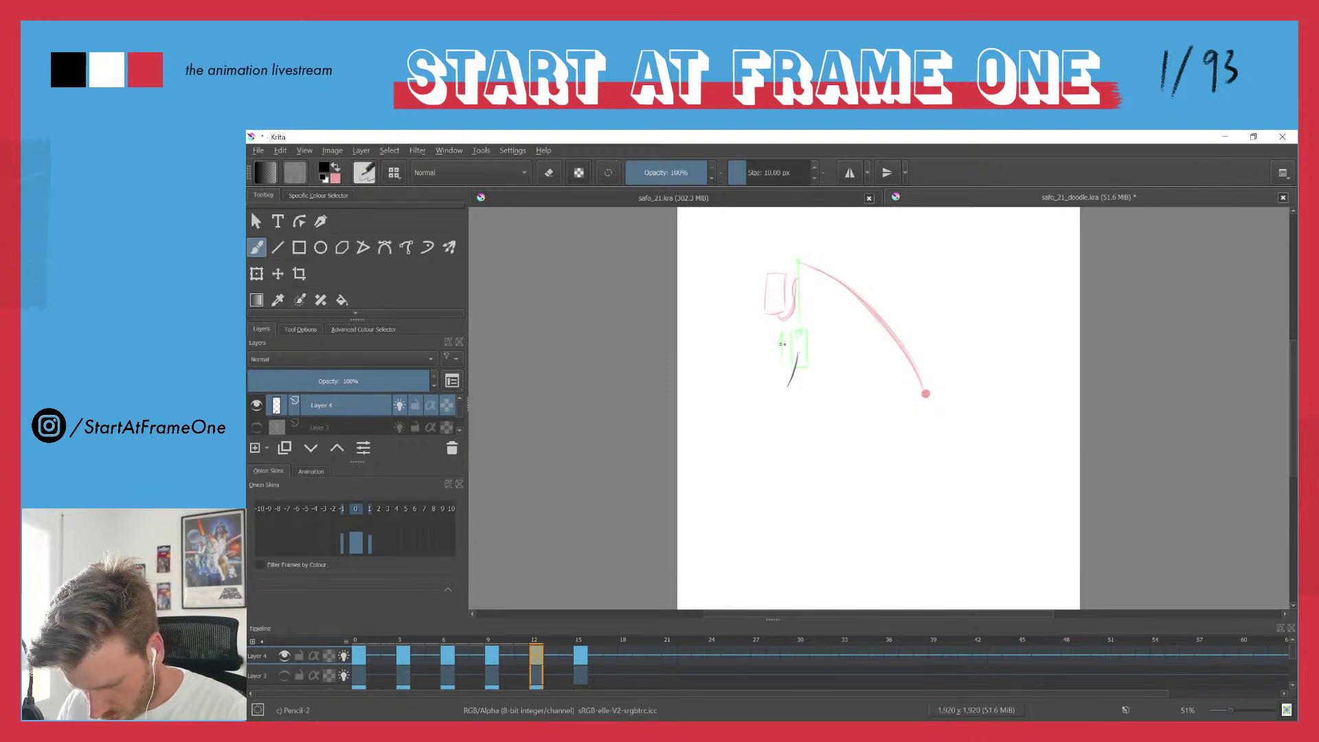
mouse_move(781, 351)
mouse_down()
mouse_move(768, 385)
mouse_move(784, 390)
mouse_up()
drag(785, 389, 797, 353)
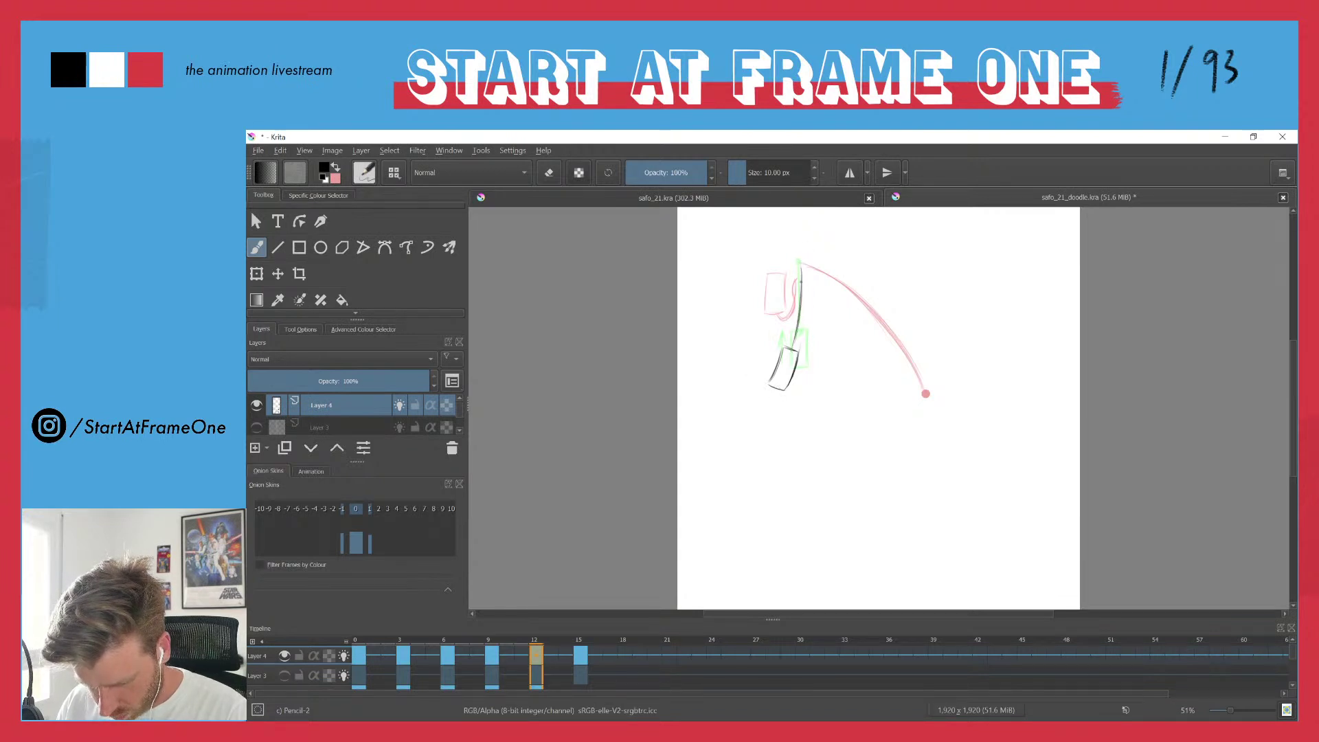
- Play the loop from frame 0 to check how the bill drops from frame 9 through frame 12
key(Right)
key(Right)
key(Right)
click(356, 640)
key(space)
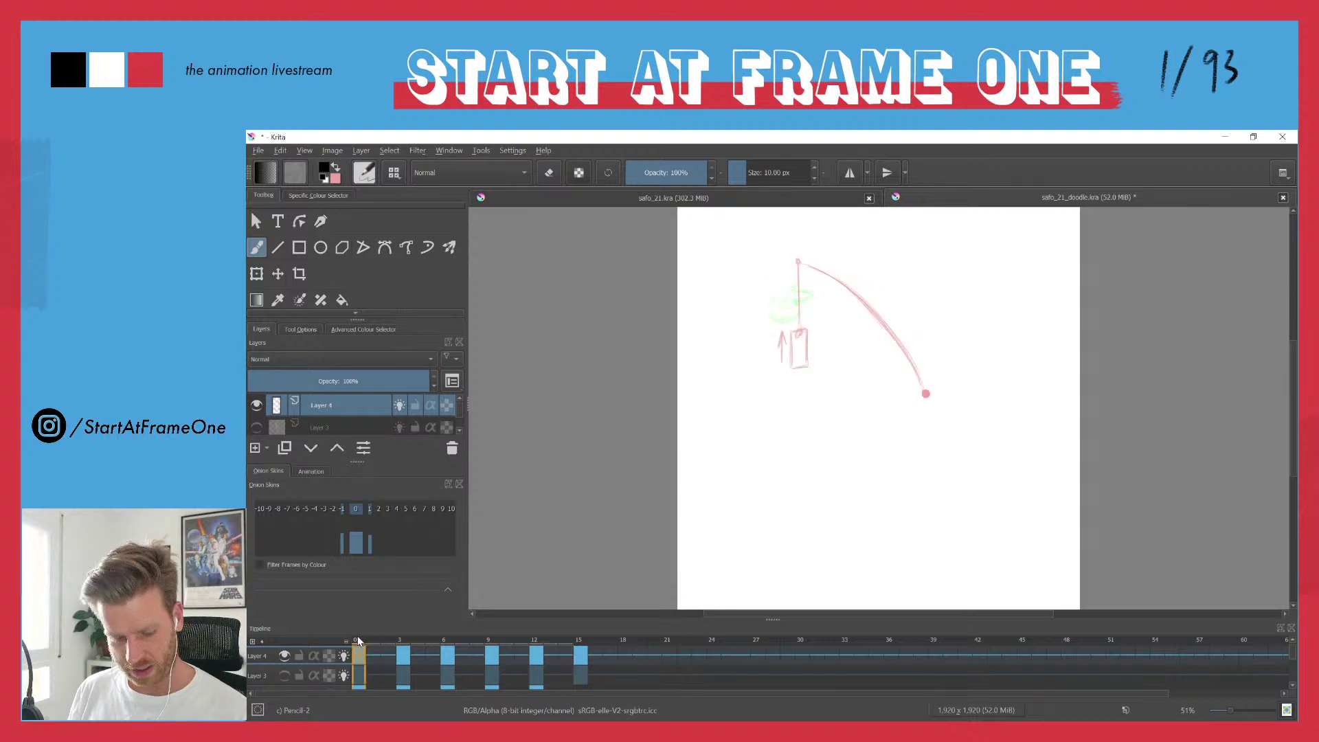
- On frame 6, erase the bill and string and redraw the bill bent upward, with the string looping below the rod tip
mouse_move(361, 640)
mouse_down()
mouse_move(496, 627)
mouse_move(434, 633)
mouse_move(446, 639)
mouse_up()
key(l)
mouse_move(793, 240)
mouse_down()
mouse_move(773, 348)
mouse_move(760, 249)
mouse_up()
key(Delete)
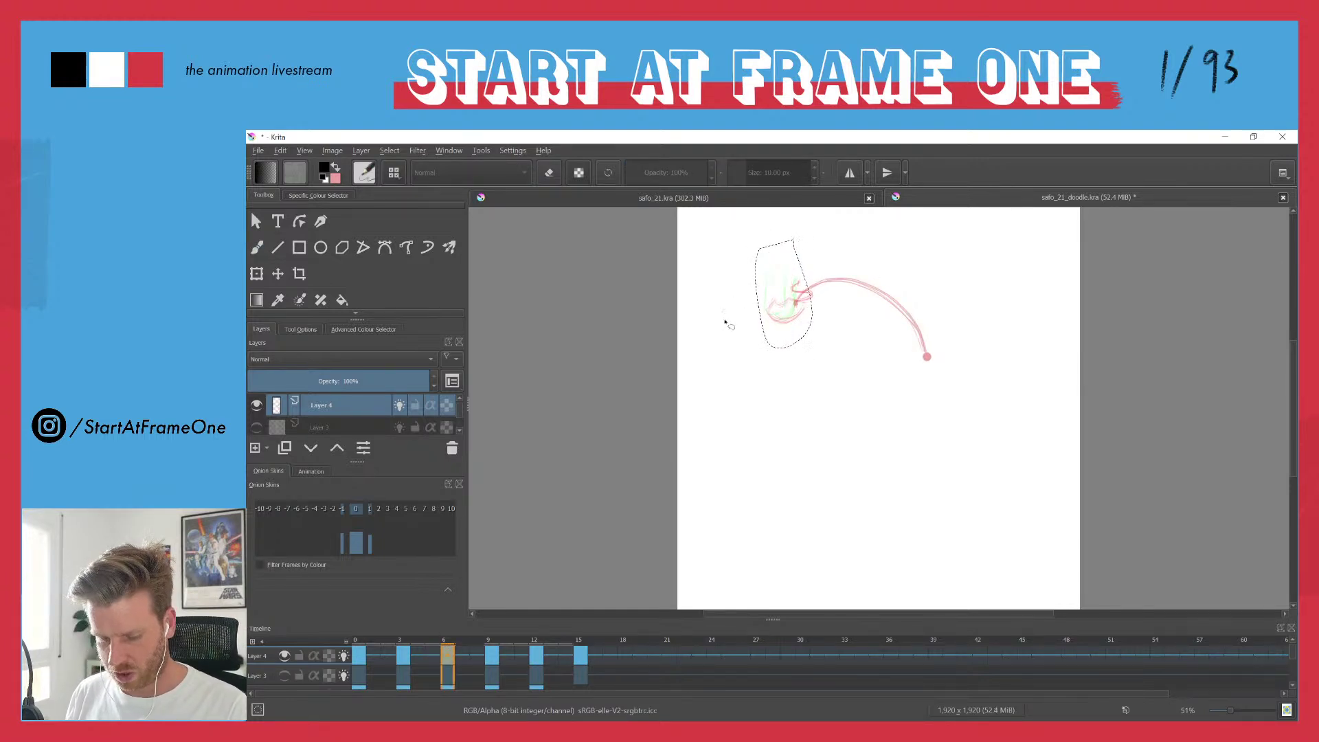
click(722, 349)
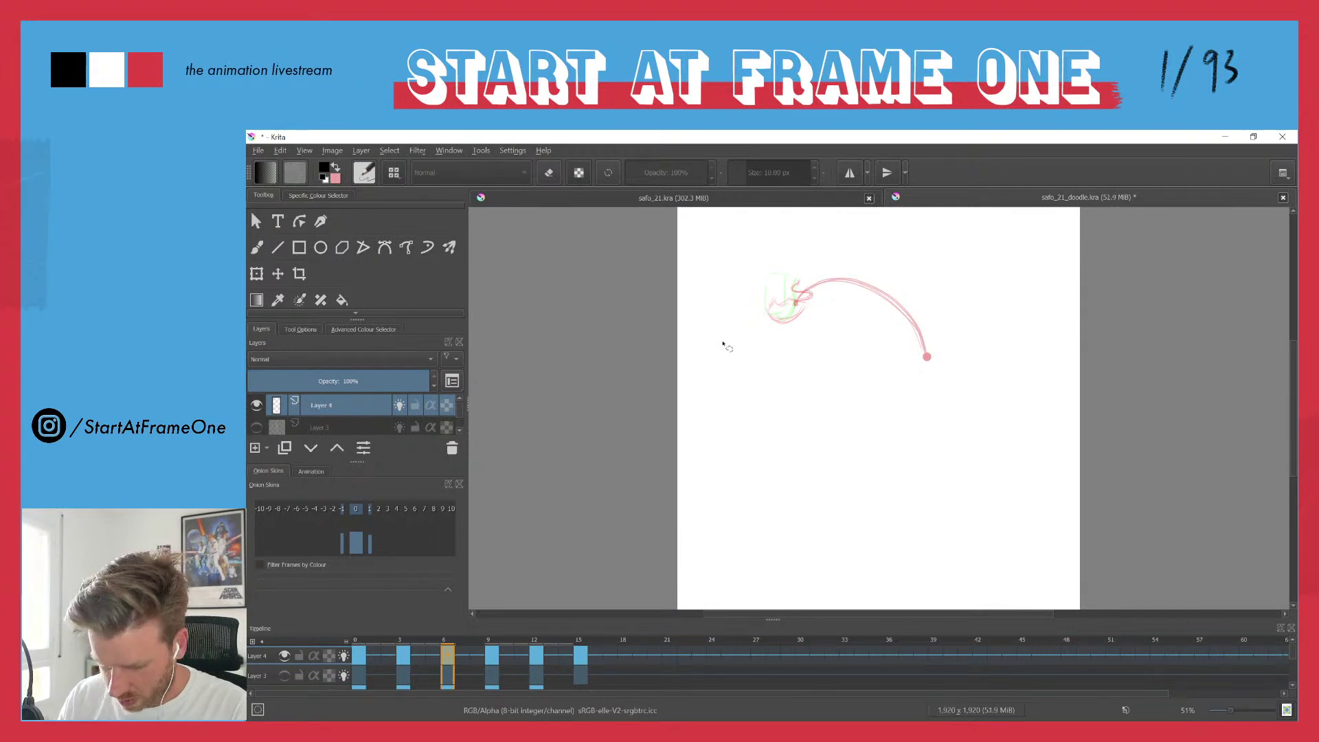
drag(769, 289, 780, 214)
key(b)
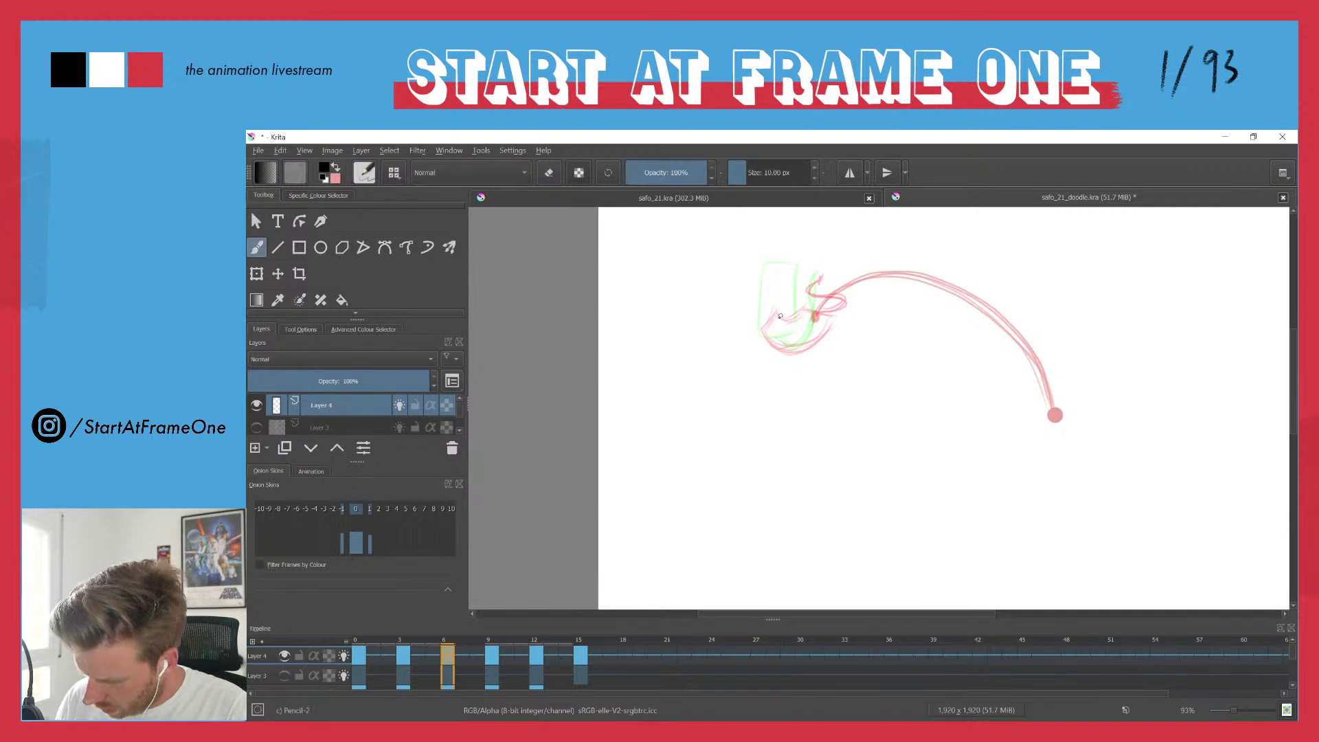
mouse_move(795, 321)
mouse_down()
mouse_move(756, 289)
mouse_move(768, 343)
mouse_up()
mouse_move(754, 295)
mouse_down()
mouse_move(778, 351)
mouse_move(828, 338)
mouse_move(811, 359)
mouse_move(818, 325)
mouse_up()
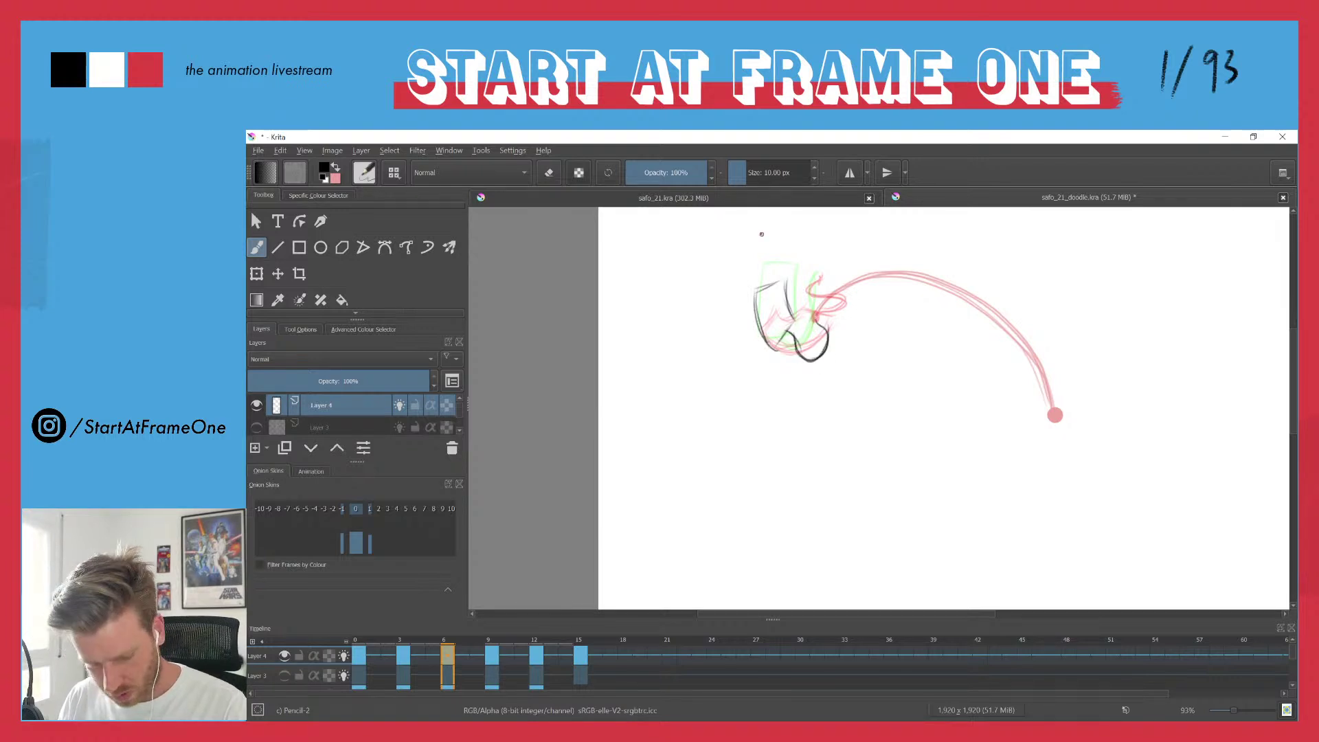
- On frame 9, replace the upright bill with one curling downward at the end of an S-curved string from the rod tip
click(491, 656)
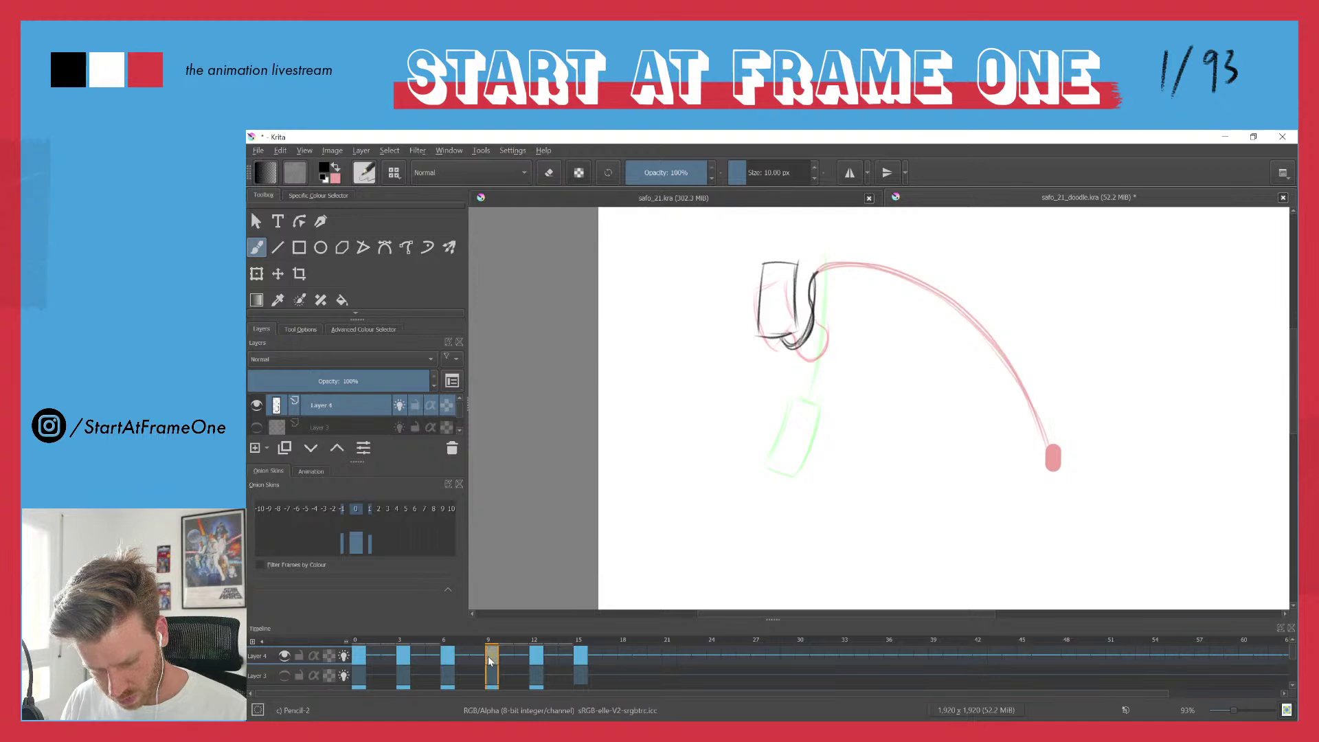
key(l)
mouse_move(807, 258)
mouse_down()
mouse_move(749, 348)
mouse_move(745, 236)
mouse_up()
key(Delete)
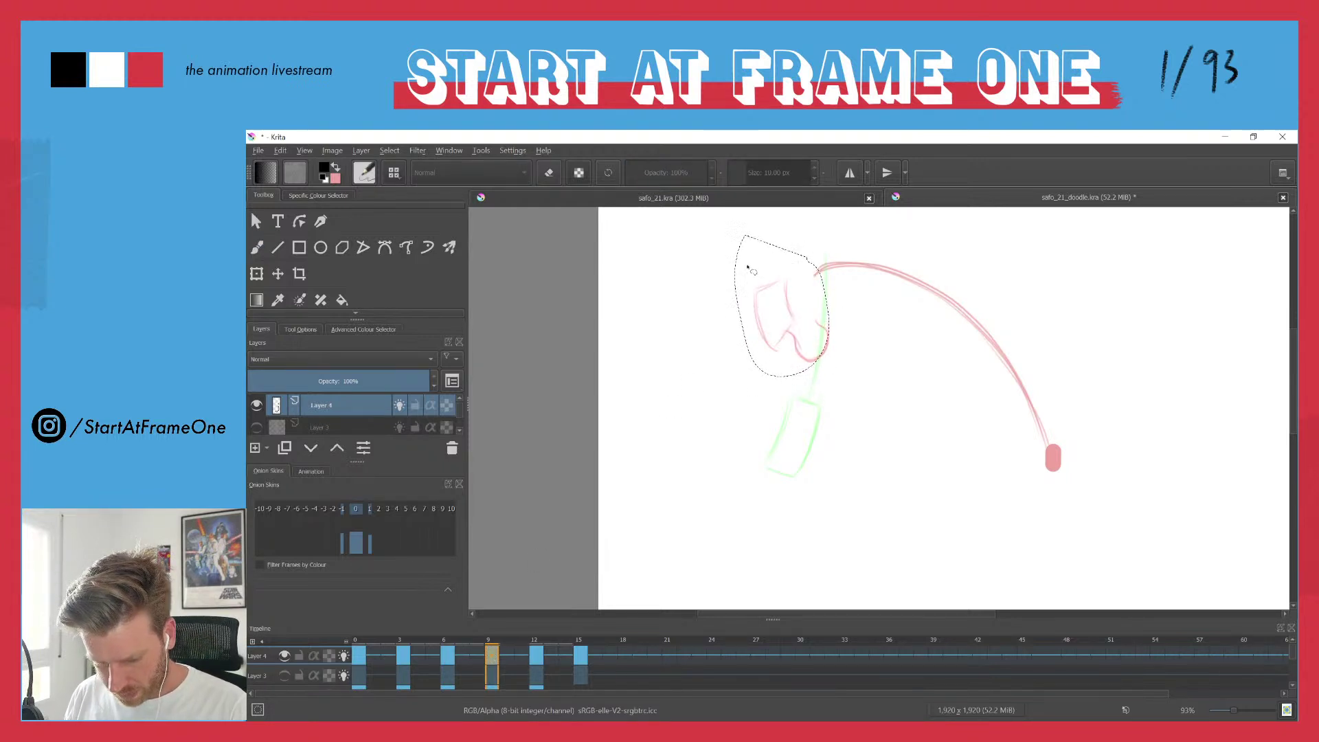
key(ctrl+shift+a)
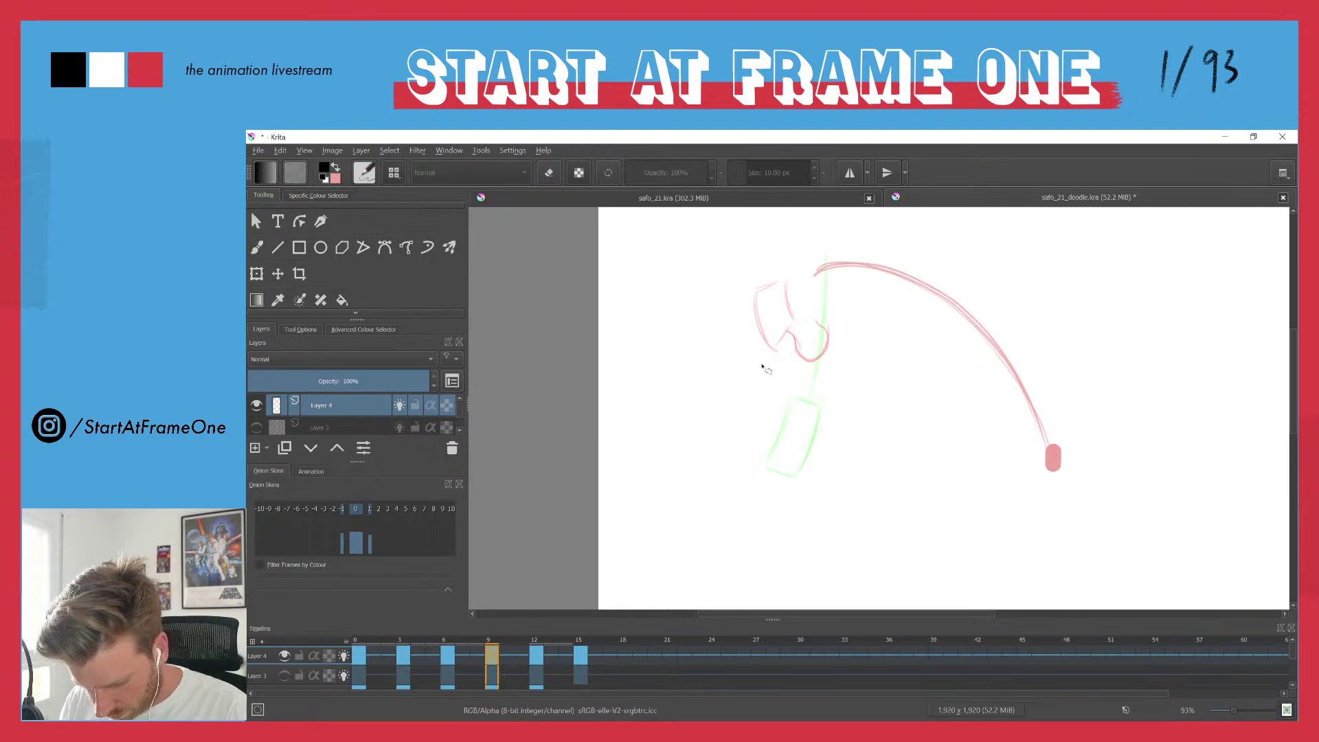
key(b)
mouse_move(796, 347)
mouse_down()
mouse_move(803, 364)
mouse_move(765, 401)
mouse_move(790, 354)
mouse_move(753, 399)
mouse_move(801, 374)
mouse_move(791, 348)
mouse_up()
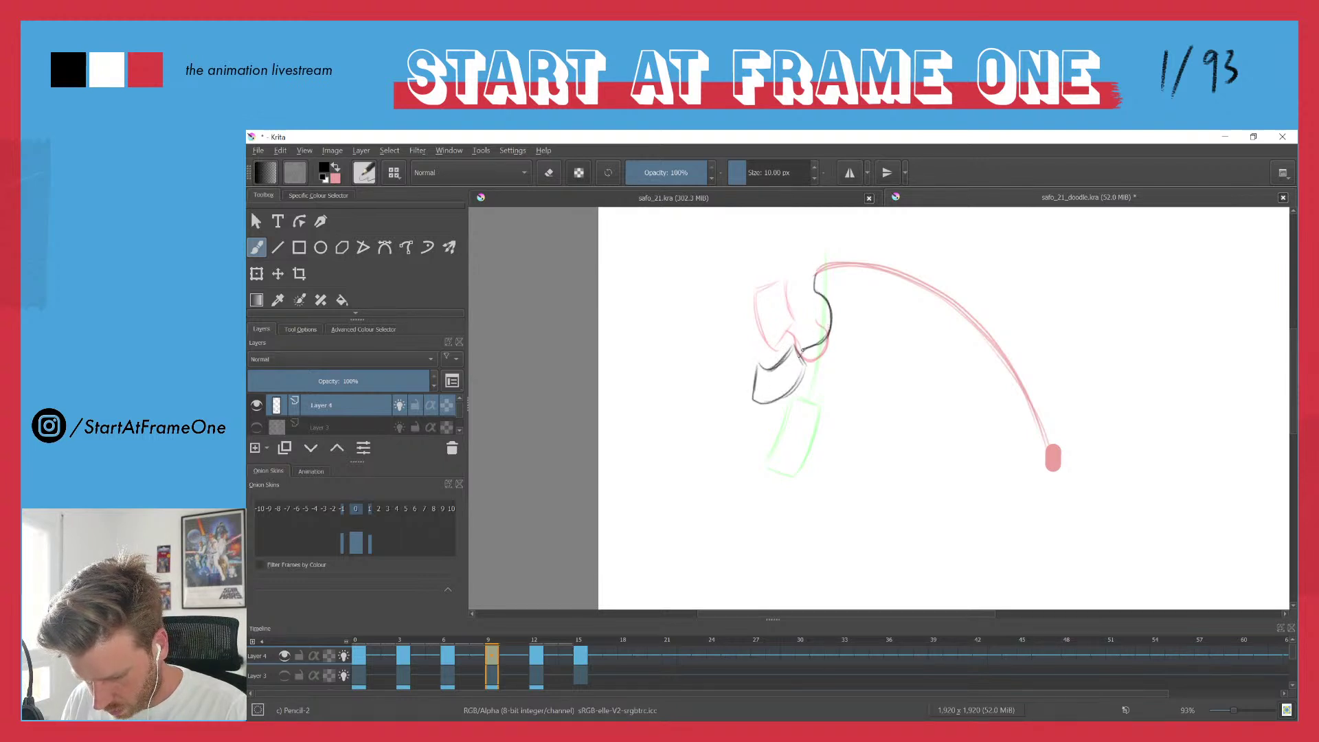
- Play the revised loop and compare the bill's poses on frames 0 and 12
key(space)
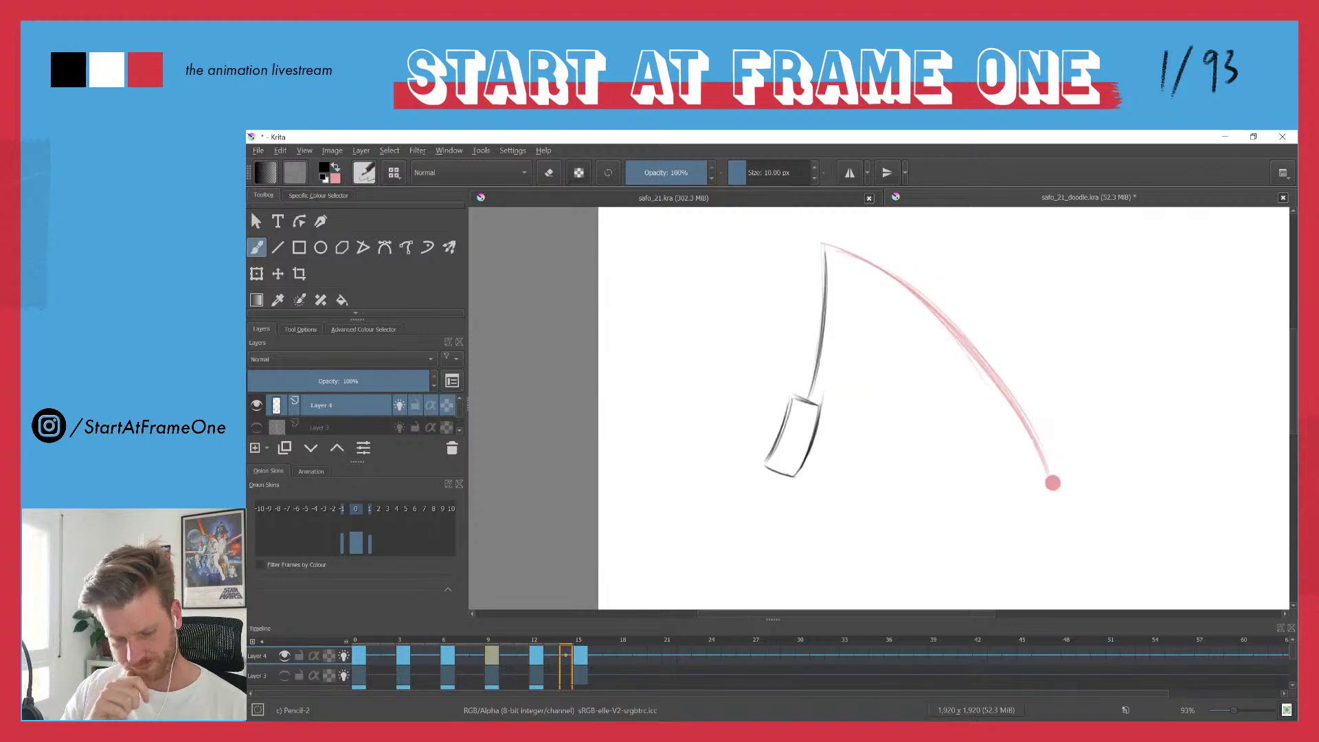
click(355, 640)
drag(375, 640, 540, 630)
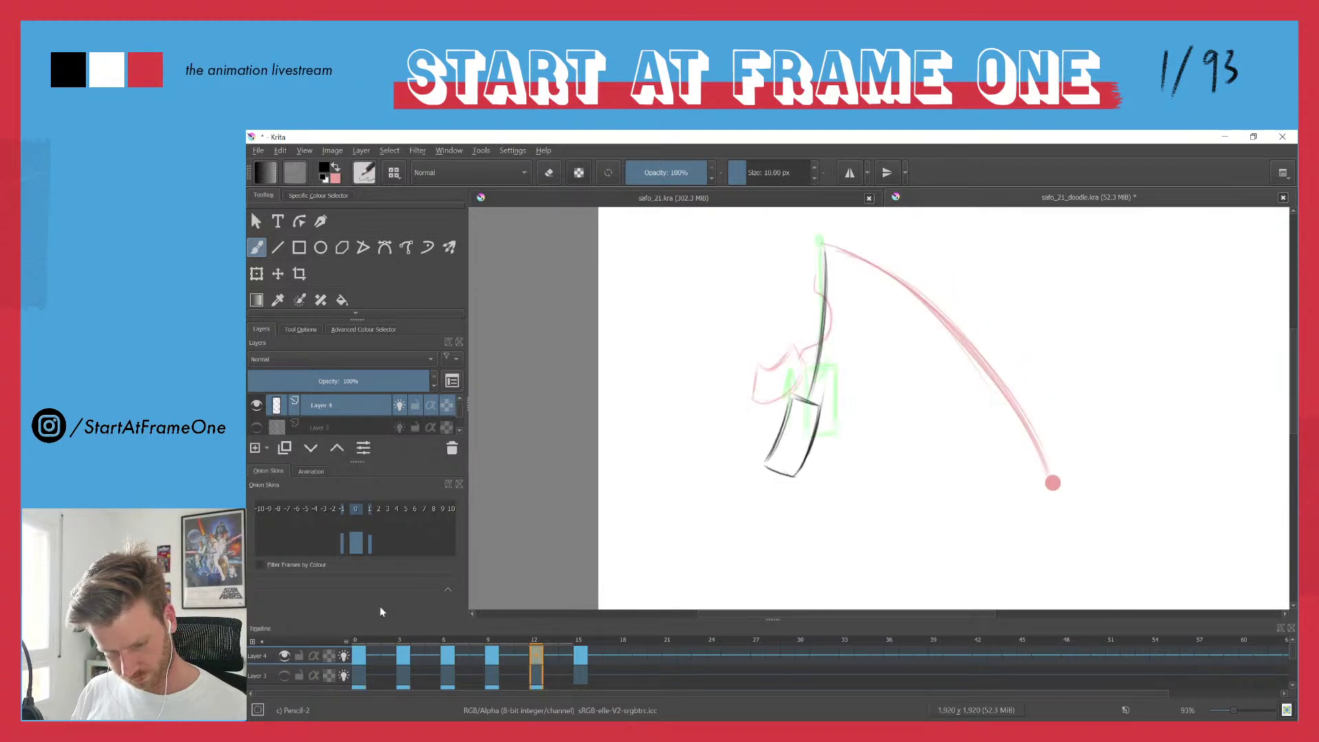
click(357, 642)
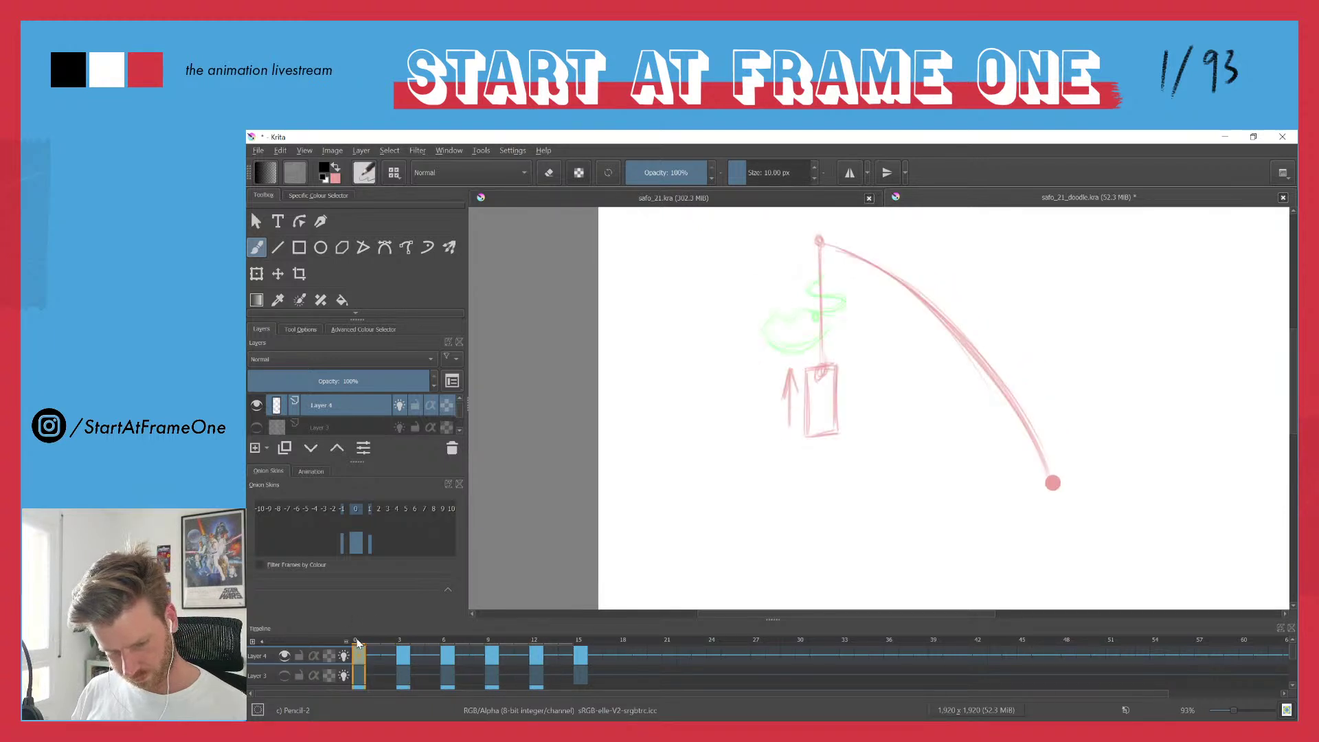
click(536, 641)
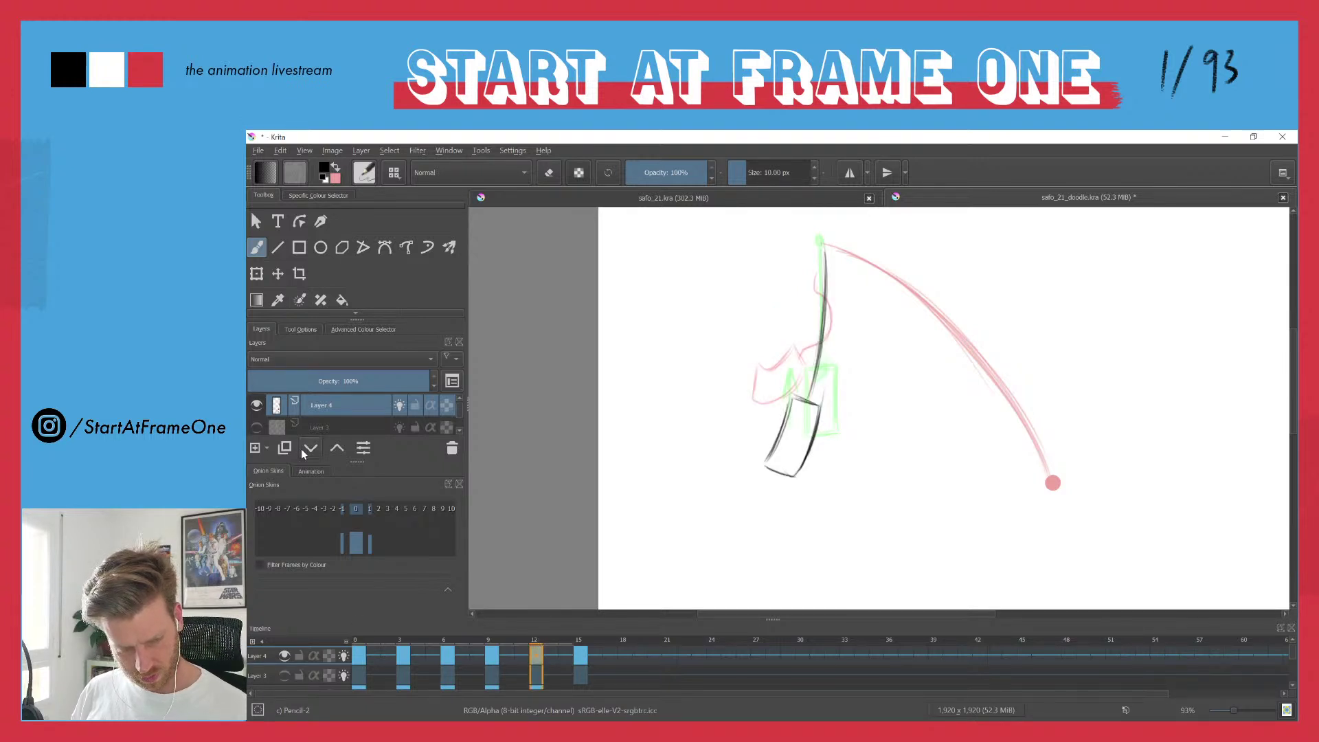
- Compare the bill and string poses on frames 0, 6 and 12 to judge how the loop closes
click(311, 471)
click(566, 639)
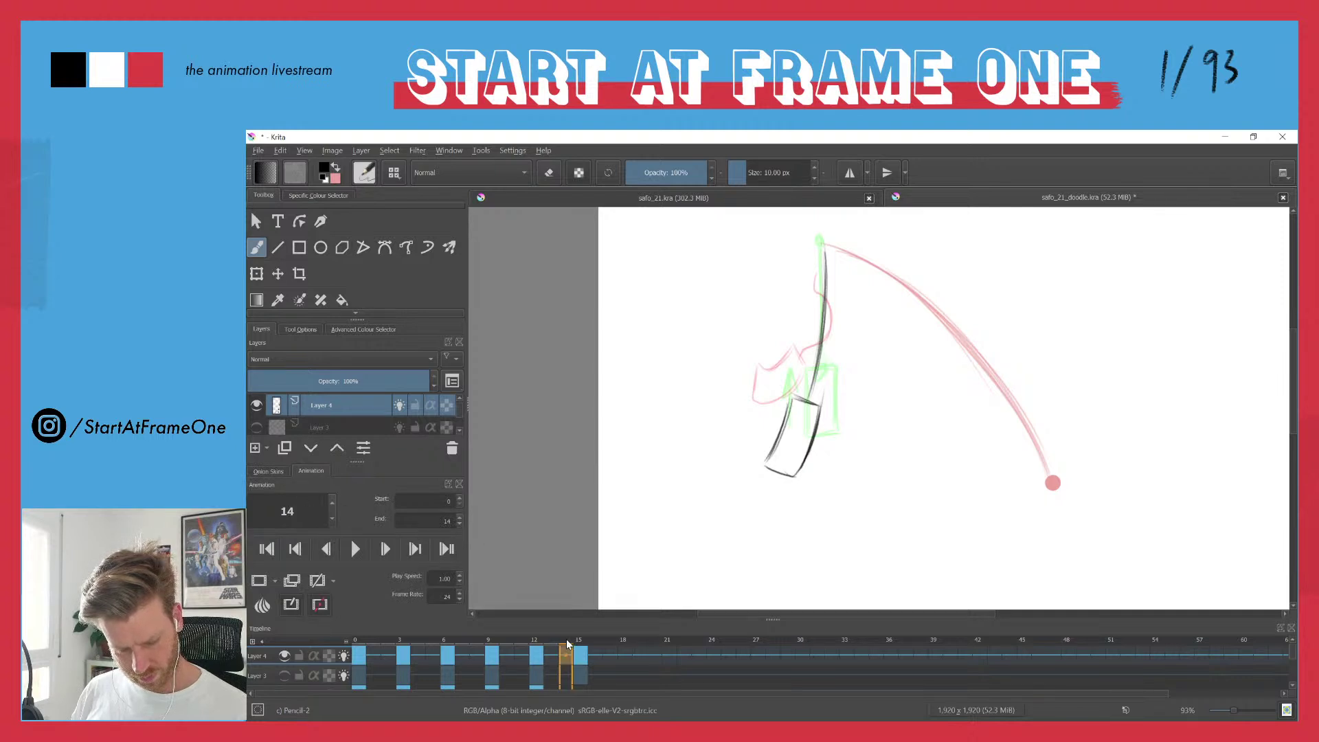
click(357, 641)
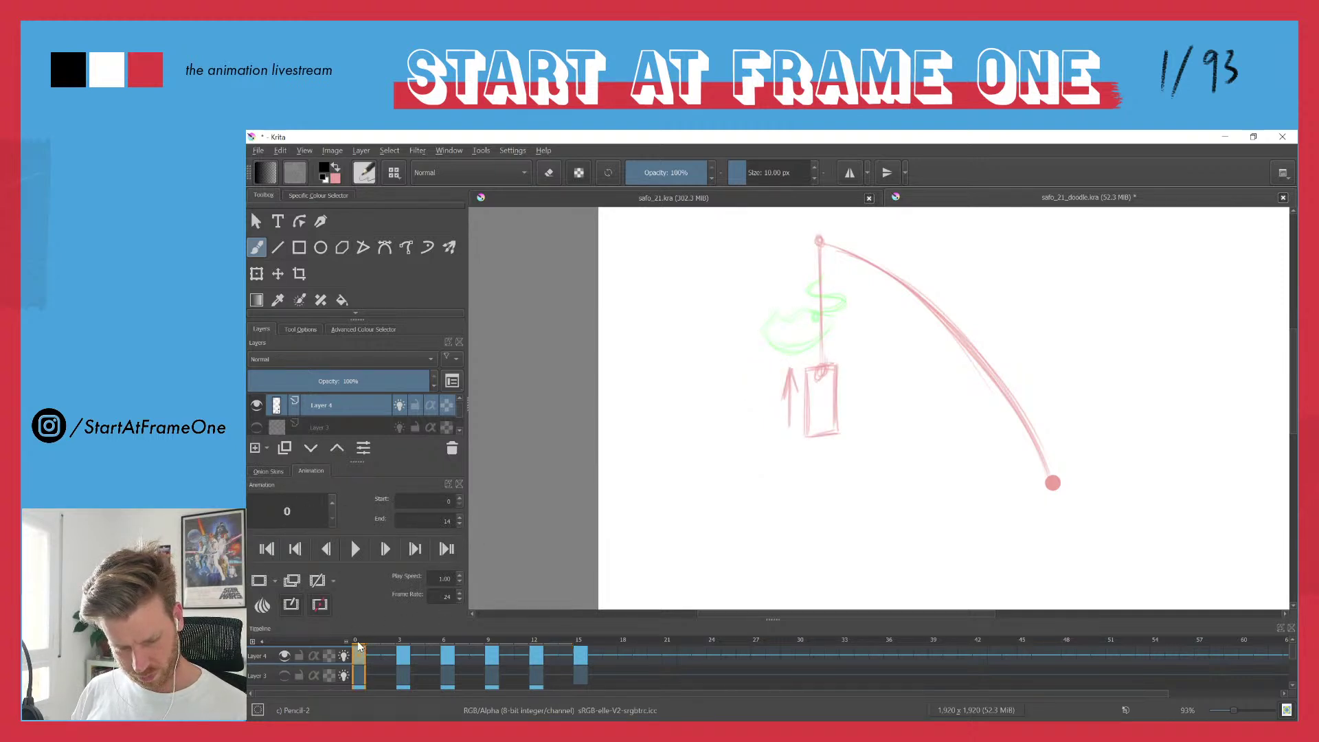
click(536, 639)
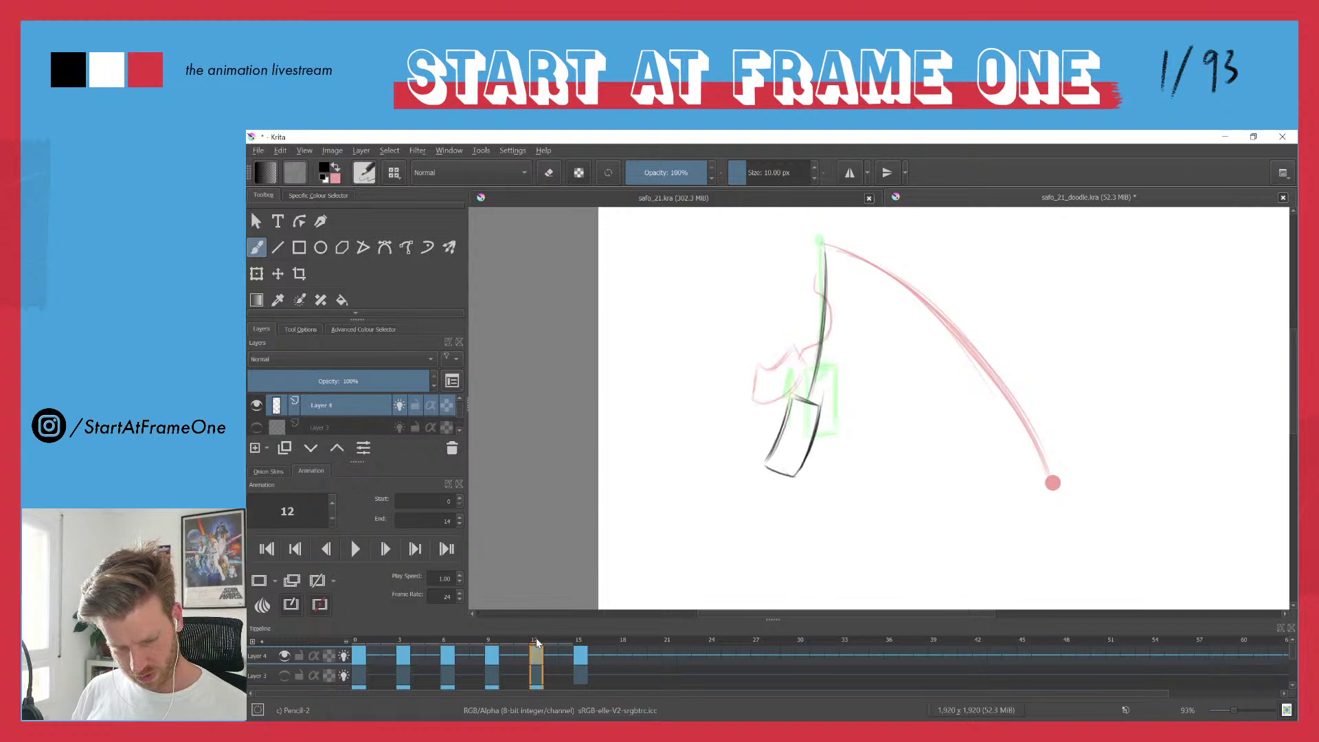
click(356, 641)
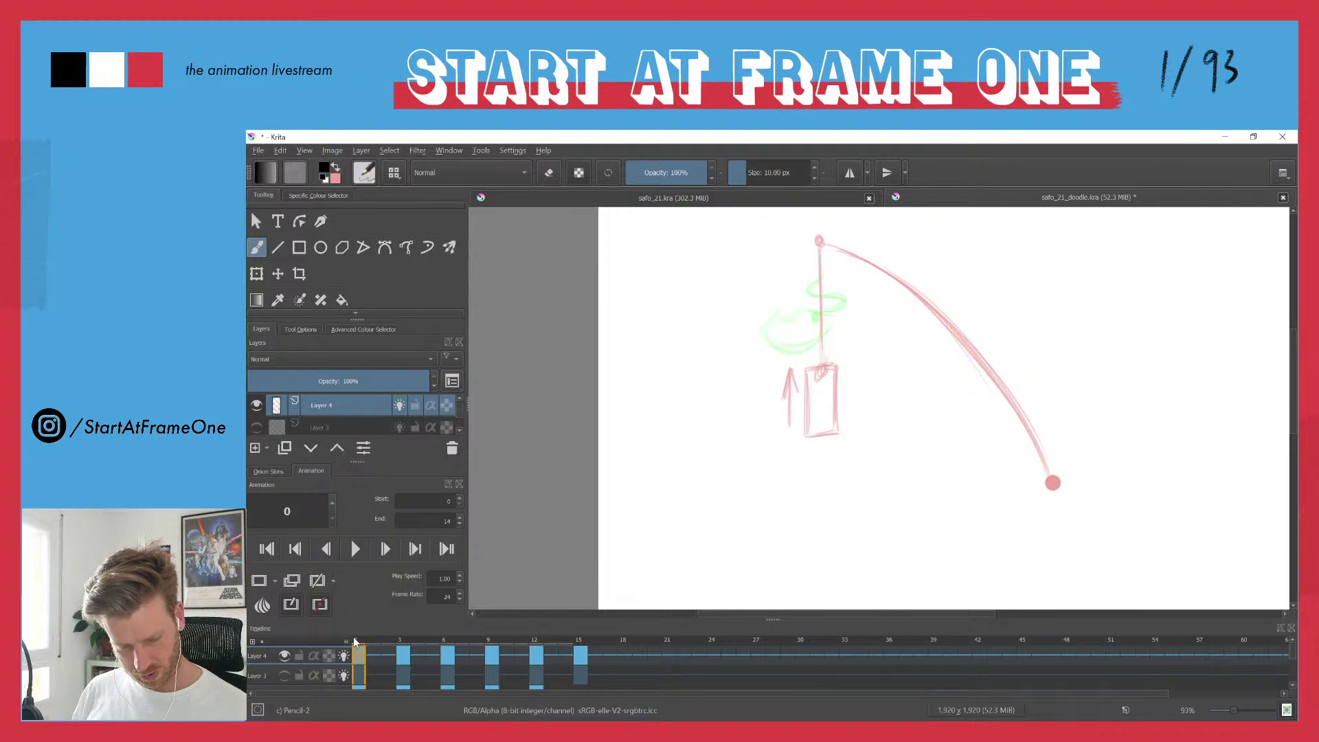
click(448, 642)
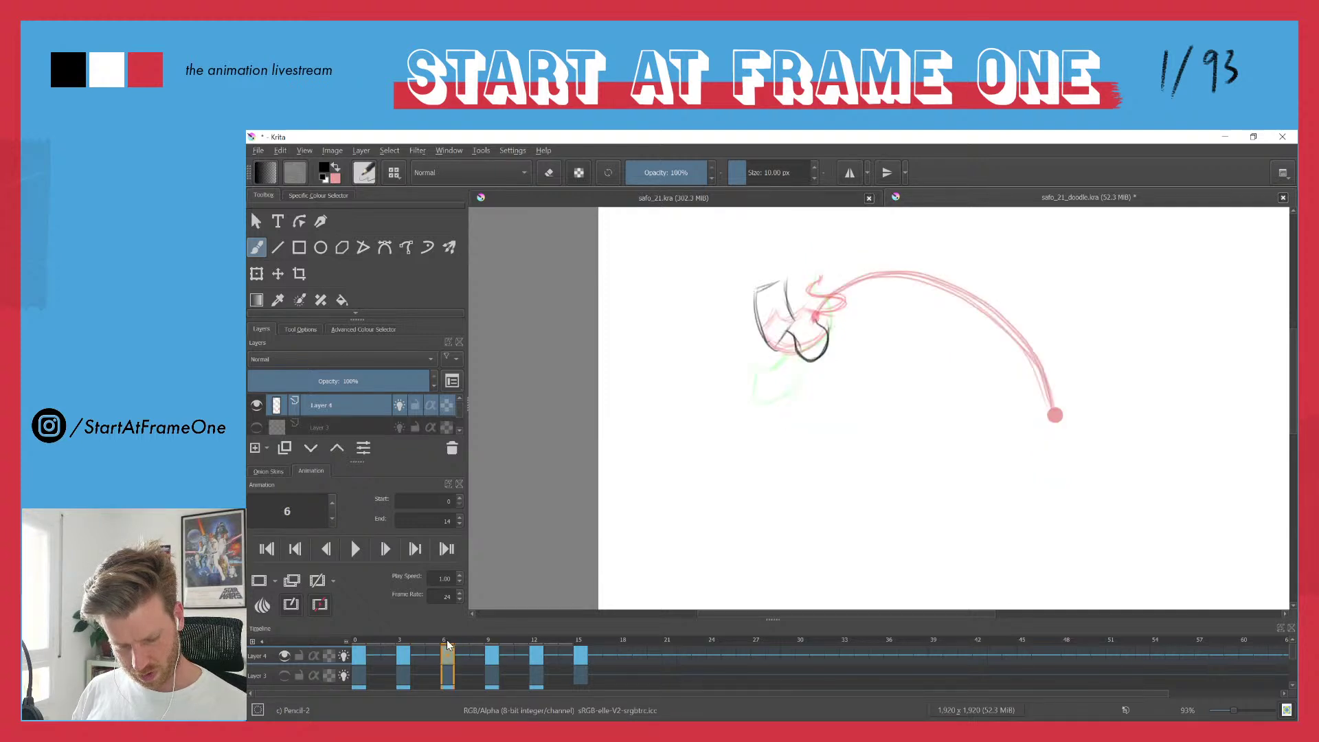
click(535, 642)
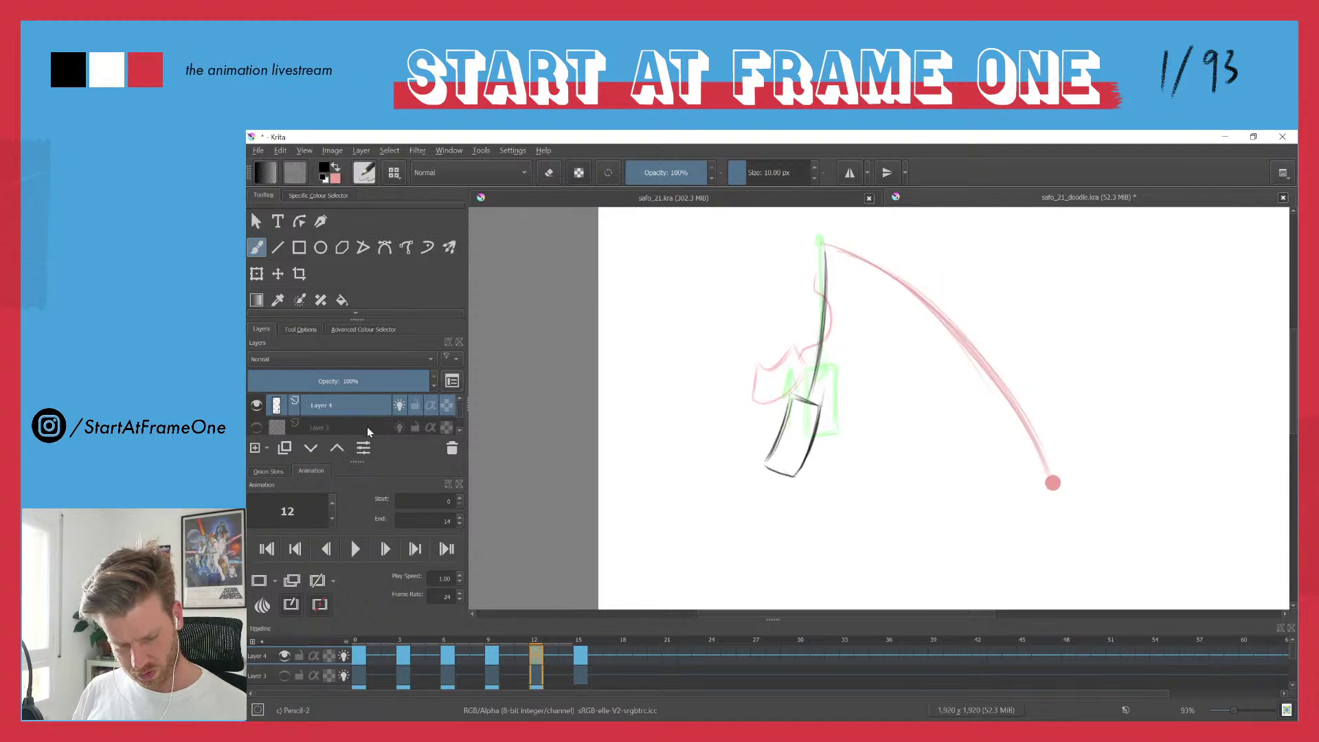
- Set the playback range's end to frame 11 and play the shortened loop
drag(438, 521, 471, 520)
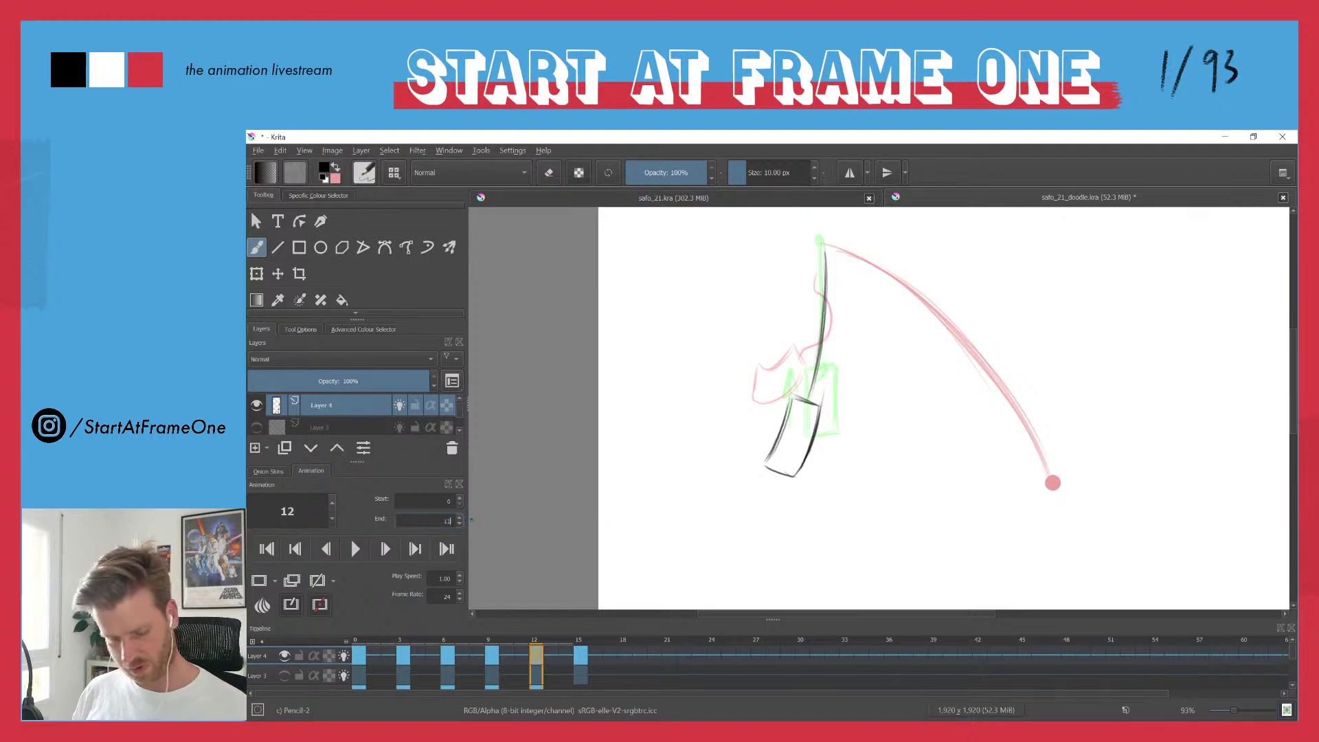
key(space)
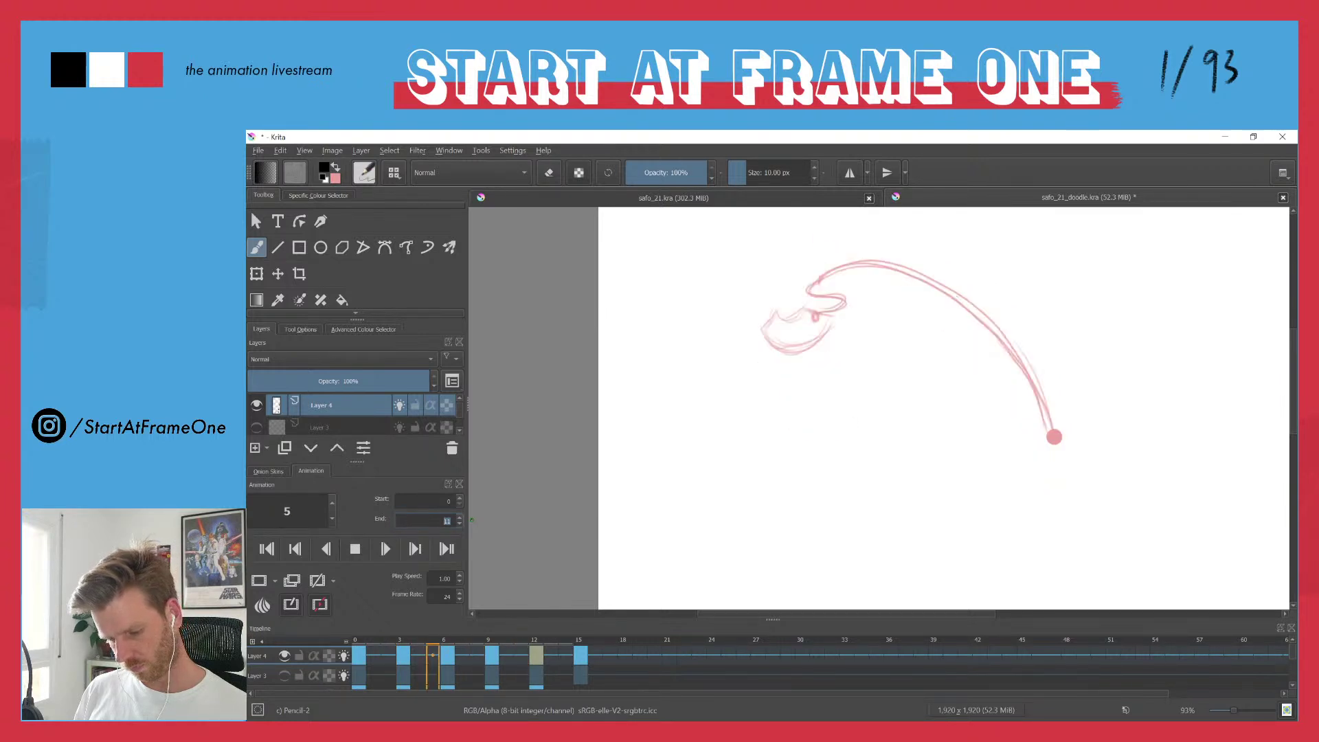
key(space)
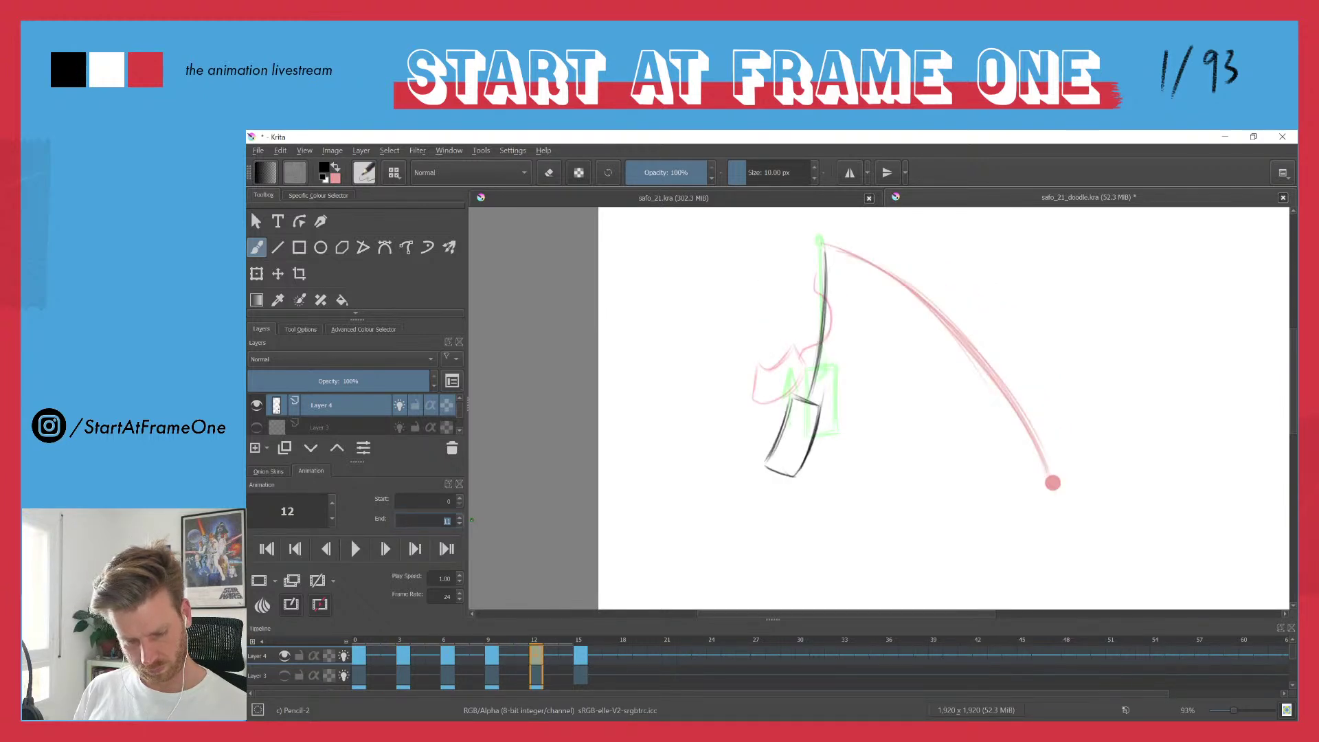
- In safo_21.kra, step forward from frame 0 past frame 14 and back, examining the timing of the running skeleton's rod bounce
click(655, 198)
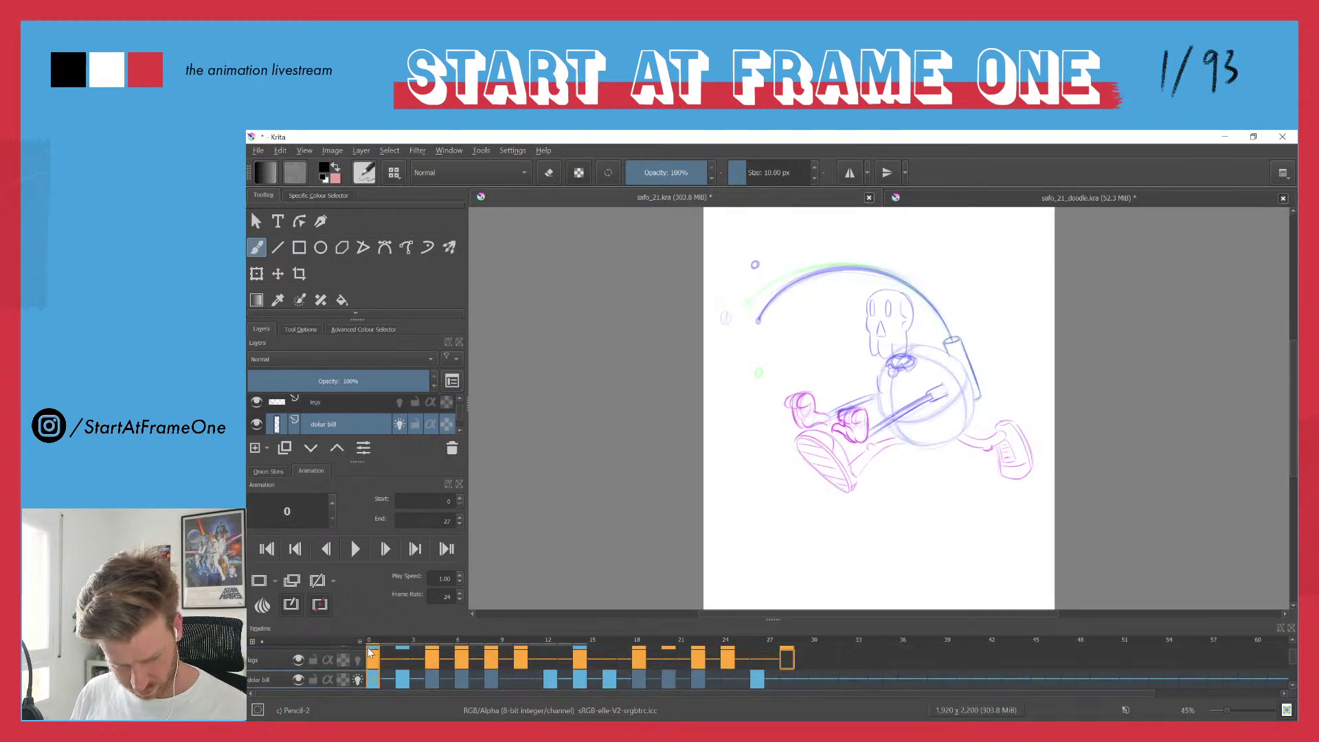
key(Right)
key(Right)
key(Right)
key(Right)
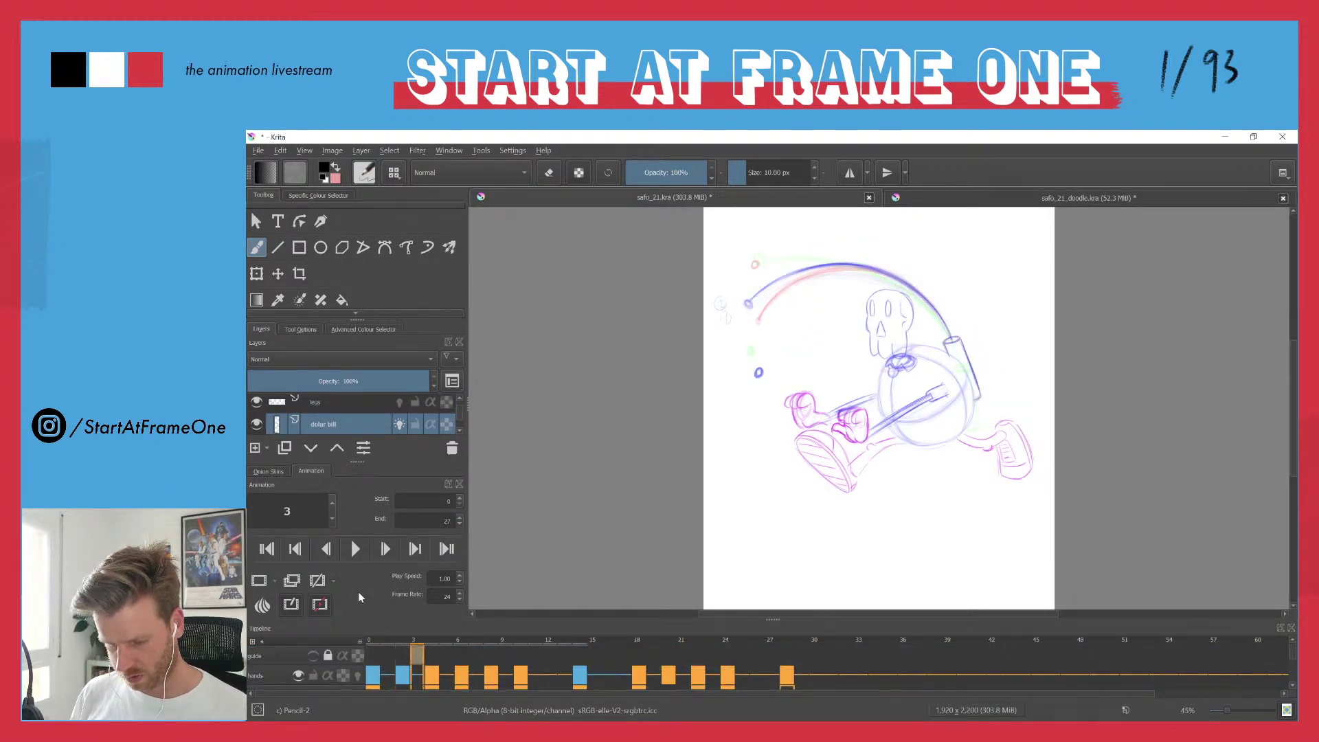
key(Right)
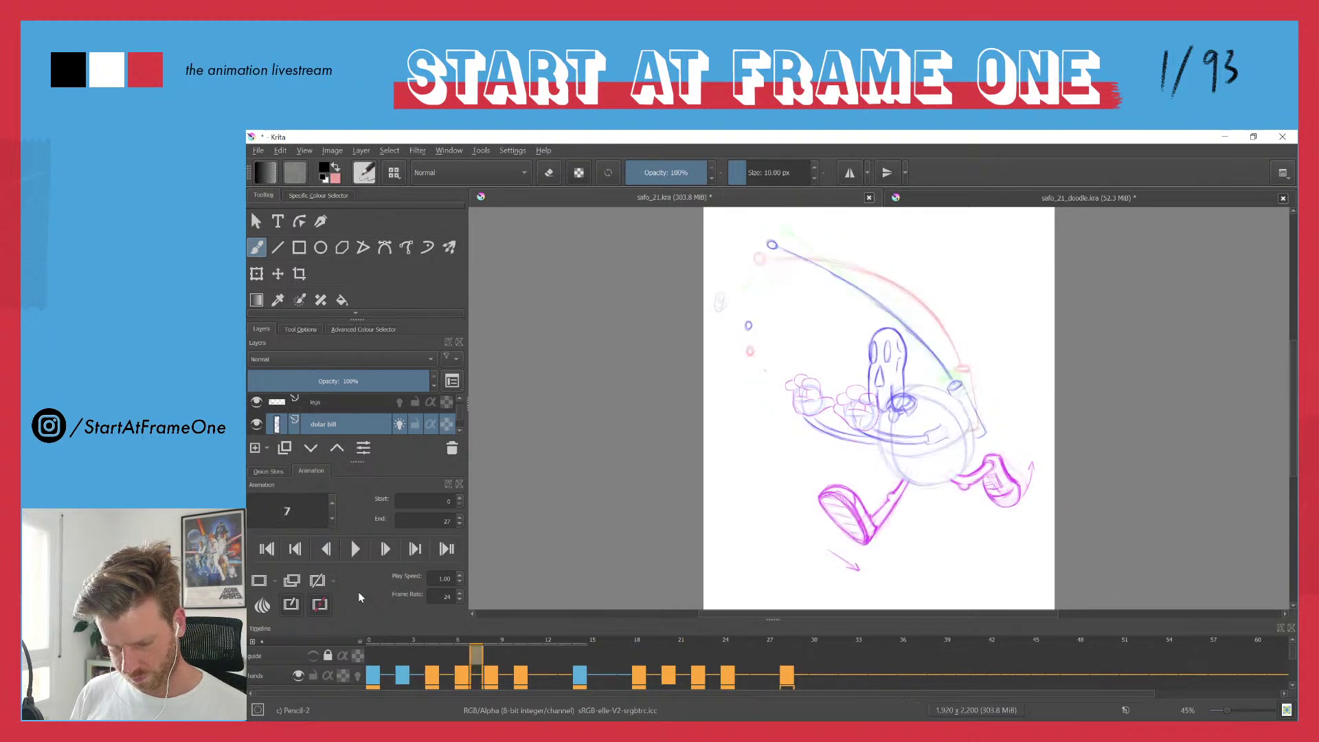
key(Left)
key(Right)
key(Right)
key(Right)
key(Right)
key(Right)
key(Right)
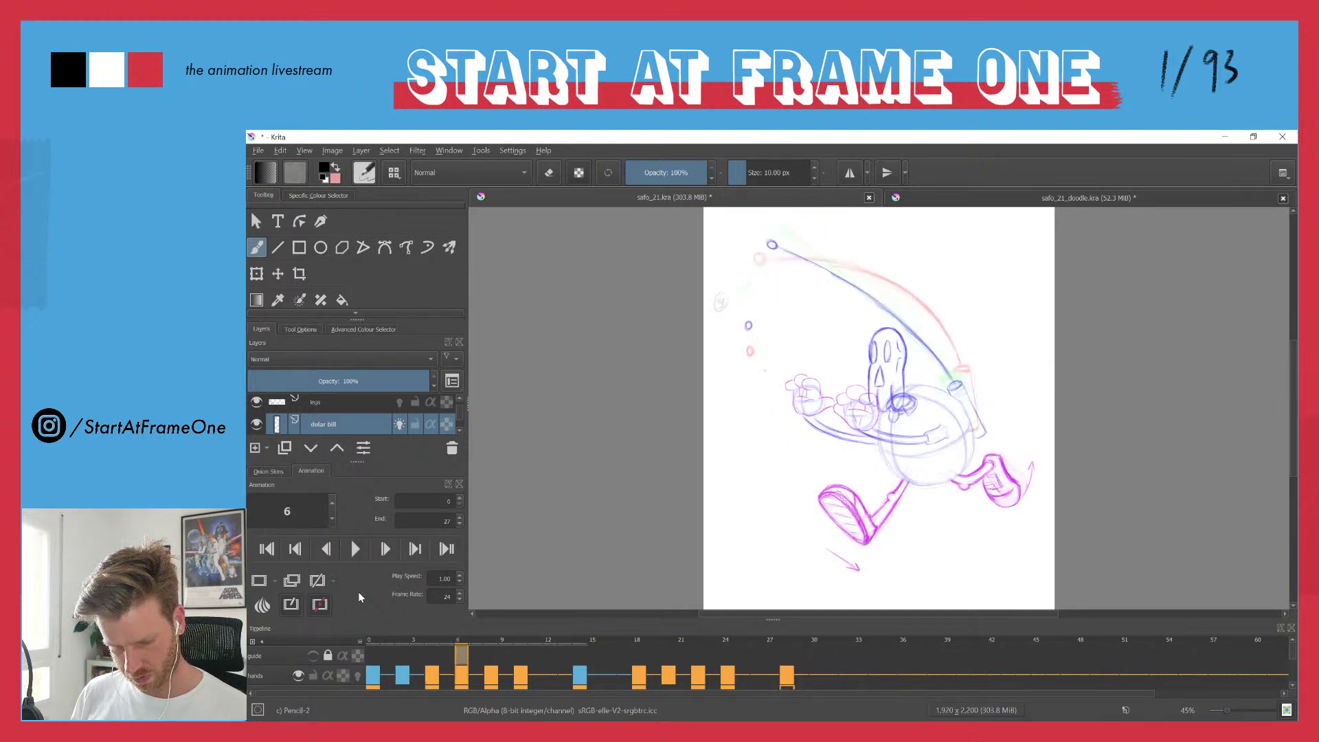
key(Right)
key(Right)
key(Right)
key(Right)
key(Right)
key(Right)
key(Right)
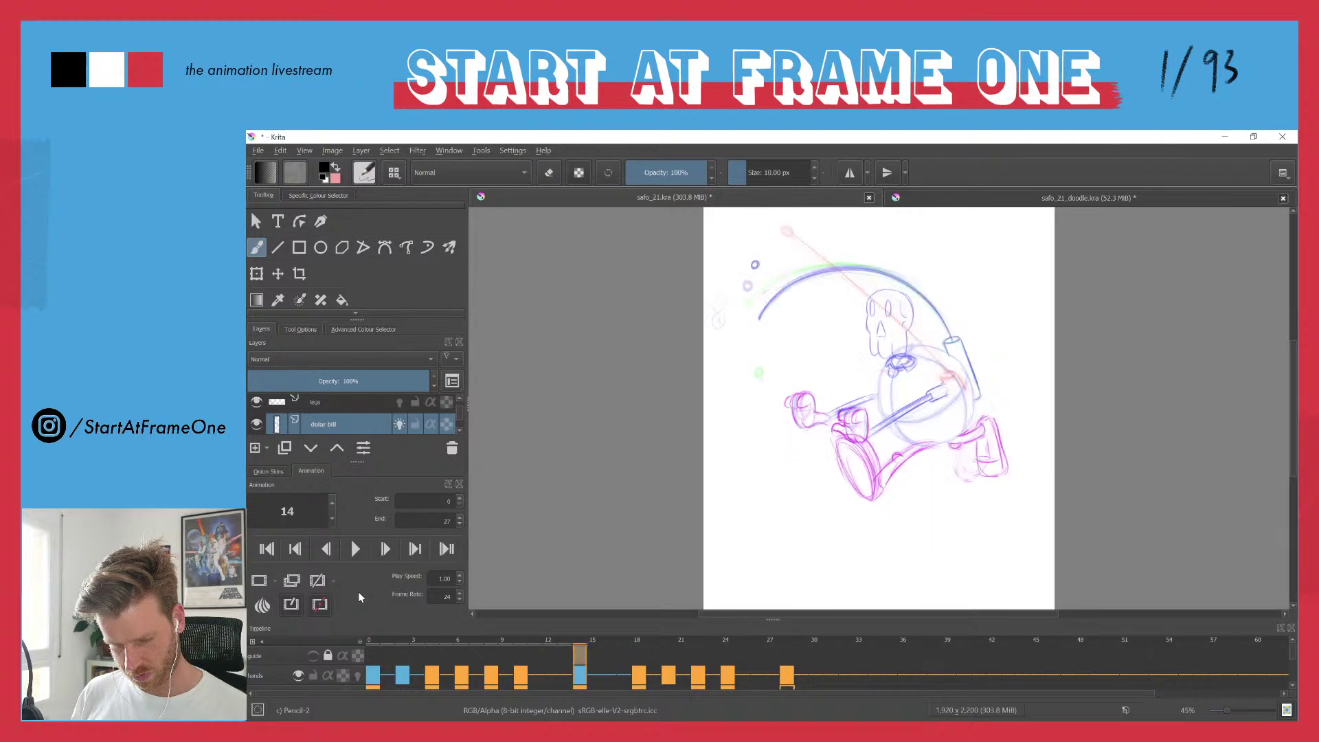
key(Right)
key(Right)
key(Right)
key(Right)
key(Left)
key(Left)
key(Left)
key(Left)
key(Left)
key(Left)
key(Left)
key(Left)
key(Left)
key(Left)
key(Left)
key(Left)
key(Left)
key(Left)
key(Left)
key(Left)
key(Left)
key(Left)
key(Left)
key(Left)
key(Left)
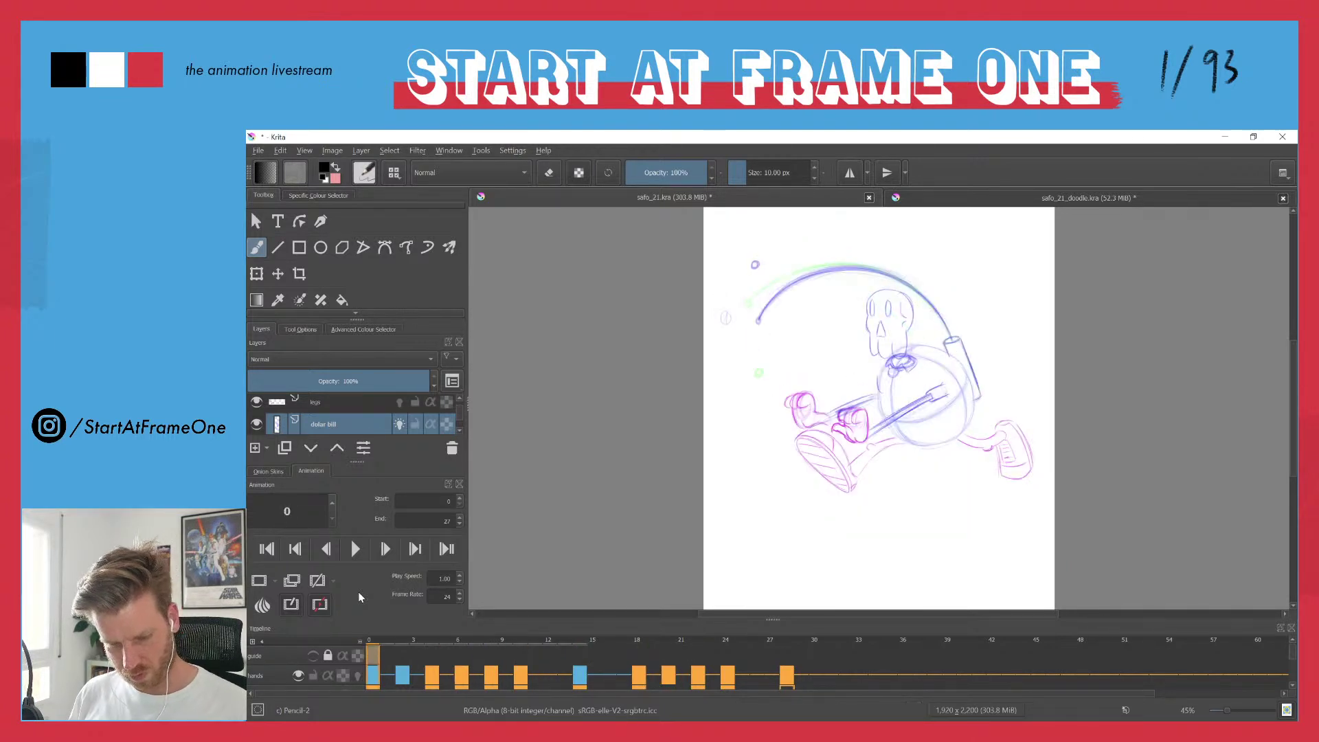
- Return to safo_21_doodle.kra, close the Animation and Onion Skins dockers, and enlarge the timeline to show all layers
click(950, 199)
click(375, 662)
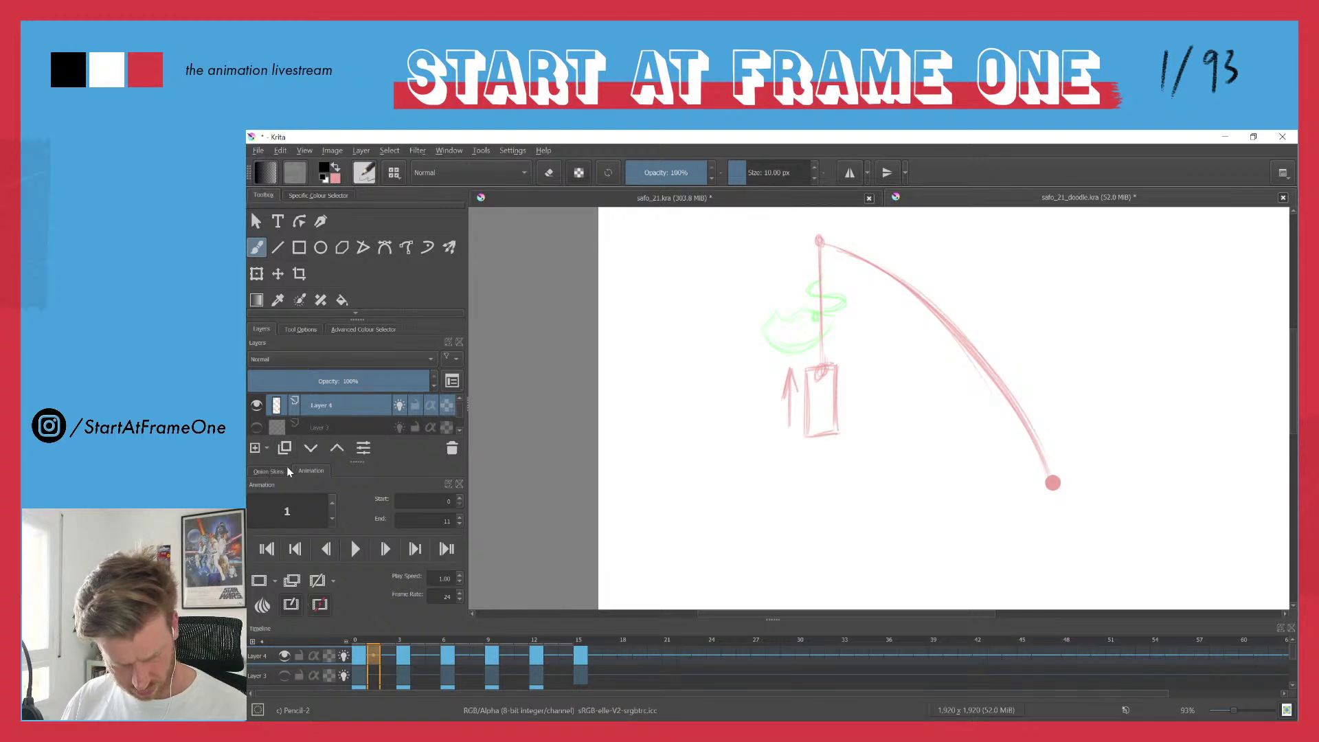
drag(311, 472, 460, 450)
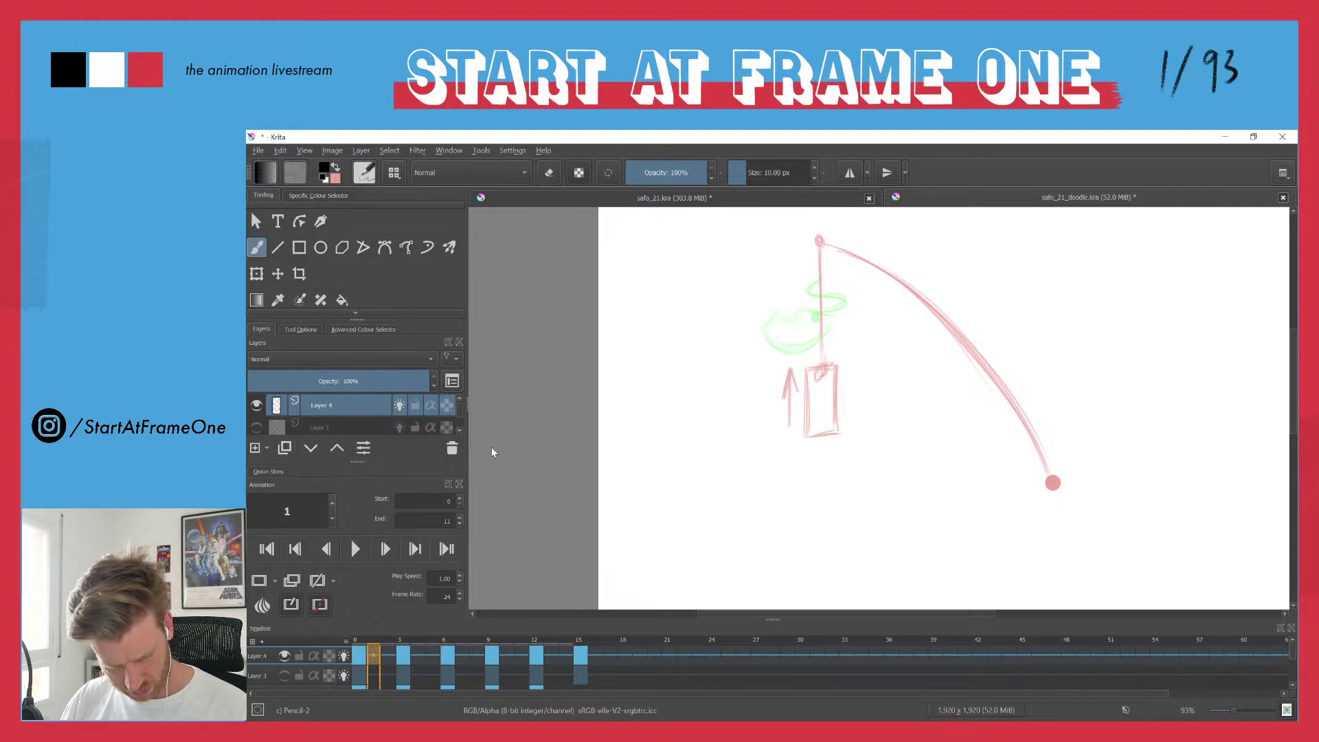
click(459, 483)
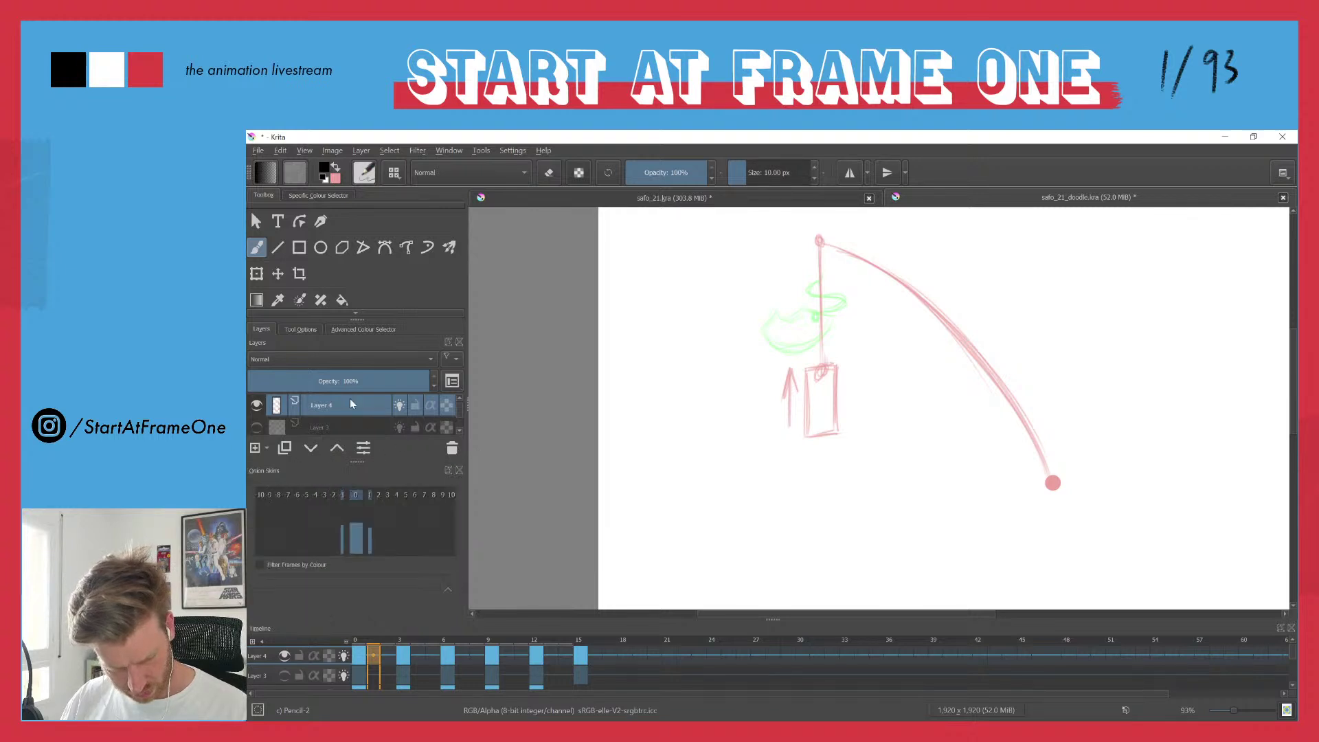
click(460, 470)
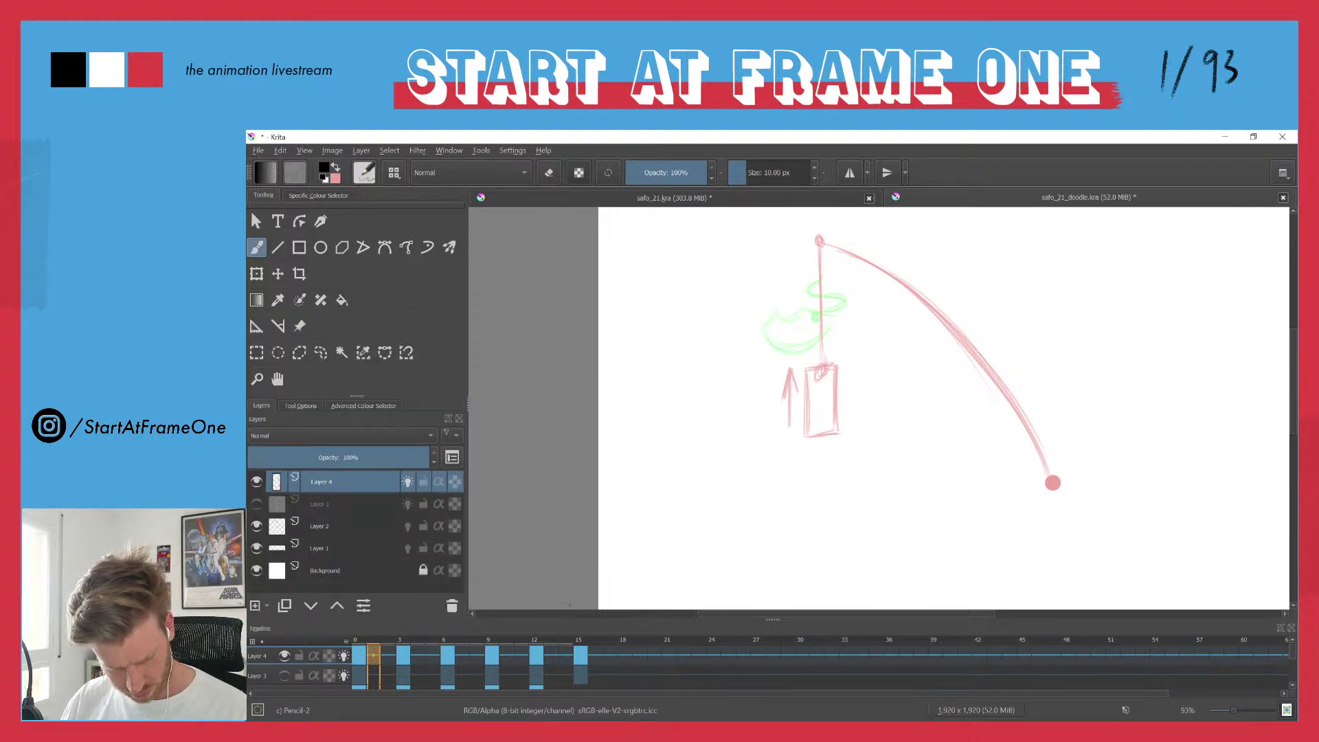
drag(770, 619, 769, 486)
- Insert two hold frames at frame 2 across Layers 4, 2 and 1
drag(386, 527, 389, 592)
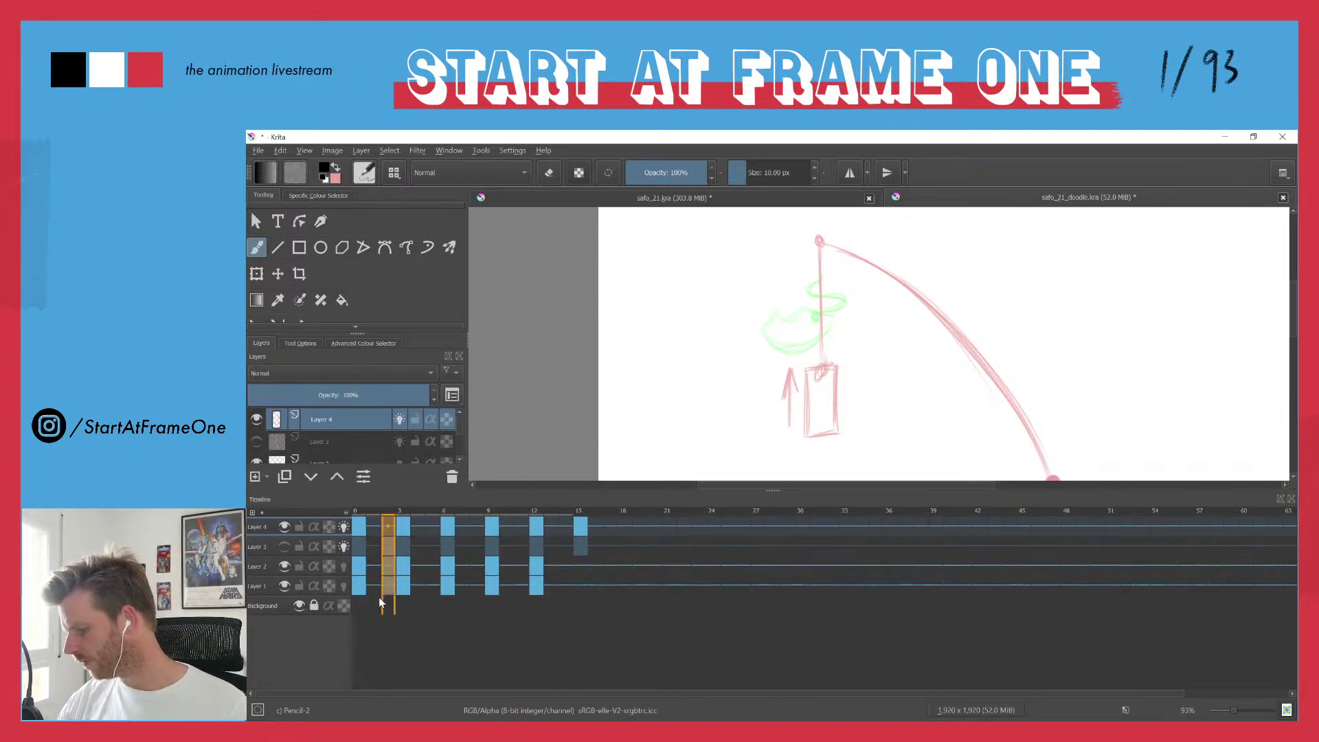
key(F5)
key(F5)
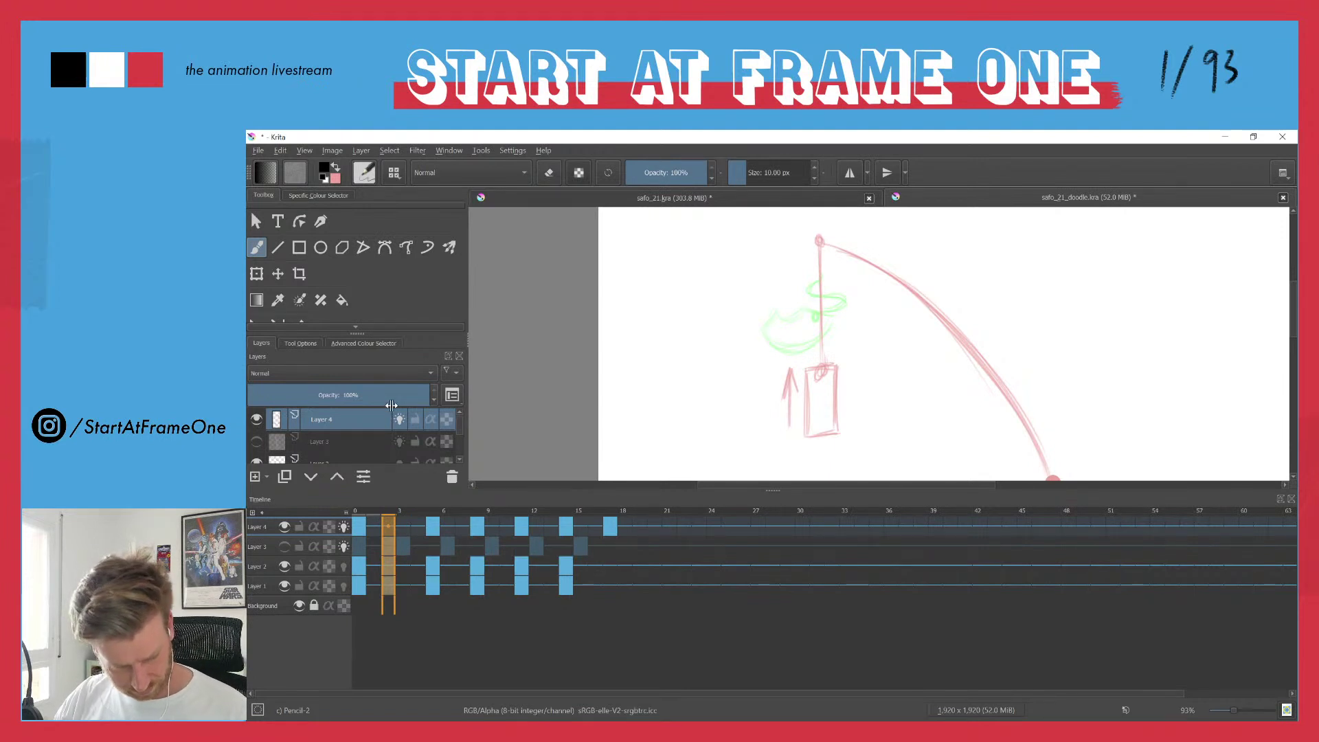
drag(463, 528, 463, 590)
key(F5)
key(F5)
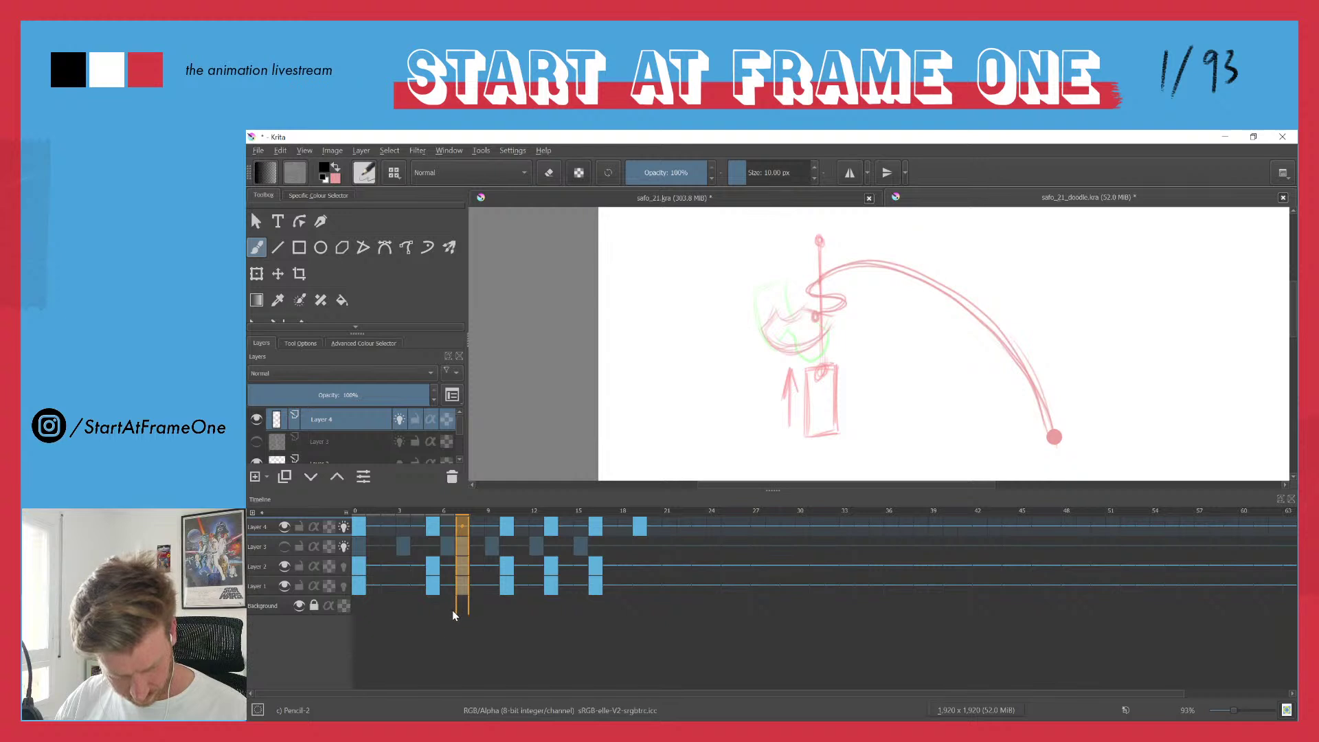
key(ctrl+z)
key(ctrl+z)
key(ctrl+z)
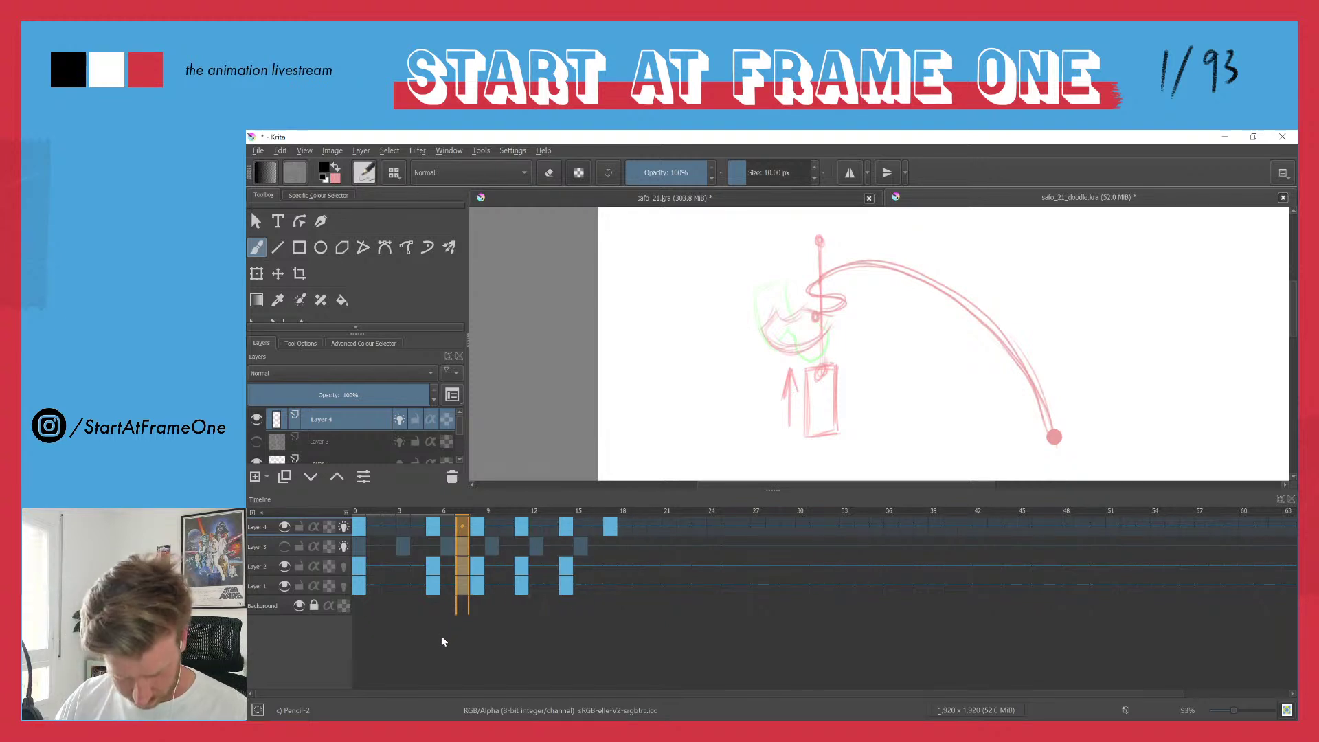
- Undo one hold frame at frame 2, and insert one hold frame each at frames 6, 10 and 14 on Layers 4, 2 and 1
key(ctrl+z)
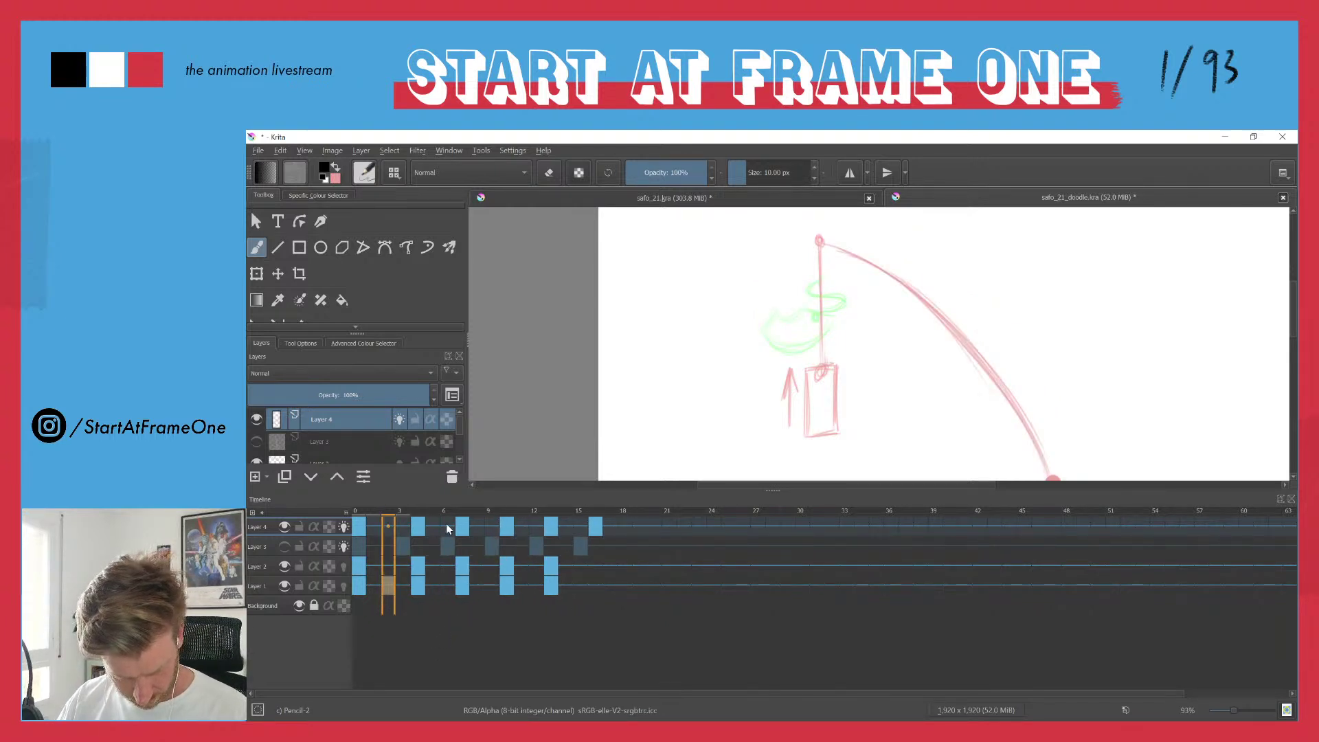
drag(447, 529, 446, 591)
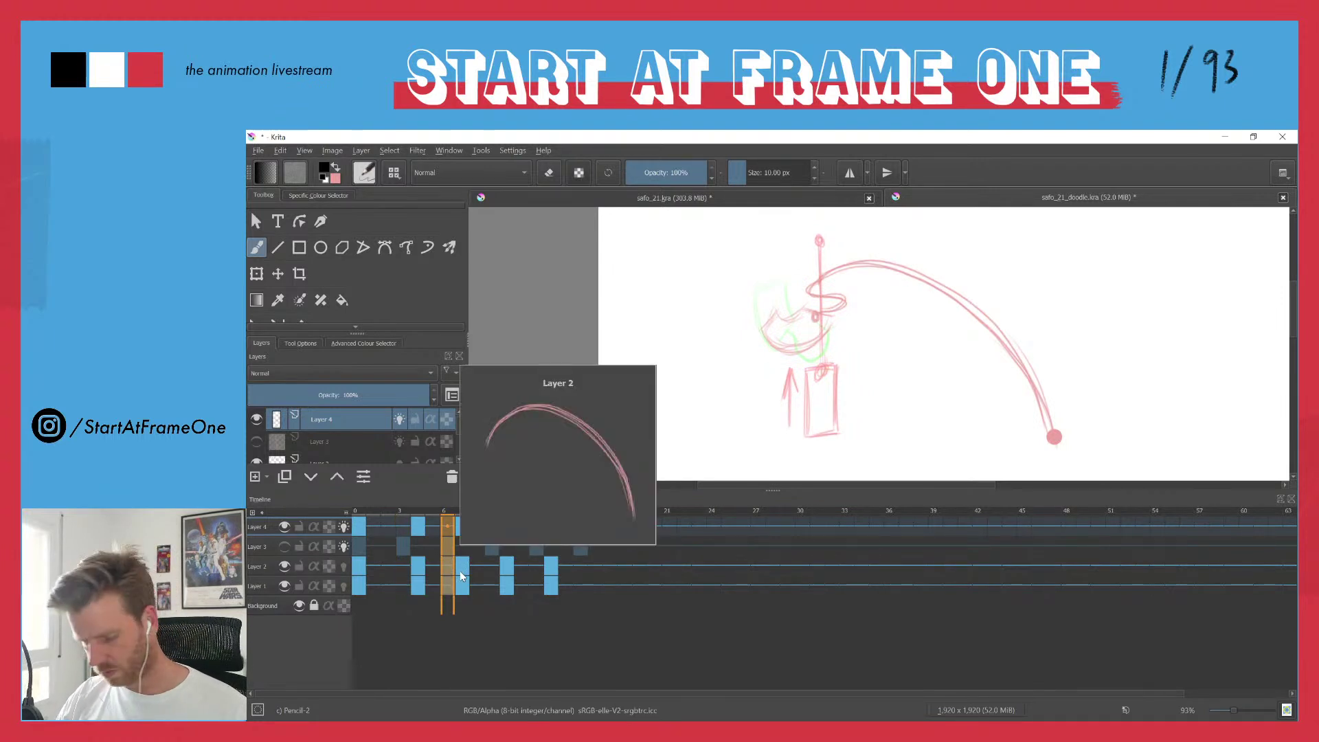
key(F5)
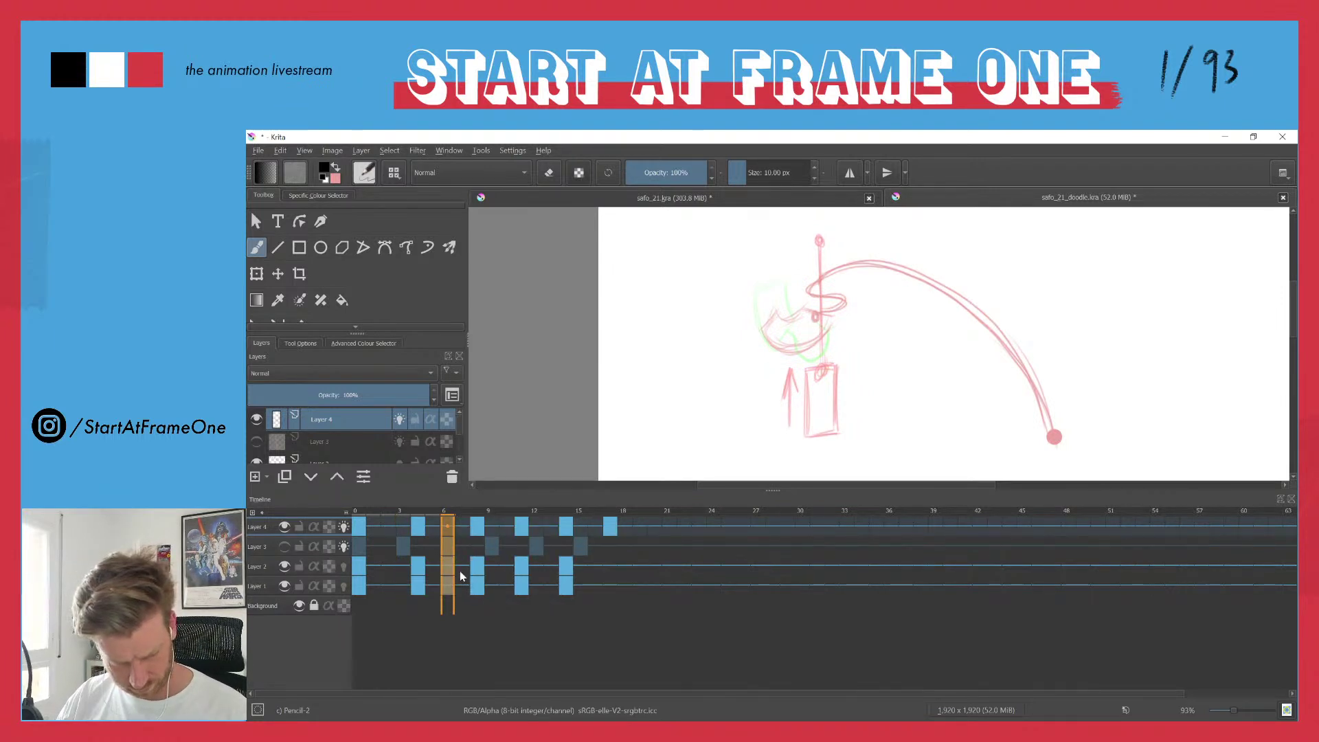
drag(507, 529, 509, 580)
key(F5)
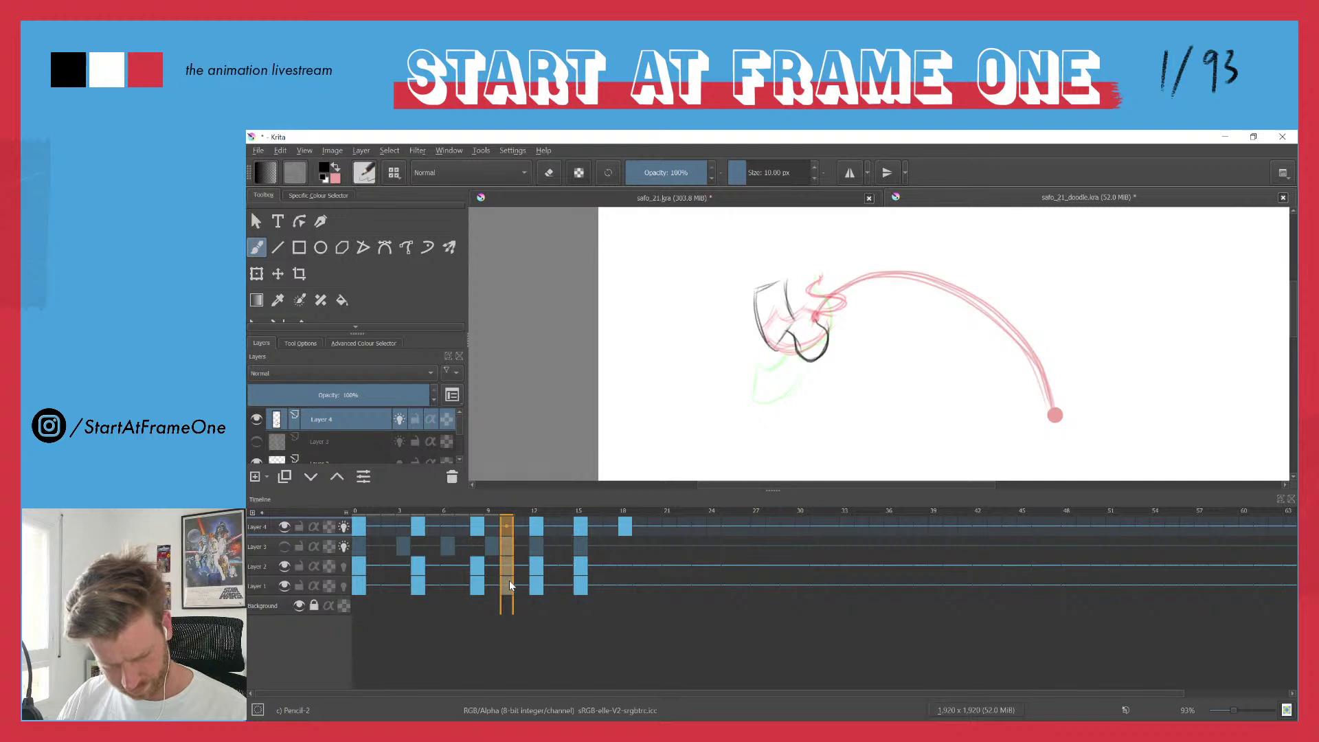
drag(563, 524, 562, 588)
key(F5)
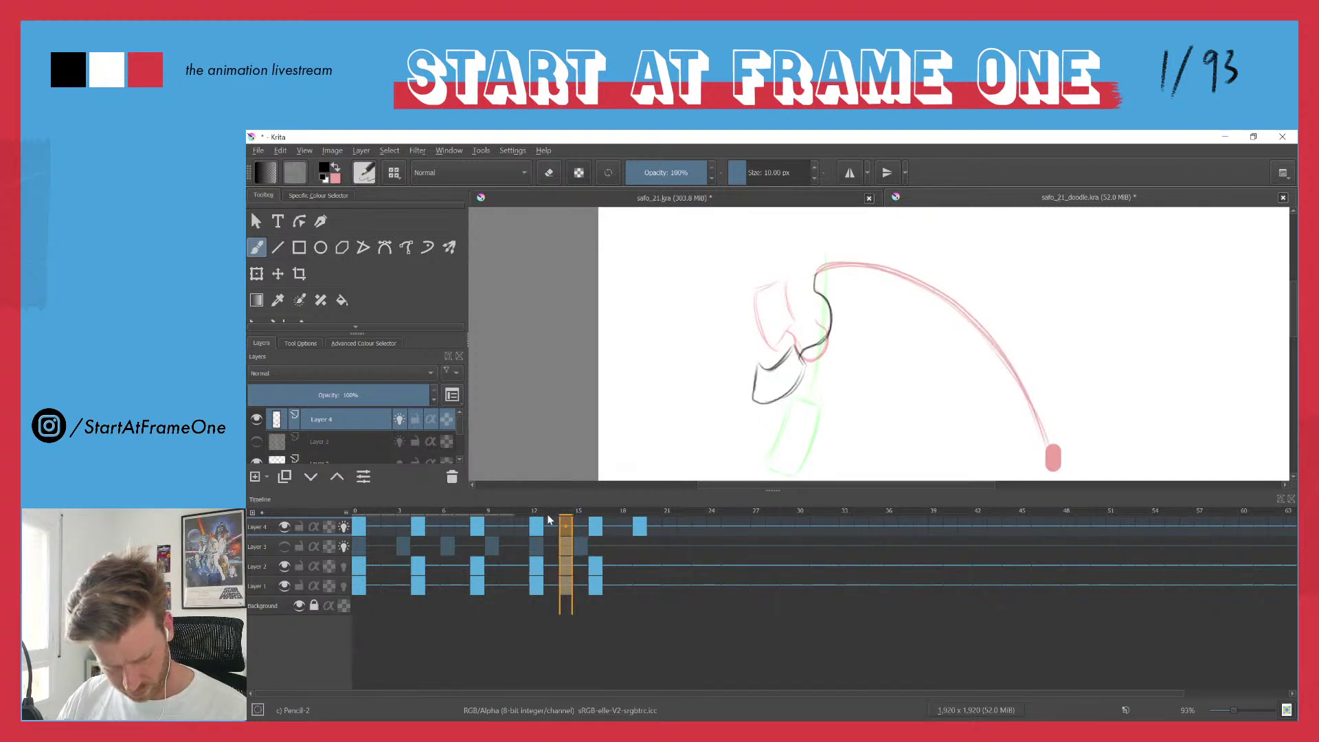
- Go to frame 15, narrow the docker column slightly and restore the Animation docker
click(581, 514)
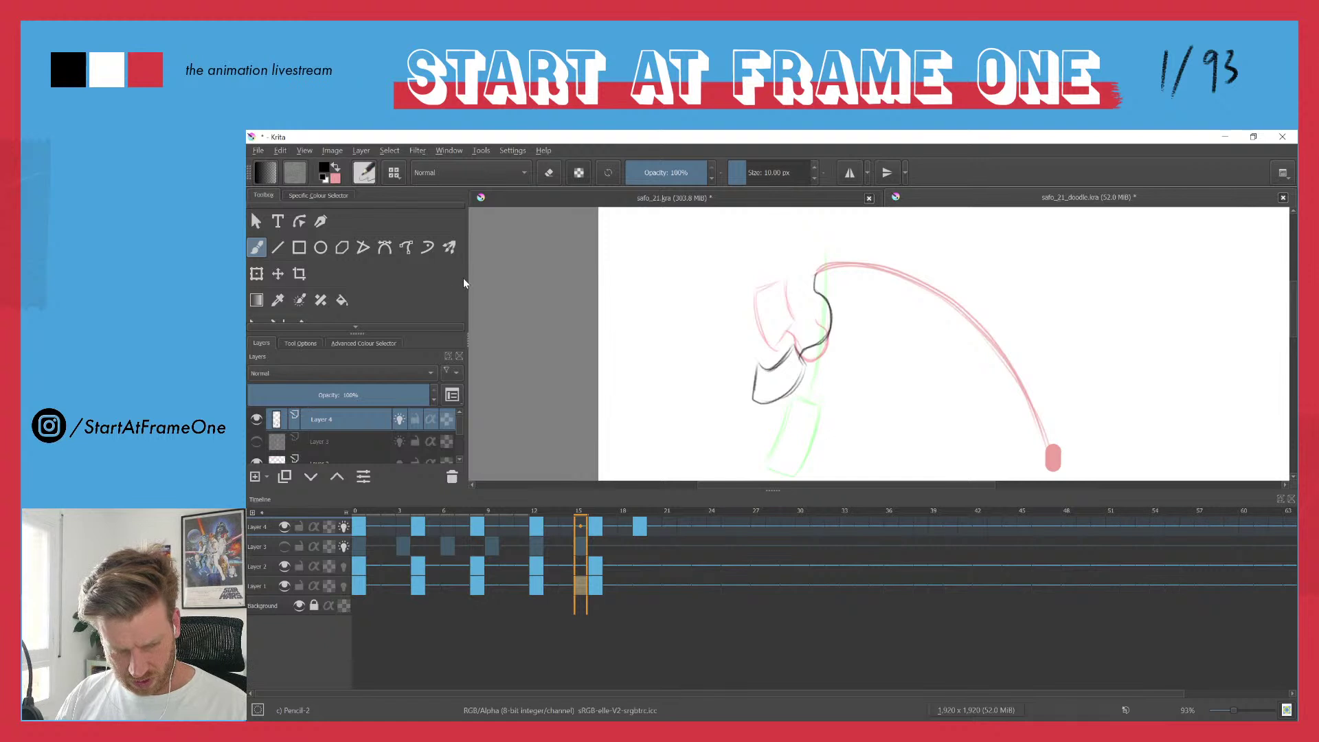
drag(466, 280, 402, 286)
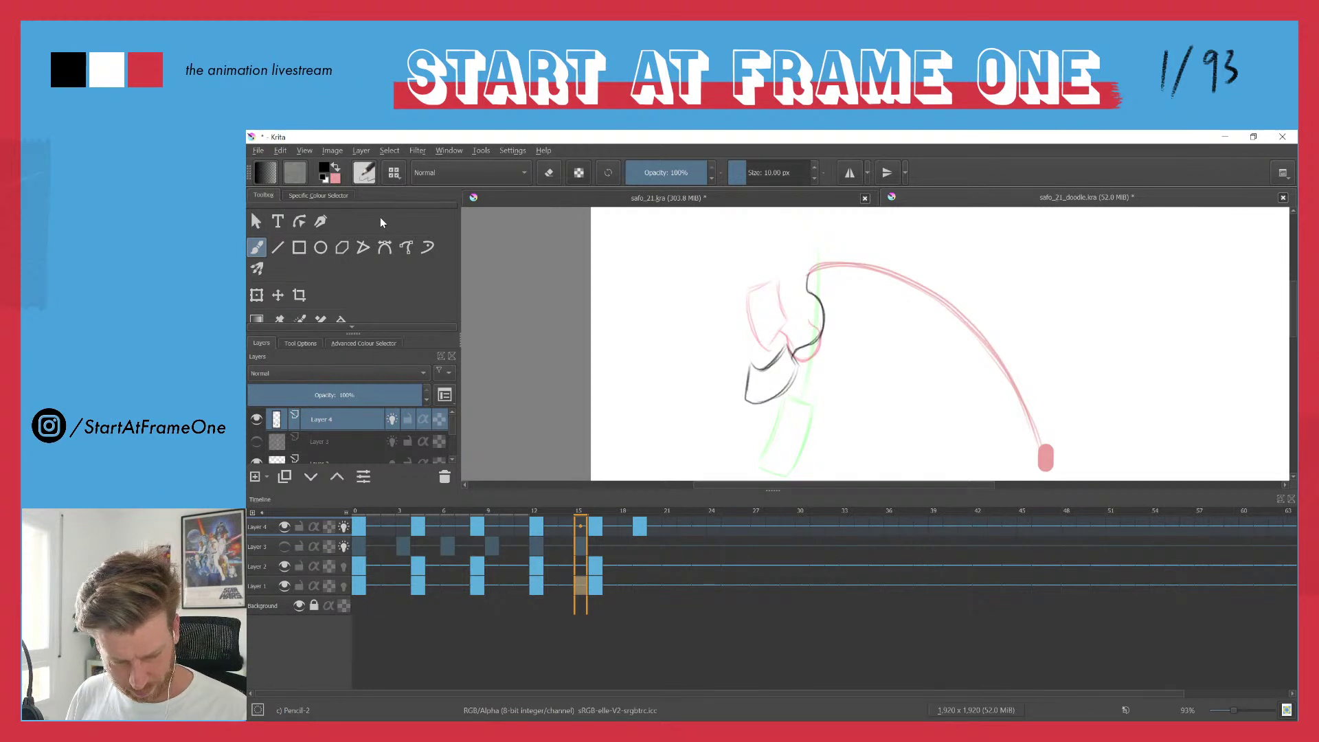
click(512, 151)
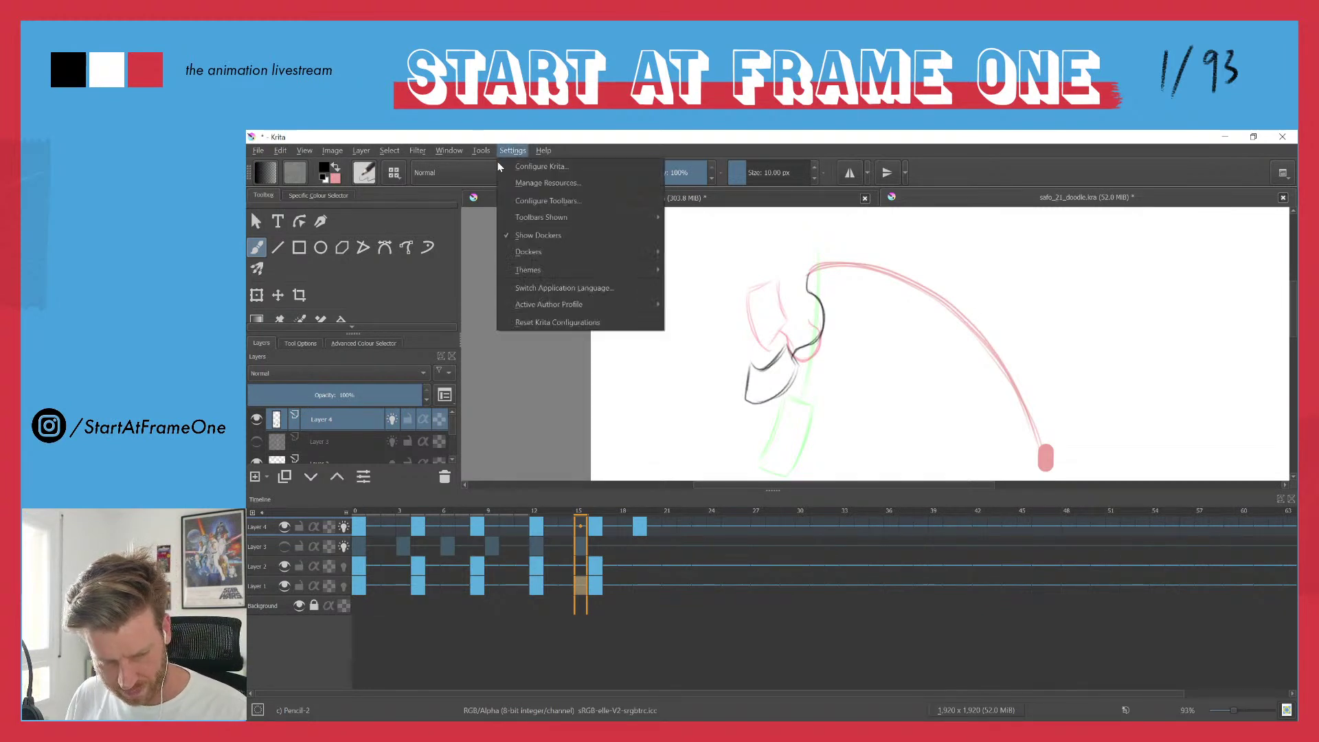
mouse_move(535, 252)
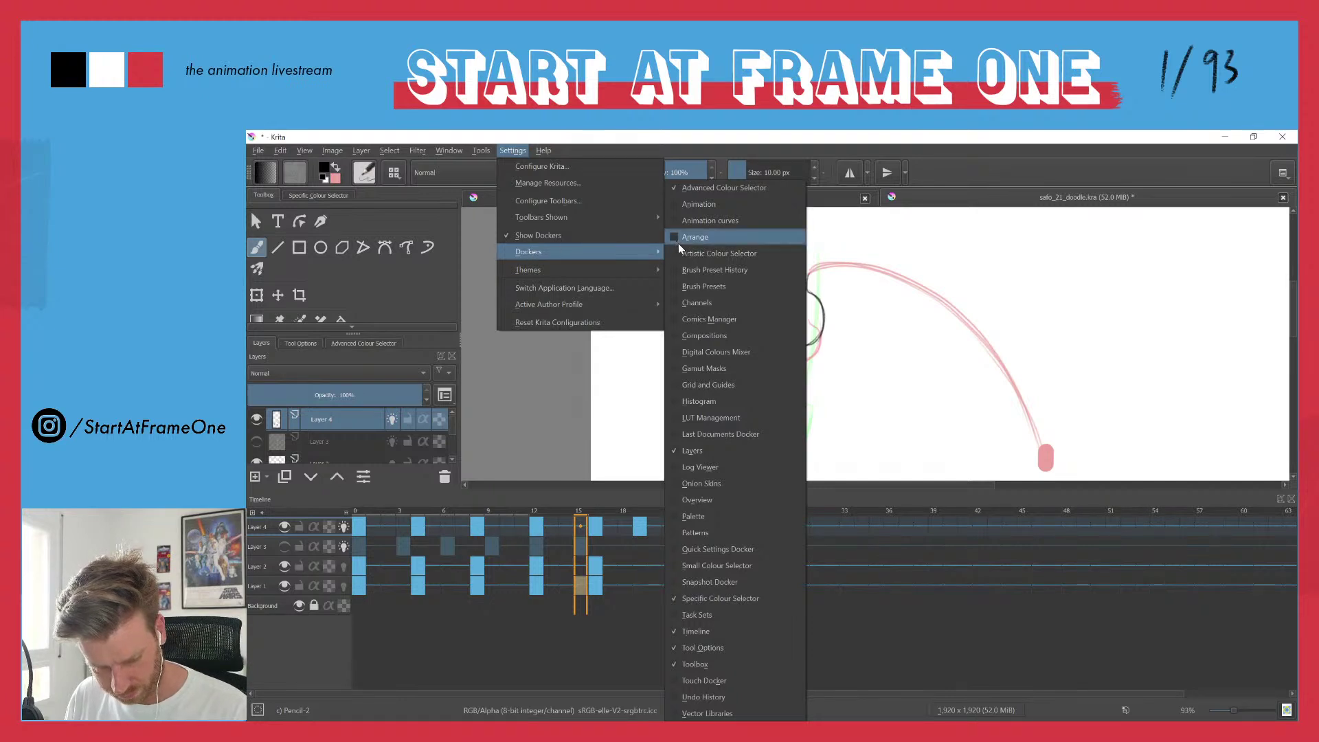
click(687, 205)
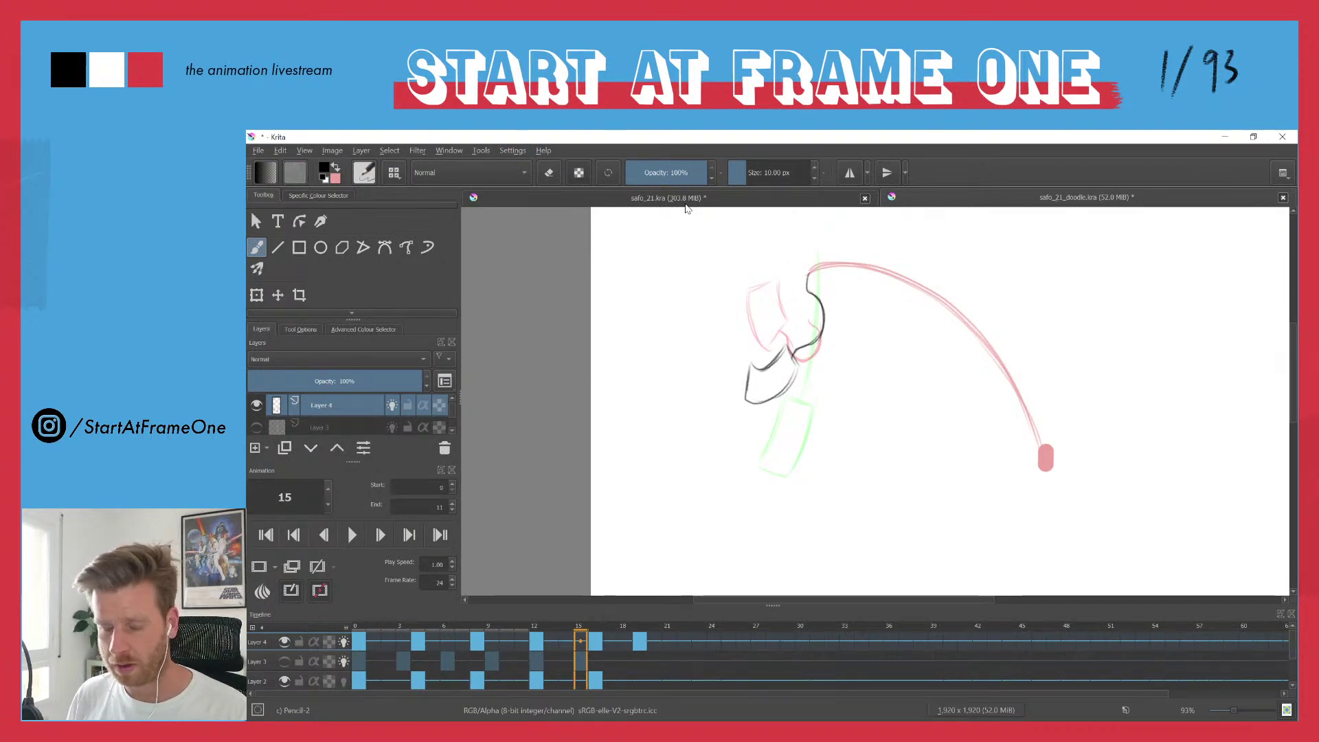
- Set the playback end frame to 14 and play the loop to check its timing
click(297, 329)
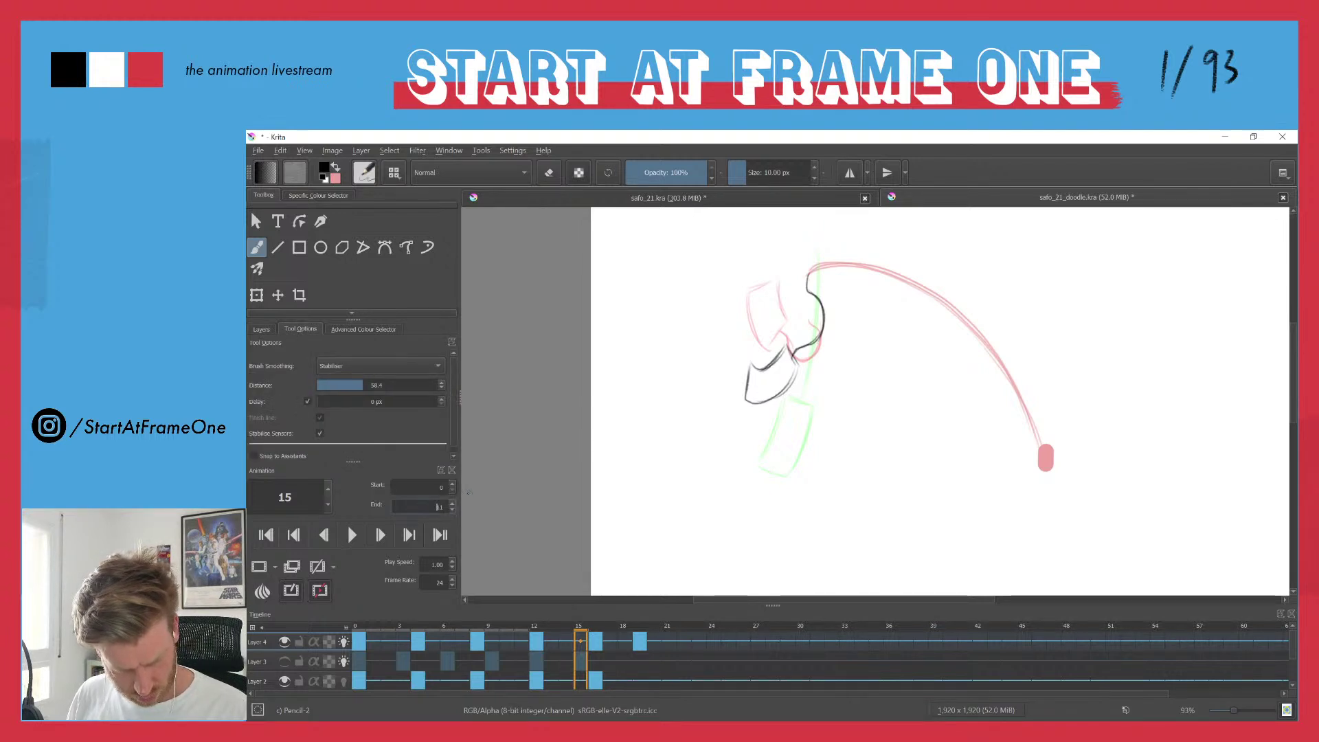
key(Right)
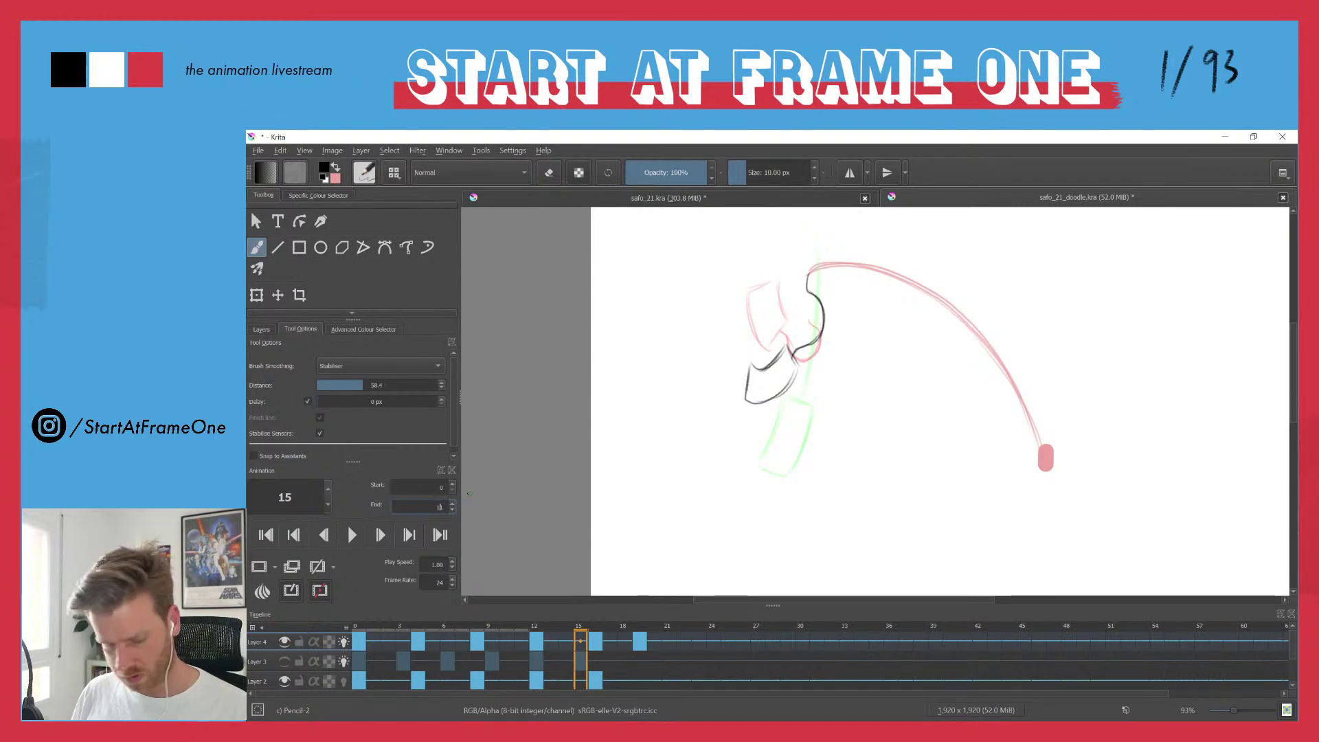
text(4)
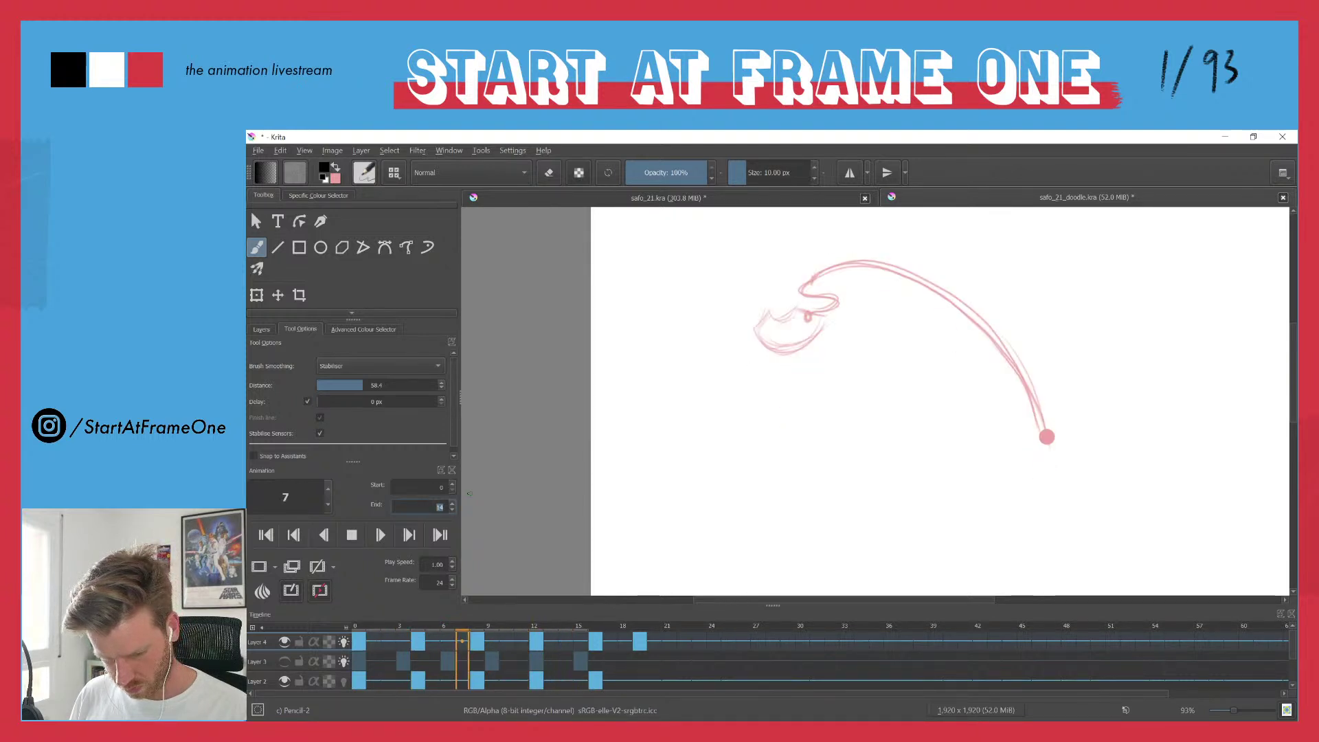
key(space)
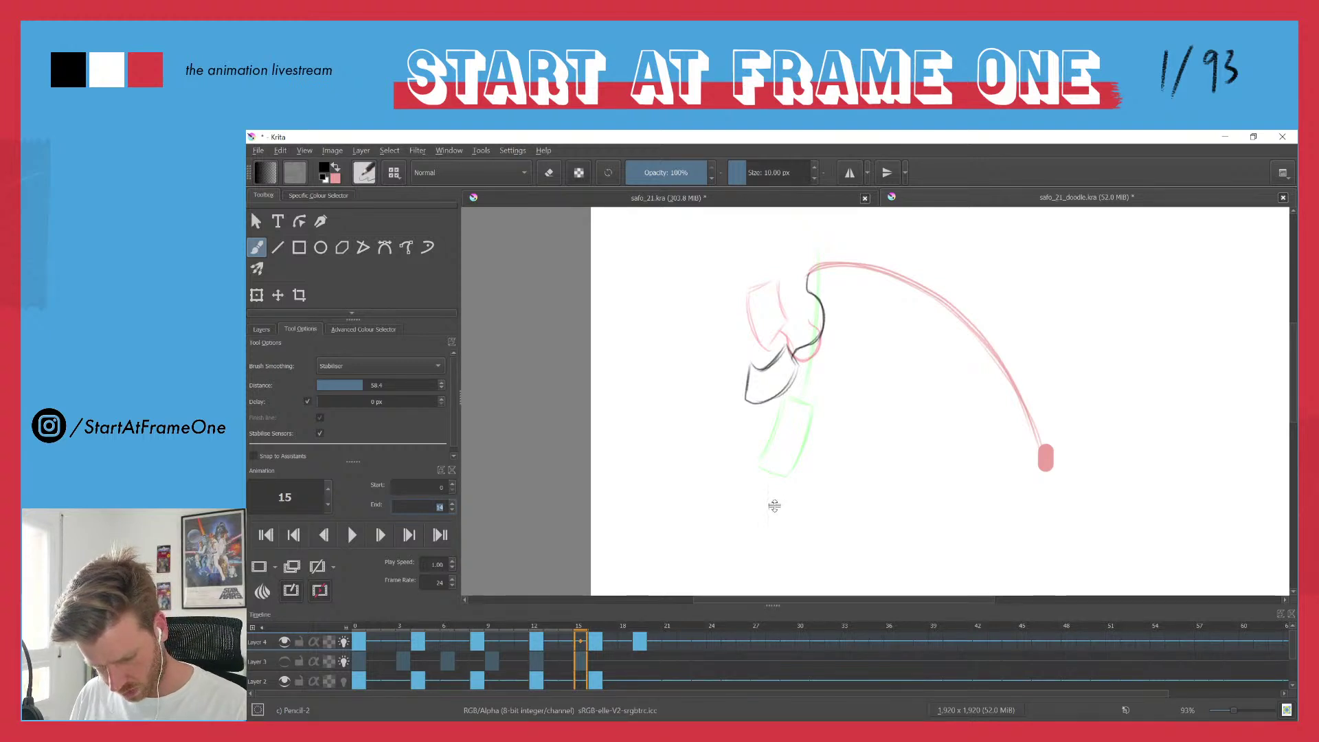
- Dock the Animation panel alongside Layers and Tool Options, and enlarge the timeline to show all layers
drag(774, 604, 771, 507)
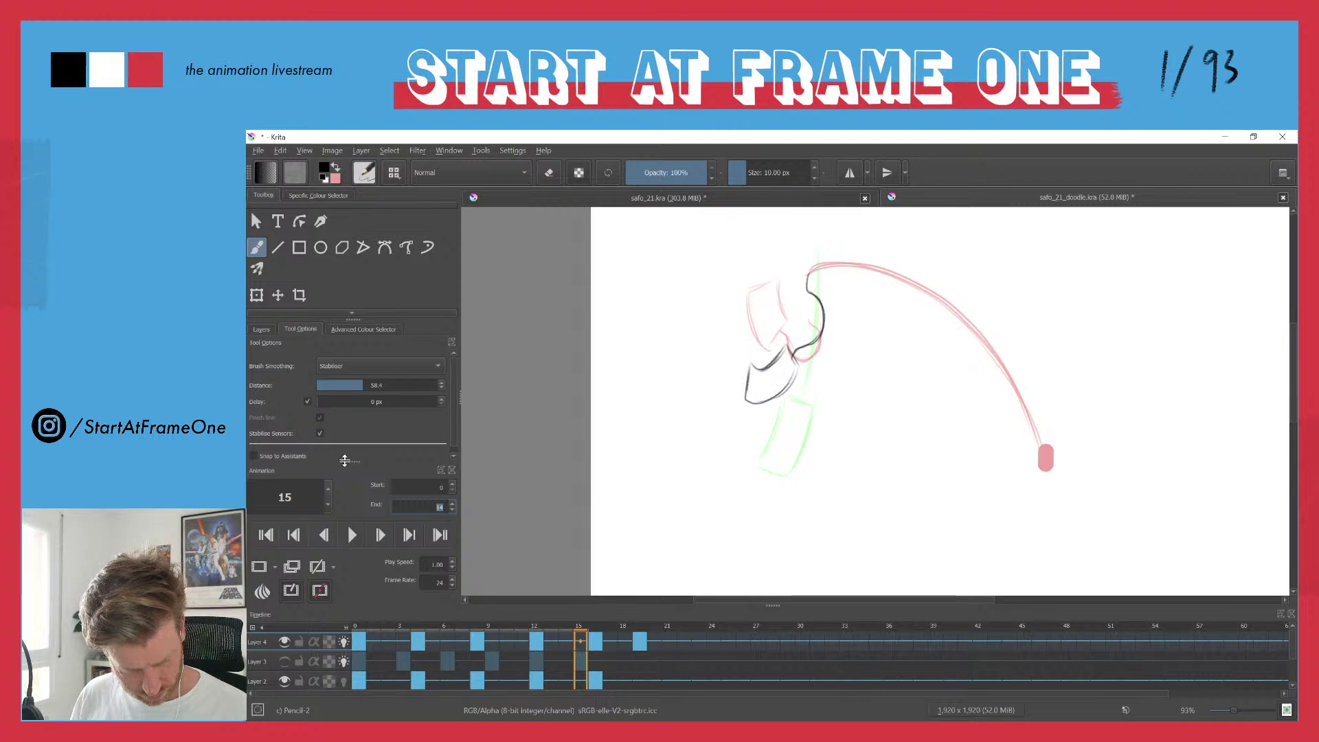
drag(322, 470, 387, 482)
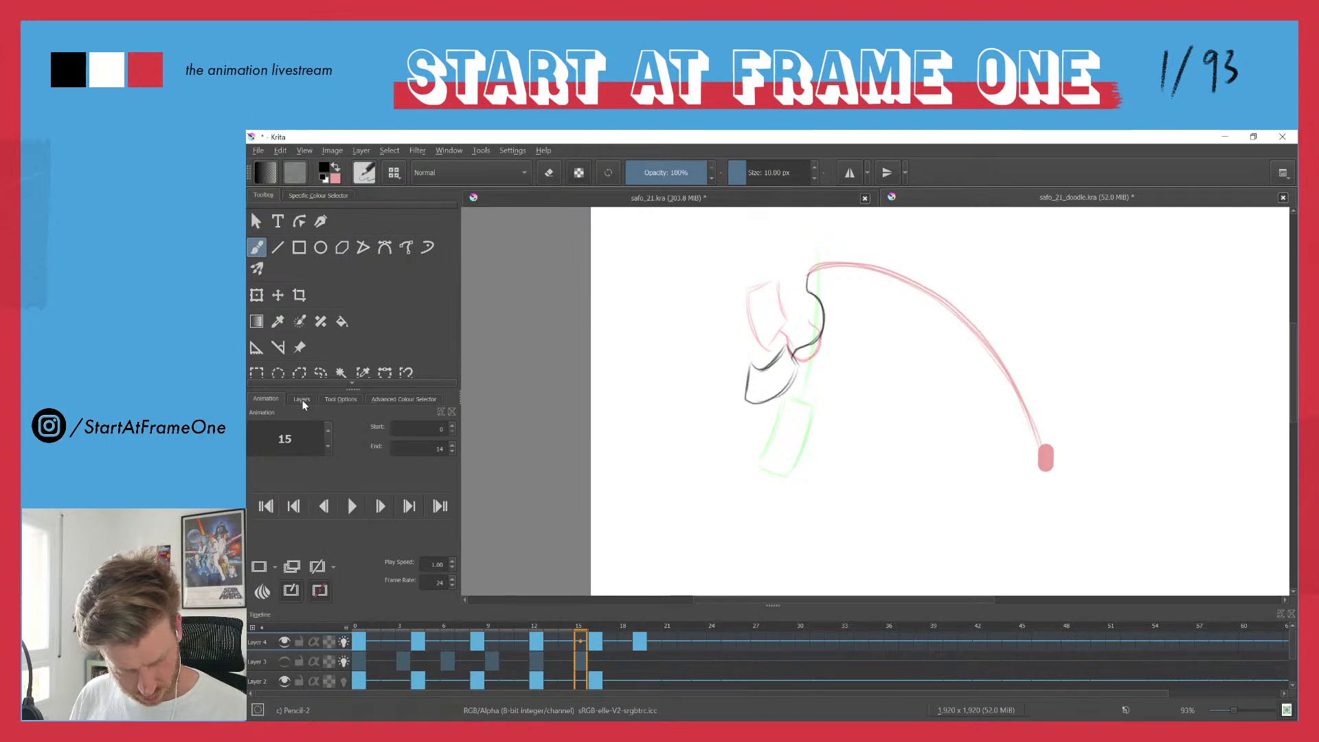
drag(773, 606, 767, 535)
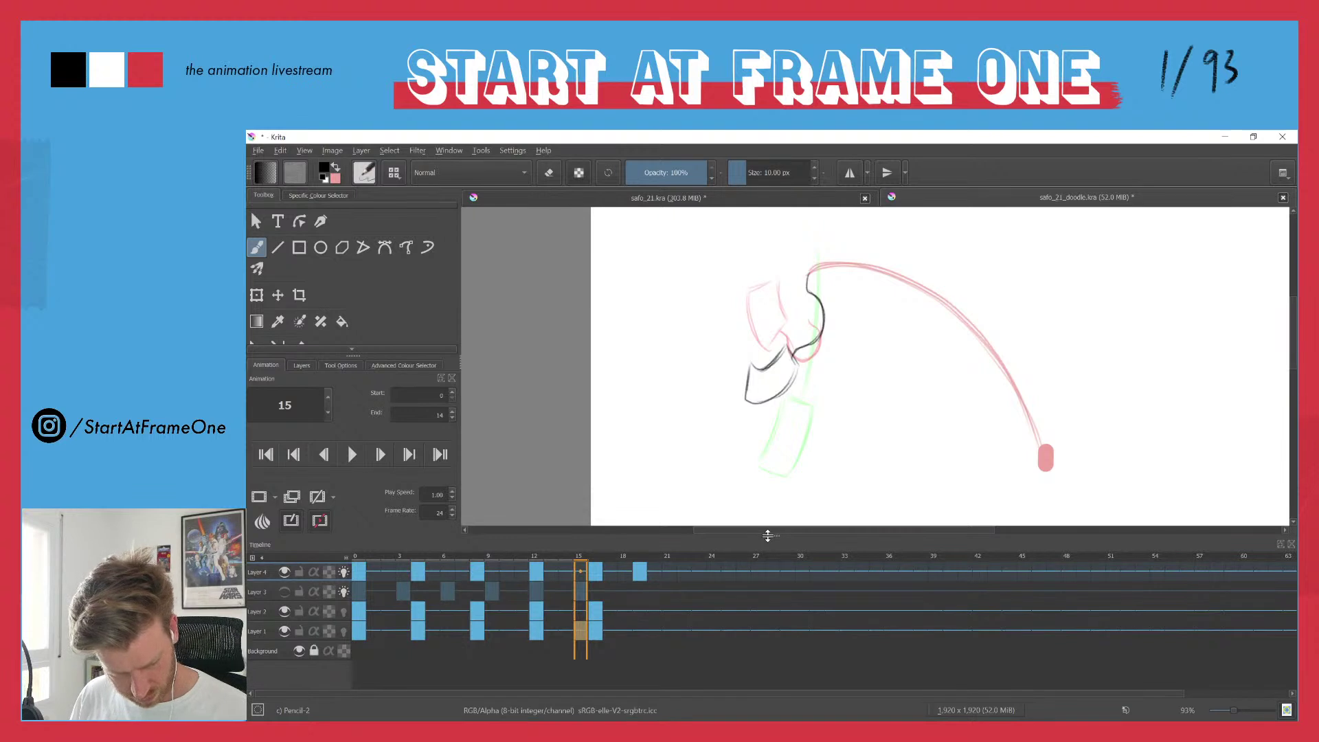
- Remove frames 6 and 7 on Layers 4, 2 and 1 and pull the following frames back
click(451, 630)
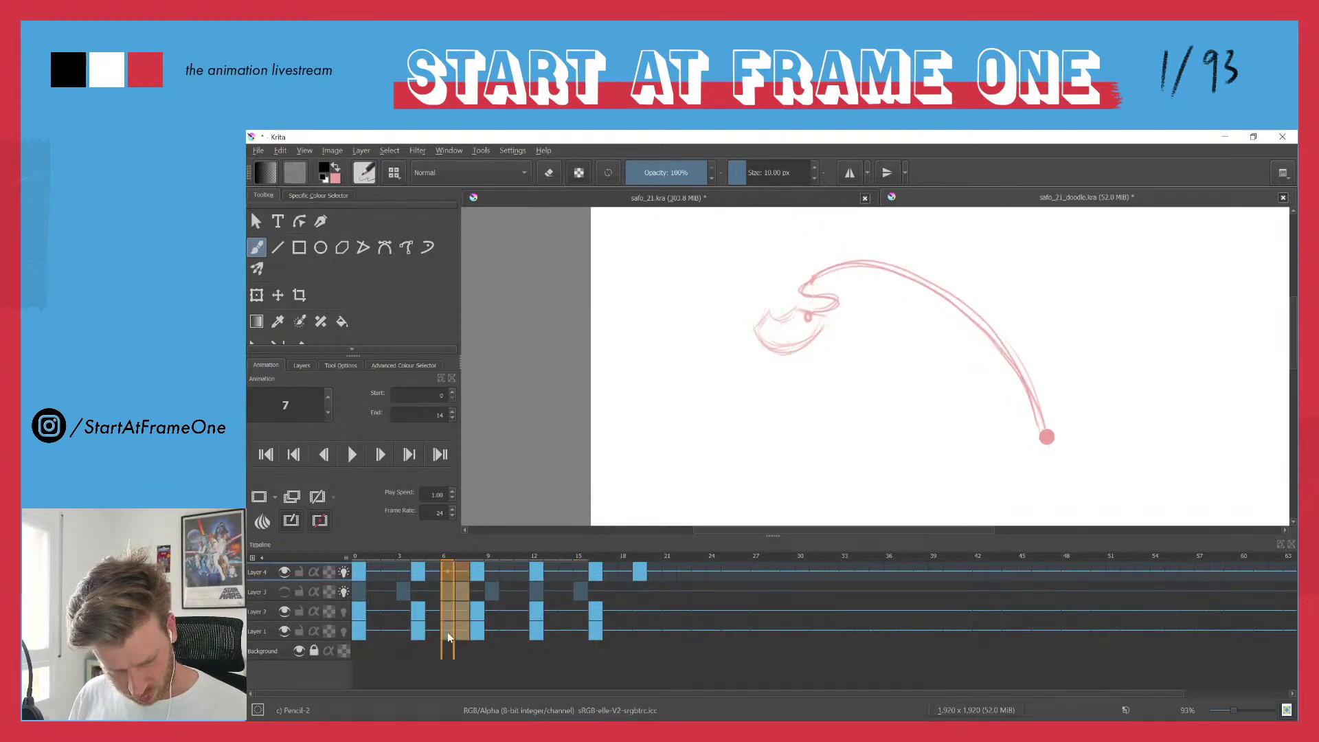
right_click(456, 621)
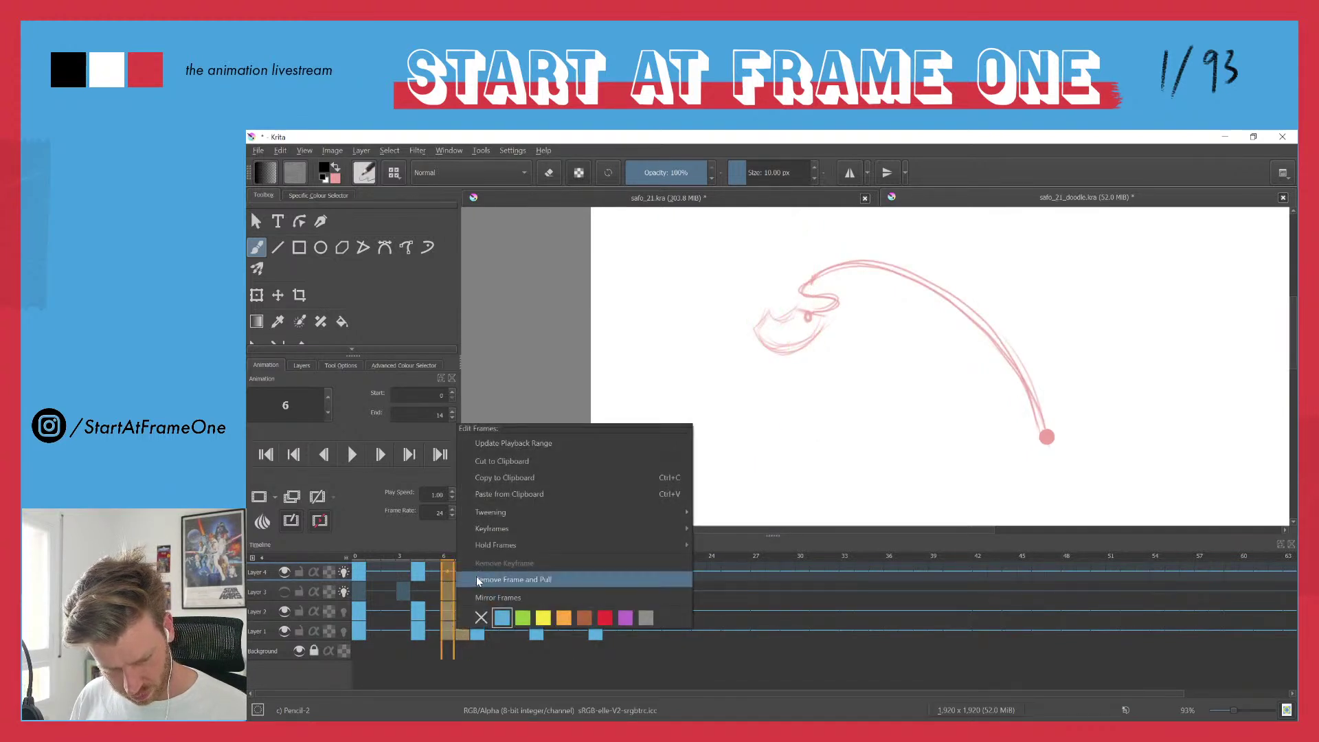
click(477, 580)
- Check the last frames of the loop, set the playback end frame to 13 and play it
drag(524, 556, 555, 555)
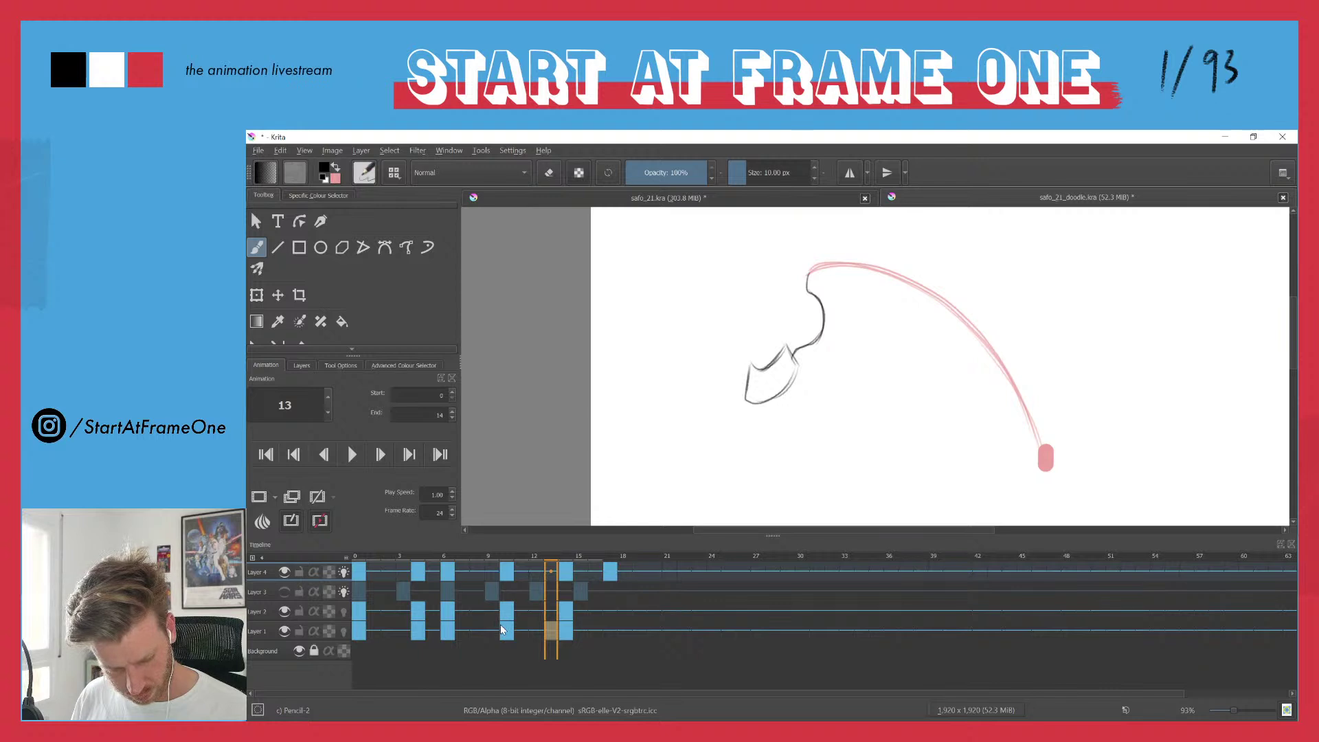
click(452, 418)
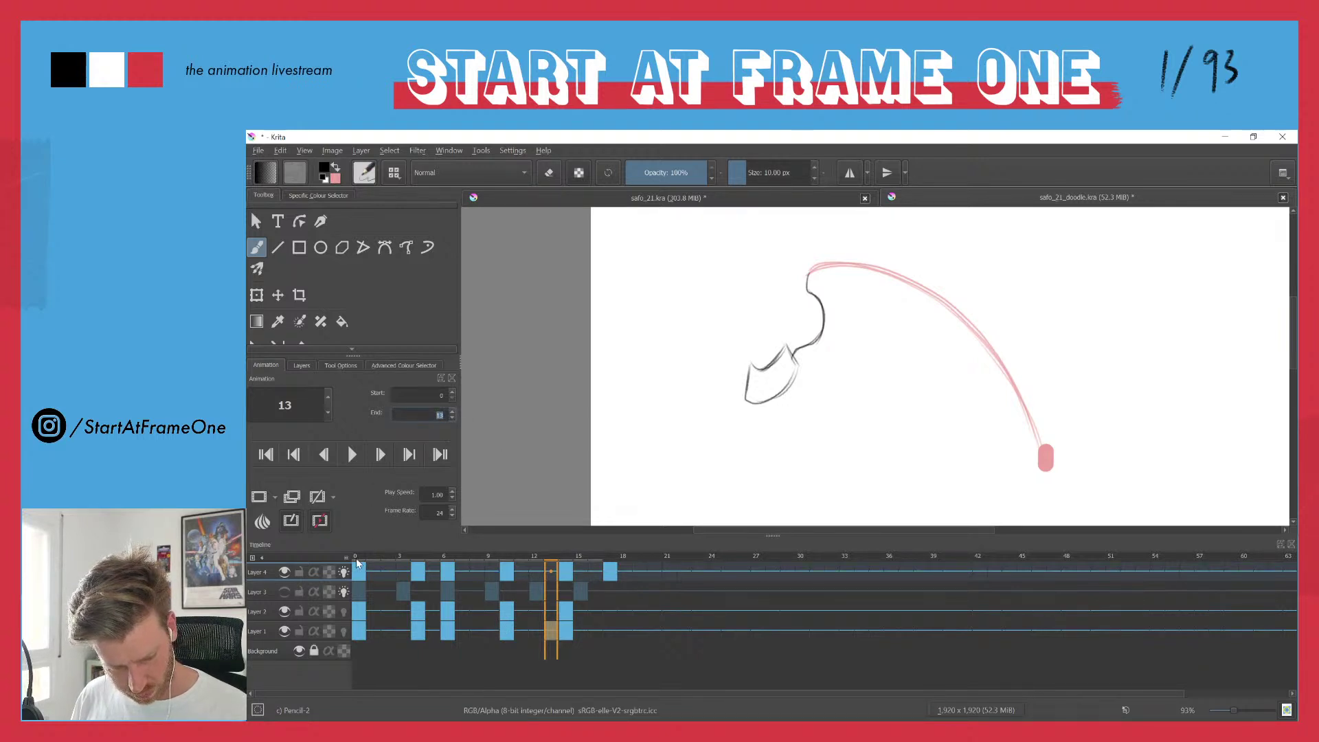
key(space)
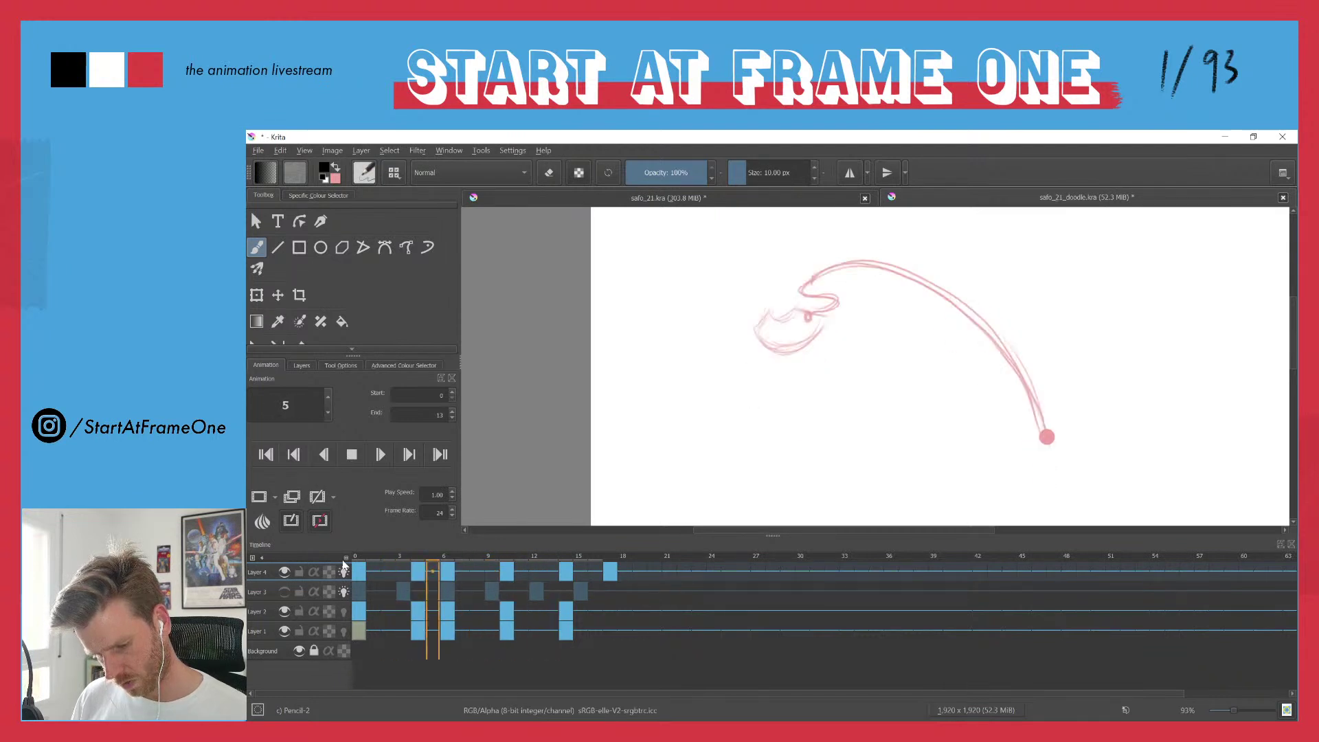
key(space)
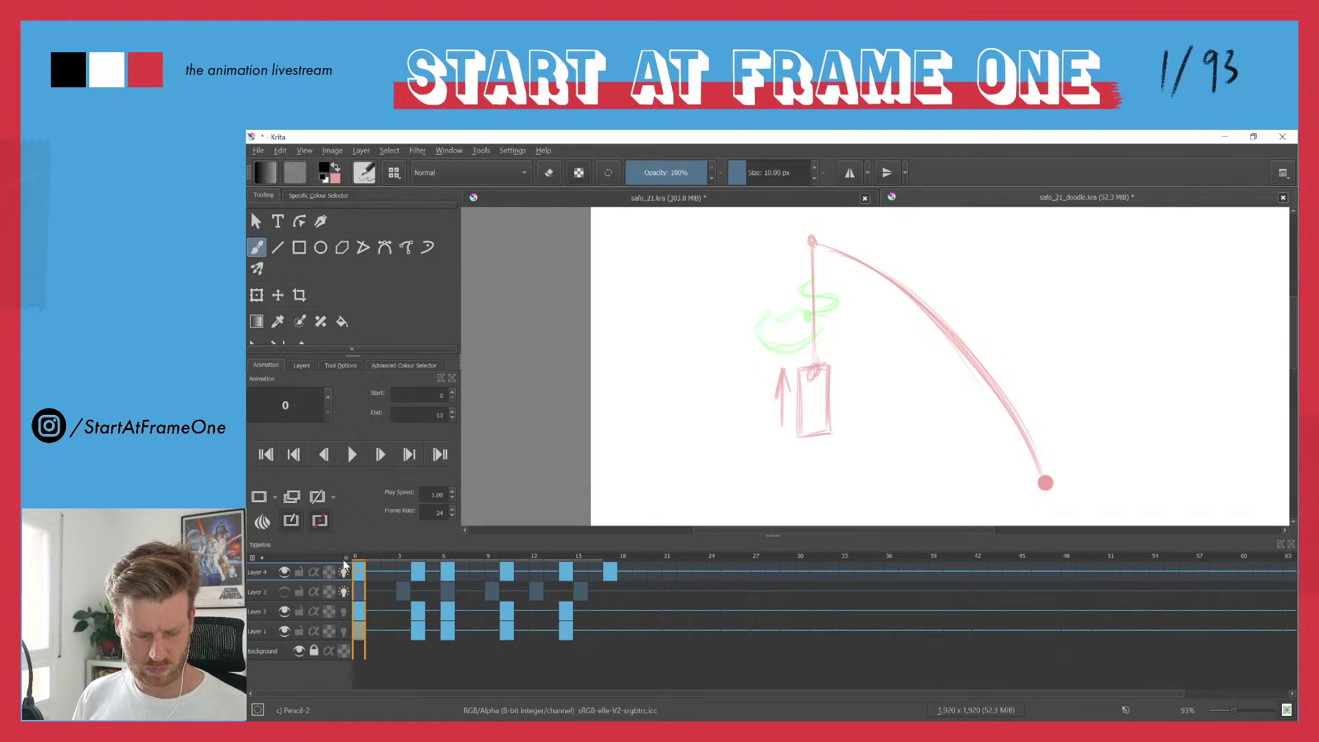
- Shift Layer 4's keyframe from frame 4 to frame 2 and play the loop to review the new timing
mouse_move(378, 558)
mouse_down()
mouse_move(419, 562)
mouse_move(394, 571)
mouse_up()
click(357, 561)
key(space)
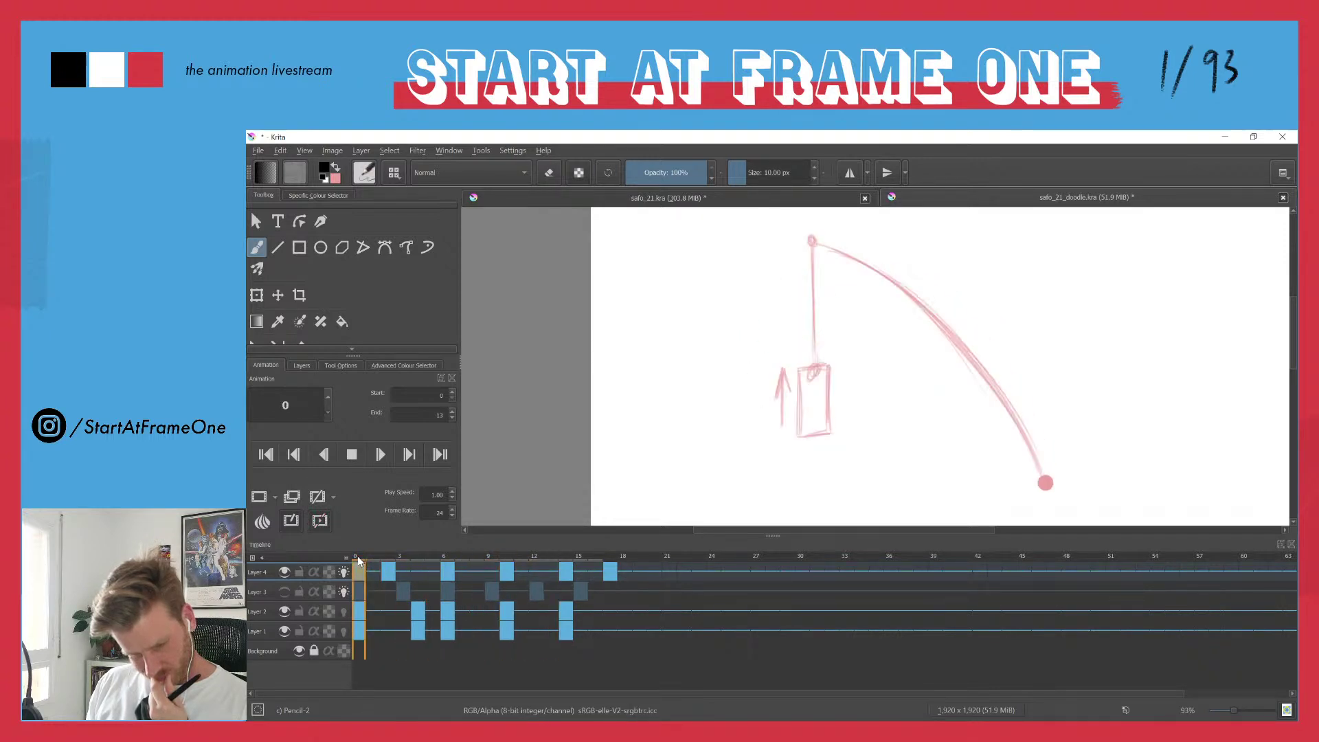
key(space)
drag(360, 553, 511, 565)
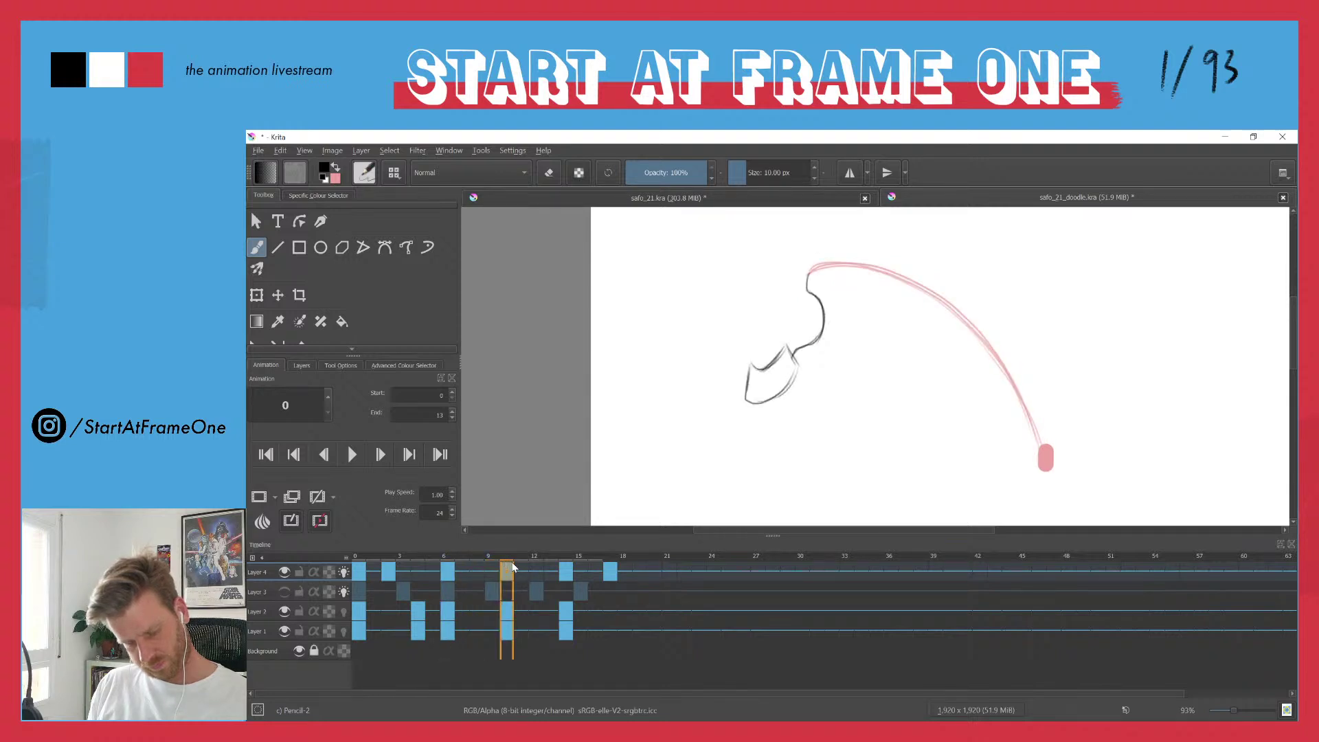
key(space)
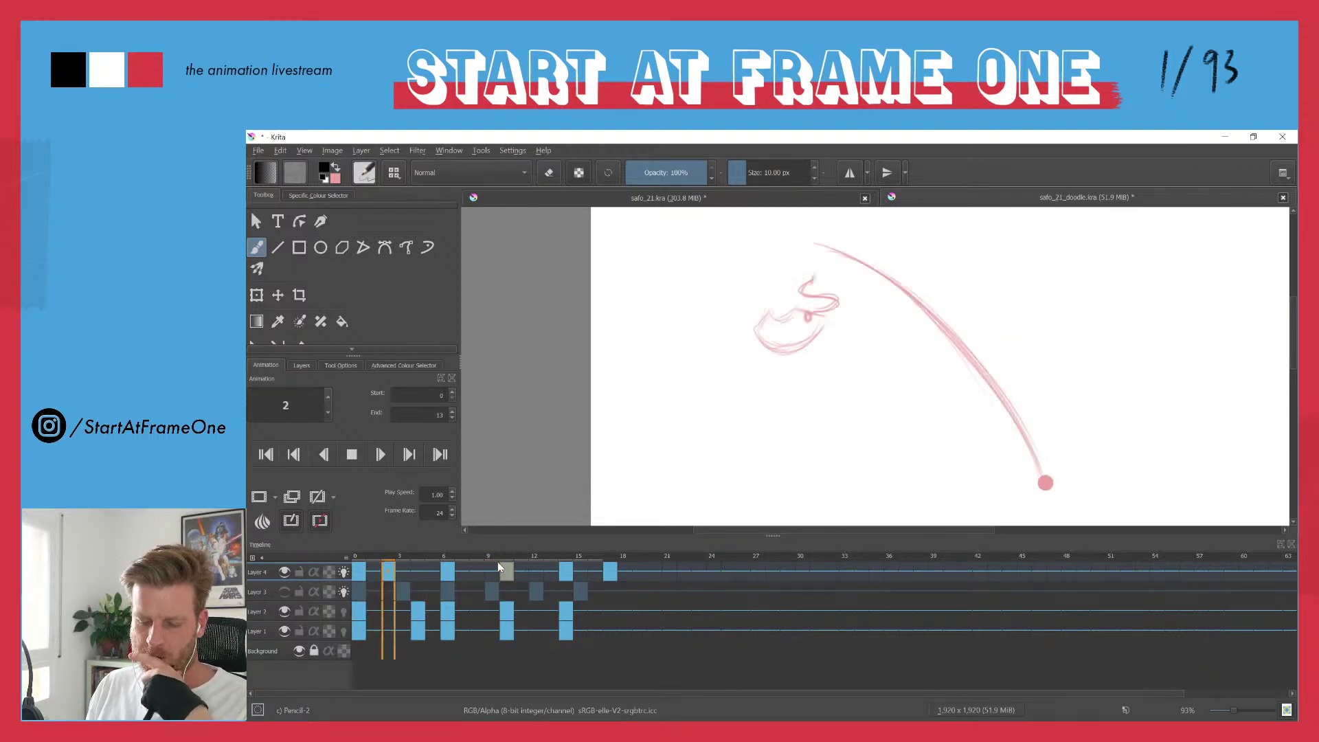
key(space)
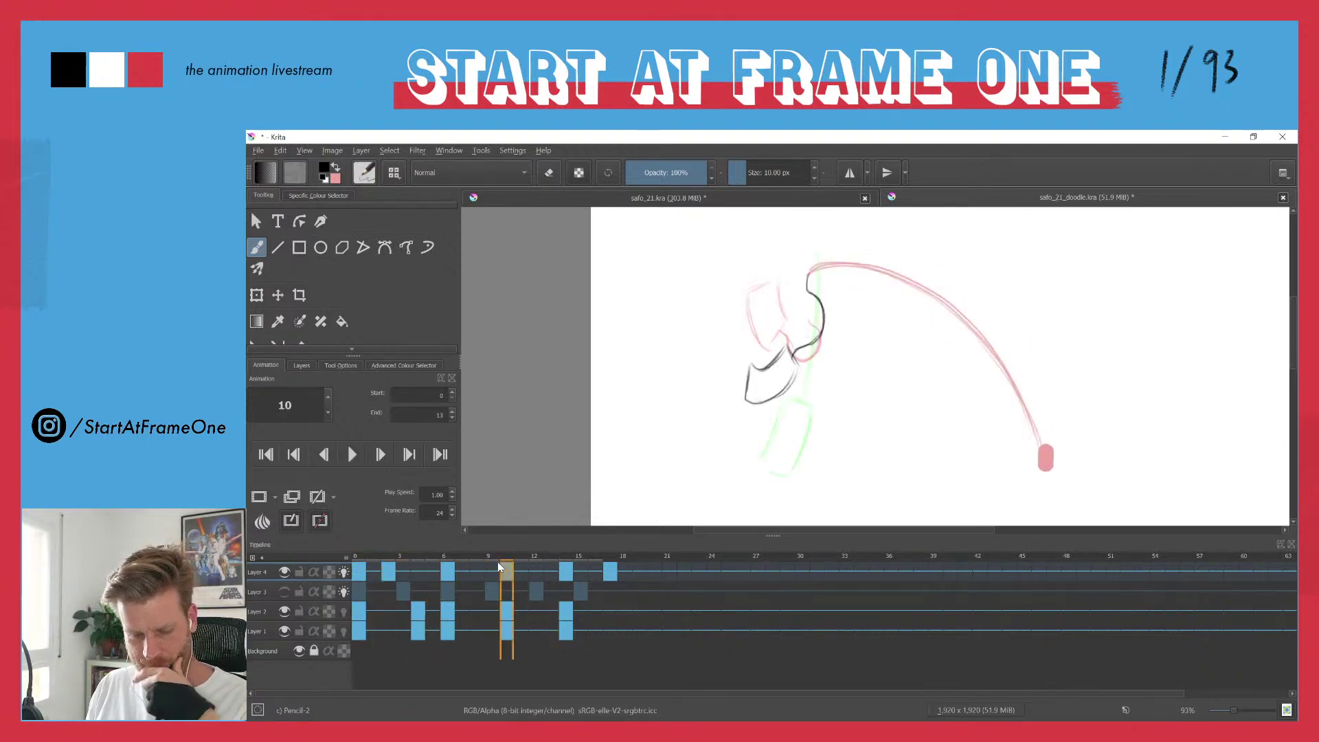
- At frame 2 on Layer 4, lasso the bill and string, move them up to the rod tip, and play the loop
drag(358, 555, 392, 551)
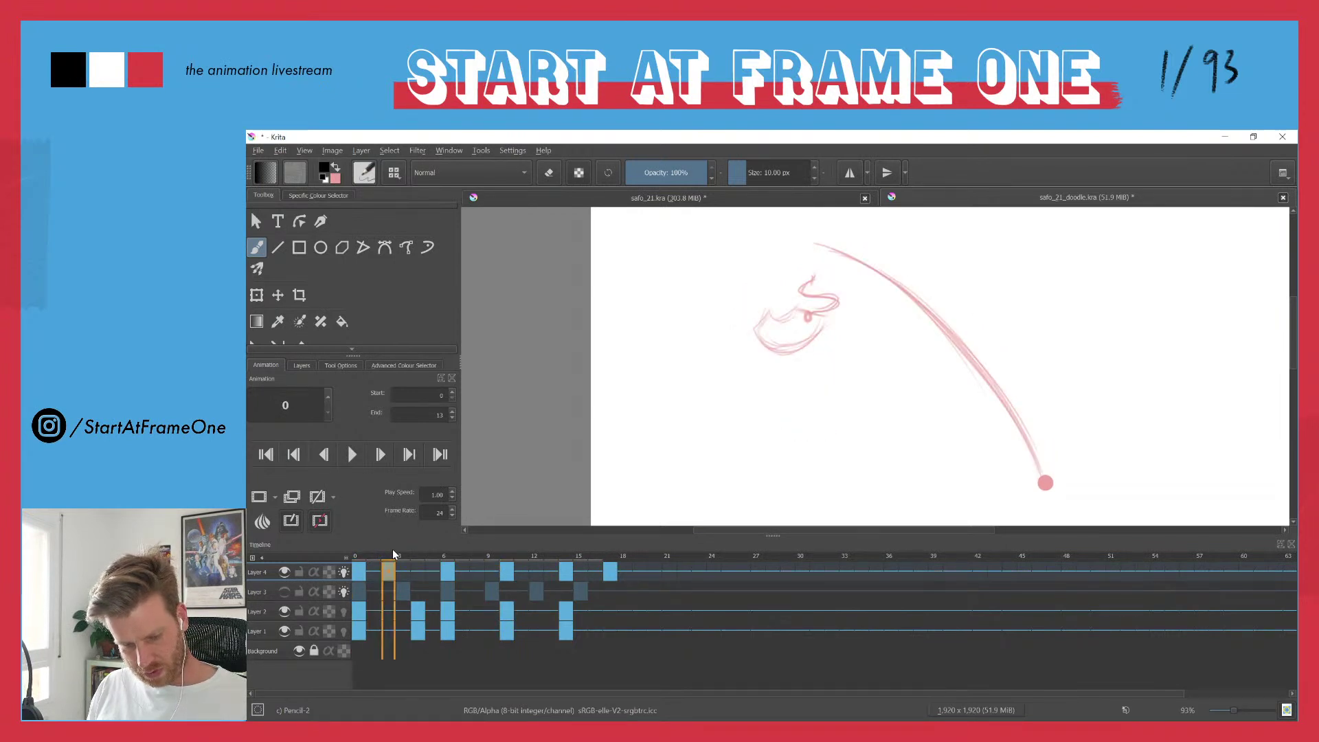
mouse_move(393, 550)
mouse_down()
mouse_move(365, 551)
mouse_move(386, 553)
mouse_up()
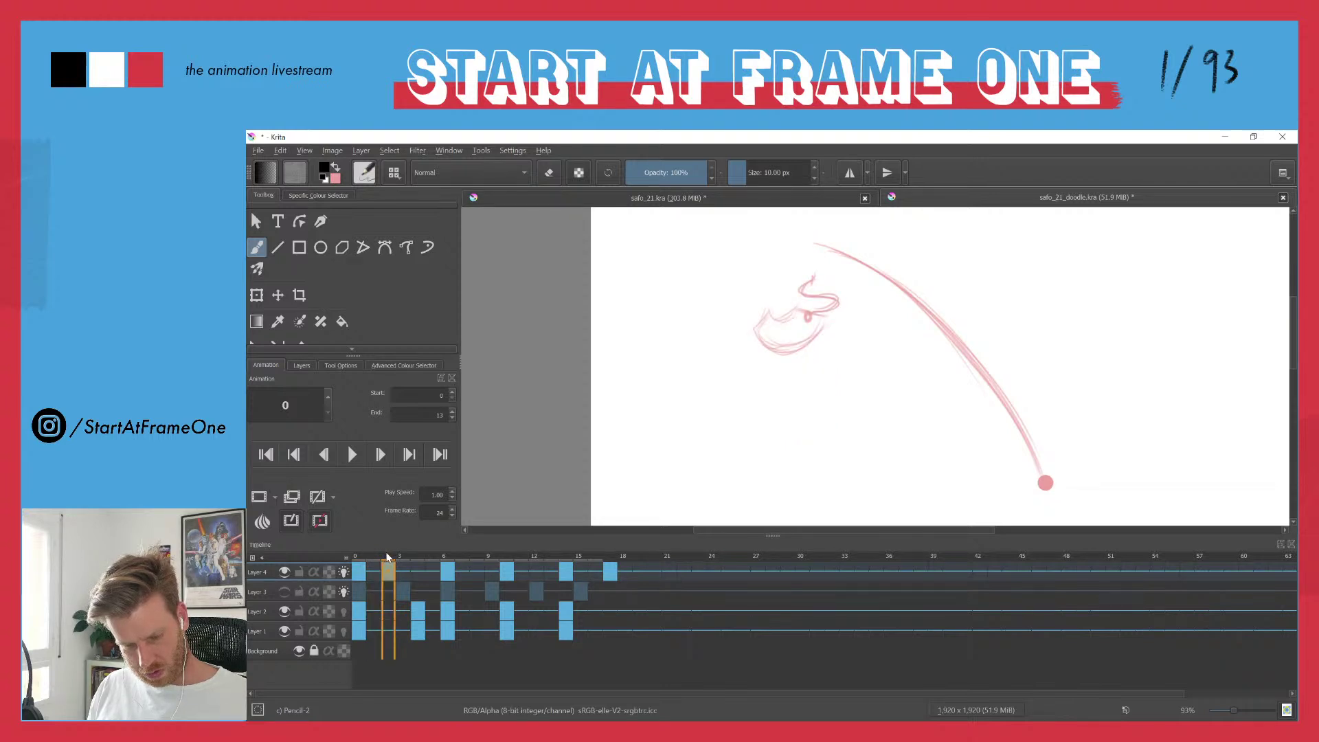
key(ctrl+r)
mouse_move(809, 258)
mouse_down()
mouse_move(842, 372)
mouse_move(778, 282)
mouse_up()
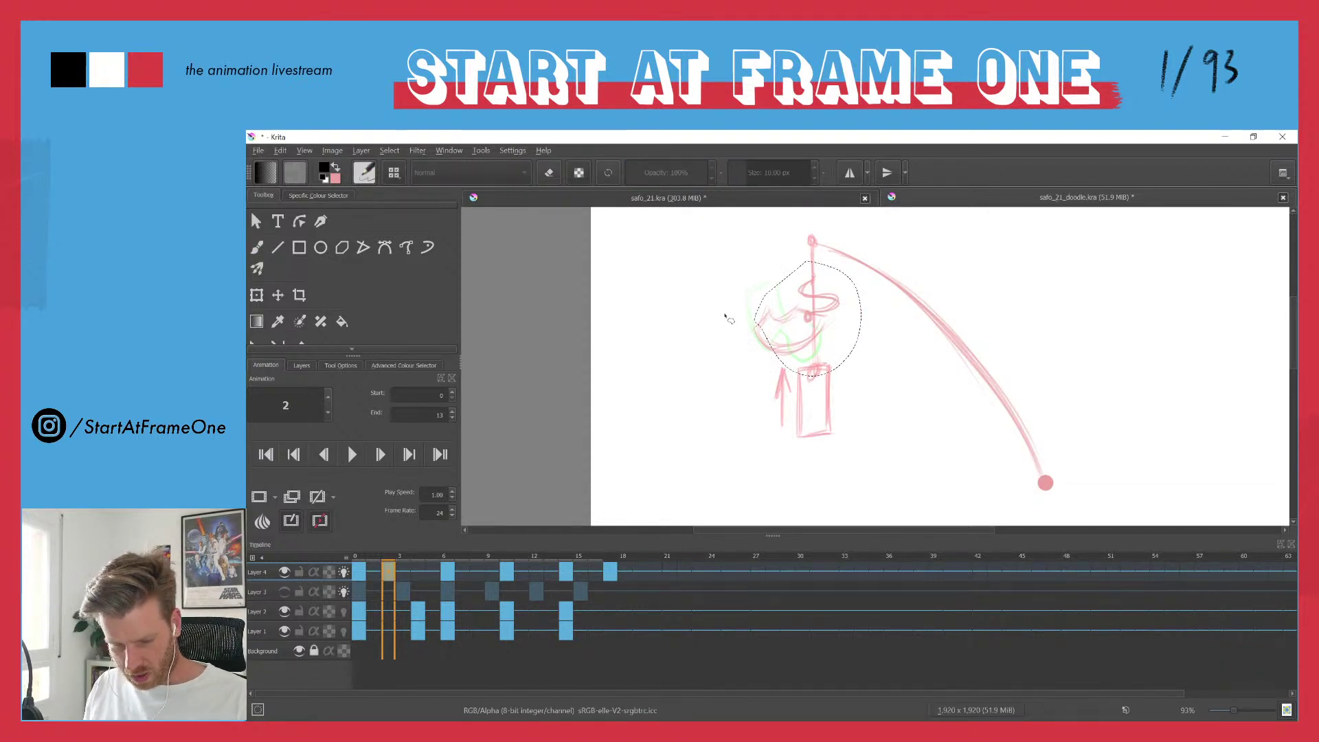
key(ctrl+t)
mouse_move(745, 277)
mouse_down()
mouse_move(839, 377)
mouse_move(776, 255)
mouse_up()
key(t)
drag(795, 316, 795, 283)
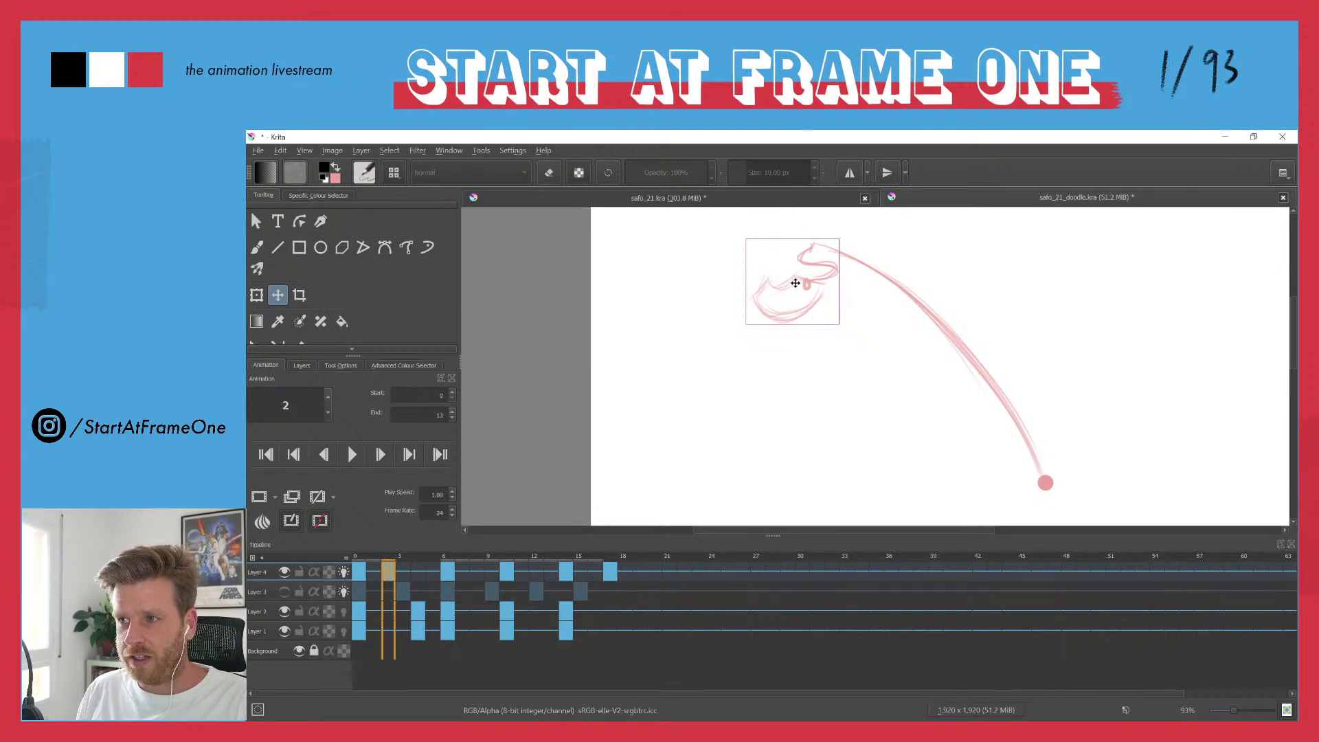
key(space)
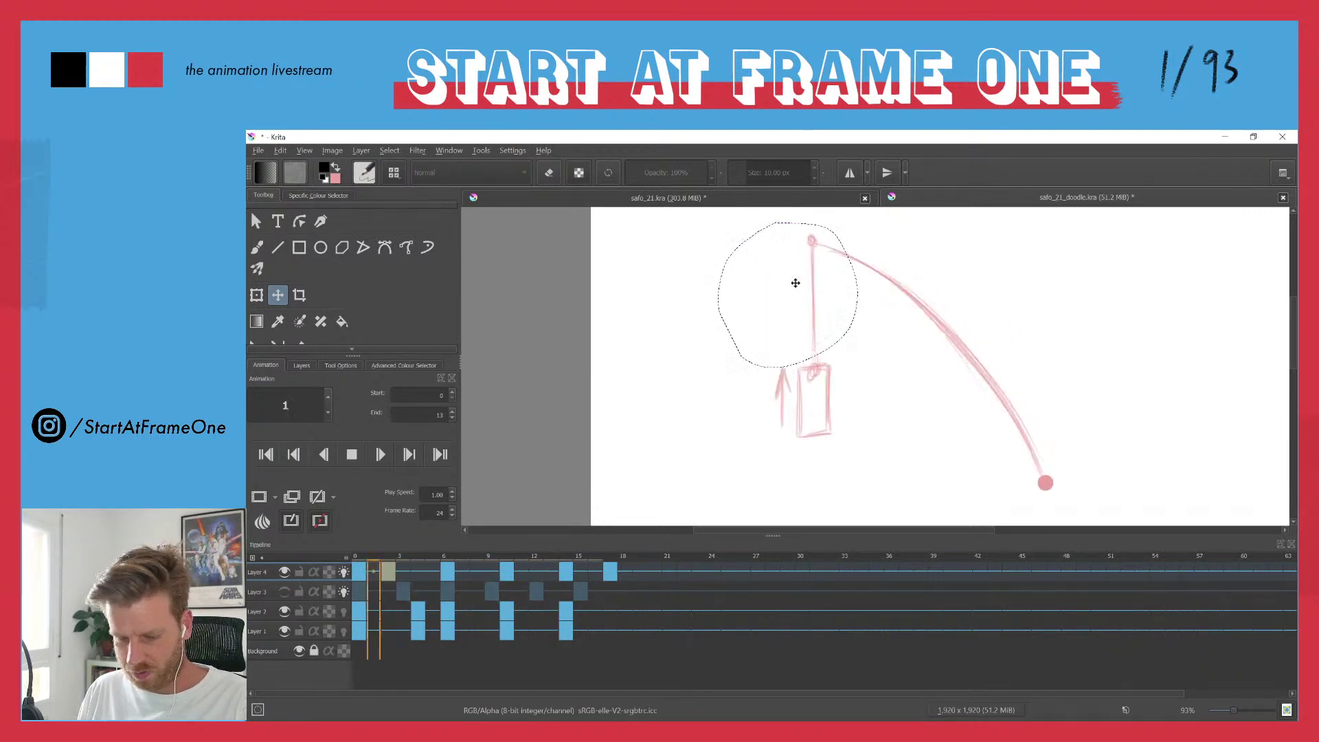
key(space)
key(space)
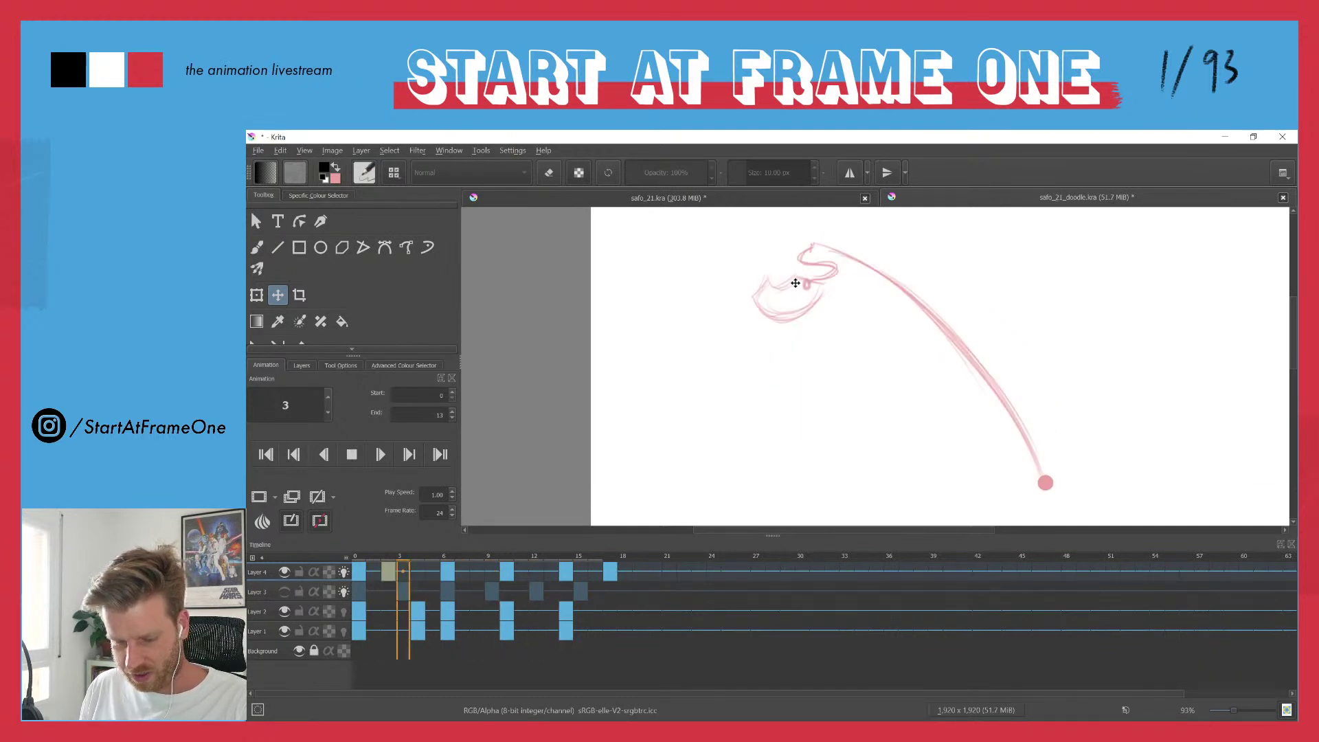
key(space)
- Shift Layer 4's keyframe from frame 6 to frame 4 and move its bill and string drawing up towards the rod tip
mouse_move(397, 558)
mouse_down()
mouse_move(417, 559)
mouse_move(380, 559)
mouse_move(453, 560)
mouse_move(422, 562)
mouse_up()
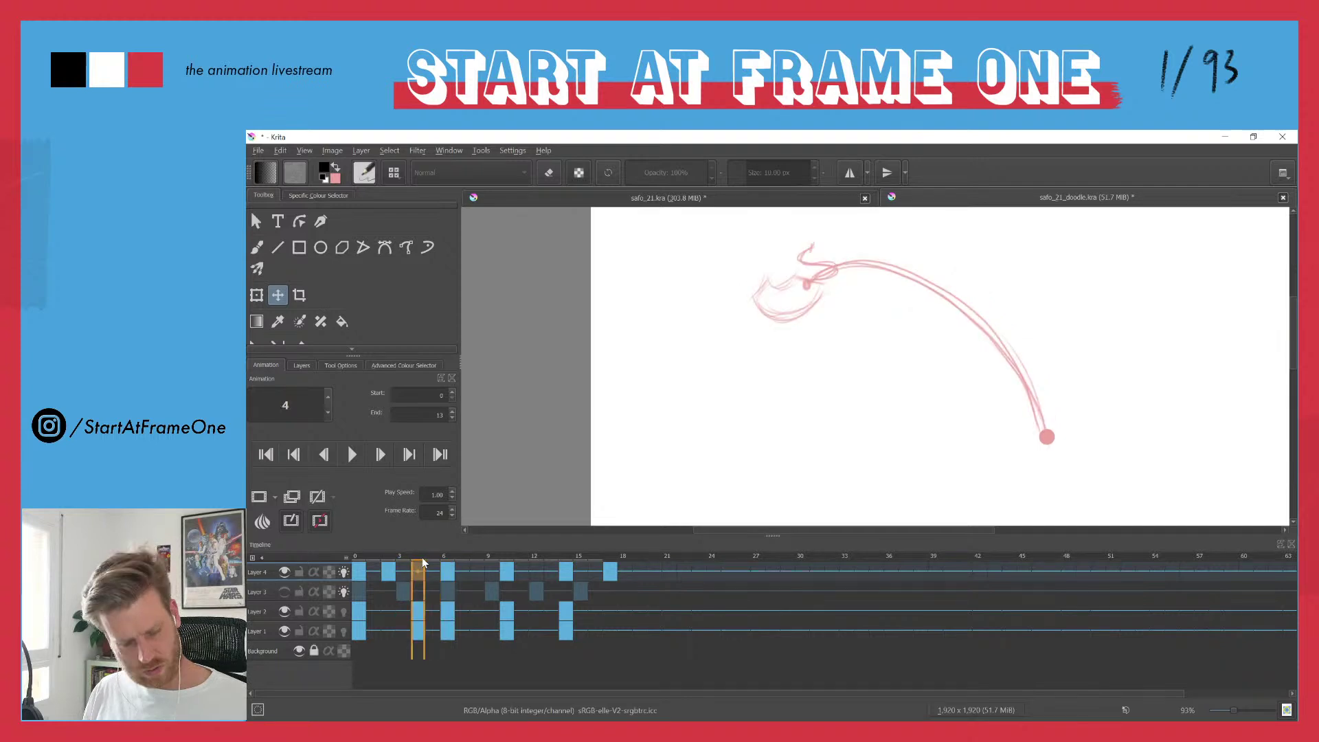
click(447, 577)
drag(425, 581, 418, 580)
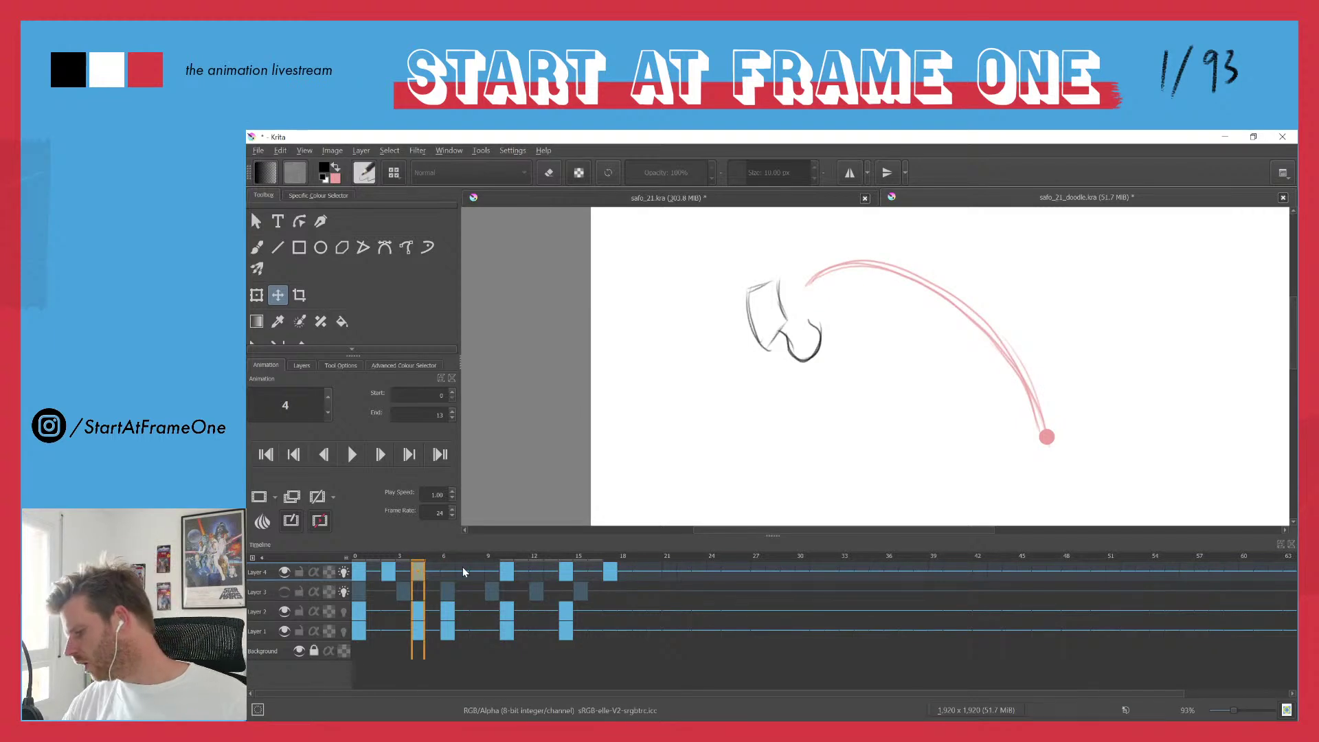
drag(780, 319, 782, 289)
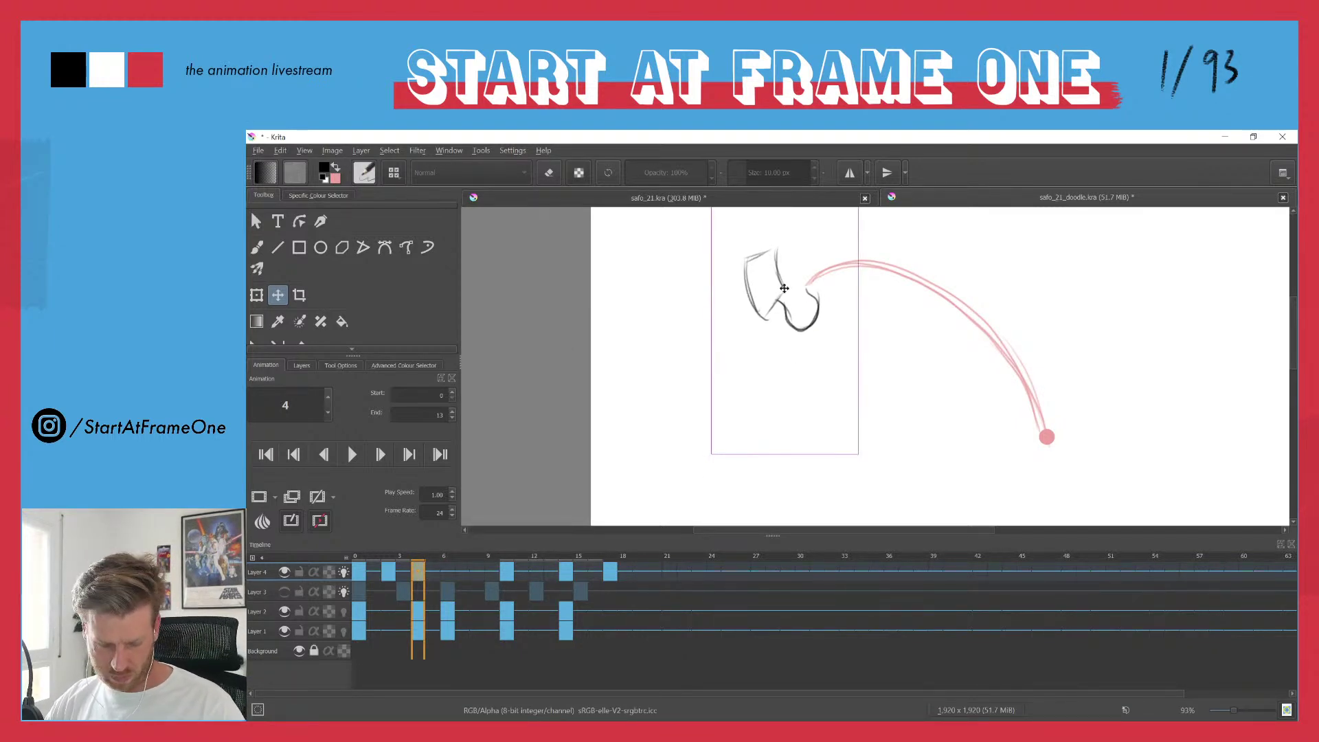
- Scrub the early frames and play the loop to examine how the bill and string follow the rod
drag(362, 553, 460, 551)
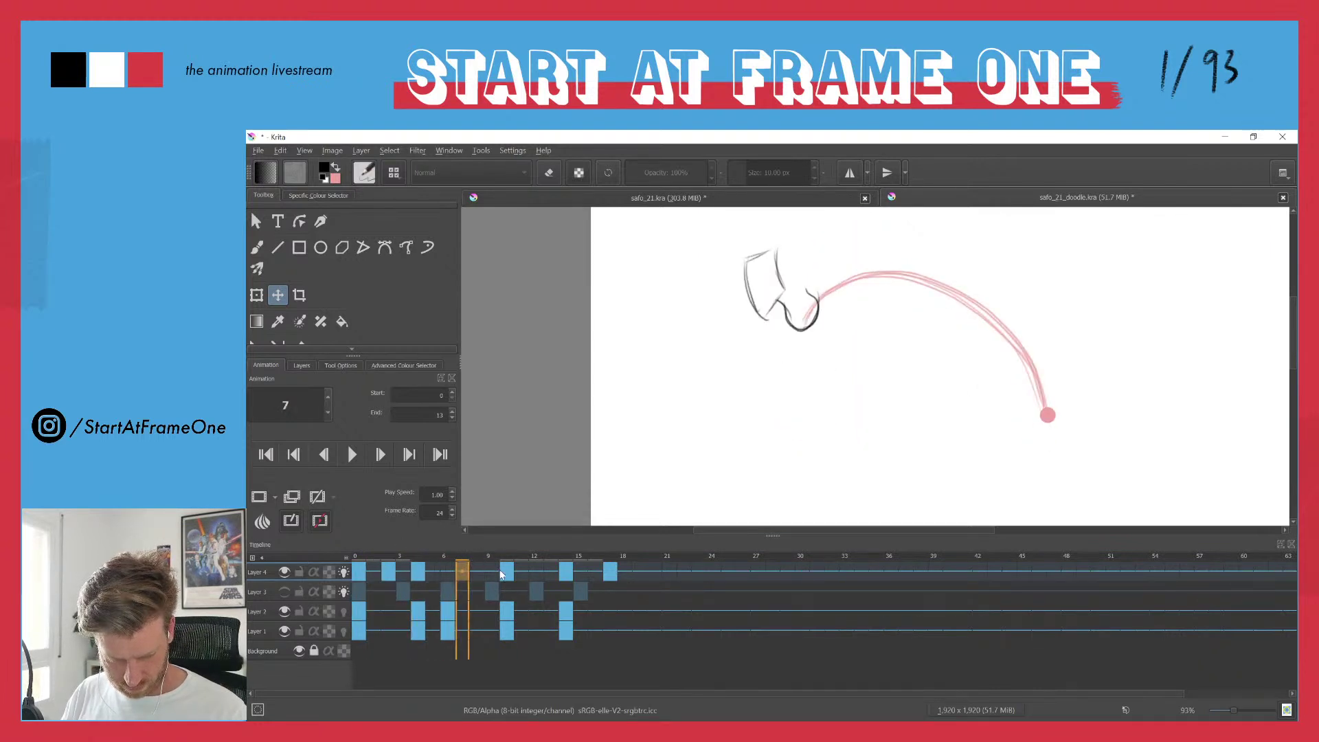
key(space)
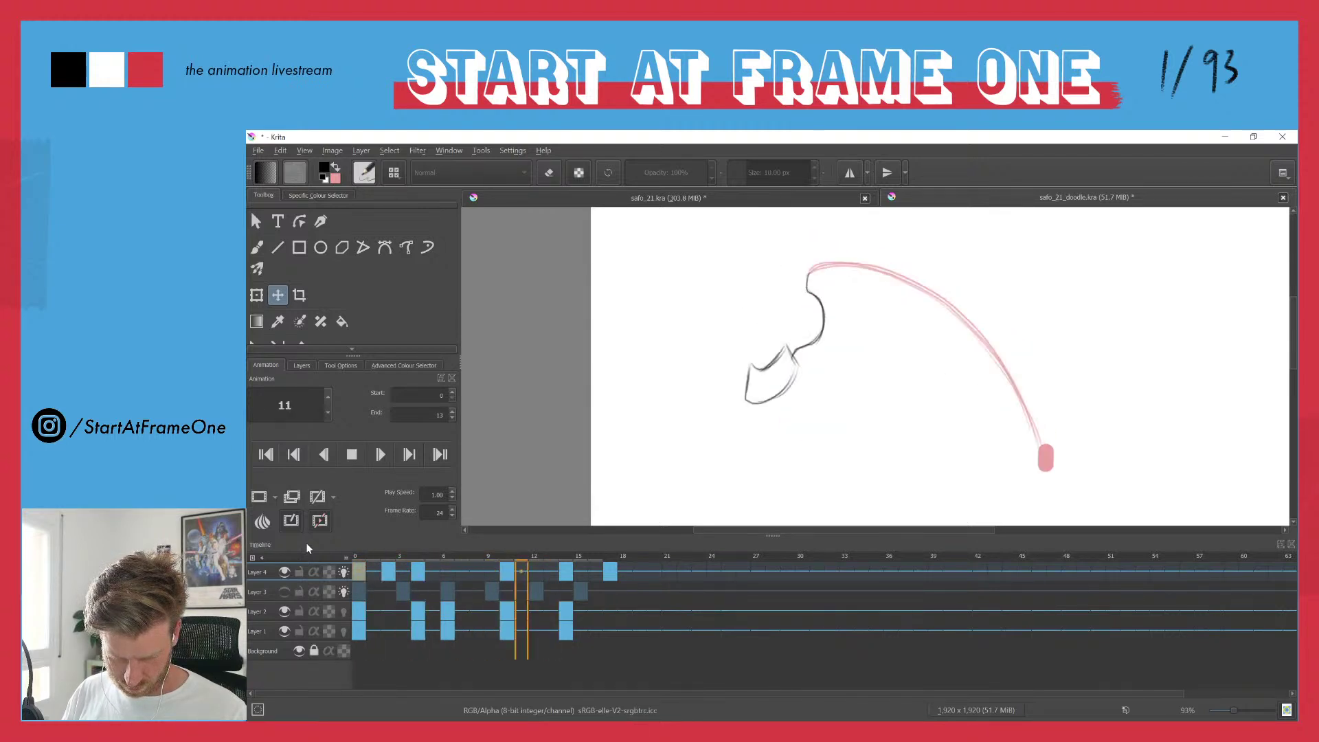
key(space)
drag(423, 557, 460, 558)
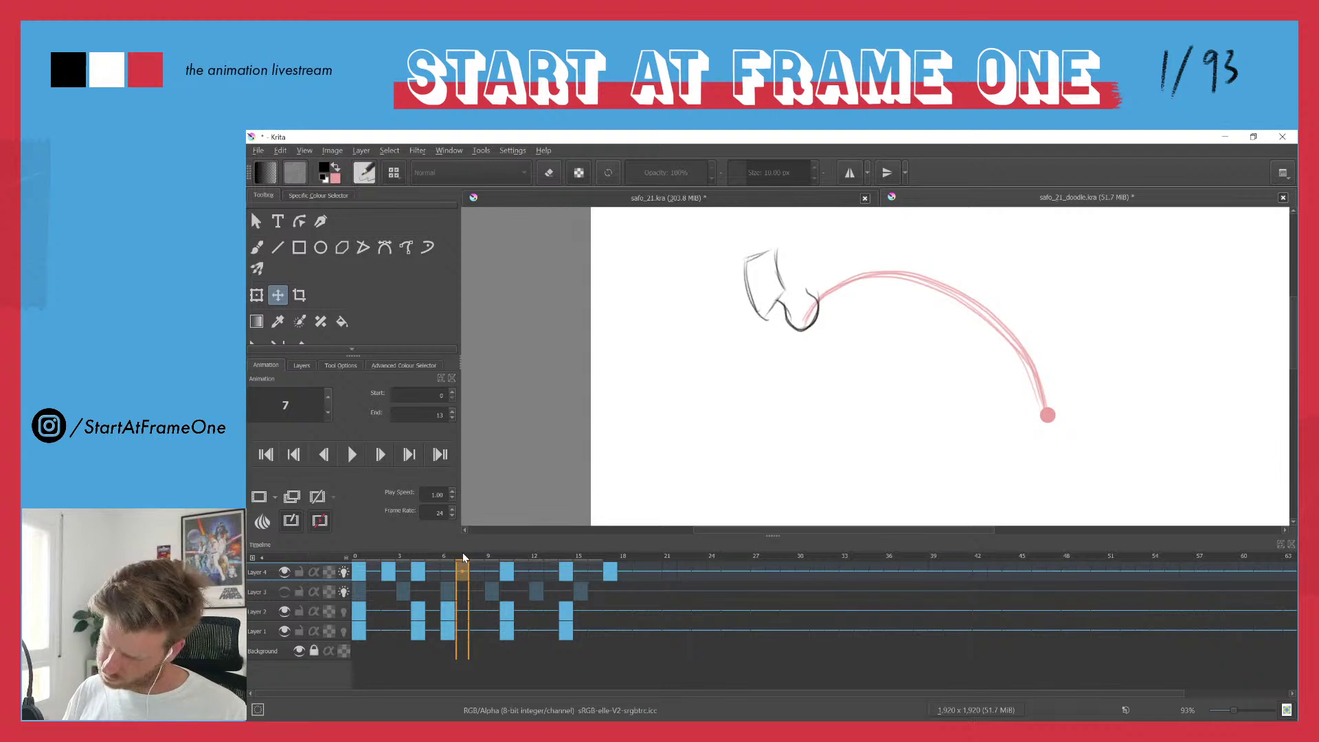
drag(367, 558, 390, 554)
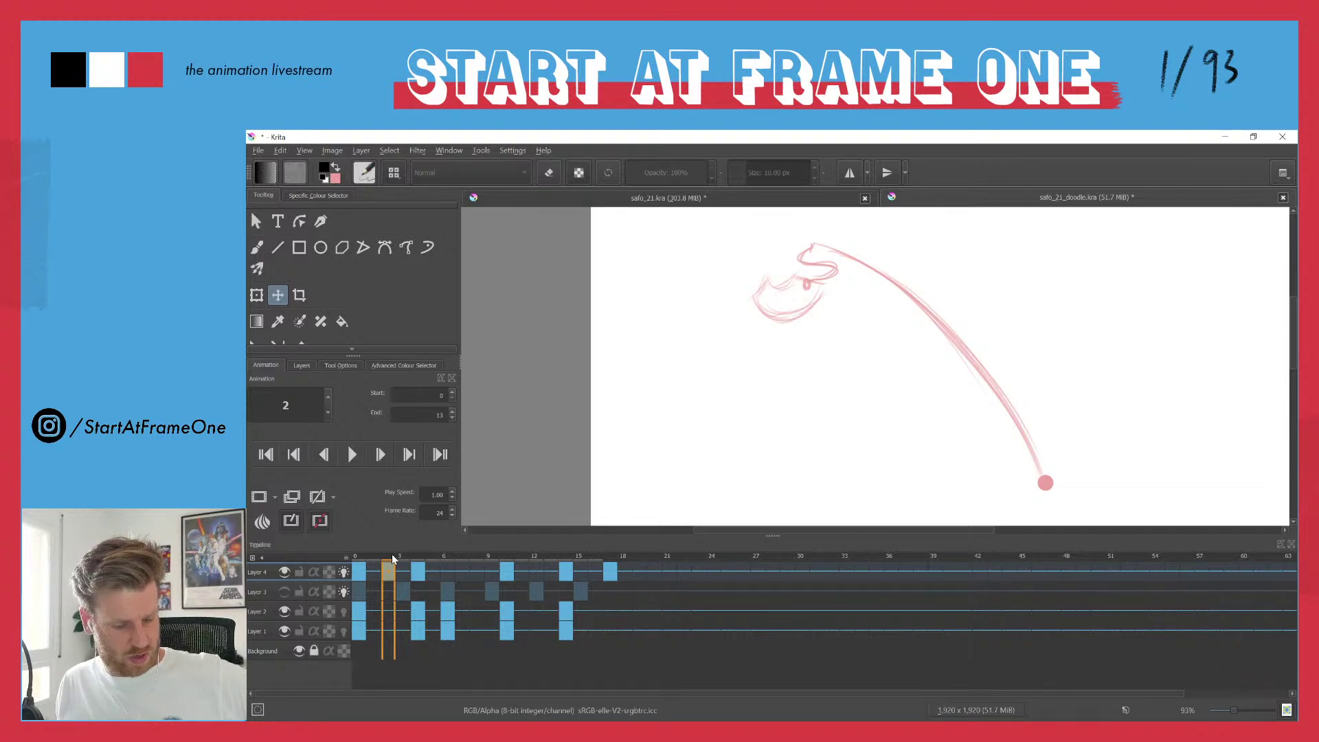
key(space)
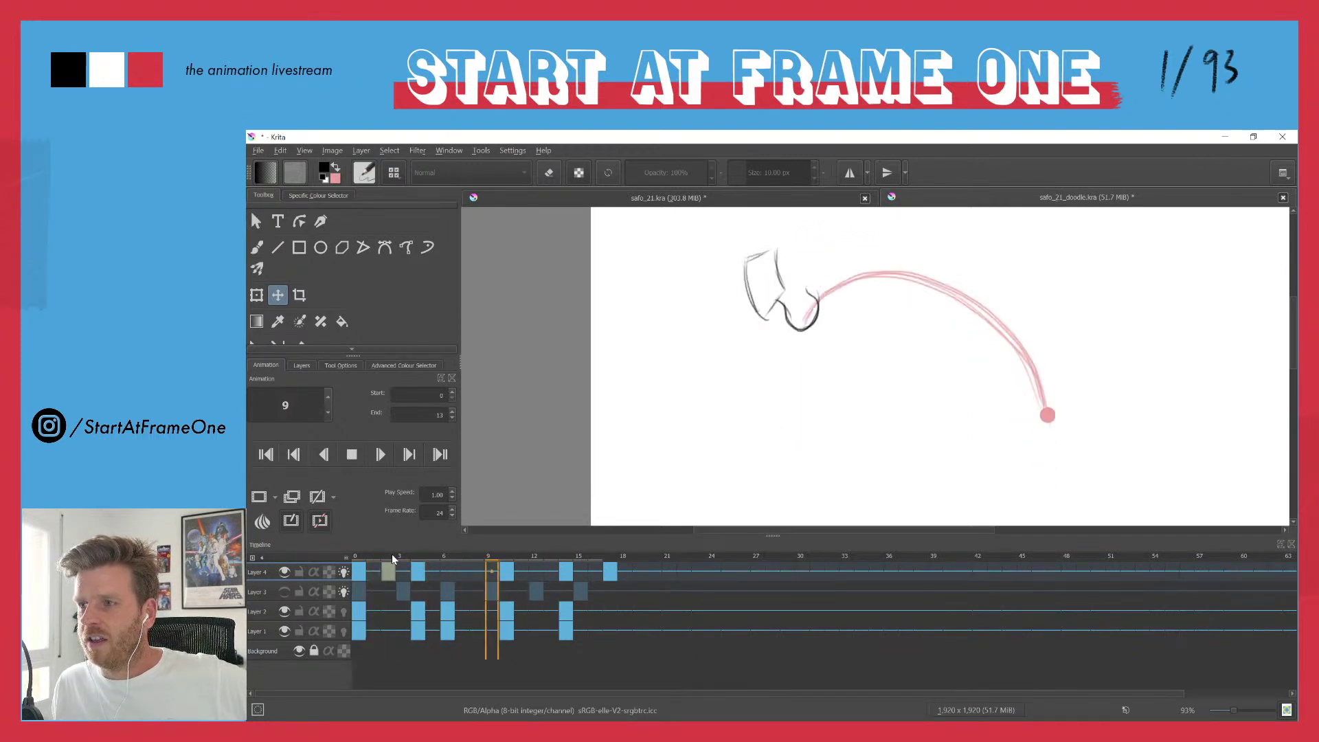
click(393, 559)
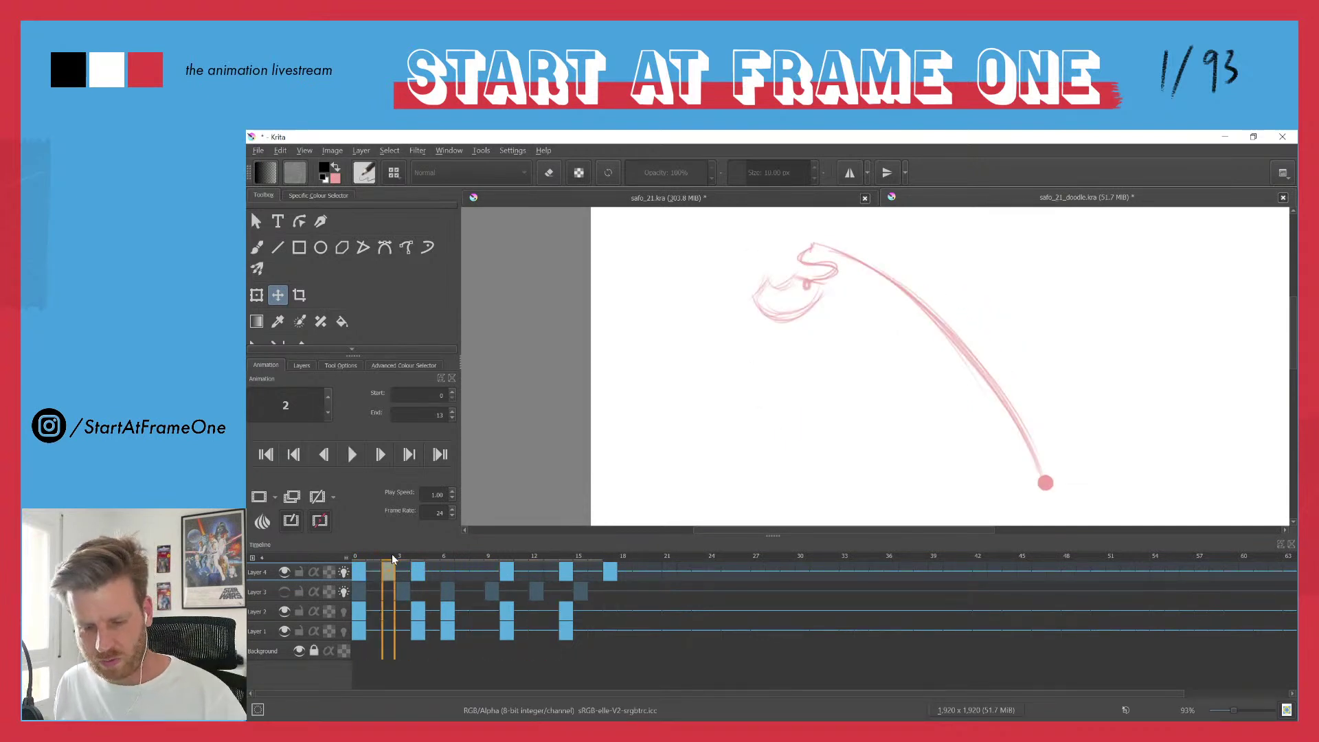
- Check the run cycle in safo_21.kra, return to safo_21_doodle.kra and play the doodle loop for comparison
click(622, 203)
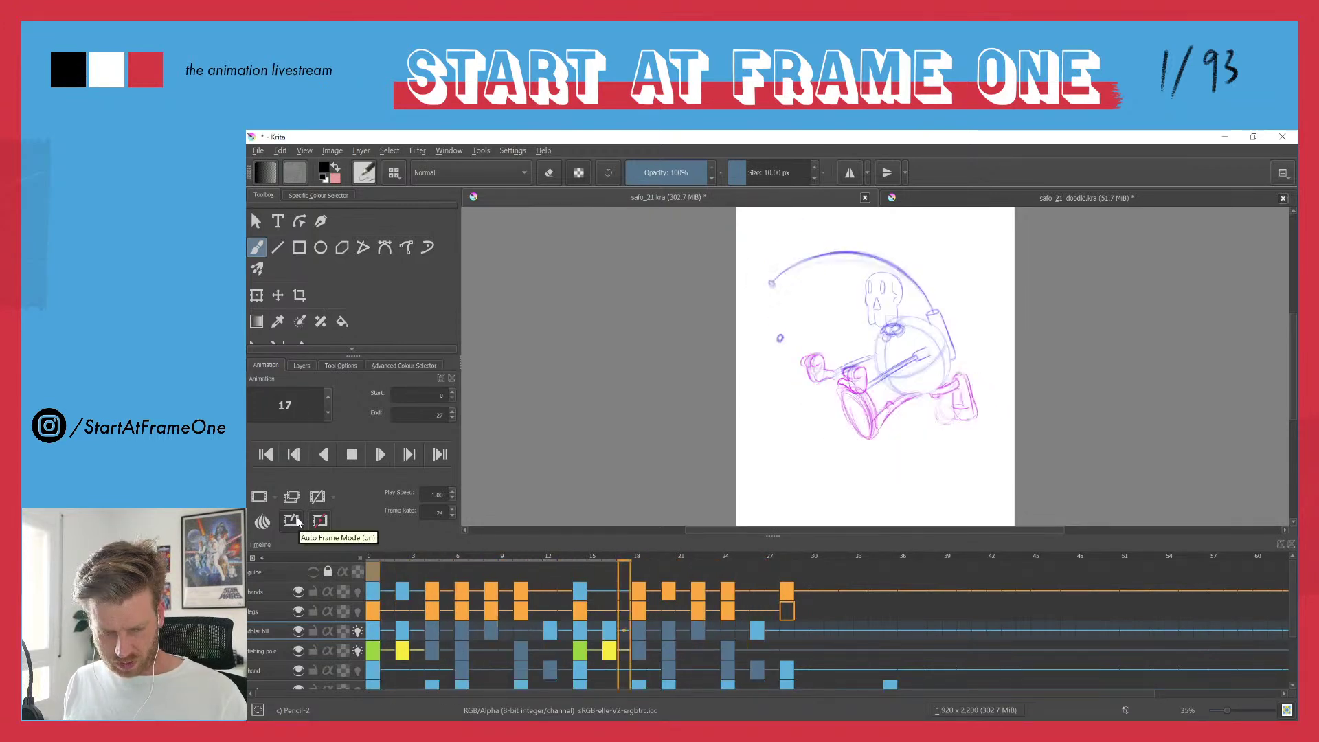
click(1014, 192)
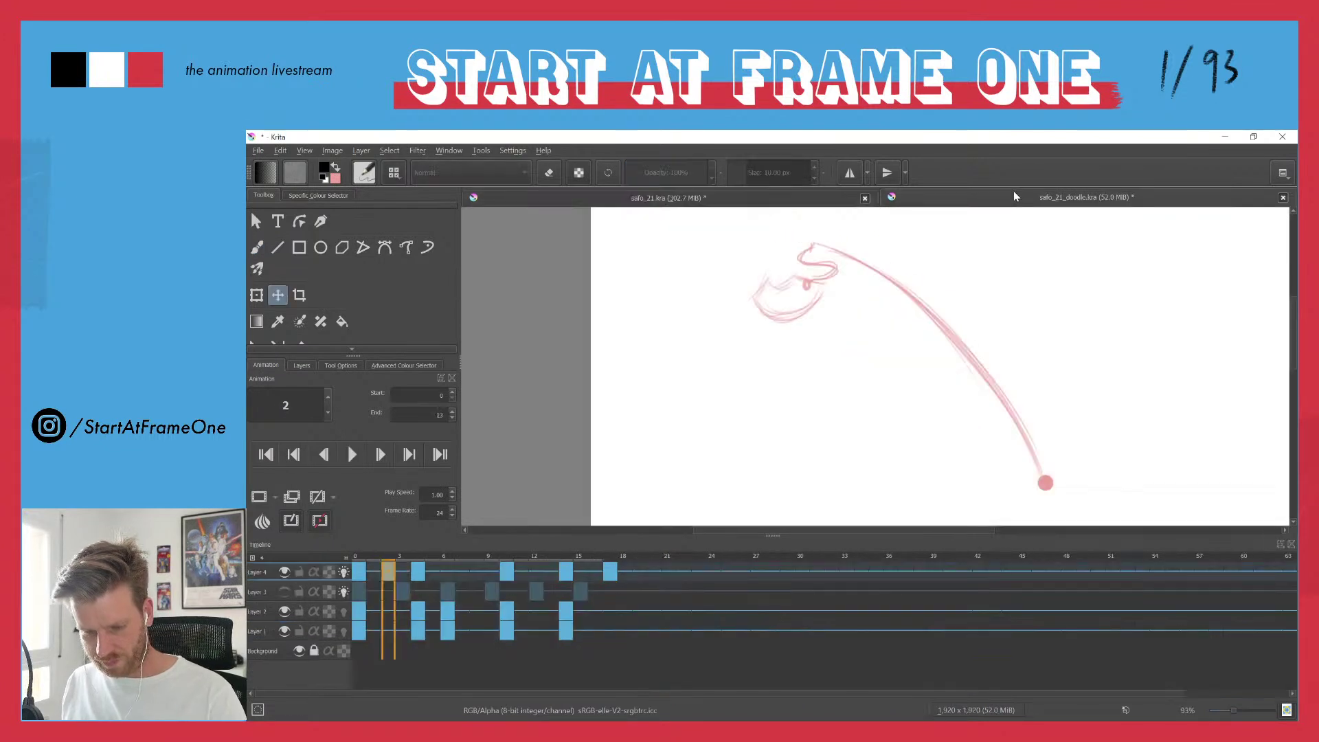
key(space)
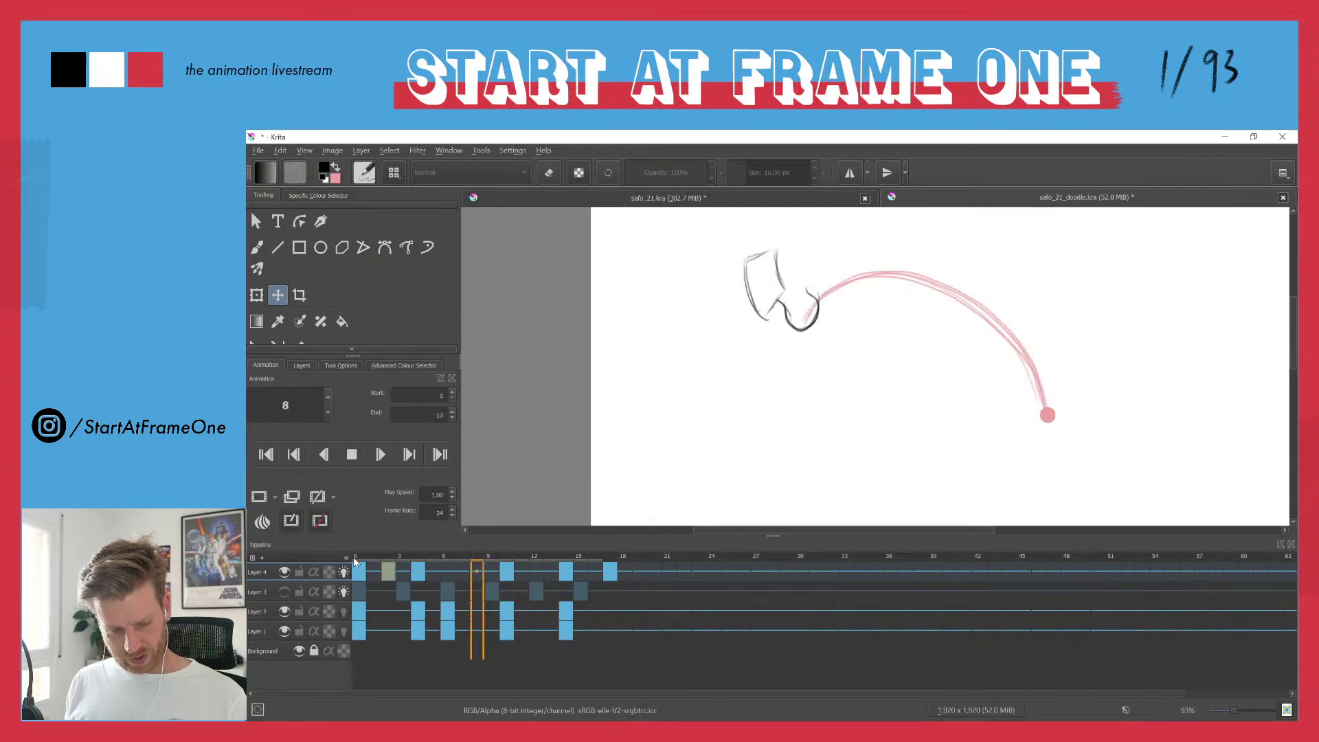
- At frame 6 on Layer 4, delete the string's loop near the rod tip, redraw it narrower and hanging lower, and play the loop
key(space)
drag(357, 557, 451, 560)
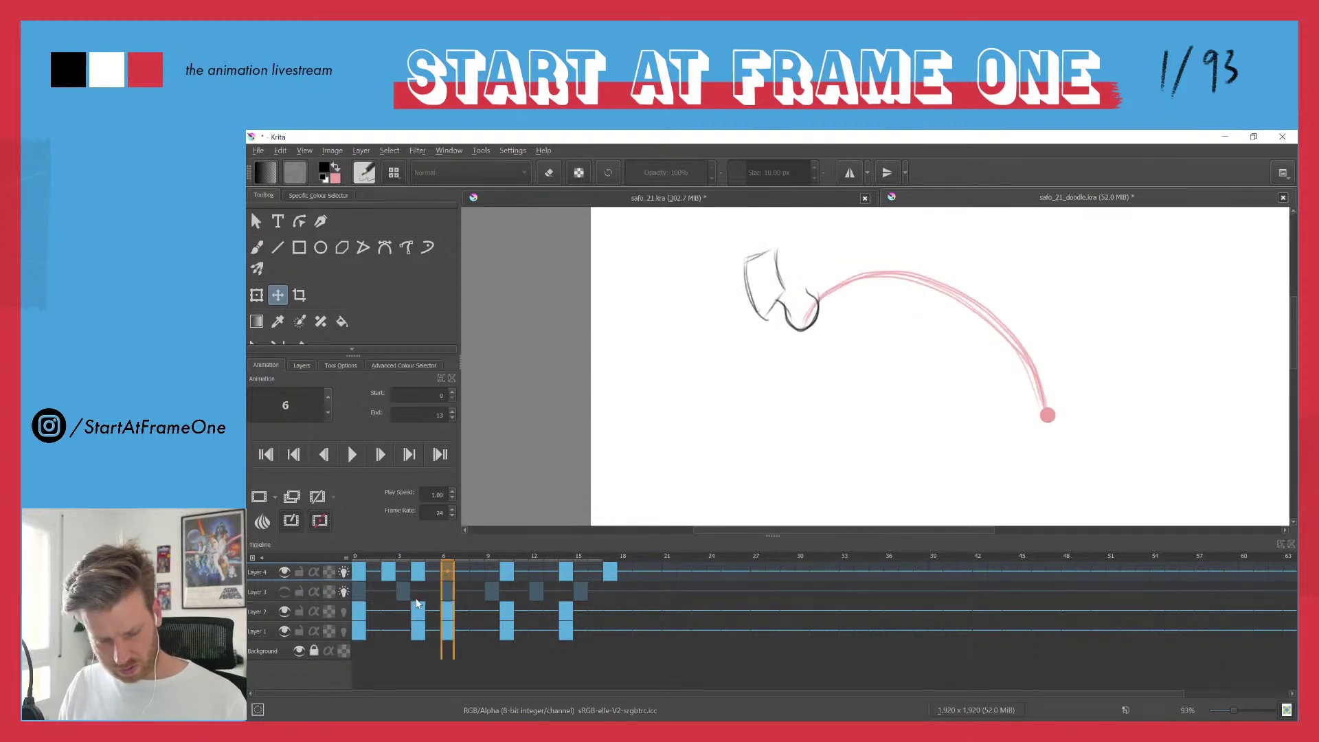
key(l)
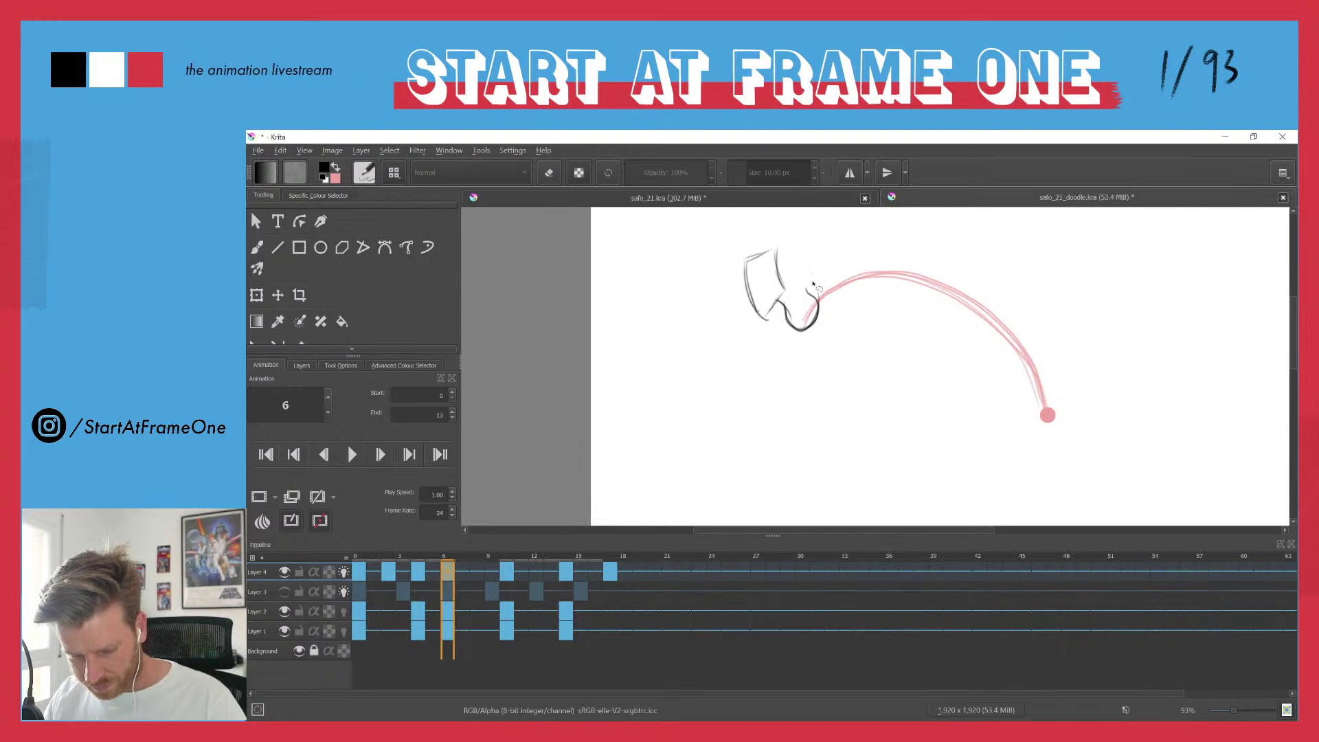
mouse_move(810, 279)
mouse_down()
mouse_move(823, 341)
mouse_move(803, 290)
mouse_up()
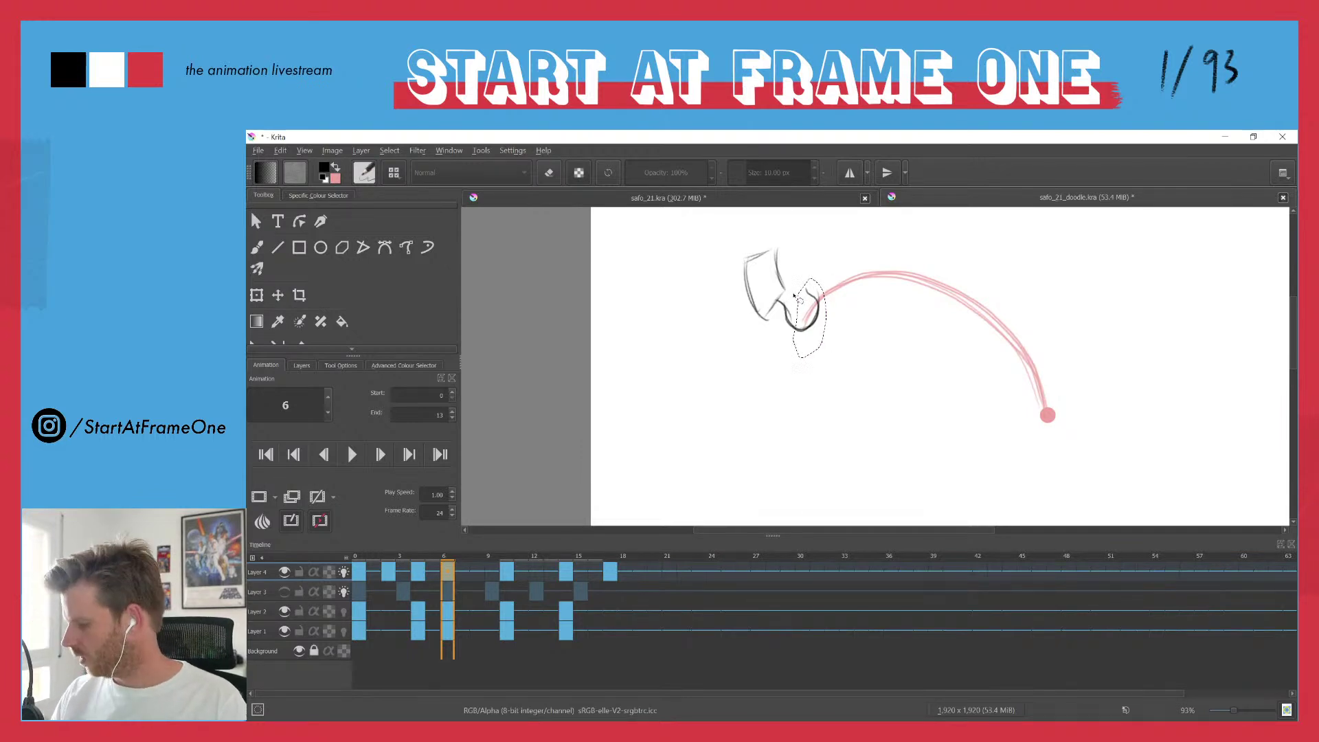
key(Delete)
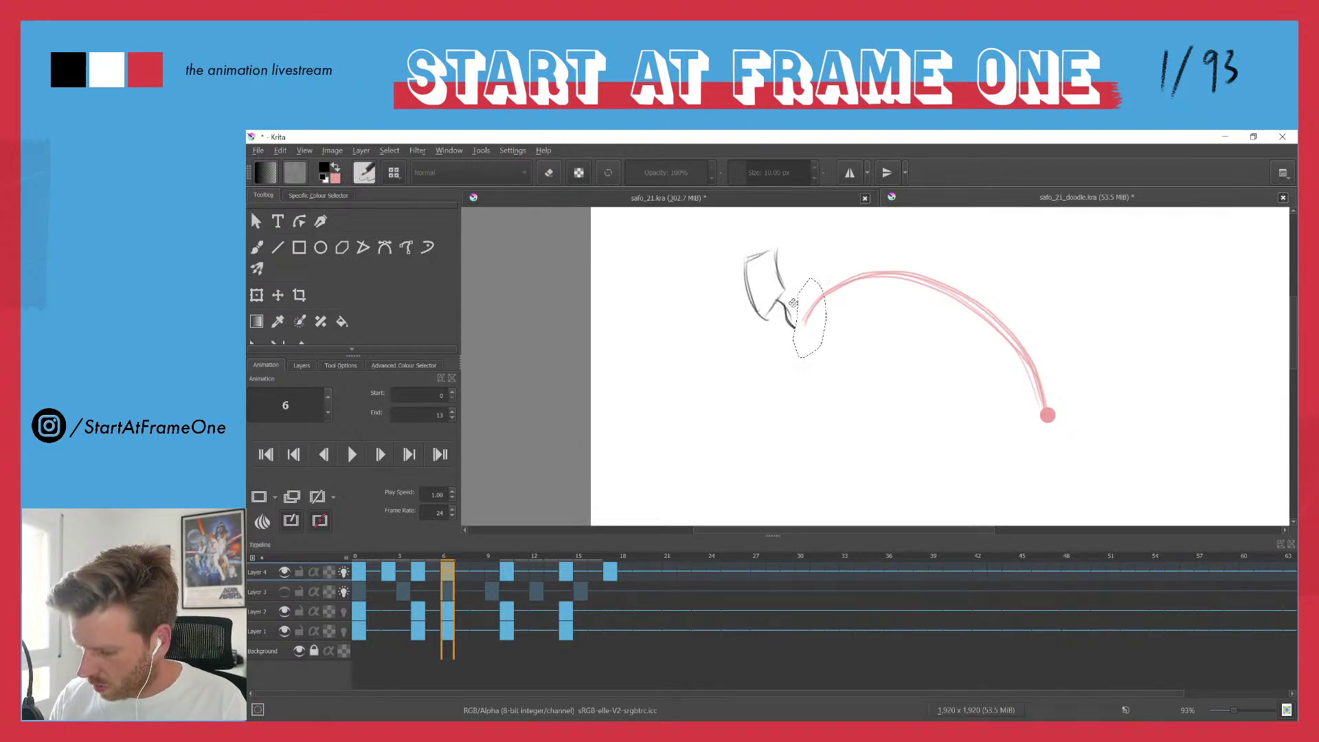
key(ctrl+shift+a)
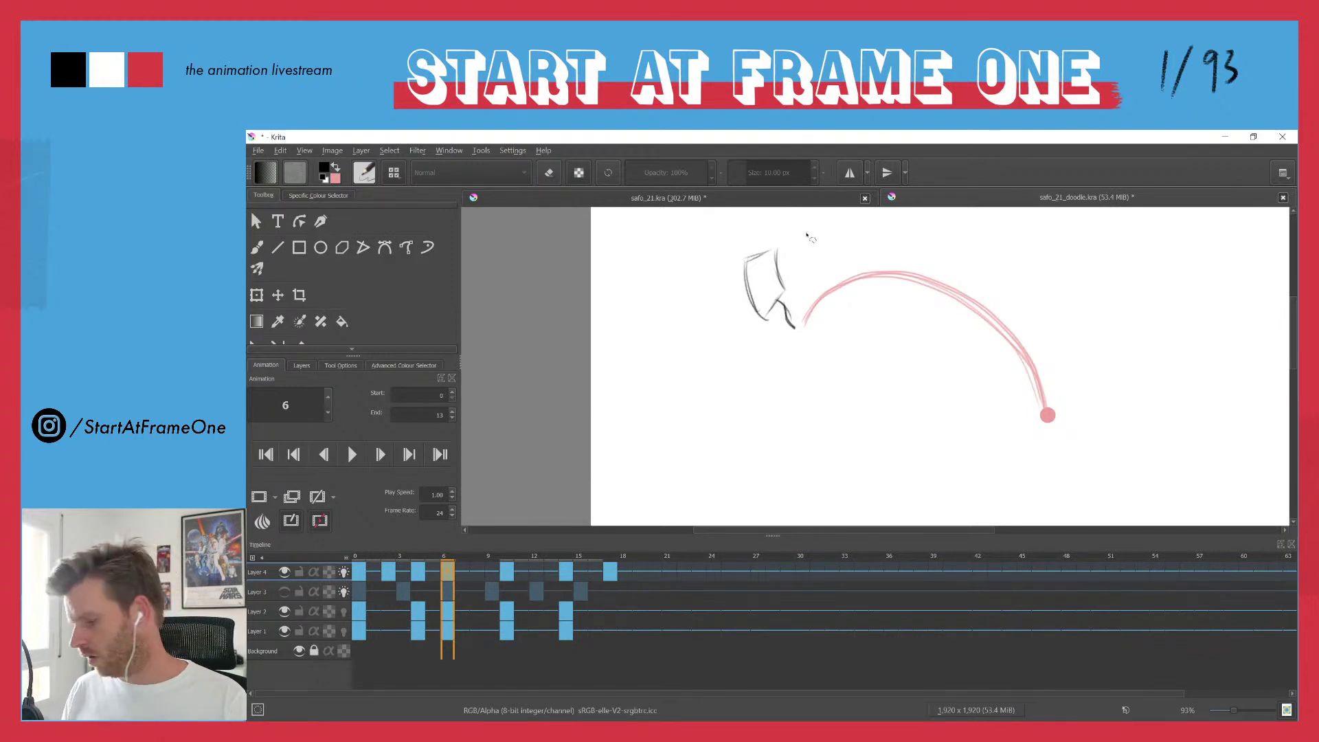
key(b)
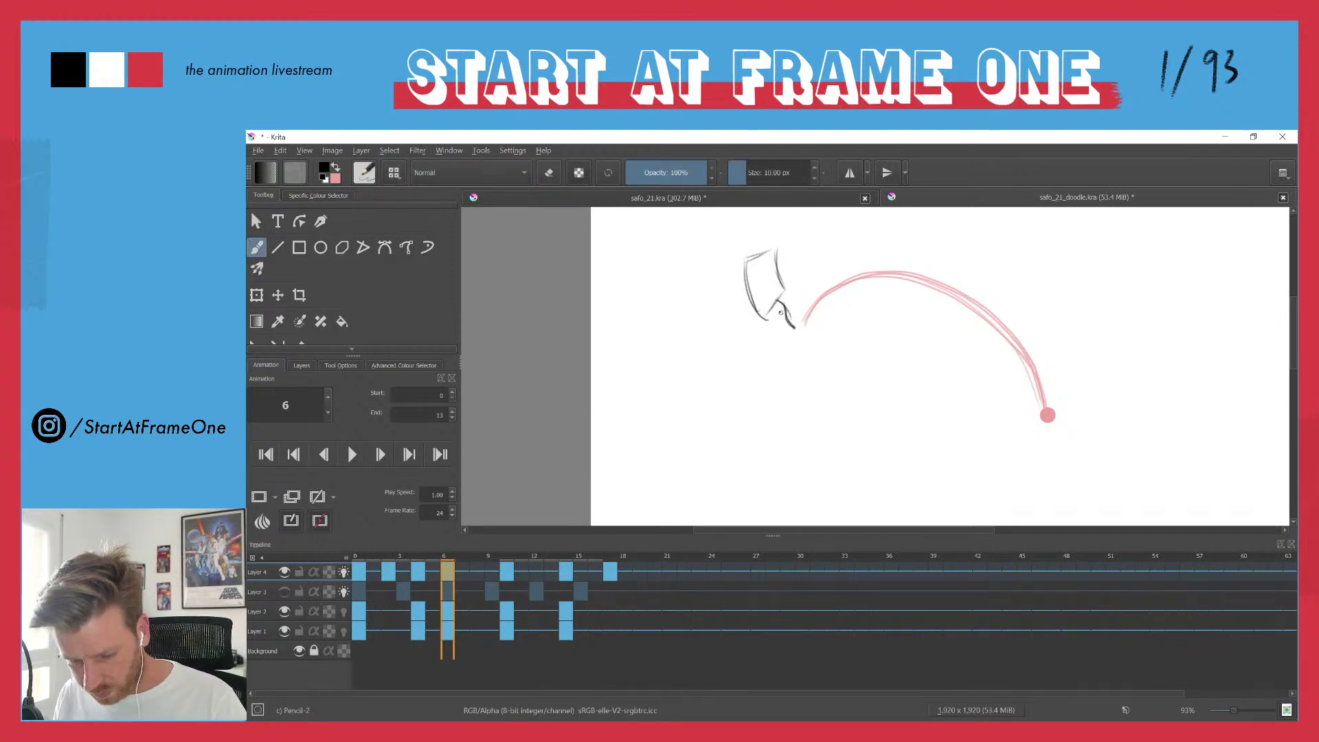
drag(793, 333, 796, 357)
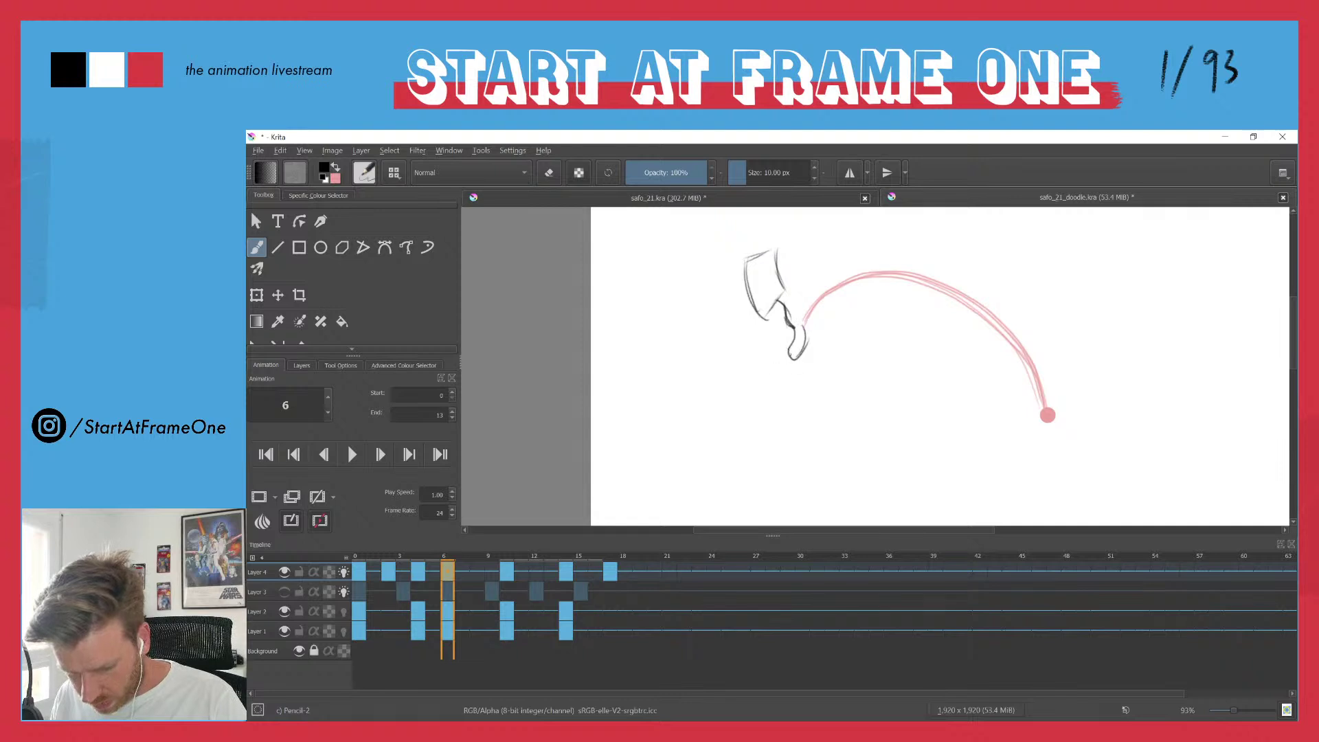
click(357, 555)
key(space)
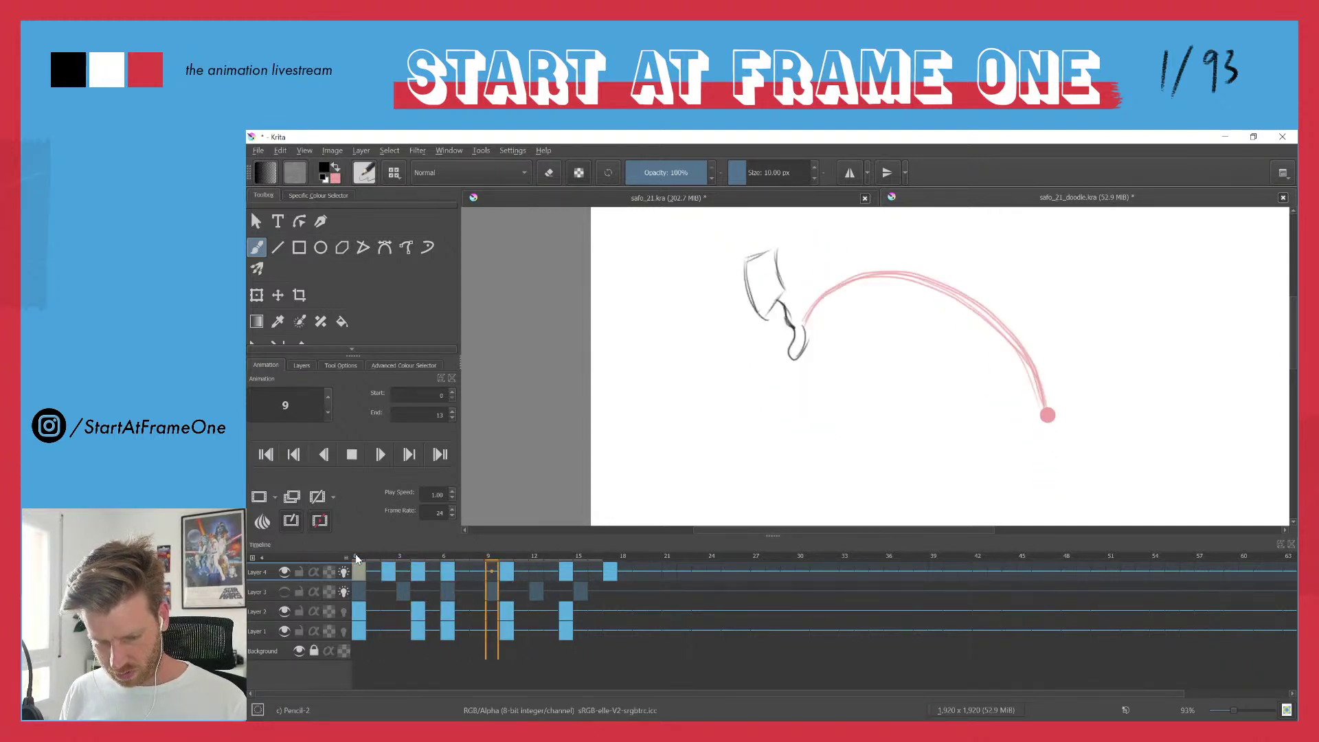
key(space)
mouse_move(371, 558)
mouse_down()
mouse_move(447, 554)
mouse_move(369, 545)
mouse_move(447, 550)
mouse_move(362, 555)
mouse_move(419, 556)
mouse_up()
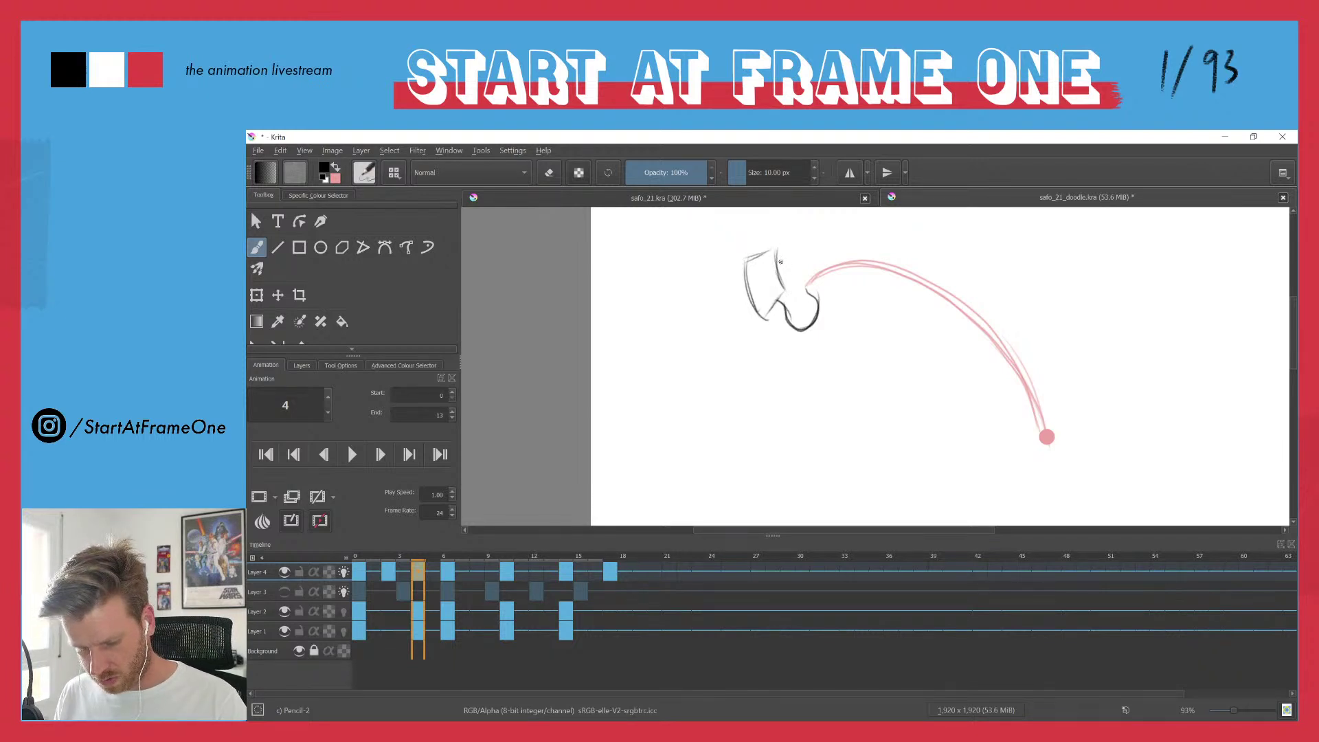
key(l)
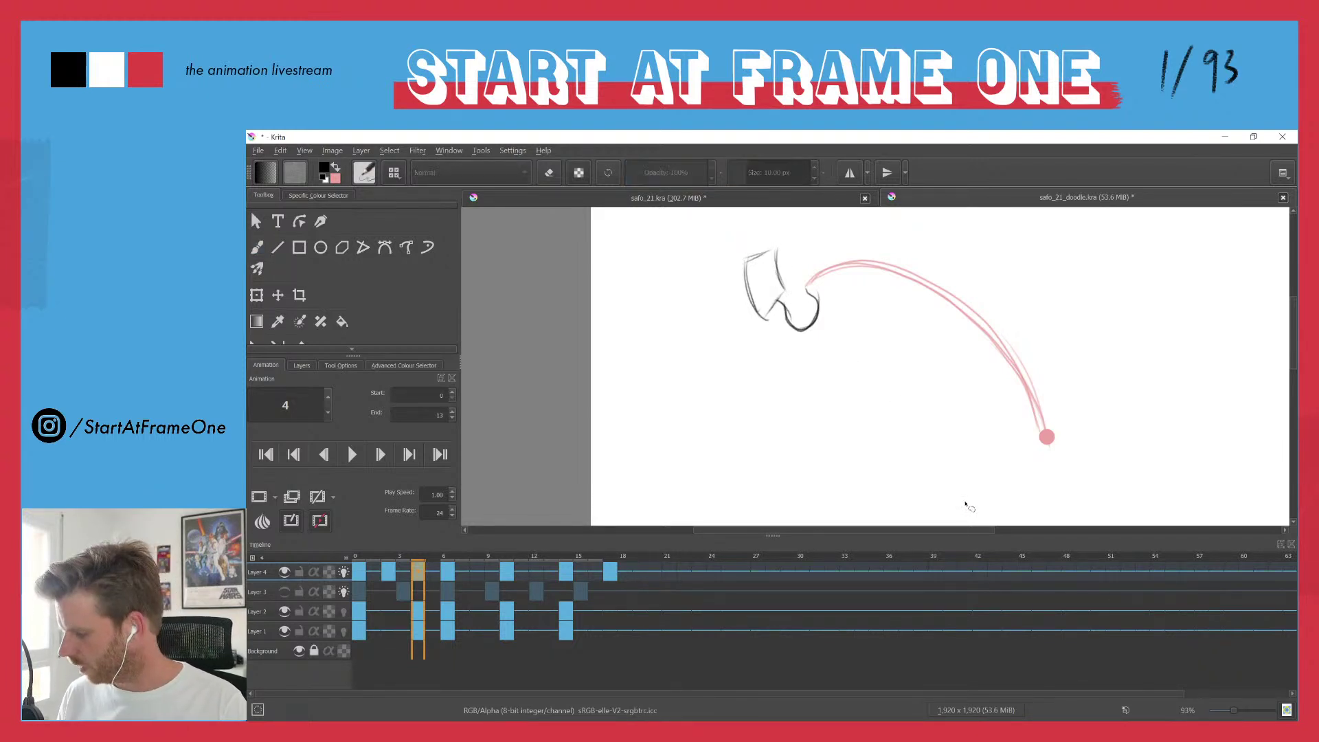
mouse_move(797, 265)
mouse_down()
mouse_move(742, 317)
mouse_move(766, 231)
mouse_up()
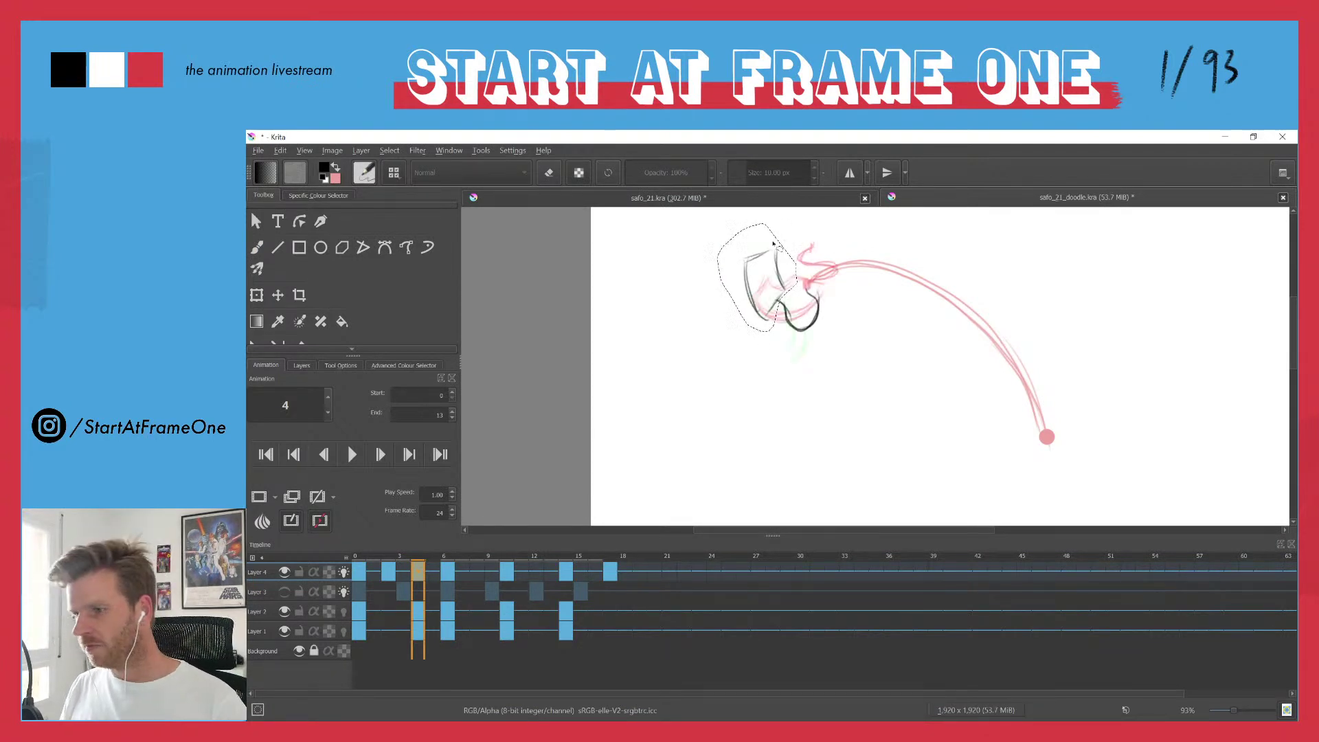
- Step and scrub back and forth through frames 0 to 4 to check the drawings and frame stepping, and clear the selection
key(Left)
key(Left)
key(Left)
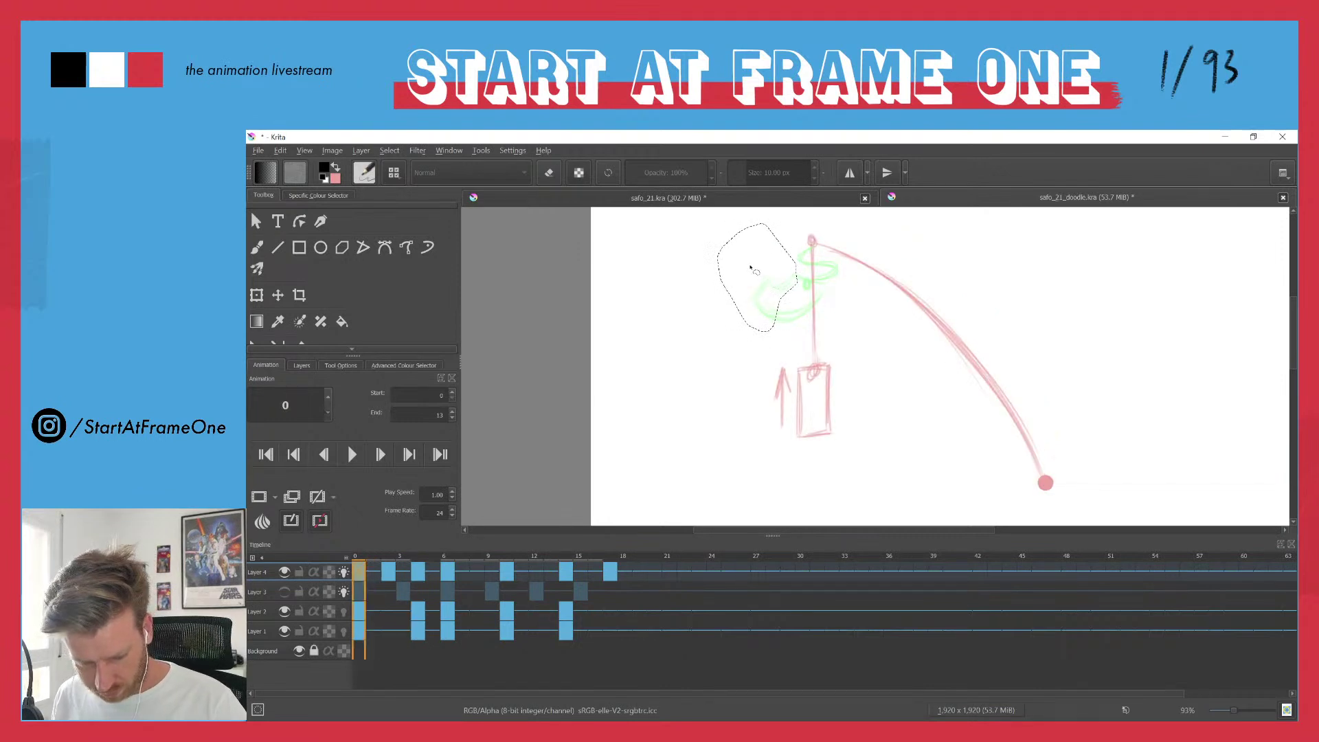
mouse_move(364, 558)
mouse_down()
mouse_move(485, 547)
mouse_move(423, 551)
mouse_up()
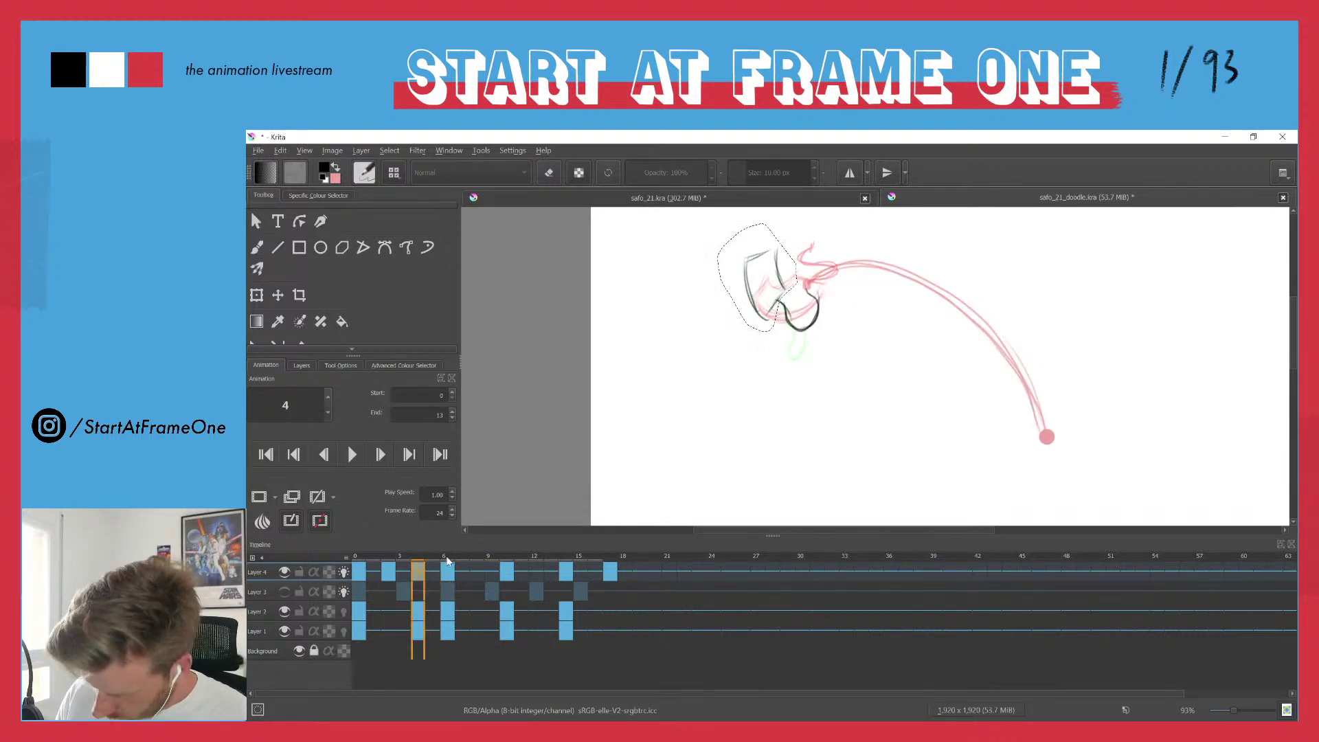
key(Home)
key(period)
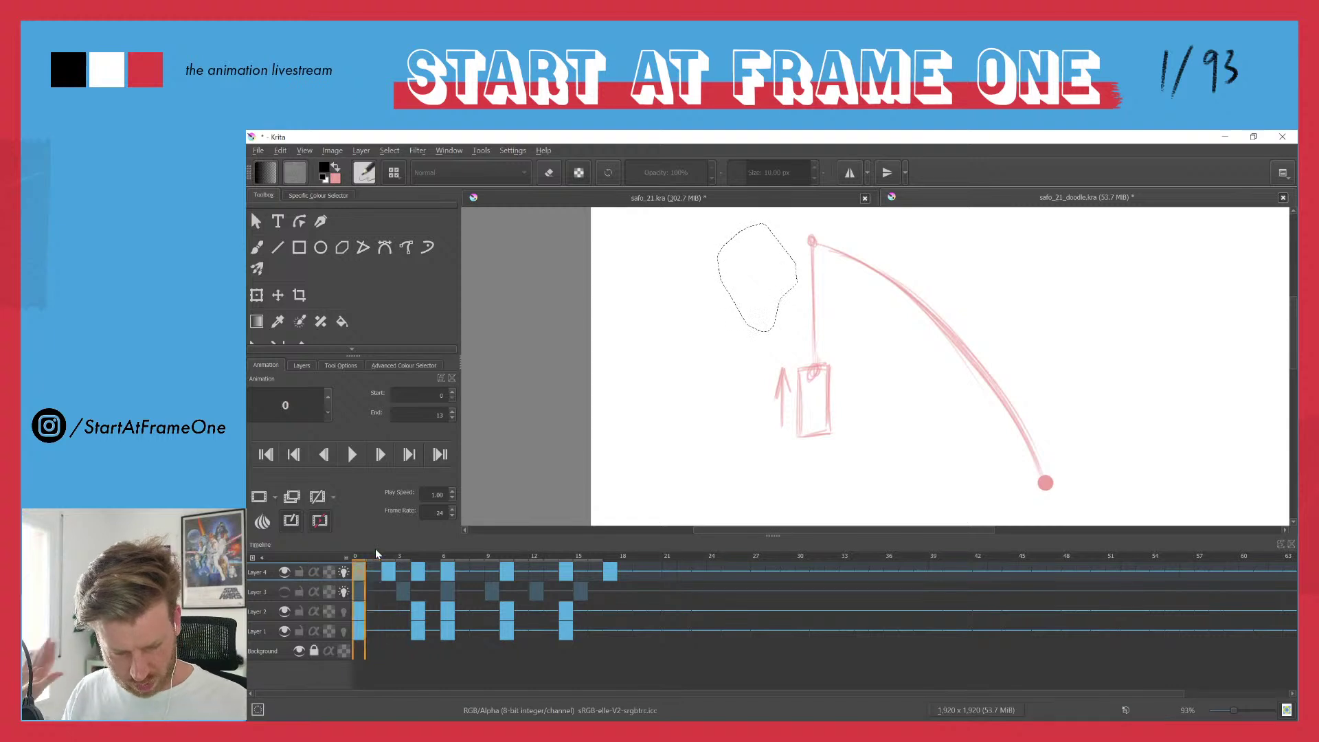
key(comma)
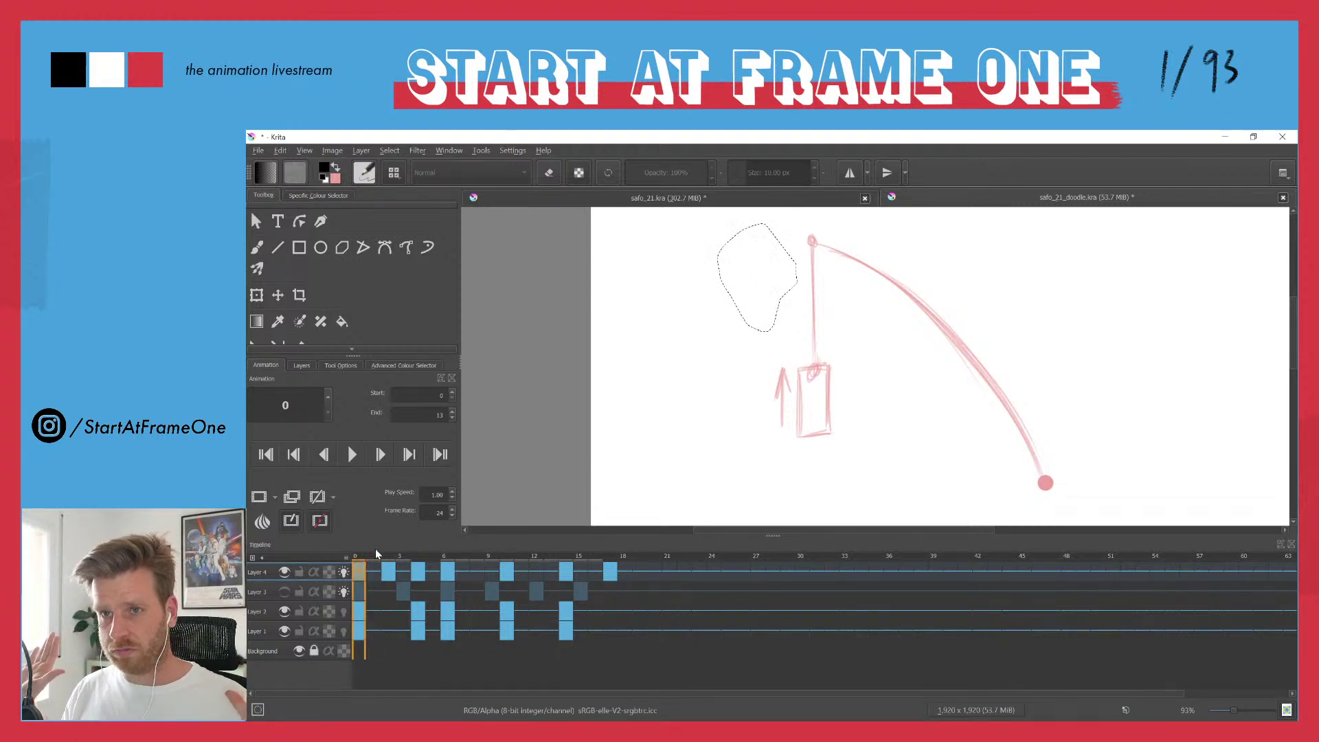
key(period)
key(Left)
key(Right)
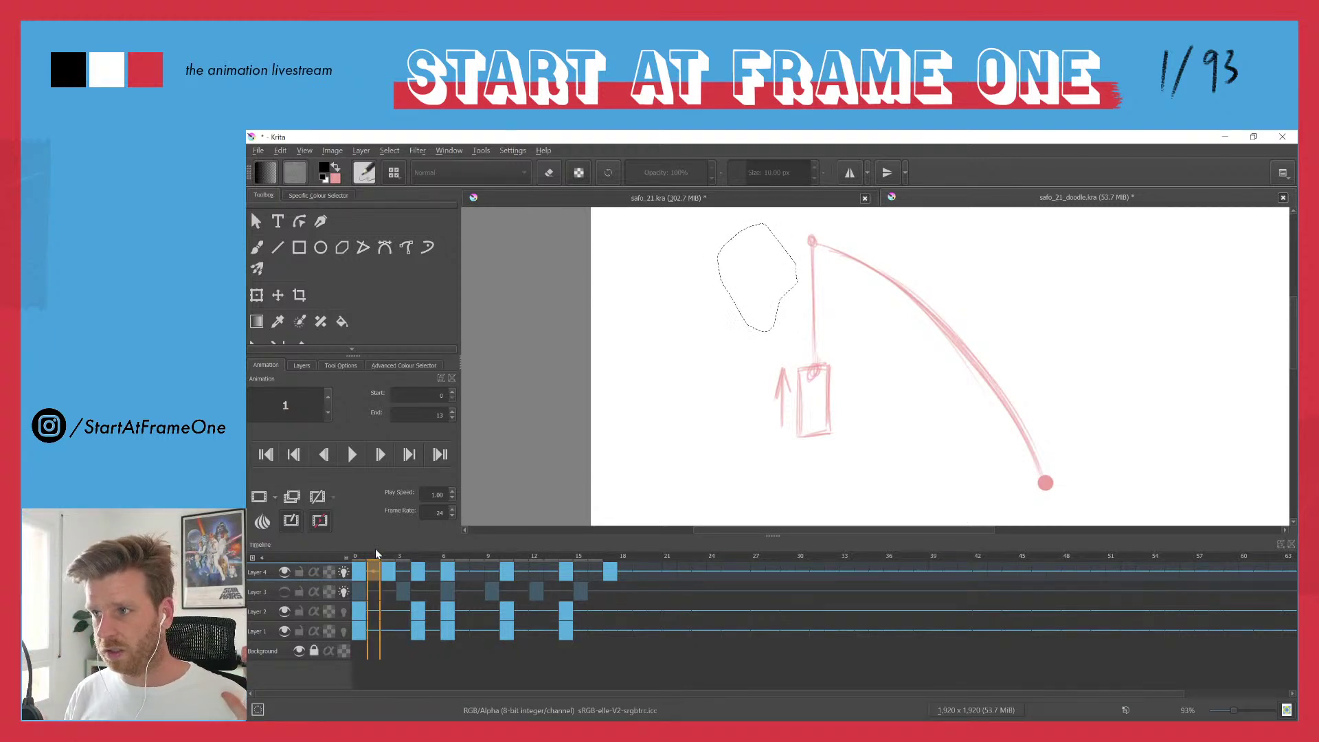
key(Left)
key(period)
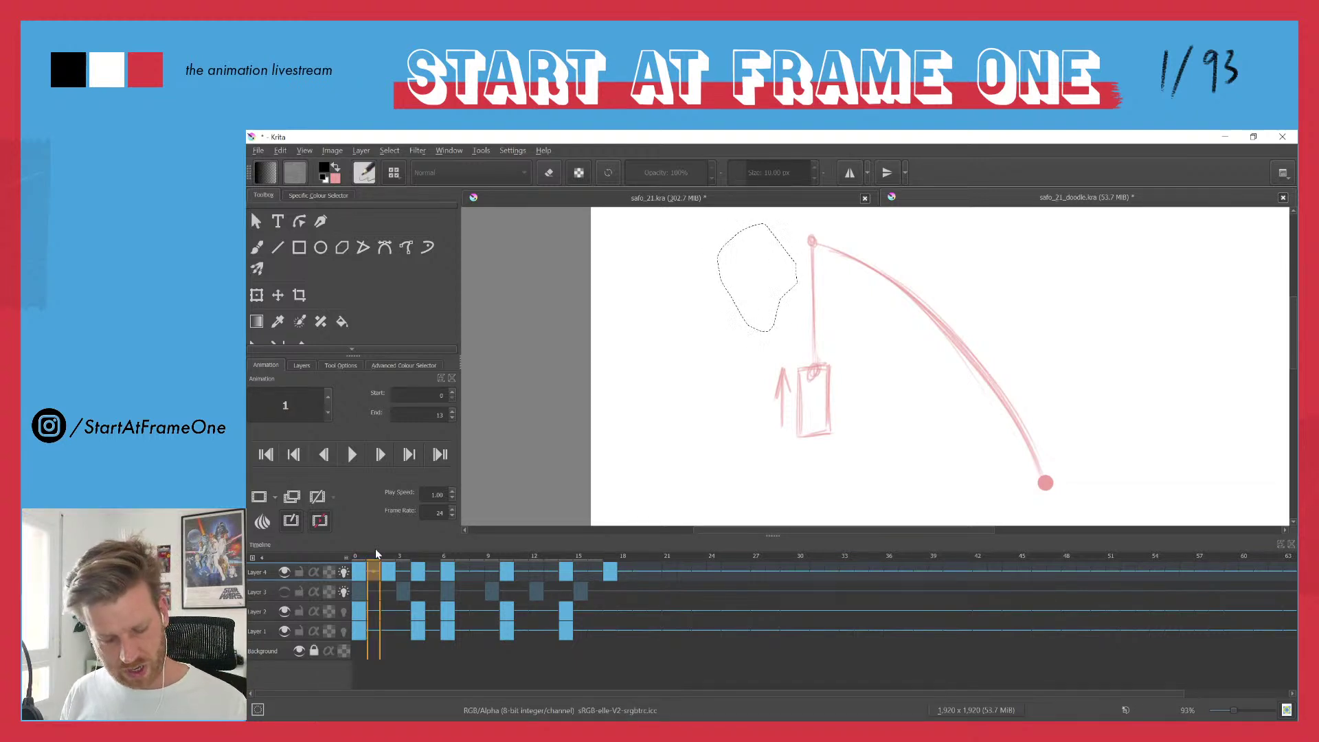
key(space)
key(space)
mouse_move(358, 556)
mouse_down()
mouse_move(389, 545)
mouse_move(361, 542)
mouse_up()
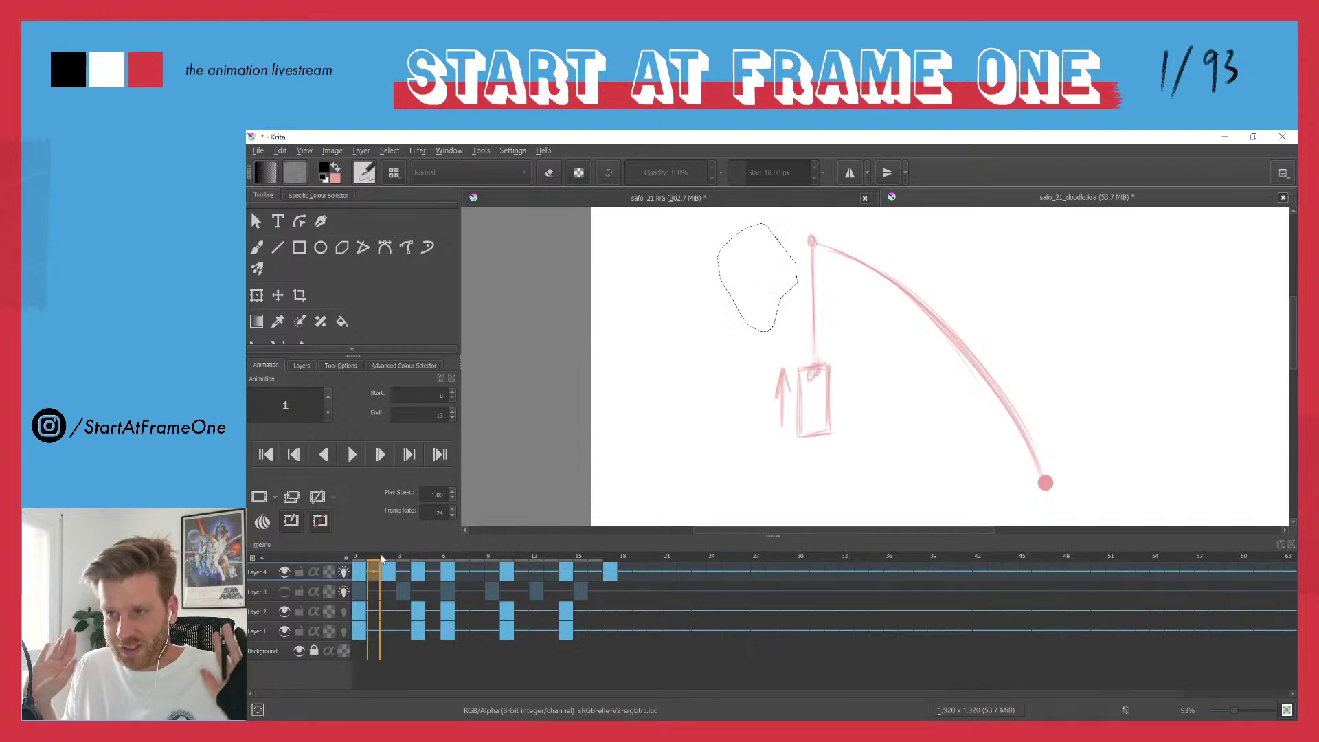
key(Left)
key(Right)
key(ctrl+shift+a)
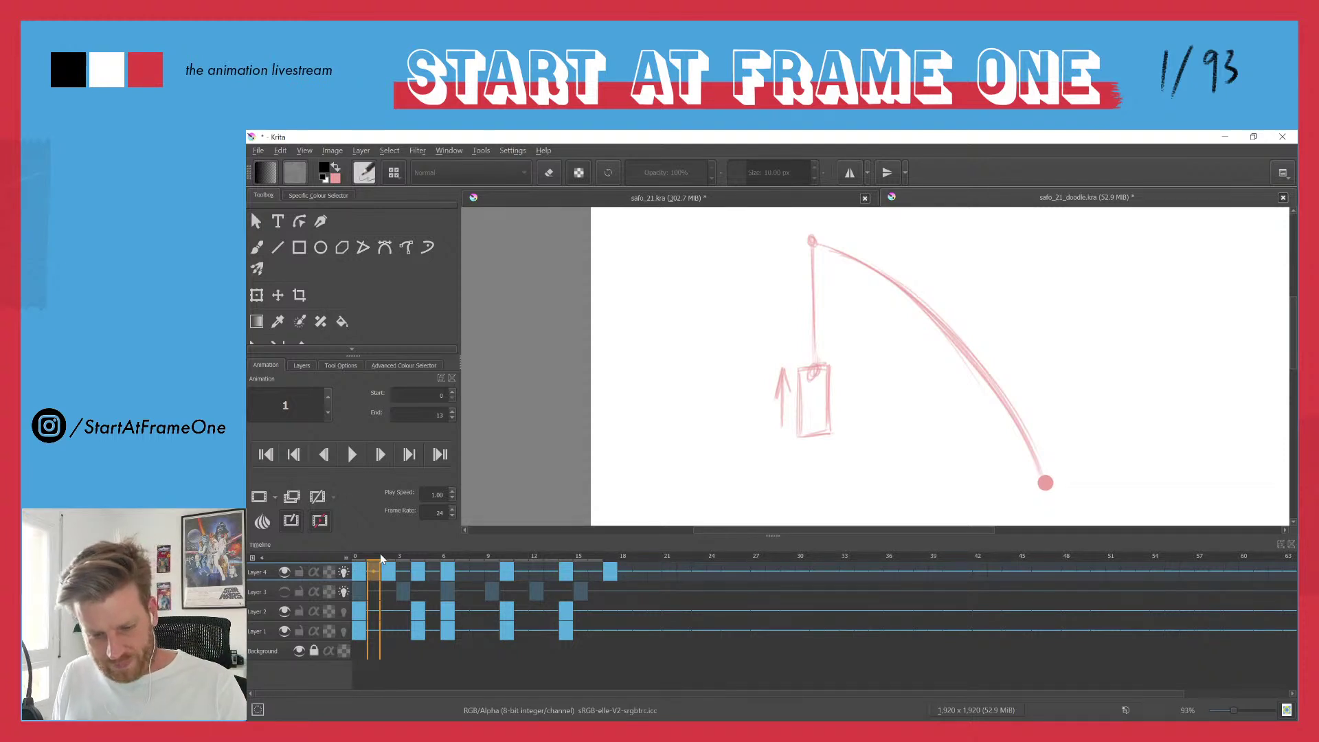
- Save and close safo_21_doodle.kra, and close safo_21.kra with its changes saved
click(255, 151)
click(275, 219)
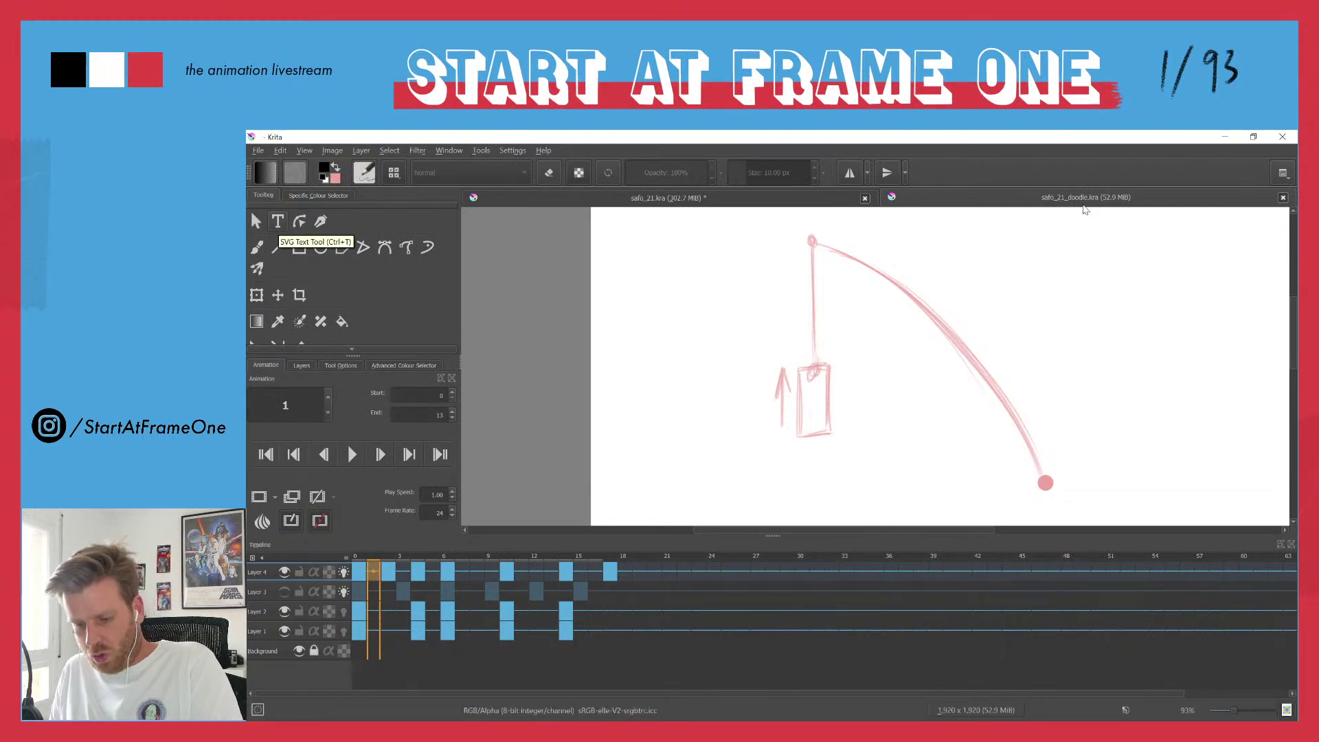
click(1284, 198)
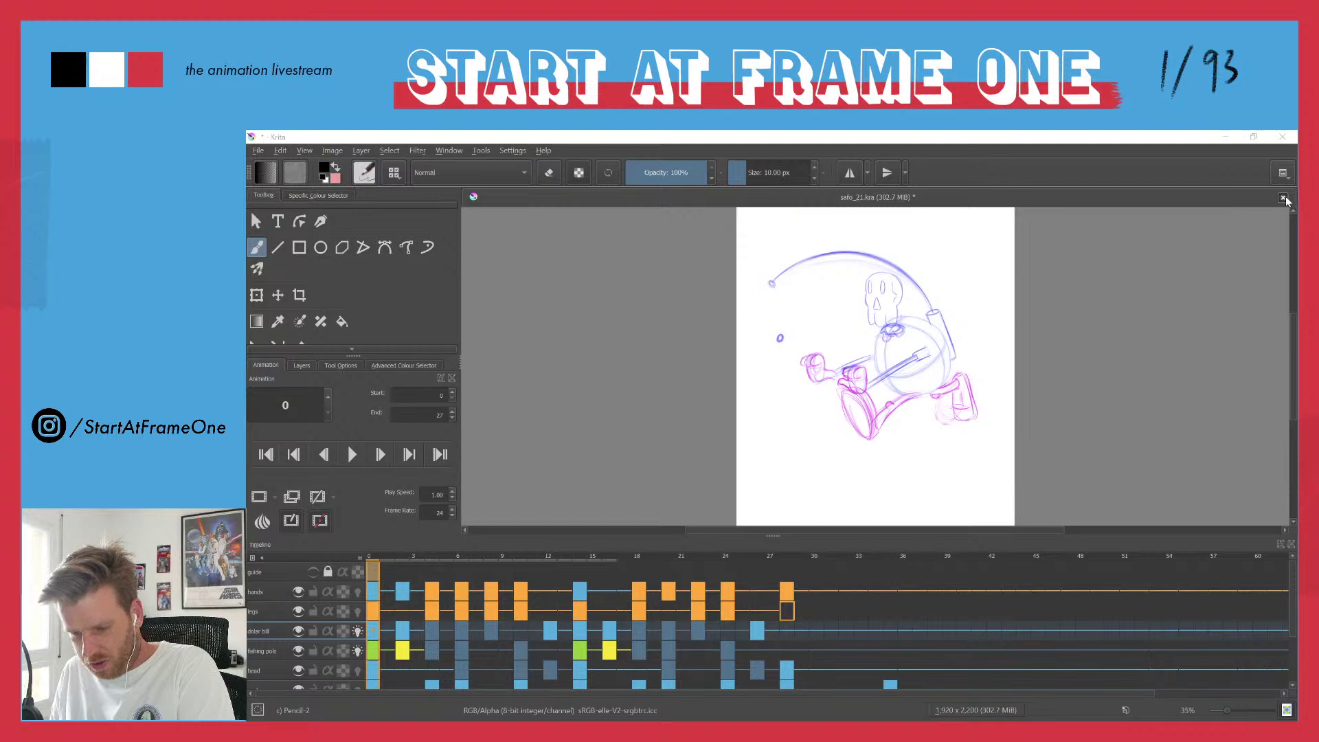
click(1284, 199)
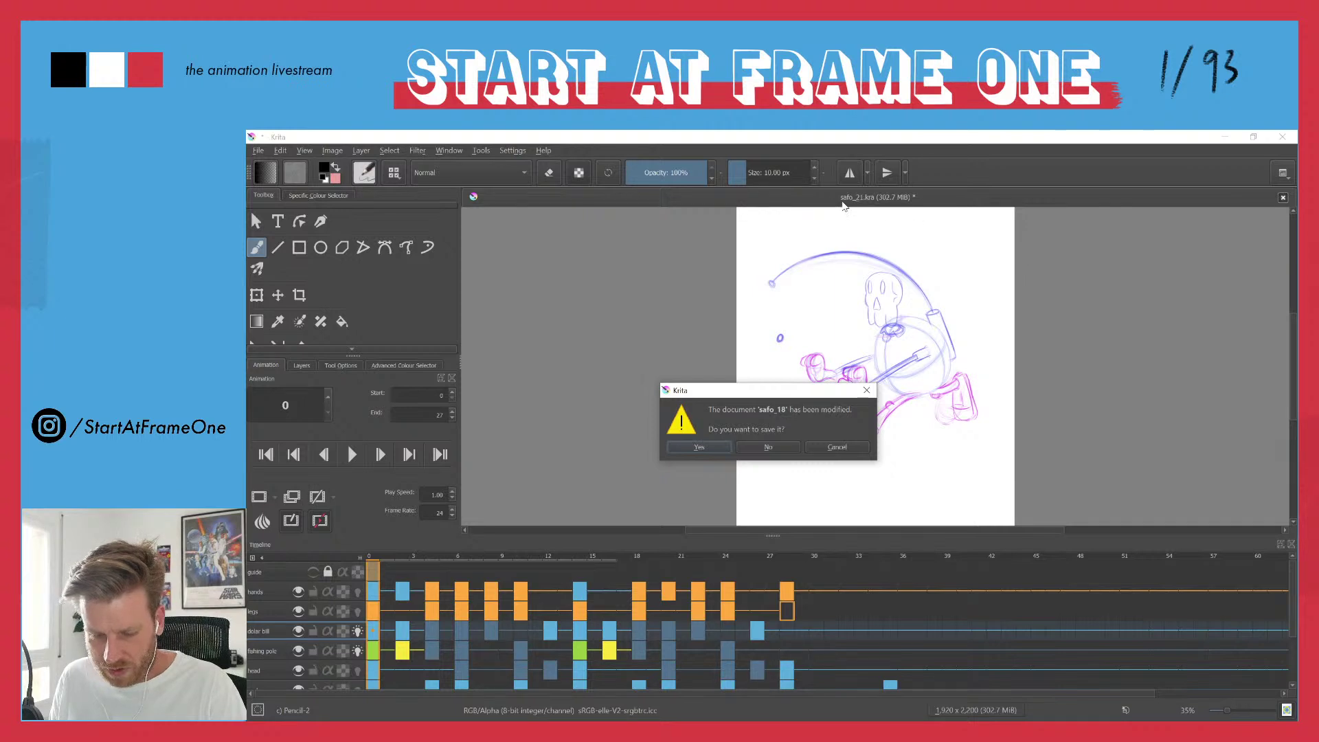
click(710, 448)
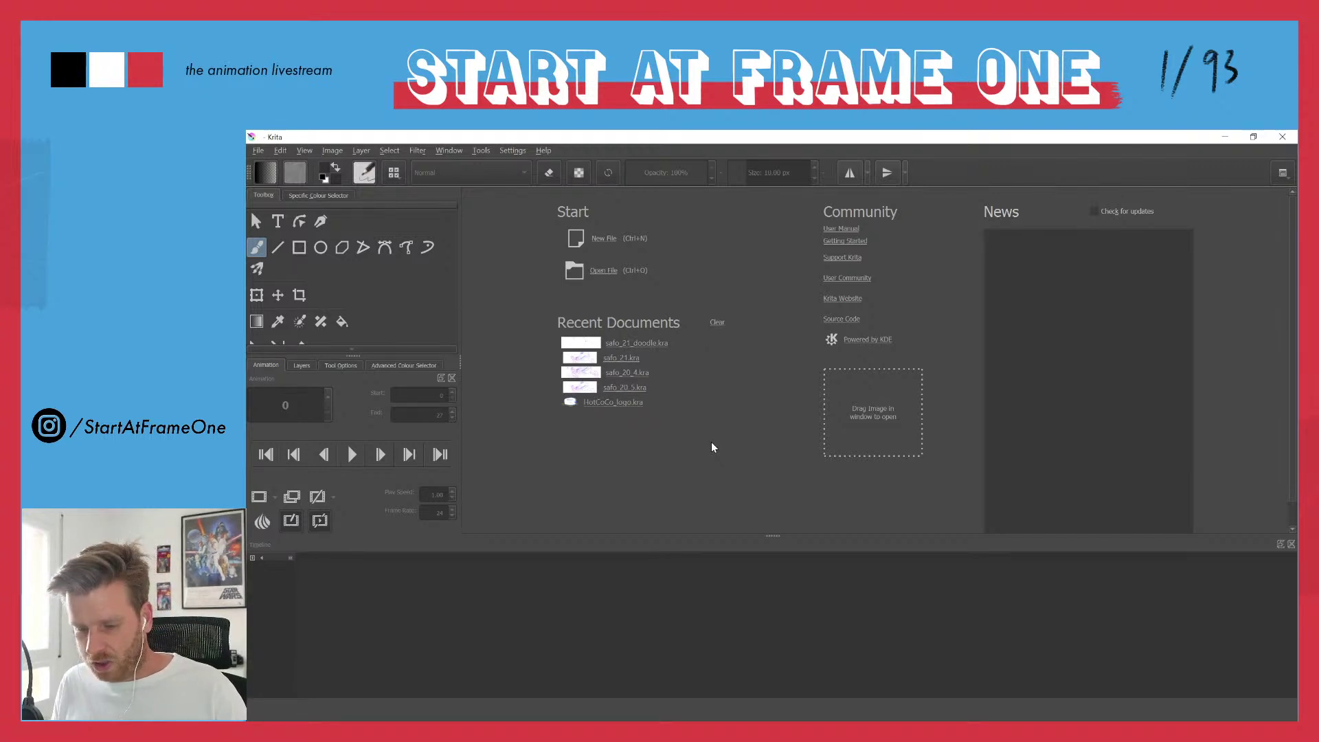
- Restart the program, reopen safo_21_doodle.kra from the recent documents, and play its loop from frame 0
click(1283, 137)
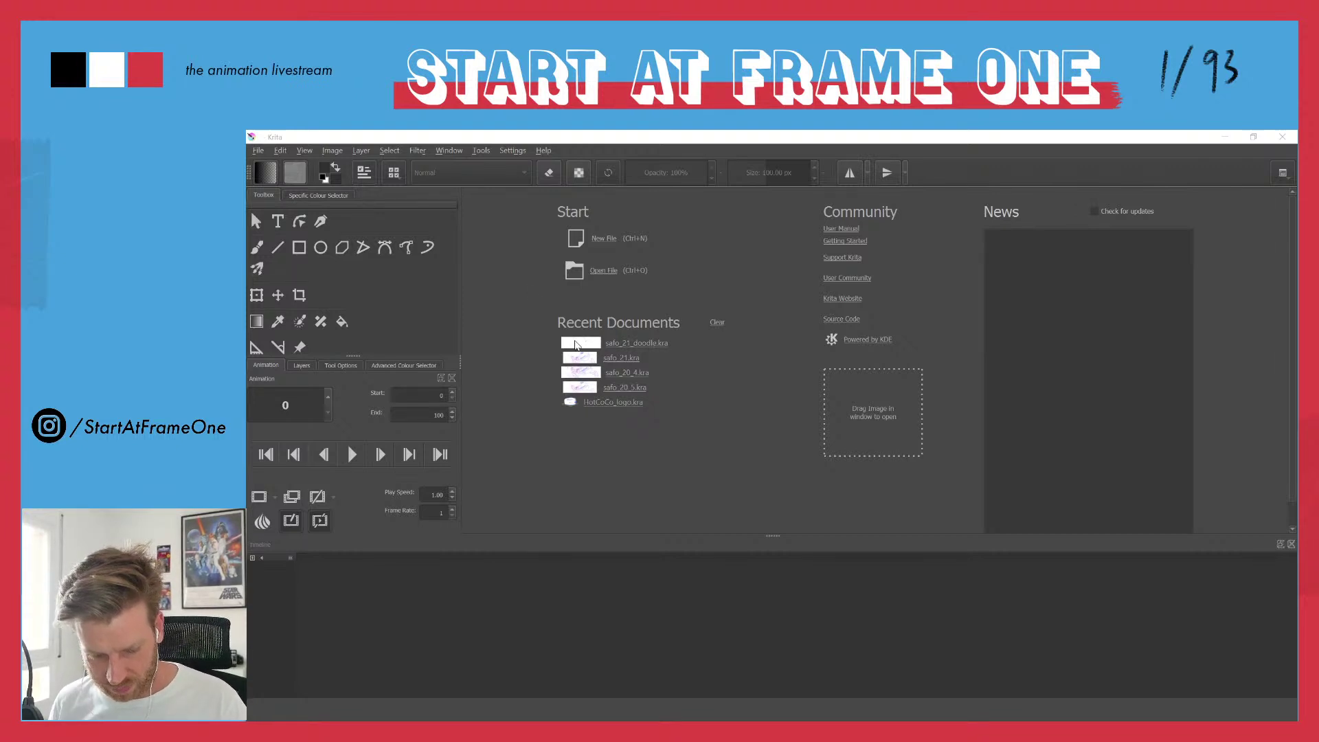
click(622, 344)
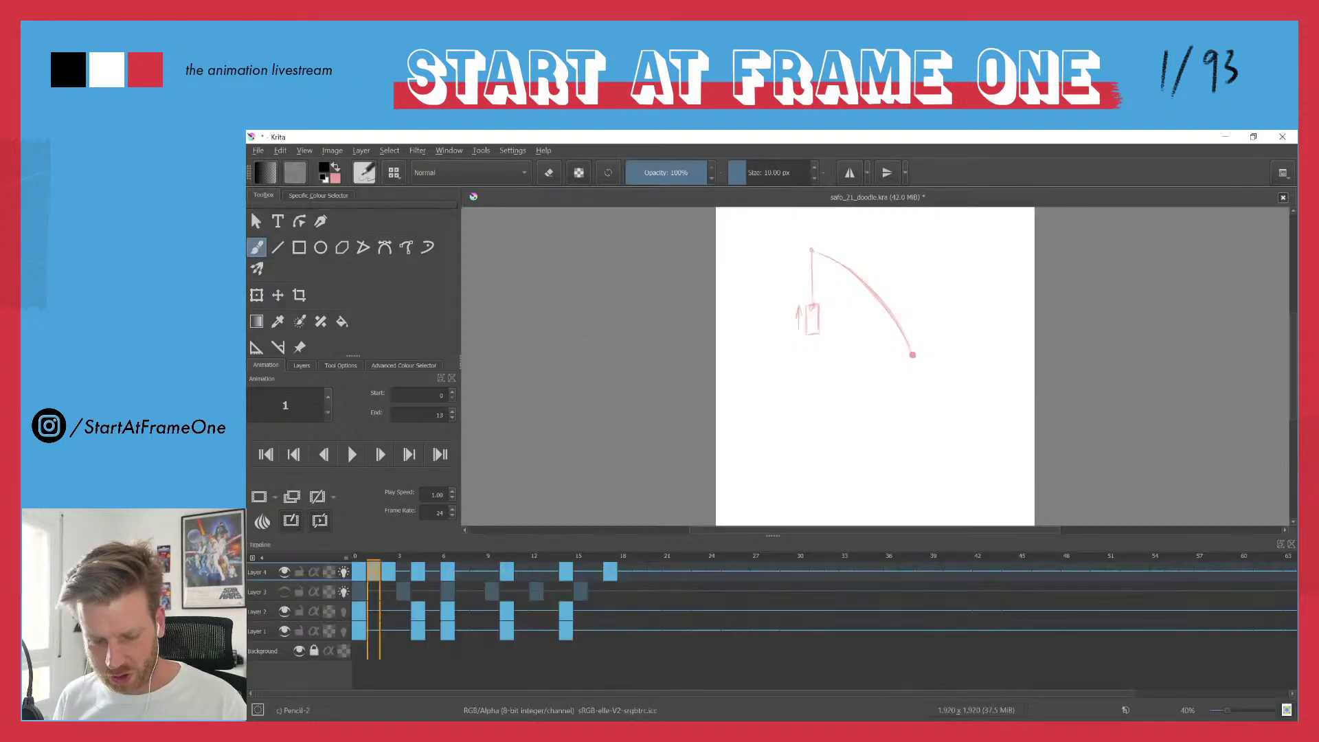
click(356, 560)
key(space)
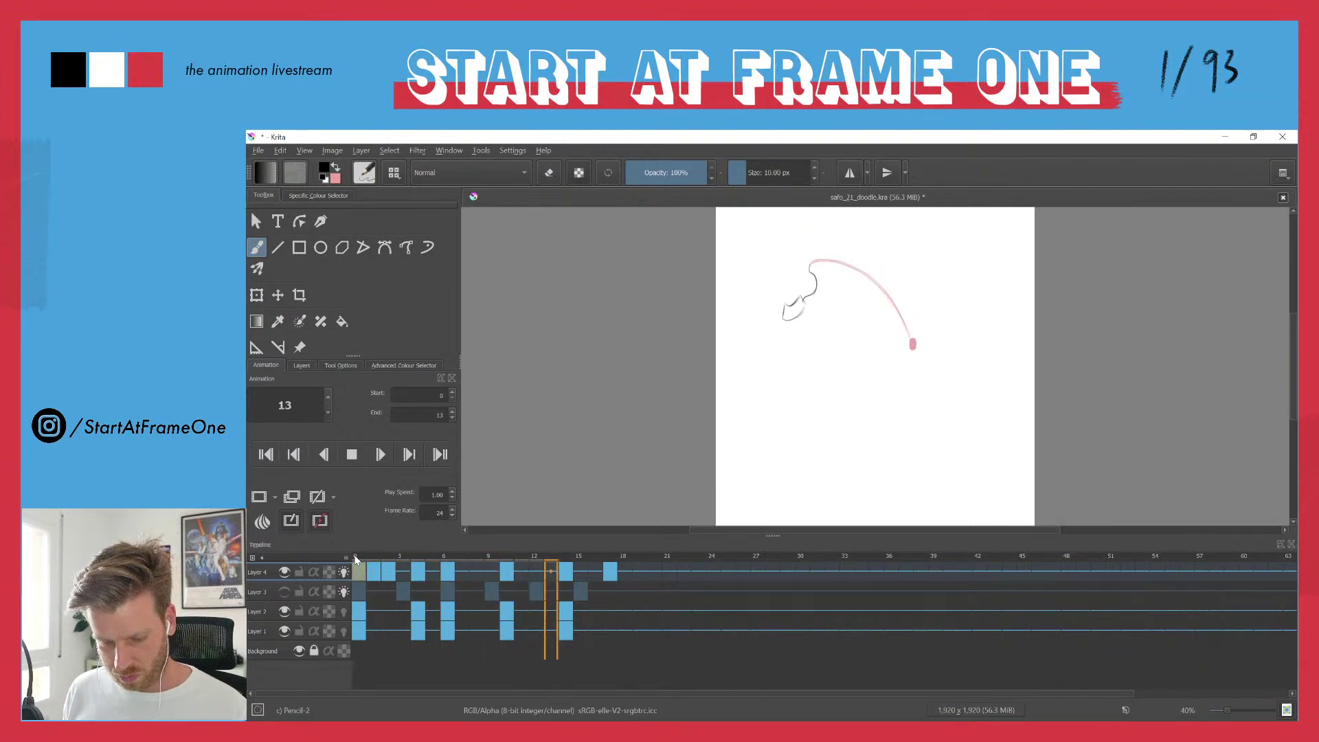
key(space)
- Remove Layer 4's extra keyframe at frame 1
click(377, 560)
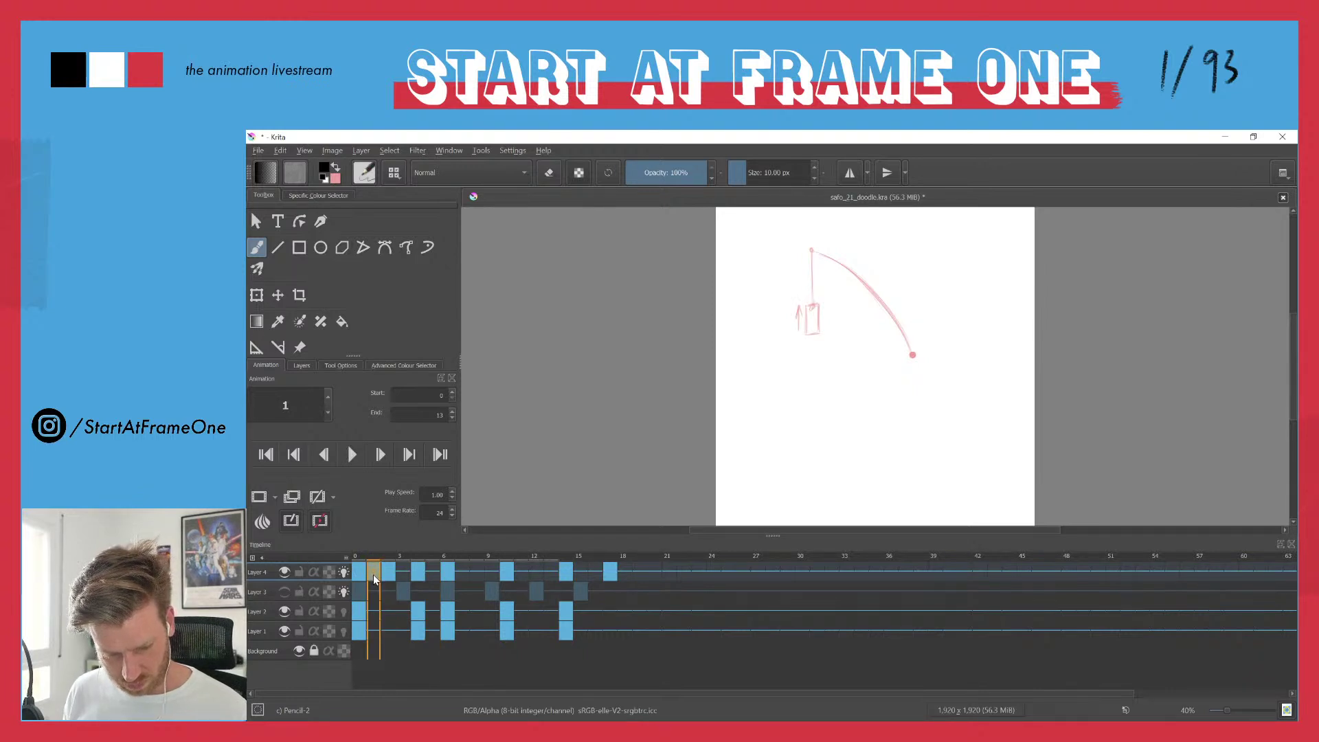
right_click(373, 576)
click(395, 532)
- At frame 4 on Layer 4, lasso the bill without its string and move it up and closer to the rod tip
mouse_move(359, 557)
mouse_down()
mouse_move(448, 555)
mouse_move(419, 559)
mouse_up()
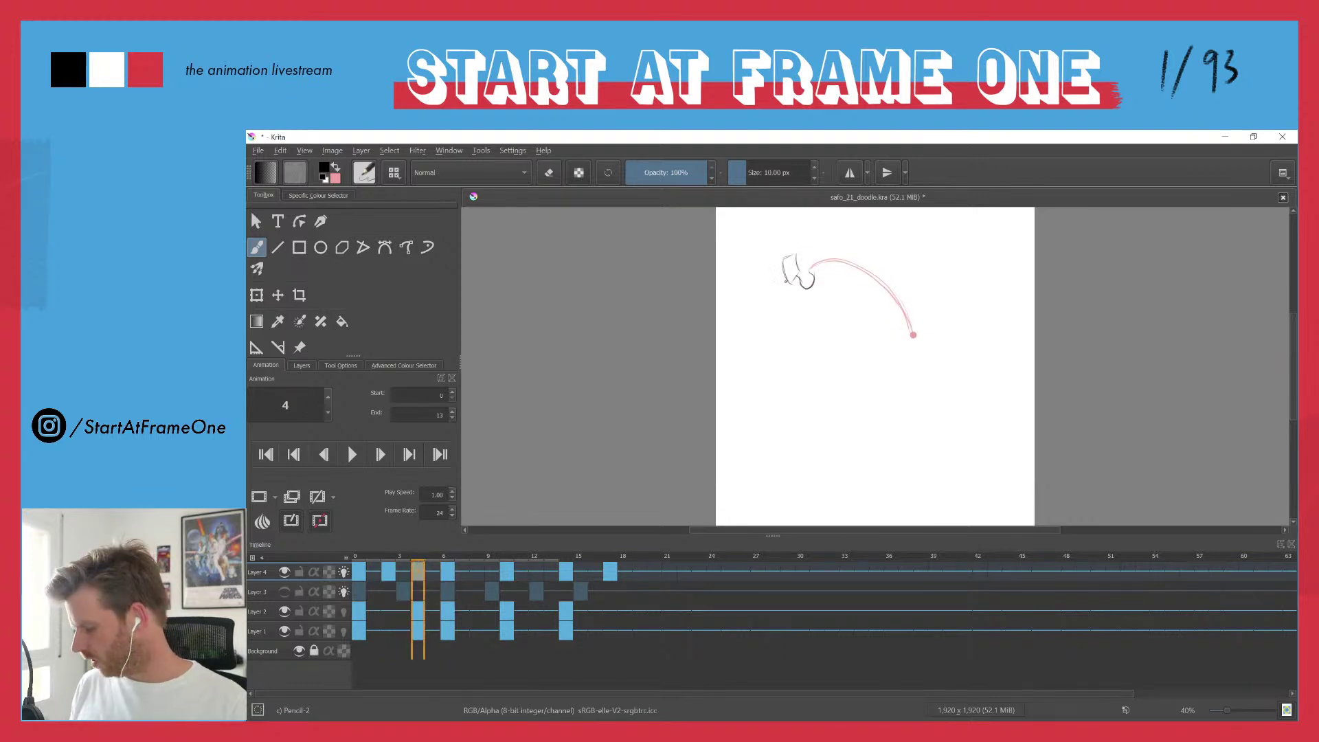
mouse_move(791, 259)
mouse_down()
mouse_move(790, 185)
mouse_move(780, 224)
mouse_move(792, 202)
mouse_move(817, 283)
mouse_move(782, 355)
mouse_move(811, 231)
mouse_up()
key(l)
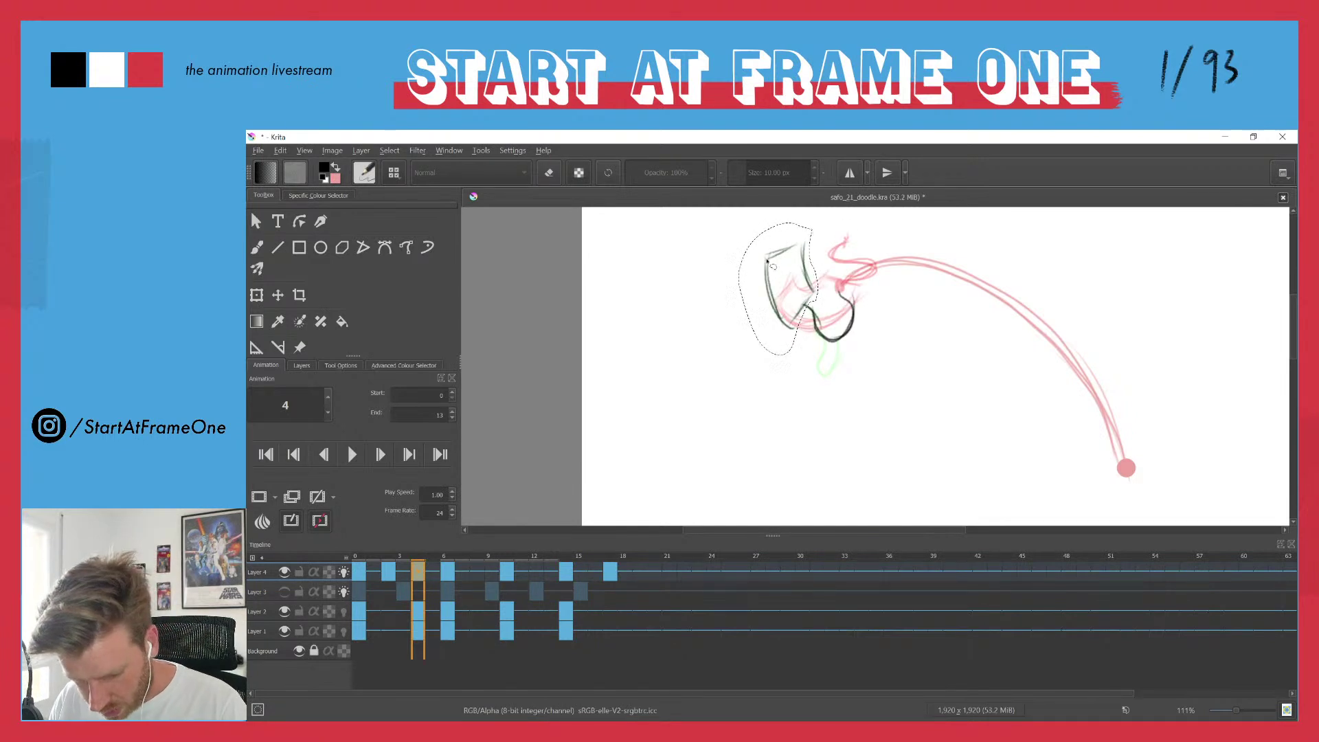
mouse_move(768, 263)
mouse_down()
mouse_move(783, 255)
mouse_move(768, 260)
mouse_move(802, 316)
mouse_move(818, 244)
mouse_move(761, 245)
mouse_move(769, 261)
mouse_move(793, 237)
mouse_up()
key(t)
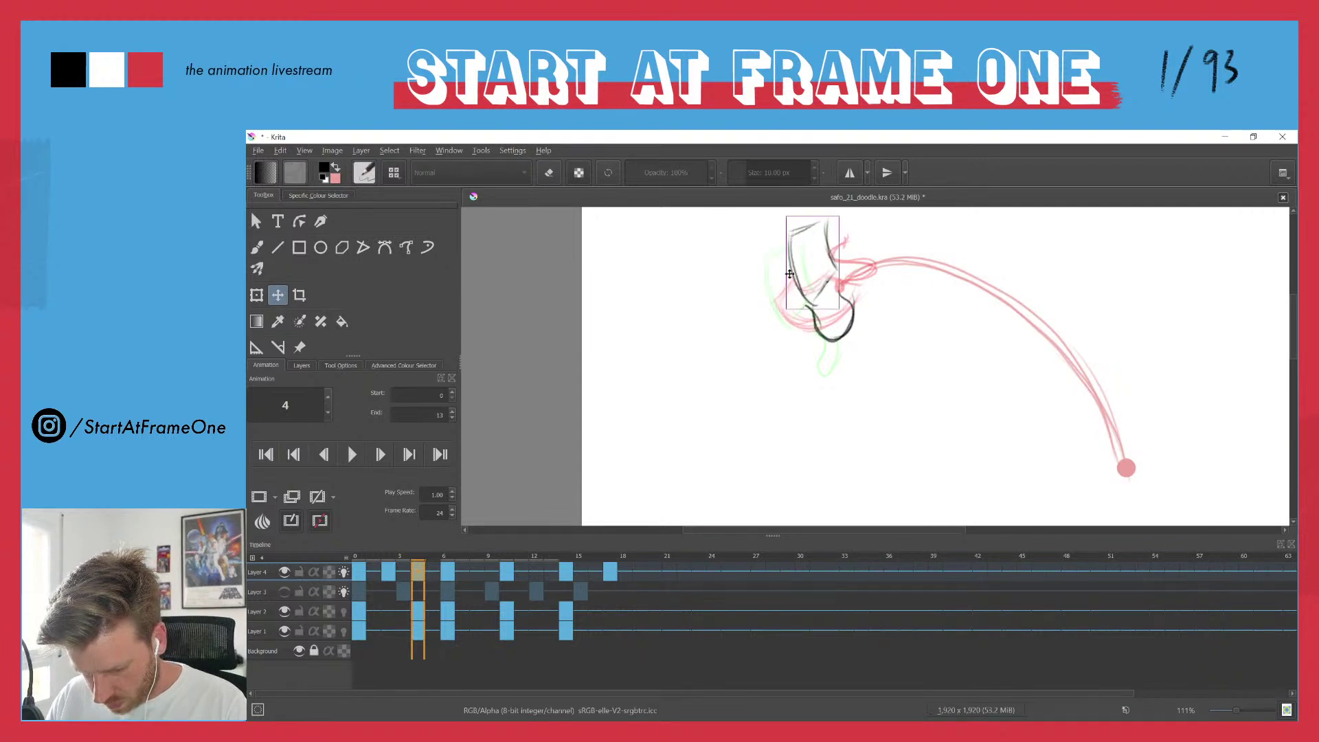
- At frame 4, delete the old string and draw a narrower hanging loop from the rod tip up to the bill
key(l)
mouse_move(798, 335)
mouse_down()
mouse_move(863, 305)
mouse_move(837, 286)
mouse_move(797, 325)
mouse_up()
key(Delete)
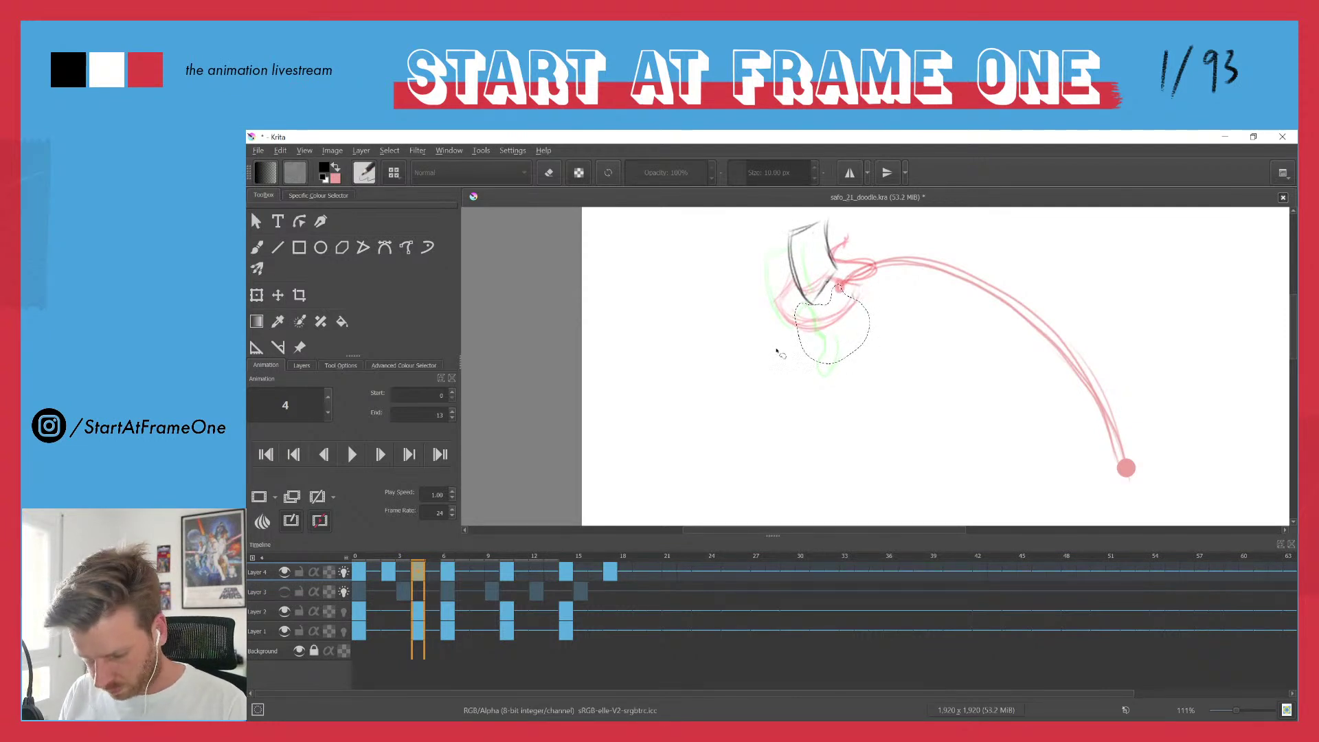
click(778, 353)
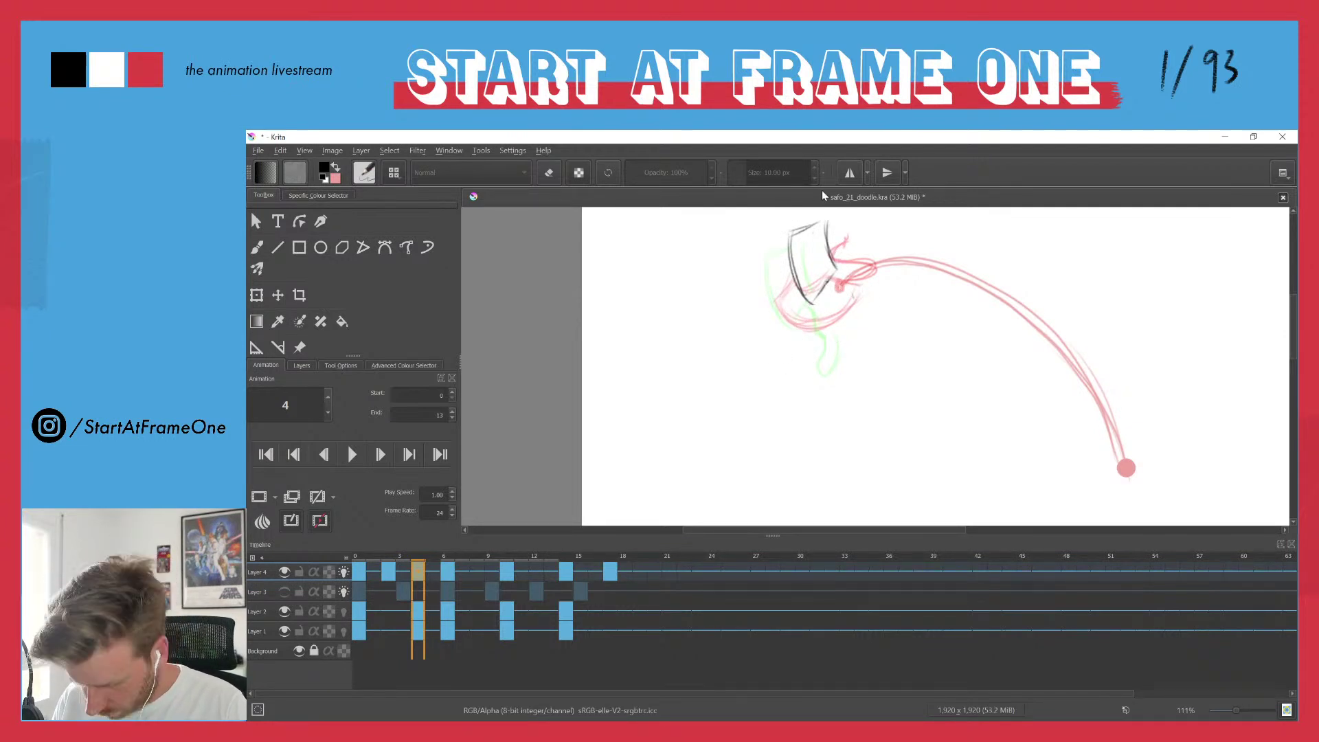
key(b)
mouse_move(839, 285)
mouse_down()
mouse_move(844, 306)
mouse_move(820, 333)
mouse_move(826, 287)
mouse_move(826, 311)
mouse_move(850, 338)
mouse_move(840, 289)
mouse_move(853, 331)
mouse_up()
drag(826, 287, 828, 341)
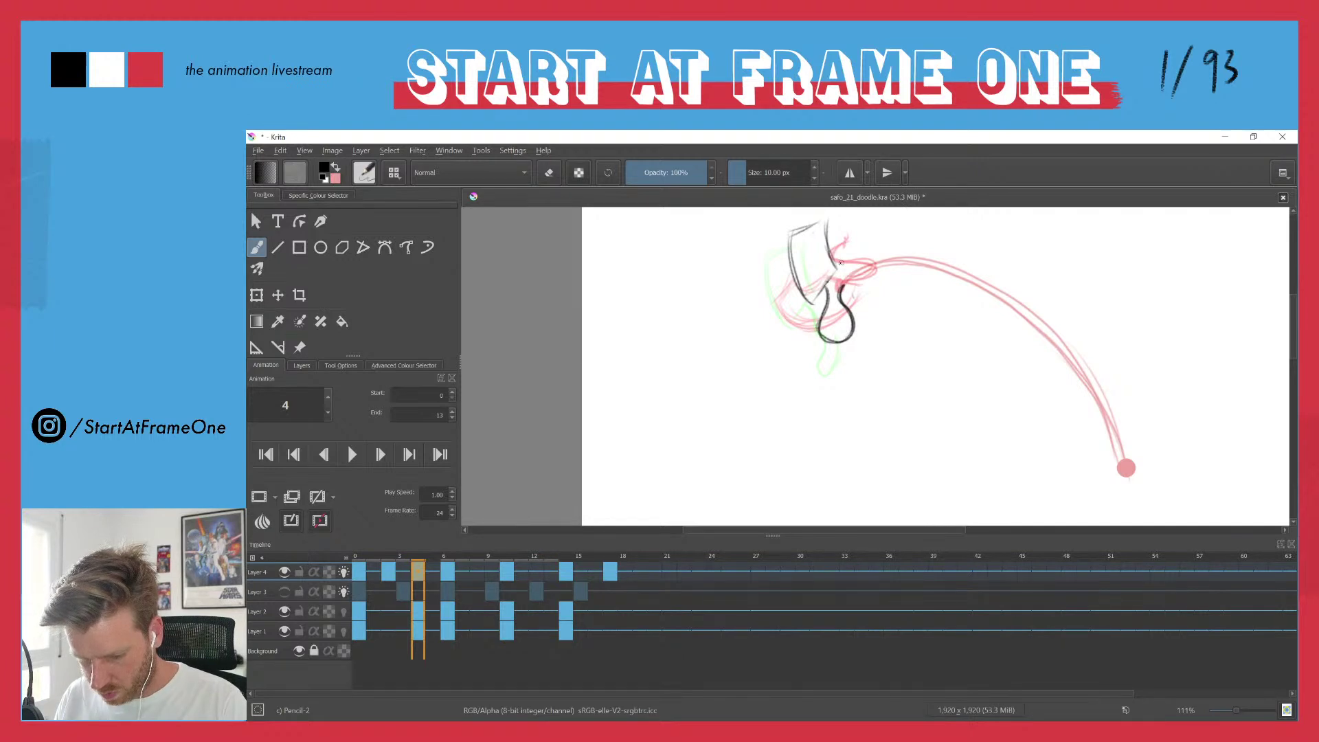
- At frame 6 on Layer 4, lasso the old string below the bill and delete it
mouse_move(406, 551)
mouse_down()
mouse_move(374, 549)
mouse_move(444, 547)
mouse_up()
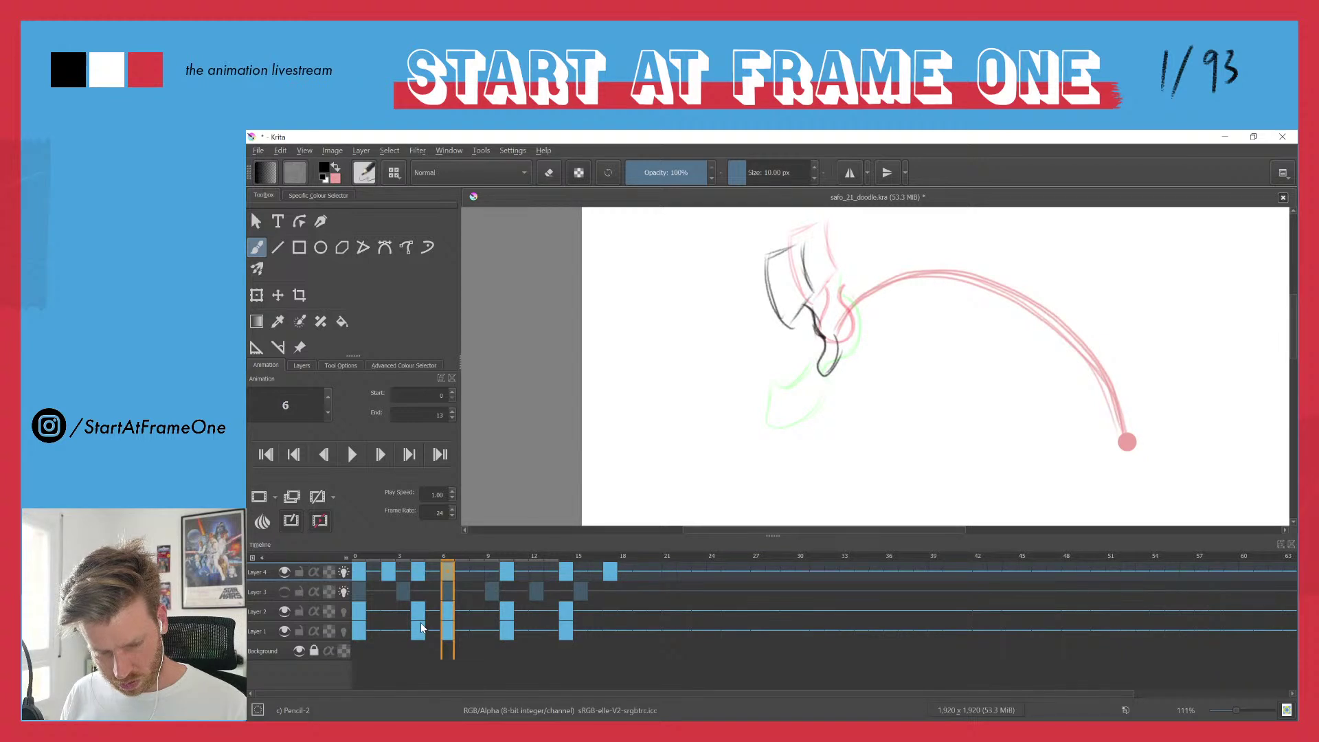
key(l)
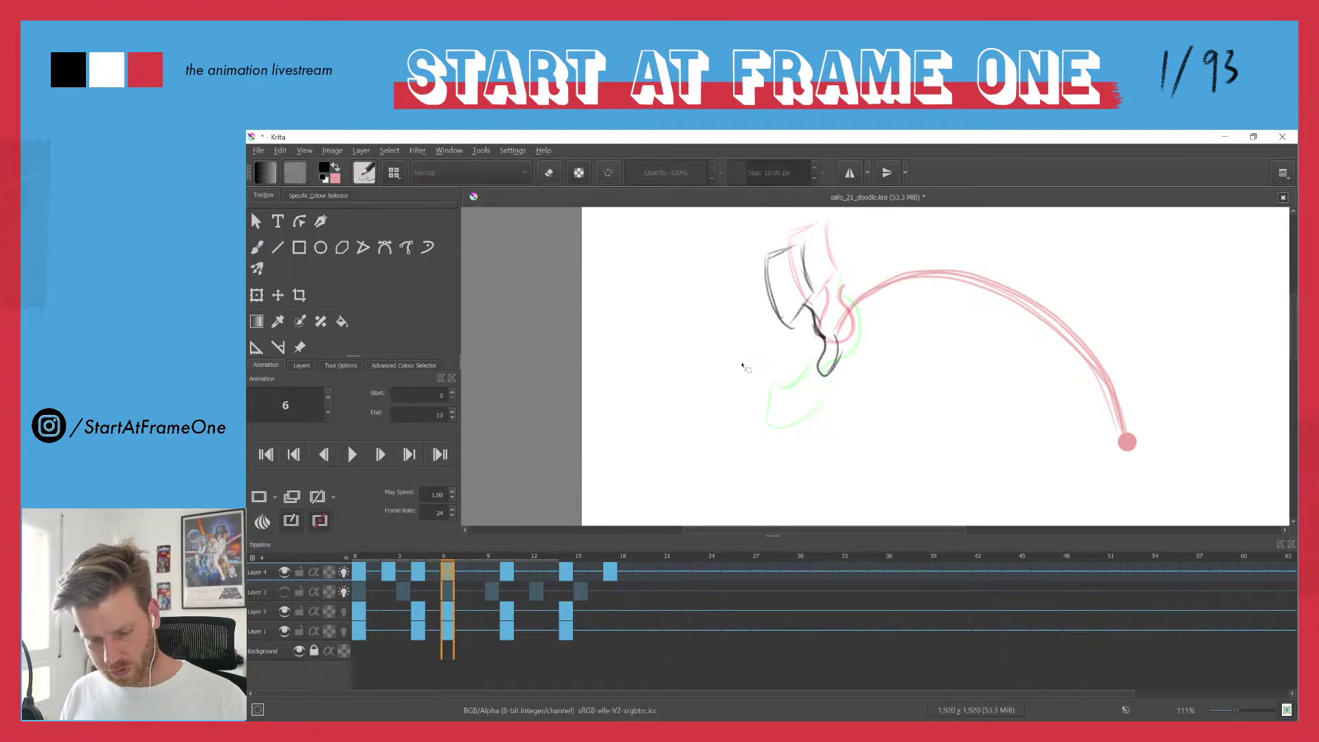
drag(834, 333, 799, 337)
key(Delete)
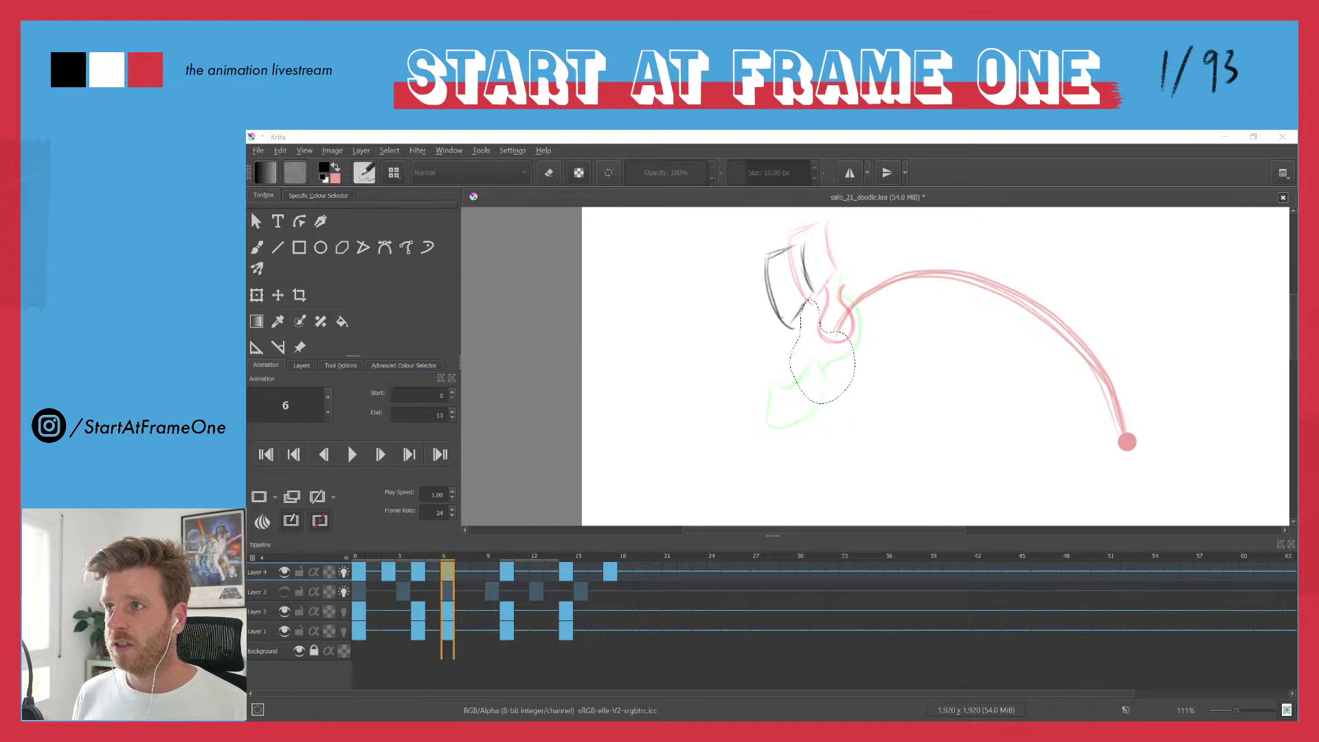
- Switch to the HotCoco_MASTER video, shrink its player window over the canvas, and play the animation
drag(1012, 130, 1127, 230)
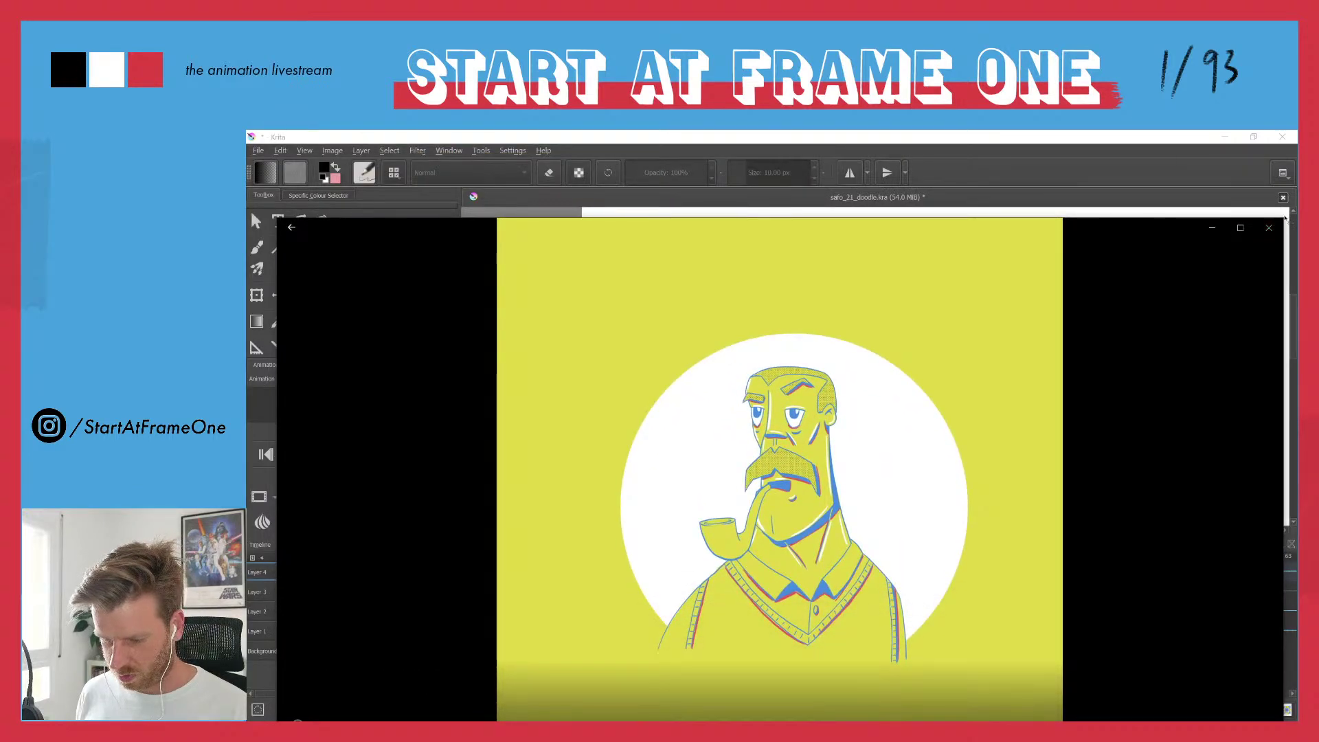
drag(1284, 219, 906, 284)
drag(758, 297, 939, 202)
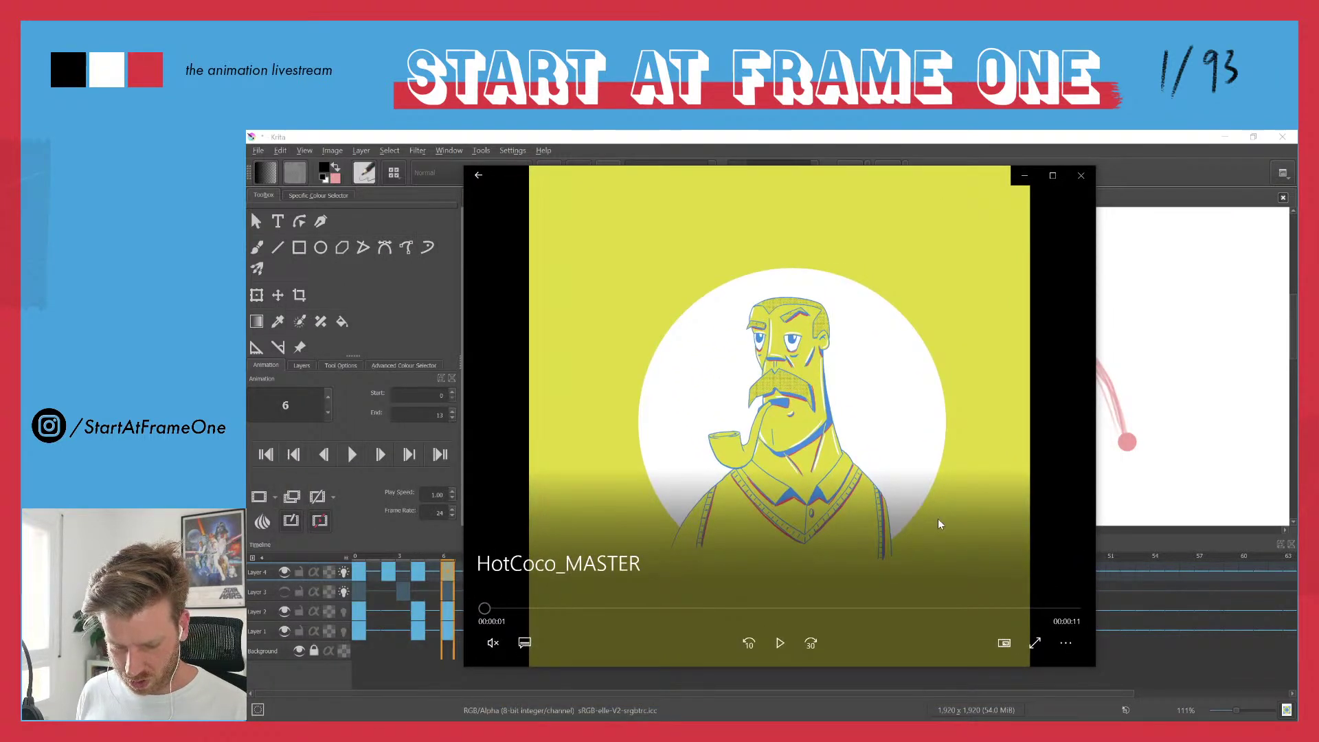
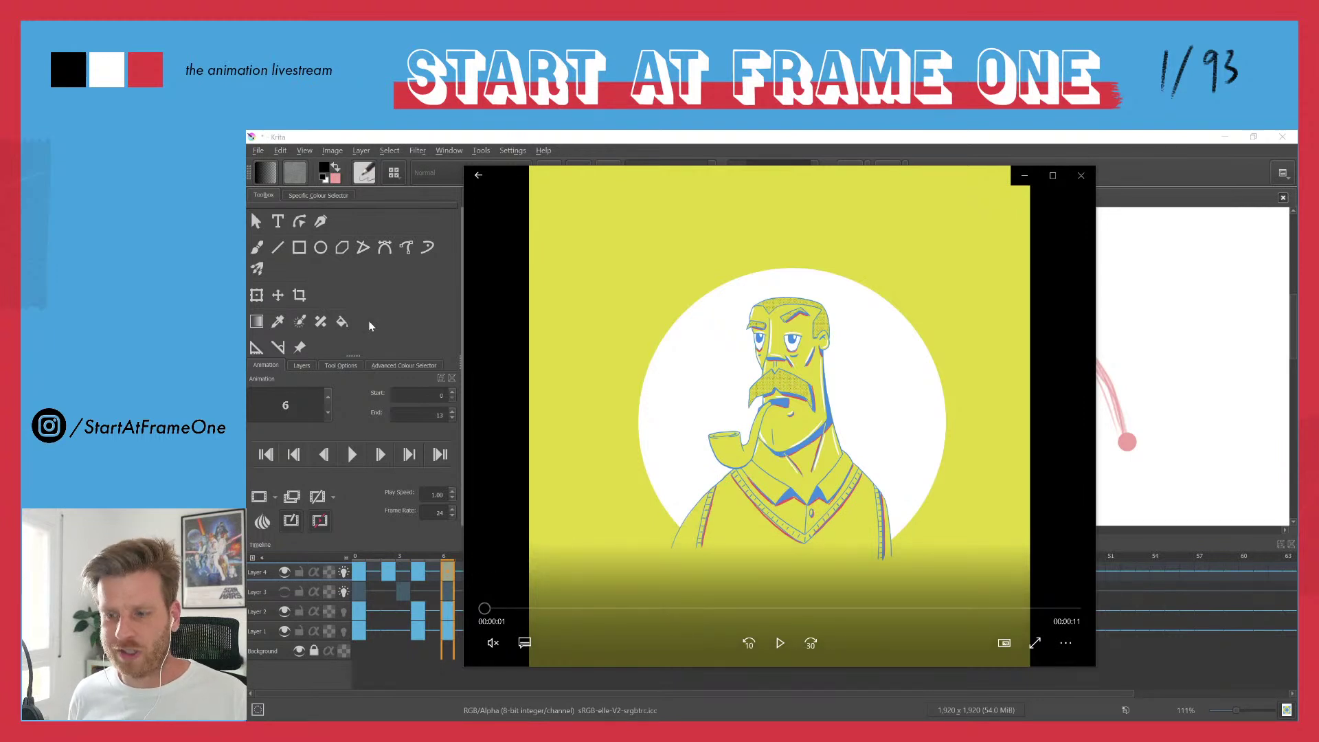
click(1065, 642)
click(1036, 576)
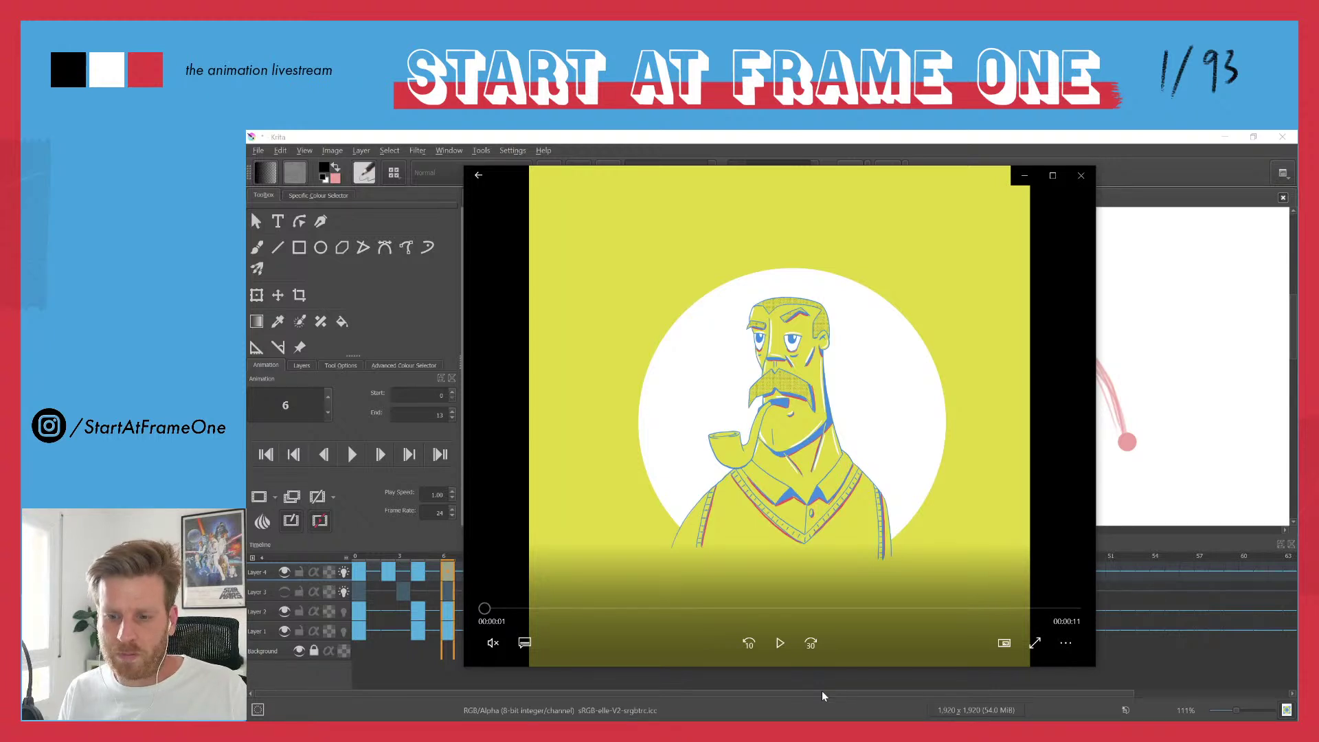
click(780, 643)
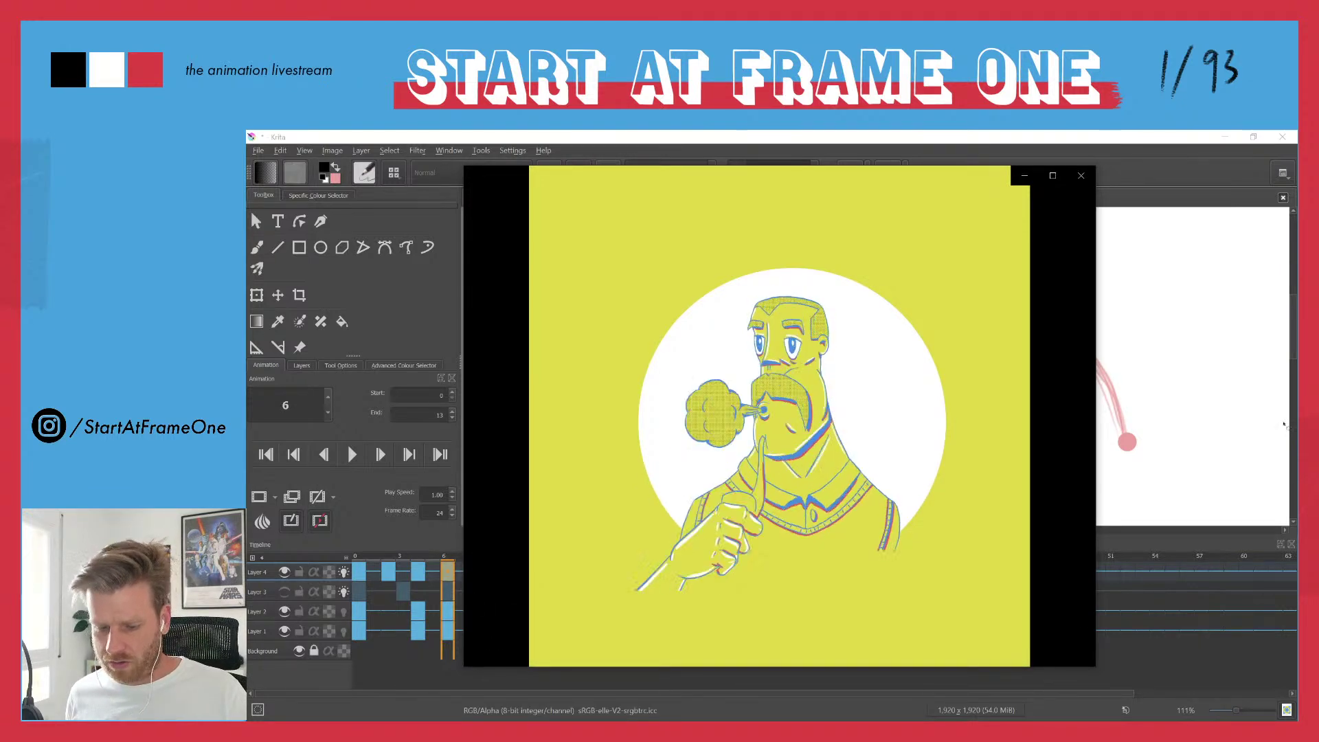
- Unmute the HotCoco_MASTER video and set its volume to 23
click(493, 643)
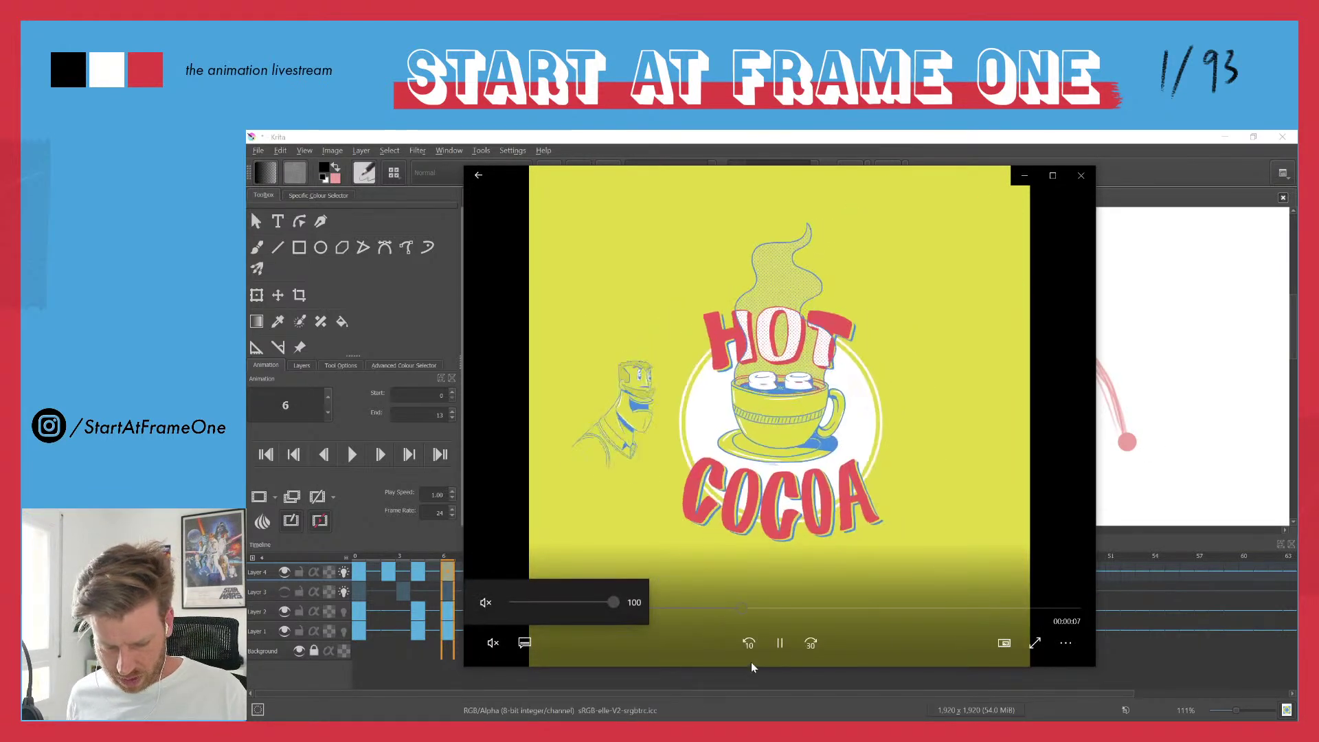
click(486, 603)
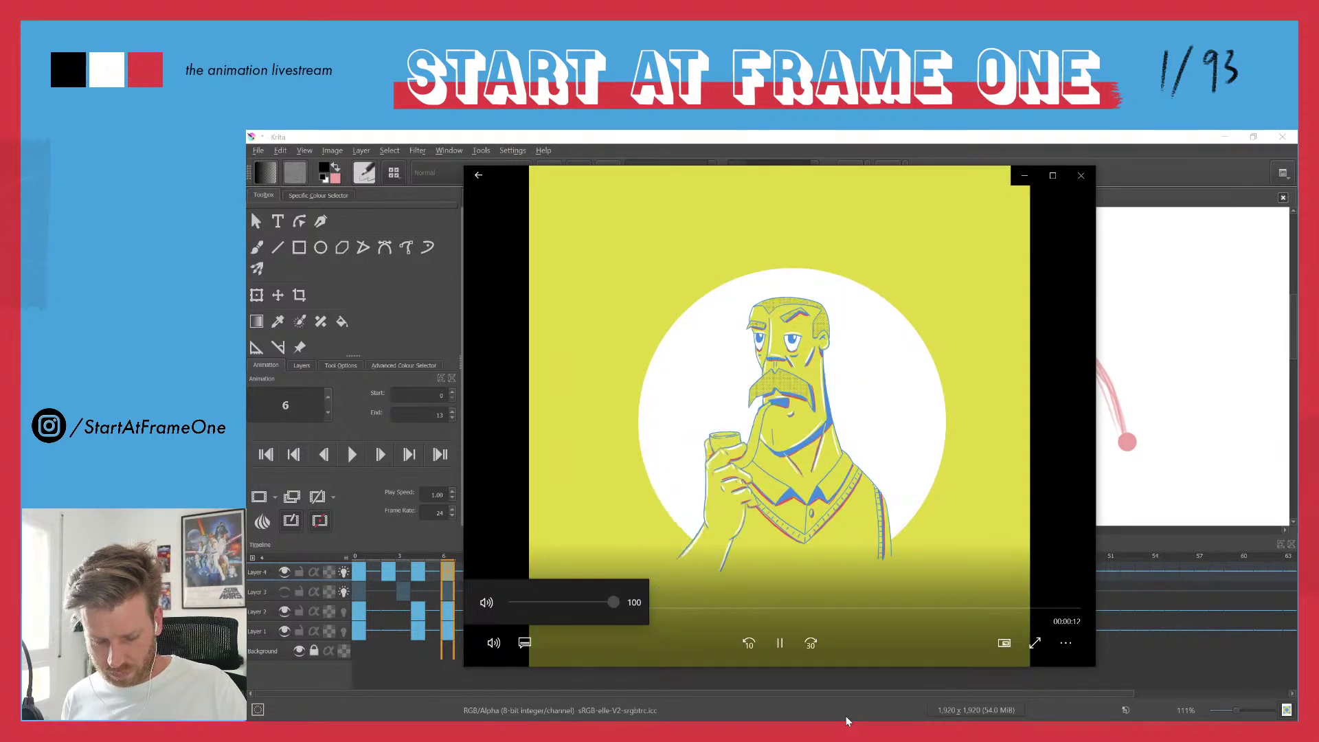
drag(614, 603, 540, 602)
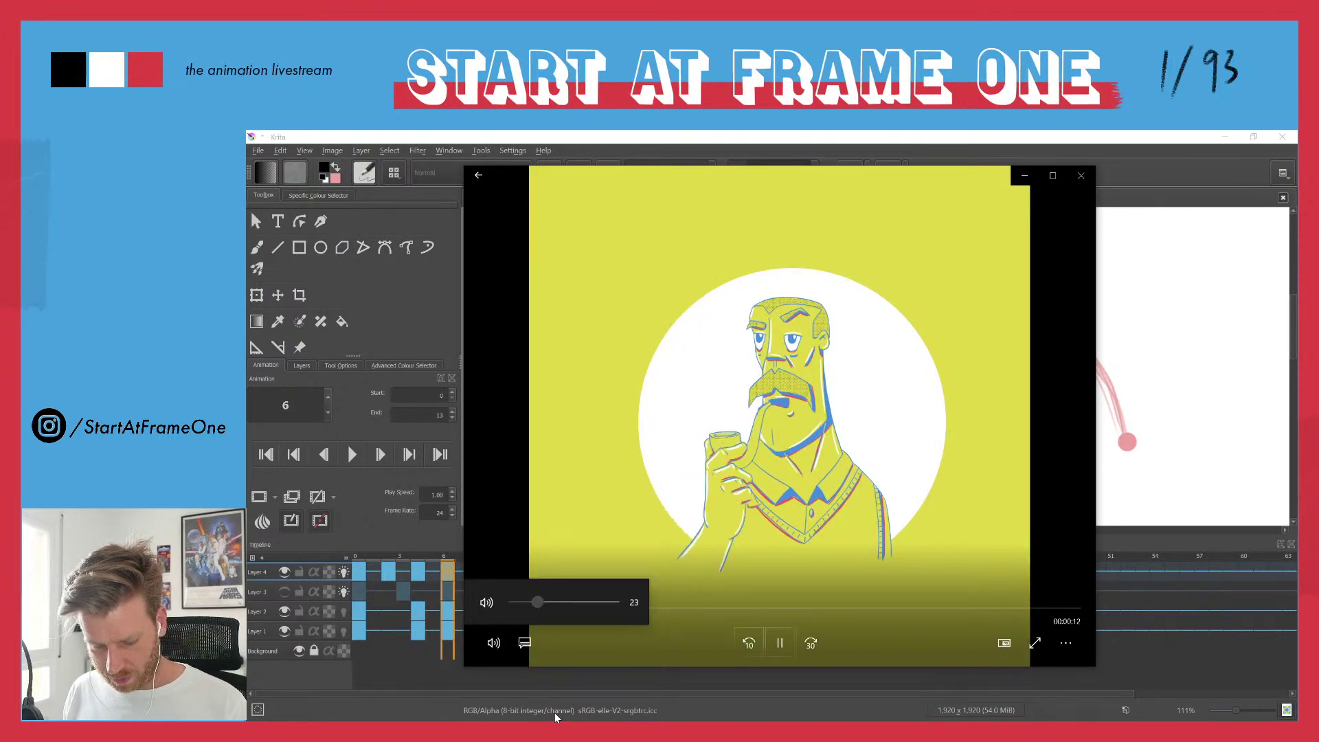
- Rewatch the HotCoco_MASTER video from partway through, pausing at the Hot Cocoa logo scene to examine it
click(738, 608)
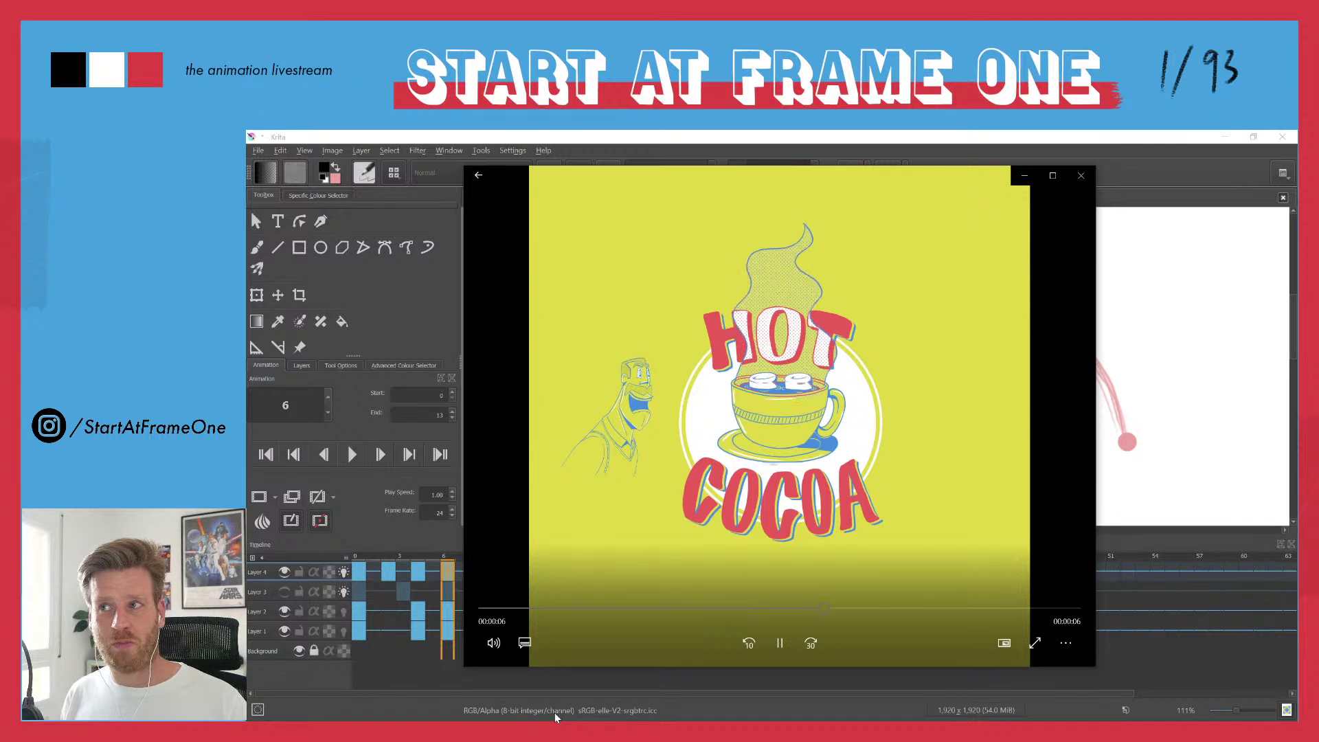
key(space)
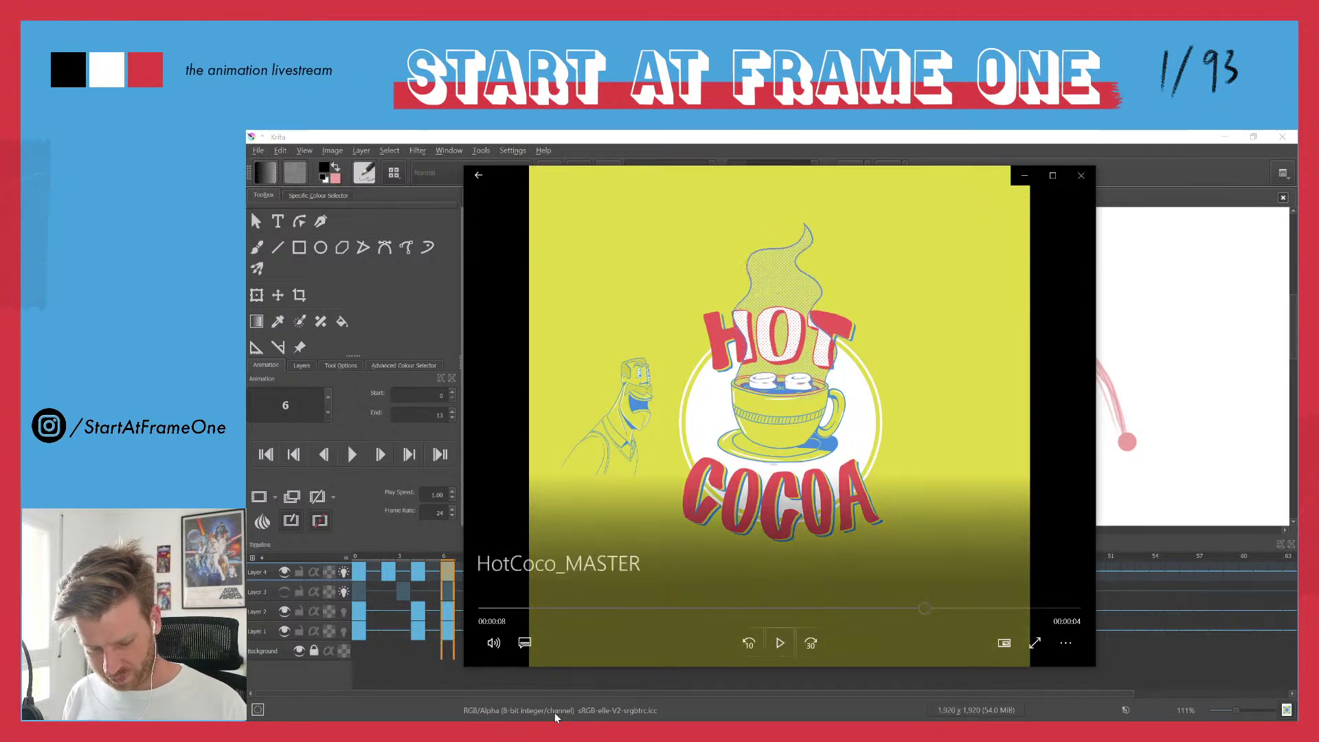
key(space)
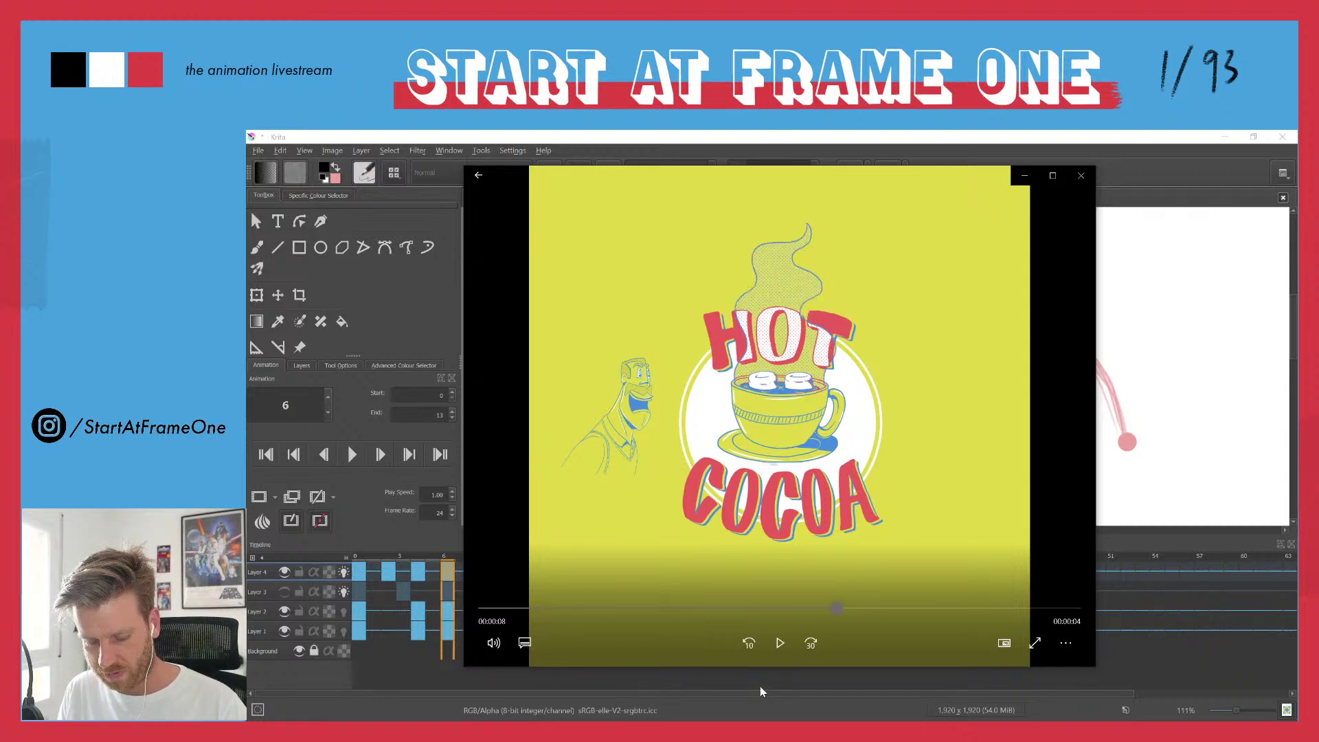
drag(826, 608, 833, 608)
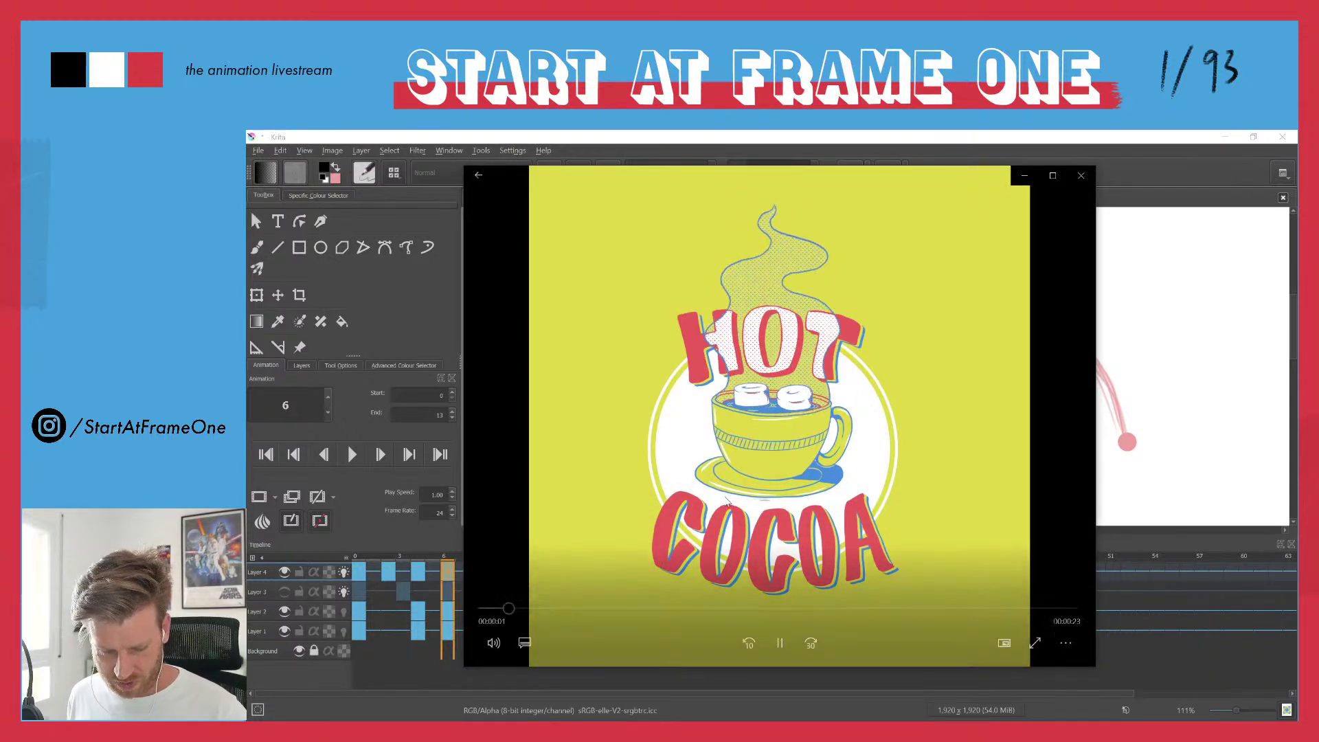
- Mute and replay the HotCoco_Logo_Loop video, view the photo of the Hot Cocoa pencil sketch, and minimise the photo
click(493, 643)
click(486, 603)
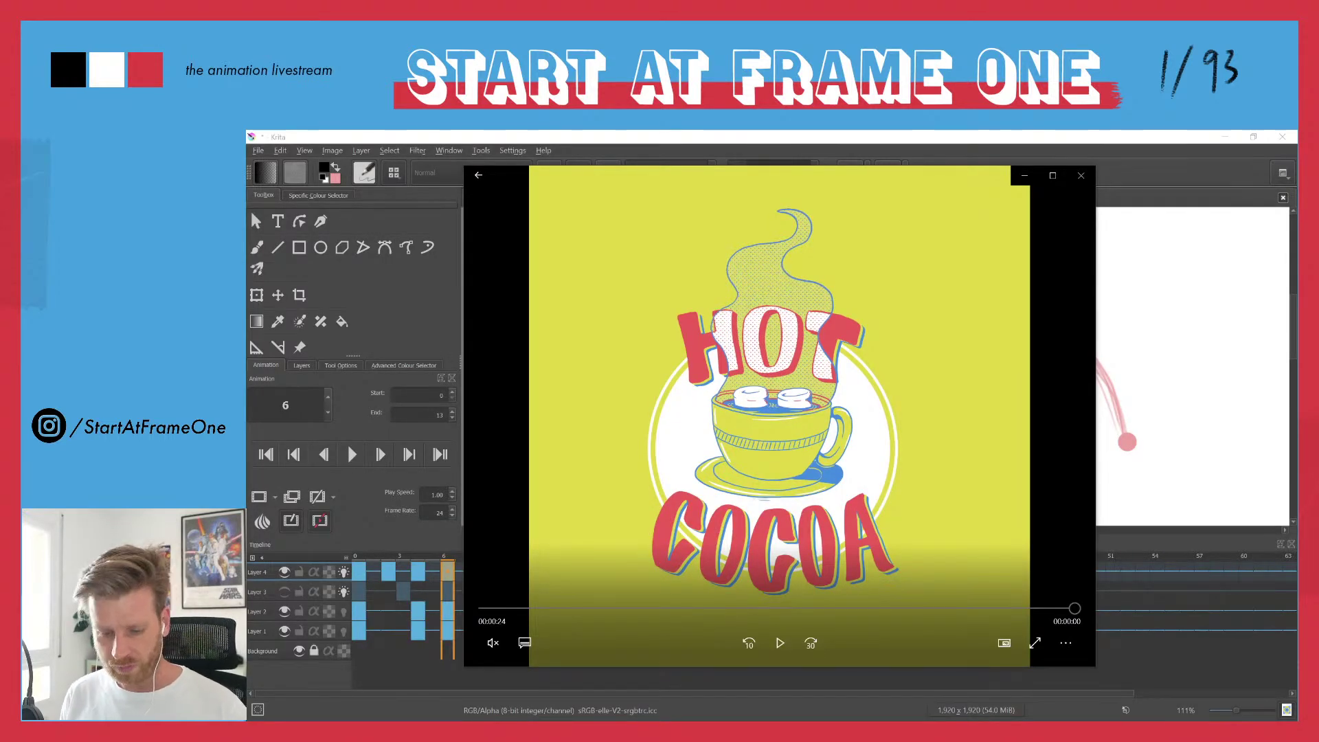
click(779, 644)
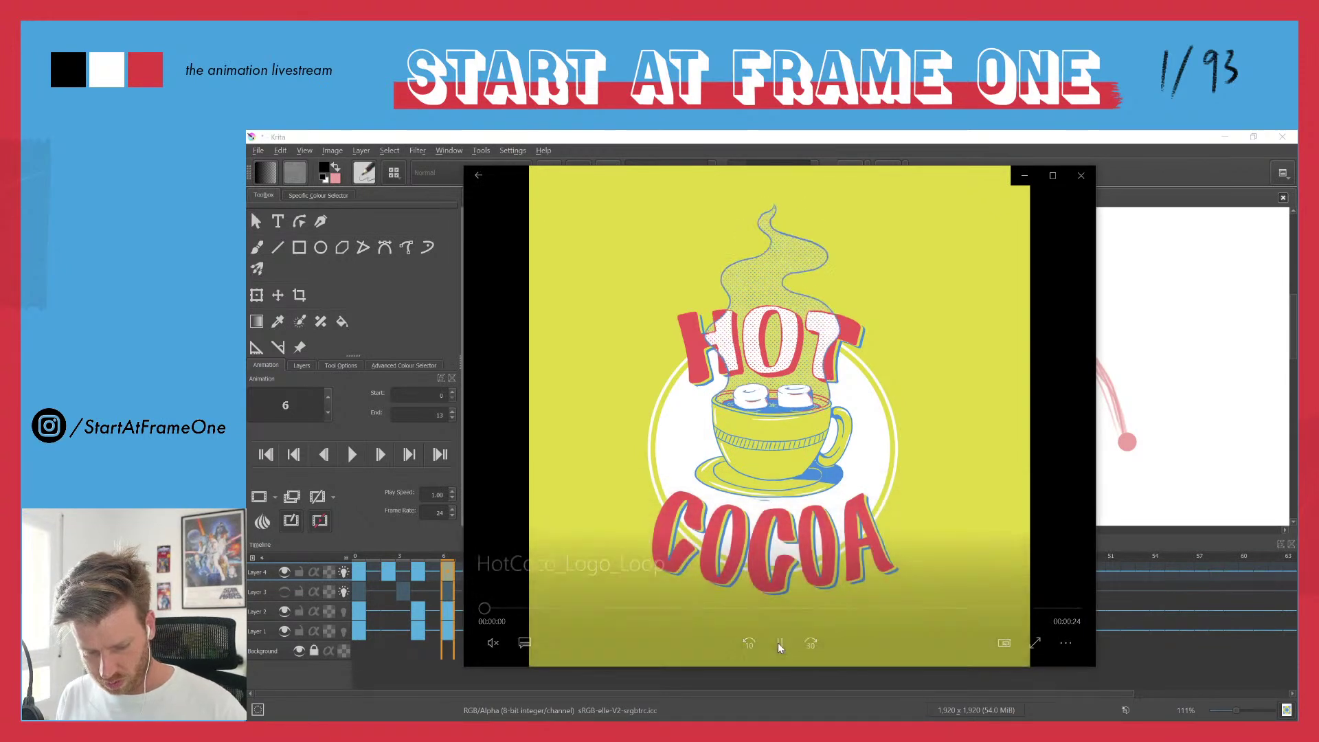
mouse_move(779, 647)
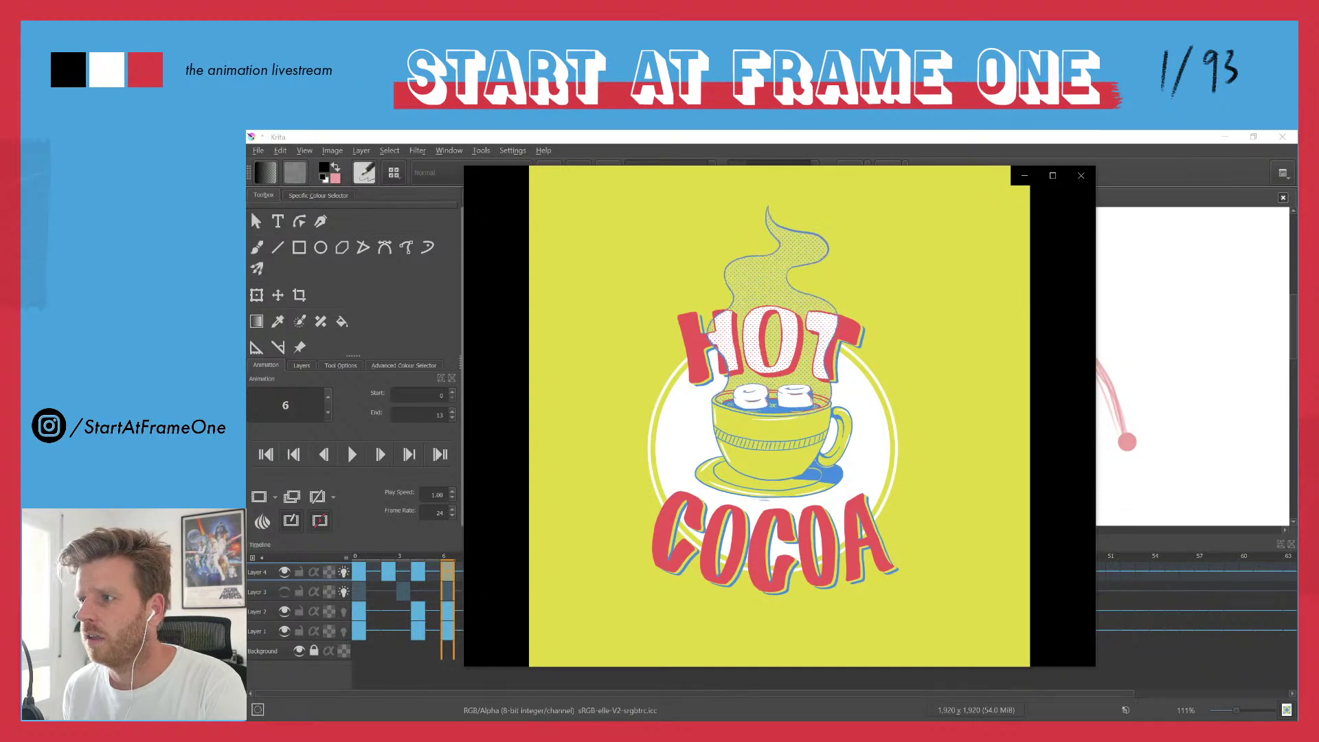
mouse_move(872, 131)
mouse_down()
mouse_move(909, 227)
mouse_move(892, 172)
mouse_up()
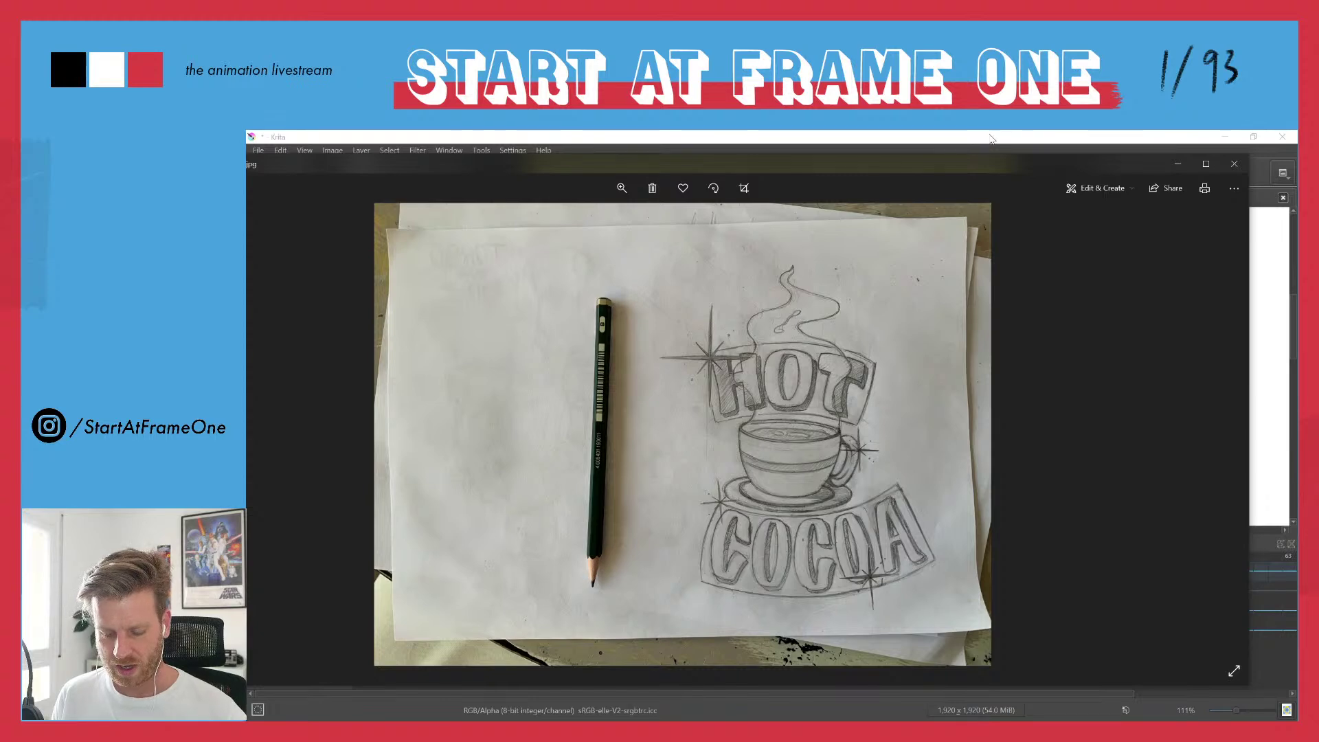
click(1177, 166)
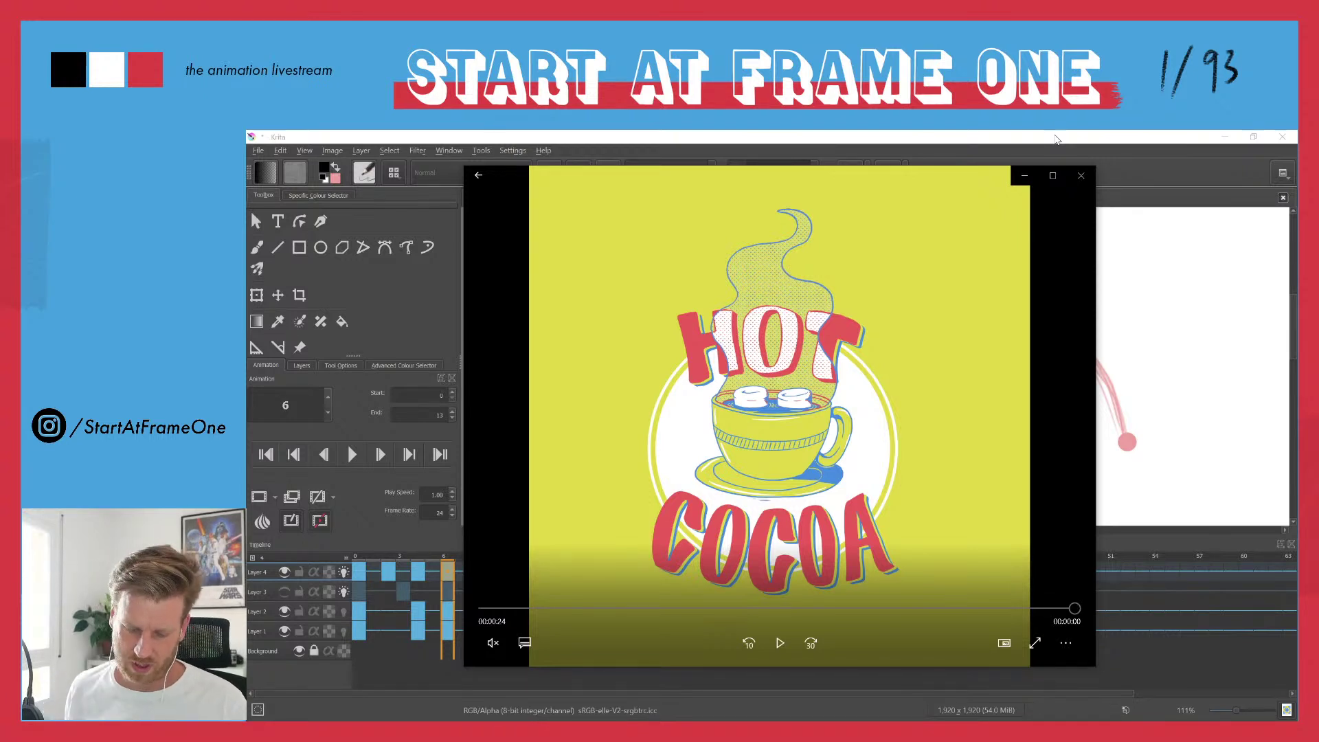
- Close the HotCoco_Logo_Loop video, return to Krita, and clear the lasso selection at frame 6
click(1081, 177)
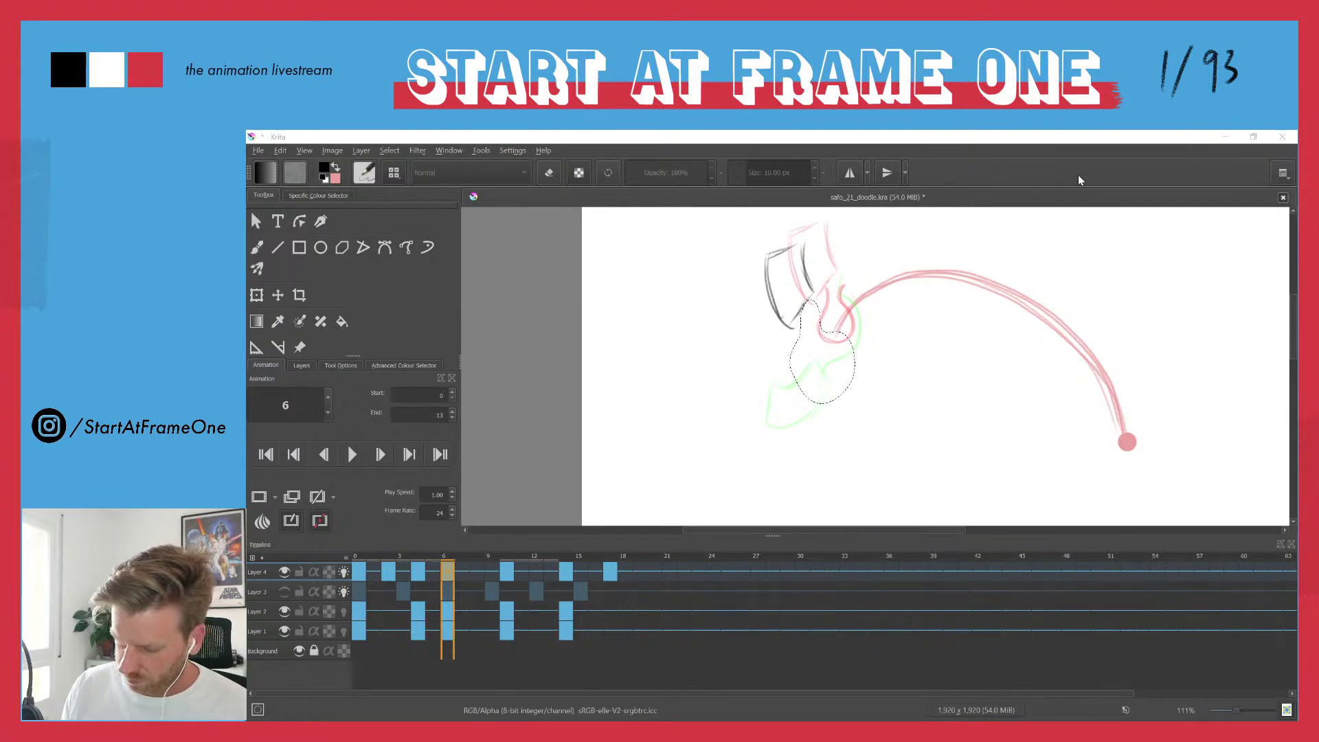
click(952, 144)
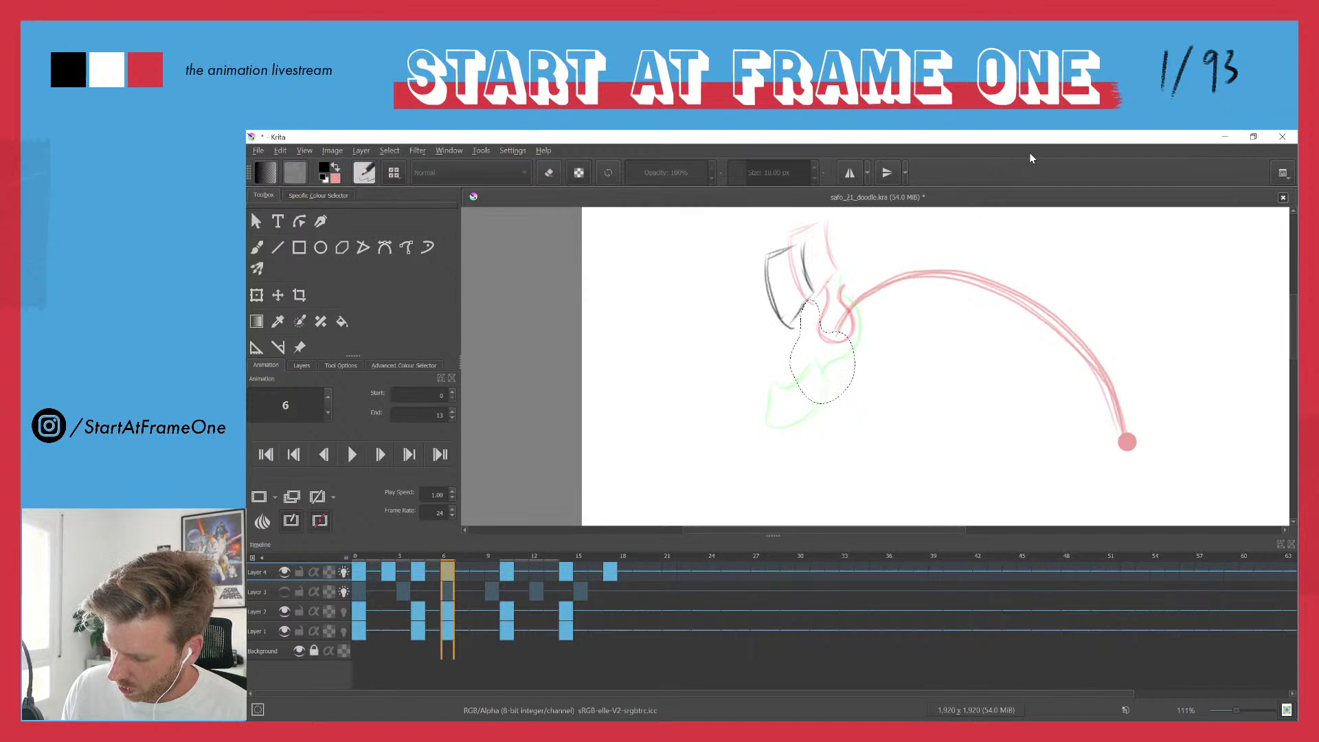
key(ctrl+shift+a)
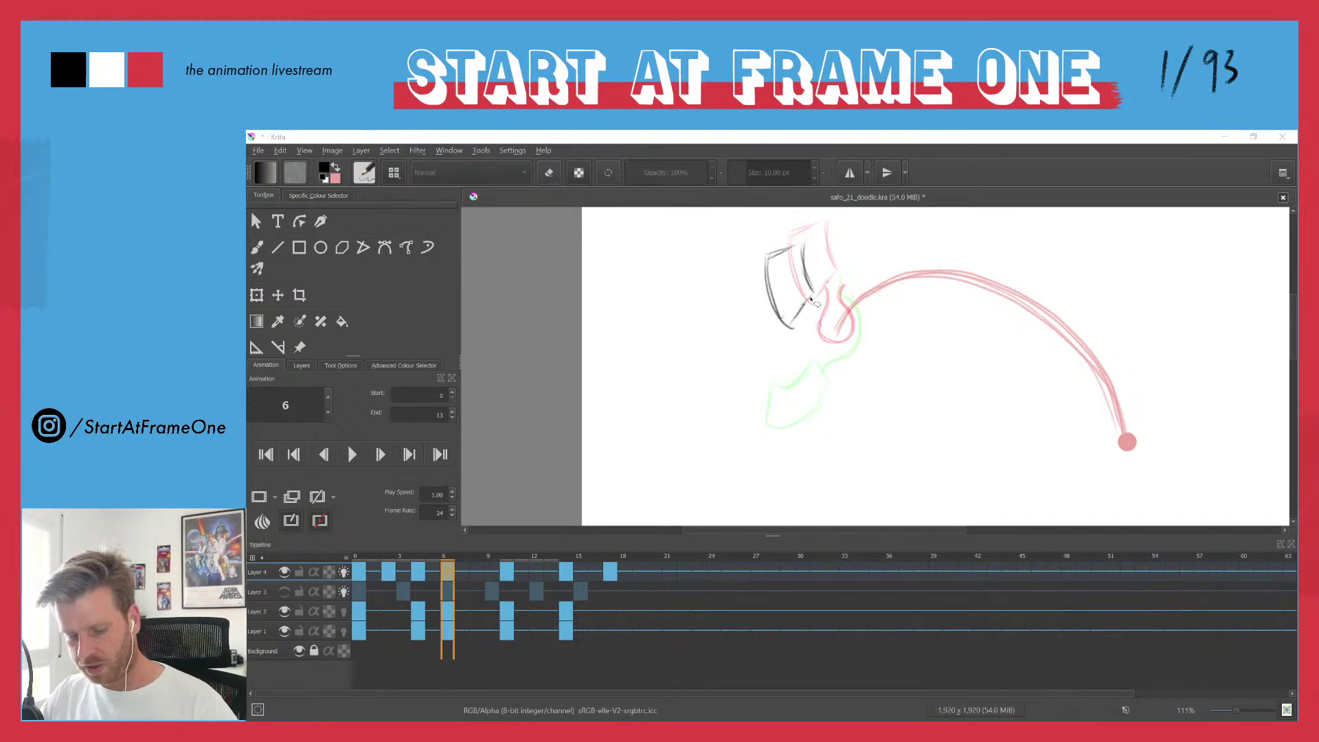
click(774, 133)
double_click(777, 135)
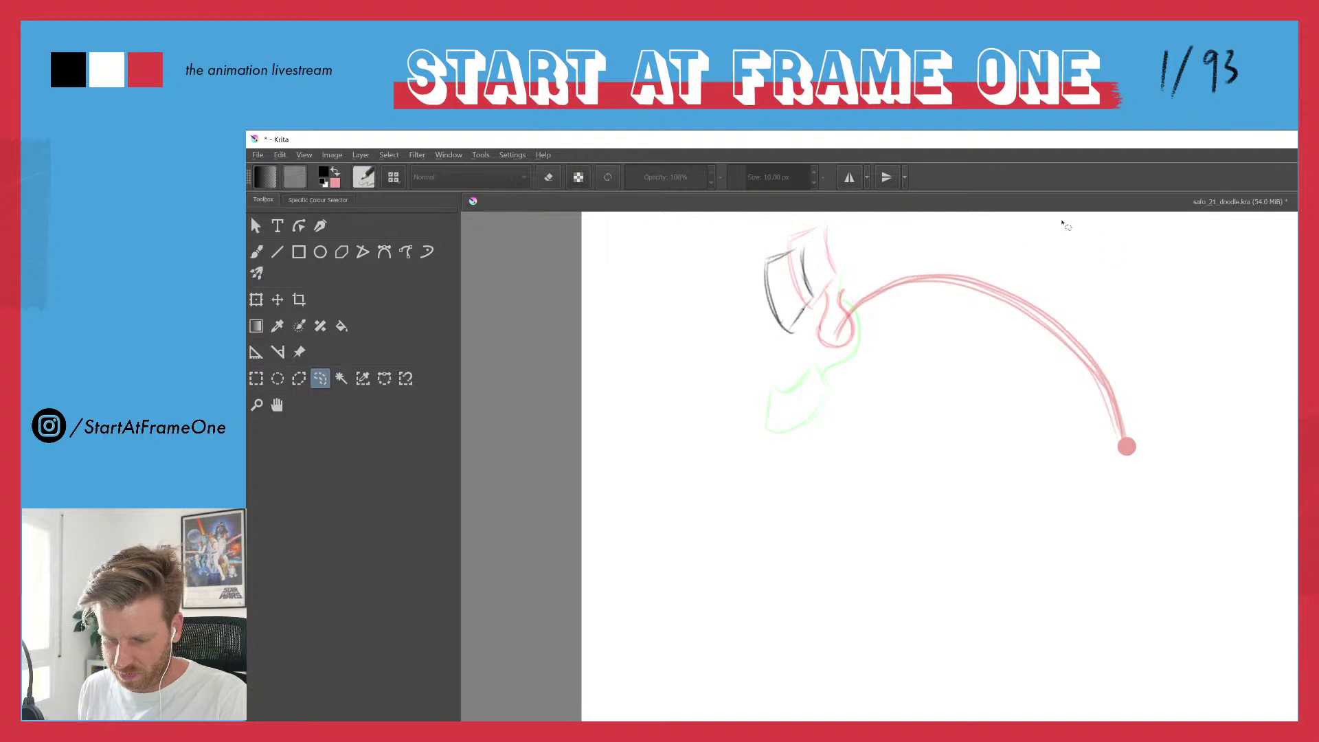
drag(1209, 137, 345, 206)
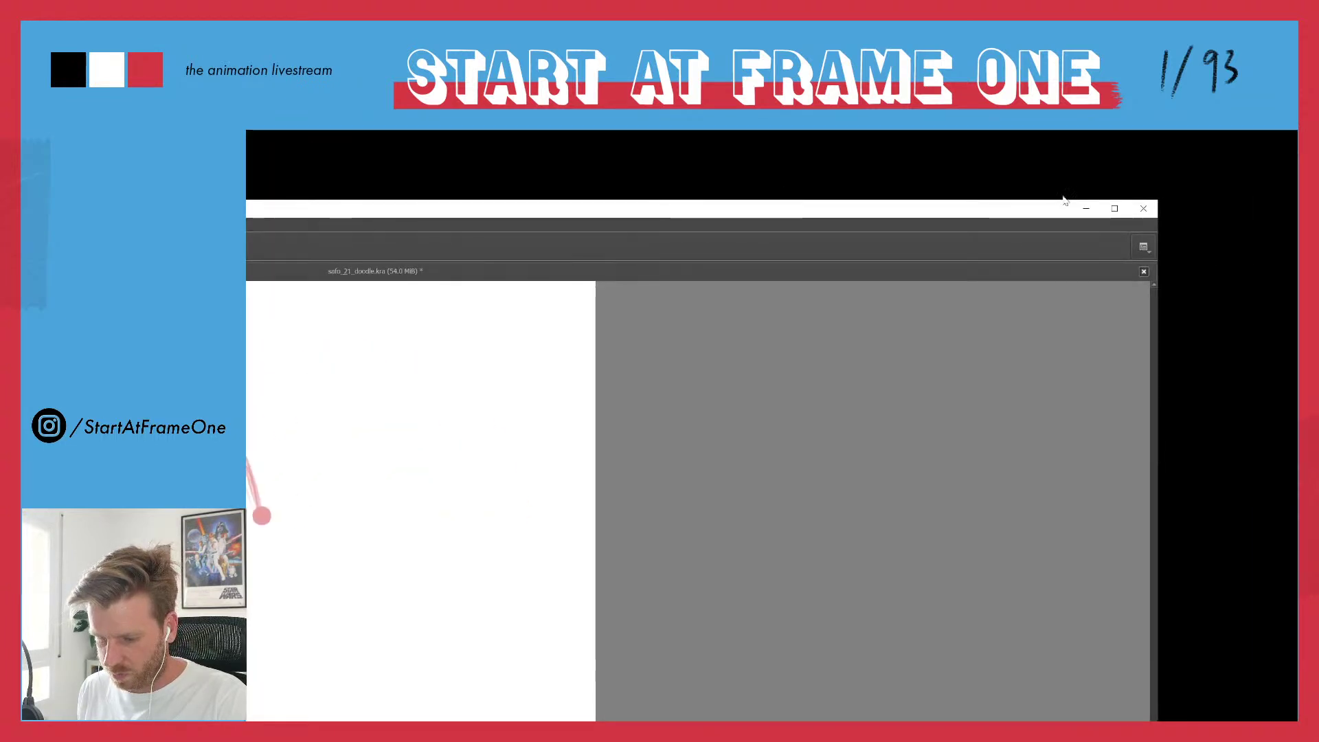
click(1116, 210)
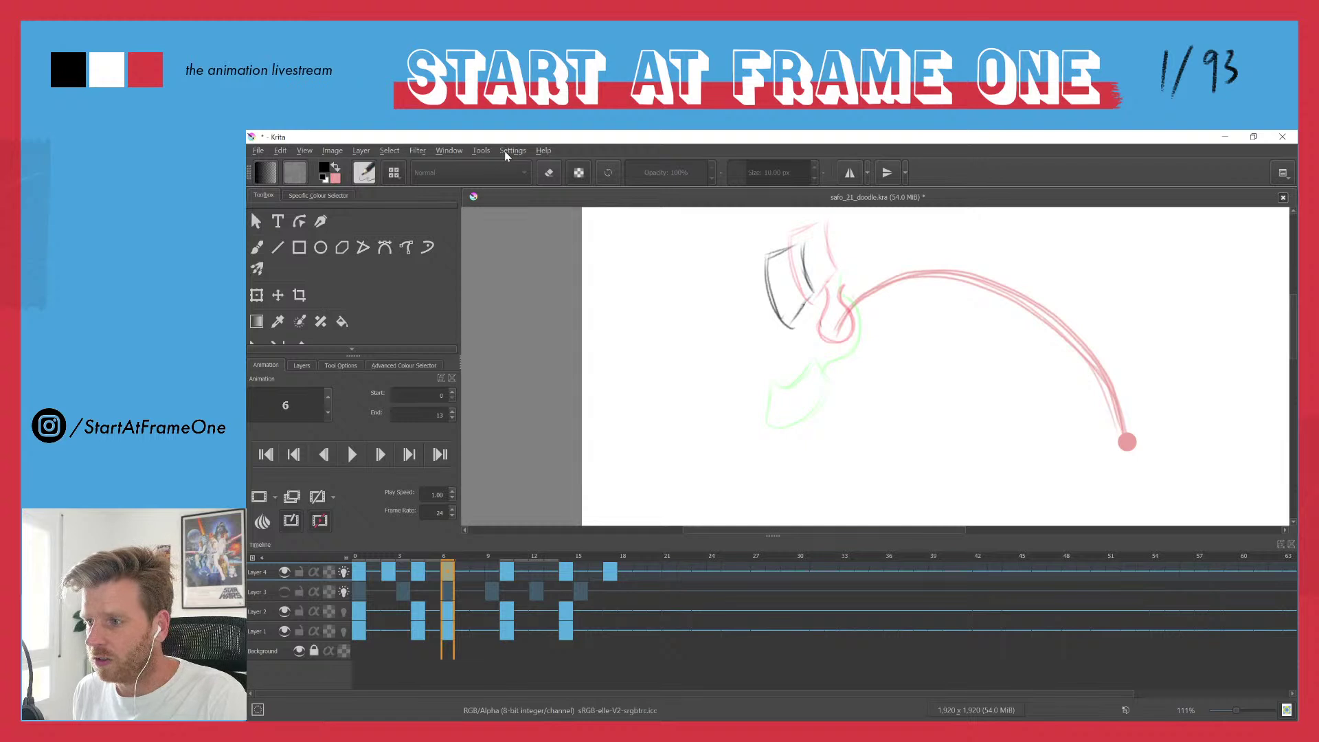
- Check the total editing time in the document information of safo_21_doodle.kra, then close it
click(257, 150)
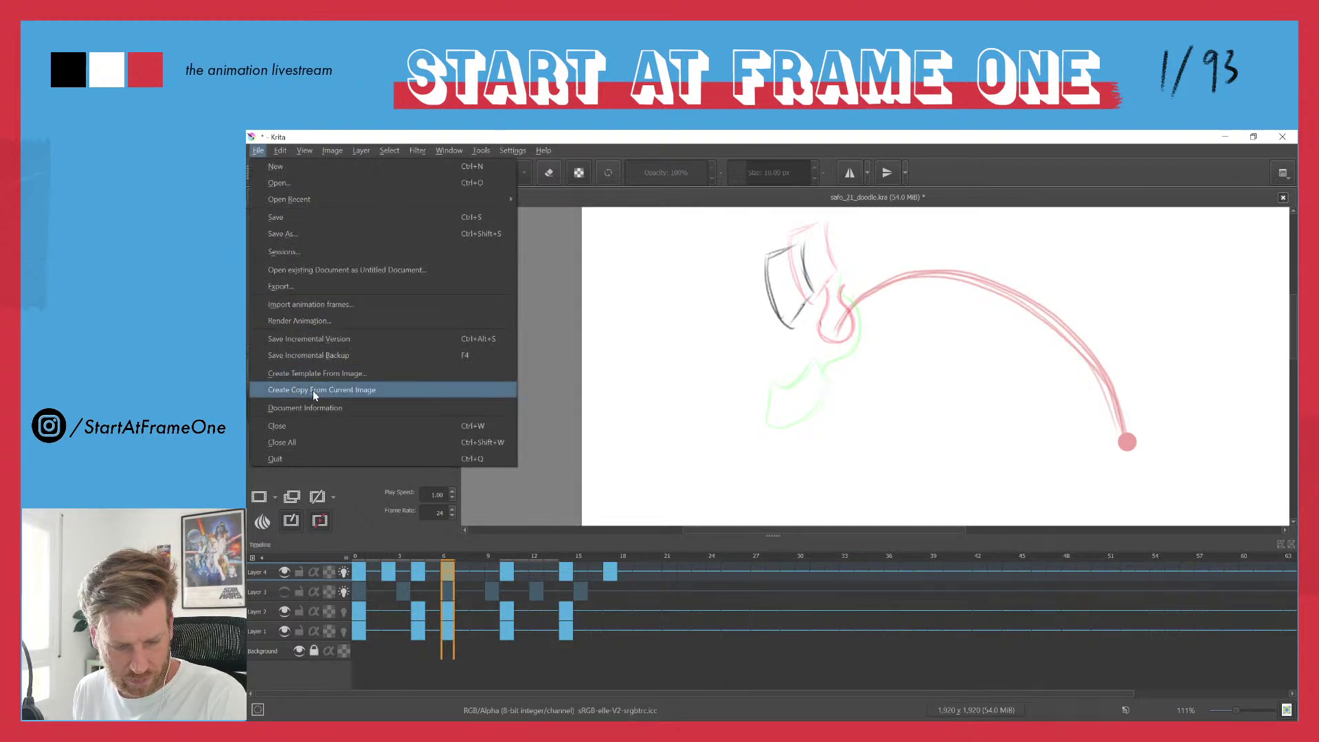
click(311, 409)
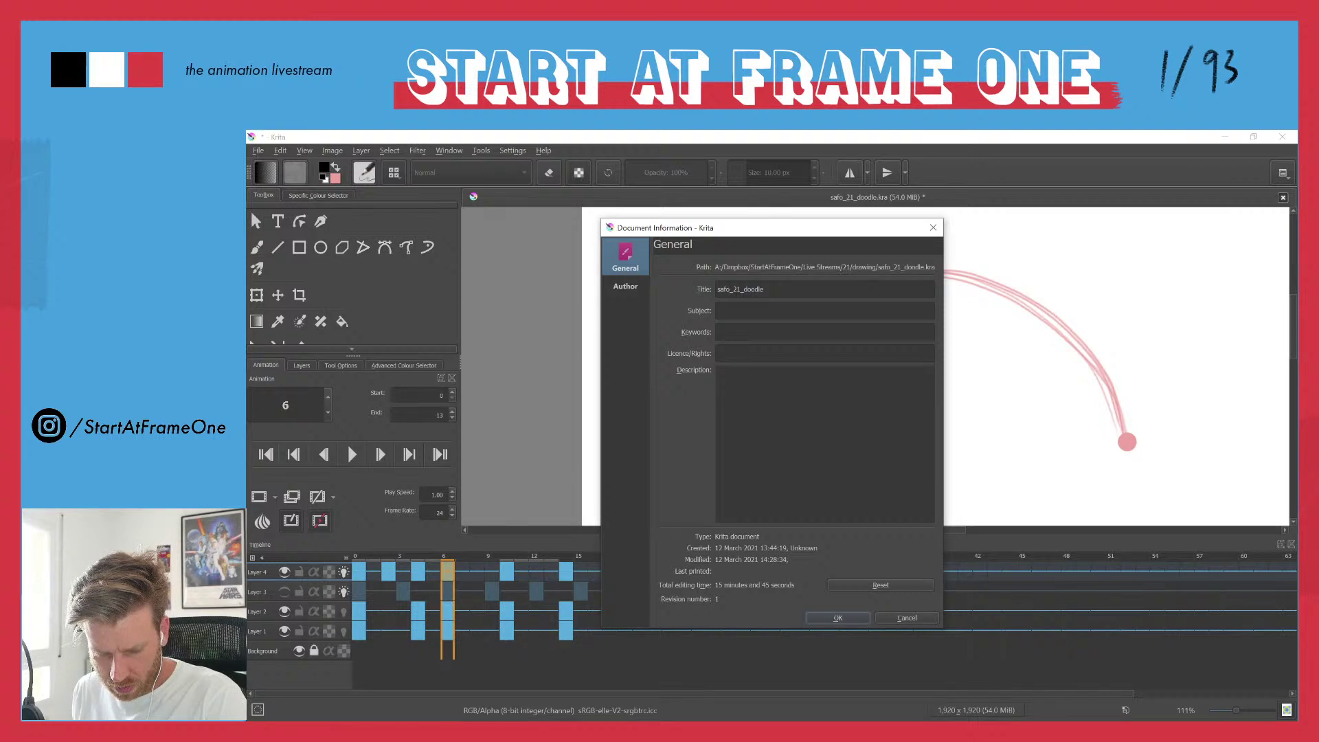
click(933, 228)
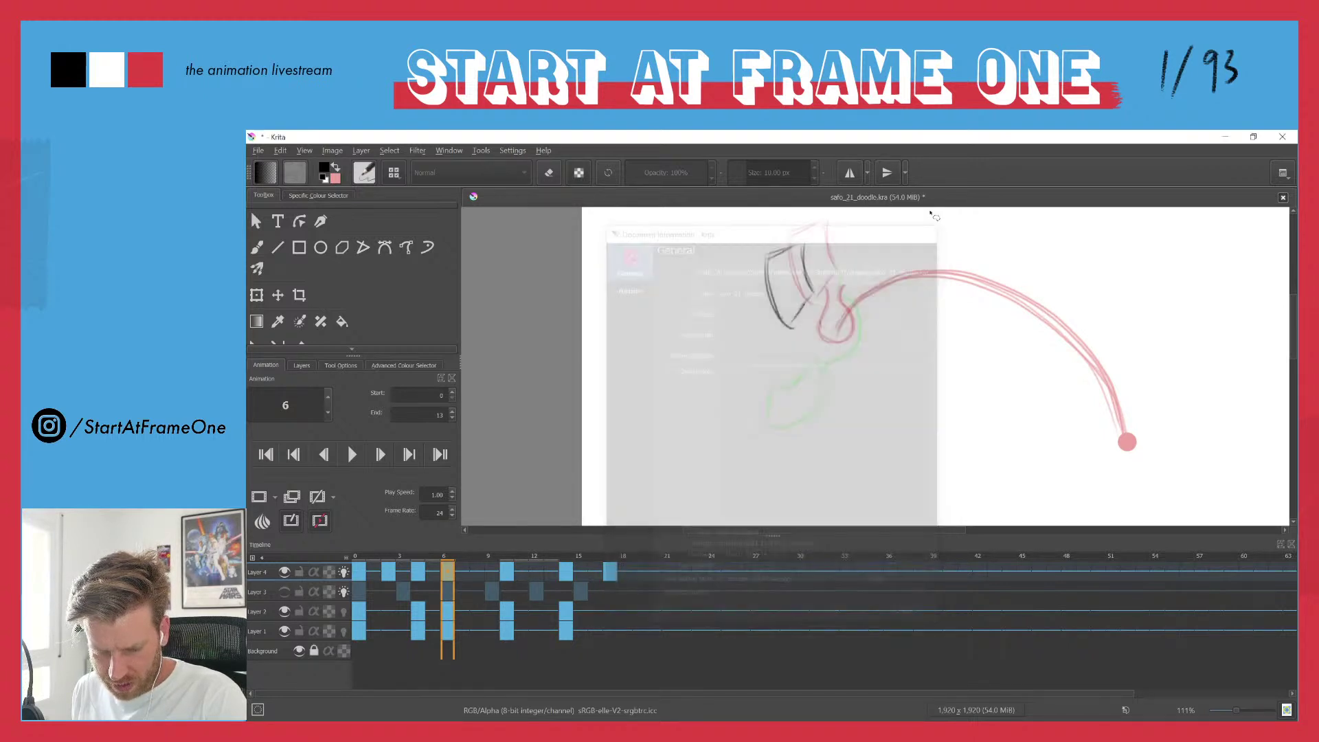
- Open safo_21.kra from the recent documents
click(258, 150)
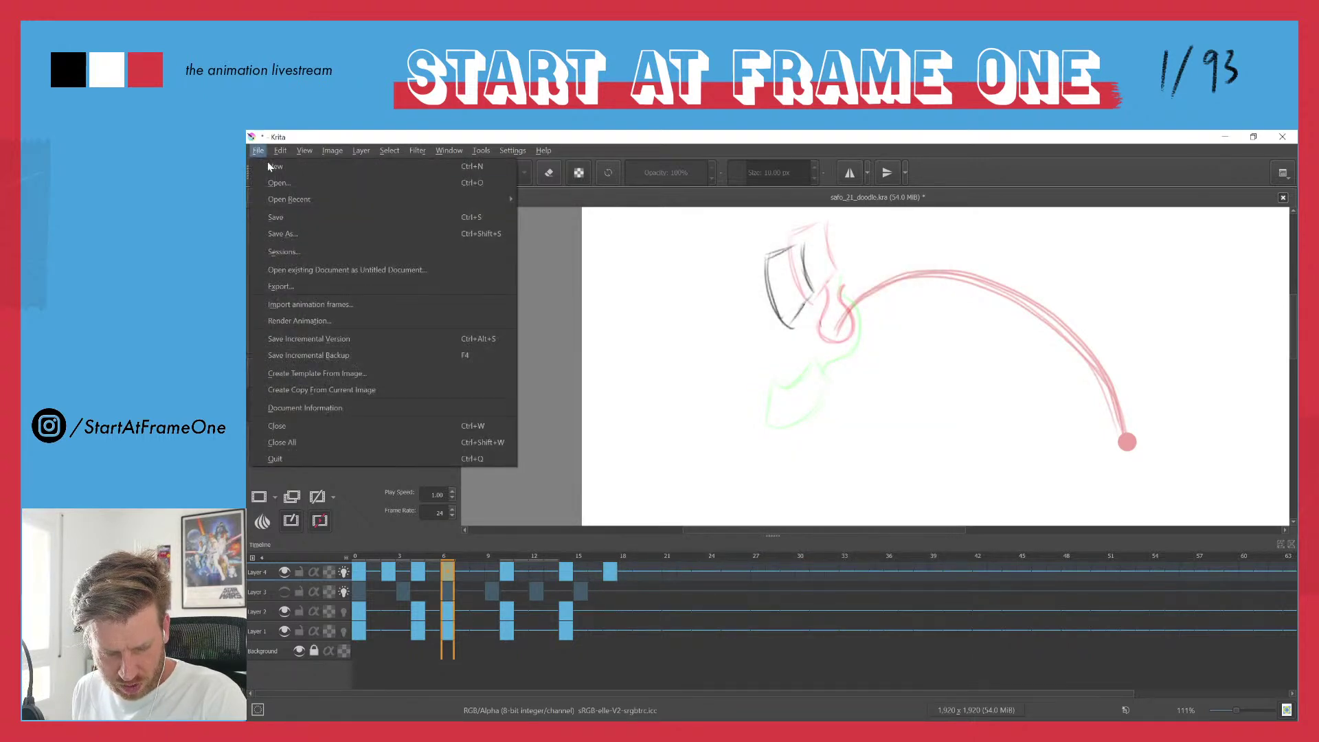
mouse_move(372, 204)
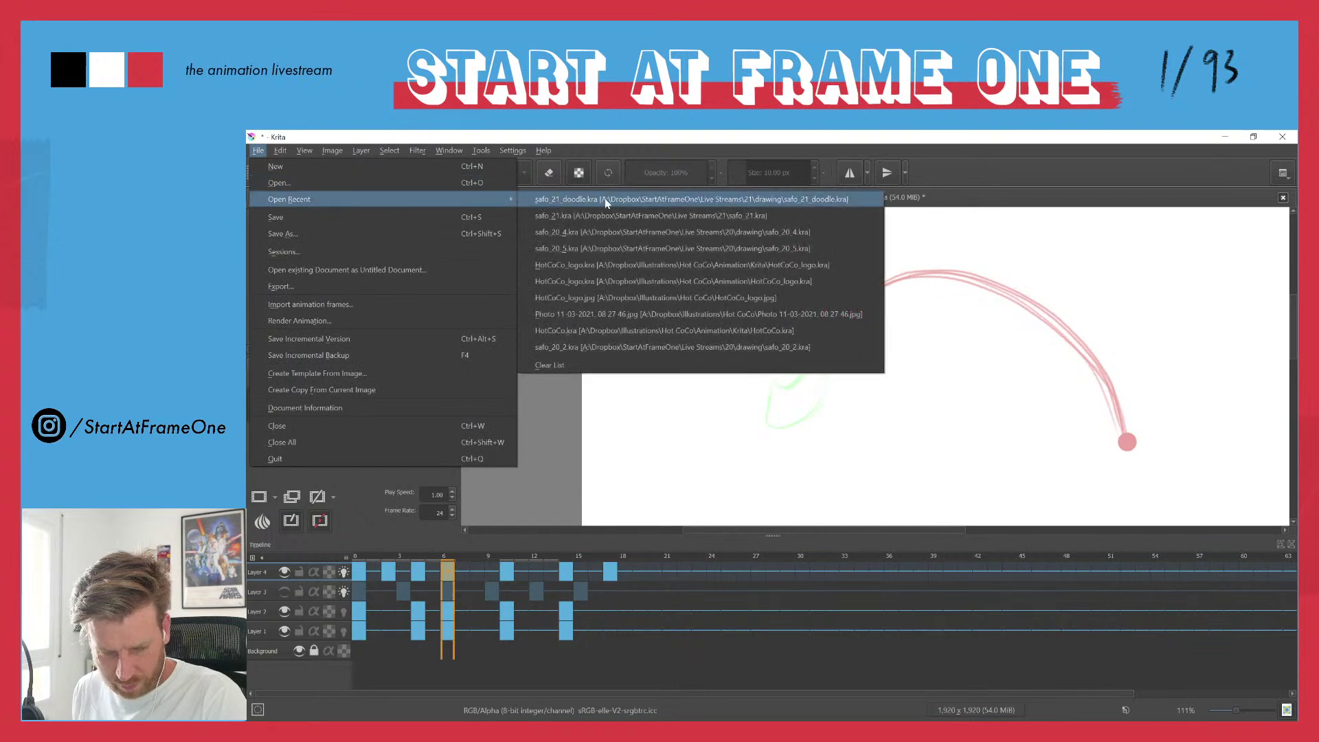
click(748, 219)
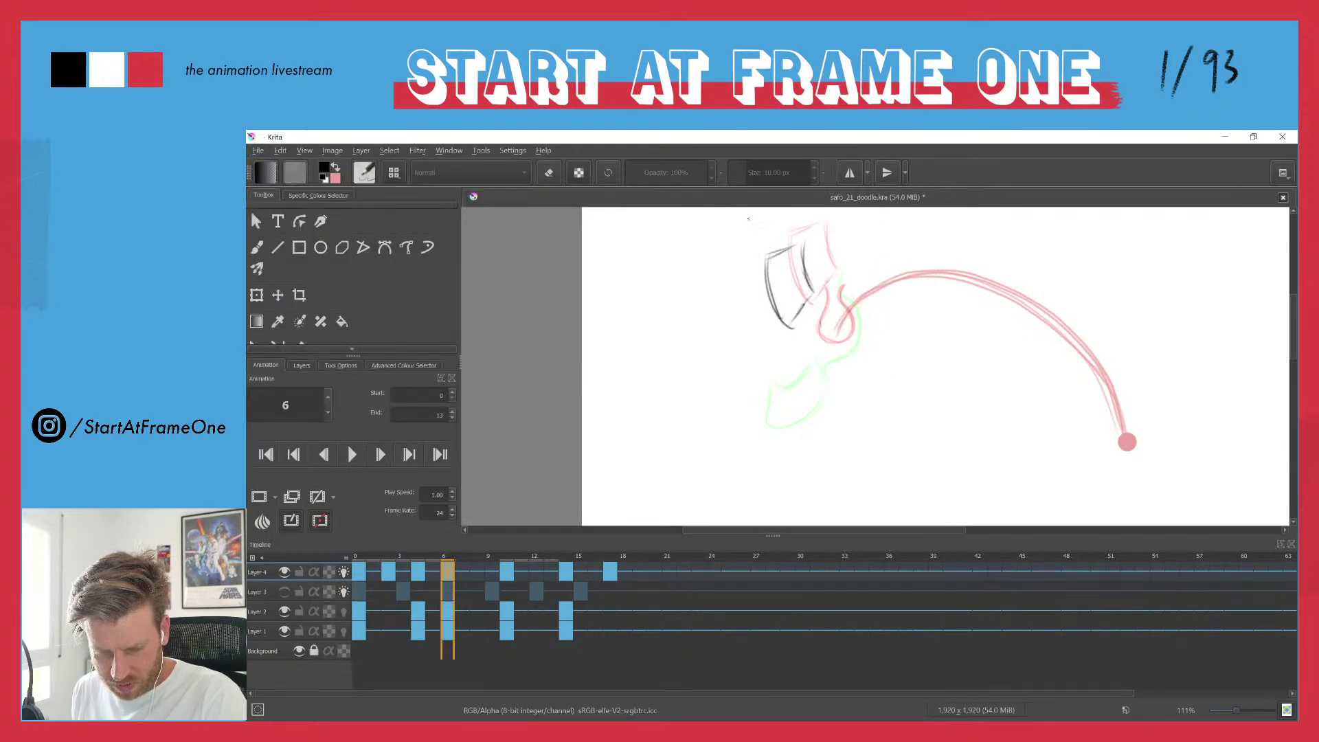
- Change the title of safo_21.kra to safo_21 in its document information
click(256, 151)
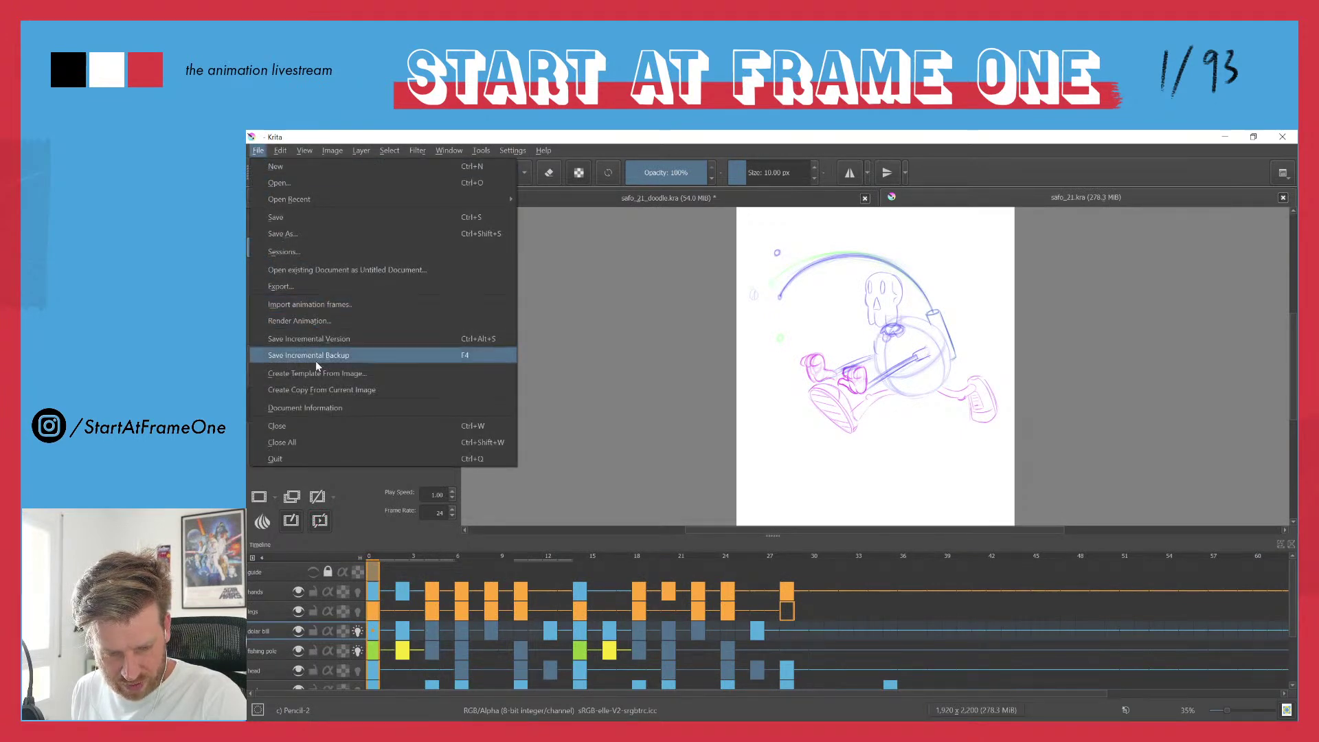
click(316, 408)
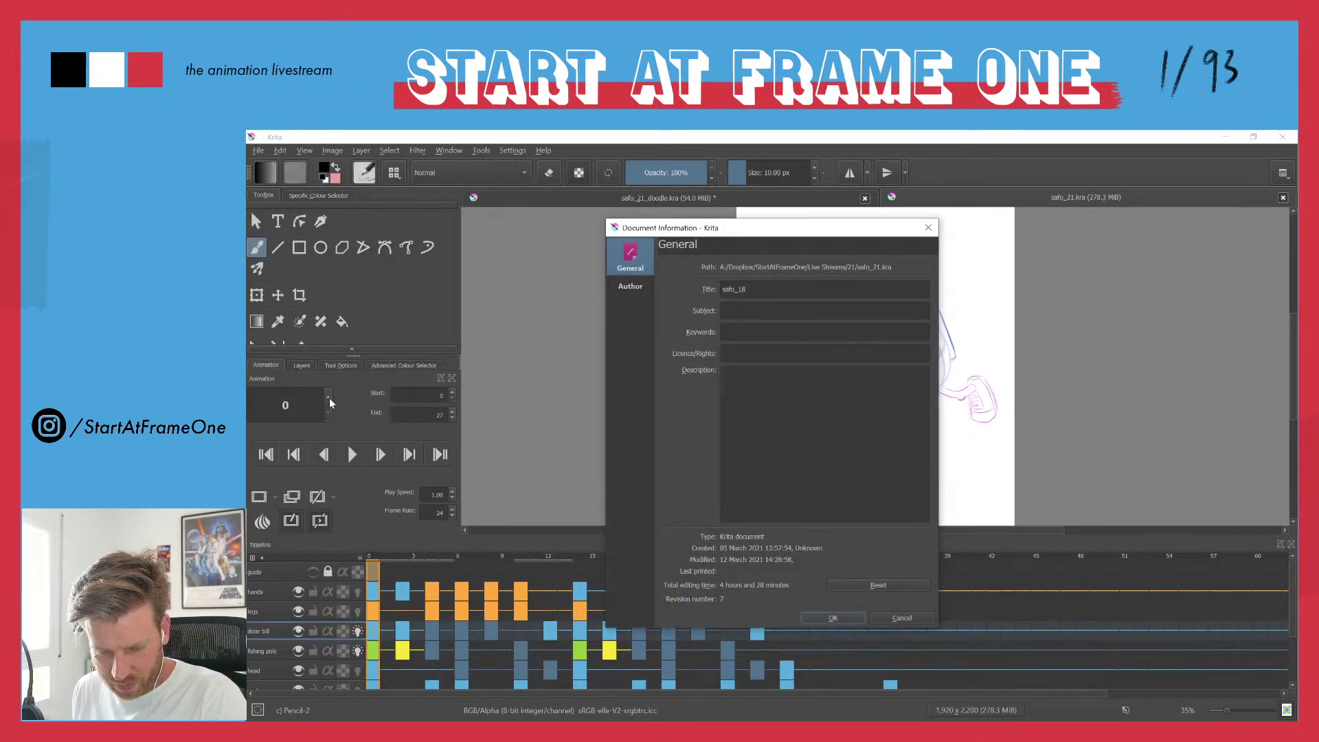
drag(747, 289, 738, 290)
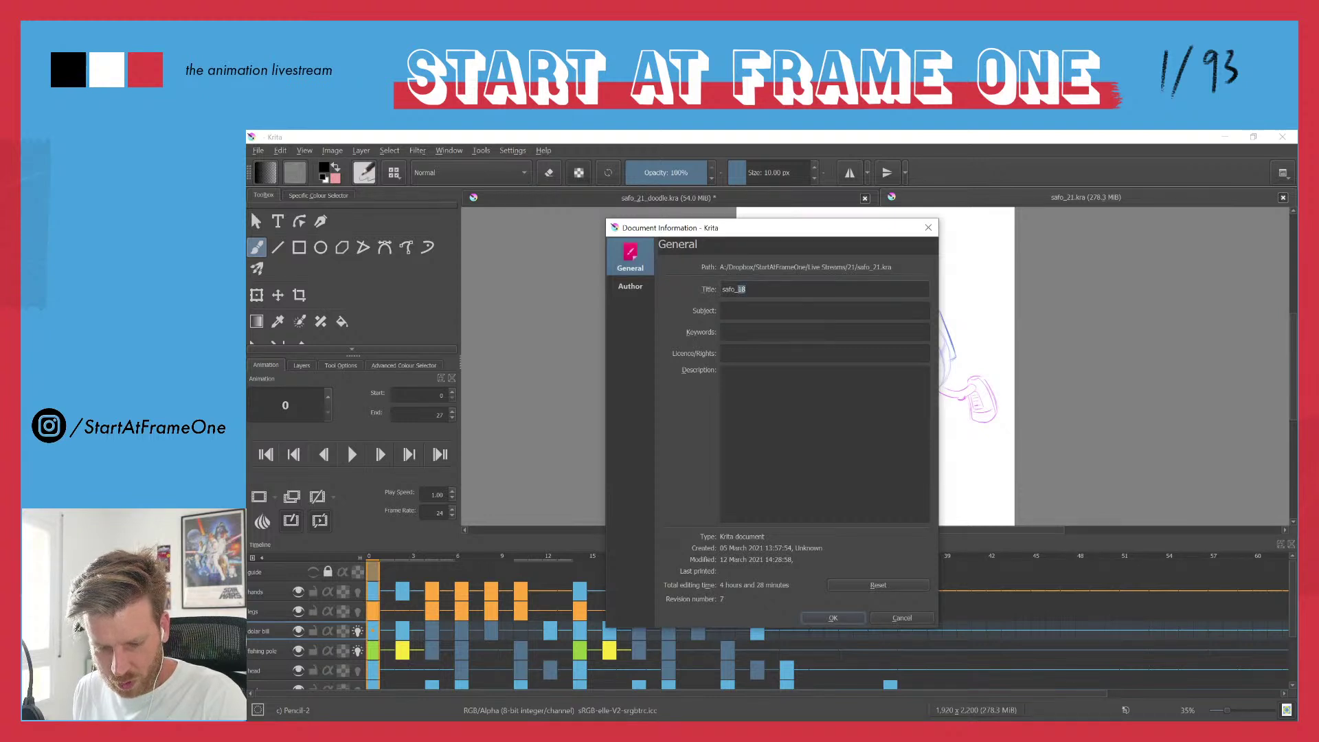
text(21)
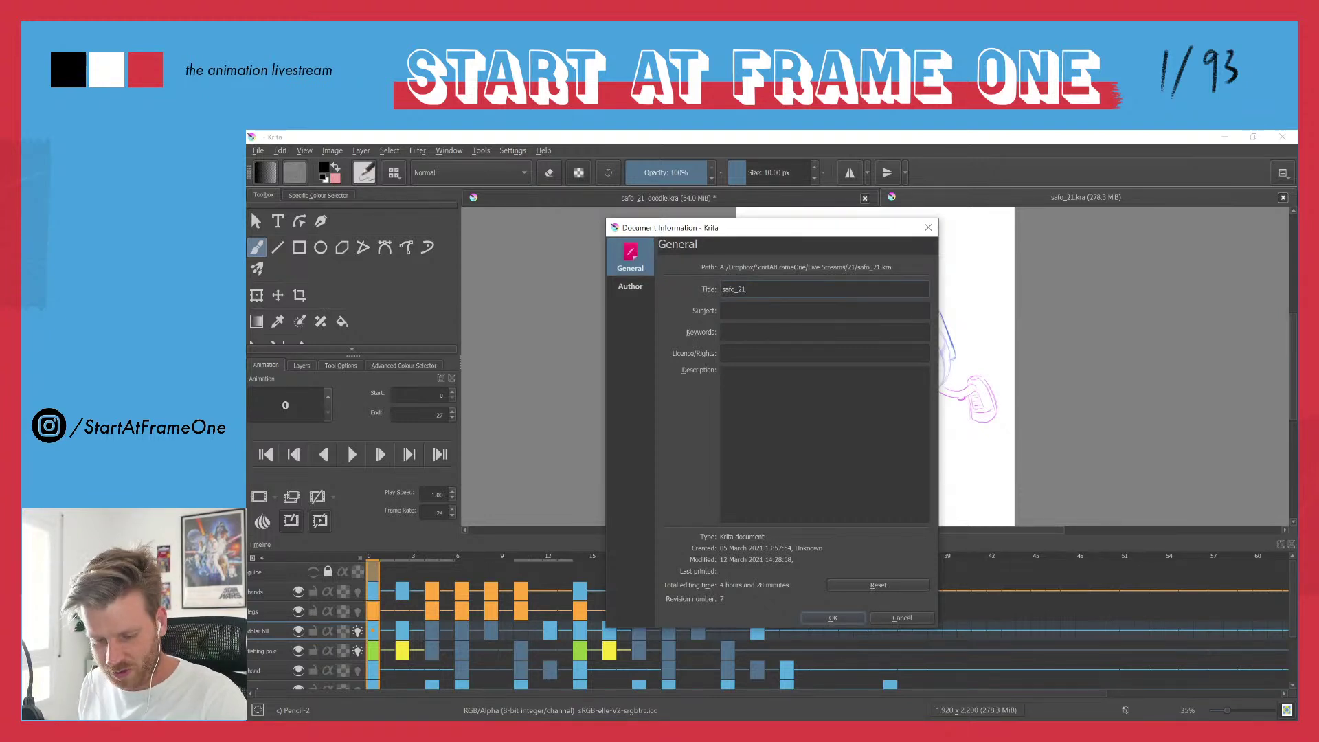
click(838, 618)
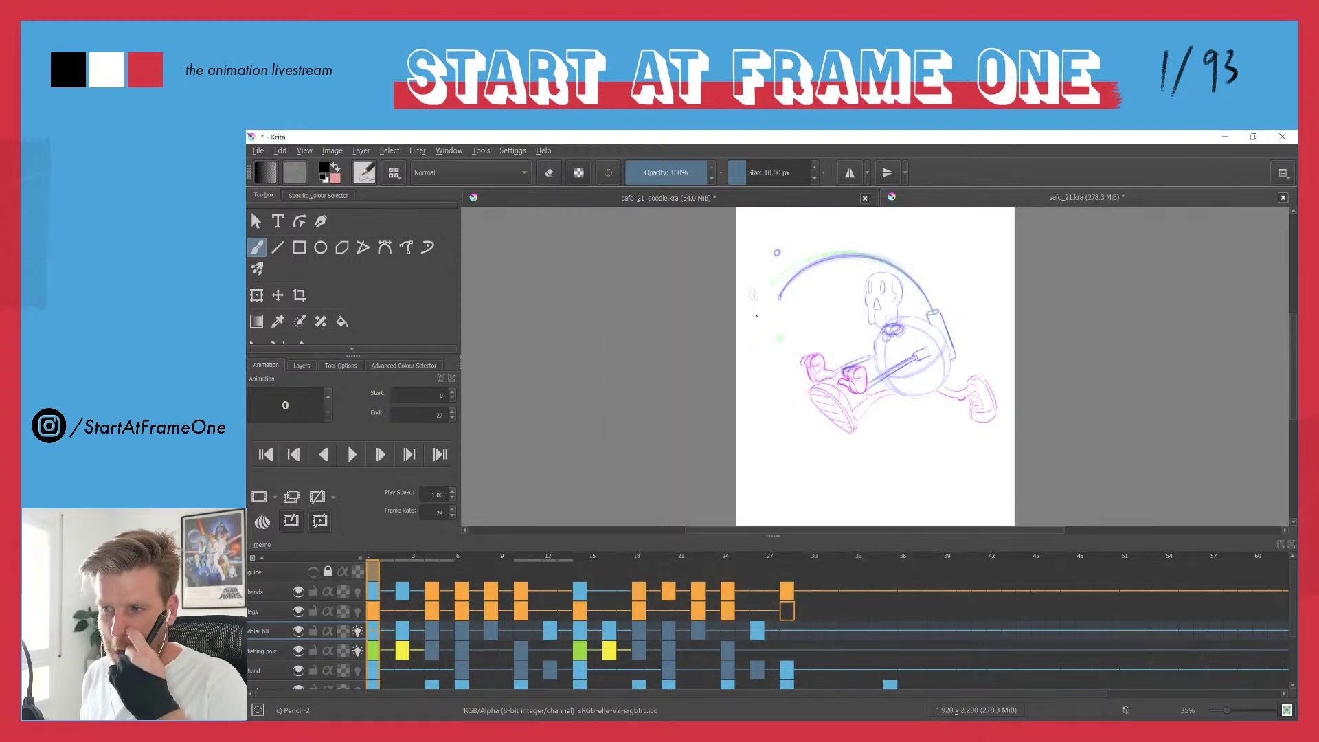
- Look at the doodle document, return to safo_21.kra, draw a short vertical line below the runner, and try to close the document
click(547, 203)
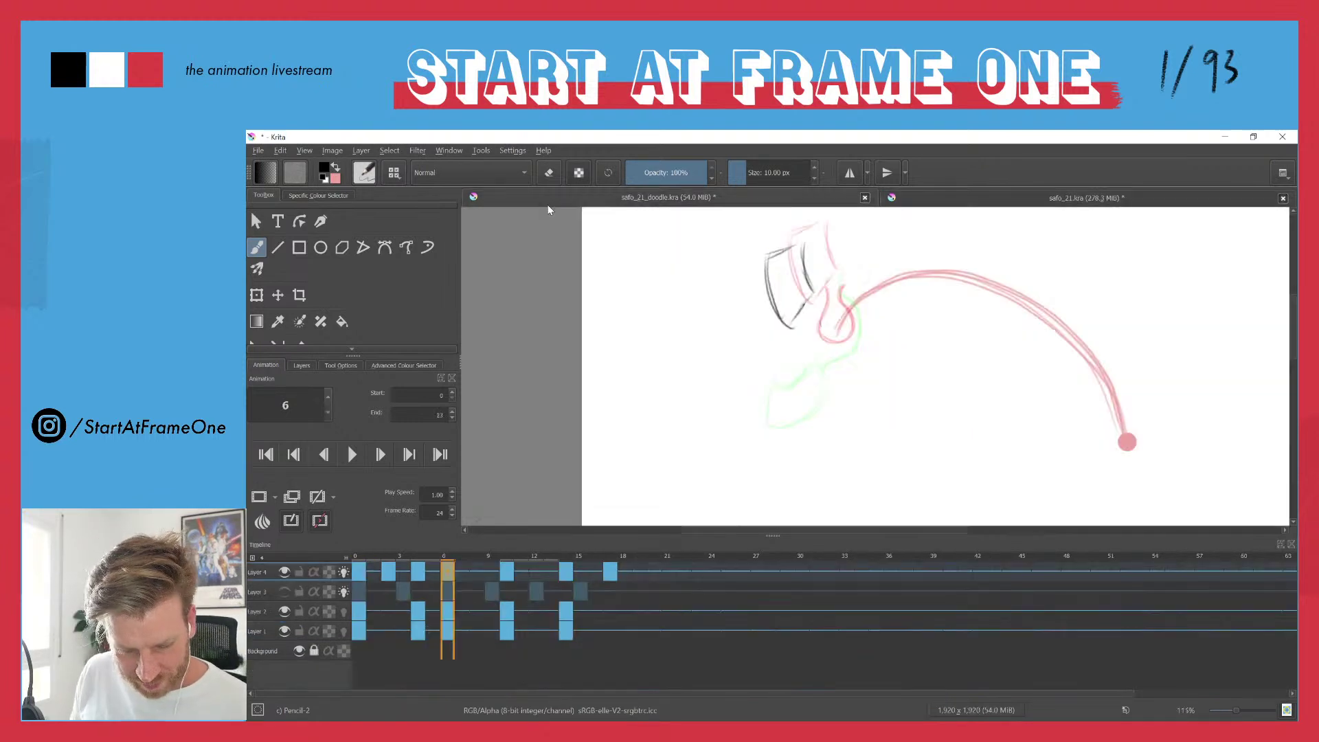
click(1007, 196)
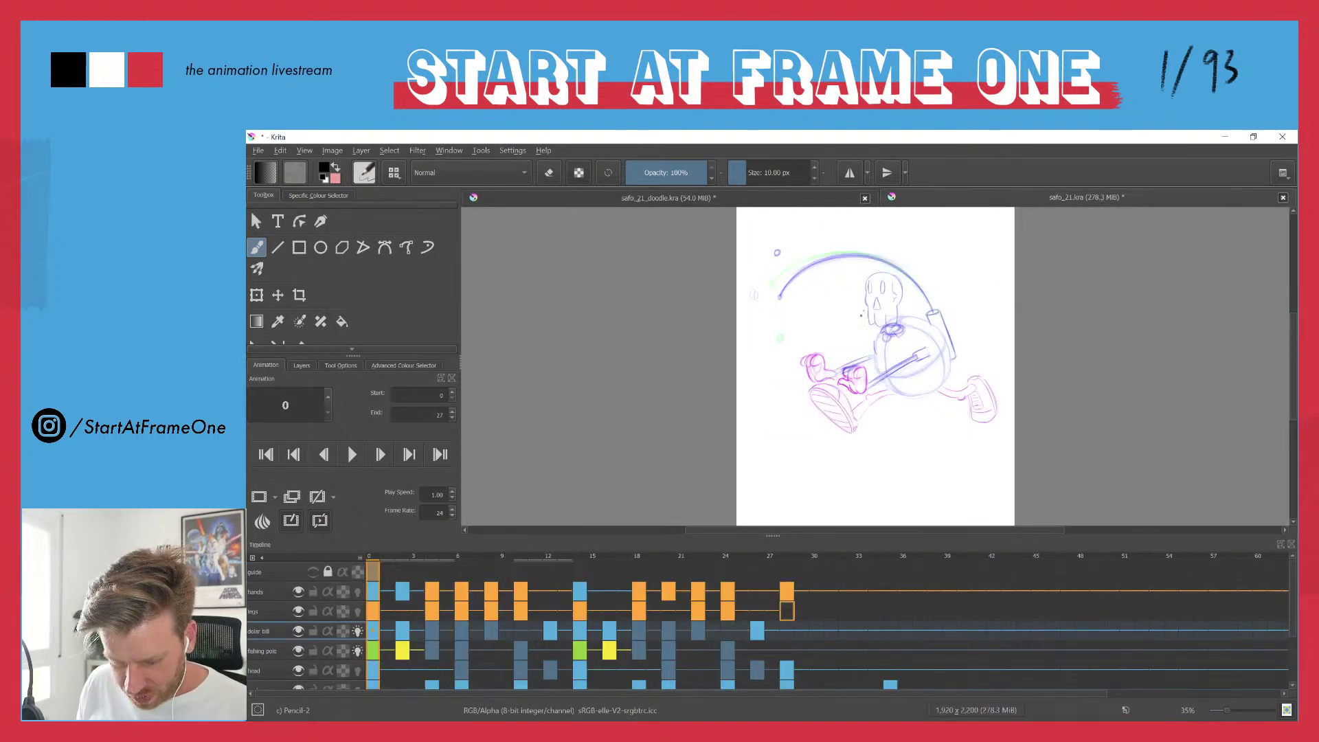
drag(775, 437, 774, 481)
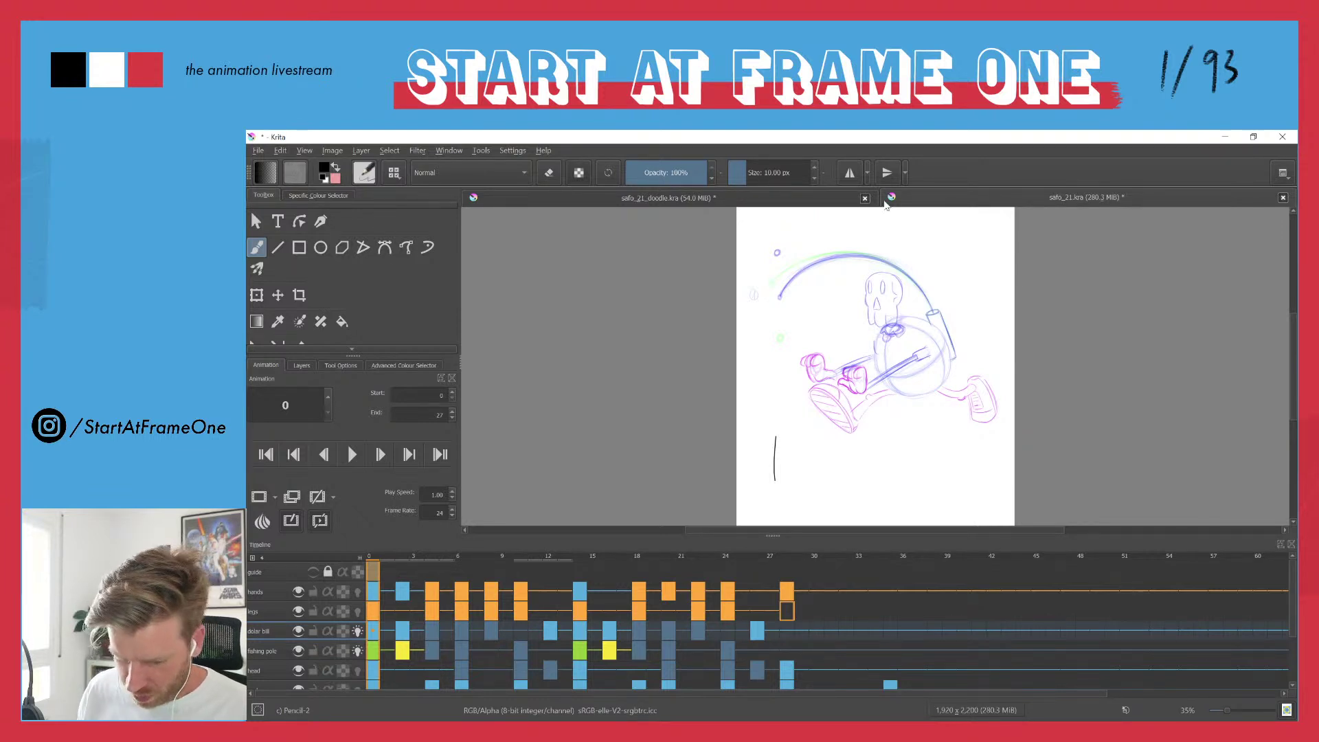
click(1284, 198)
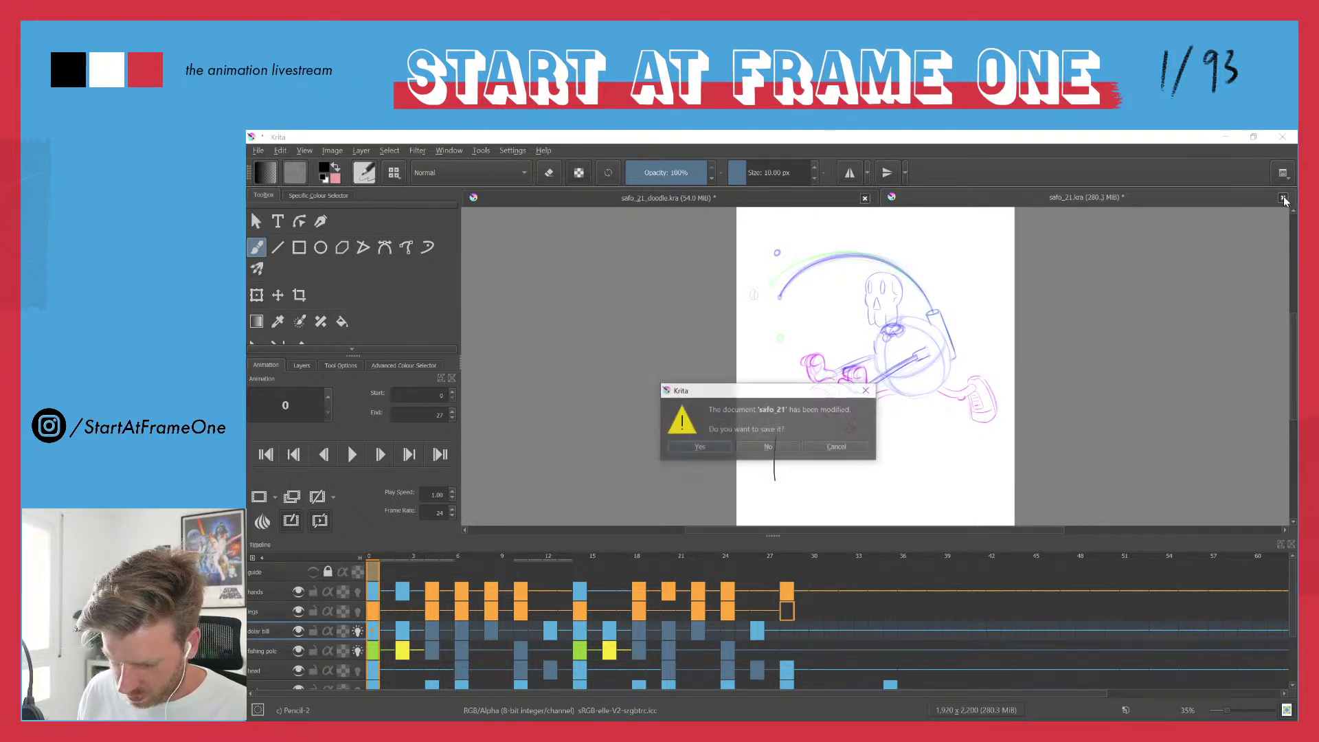
click(771, 444)
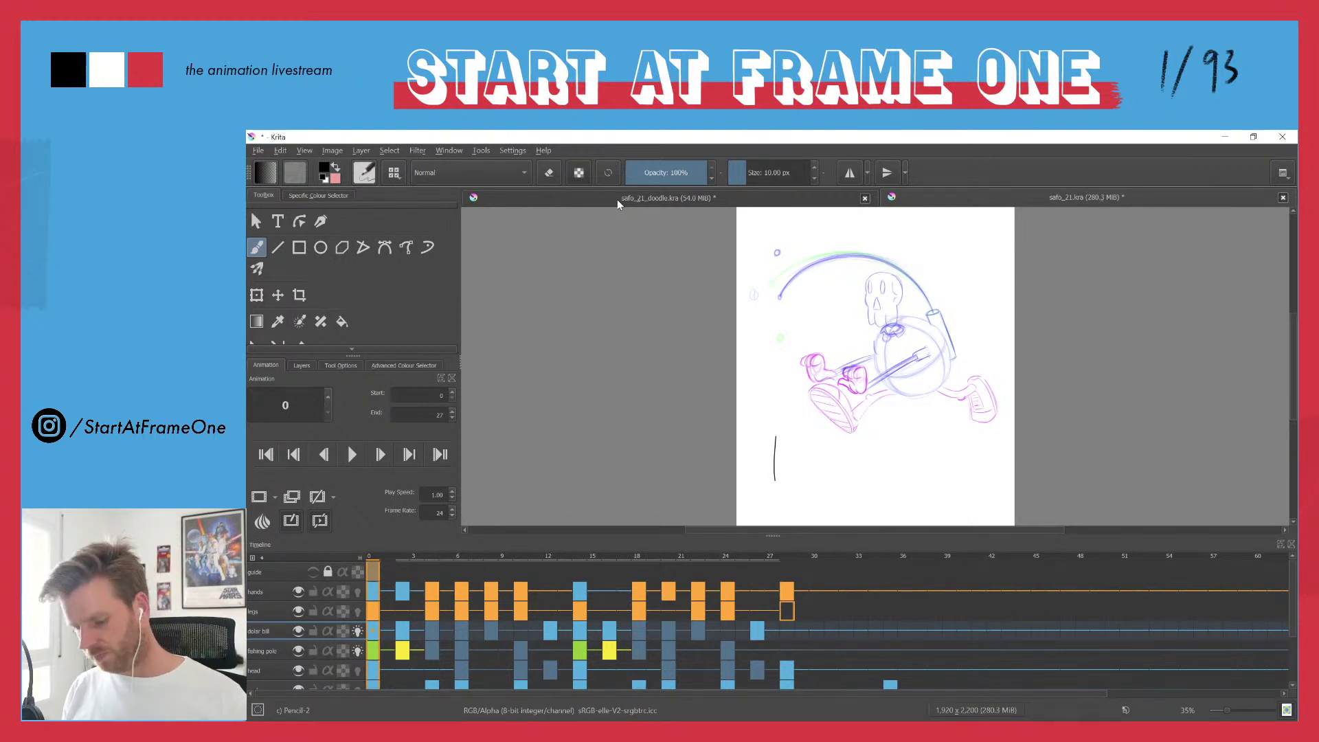
- Lasso and delete the short vertical line below the runner's front foot, and clear the selection
key(l)
mouse_move(768, 427)
mouse_down()
mouse_move(783, 497)
mouse_move(759, 416)
mouse_up()
key(Delete)
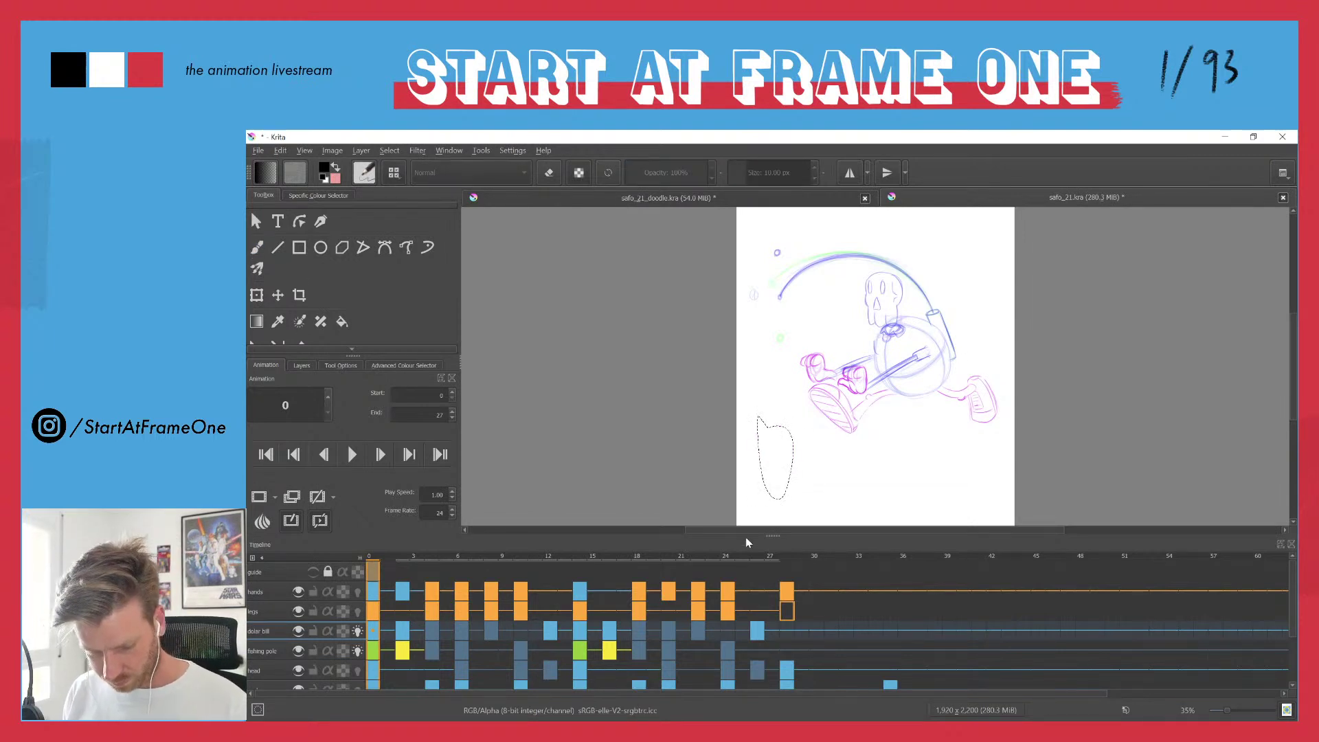
key(ctrl+shift+a)
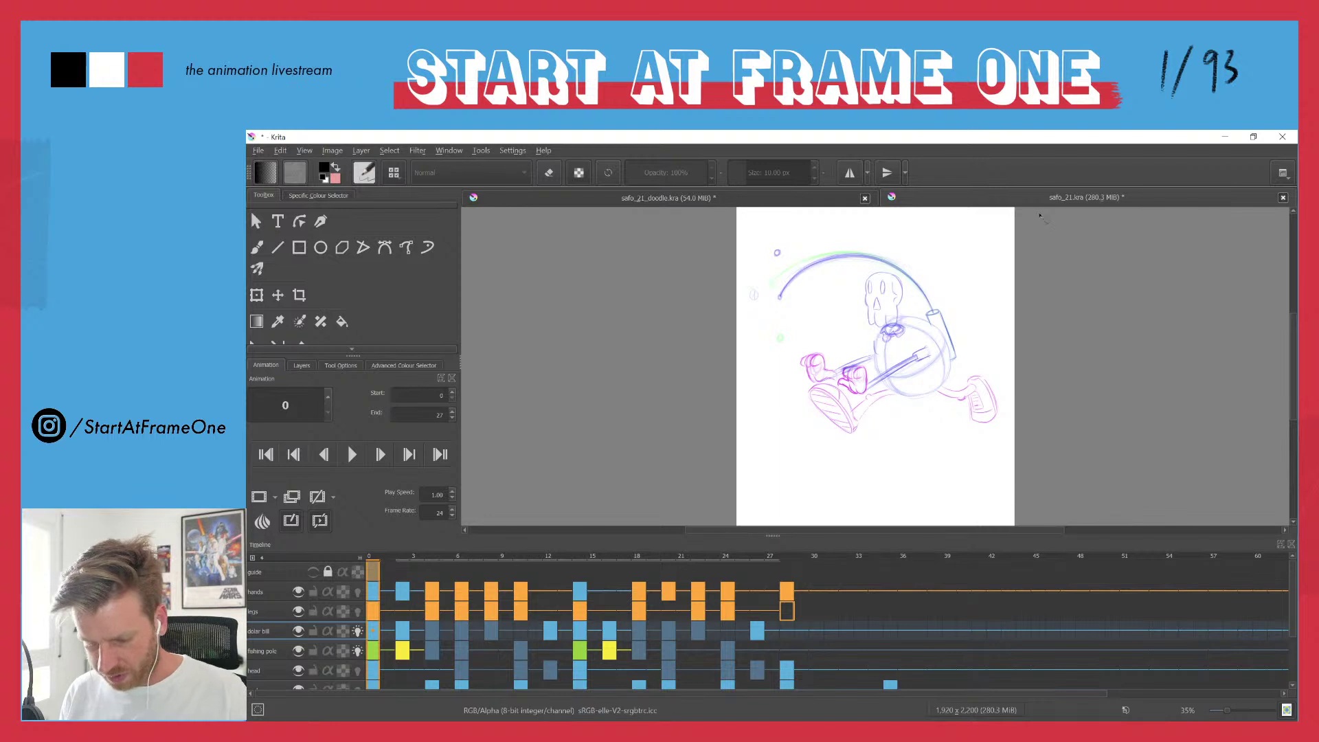
- Return to safo_21_doodle.kra and review the bill and string motion by playing the loop and scrubbing between frames 0 and 6
click(643, 197)
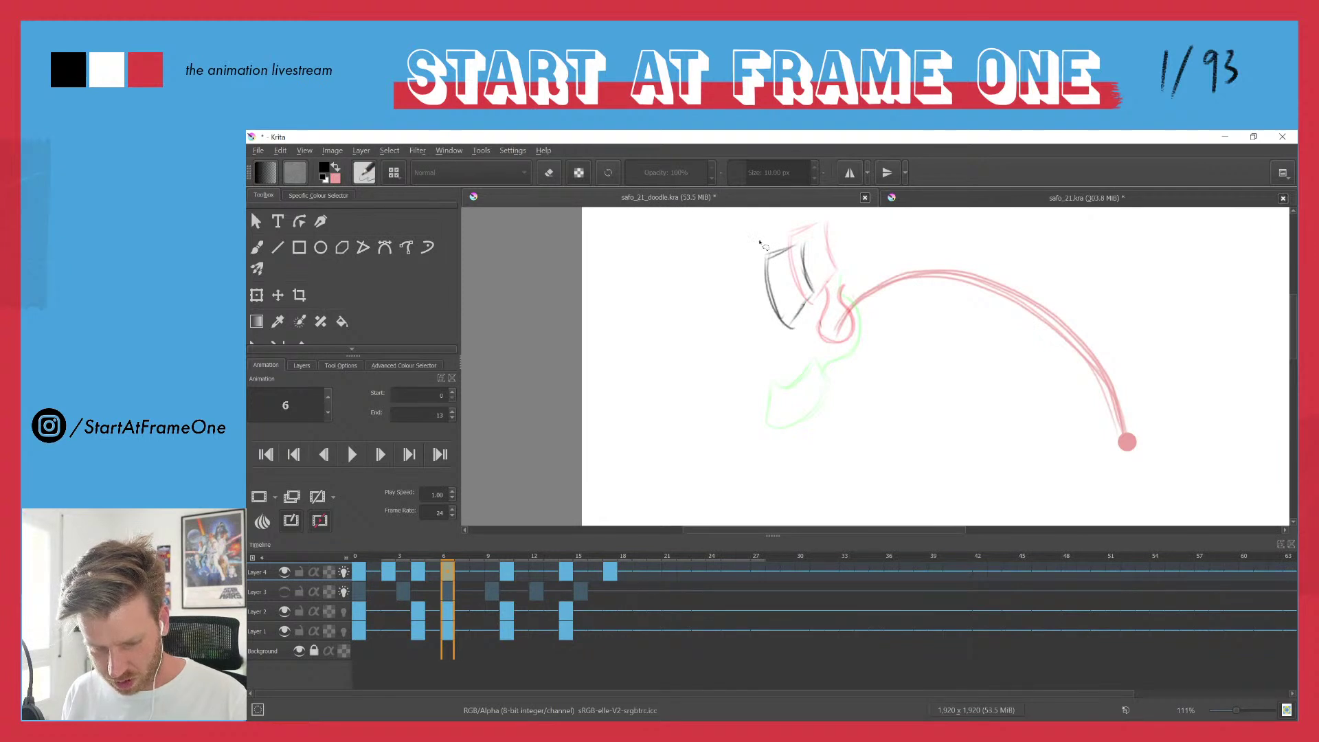
key(space)
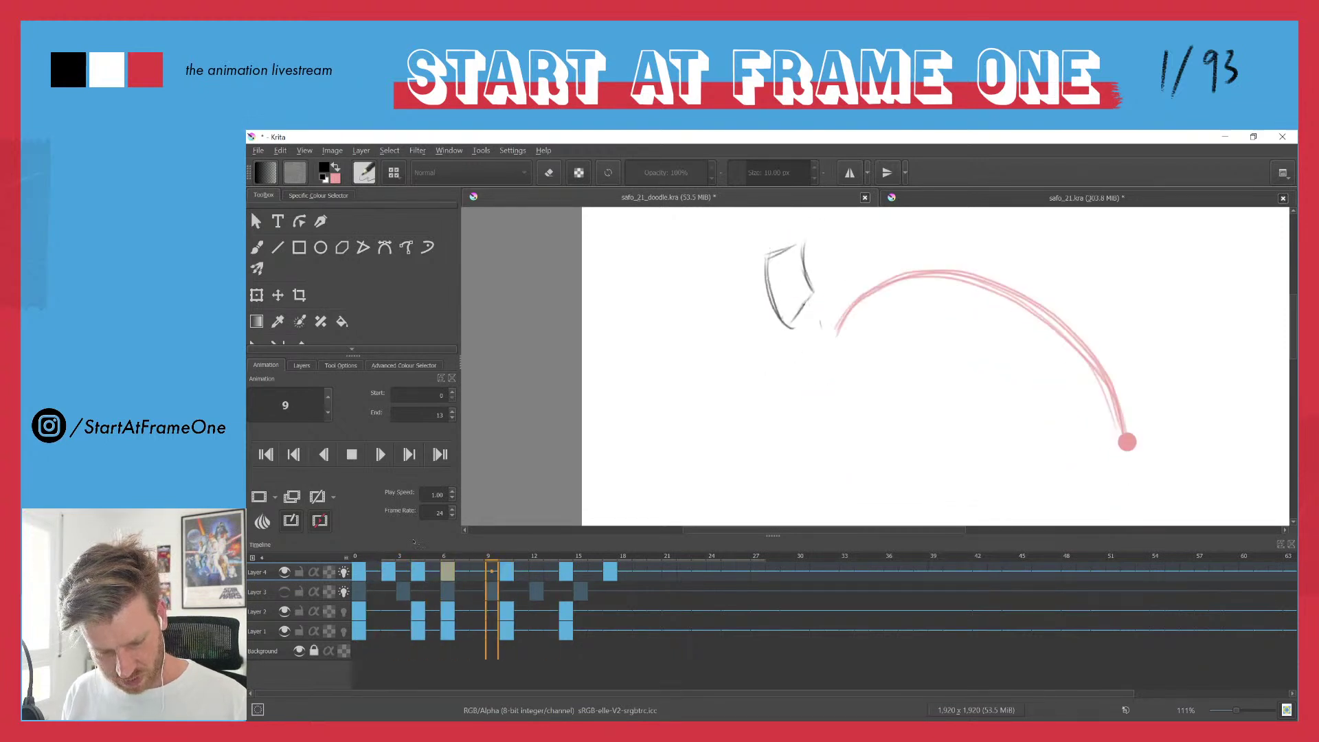
drag(389, 558, 402, 558)
click(443, 557)
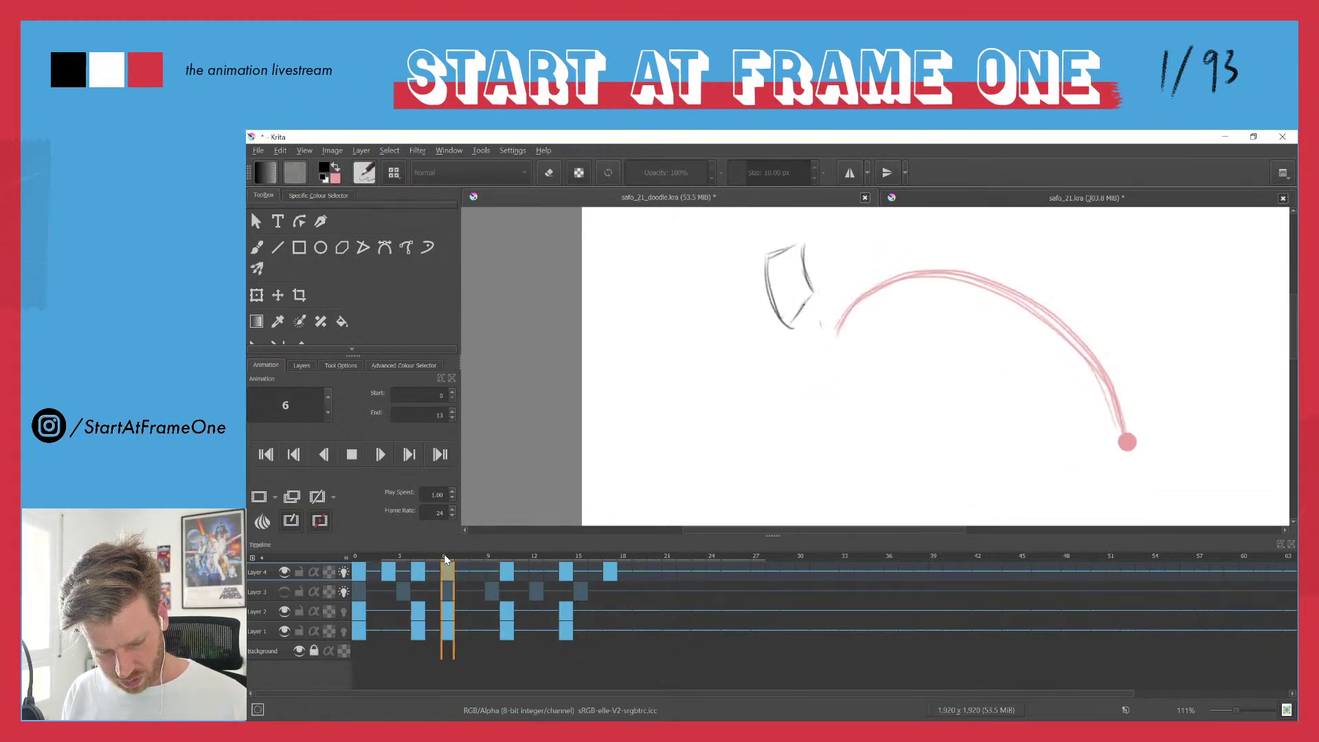
mouse_move(446, 559)
mouse_down()
mouse_move(357, 553)
mouse_move(432, 568)
mouse_up()
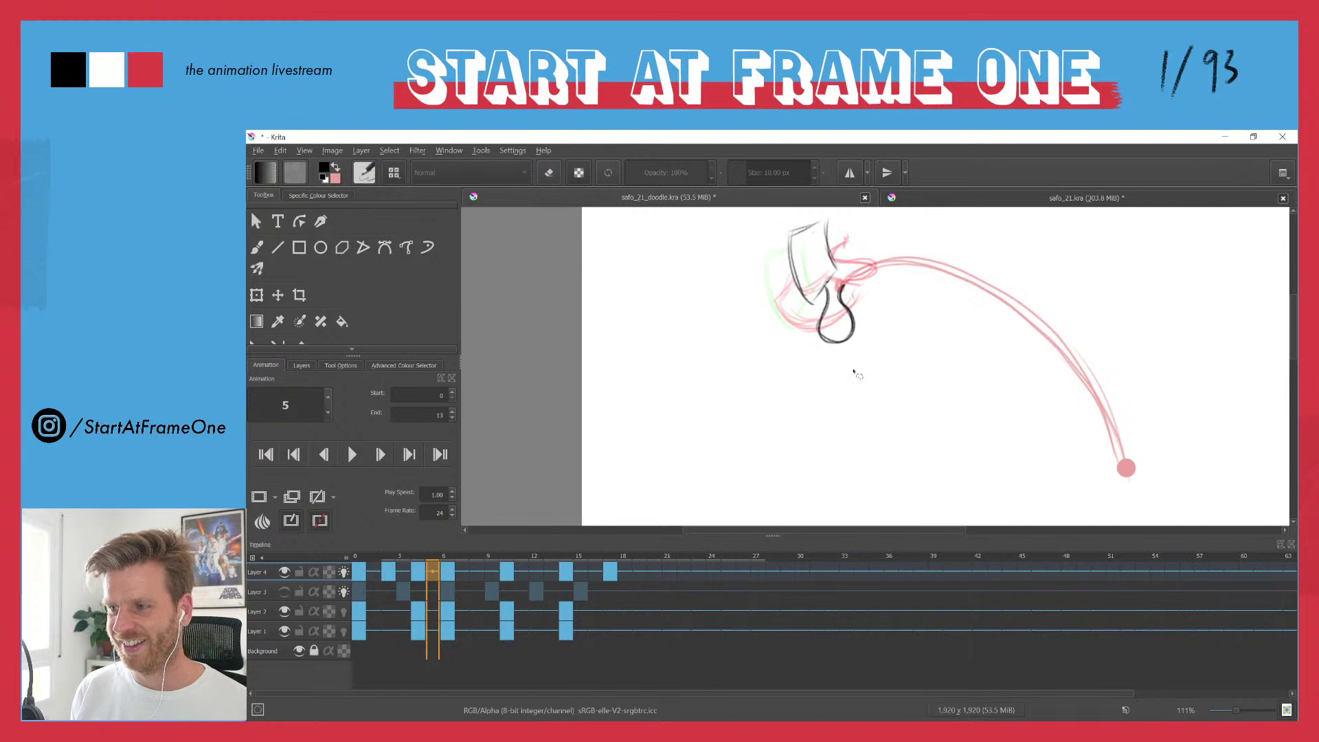
drag(433, 557, 357, 558)
key(space)
key(space)
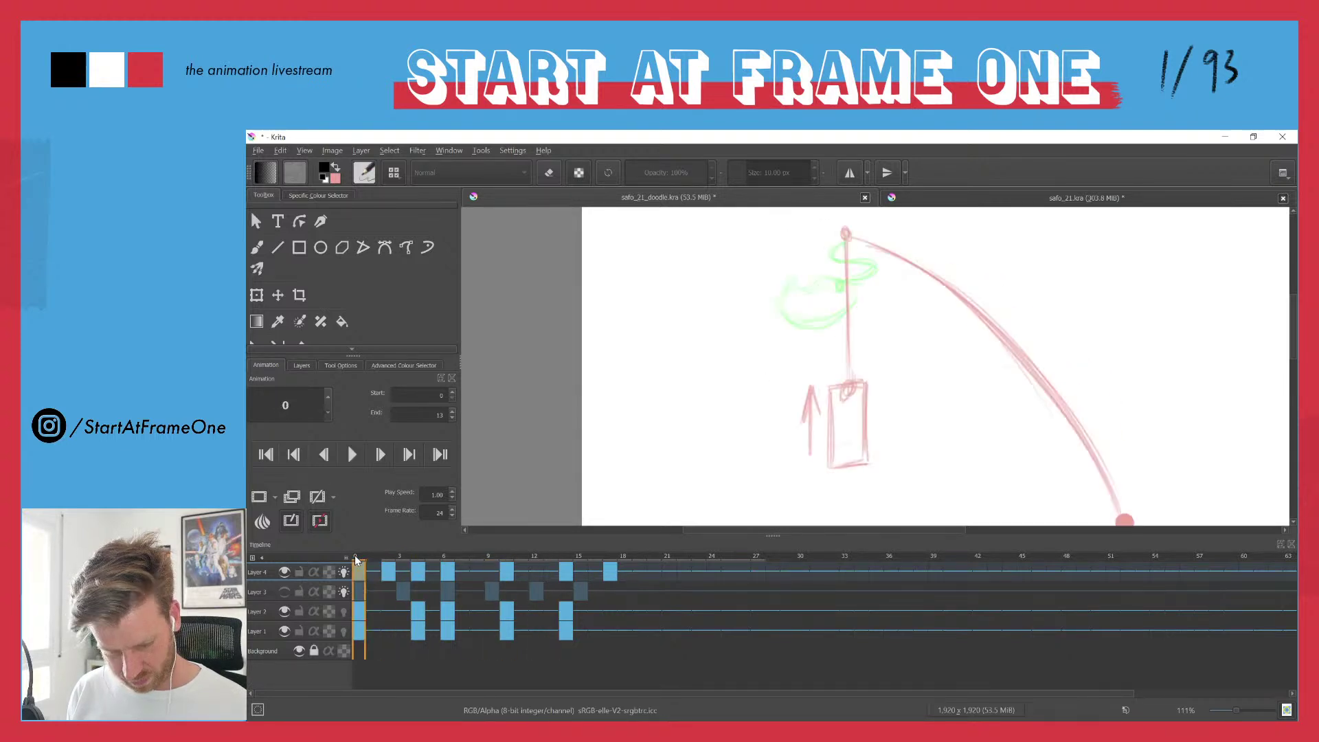
- Lasso the dollar bill at frame 6, move it up over the previous frame's bill, and clear the selection
drag(360, 557, 444, 555)
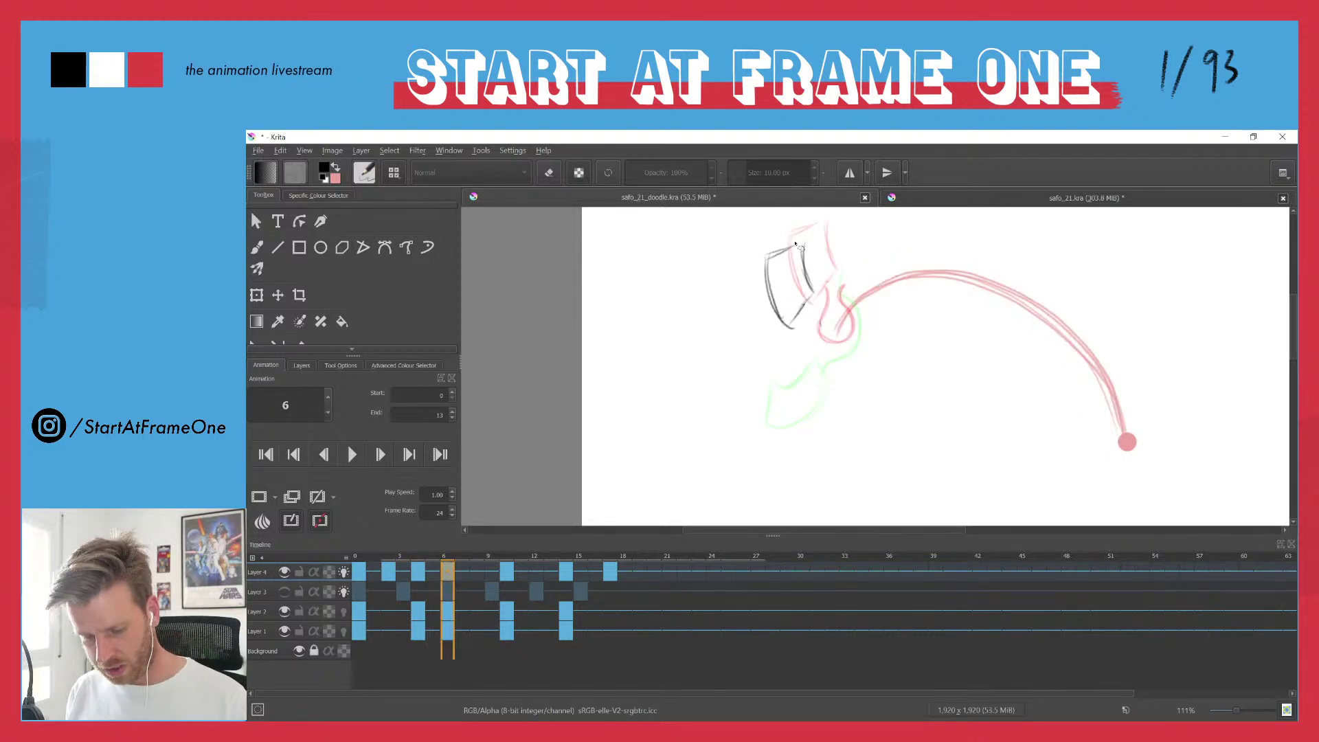
mouse_move(806, 225)
mouse_down()
mouse_move(766, 235)
mouse_move(782, 252)
mouse_move(788, 238)
mouse_up()
key(t)
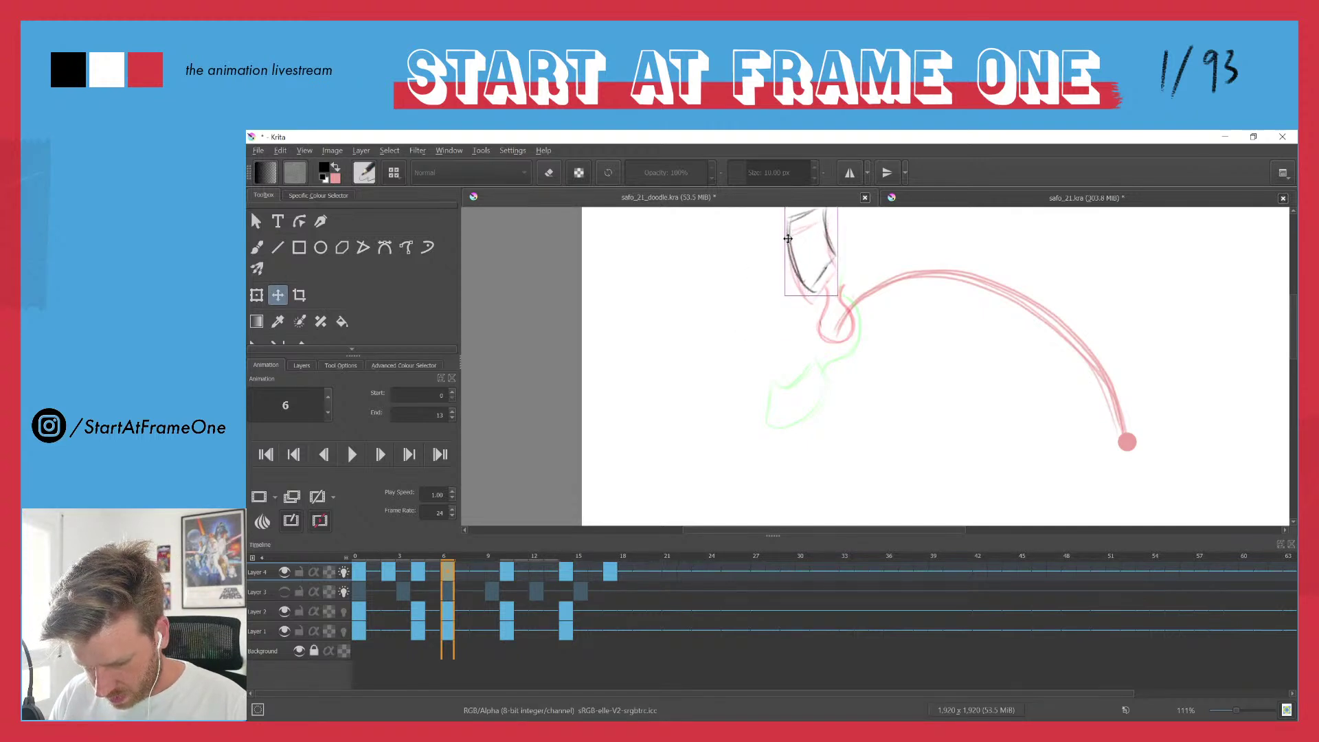
key(ctrl+shift+a)
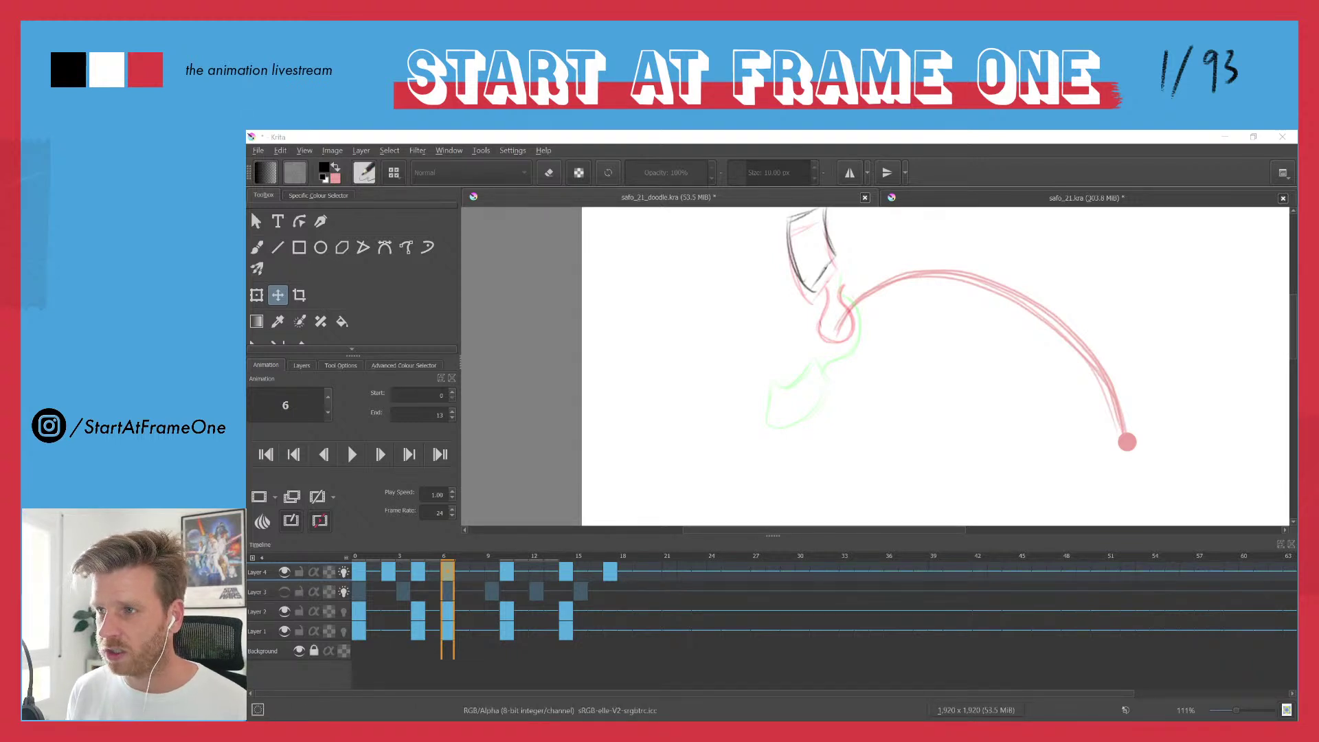
- Draw a narrow looped string hanging from the bill's lower corner beside the rod tip at frame 6
click(451, 557)
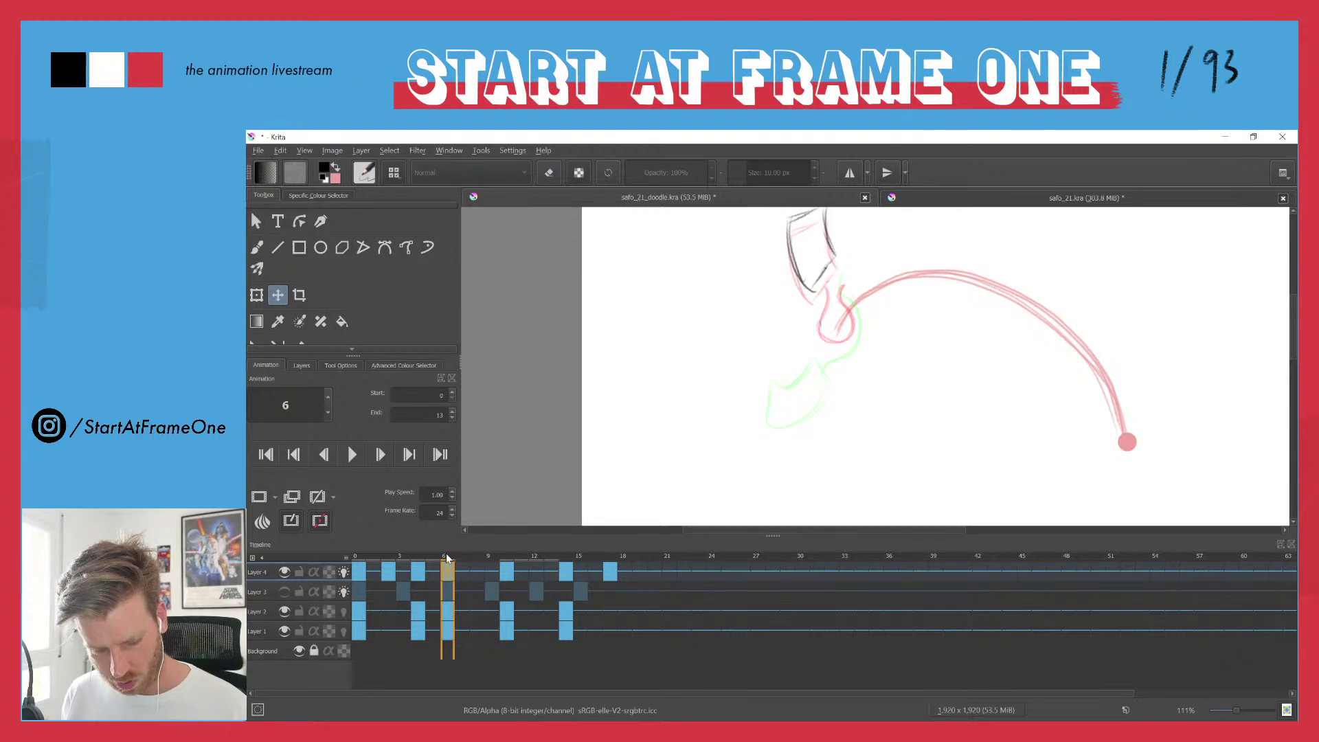
key(b)
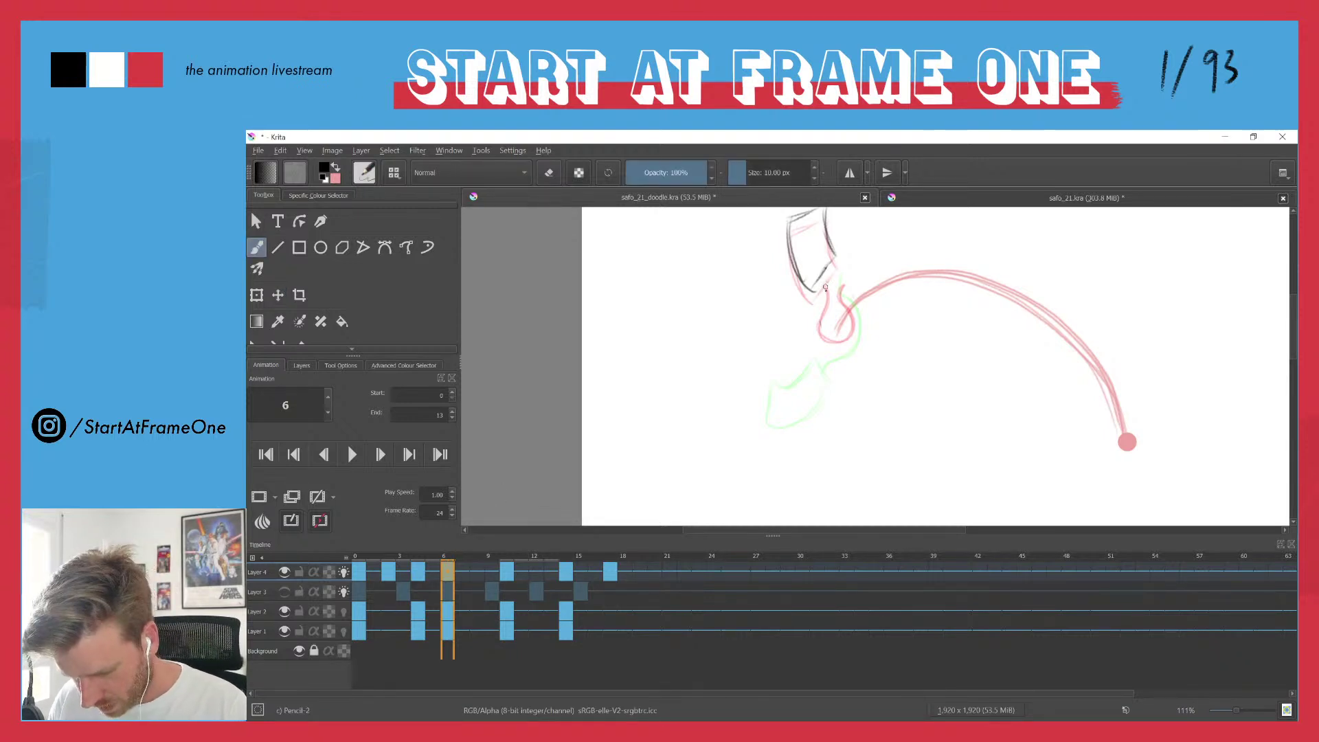
mouse_move(824, 273)
mouse_down()
mouse_move(822, 333)
mouse_move(840, 330)
mouse_move(825, 336)
mouse_move(830, 353)
mouse_move(820, 276)
mouse_move(837, 353)
mouse_up()
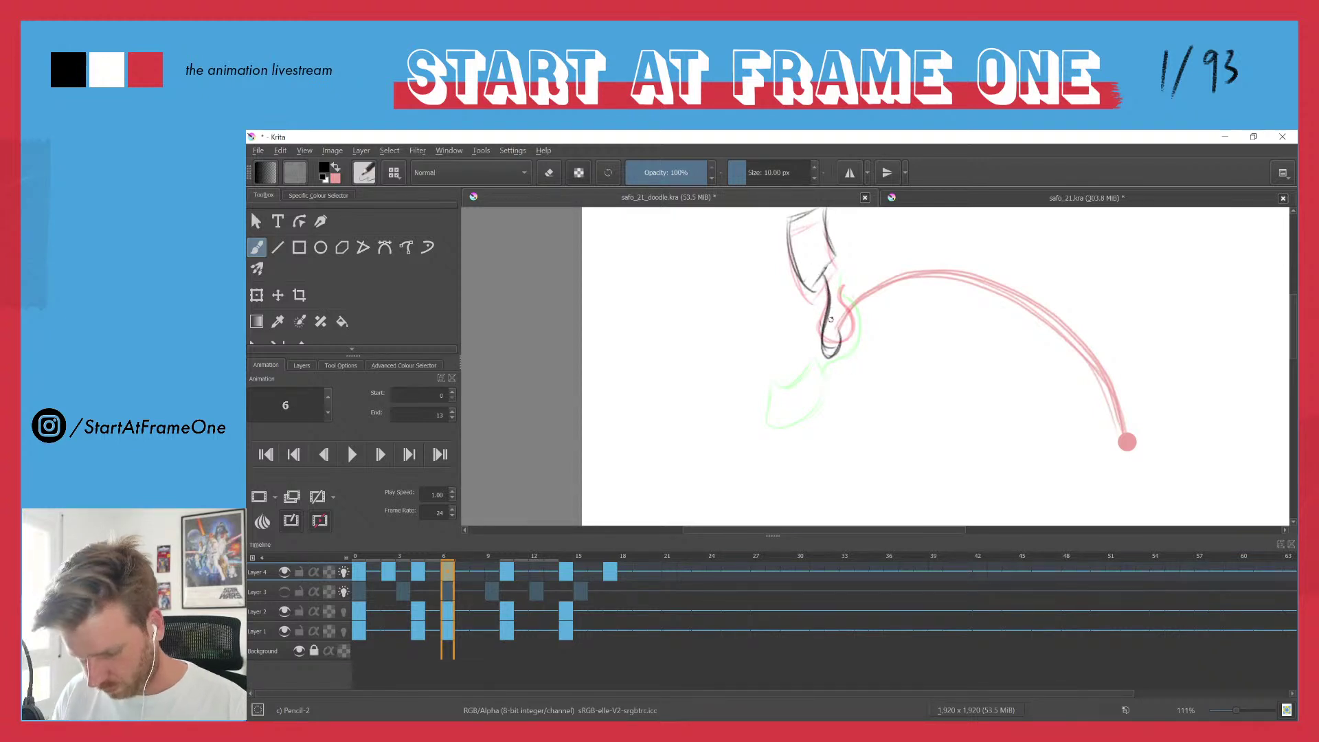
- Play the doodle loop from frame 0 to check the raised bill and its new string
drag(429, 558, 276, 549)
key(space)
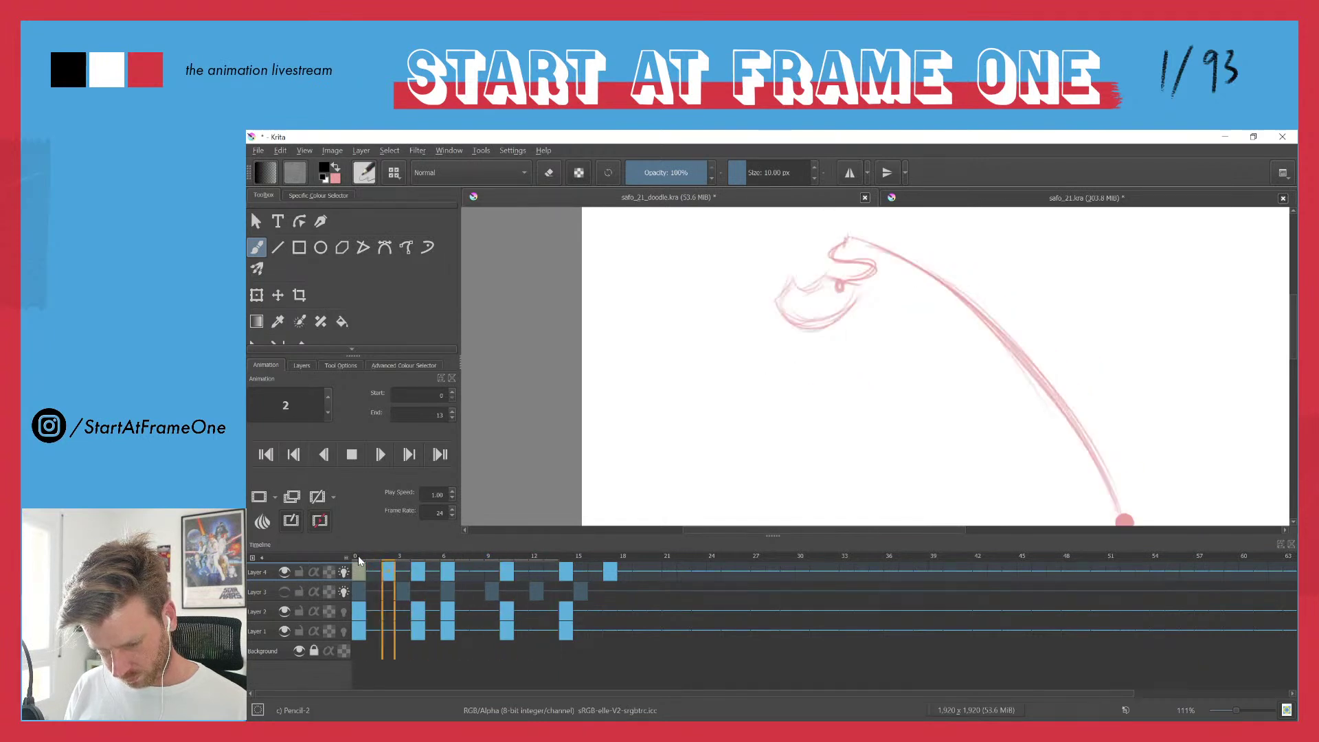
key(space)
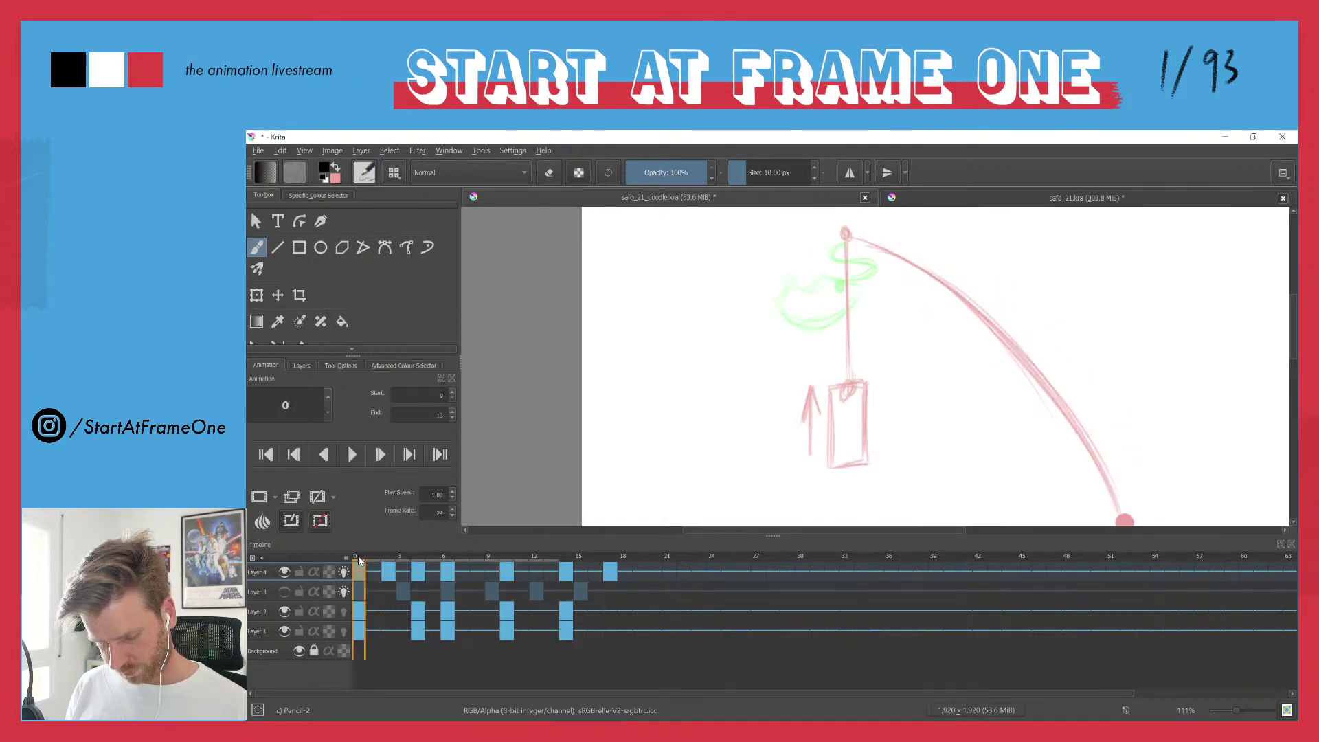
drag(637, 297, 646, 372)
key(space)
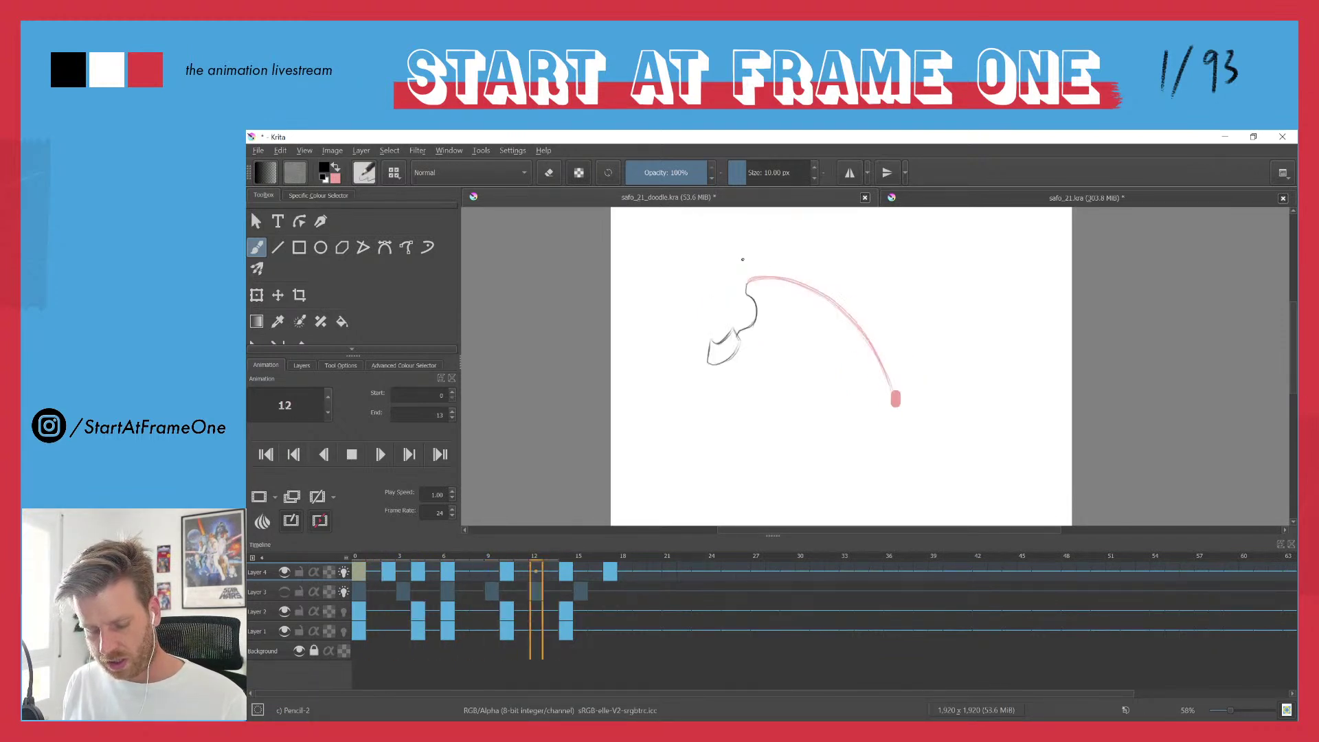
- Play the loop with Layer 3 shown instead of Layer 4, and restore Layer 4 to compare the two string versions
click(356, 555)
click(284, 572)
click(285, 592)
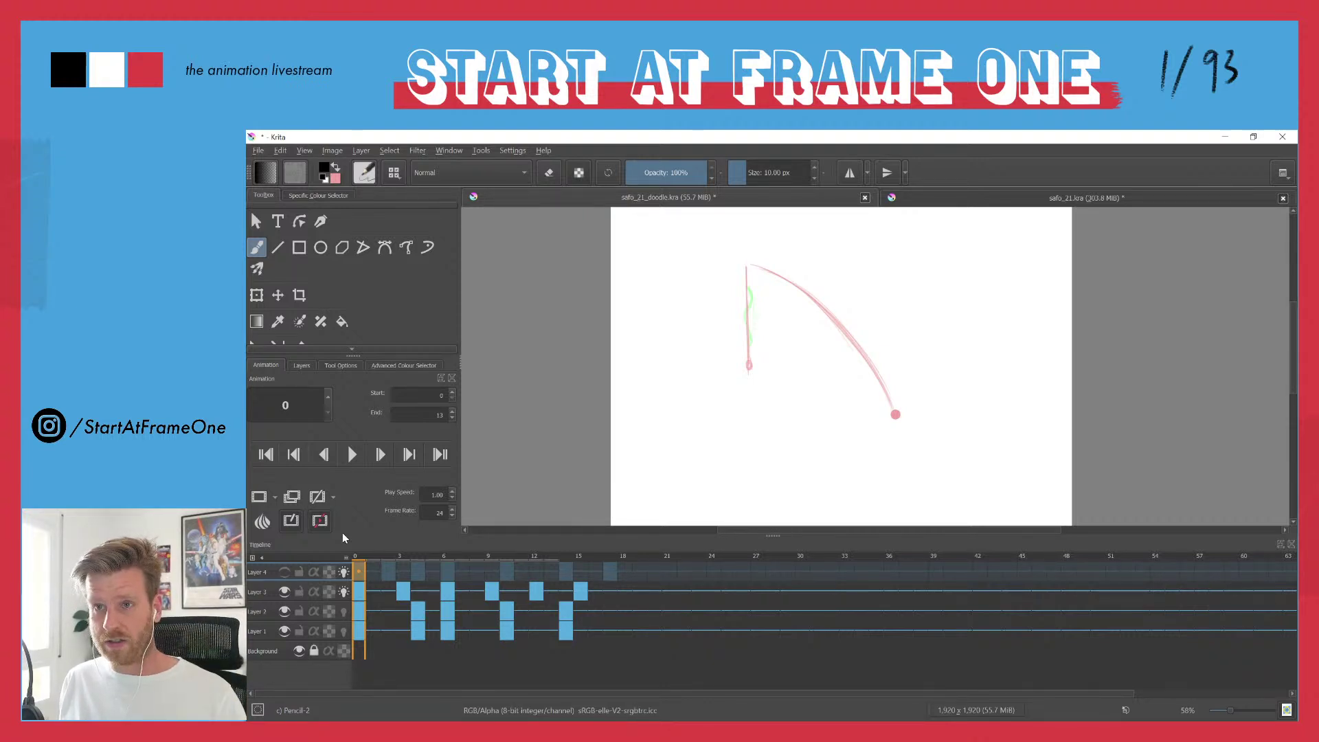
key(space)
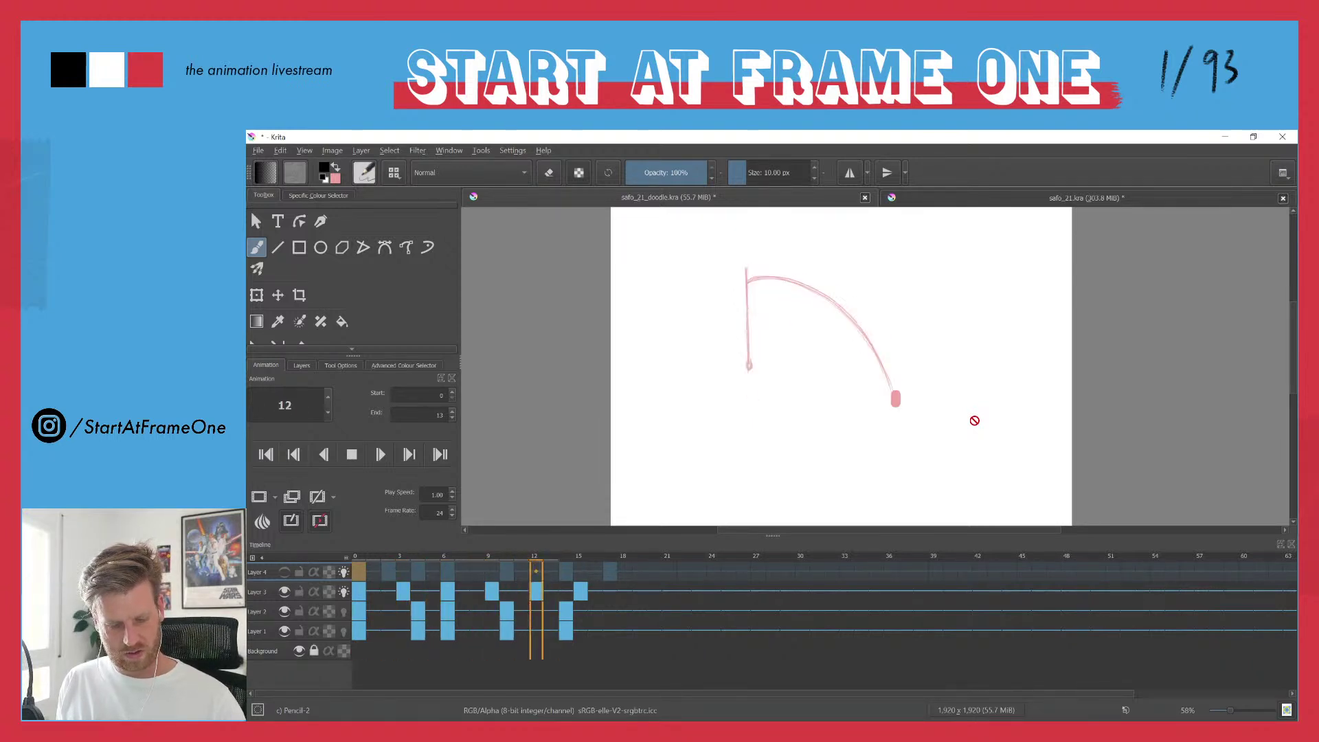
click(285, 592)
click(284, 571)
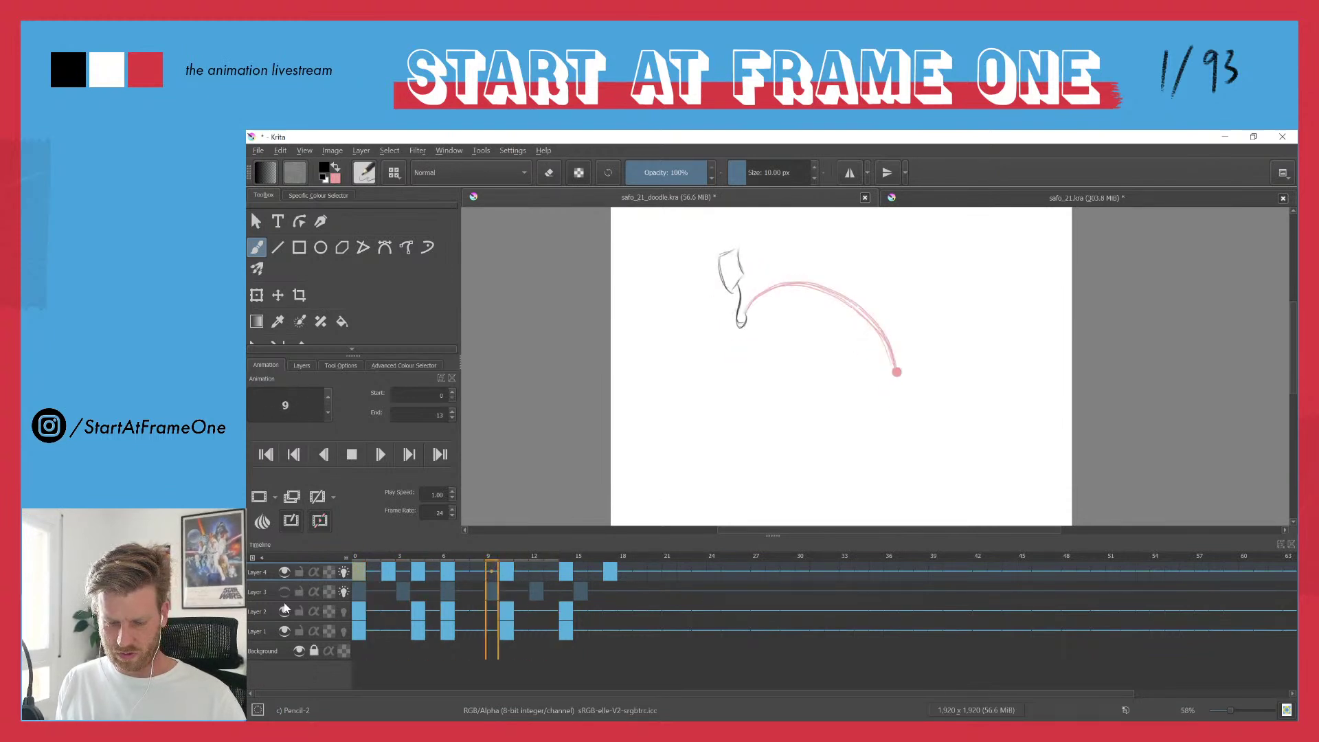
key(space)
- Lasso the bill and string on Layer 4 at frame 6 and delete them
click(443, 564)
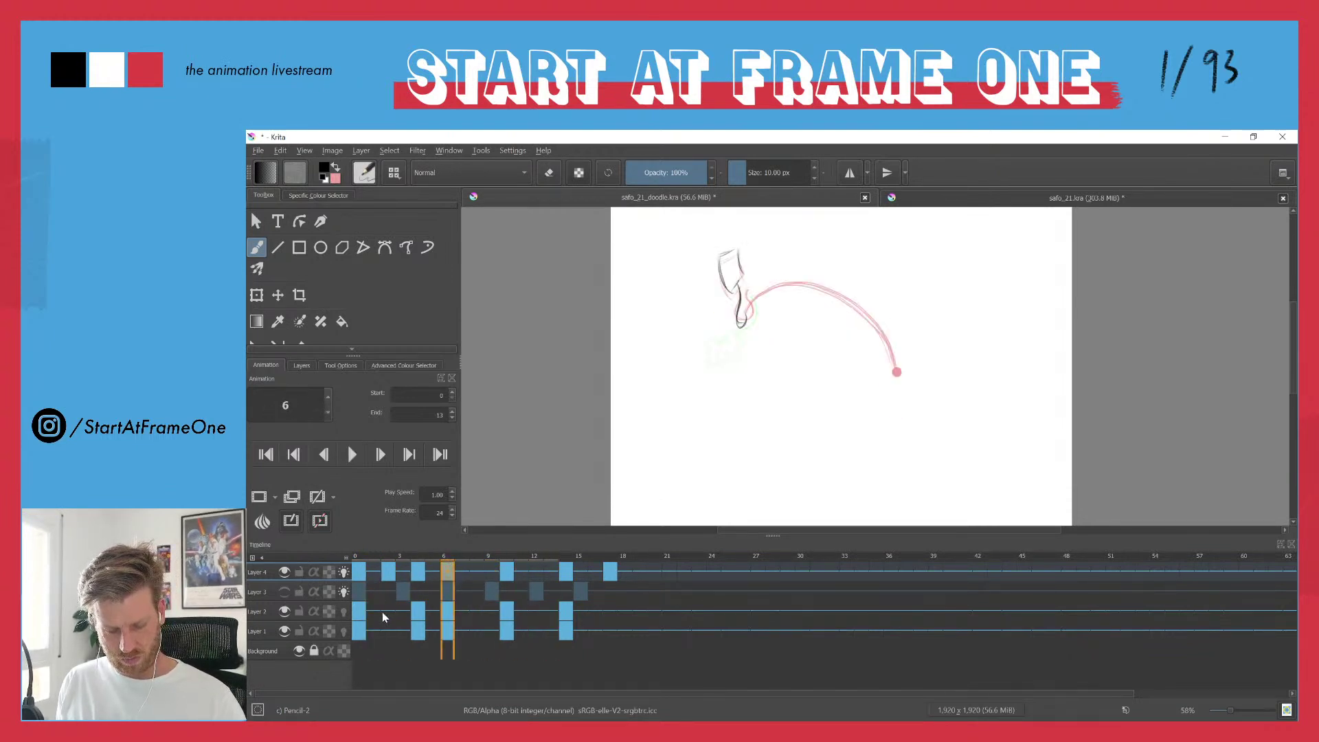
click(472, 568)
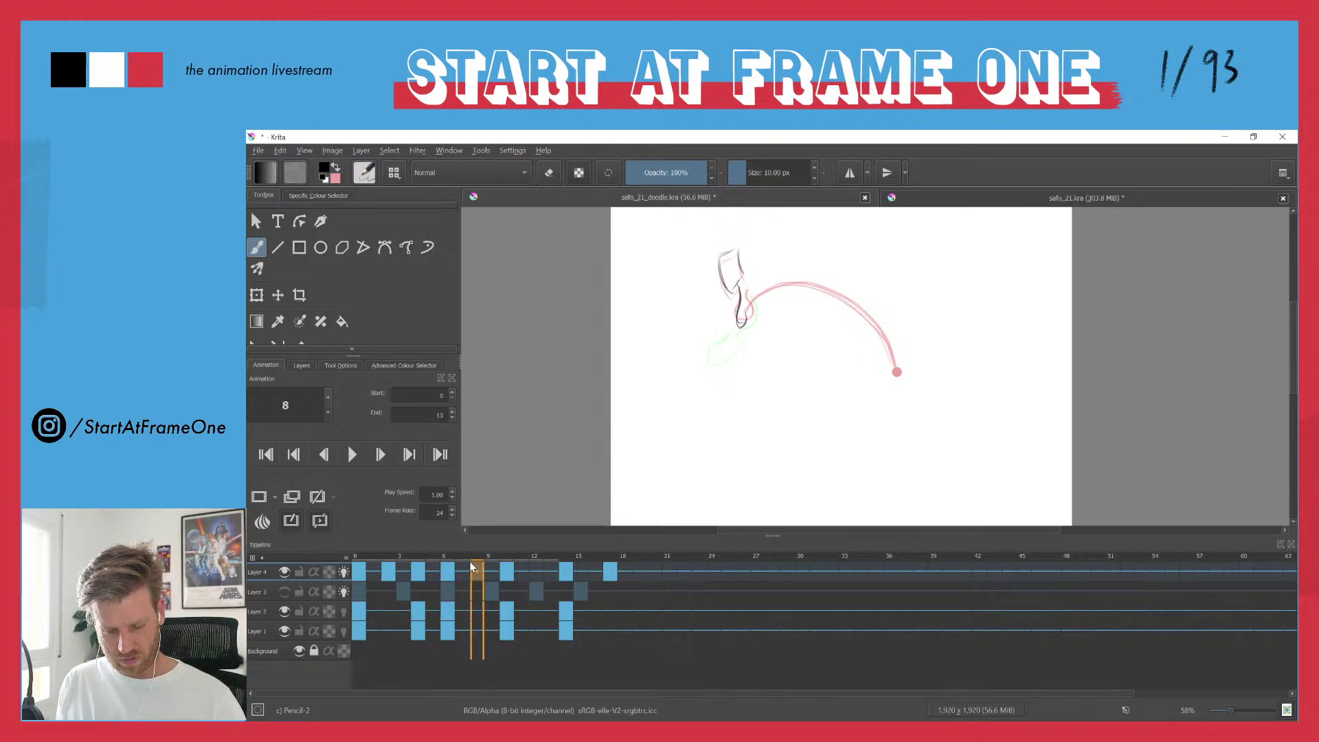
click(443, 556)
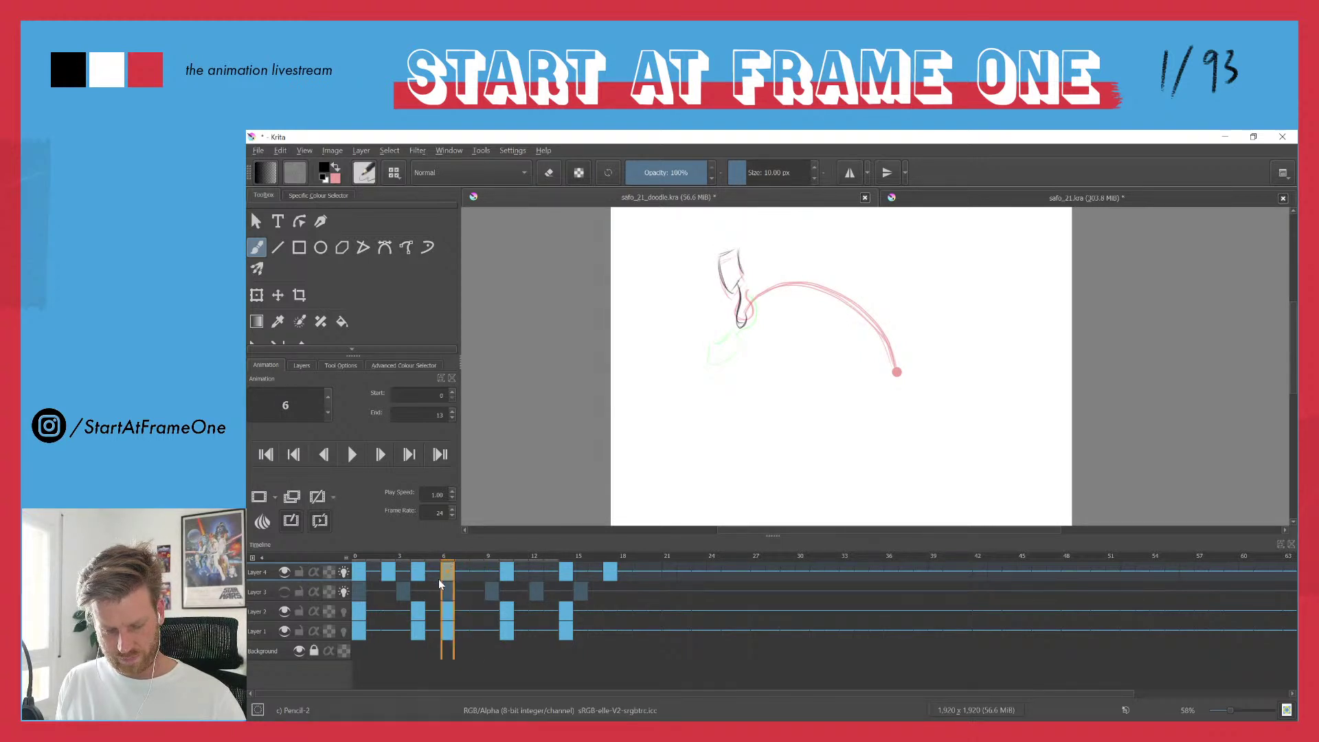
key(l)
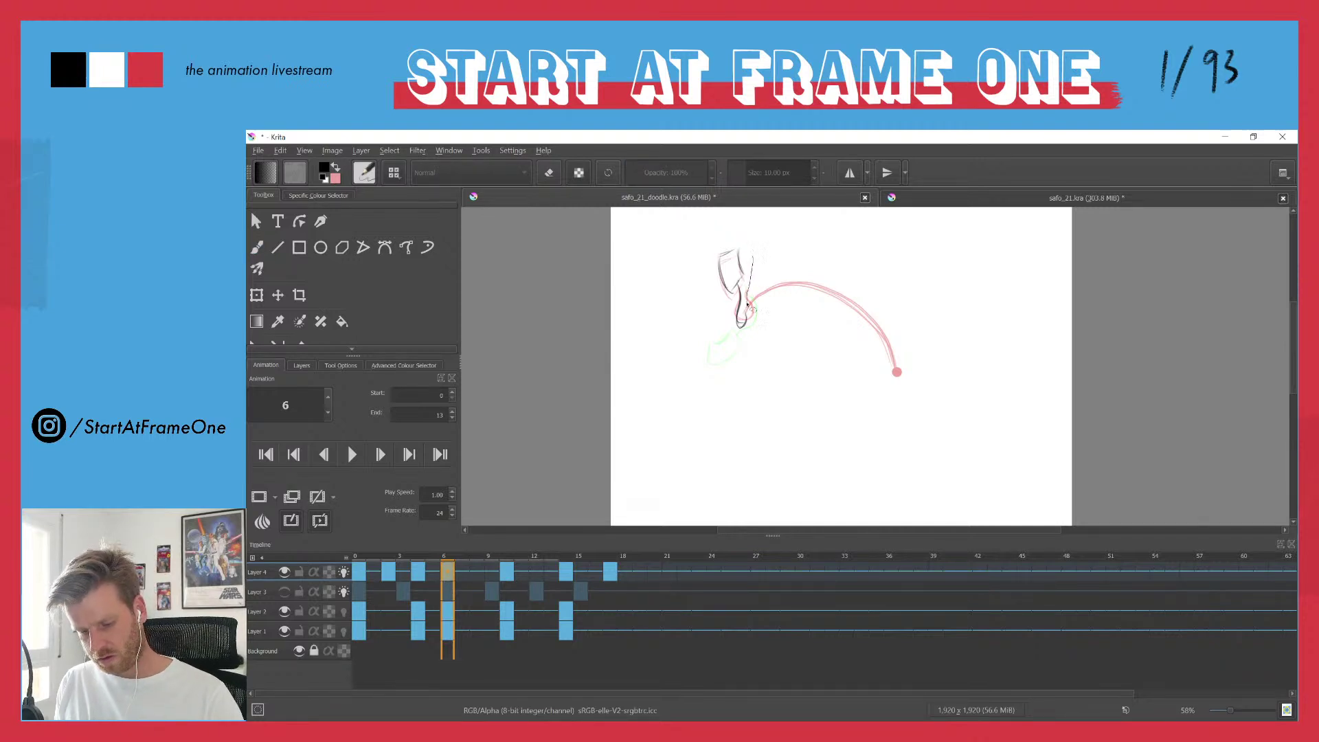
mouse_move(719, 347)
mouse_down()
mouse_move(723, 245)
mouse_move(694, 301)
mouse_up()
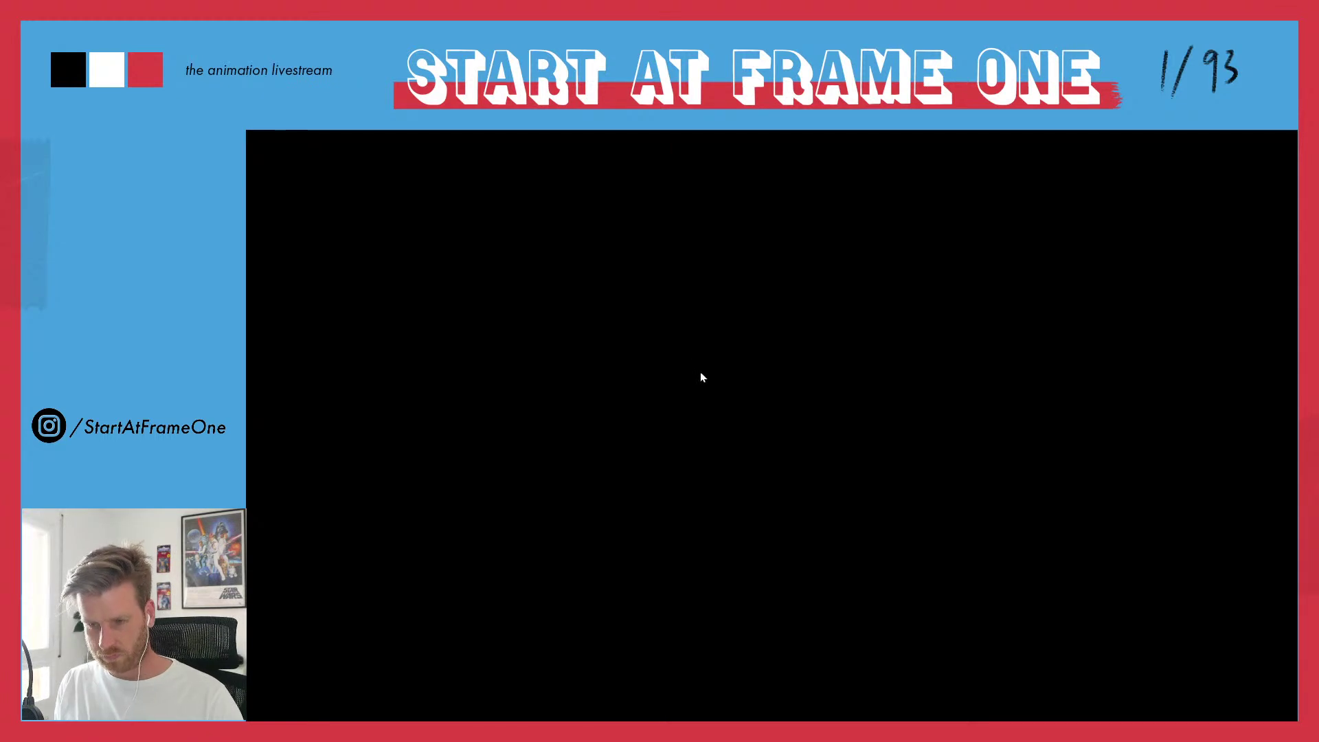
key(super+d)
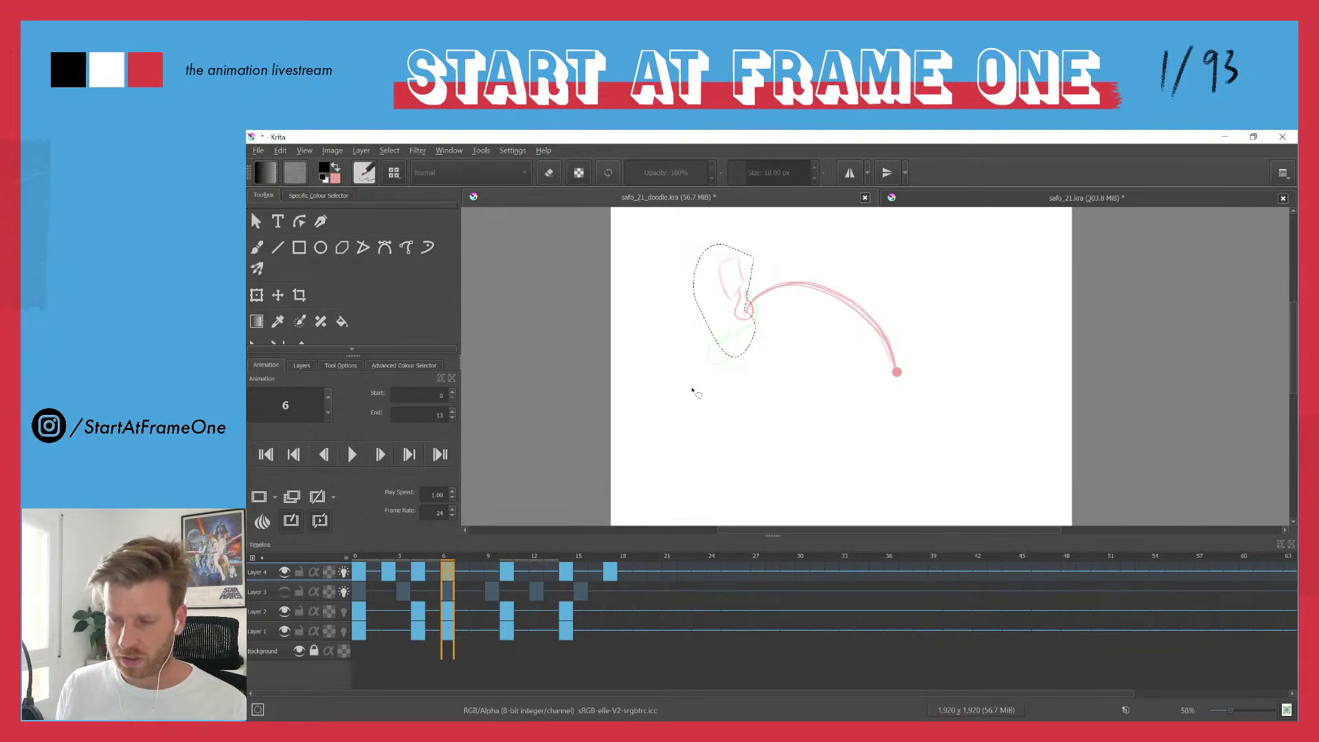
- Clear the selection, redraw the bill with a looped string lower beside the rod tip on Layer 4 at frame 6, and play the loop
key(super+d)
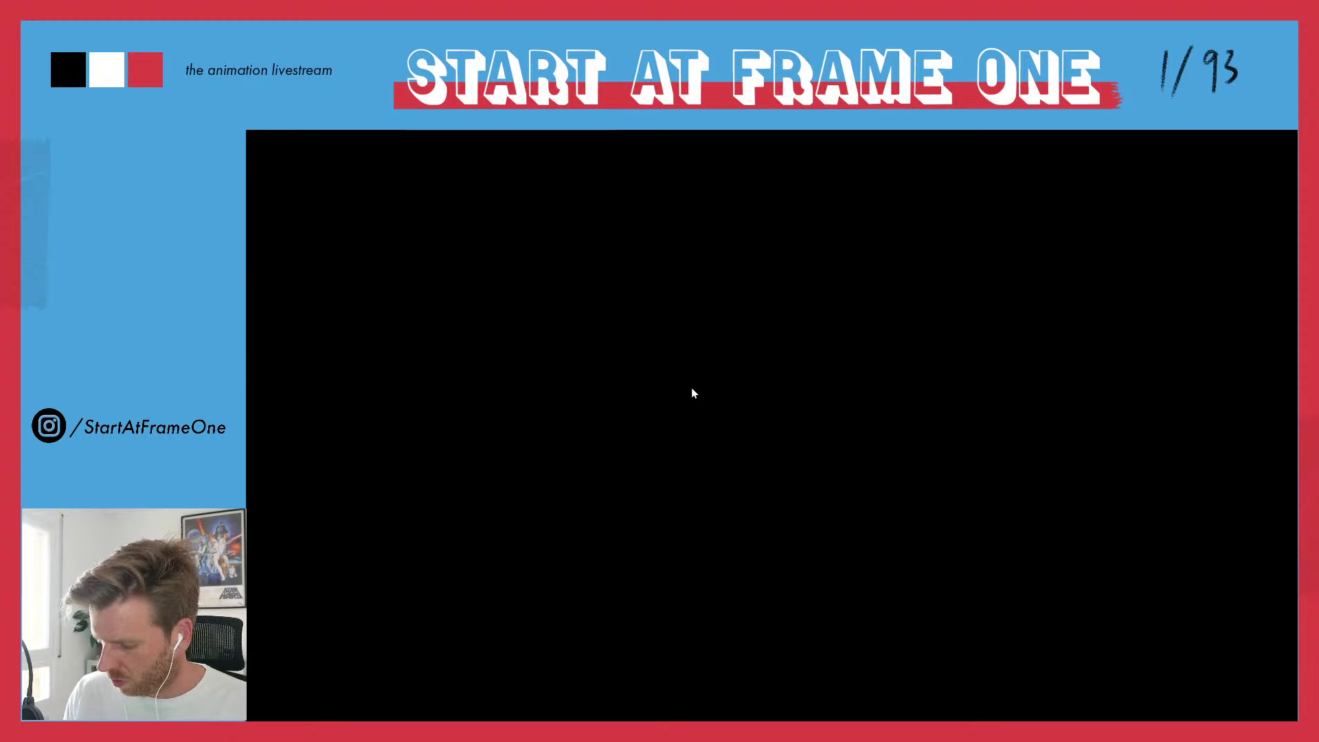
key(super+d)
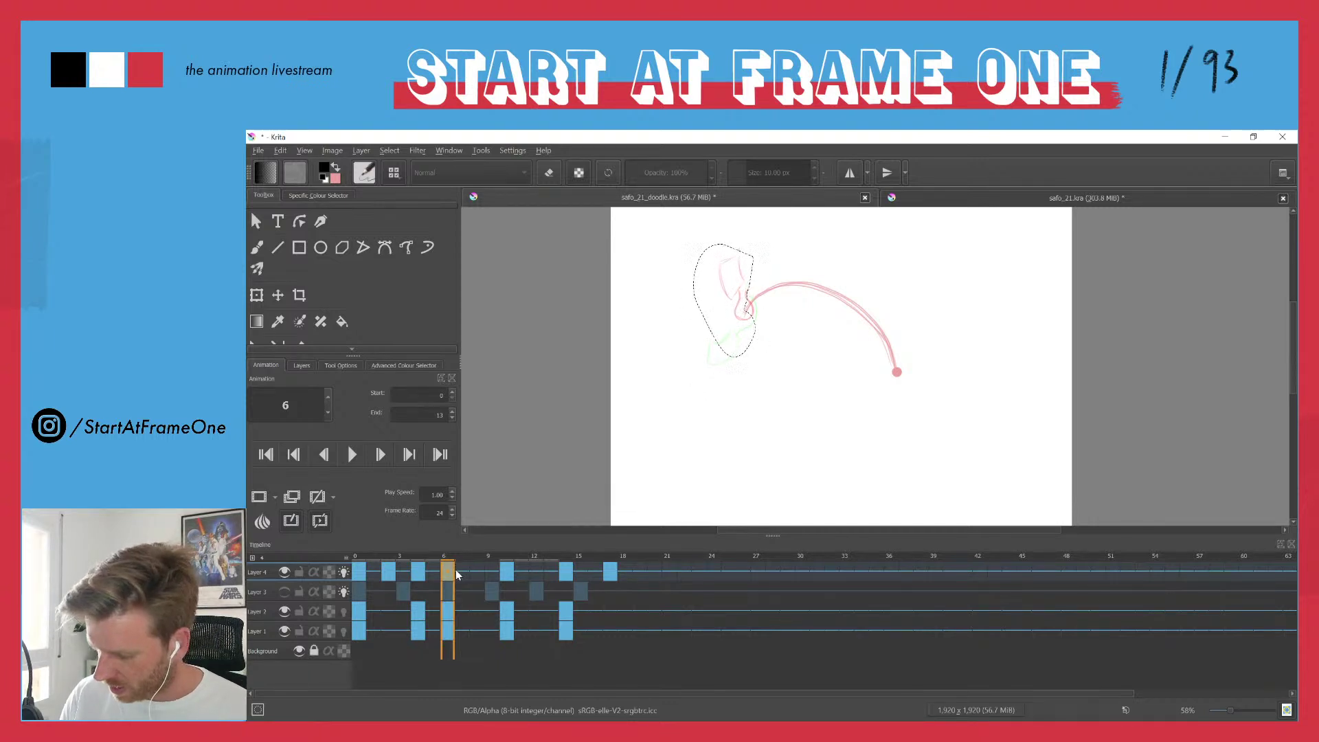
key(ctrl+shift+a)
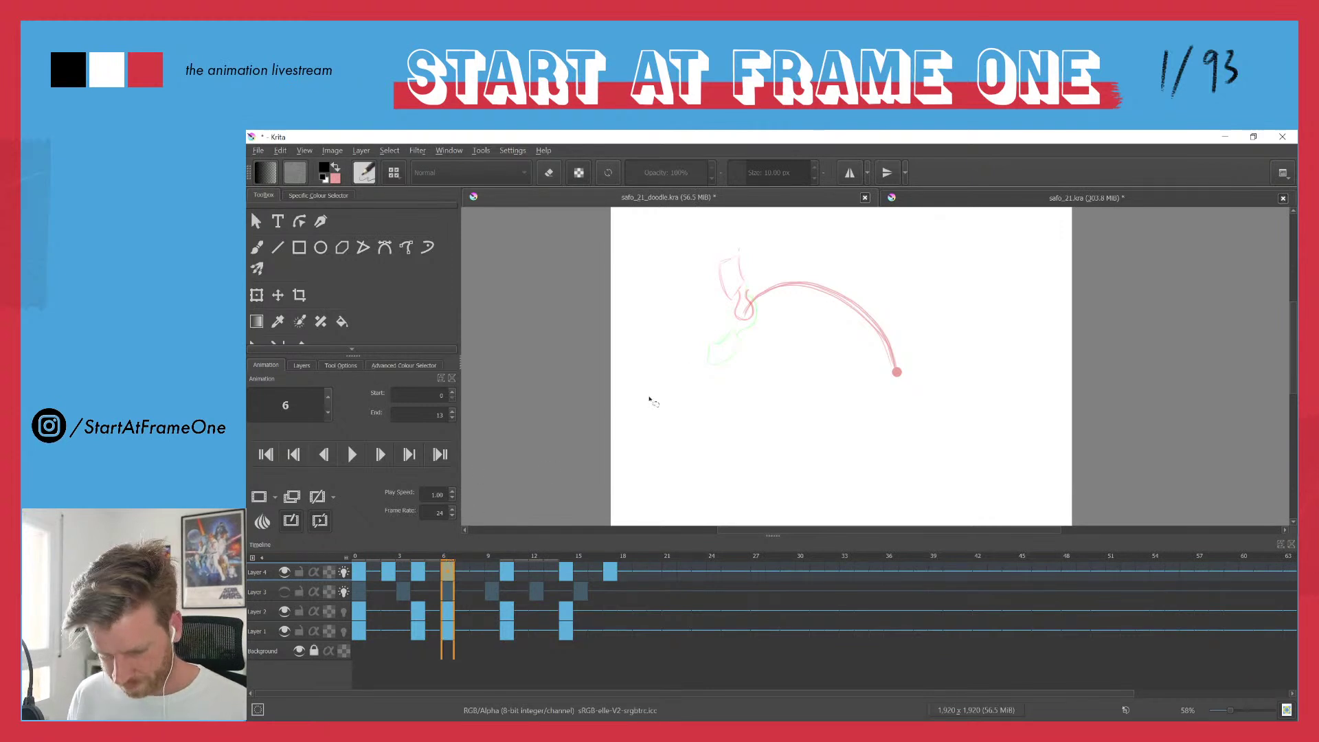
key(b)
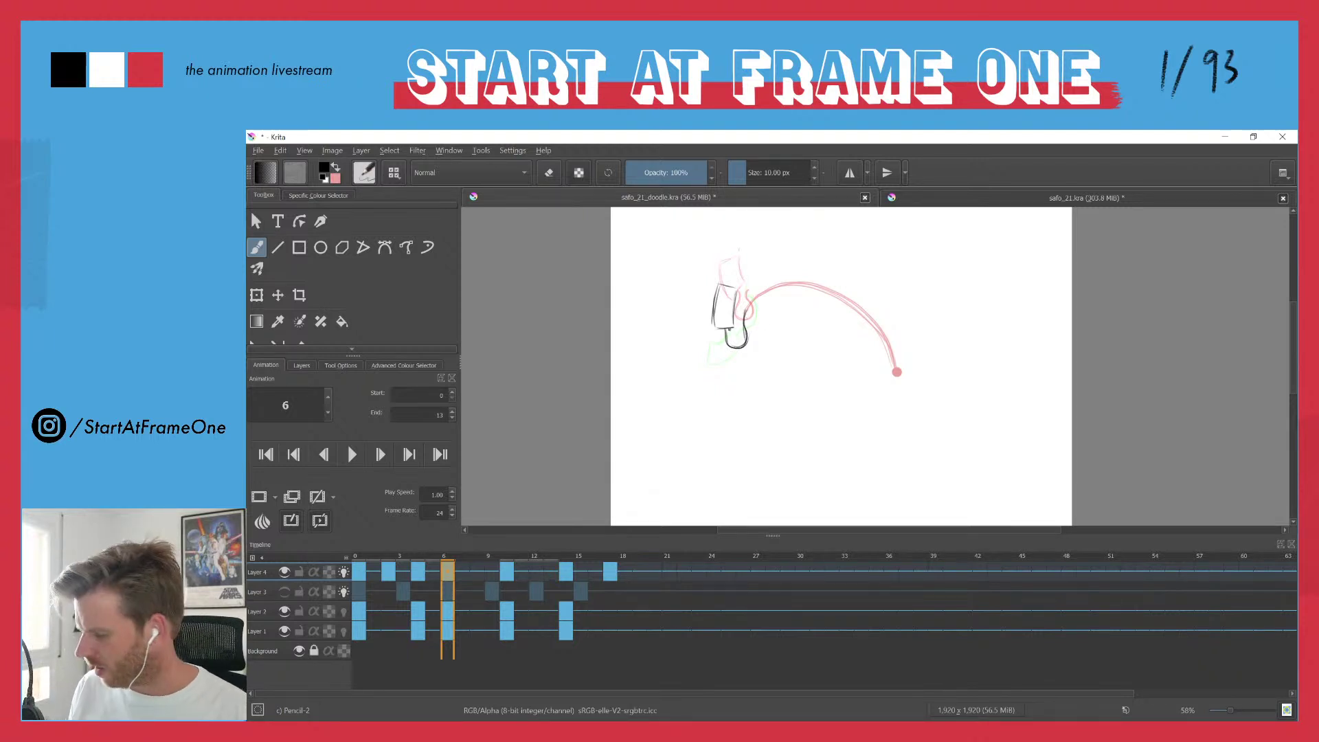
key(space)
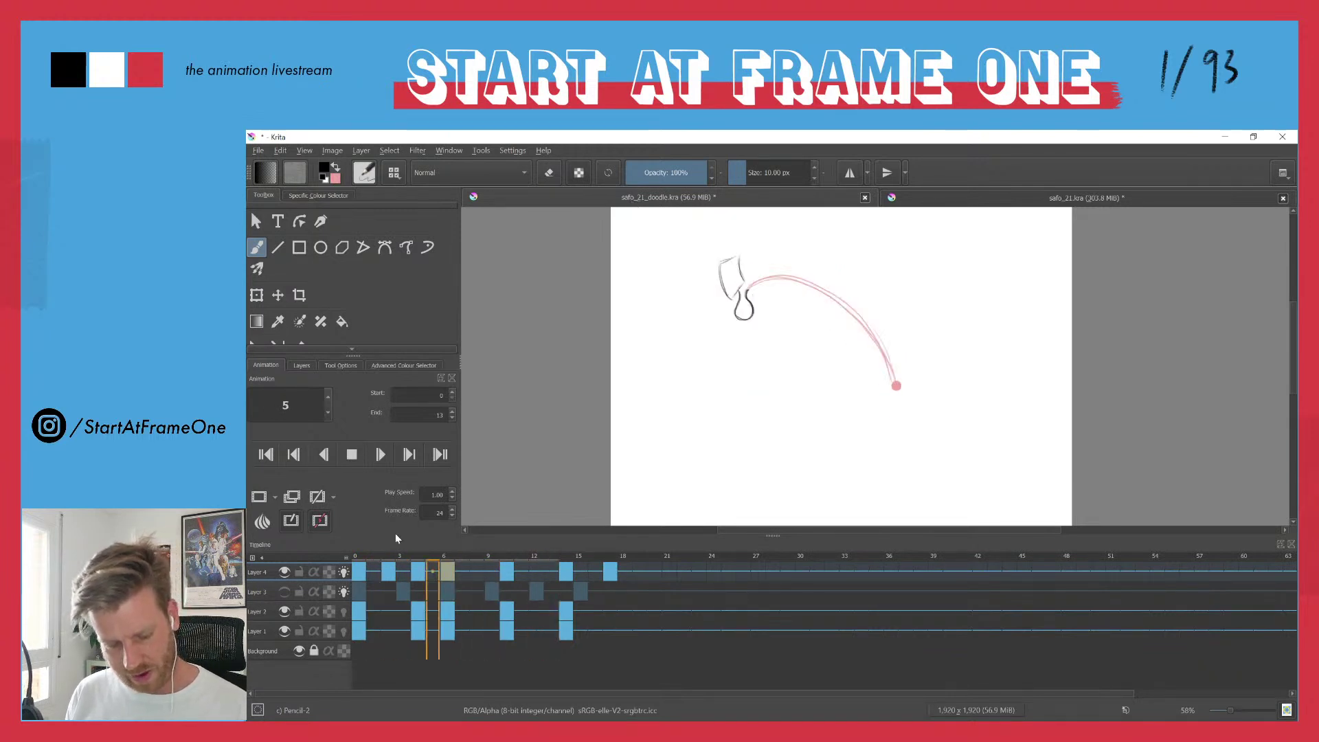
click(357, 559)
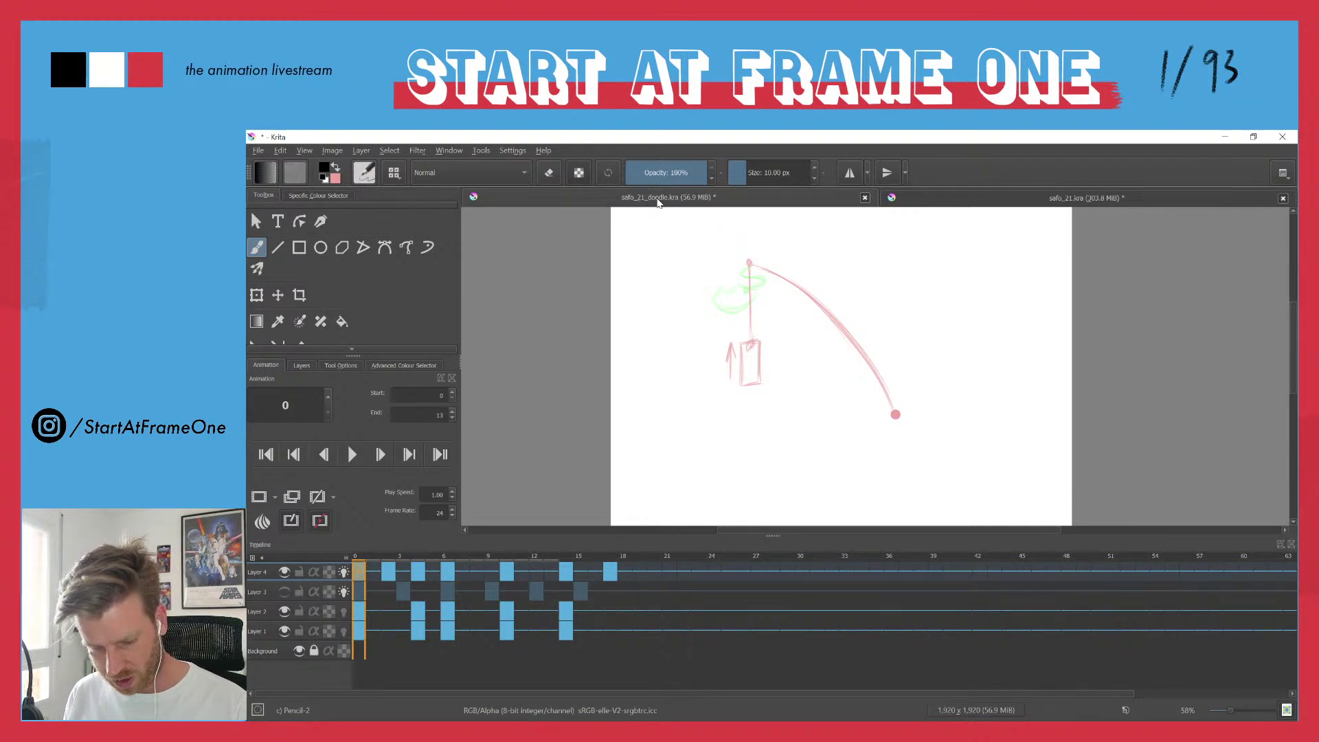
- Switch to safo_21.kra, extend the playback range's end to frame 27 and play the run cycle
click(1057, 200)
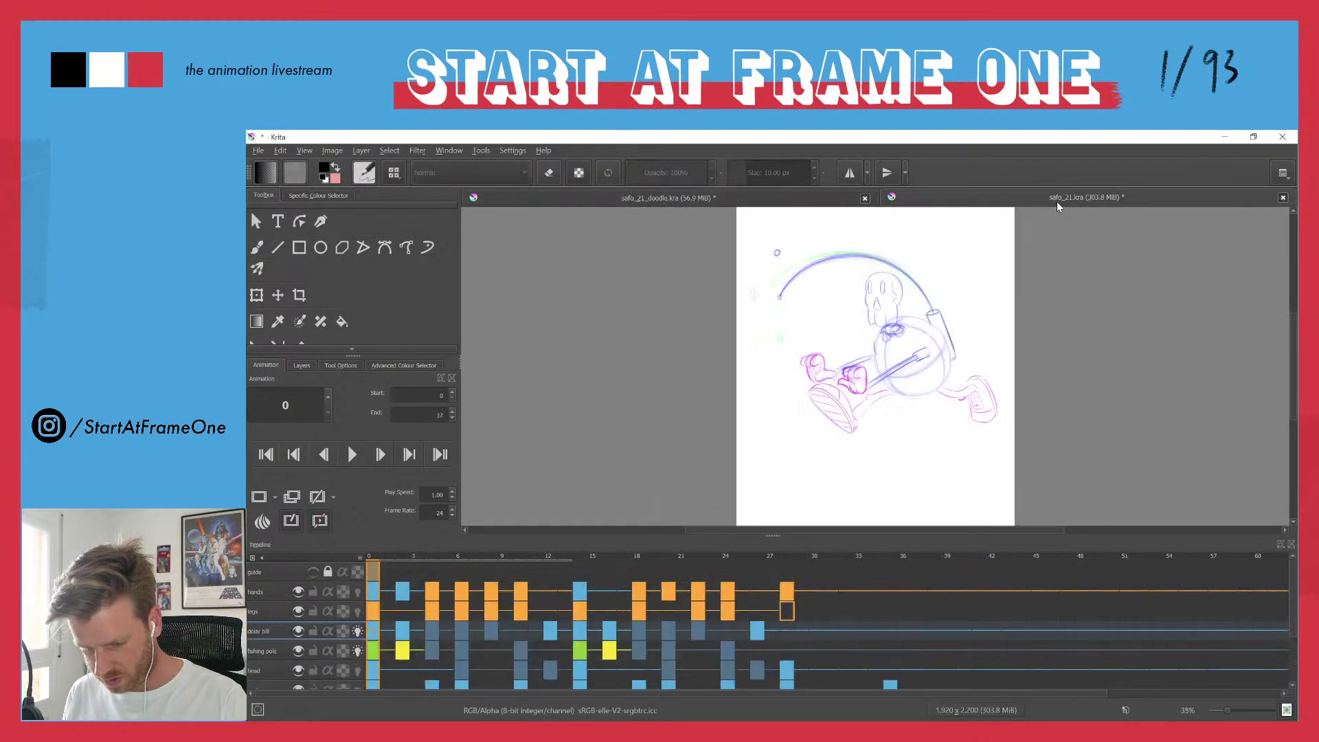
key(space)
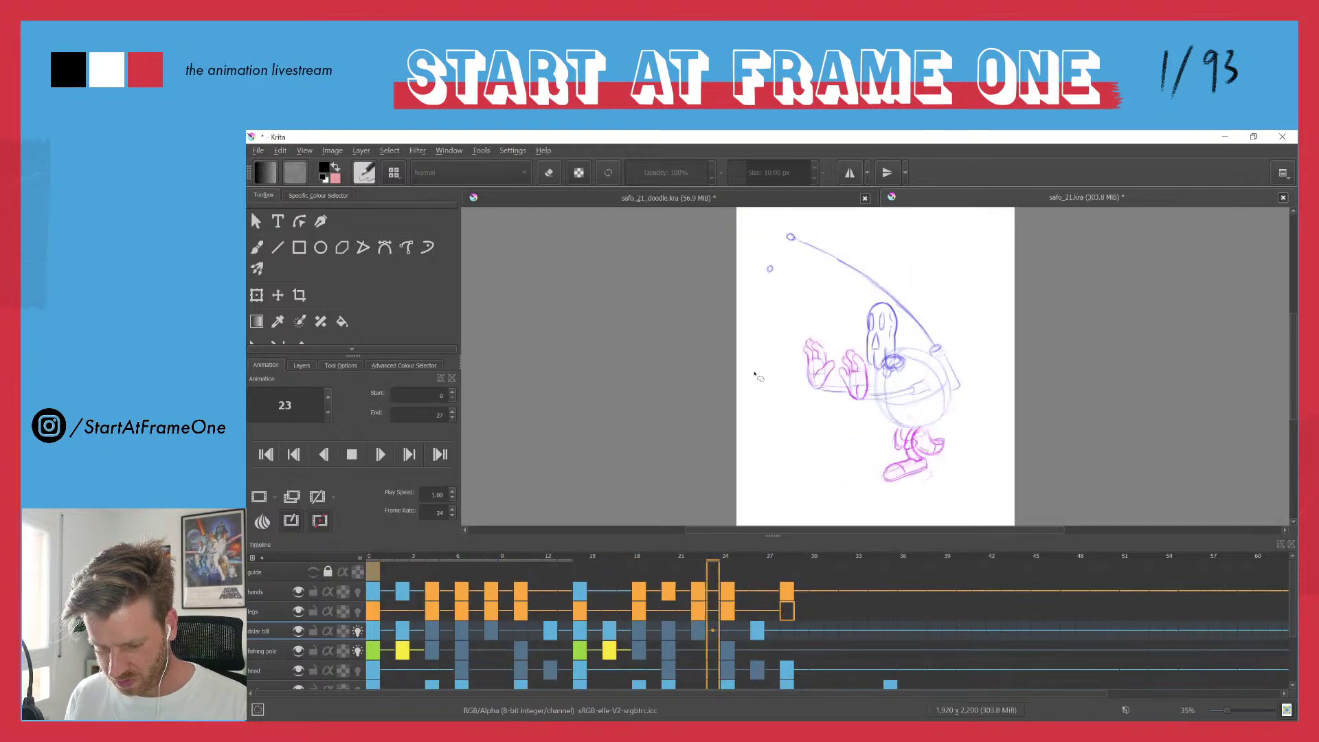
click(373, 556)
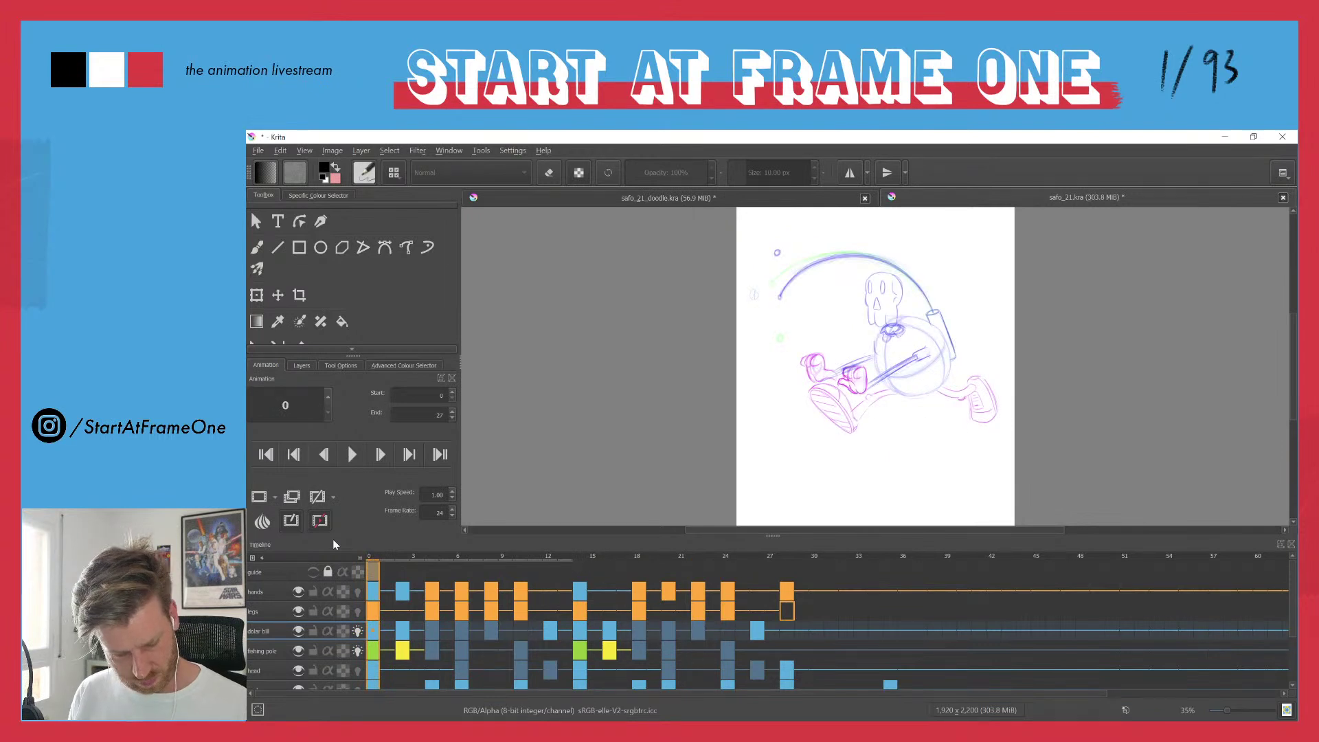
- Enlarge the timeline area and move the dollar bill and fishing pole layers together above the hands layer
drag(774, 534, 781, 456)
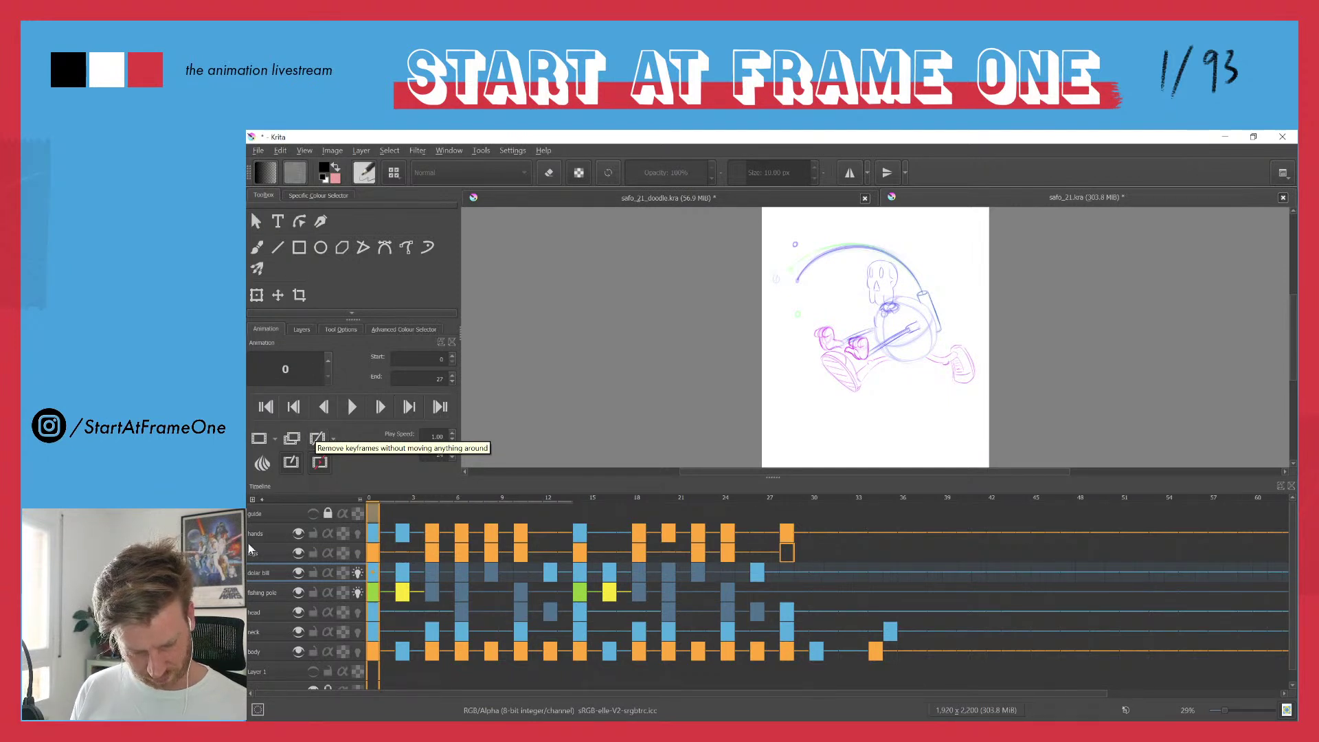
click(251, 592)
click(251, 577)
click(253, 561)
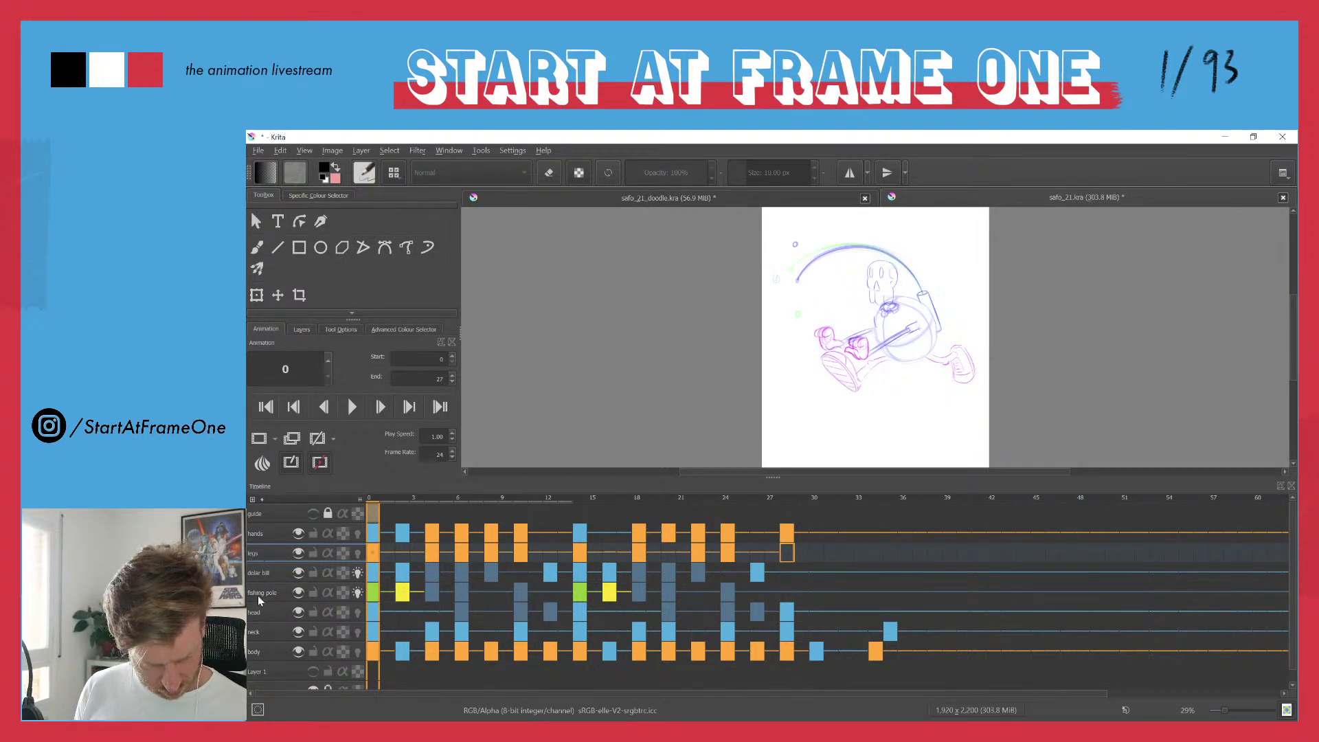
click(303, 329)
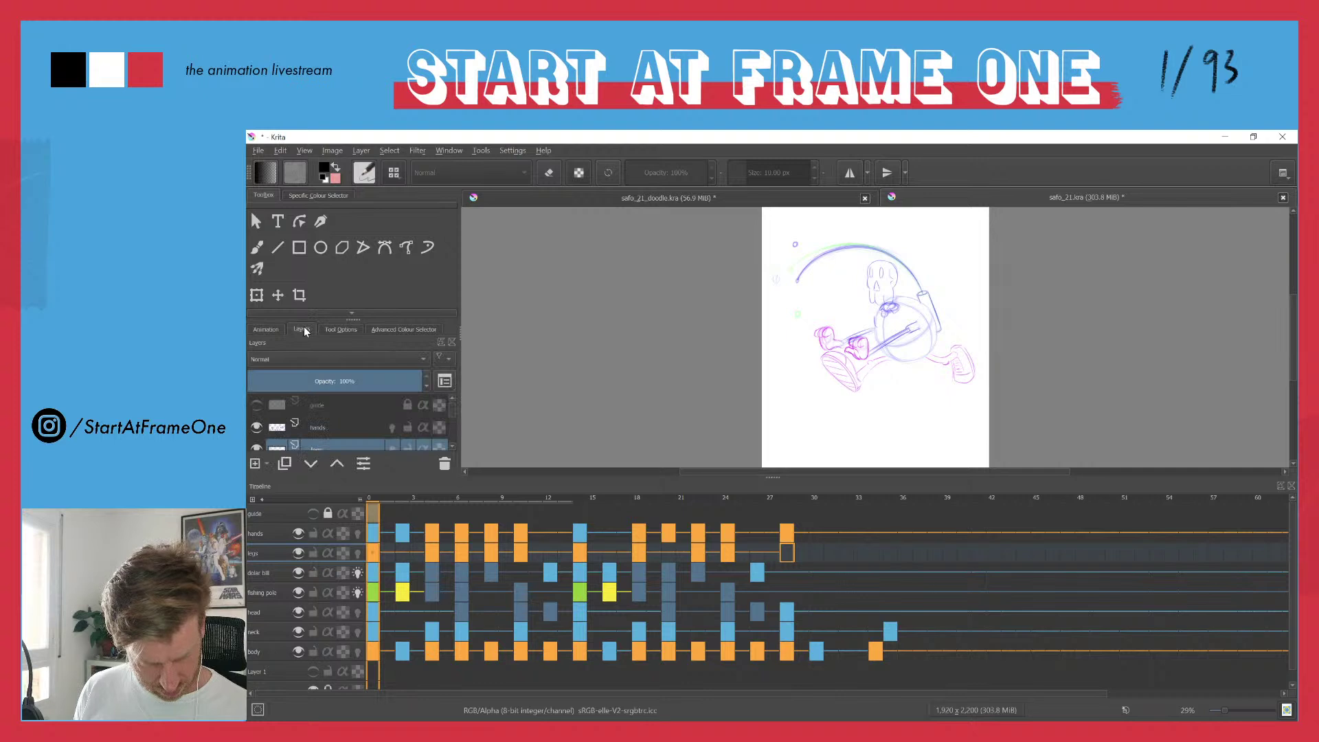
scroll(452, 414, down, 2)
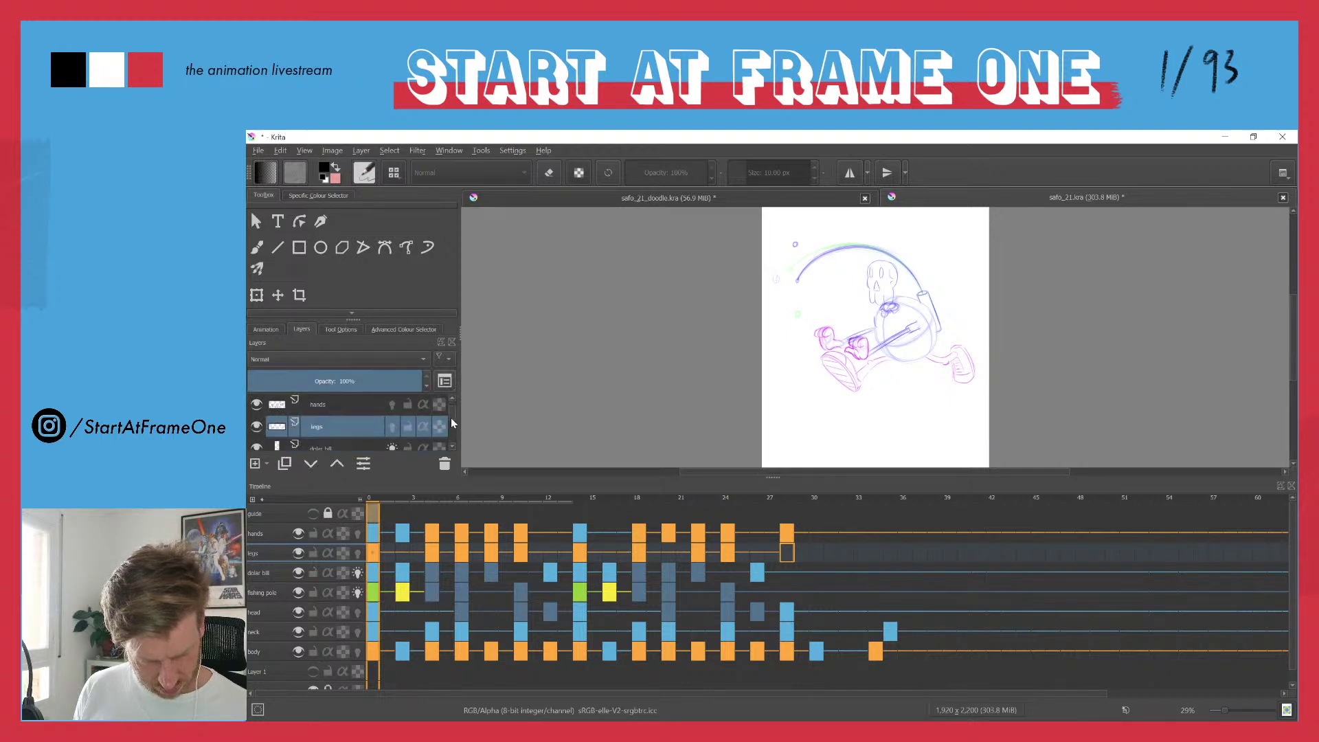
scroll(451, 423, up, 1)
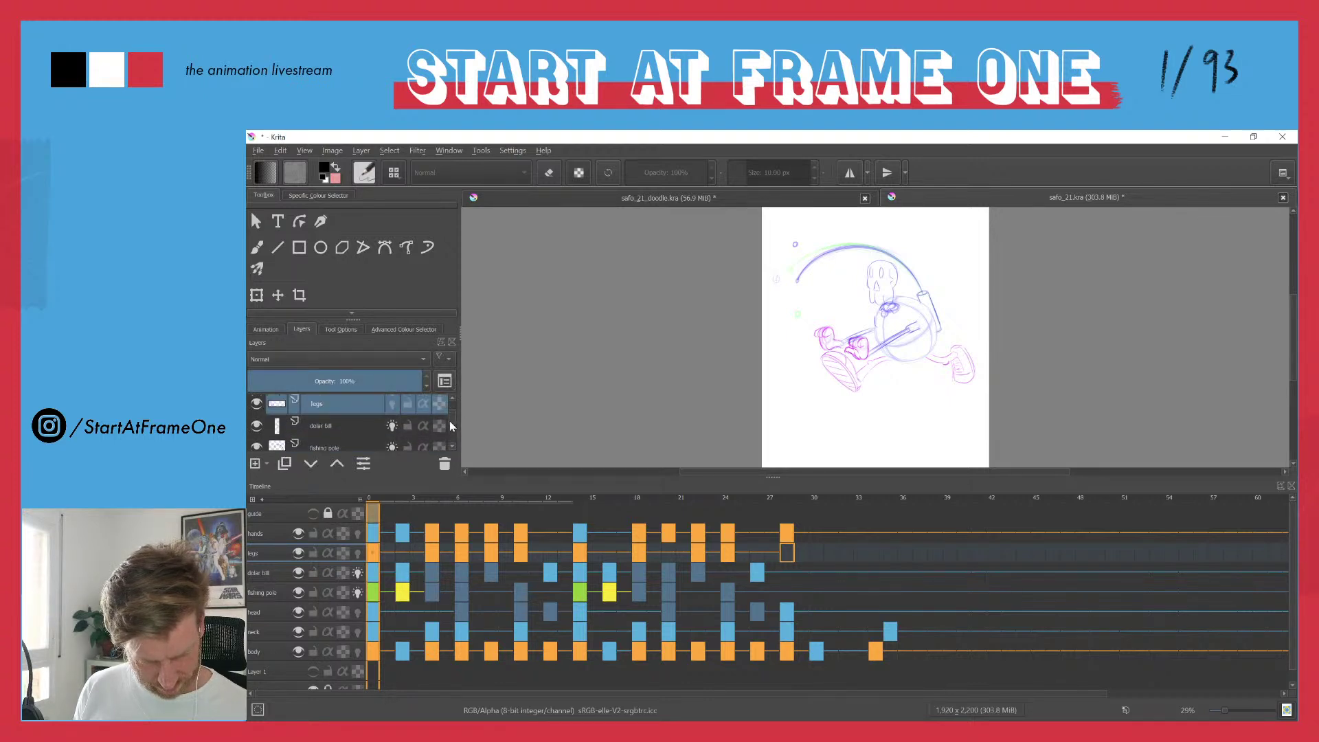
click(326, 426)
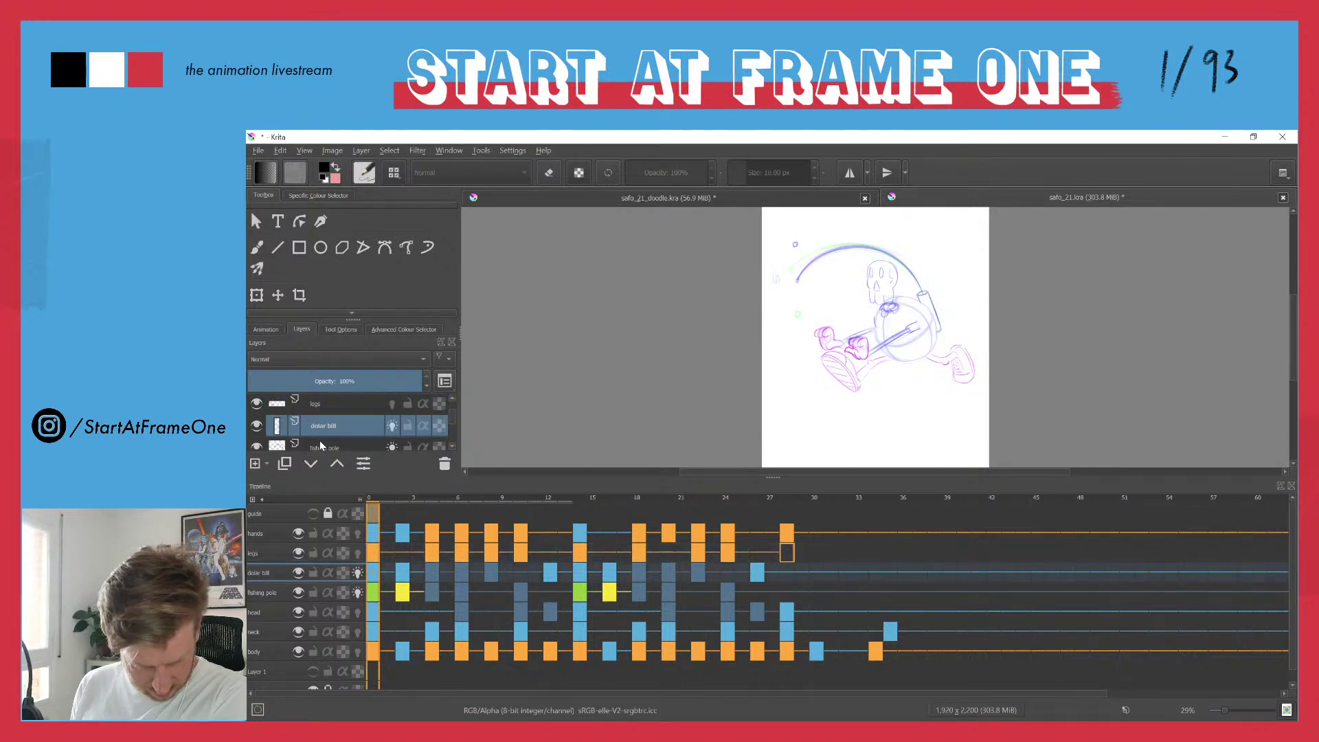
click(320, 443)
scroll(451, 414, up, 2)
drag(453, 409, 452, 412)
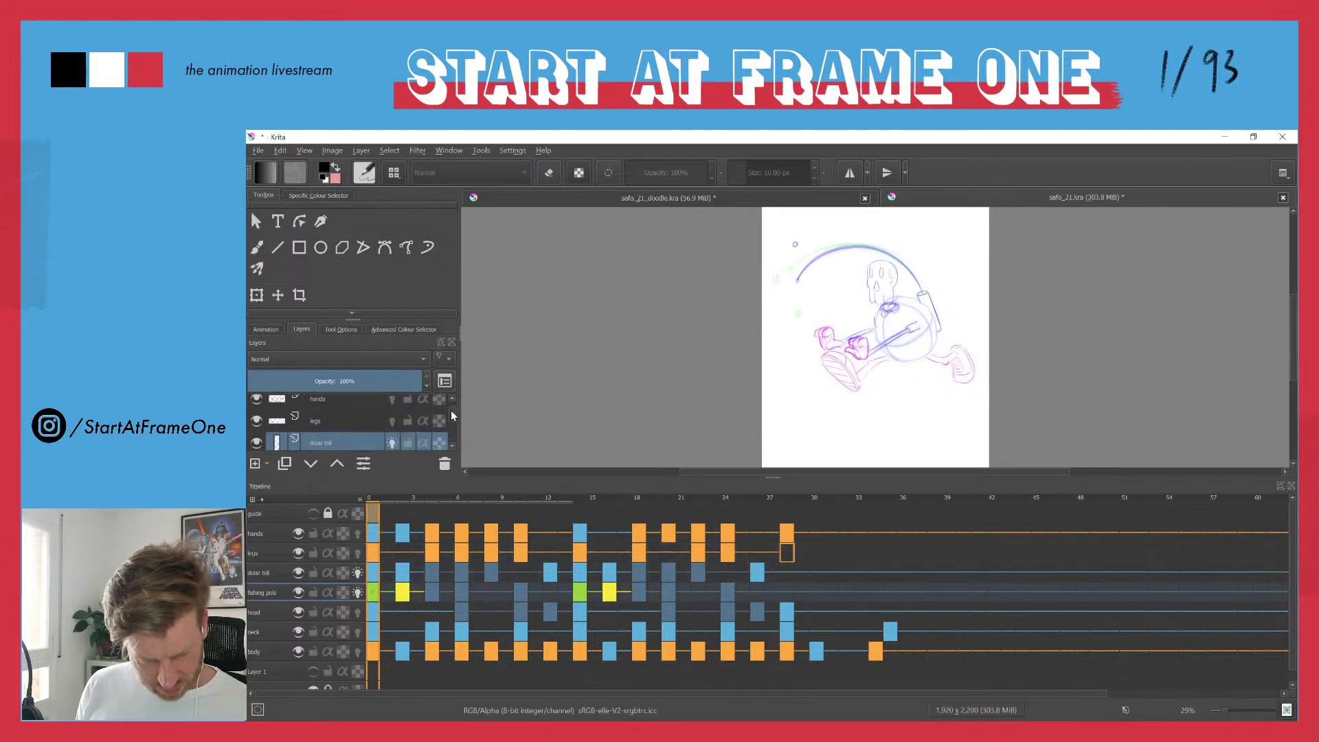
drag(312, 443, 331, 406)
scroll(332, 412, up, 2)
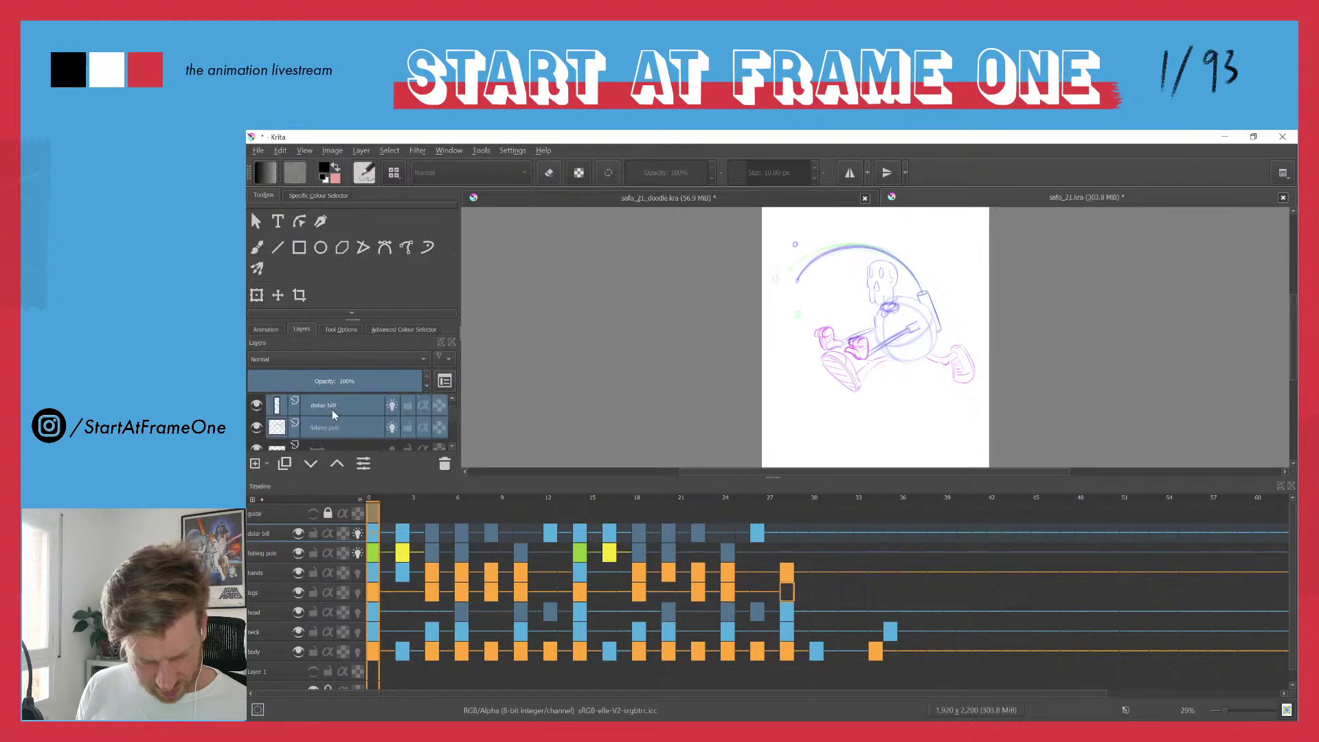
- Merge the hands, legs, head, neck and body layers into one animated layer
click(336, 447)
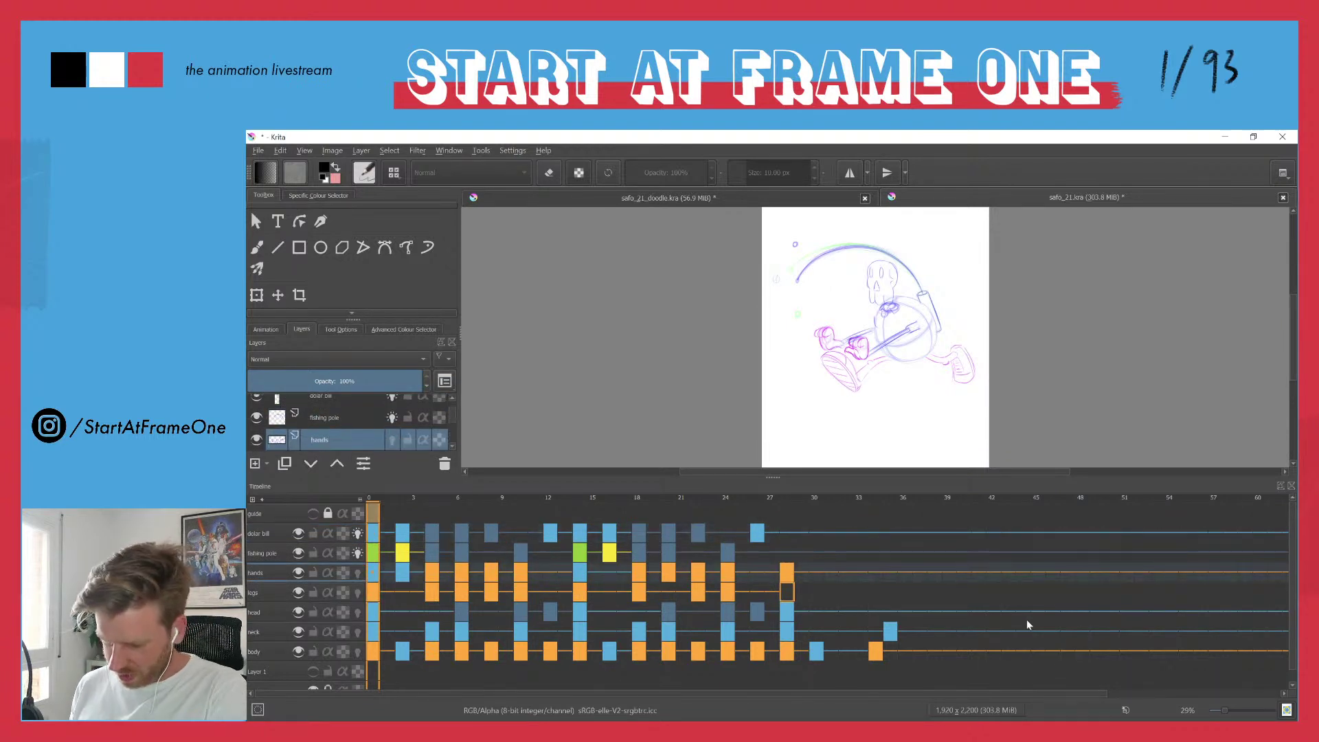
scroll(364, 441, down, 3)
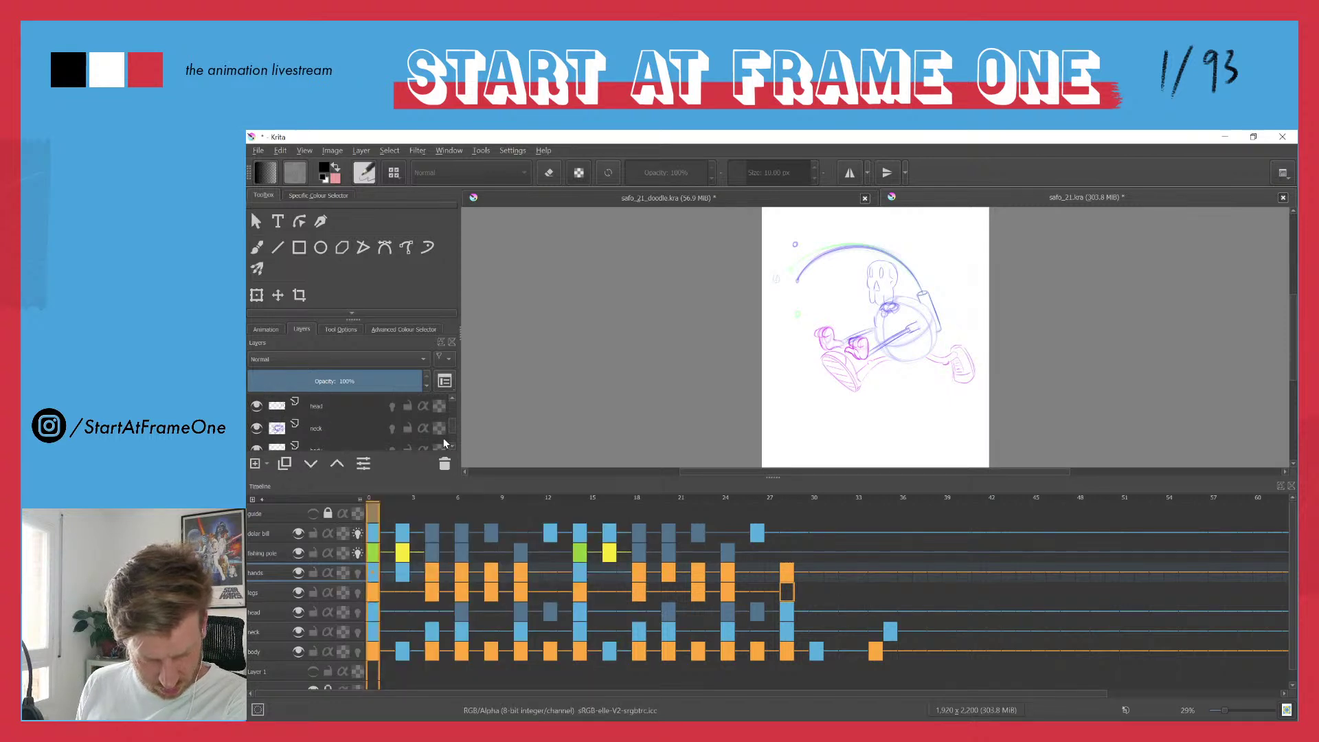
scroll(451, 443, down, 1)
shift+click(304, 432)
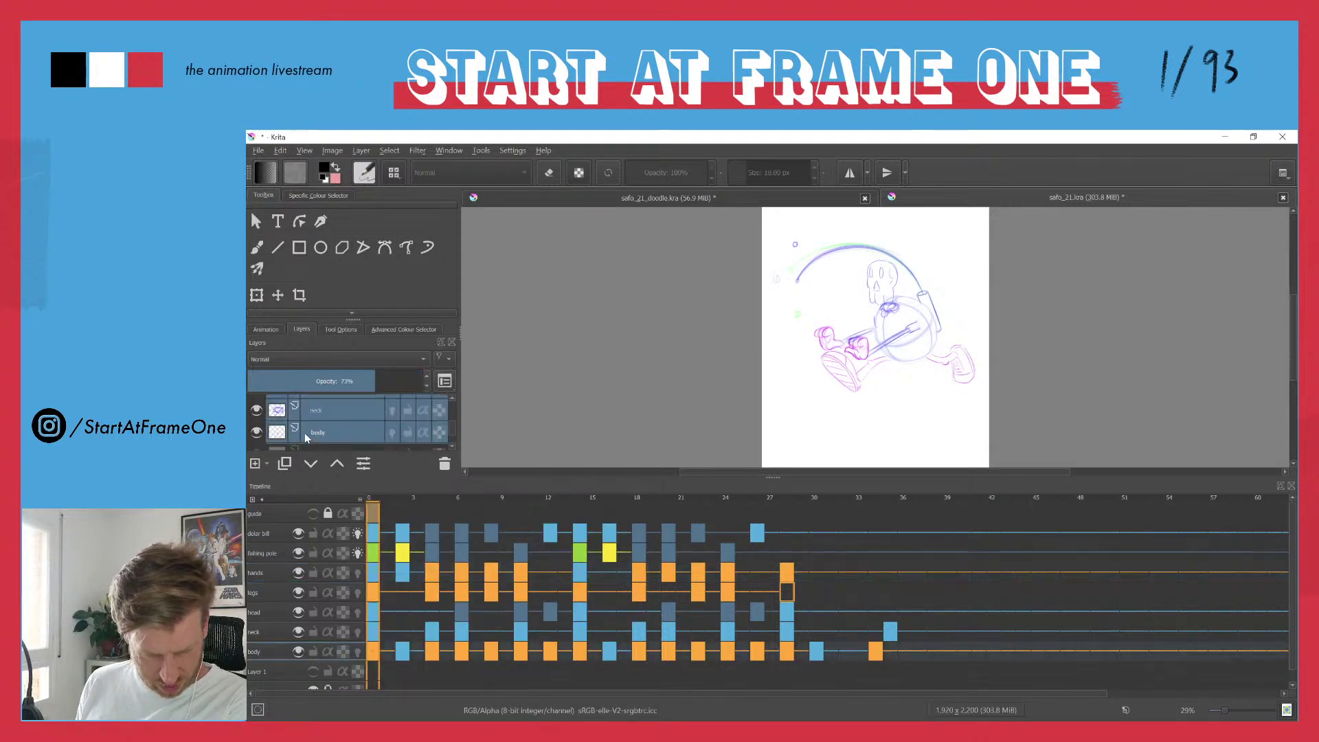
right_click(304, 432)
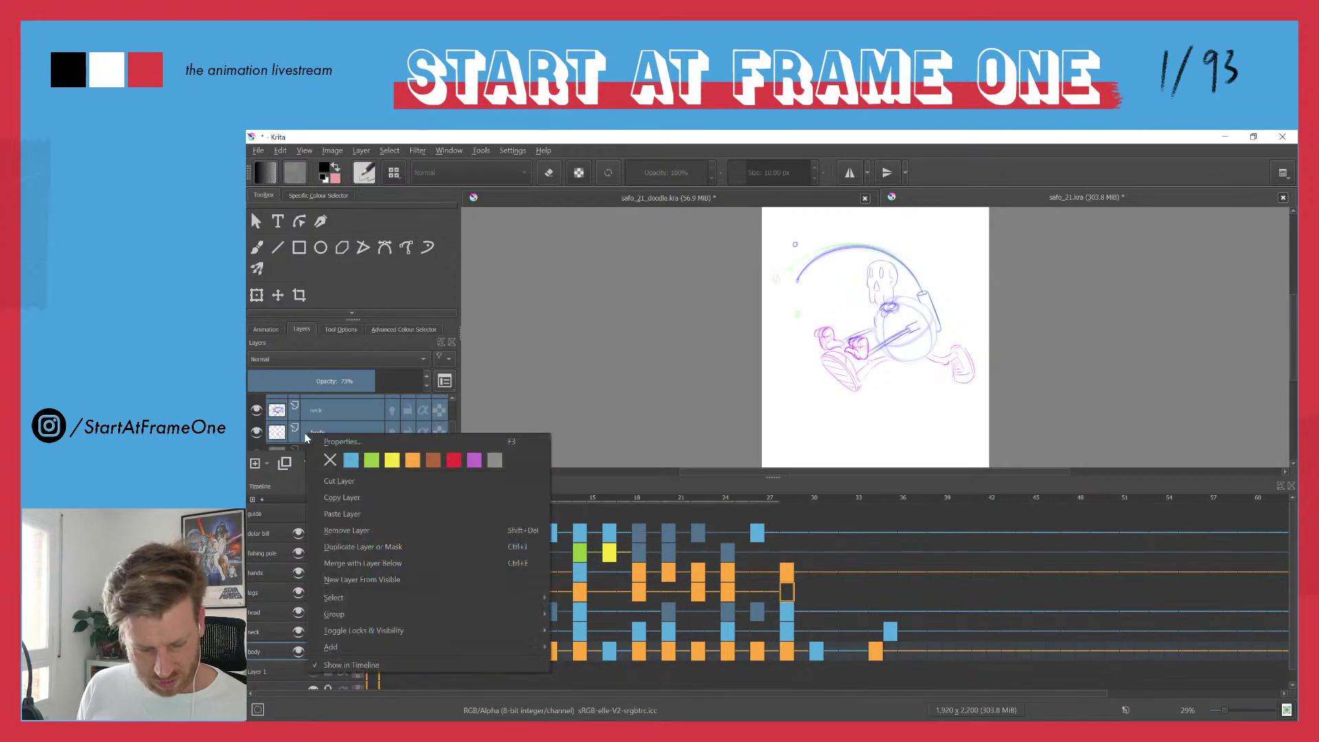
click(349, 563)
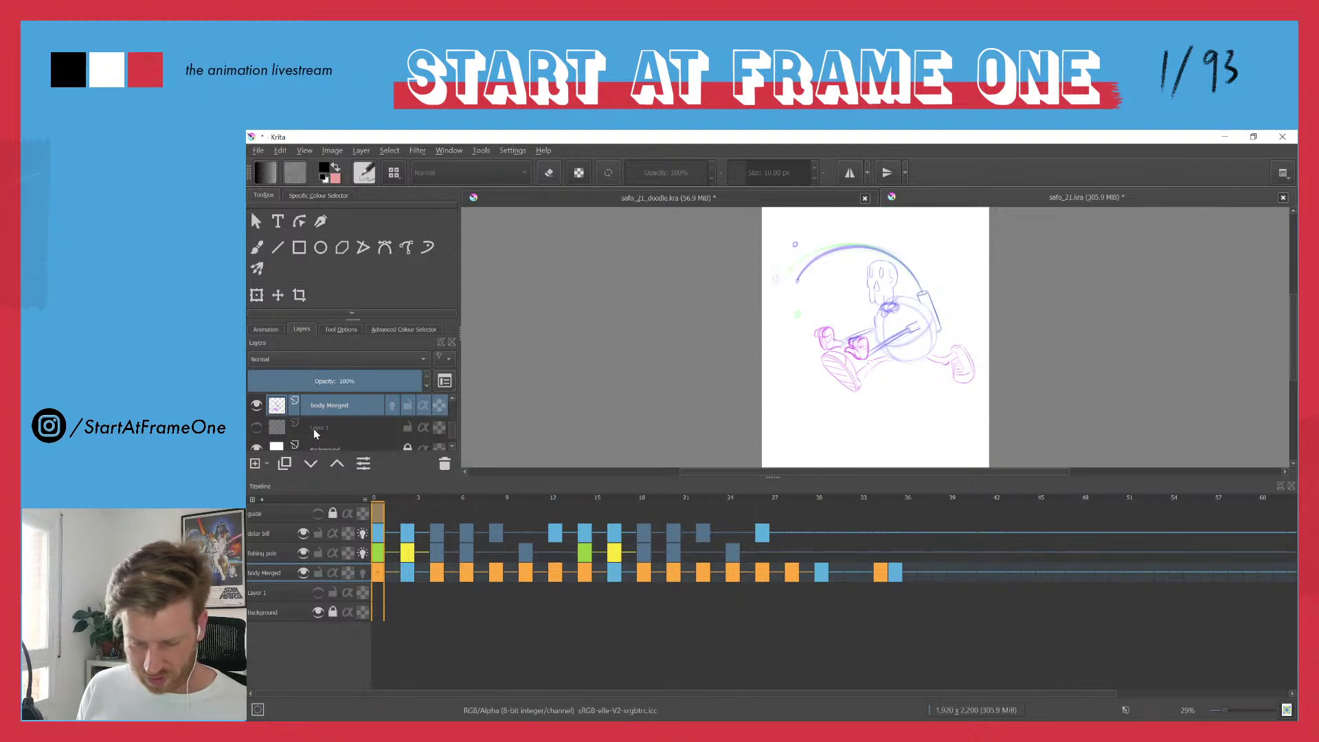
- Show Layer 1 briefly to view its sketch, hide it again and play the merged run cycle
mouse_move(314, 428)
click(258, 432)
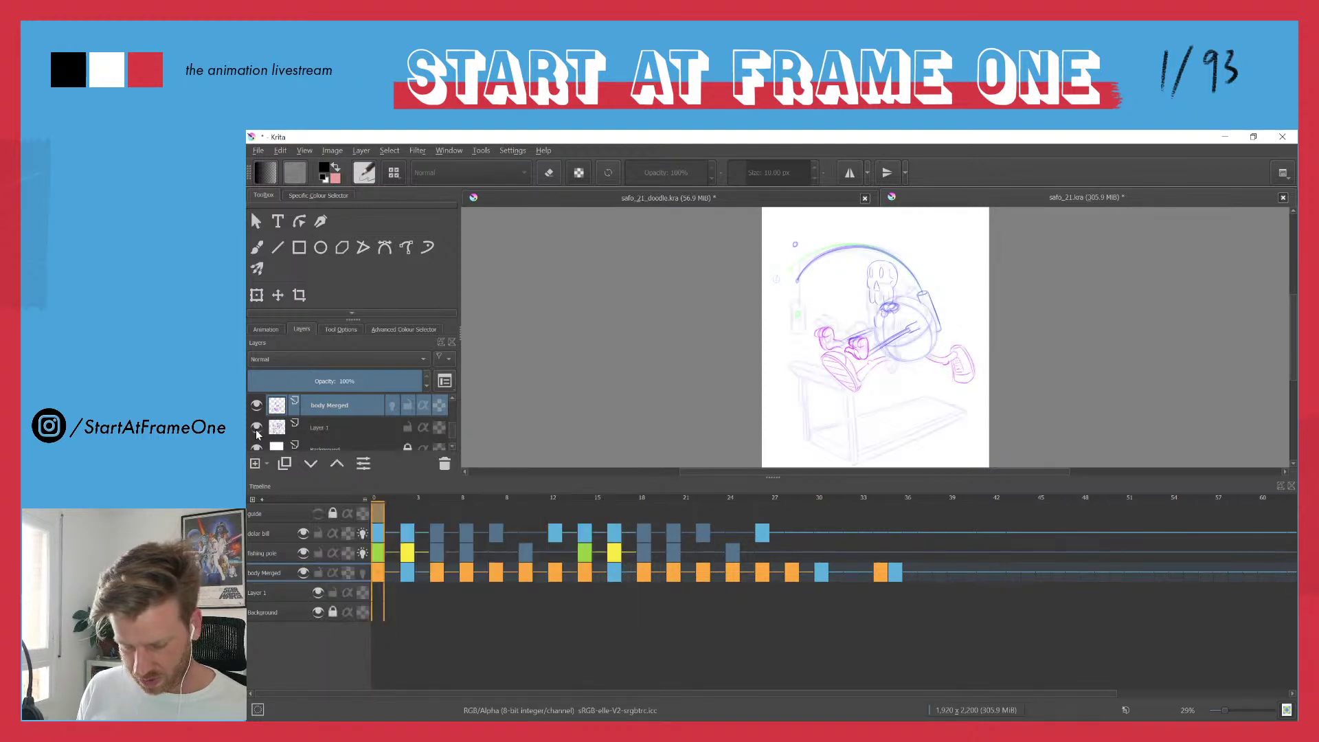
click(258, 430)
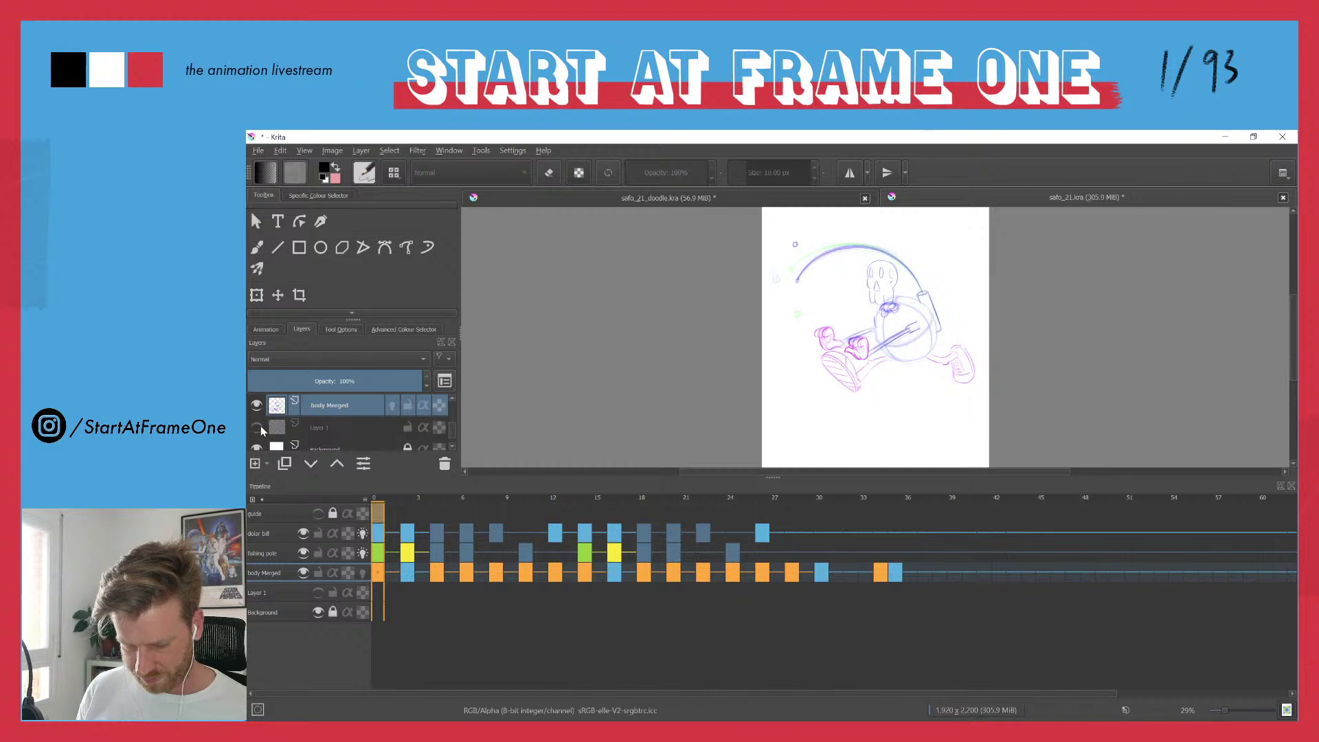
key(space)
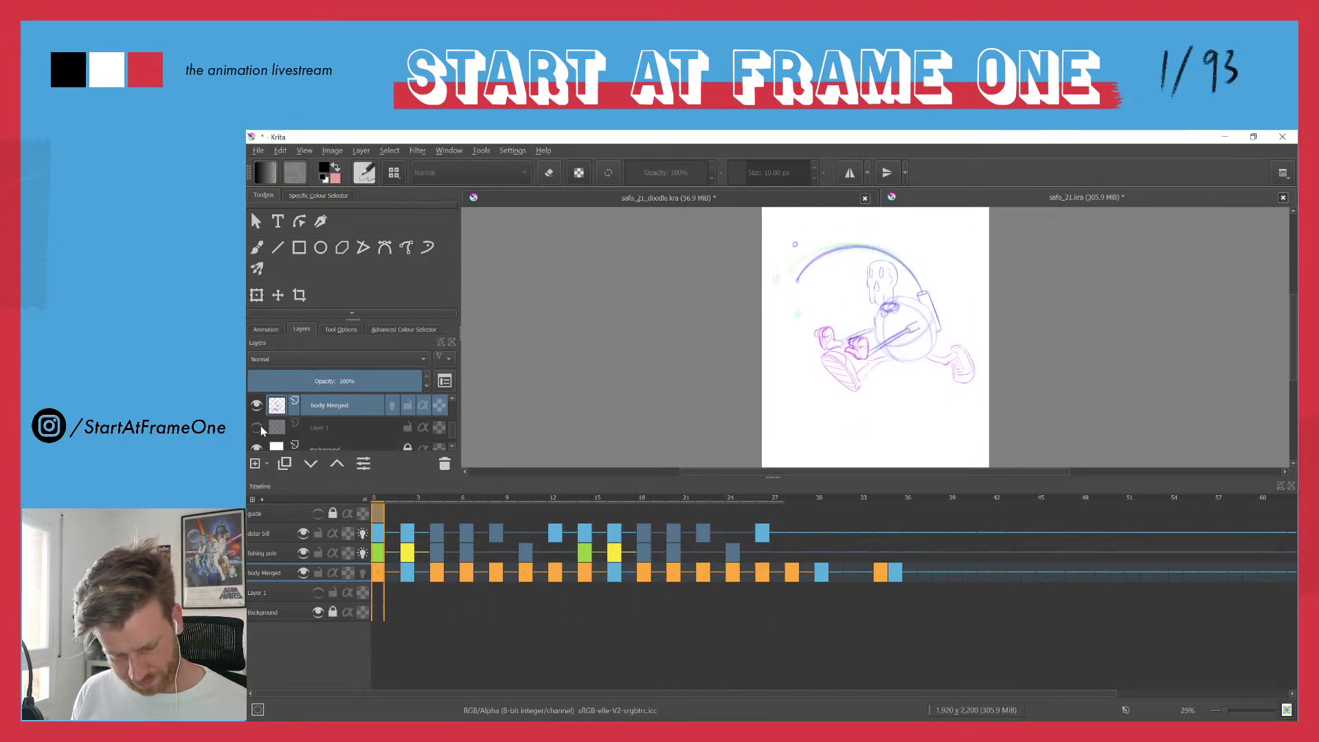
- Remove the leftover keyframes from frame 28 to 35 across the dollar bill, fishing pole and merged body layers
click(259, 331)
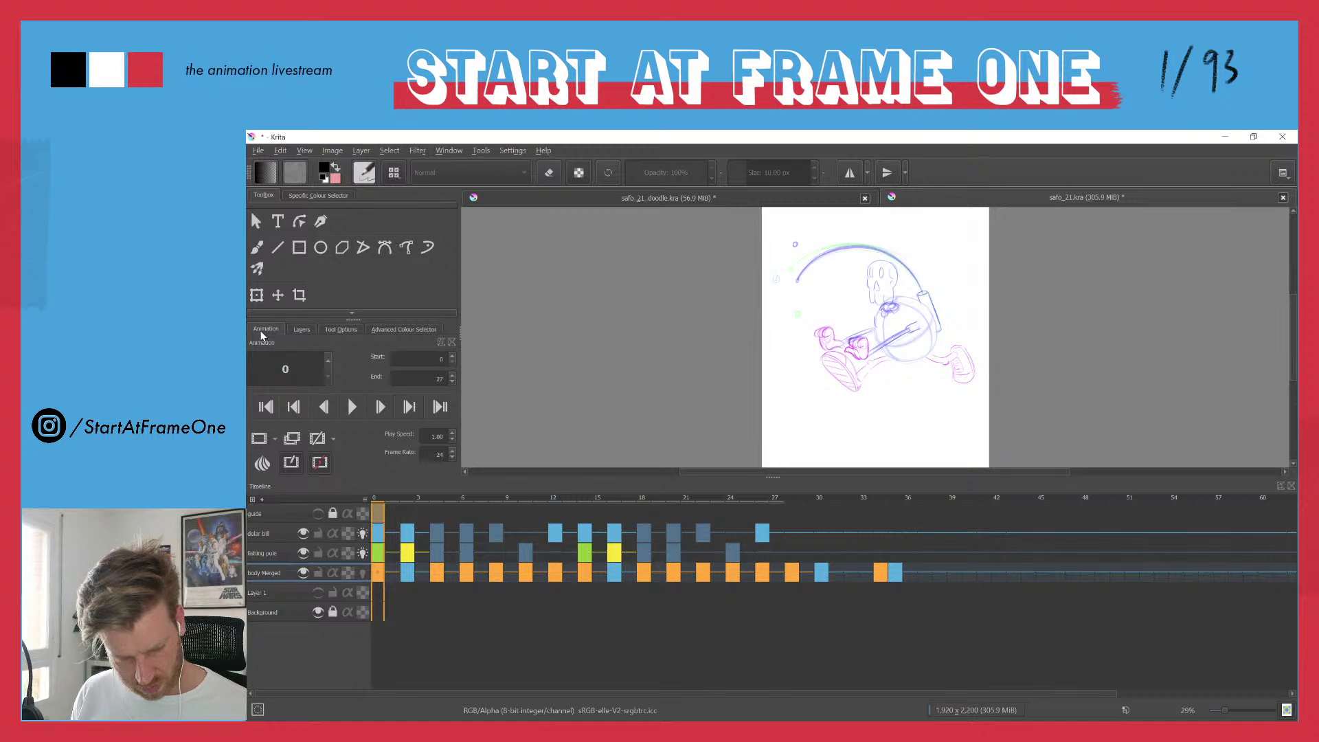
click(775, 499)
drag(793, 533, 894, 572)
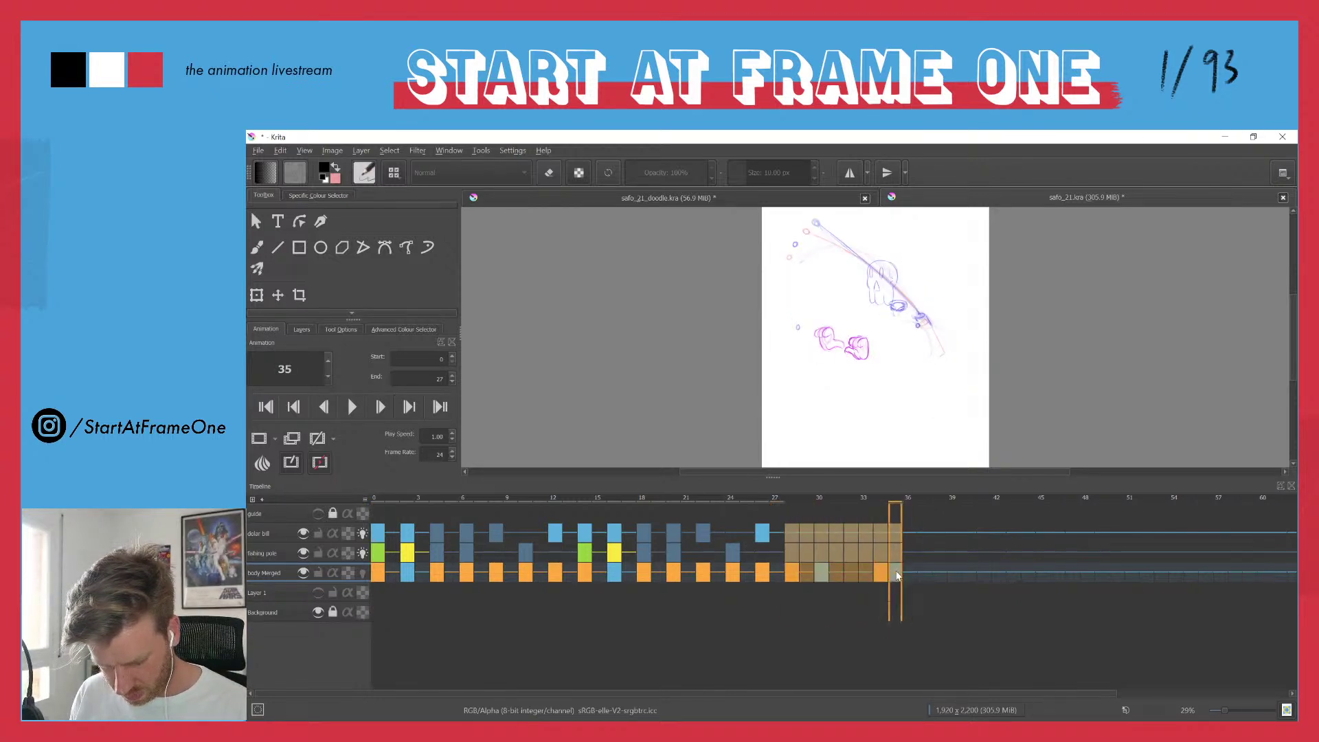
right_click(790, 573)
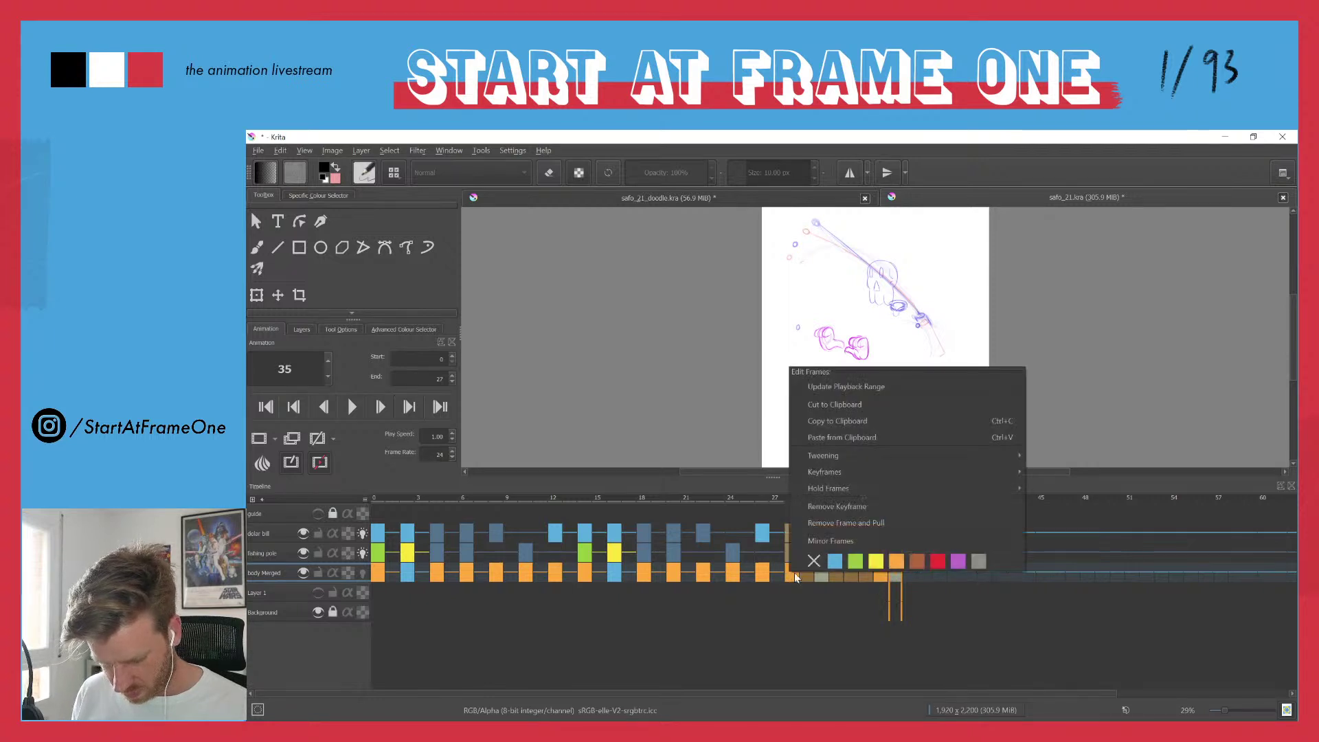
click(813, 508)
- Add blank keyframes at frame 28 on the merged body, fishing pole and dollar bill layers
click(792, 534)
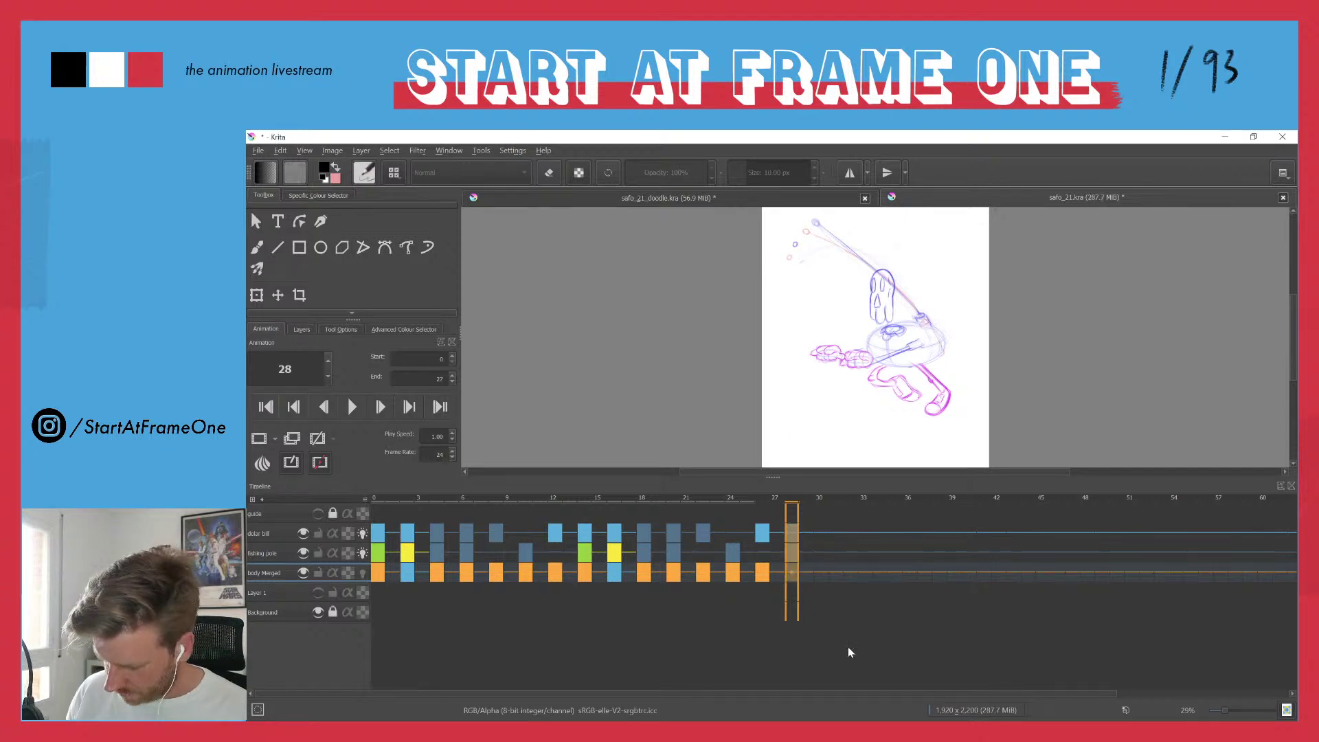
click(791, 555)
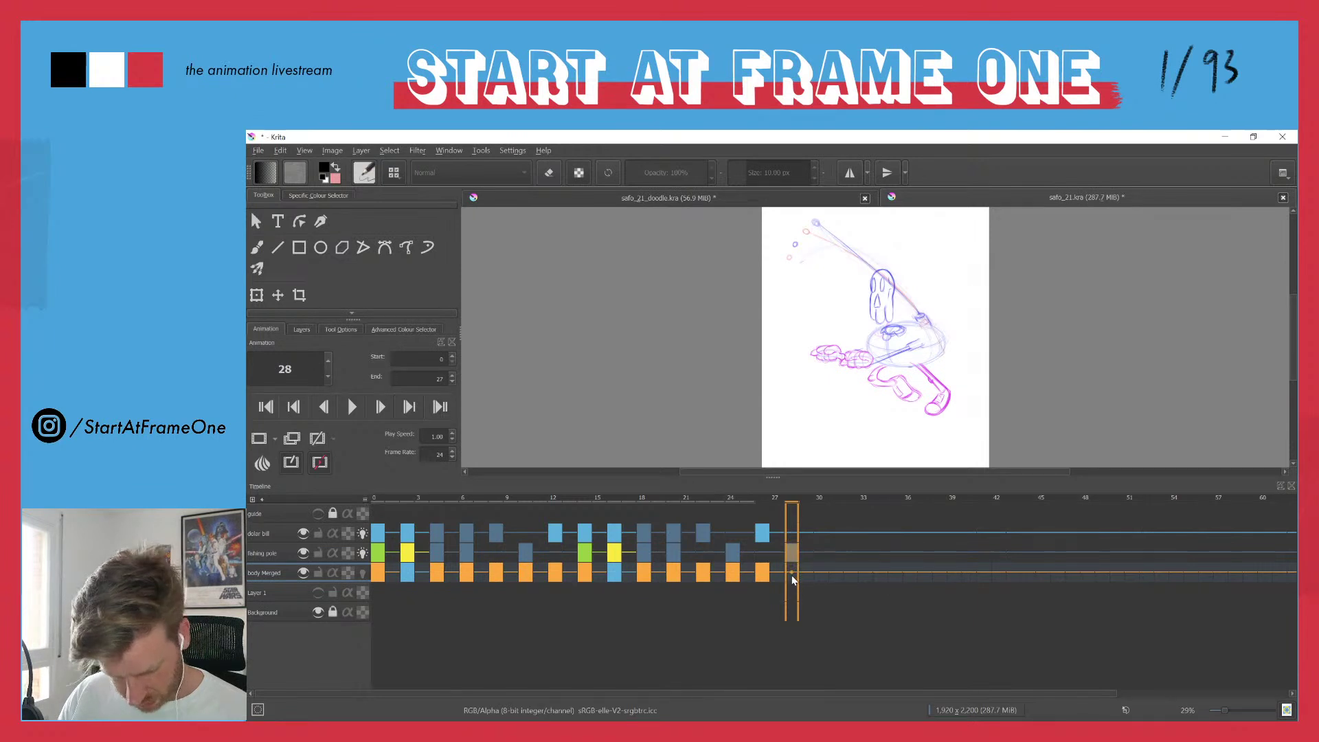
right_click(791, 573)
click(837, 690)
click(792, 554)
key(F7)
click(791, 534)
key(F7)
- Play the cleaned-up run cycle from frame 0 and look at frame 26 to check the end of the loop
click(373, 499)
key(space)
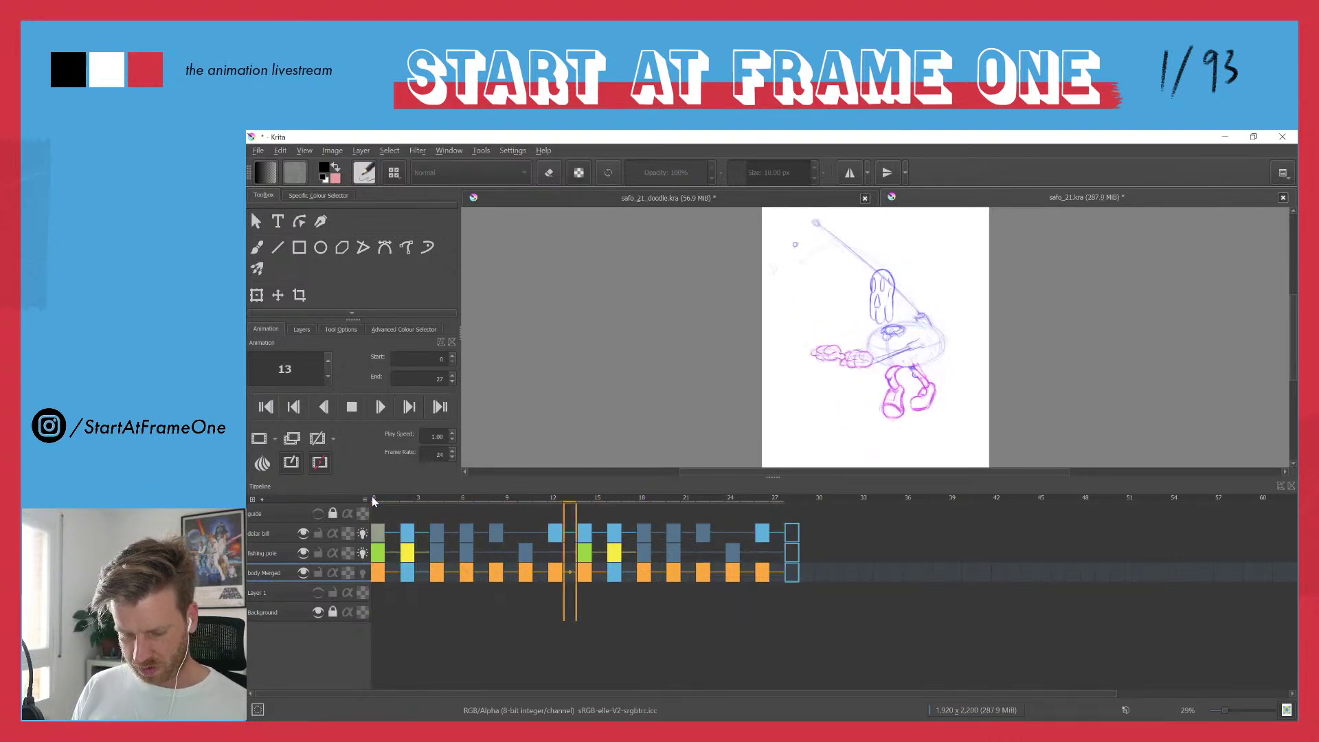
click(761, 500)
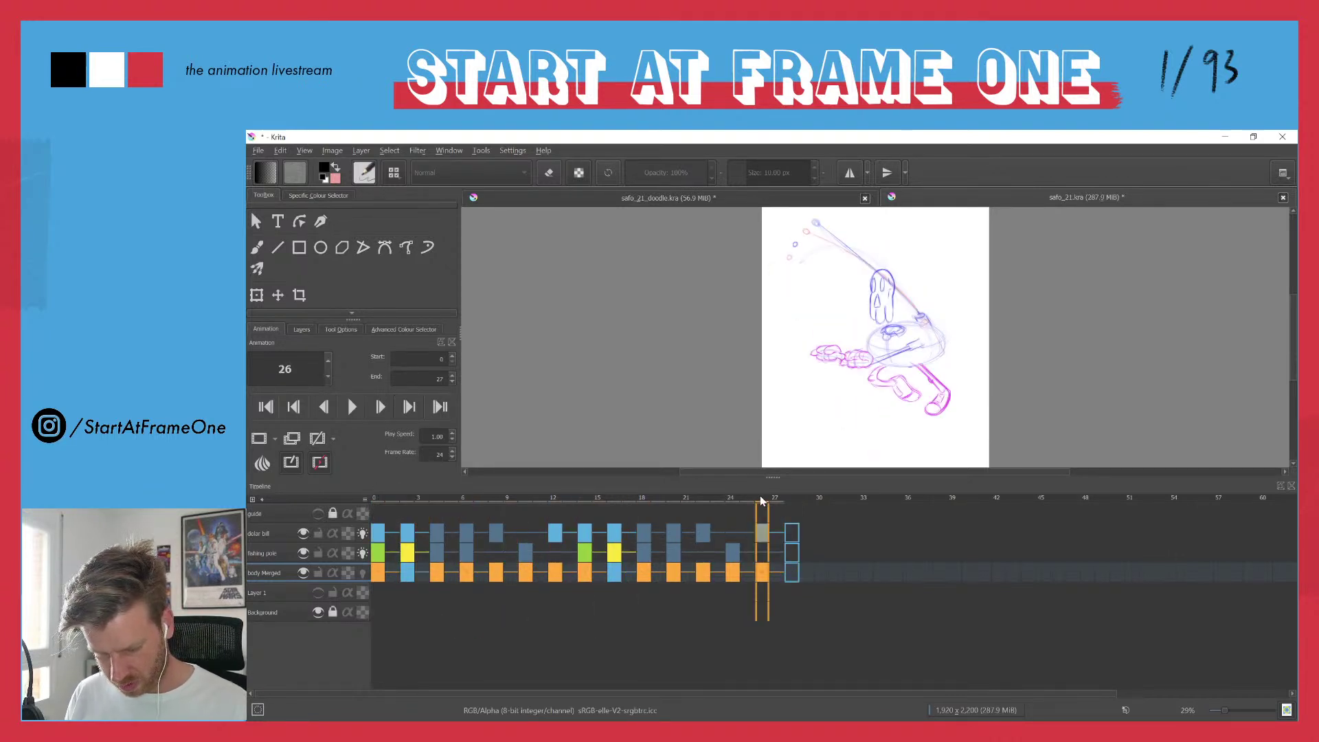
click(375, 499)
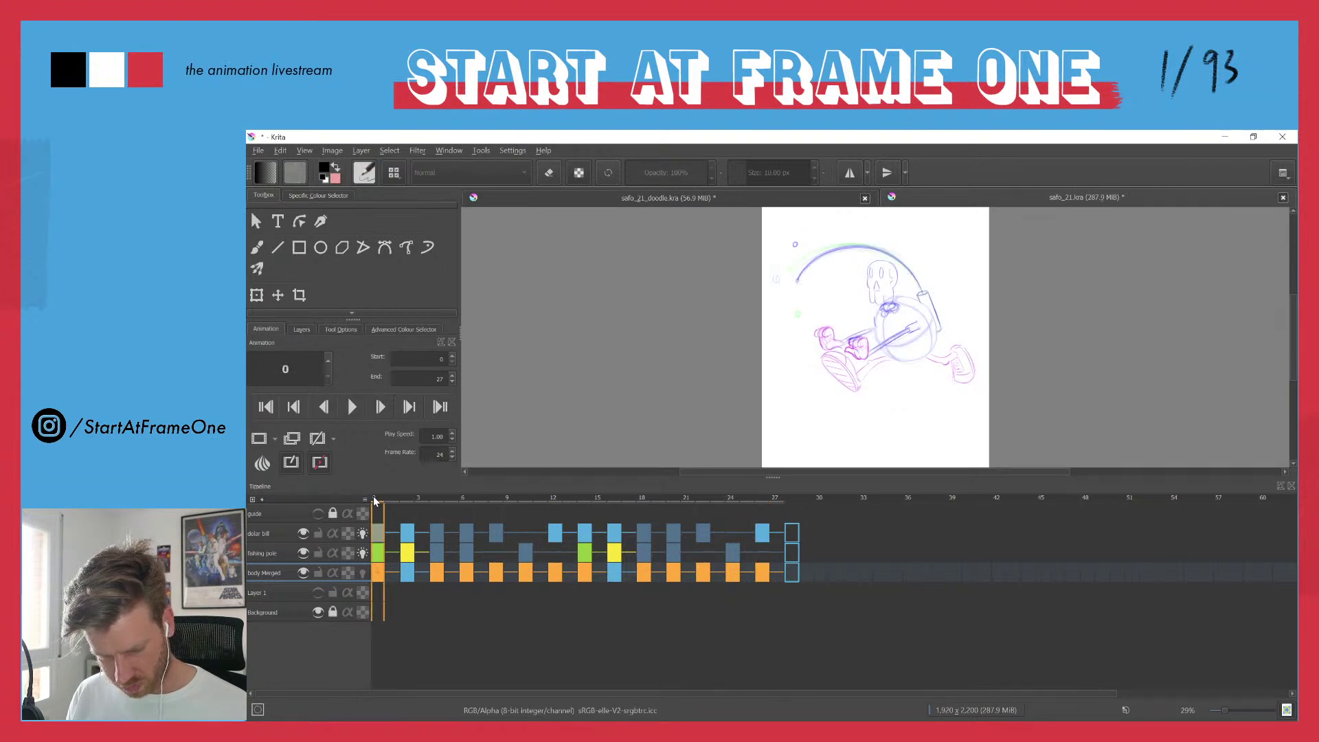
key(space)
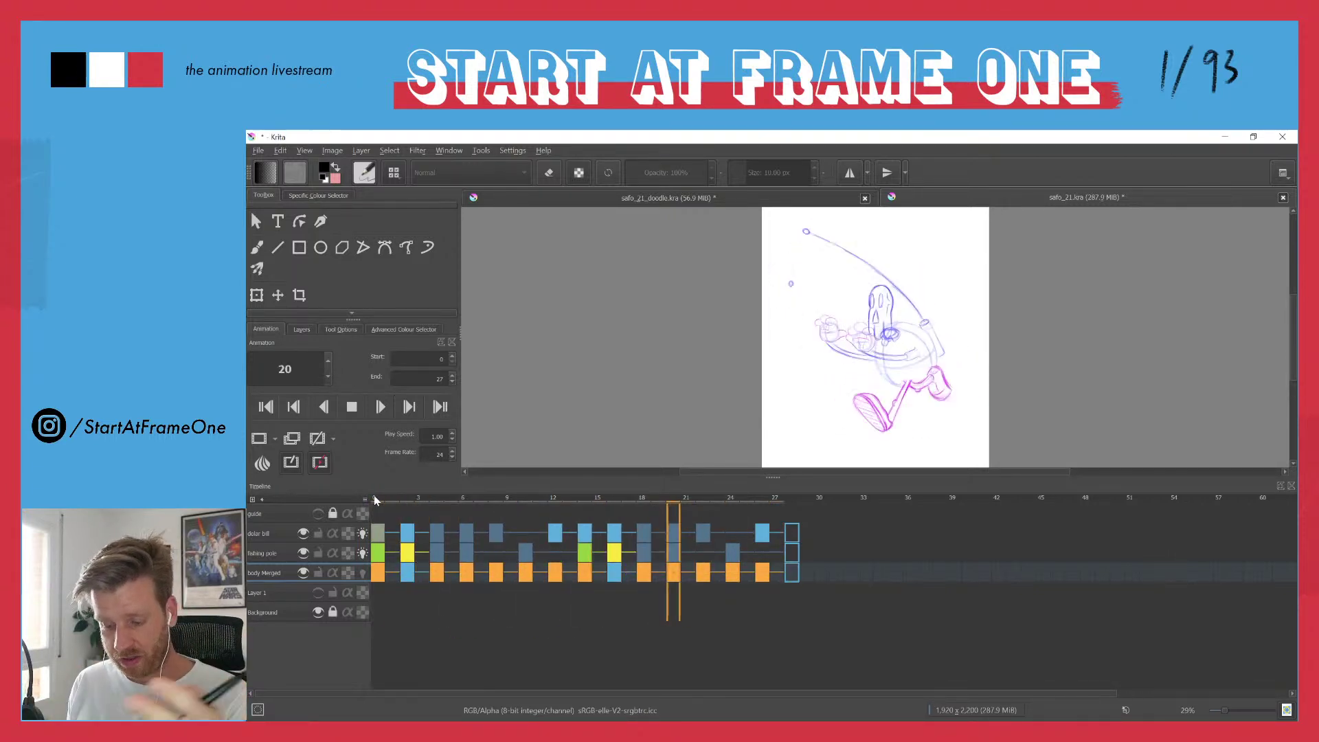
key(space)
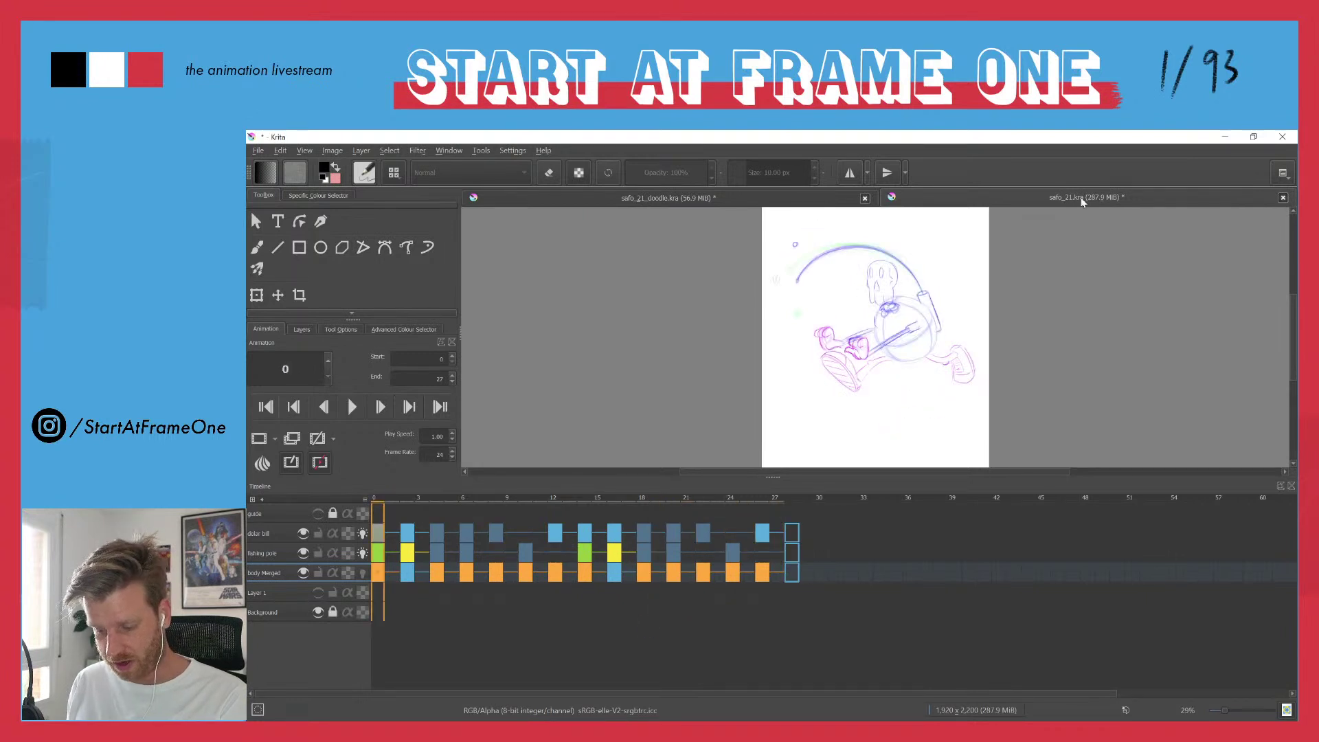
- Play the loop in safo_21_doodle.kra and scrub through its frames from 0 to 17 to study the dollar bill and string motion
click(651, 203)
key(space)
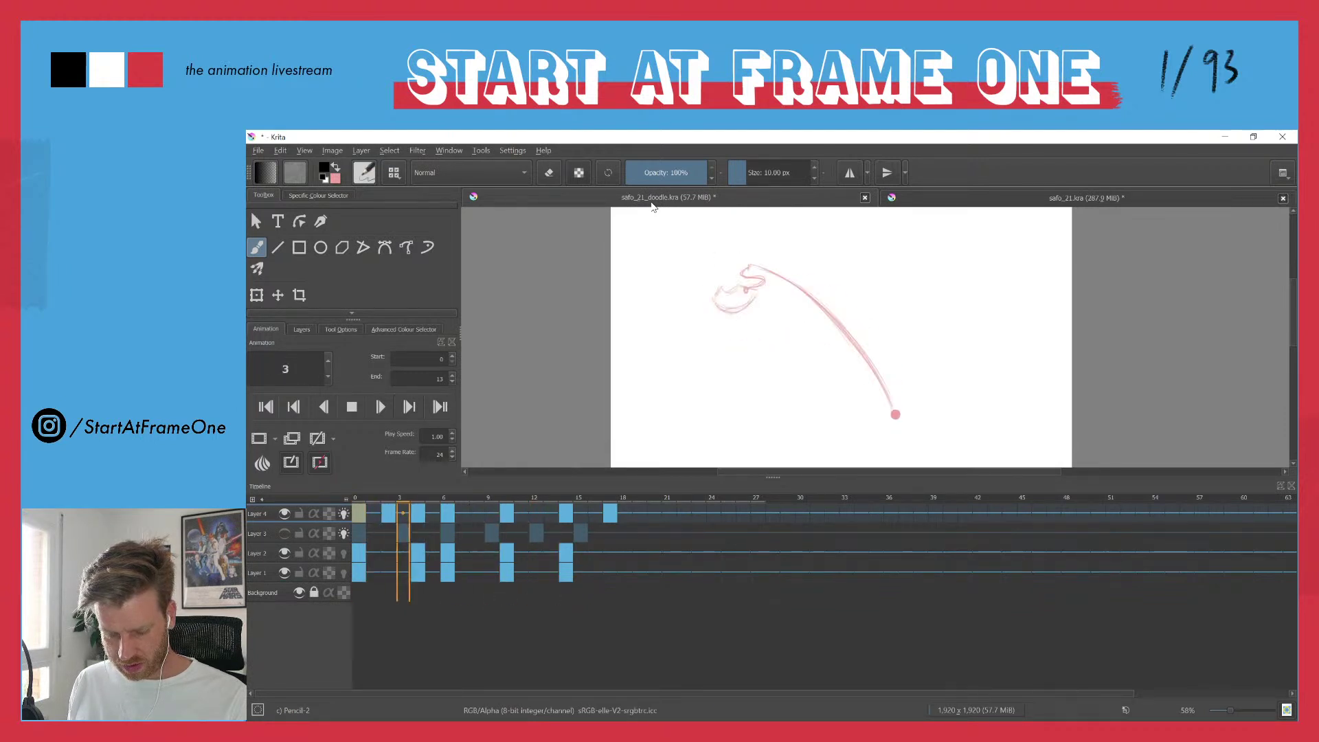
click(356, 498)
drag(358, 500, 563, 489)
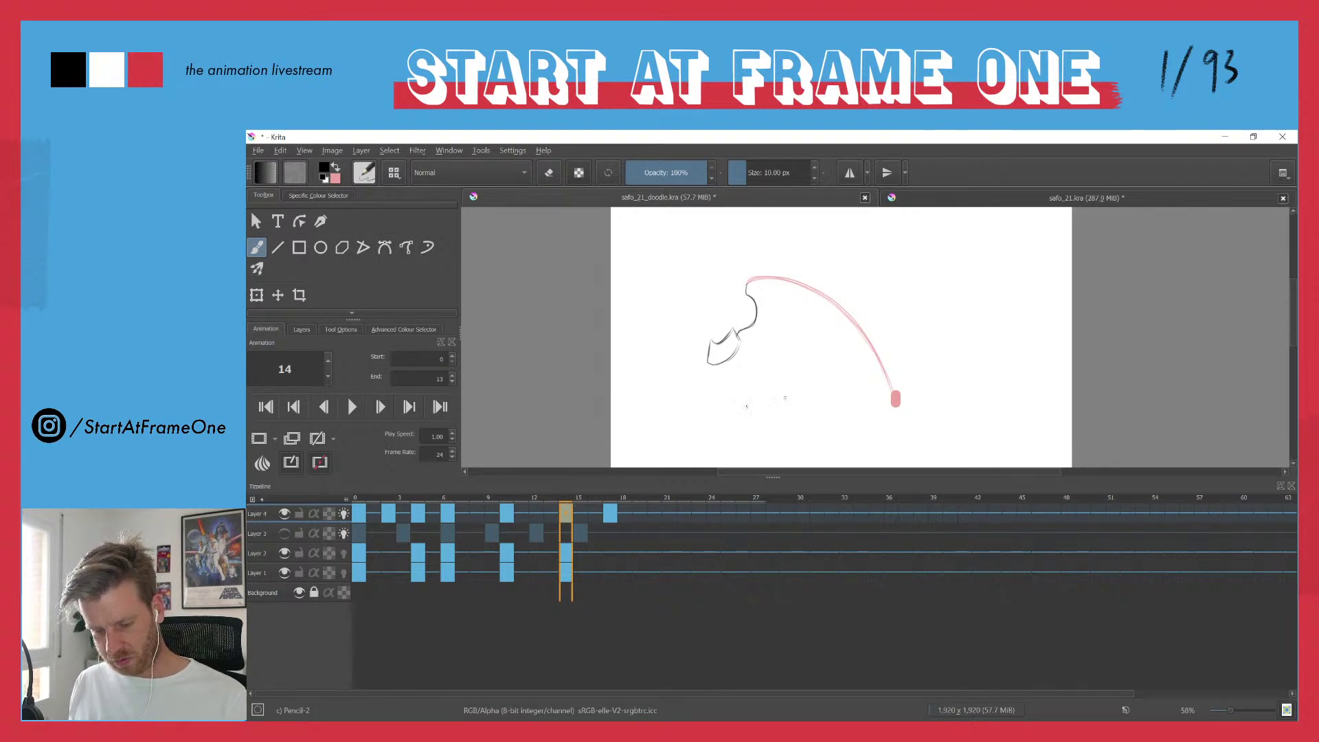
click(585, 505)
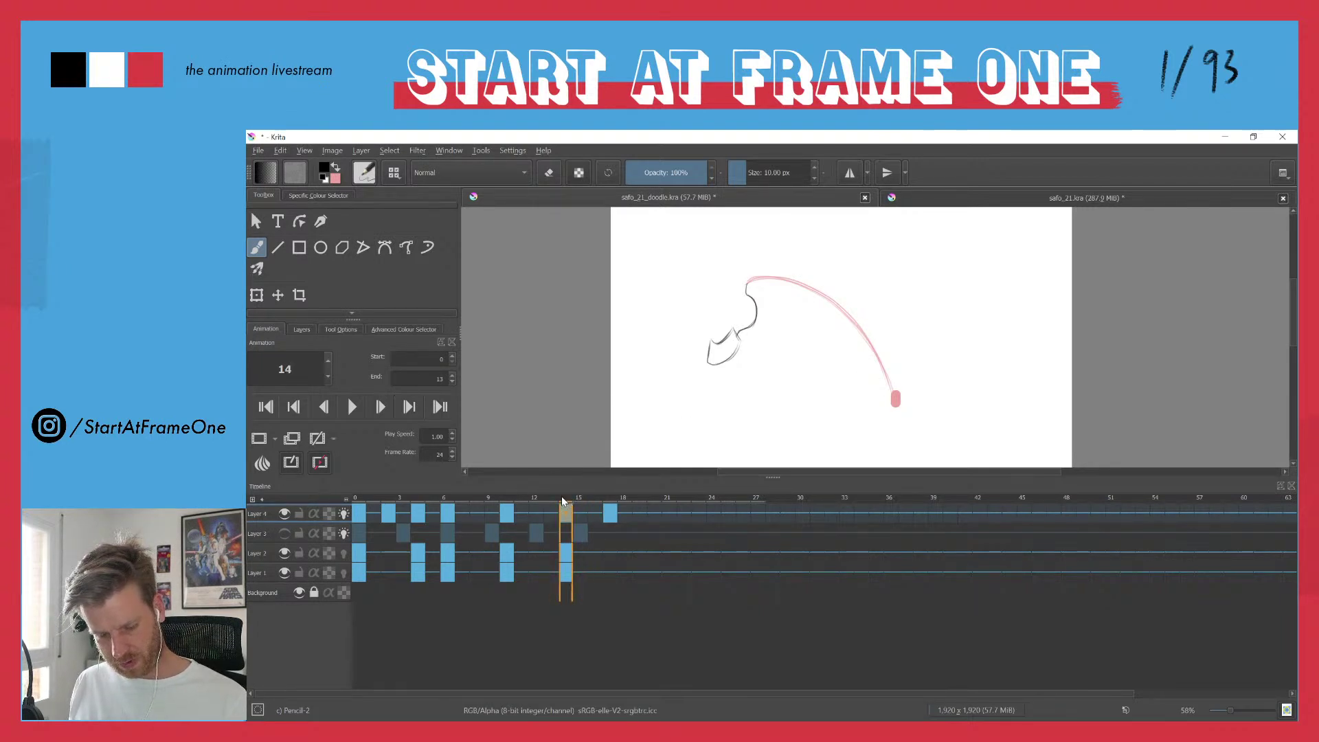
click(357, 500)
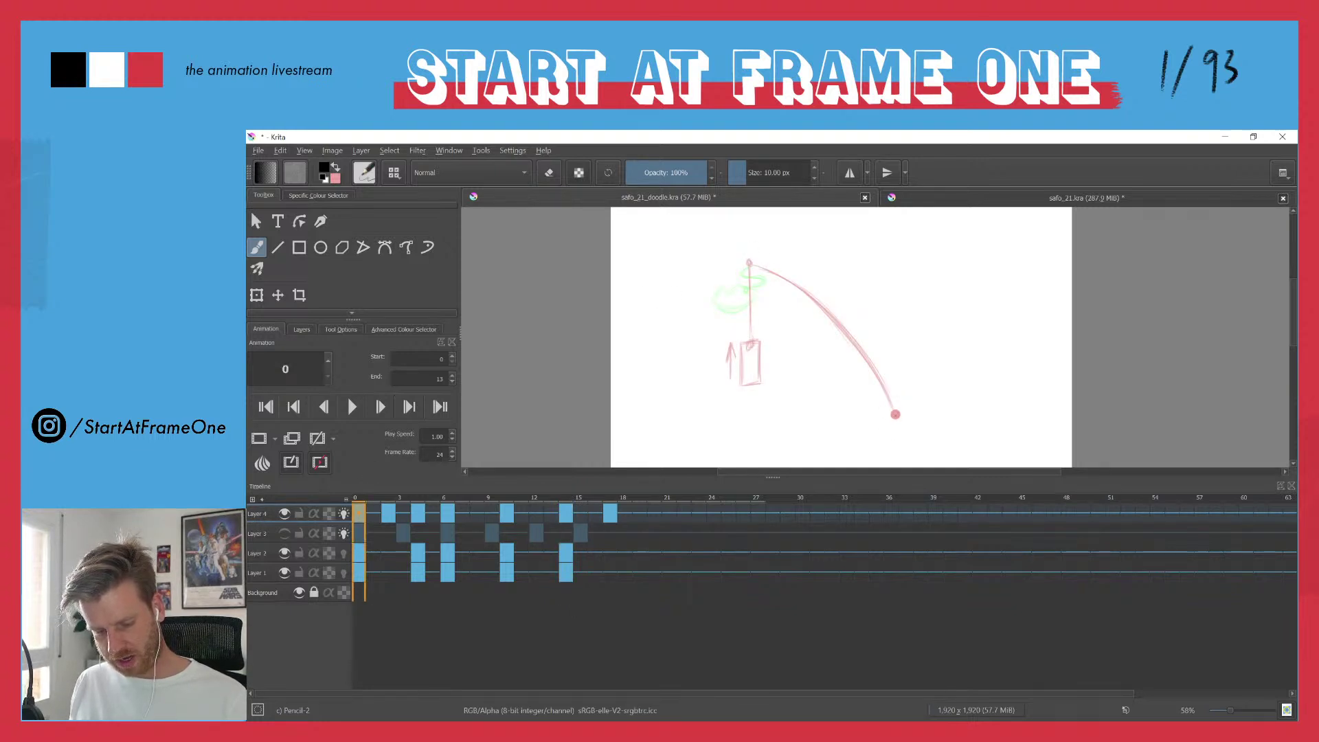
drag(359, 499, 447, 499)
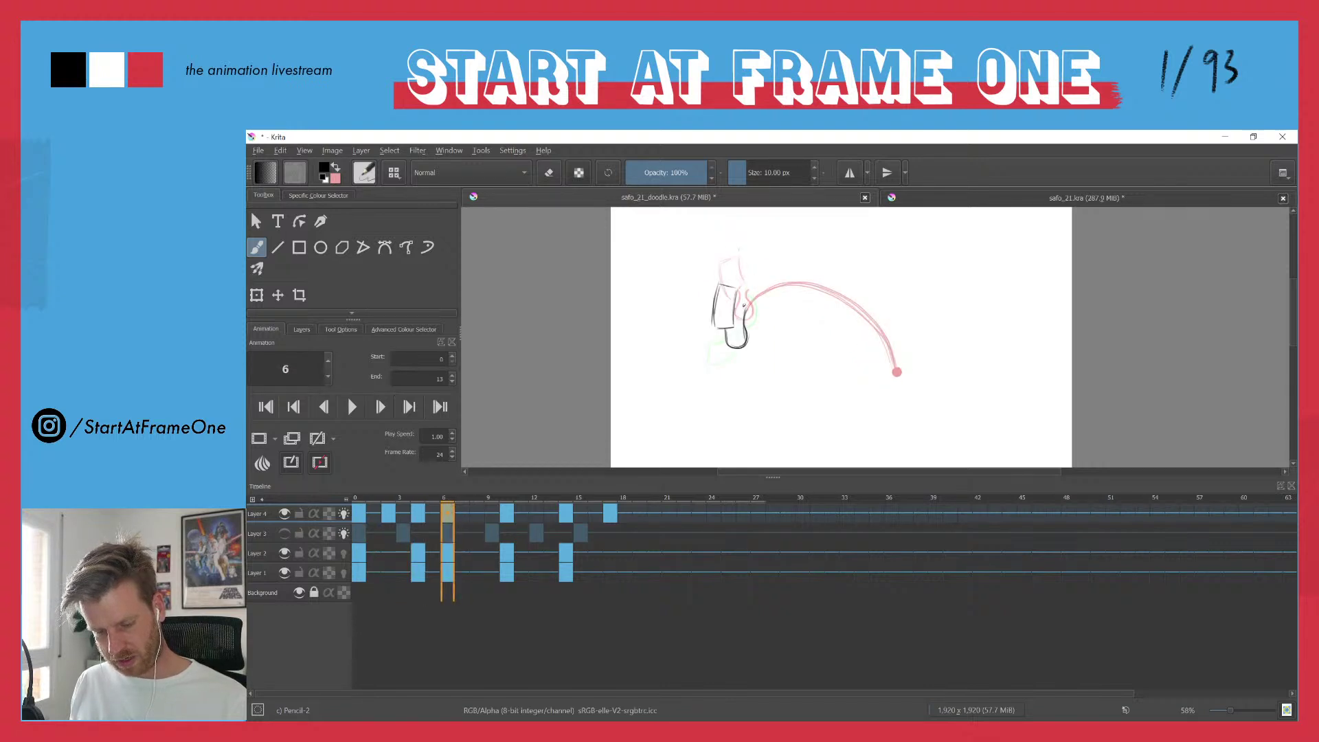
mouse_move(440, 497)
mouse_down()
mouse_move(409, 498)
mouse_move(461, 504)
mouse_up()
key(space)
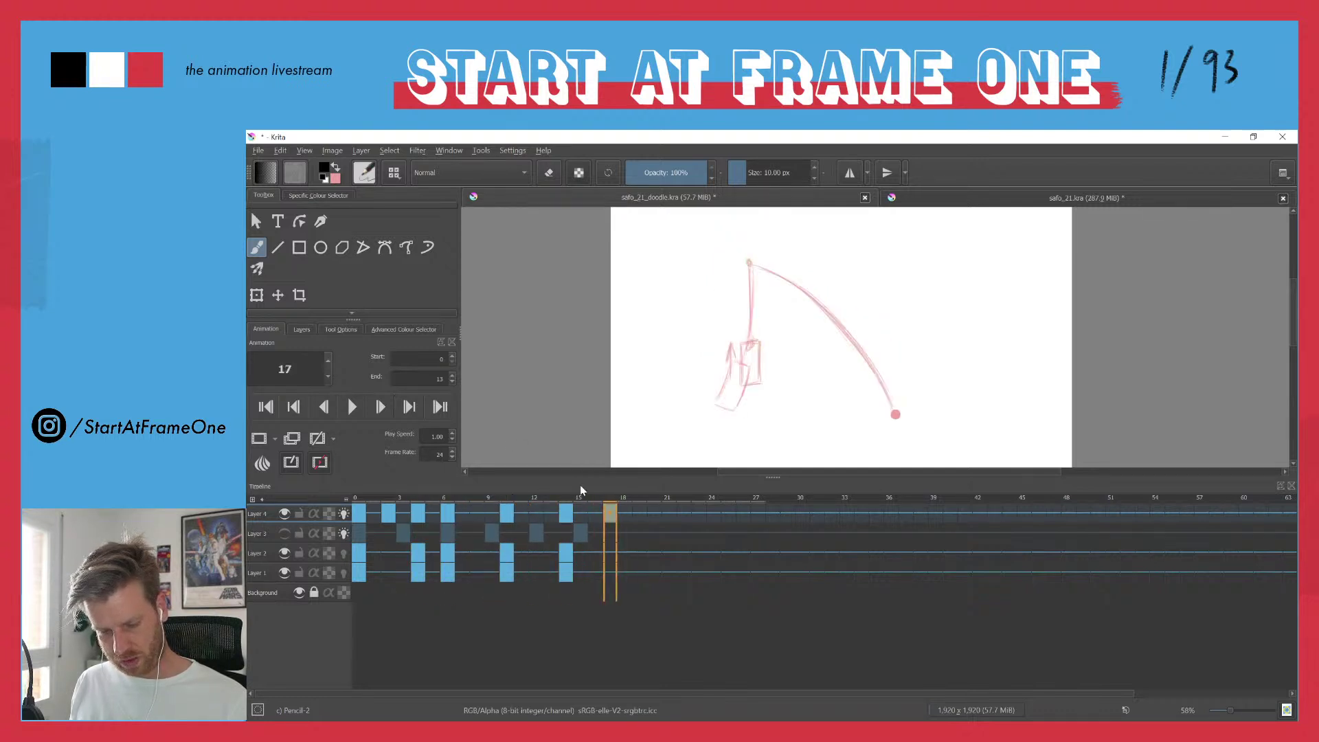
key(space)
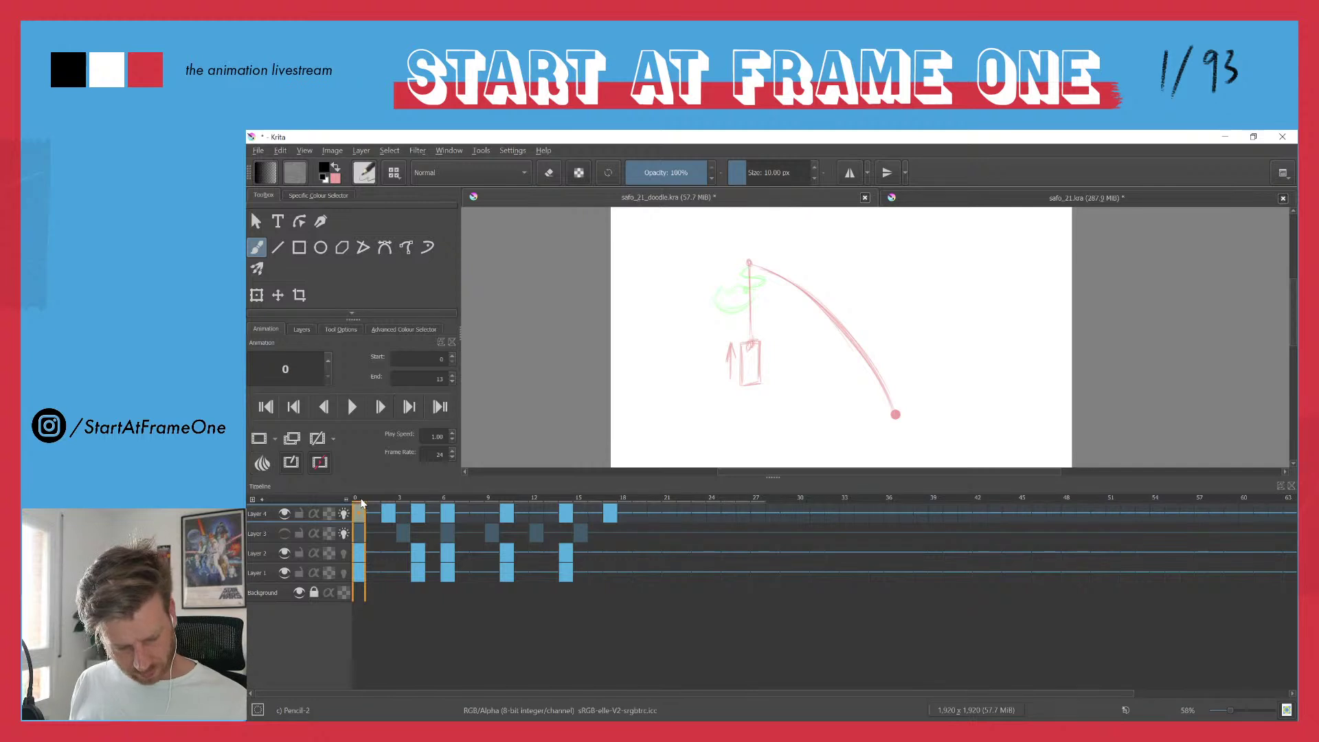
mouse_move(367, 500)
mouse_down()
mouse_move(524, 493)
mouse_move(488, 488)
mouse_move(508, 499)
mouse_move(356, 492)
mouse_move(562, 476)
mouse_up()
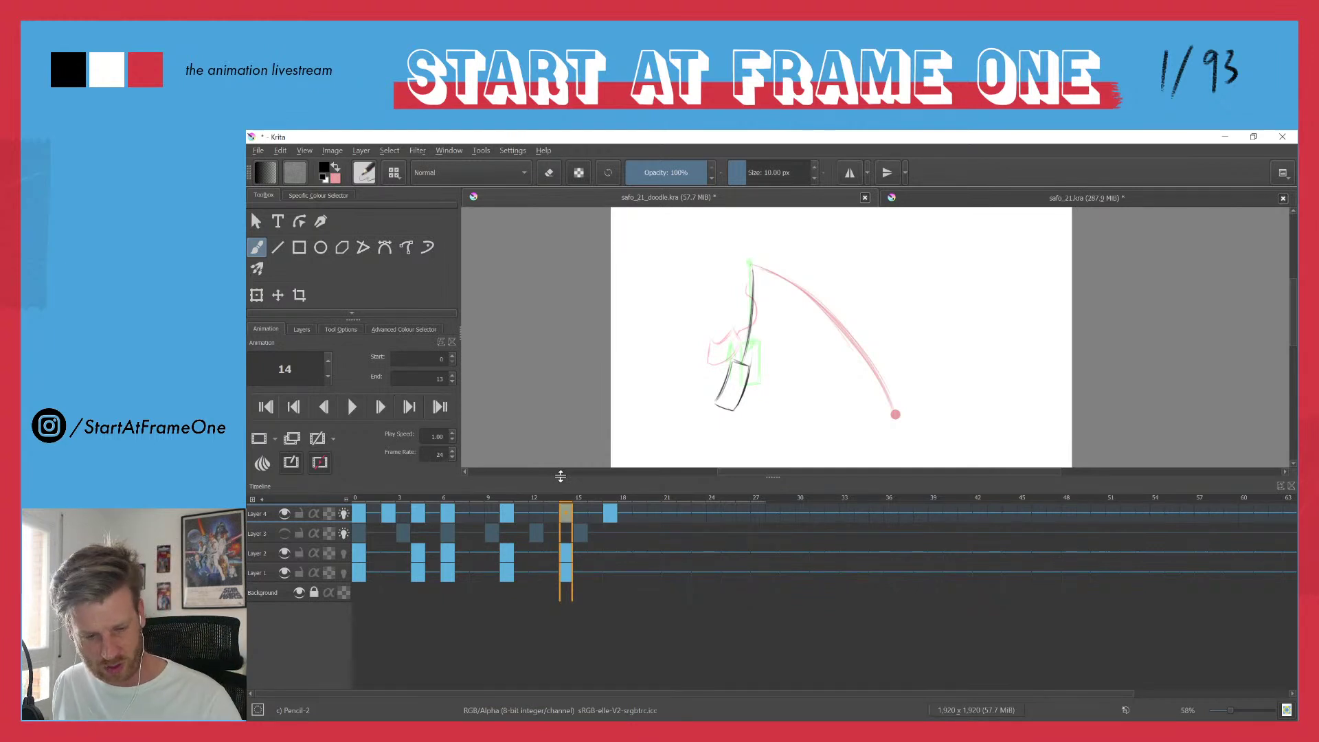
- Create a new custom document of 1920 by 1920 pixels at 300 ppi in 8-bit RGB/Alpha
click(257, 150)
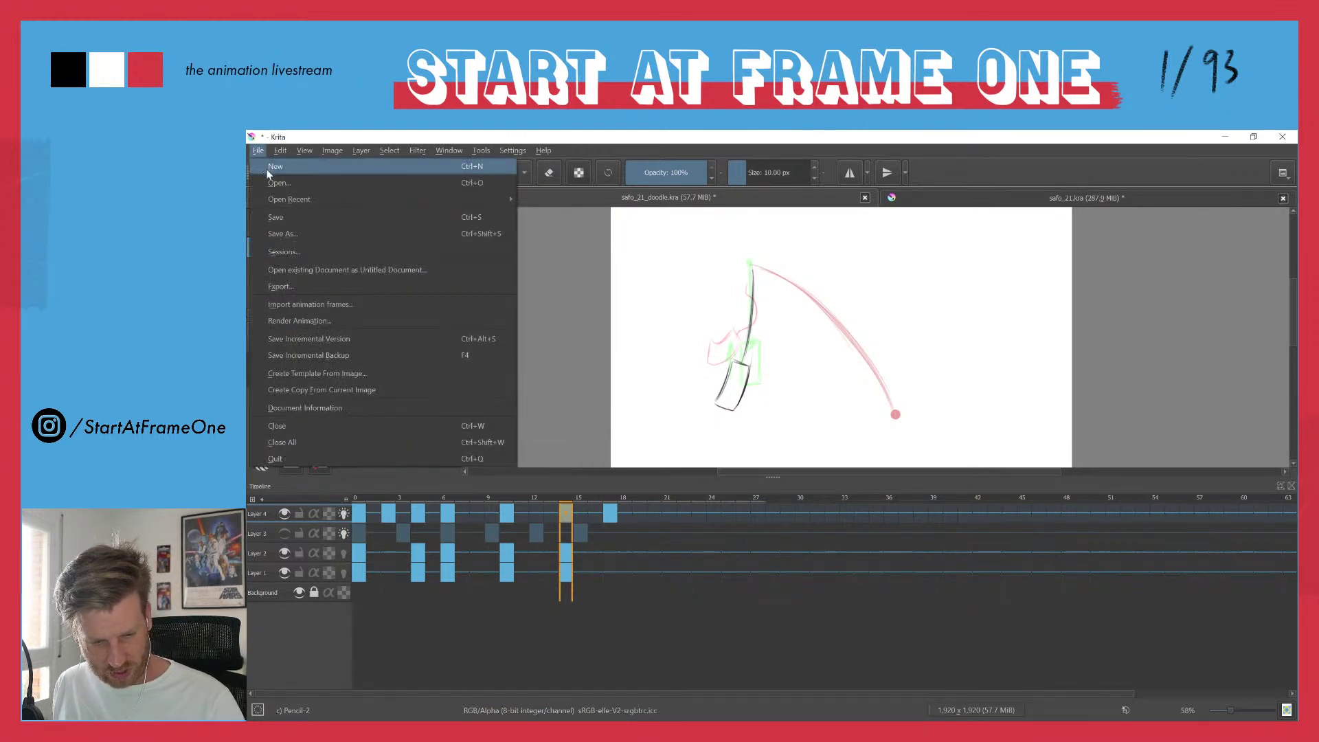
click(272, 170)
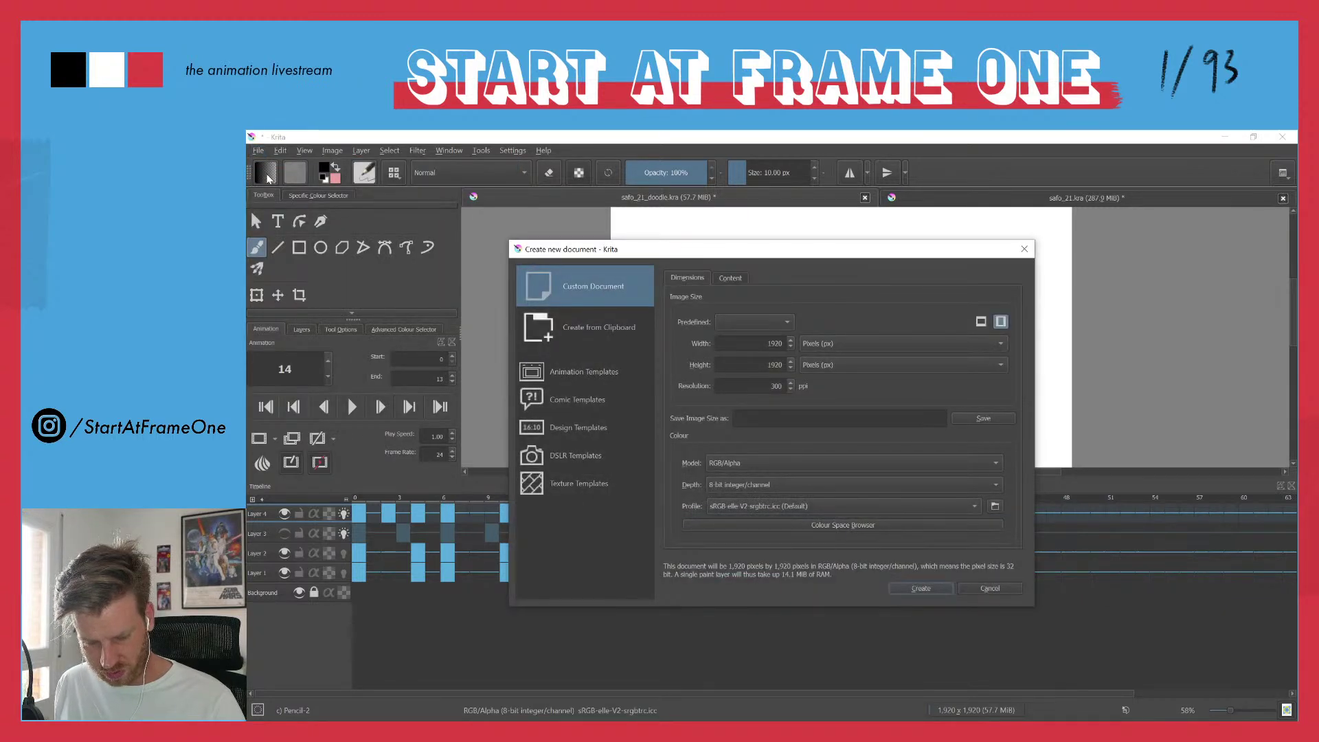
click(918, 589)
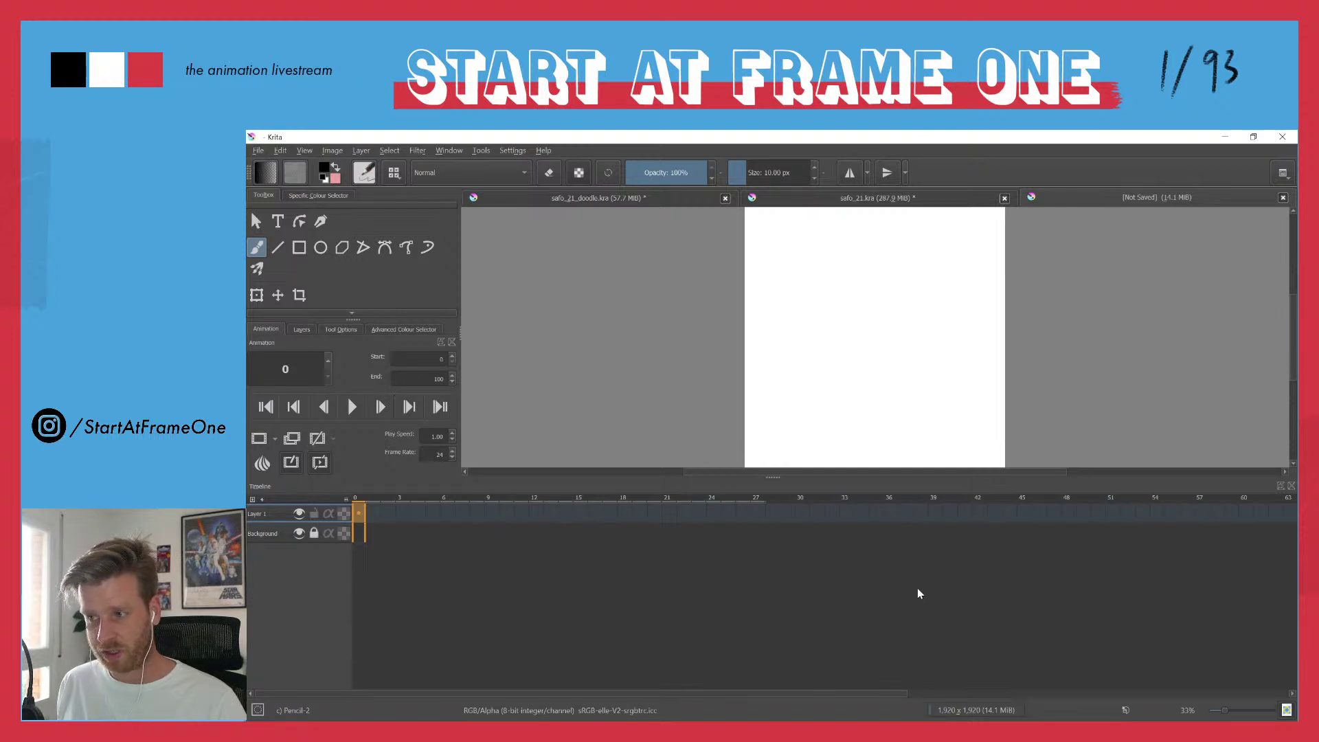
- Play the run cycle in safo_21.kra from frame 0, then return to the new unsaved document
click(541, 196)
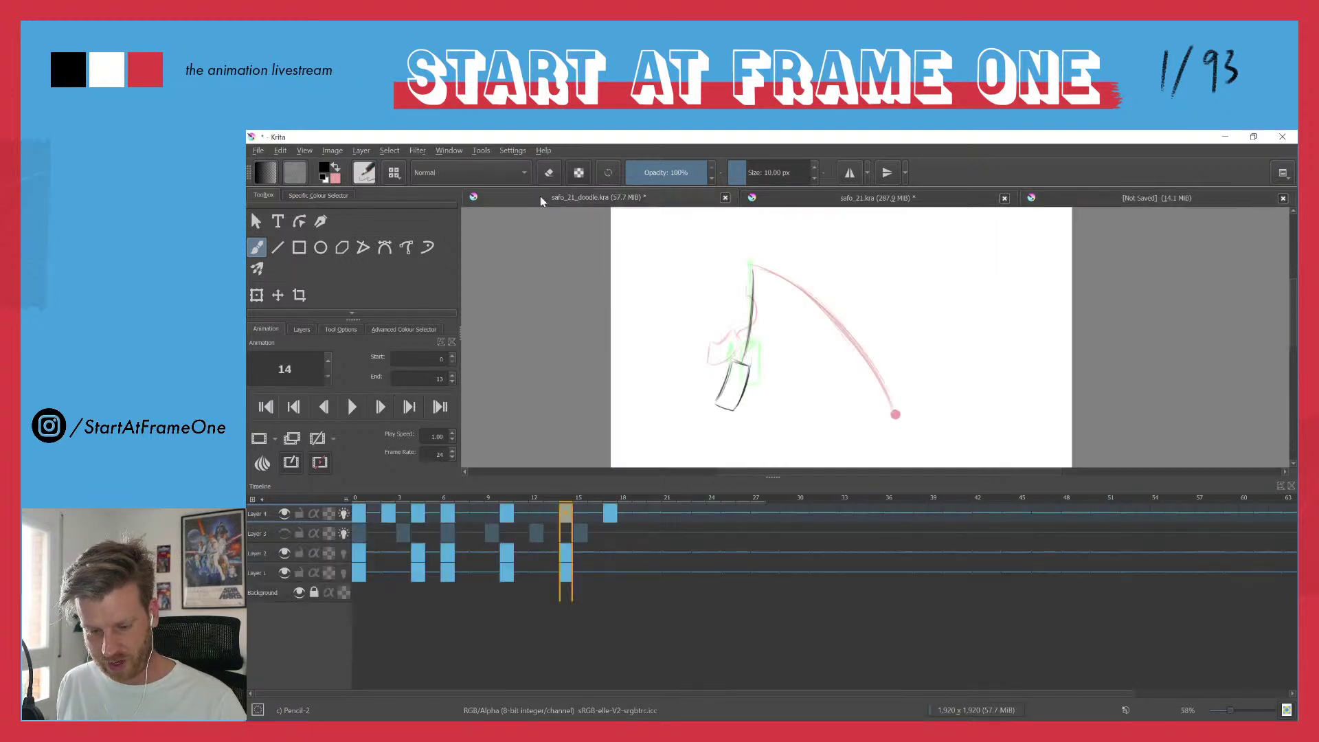
click(850, 199)
key(space)
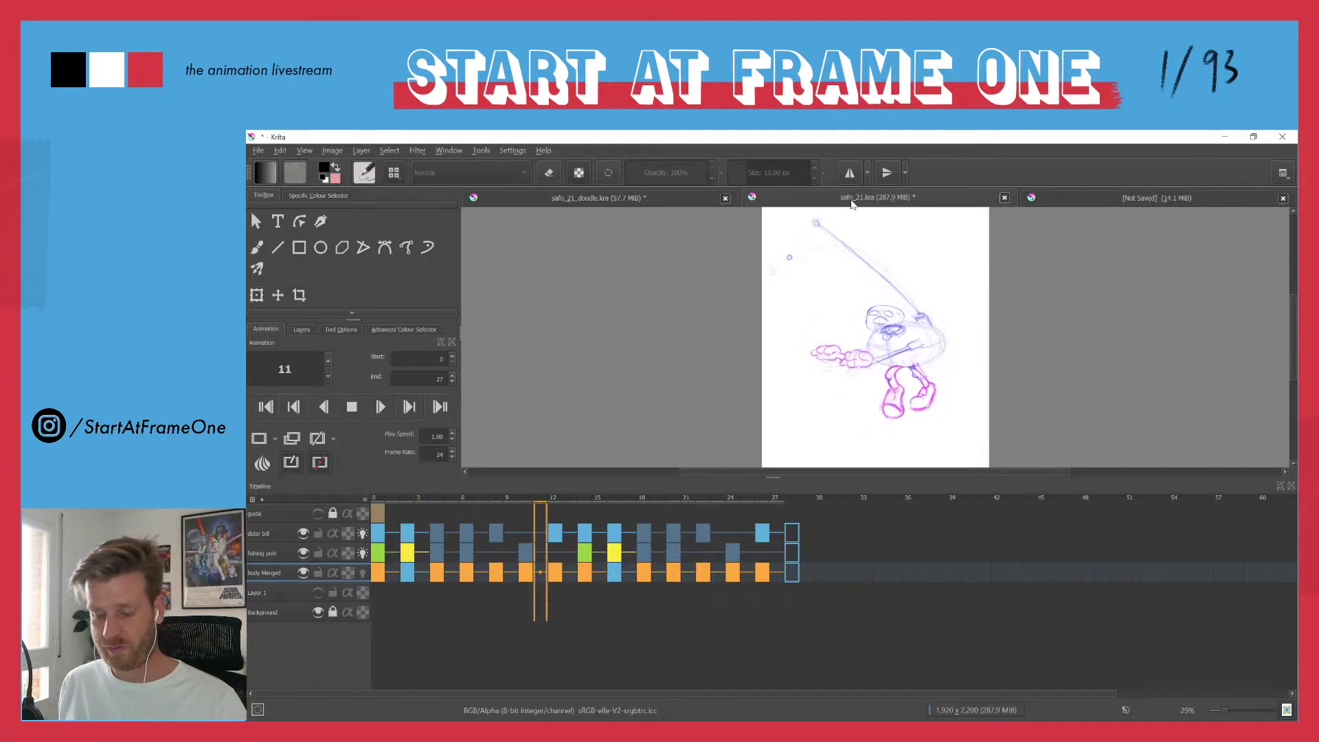
click(377, 500)
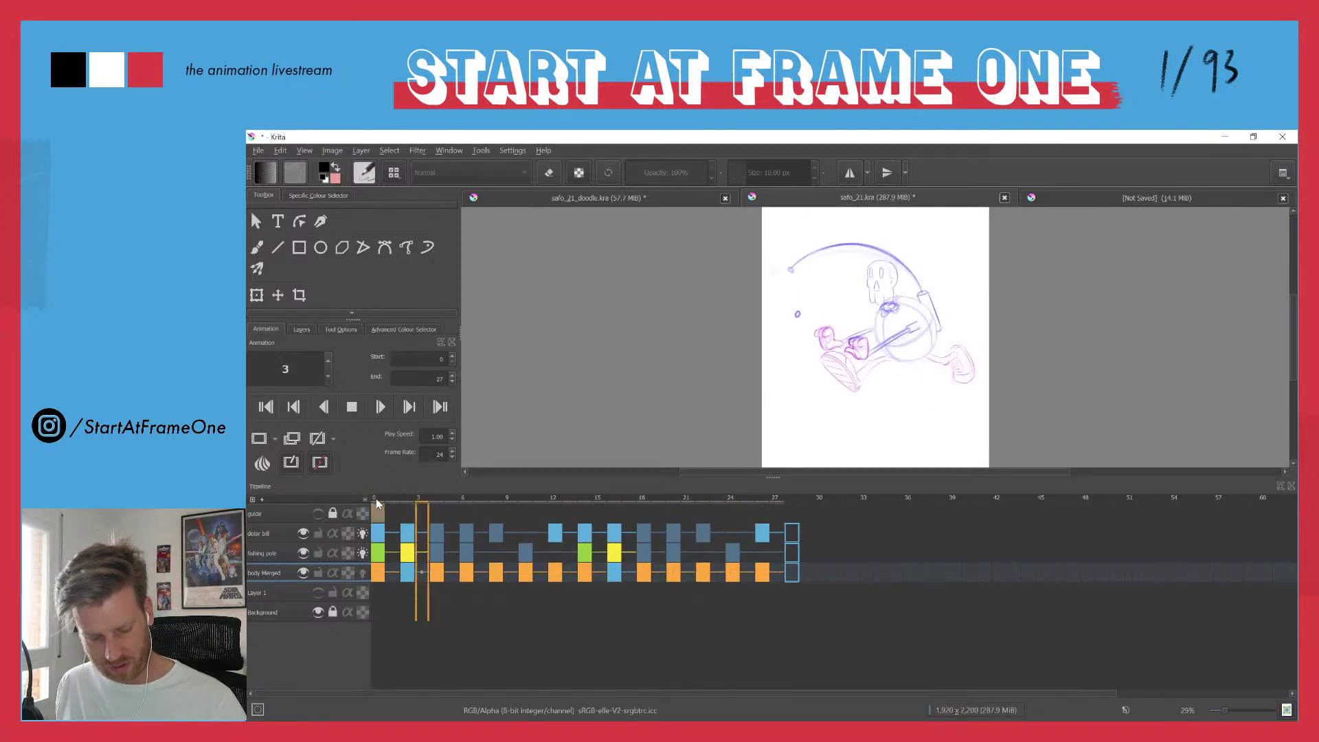
click(1145, 200)
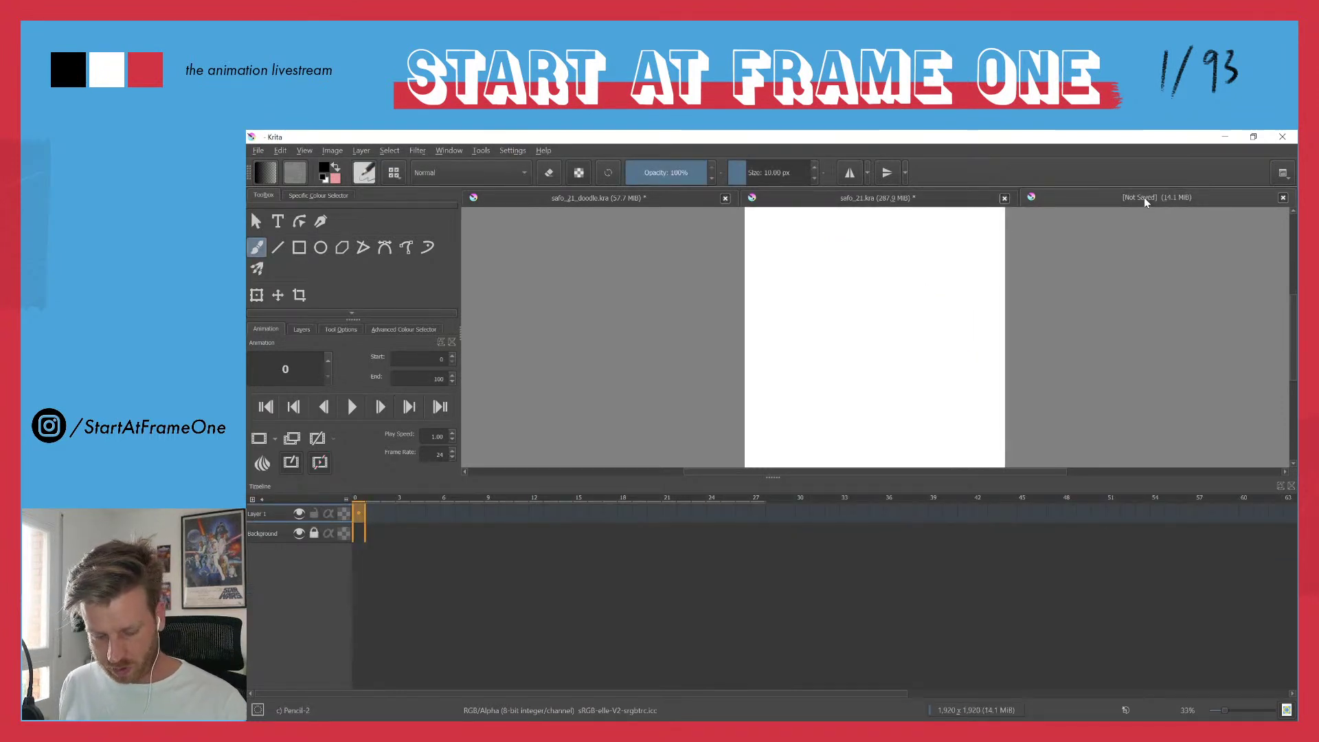
- Enlarge the canvas area and sketch a narrow rounded upright shape near the top of the new document's canvas on frame 0
drag(774, 475, 736, 641)
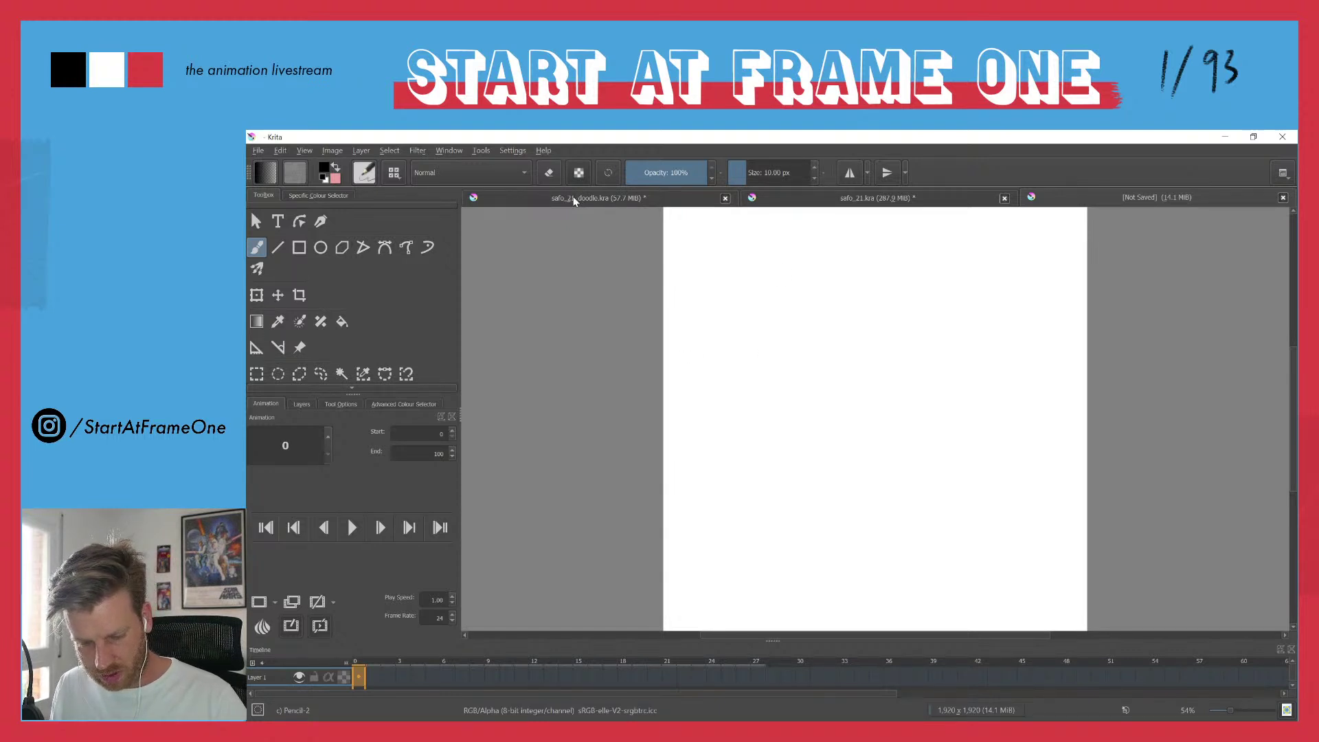
click(826, 204)
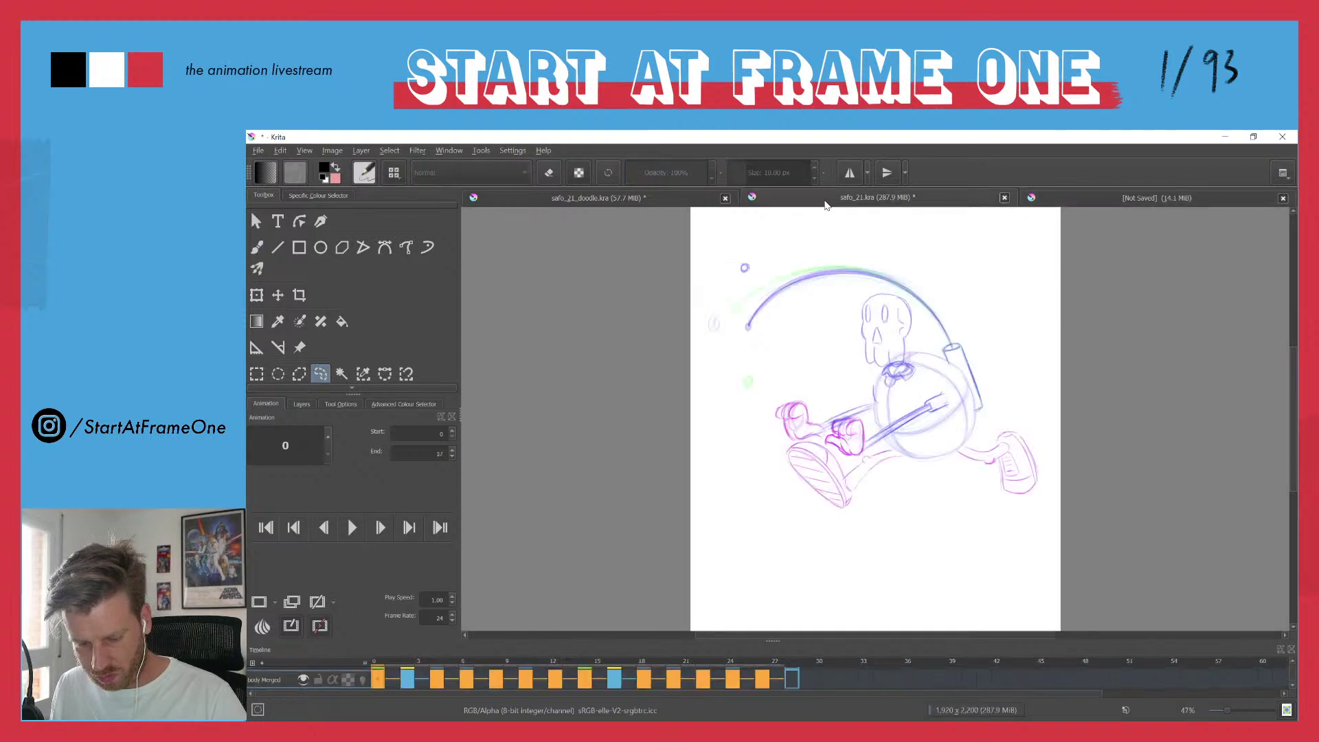
click(1140, 199)
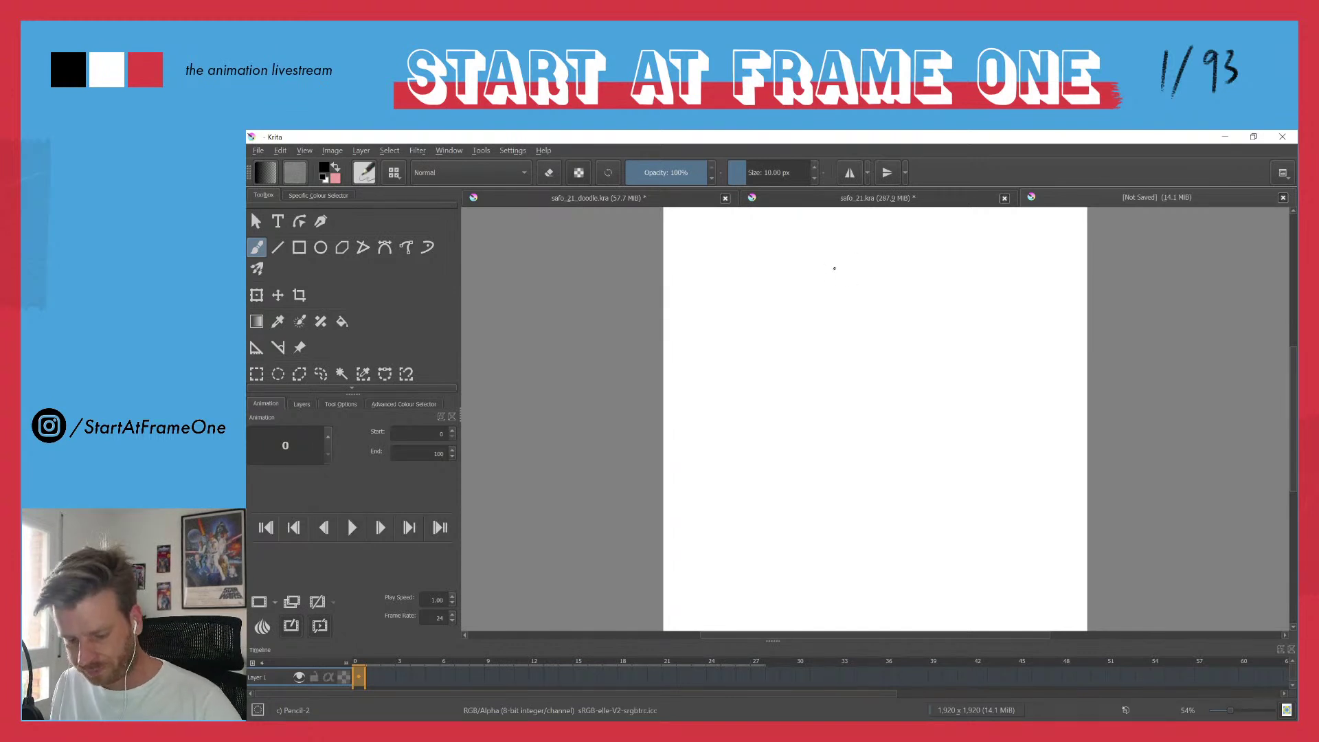
scroll(824, 275, down, 2)
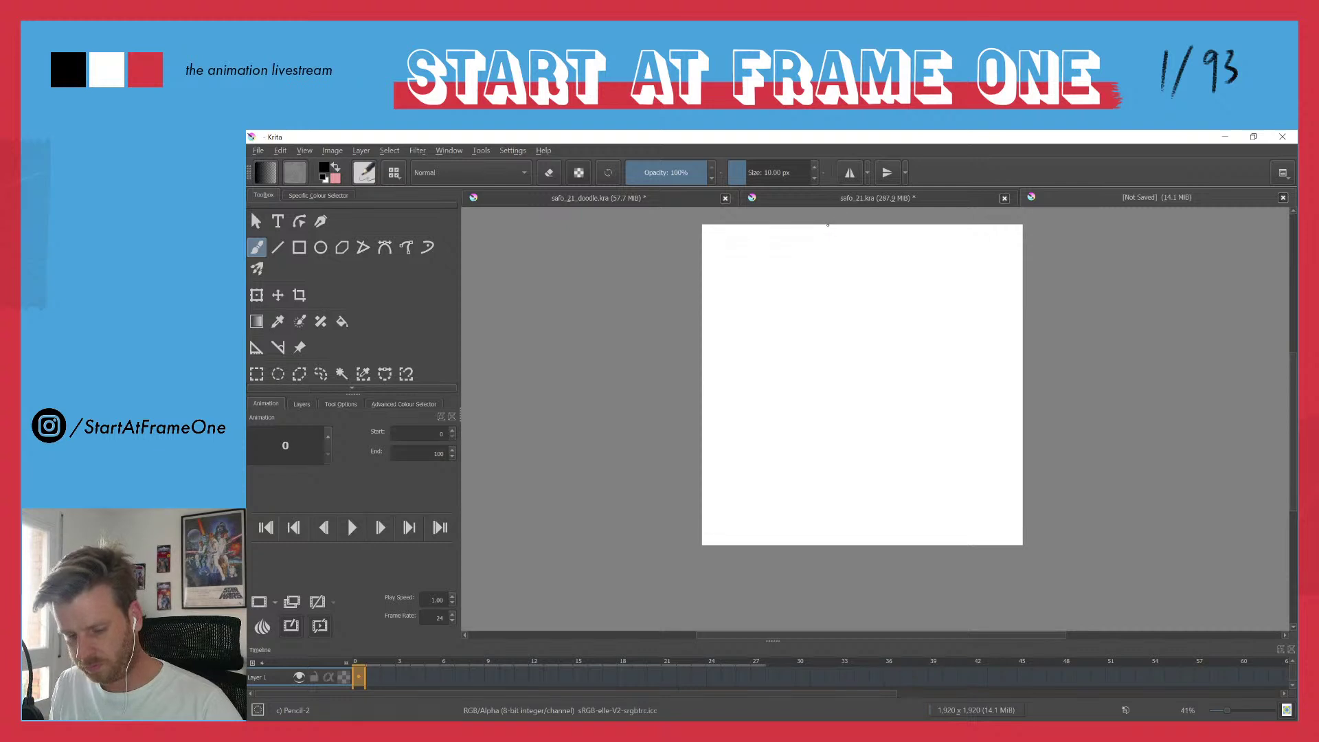
drag(871, 239, 872, 307)
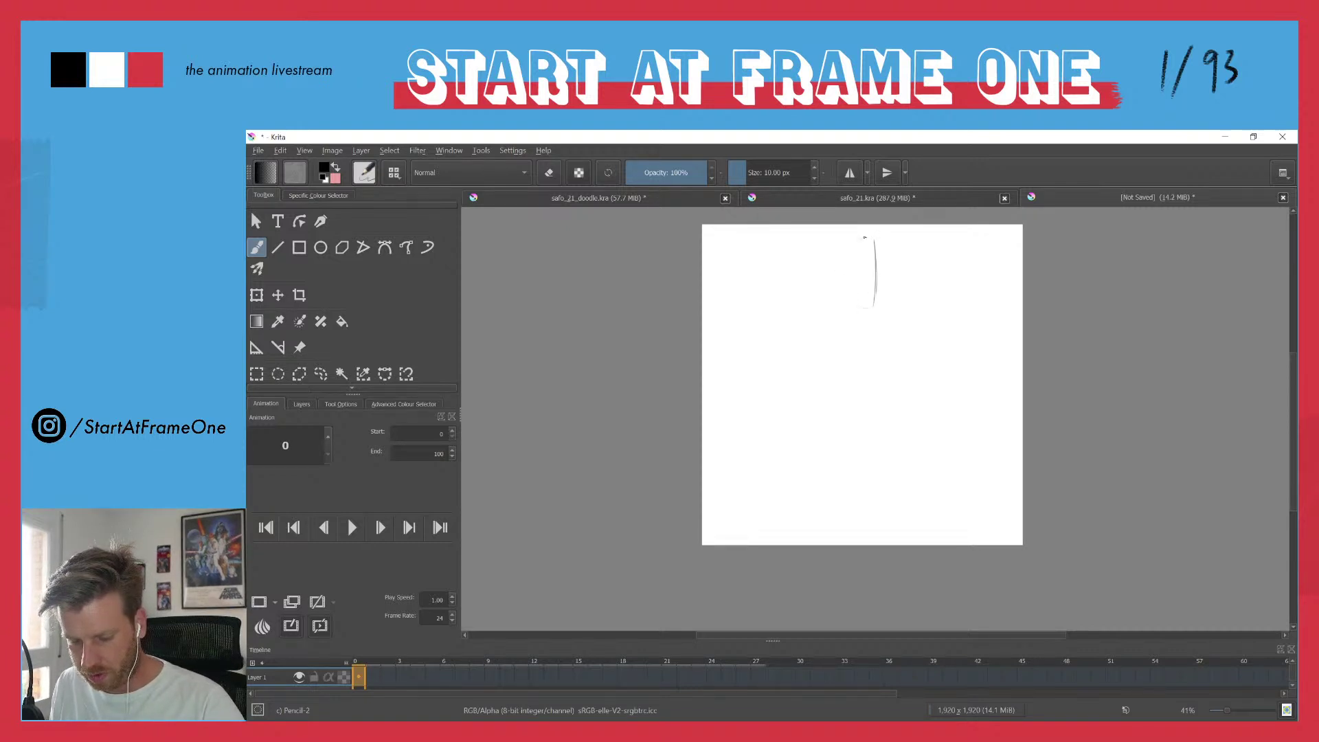
mouse_move(861, 239)
mouse_down()
mouse_move(854, 297)
mouse_move(873, 307)
mouse_up()
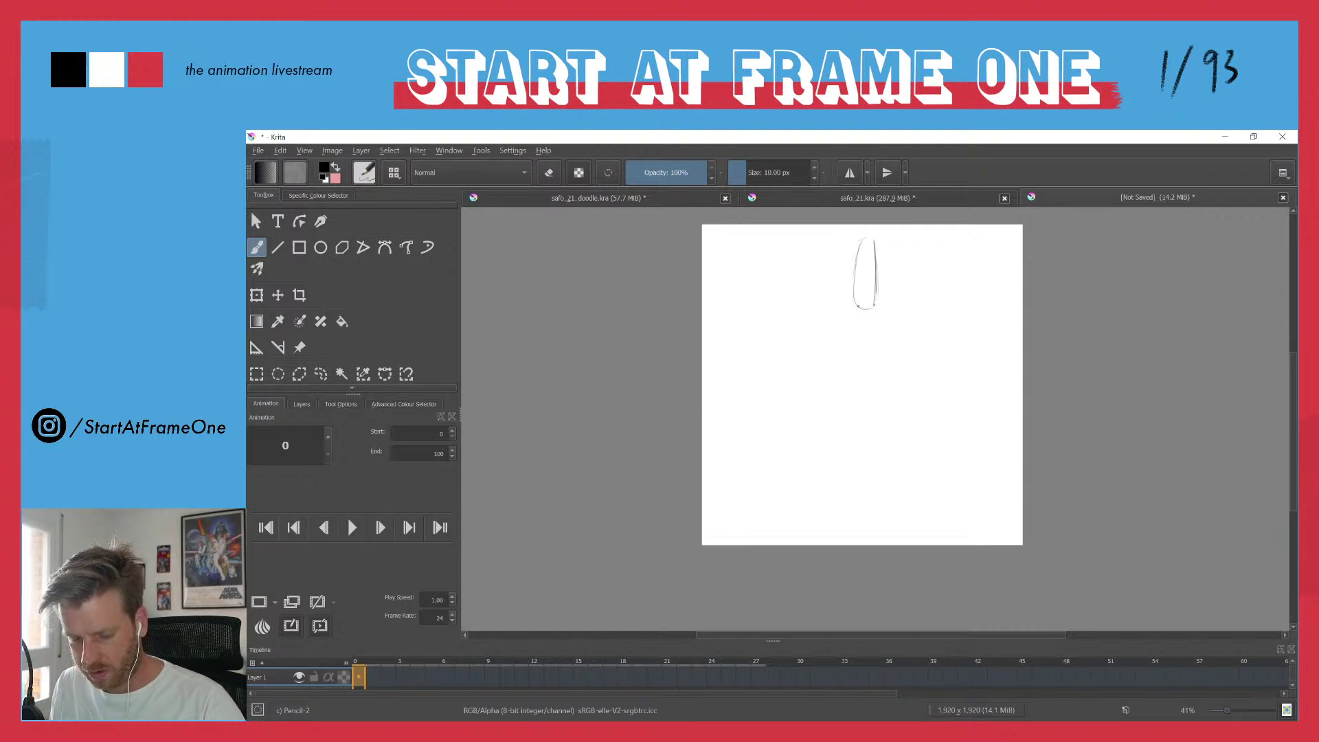
drag(858, 255, 856, 307)
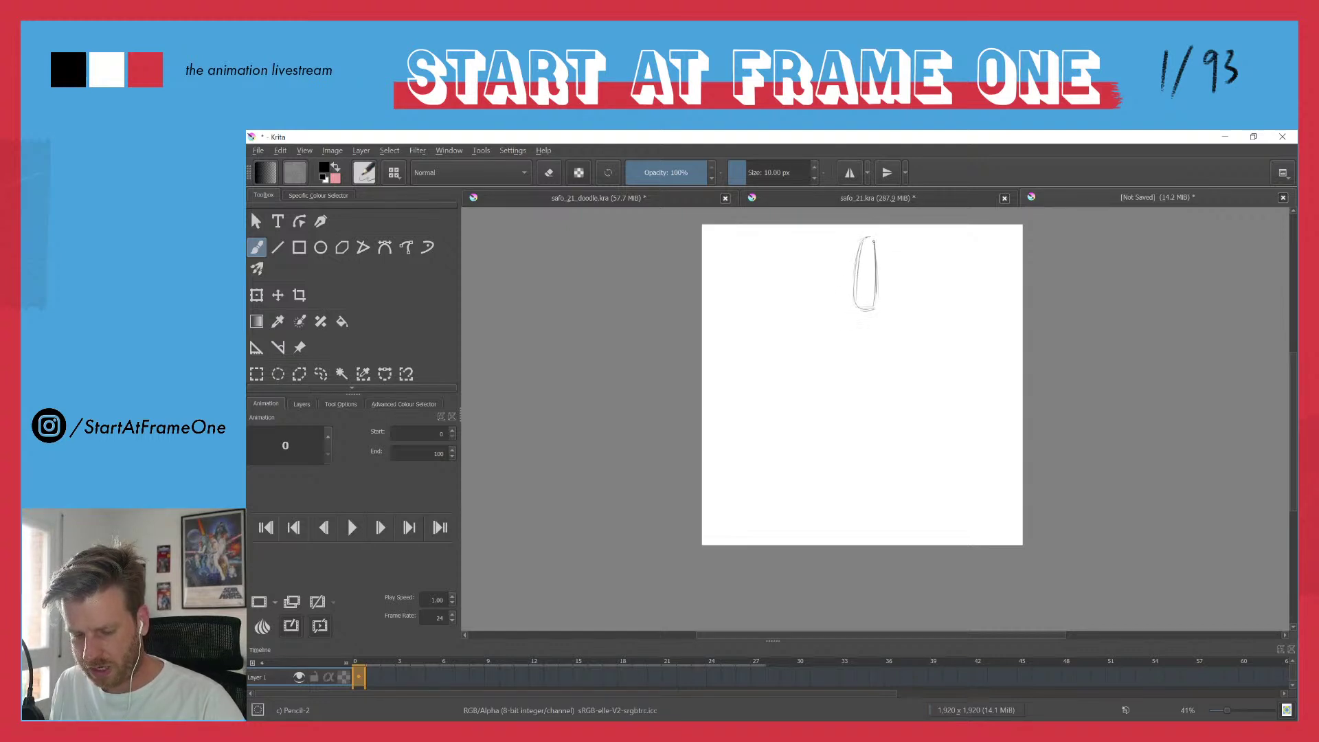
drag(863, 238, 860, 310)
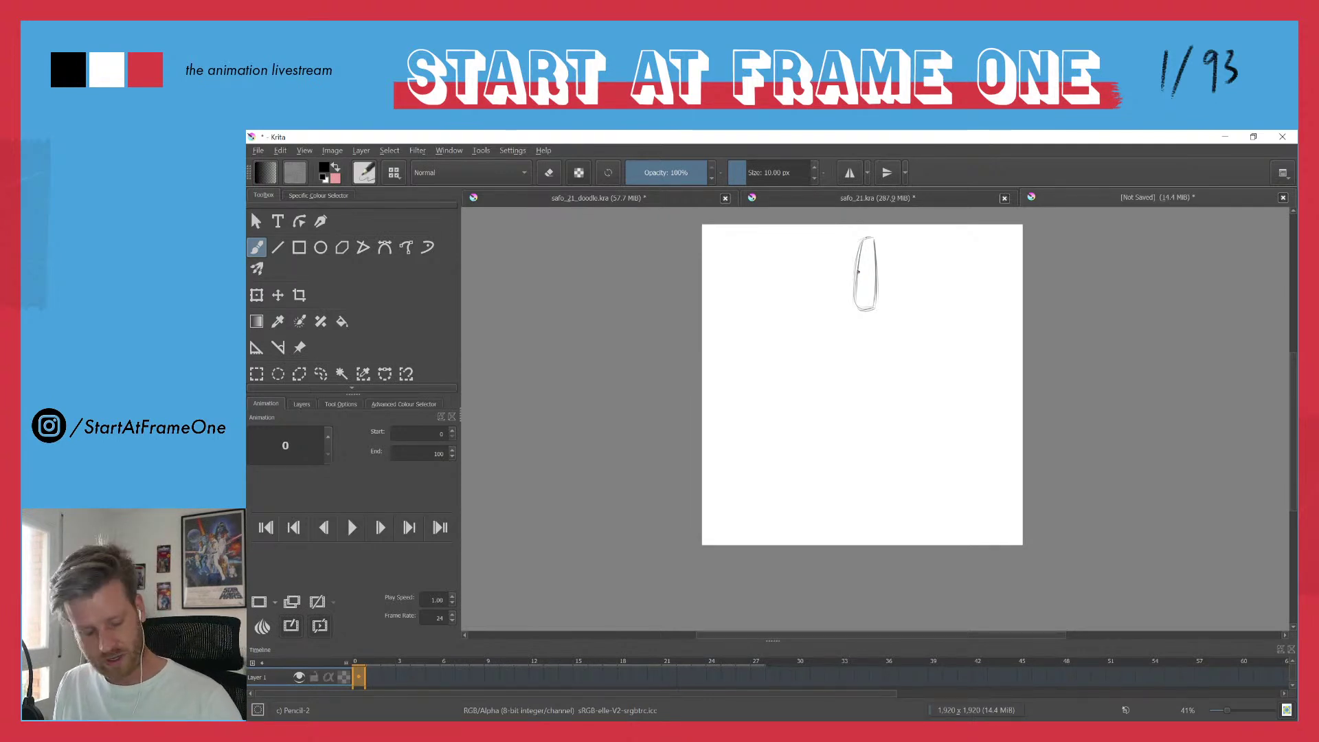
- Add a blank keyframe at frame 1 with onion skins on and sketch a second, slightly stretched shape directly below the first
key(period)
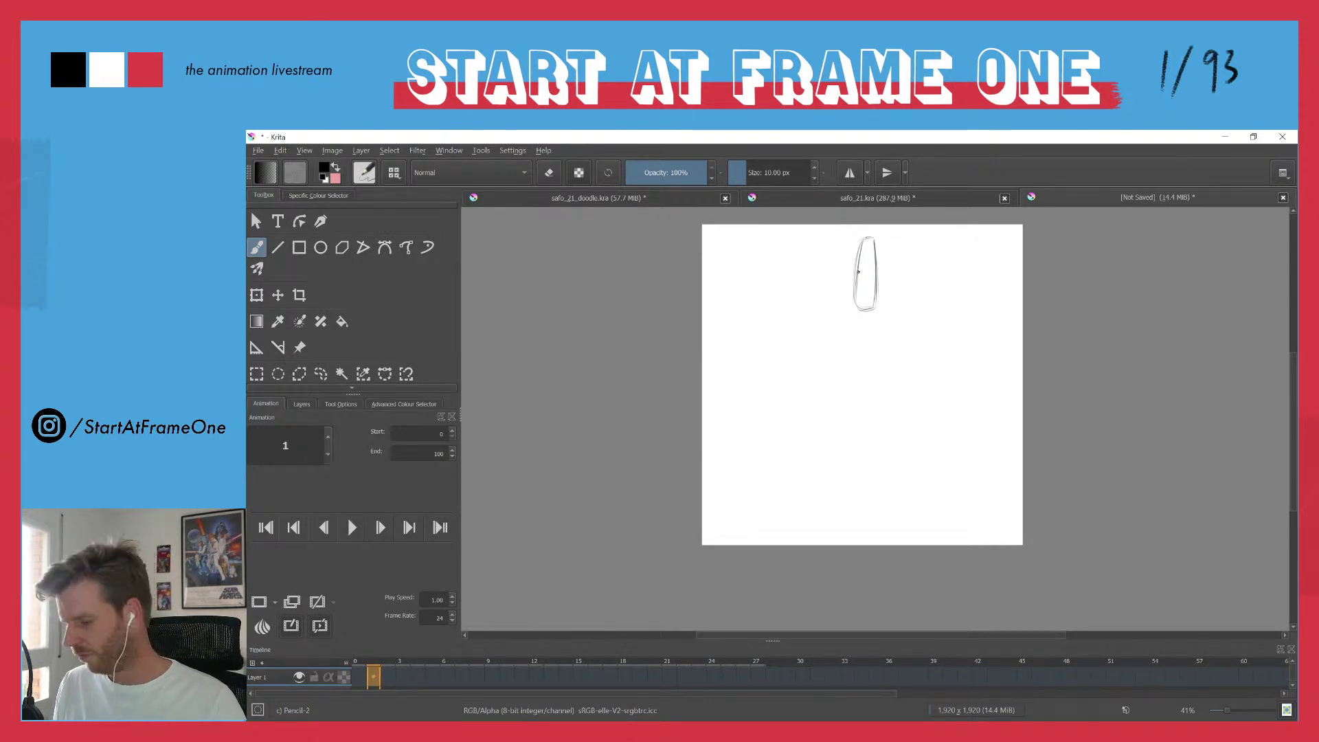
key(F7)
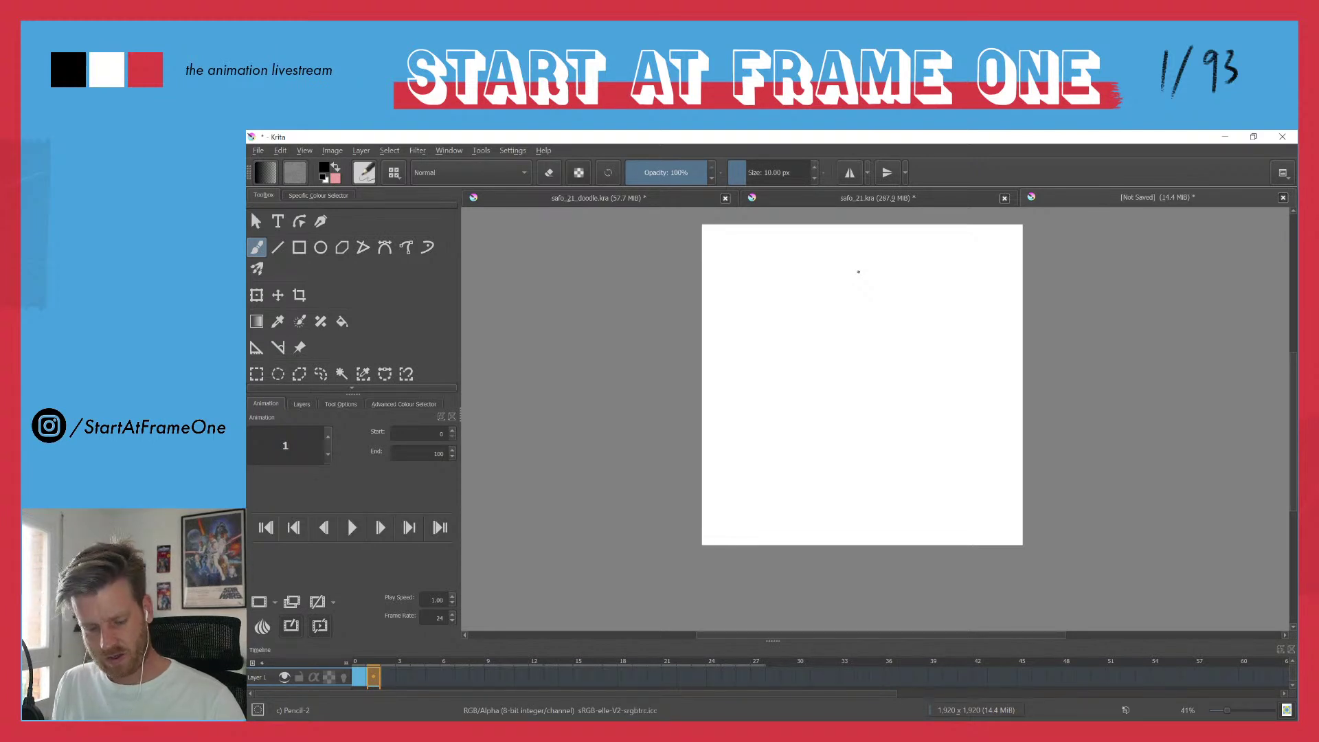
click(344, 677)
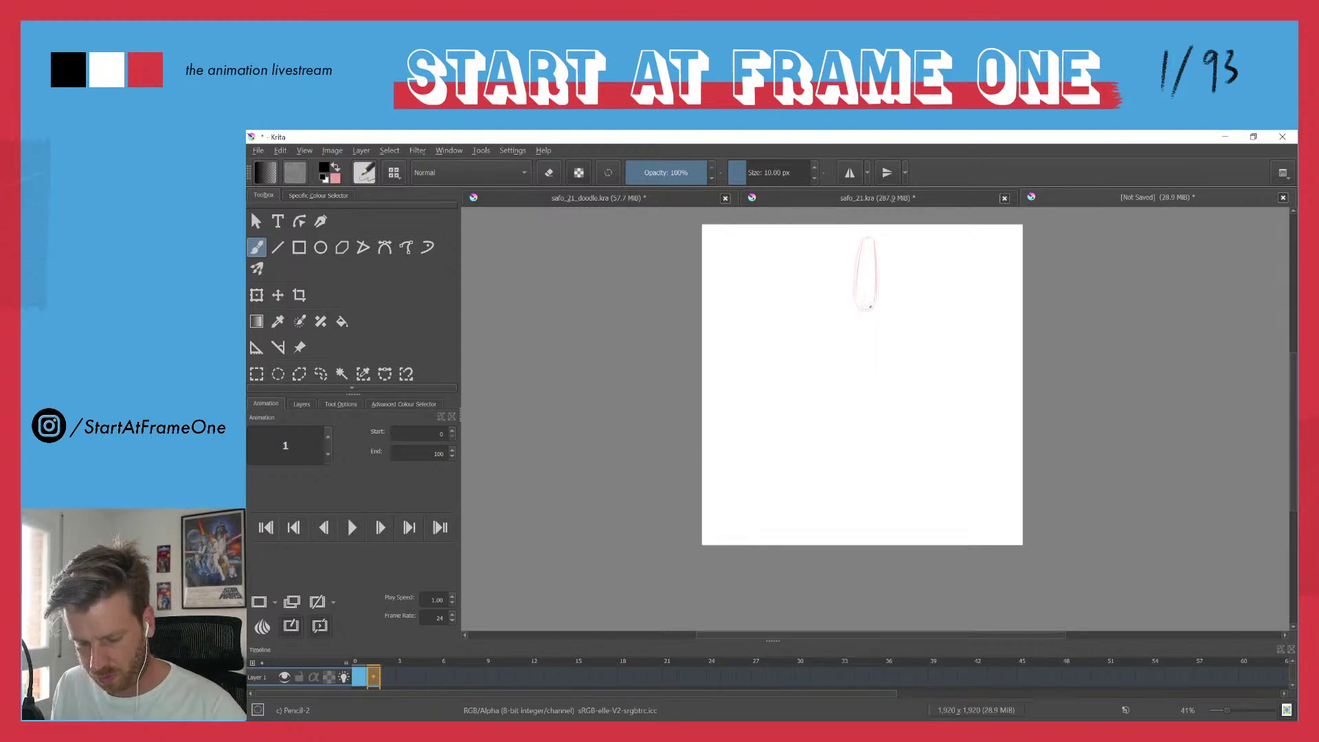
drag(871, 316, 872, 395)
mouse_move(863, 317)
mouse_down()
mouse_move(850, 390)
mouse_move(872, 396)
mouse_up()
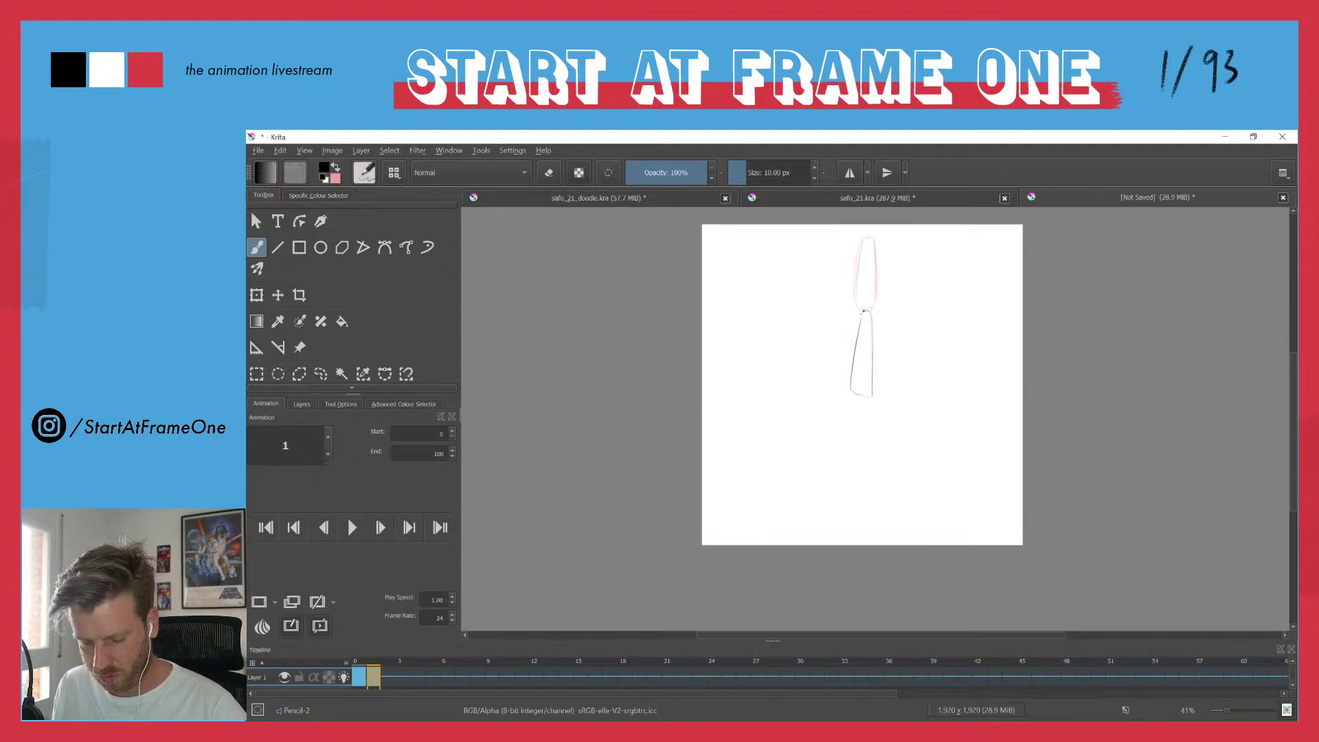
drag(871, 324, 872, 347)
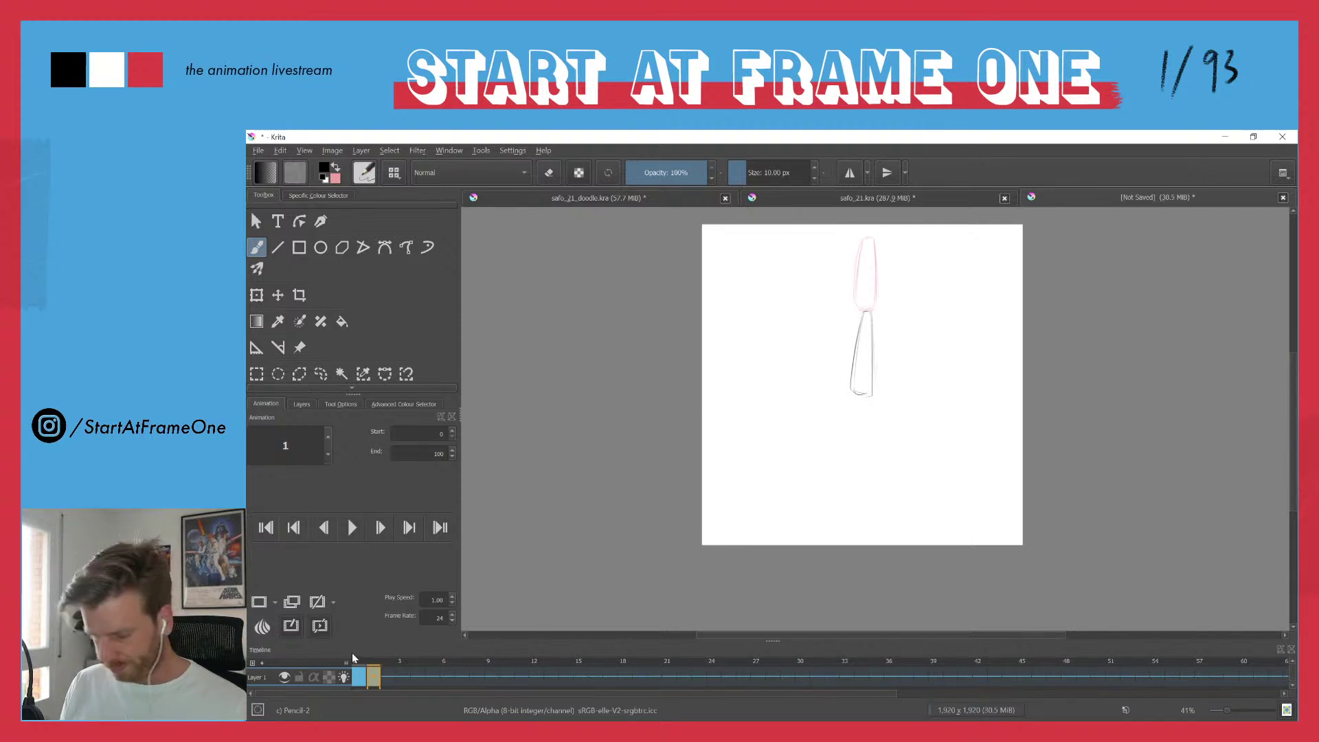
- Flip between frames 0 and 1 to compare the positions of the two shapes
key(Left)
key(Right)
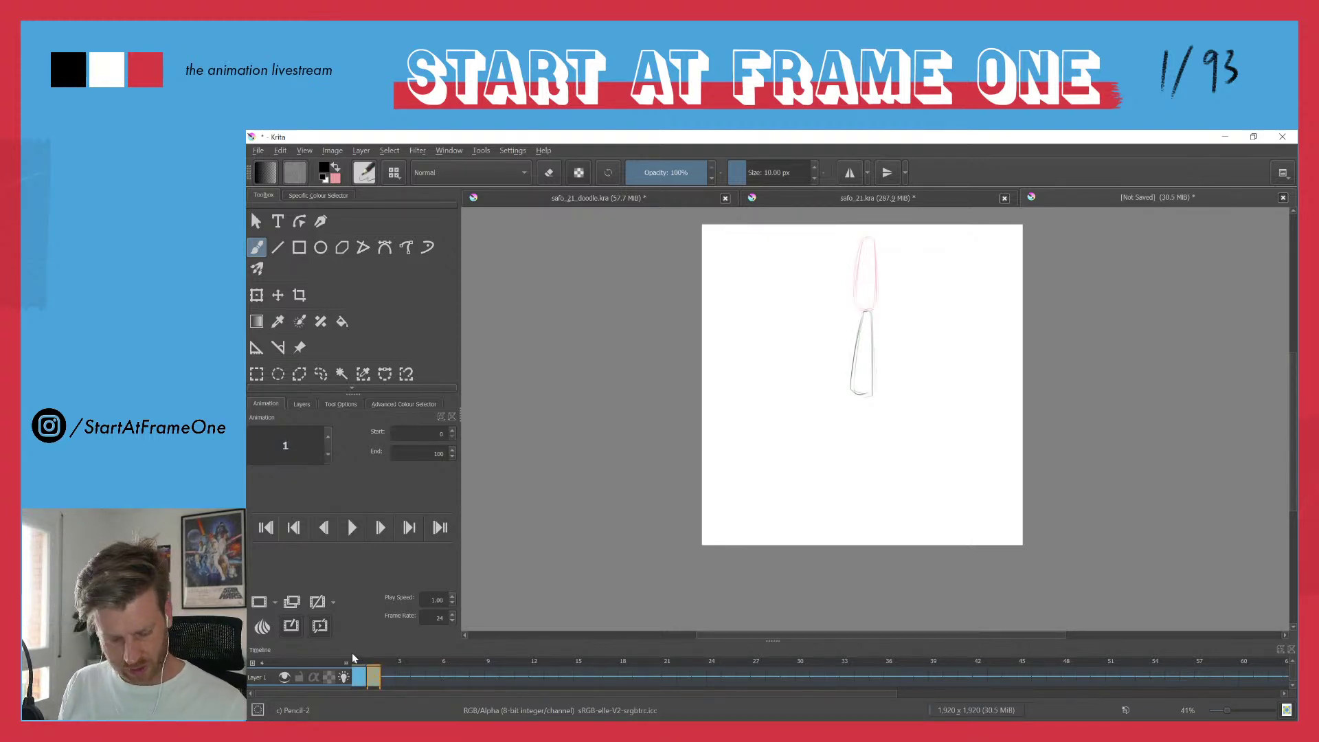
key(Left)
key(Right)
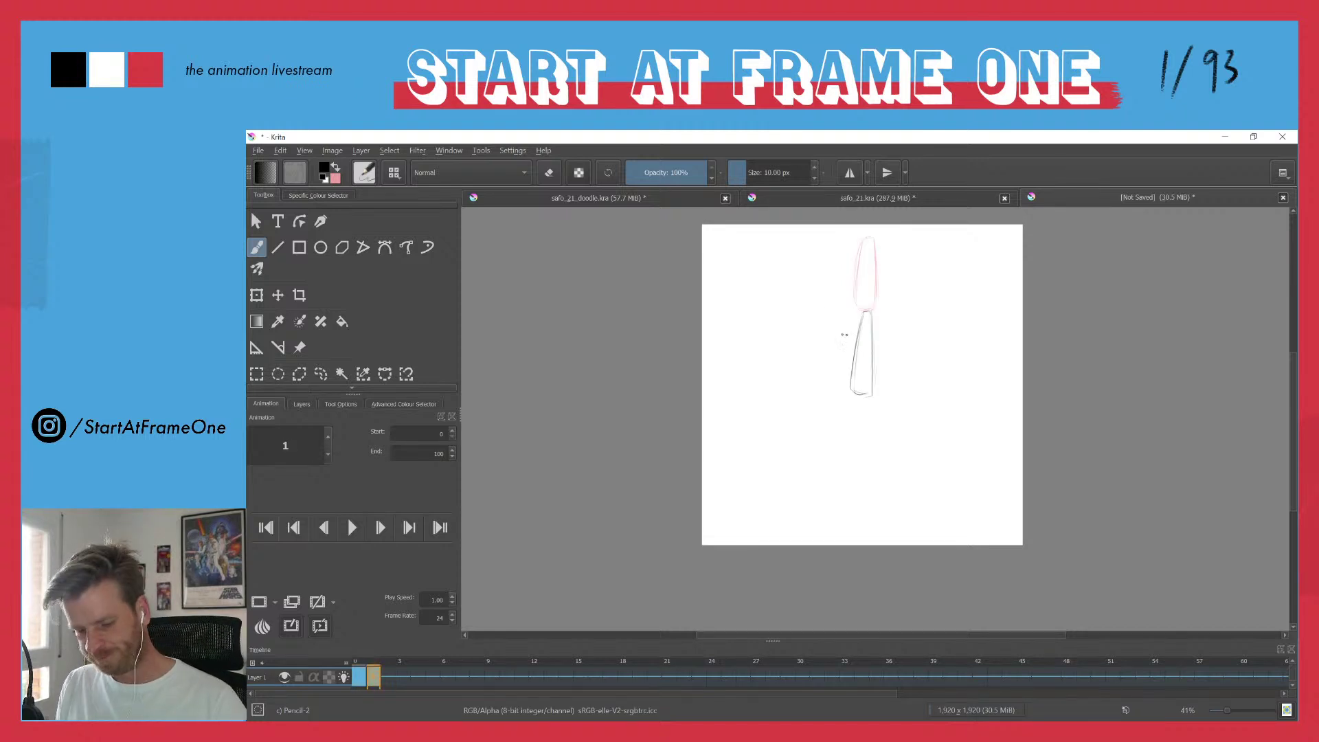
- Move the frame 1 shape further down to leave a gap below the first shape, and flip between both frames to check the spacing
key(t)
drag(854, 344, 850, 371)
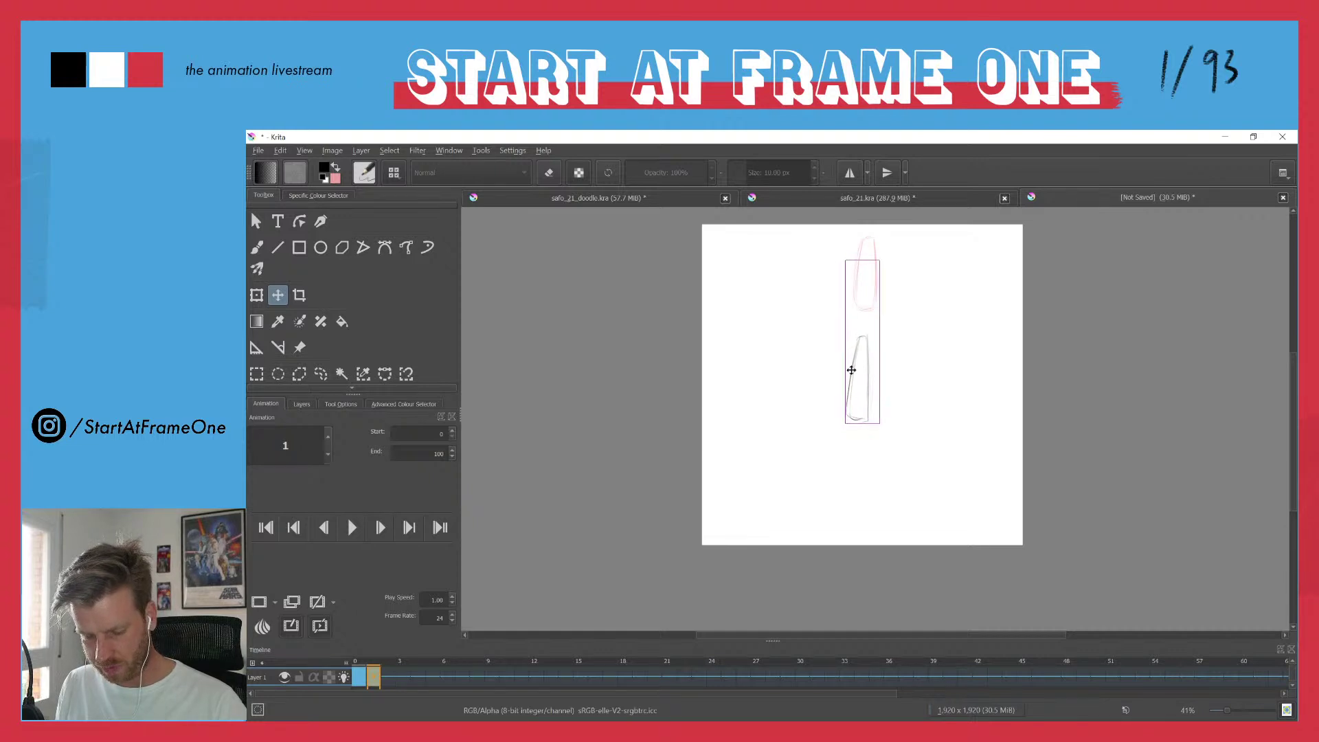
key(Left)
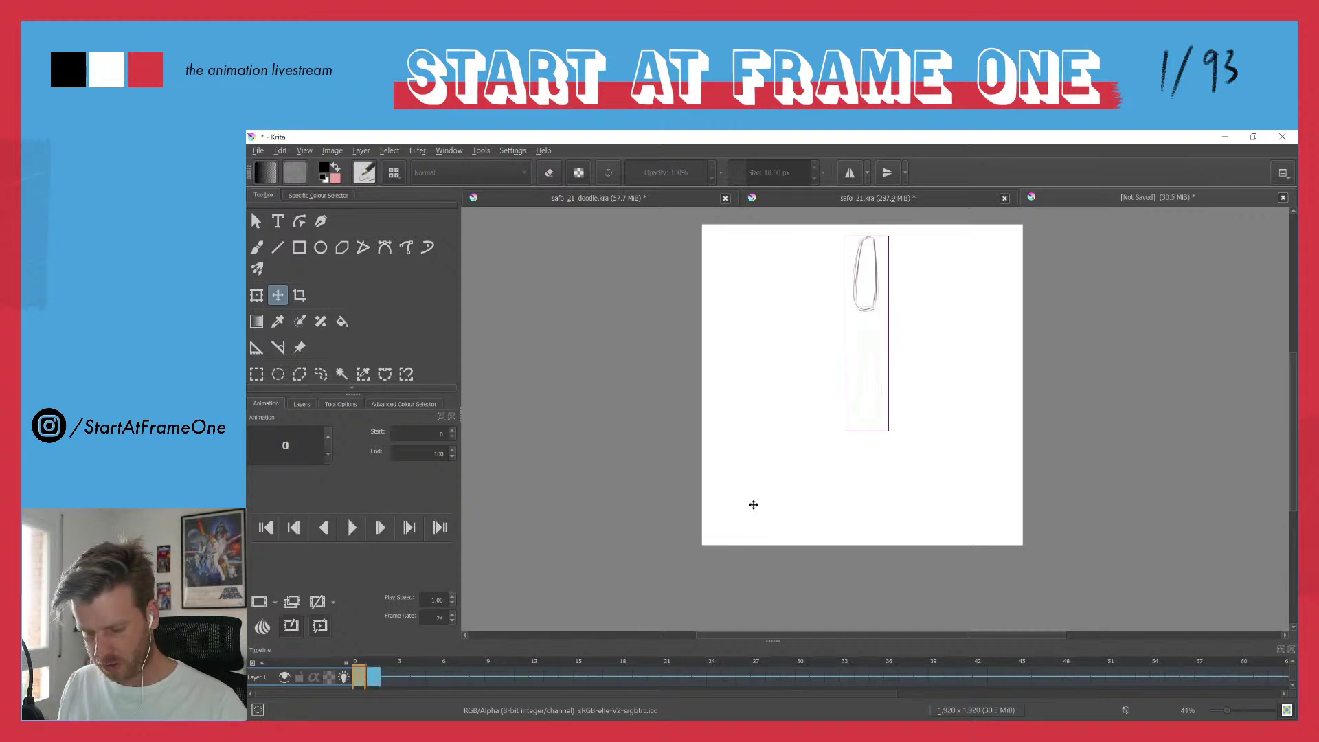
click(367, 678)
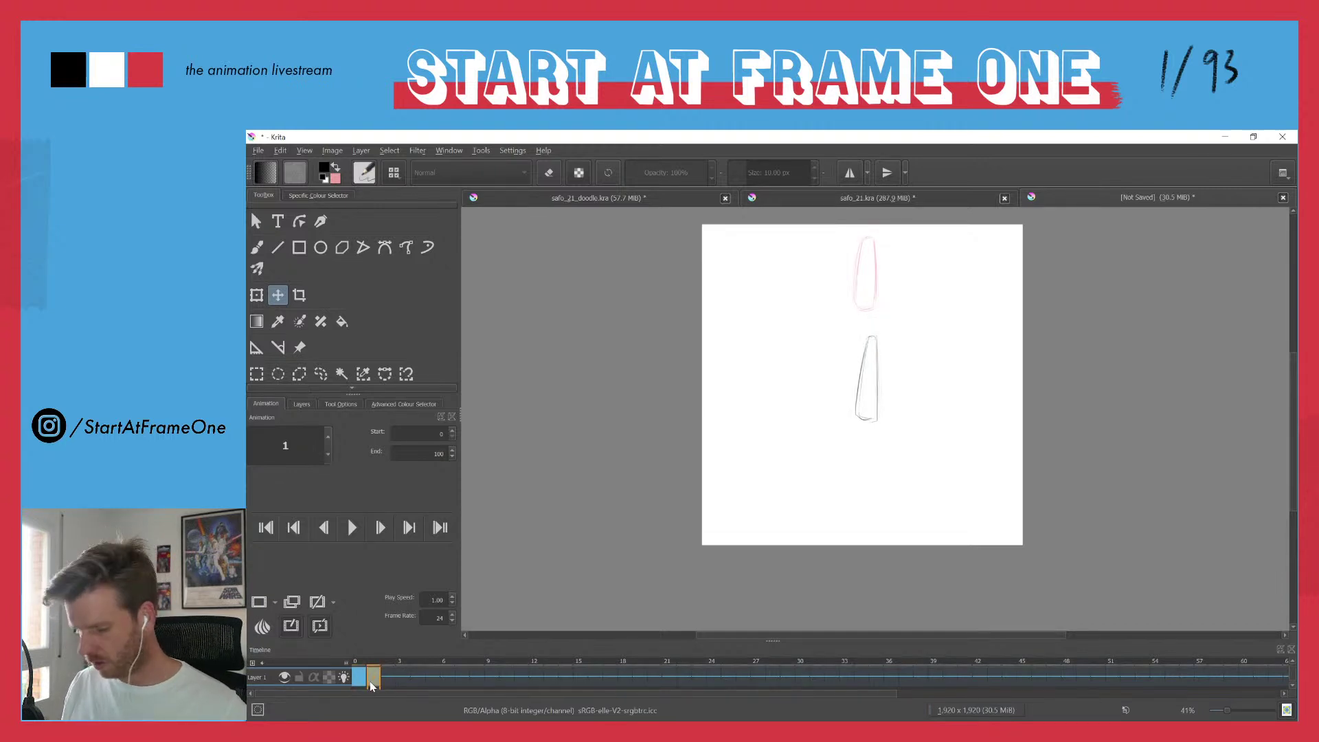
click(859, 385)
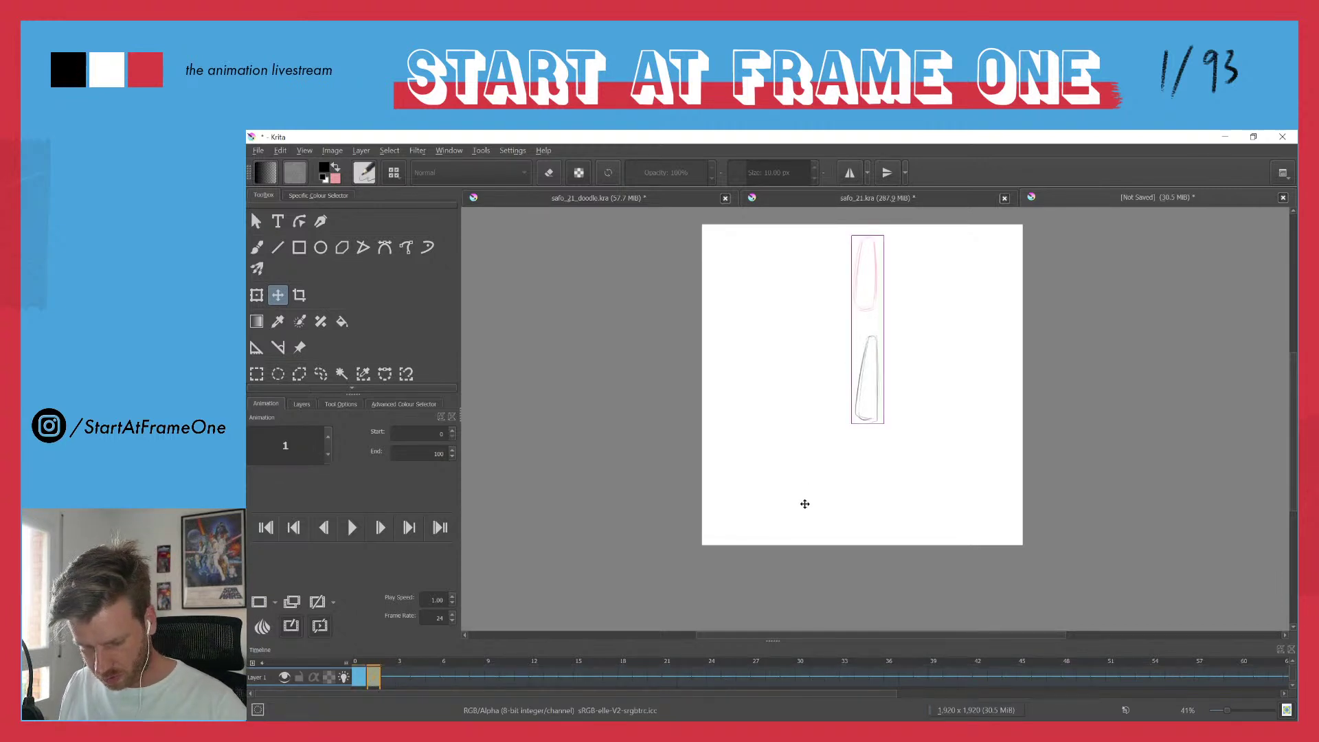
key(Left)
key(Right)
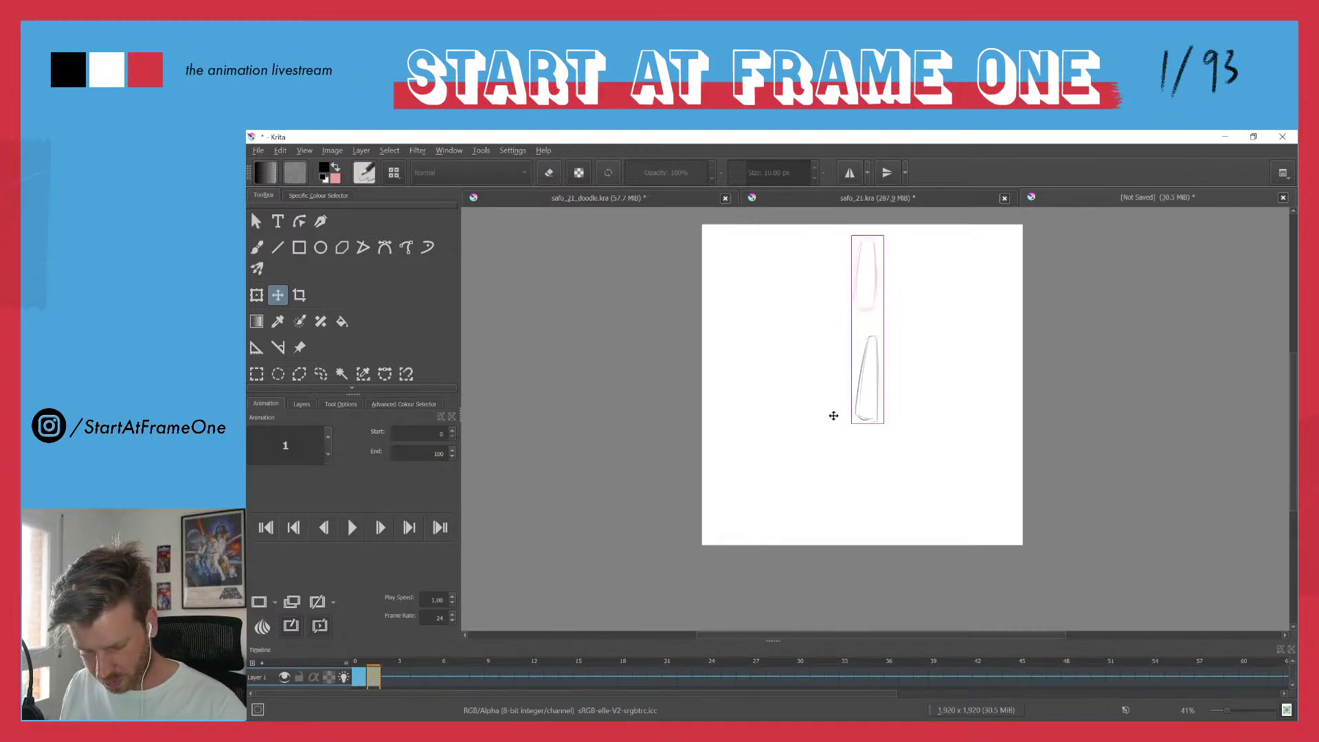
- Flip repeatedly between frames 0 and 1 to judge the spacing between the upper and lower shapes
key(Left)
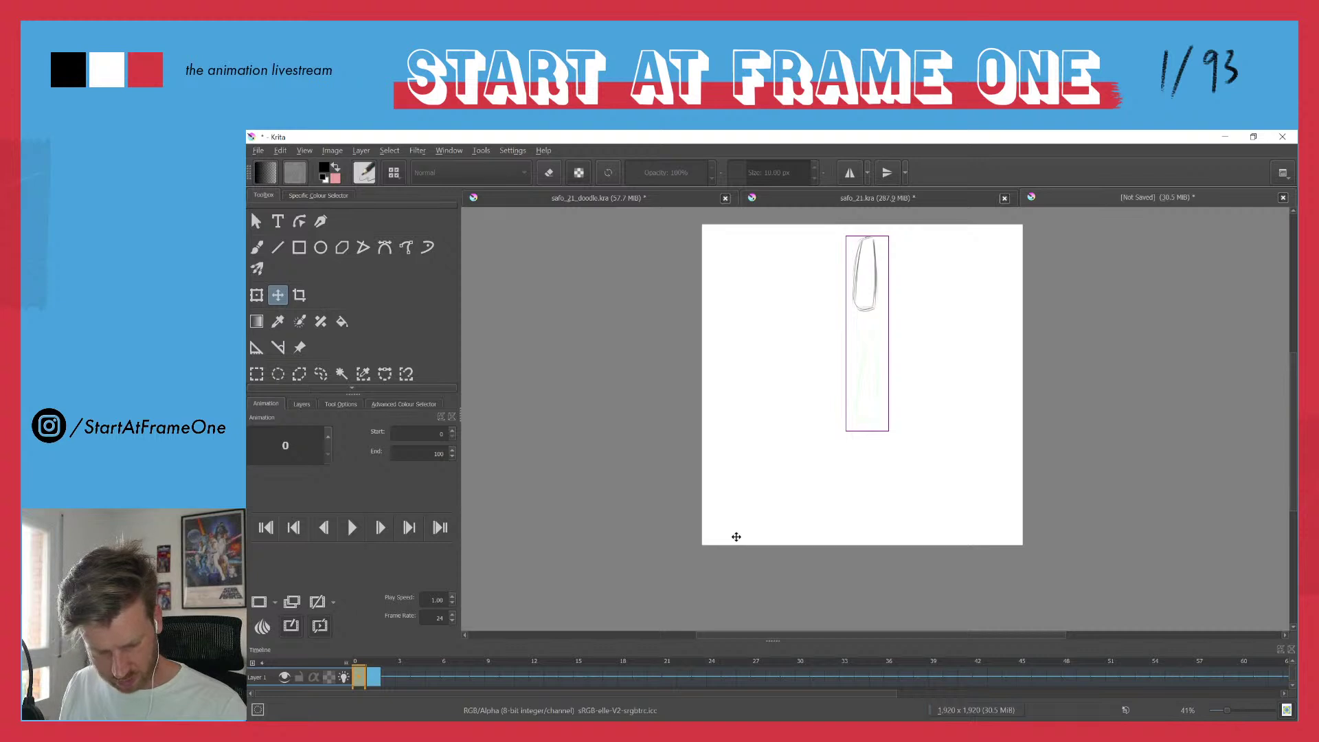
click(370, 681)
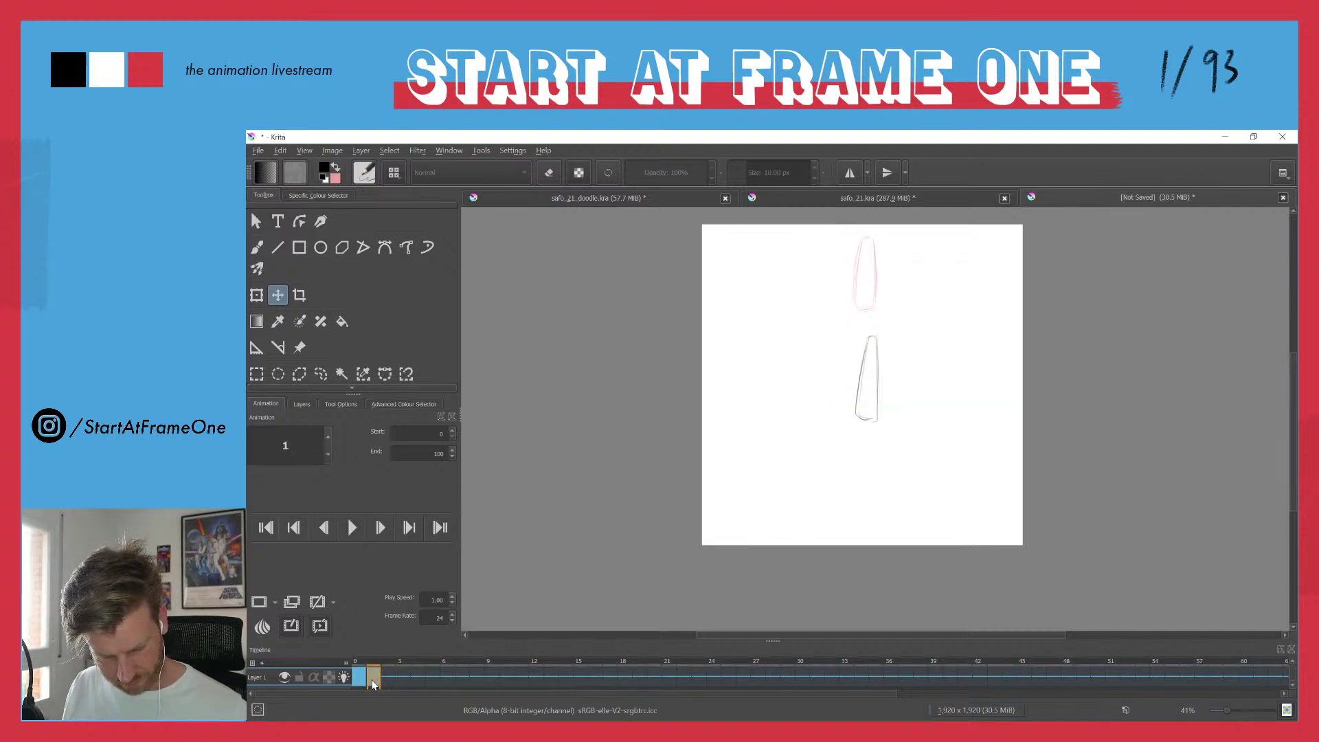
key(Left)
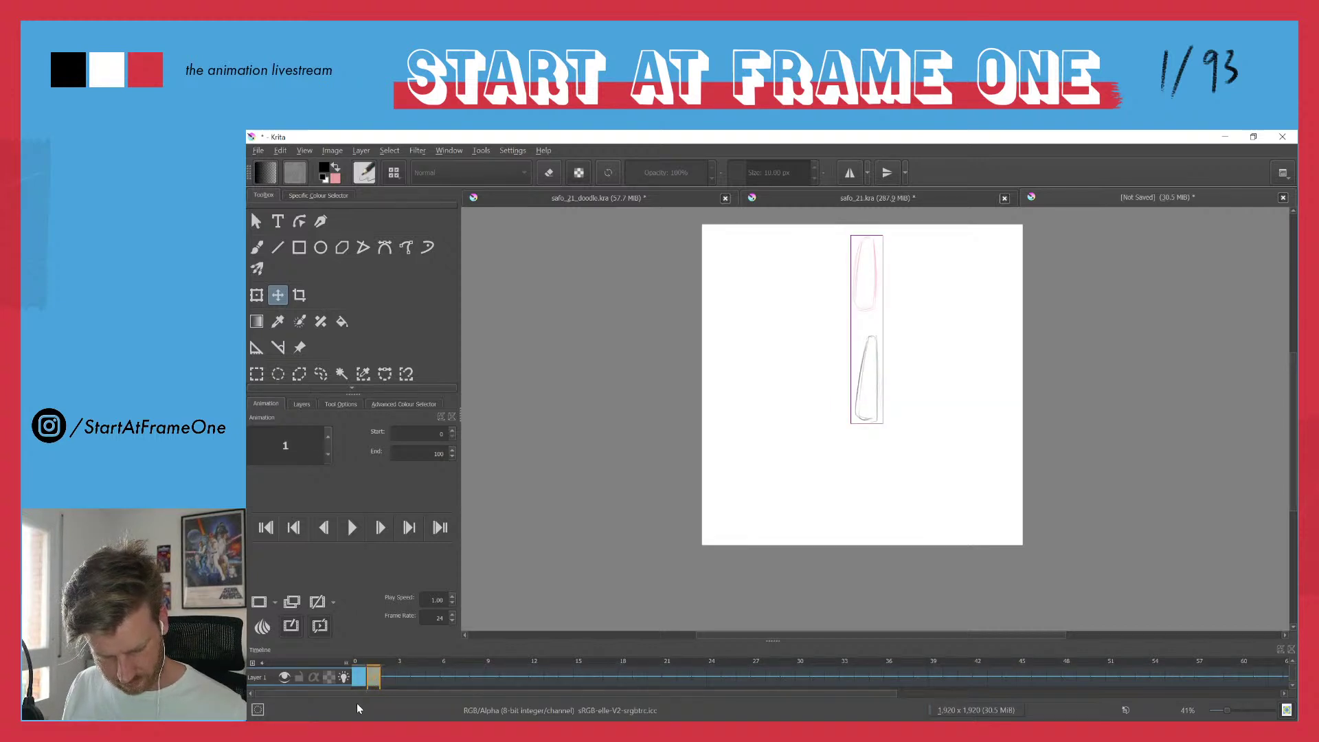
key(Left)
key(Left)
key(Left)
key(Left)
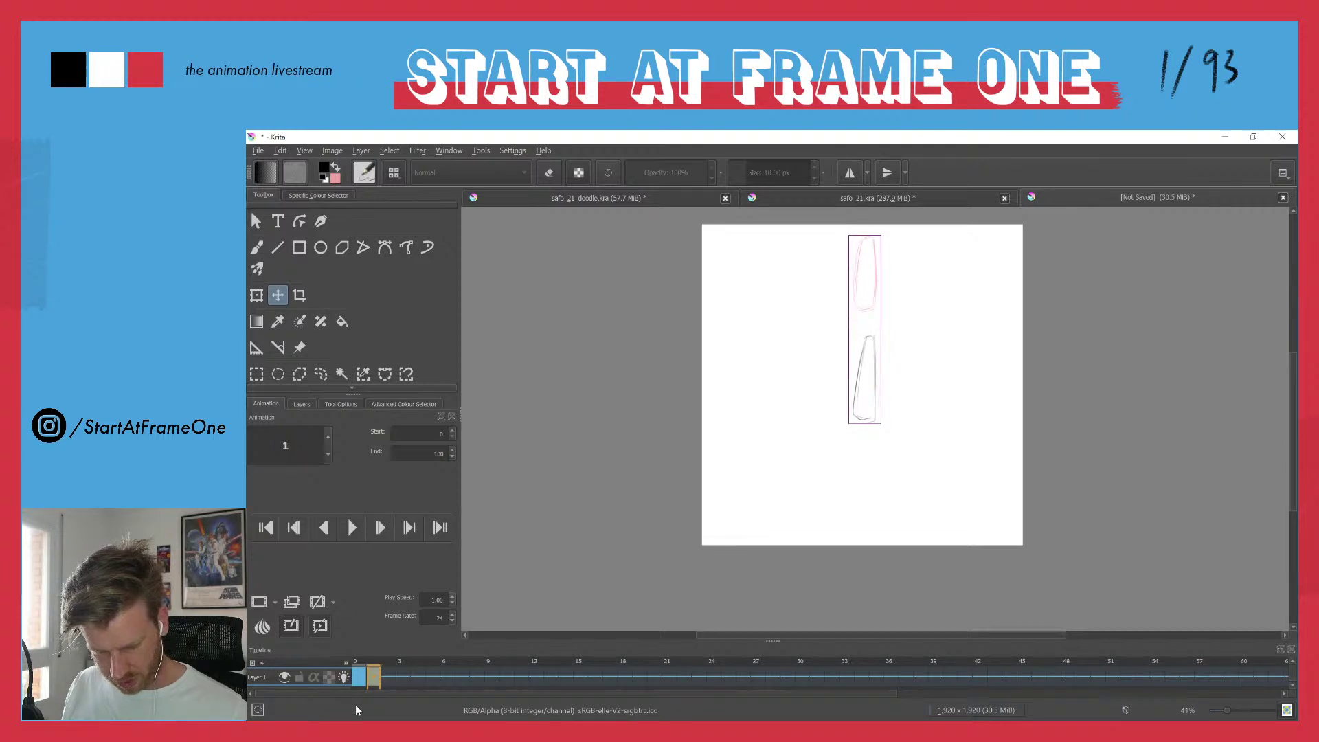
key(Left)
key(Left)
key(Left)
key(Left)
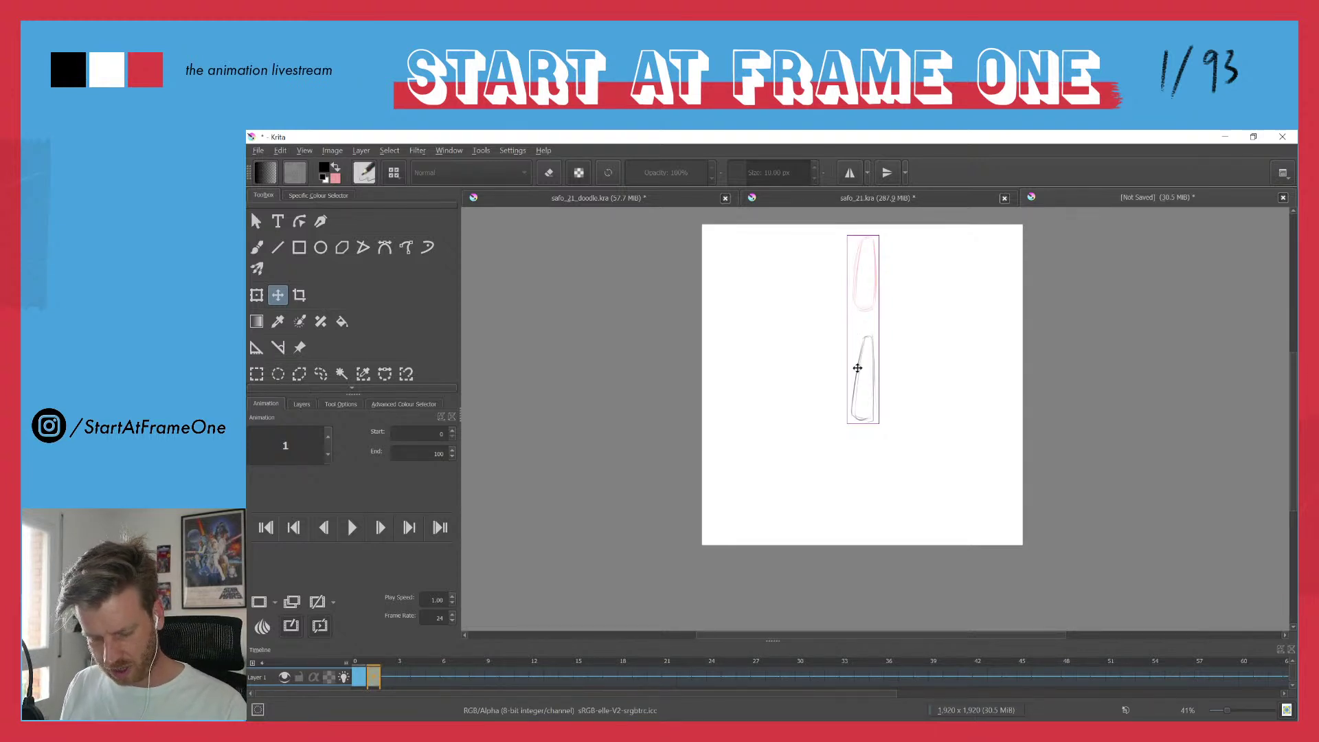
key(Left)
key(Right)
key(Left)
key(Right)
key(Left)
key(Right)
key(Left)
key(Right)
key(Left)
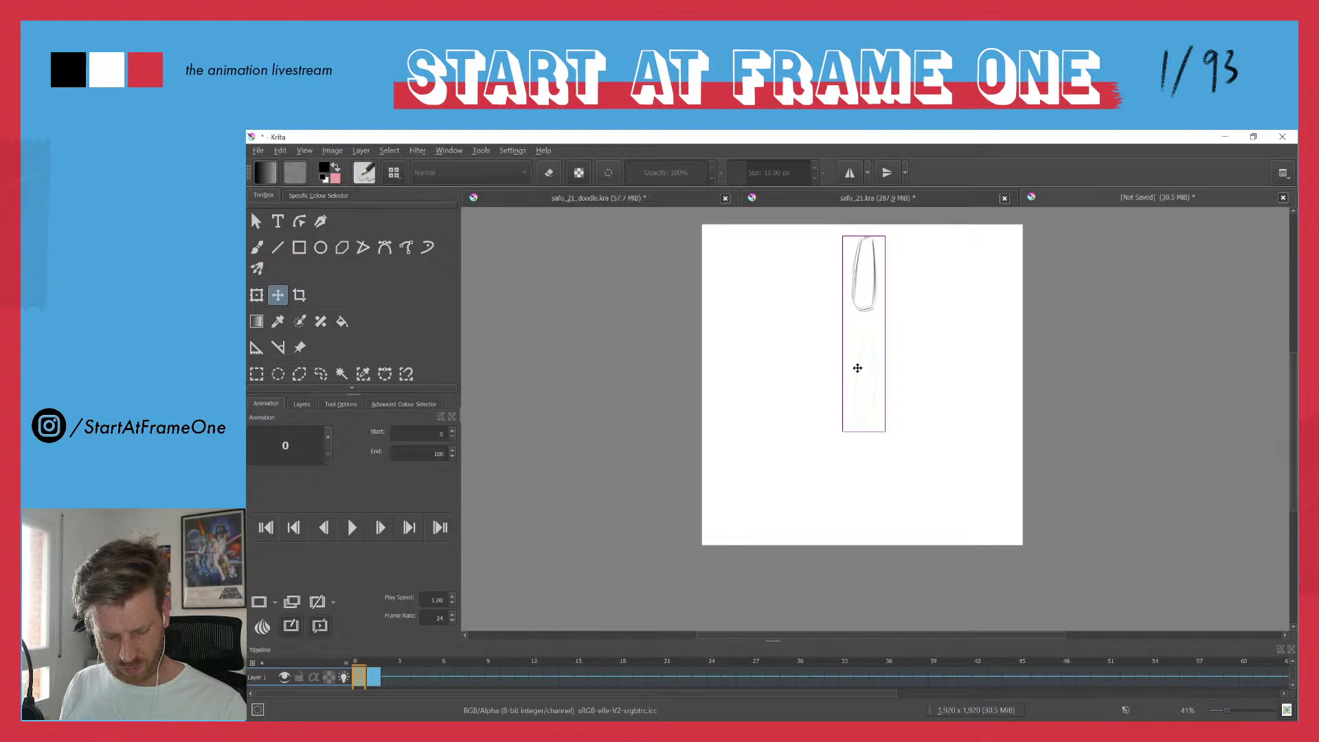
key(Right)
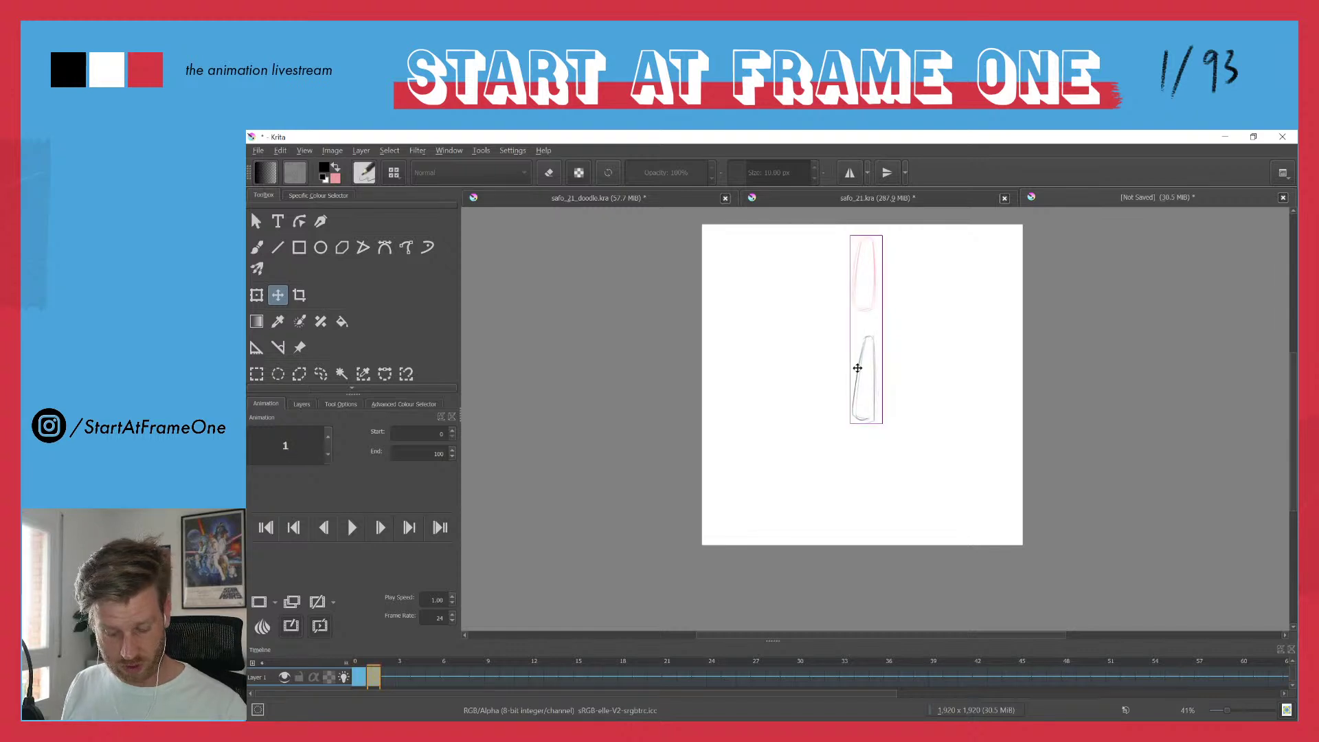
- Add a blank keyframe at frame 3, sketch a flat, wide squashed shape below the frame 1 shape, and flip to check it
click(402, 677)
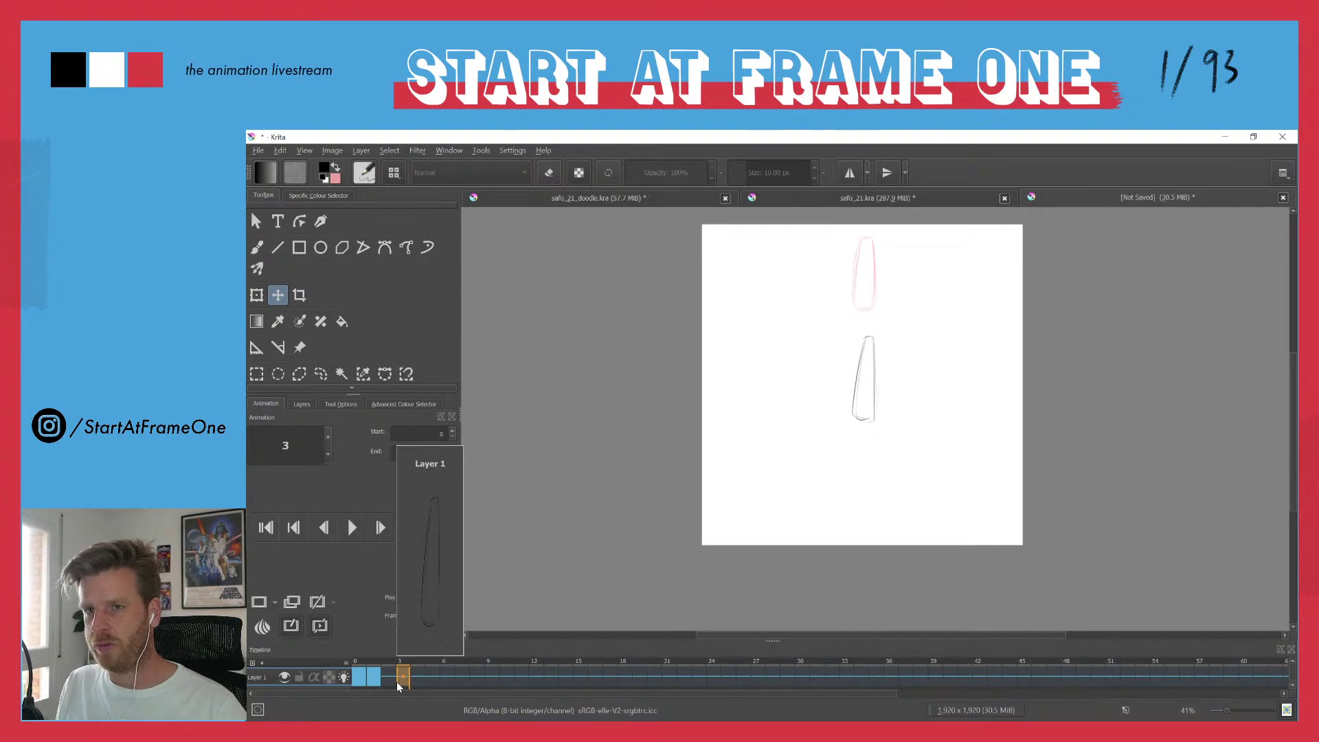
key(Insert)
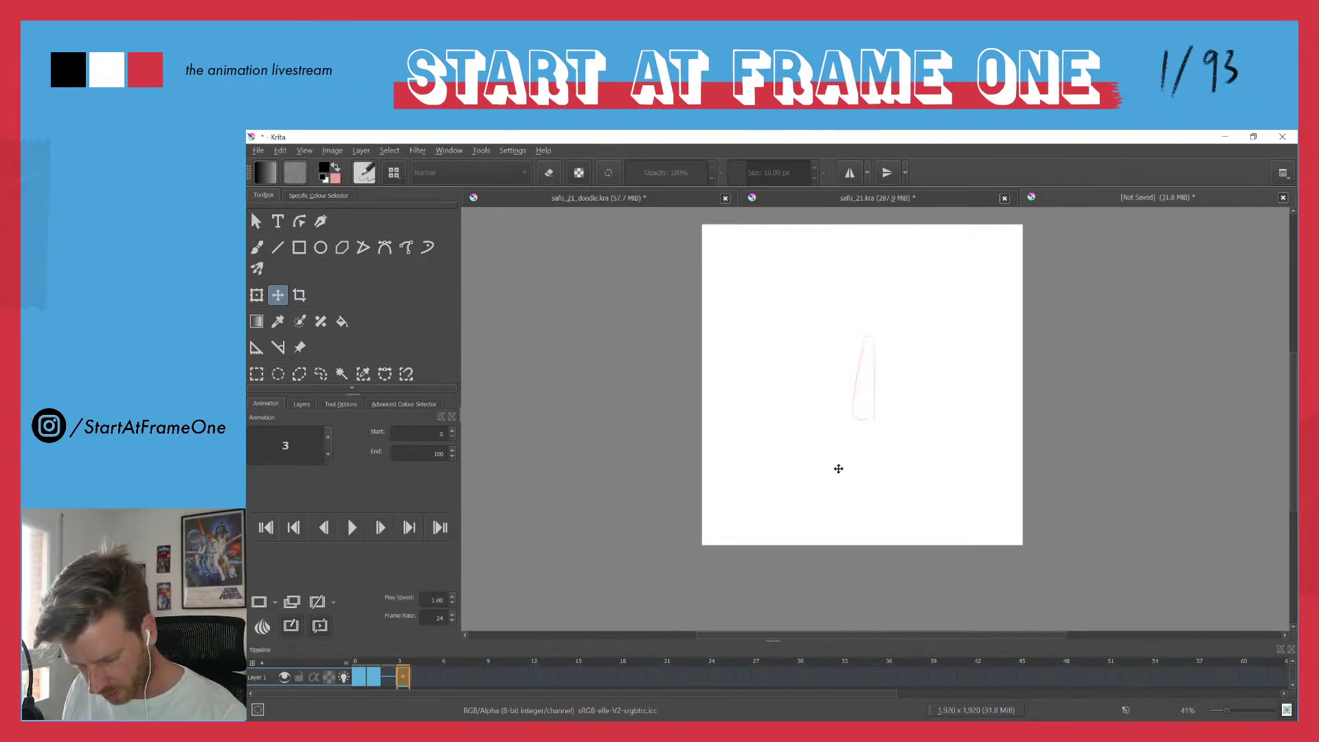
key(b)
drag(843, 463, 887, 463)
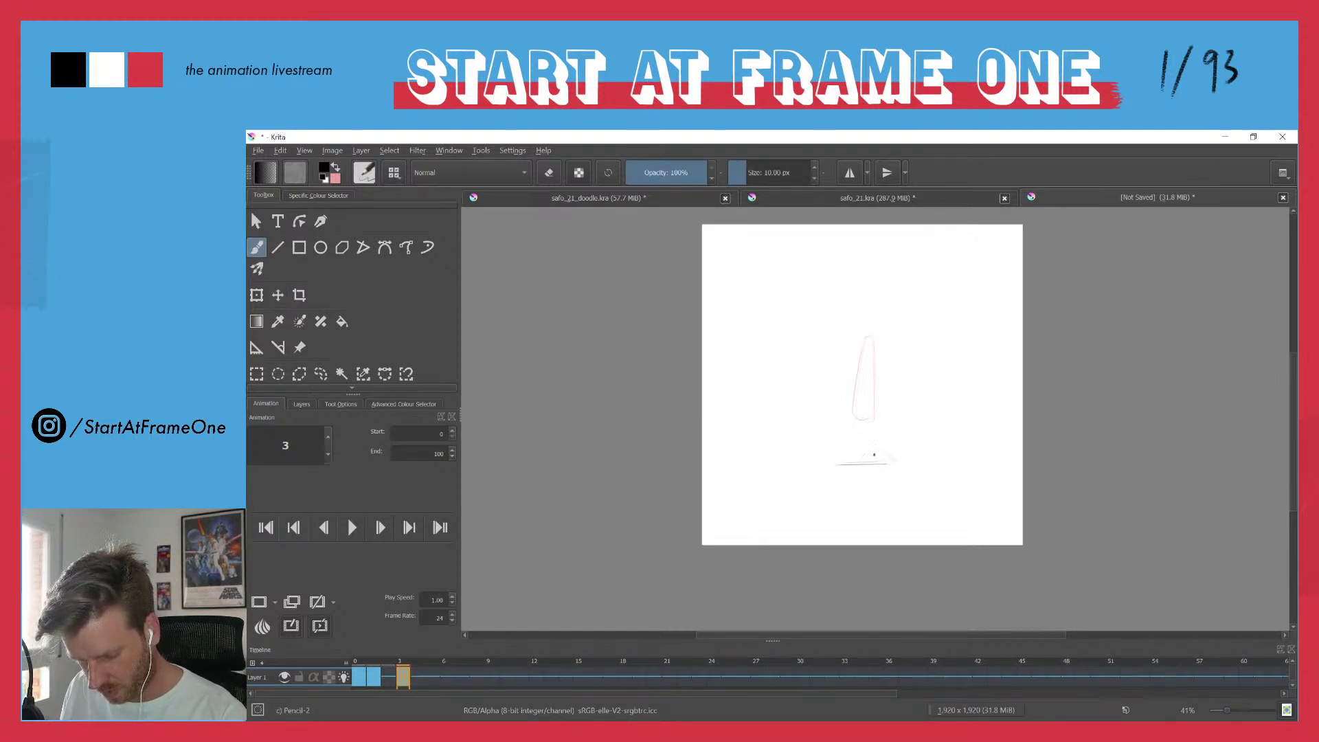
drag(867, 450, 841, 451)
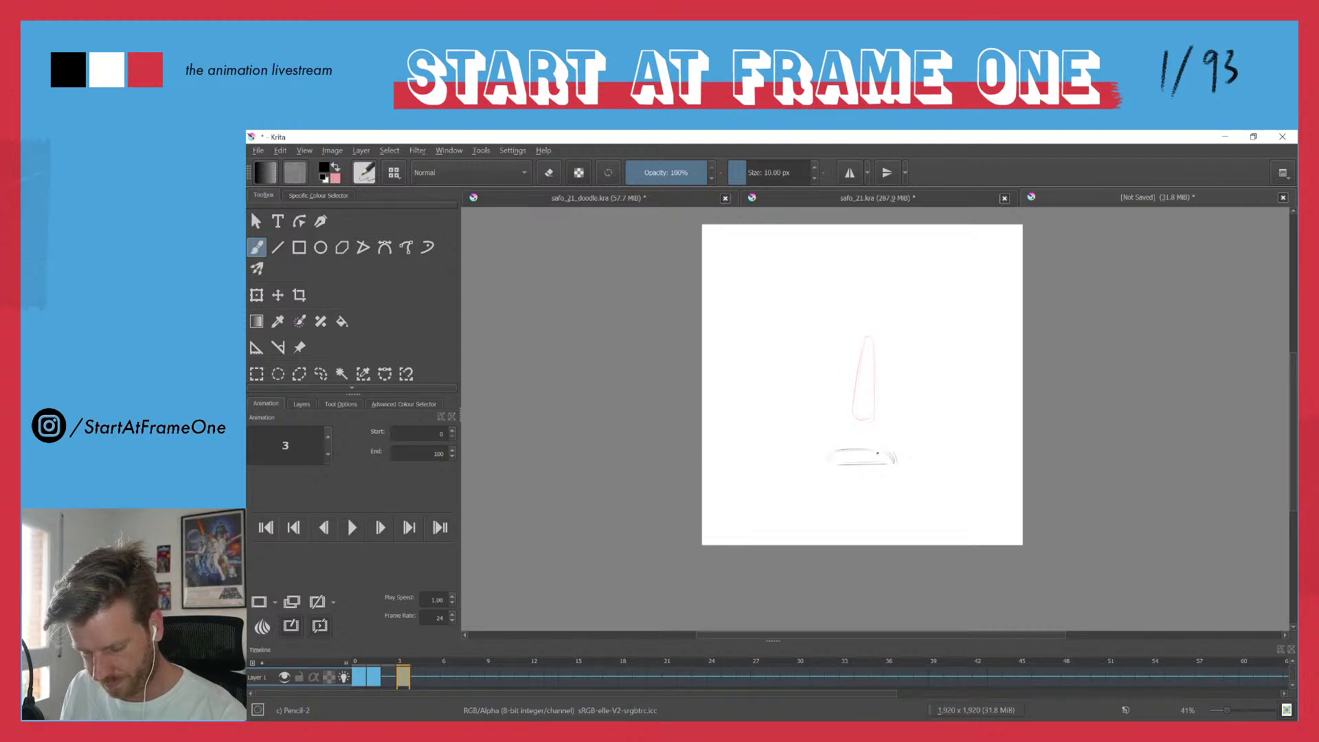
drag(892, 455, 832, 452)
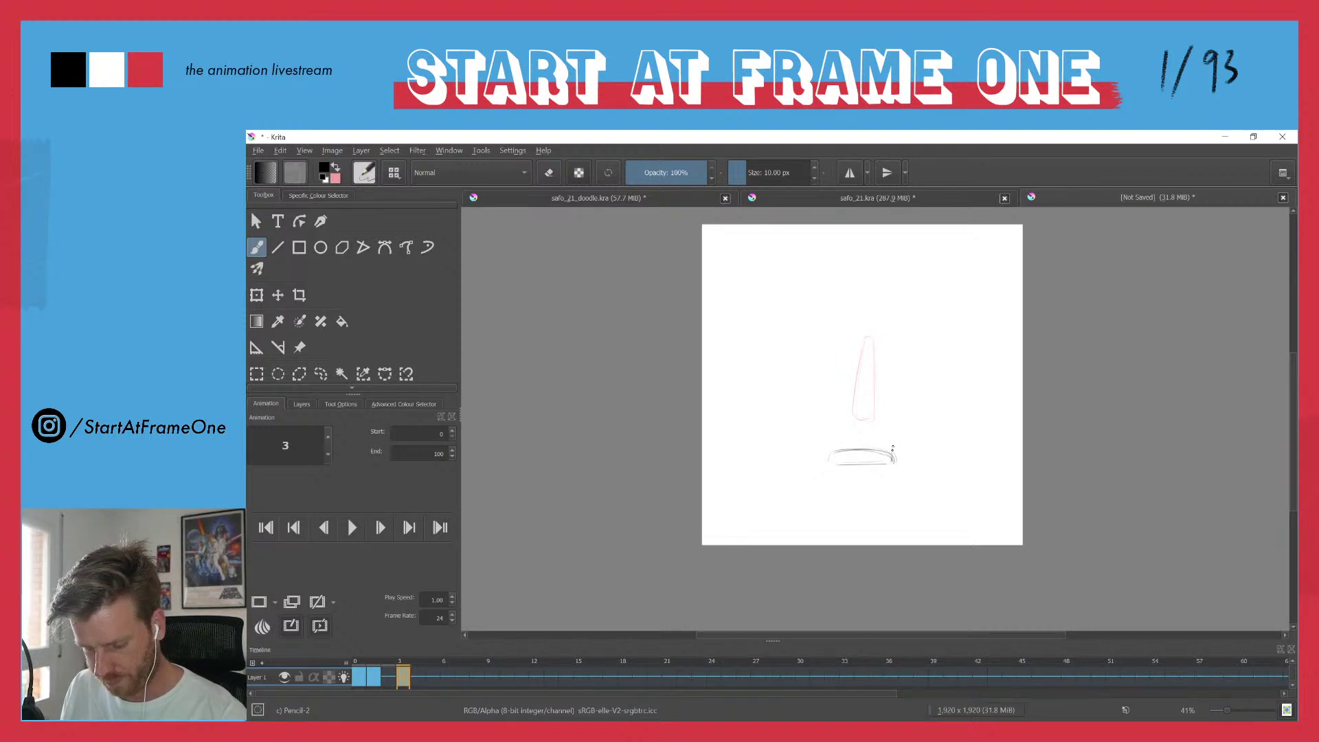
key(Left)
key(Right)
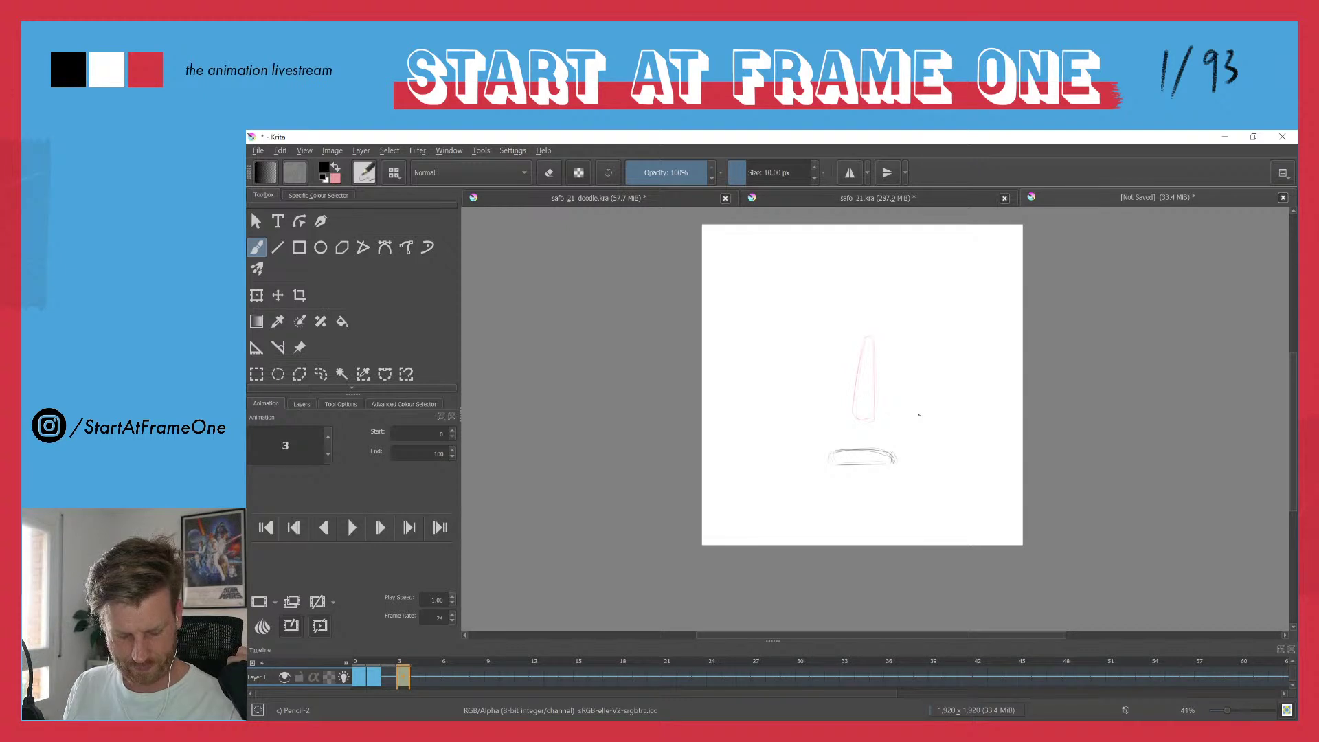
- Add a blank keyframe at frame 5 and sketch an upright rounded shape with pinched sides, rising from the squashed shape
key(Right)
key(Right)
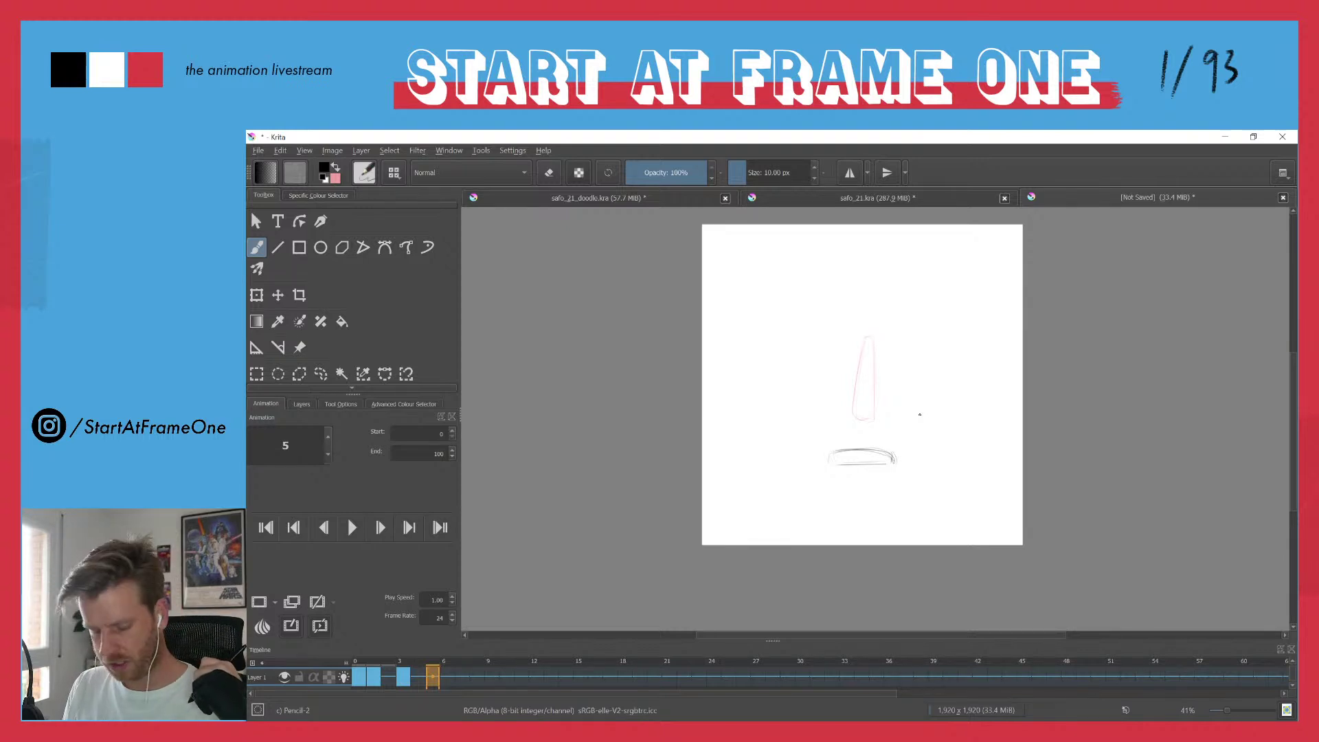
key(F7)
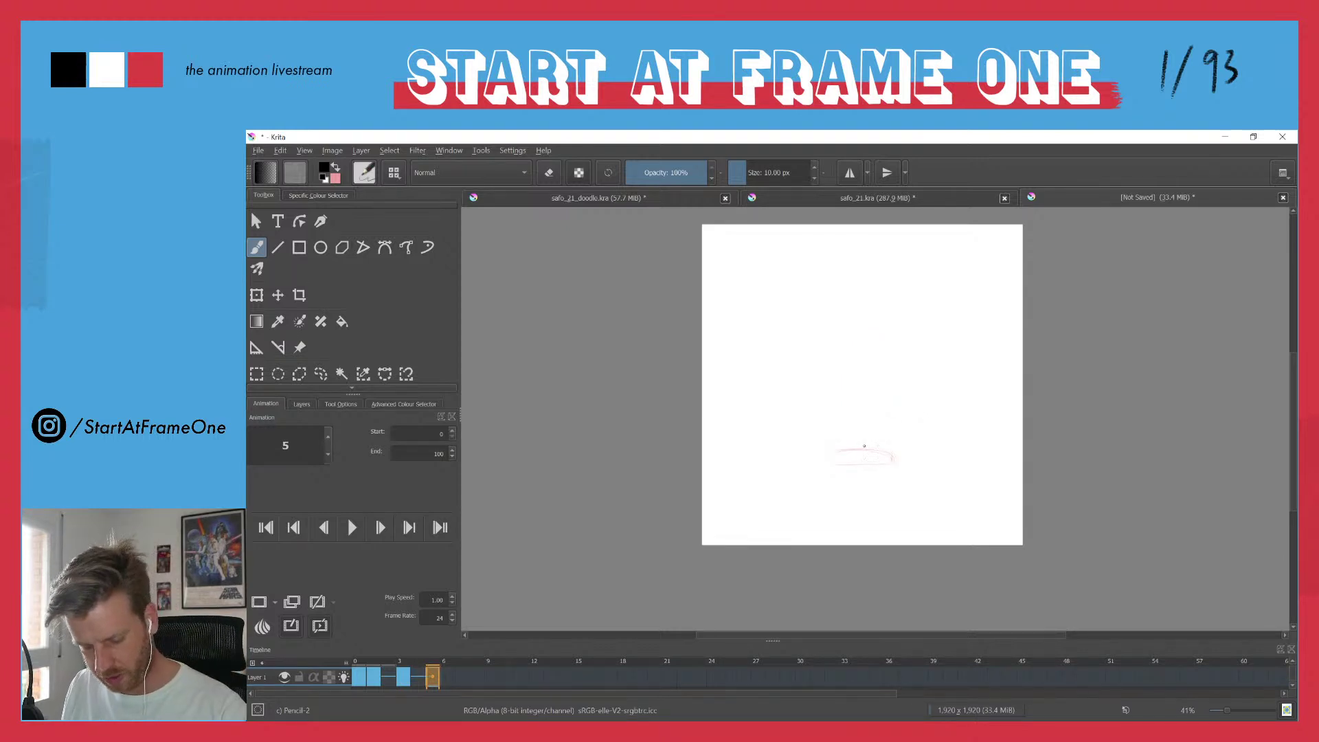
click(841, 394)
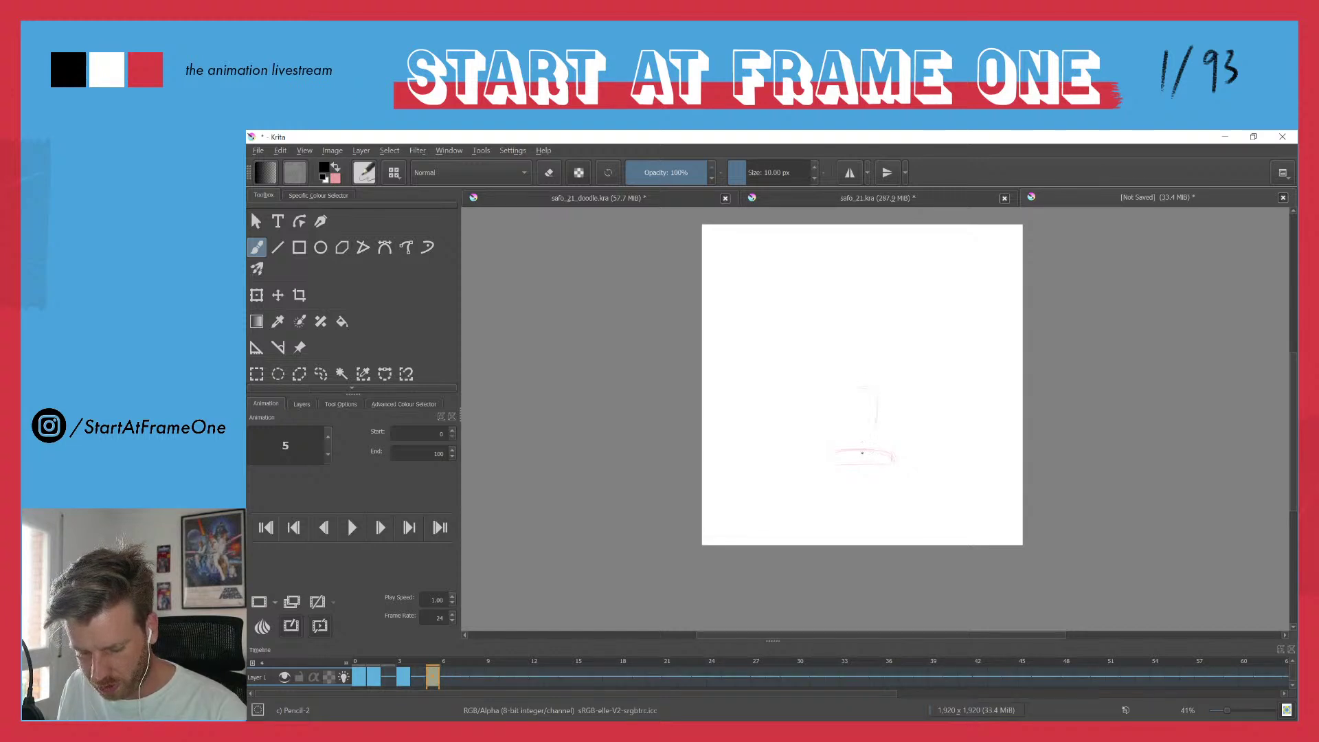
drag(847, 396, 852, 450)
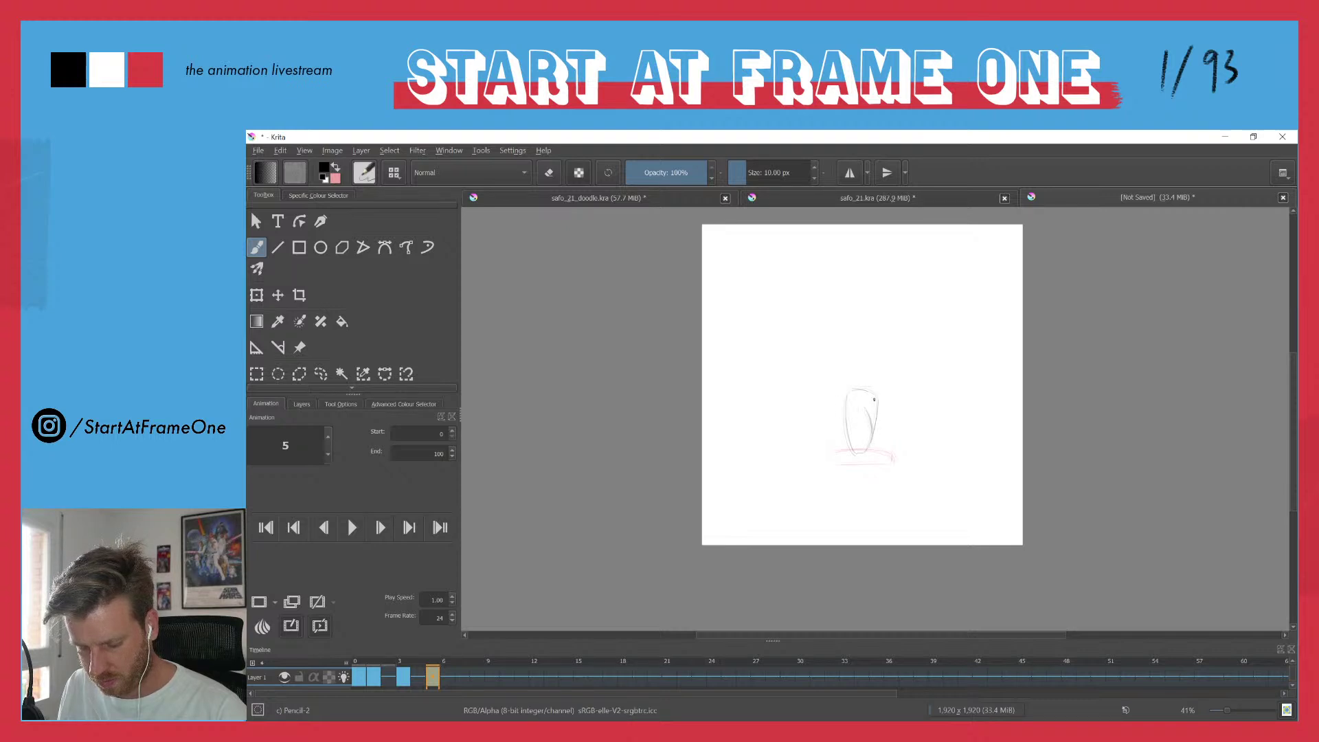
drag(845, 399, 851, 443)
drag(848, 391, 850, 434)
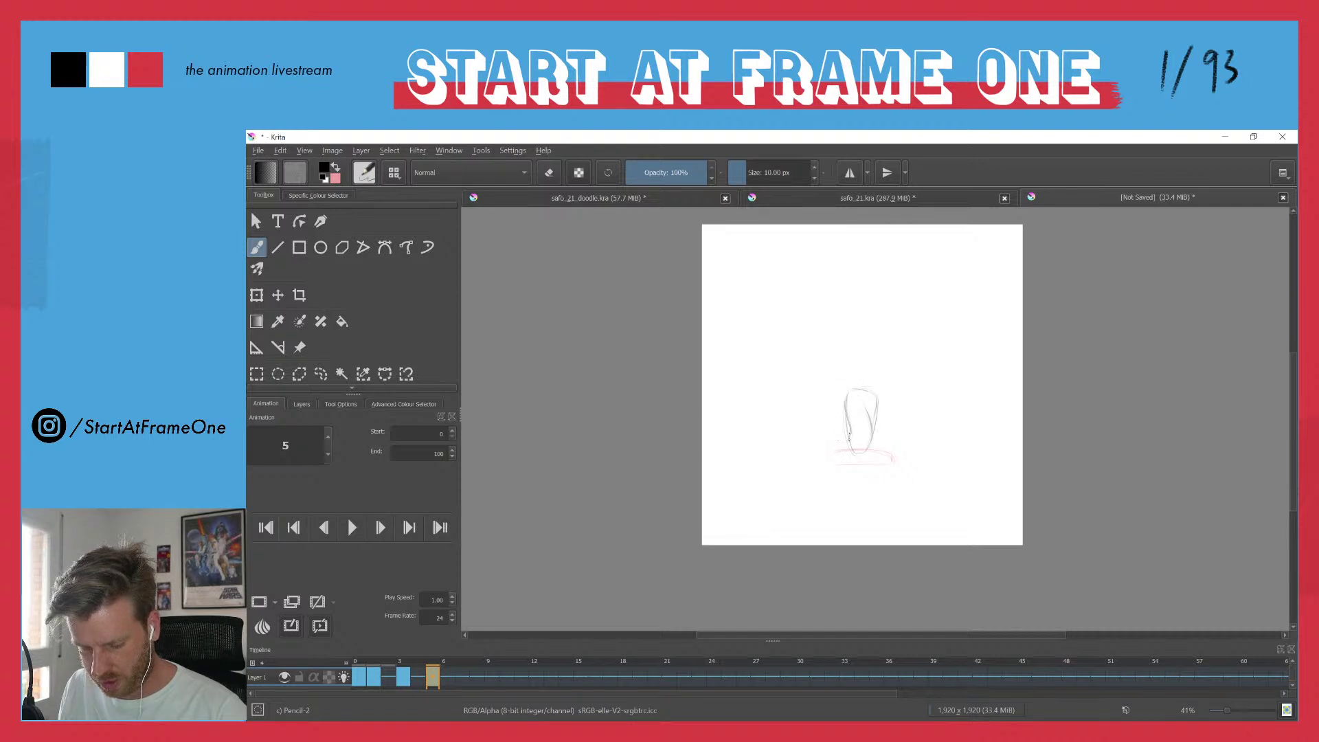
drag(870, 424, 877, 392)
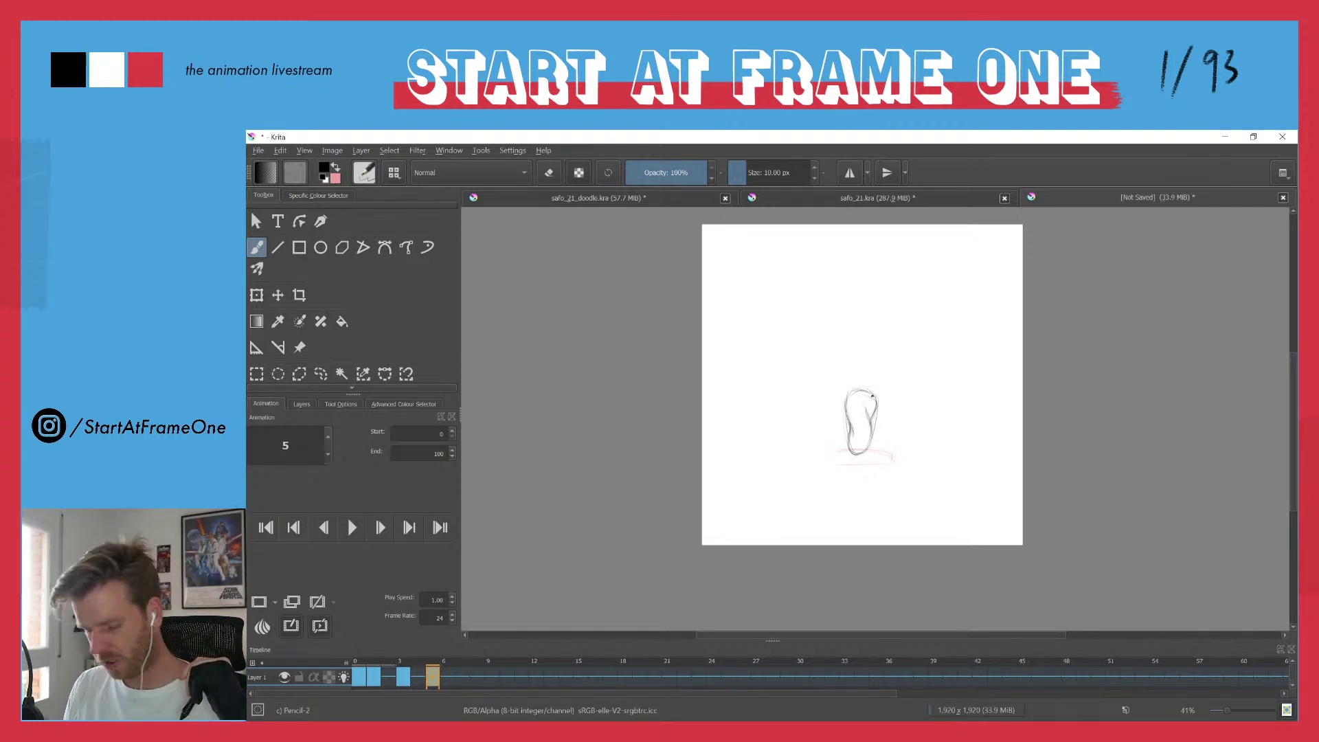
- Add a blank keyframe at frame 7 and sketch a curved upright shape directly above the frame 5 shape
key(Right)
key(Right)
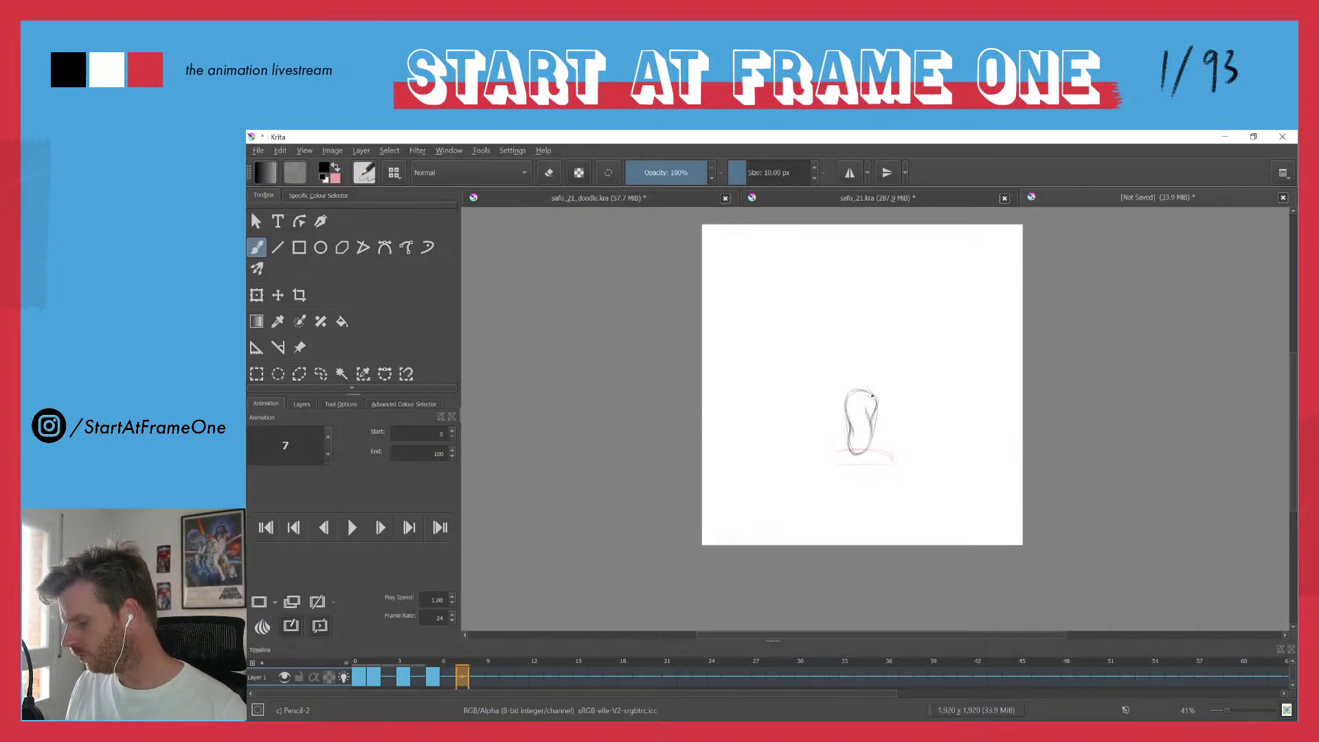
key(F7)
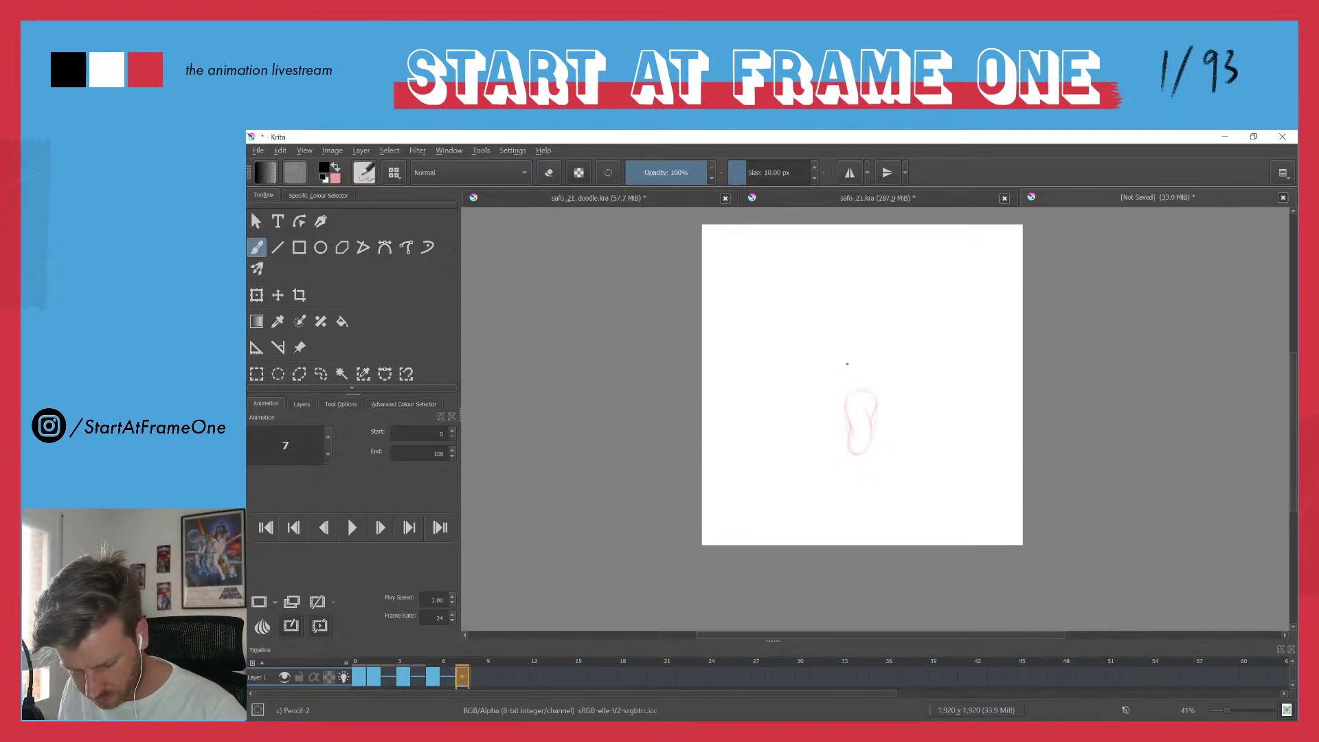
mouse_move(844, 376)
mouse_down()
mouse_move(858, 347)
mouse_move(859, 405)
mouse_move(872, 349)
mouse_up()
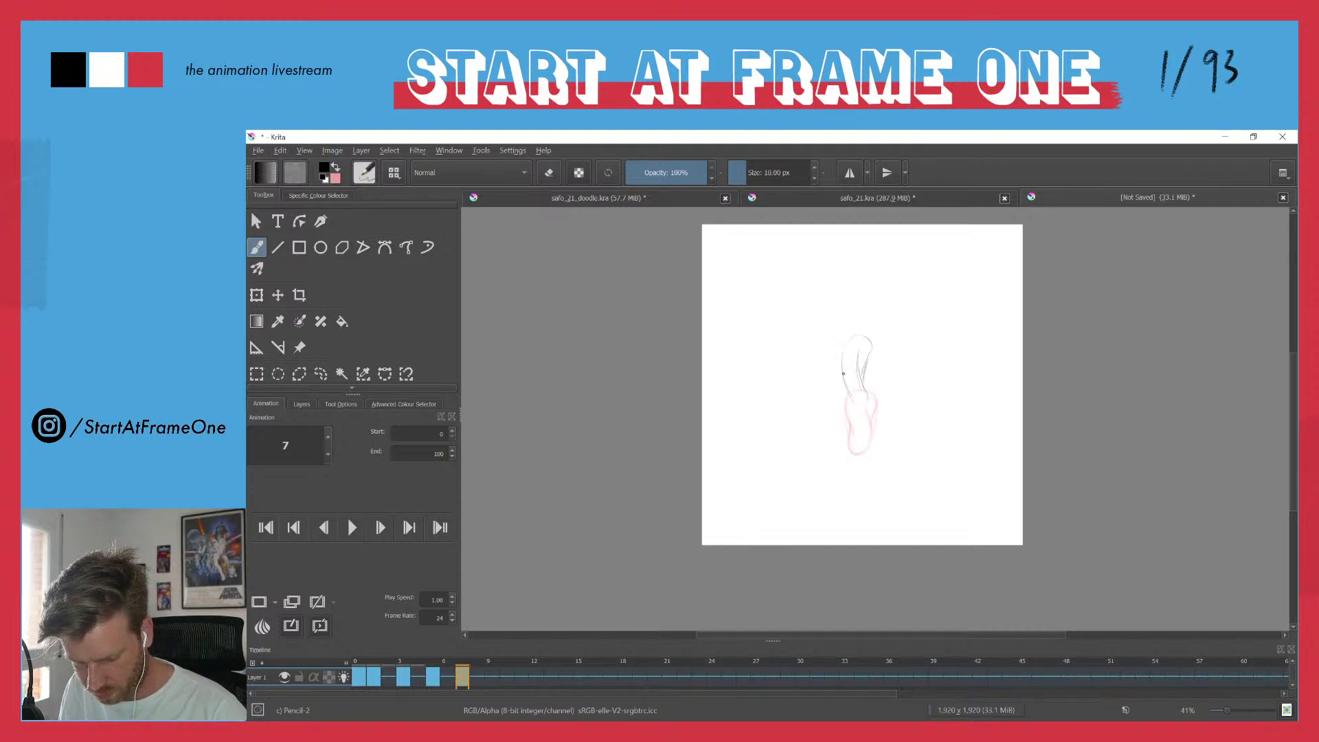
drag(843, 376, 854, 402)
mouse_move(871, 353)
mouse_down()
mouse_move(841, 356)
mouse_move(864, 334)
mouse_up()
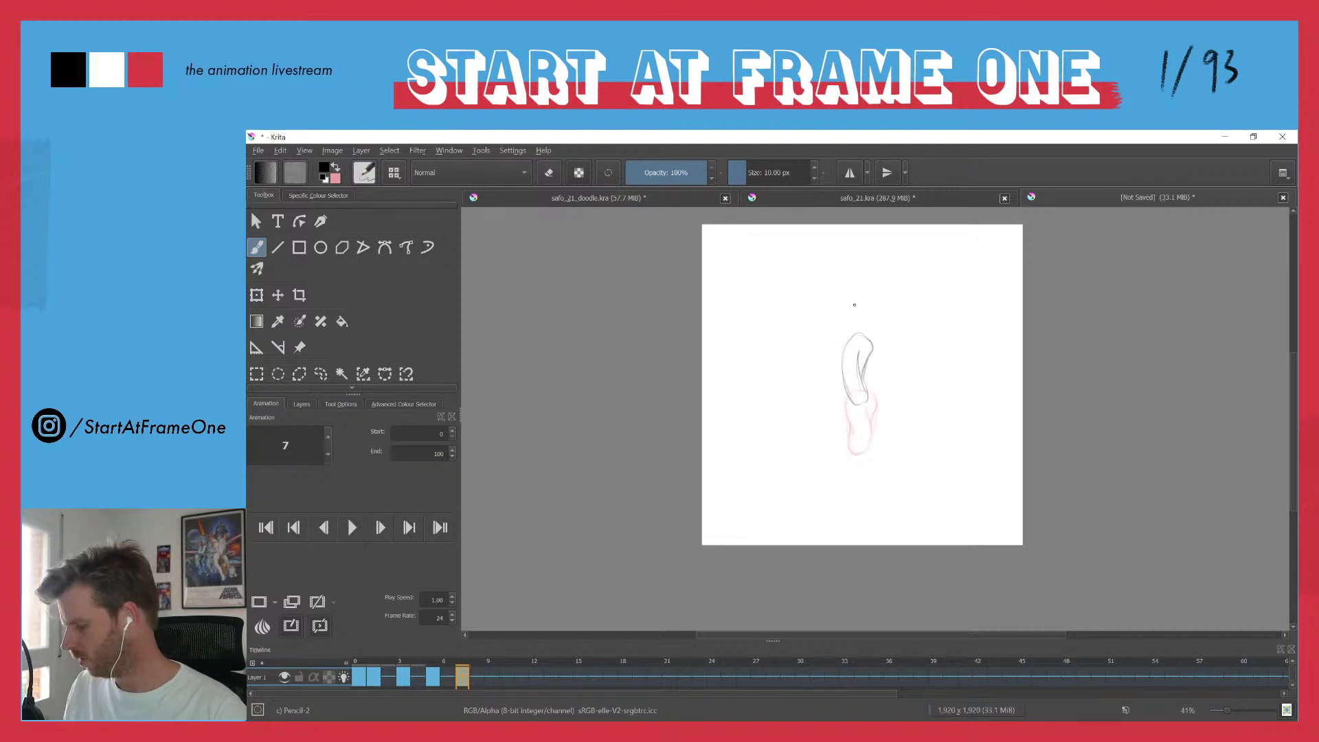
- Step back and forth through frames 4 to 7 to compare the rising shapes
key(Left)
key(Right)
key(Left)
key(Left)
key(Left)
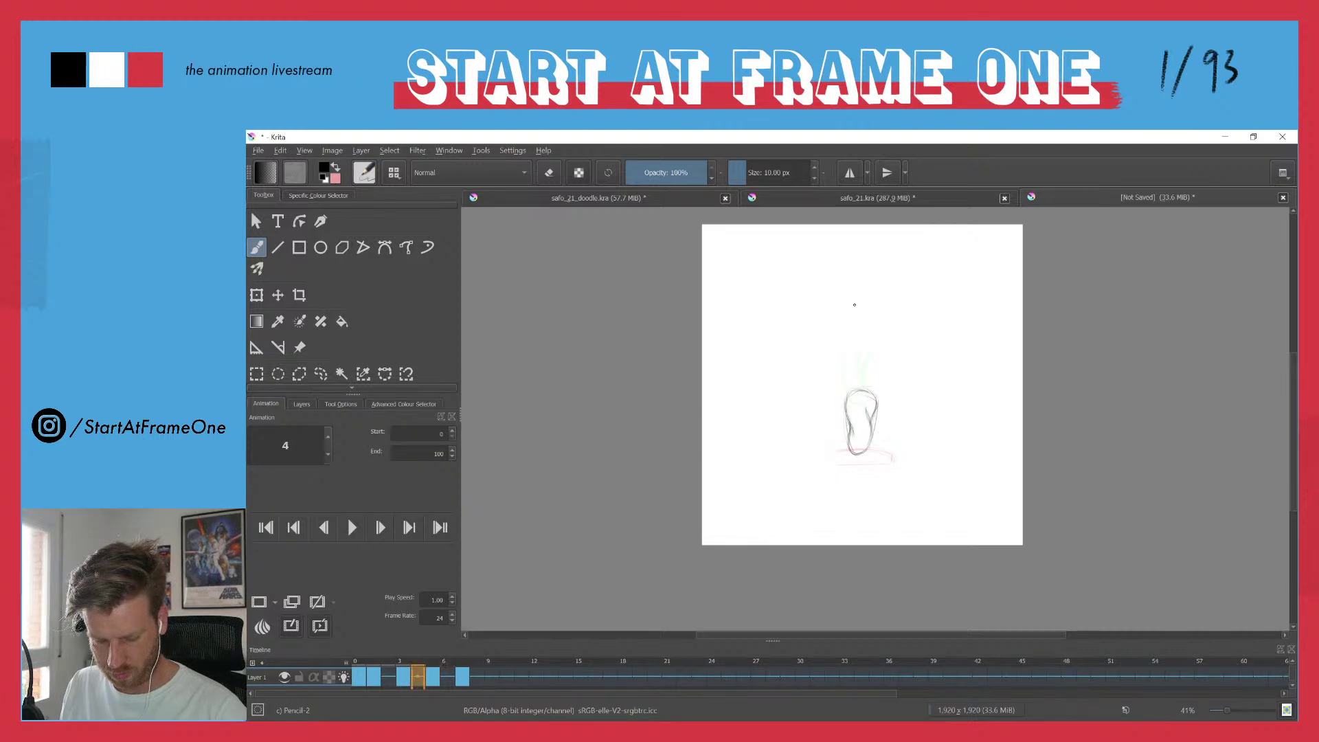
key(Right)
key(Right)
key(Right)
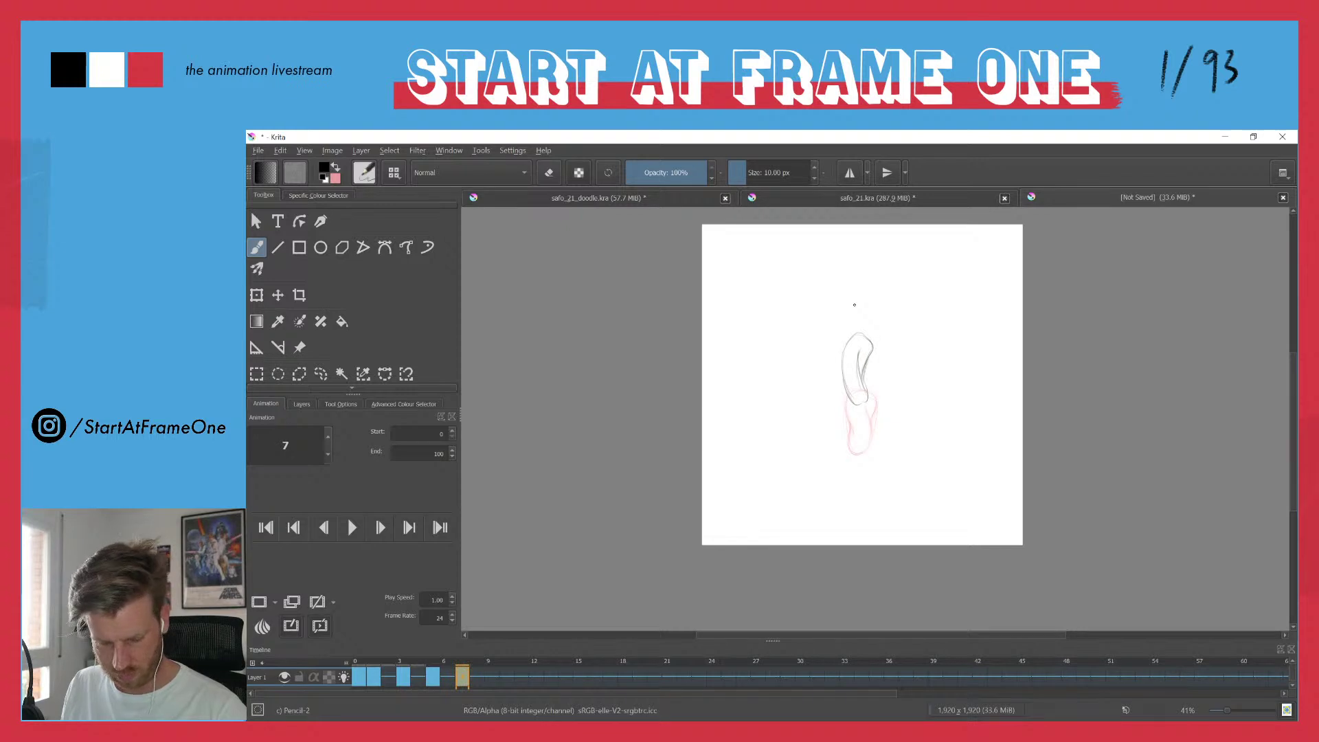
- Fill out the right edge of the frame 7 shape, darken its outline, and check it against the neighbouring frames
mouse_move(864, 375)
mouse_down()
mouse_move(869, 399)
mouse_move(860, 362)
mouse_up()
key(e)
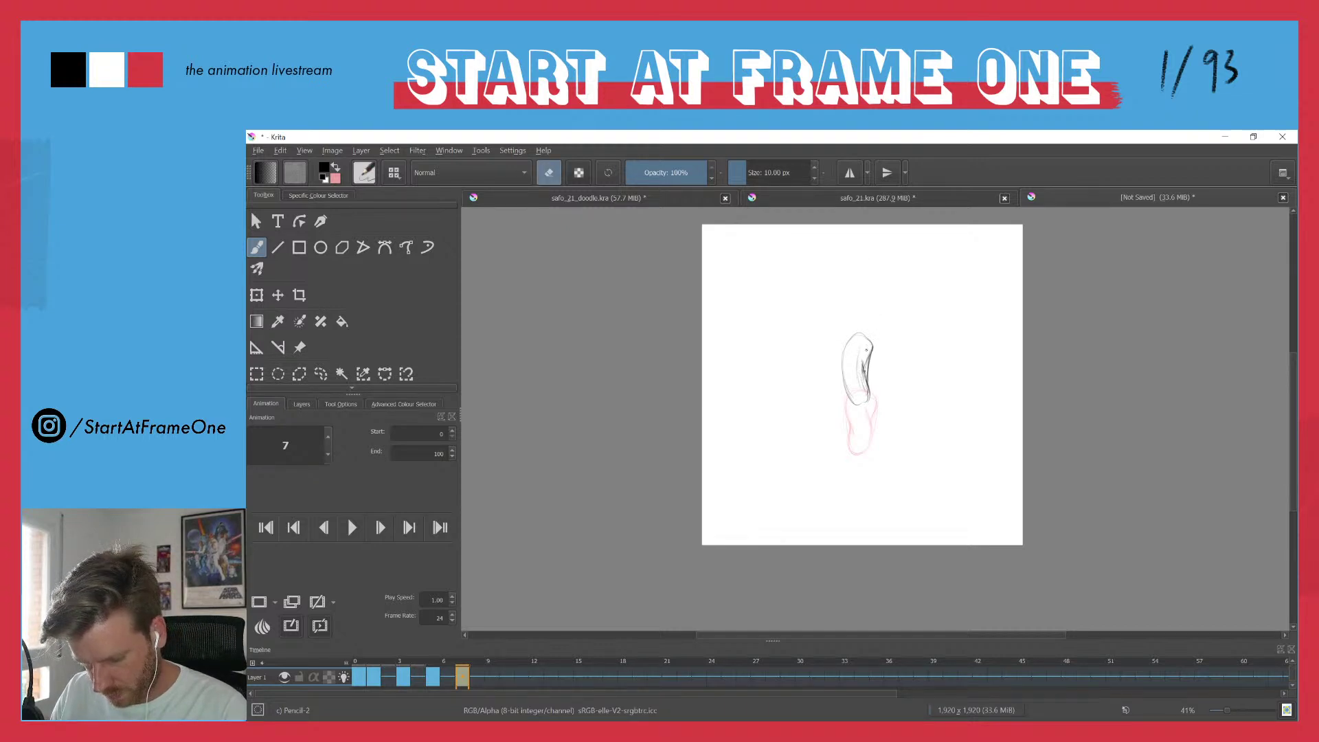
key(e)
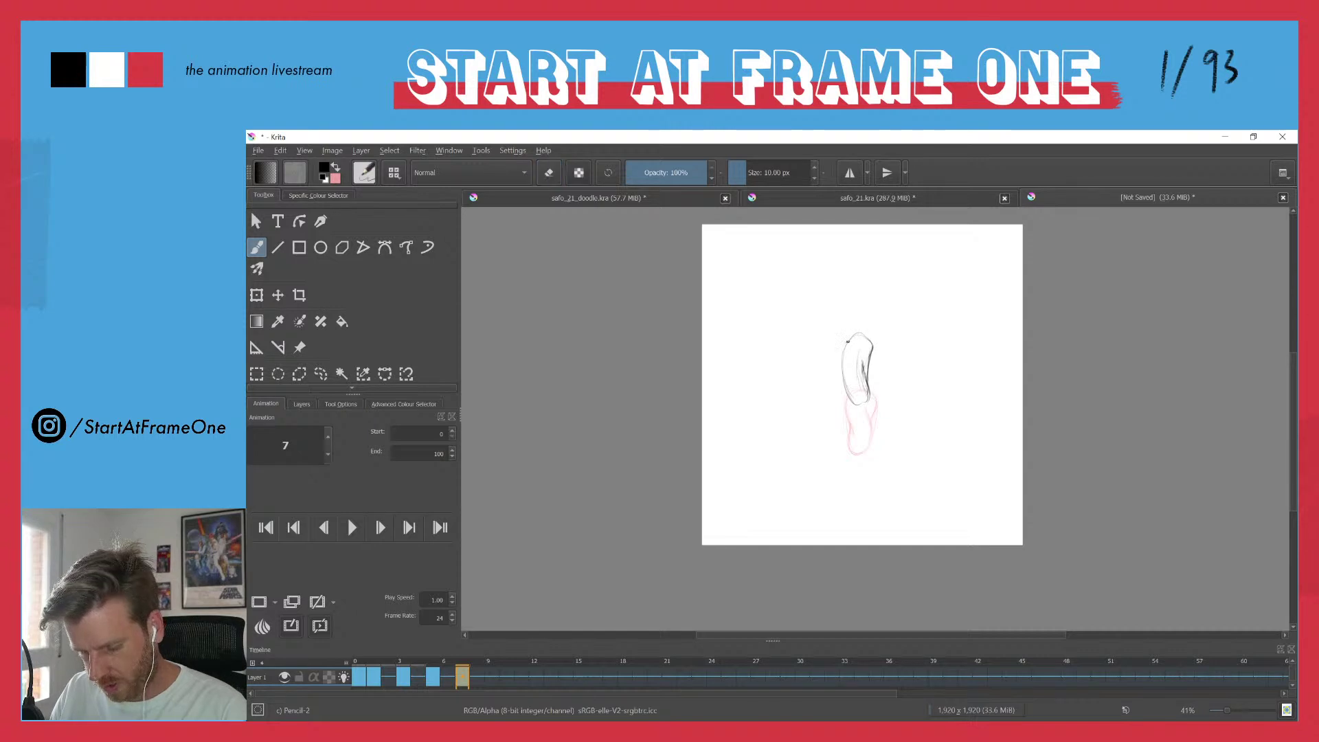
mouse_move(860, 335)
mouse_down()
mouse_move(841, 356)
mouse_move(846, 385)
mouse_up()
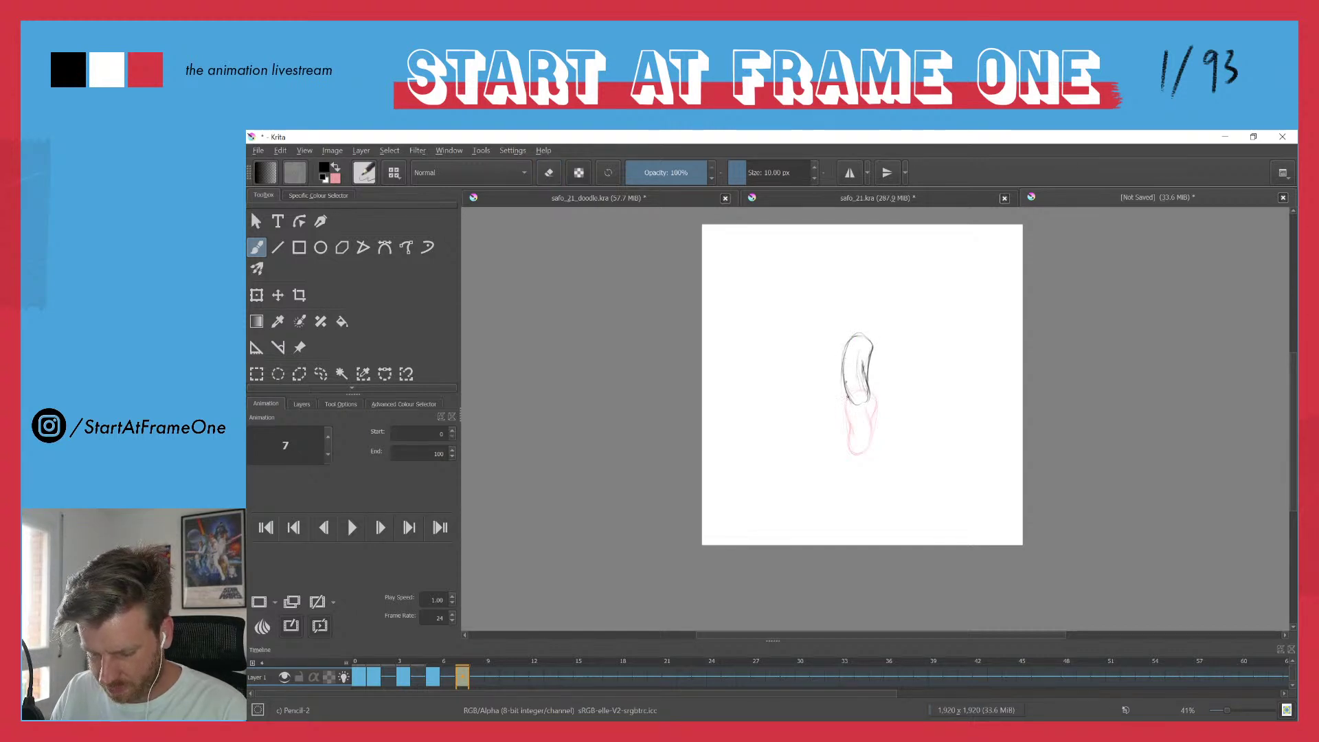
mouse_move(852, 337)
mouse_down()
mouse_move(841, 374)
mouse_move(847, 343)
mouse_move(862, 400)
mouse_move(865, 364)
mouse_move(847, 341)
mouse_move(862, 344)
mouse_move(841, 383)
mouse_move(860, 398)
mouse_move(871, 359)
mouse_move(851, 338)
mouse_up()
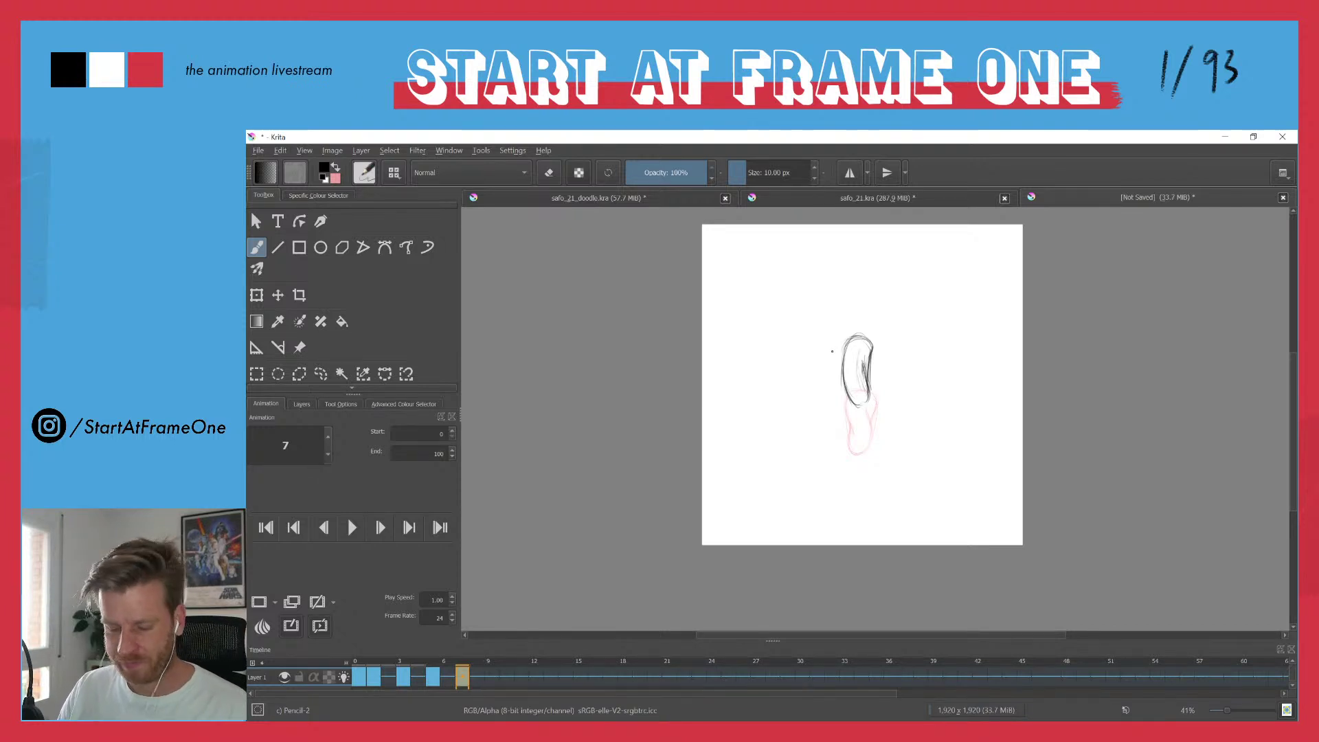
key(Left)
key(Right)
key(Right)
key(Right)
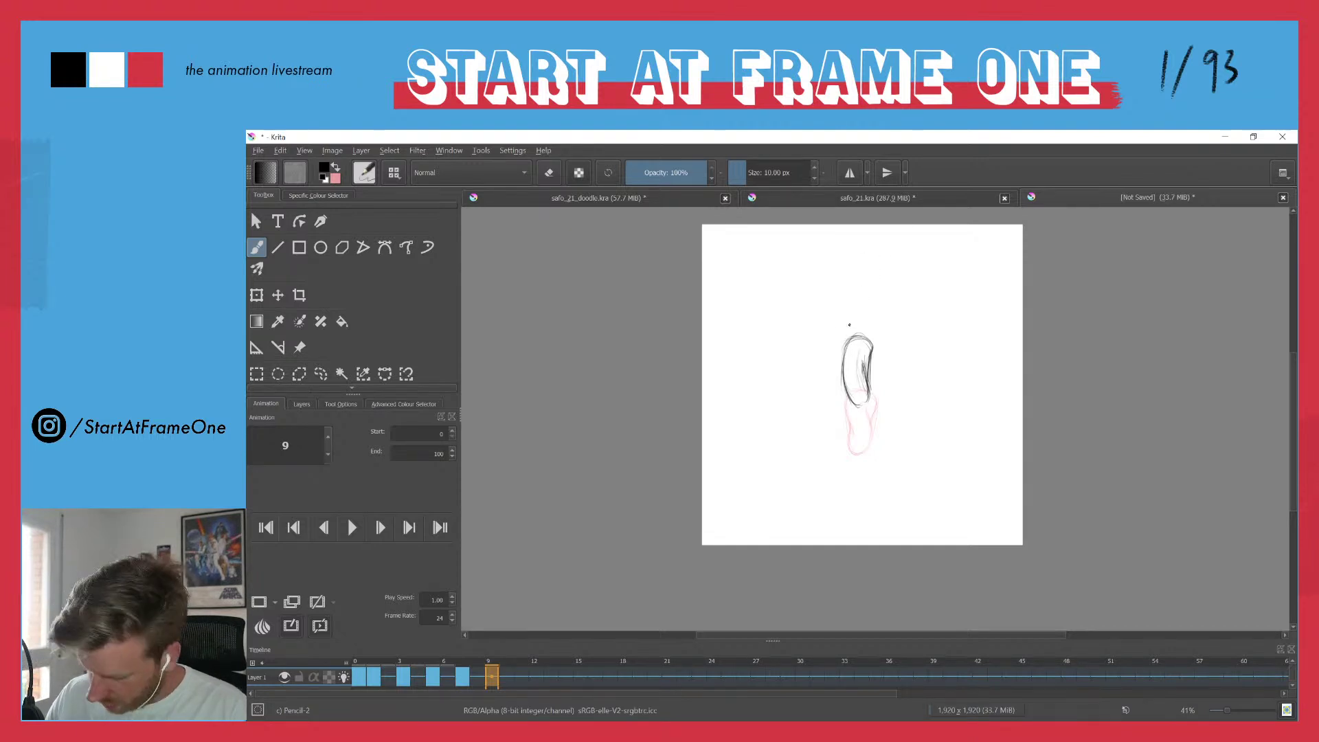
- Return to frame 7, add a lengthwise inner line, widen the shape's left side, erase stray marks and thicken its right edge
click(459, 662)
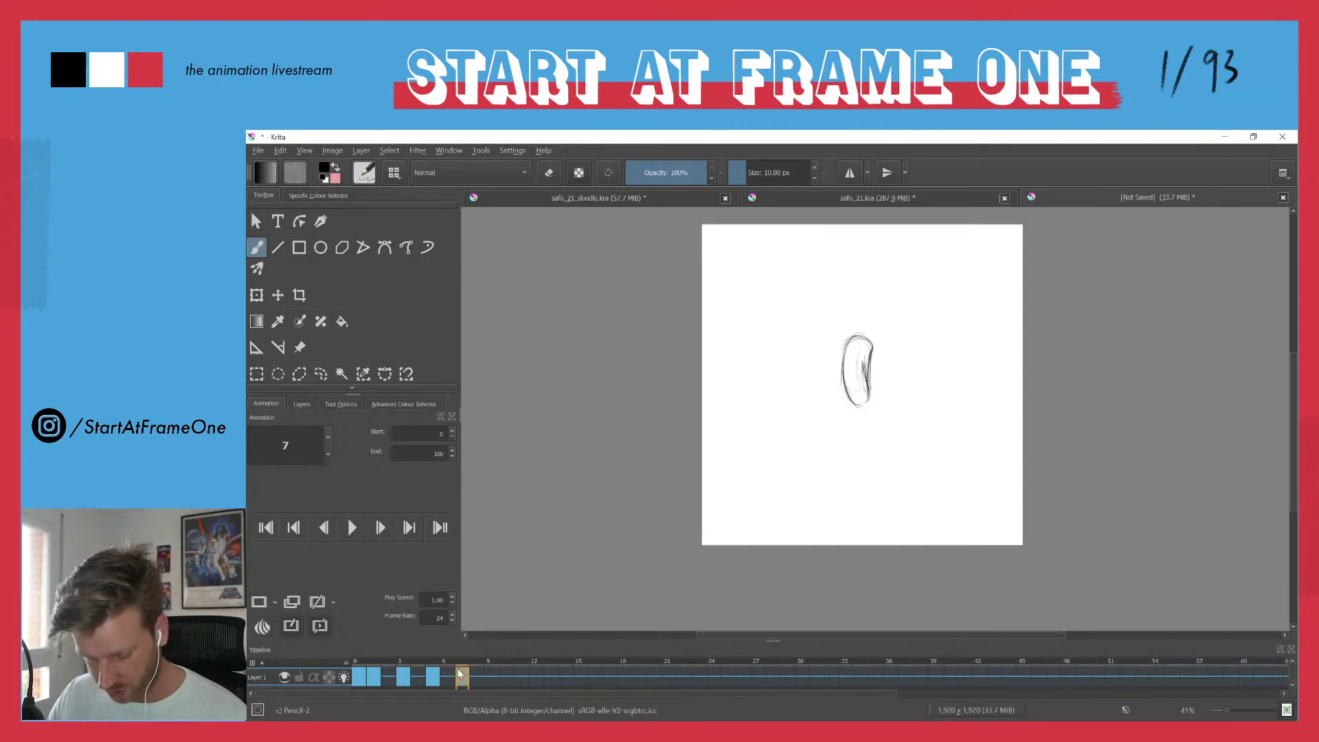
drag(854, 348, 859, 395)
drag(841, 345, 853, 406)
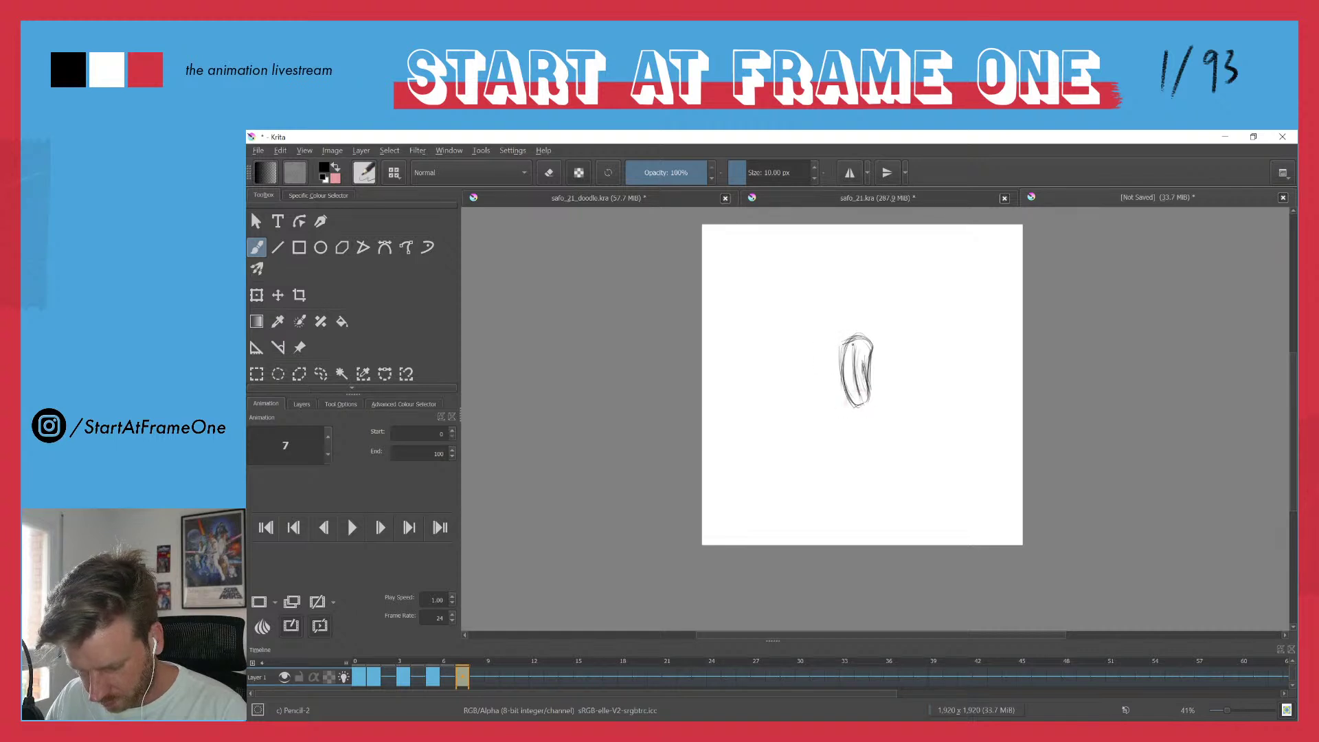
key(e)
mouse_move(844, 358)
mouse_down()
mouse_move(846, 346)
mouse_move(844, 377)
mouse_up()
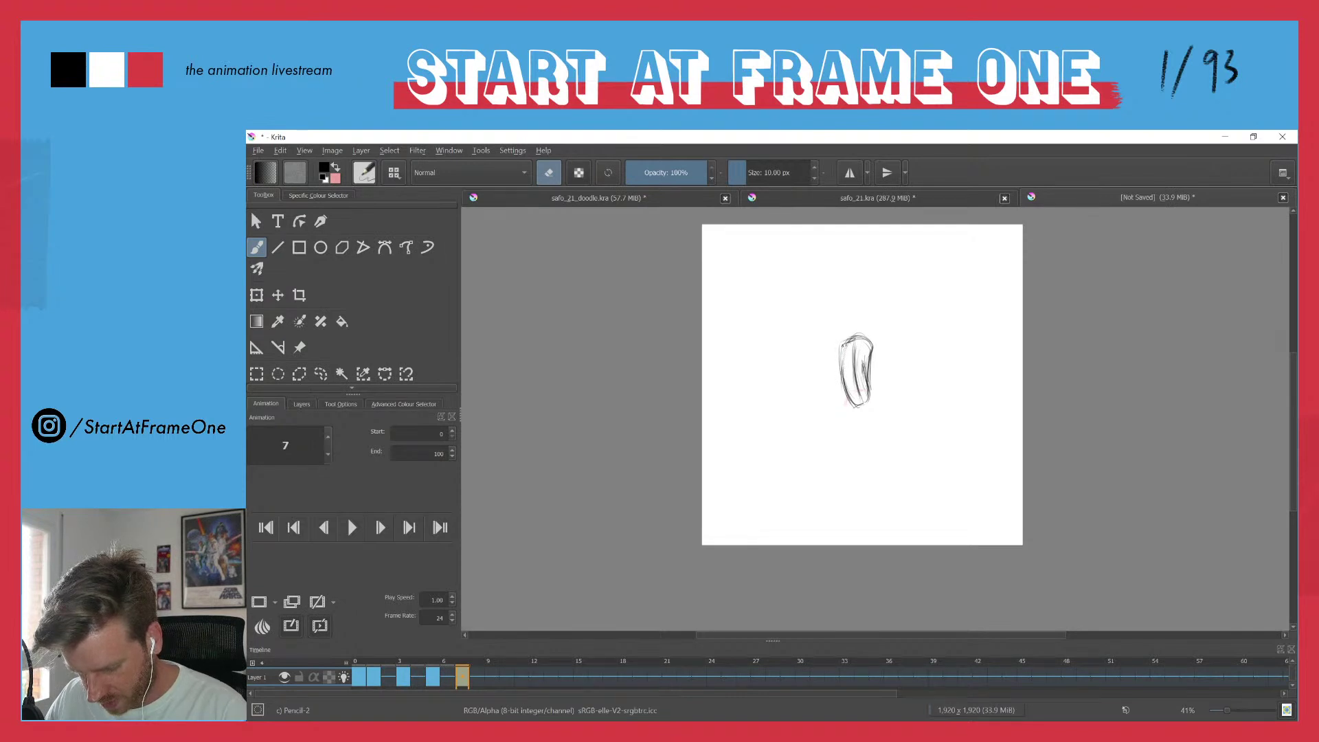
key(e)
drag(865, 360, 863, 403)
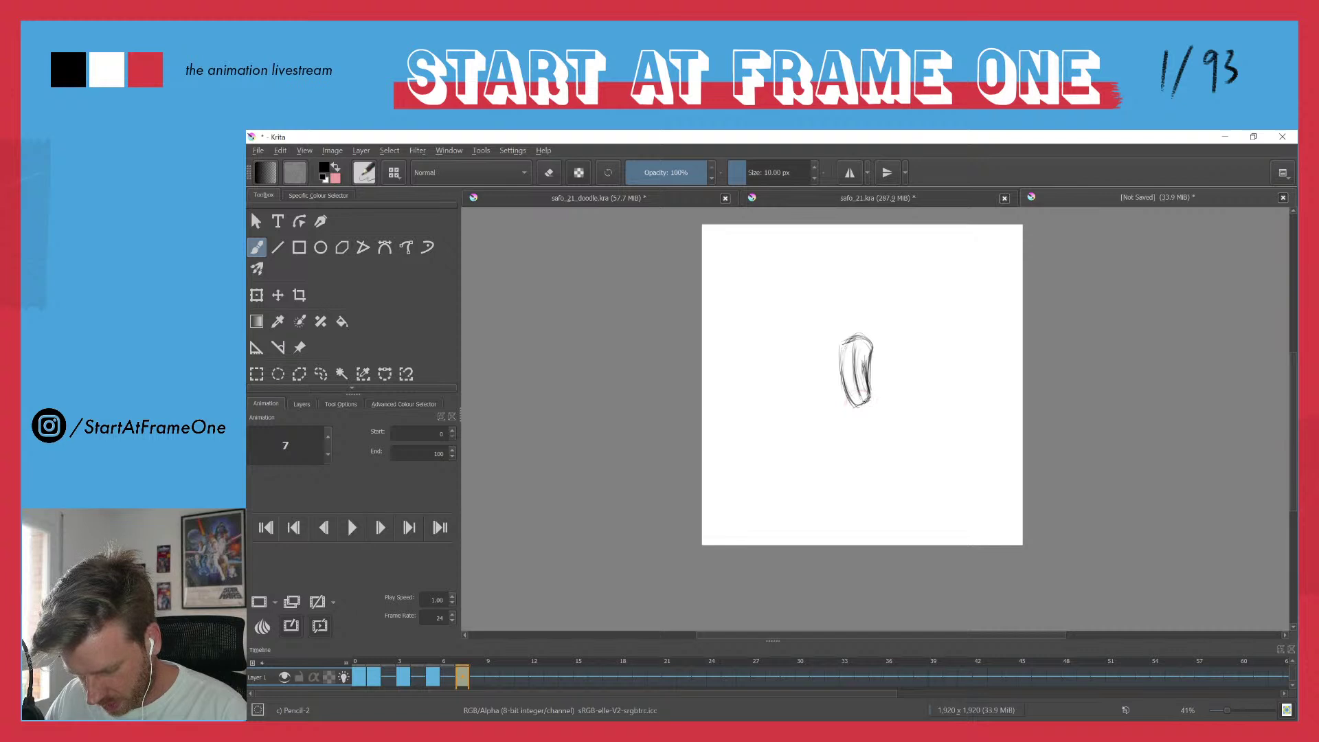
drag(864, 356, 863, 405)
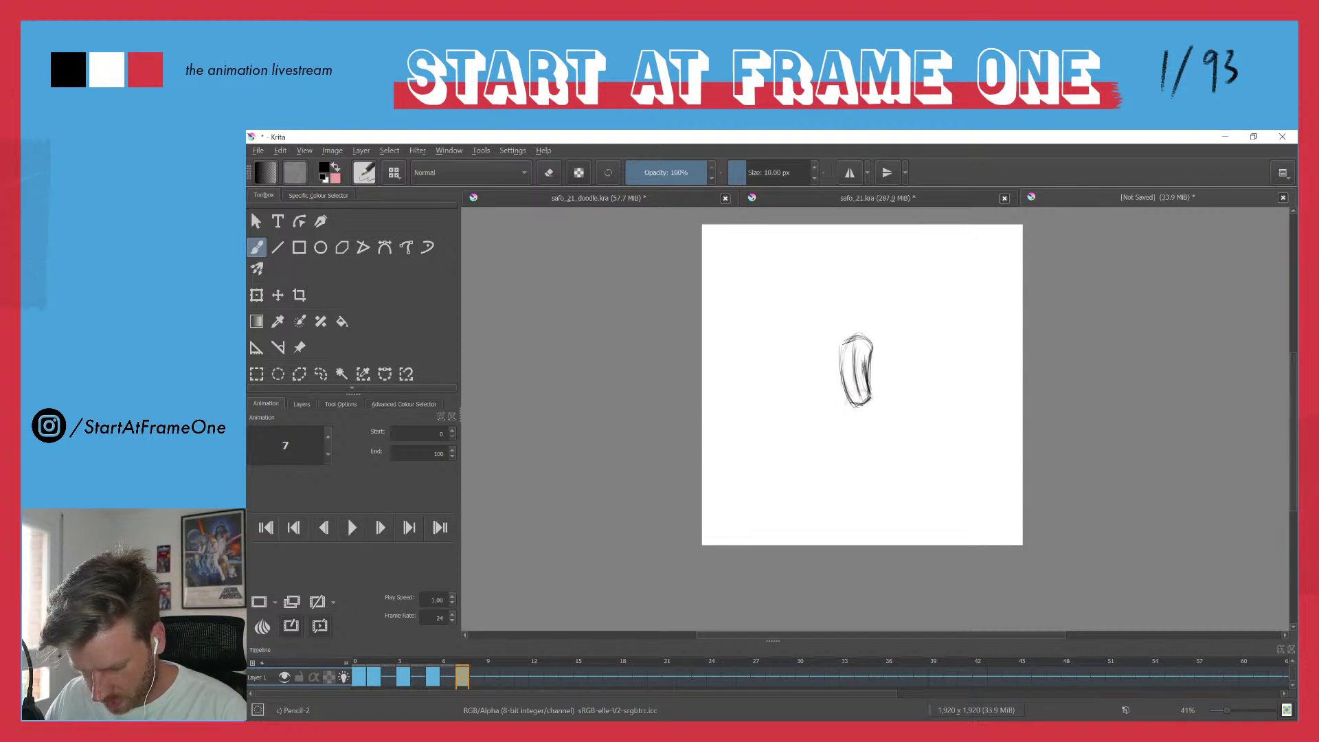
- Darken the left edge of the rounded block on frame 7 and compare it with the neighbouring frame
drag(843, 346, 843, 381)
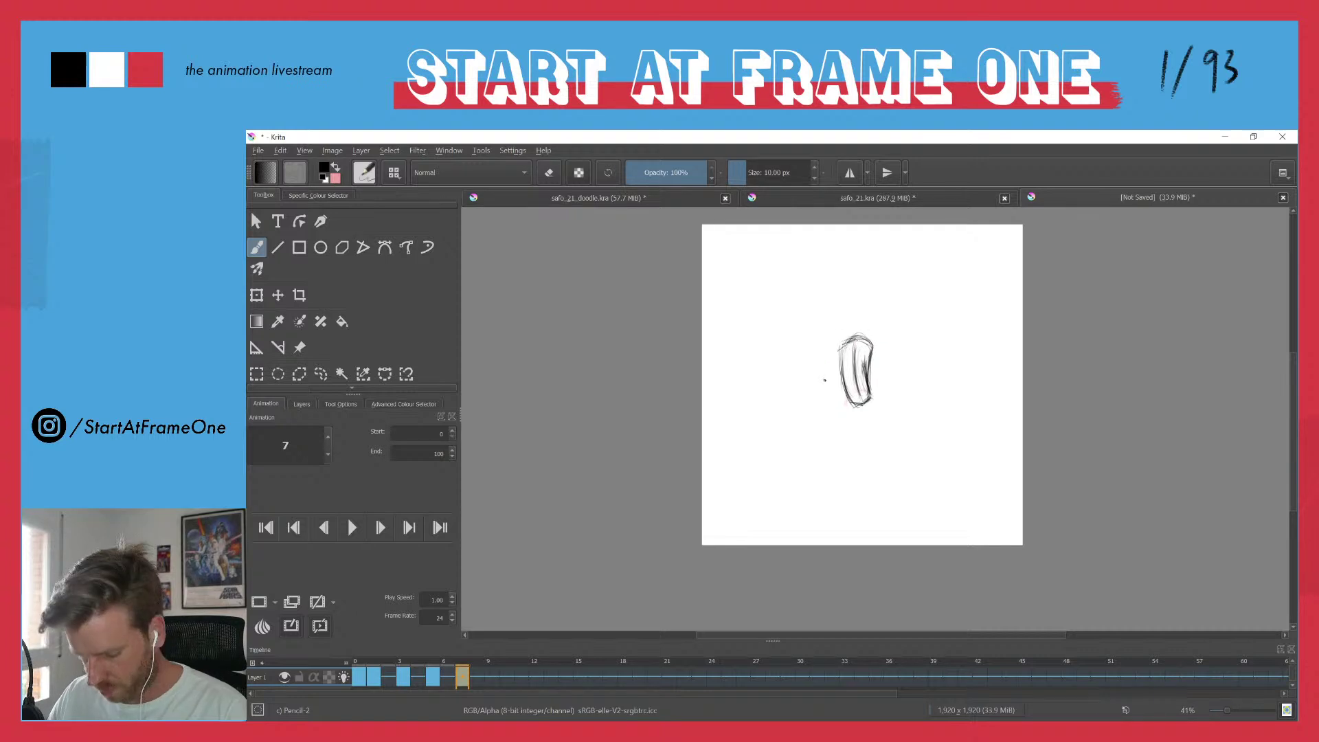
key(Left)
key(Right)
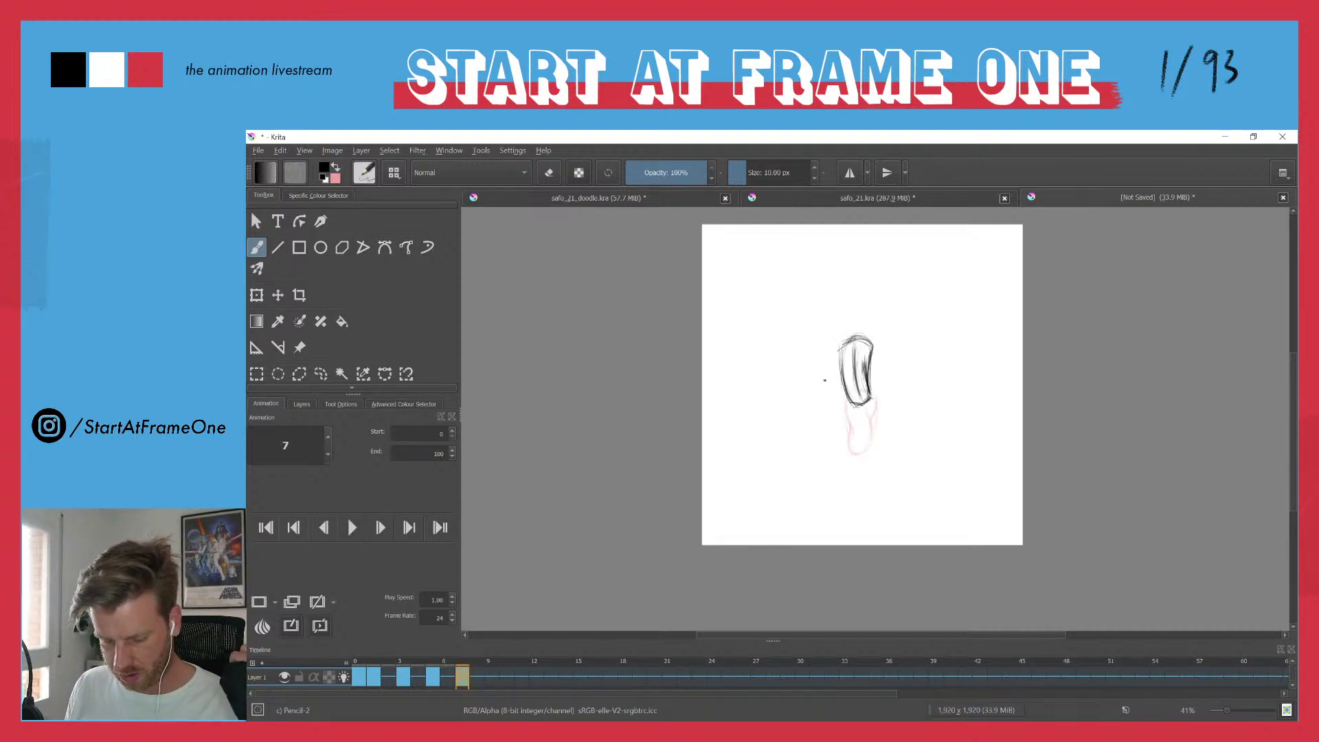
- Add a blank keyframe at frame 9 and sketch a tapered block with a visible side face, slightly above the previous drawing
key(Right)
key(Right)
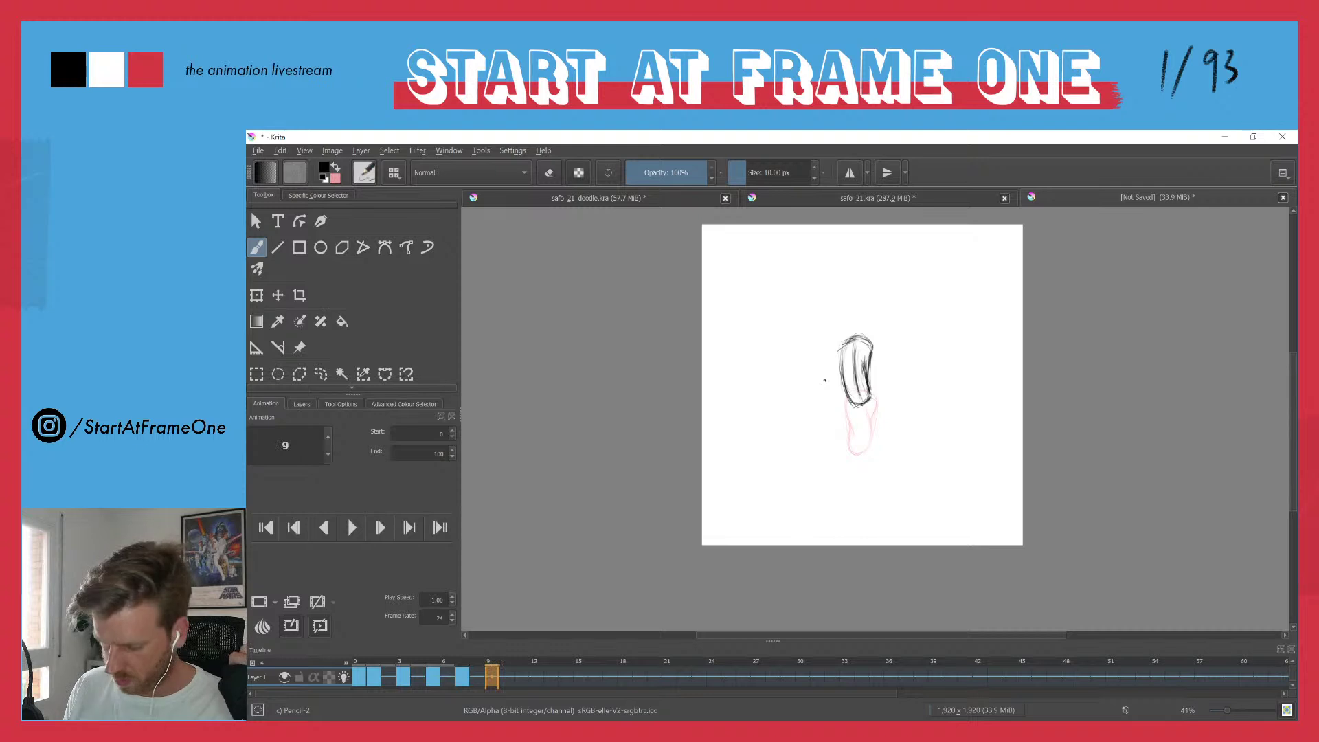
key(F7)
mouse_move(876, 328)
mouse_down()
mouse_move(836, 336)
mouse_move(845, 375)
mouse_move(849, 327)
mouse_move(859, 395)
mouse_up()
mouse_move(849, 330)
mouse_down()
mouse_move(870, 330)
mouse_move(871, 385)
mouse_up()
drag(876, 332, 871, 378)
mouse_move(838, 332)
mouse_down()
mouse_move(843, 389)
mouse_move(858, 392)
mouse_up()
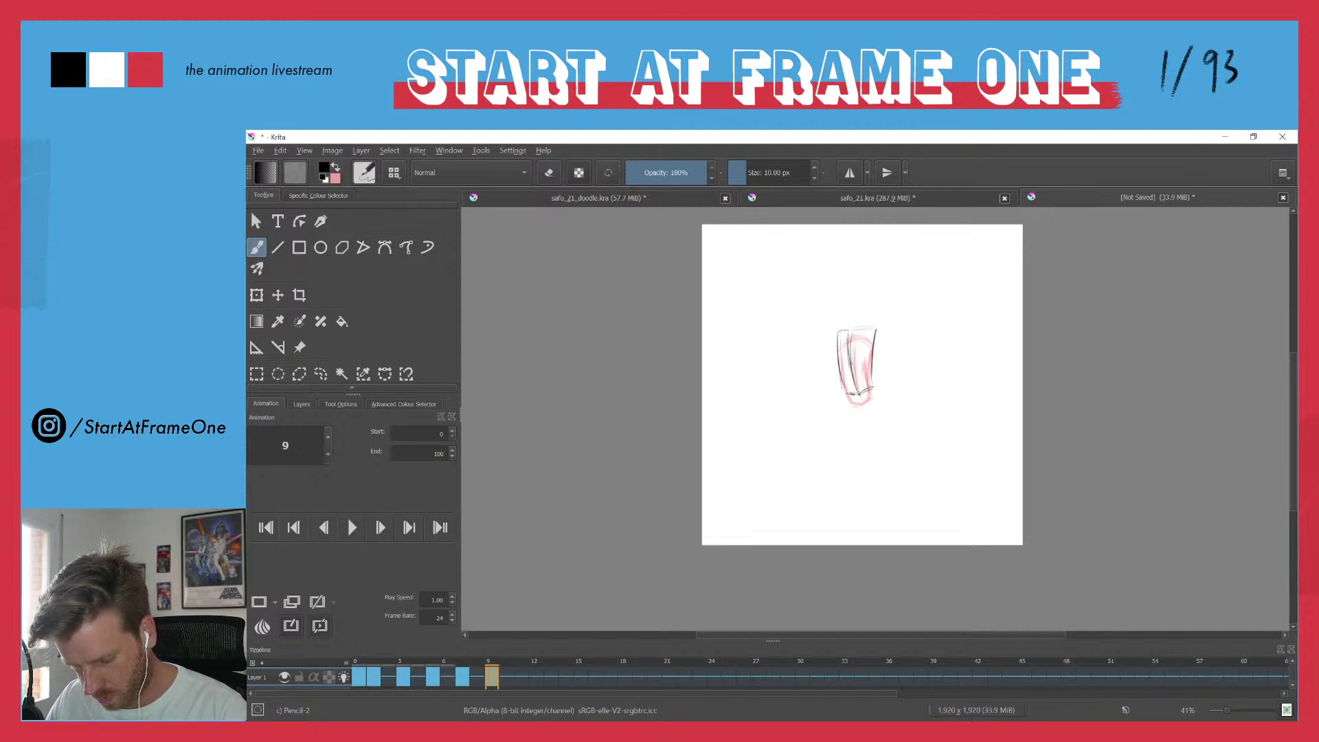
mouse_move(872, 334)
mouse_down()
mouse_move(871, 384)
mouse_move(875, 329)
mouse_move(845, 393)
mouse_up()
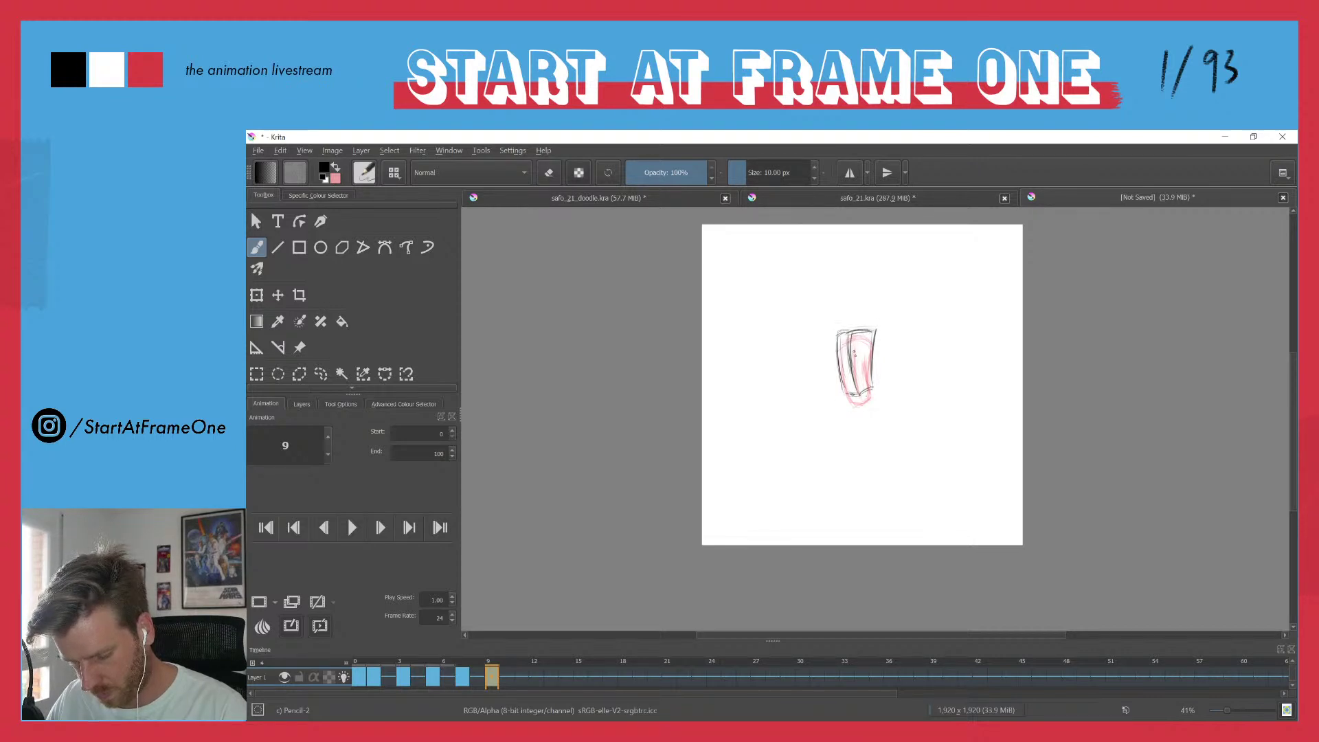
- Flip back through the preceding frames and return to frame 9 to check the block's motion
key(Left)
key(Left)
key(Left)
key(Left)
key(Right)
key(Right)
key(Right)
key(Right)
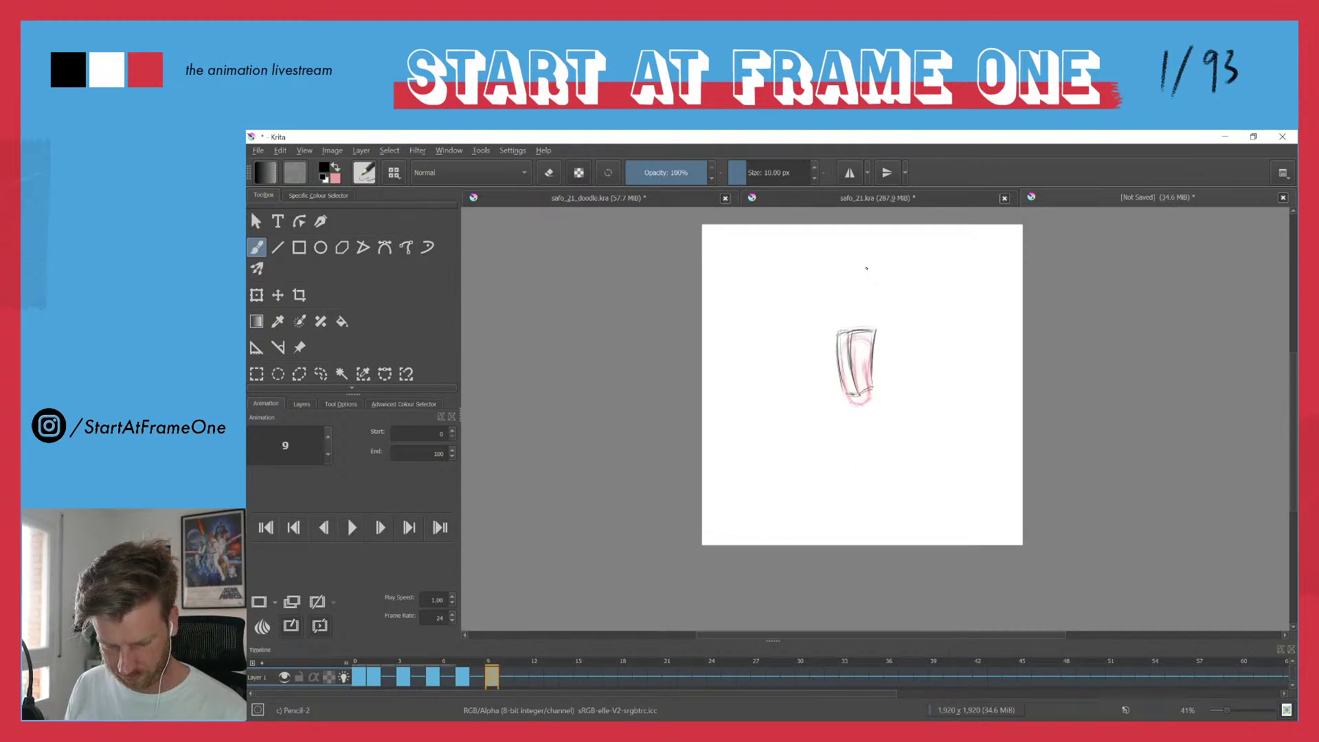
- Add a blank keyframe at frame 11, sketch a straighter block with a narrow left side face, and compare it with the previous frame
key(Right)
key(Right)
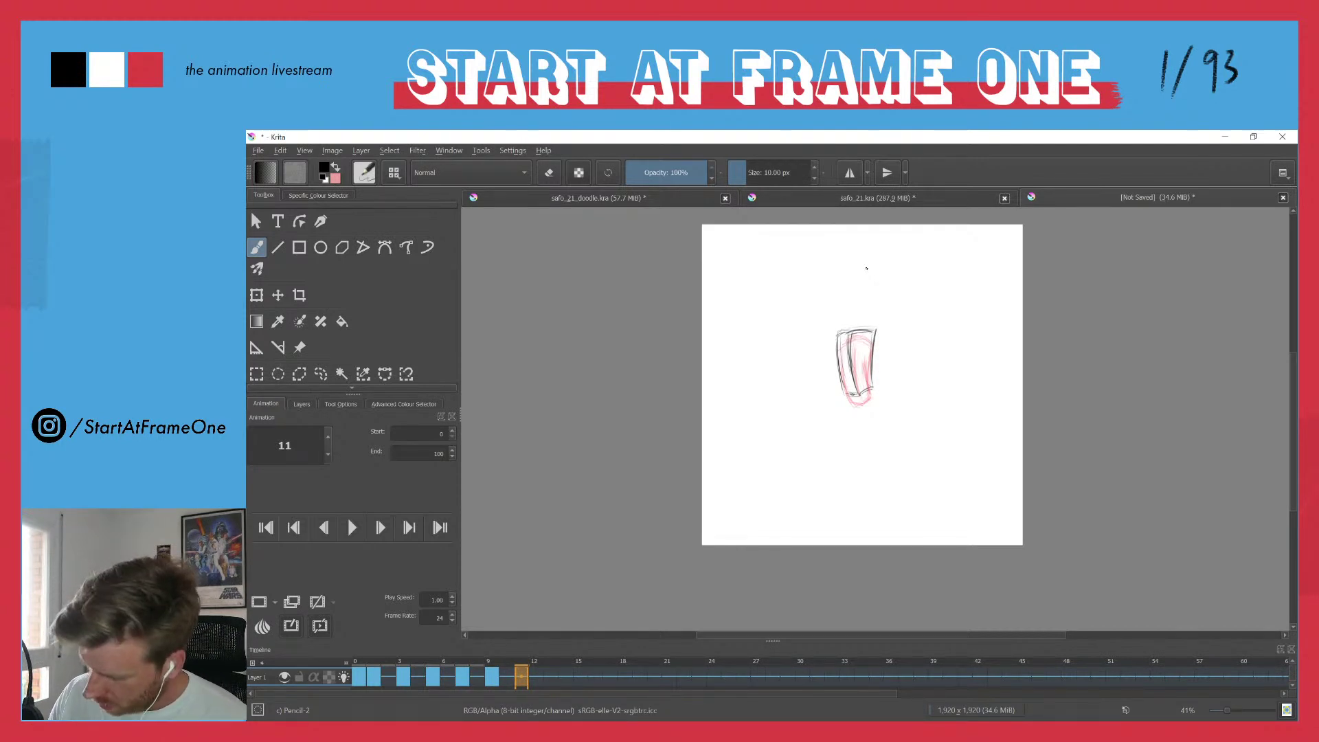
key(Delete)
mouse_move(843, 327)
mouse_down()
mouse_move(874, 324)
mouse_move(840, 328)
mouse_move(878, 333)
mouse_move(878, 373)
mouse_up()
drag(882, 320, 879, 374)
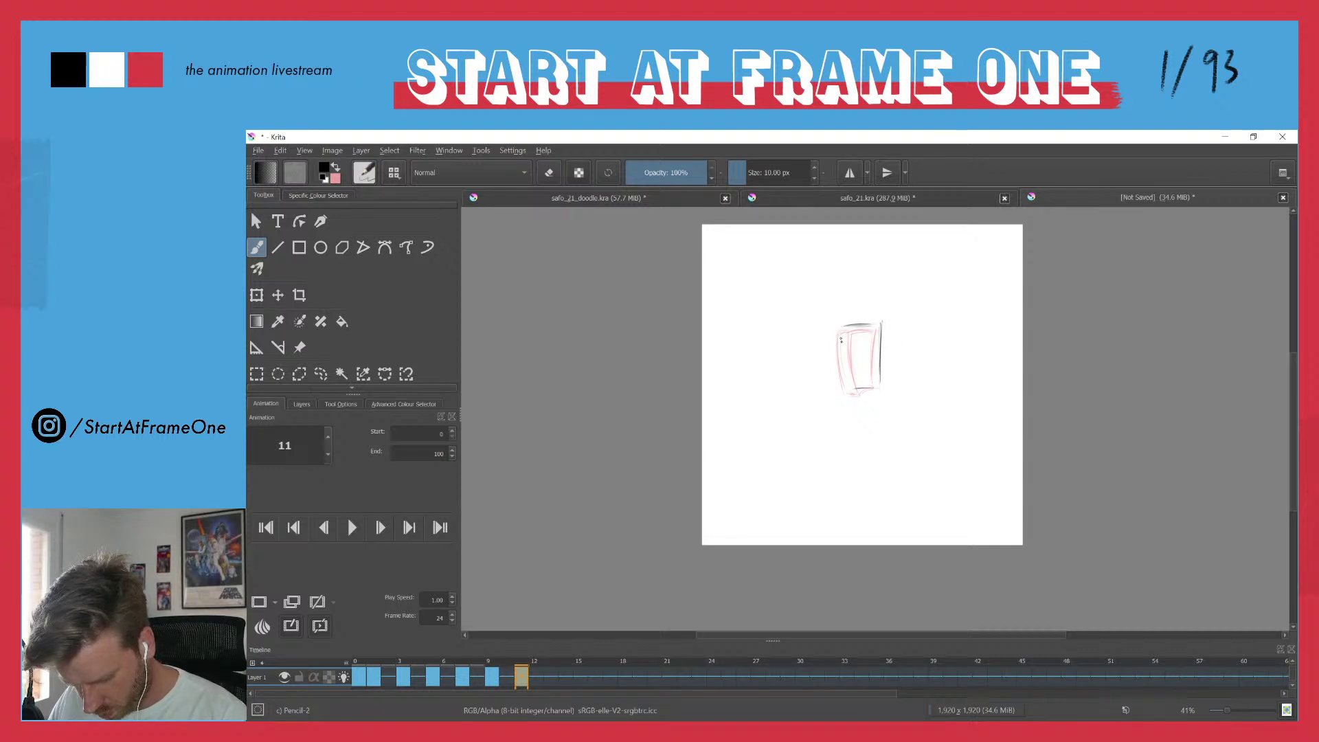
drag(845, 336, 845, 390)
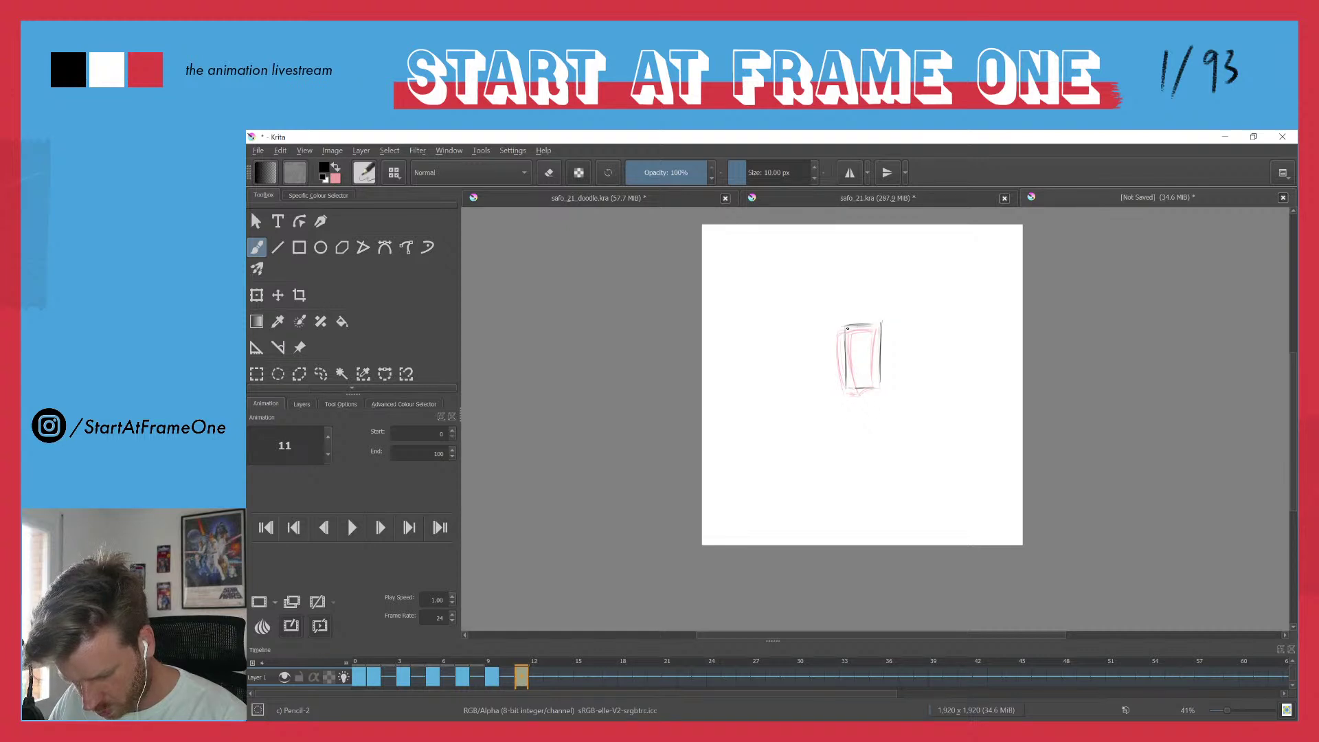
mouse_move(841, 373)
mouse_down()
mouse_move(838, 331)
mouse_move(840, 386)
mouse_up()
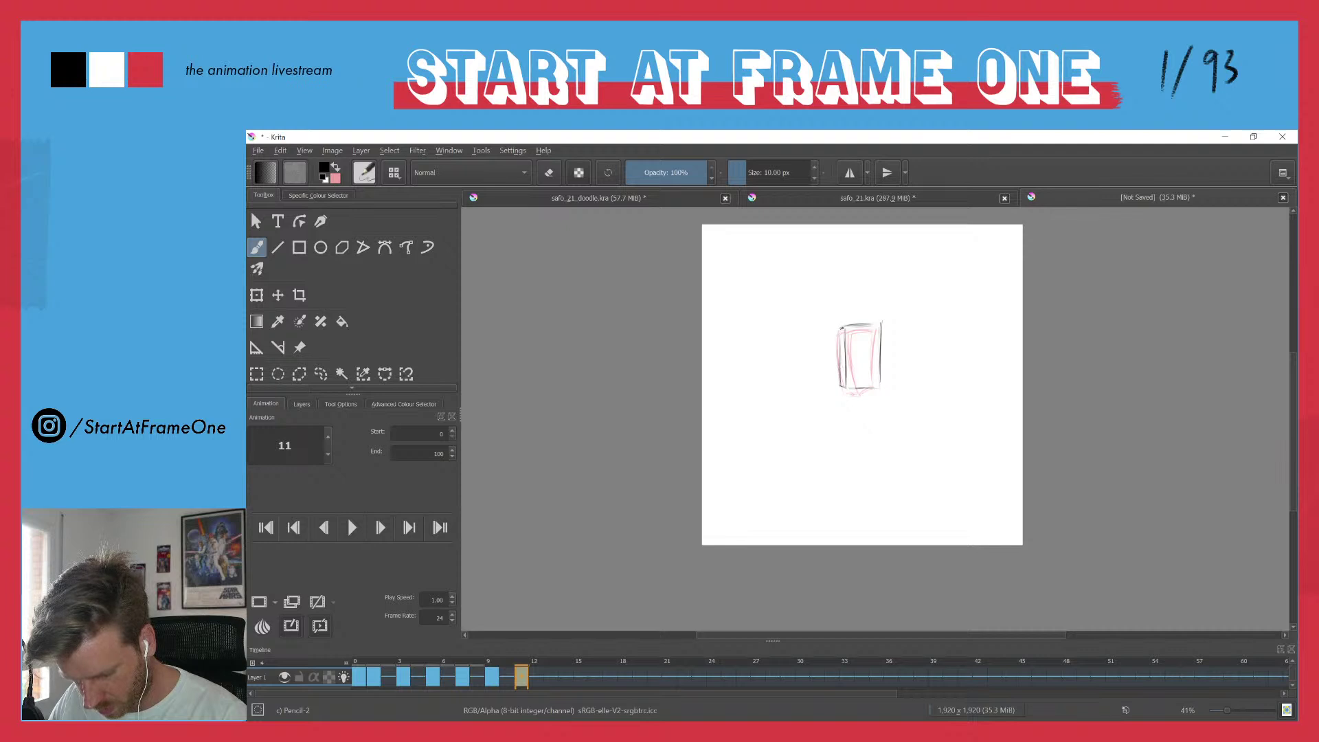
mouse_move(839, 335)
mouse_down()
mouse_move(838, 387)
mouse_move(845, 325)
mouse_move(880, 321)
mouse_move(879, 386)
mouse_move(847, 388)
mouse_up()
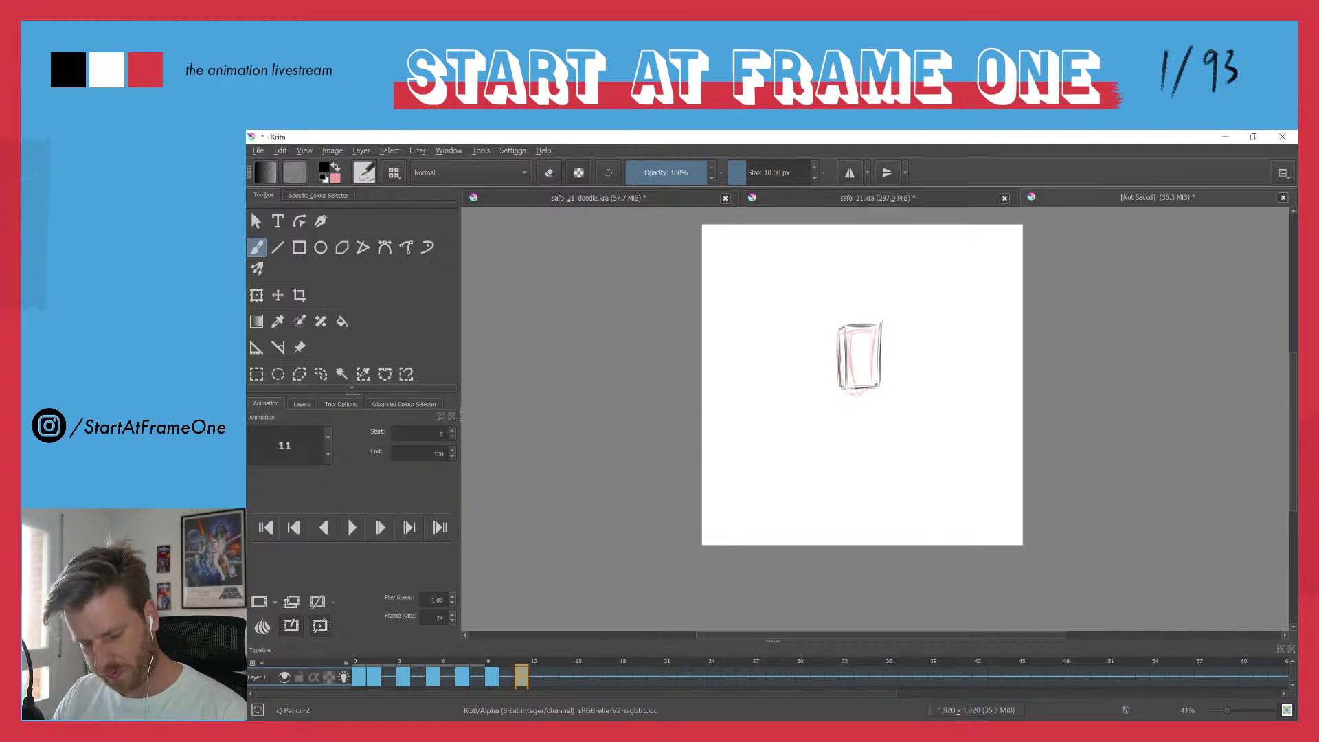
key(Left)
key(Right)
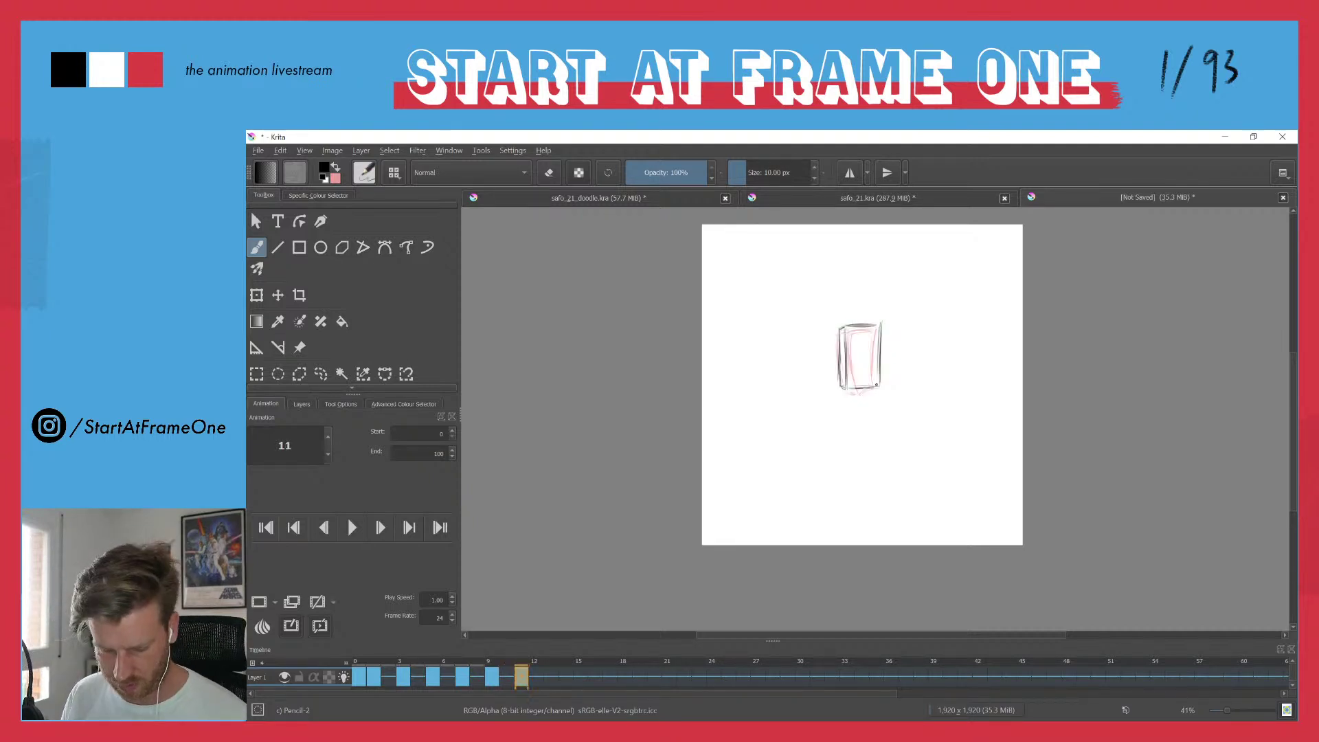
- Add a blank keyframe at frame 13 and sketch the block front-on as an upright rectangle, slightly higher, with reinforced edges
key(Right)
key(Right)
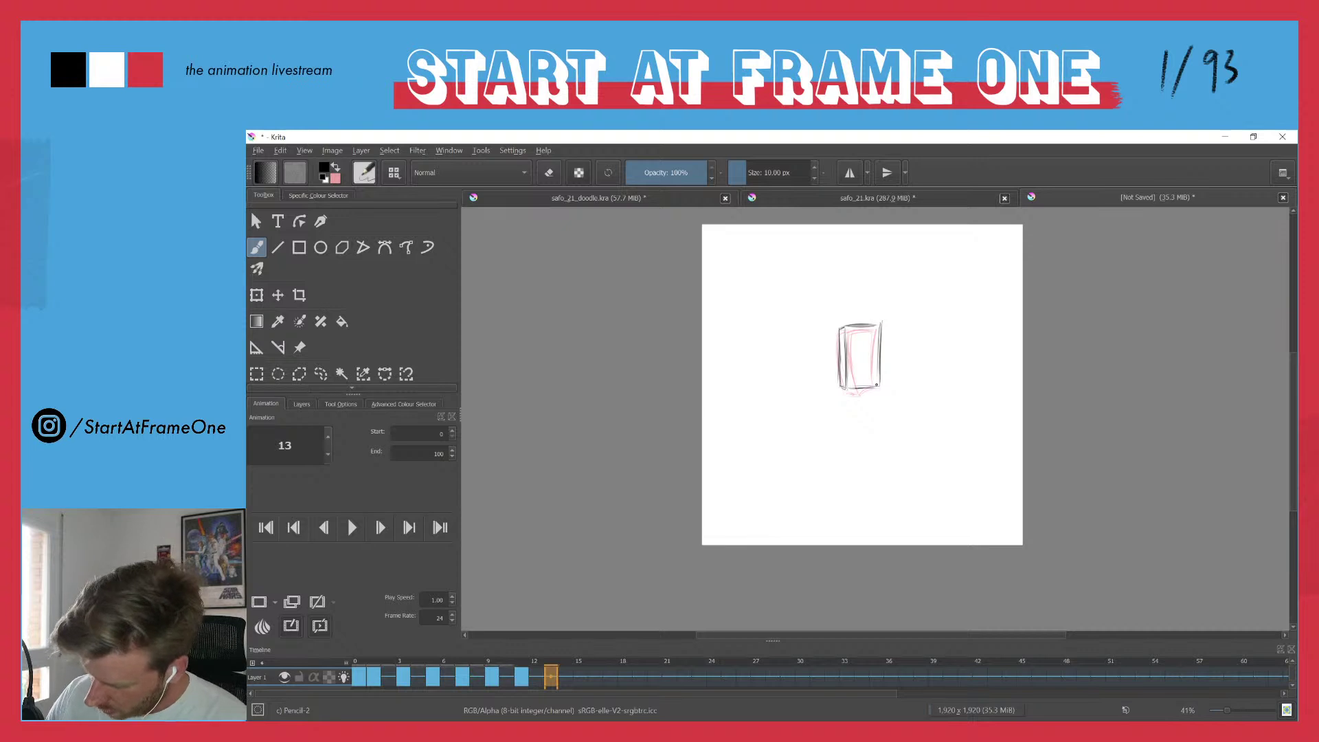
key(Delete)
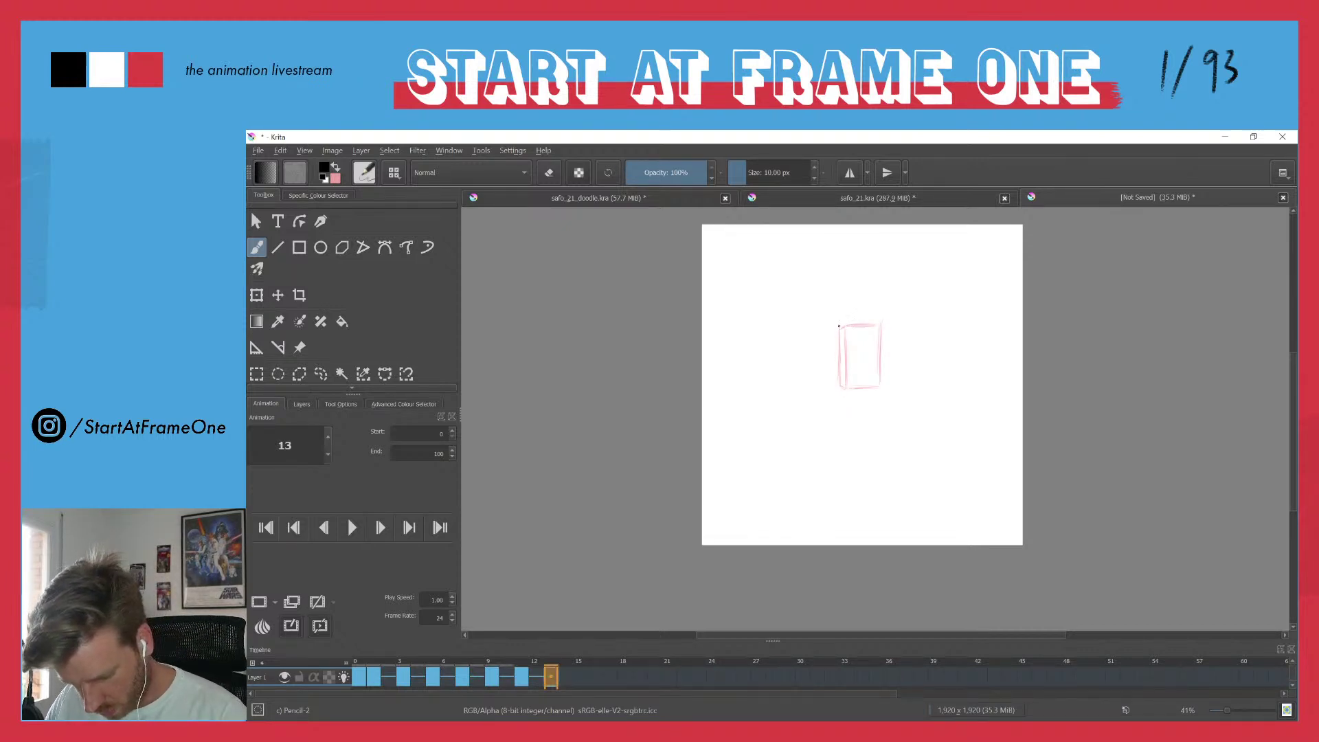
mouse_move(838, 325)
mouse_down()
mouse_move(838, 379)
mouse_move(877, 379)
mouse_up()
drag(884, 321, 884, 382)
drag(840, 321, 880, 317)
mouse_move(841, 318)
mouse_down()
mouse_move(872, 318)
mouse_move(839, 319)
mouse_move(840, 374)
mouse_up()
mouse_move(839, 321)
mouse_down()
mouse_move(840, 377)
mouse_move(883, 379)
mouse_up()
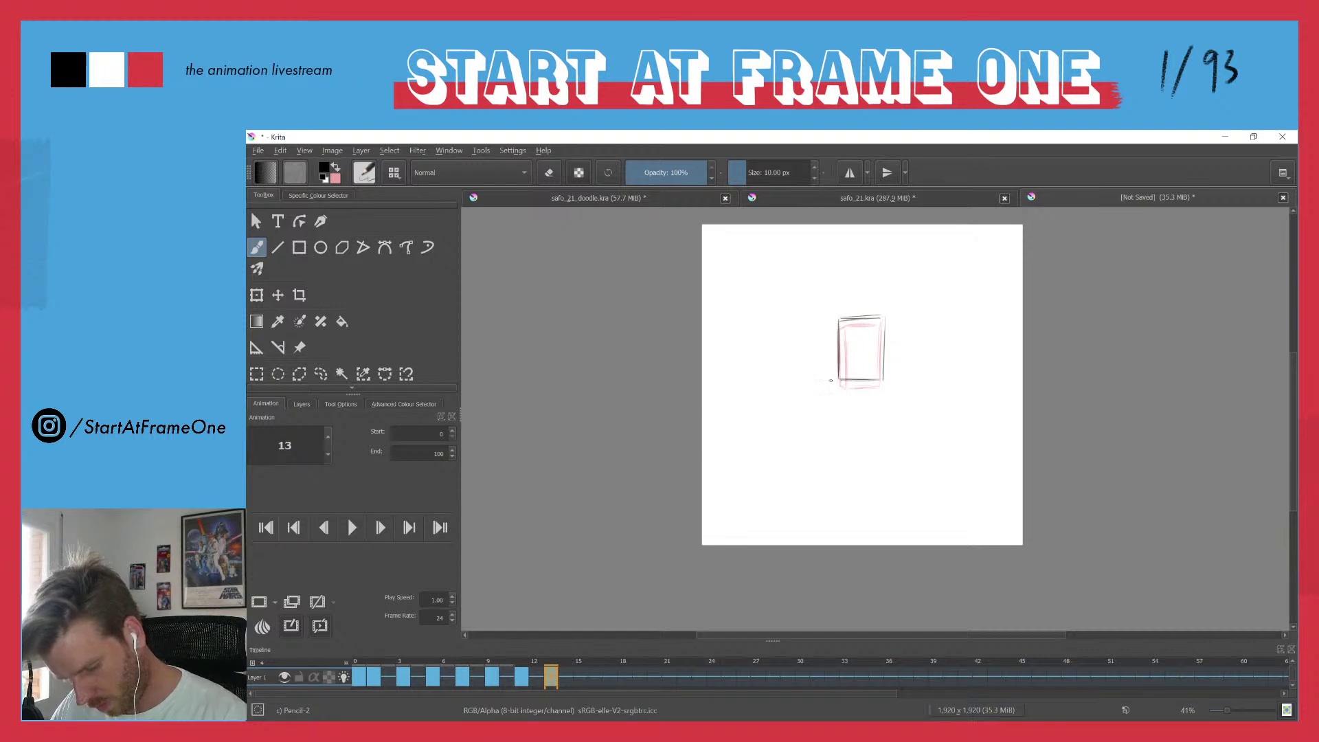
mouse_move(884, 319)
mouse_down()
mouse_move(882, 382)
mouse_move(877, 315)
mouse_move(844, 315)
mouse_move(840, 377)
mouse_up()
mouse_move(839, 322)
mouse_down()
mouse_move(840, 382)
mouse_move(879, 379)
mouse_up()
drag(885, 324, 884, 371)
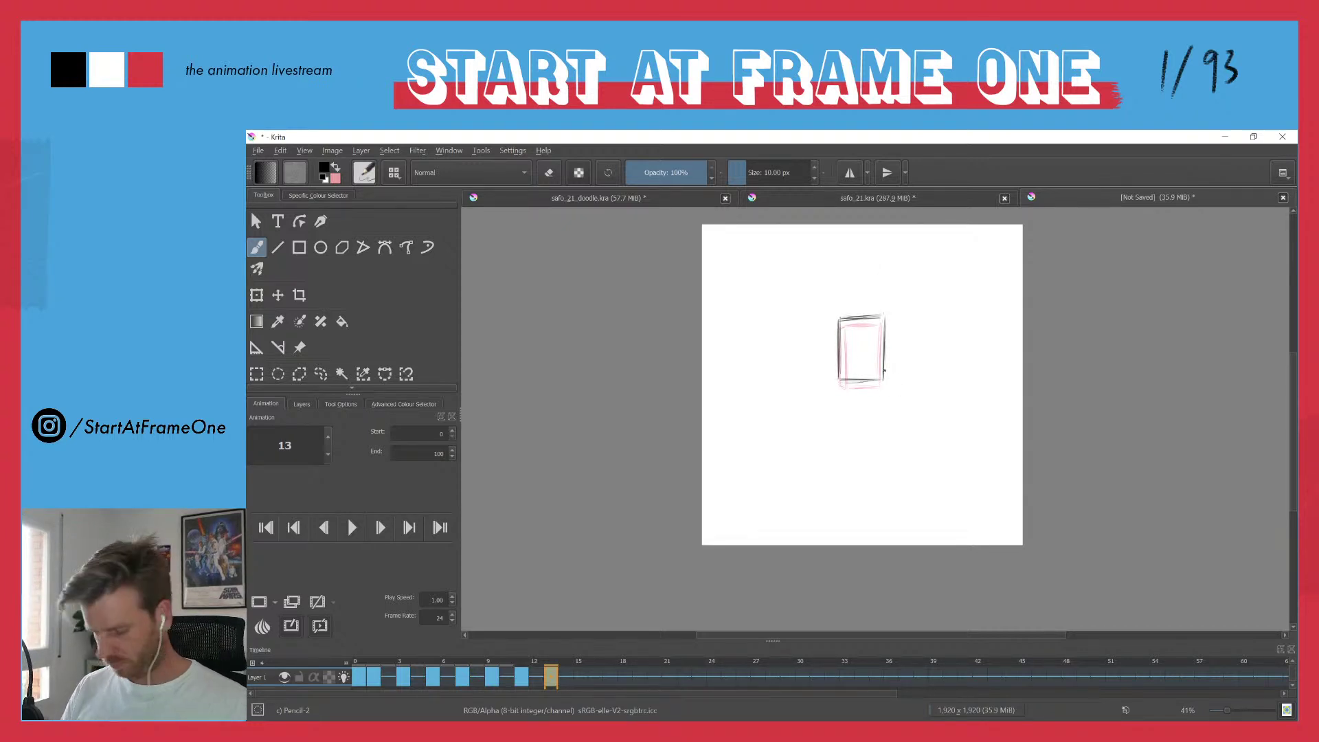
- Play back the animation, set its frame rate to 18, and play it again to check the timing
key(space)
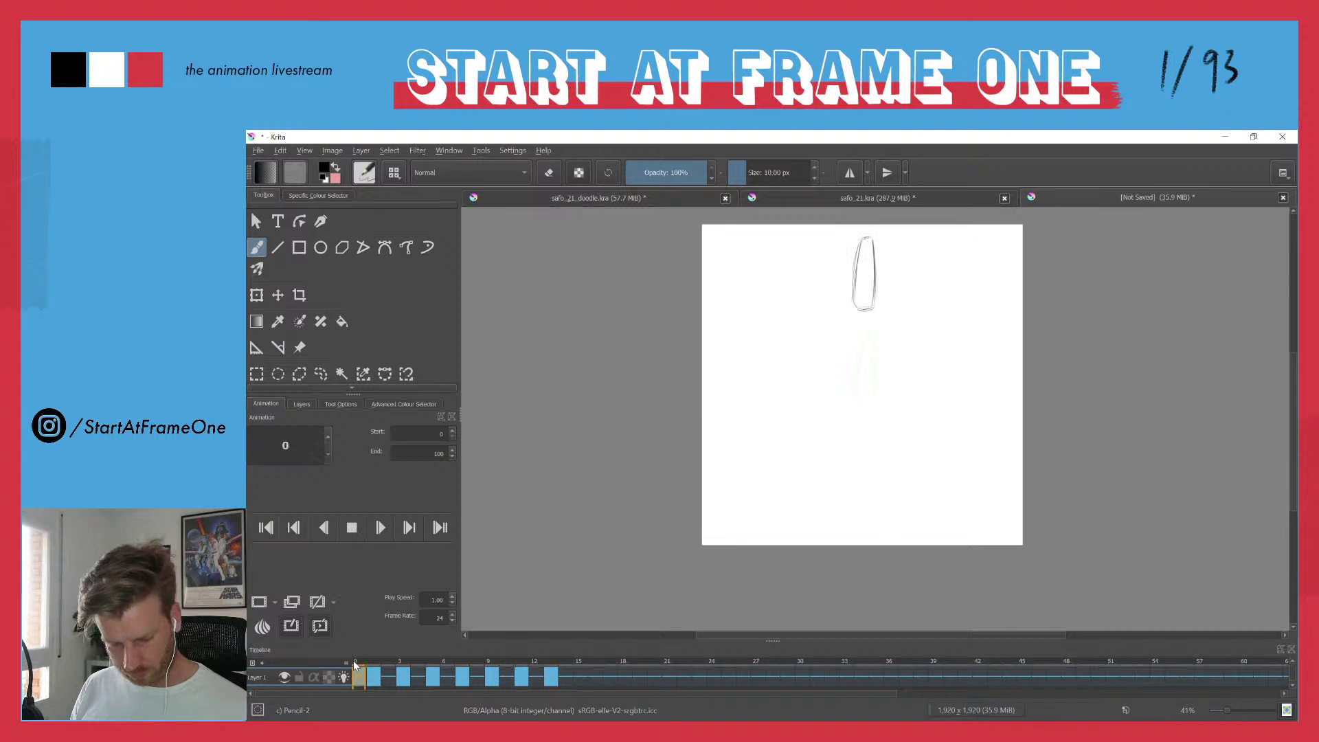
key(space)
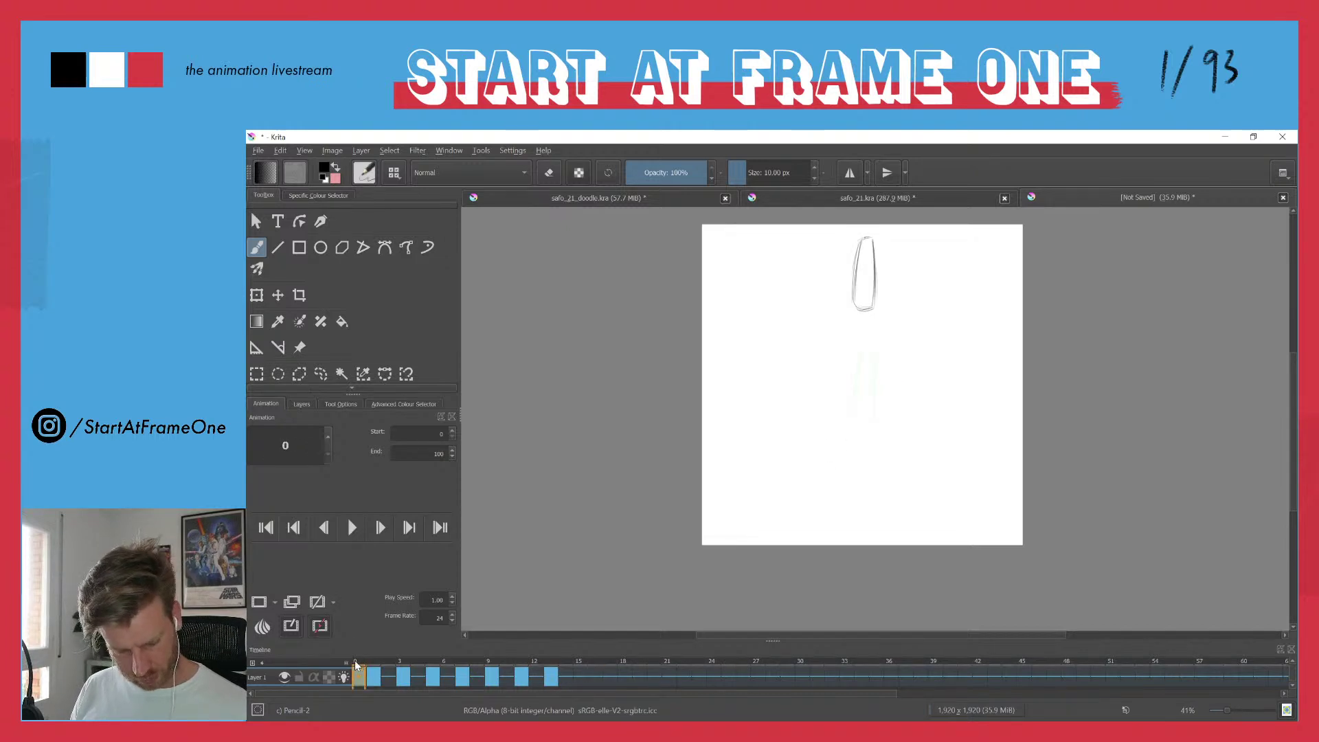
drag(435, 619, 508, 639)
text(18)
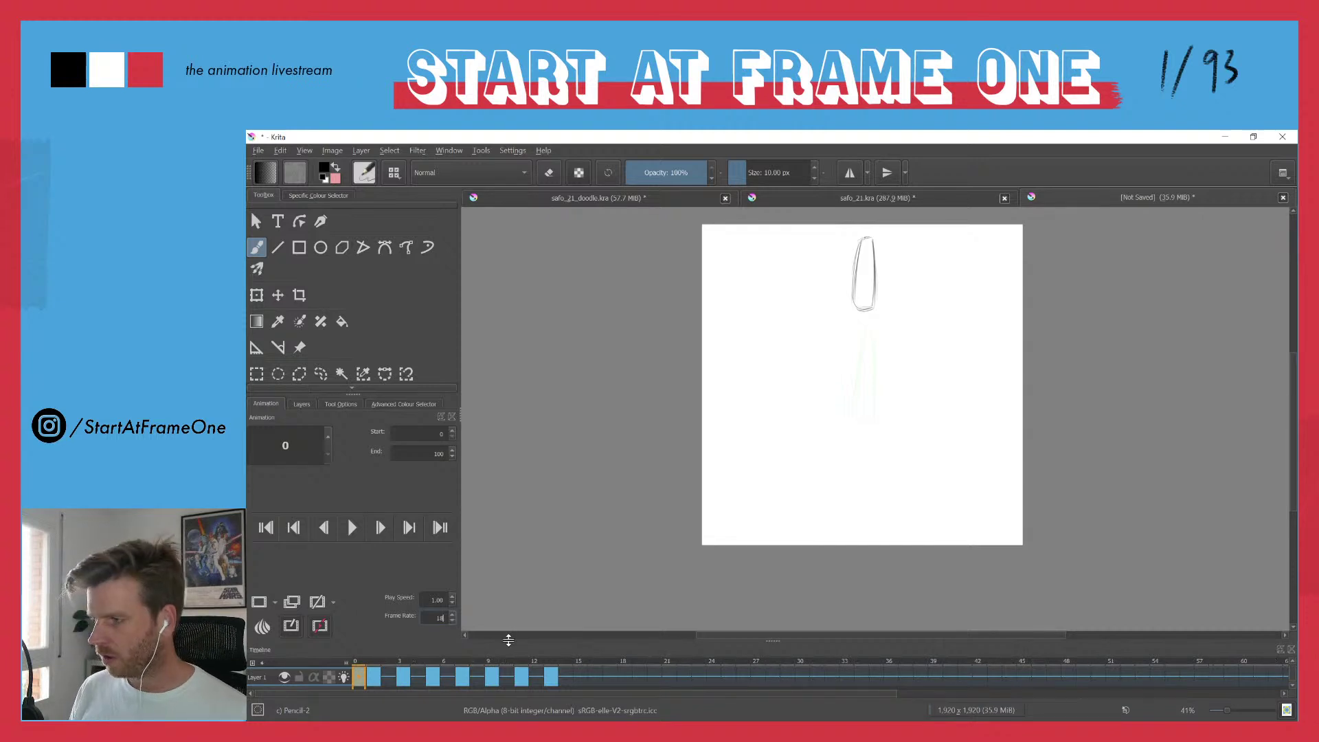
key(Return)
key(space)
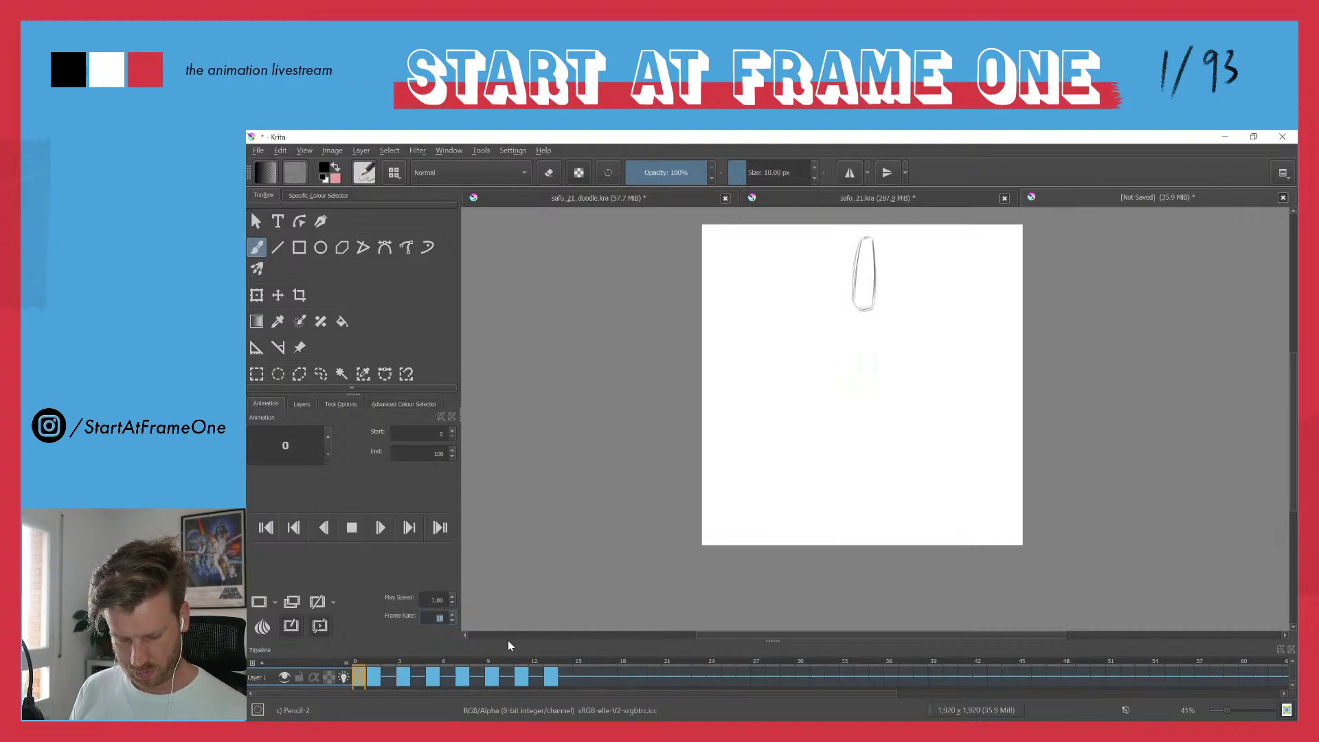
key(space)
- Move the frame 13 drawing to frame 15 and create a blank keyframe at frame 13
click(552, 686)
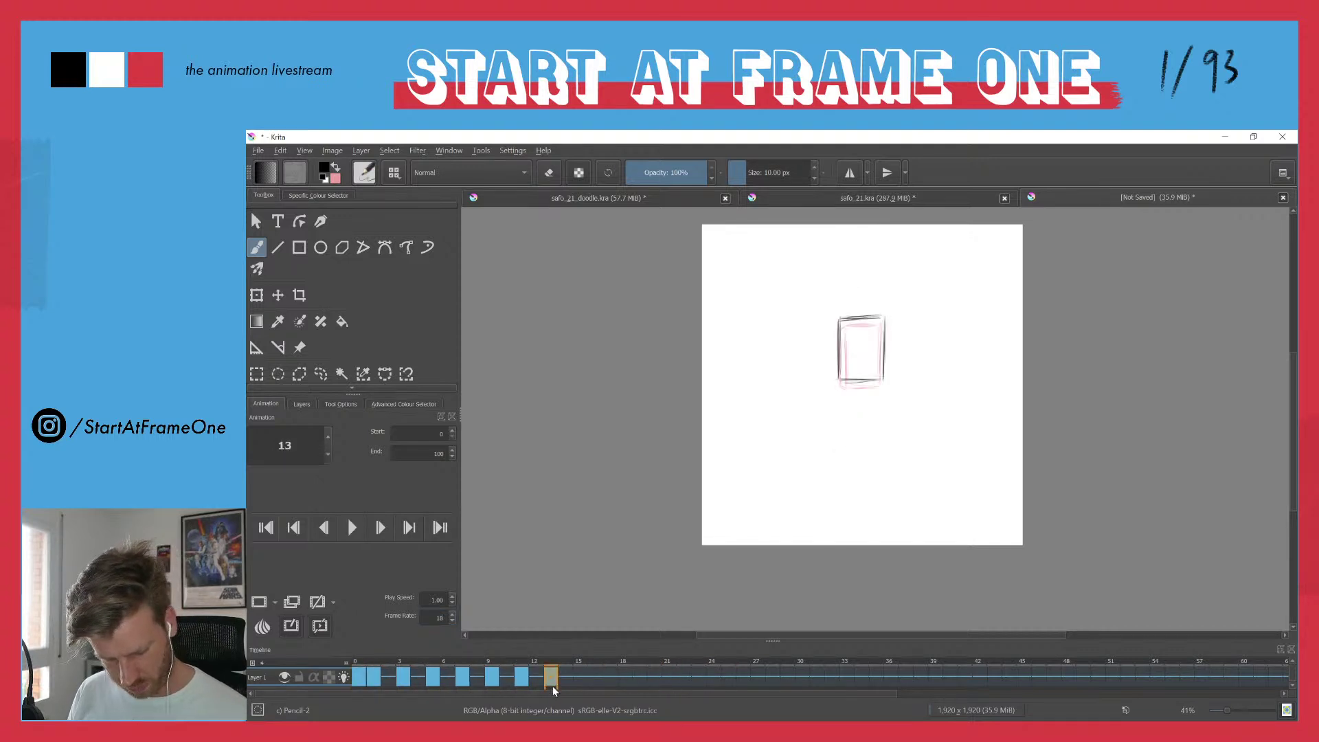
drag(582, 685, 582, 685)
click(551, 679)
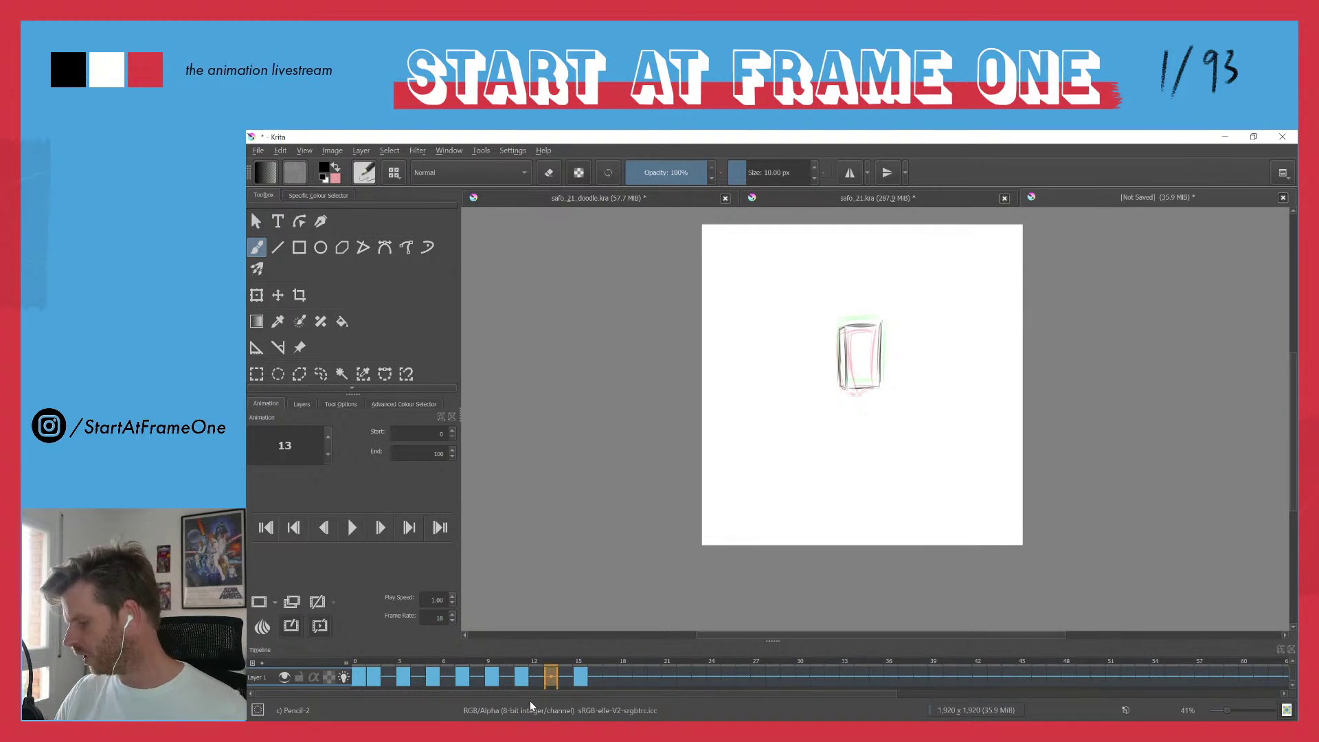
key(Insert)
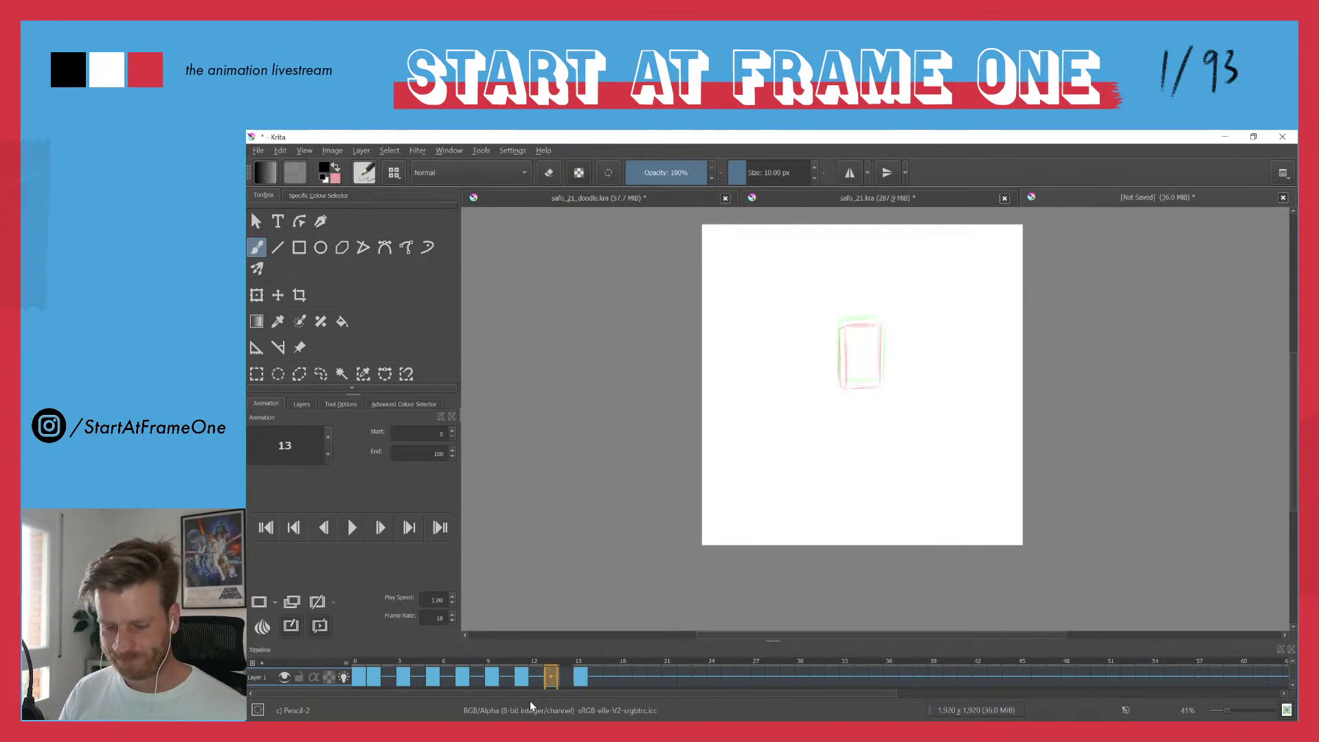
- Sketch the front face of the in-between block on frame 13, midway between the red and green onion-skin outlines
drag(863, 327, 882, 208)
drag(911, 309, 911, 419)
drag(911, 349, 907, 485)
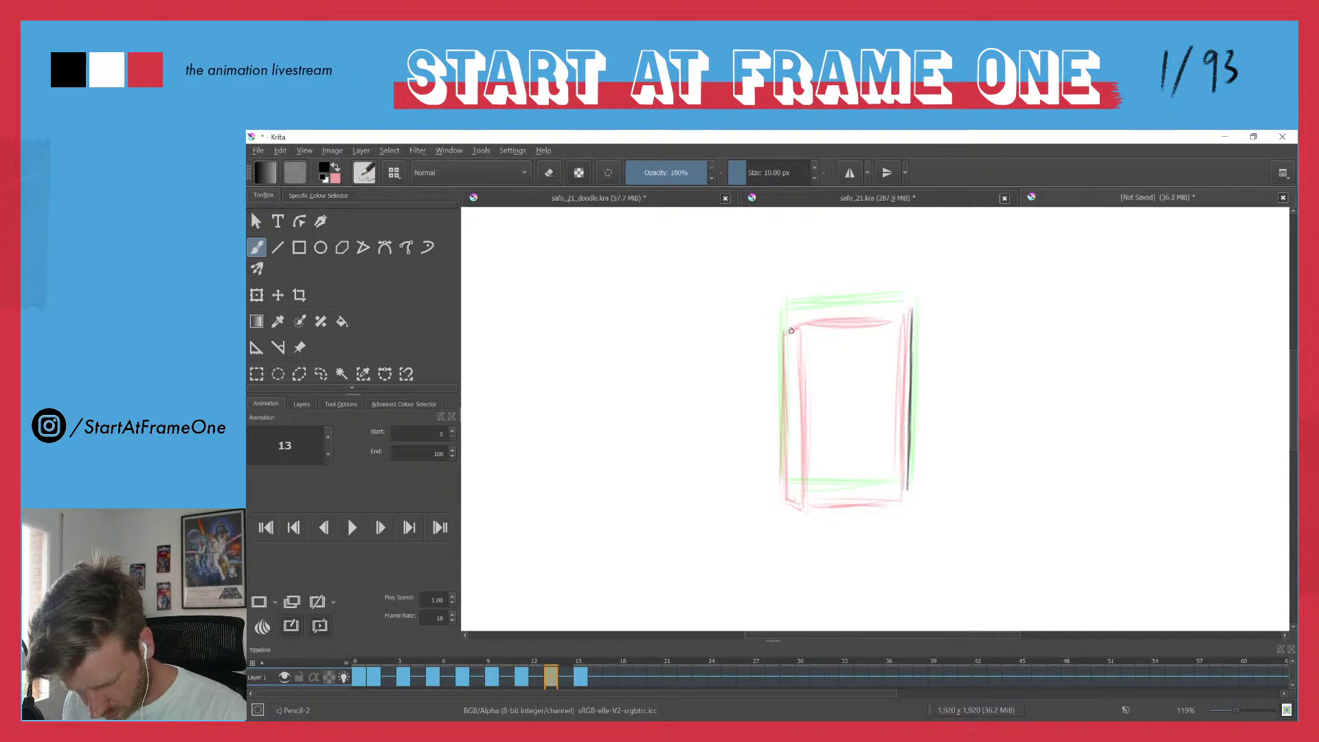
drag(790, 318, 792, 477)
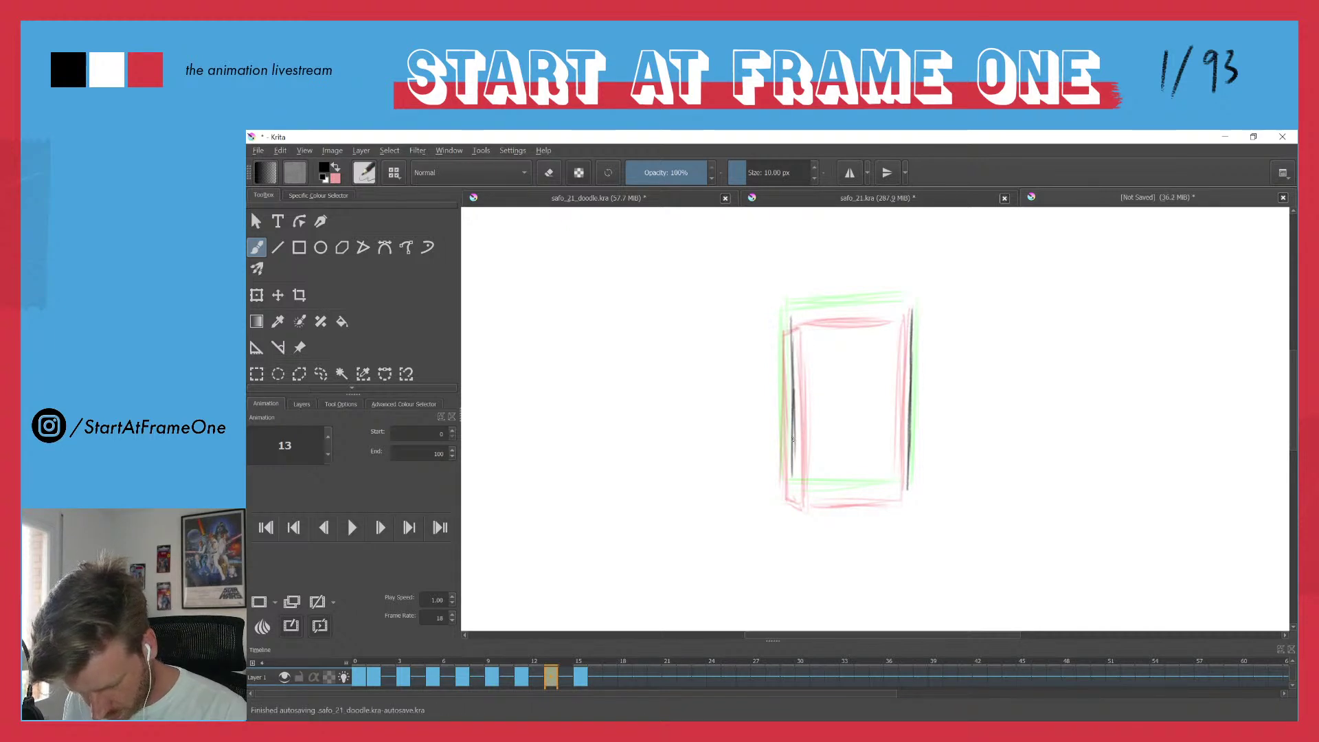
mouse_move(906, 492)
mouse_down()
mouse_move(799, 489)
mouse_move(848, 492)
mouse_up()
drag(810, 312, 908, 310)
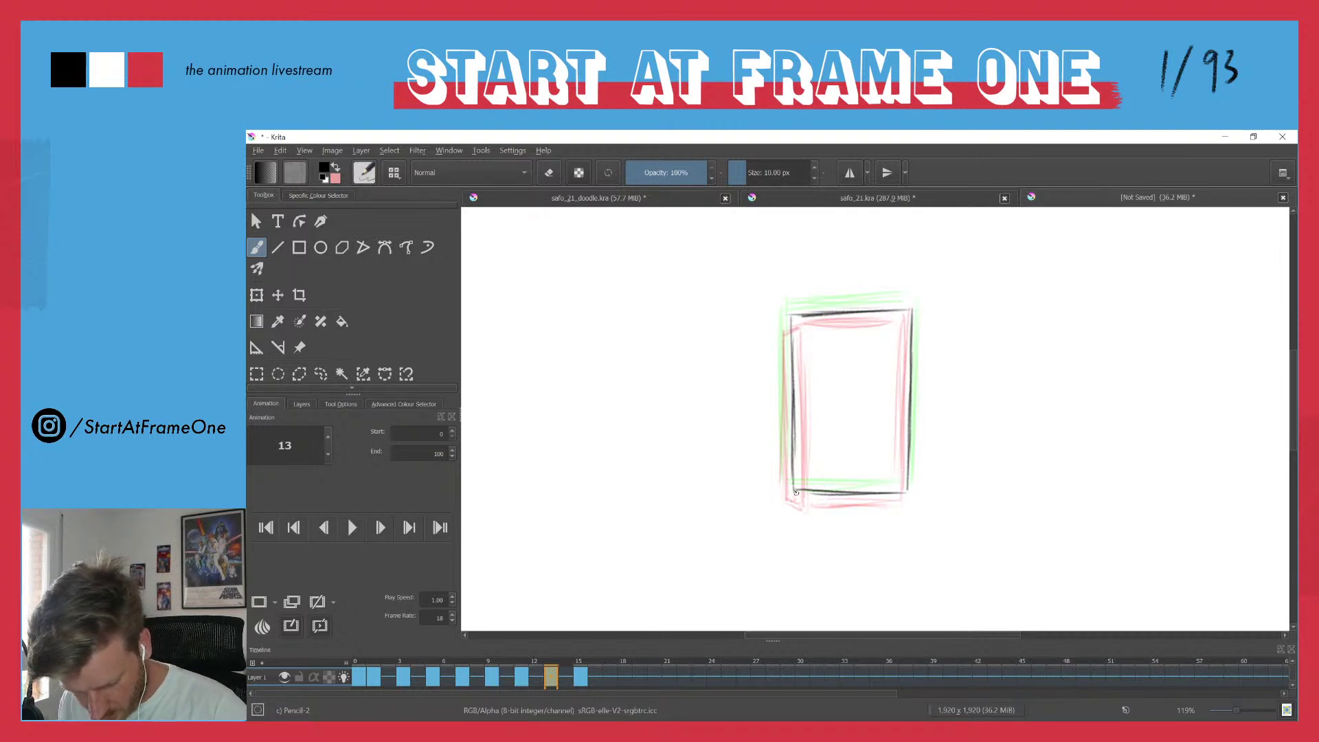
- Add a thin side face along the left of the frame 13 block and reinforce its left and top edges
mouse_move(794, 491)
mouse_down()
mouse_move(781, 489)
mouse_move(784, 389)
mouse_up()
drag(784, 318, 785, 427)
drag(786, 352, 786, 449)
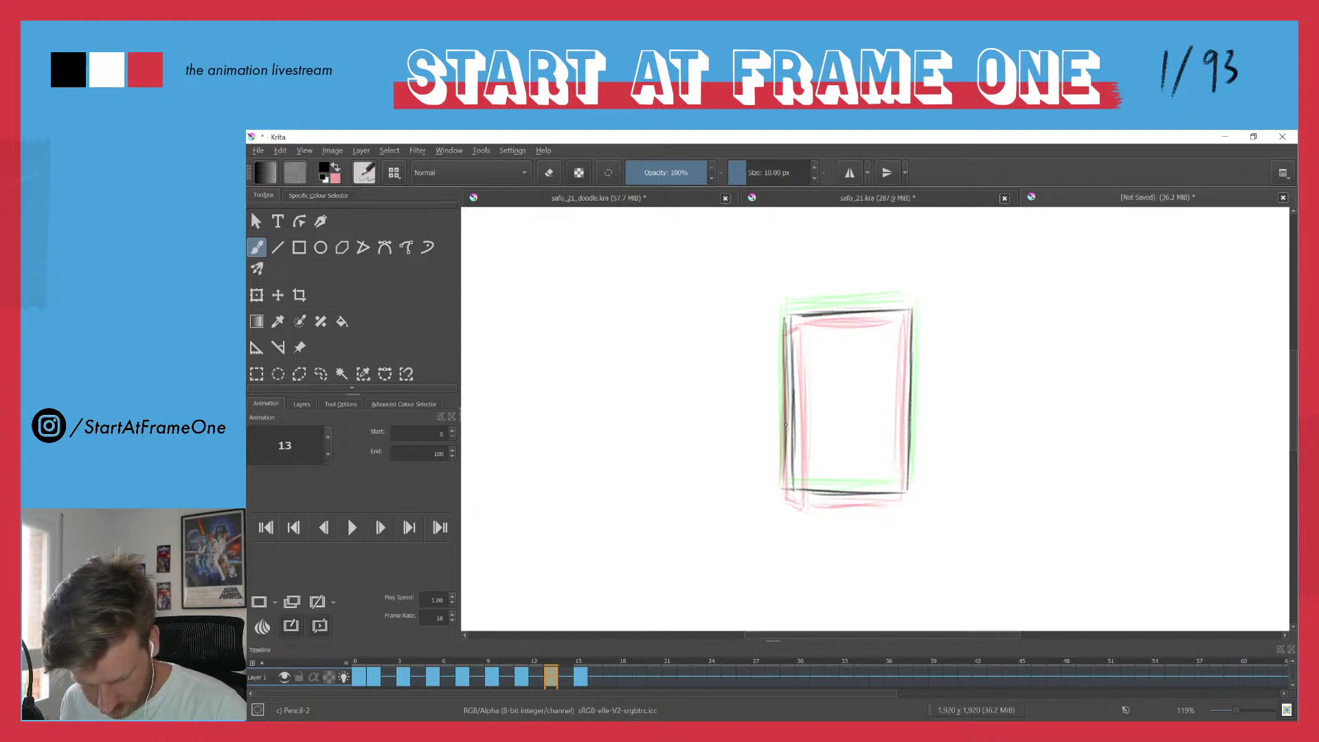
drag(792, 314, 795, 453)
drag(786, 315, 900, 311)
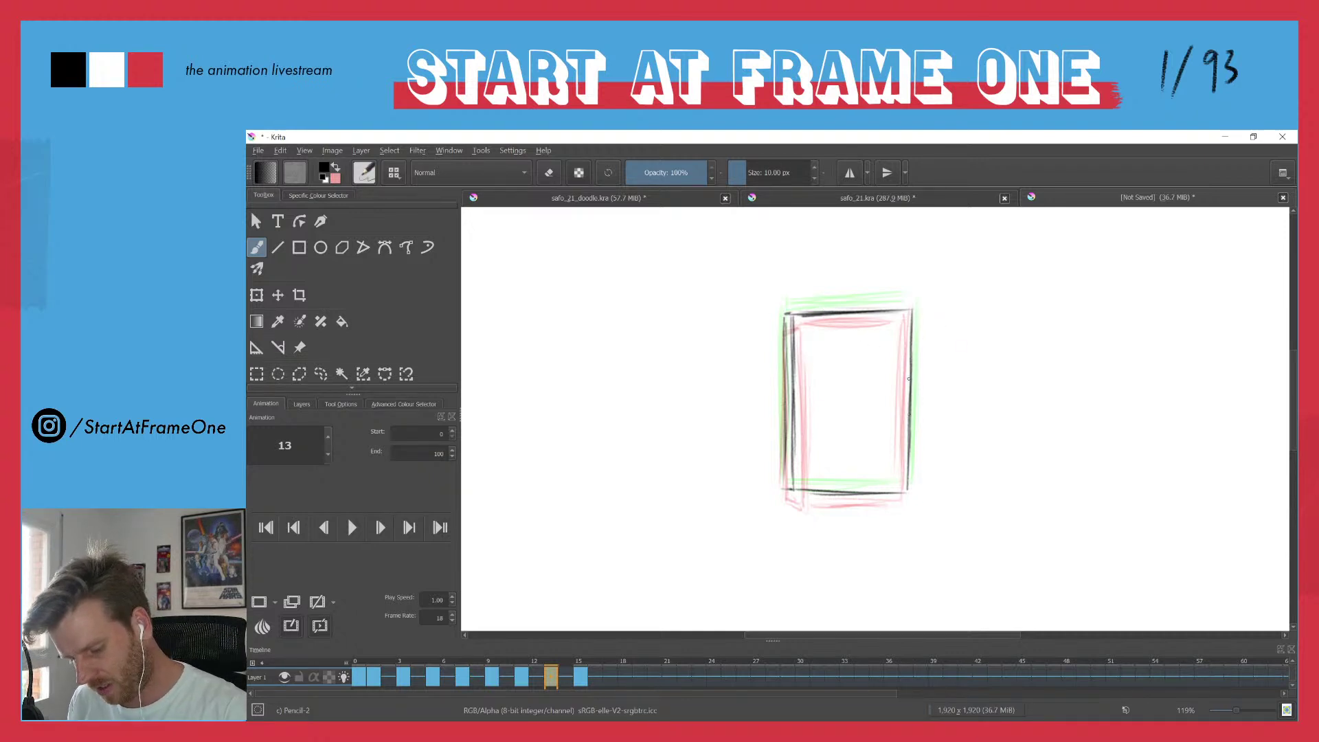
drag(796, 317, 794, 491)
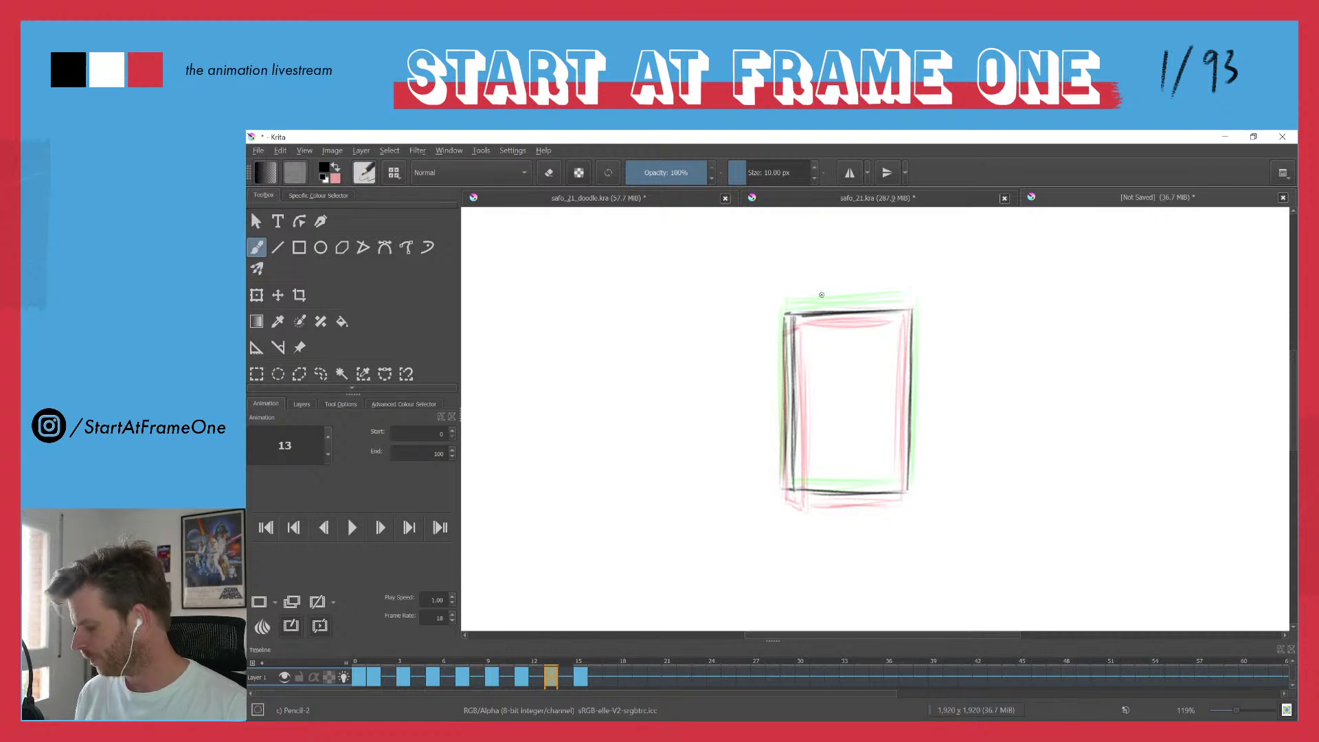
mouse_move(776, 341)
mouse_down()
mouse_move(761, 390)
mouse_move(763, 318)
mouse_up()
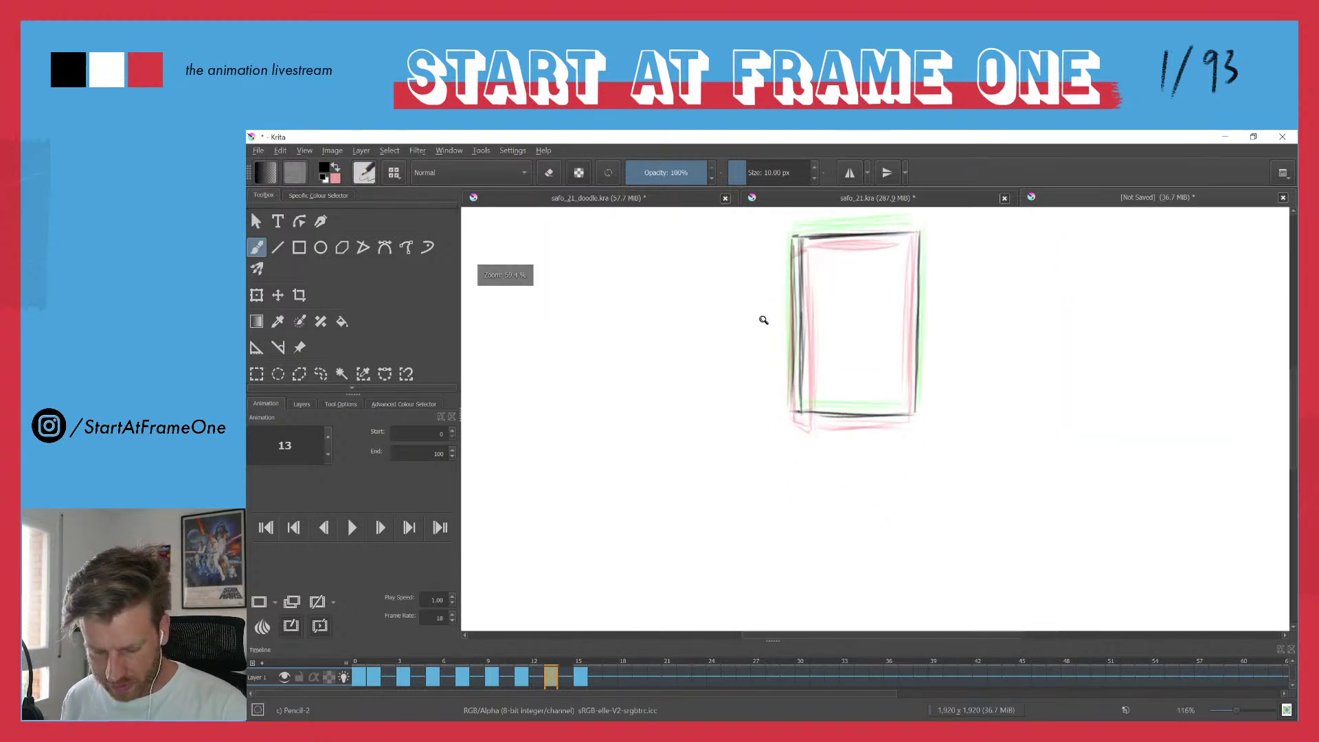
drag(801, 242, 799, 402)
drag(795, 315, 792, 396)
drag(791, 273, 739, 353)
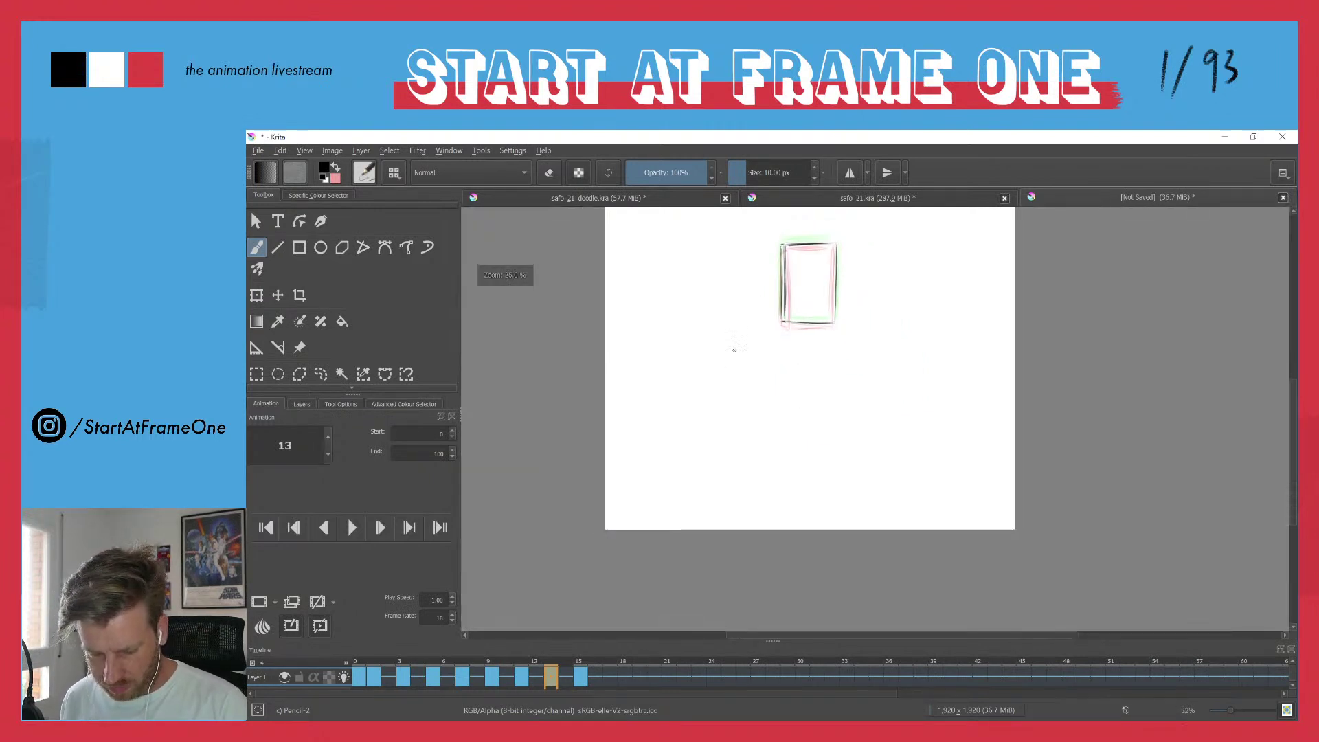
- Play the animation repeatedly from frame 0 to review the block's motion with the new in-between
click(356, 665)
key(space)
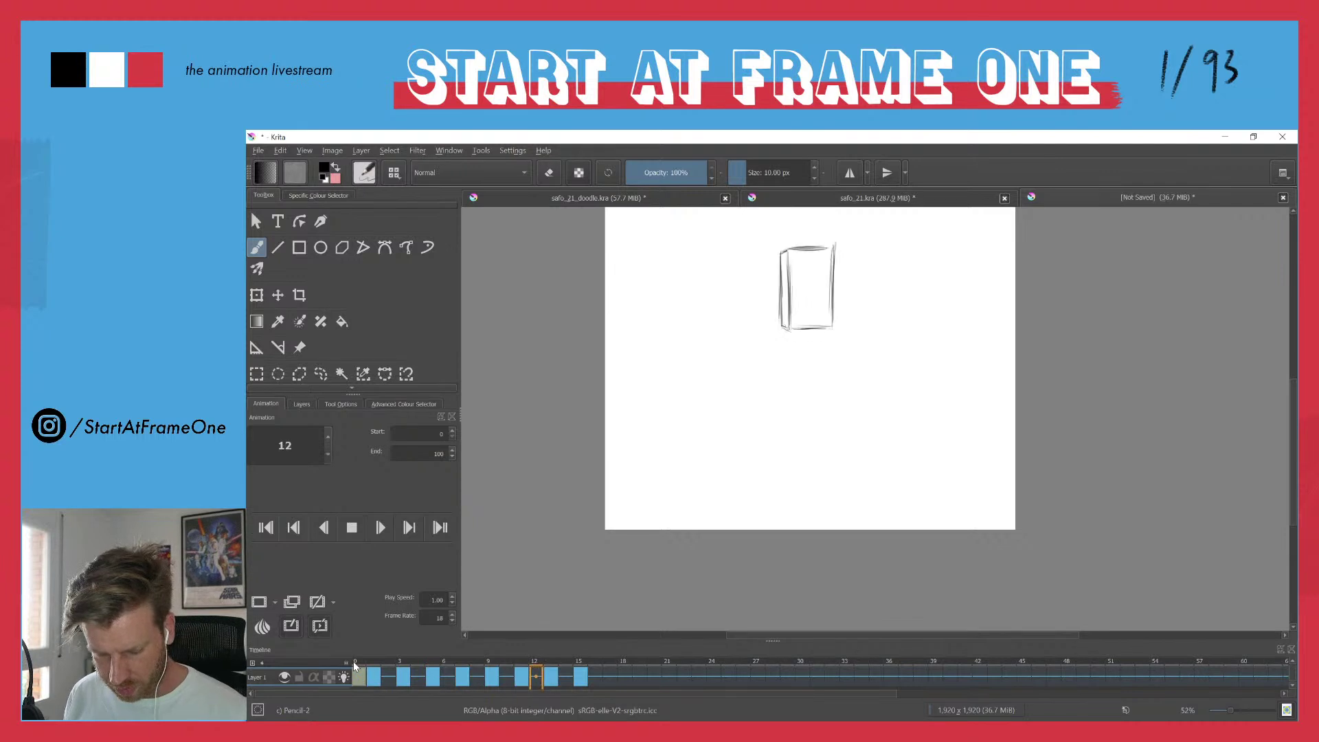
key(space)
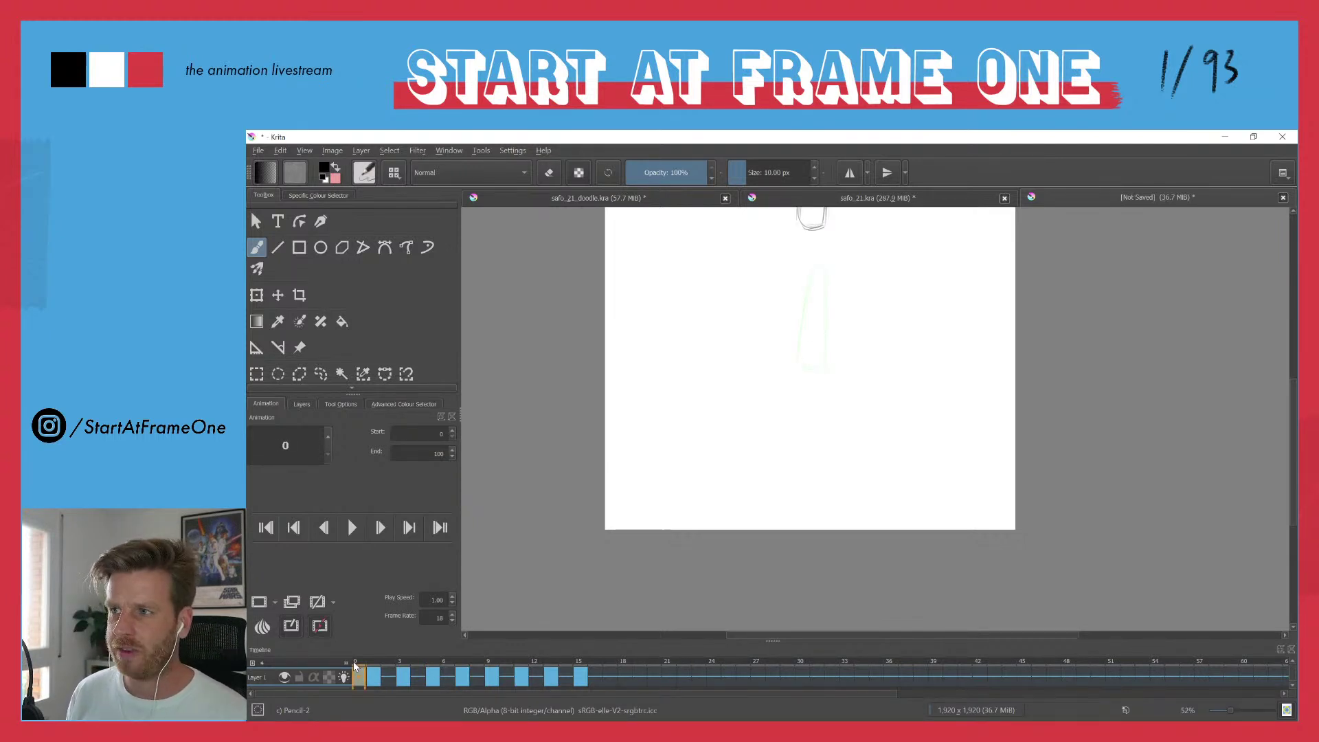
key(space)
key(space)
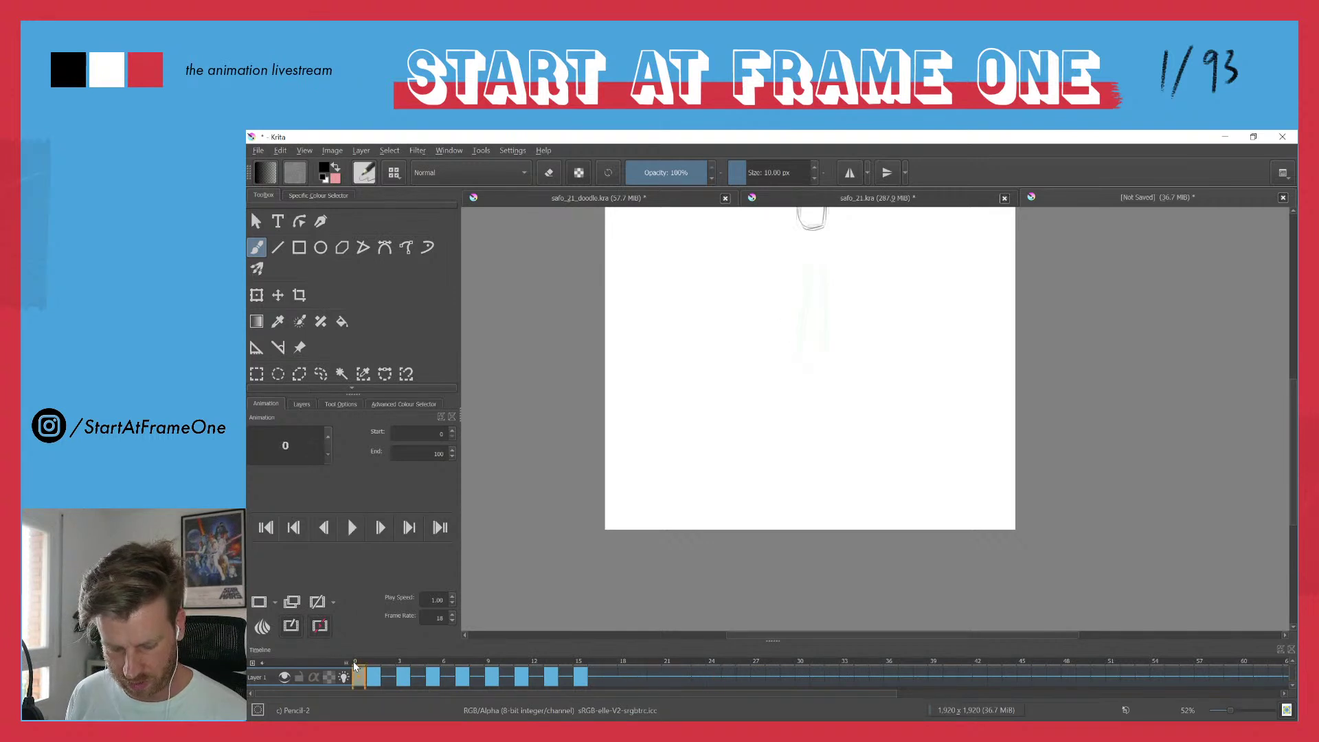
key(space)
key(space)
key(space)
key(space)
key(space)
key(space)
key(space)
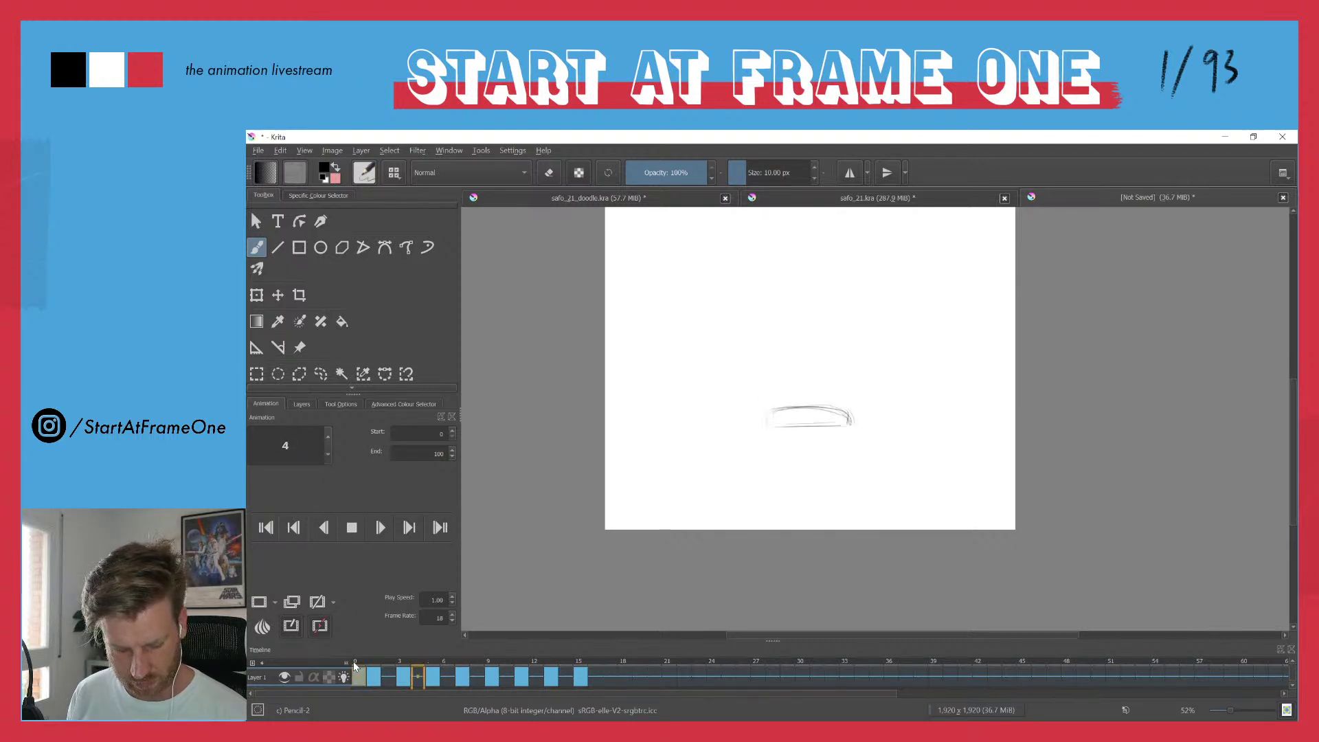
- Replay the block animation once more from the start and stop playback
key(space)
key(space)
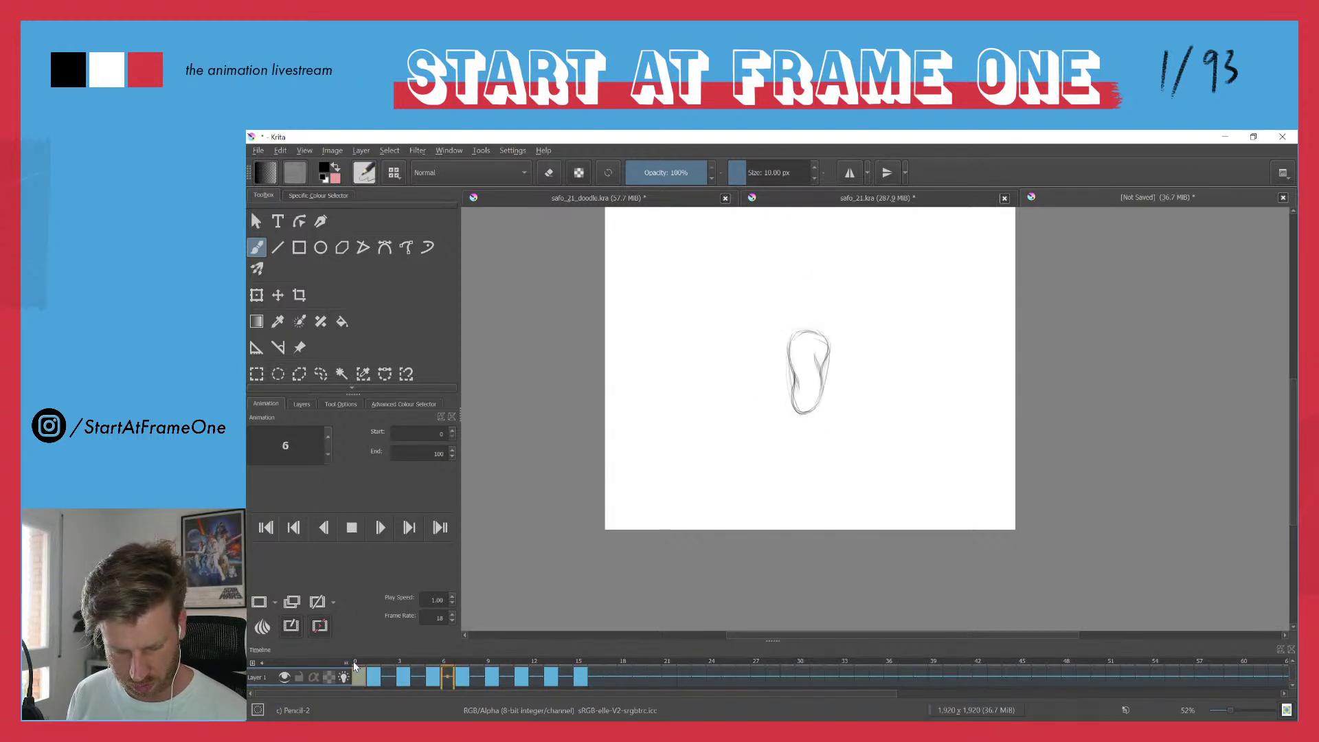
key(space)
- Create a blank keyframe at frame 17, two frames after the last block drawing
click(582, 663)
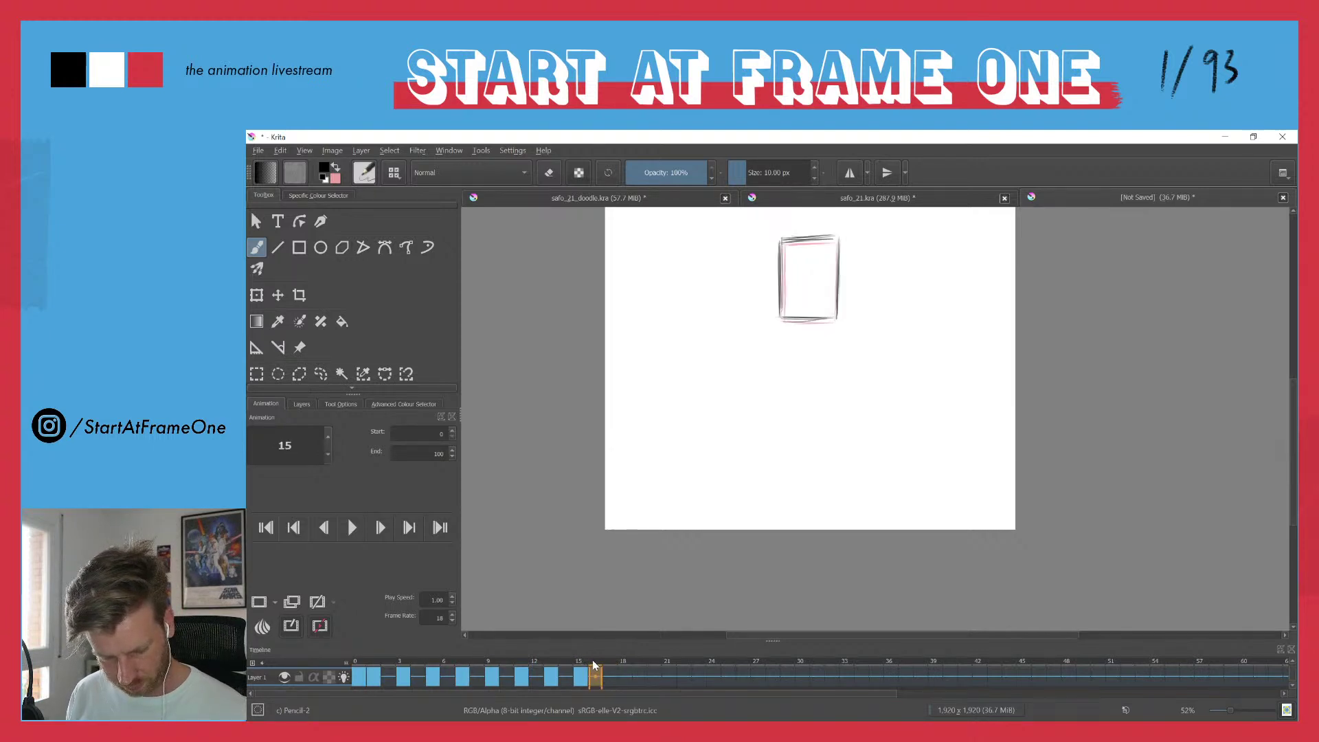
click(609, 661)
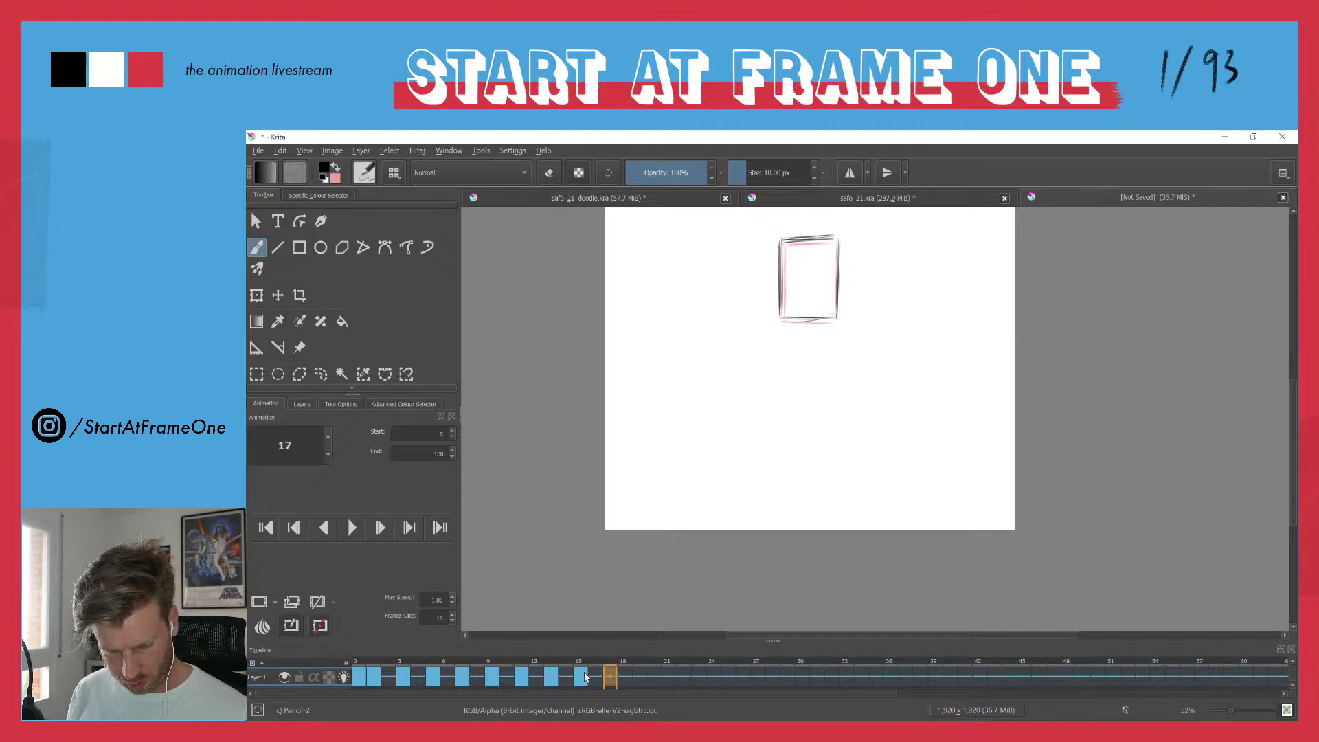
drag(642, 350, 573, 445)
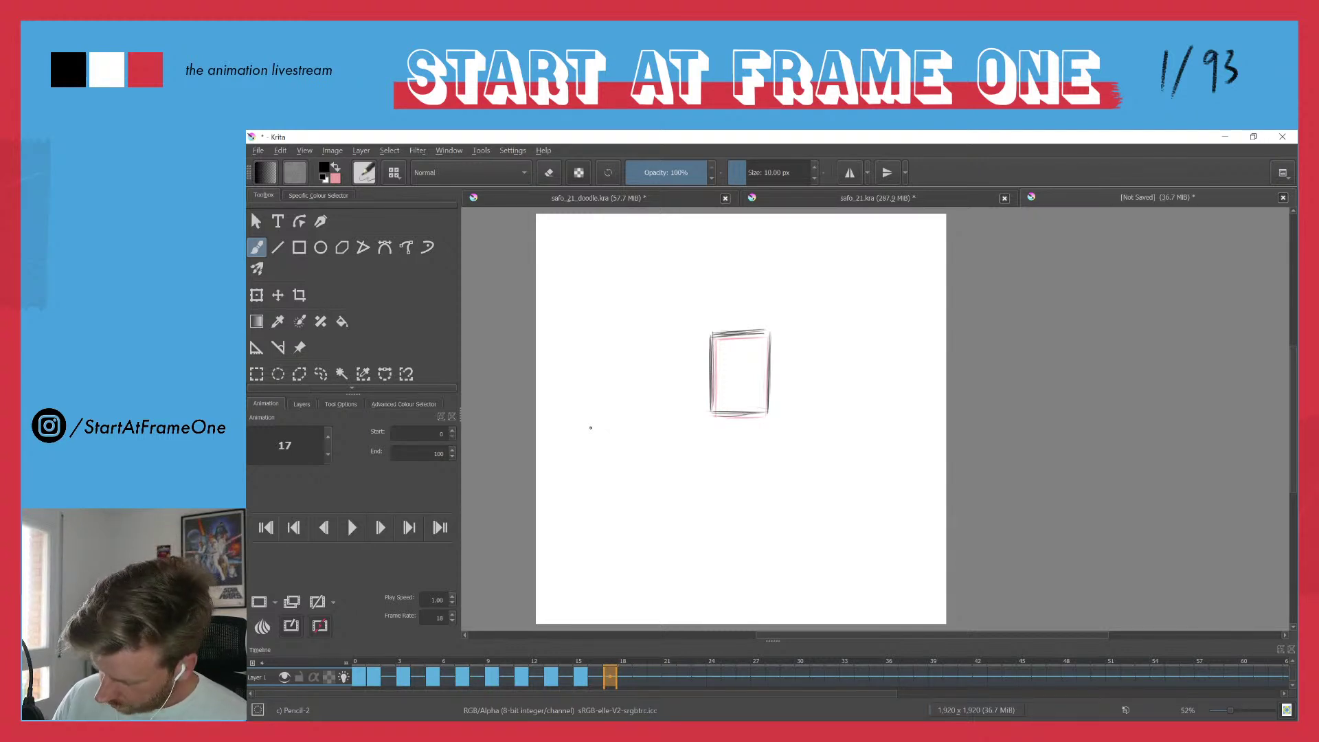
key(Insert)
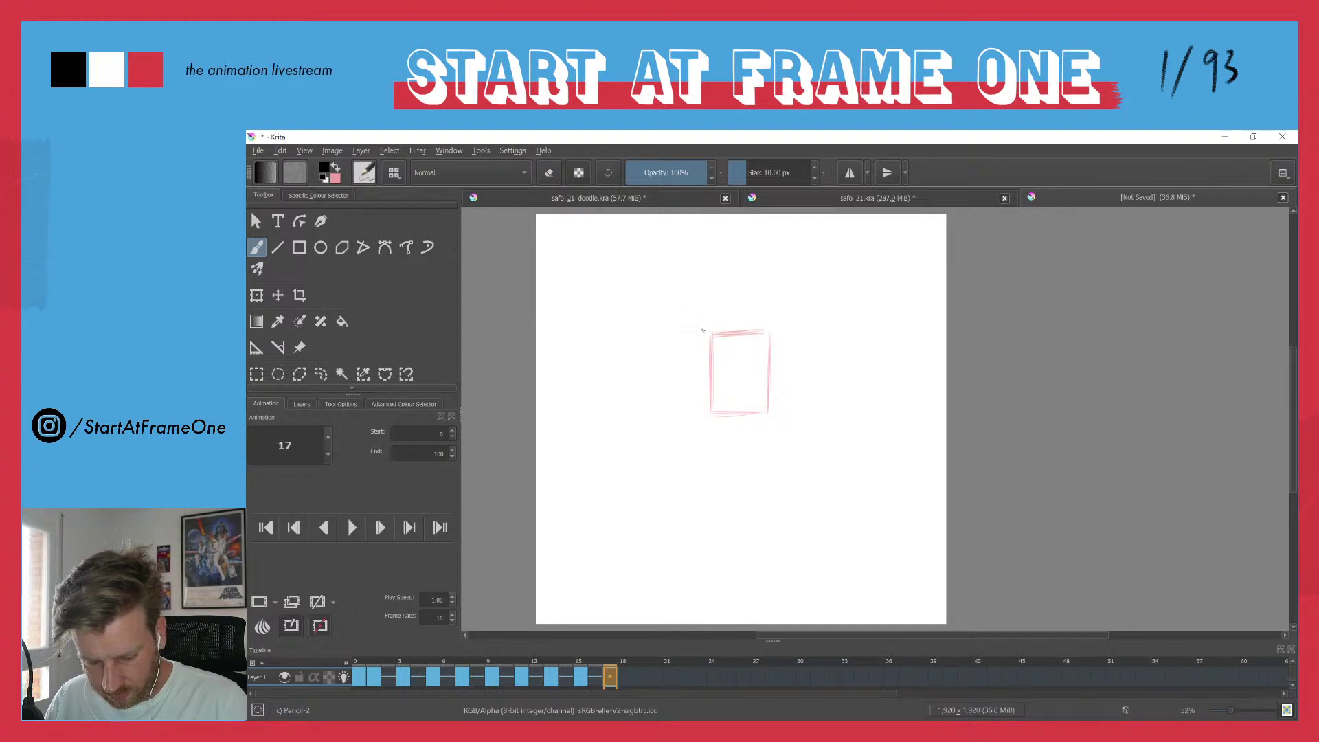
- Sketch short diagonals from the onion-skinned block's corners on frame 17 and join them with a slightly larger outer rectangle
drag(711, 336, 694, 319)
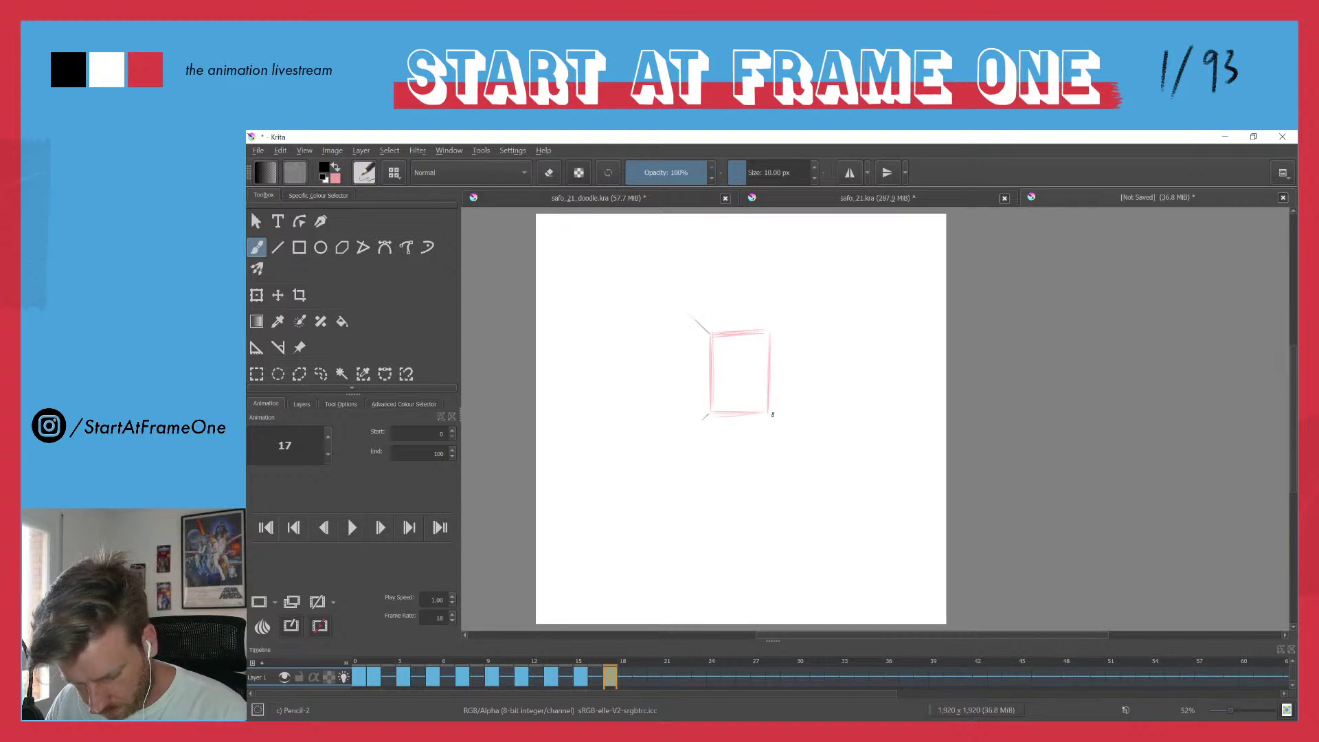
mouse_move(766, 330)
mouse_down()
mouse_move(776, 322)
mouse_move(768, 411)
mouse_up()
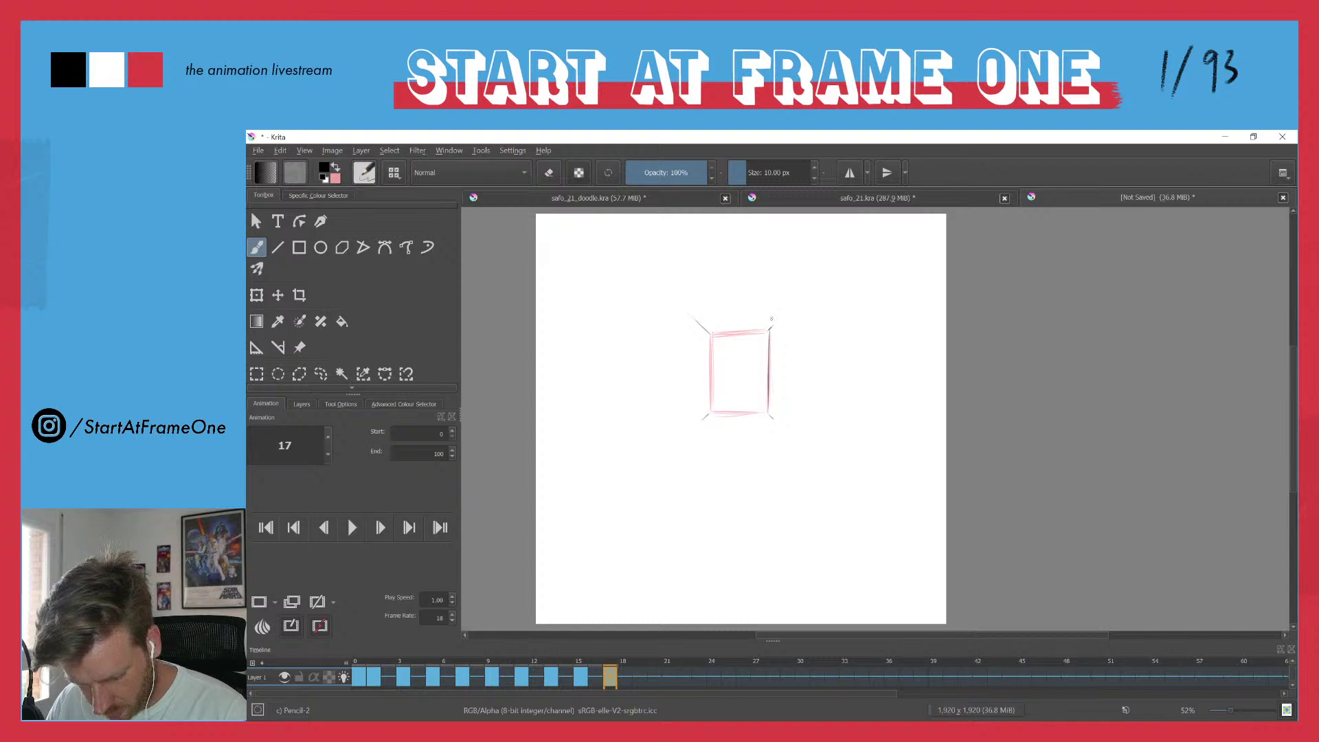
drag(775, 327, 775, 416)
drag(777, 371, 776, 411)
drag(776, 327, 777, 392)
mouse_move(704, 332)
mouse_down()
mouse_move(704, 416)
mouse_move(771, 419)
mouse_move(705, 419)
mouse_move(773, 421)
mouse_up()
drag(755, 421, 705, 419)
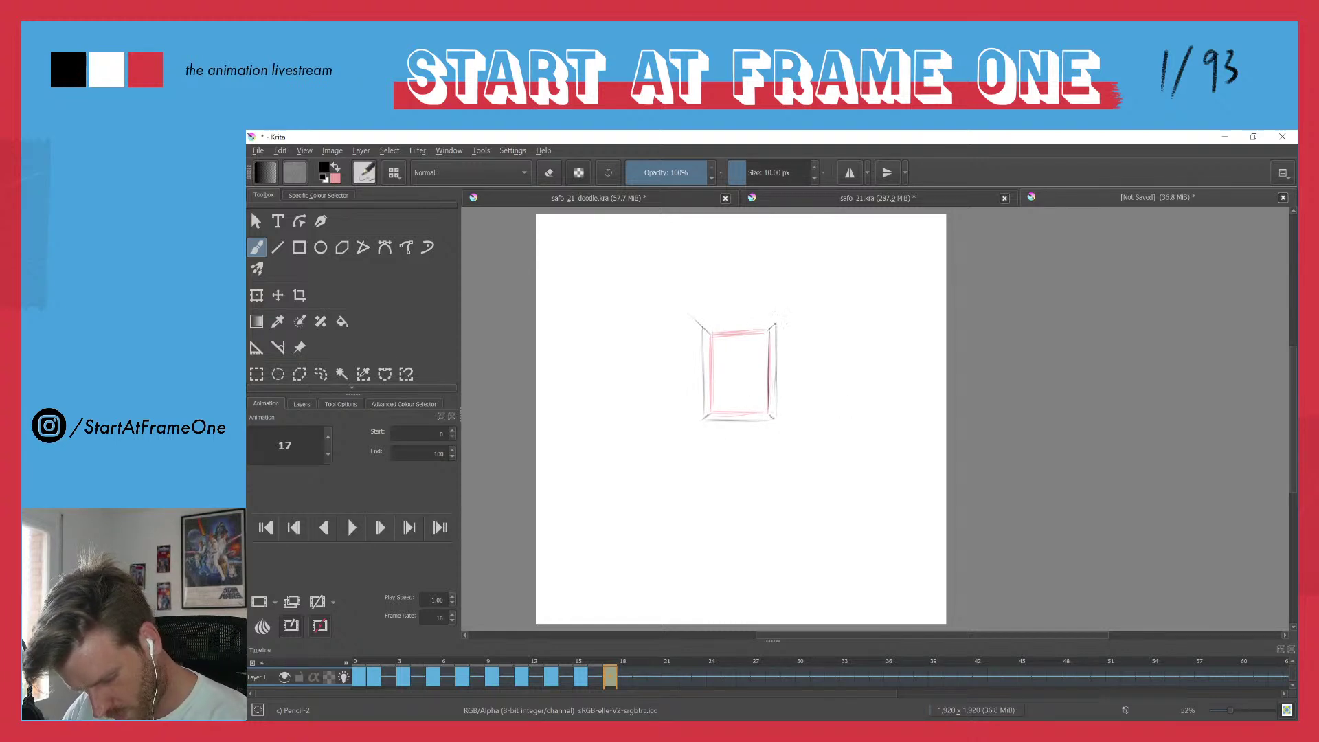
mouse_move(762, 324)
mouse_down()
mouse_move(705, 325)
mouse_move(770, 323)
mouse_up()
- Trace the inner rectangle on frame 17 over the onion skin and reinforce the outer rectangle's edges
mouse_move(696, 321)
mouse_down()
mouse_move(711, 411)
mouse_move(713, 399)
mouse_move(757, 410)
mouse_move(724, 413)
mouse_up()
drag(716, 413, 753, 412)
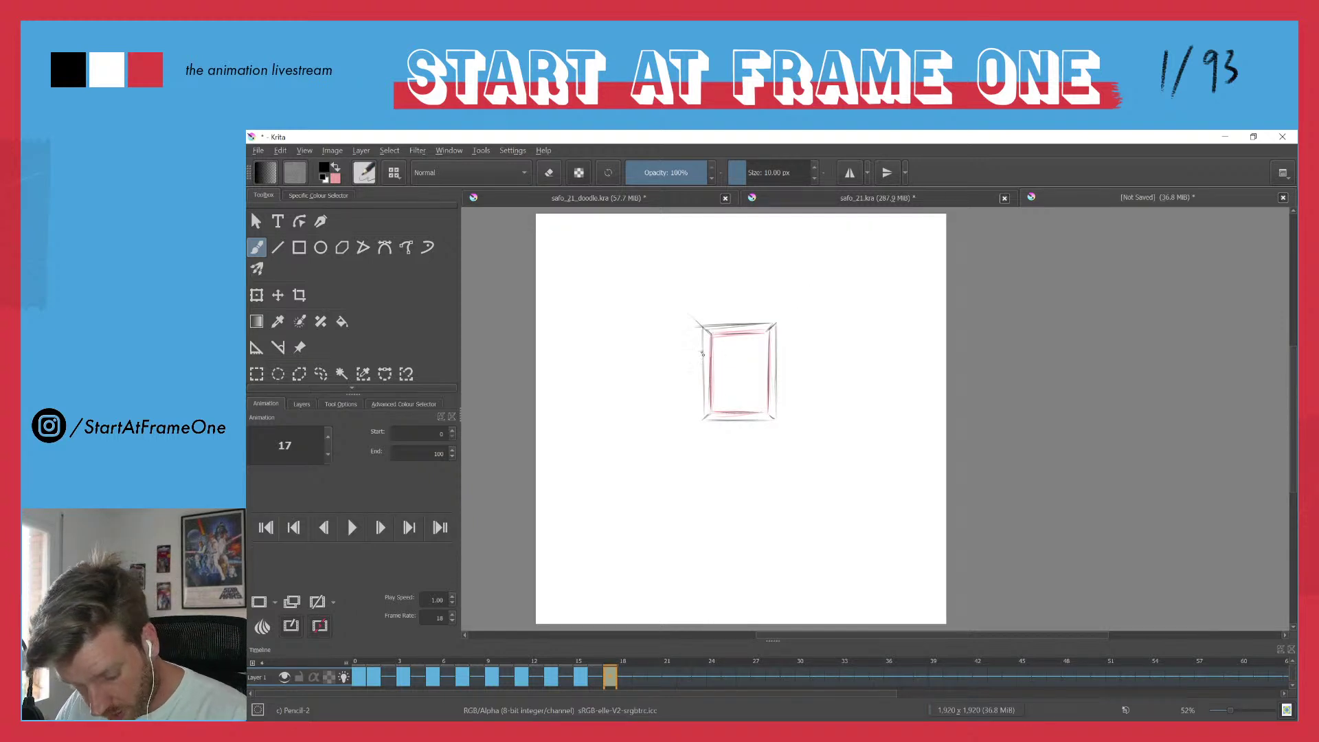
drag(699, 325, 701, 377)
mouse_move(702, 352)
mouse_down()
mouse_move(705, 421)
mouse_move(776, 420)
mouse_up()
drag(777, 375, 776, 406)
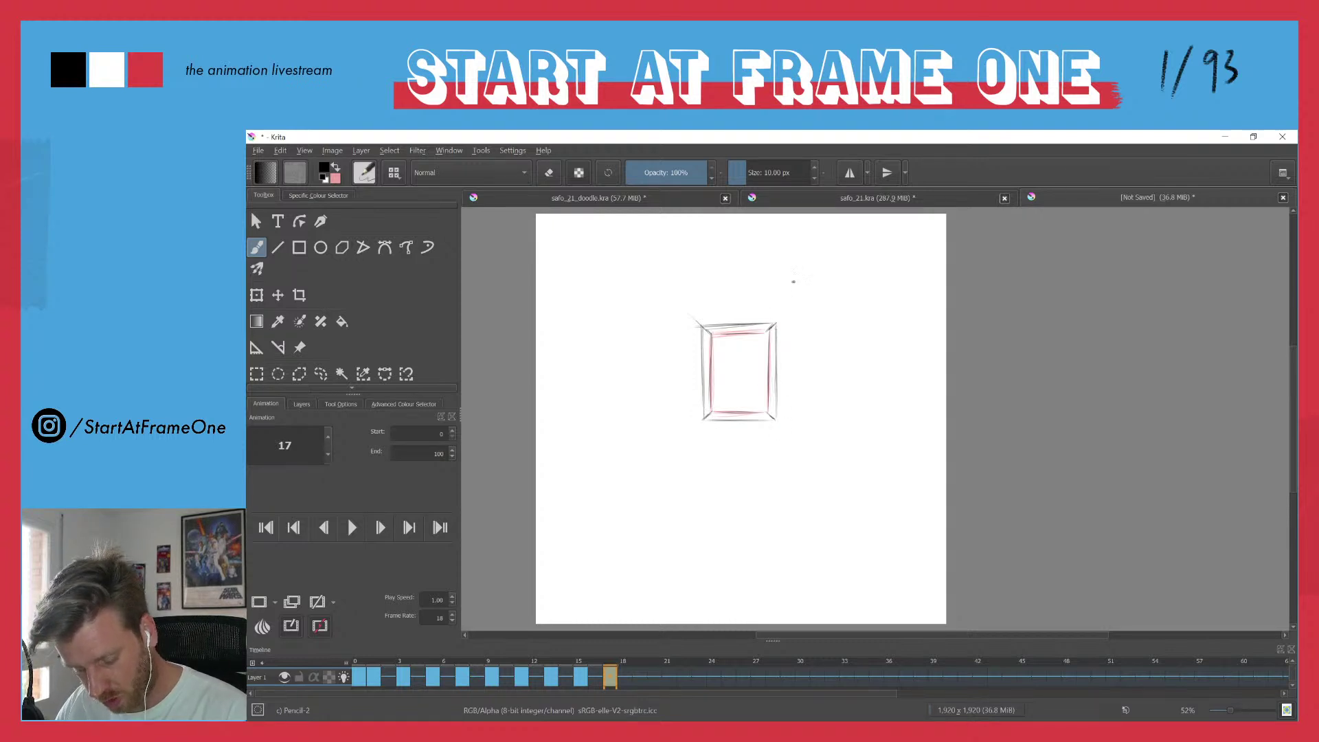
drag(770, 323, 709, 325)
drag(702, 308, 711, 409)
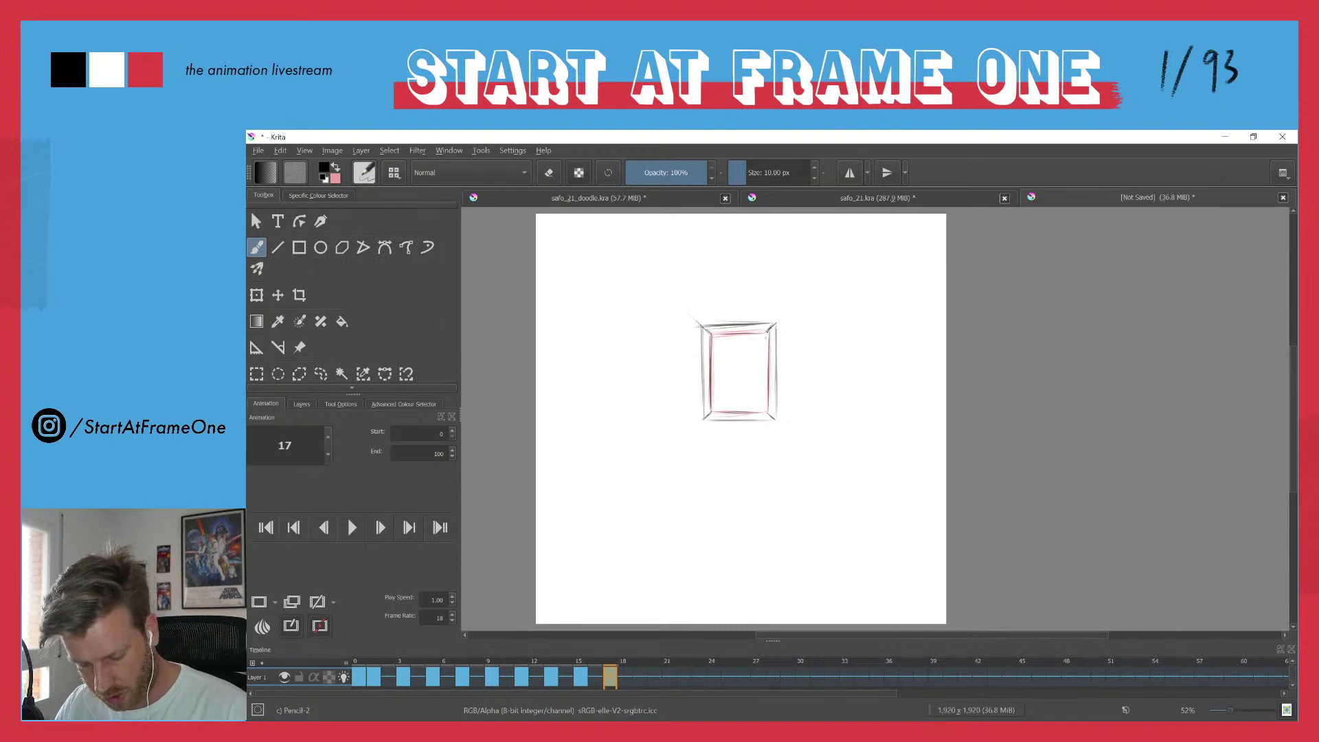
drag(767, 347, 768, 409)
mouse_move(767, 331)
mouse_down()
mouse_move(721, 334)
mouse_move(765, 330)
mouse_up()
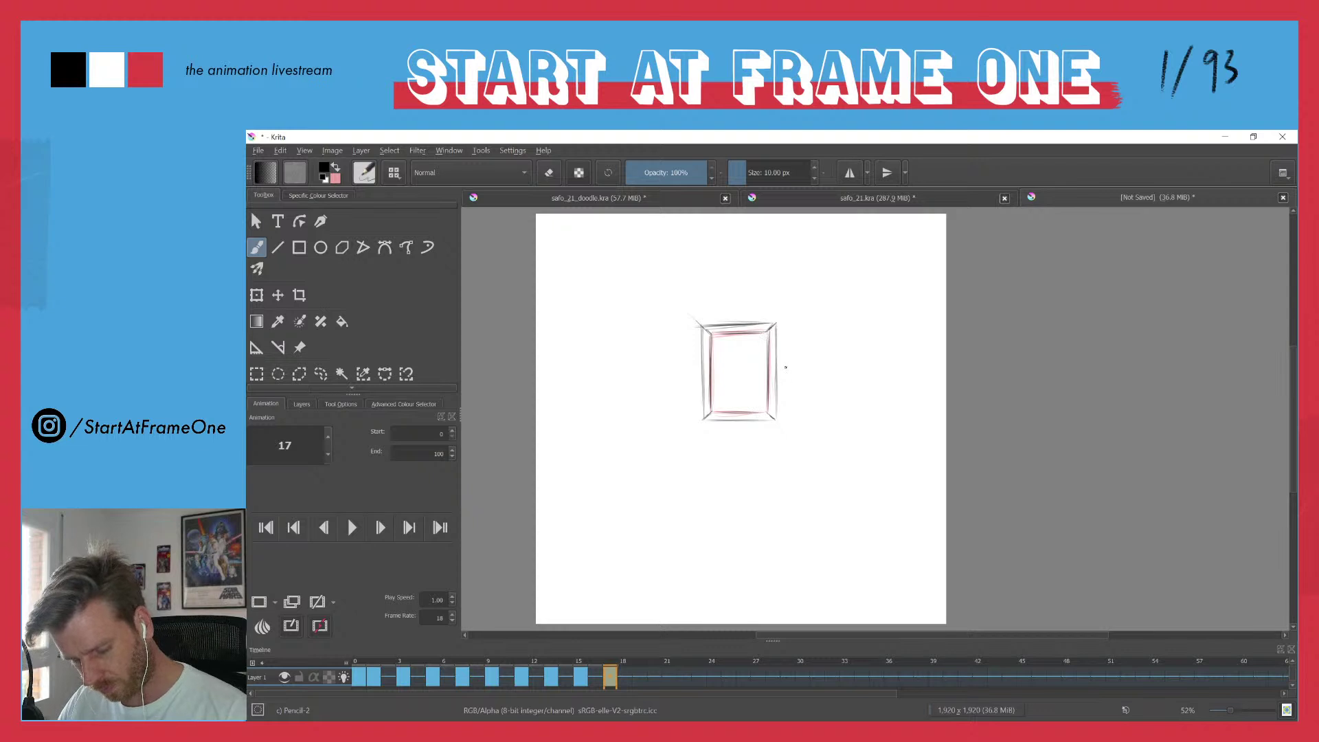
- Create a blank keyframe at frame 19 and trace the four sides of the inner rectangle from the onion skin
key(Right)
key(Right)
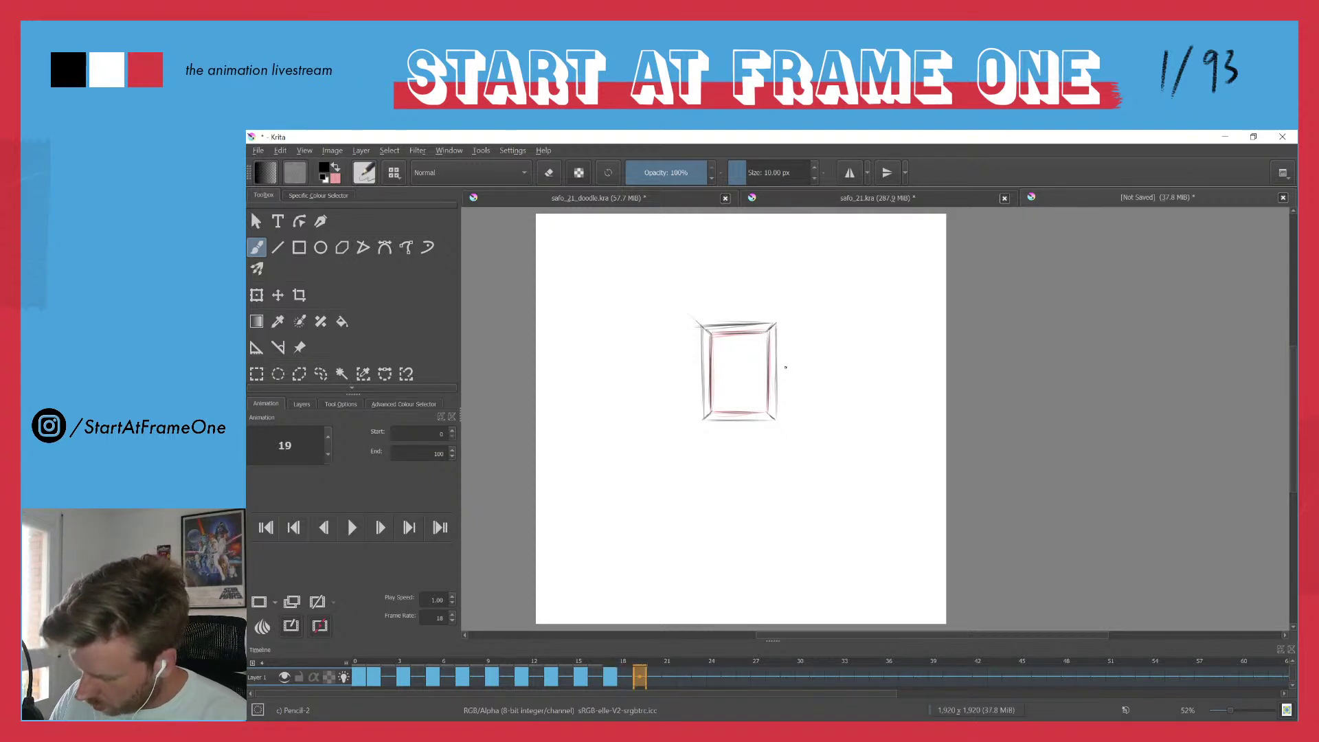
click(662, 377)
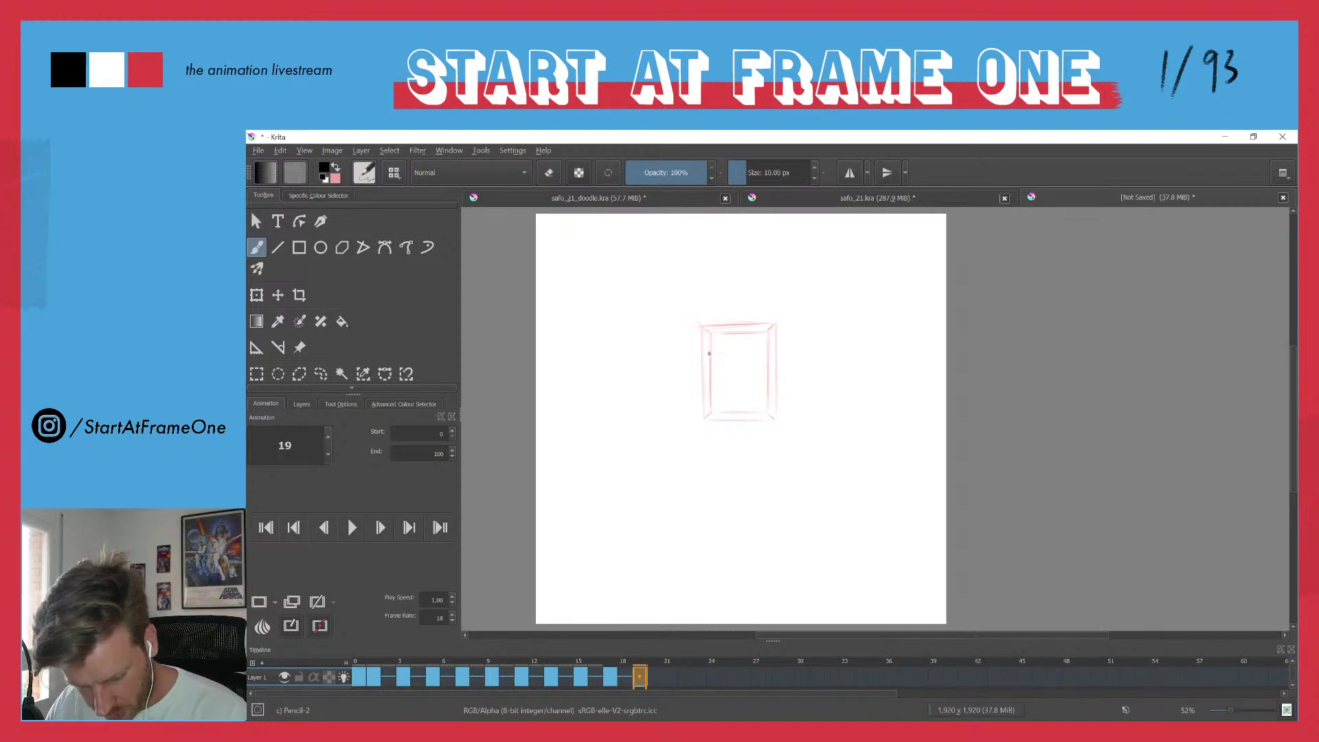
drag(711, 340, 711, 413)
drag(767, 334, 766, 415)
drag(760, 332, 710, 334)
drag(767, 413, 715, 411)
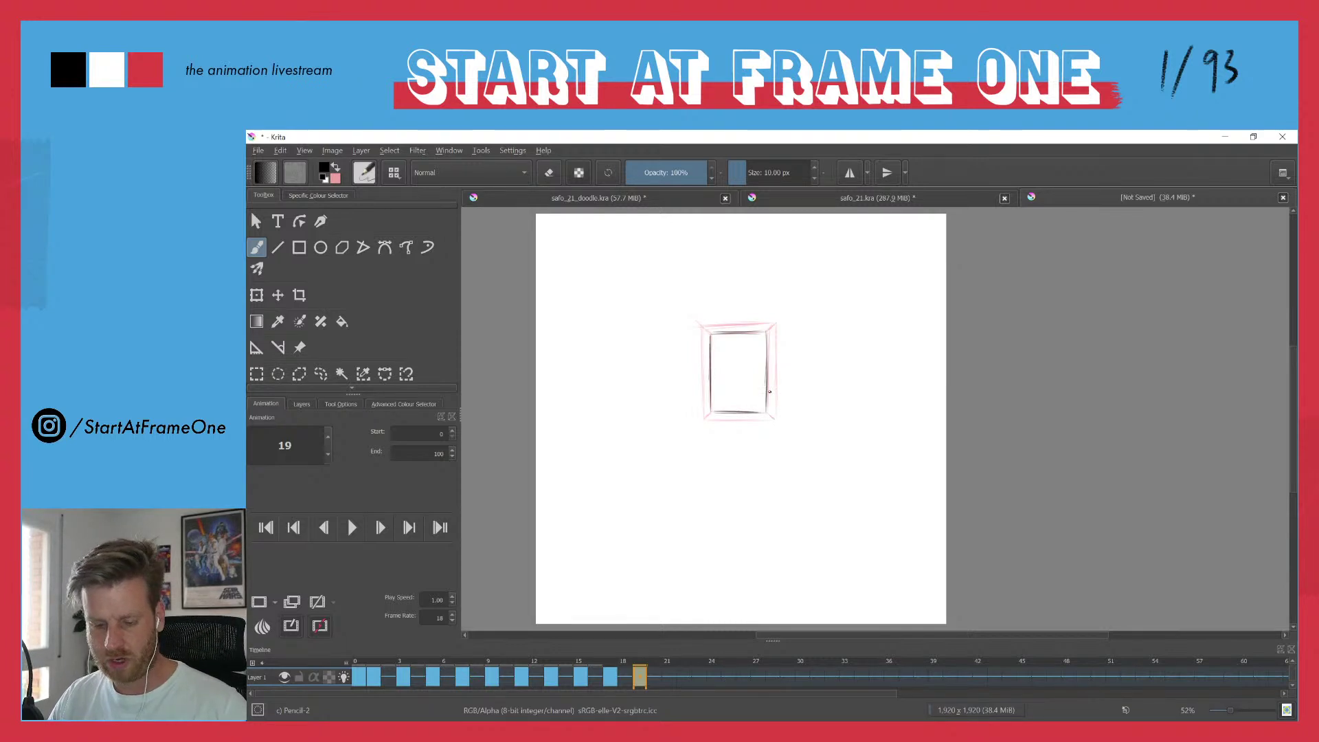
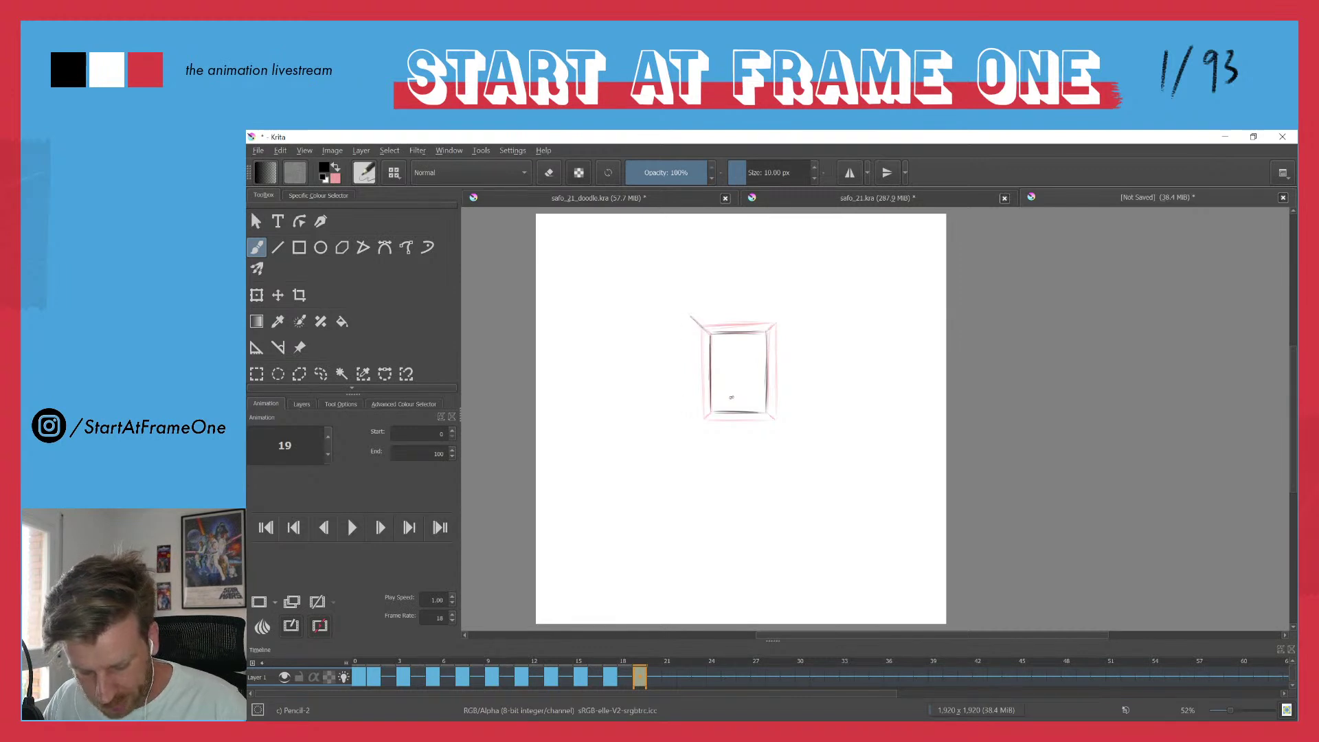
- Extend diagonals from the inner rectangle's corners on frame 19 and connect them with an outer rectangle larger than frame 17's
drag(709, 412, 691, 428)
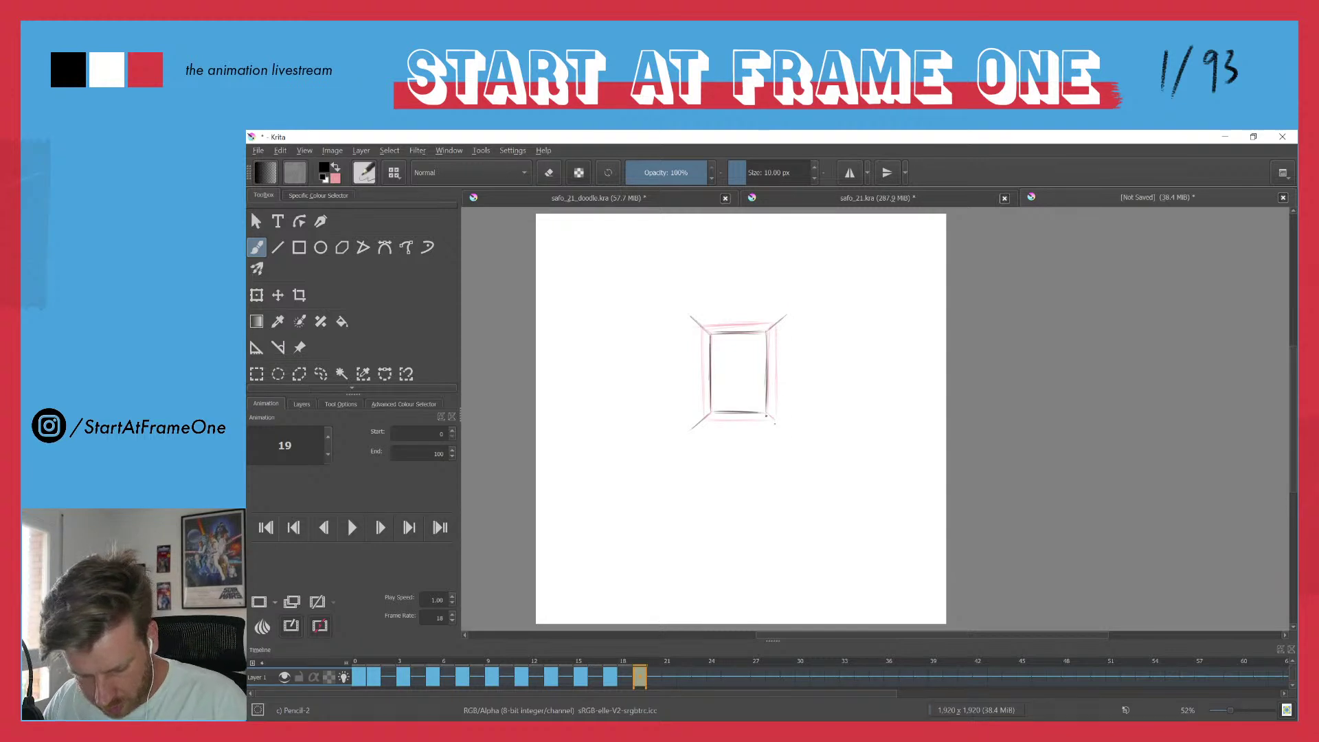
drag(771, 417, 786, 430)
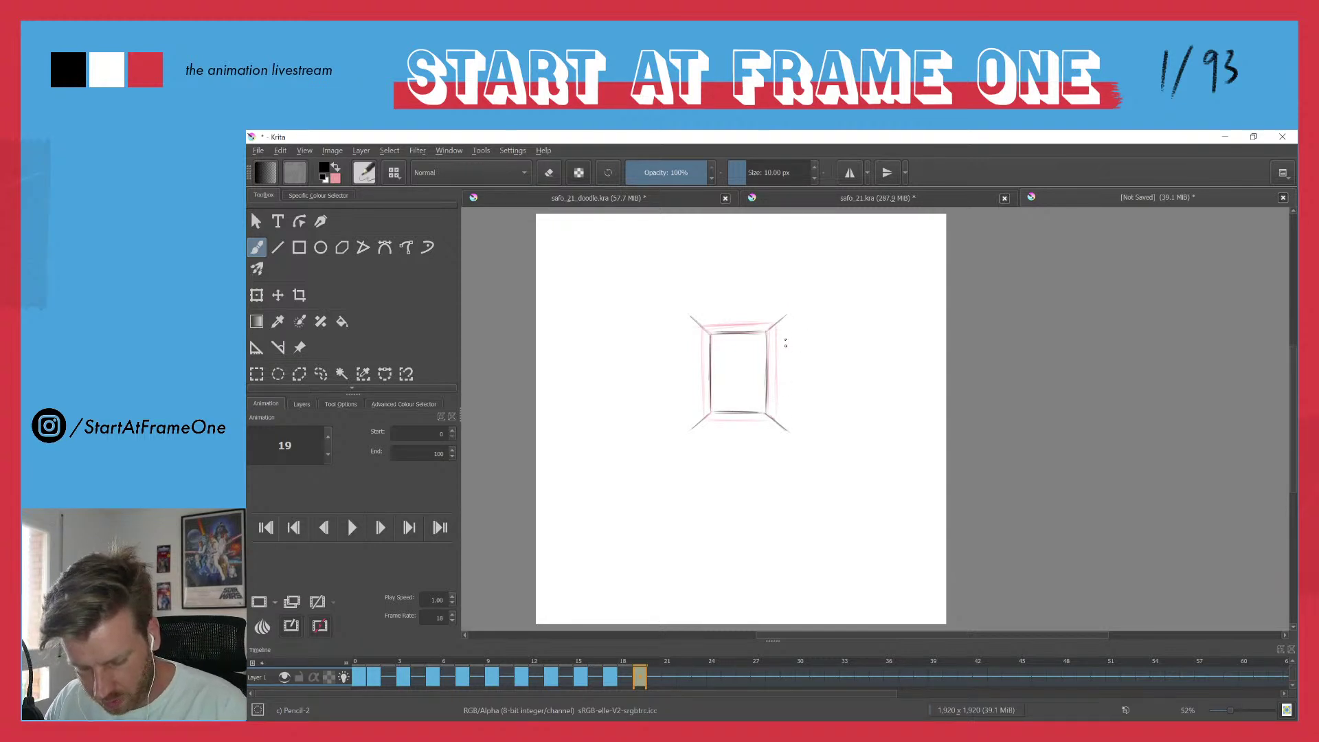
drag(790, 317, 788, 428)
drag(789, 315, 790, 431)
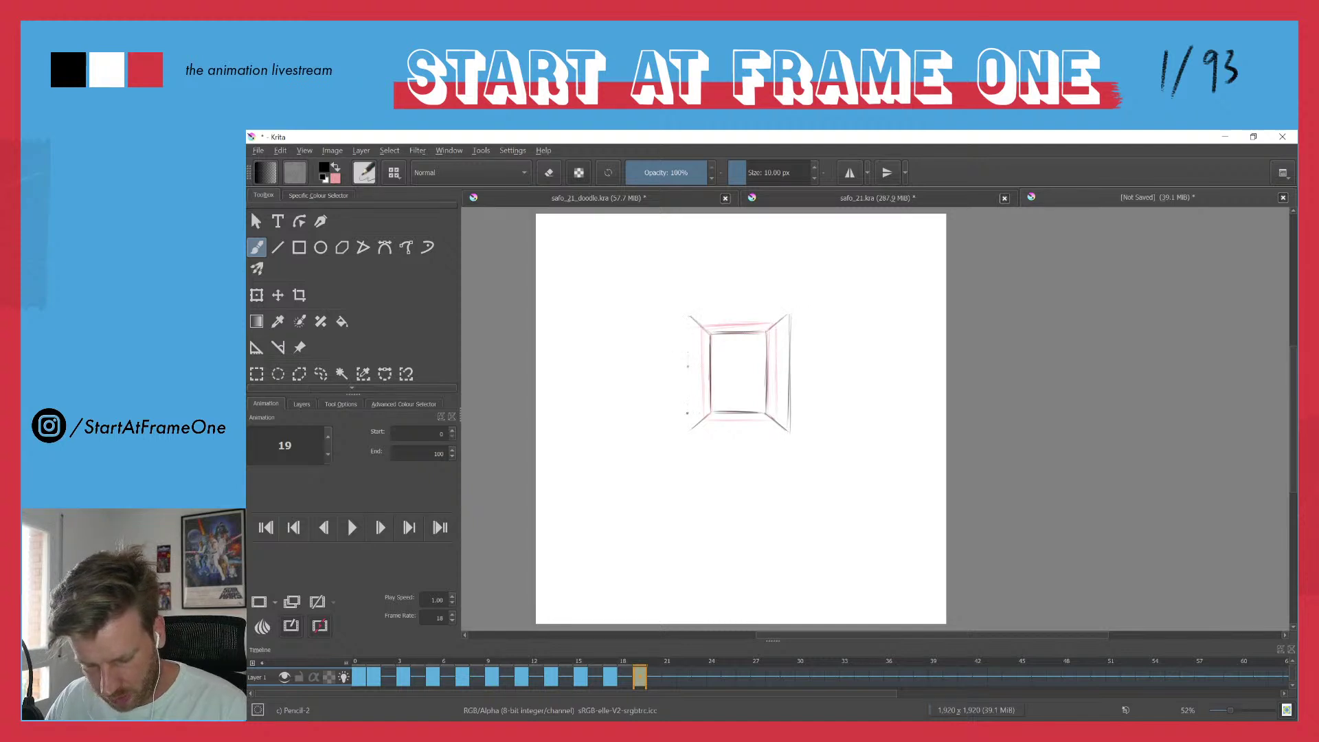
drag(689, 329, 688, 414)
drag(689, 351, 689, 430)
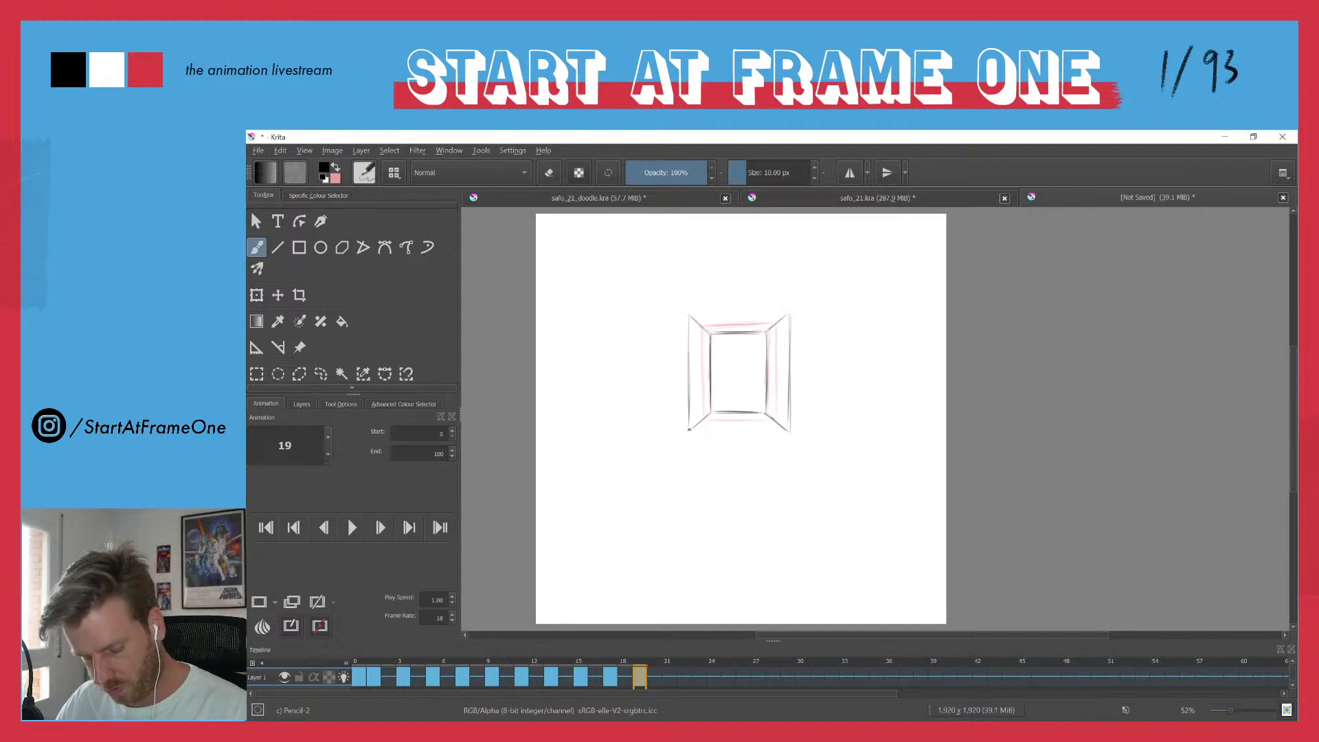
mouse_move(695, 315)
mouse_down()
mouse_move(788, 314)
mouse_move(767, 314)
mouse_up()
drag(702, 432, 775, 431)
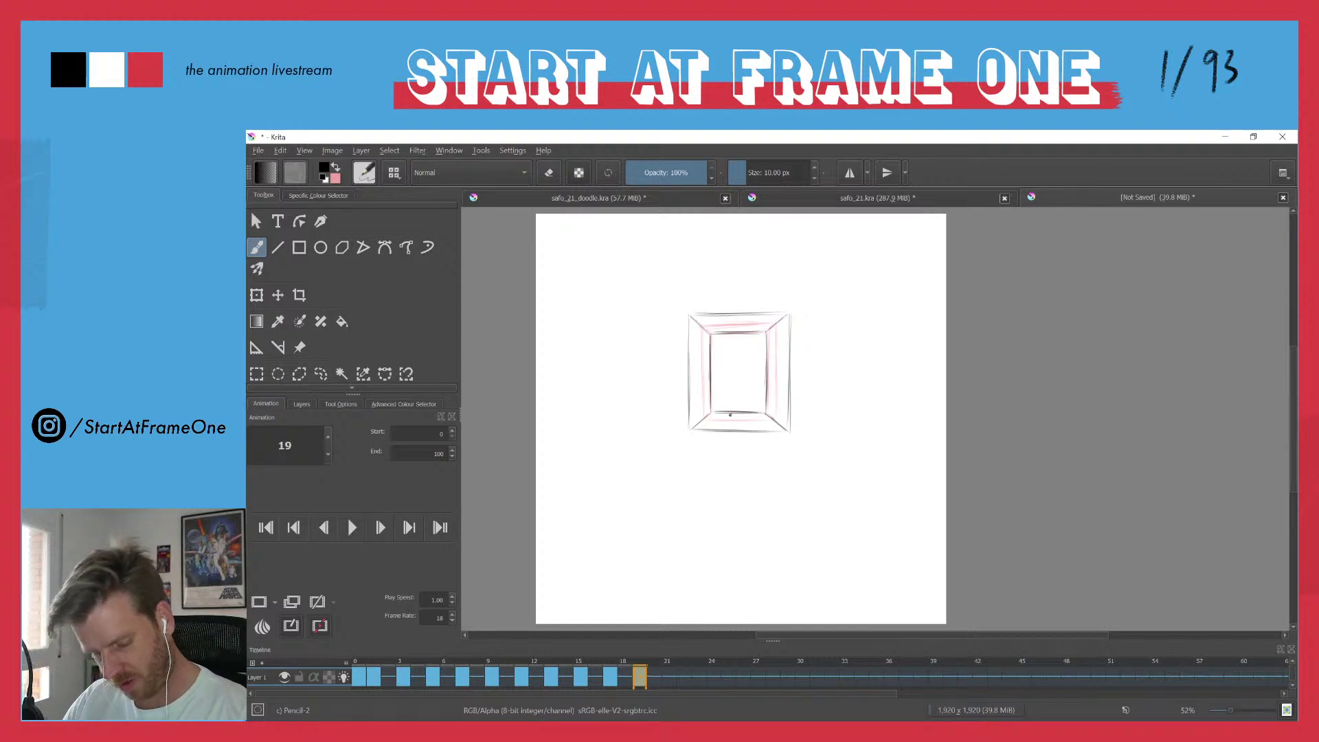
- Compare frames 17 and 19, create a blank keyframe at frame 21 and trace the inner rectangle on it
key(Left)
key(Left)
key(Right)
key(Right)
click(668, 679)
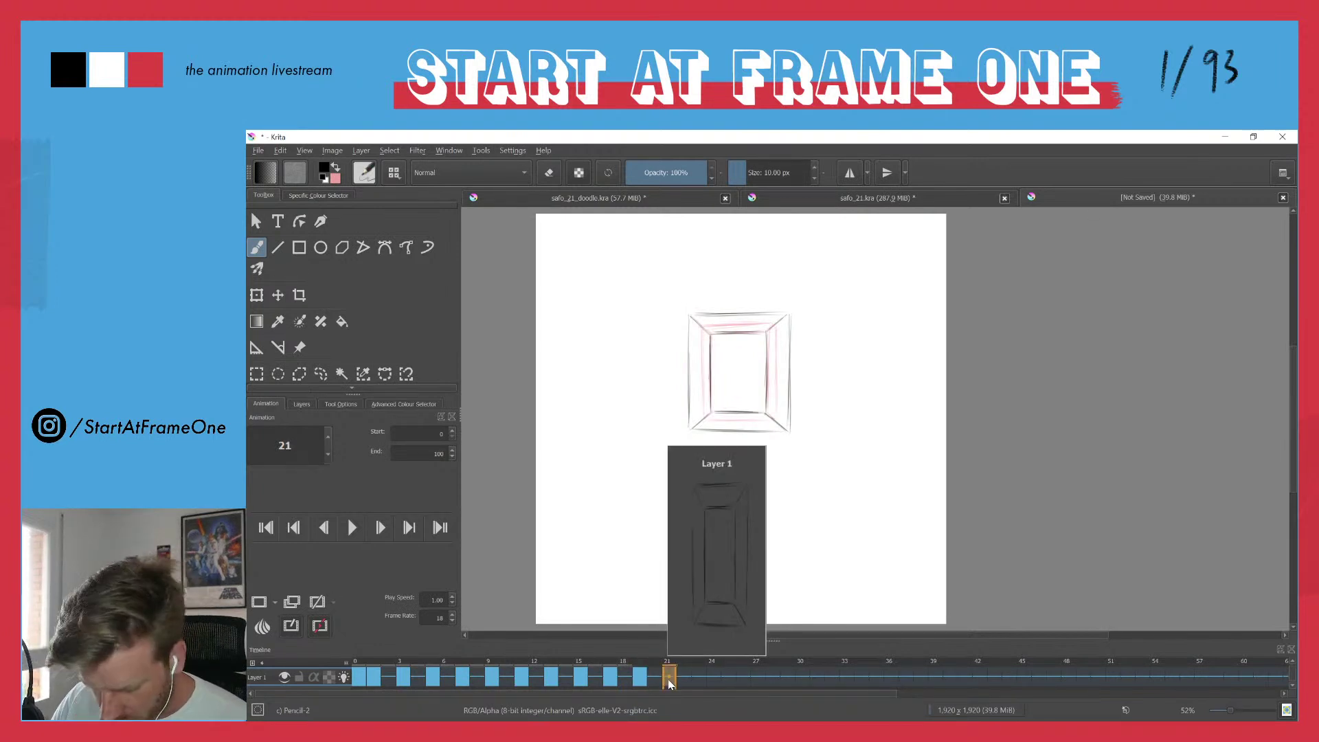
key(F7)
drag(710, 337, 711, 413)
drag(767, 334, 766, 413)
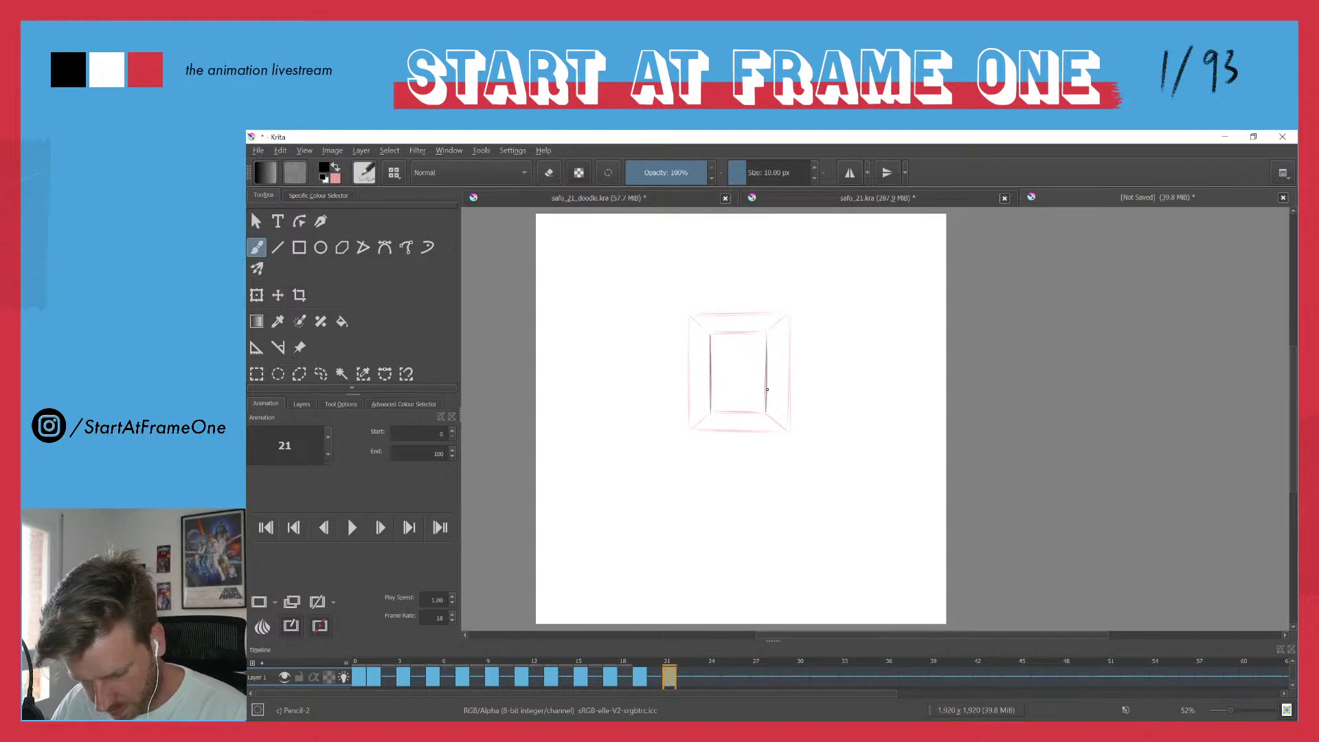
mouse_move(712, 335)
mouse_down()
mouse_move(758, 332)
mouse_move(712, 334)
mouse_up()
mouse_move(712, 413)
mouse_down()
mouse_move(758, 412)
mouse_move(711, 413)
mouse_up()
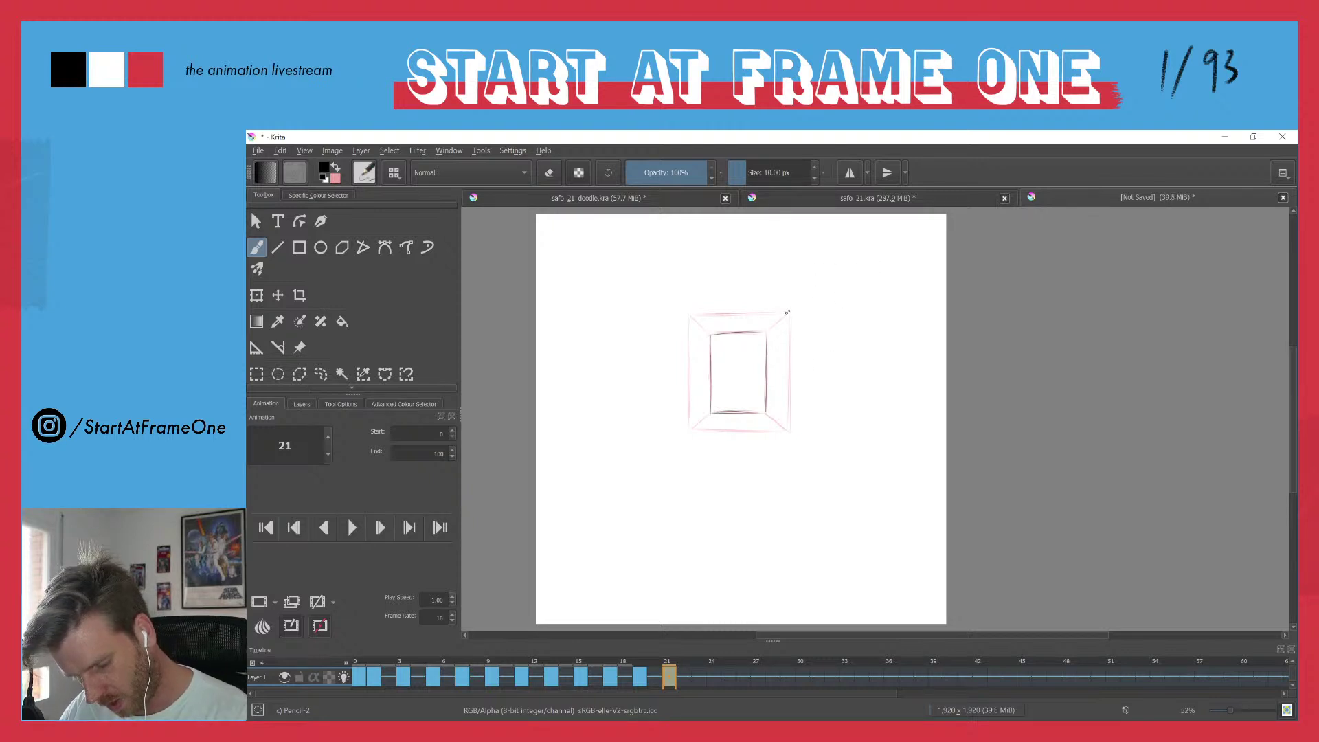
- Draw long diagonals from the inner rectangle's four corners on frame 21, reaching well beyond the red onion-skin outline
drag(761, 331, 817, 288)
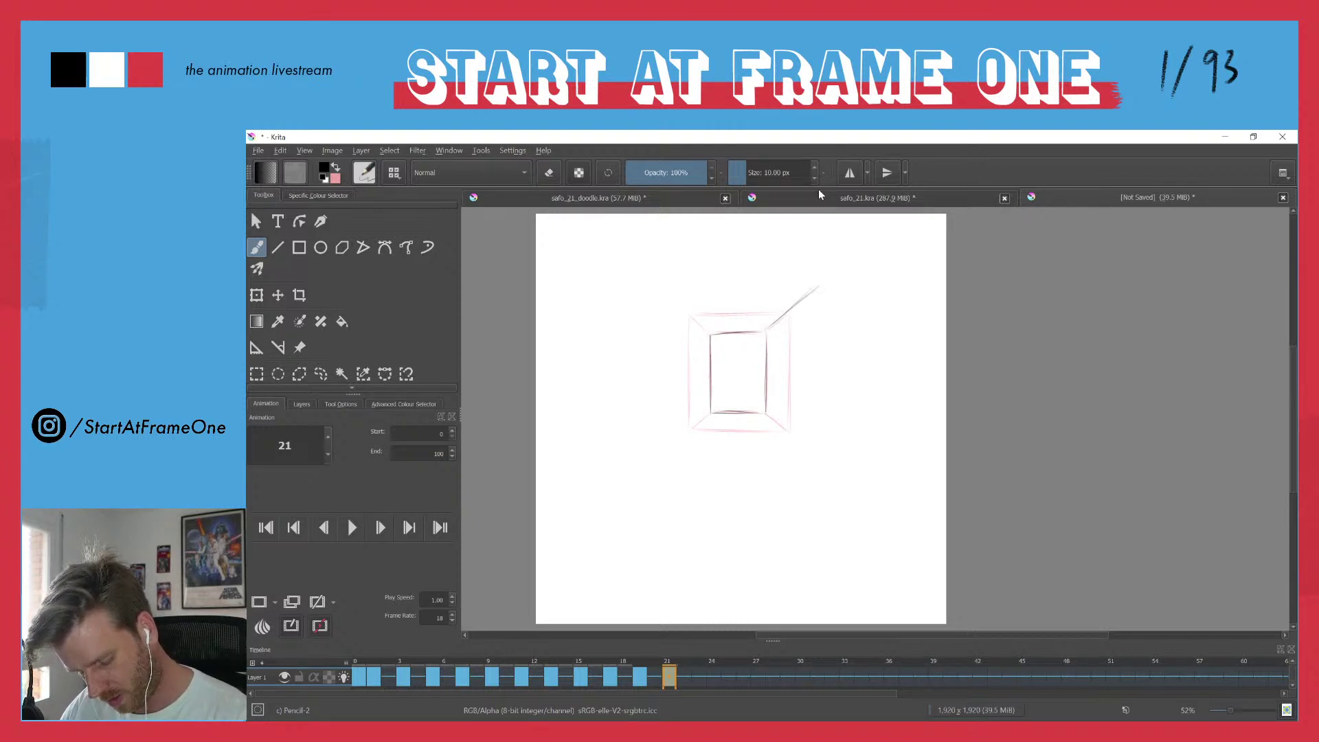
mouse_move(708, 333)
mouse_down()
mouse_move(663, 286)
mouse_move(679, 308)
mouse_up()
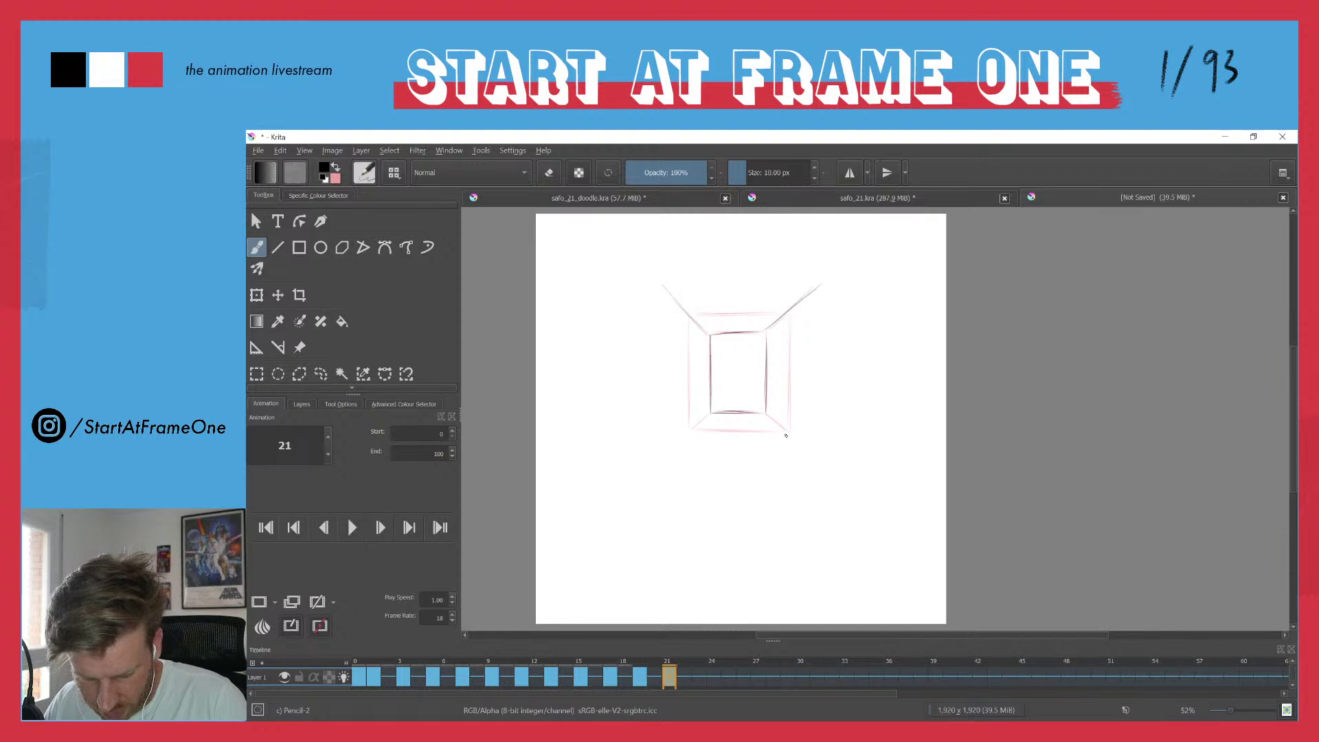
drag(766, 414, 822, 466)
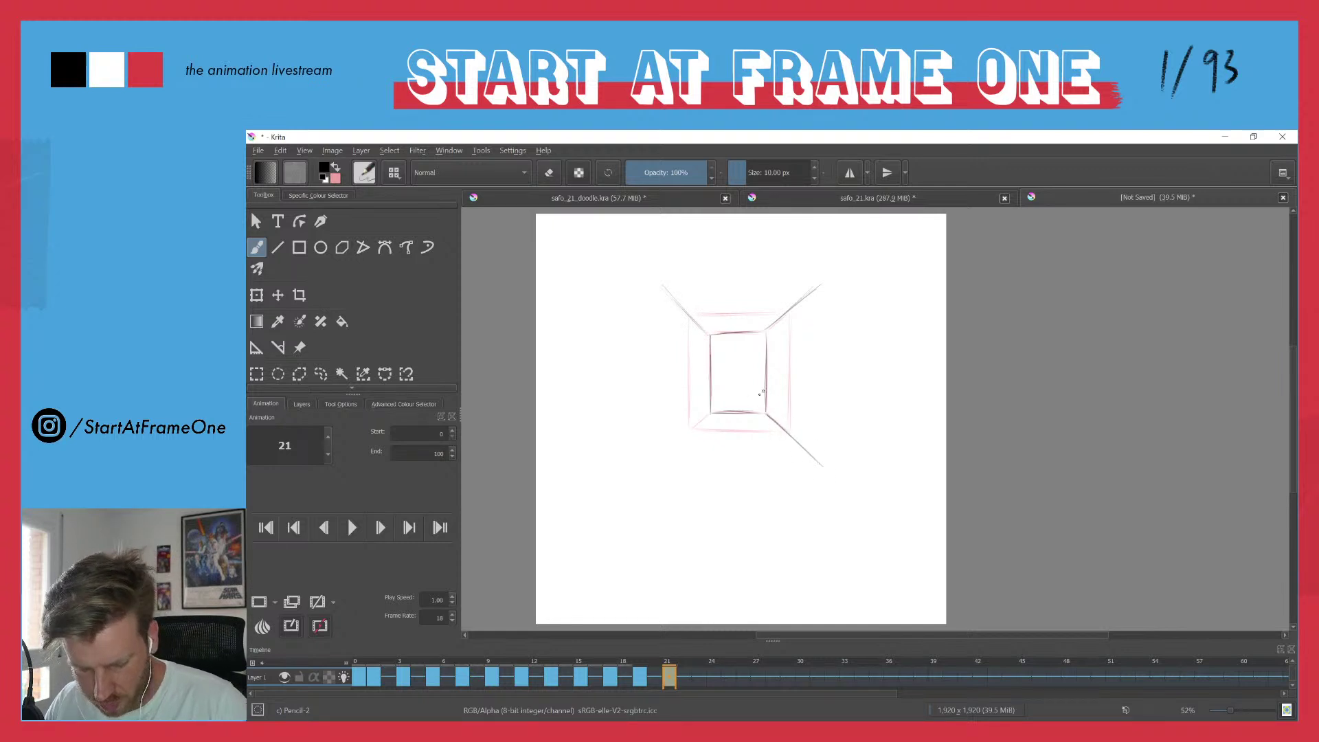
drag(710, 413, 658, 454)
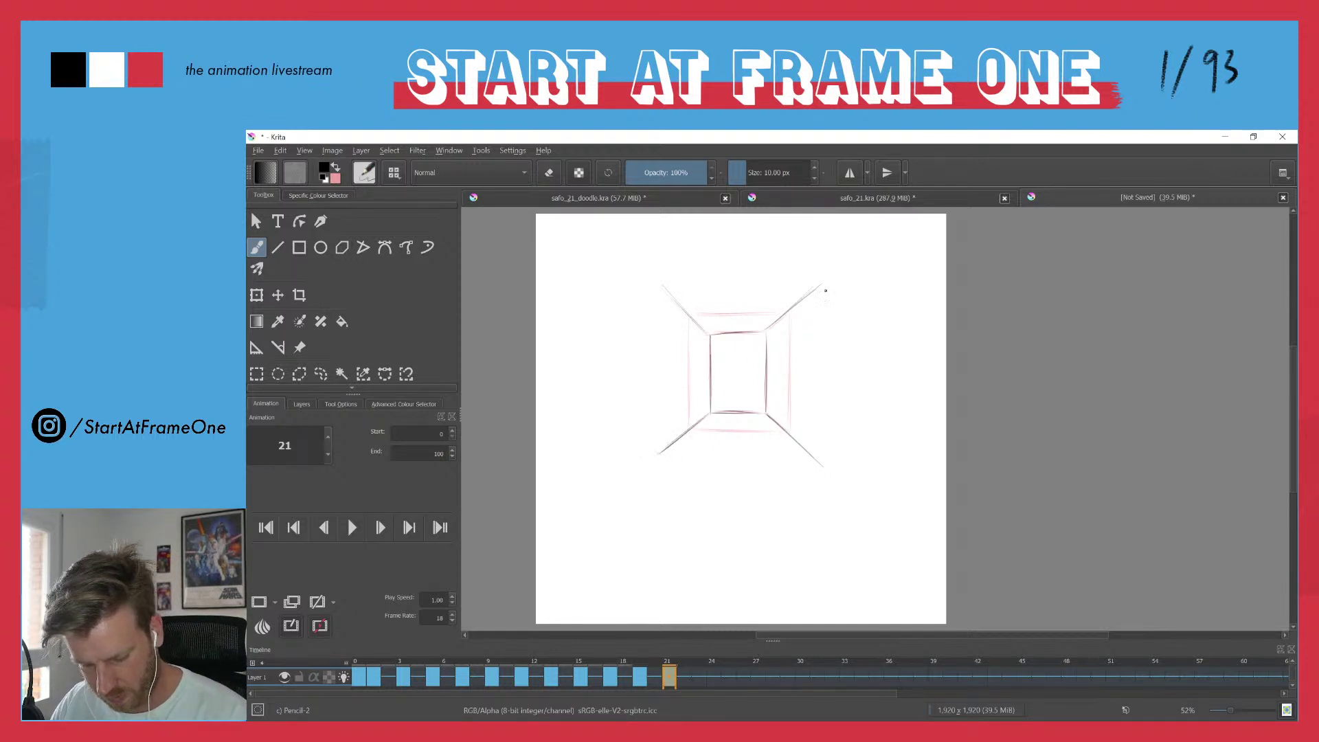
- Connect the frame 21 diagonals with a large outer rectangle and reinforce its top edge and the diagonals
drag(822, 284, 822, 446)
drag(821, 313, 822, 440)
drag(653, 310, 653, 416)
mouse_move(652, 286)
mouse_down()
mouse_move(654, 453)
mouse_move(653, 426)
mouse_move(797, 465)
mouse_up()
drag(658, 457, 813, 464)
mouse_move(810, 466)
mouse_down()
mouse_move(671, 464)
mouse_move(801, 466)
mouse_up()
mouse_move(687, 281)
mouse_down()
mouse_move(808, 282)
mouse_move(667, 280)
mouse_up()
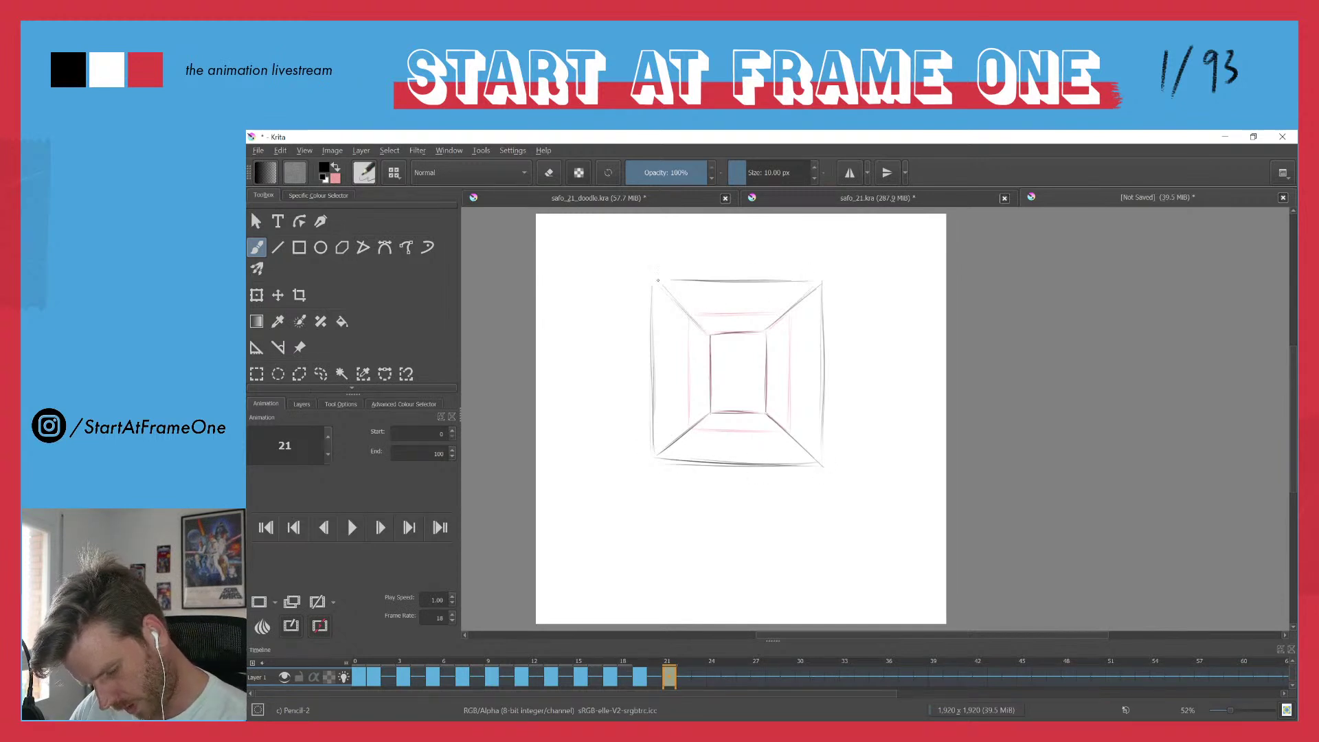
mouse_move(820, 278)
mouse_down()
mouse_move(670, 281)
mouse_move(797, 281)
mouse_move(801, 297)
mouse_move(767, 328)
mouse_up()
drag(823, 277, 772, 330)
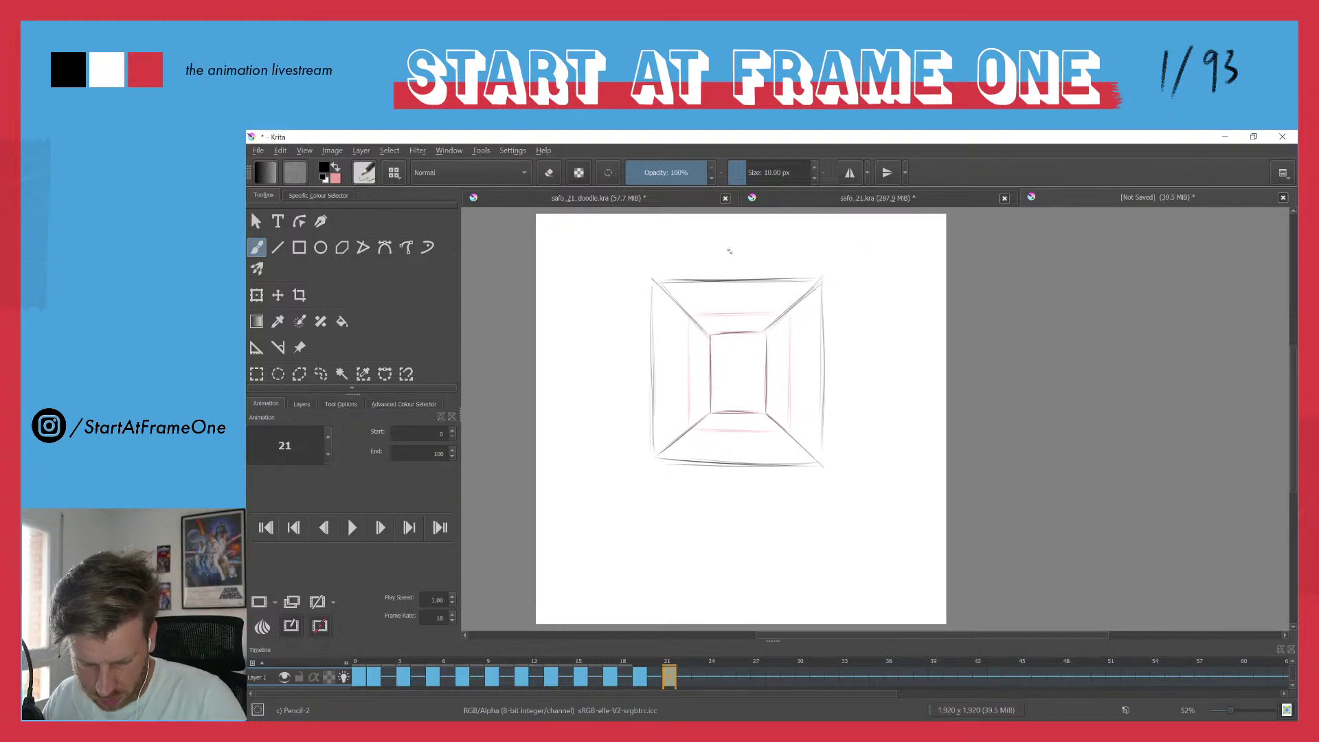
drag(692, 426, 658, 452)
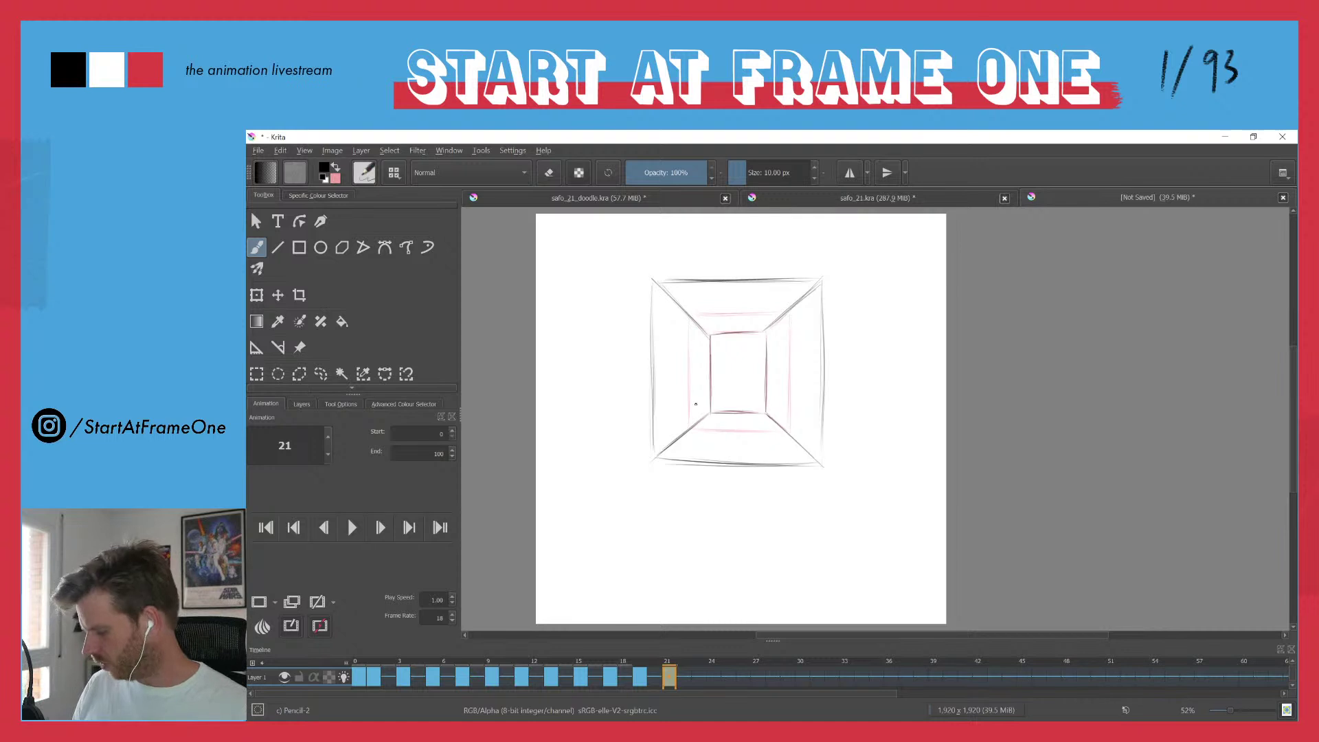
- Play the animation from frame 0 to review the block's expanding outer frame
click(352, 658)
key(space)
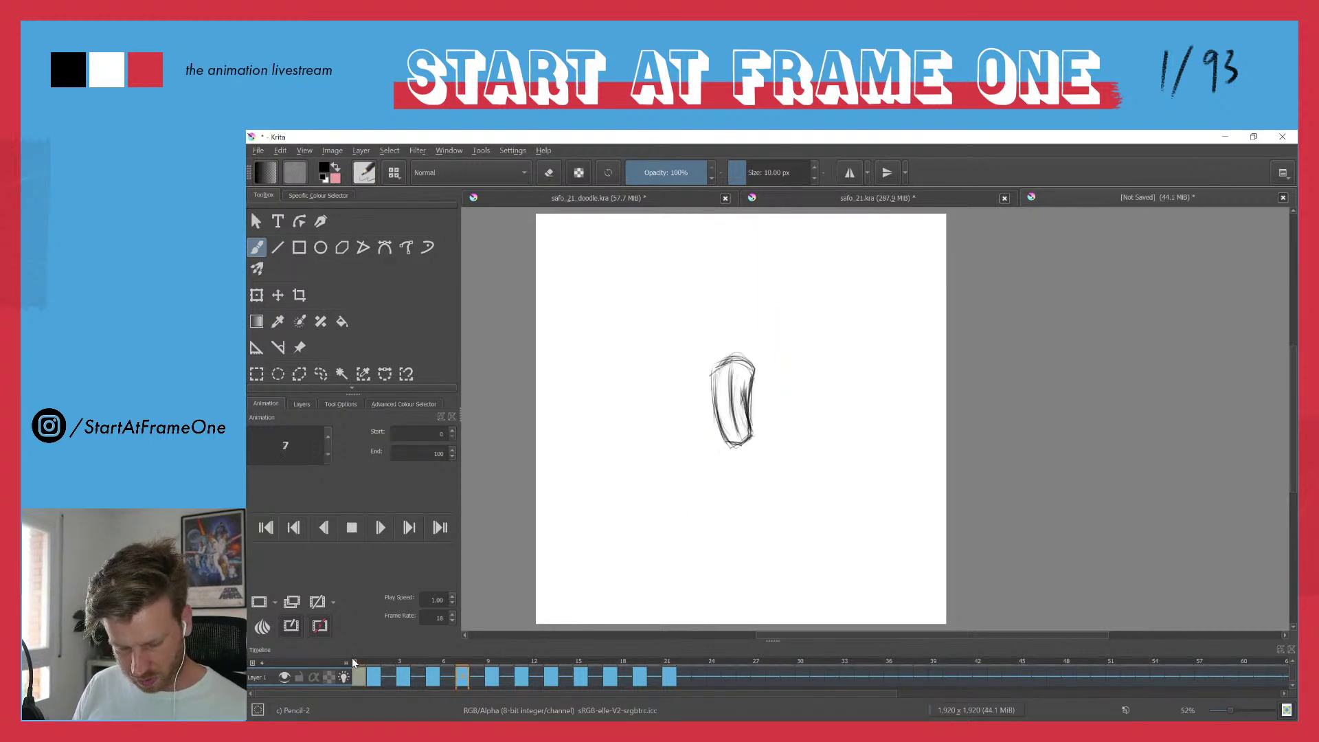
key(space)
- Create a blank keyframe at frame 23 and draw the two lower diagonals well beyond the red onion-skin outline
click(672, 660)
click(699, 678)
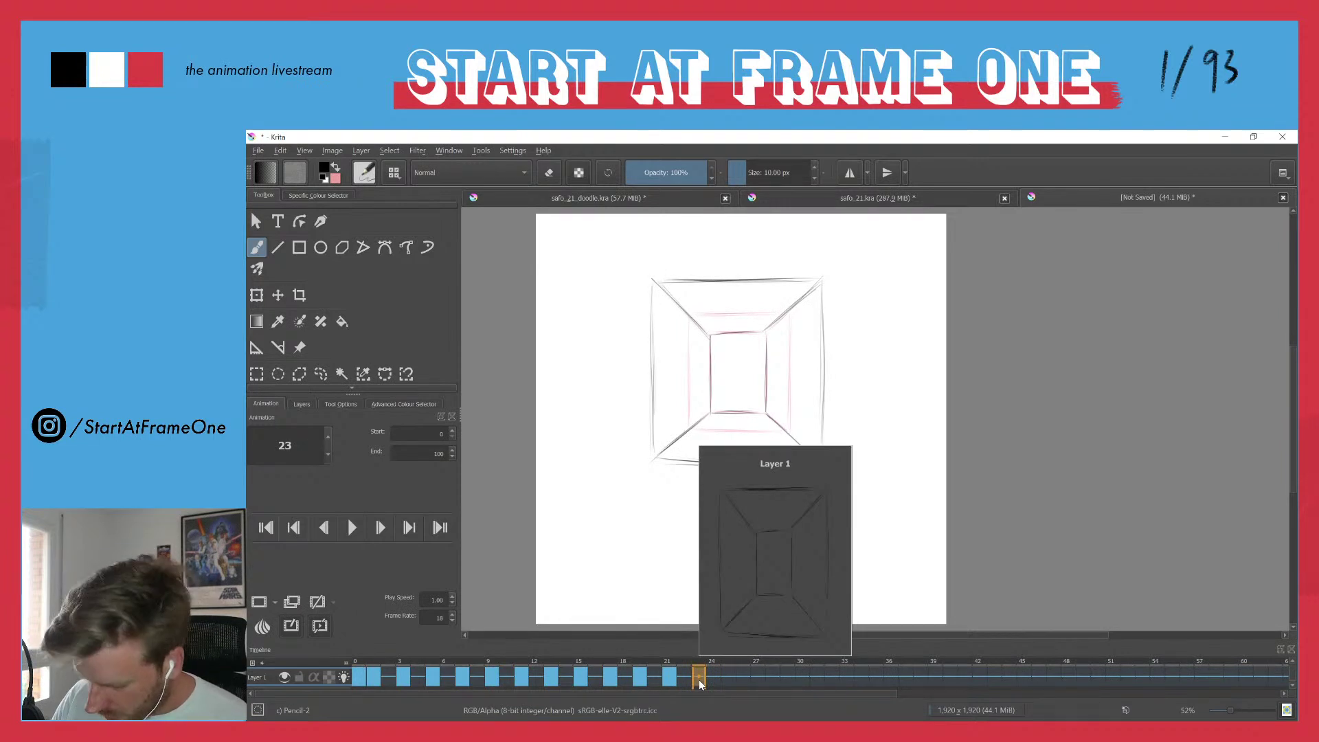
key(F7)
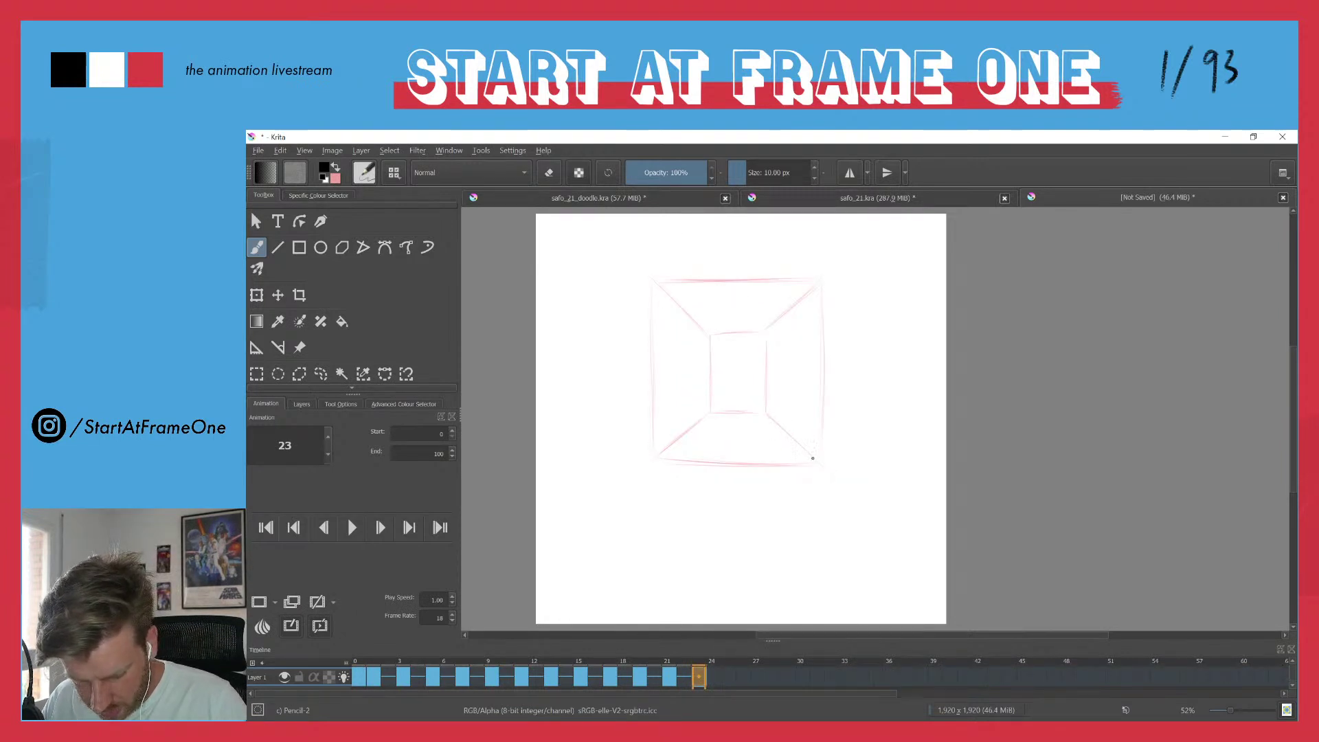
drag(767, 414, 855, 499)
drag(791, 439, 873, 520)
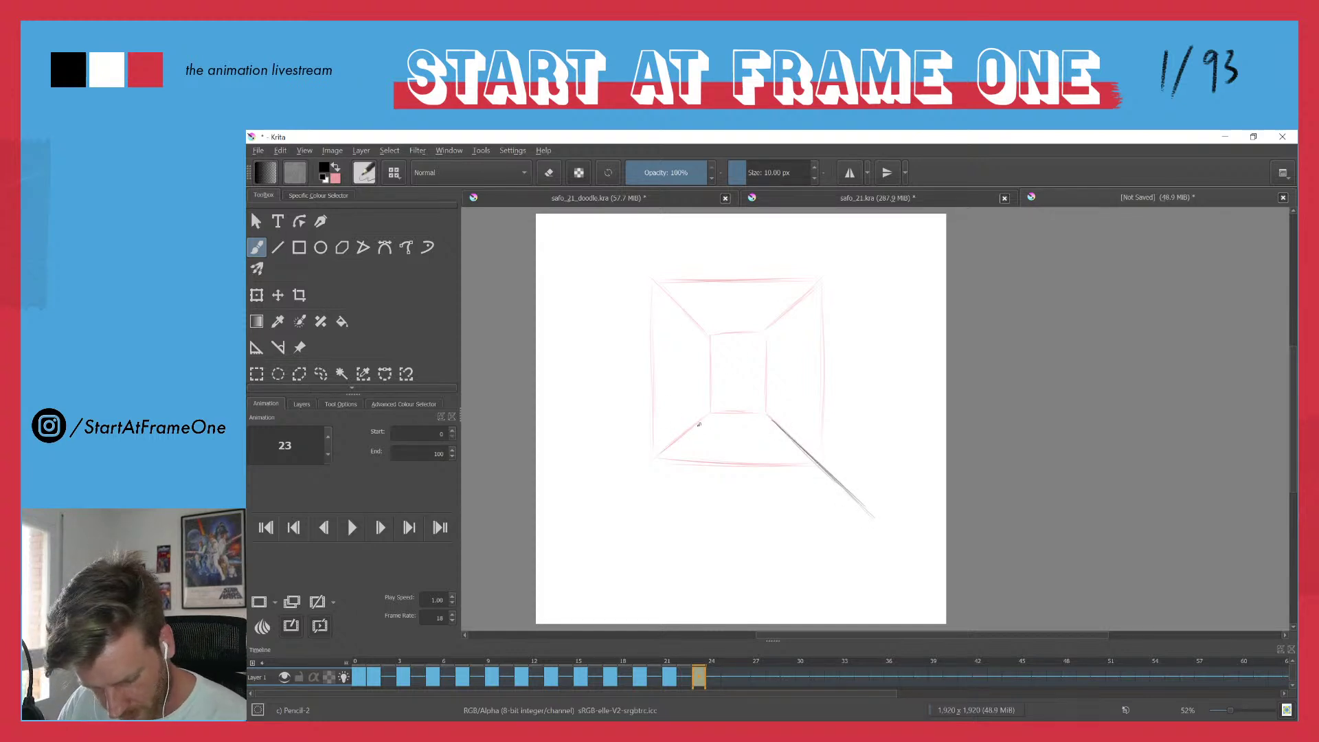
drag(700, 419, 608, 498)
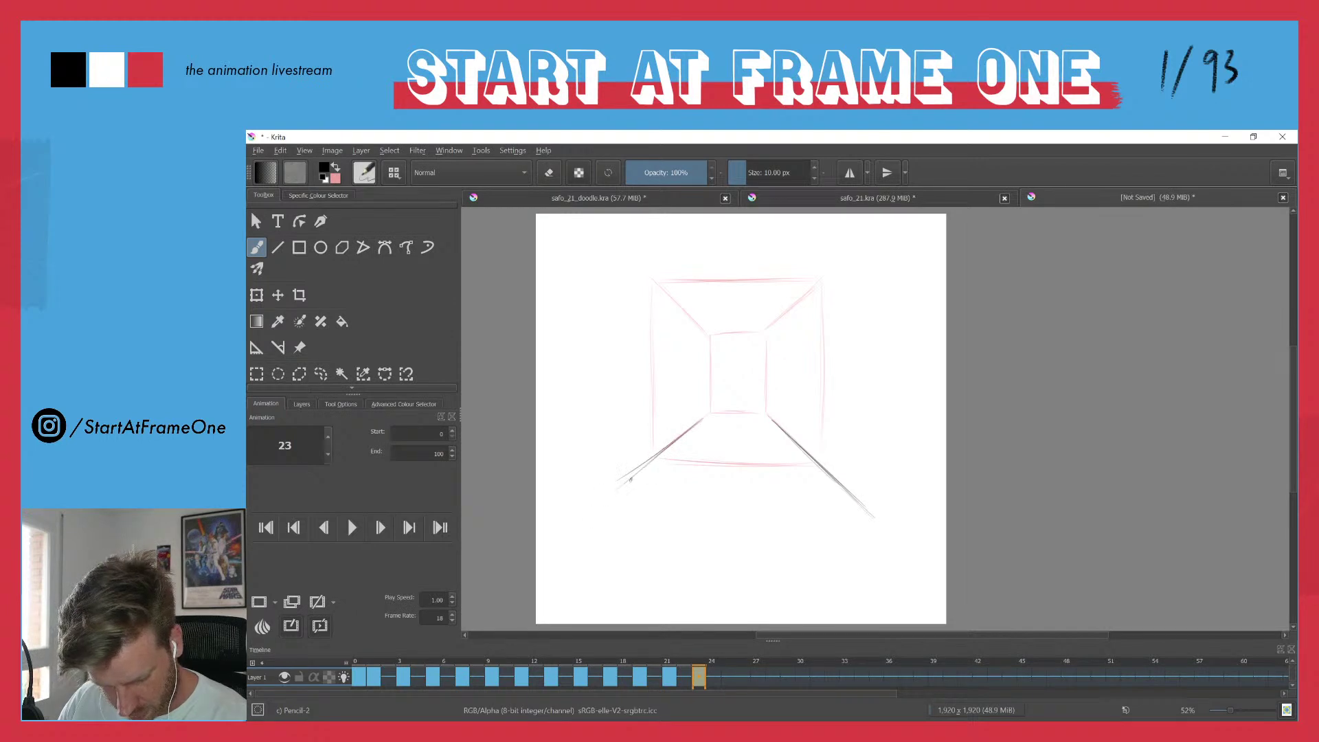
drag(681, 437, 588, 512)
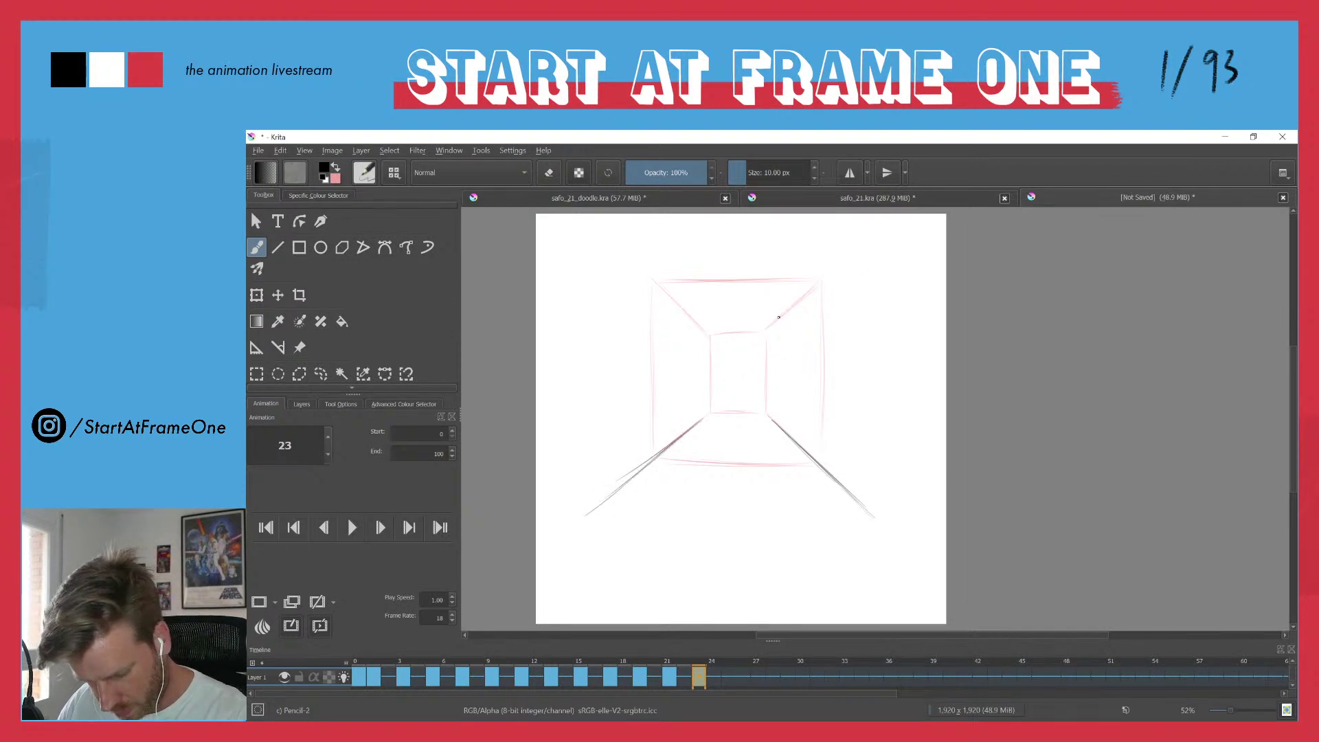
- Draw an inner rectangle slightly larger than the onion-skin one on frame 23, and add the two long upper diagonals
mouse_move(772, 325)
mouse_down()
mouse_move(773, 426)
mouse_move(775, 322)
mouse_move(772, 408)
mouse_move(774, 323)
mouse_move(774, 378)
mouse_up()
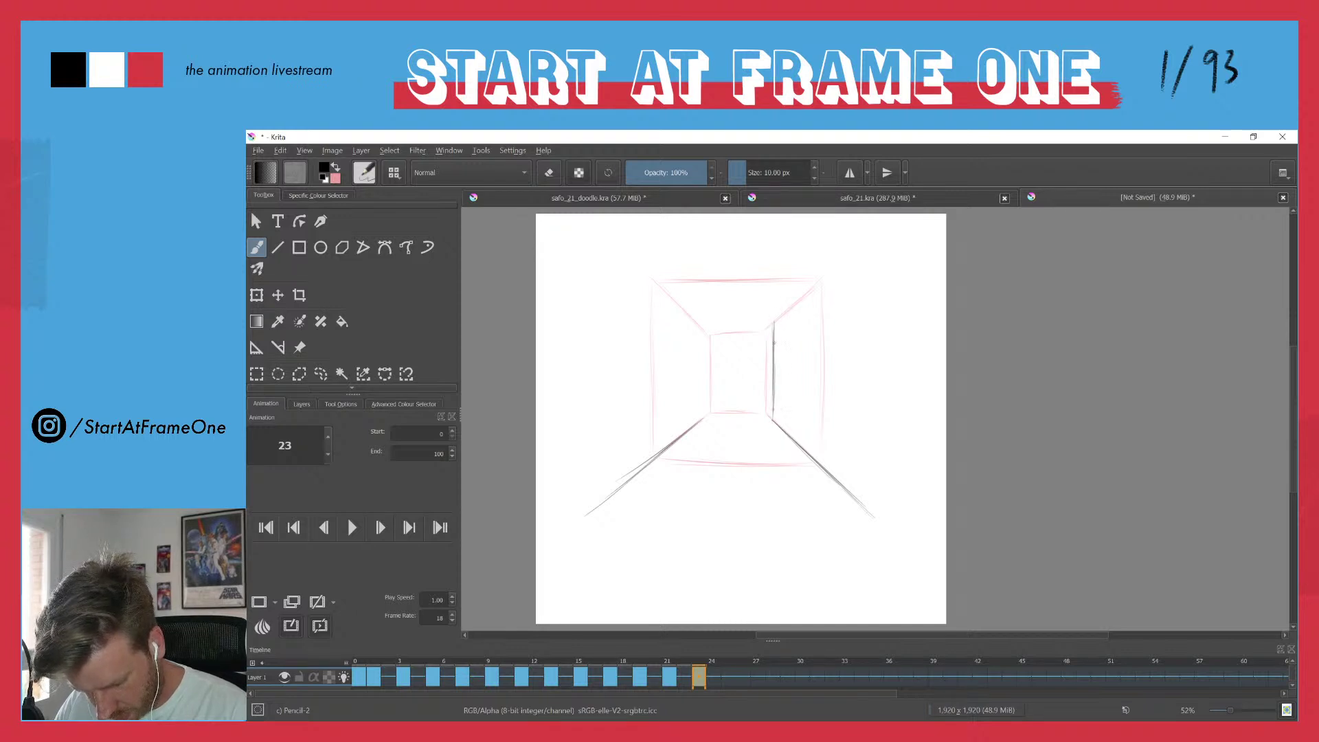
drag(711, 417, 765, 420)
mouse_move(758, 419)
mouse_down()
mouse_move(709, 419)
mouse_move(750, 420)
mouse_up()
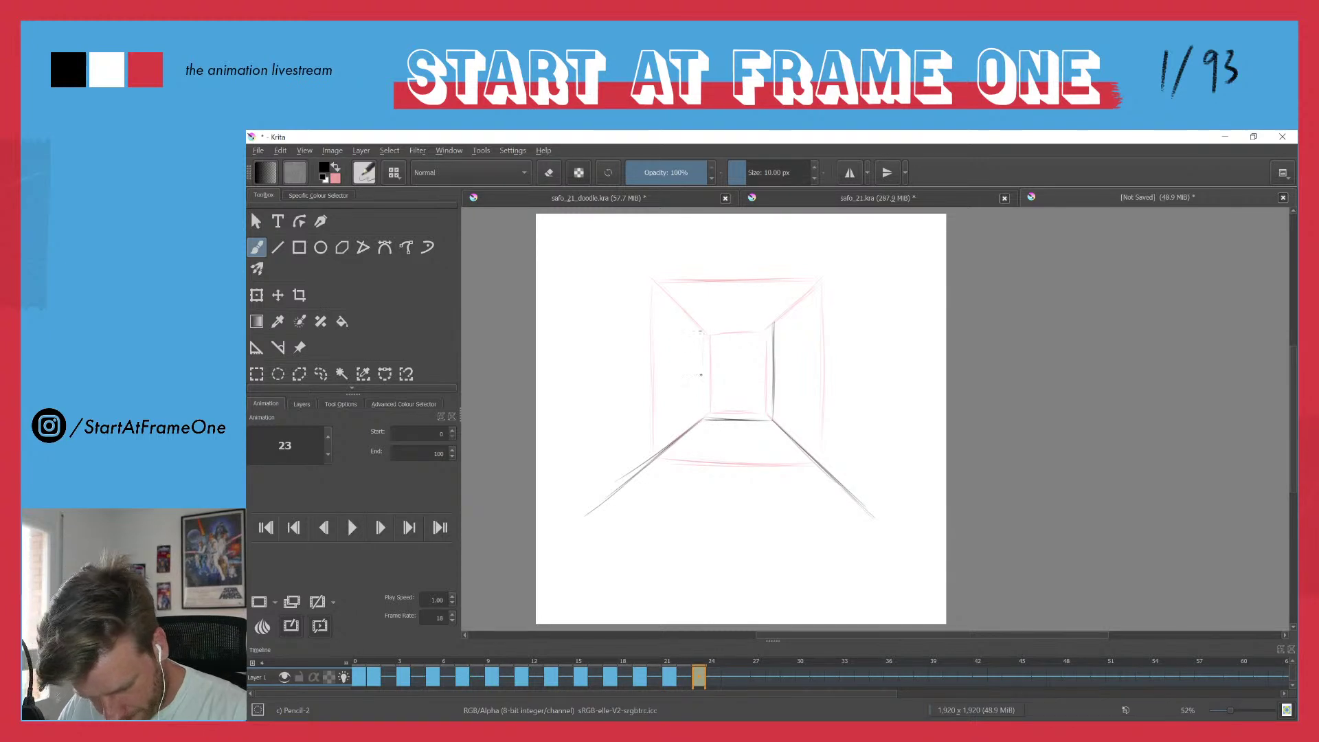
mouse_move(699, 327)
mouse_down()
mouse_move(613, 238)
mouse_move(690, 318)
mouse_up()
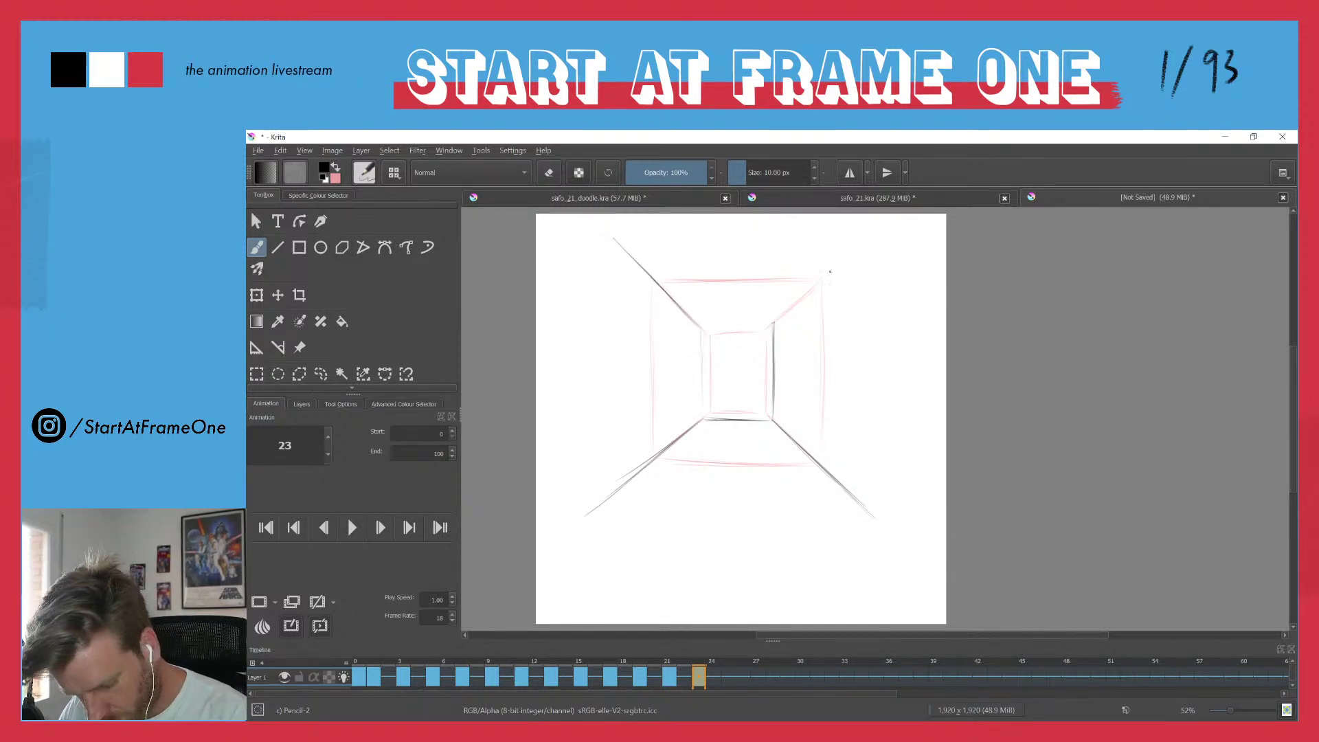
mouse_move(776, 319)
mouse_down()
mouse_move(860, 246)
mouse_move(779, 316)
mouse_move(713, 322)
mouse_move(769, 323)
mouse_up()
mouse_move(746, 323)
mouse_down()
mouse_move(707, 324)
mouse_move(767, 322)
mouse_move(707, 322)
mouse_move(703, 389)
mouse_up()
drag(700, 320, 702, 403)
- Connect the ends of the frame 23 diagonals with the right, bottom and left edges of a larger outer frame
mouse_move(864, 245)
mouse_down()
mouse_move(873, 451)
mouse_move(873, 401)
mouse_up()
drag(874, 505, 871, 295)
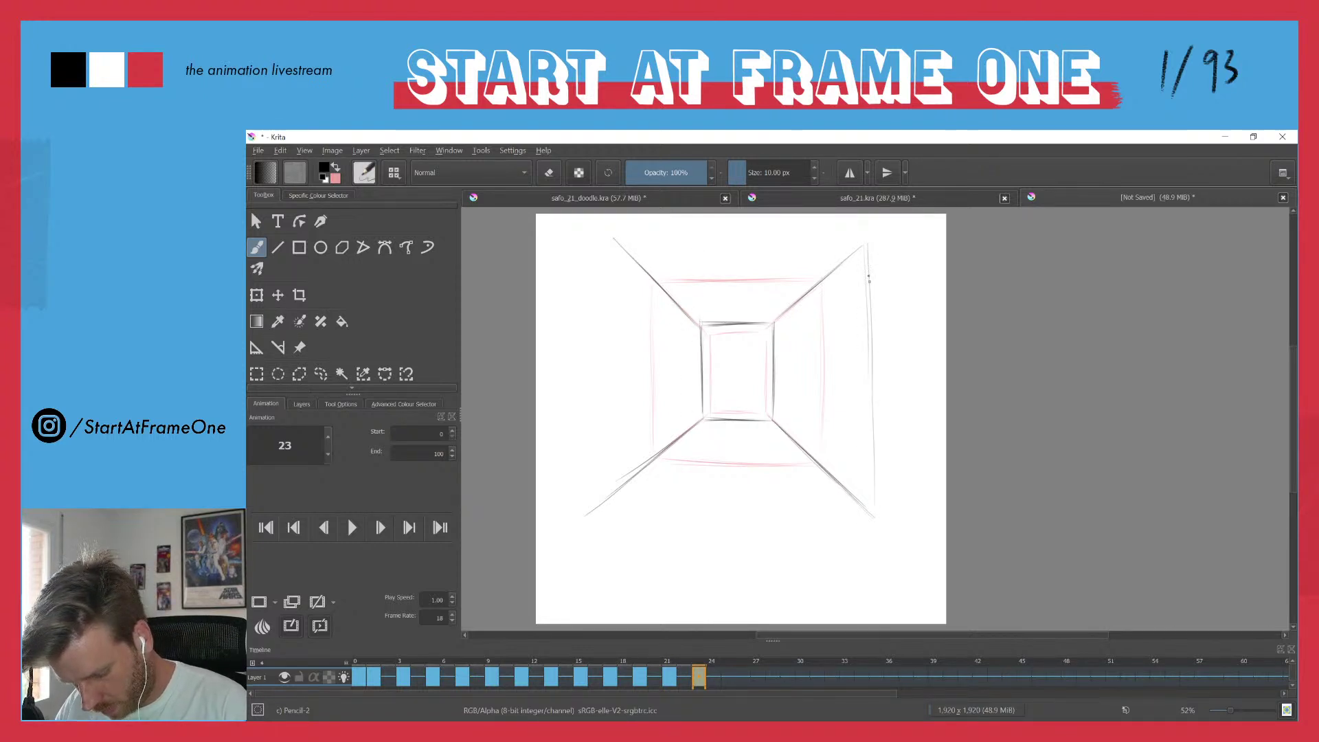
mouse_move(868, 243)
mouse_down()
mouse_move(872, 503)
mouse_move(726, 523)
mouse_up()
drag(832, 520, 626, 521)
drag(670, 524, 594, 518)
drag(604, 245, 588, 509)
drag(595, 241, 595, 371)
- Set the onion skins to show three previous frames and no following frames, and compare frames 17 to 23
click(266, 526)
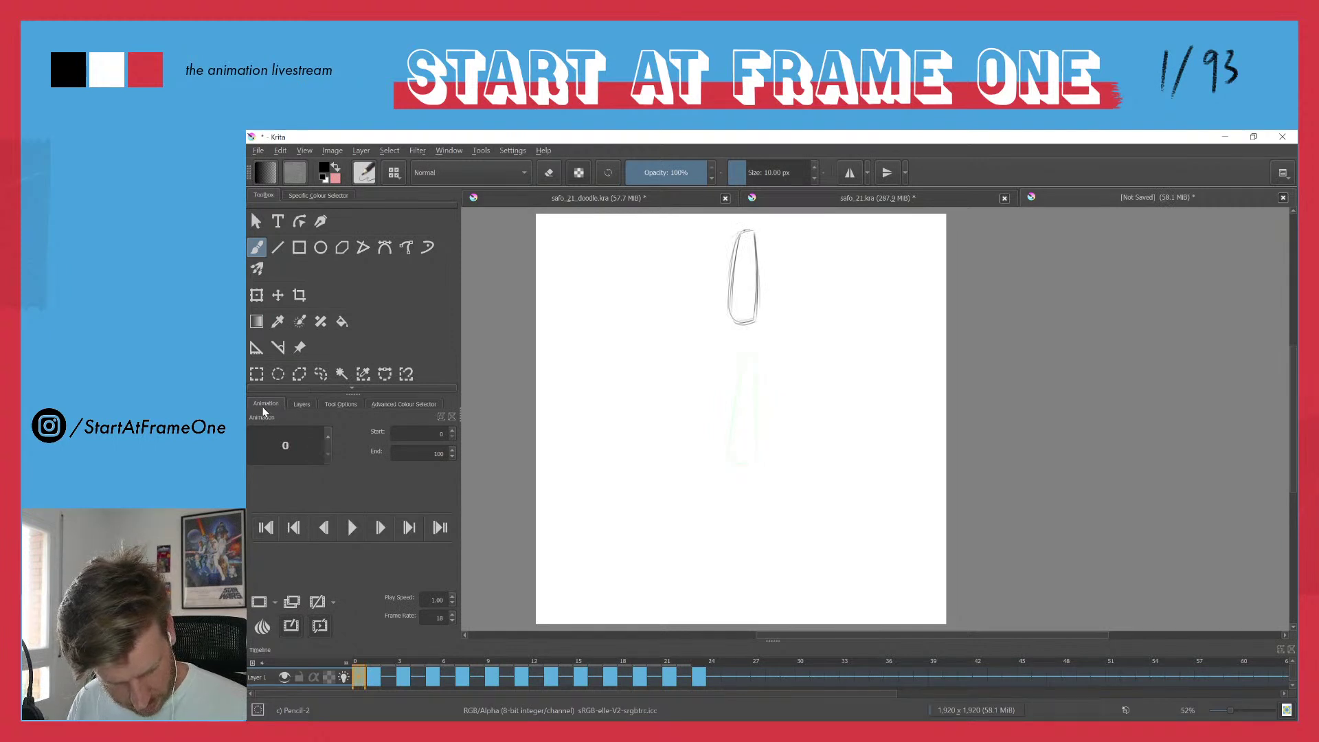
click(264, 627)
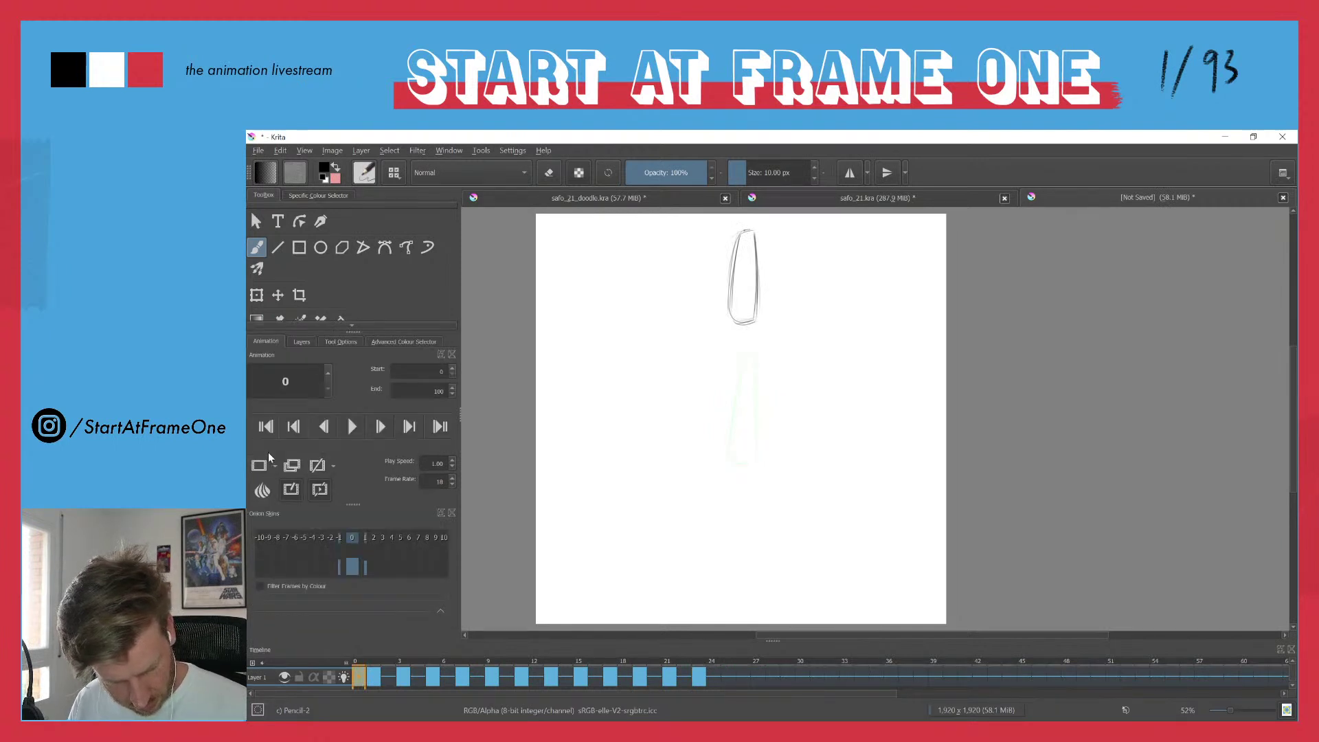
click(701, 676)
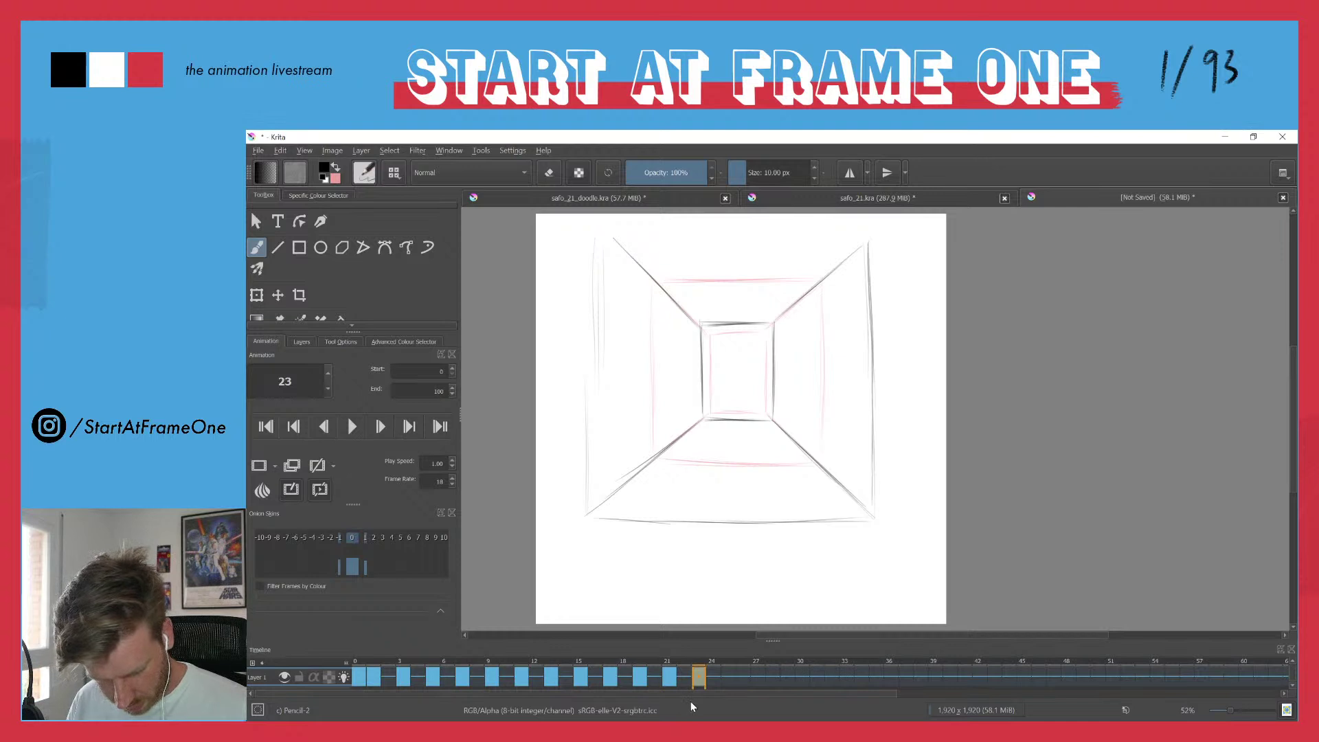
drag(364, 564, 311, 558)
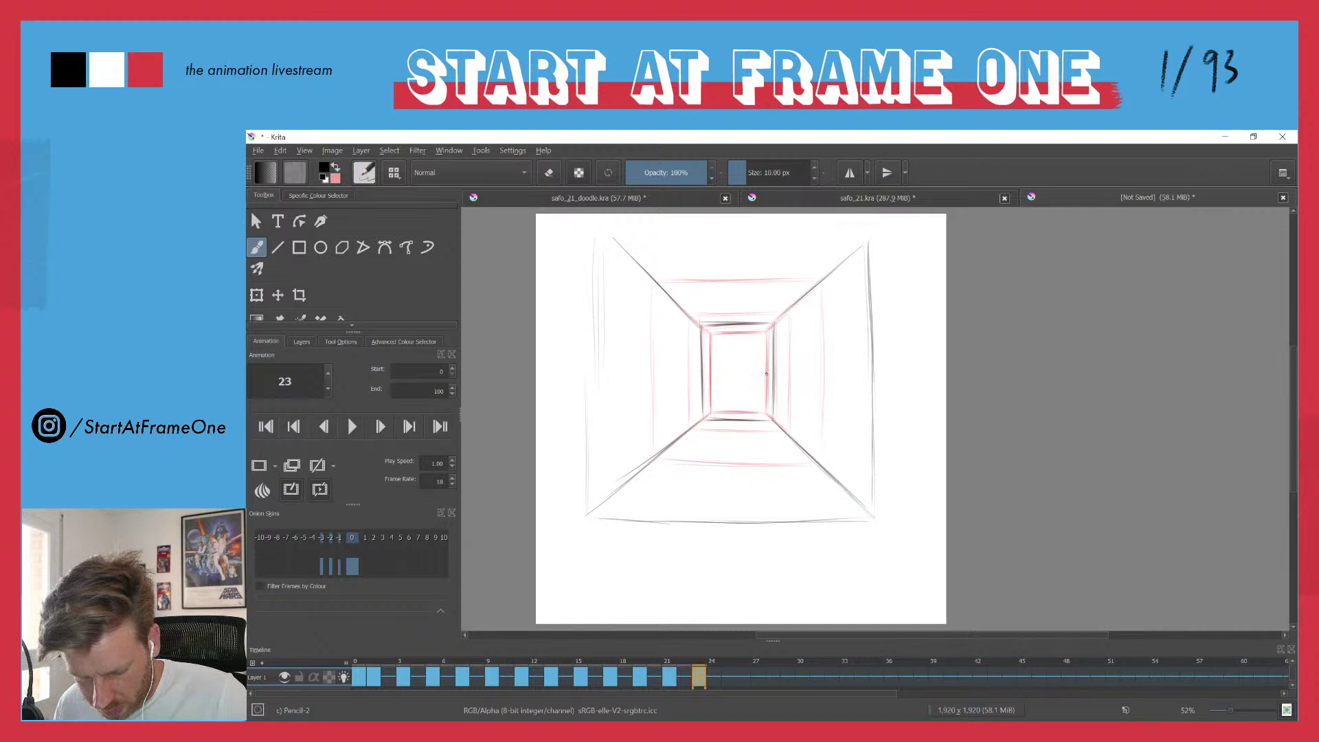
click(595, 665)
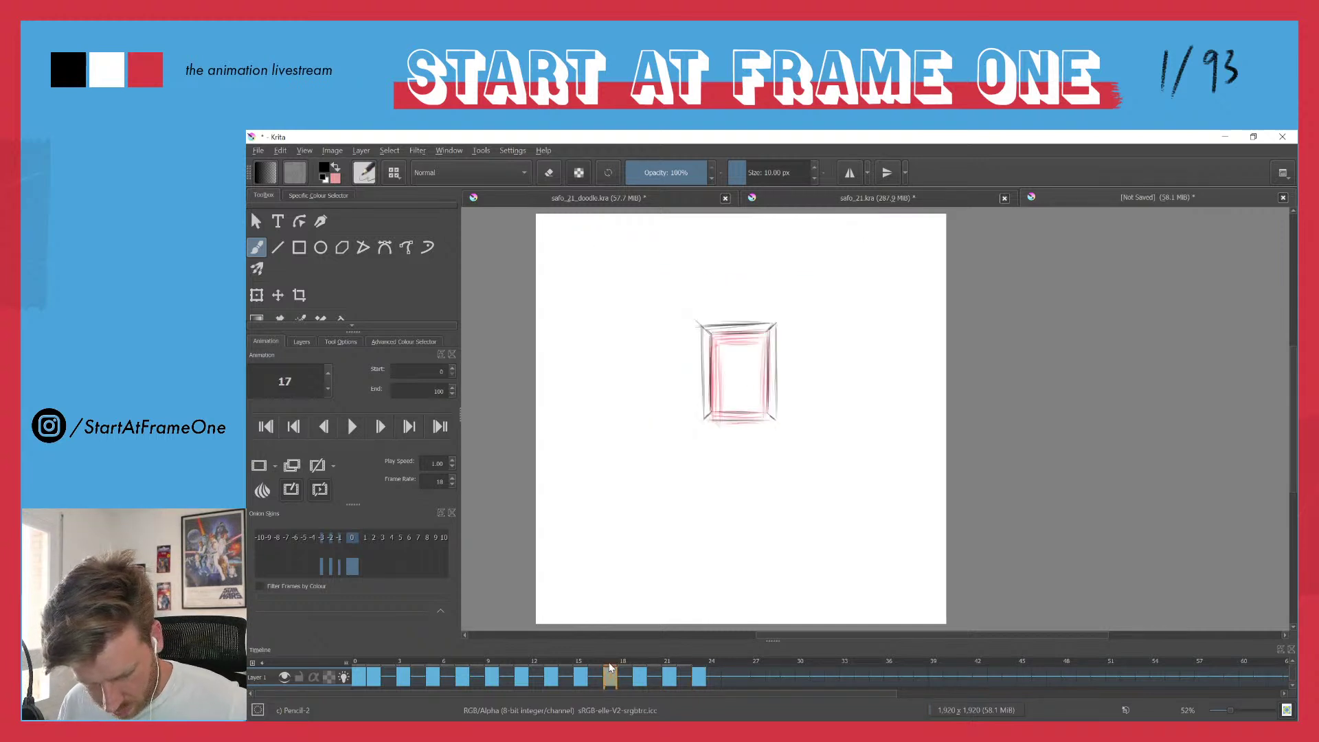
drag(595, 665, 698, 654)
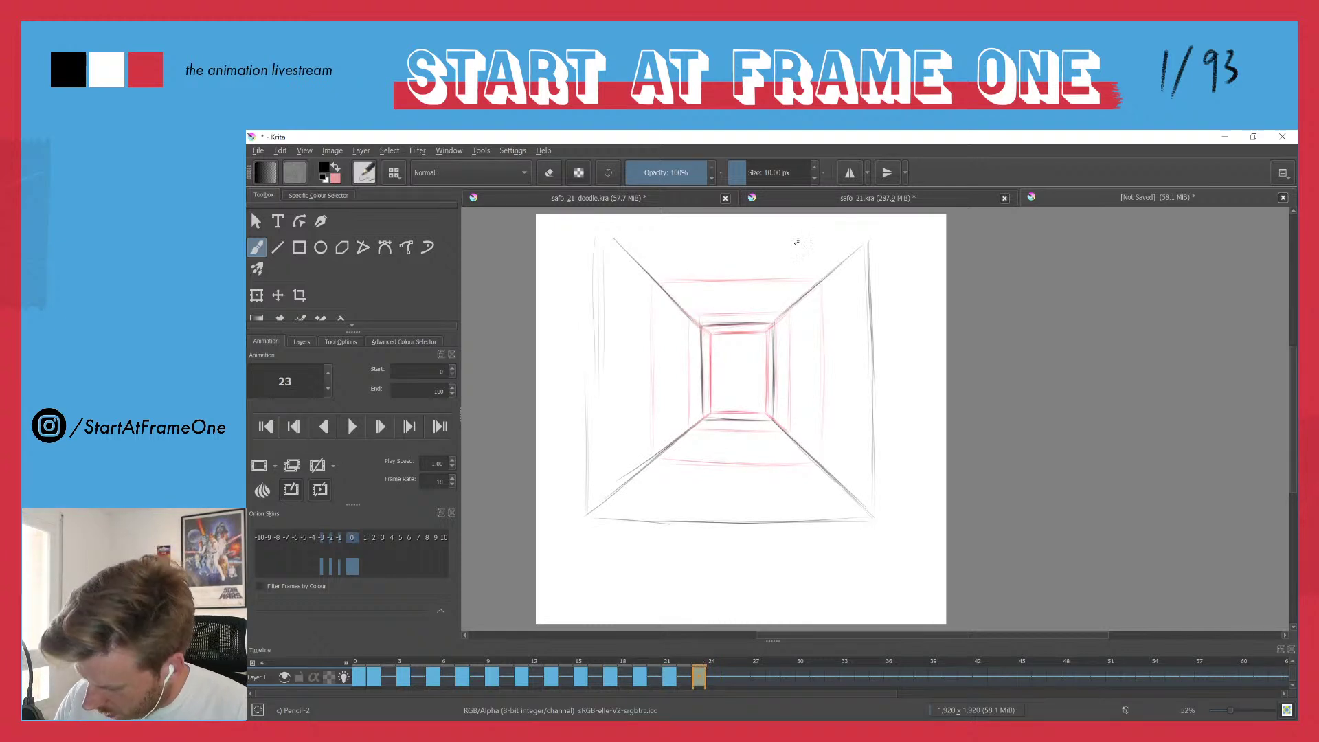
- Select the inner rectangle on frame 23 with a freehand selection, delete it and clear the selection
key(l)
mouse_move(696, 333)
mouse_down()
mouse_move(772, 320)
mouse_move(779, 415)
mouse_move(753, 429)
mouse_move(704, 419)
mouse_move(696, 336)
mouse_up()
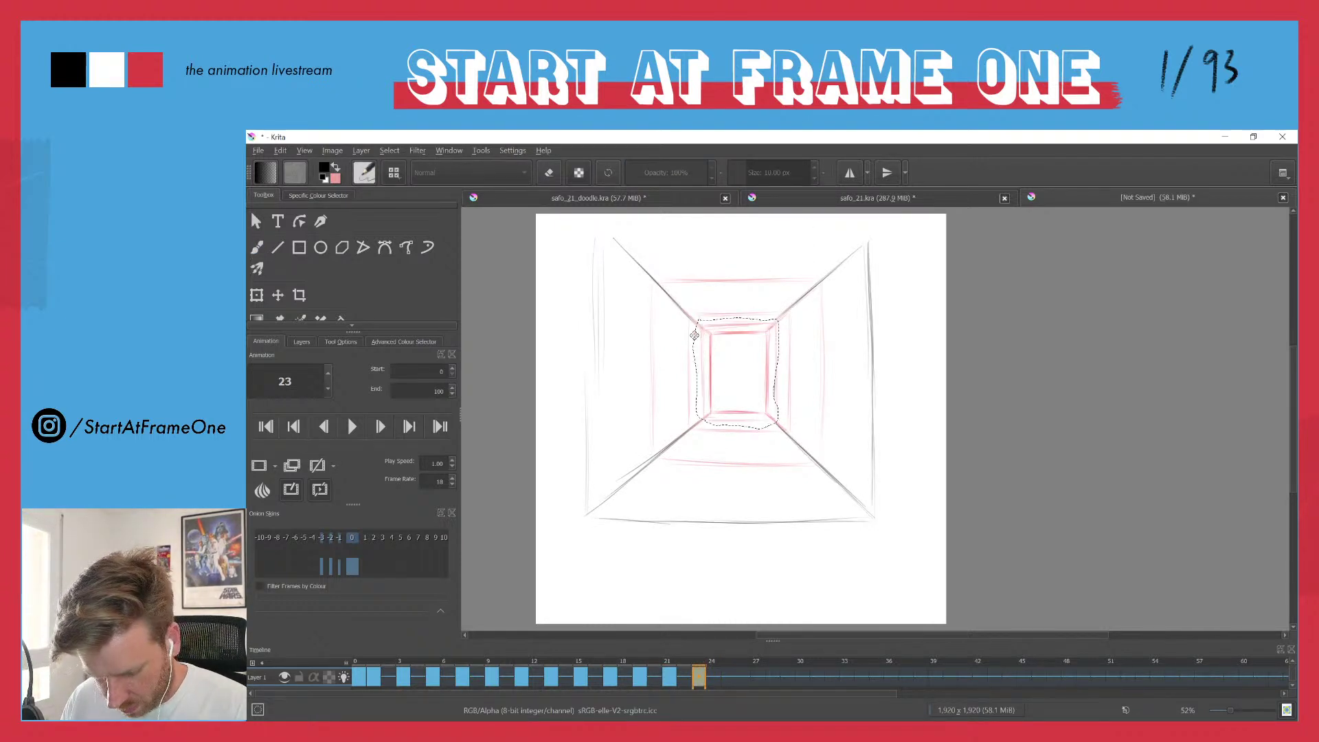
click(664, 379)
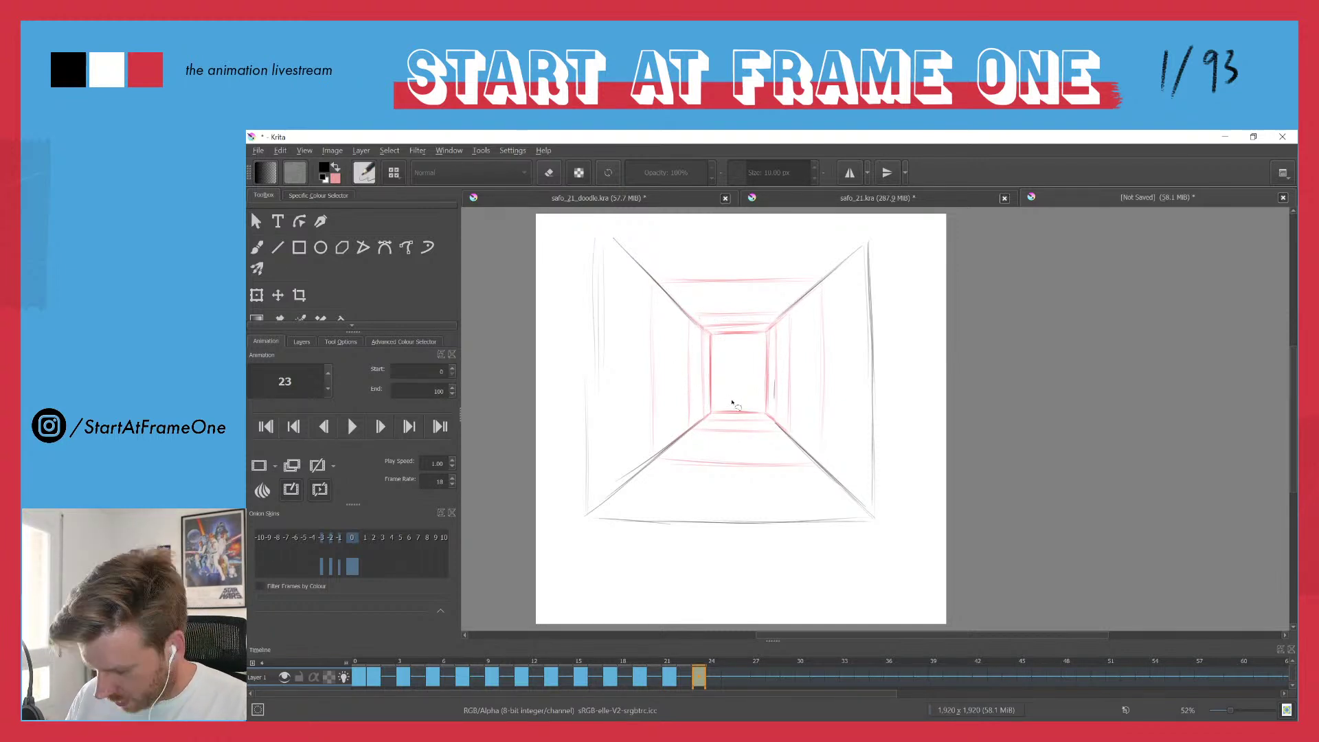
- Draw a horizontal spacing guide from the inner rectangle's right side to the outer frame, with tick marks at the previous edges
key(b)
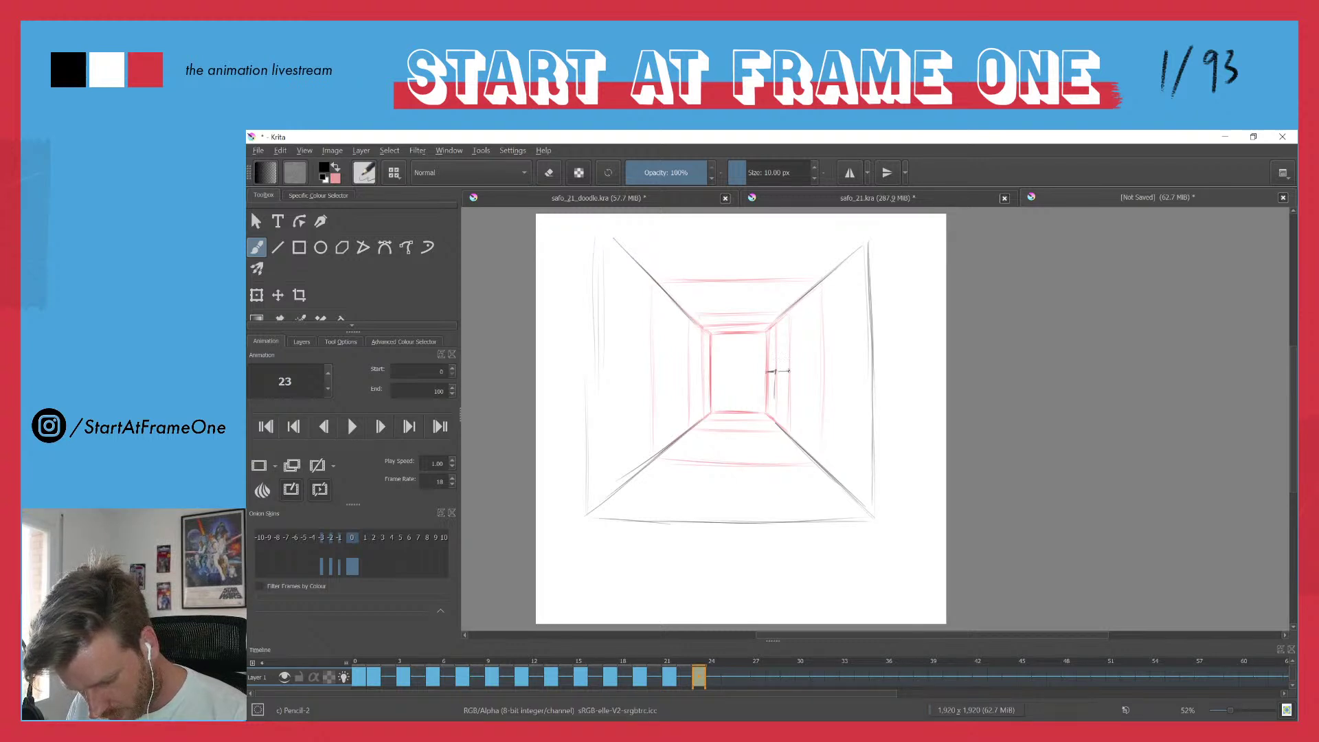
drag(791, 371, 870, 366)
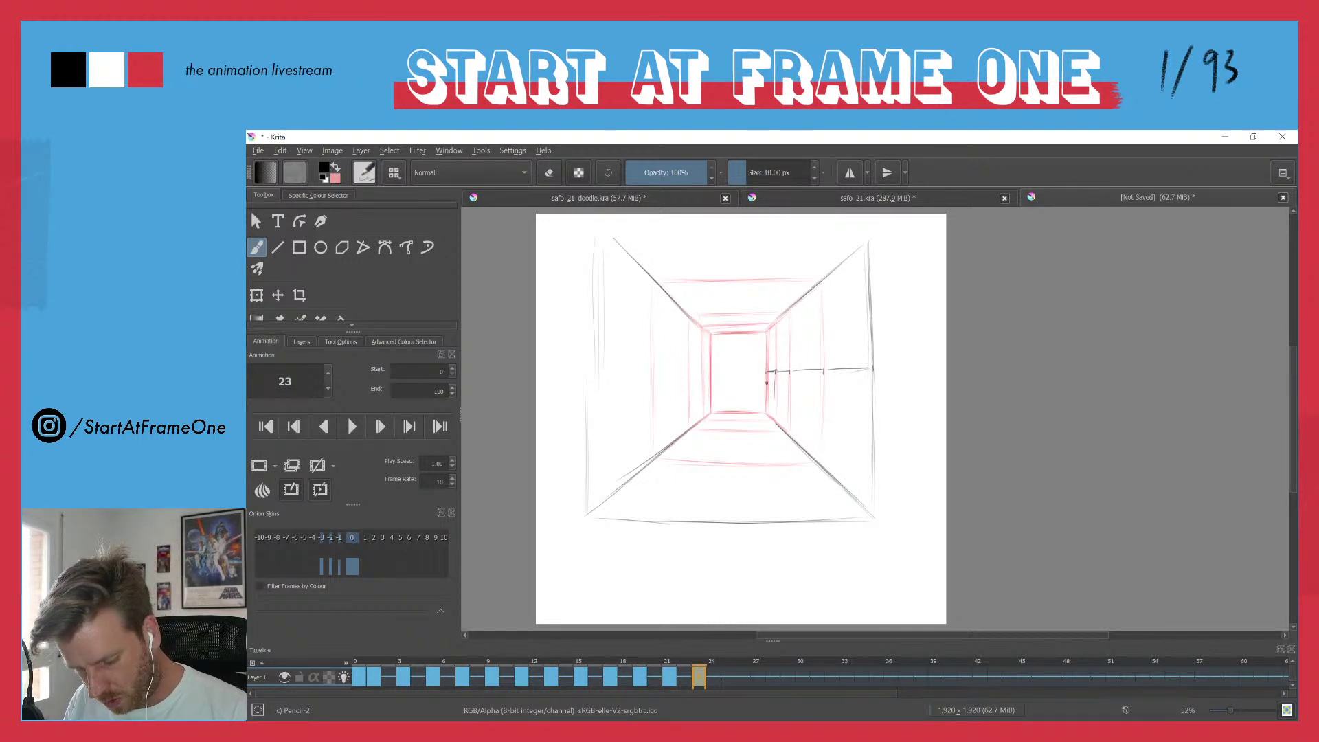
drag(768, 361, 776, 382)
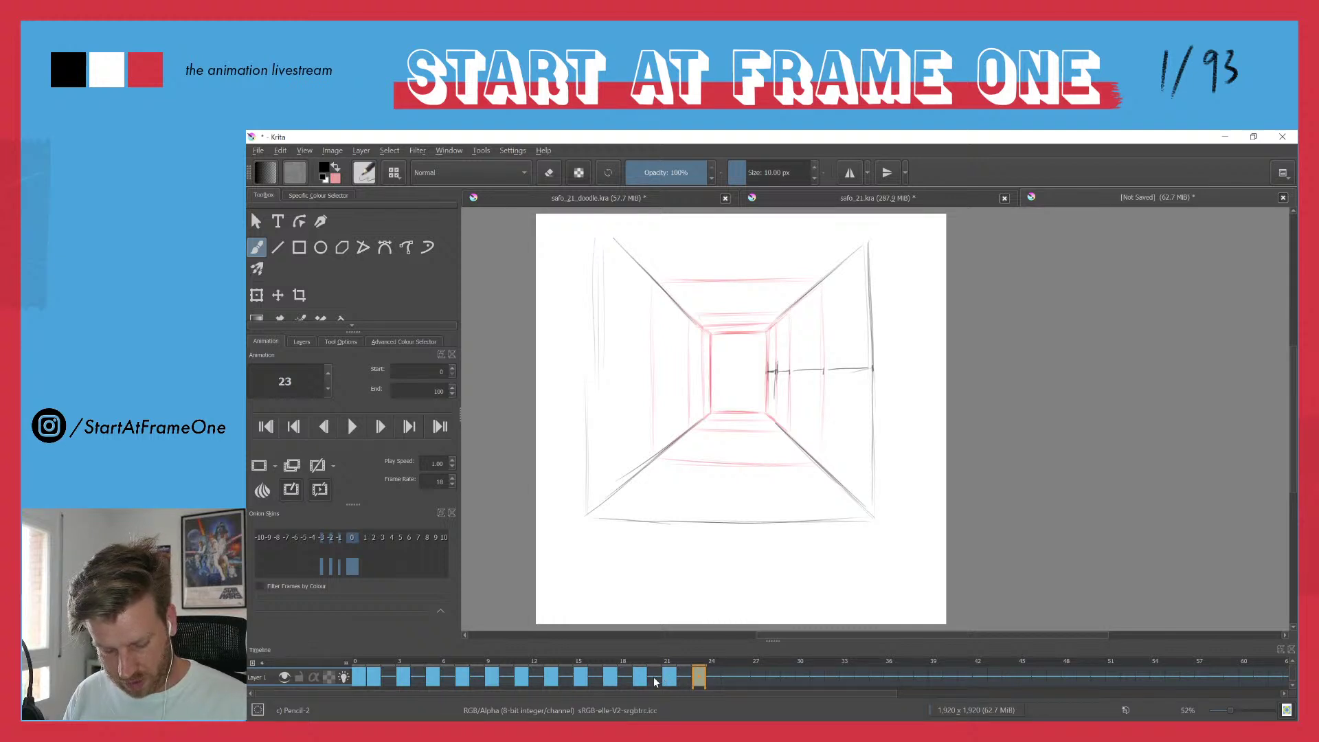
- Compare frames 19, 21 and 23 and toggle the onion skins to examine the spacing between the drawings
mouse_move(639, 663)
mouse_down()
mouse_move(669, 663)
mouse_move(634, 661)
mouse_up()
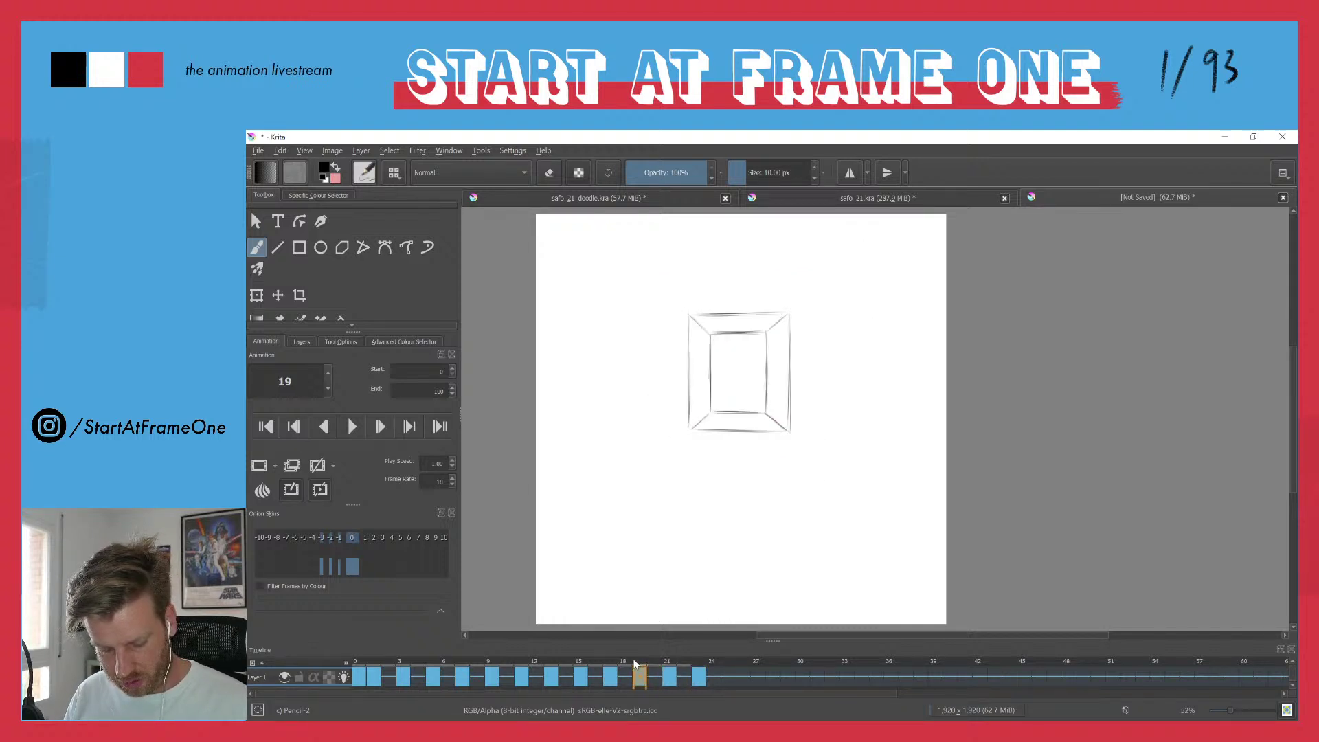
click(626, 680)
click(643, 680)
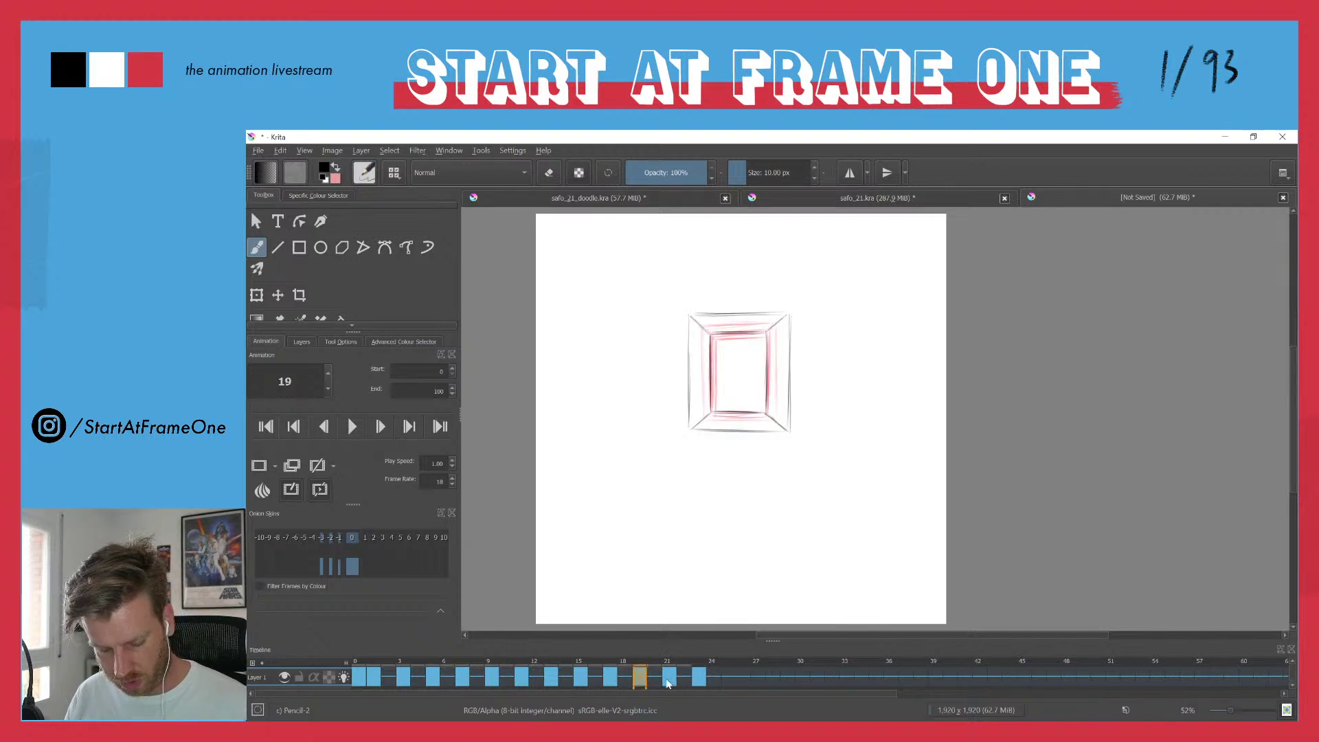
click(671, 680)
click(699, 680)
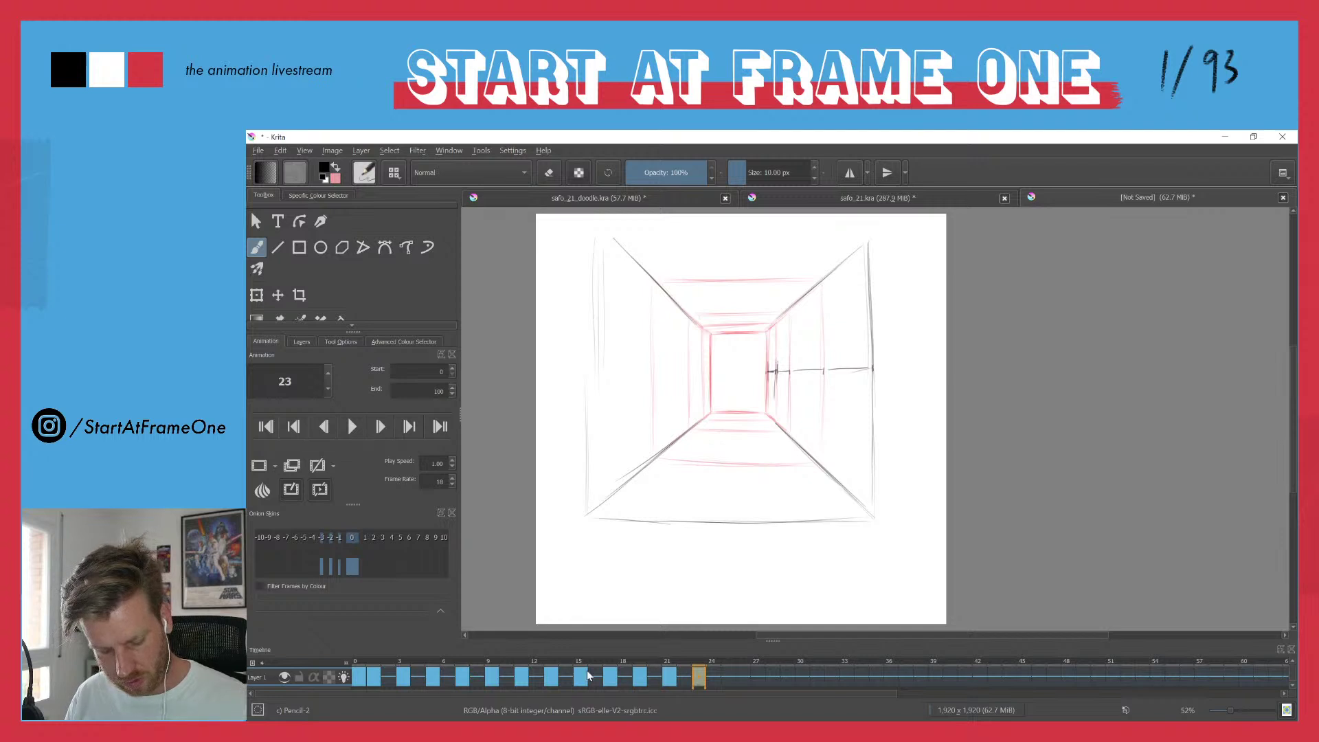
mouse_move(697, 661)
mouse_down()
mouse_move(678, 663)
mouse_move(697, 664)
mouse_up()
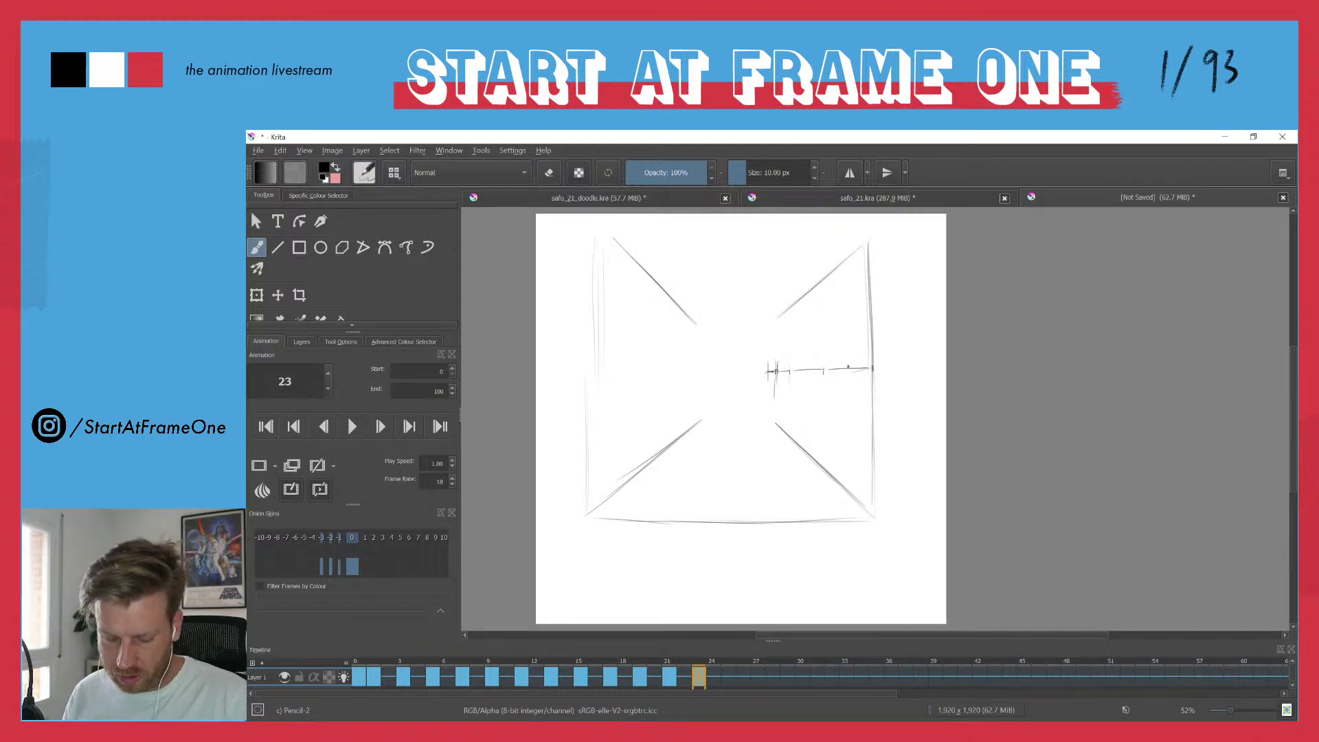
click(674, 662)
drag(673, 663, 701, 659)
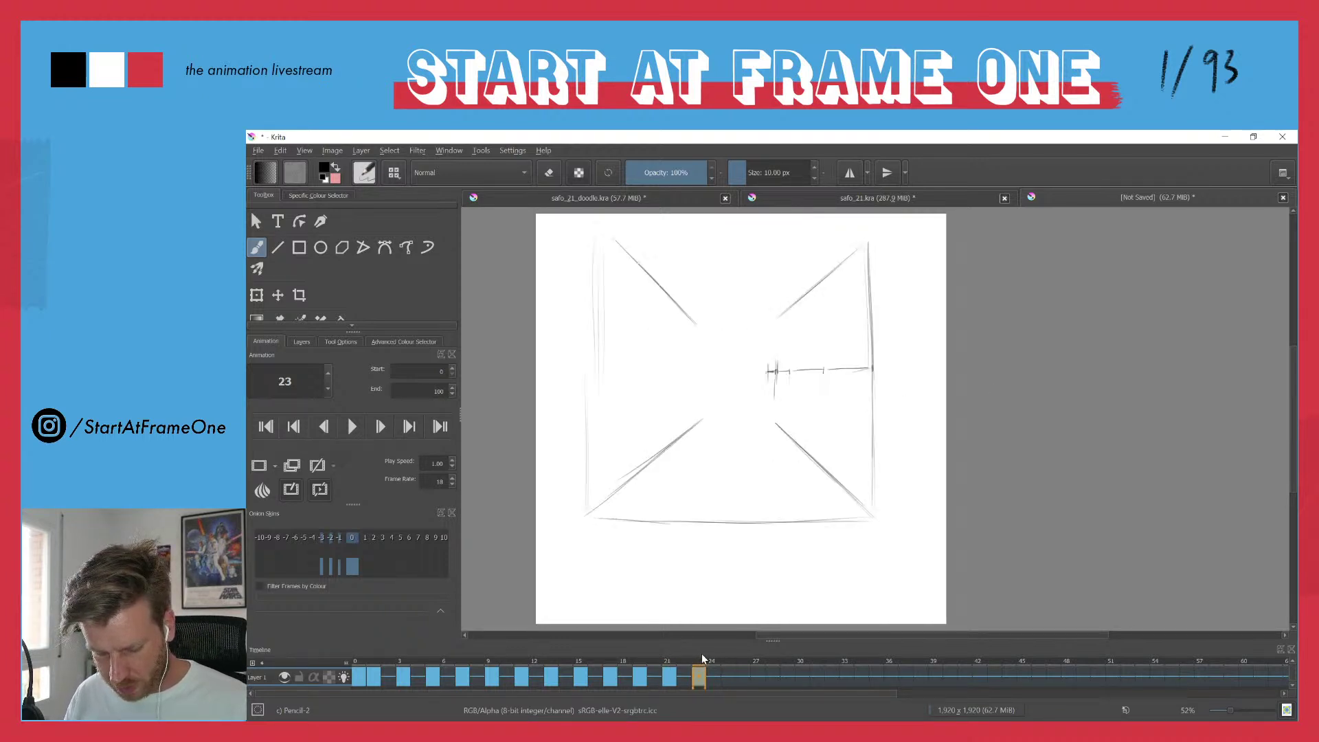
key(alt+o)
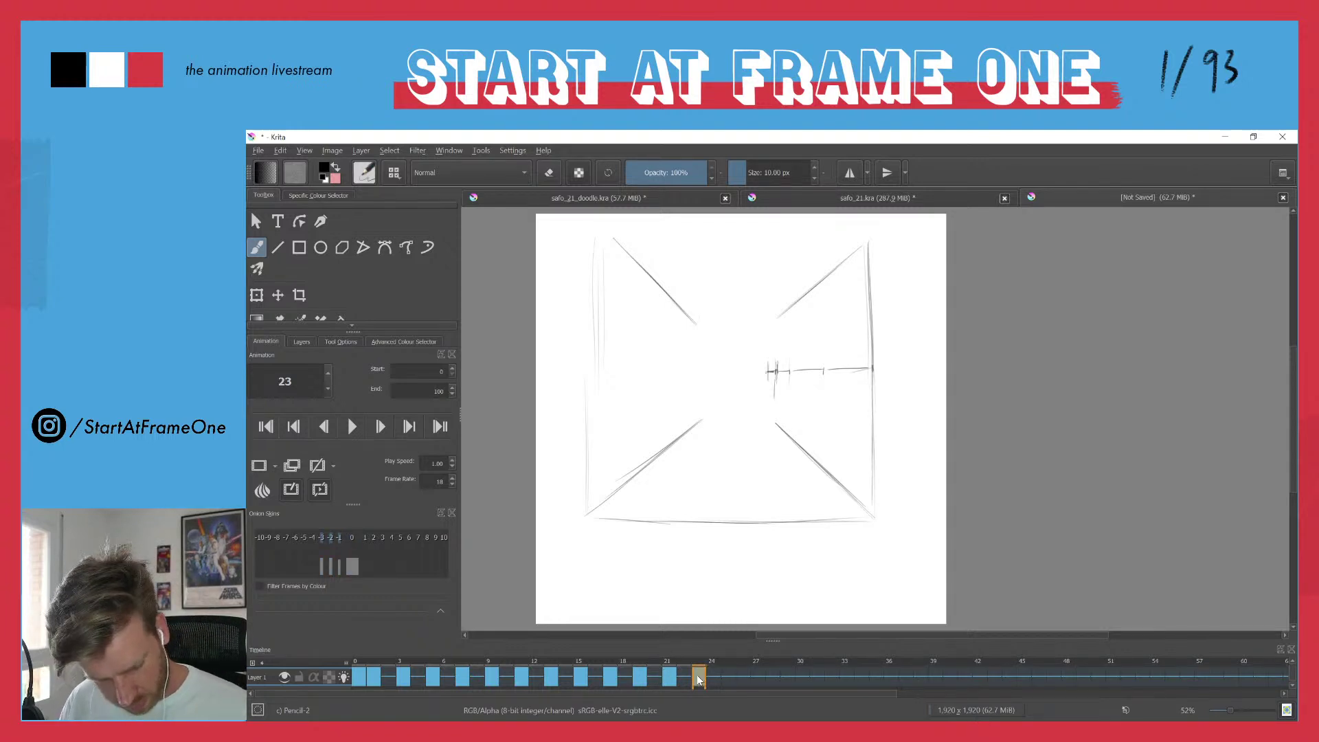
key(alt+o)
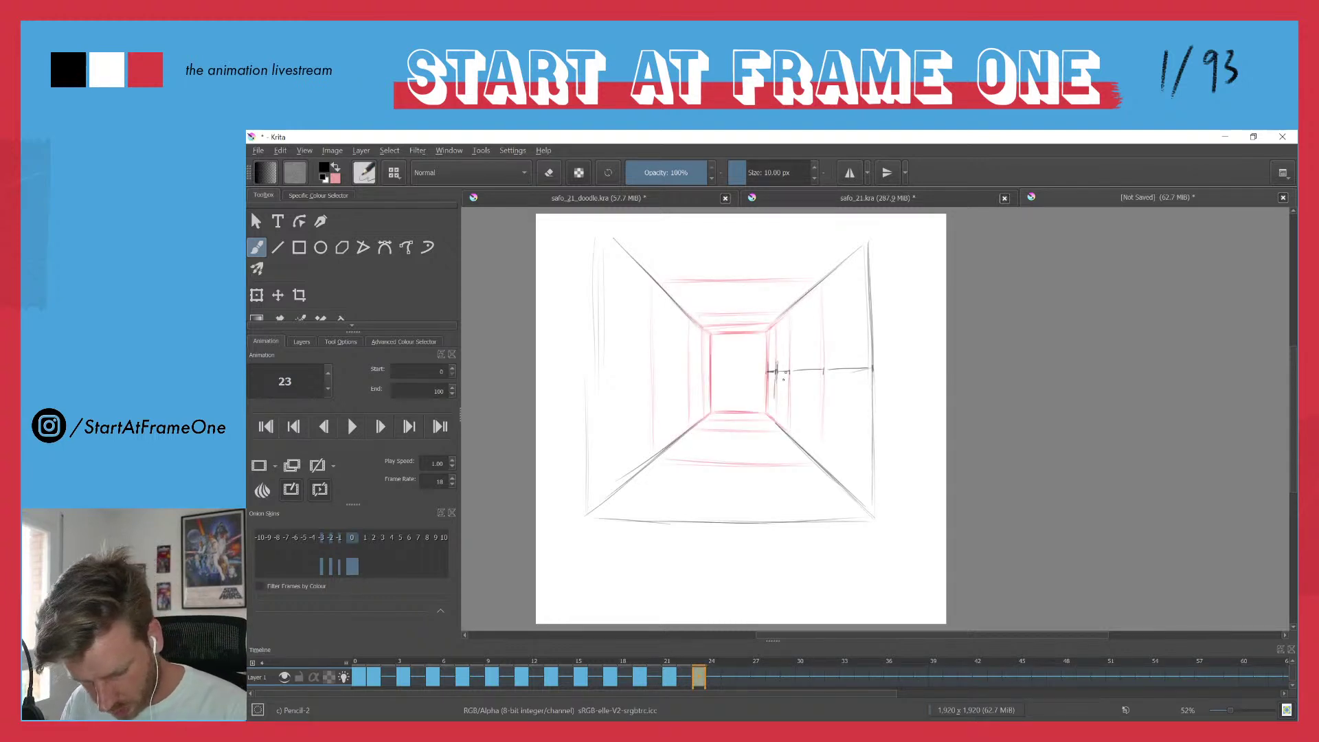
- Redraw the inner rectangle on frame 23 slightly outside the onion-skin one, with its right edge on the guide's tick mark
mouse_move(777, 318)
mouse_down()
mouse_move(775, 424)
mouse_move(775, 405)
mouse_up()
mouse_move(700, 328)
mouse_down()
mouse_move(705, 423)
mouse_move(774, 423)
mouse_up()
drag(701, 327, 773, 324)
drag(700, 325, 775, 323)
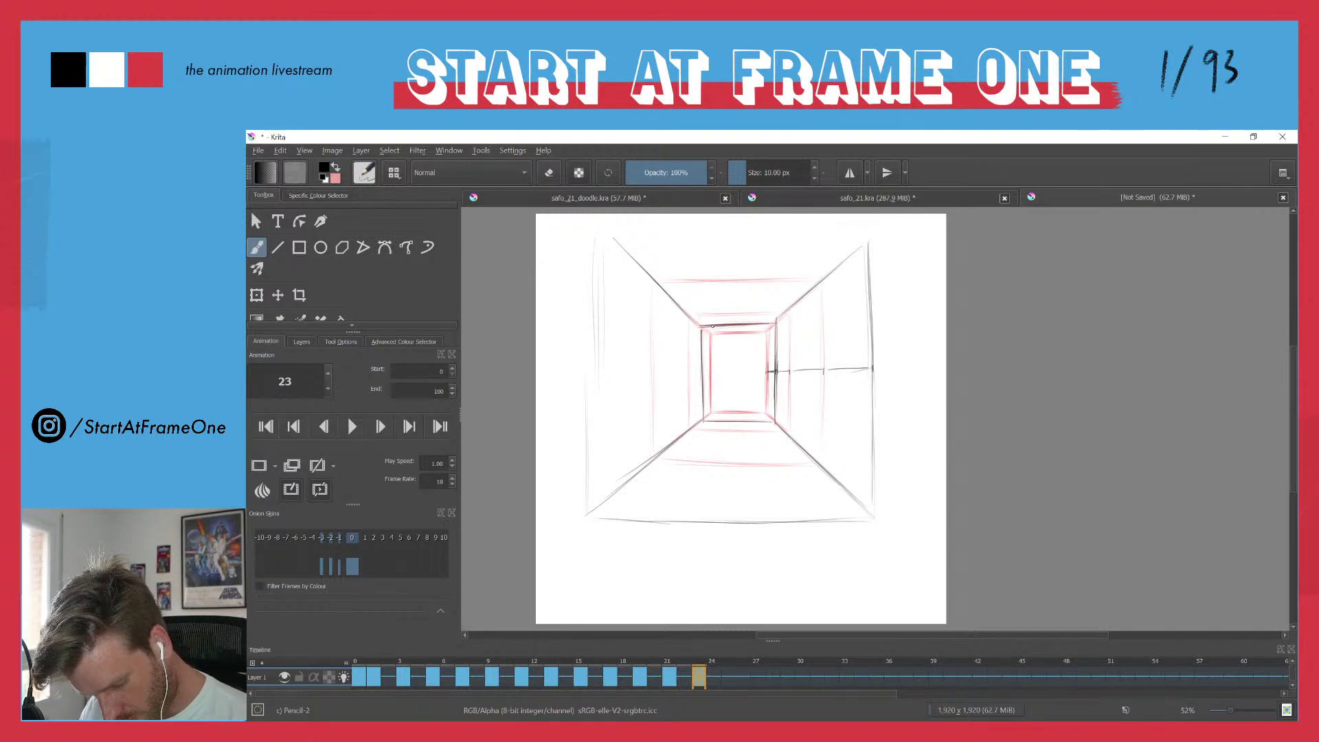
- Erase the horizontal spacing guide between the inner rectangle and the outer frame's right edge, and clear the selection
key(e)
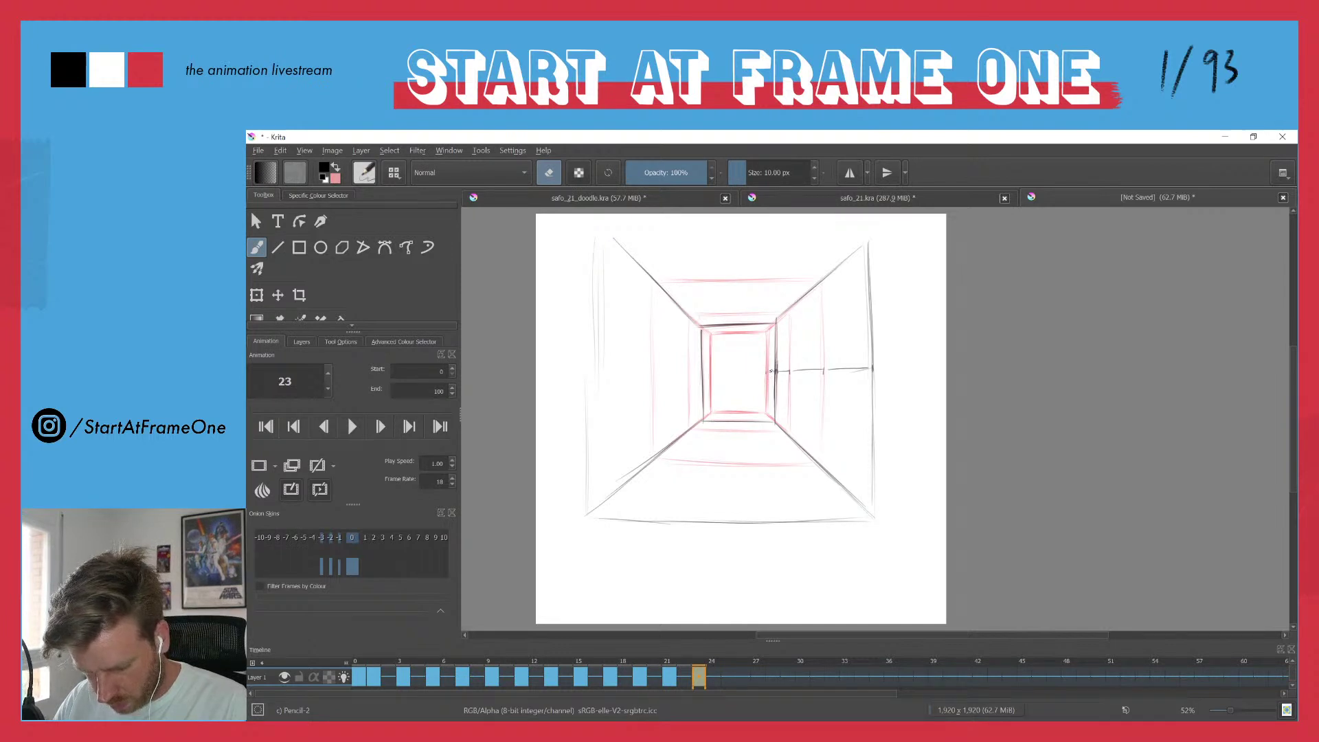
key(l)
mouse_move(784, 365)
mouse_down()
mouse_move(785, 383)
mouse_move(871, 376)
mouse_move(812, 359)
mouse_up()
key(Delete)
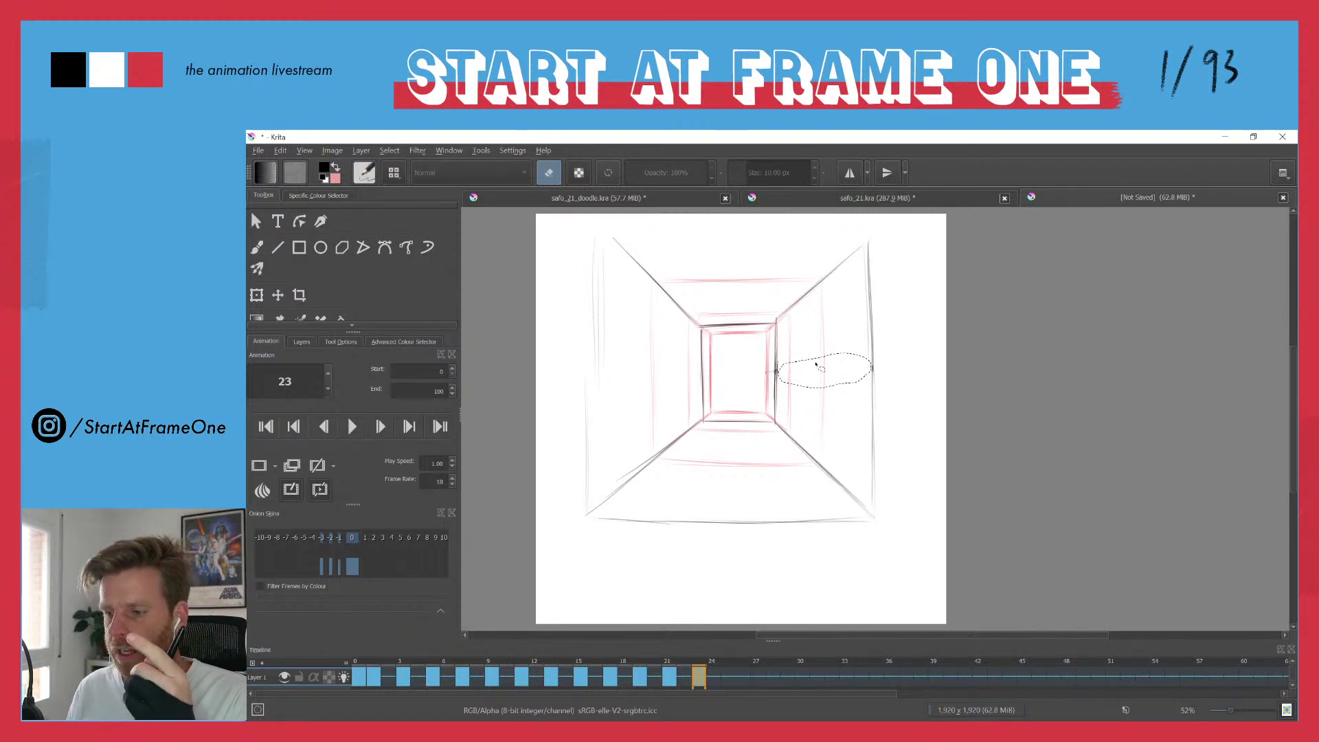
key(ctrl+shift+a)
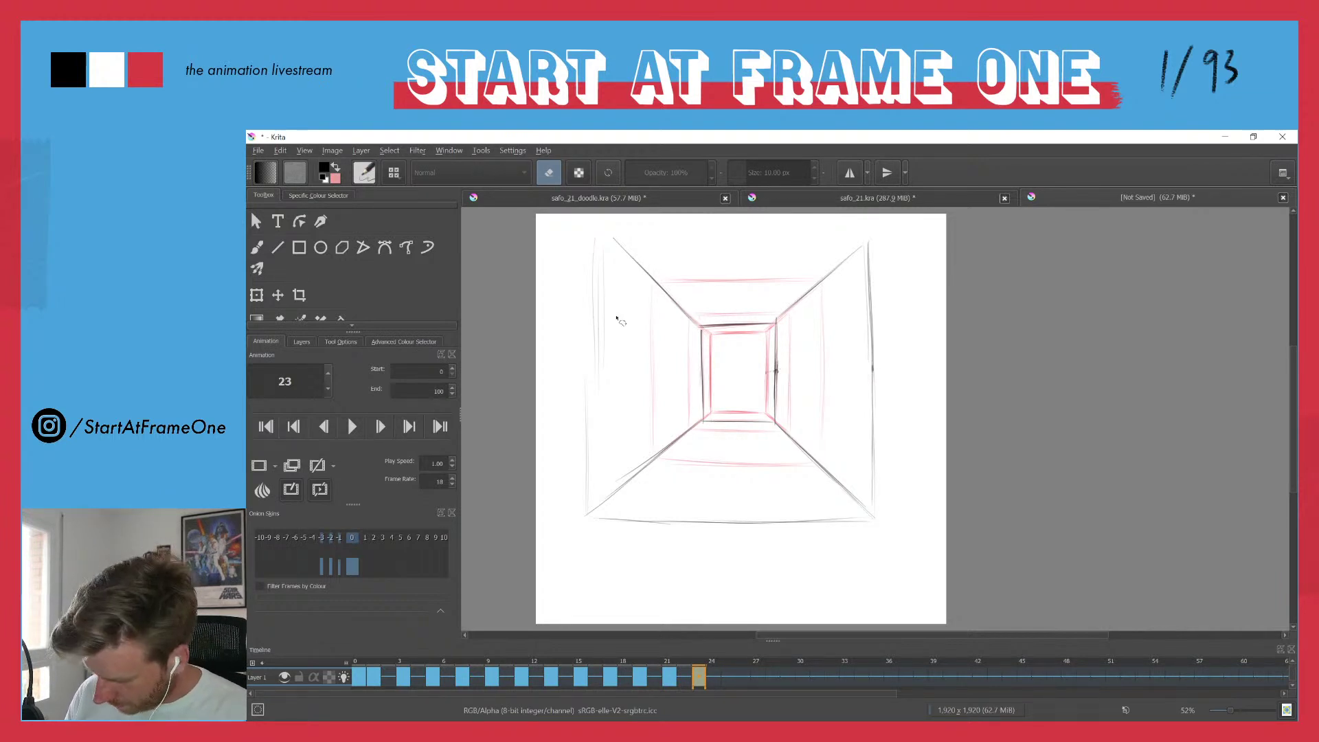
- Switch back from erasing to drawing, then reinforce the outer frame's left edge and add its top edge on frame 23
key(b)
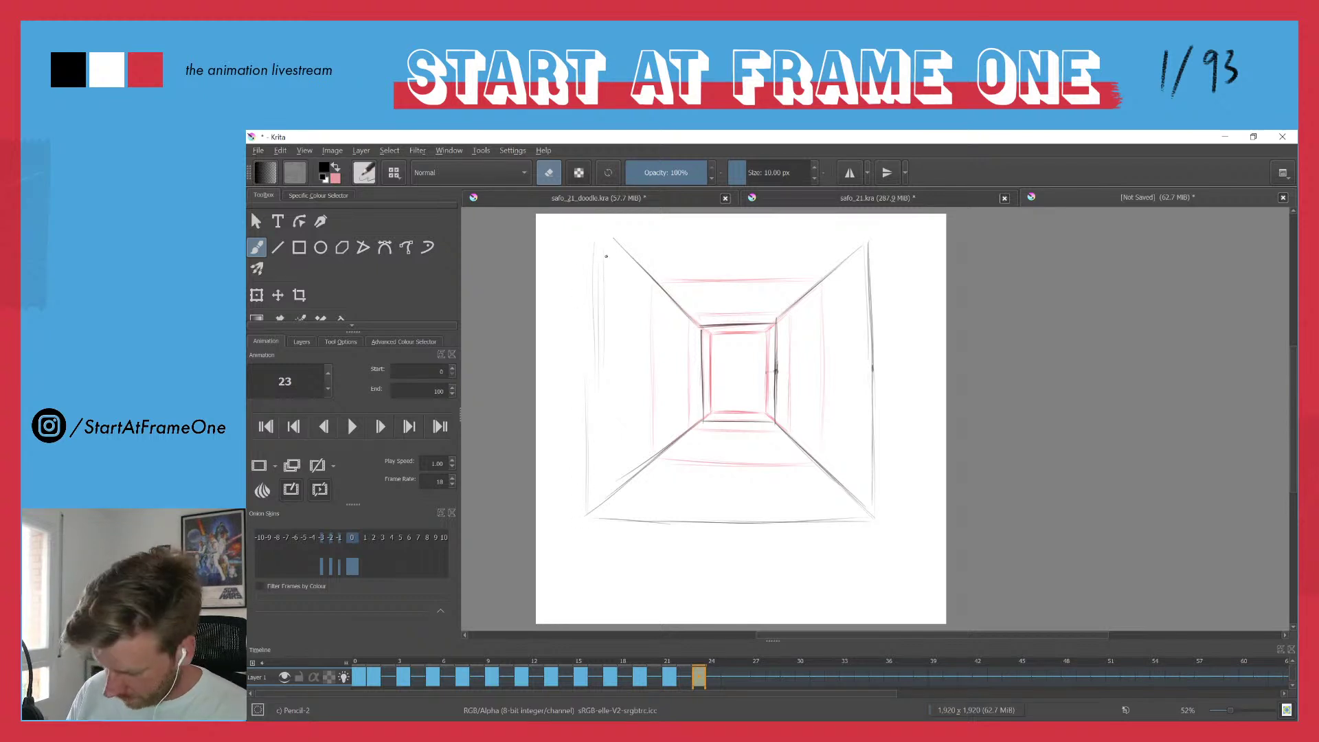
key(e)
drag(595, 235, 592, 466)
drag(590, 519, 597, 321)
mouse_move(594, 233)
mouse_down()
mouse_move(591, 502)
mouse_move(595, 290)
mouse_up()
mouse_move(717, 248)
mouse_down()
mouse_move(868, 239)
mouse_move(687, 229)
mouse_up()
drag(595, 237, 725, 242)
mouse_move(867, 240)
mouse_down()
mouse_move(610, 238)
mouse_move(859, 241)
mouse_up()
mouse_move(860, 239)
mouse_down()
mouse_move(616, 238)
mouse_move(596, 298)
mouse_up()
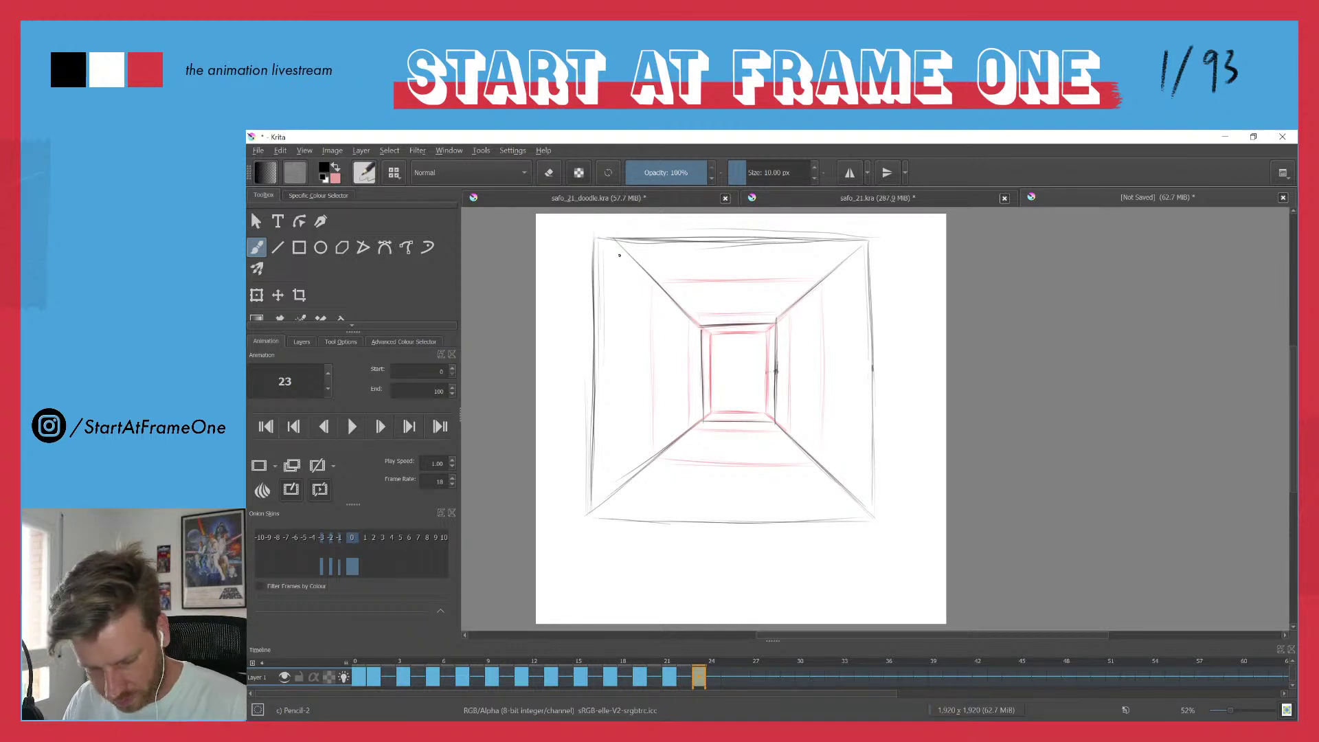
- Redraw the upper-left diagonal from the outer frame's corner on frame 23 and turn off the onion skins
mouse_move(597, 229)
mouse_down()
mouse_move(711, 349)
mouse_move(610, 241)
mouse_up()
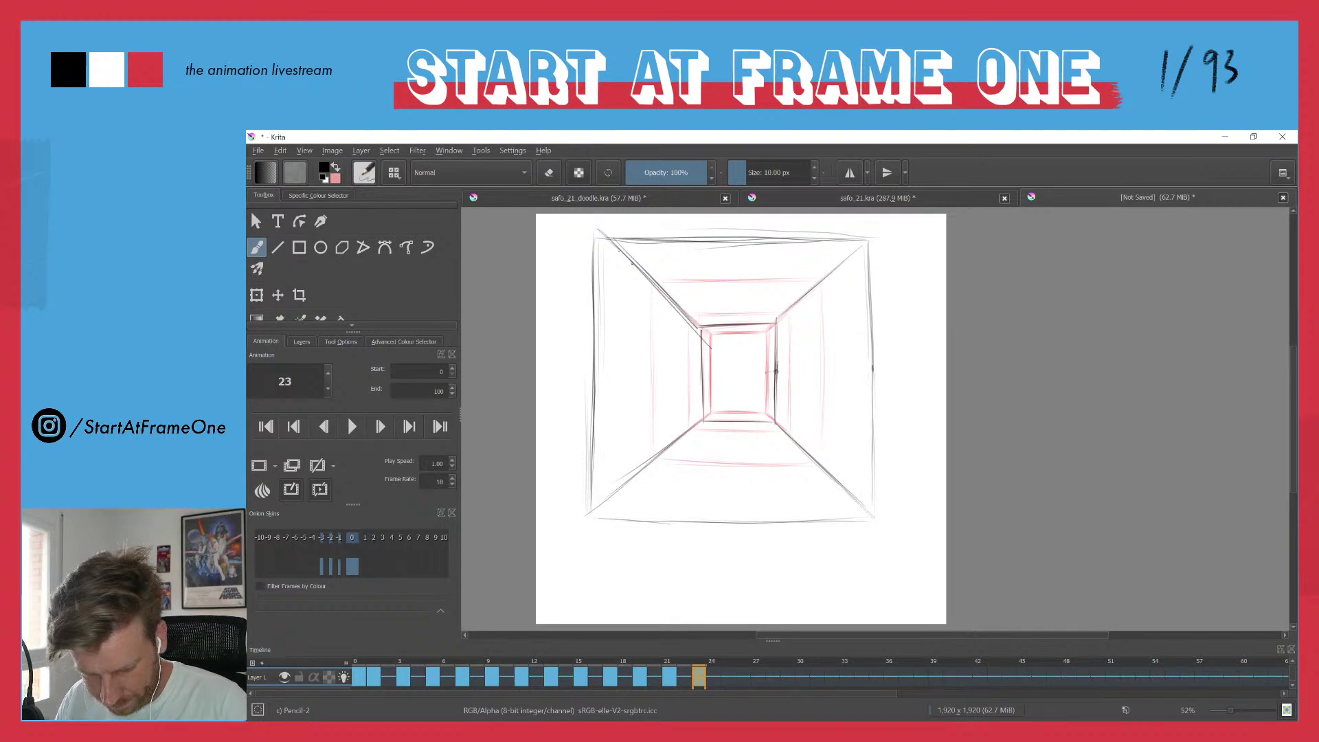
click(351, 539)
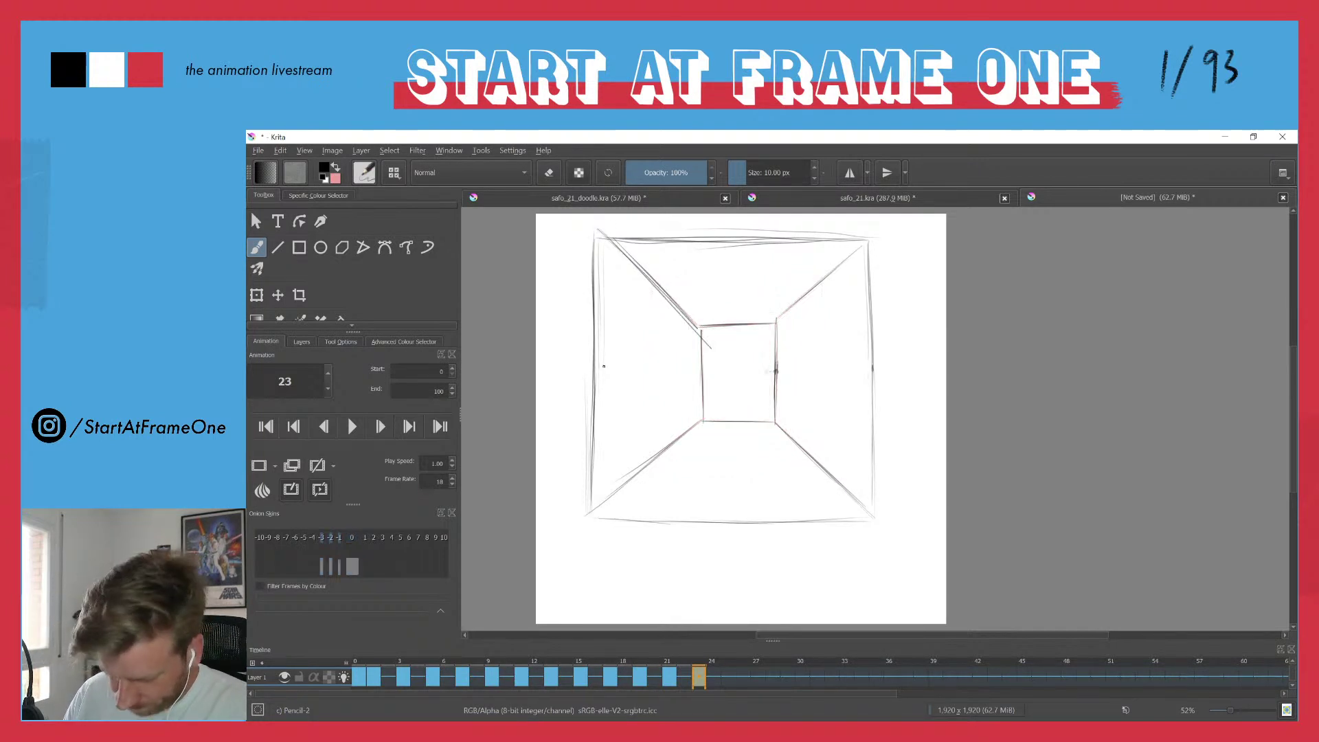
- Step back through the earlier expansion frames and forward to frame 25 to check how the perspective frame grows
key(Left)
key(Left)
key(Left)
key(Left)
key(Left)
key(Left)
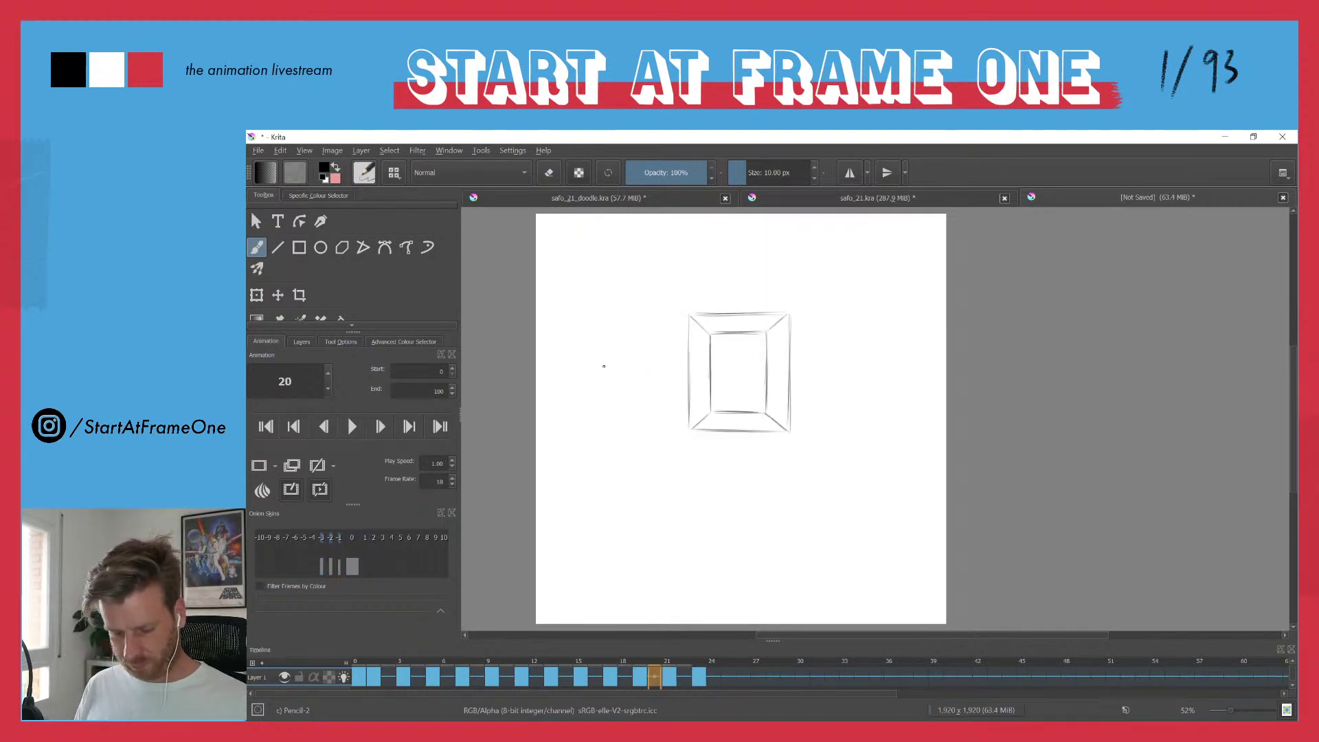
key(Right)
key(Right)
key(Right)
key(Right)
key(Right)
key(Right)
key(Right)
key(Right)
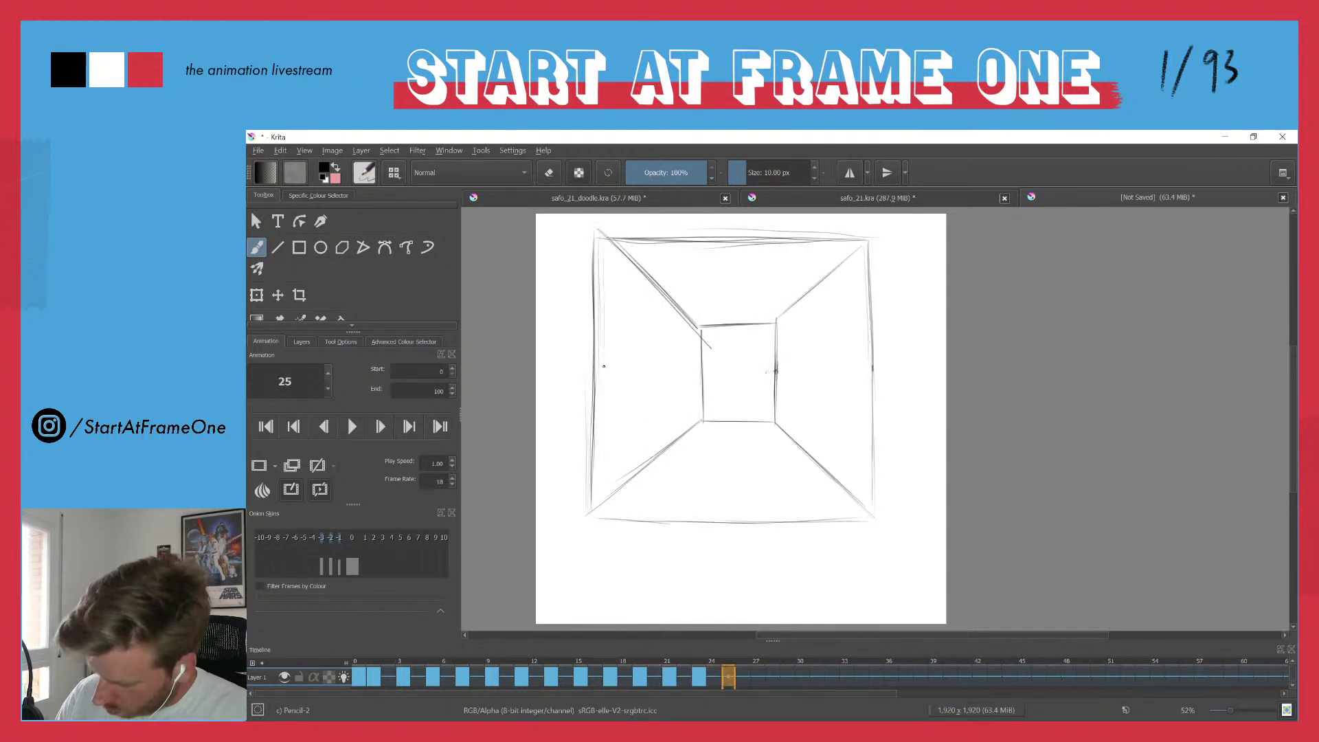
- Add a blank keyframe at frame 25 and turn the onion skins on
key(Delete)
click(694, 661)
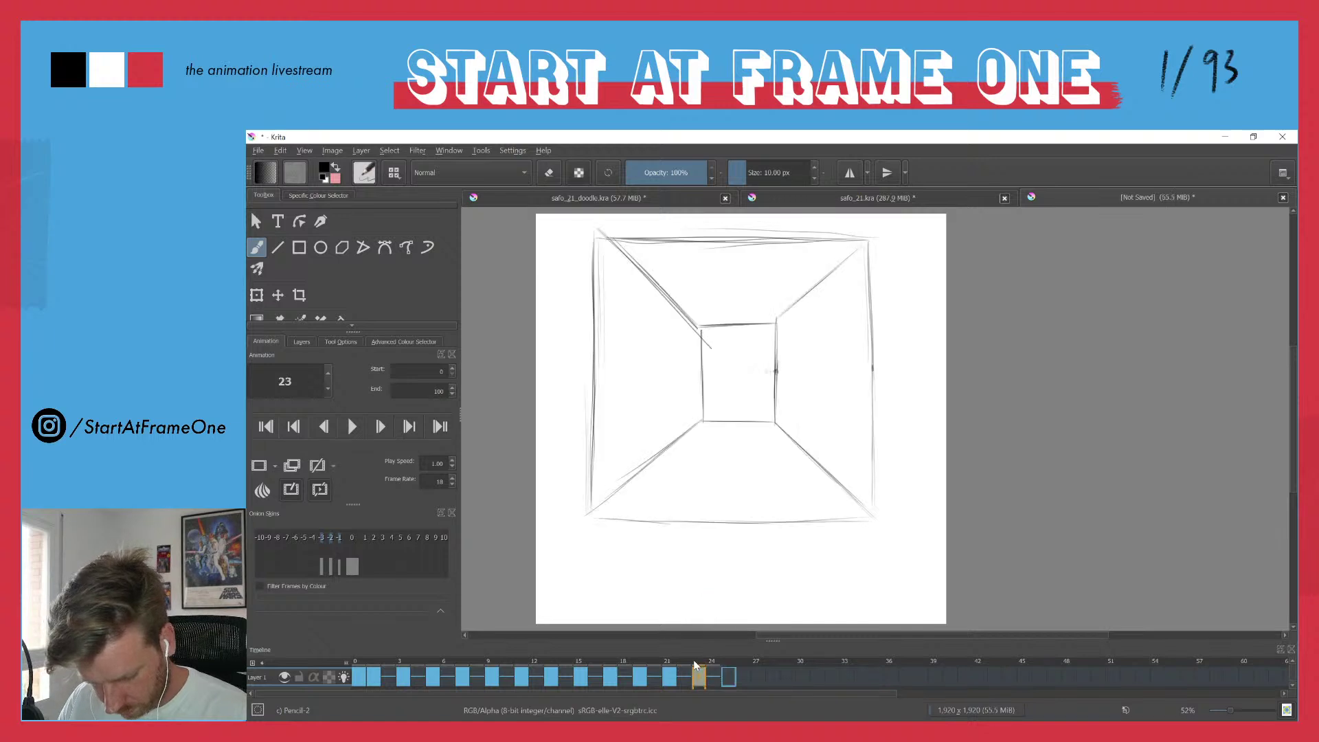
click(727, 660)
key(o)
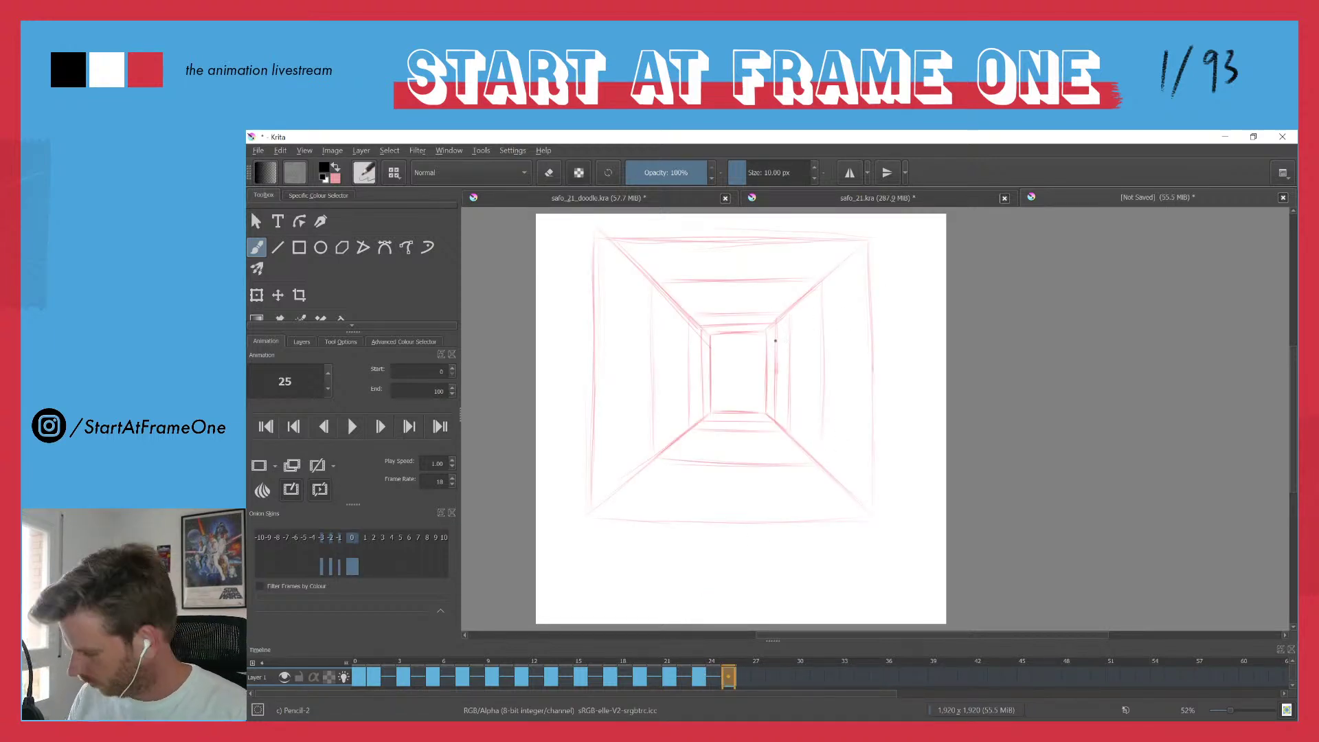
- Sketch the outer frame's bottom edge across the full width near the canvas bottom on frame 25
scroll(764, 362, down, 2)
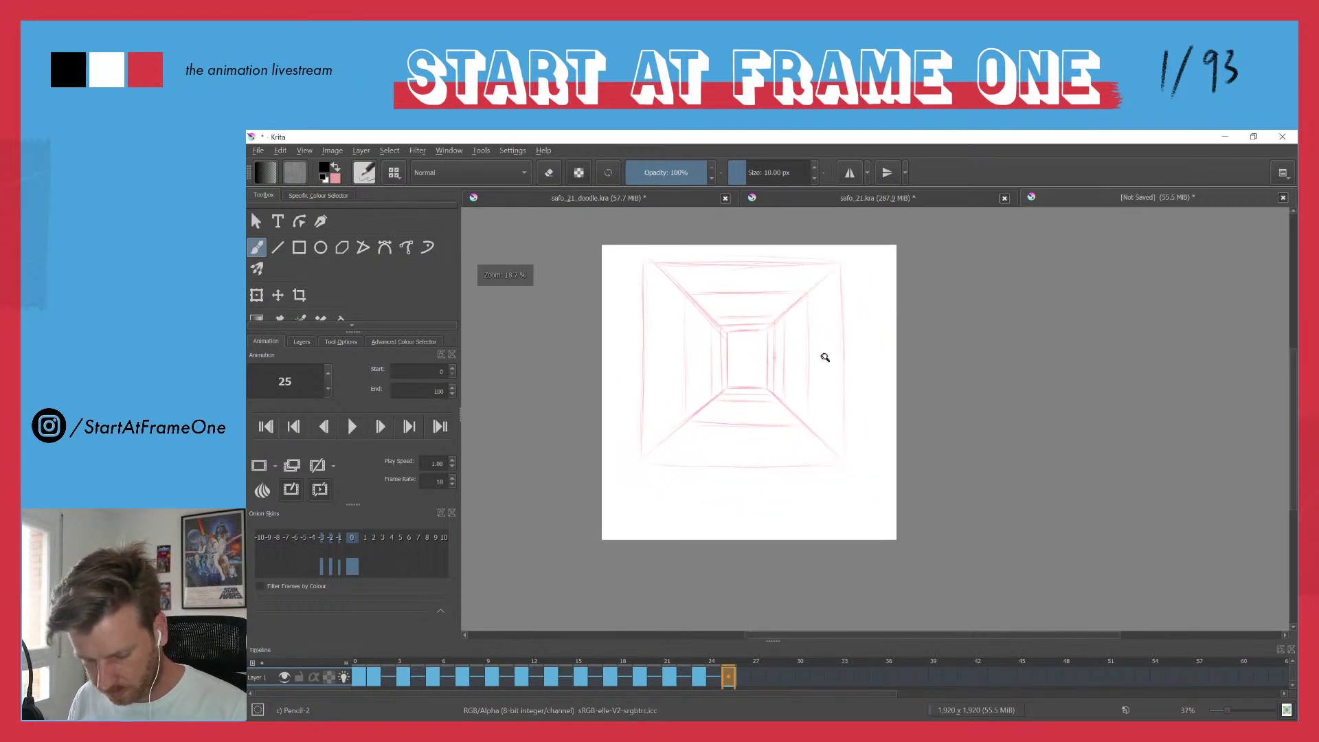
drag(887, 508, 886, 510)
drag(878, 511, 608, 526)
mouse_move(896, 522)
mouse_down()
mouse_move(588, 516)
mouse_move(893, 513)
mouse_move(611, 519)
mouse_up()
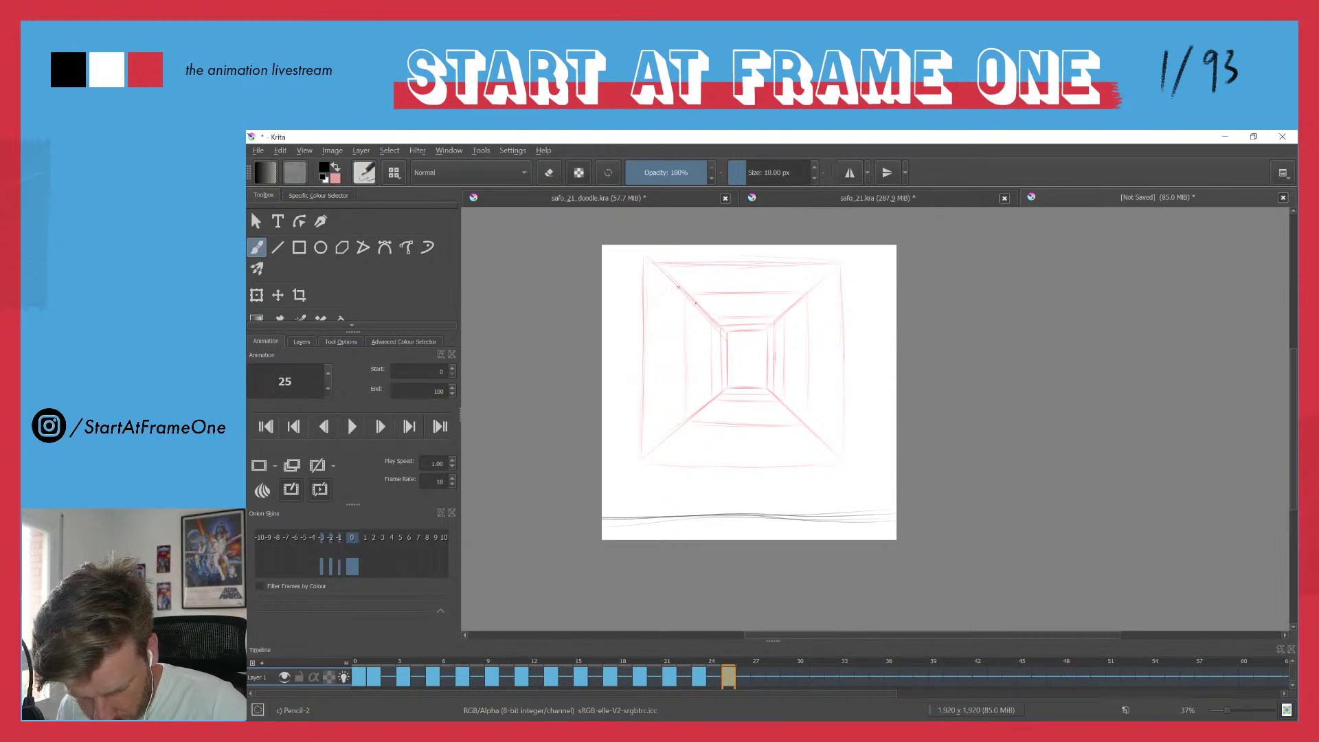
- Draw the upper-left and both lower diagonals plus the enlarged inner rectangle's left and bottom edges on frame 25
drag(704, 314, 645, 255)
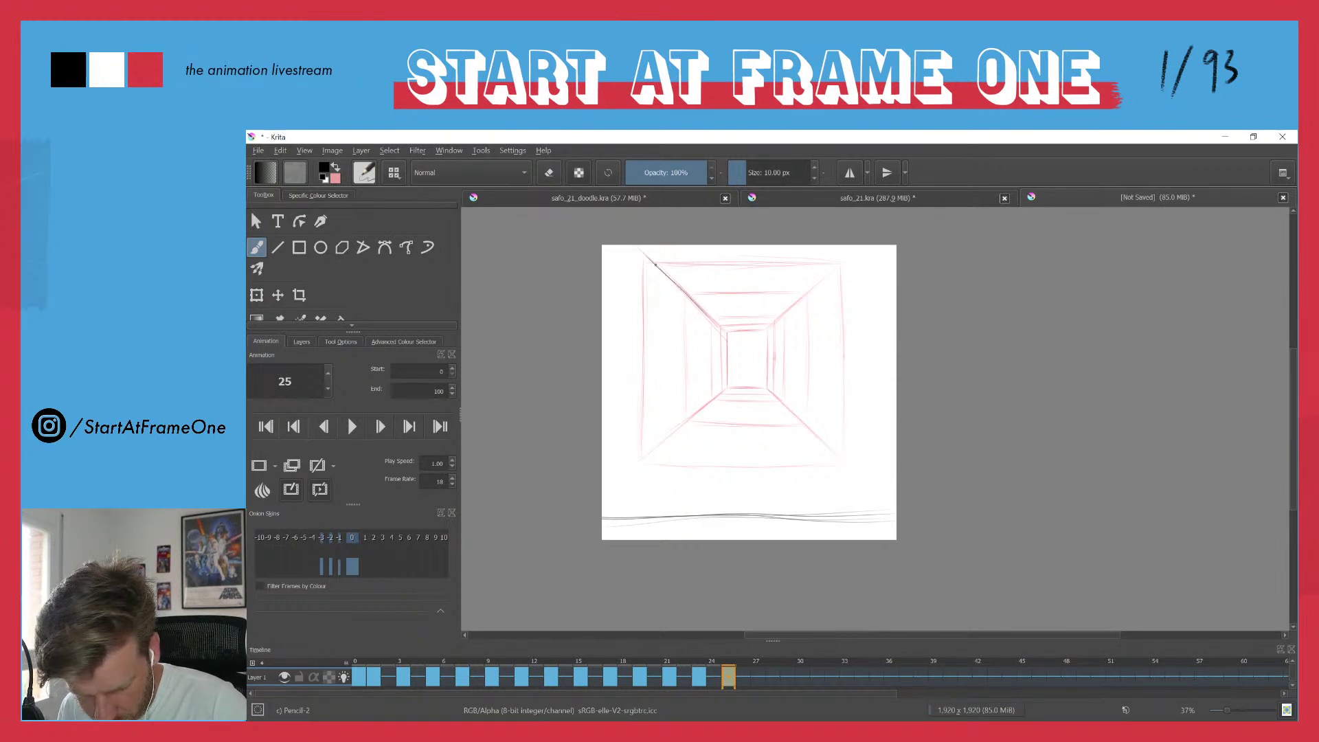
drag(706, 320, 703, 400)
mouse_move(705, 348)
mouse_down()
mouse_move(708, 389)
mouse_move(689, 432)
mouse_move(603, 492)
mouse_up()
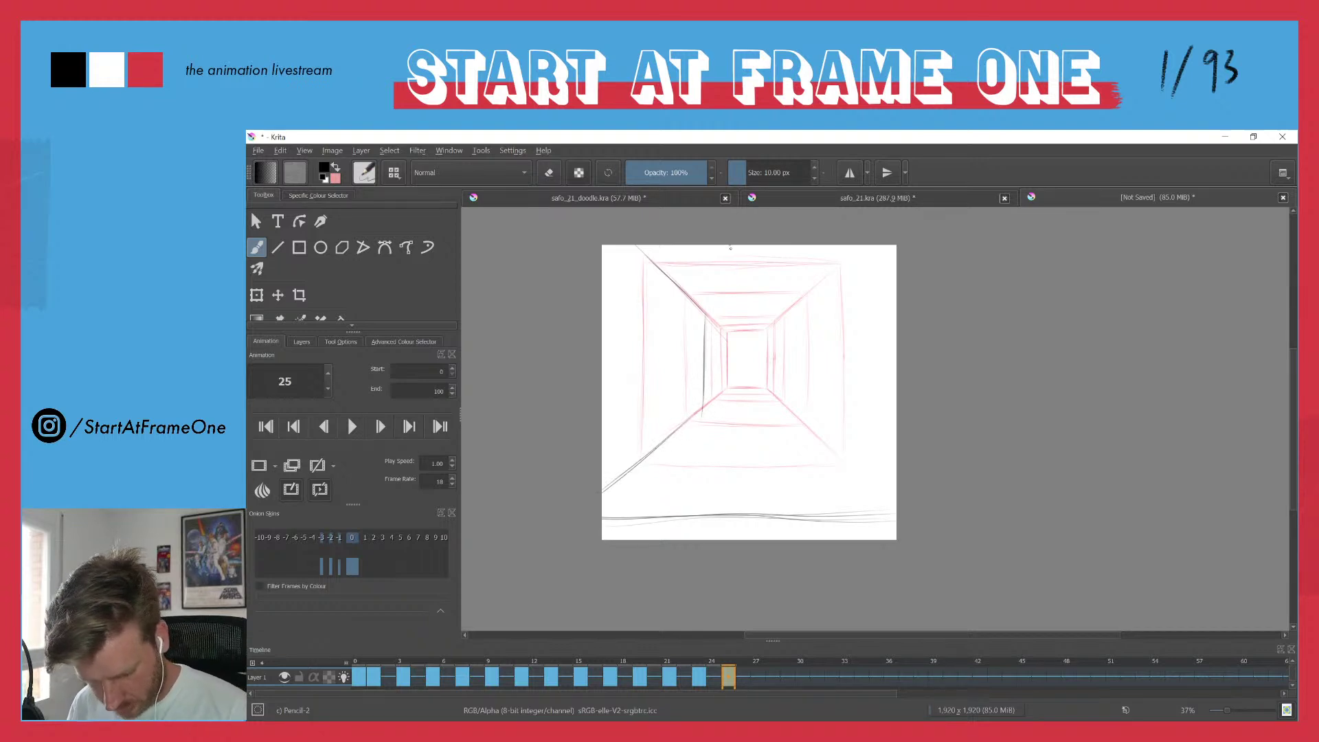
mouse_move(704, 409)
mouse_down()
mouse_move(802, 418)
mouse_move(782, 408)
mouse_move(881, 497)
mouse_up()
drag(807, 427, 894, 512)
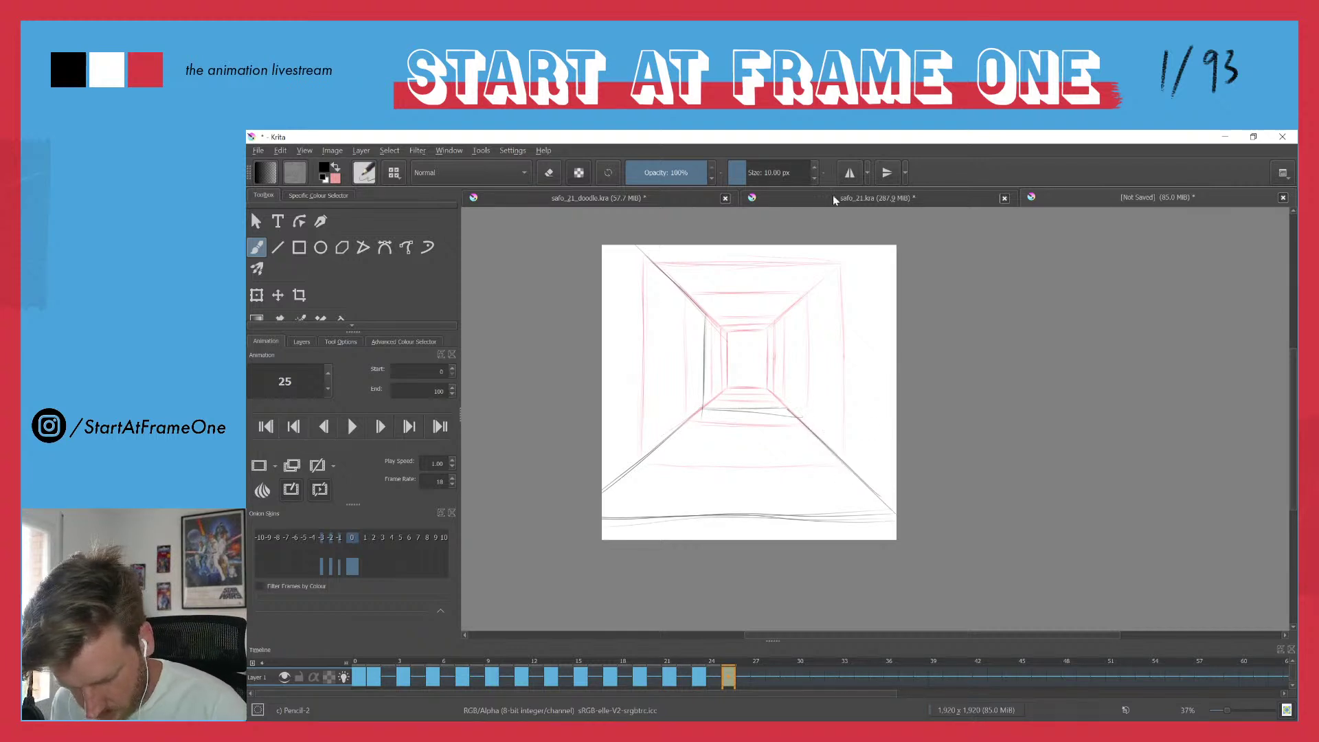
- Draw the upper-right diagonal and the inner rectangle's right and top edges on frame 25, reinforcing its outline
mouse_move(792, 310)
mouse_down()
mouse_move(788, 408)
mouse_move(791, 308)
mouse_move(790, 377)
mouse_up()
drag(790, 306, 861, 249)
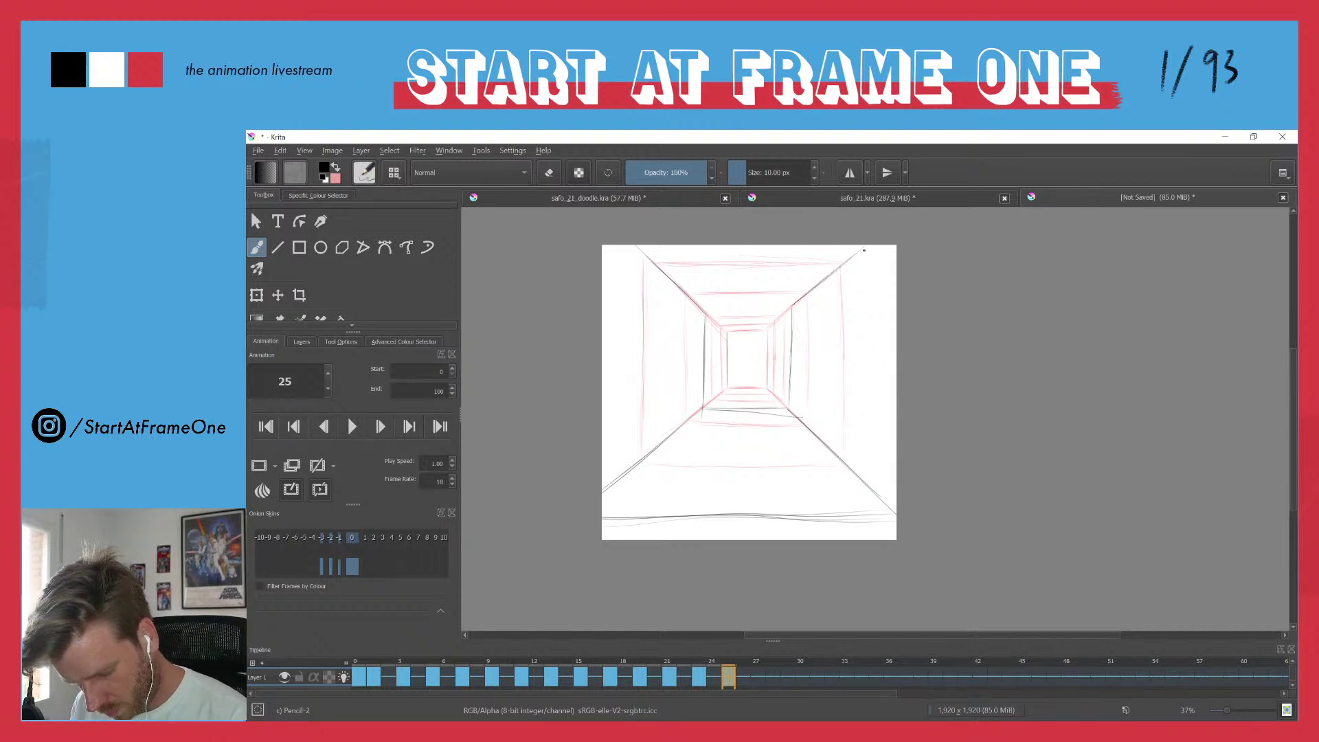
mouse_move(782, 312)
mouse_down()
mouse_move(722, 308)
mouse_move(780, 311)
mouse_move(788, 371)
mouse_up()
drag(790, 308, 789, 405)
mouse_move(706, 315)
mouse_down()
mouse_move(706, 397)
mouse_move(783, 408)
mouse_move(759, 409)
mouse_up()
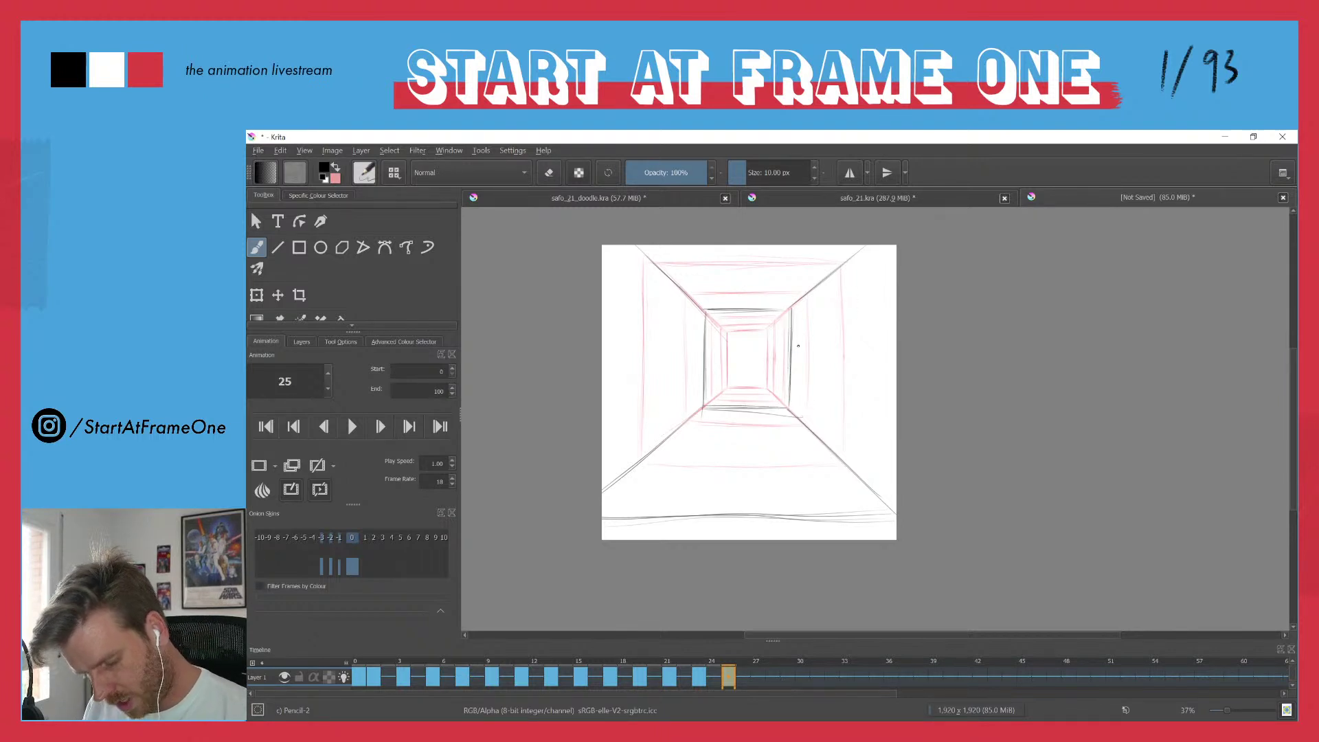
drag(791, 311, 790, 380)
drag(718, 311, 753, 313)
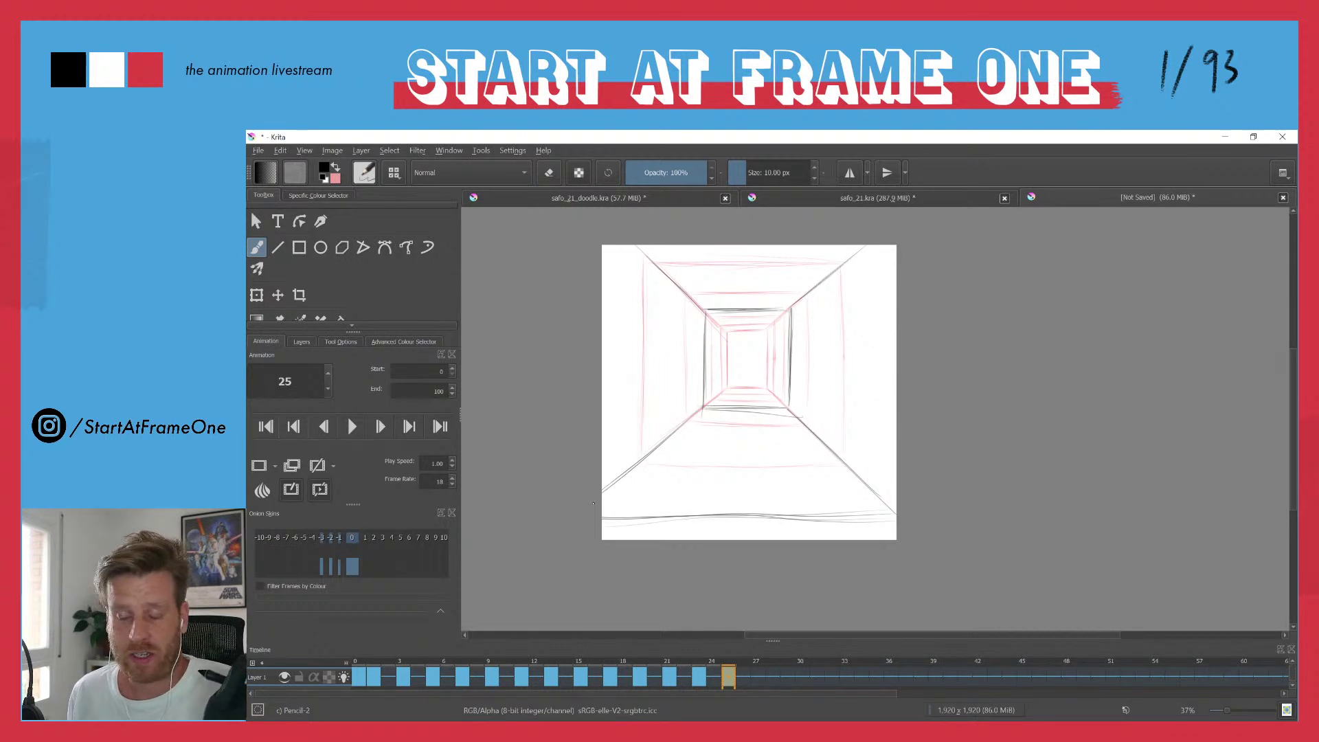
- Play the animation briefly, and add a blank keyframe at frame 27
key(space)
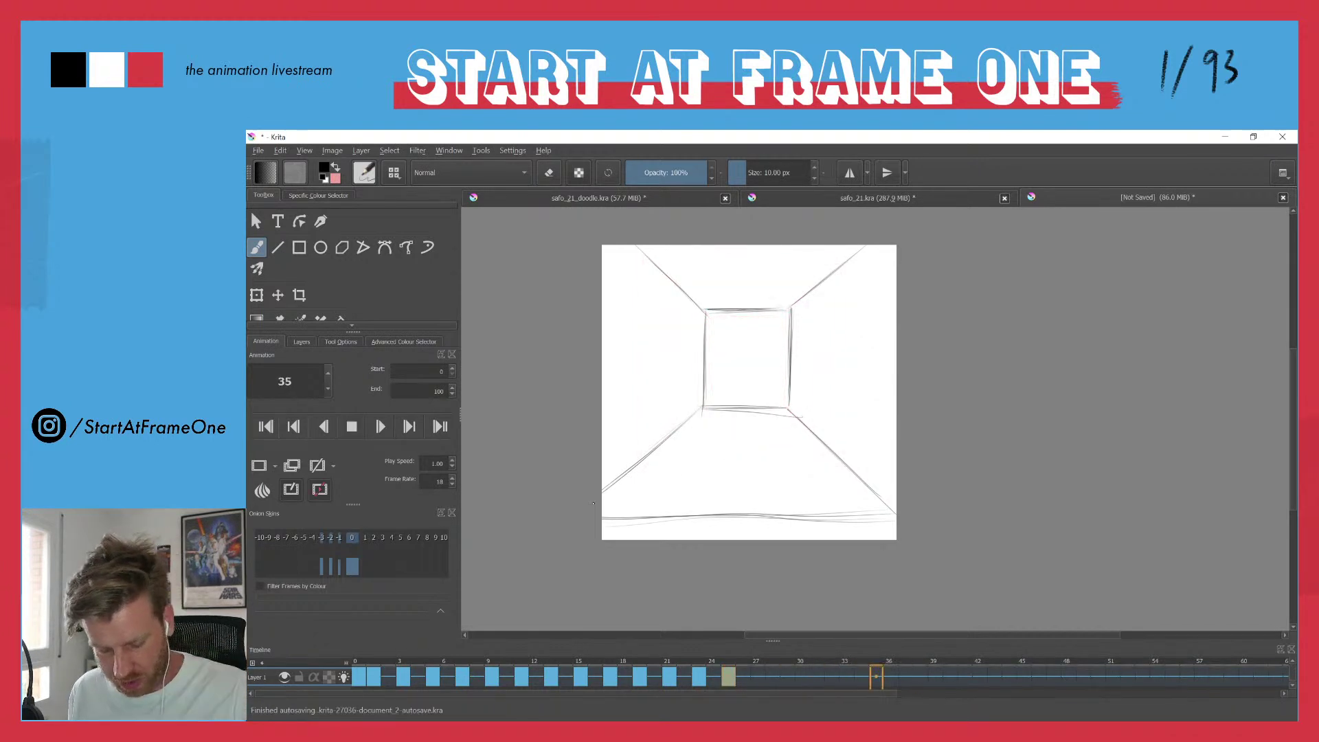
key(space)
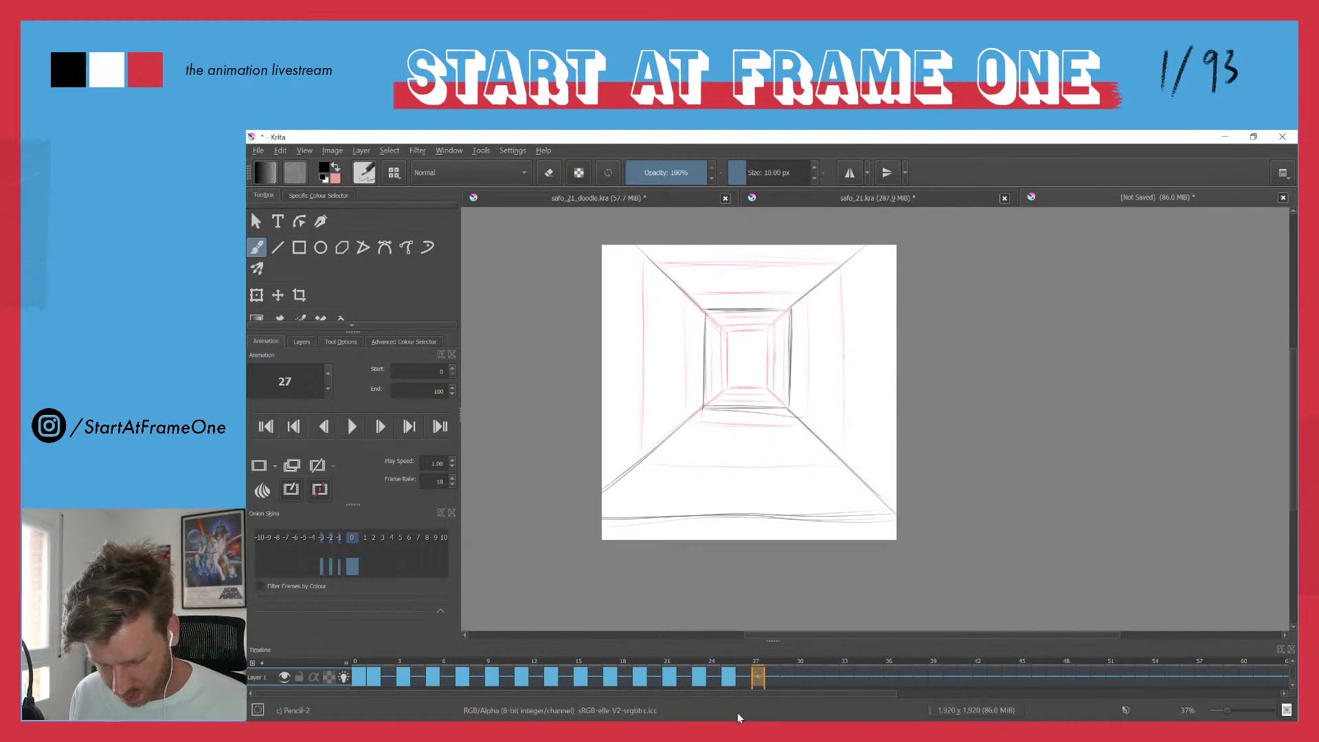
key(Insert)
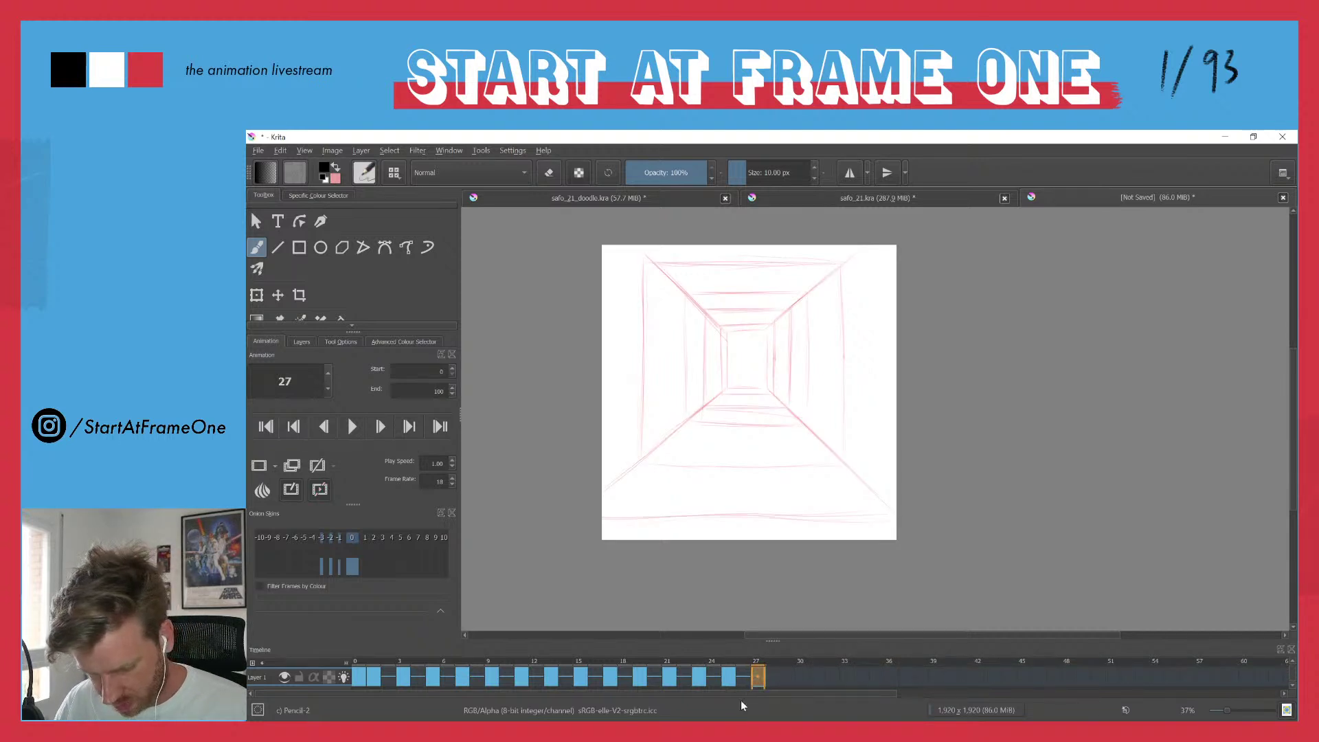
- Draw a larger inner rectangle's right and bottom edges and both right-hand diagonals out to the canvas border on frame 27
drag(824, 280, 823, 433)
mouse_move(822, 293)
mouse_down()
mouse_move(822, 437)
mouse_move(822, 359)
mouse_move(823, 439)
mouse_move(895, 516)
mouse_up()
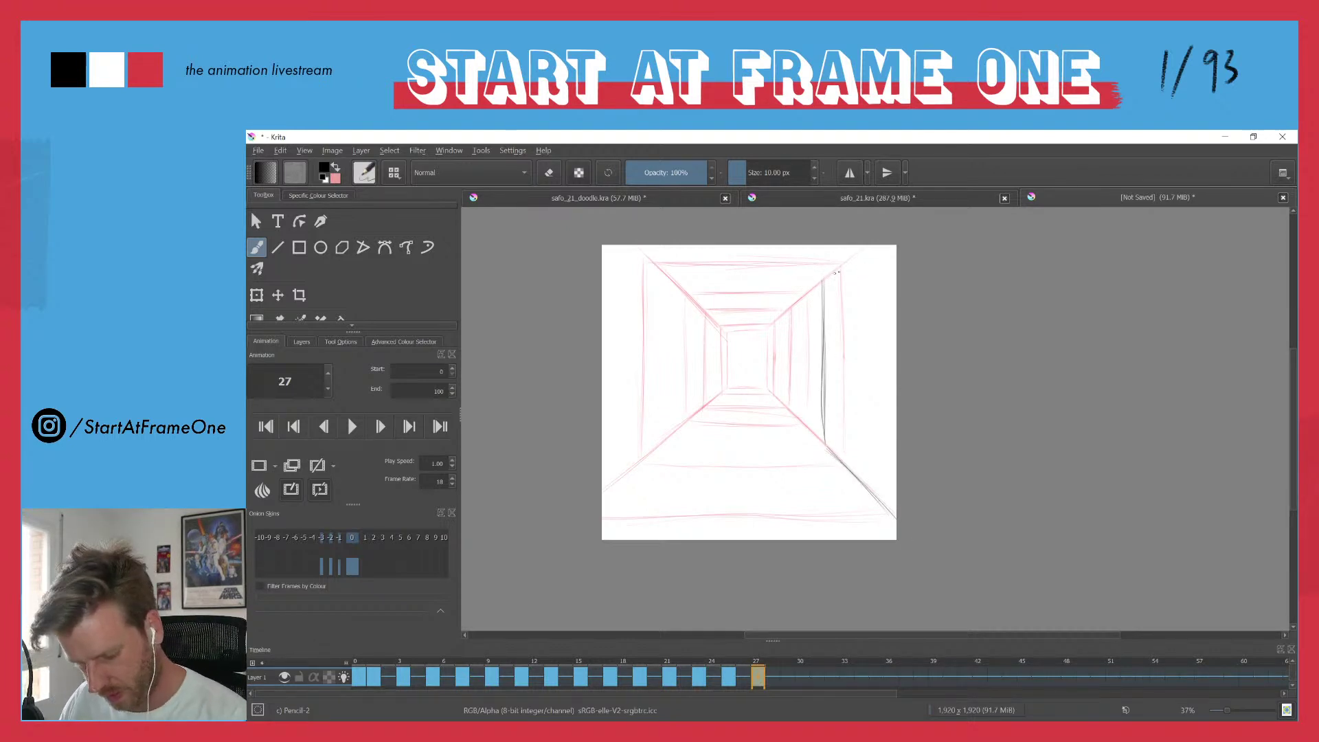
drag(833, 274, 866, 245)
mouse_move(726, 453)
mouse_down()
mouse_move(805, 449)
mouse_move(702, 450)
mouse_move(791, 450)
mouse_up()
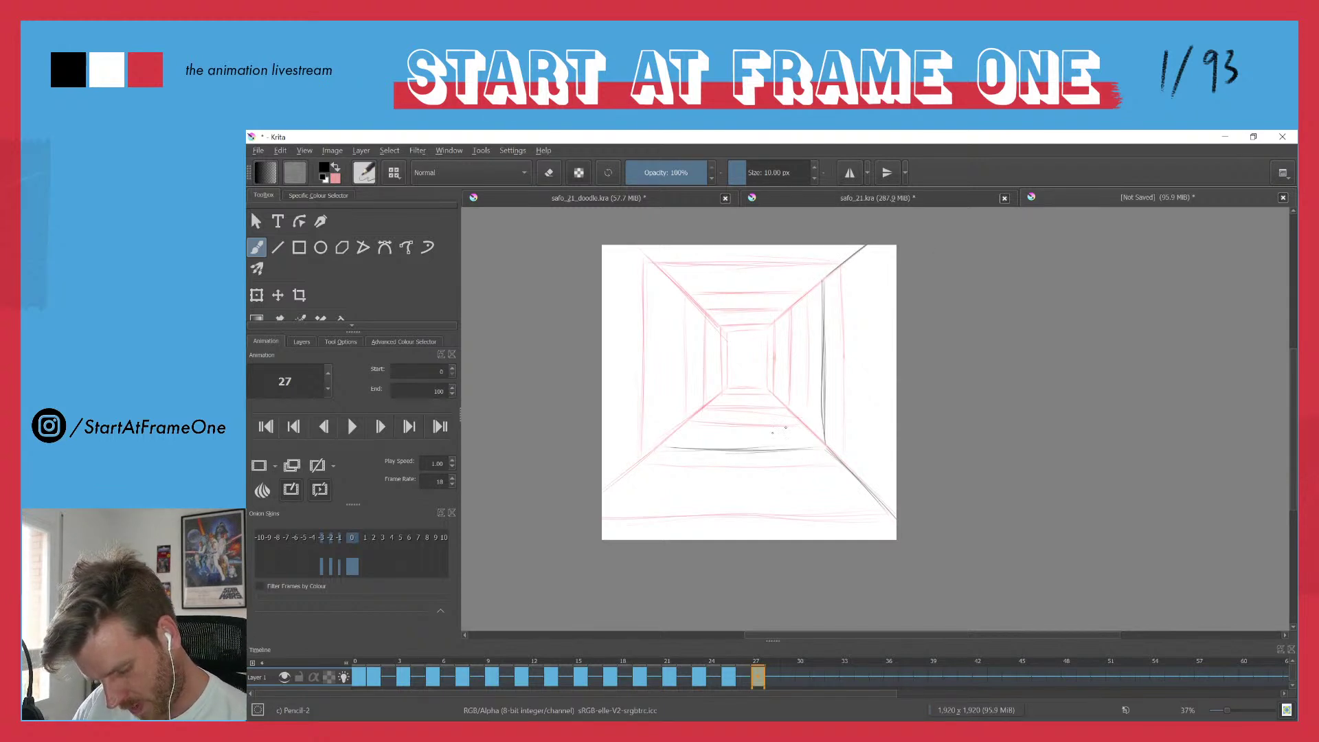
- Draw the lower-left diagonal and the rectangle's left and top edges on frame 27
drag(660, 445, 603, 492)
mouse_move(602, 492)
mouse_down()
mouse_move(661, 444)
mouse_move(661, 371)
mouse_up()
drag(660, 439, 660, 338)
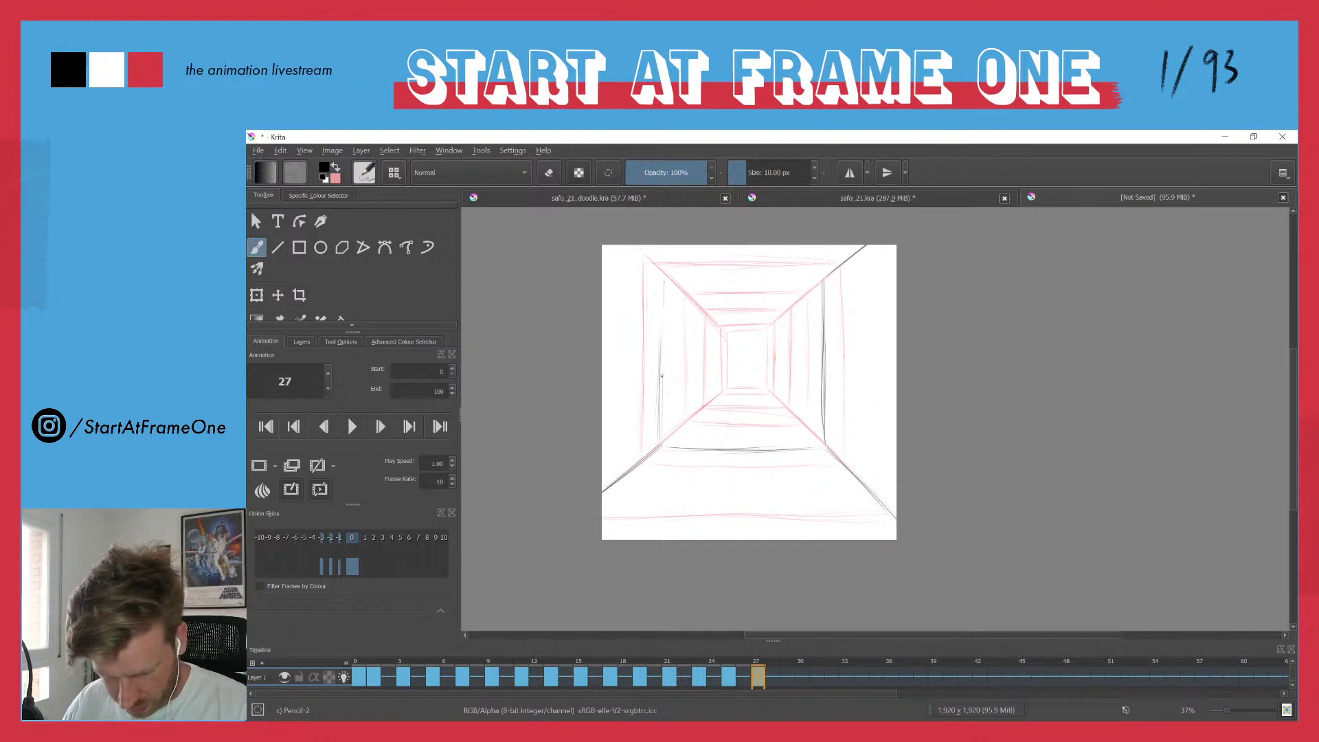
mouse_move(749, 281)
mouse_down()
mouse_move(819, 281)
mouse_move(699, 275)
mouse_move(812, 279)
mouse_up()
mouse_move(777, 279)
mouse_down()
mouse_move(676, 278)
mouse_move(740, 280)
mouse_up()
drag(824, 280, 678, 277)
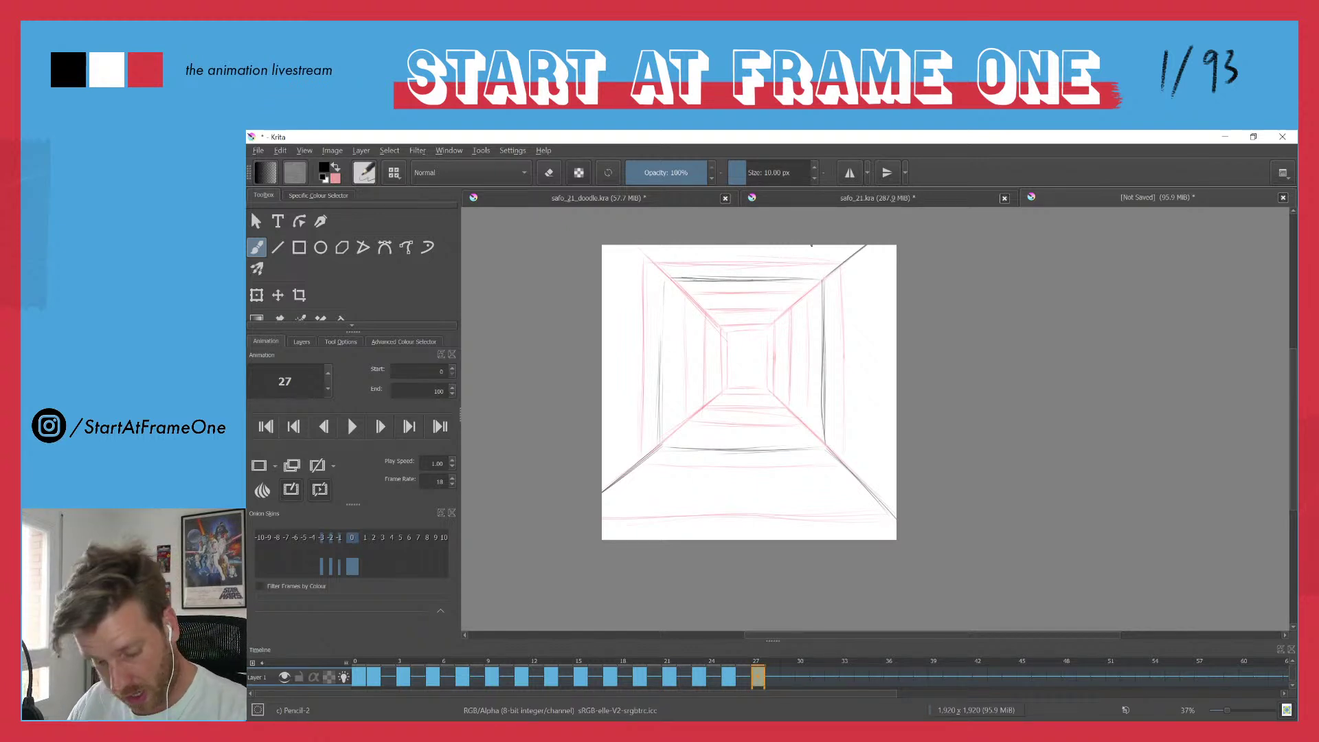
- Add the upper-left diagonal on frame 27 and reinforce all four edges of the rectangle
drag(663, 369, 665, 277)
drag(665, 277, 665, 412)
mouse_move(664, 332)
mouse_down()
mouse_move(659, 447)
mouse_move(665, 278)
mouse_move(647, 256)
mouse_move(670, 281)
mouse_up()
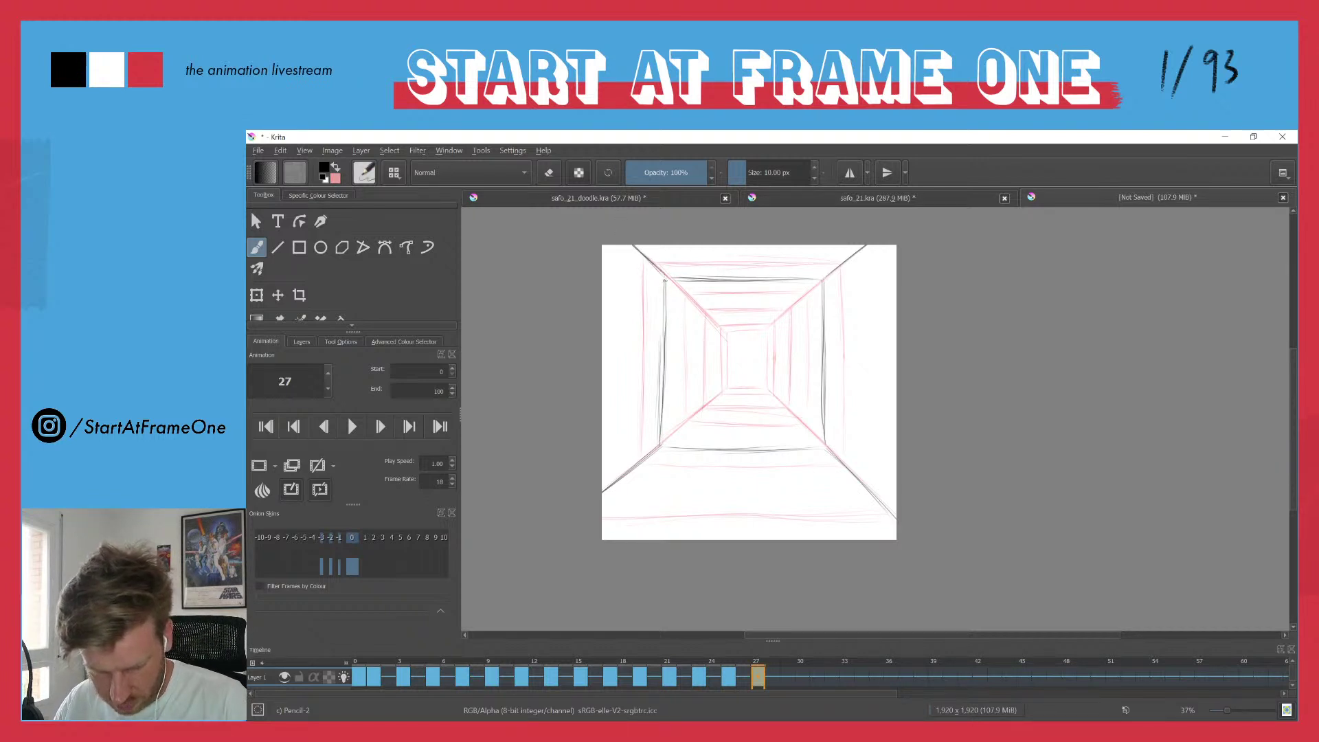
drag(822, 280, 826, 447)
drag(661, 411, 665, 337)
drag(666, 278, 824, 278)
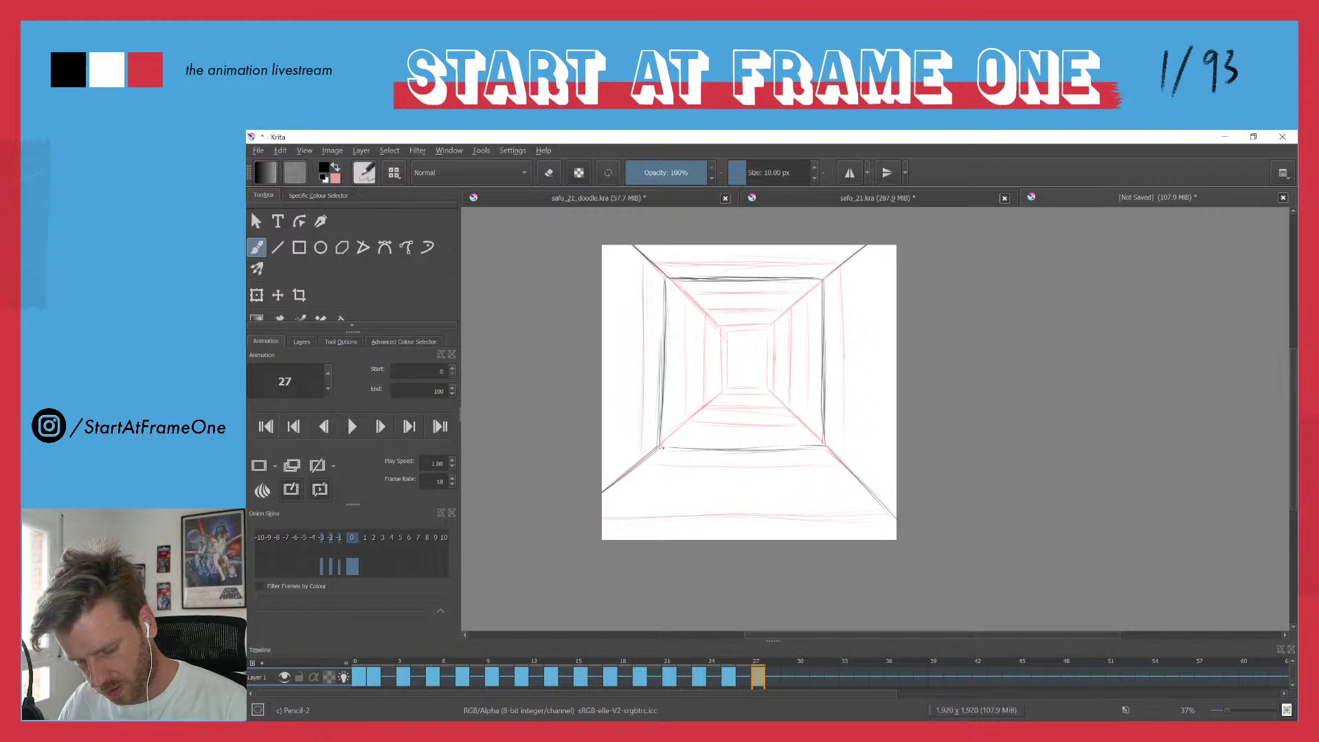
drag(742, 442, 759, 441)
drag(678, 447, 791, 446)
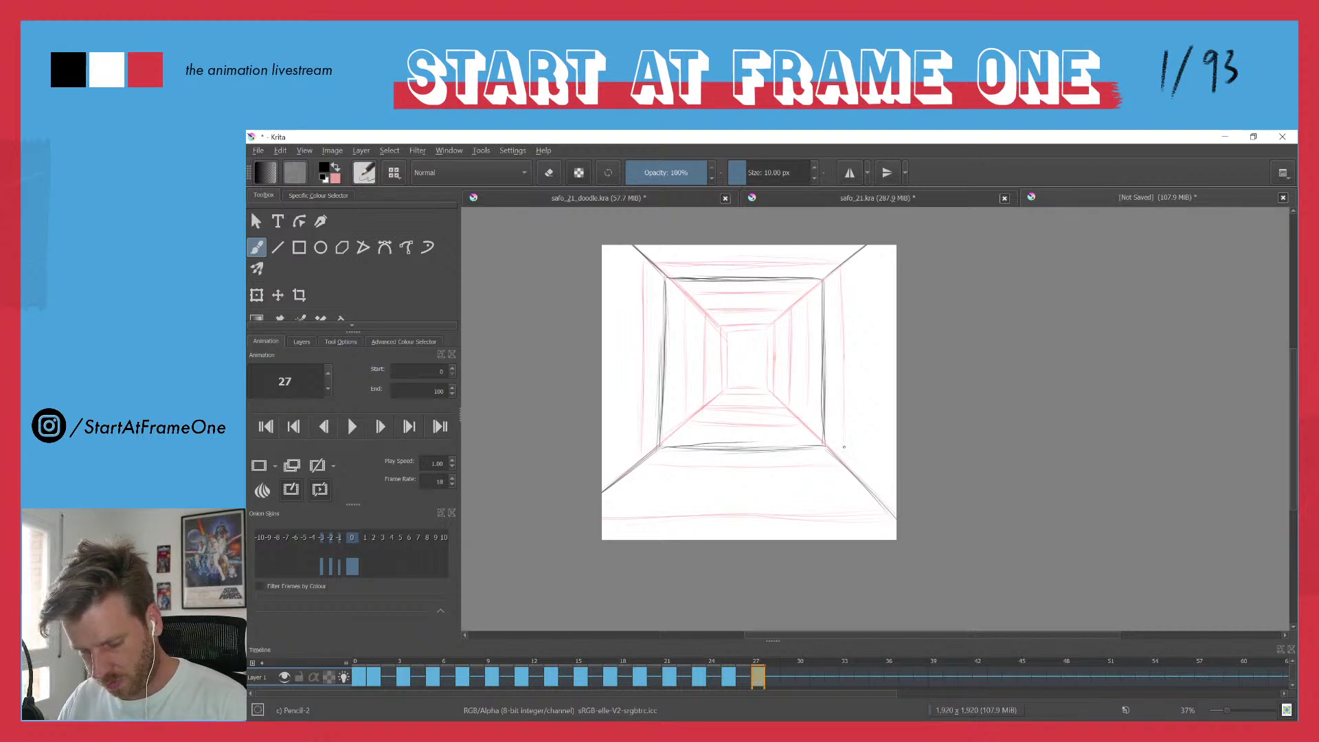
- Turn off the onion skins and add a blank keyframe at frame 29
key(o)
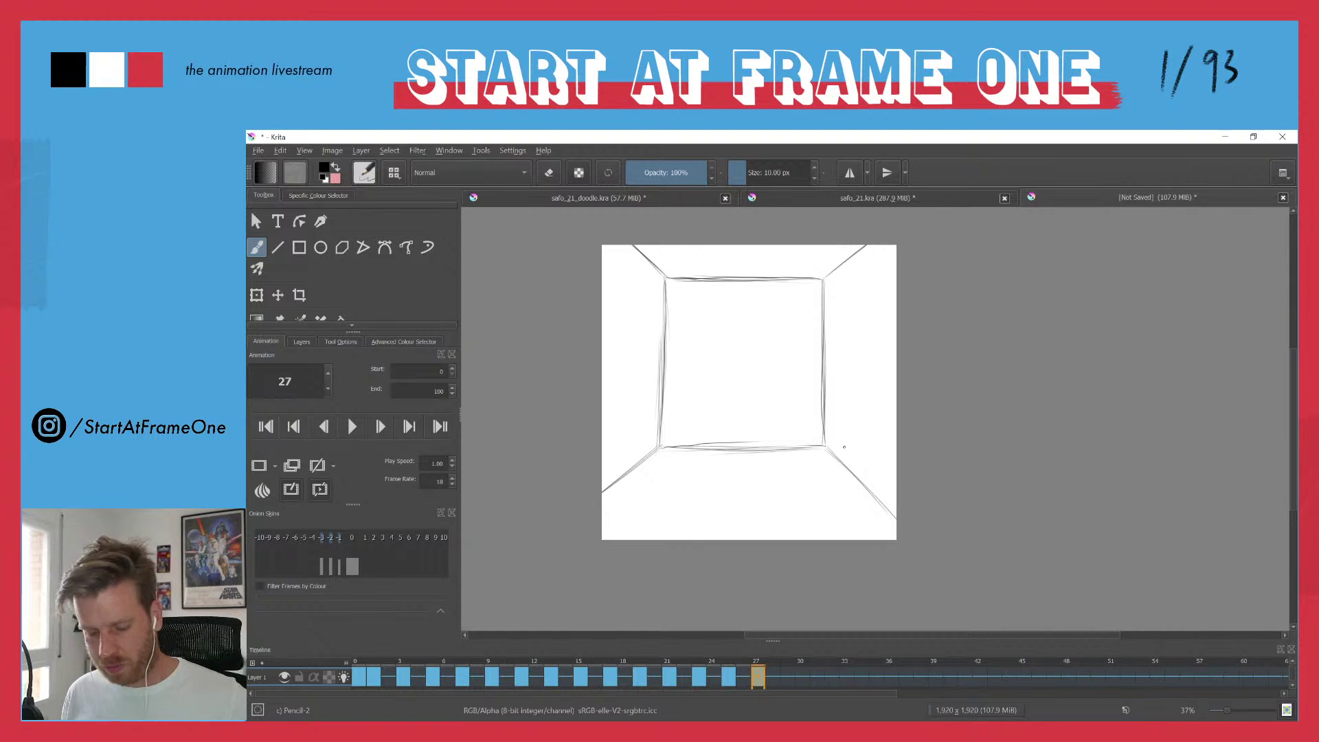
key(Right)
key(Right)
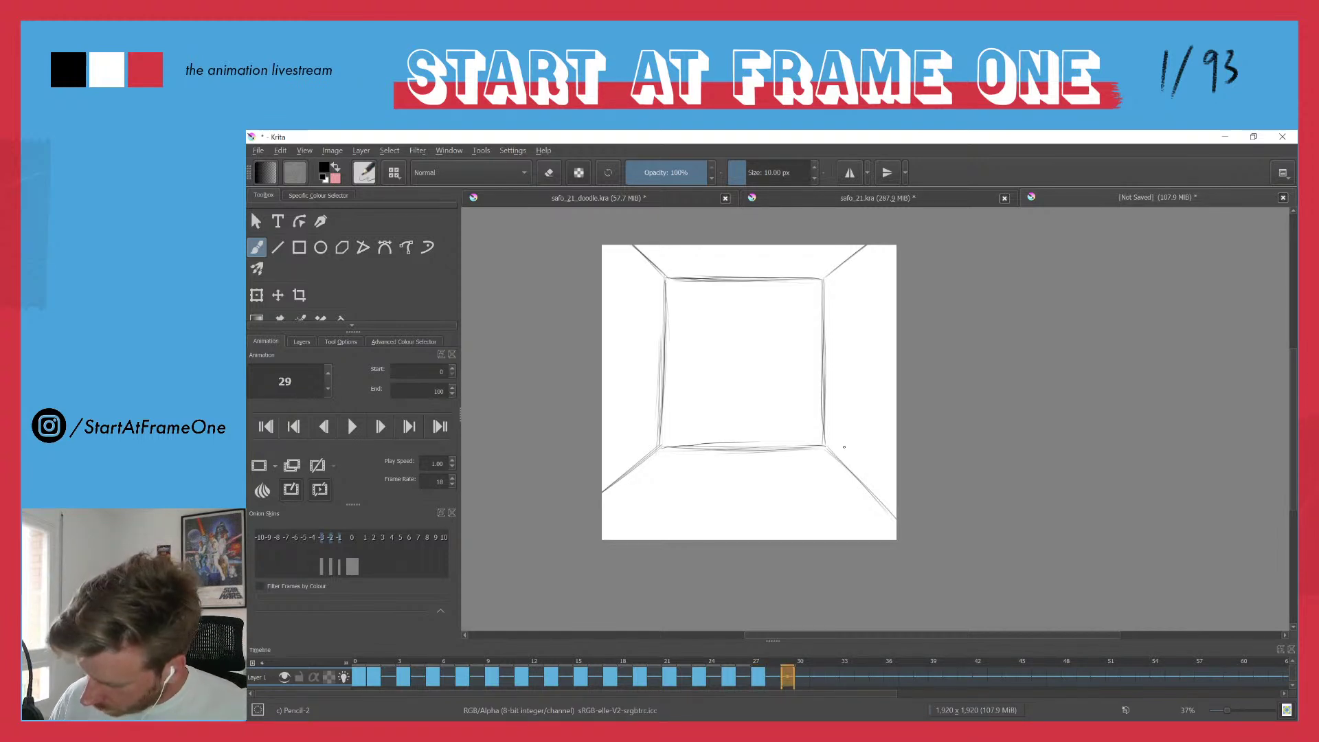
key(Delete)
- Play the animation from frame 0 several times to check the timing
key(space)
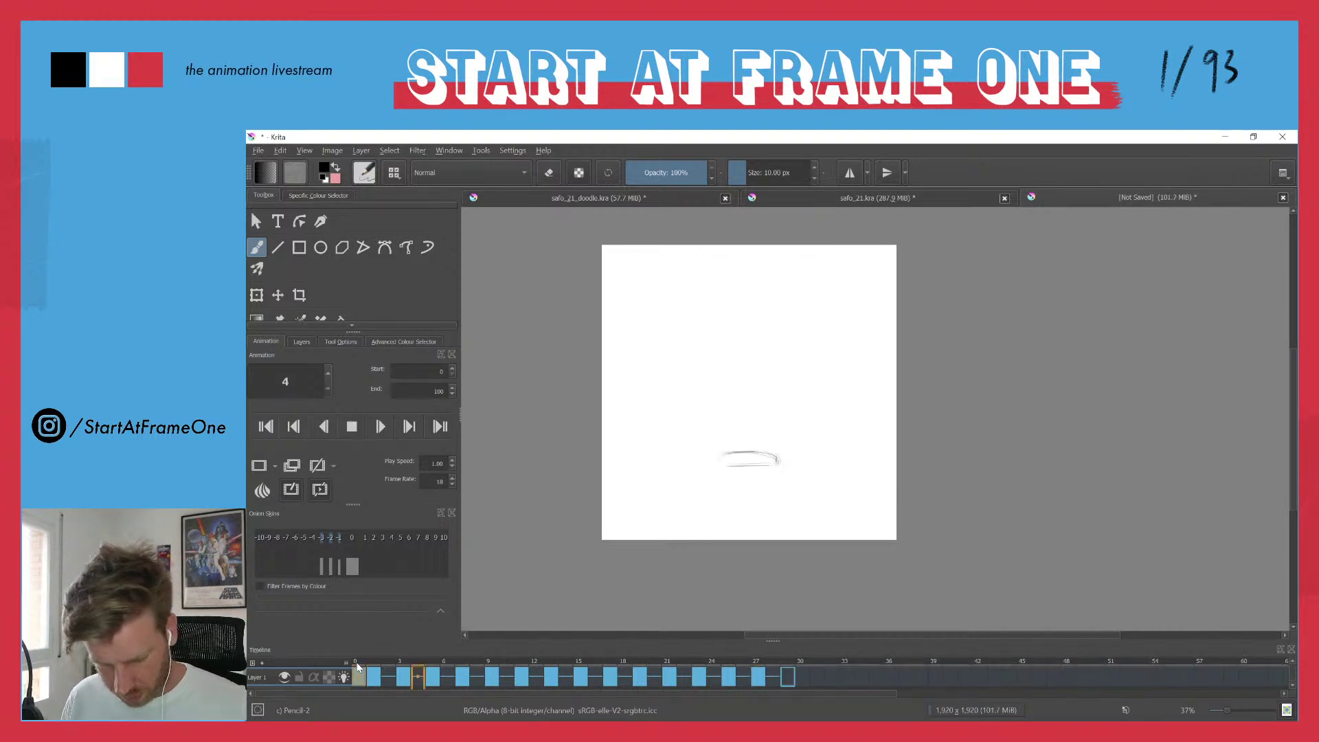
key(space)
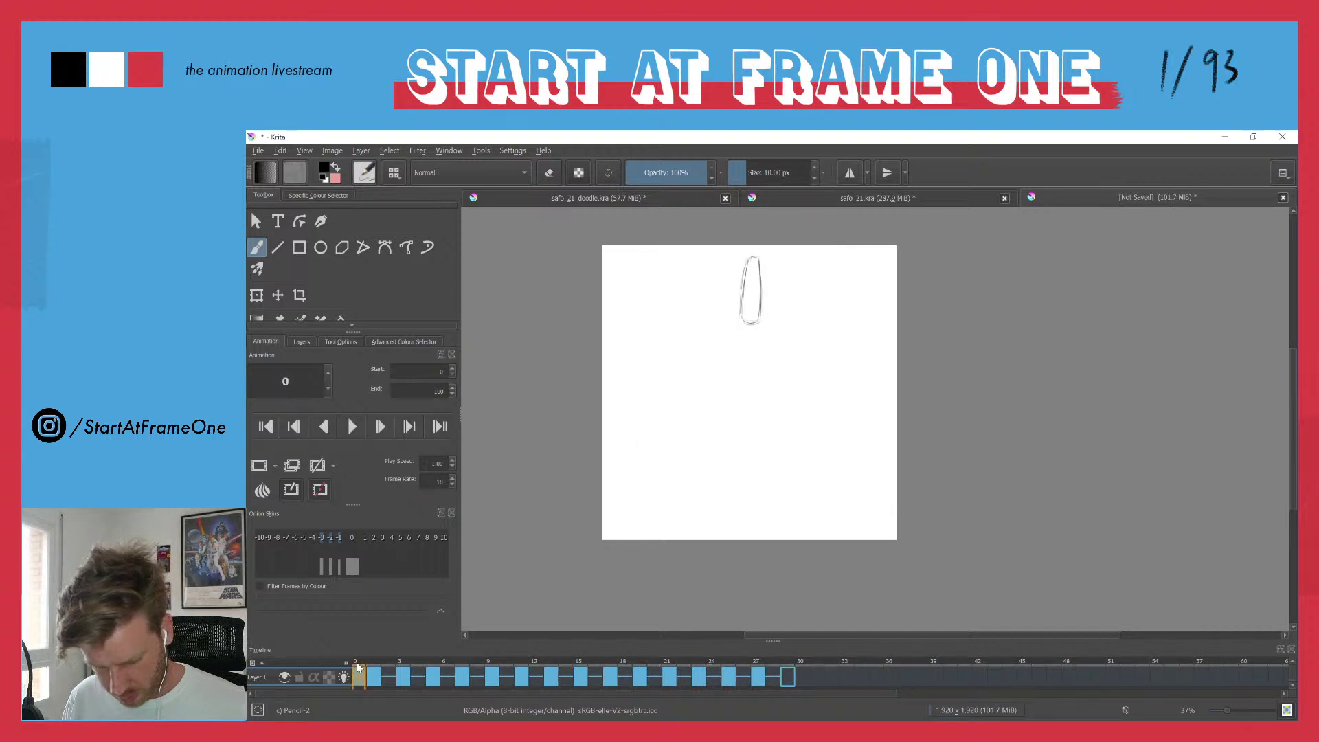
key(space)
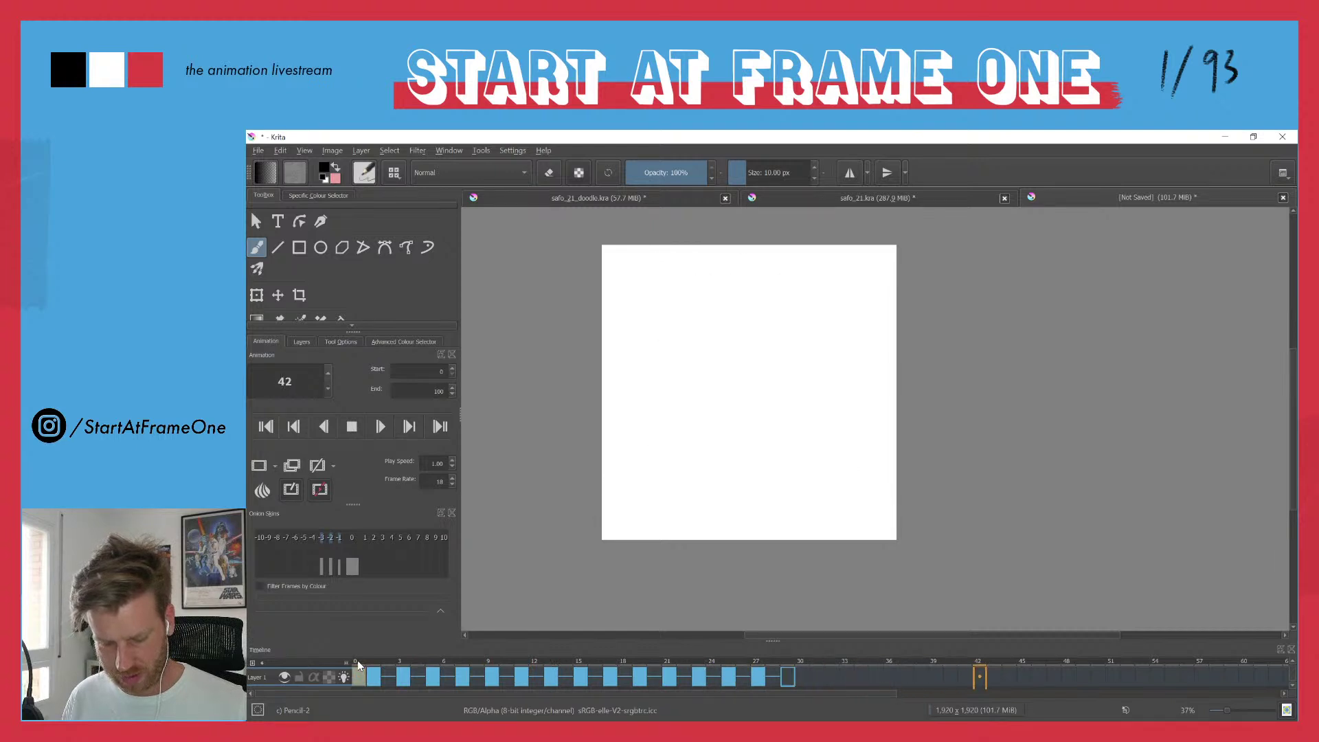
key(space)
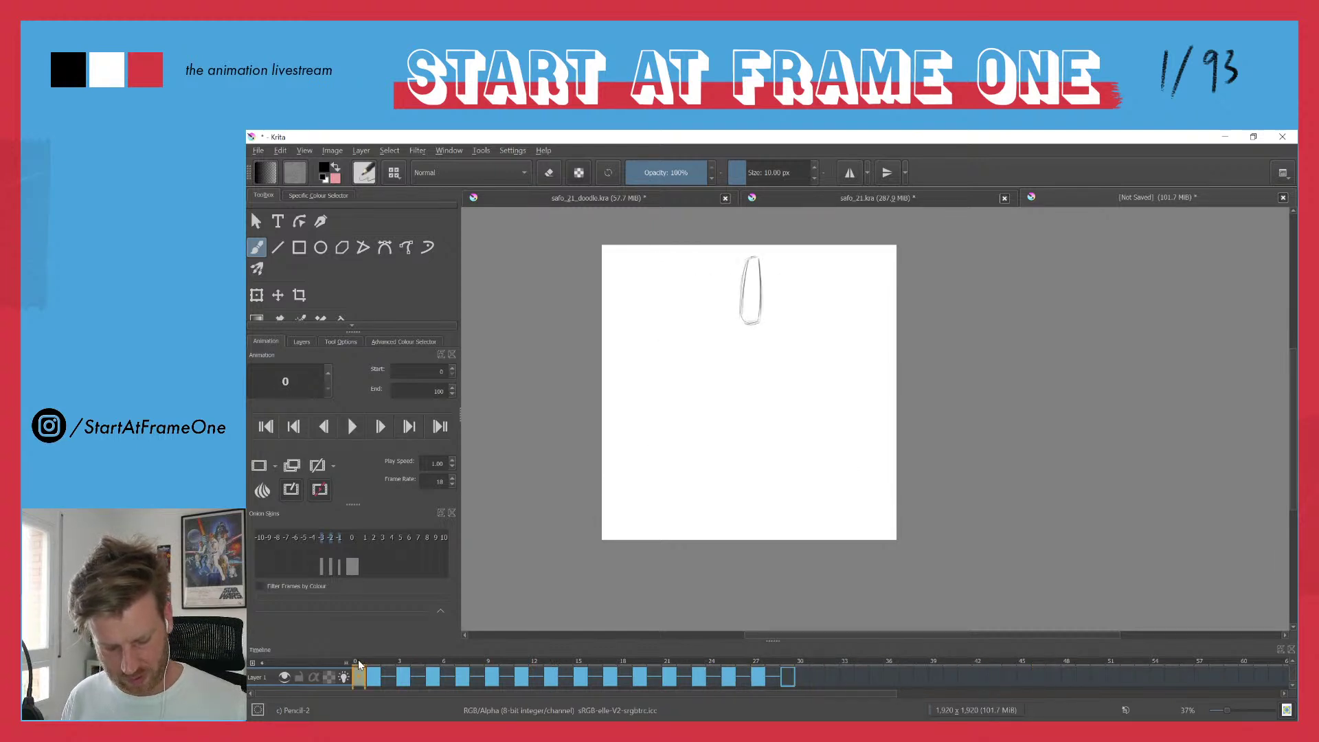
key(space)
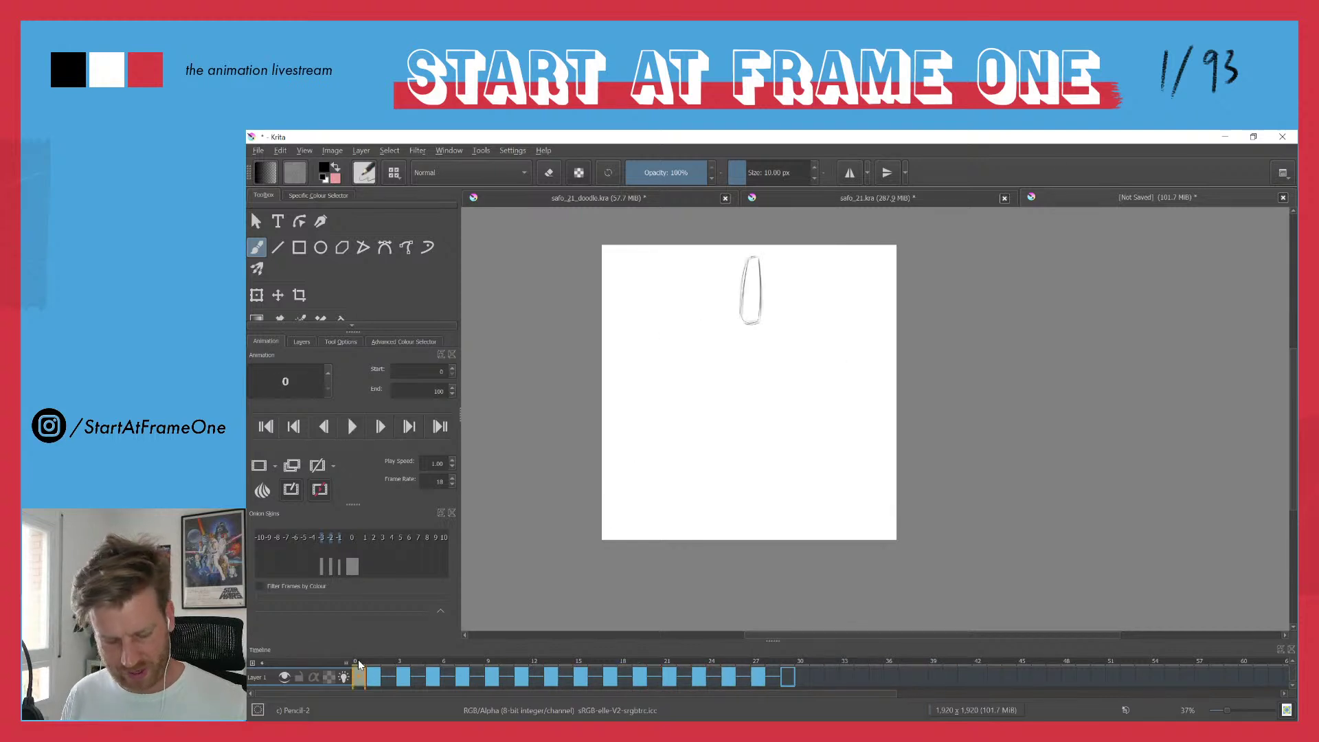
key(space)
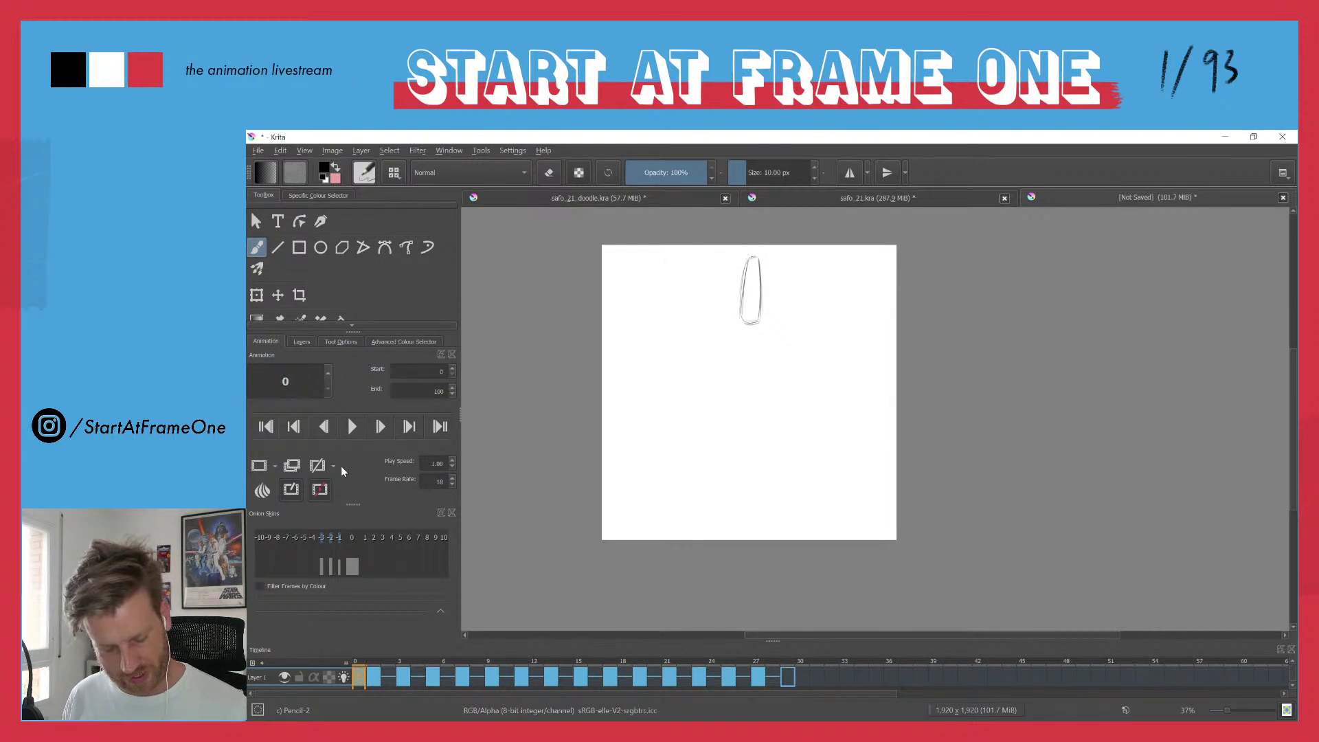
- Try a frame rate of 30 and play the animation
double_click(439, 482)
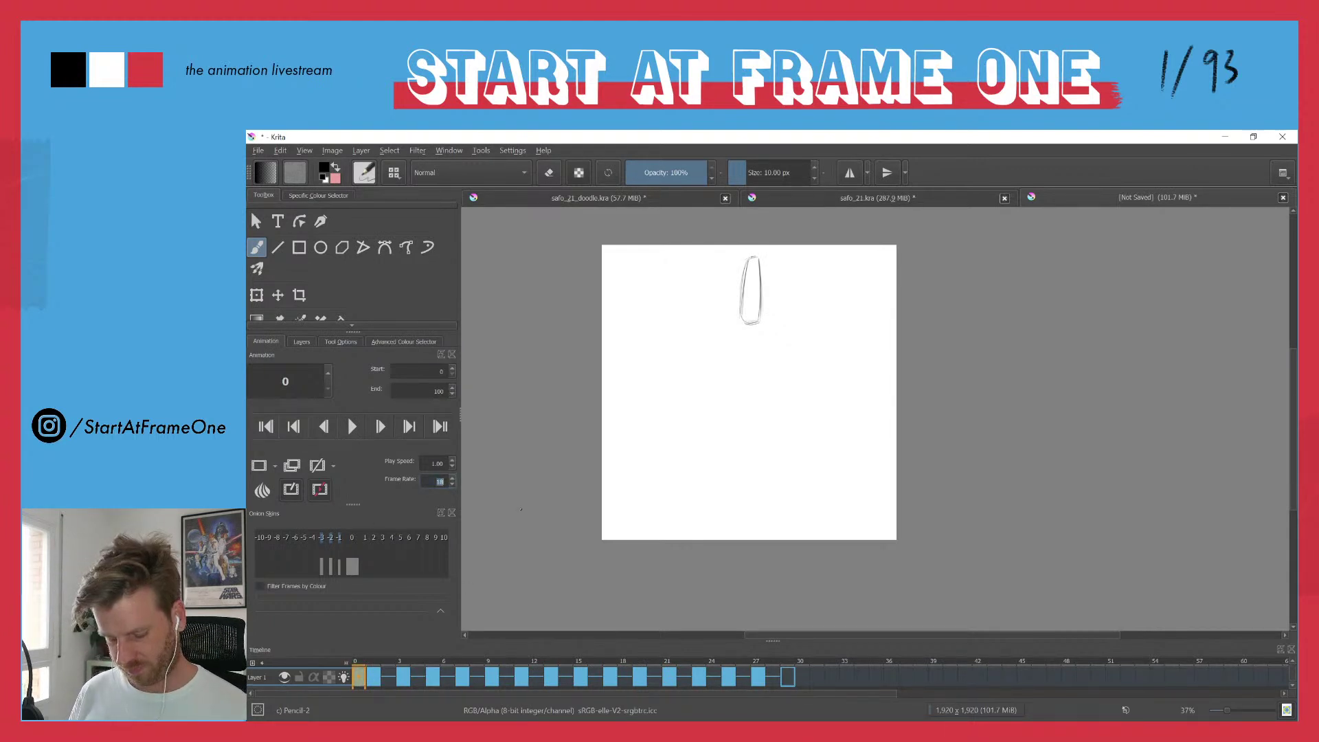
text(30)
key(space)
key(space)
- Set the frame rate to 24 and the animation's end frame to 30, and play the loop
click(441, 483)
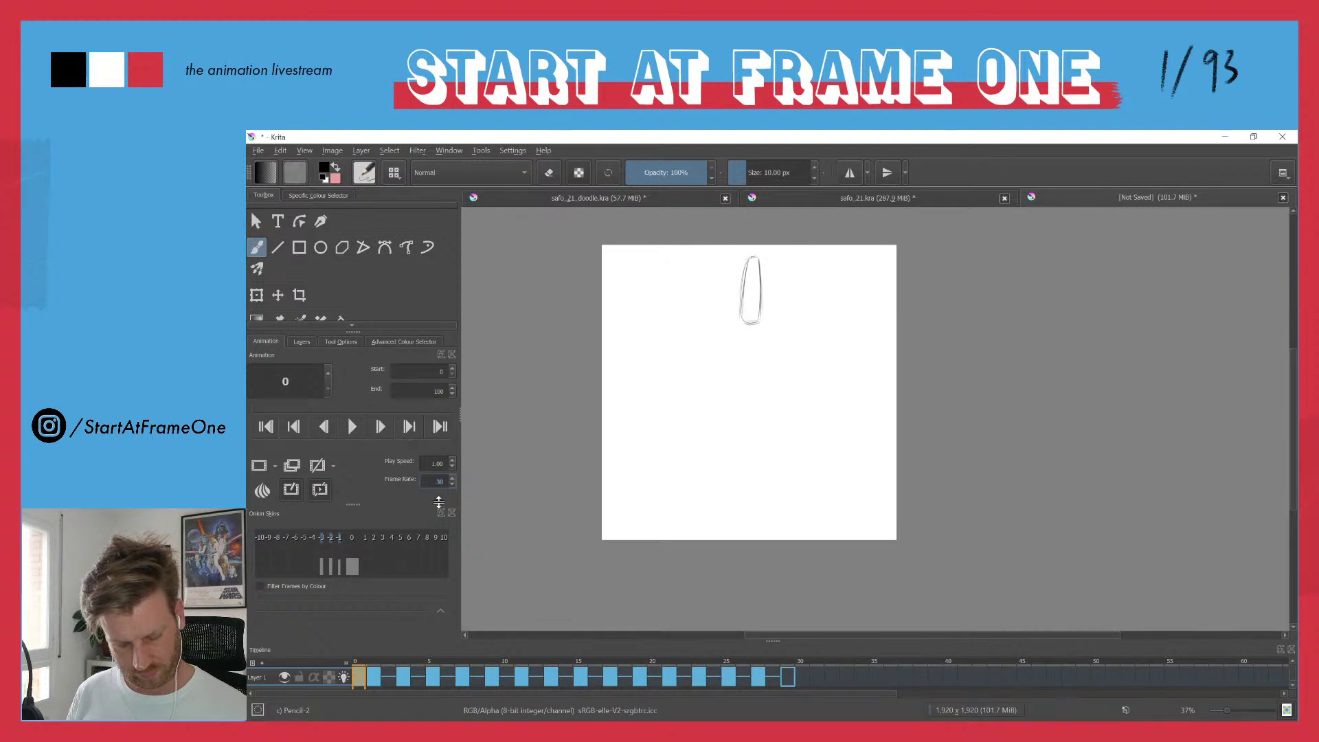
text(24)
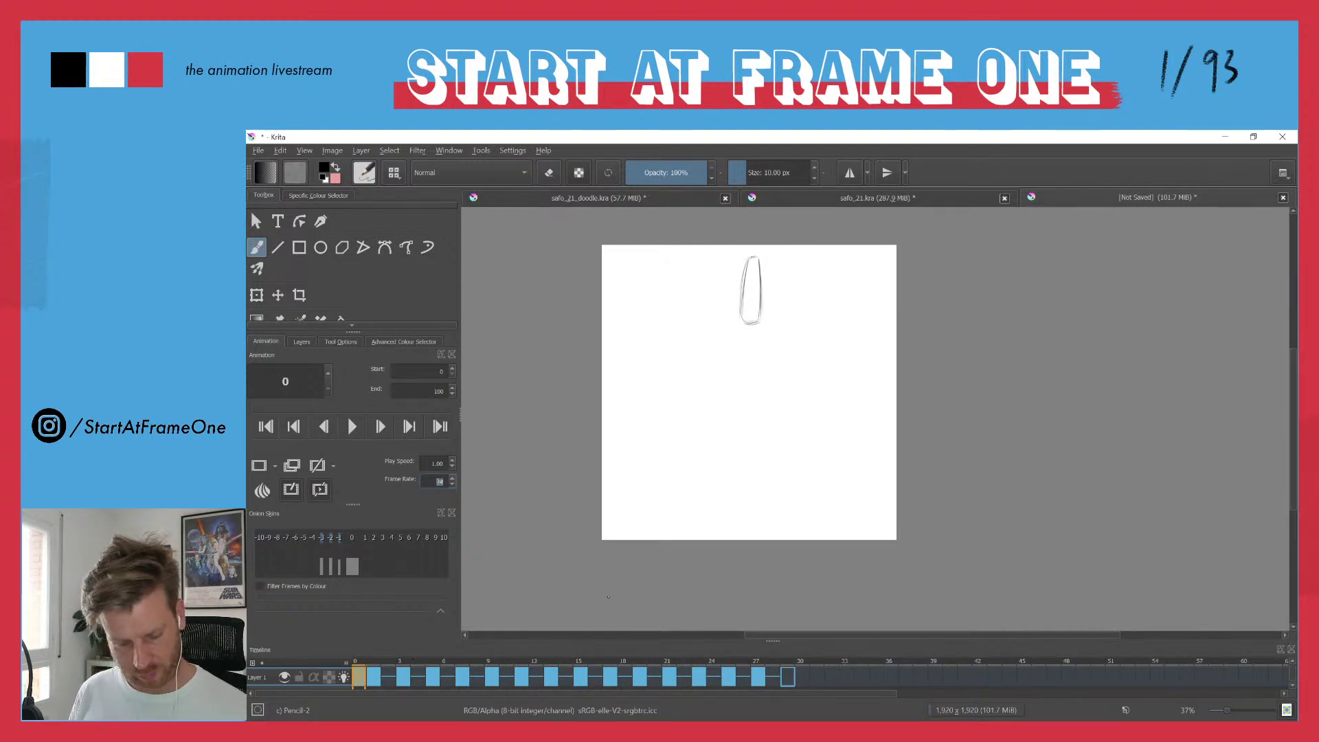
double_click(439, 392)
text(30)
key(space)
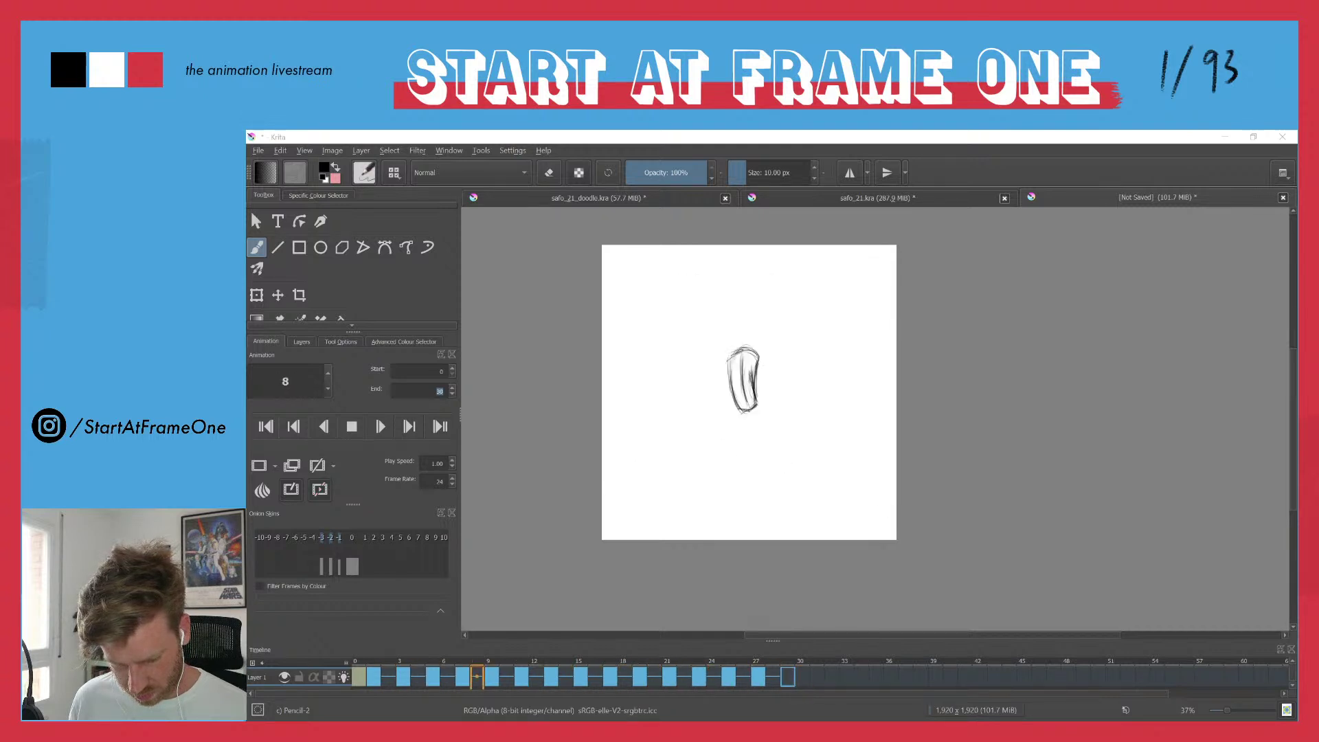
- On frame 23, sketch a rounded rectangle inside the inner square of the perspective box
mouse_move(510, 663)
mouse_down()
mouse_move(755, 654)
mouse_move(674, 660)
mouse_move(698, 657)
mouse_up()
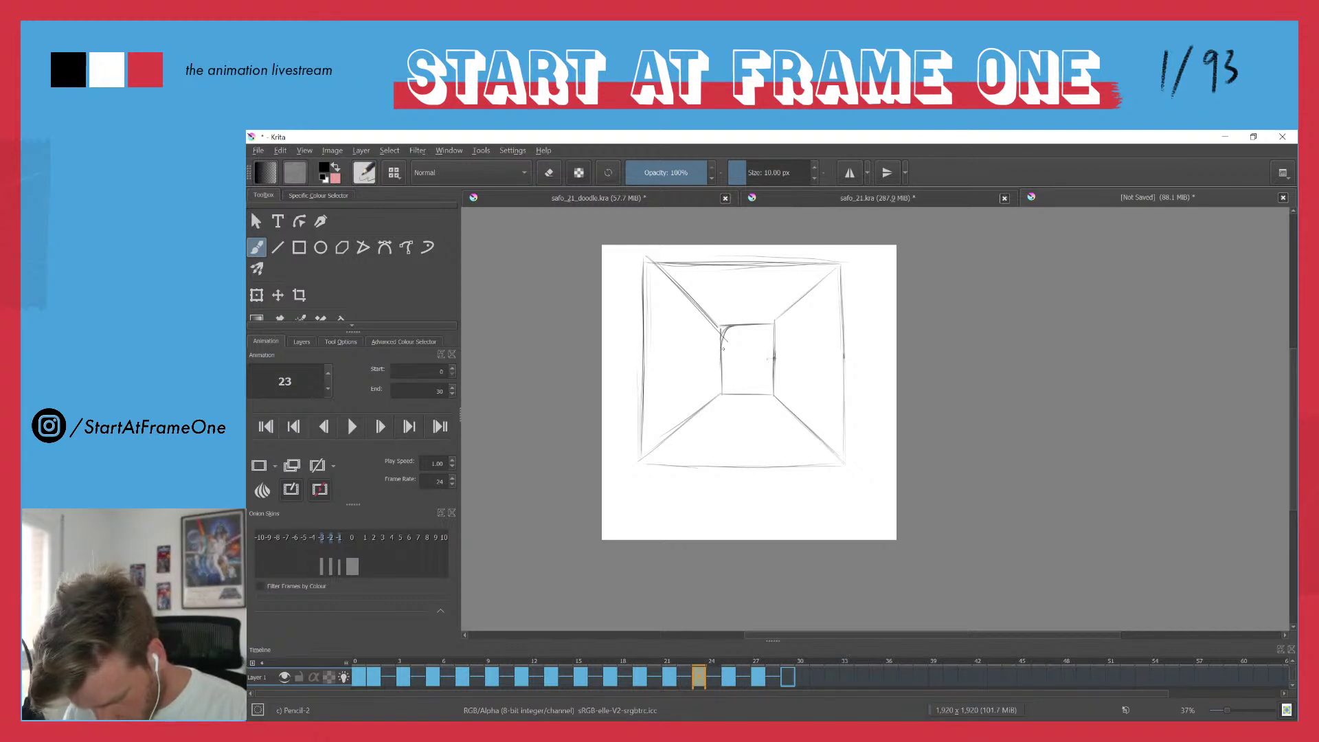
drag(750, 396, 774, 376)
mouse_move(730, 328)
mouse_down()
mouse_move(773, 335)
mouse_move(761, 325)
mouse_move(772, 377)
mouse_up()
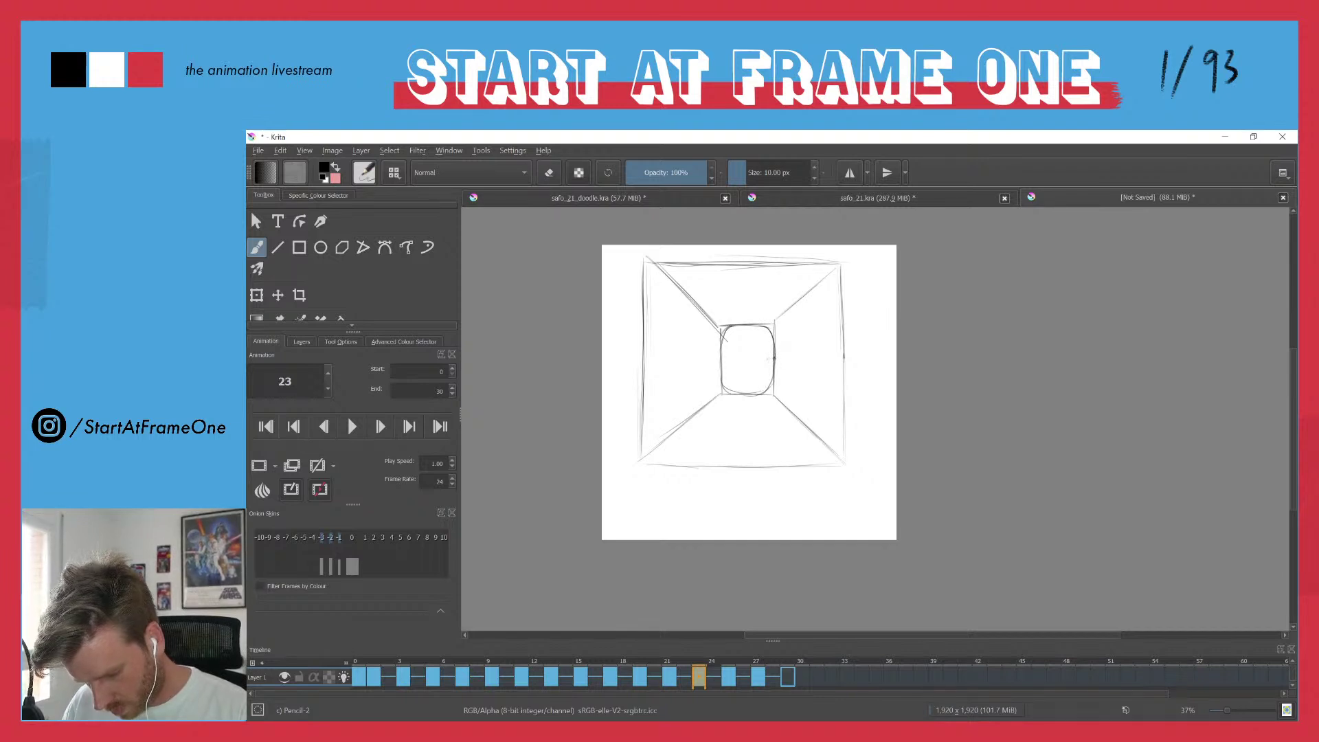
- Erase the inner square's corners around the rounded rectangle on frame 23, using a larger eraser
key(e)
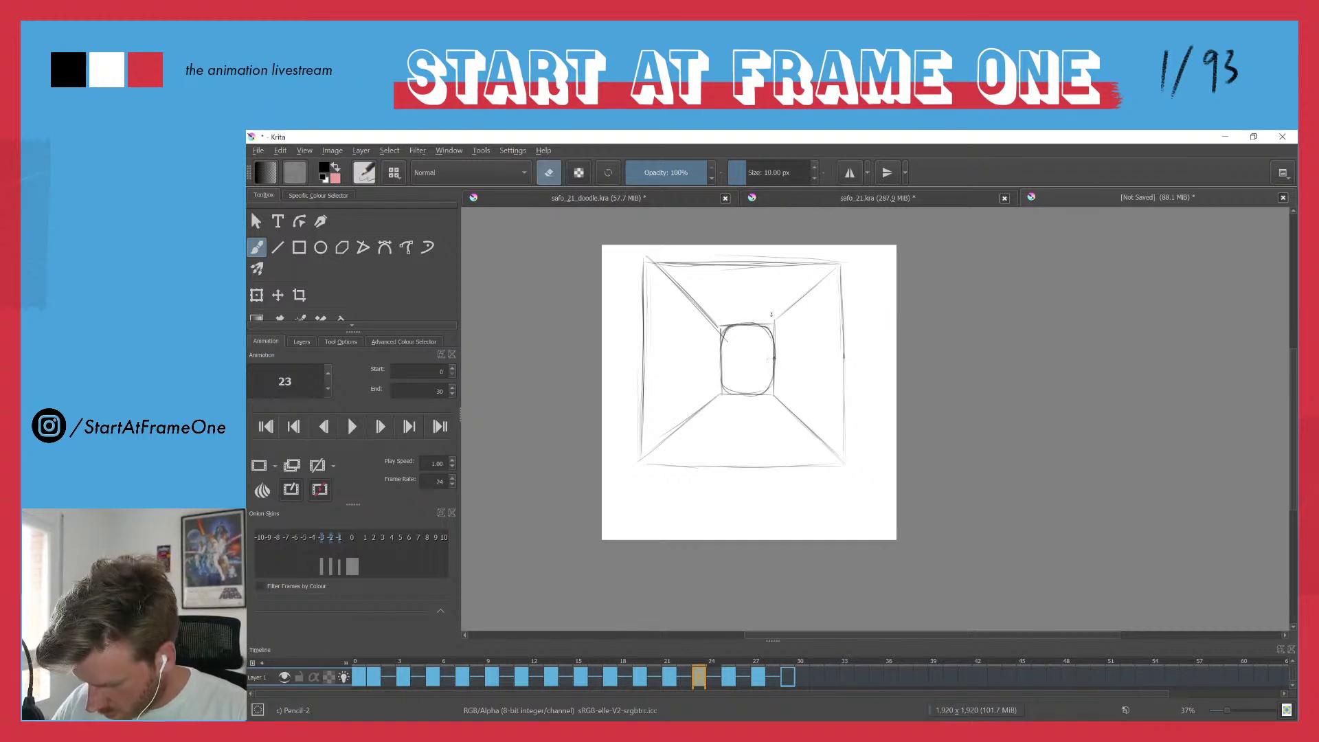
mouse_move(773, 322)
mouse_down()
mouse_move(774, 334)
mouse_move(780, 317)
mouse_move(721, 325)
mouse_up()
key(bracketright)
mouse_move(718, 393)
mouse_down()
mouse_move(775, 386)
mouse_move(764, 396)
mouse_up()
mouse_move(775, 330)
mouse_down()
mouse_move(715, 335)
mouse_move(768, 363)
mouse_up()
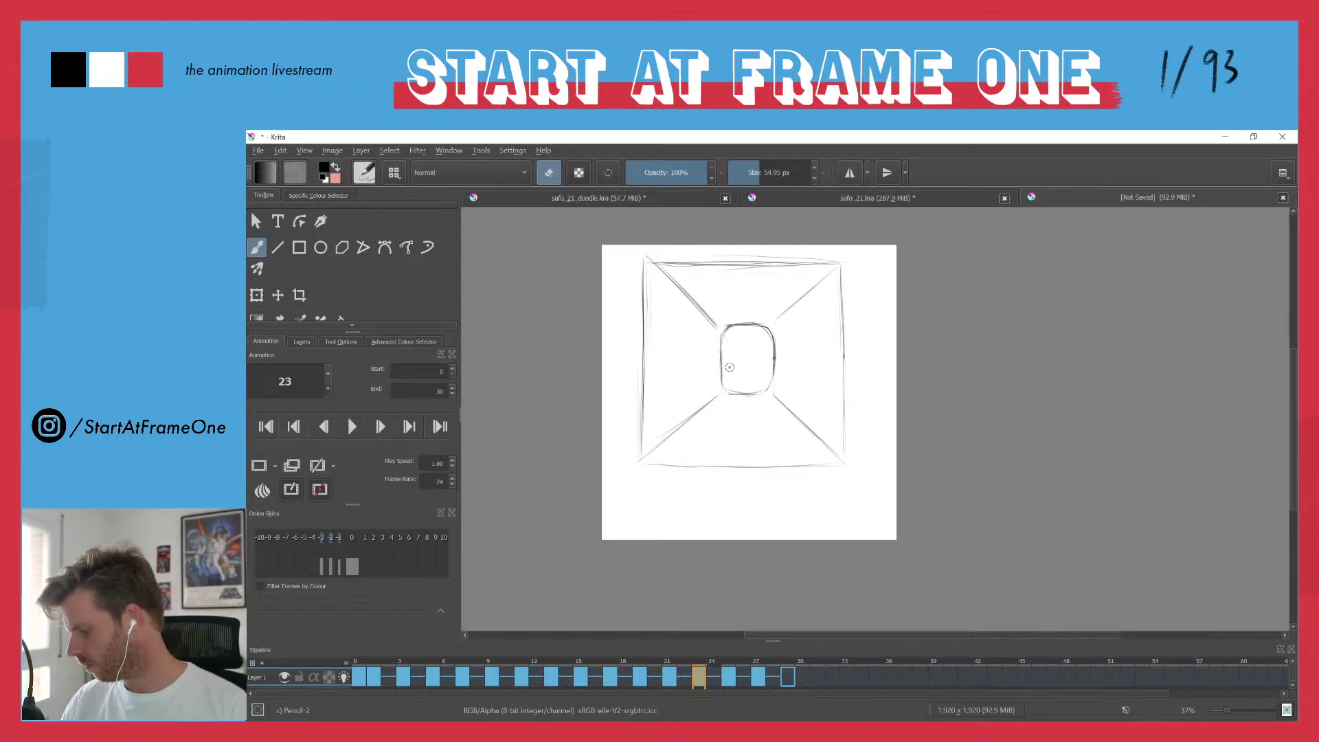
- On frame 25, sketch a rounded shape inside the inner square of the perspective box
key(Right)
key(Right)
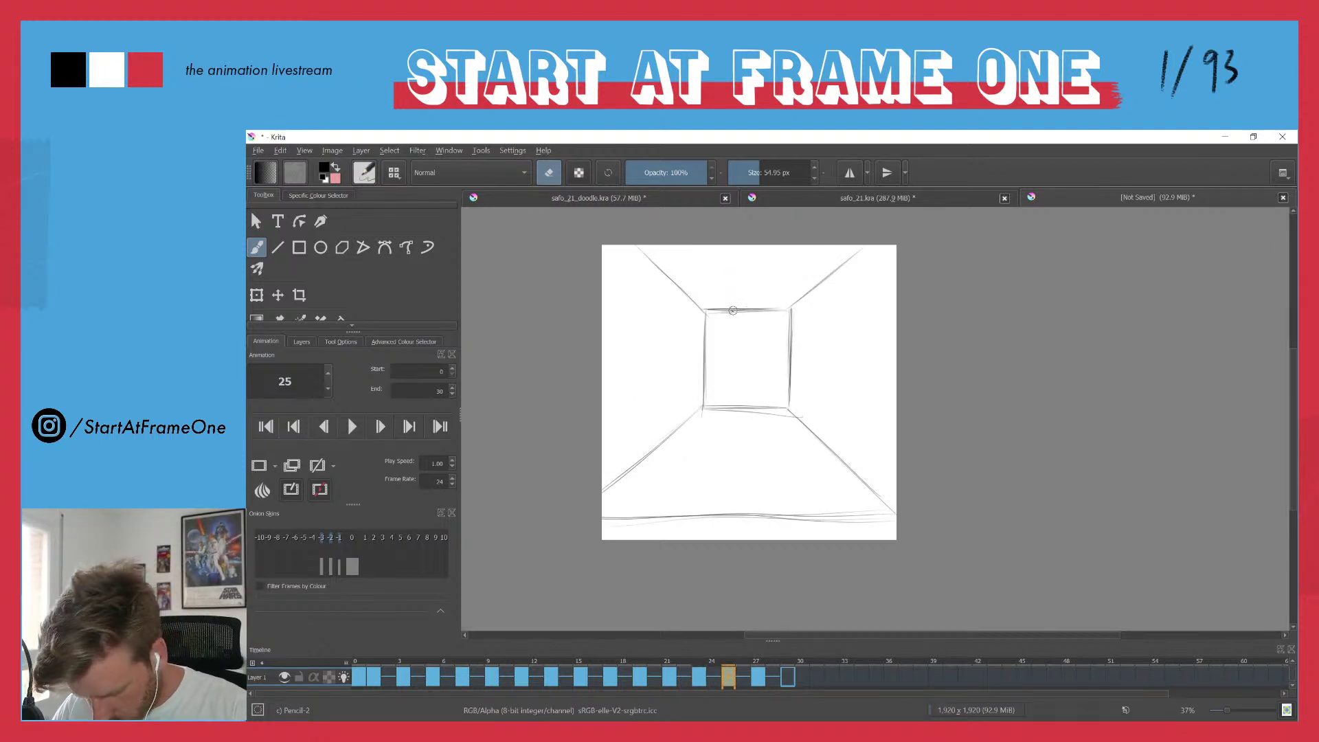
key(e)
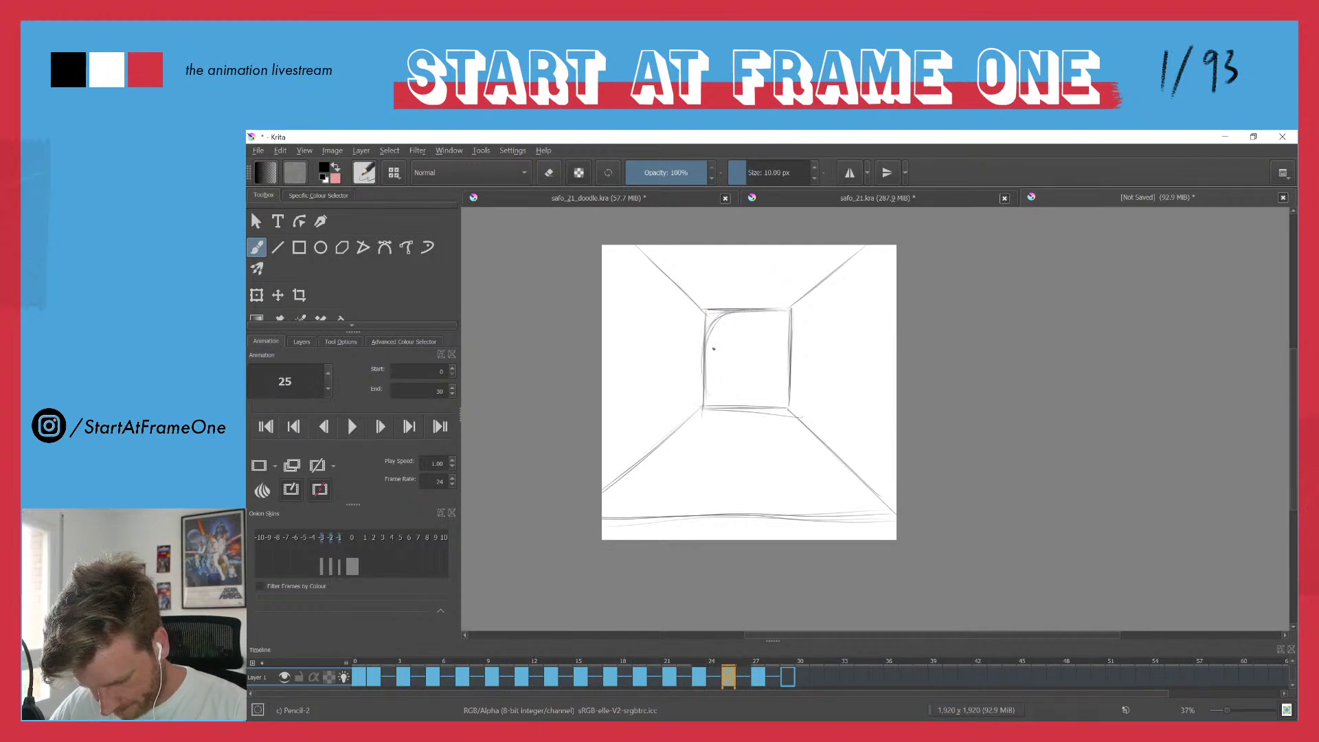
mouse_move(708, 386)
mouse_down()
mouse_move(775, 396)
mouse_move(789, 371)
mouse_up()
mouse_move(741, 311)
mouse_down()
mouse_move(782, 357)
mouse_move(783, 322)
mouse_move(775, 402)
mouse_move(789, 364)
mouse_move(773, 382)
mouse_move(786, 401)
mouse_move(762, 419)
mouse_move(722, 397)
mouse_move(711, 415)
mouse_move(697, 375)
mouse_move(718, 408)
mouse_up()
- Erase the inner square's corners and leftover edges around the rounded shape on frame 25
key(e)
mouse_move(723, 309)
mouse_down()
mouse_move(700, 328)
mouse_move(738, 301)
mouse_move(789, 312)
mouse_move(794, 363)
mouse_up()
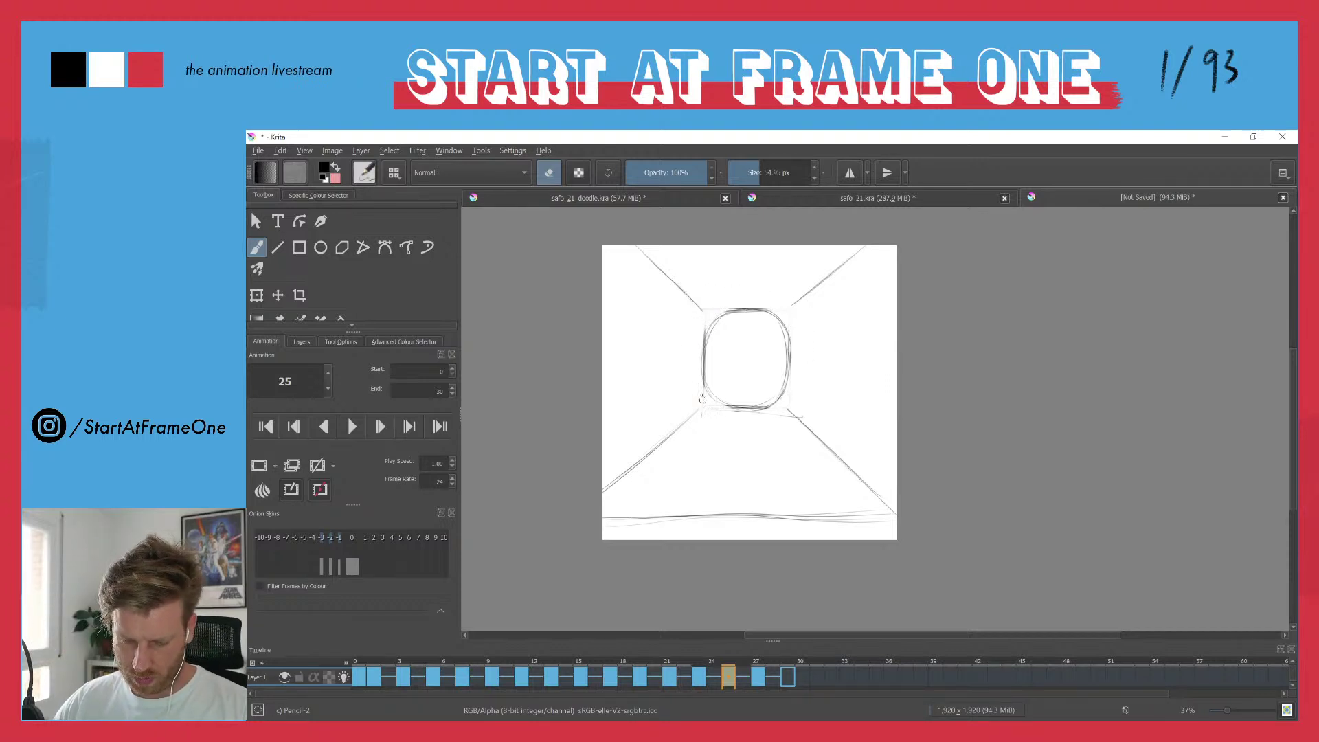
drag(708, 322, 707, 379)
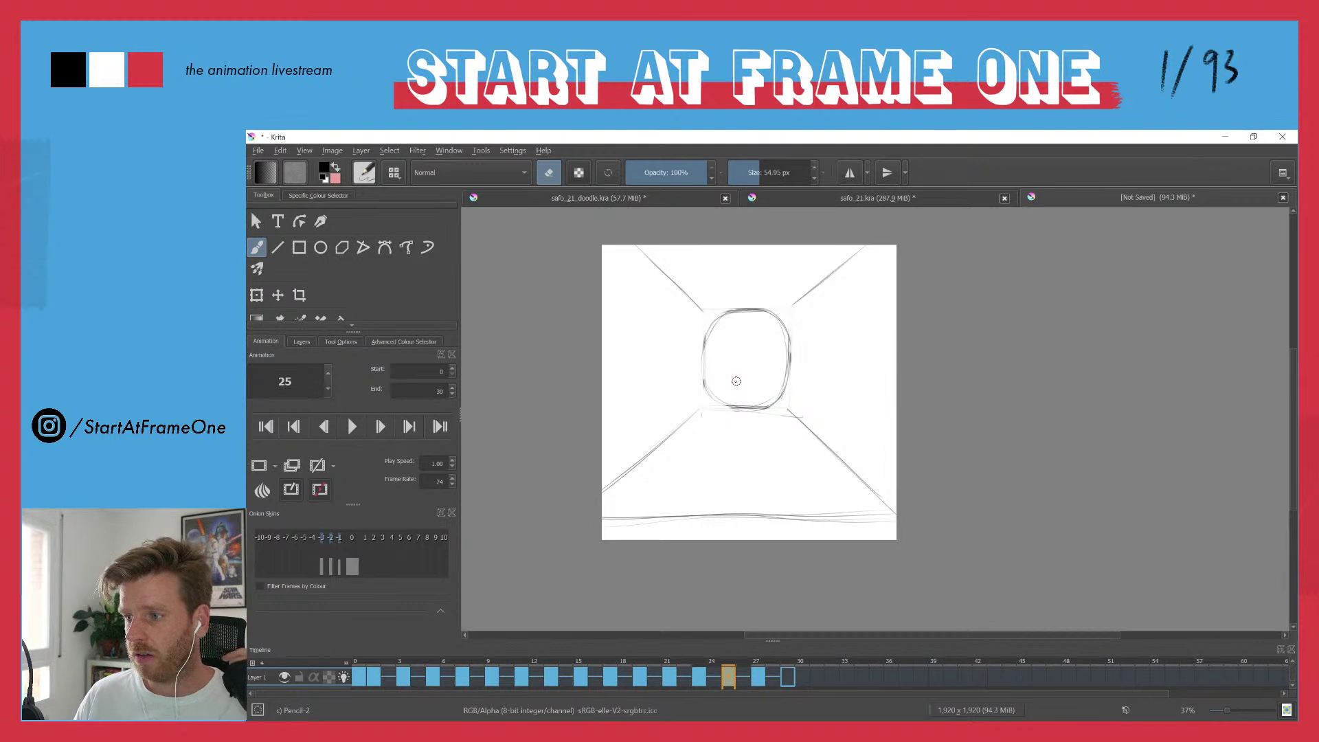
- Flip between frames 23 and 25, and sketch the rounded left side of the inner square on frame 27
key(Left)
key(Left)
key(Right)
key(Right)
key(Right)
key(Right)
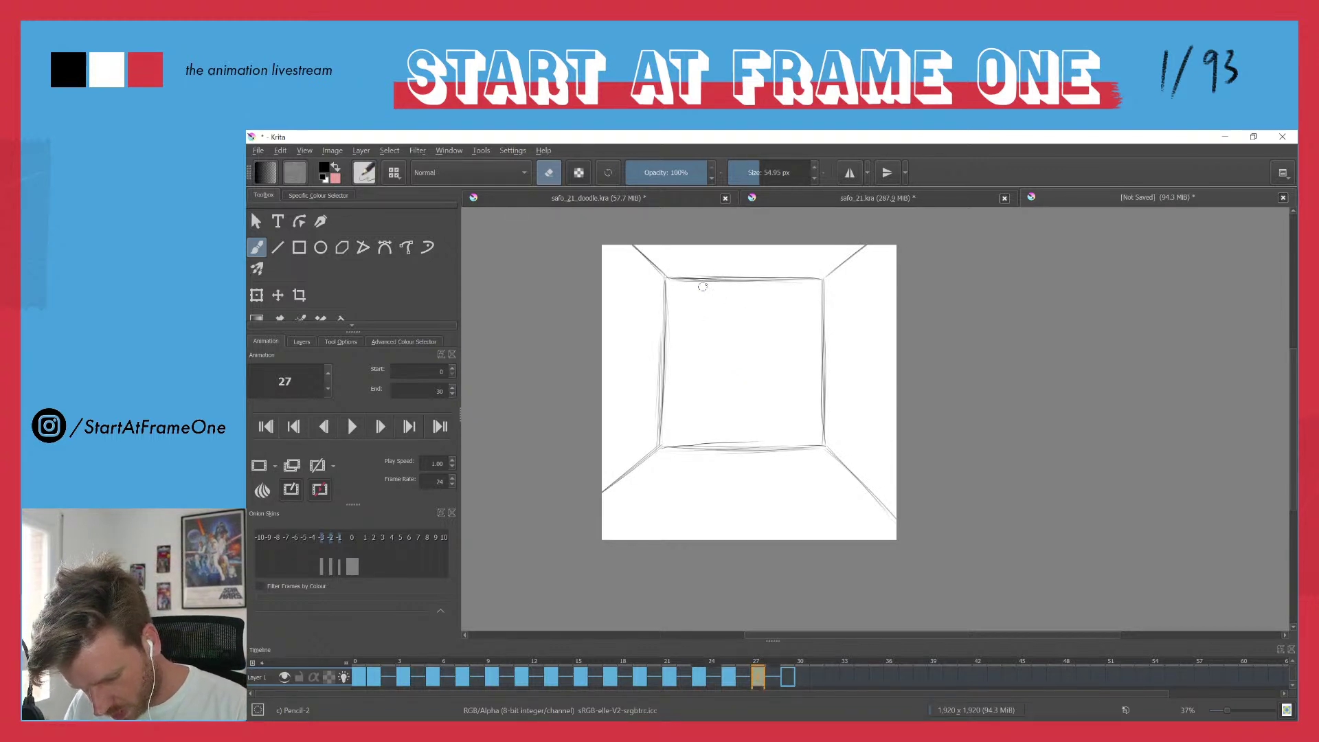
key(e)
mouse_move(701, 280)
mouse_down()
mouse_move(667, 304)
mouse_move(663, 395)
mouse_move(678, 439)
mouse_up()
mouse_move(665, 375)
mouse_down()
mouse_move(693, 447)
mouse_move(711, 448)
mouse_up()
- Scrub through the animation and complete the rounded outline inside the inner square on frame 27
click(407, 661)
click(440, 656)
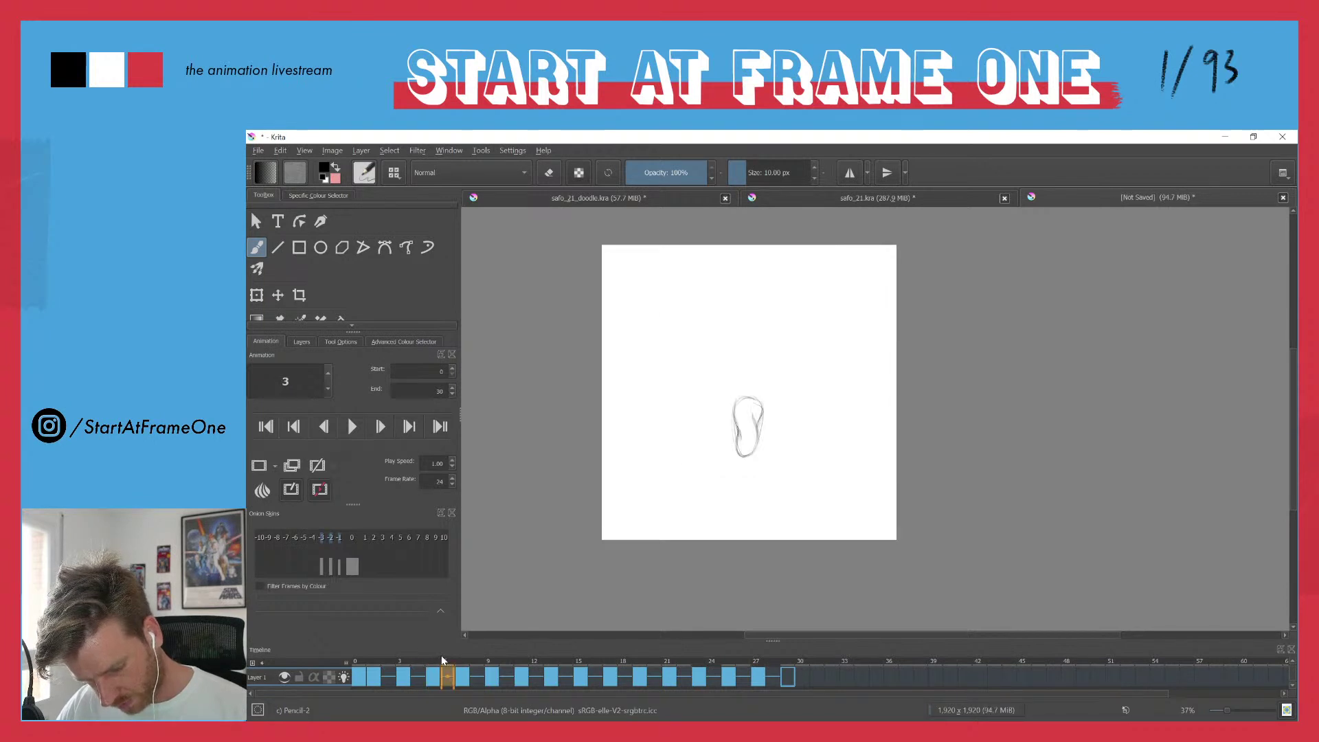
mouse_move(444, 655)
mouse_down()
mouse_move(456, 654)
mouse_move(418, 645)
mouse_move(598, 640)
mouse_move(765, 656)
mouse_up()
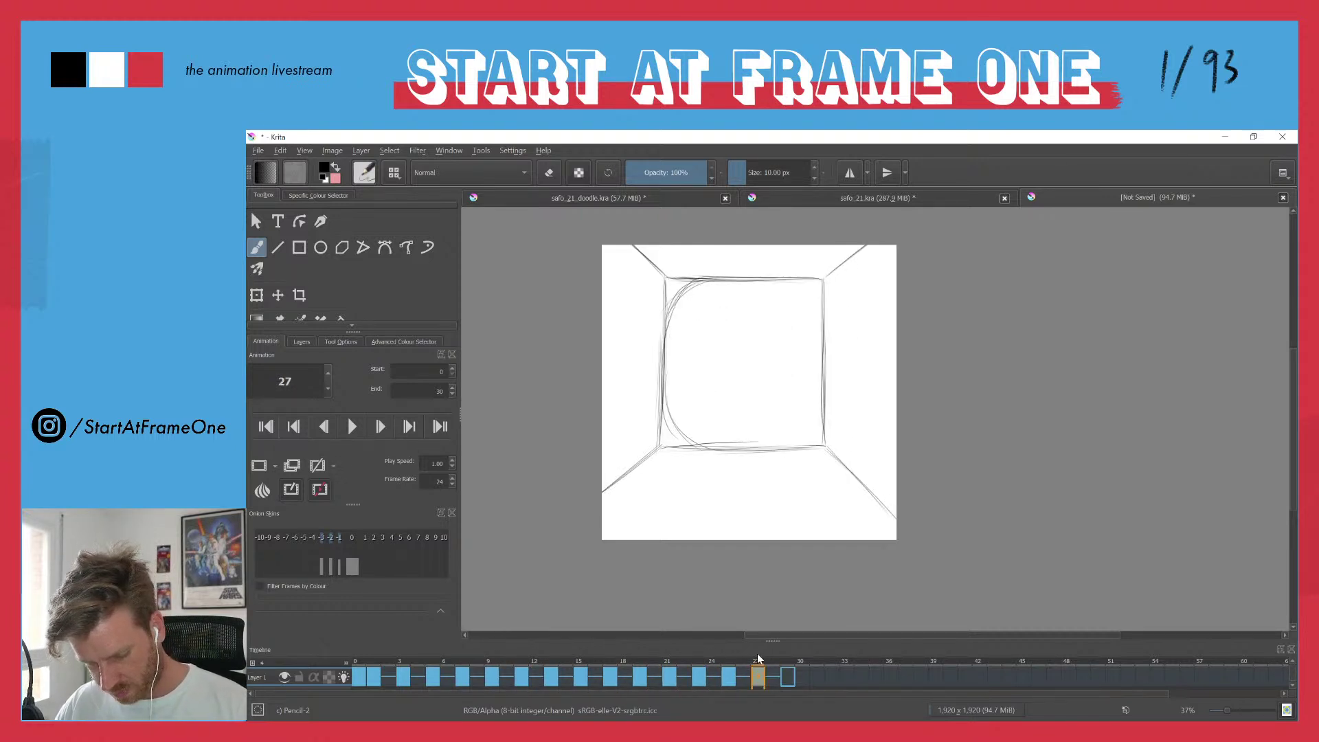
mouse_move(780, 279)
mouse_down()
mouse_move(813, 398)
mouse_move(815, 309)
mouse_move(797, 447)
mouse_move(813, 361)
mouse_move(741, 446)
mouse_move(685, 434)
mouse_move(739, 452)
mouse_move(742, 424)
mouse_move(819, 395)
mouse_move(777, 453)
mouse_move(814, 408)
mouse_move(814, 389)
mouse_move(702, 289)
mouse_move(781, 300)
mouse_move(720, 276)
mouse_move(666, 325)
mouse_up()
mouse_move(669, 323)
mouse_down()
mouse_move(710, 281)
mouse_move(814, 321)
mouse_up()
drag(777, 281, 825, 393)
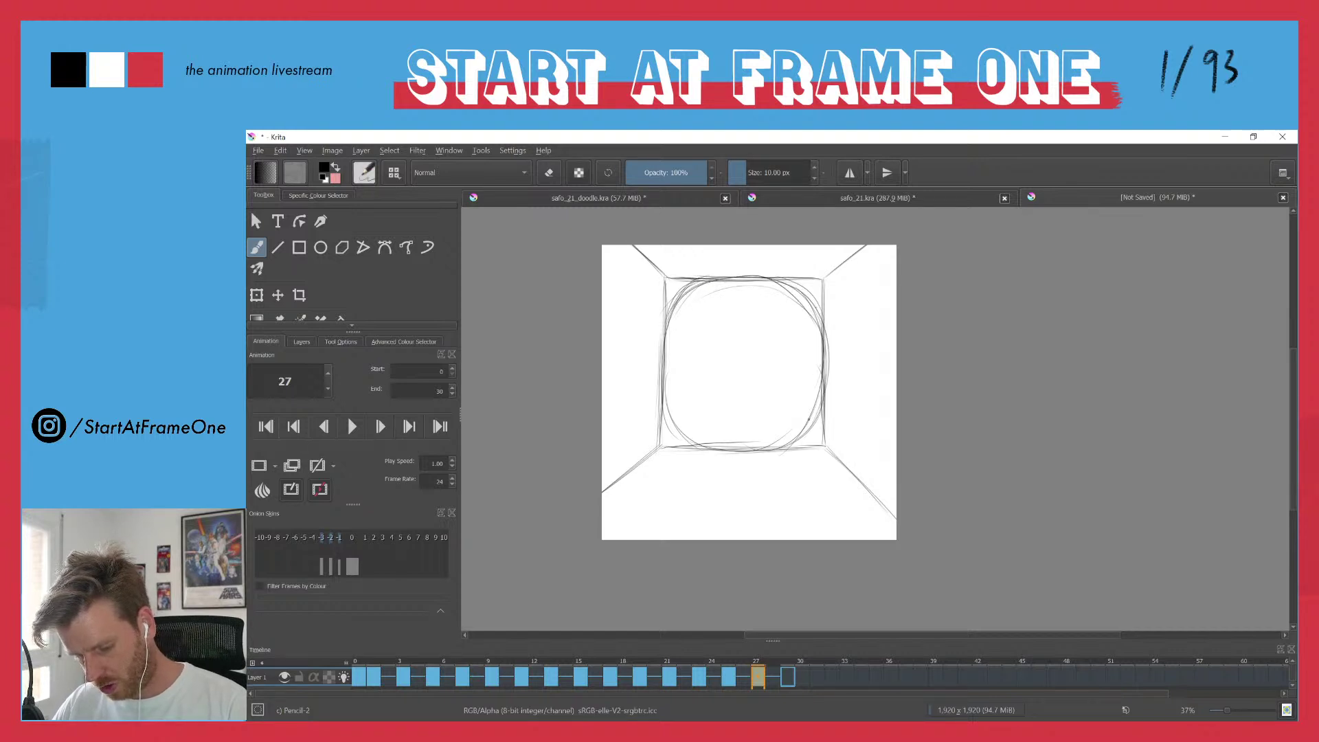
- Erase the square's corners and stray lines around the rounded outline on frame 27
key(e)
mouse_move(822, 277)
mouse_down()
mouse_move(825, 316)
mouse_move(798, 274)
mouse_up()
mouse_move(823, 410)
mouse_down()
mouse_move(810, 461)
mouse_move(826, 445)
mouse_move(787, 449)
mouse_up()
drag(651, 435, 657, 383)
mouse_move(675, 440)
mouse_down()
mouse_move(693, 451)
mouse_move(667, 444)
mouse_up()
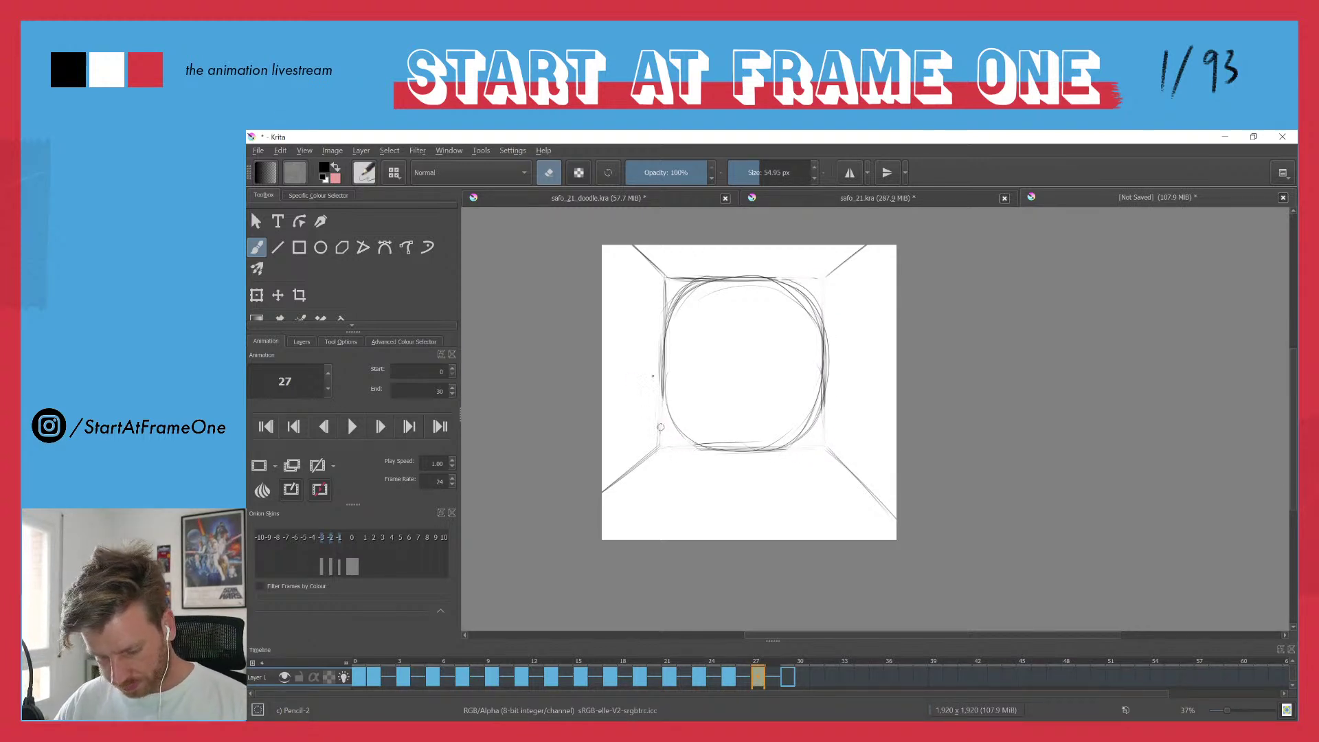
mouse_move(657, 306)
mouse_down()
mouse_move(684, 270)
mouse_move(682, 284)
mouse_move(720, 290)
mouse_move(697, 287)
mouse_move(670, 327)
mouse_up()
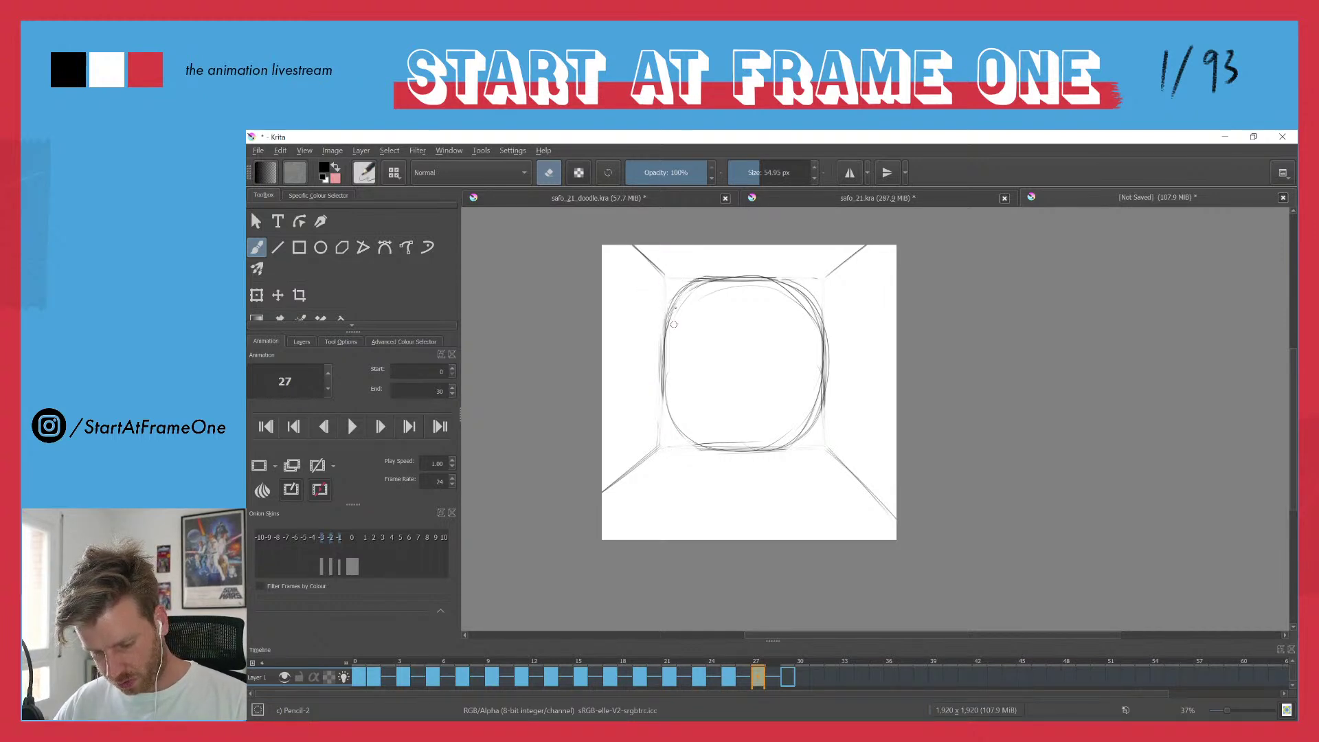
mouse_move(776, 290)
mouse_down()
mouse_move(804, 324)
mouse_move(780, 286)
mouse_move(802, 297)
mouse_move(817, 360)
mouse_up()
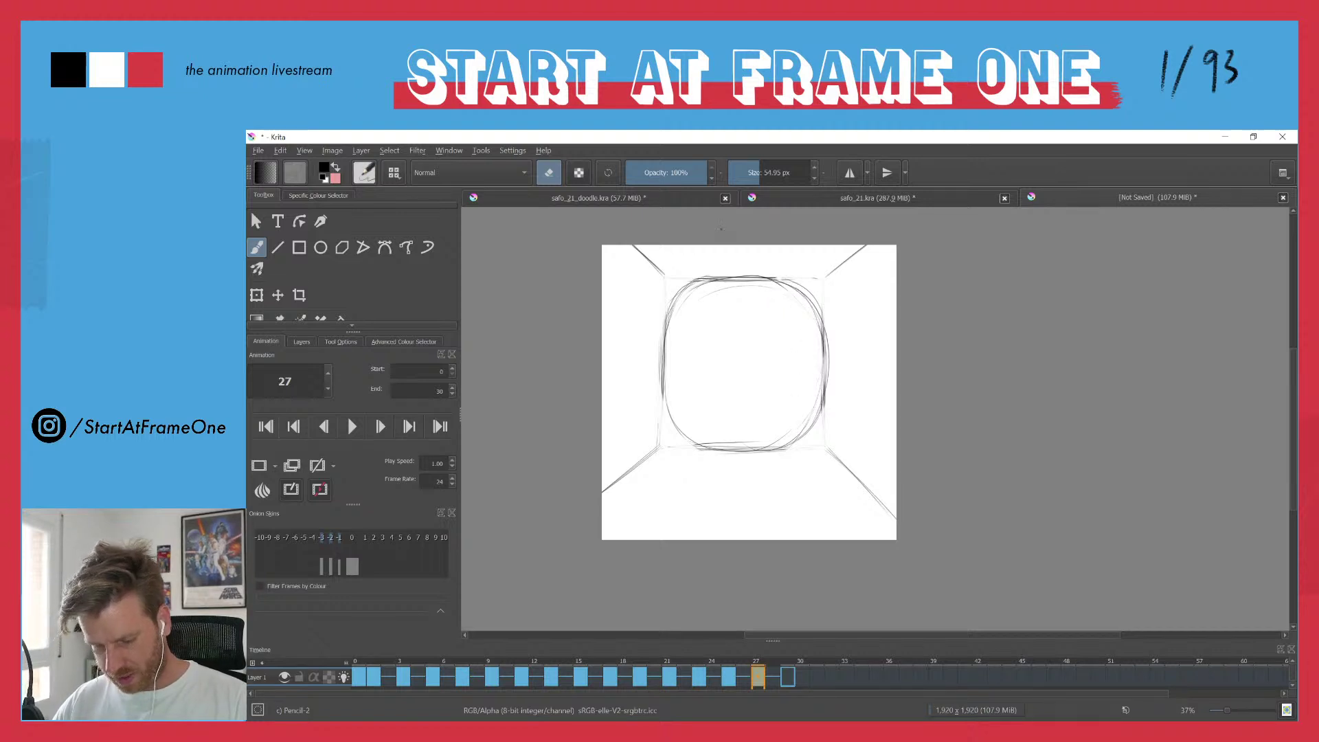
- Reinforce the top and right-hand curves of the rounded outline on frame 27
key(e)
mouse_move(707, 277)
mouse_down()
mouse_move(671, 311)
mouse_move(664, 364)
mouse_move(724, 451)
mouse_move(774, 450)
mouse_move(817, 415)
mouse_move(822, 345)
mouse_move(825, 373)
mouse_up()
mouse_move(775, 283)
mouse_down()
mouse_move(799, 398)
mouse_move(819, 334)
mouse_move(799, 431)
mouse_up()
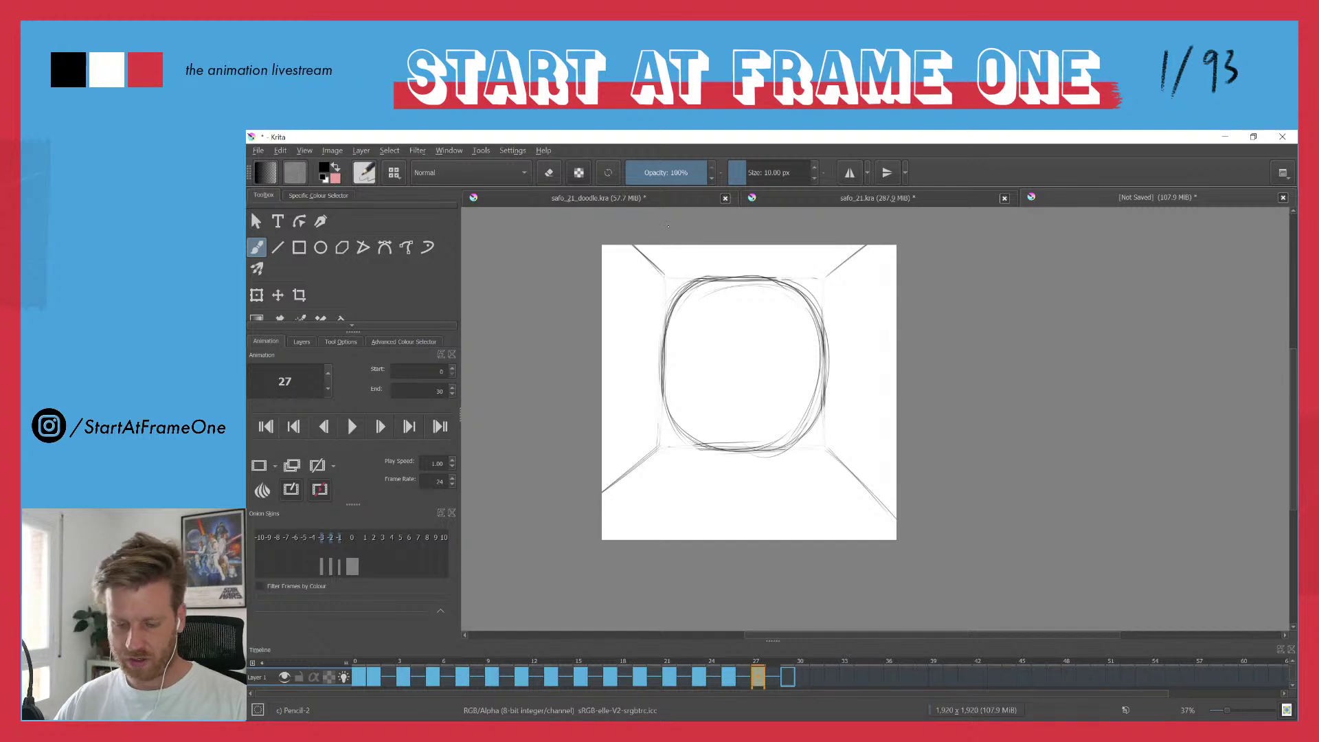
- Erase the inner ends of the four perspective lines on frame 27, leaving a gap around the rounded shape
key(e)
mouse_move(665, 276)
mouse_down()
mouse_move(654, 262)
mouse_move(670, 280)
mouse_up()
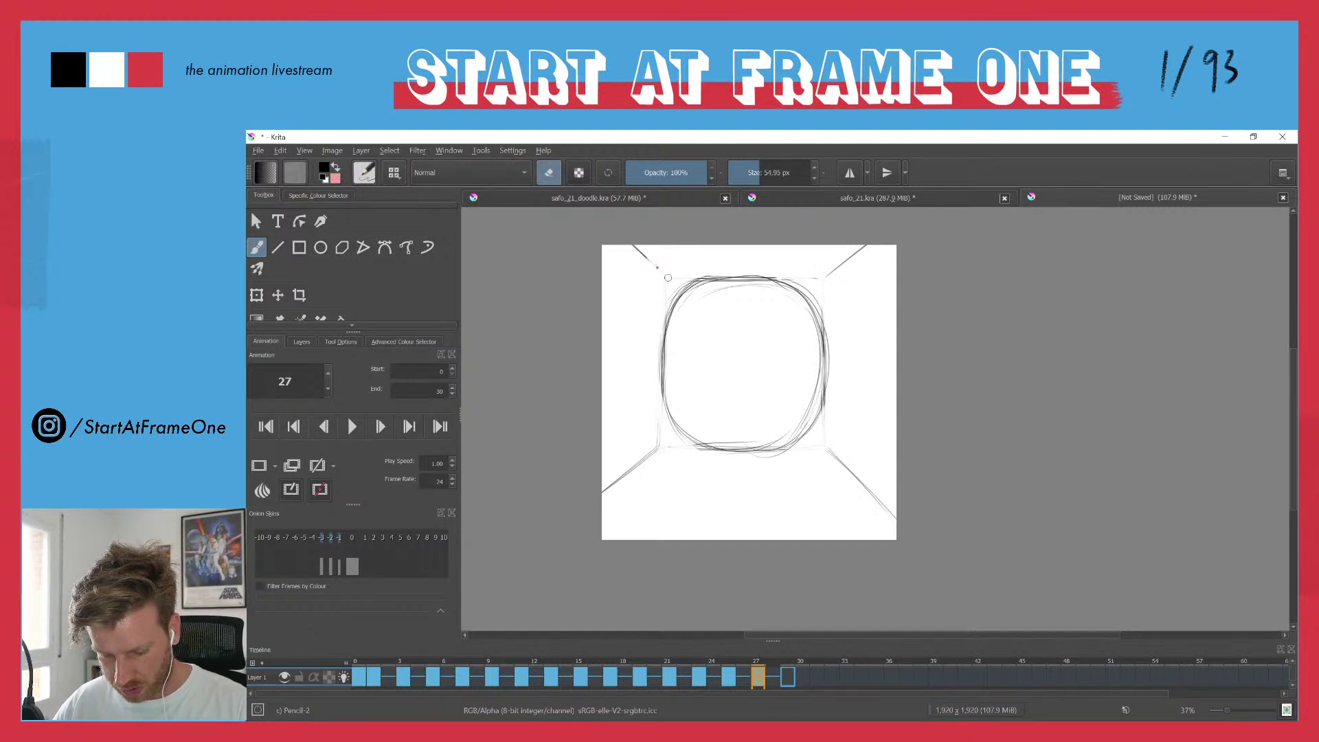
drag(826, 278, 843, 262)
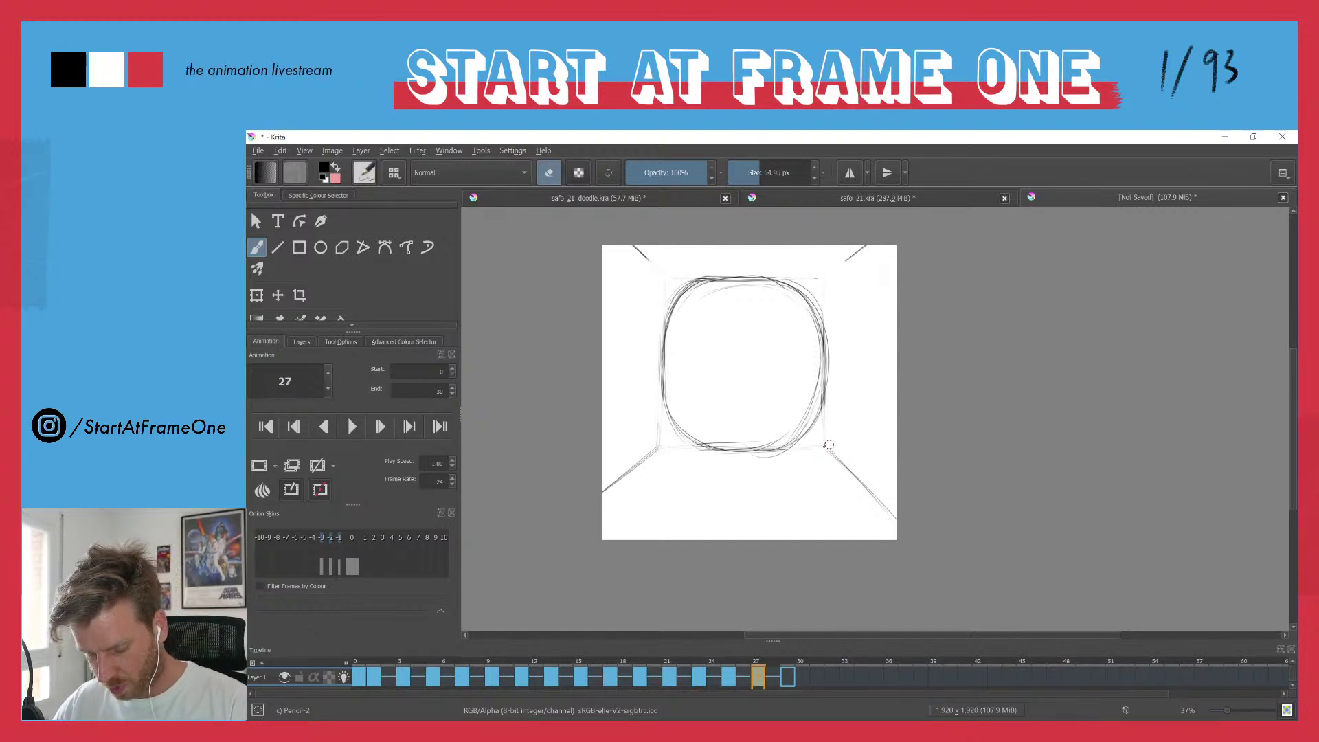
drag(831, 453, 858, 477)
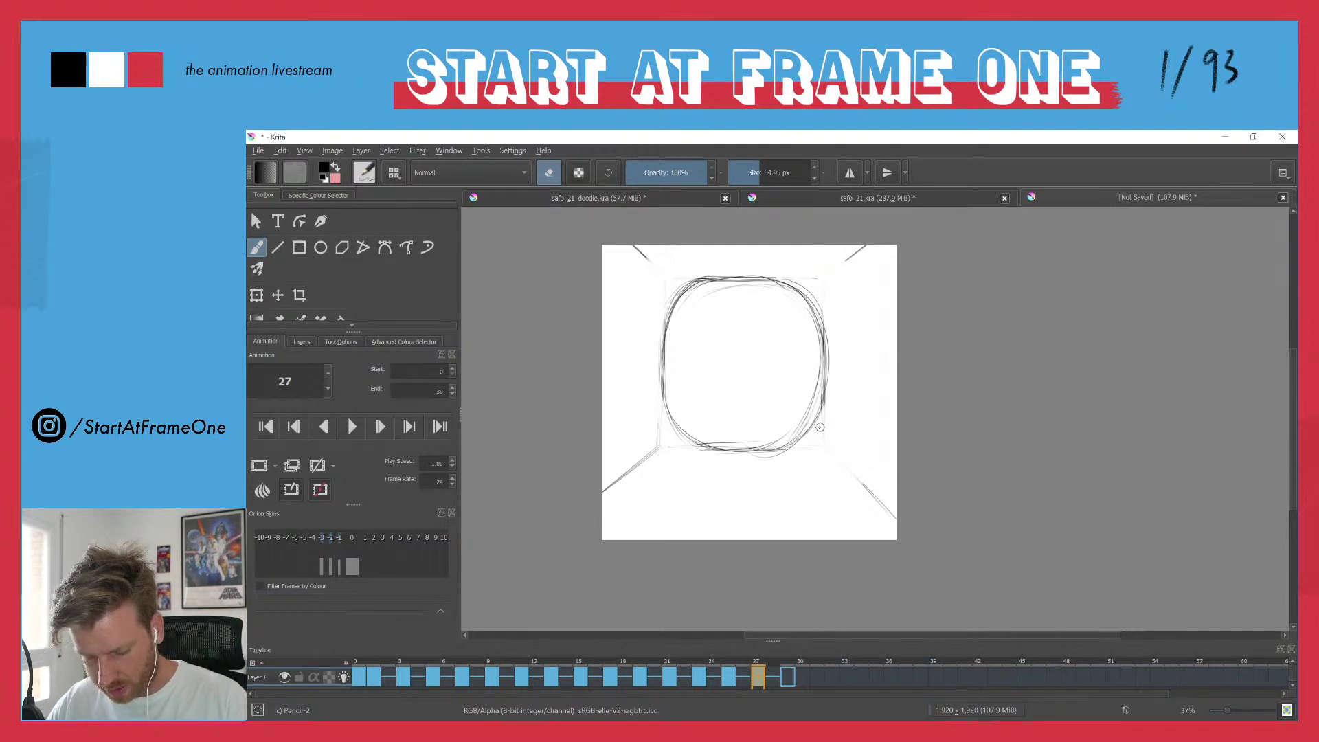
drag(647, 459, 657, 431)
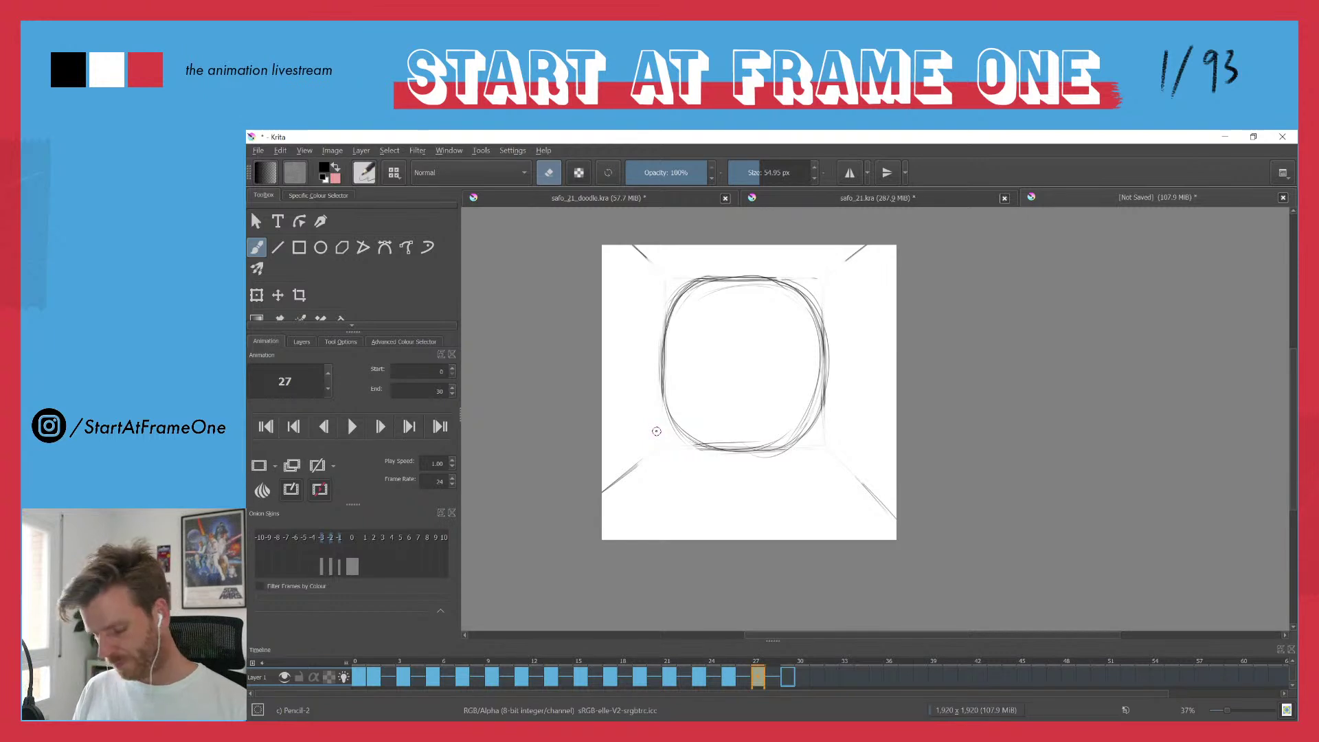
- On frame 29, turn on the onion skins and limit them to the one previous frame
key(Right)
key(Right)
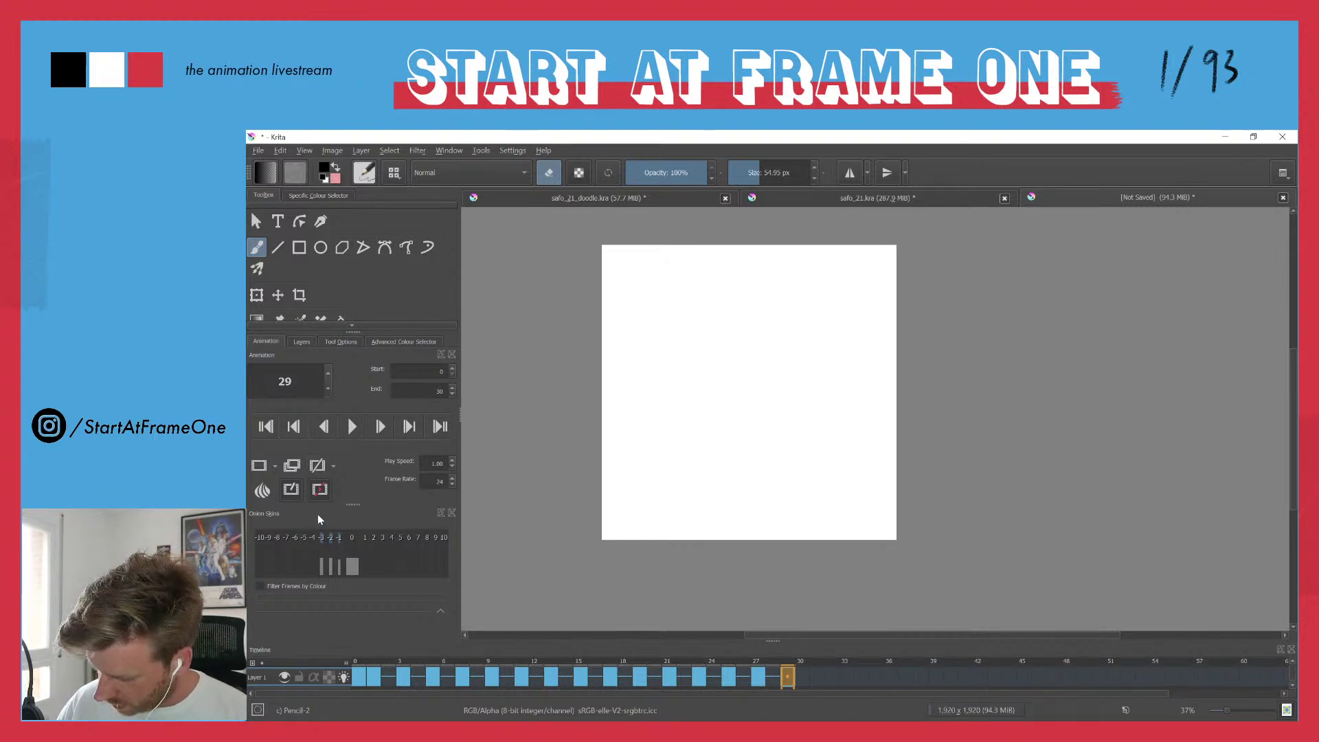
key(o)
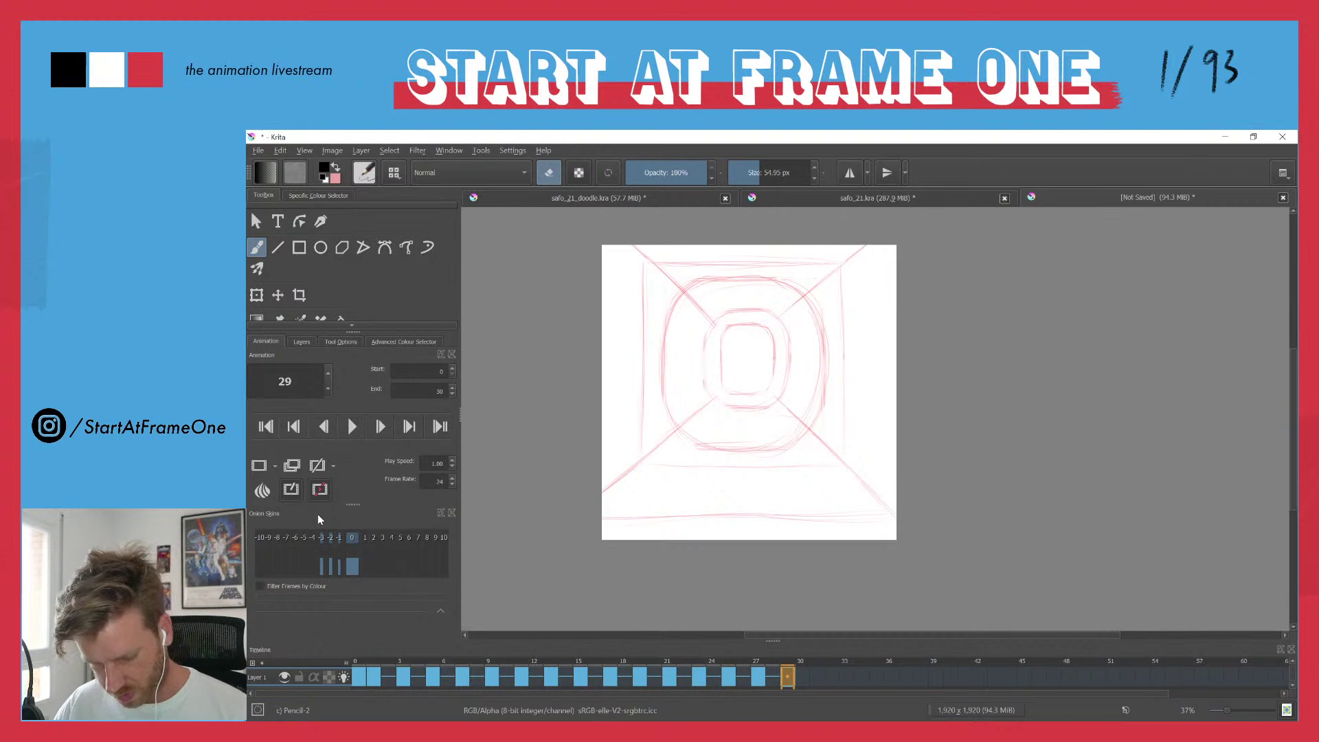
click(352, 566)
click(330, 571)
click(352, 558)
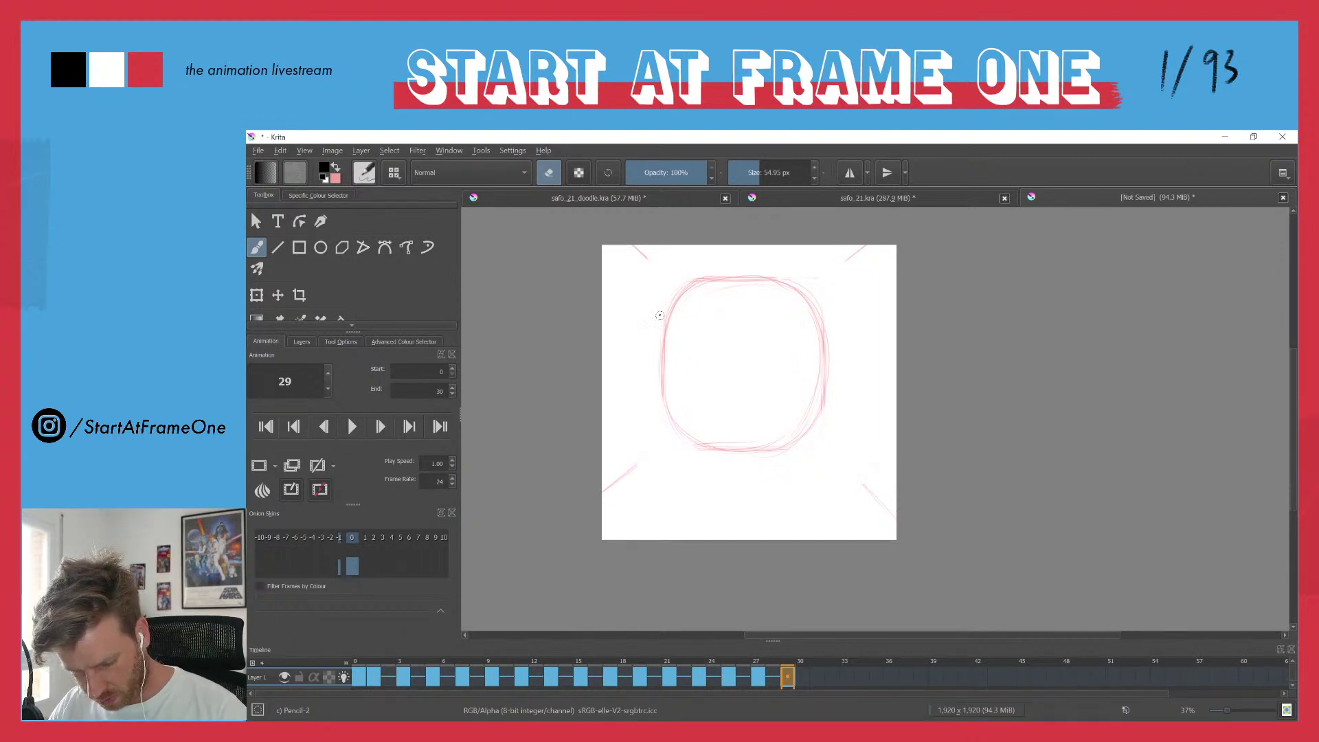
- Sketch a slightly larger, rounder circle around the onion-skinned shape on frame 29
key(e)
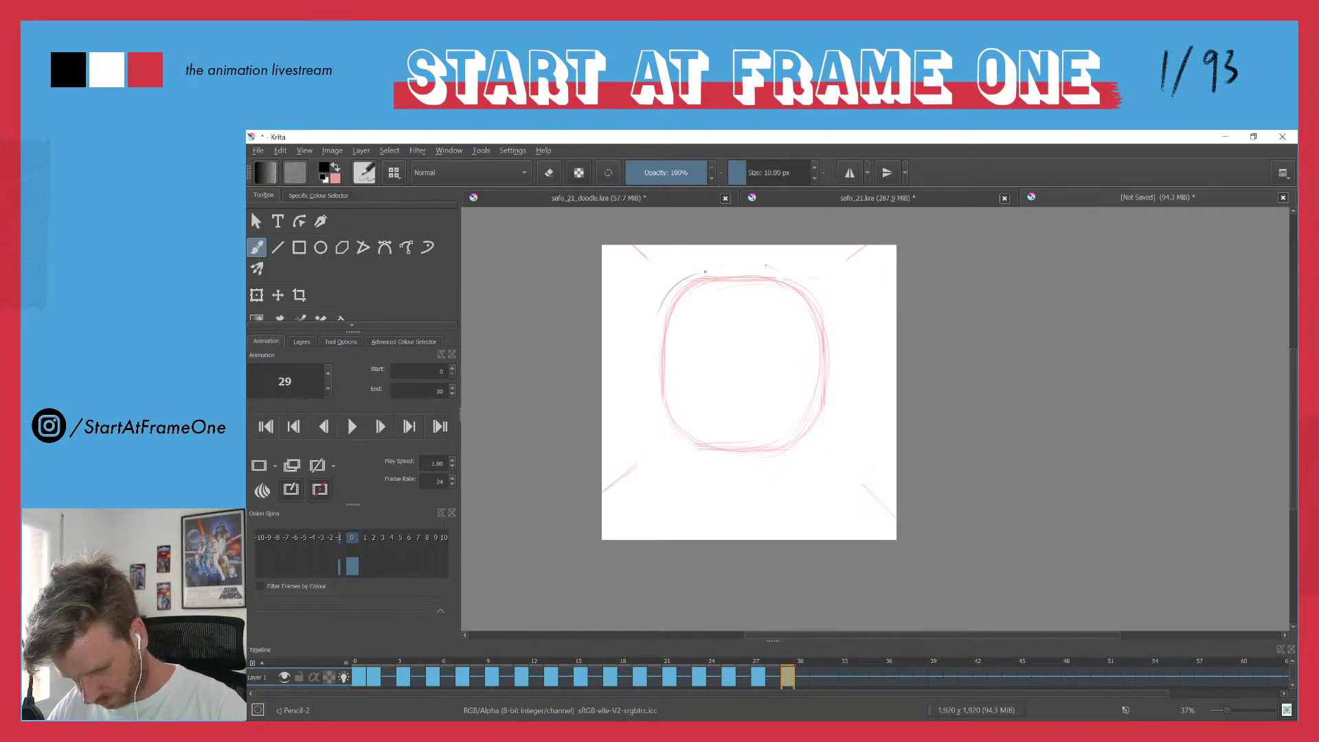
mouse_move(757, 272)
mouse_down()
mouse_move(670, 295)
mouse_move(662, 426)
mouse_move(824, 398)
mouse_move(663, 313)
mouse_move(775, 270)
mouse_move(833, 404)
mouse_up()
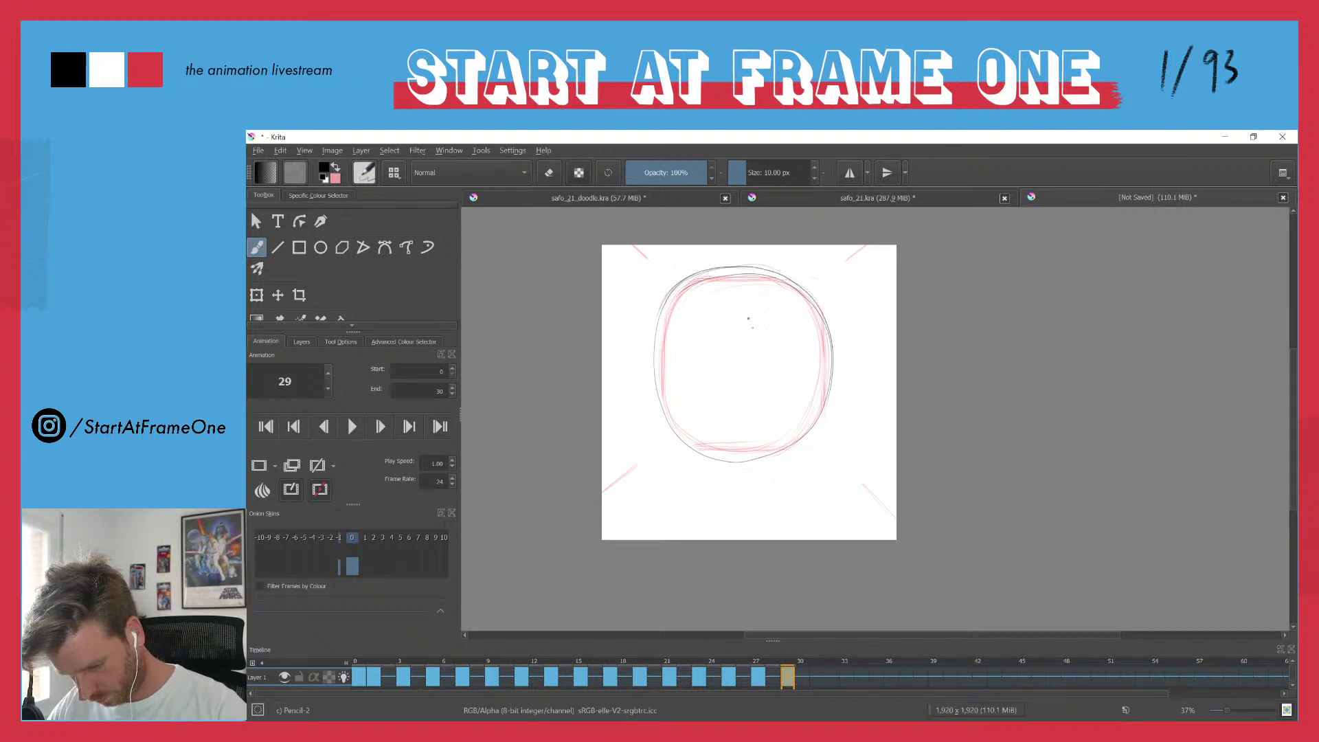
mouse_move(732, 268)
mouse_down()
mouse_move(794, 285)
mouse_move(825, 415)
mouse_move(715, 457)
mouse_up()
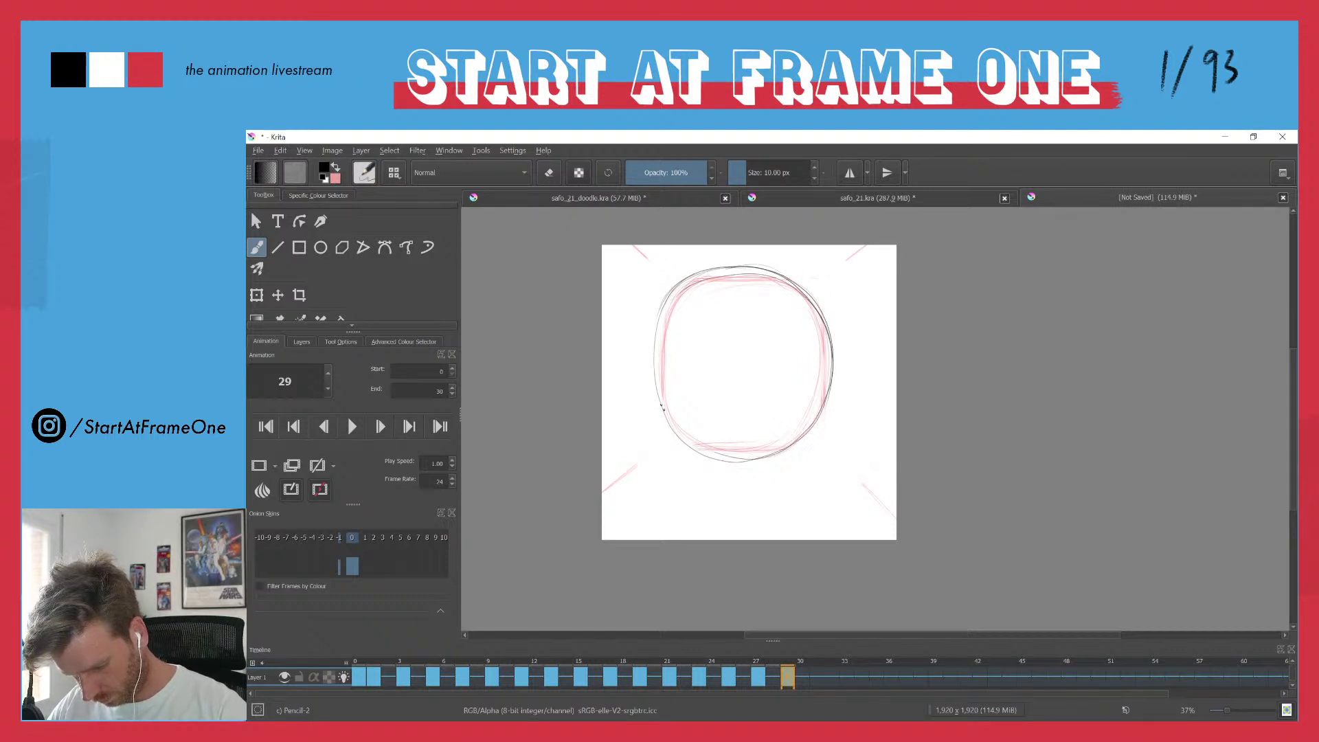
mouse_move(733, 266)
mouse_down()
mouse_move(659, 313)
mouse_move(657, 406)
mouse_move(748, 460)
mouse_move(823, 408)
mouse_up()
mouse_move(665, 311)
mouse_down()
mouse_move(701, 282)
mouse_move(811, 301)
mouse_up()
drag(695, 275, 646, 382)
mouse_move(667, 298)
mouse_down()
mouse_move(653, 395)
mouse_move(725, 458)
mouse_up()
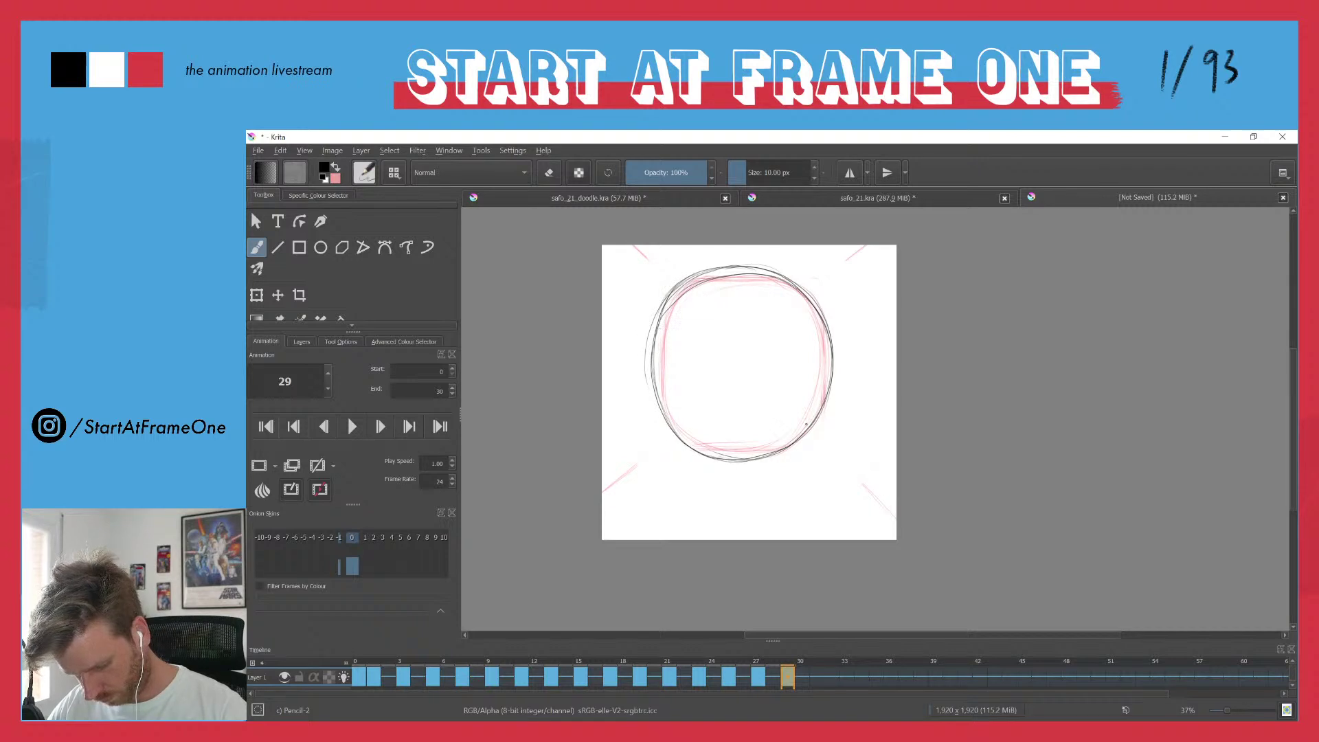
- Play the animation from frame 0 to check the new drawings
click(355, 667)
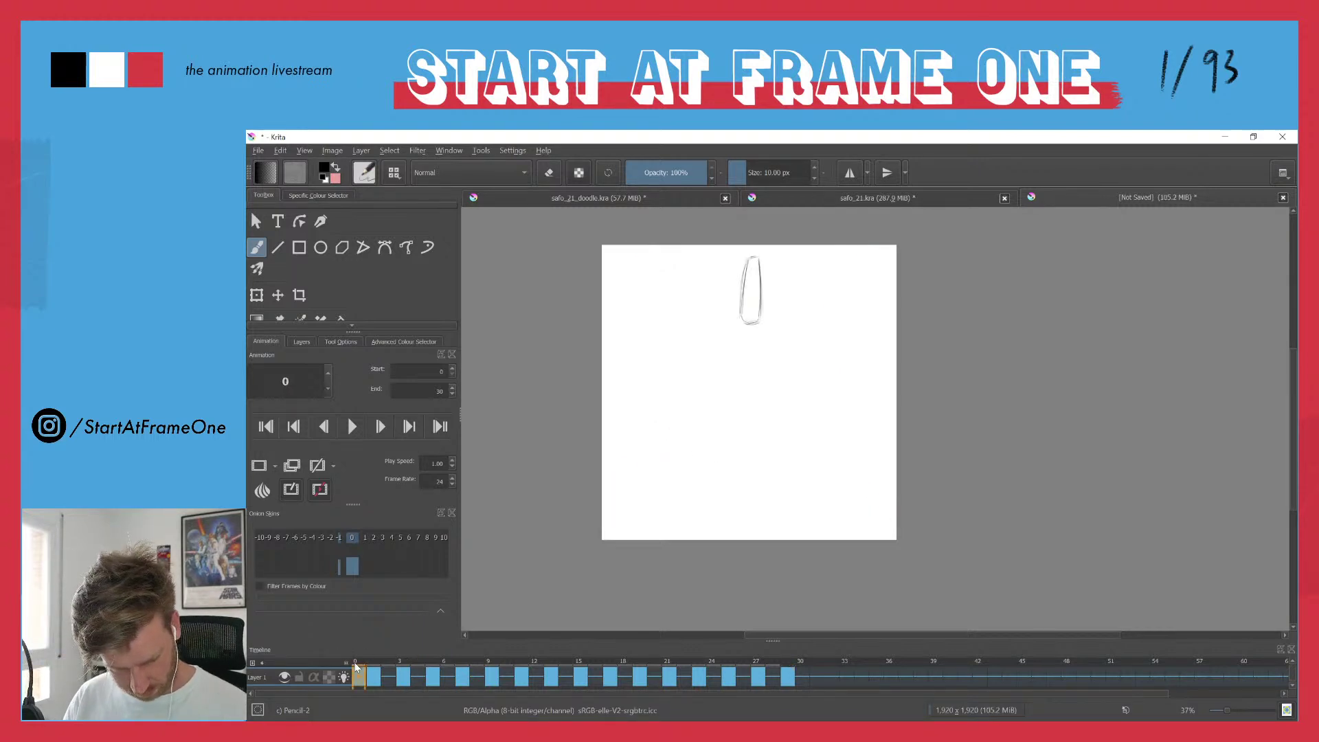
key(space)
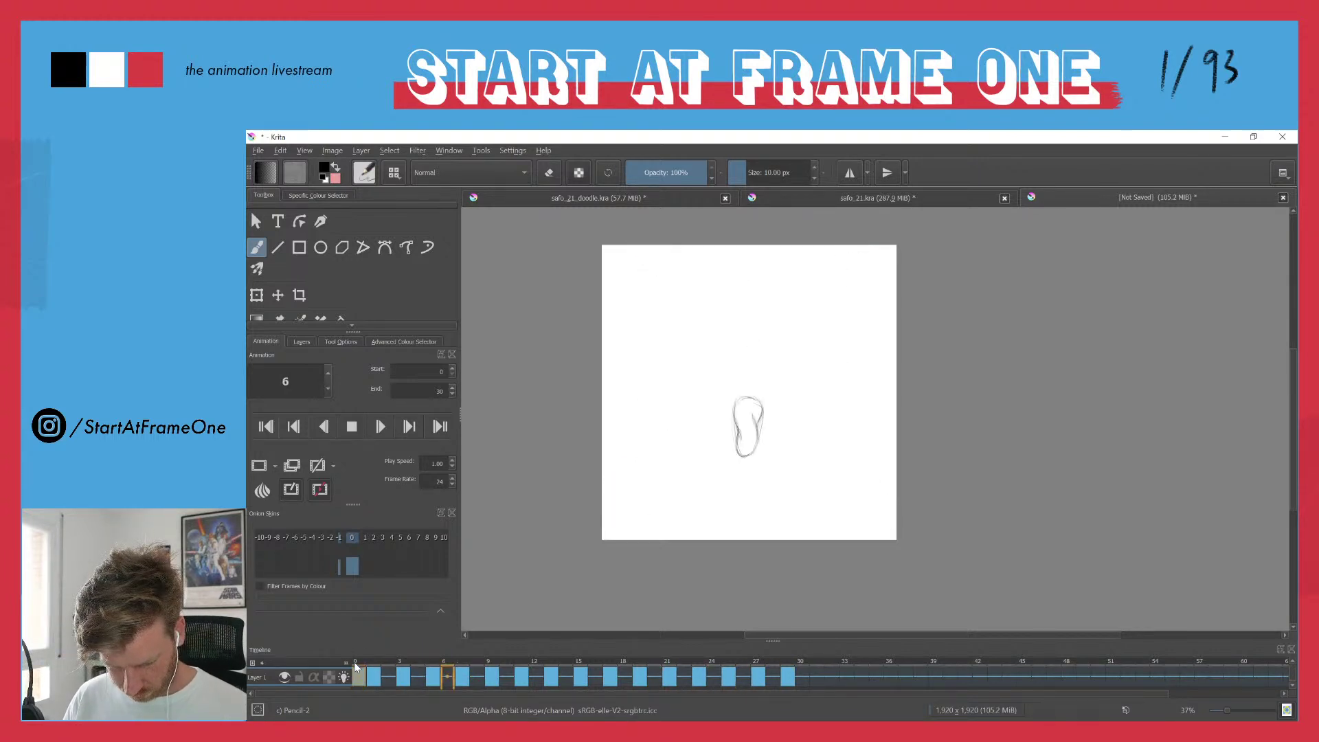
key(space)
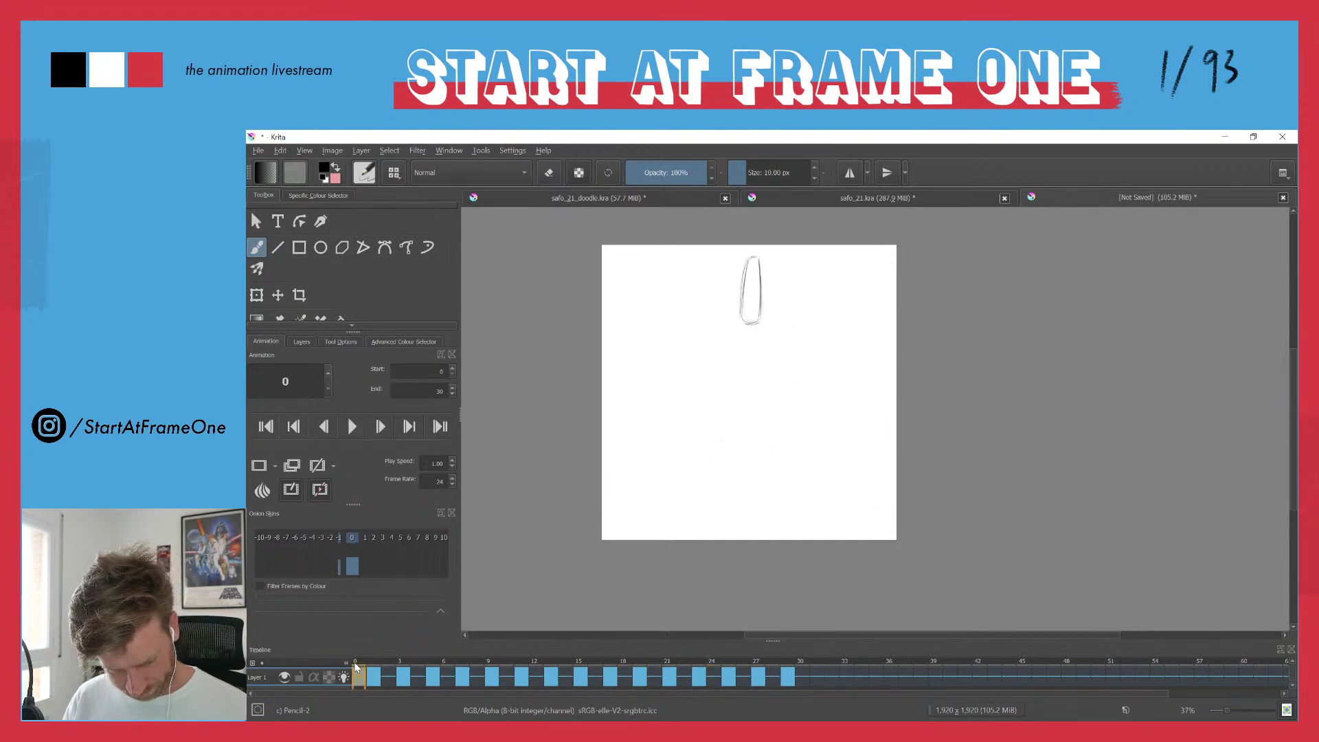
- Add a blank keyframe at frame 31
click(817, 683)
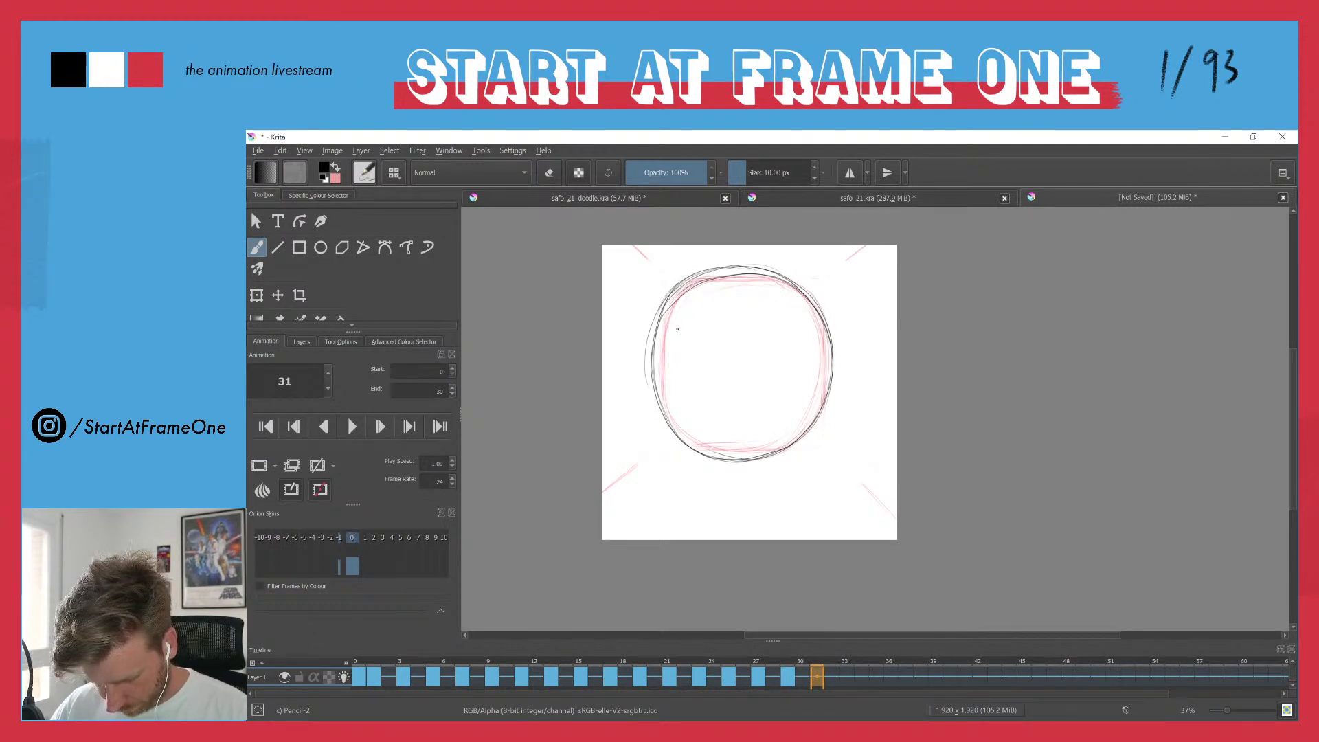
click(789, 660)
click(817, 676)
key(Delete)
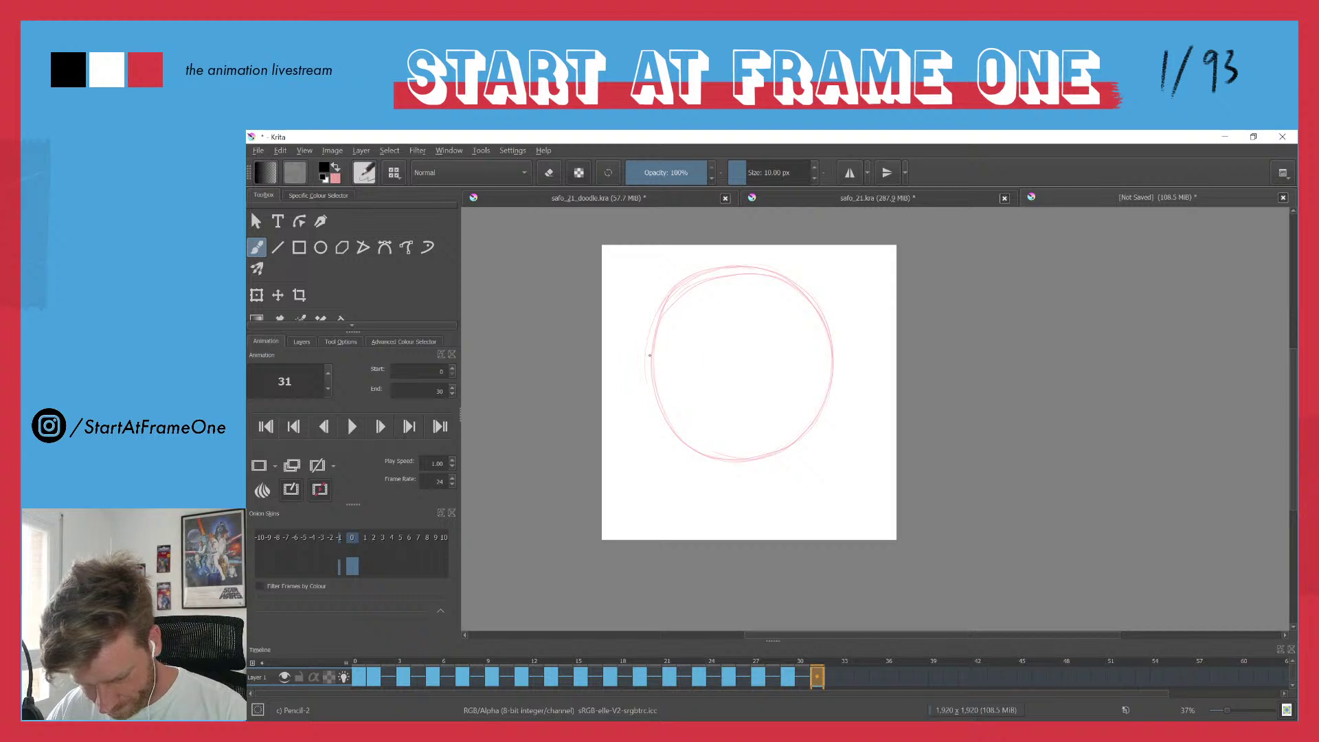
- On frame 31, trace the onion-skinned circle and draw a small pointed notch in its left edge
drag(654, 363, 669, 374)
mouse_move(661, 314)
mouse_down()
mouse_move(707, 274)
mouse_move(821, 316)
mouse_up()
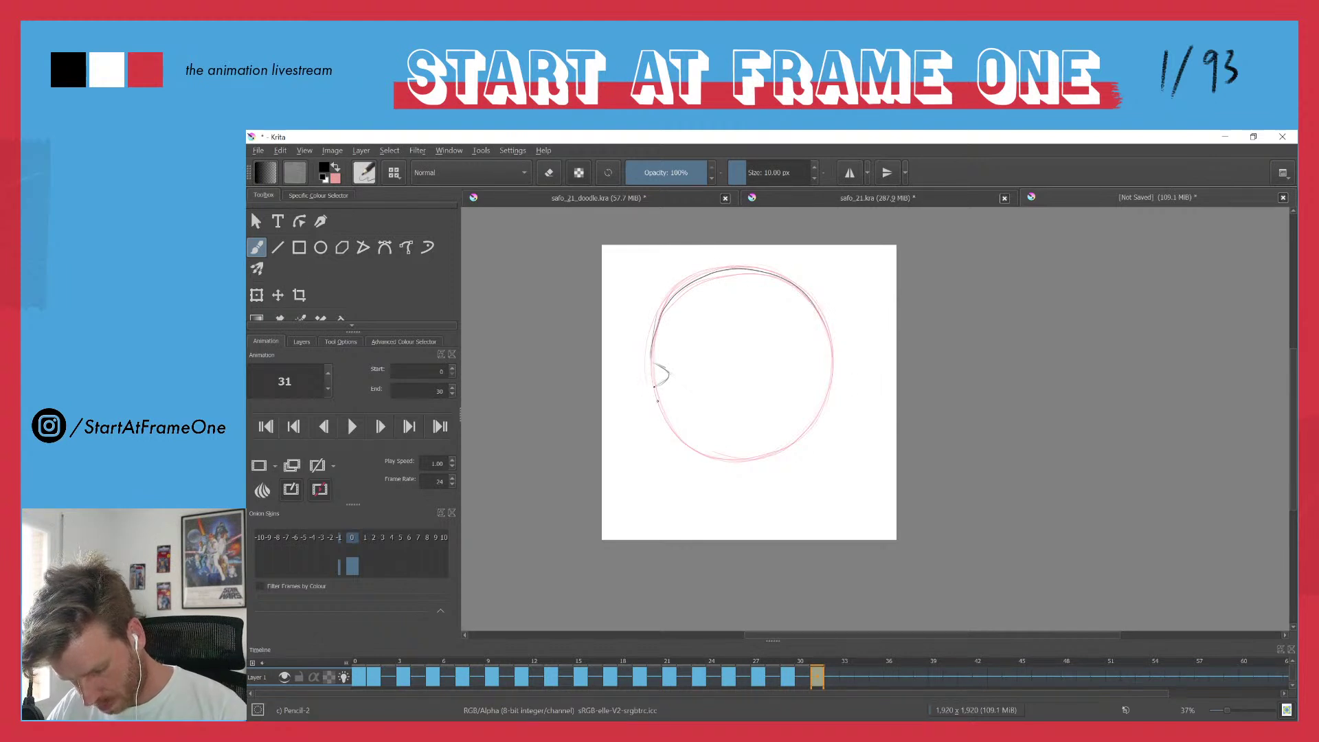
mouse_move(700, 450)
mouse_down()
mouse_move(777, 446)
mouse_move(831, 376)
mouse_up()
drag(807, 294, 835, 404)
mouse_move(834, 348)
mouse_down()
mouse_move(803, 432)
mouse_move(780, 446)
mouse_up()
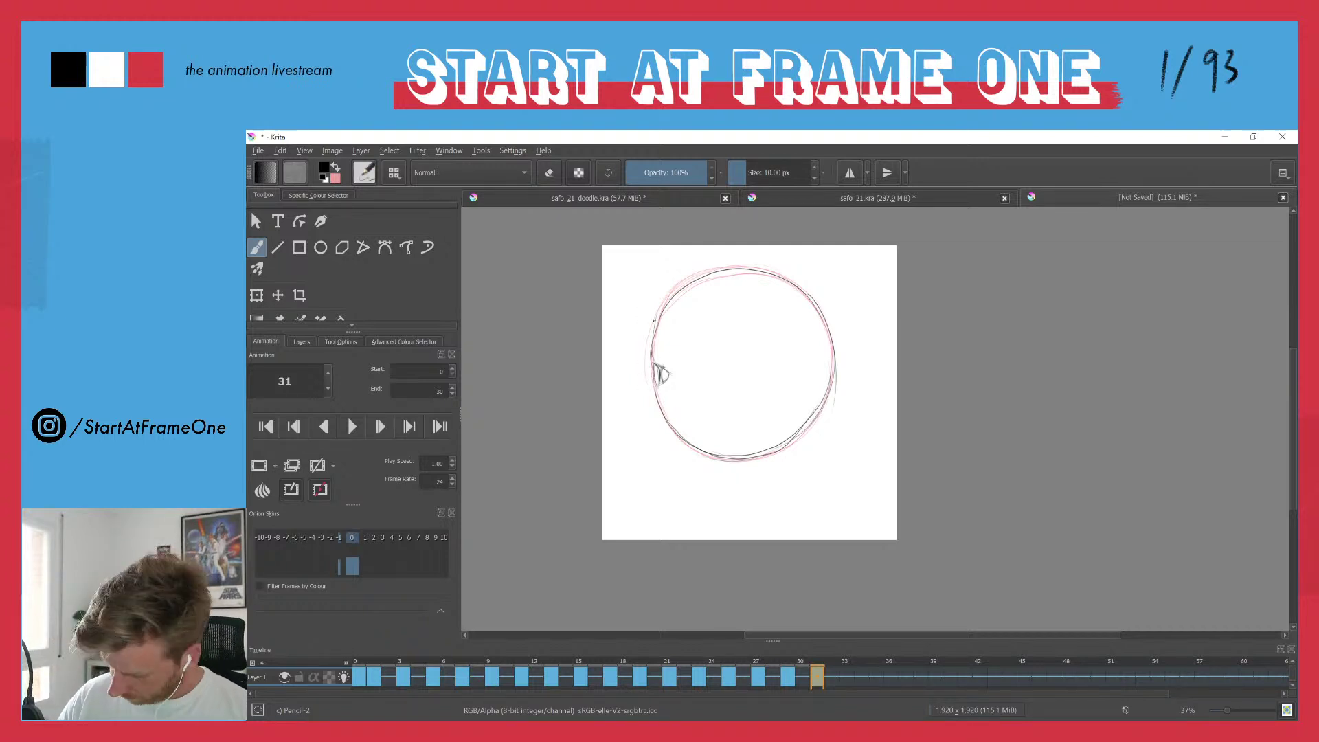
- Add a blank keyframe at frame 33 and sketch an enlarged pointed notch with curved inner bands at the circle's left edge
key(period)
key(period)
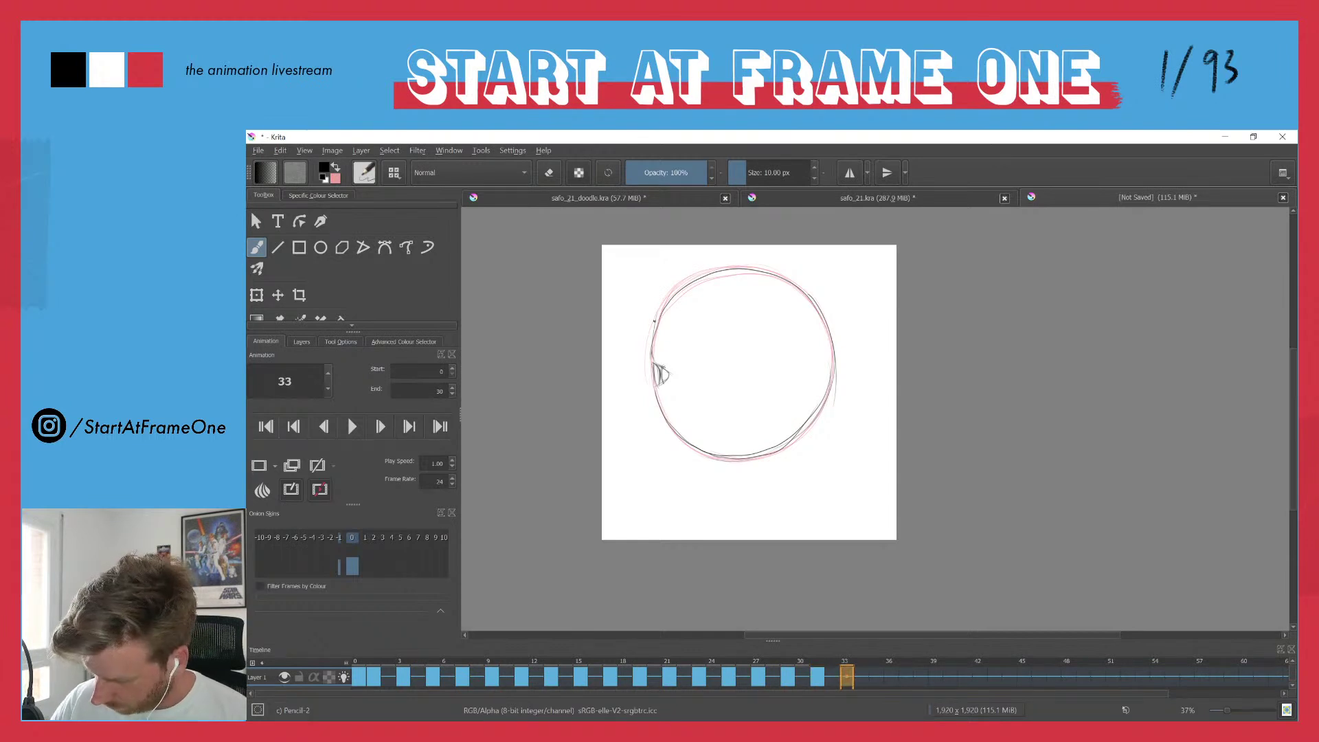
key(Insert)
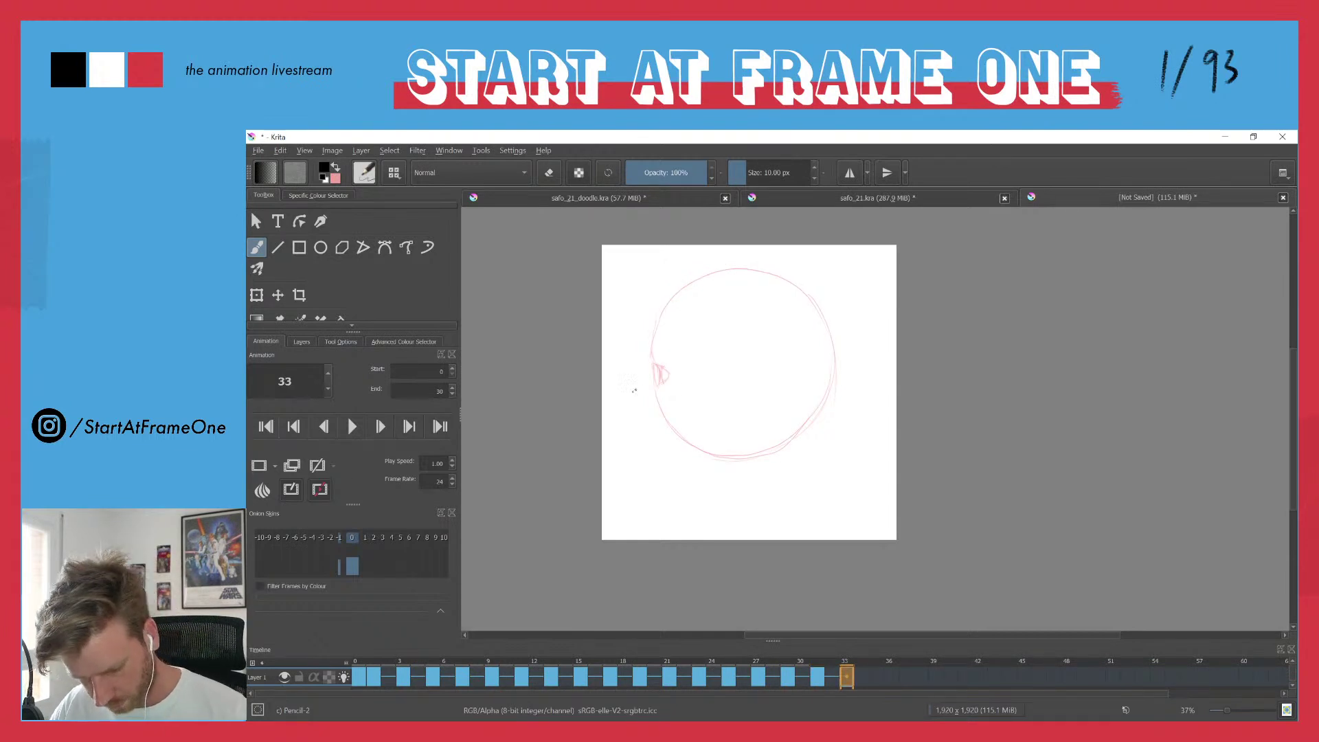
mouse_move(660, 345)
mouse_down()
mouse_move(699, 380)
mouse_move(658, 394)
mouse_move(698, 374)
mouse_move(664, 345)
mouse_up()
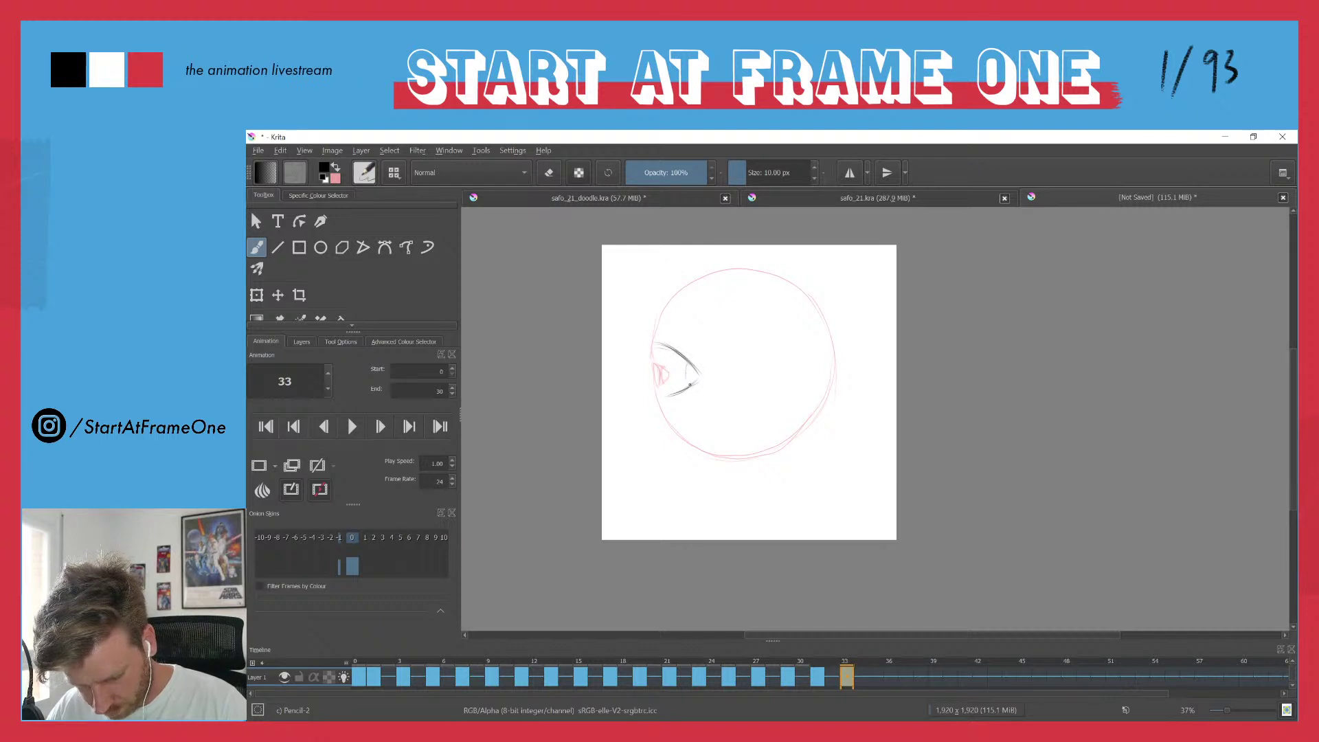
mouse_move(681, 356)
mouse_down()
mouse_move(670, 385)
mouse_move(671, 358)
mouse_move(674, 390)
mouse_move(675, 344)
mouse_move(671, 389)
mouse_move(657, 395)
mouse_move(658, 342)
mouse_move(661, 391)
mouse_up()
drag(651, 343, 656, 390)
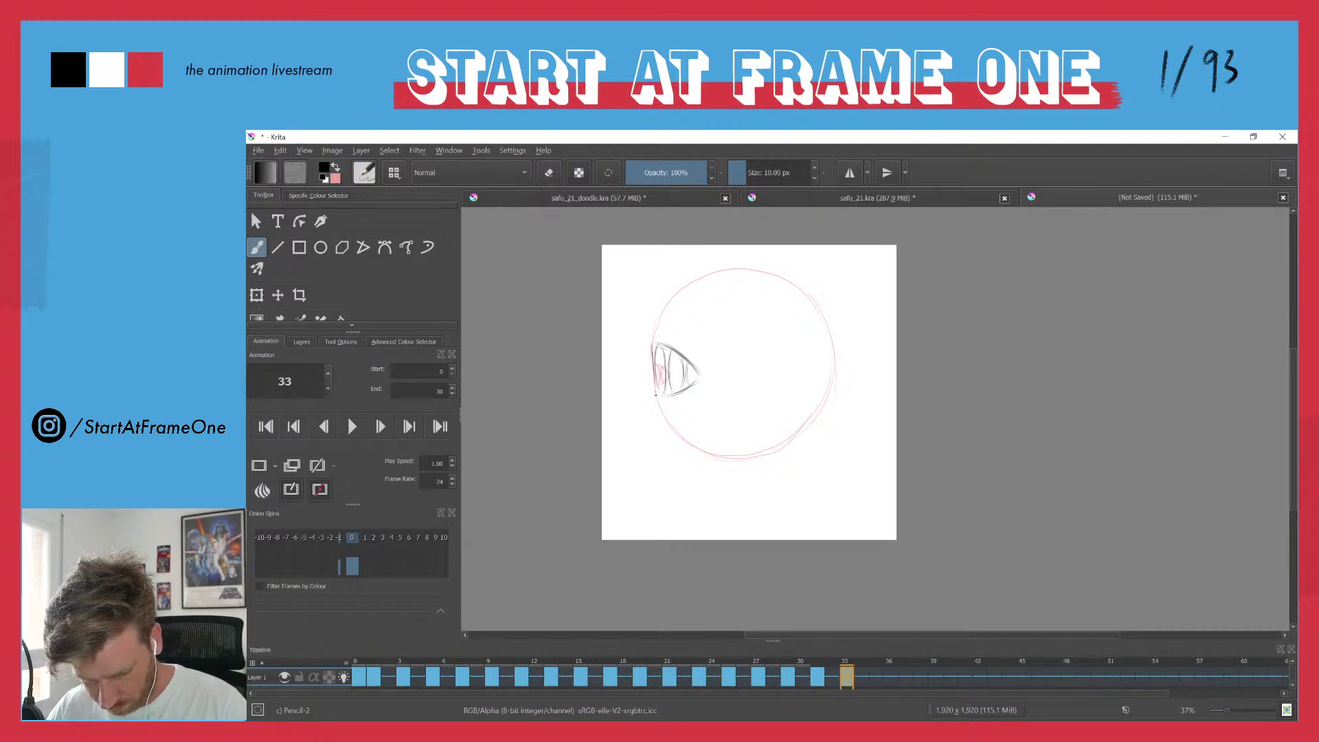
- Trace the onion-skinned circle around the notch on frame 33 to complete the outline
drag(675, 296, 652, 342)
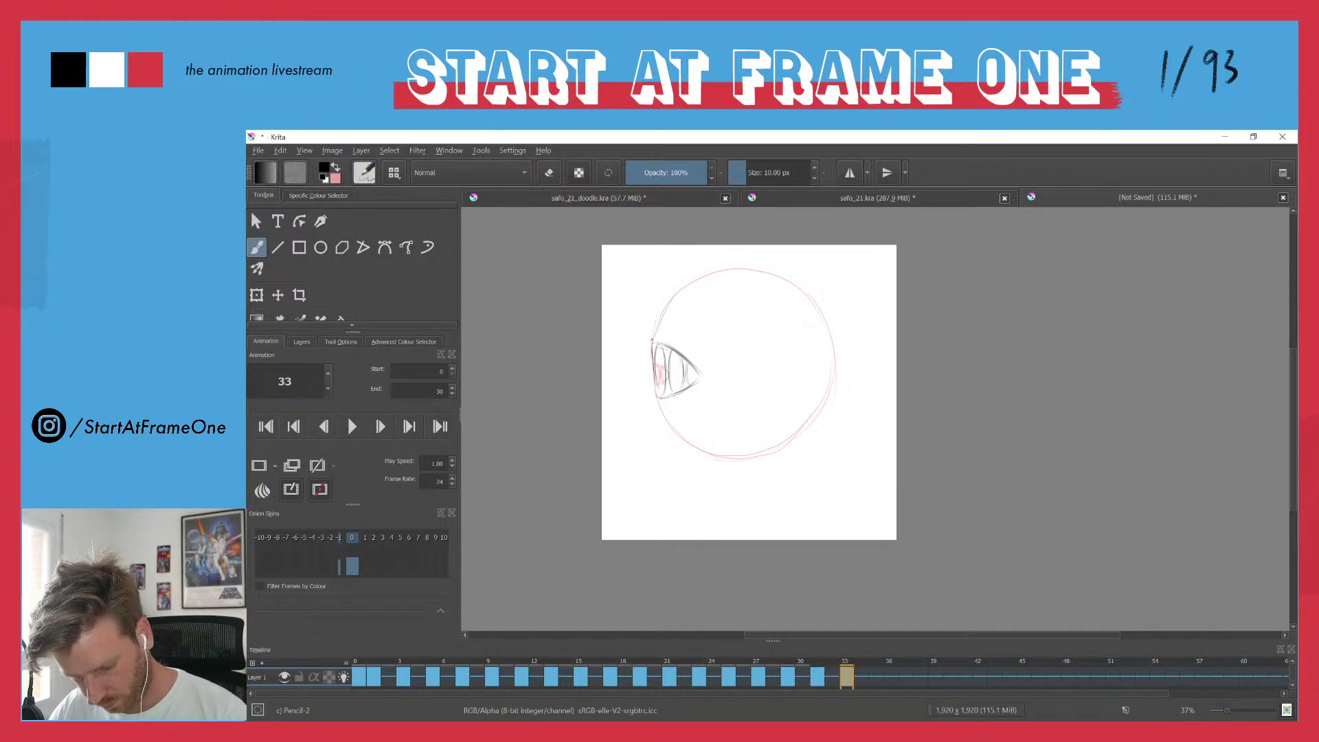
mouse_move(676, 291)
mouse_down()
mouse_move(714, 272)
mouse_move(814, 304)
mouse_up()
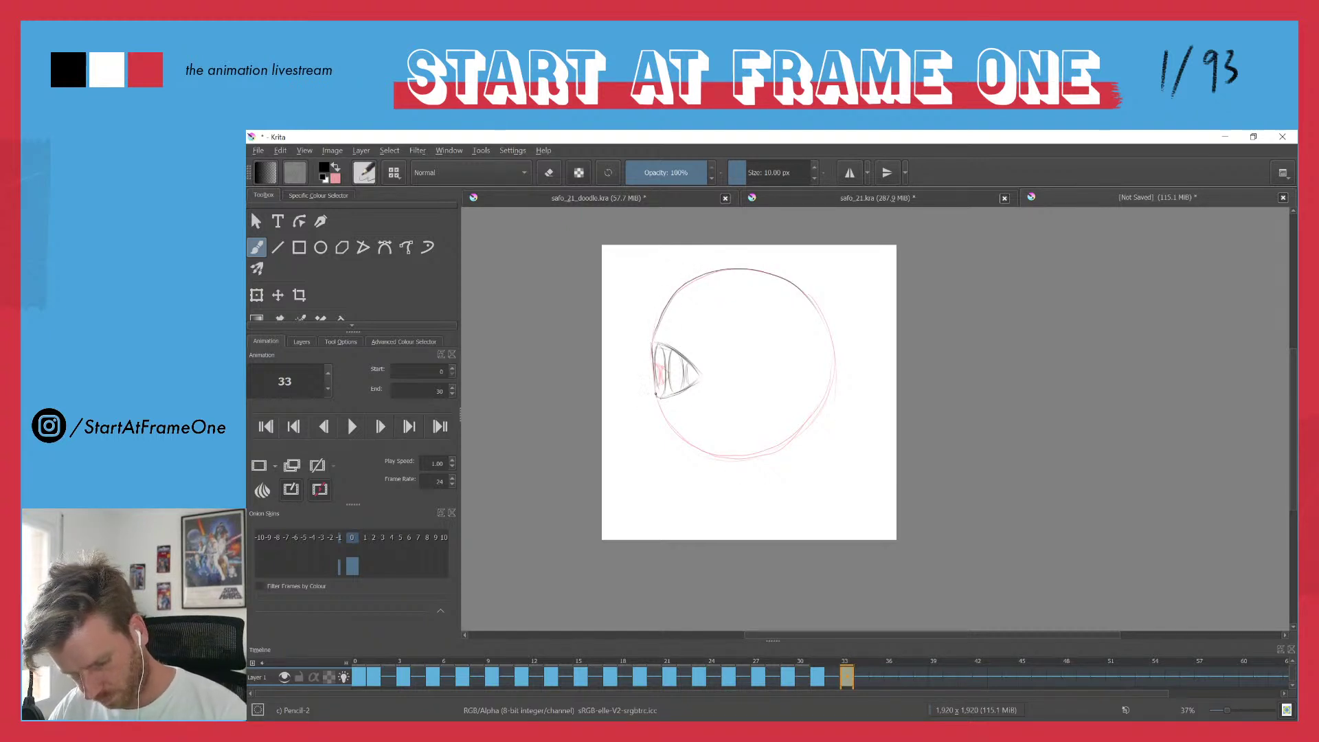
mouse_move(677, 435)
mouse_down()
mouse_move(745, 457)
mouse_move(816, 412)
mouse_up()
mouse_move(800, 291)
mouse_down()
mouse_move(828, 366)
mouse_move(809, 416)
mouse_up()
drag(832, 367, 825, 398)
drag(830, 327, 812, 418)
mouse_move(800, 289)
mouse_down()
mouse_move(825, 340)
mouse_move(821, 405)
mouse_up()
mouse_move(653, 339)
mouse_down()
mouse_move(674, 296)
mouse_move(714, 276)
mouse_up()
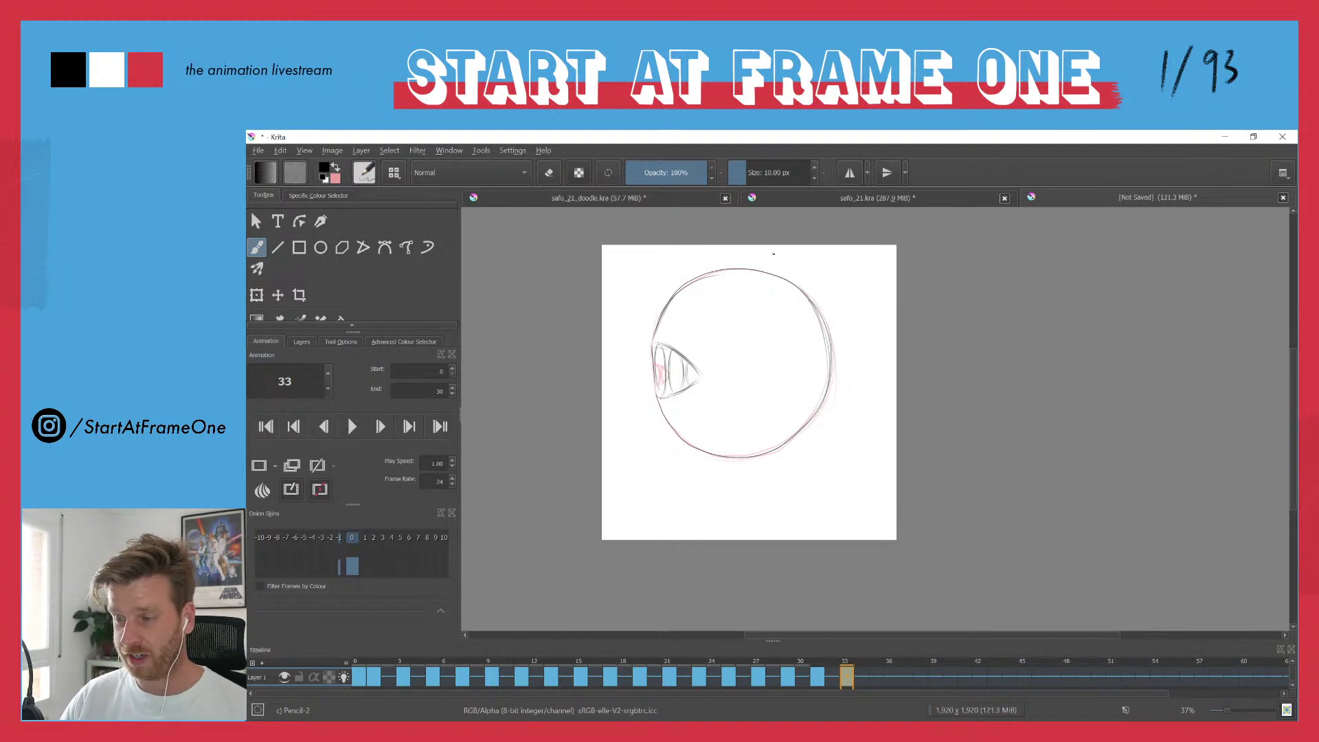
- Start a new drawing on frame 35 with a much larger pointed notch whose tip reaches the circle's centre
key(Right)
key(Right)
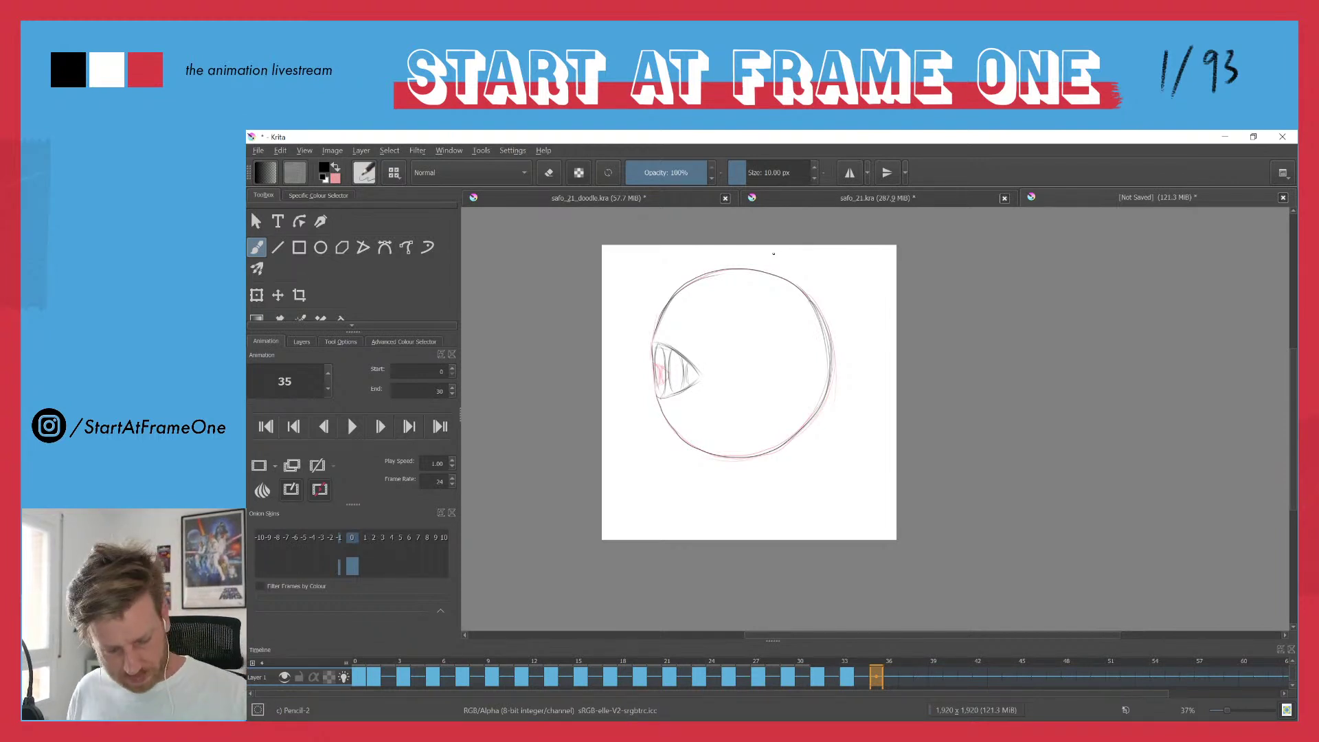
key(Left)
key(Left)
key(Right)
key(Right)
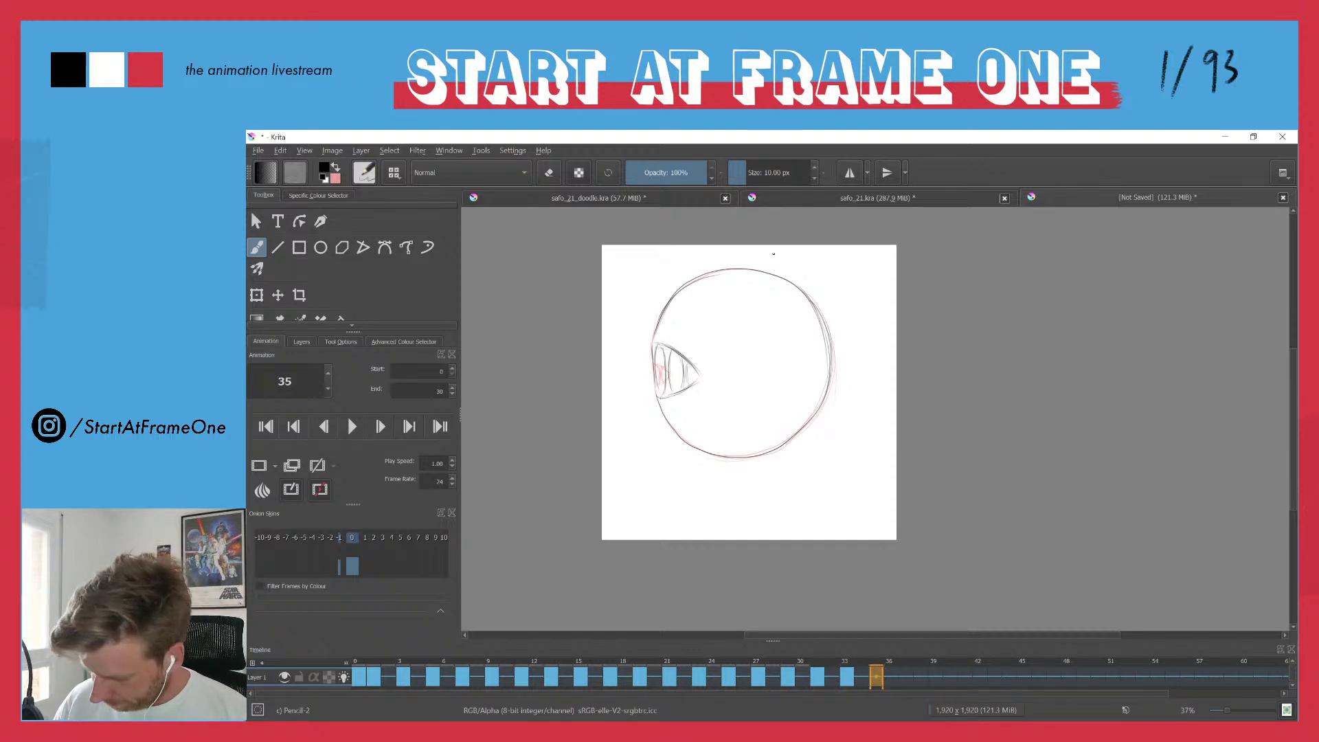
drag(717, 294, 707, 296)
mouse_move(747, 371)
mouse_down()
mouse_move(716, 351)
mouse_move(726, 344)
mouse_move(685, 332)
mouse_move(722, 335)
mouse_move(660, 320)
mouse_up()
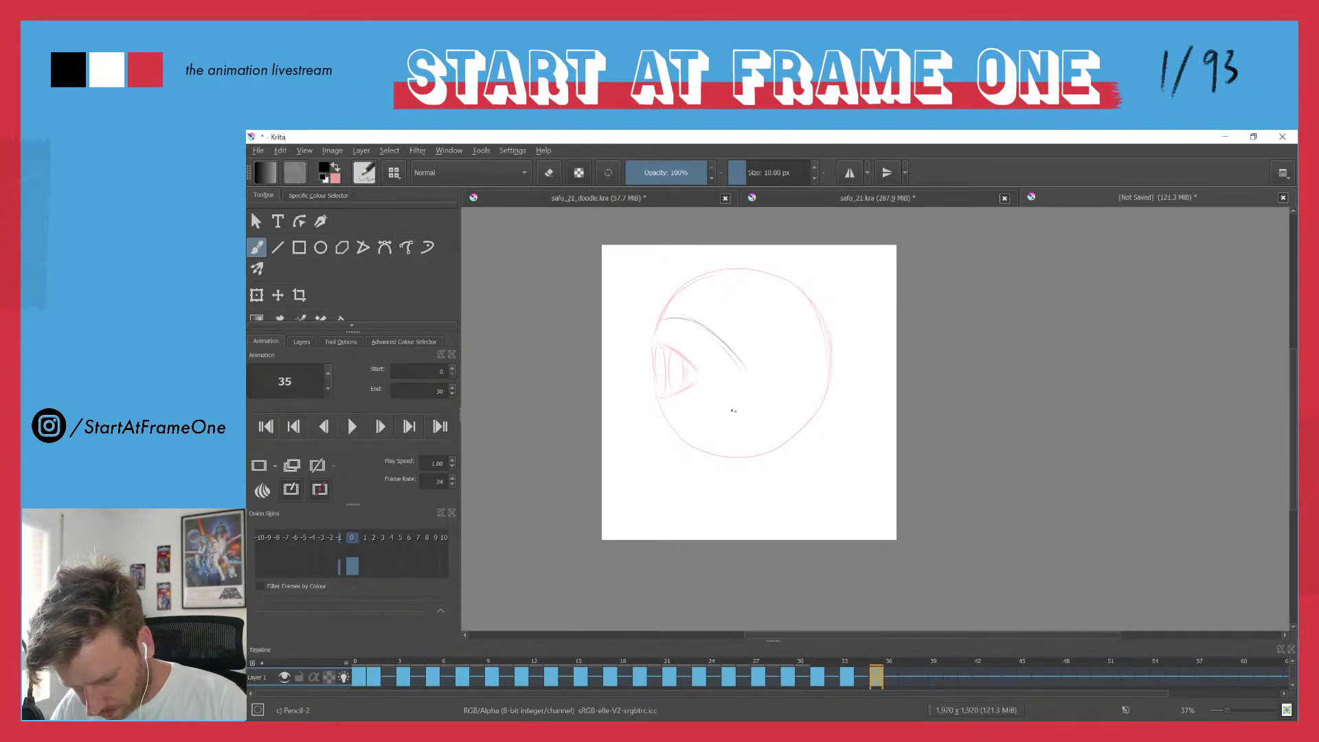
mouse_move(704, 427)
mouse_down()
mouse_move(746, 383)
mouse_move(683, 421)
mouse_move(656, 368)
mouse_move(736, 399)
mouse_up()
- Sketch a series of curved vertical bands inside the notch on frame 35, from its tip to the left edge
drag(722, 340, 725, 404)
drag(700, 338, 702, 396)
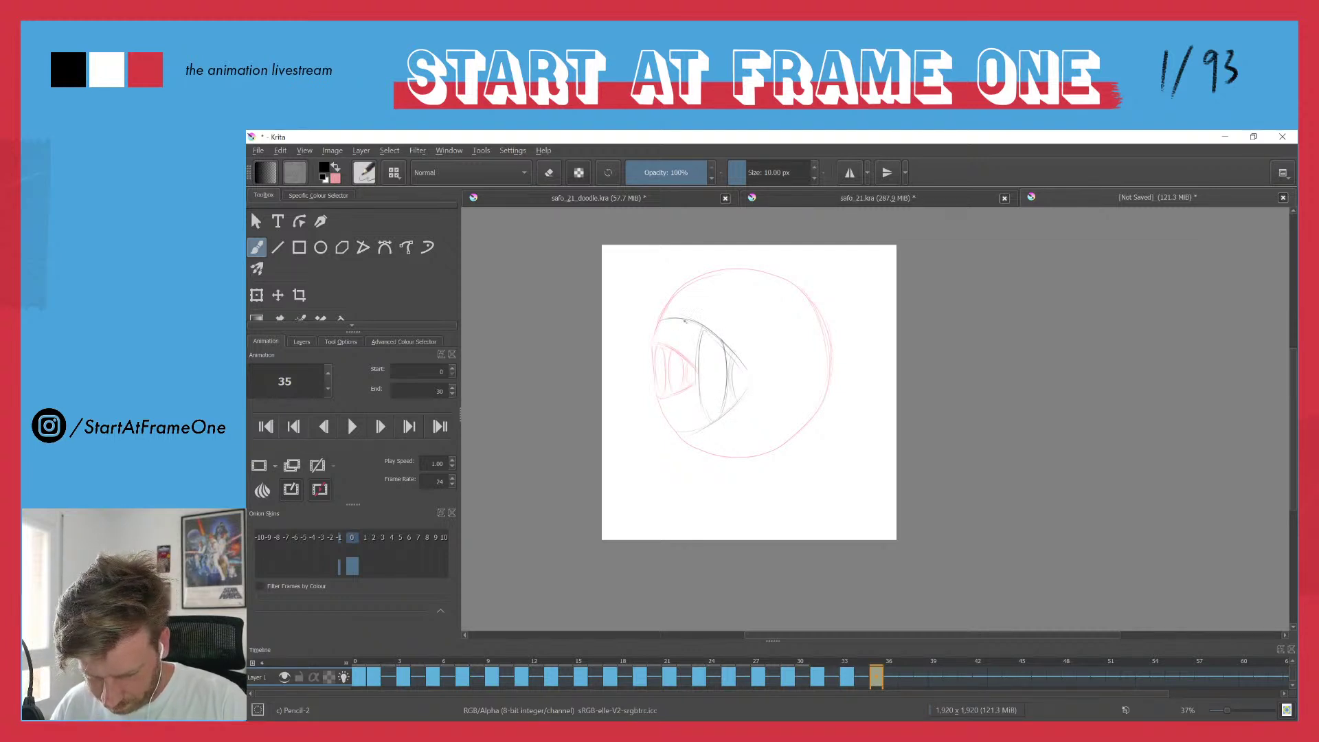
drag(689, 317, 694, 414)
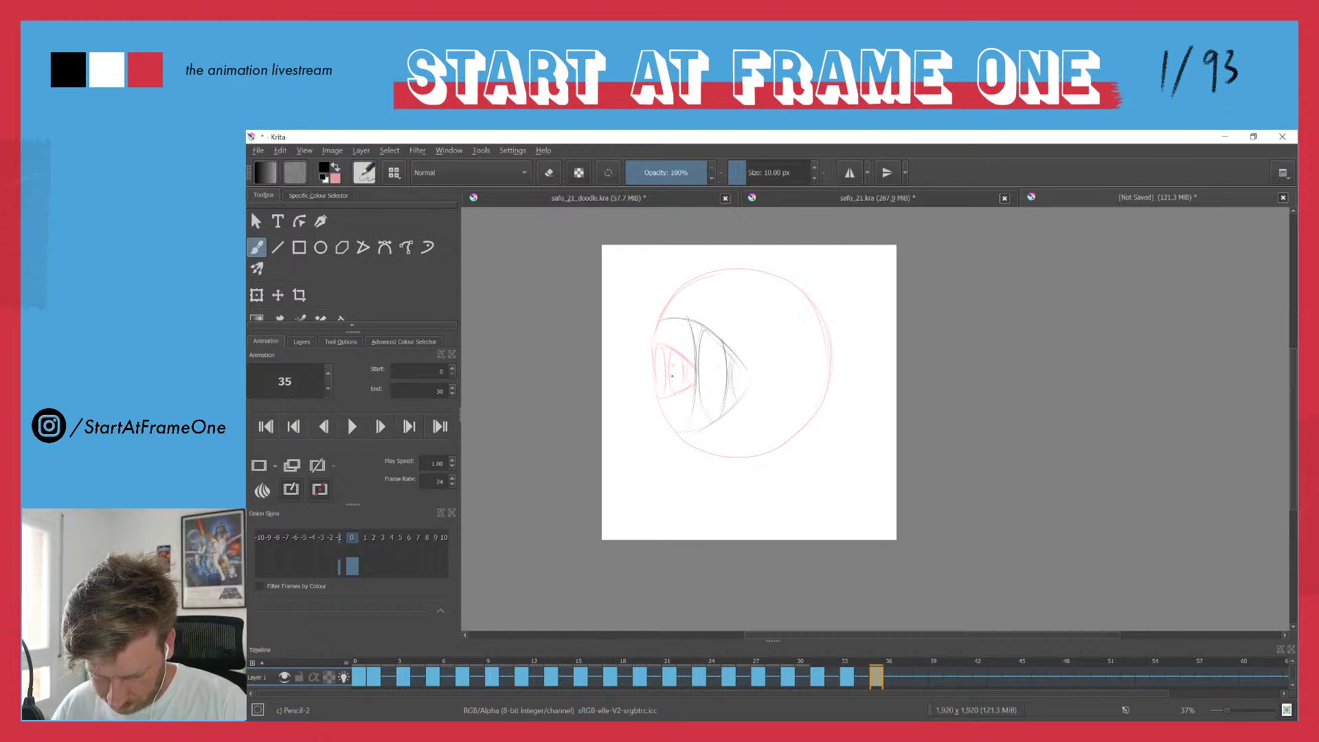
drag(677, 319, 672, 398)
drag(672, 349, 679, 420)
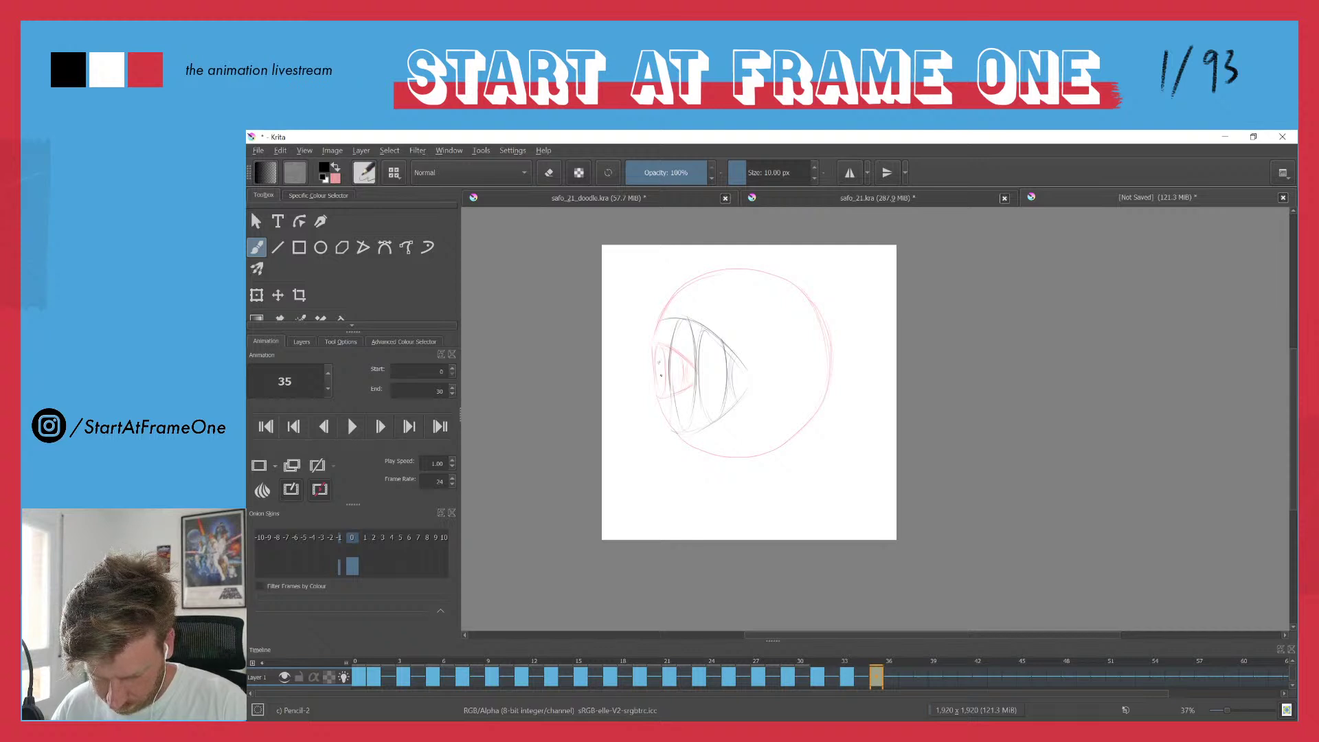
mouse_move(661, 320)
mouse_down()
mouse_move(668, 355)
mouse_move(653, 344)
mouse_up()
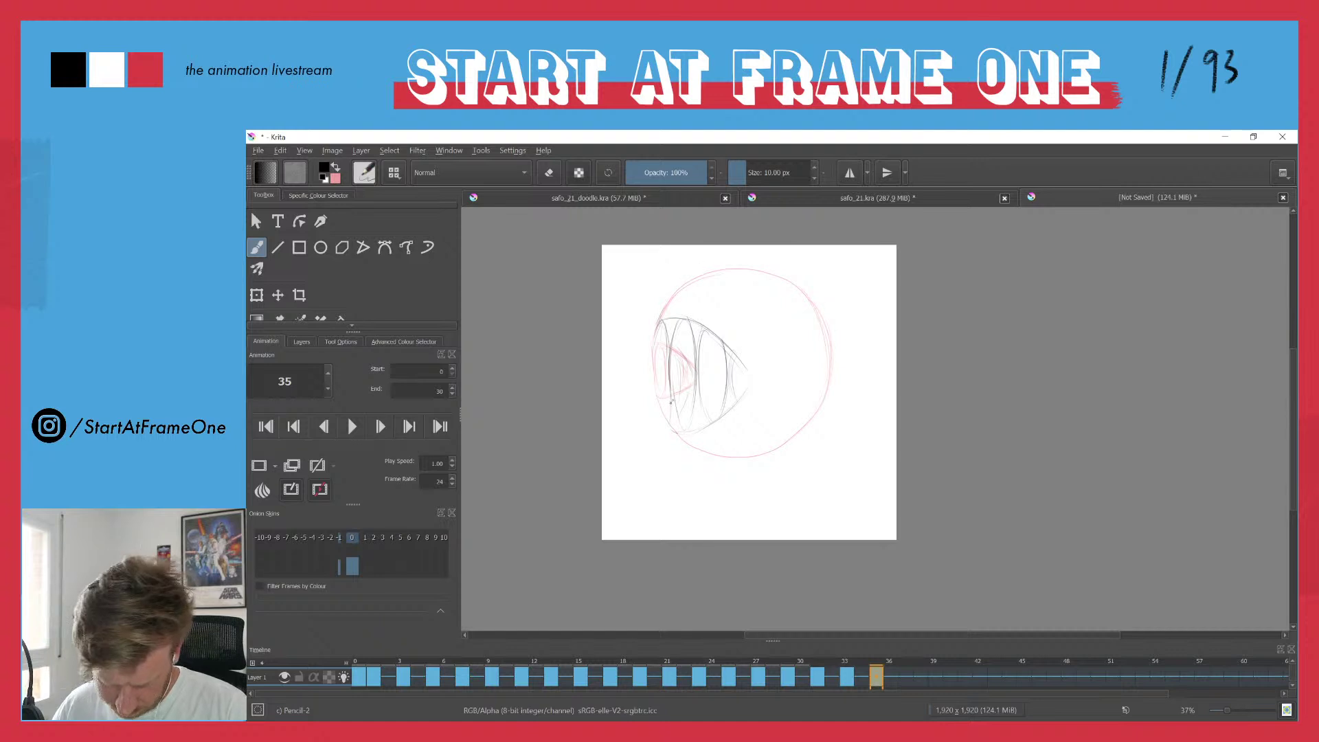
key(Delete)
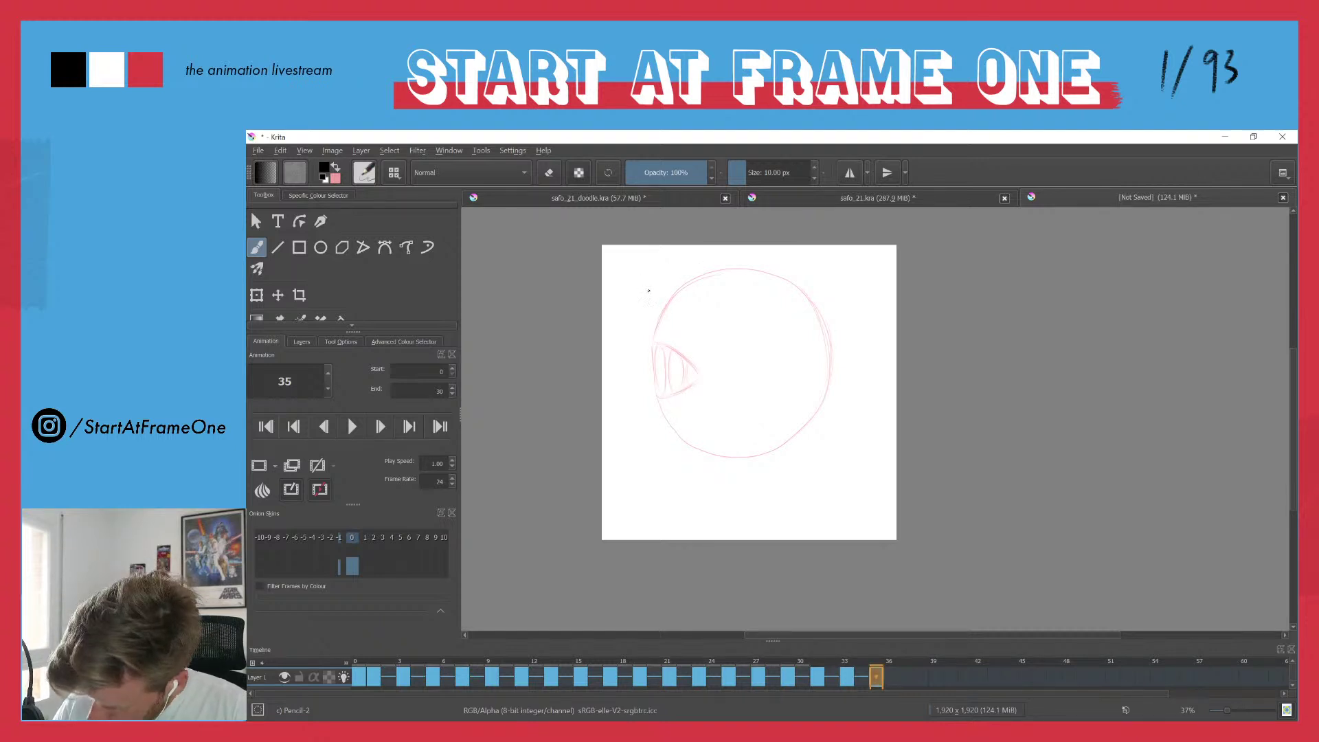
key(o)
click(845, 662)
key(Right)
key(Right)
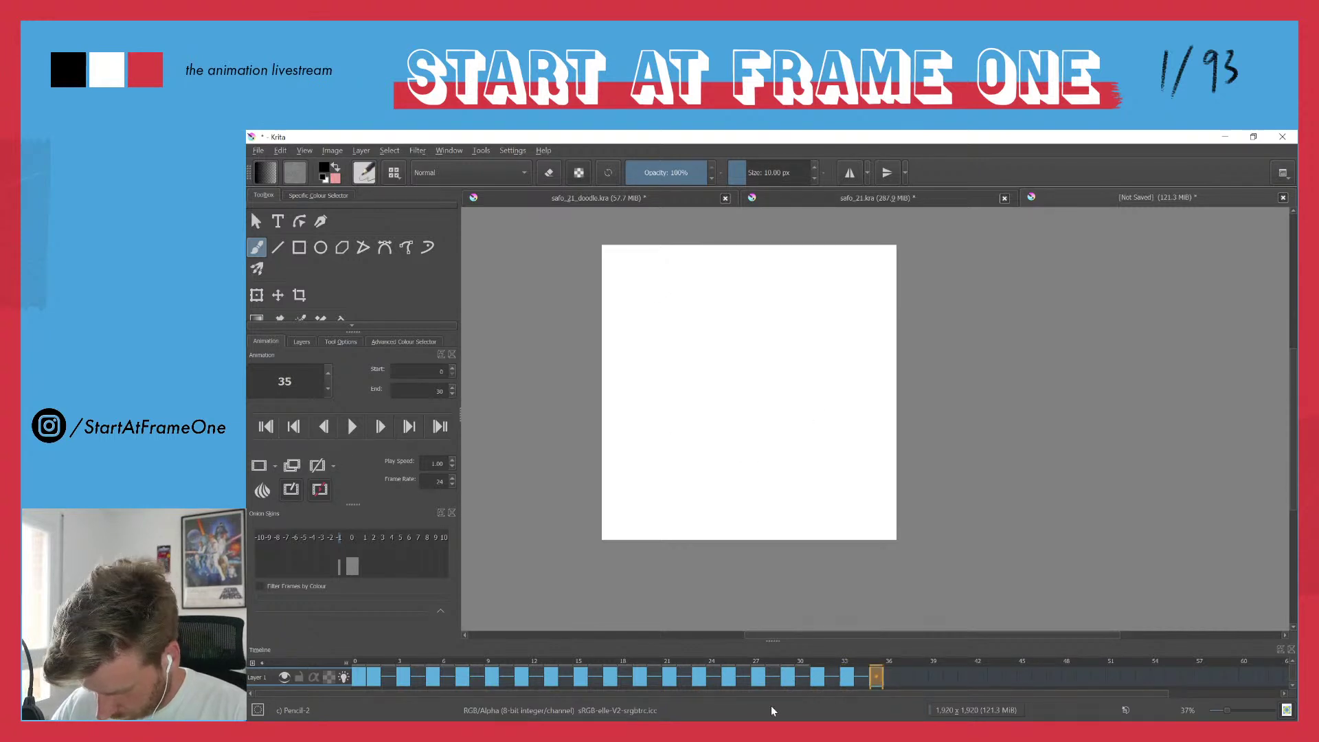
key(ctrl+z)
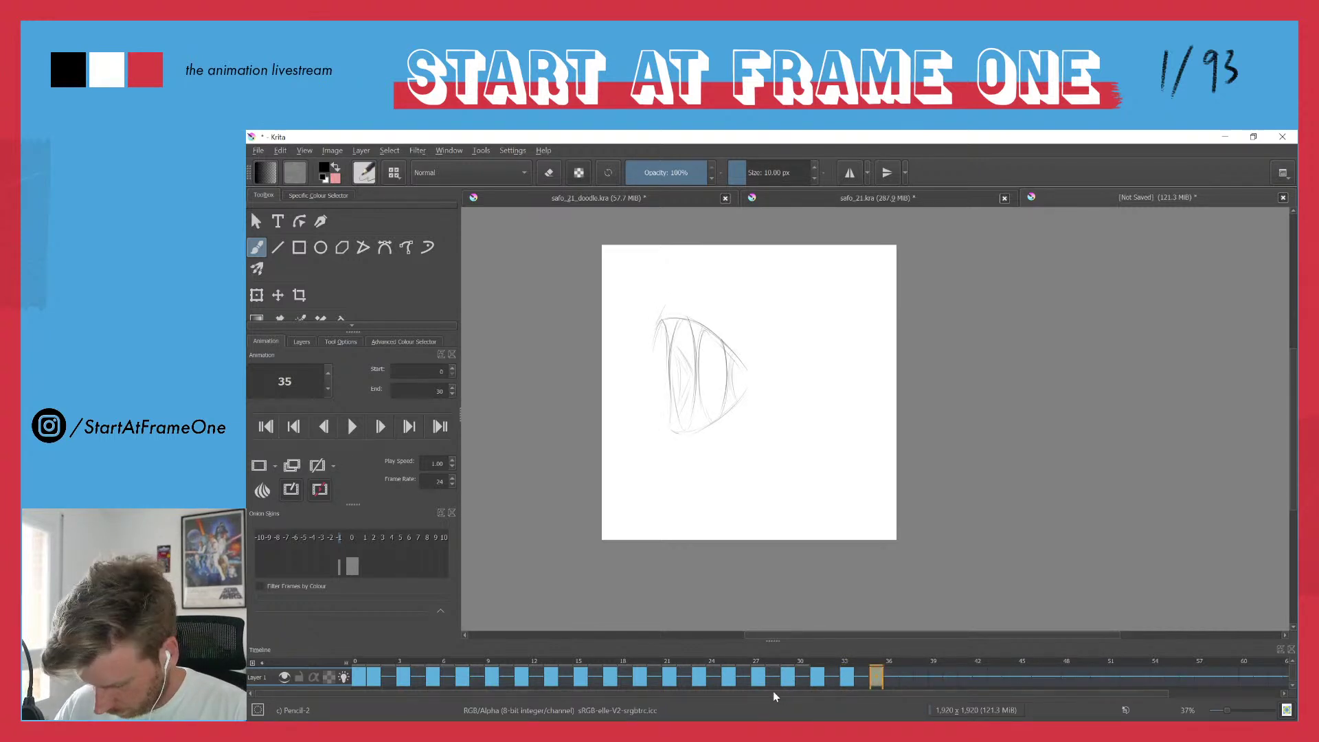
key(o)
- Trace the circle outline around the notch on frame 35 and hide the onion skins
mouse_move(660, 319)
mouse_down()
mouse_move(709, 276)
mouse_move(832, 402)
mouse_up()
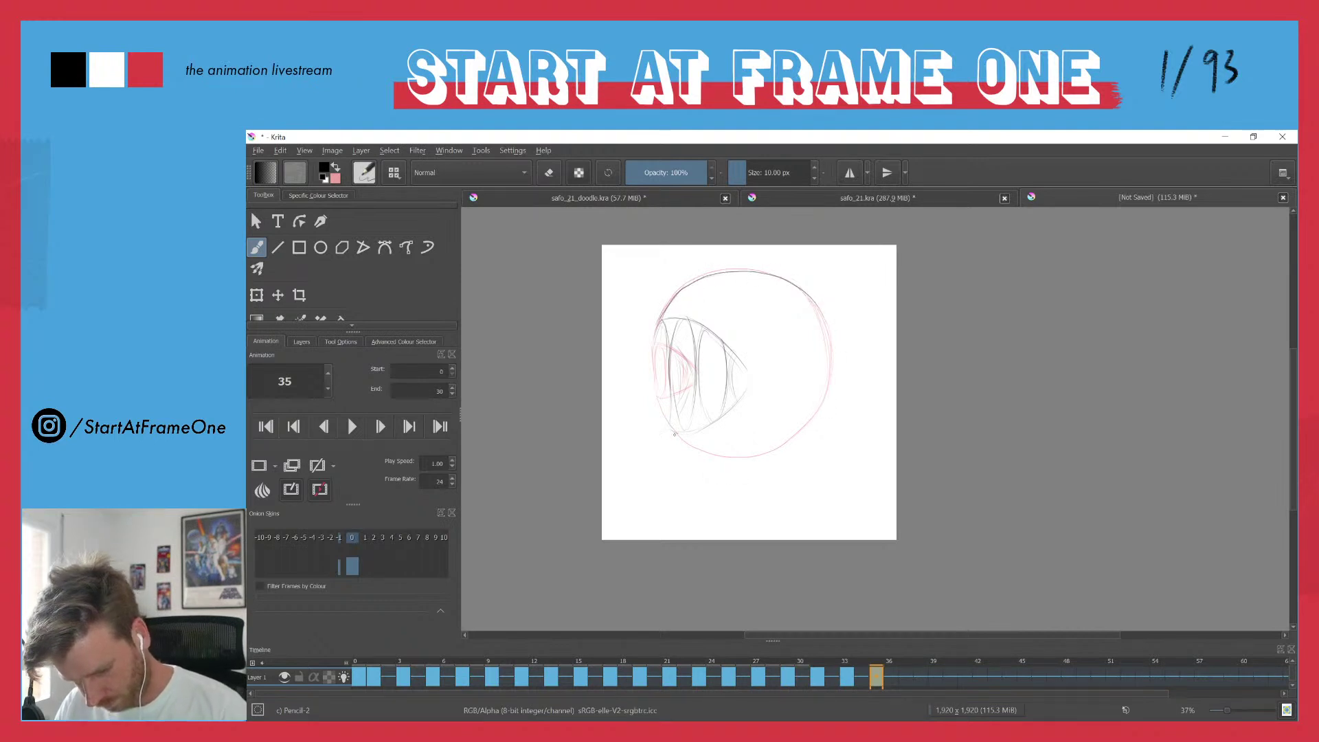
mouse_move(677, 435)
mouse_down()
mouse_move(715, 455)
mouse_move(797, 437)
mouse_move(827, 393)
mouse_up()
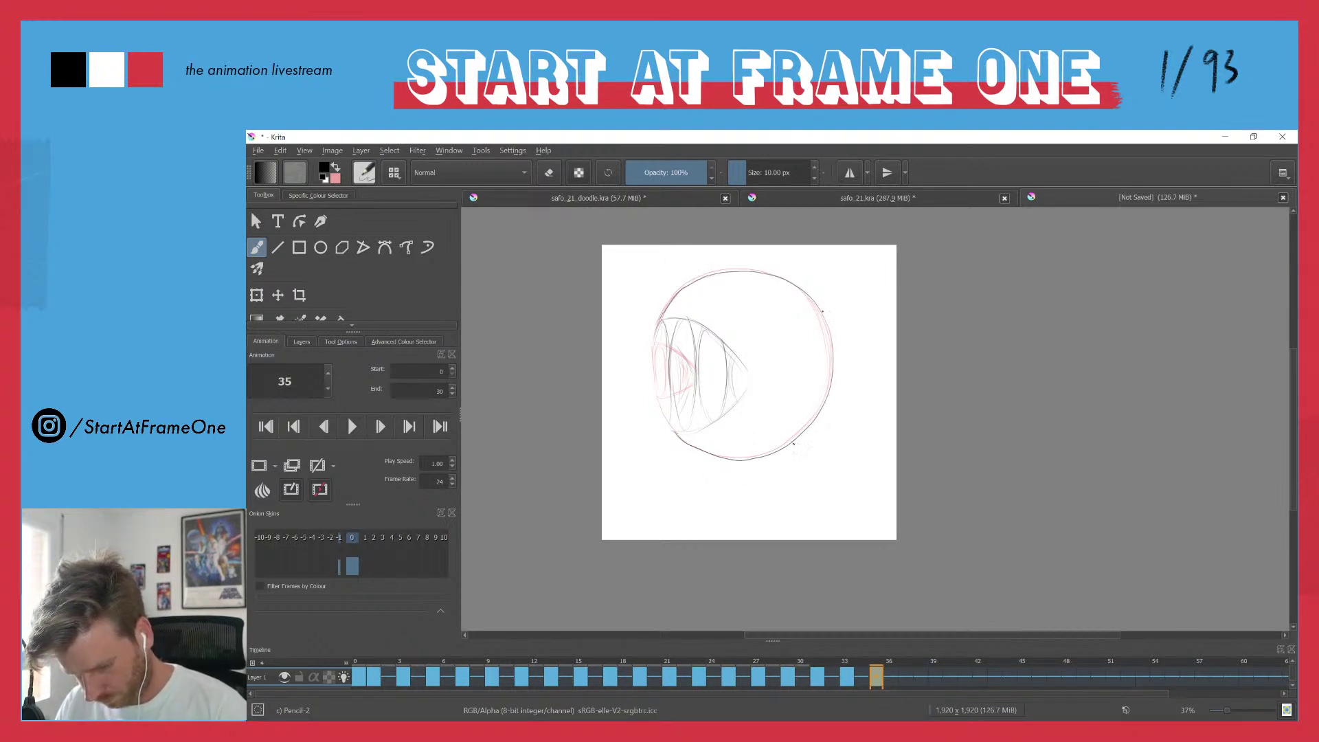
key(o)
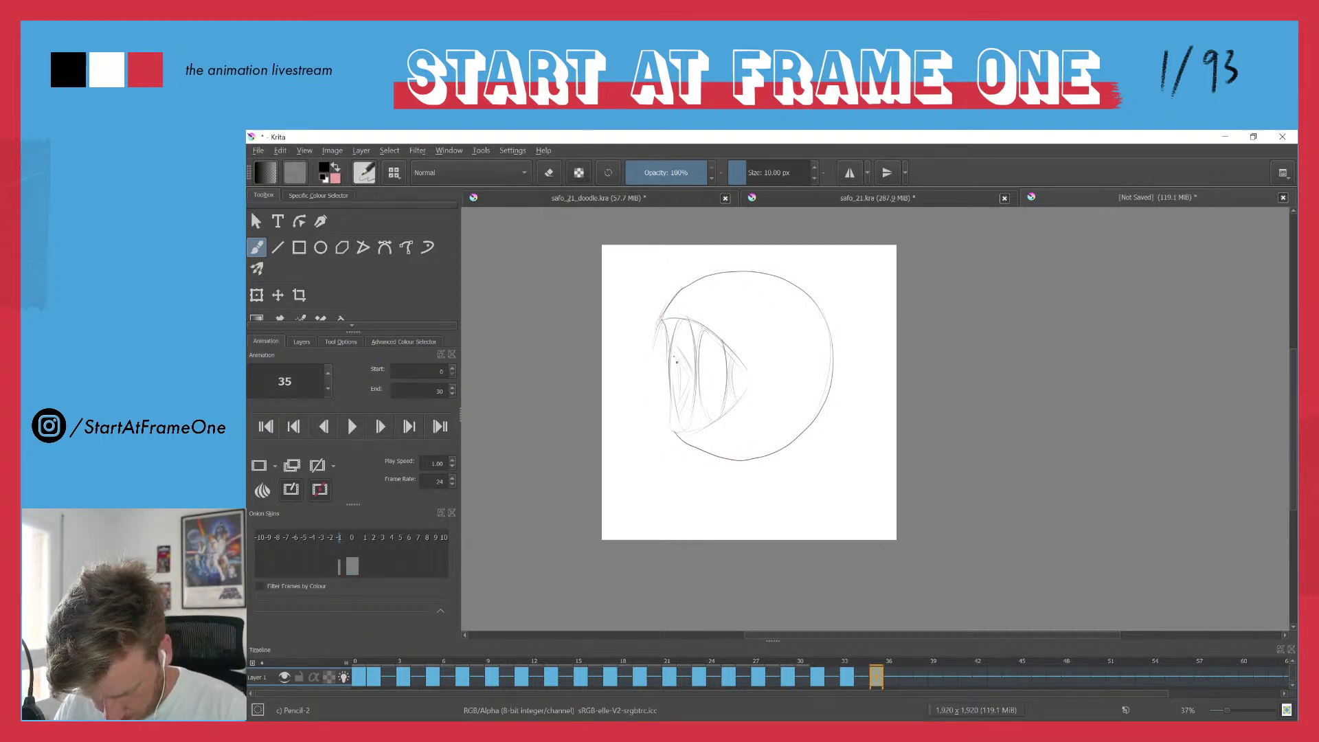
- Darken and refine the curved bands inside the notch on frame 35
mouse_move(671, 343)
mouse_down()
mouse_move(689, 376)
mouse_move(680, 409)
mouse_up()
drag(679, 354, 679, 396)
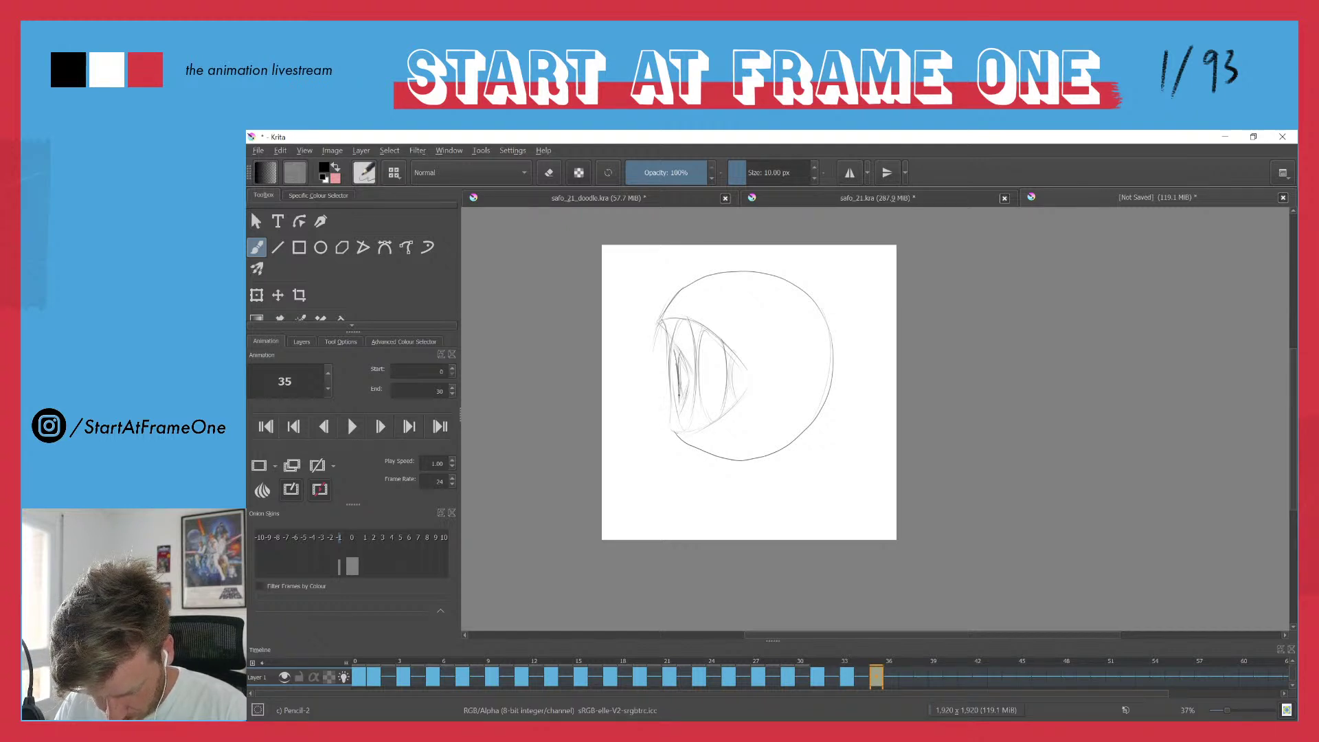
drag(658, 325, 670, 416)
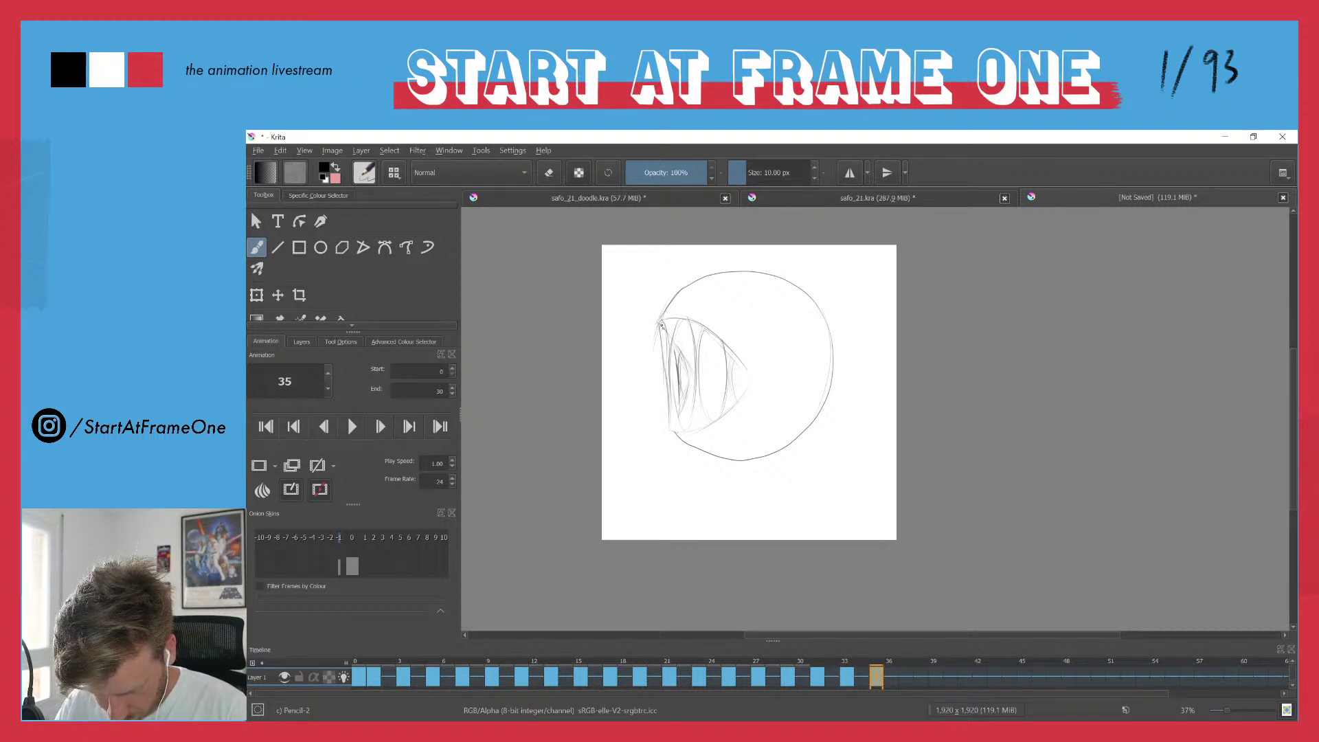
mouse_move(677, 321)
mouse_down()
mouse_move(668, 382)
mouse_move(677, 323)
mouse_move(680, 429)
mouse_move(669, 424)
mouse_move(660, 314)
mouse_move(704, 369)
mouse_move(686, 321)
mouse_move(687, 430)
mouse_move(700, 343)
mouse_move(710, 417)
mouse_up()
mouse_move(727, 368)
mouse_down()
mouse_move(712, 420)
mouse_move(736, 400)
mouse_up()
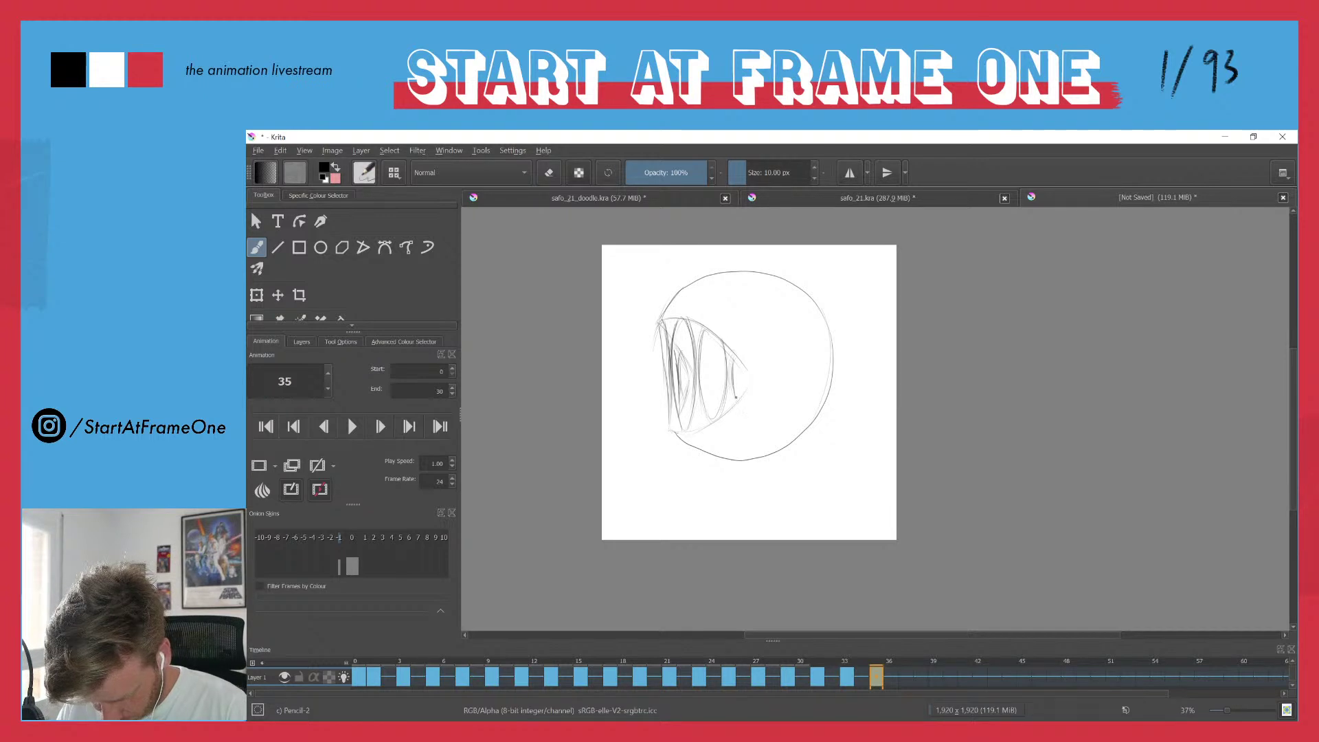
- Set the animation's end frame to 100
double_click(440, 391)
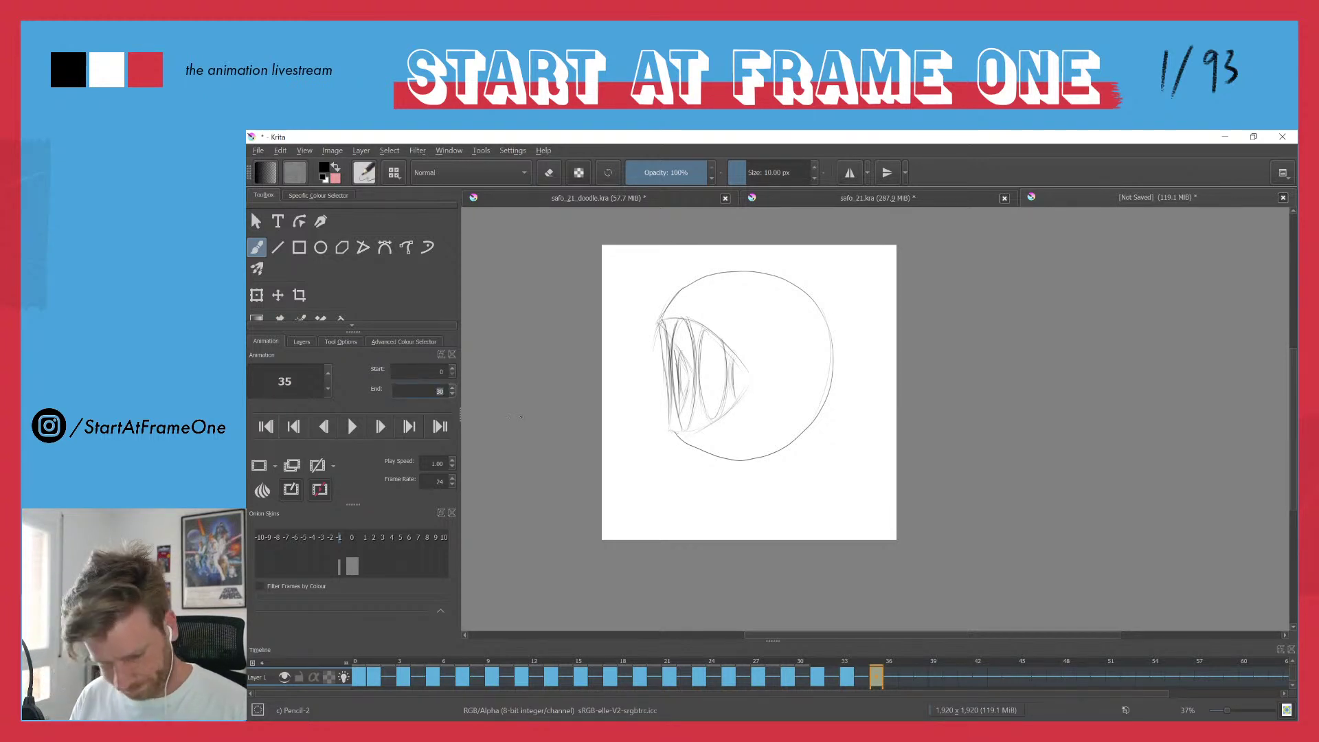
text(100)
key(Return)
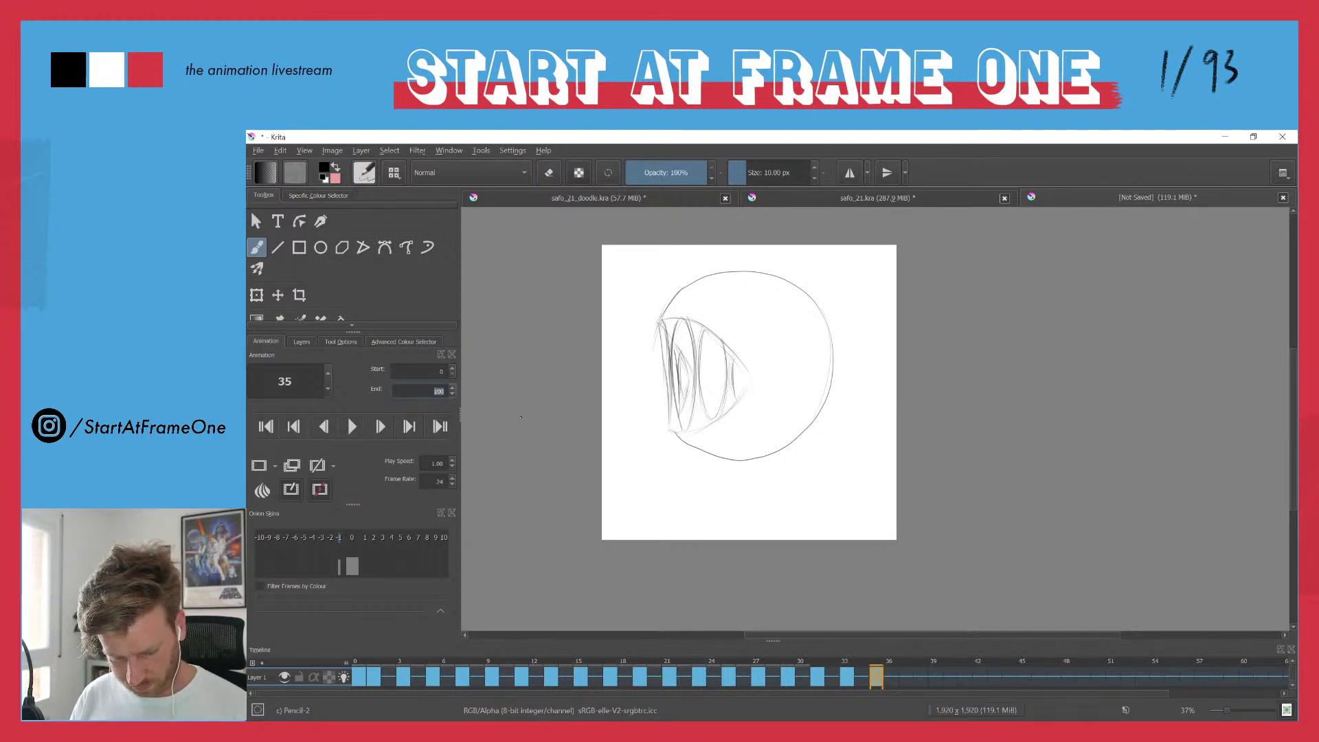
- Play the animation from frame 0 to check the opening notch, and stop playback
click(353, 662)
key(space)
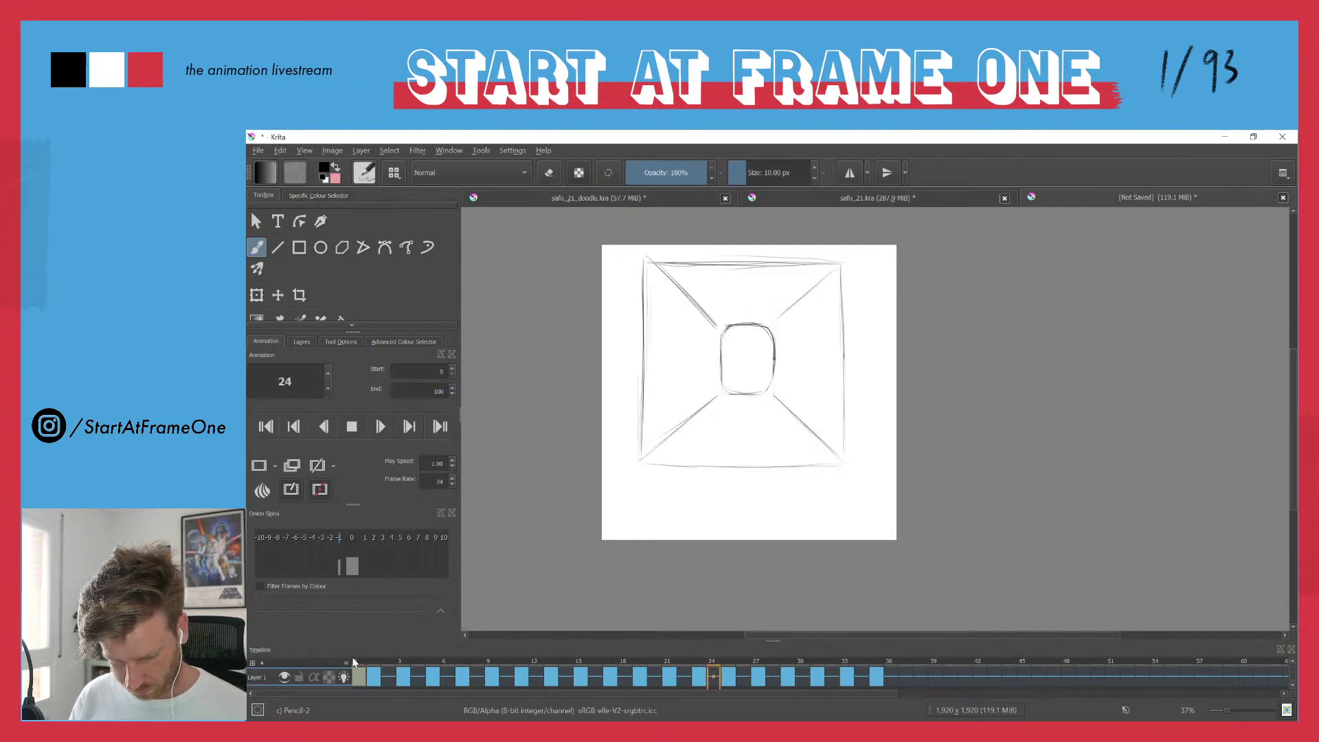
key(space)
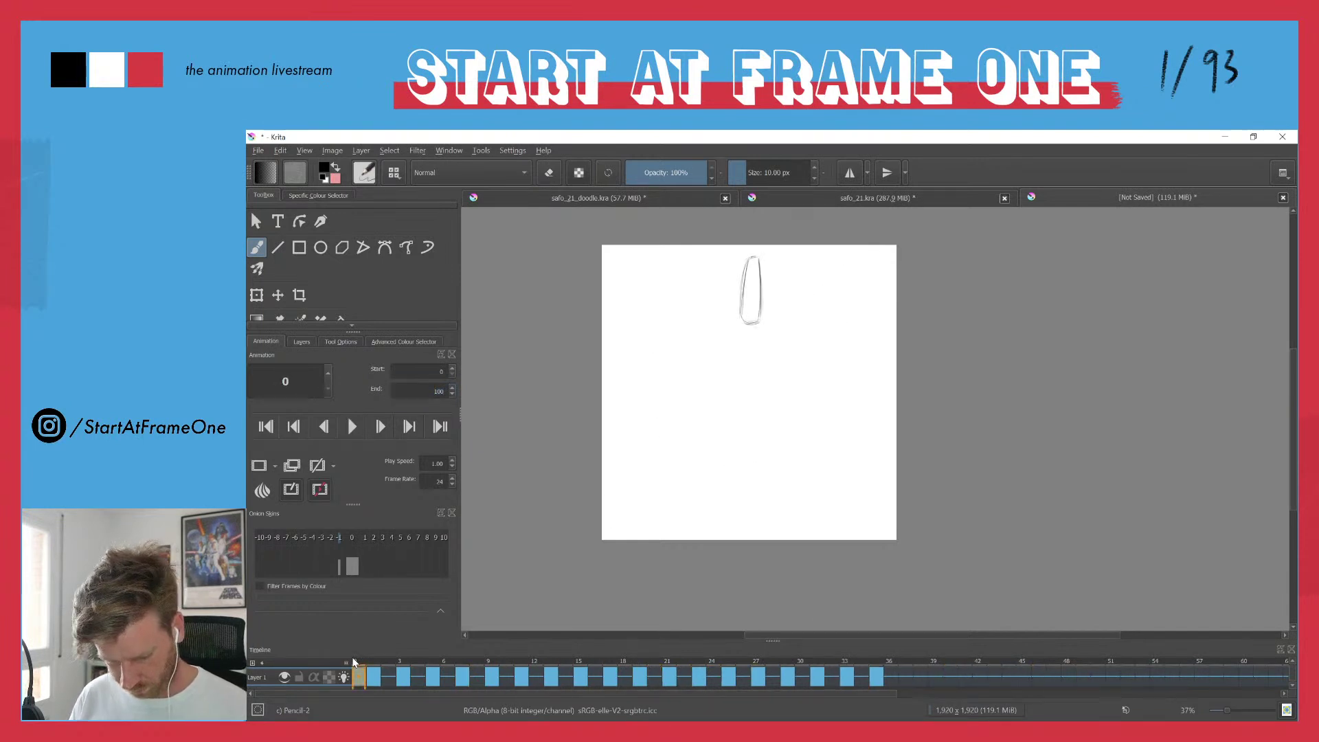
- Add a blank keyframe at frame 37 with onion skins shown and sketch a wide, rounded notch reaching almost to the circle's right edge
click(905, 662)
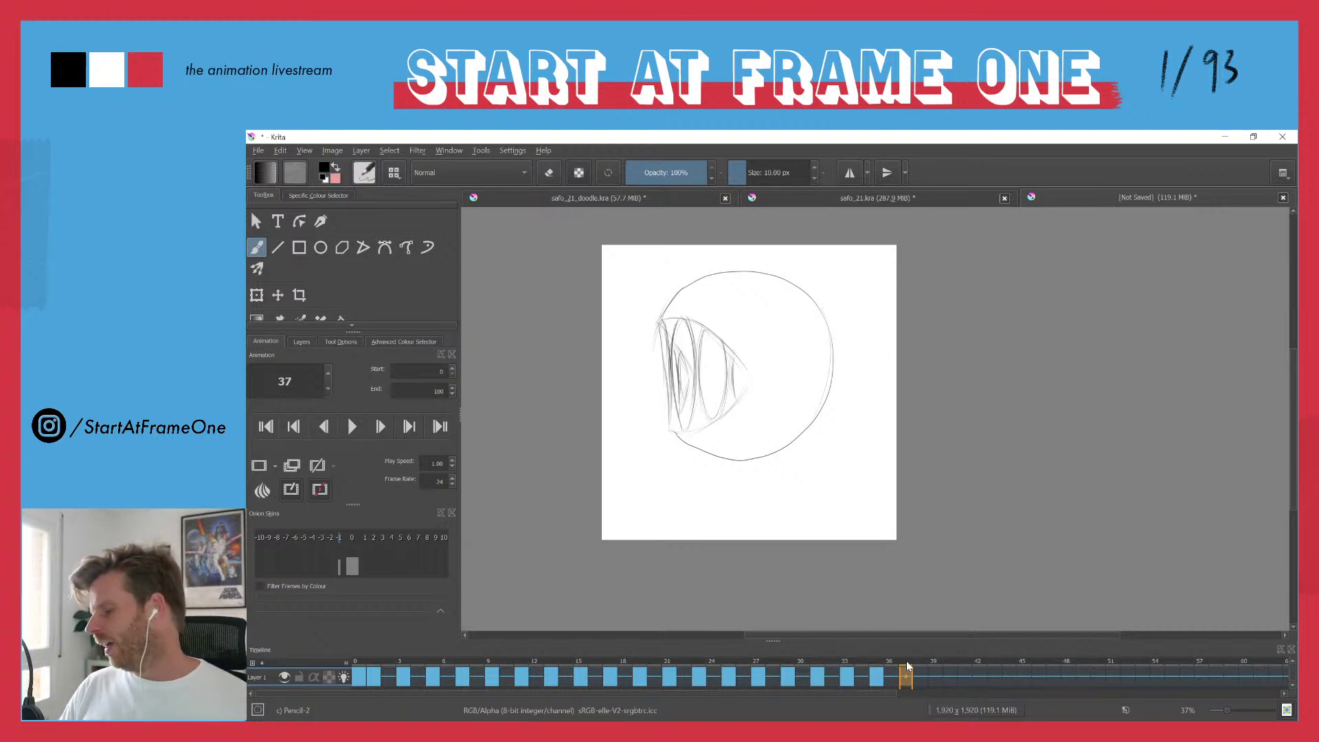
key(Delete)
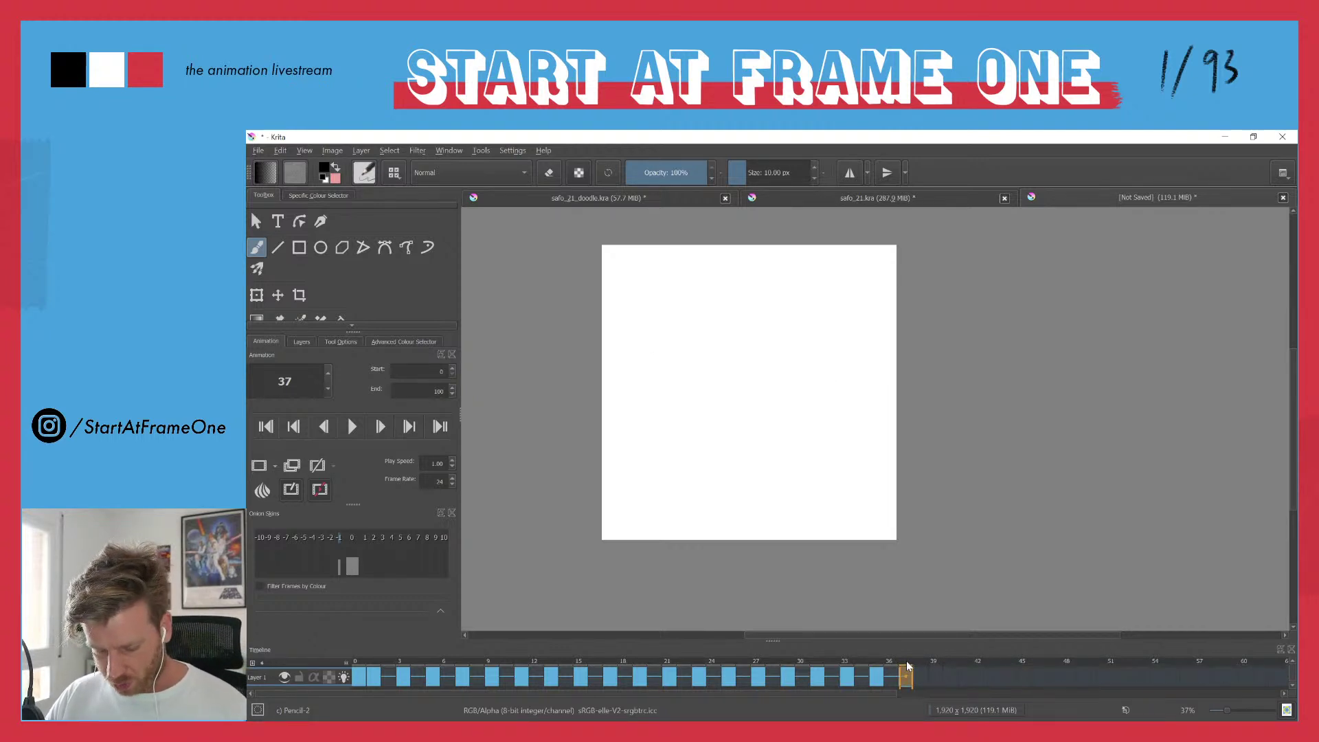
key(o)
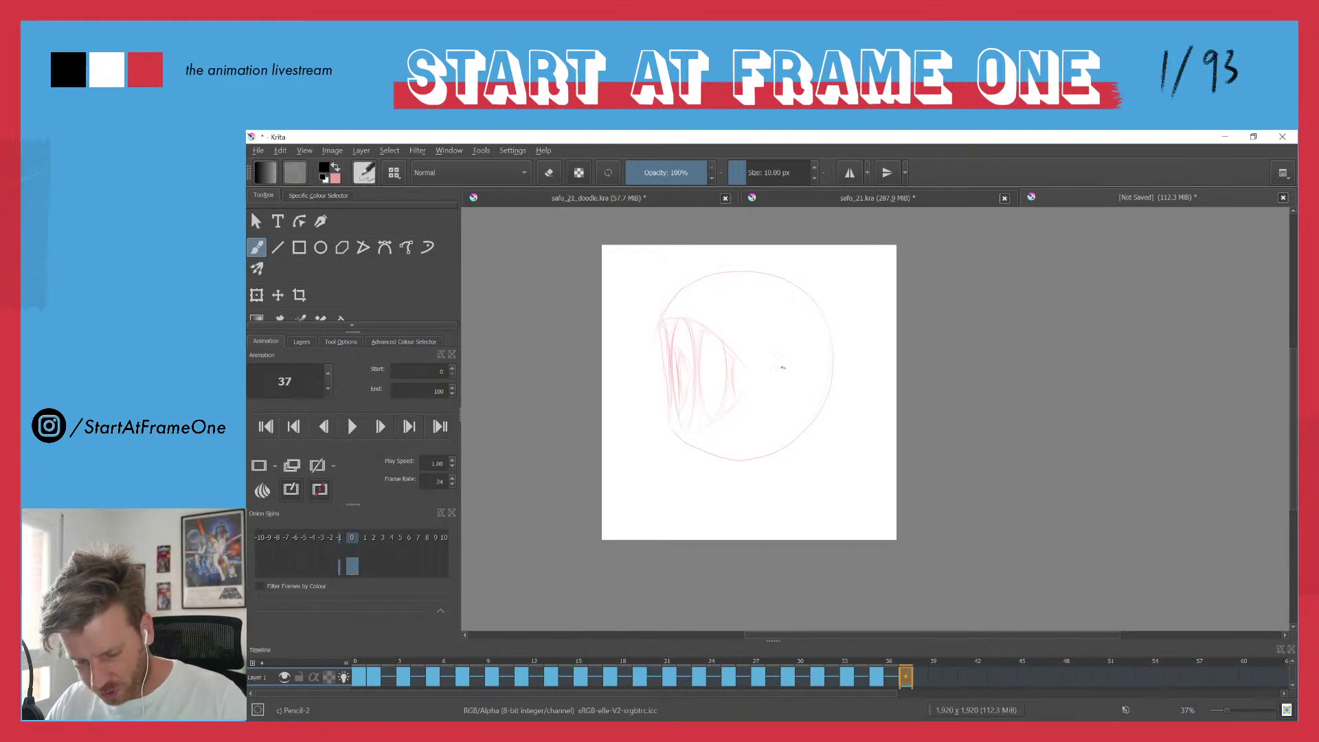
drag(798, 361, 750, 315)
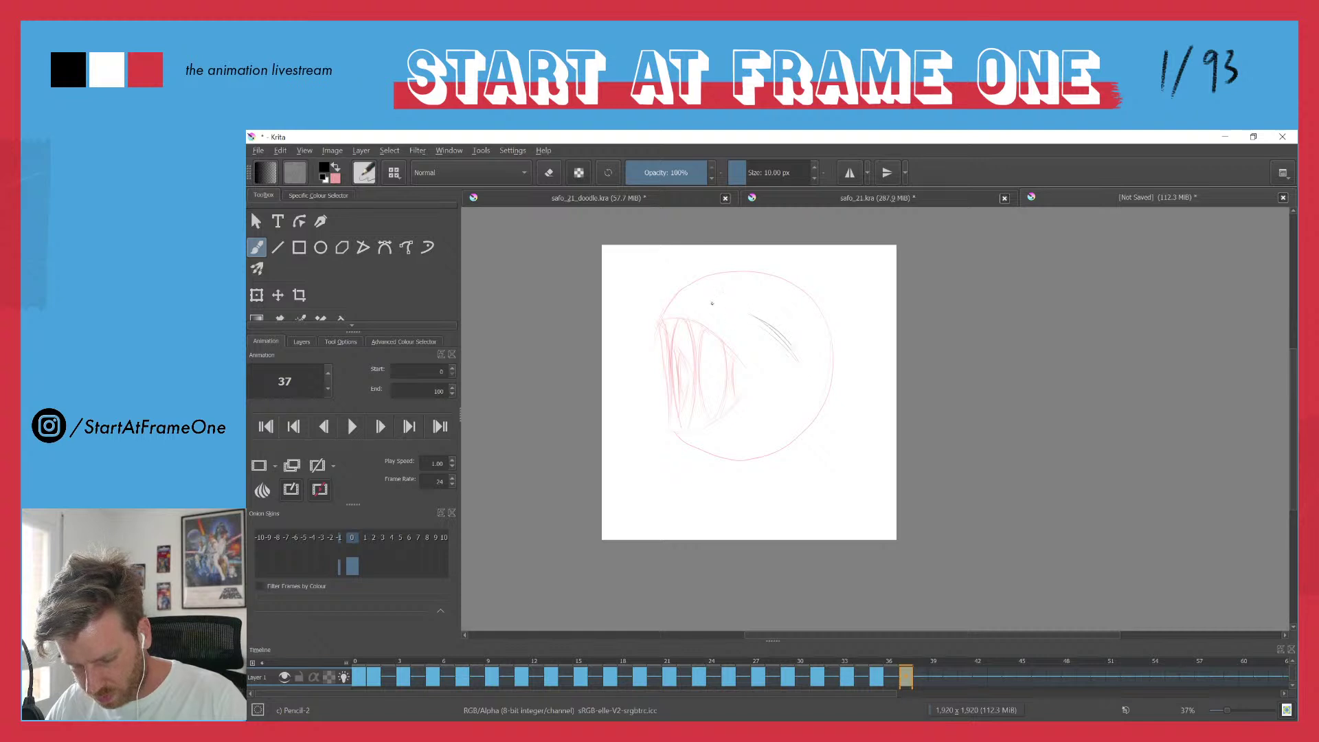
drag(813, 366, 746, 301)
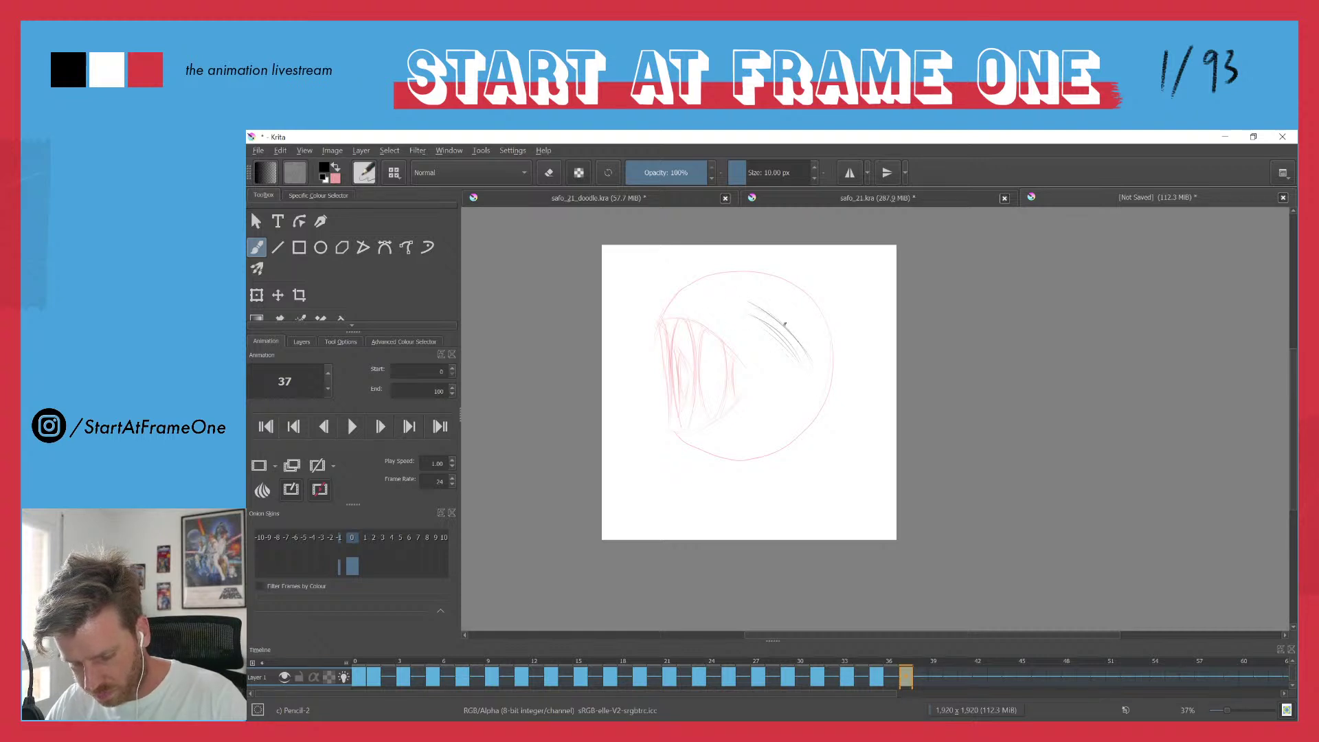
drag(818, 375, 773, 447)
mouse_move(722, 300)
mouse_down()
mouse_move(658, 331)
mouse_move(756, 300)
mouse_up()
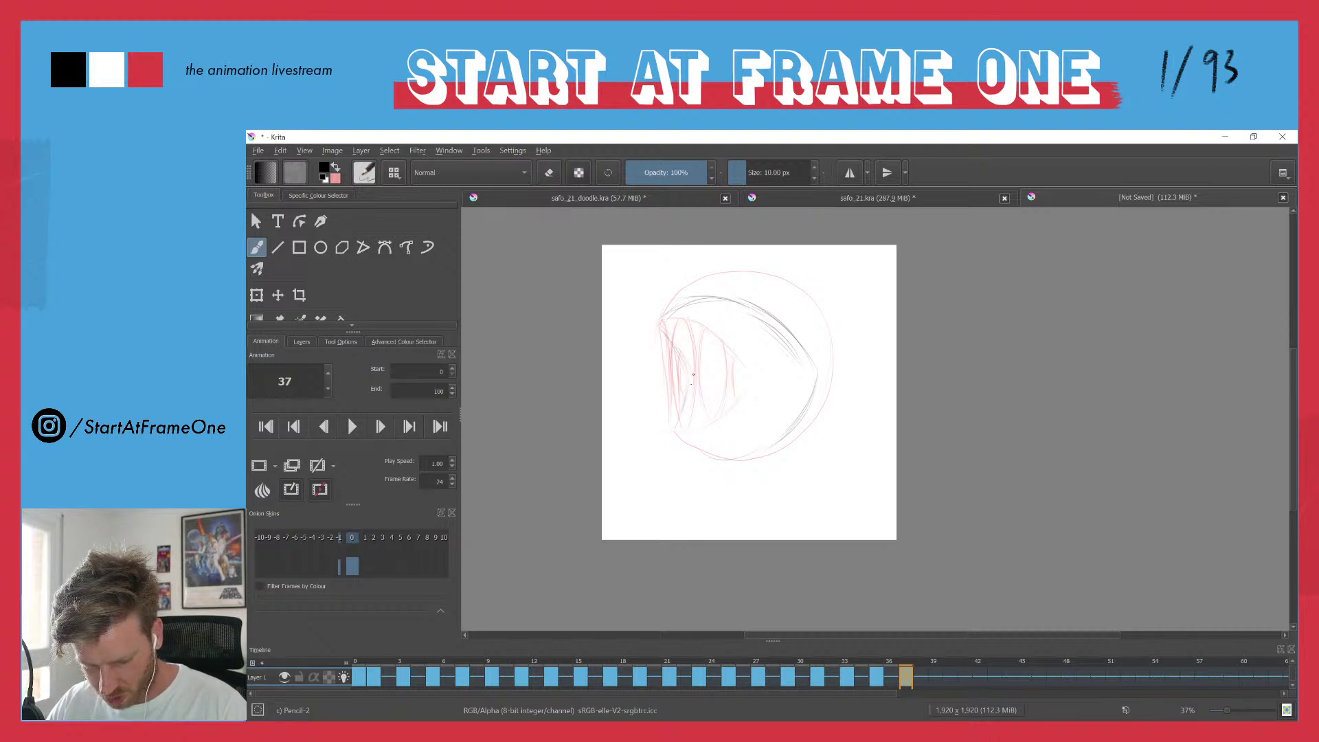
mouse_move(678, 422)
mouse_down()
mouse_move(722, 456)
mouse_move(775, 448)
mouse_up()
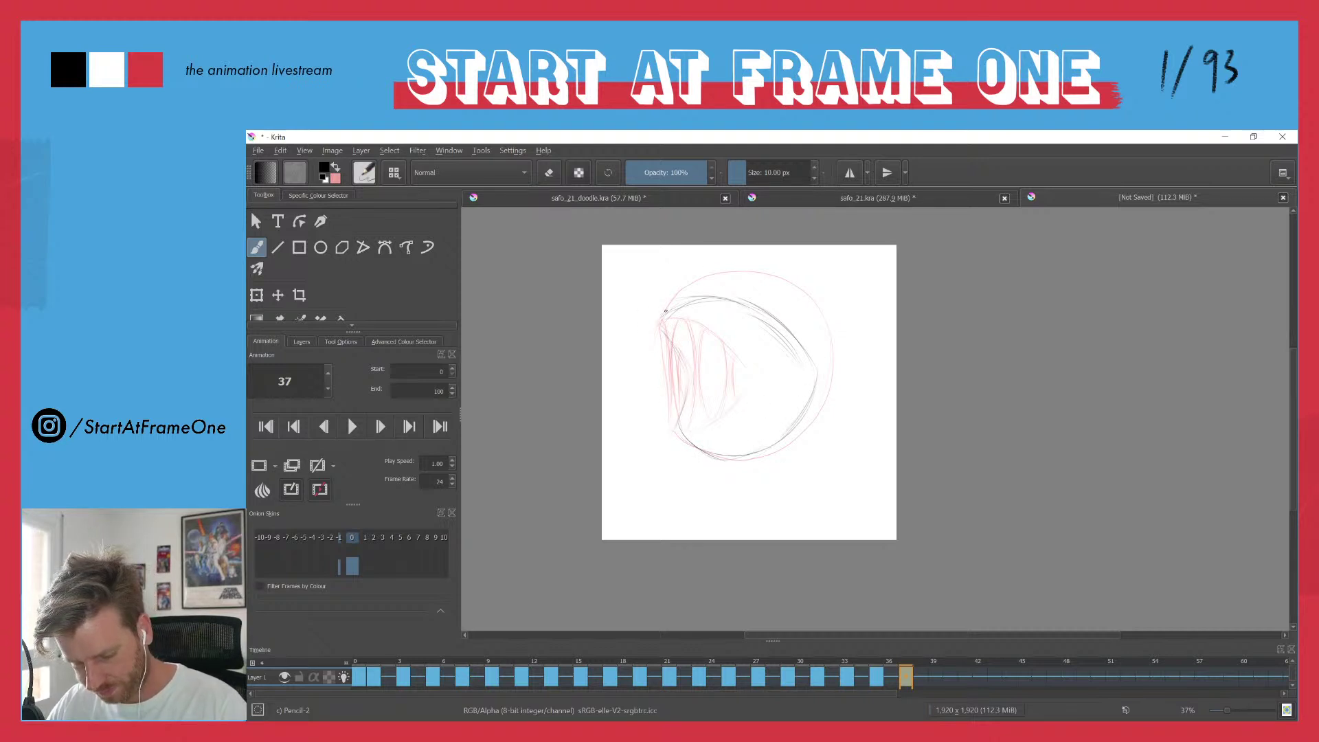
- Draw the outer circle outline around the wide notch on frame 37, following the onion skin
mouse_move(683, 286)
mouse_down()
mouse_move(663, 316)
mouse_move(791, 291)
mouse_up()
mouse_move(662, 315)
mouse_down()
mouse_move(734, 268)
mouse_move(819, 306)
mouse_up()
mouse_move(680, 430)
mouse_down()
mouse_move(742, 464)
mouse_move(817, 424)
mouse_up()
drag(804, 293, 829, 392)
drag(820, 318, 830, 408)
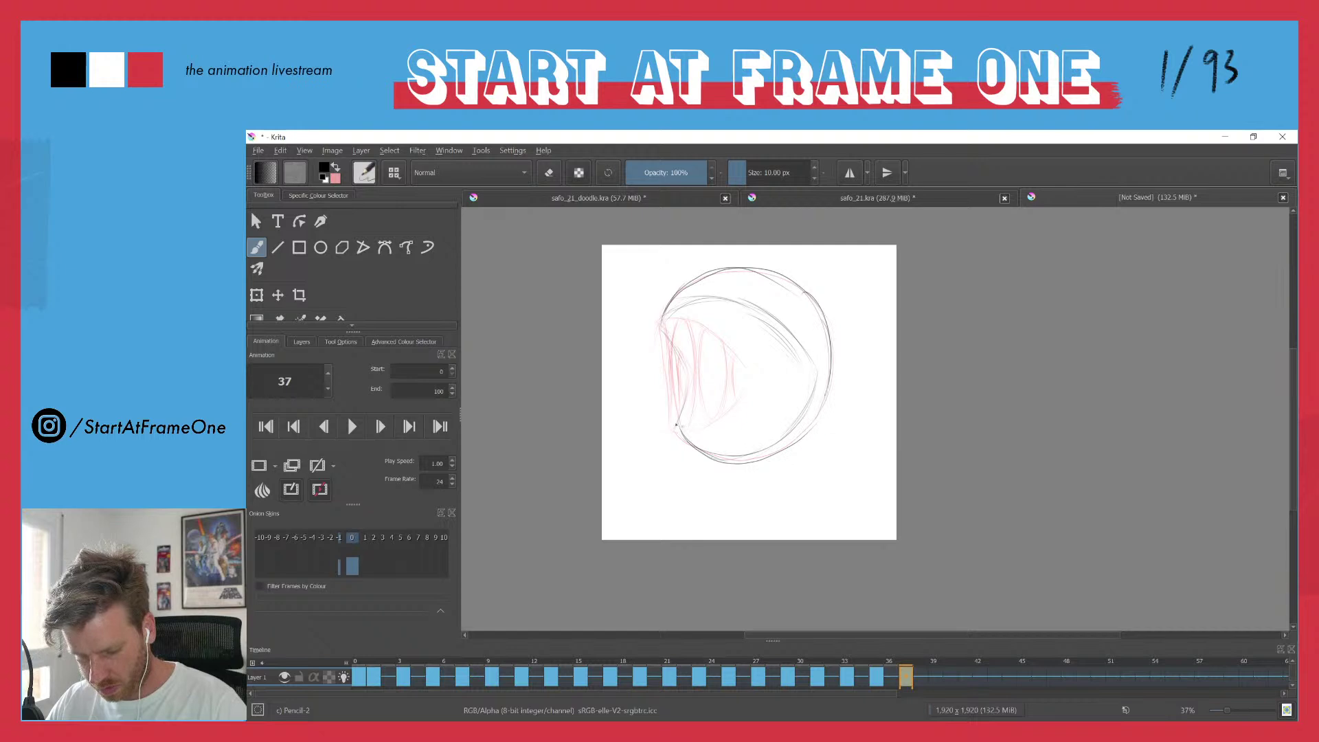
- Draw the curved left edge of the notch on frame 37 and a thin vertical strand near the notch's right end
mouse_move(658, 318)
mouse_down()
mouse_move(680, 357)
mouse_move(679, 424)
mouse_move(685, 371)
mouse_move(676, 416)
mouse_up()
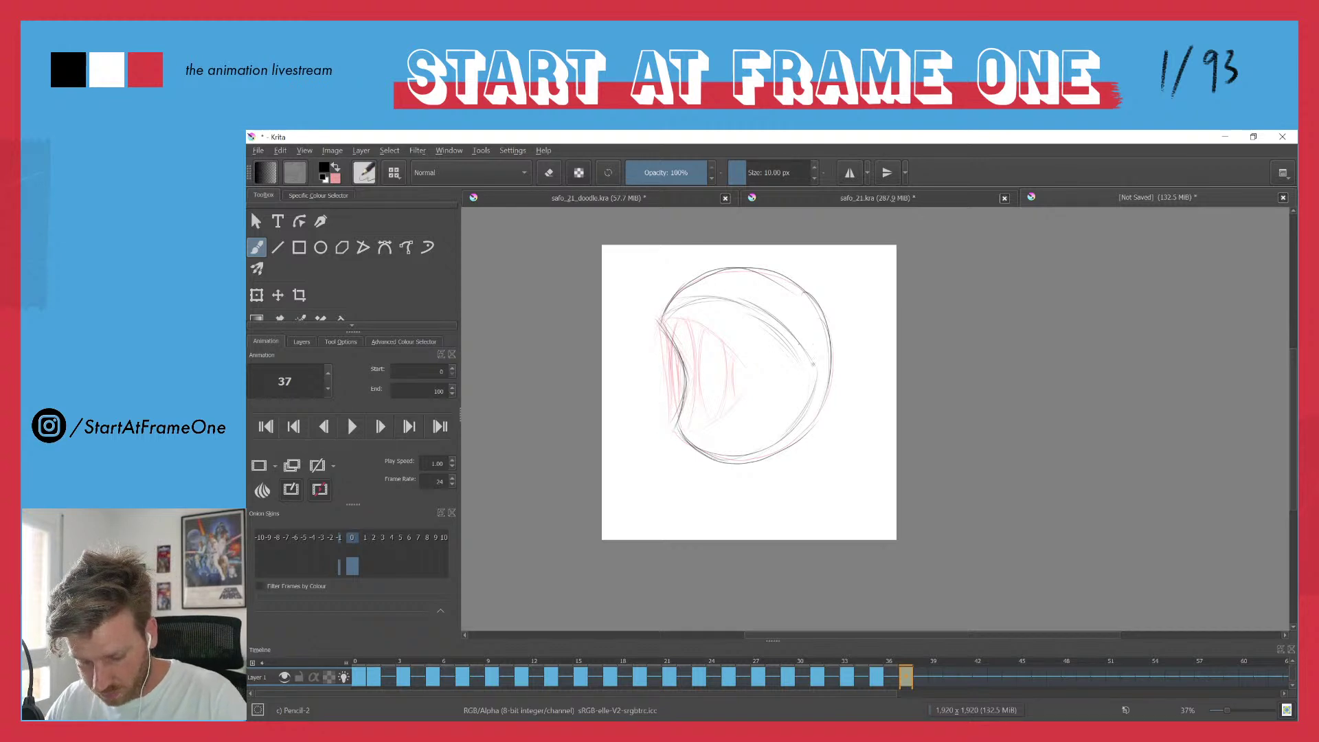
drag(804, 410, 739, 457)
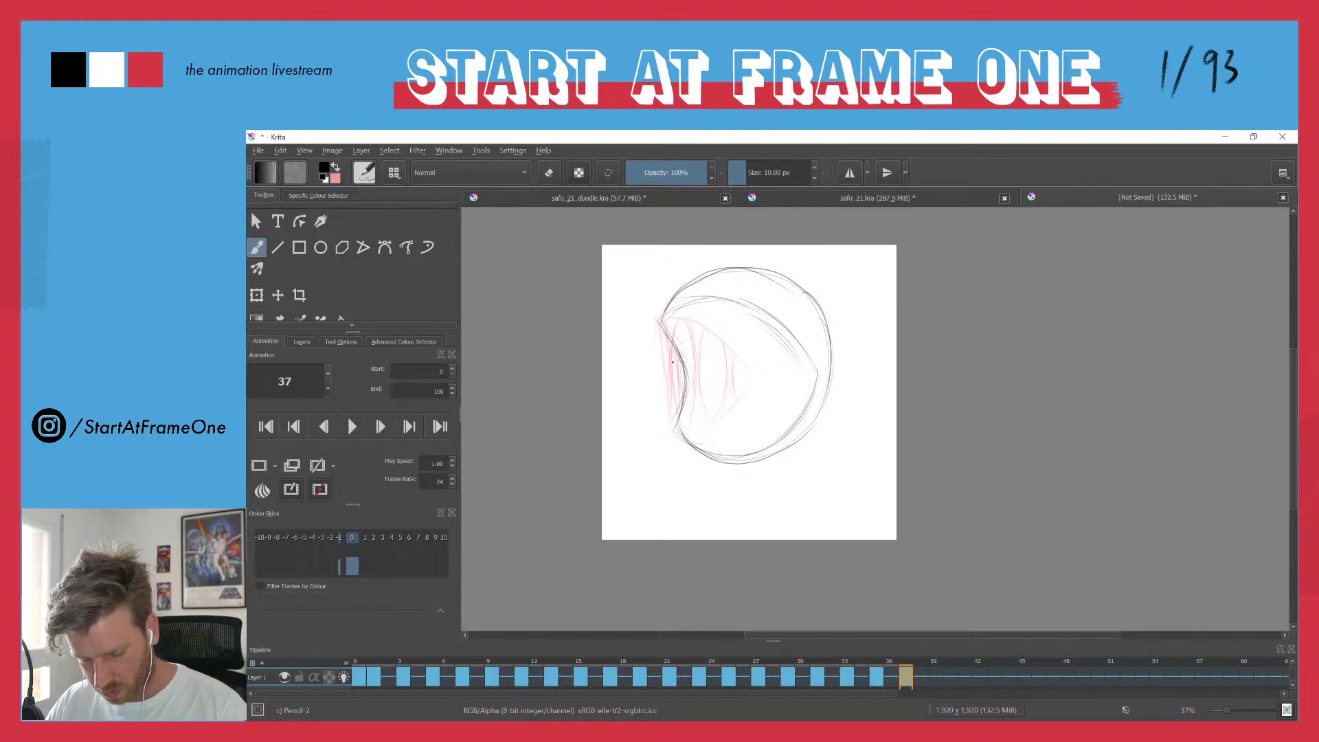
drag(807, 352, 808, 390)
drag(793, 335, 796, 411)
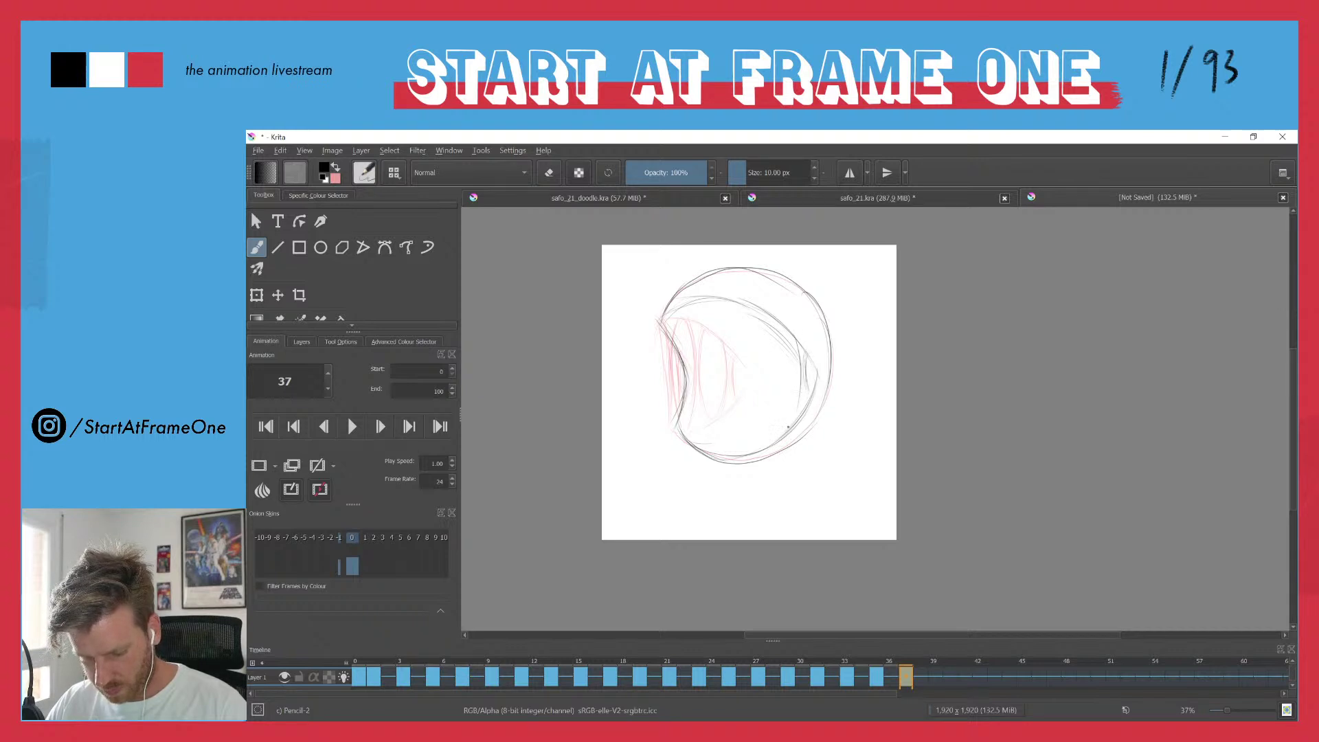
drag(805, 359, 808, 396)
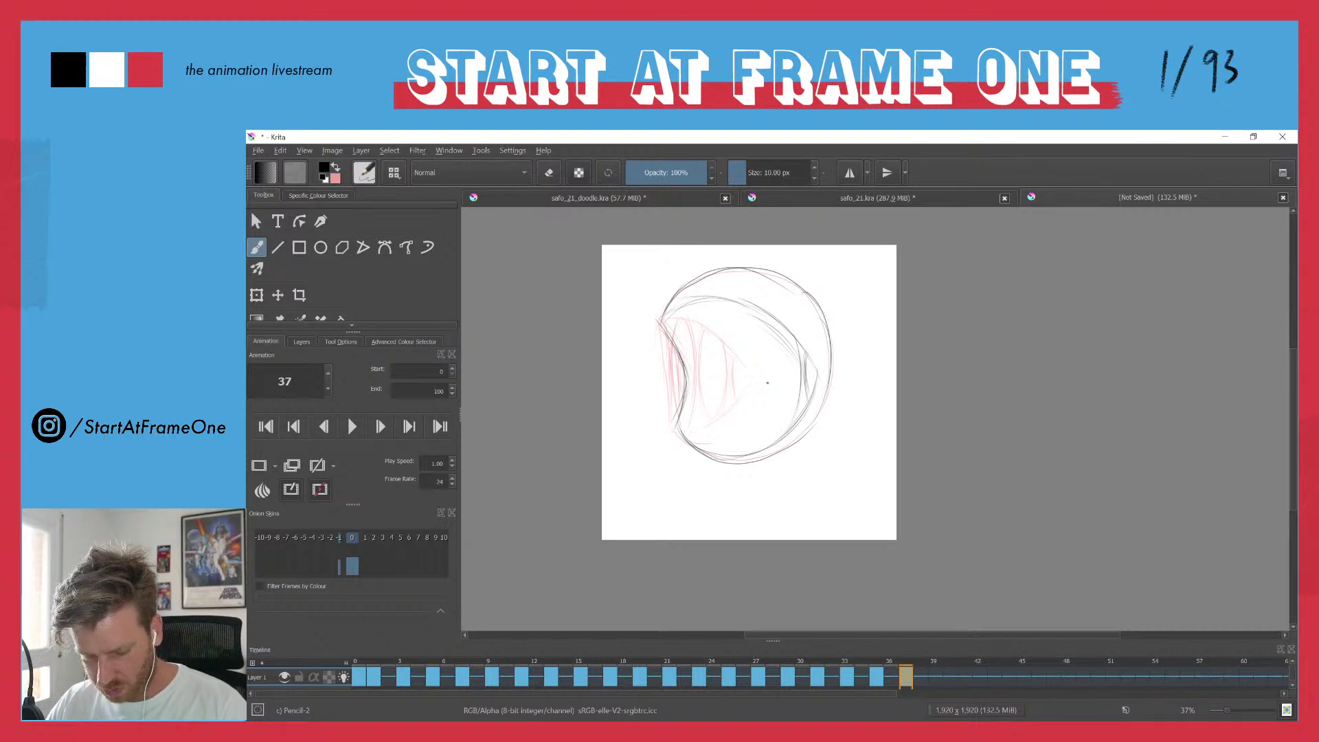
- Sketch a second stretched vertical strand on frame 37, left of the first, flaring where it meets the notch's upper and lower edges
drag(777, 334, 775, 416)
drag(774, 358, 781, 425)
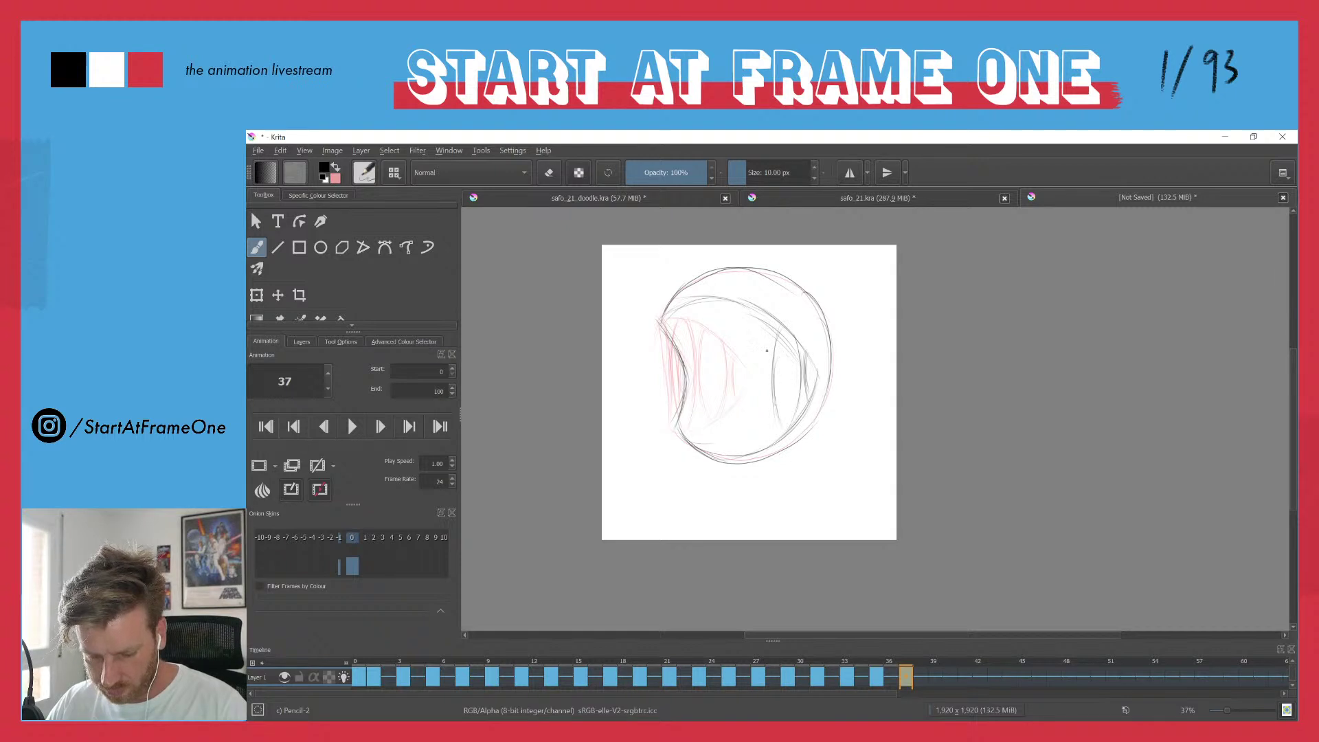
drag(760, 309, 765, 440)
drag(775, 343, 784, 430)
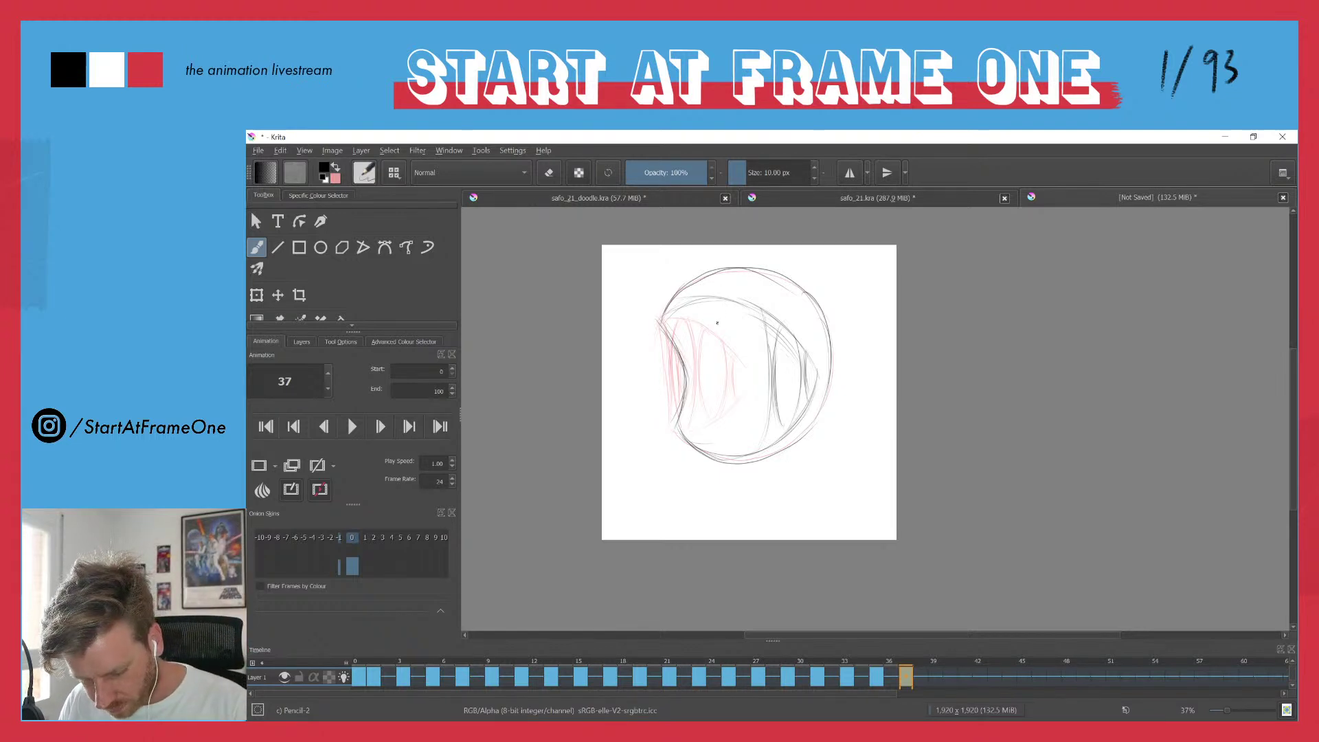
- Draw a tall strand with a narrow waist left of the notch's centre on frame 37, spanning its upper and lower edges
drag(727, 304, 720, 428)
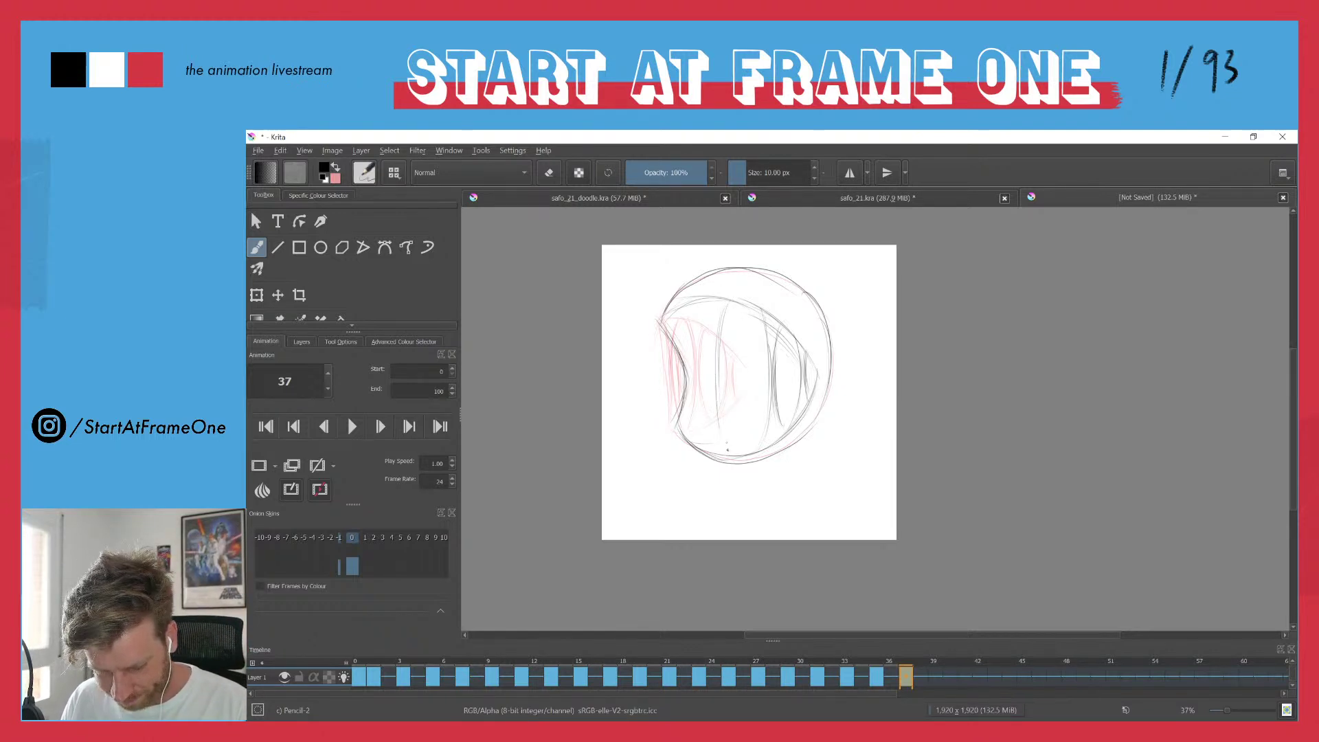
drag(707, 298, 711, 417)
drag(715, 362, 708, 426)
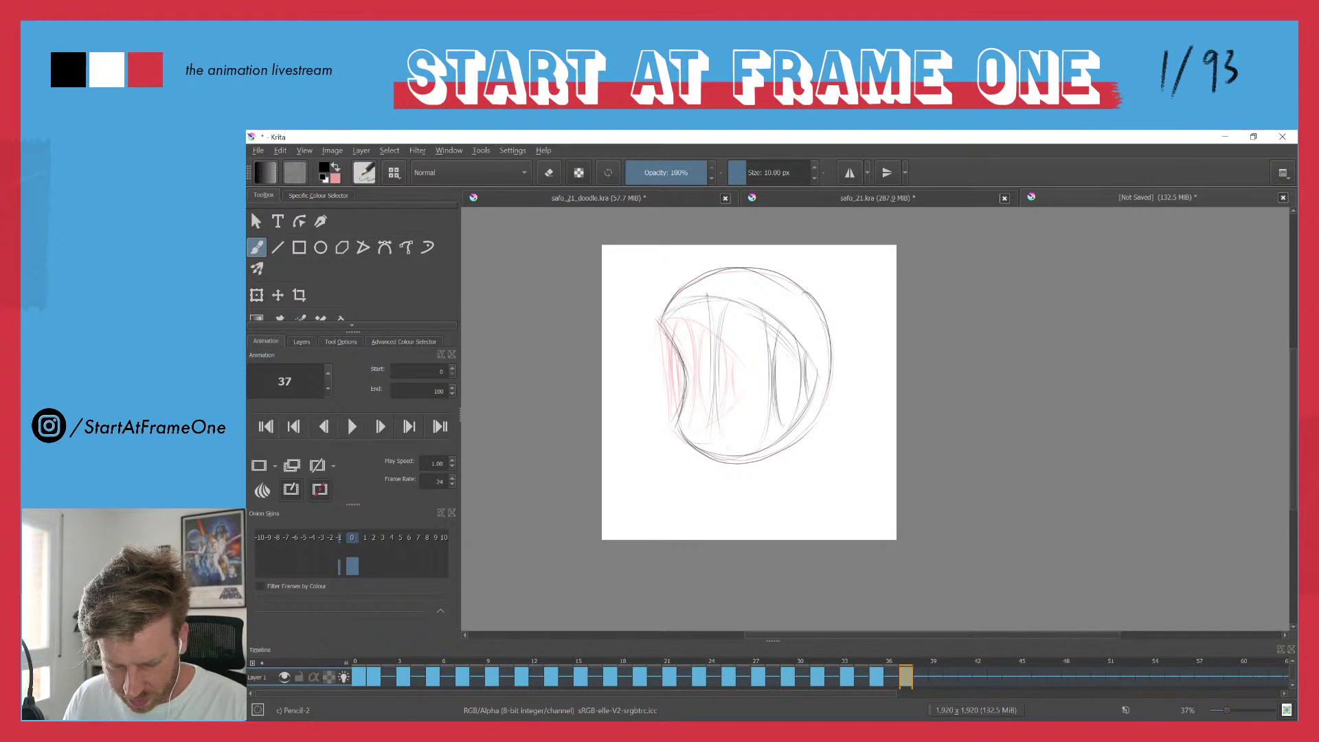
drag(720, 323, 711, 414)
drag(707, 301, 713, 382)
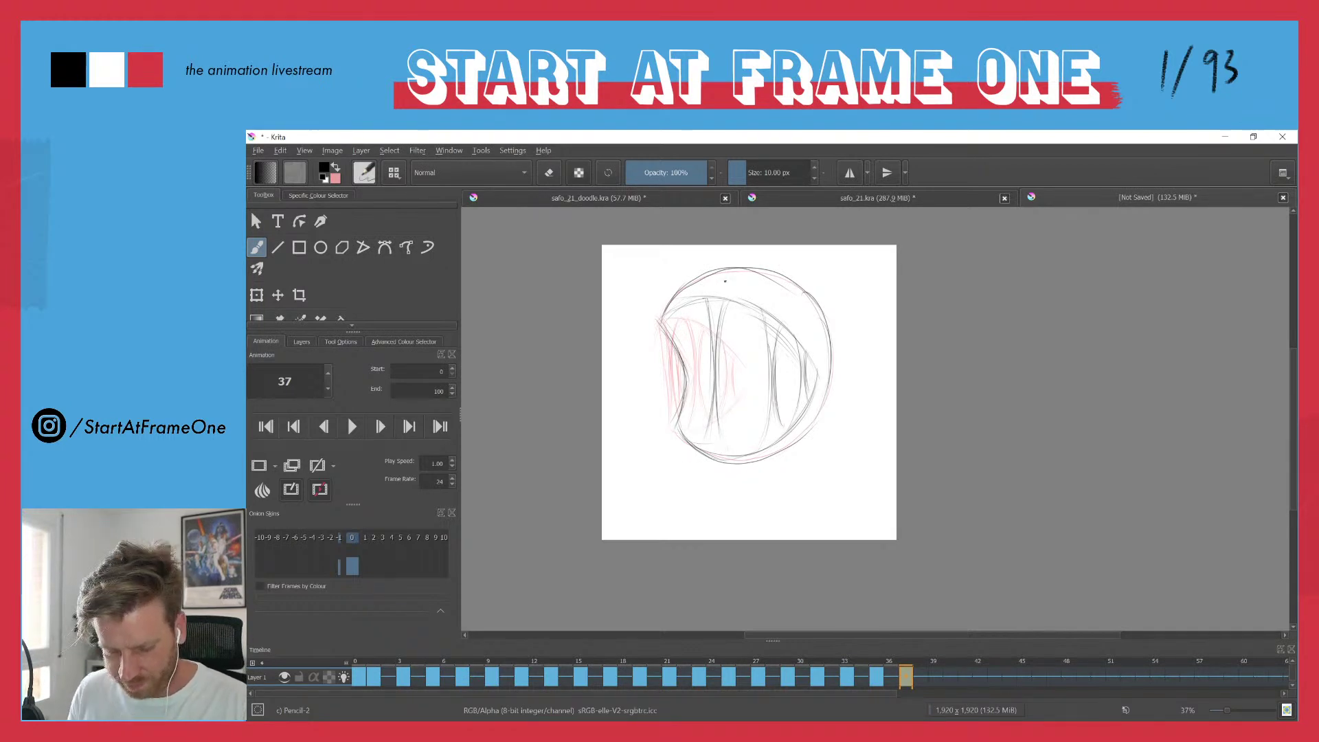
- Add and darken stretched strands along the notch's left edge on frame 37, and compare the drawing with the previous frame
drag(690, 309, 686, 389)
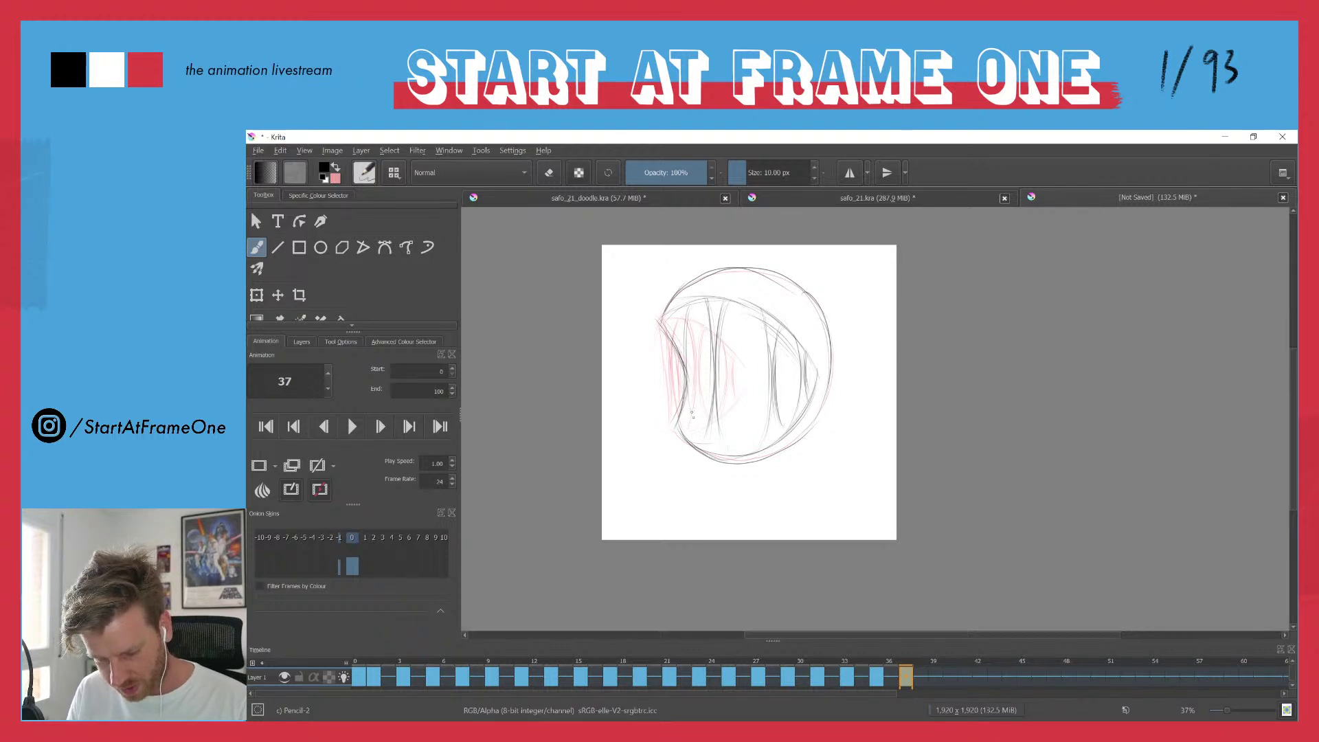
drag(672, 306, 686, 423)
drag(689, 308, 695, 442)
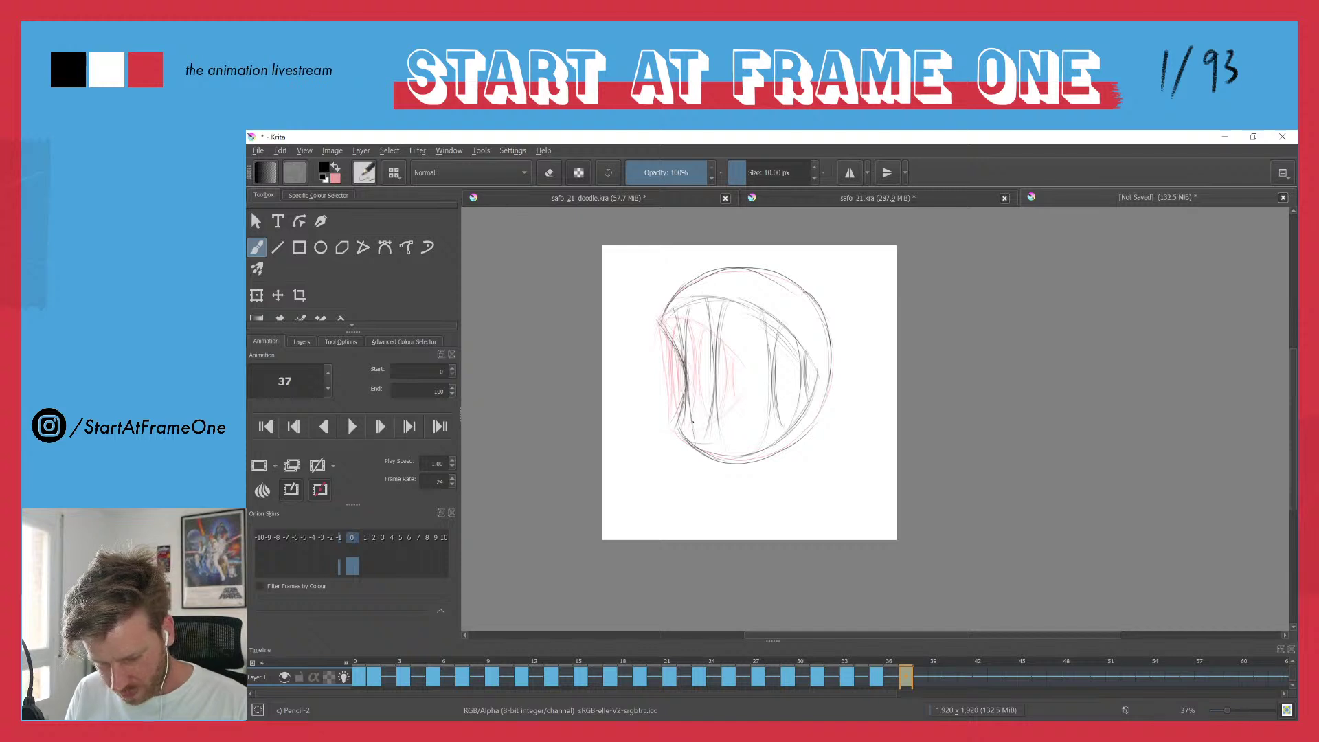
mouse_move(728, 312)
mouse_down()
mouse_move(719, 351)
mouse_move(662, 325)
mouse_move(677, 401)
mouse_up()
mouse_move(674, 342)
mouse_down()
mouse_move(669, 317)
mouse_move(713, 299)
mouse_move(771, 320)
mouse_move(720, 342)
mouse_move(730, 443)
mouse_move(767, 334)
mouse_move(783, 424)
mouse_up()
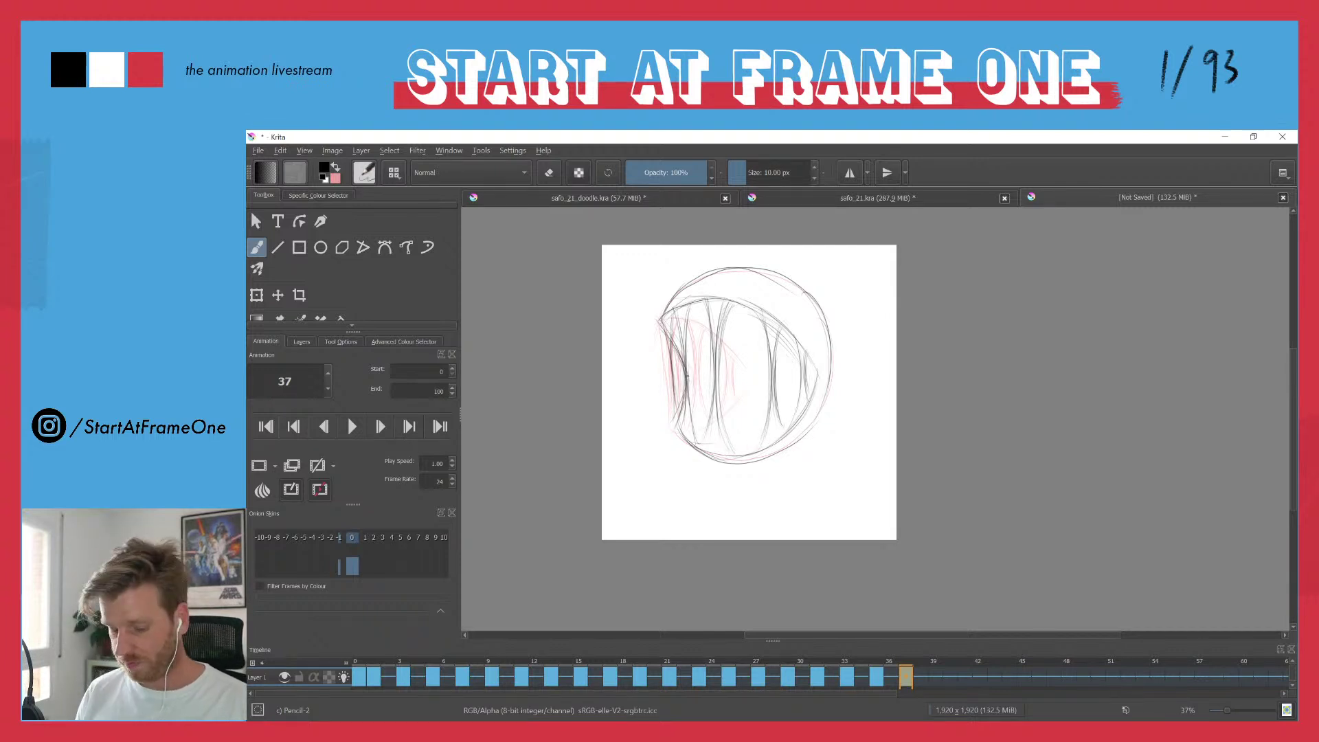
drag(683, 337, 679, 426)
mouse_move(692, 304)
mouse_down()
mouse_move(685, 406)
mouse_move(712, 382)
mouse_move(714, 332)
mouse_up()
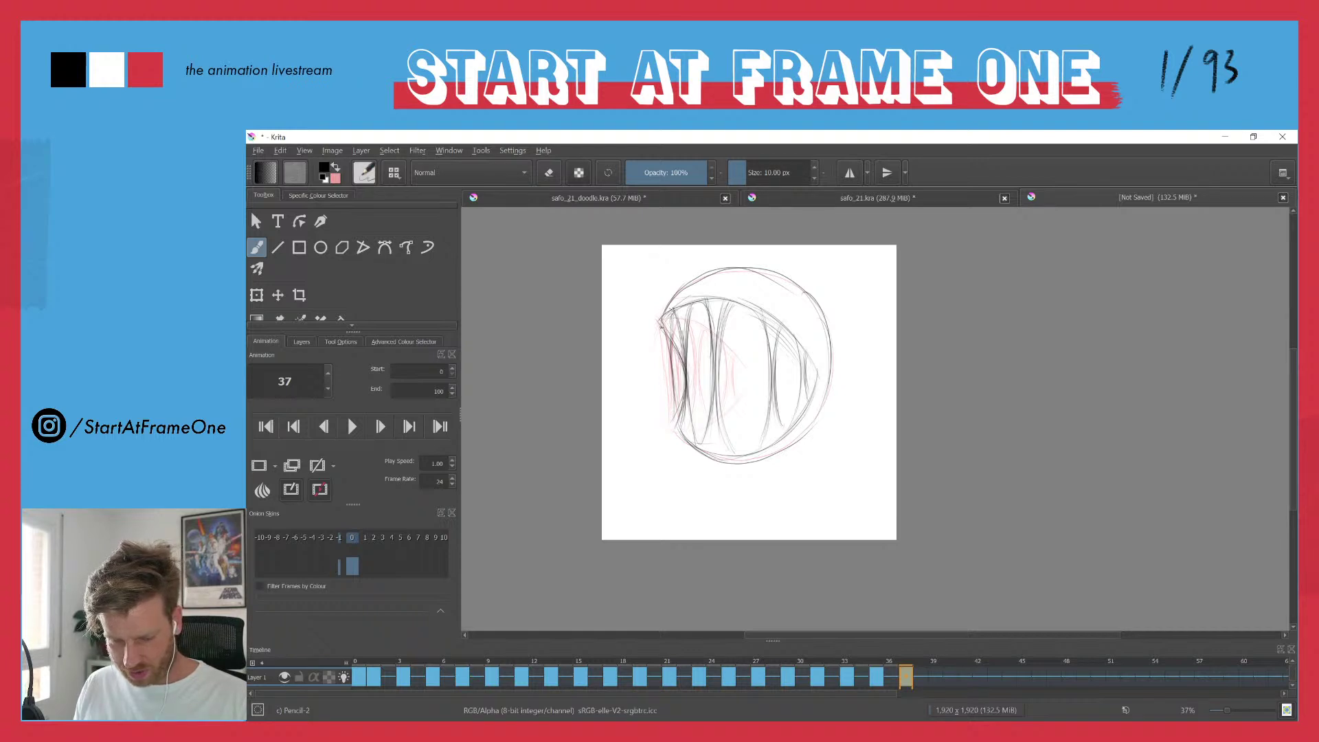
drag(669, 345, 671, 410)
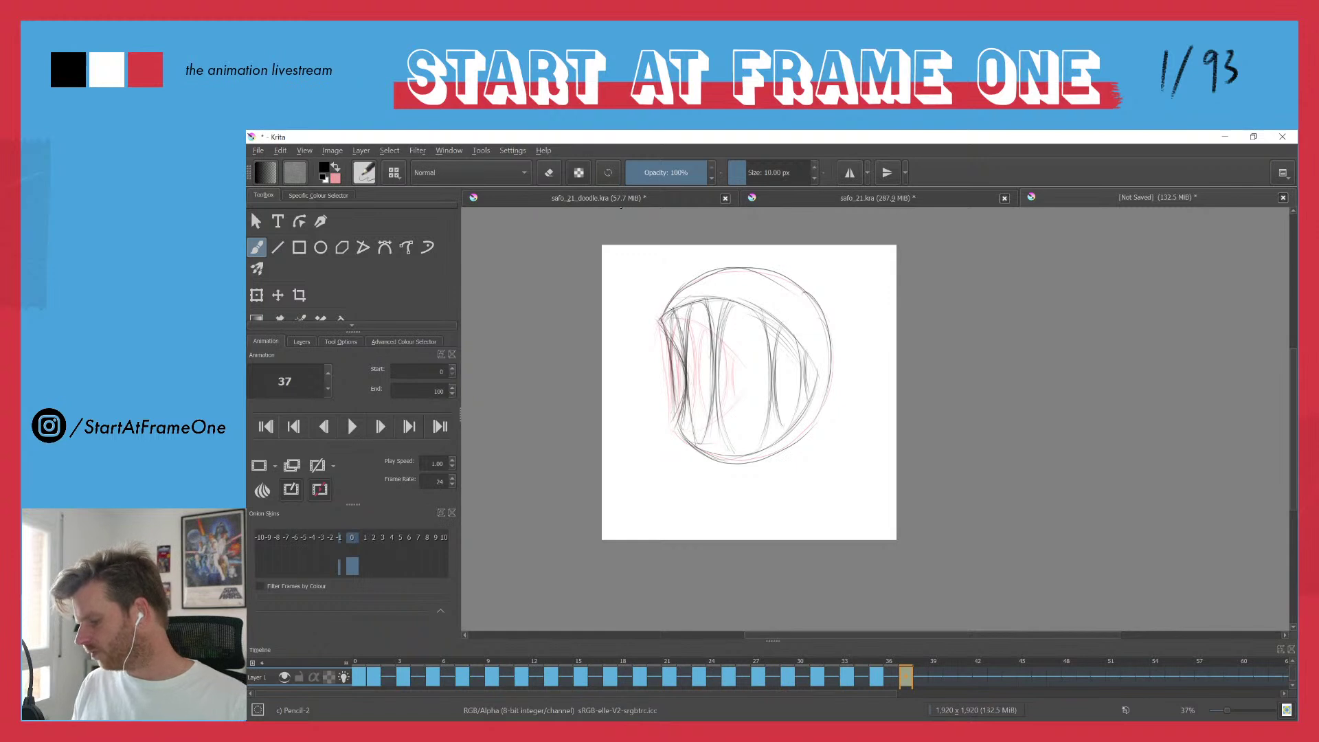
key(Left)
key(Right)
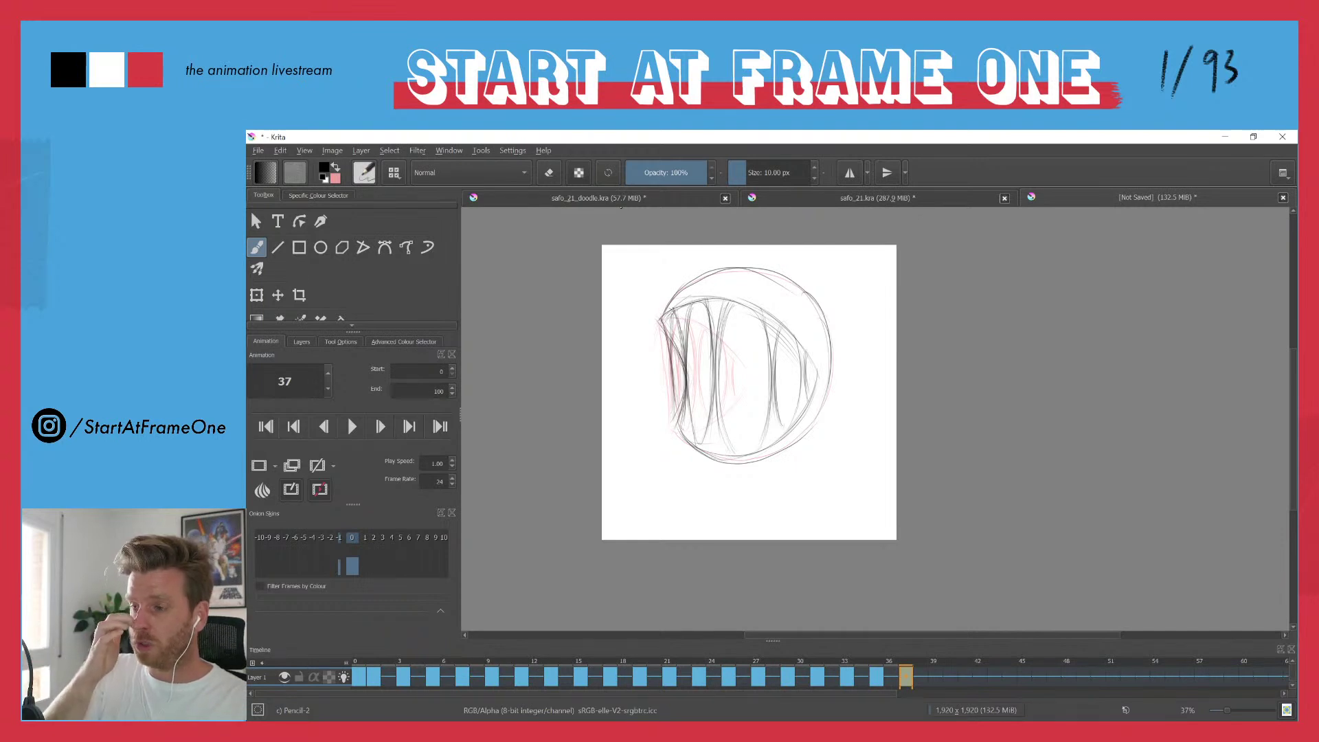
- Add a blank keyframe at frame 39 and sketch a large round opening filling most of the onion-skinned circle
key(Right)
key(Right)
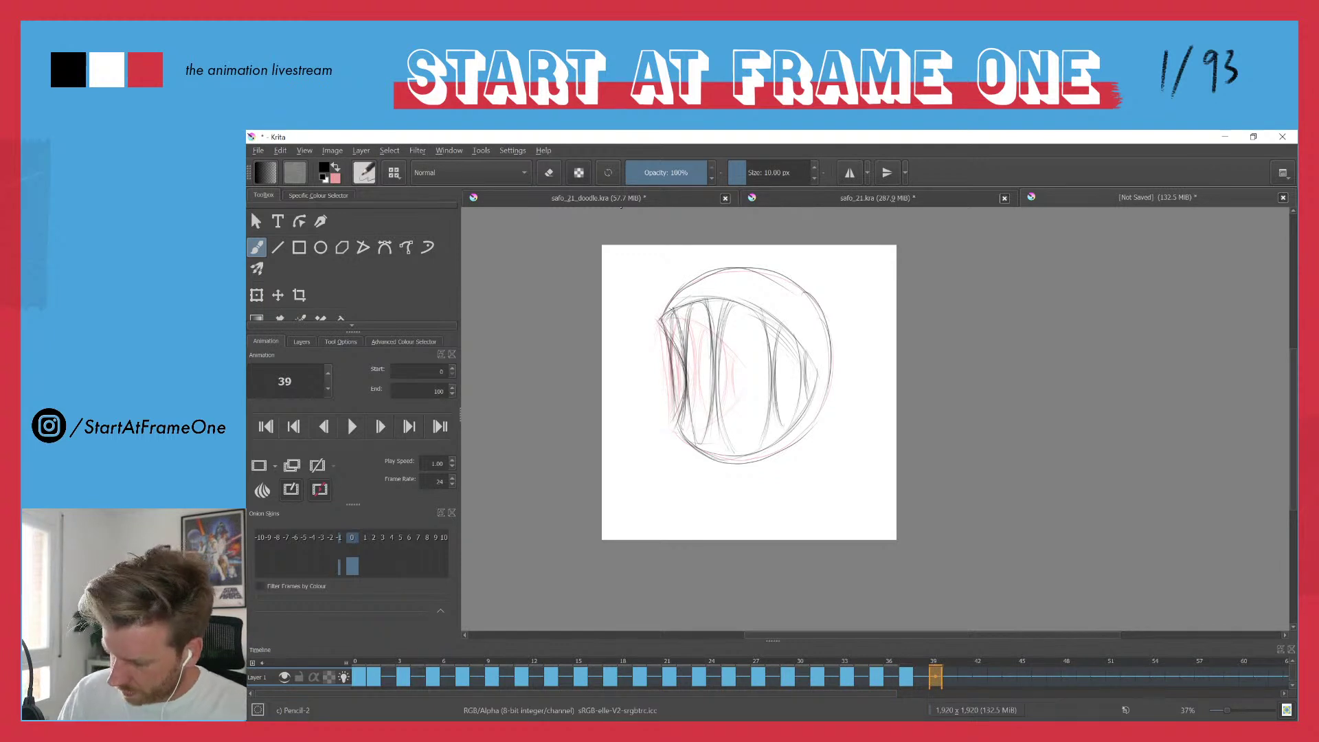
key(Insert)
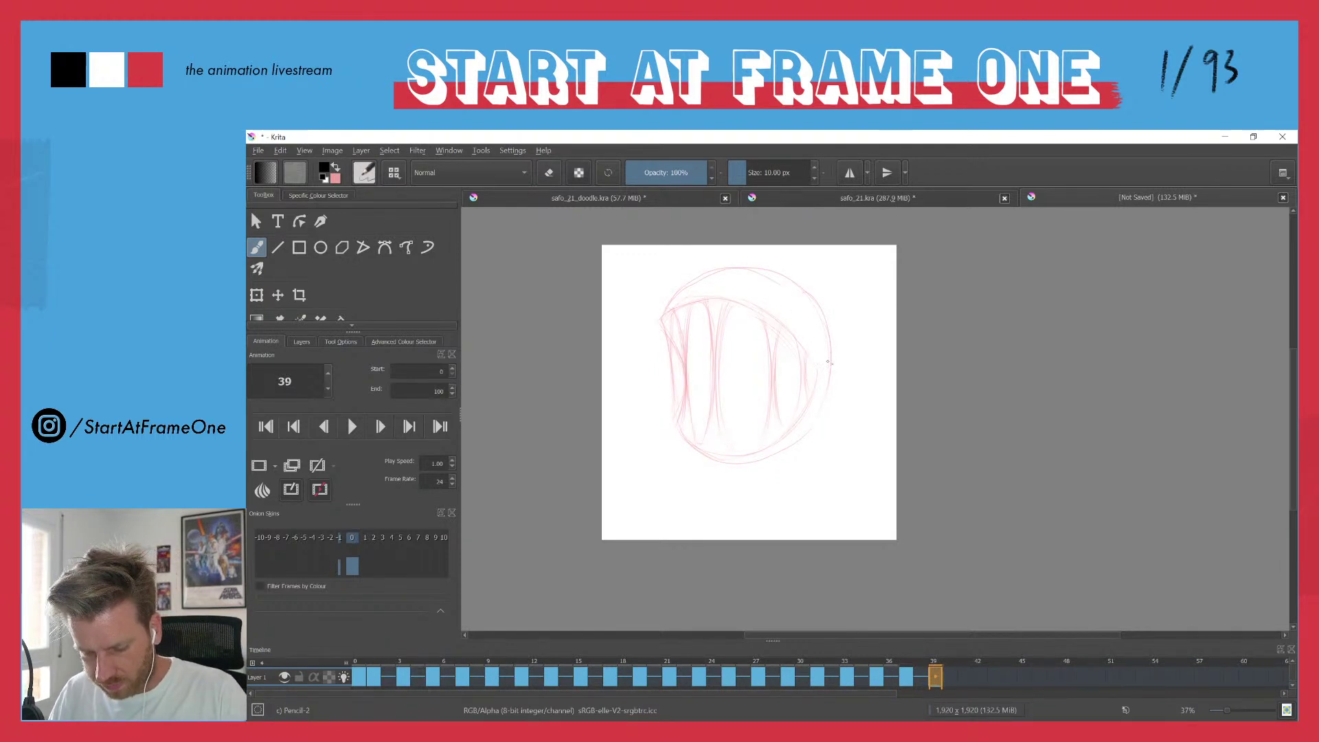
drag(820, 343, 828, 360)
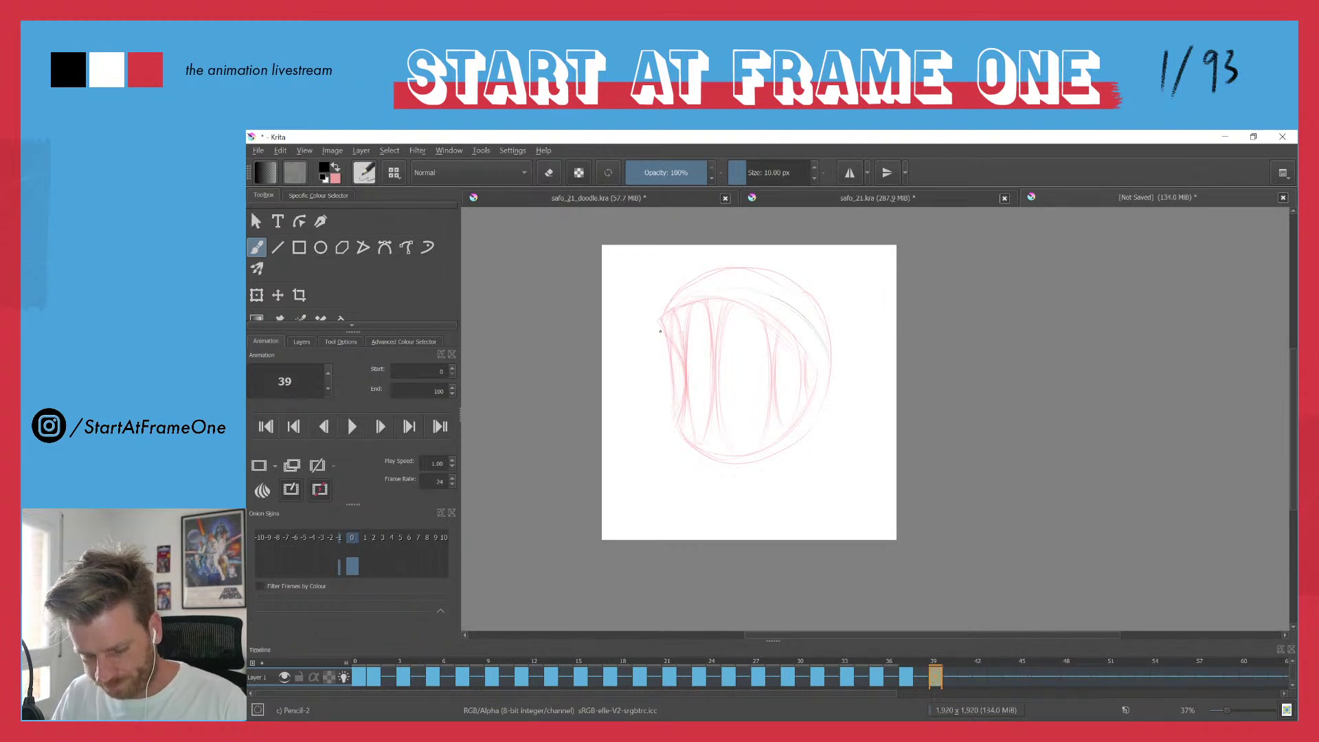
mouse_move(693, 303)
mouse_down()
mouse_move(812, 340)
mouse_move(832, 361)
mouse_move(814, 350)
mouse_move(774, 444)
mouse_move(828, 366)
mouse_move(766, 451)
mouse_up()
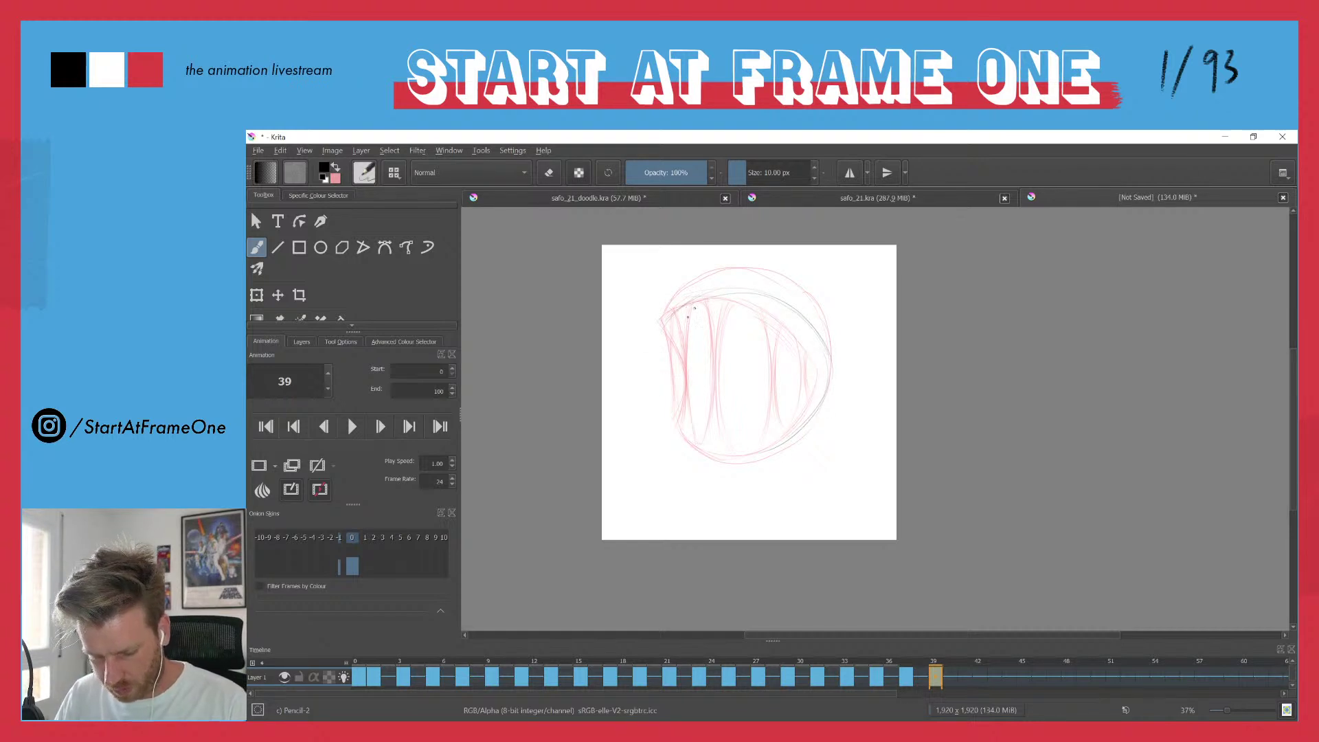
mouse_move(662, 328)
mouse_down()
mouse_move(736, 294)
mouse_move(768, 297)
mouse_up()
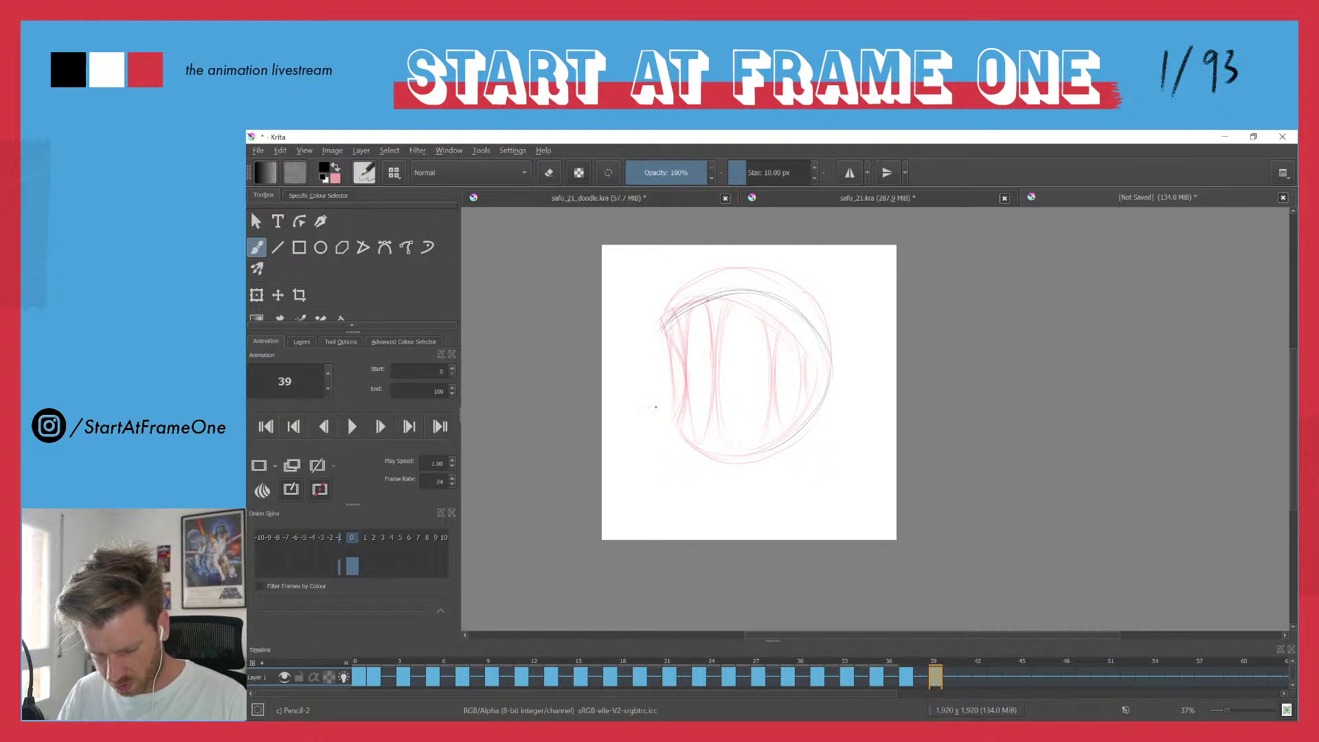
drag(694, 426, 753, 450)
mouse_move(659, 386)
mouse_down()
mouse_move(698, 432)
mouse_move(797, 422)
mouse_move(832, 360)
mouse_move(784, 445)
mouse_move(833, 378)
mouse_move(782, 450)
mouse_up()
mouse_move(674, 426)
mouse_down()
mouse_move(737, 462)
mouse_move(692, 438)
mouse_move(767, 453)
mouse_move(747, 464)
mouse_move(770, 354)
mouse_move(848, 388)
mouse_move(811, 410)
mouse_move(798, 439)
mouse_move(828, 389)
mouse_move(757, 448)
mouse_move(789, 435)
mouse_move(830, 379)
mouse_up()
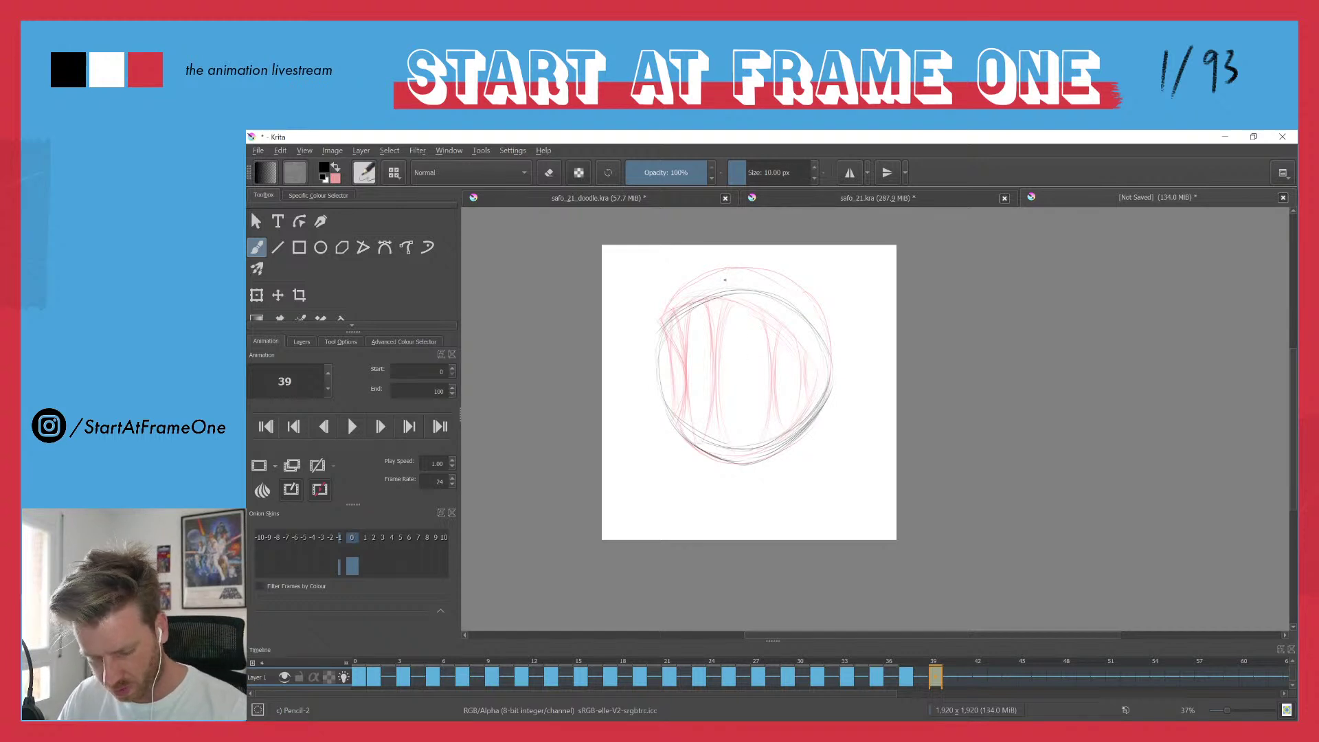
drag(668, 409, 771, 448)
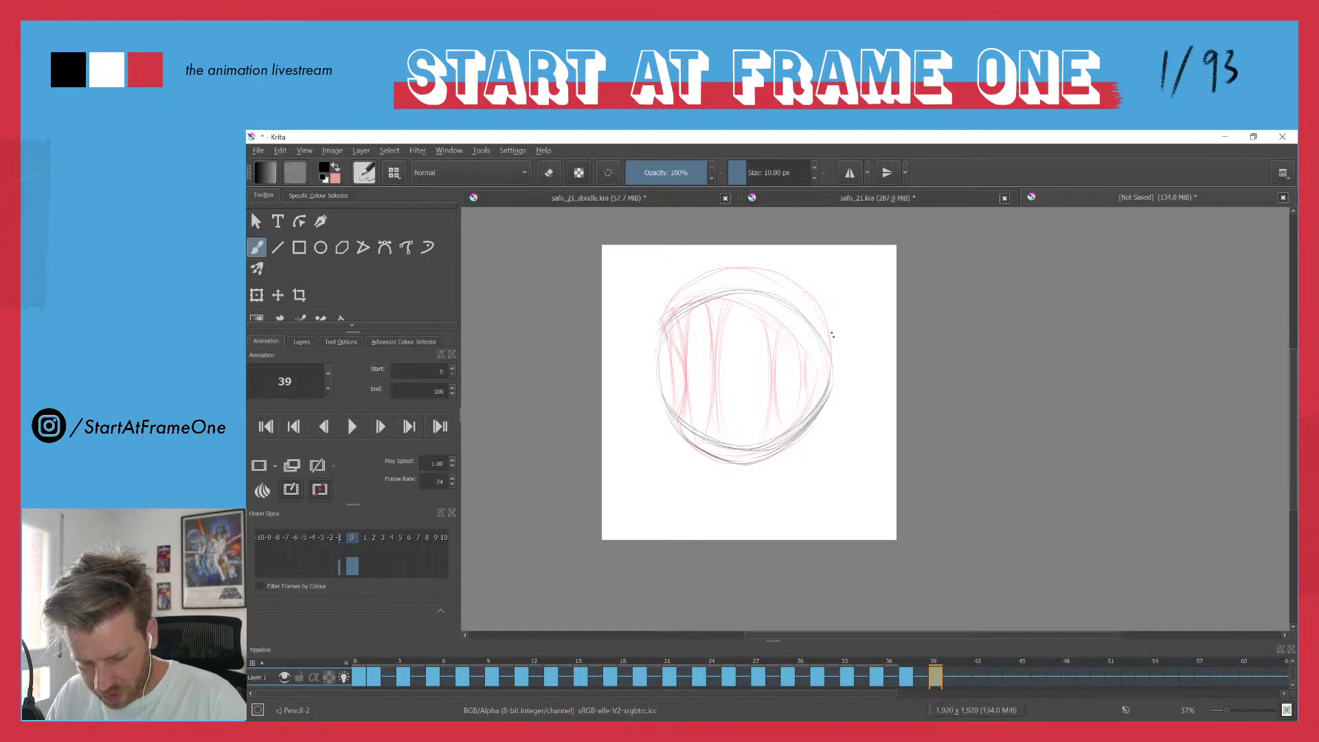
- Draw the outer circle outline around the opening on frame 39, strengthening its left and right sides
mouse_move(829, 342)
mouse_down()
mouse_move(818, 412)
mouse_move(832, 395)
mouse_up()
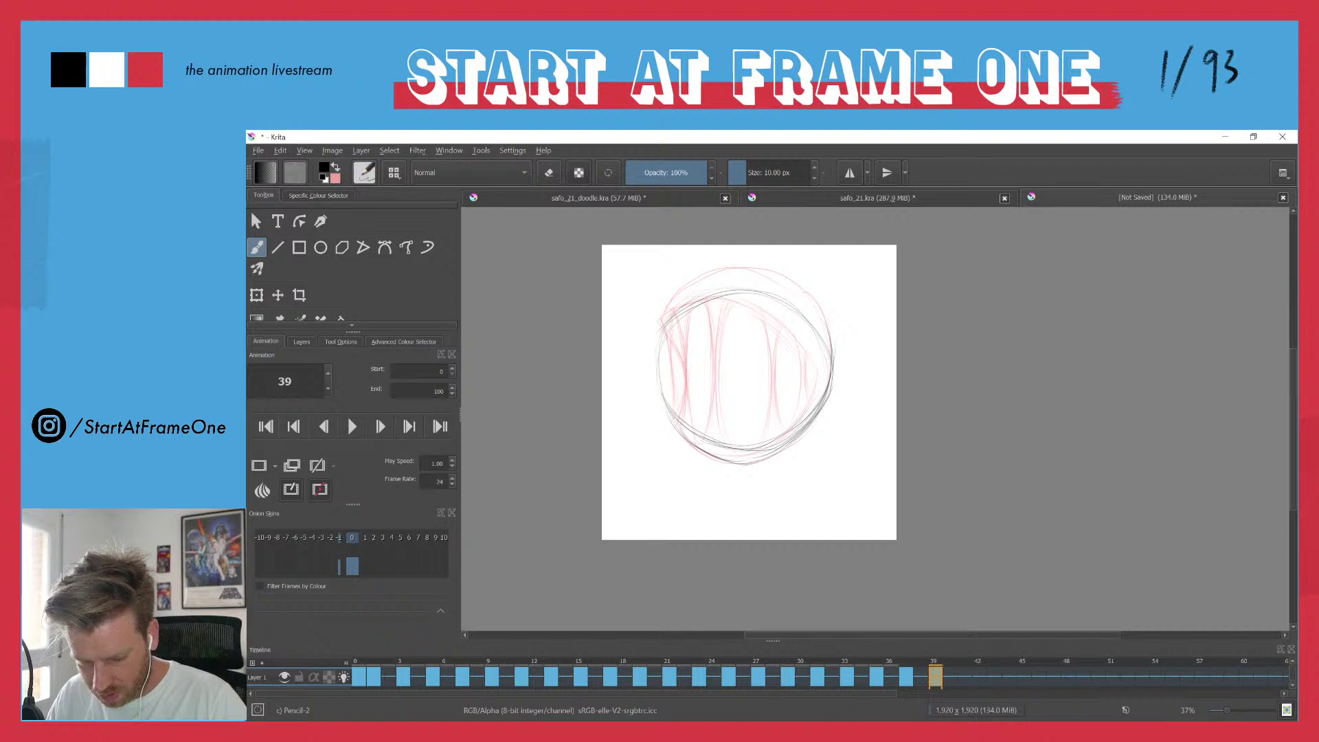
drag(680, 295, 659, 387)
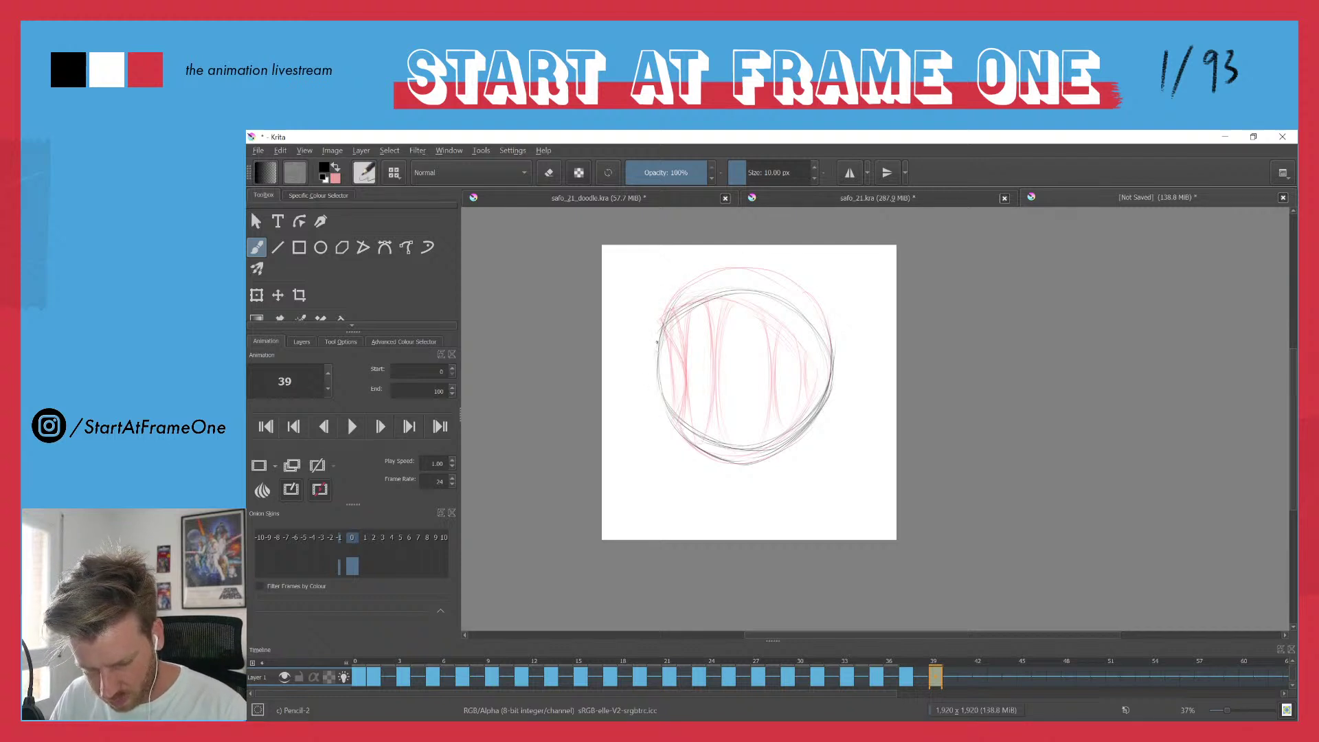
mouse_move(682, 294)
mouse_down()
mouse_move(656, 350)
mouse_move(678, 292)
mouse_move(828, 393)
mouse_up()
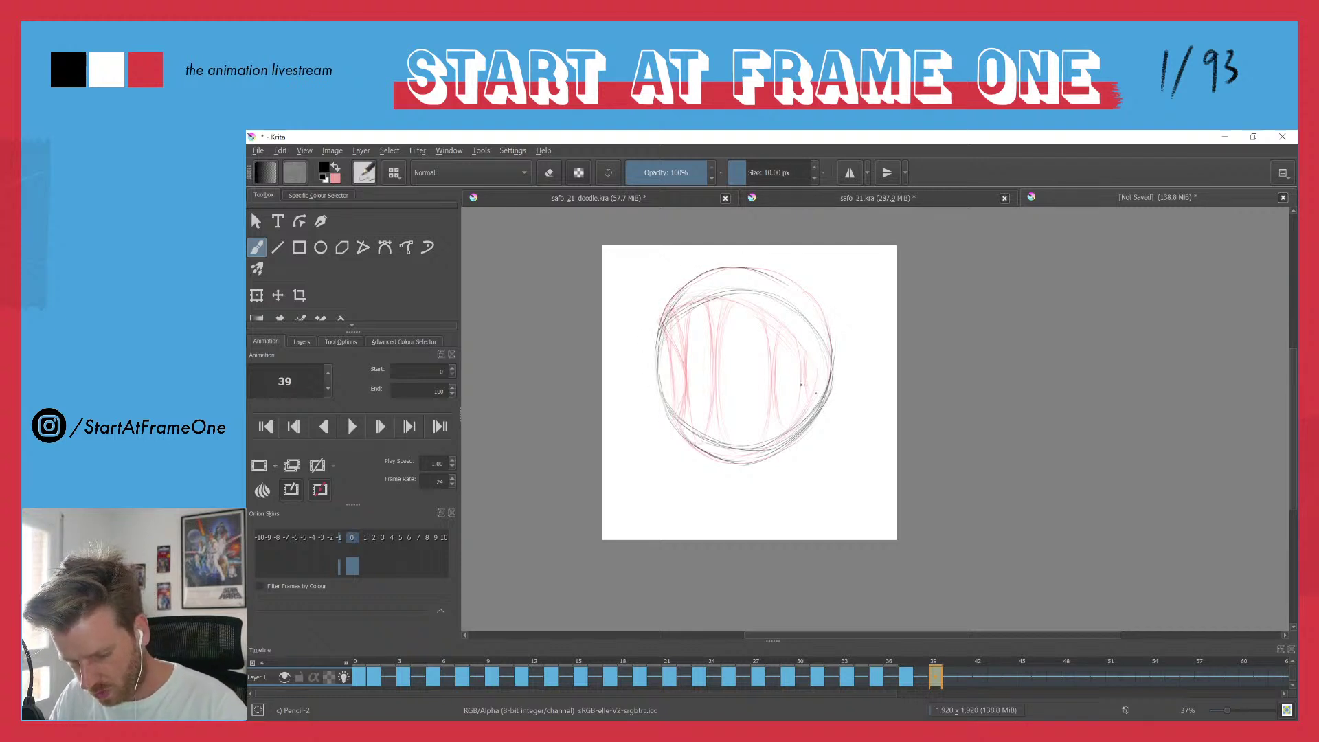
mouse_move(658, 331)
mouse_down()
mouse_move(713, 277)
mouse_move(762, 274)
mouse_move(829, 405)
mouse_up()
mouse_move(656, 340)
mouse_down()
mouse_move(715, 277)
mouse_move(758, 273)
mouse_move(835, 375)
mouse_up()
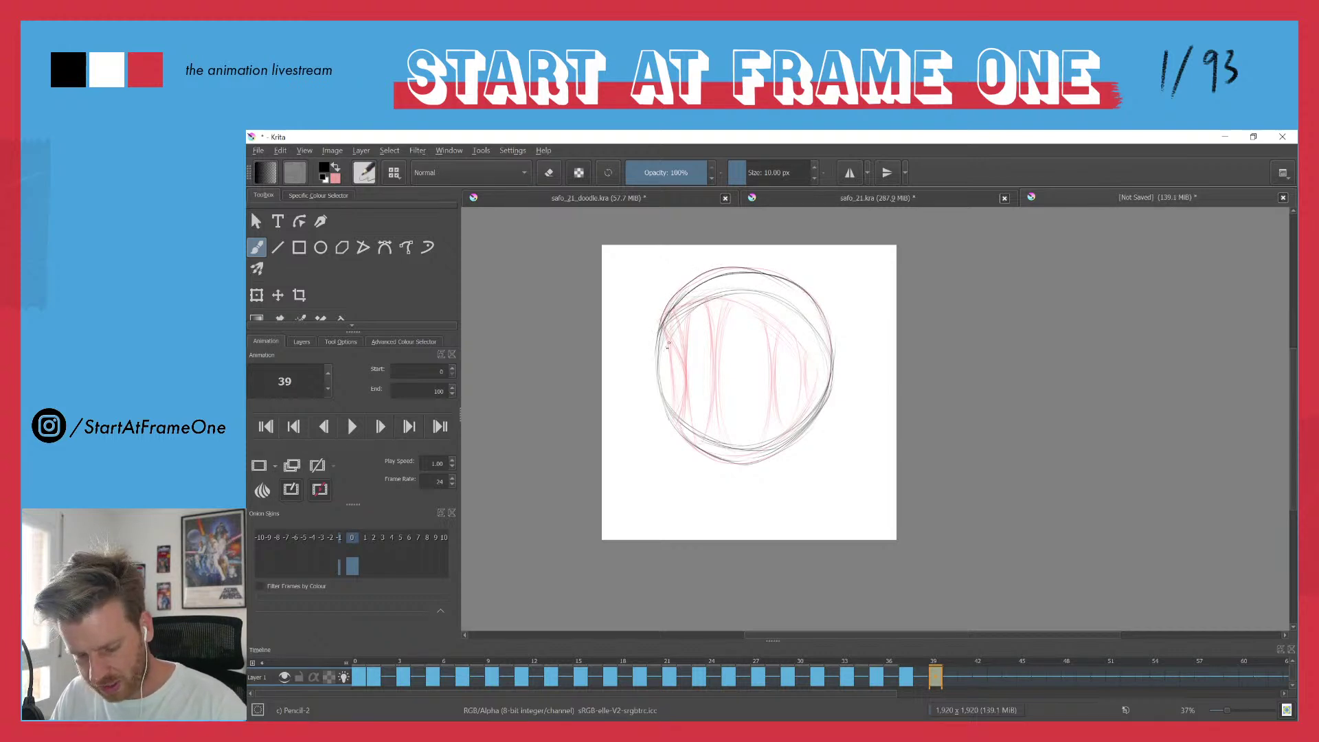
- Sketch stretched vertical strands across the right part of the opening on frame 39
drag(796, 312, 799, 411)
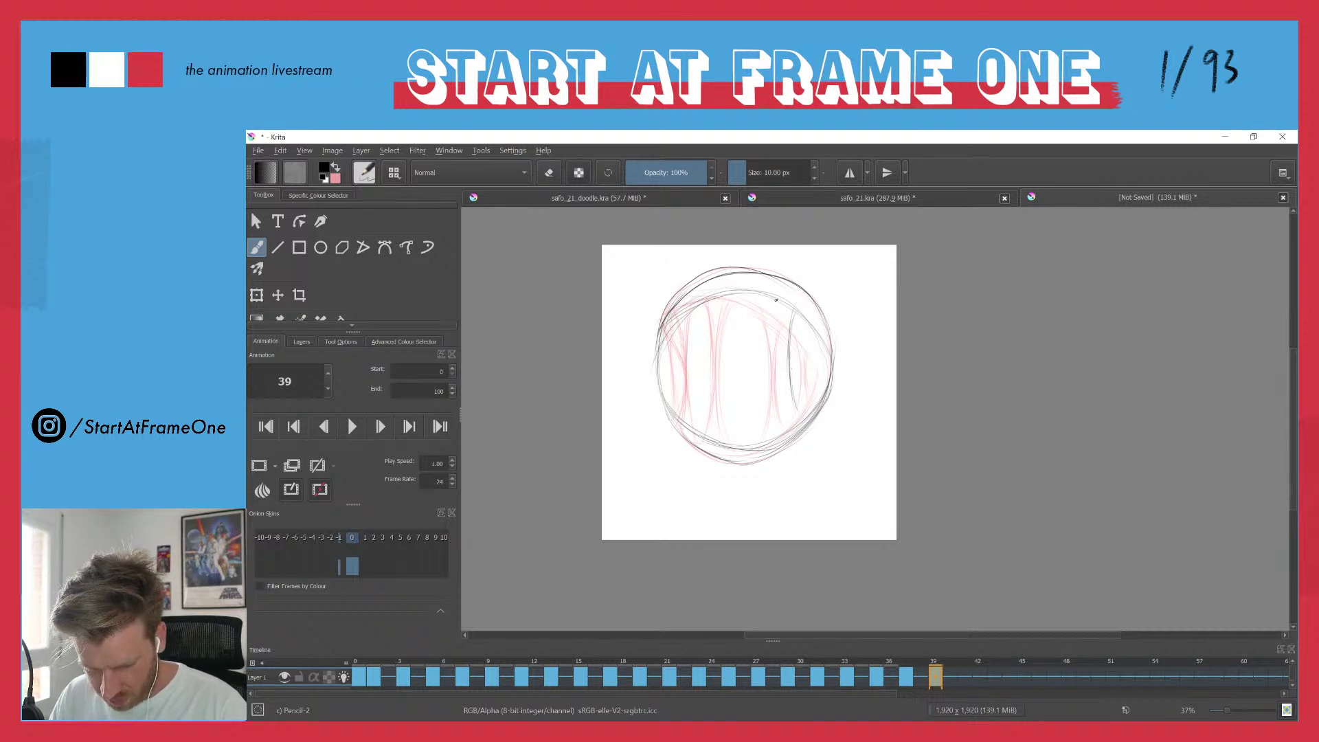
mouse_move(776, 298)
mouse_down()
mouse_move(783, 413)
mouse_move(784, 331)
mouse_move(784, 391)
mouse_move(768, 445)
mouse_move(781, 366)
mouse_move(773, 301)
mouse_move(798, 312)
mouse_move(790, 396)
mouse_up()
drag(806, 323, 804, 415)
drag(818, 343, 817, 394)
- Draw a snapped strand in the middle of frame 39's opening, with a long upper piece and a short lower stub
mouse_move(757, 298)
mouse_down()
mouse_move(751, 365)
mouse_move(745, 355)
mouse_up()
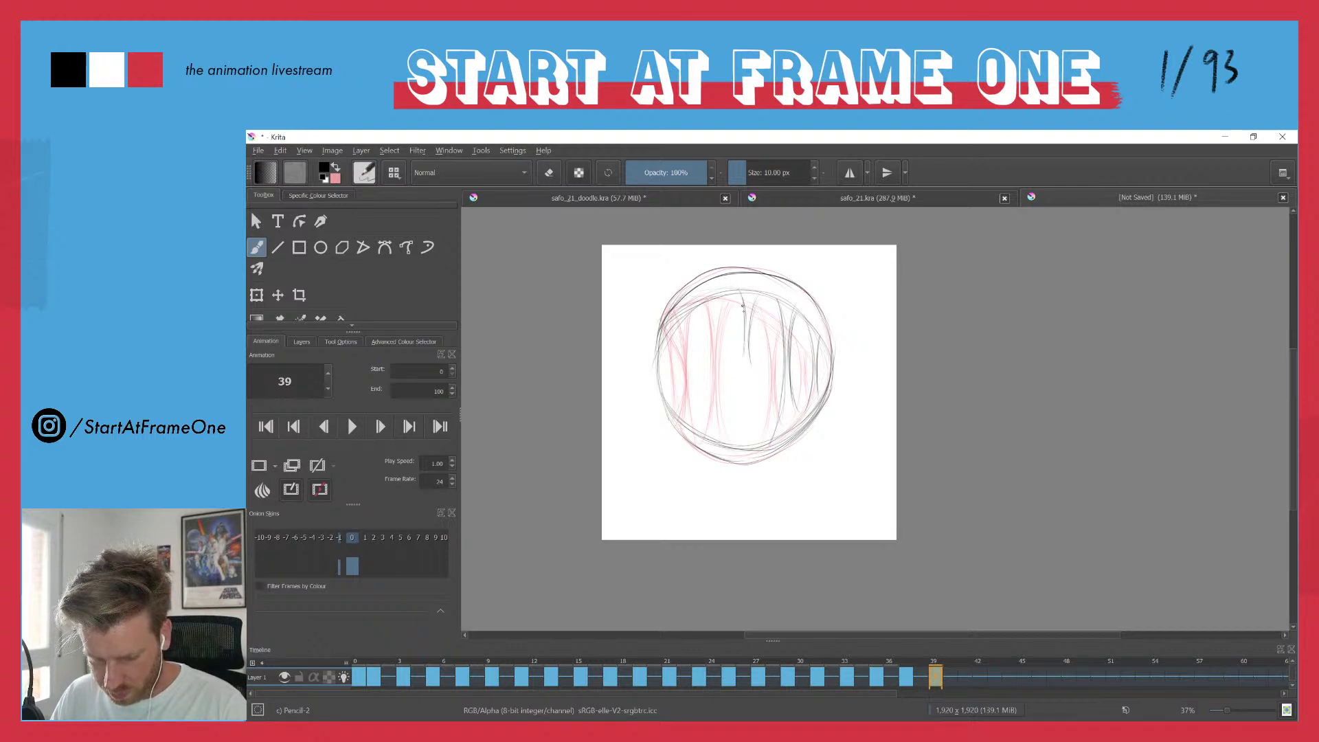
drag(761, 295, 749, 351)
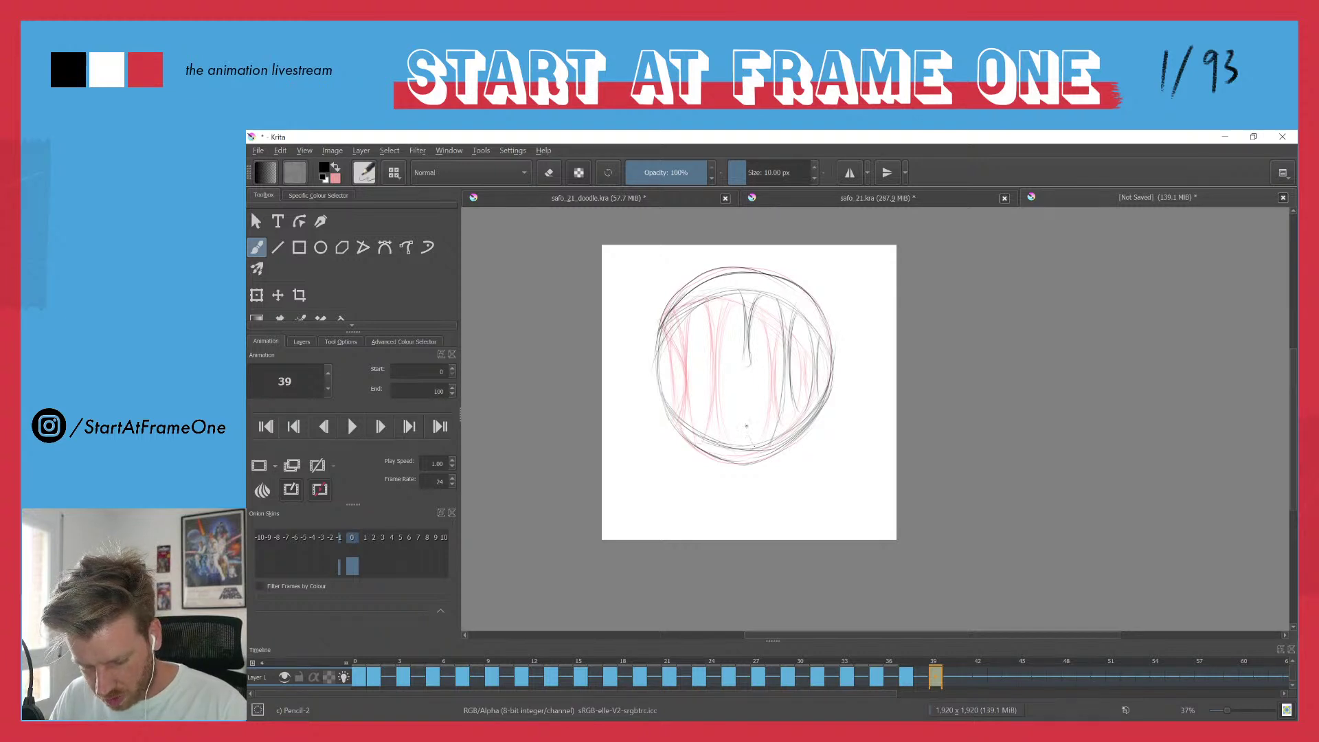
drag(732, 448, 743, 435)
- Sketch the thinning strands across the left part of the opening on frame 39, out to the circle's left edge
drag(719, 301, 708, 344)
drag(702, 300, 711, 333)
mouse_move(710, 423)
mouse_down()
mouse_move(710, 372)
mouse_move(702, 436)
mouse_up()
drag(709, 377, 710, 437)
drag(690, 312, 686, 407)
mouse_move(679, 323)
mouse_down()
mouse_move(674, 417)
mouse_move(671, 314)
mouse_move(689, 313)
mouse_move(689, 427)
mouse_up()
drag(671, 328, 665, 396)
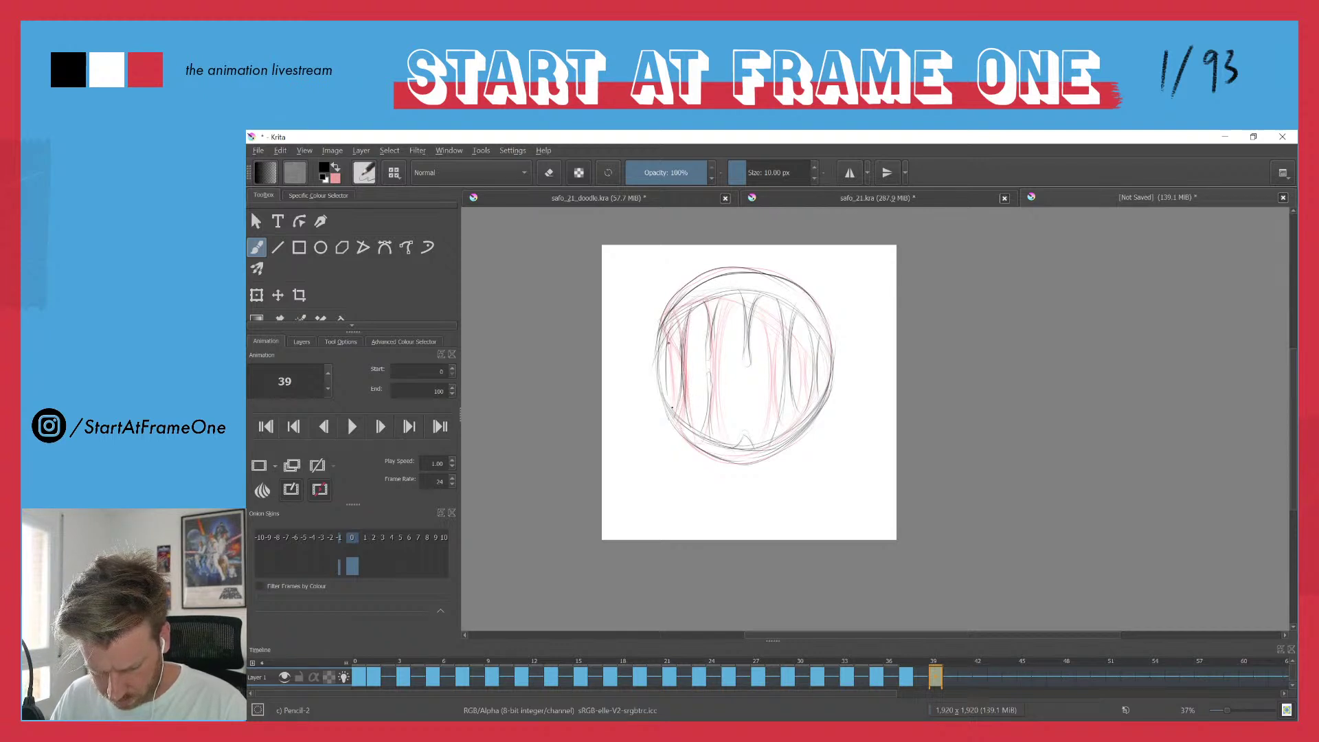
drag(665, 340, 662, 396)
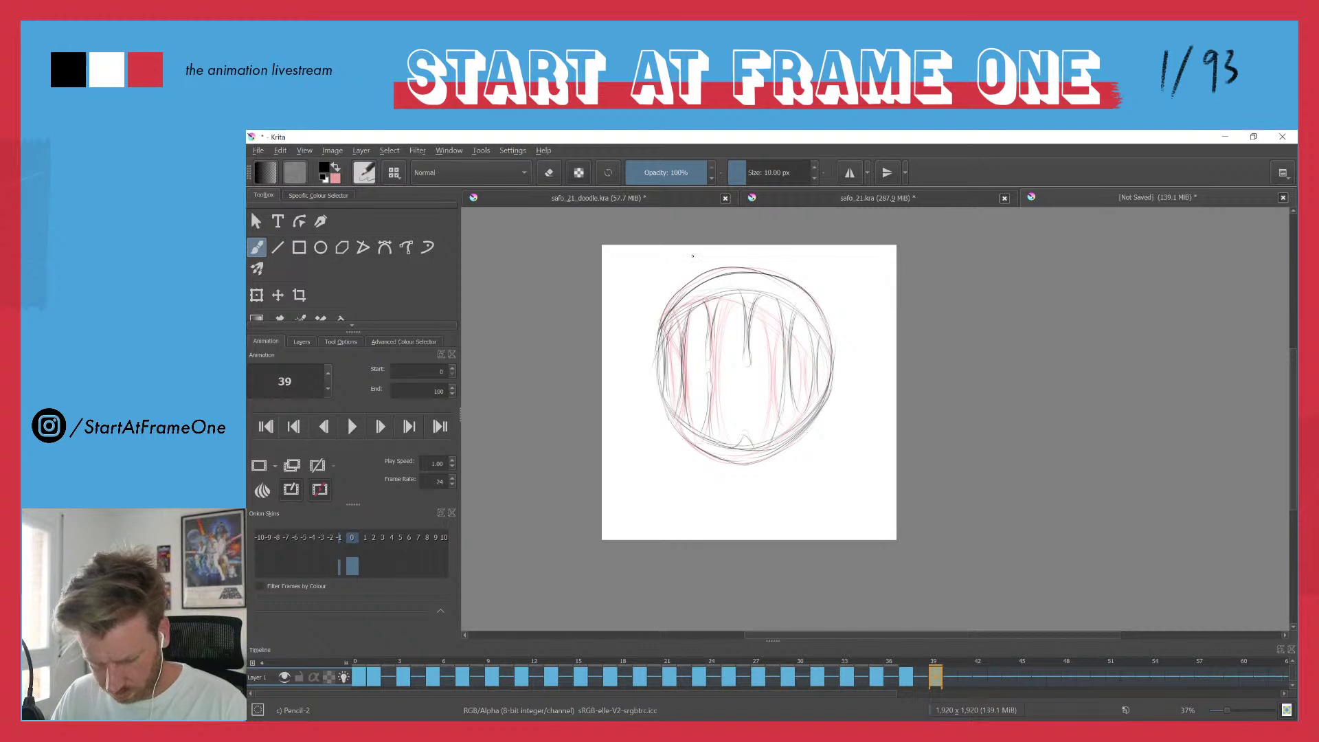
- Play and scrub the animation through frame 39 to check how the opening and its strands move
drag(936, 662, 444, 633)
key(space)
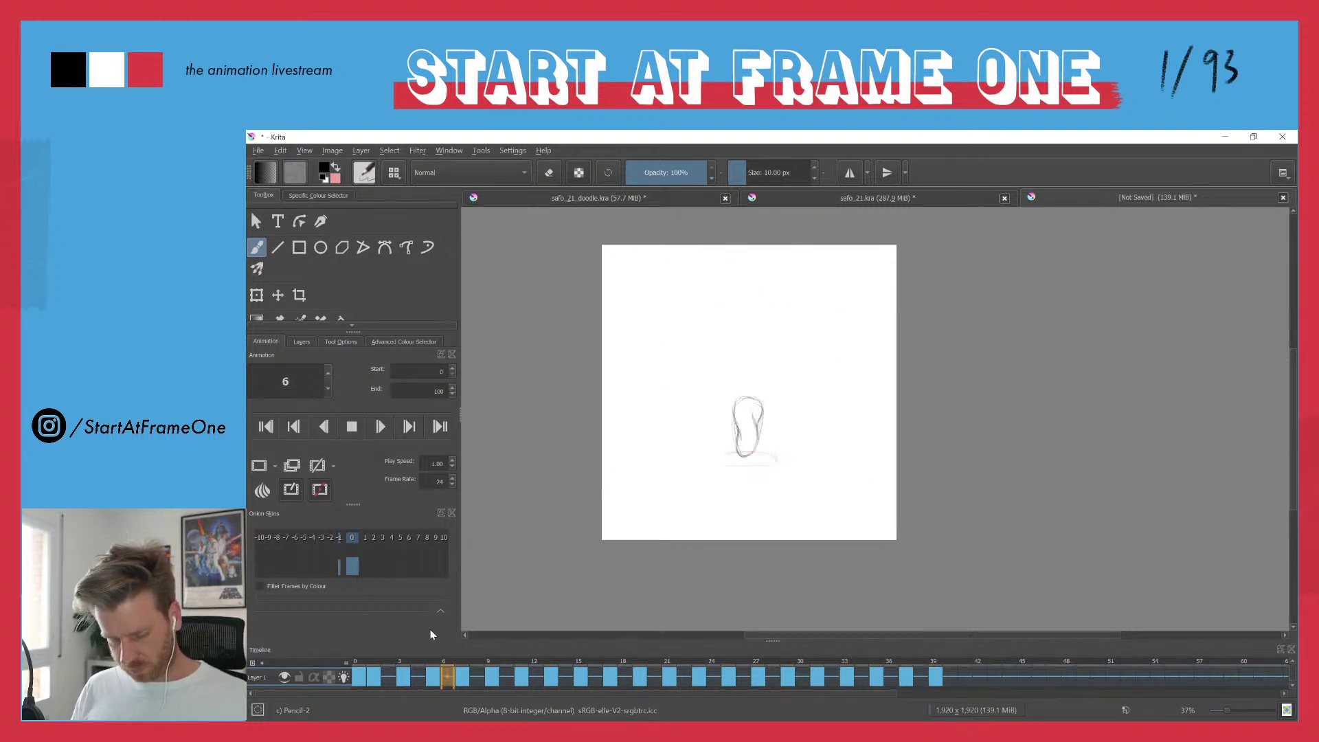
key(space)
click(811, 660)
key(space)
key(space)
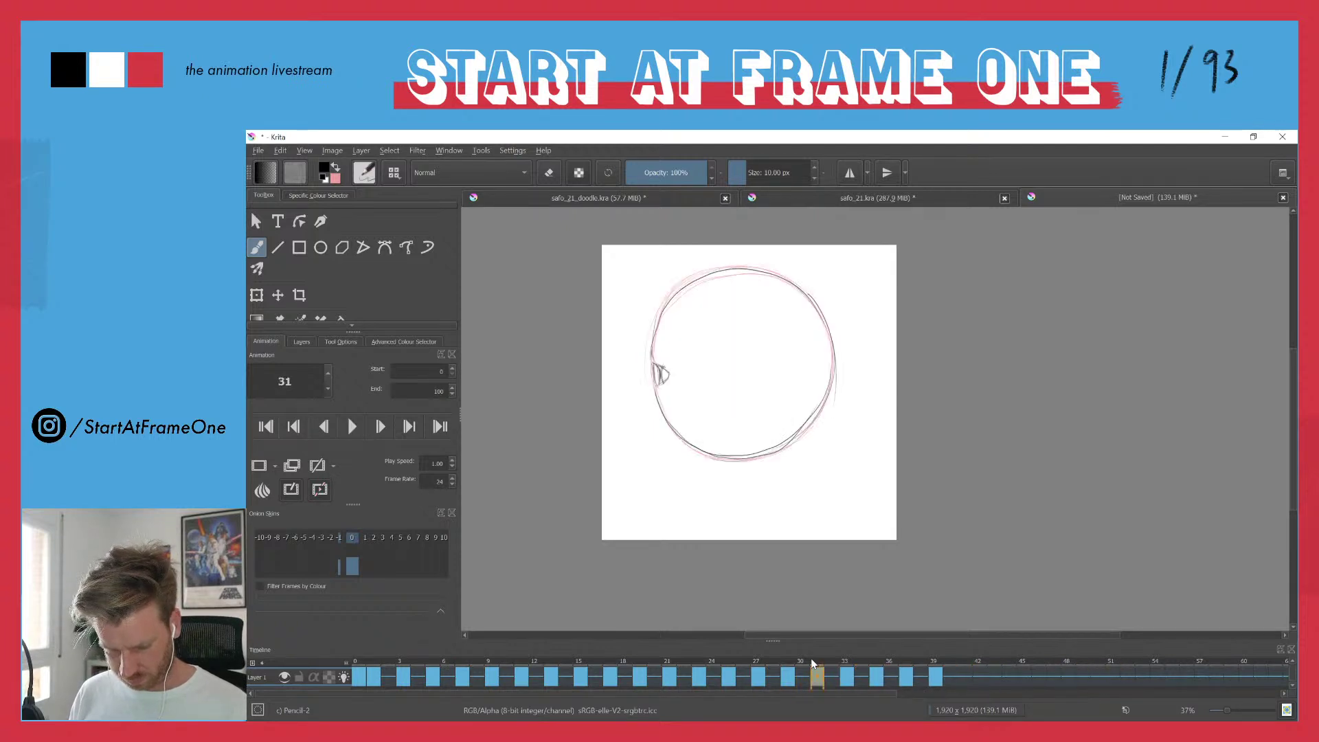
mouse_move(807, 658)
mouse_down()
mouse_move(792, 660)
mouse_move(941, 653)
mouse_up()
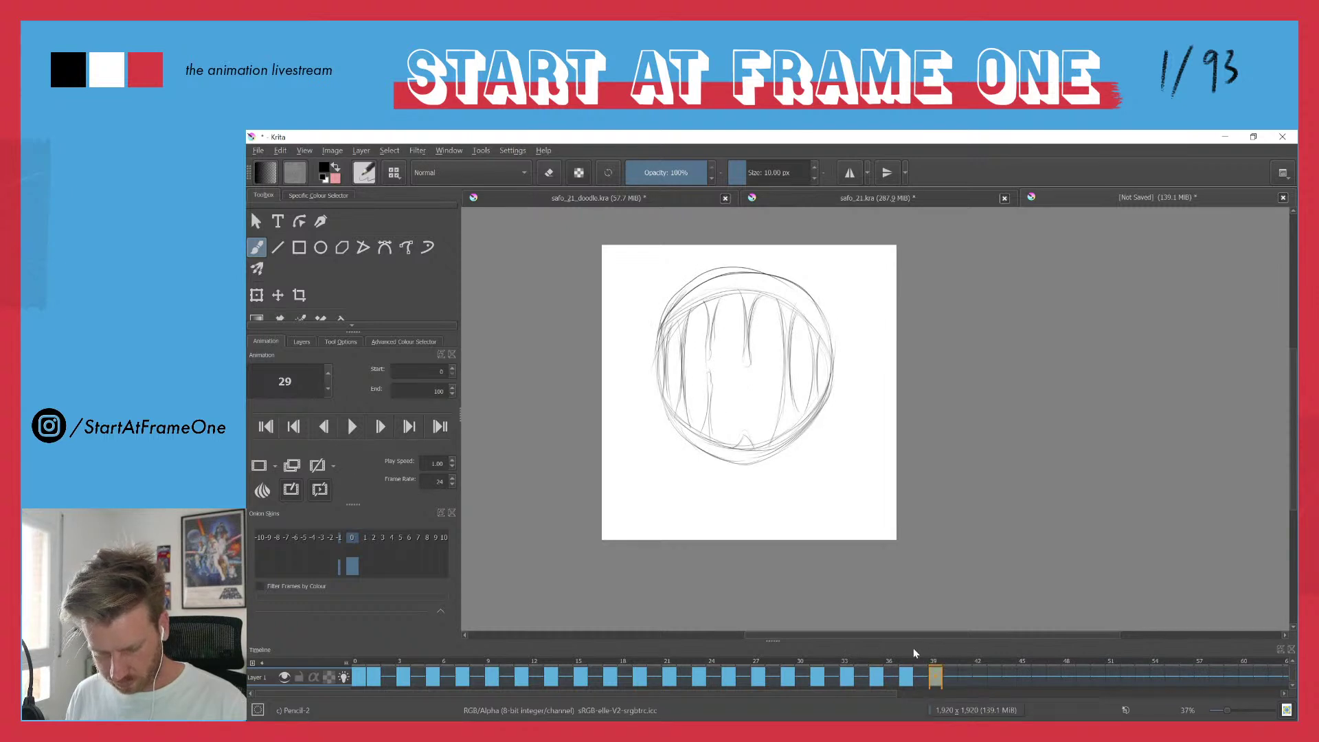
key(space)
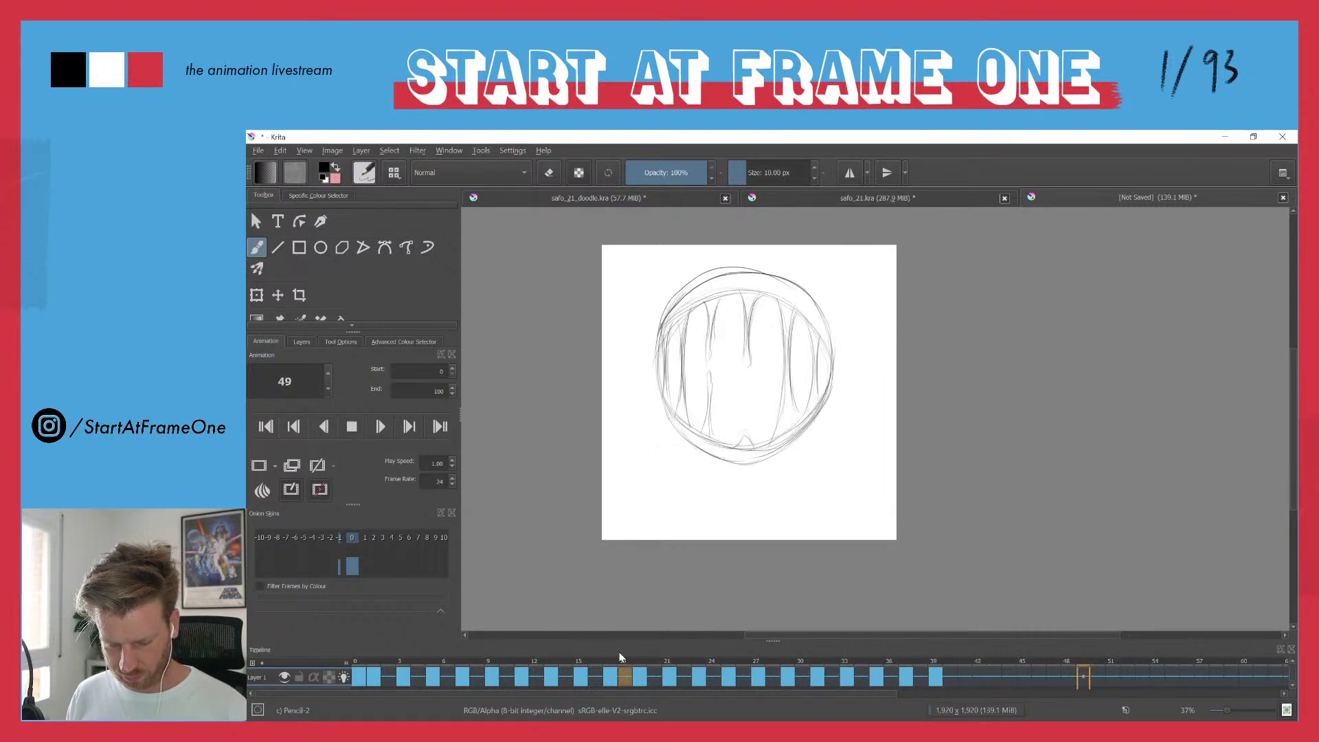
- Stop the playback and add a blank keyframe at frame 41
key(space)
click(861, 658)
drag(860, 657, 942, 649)
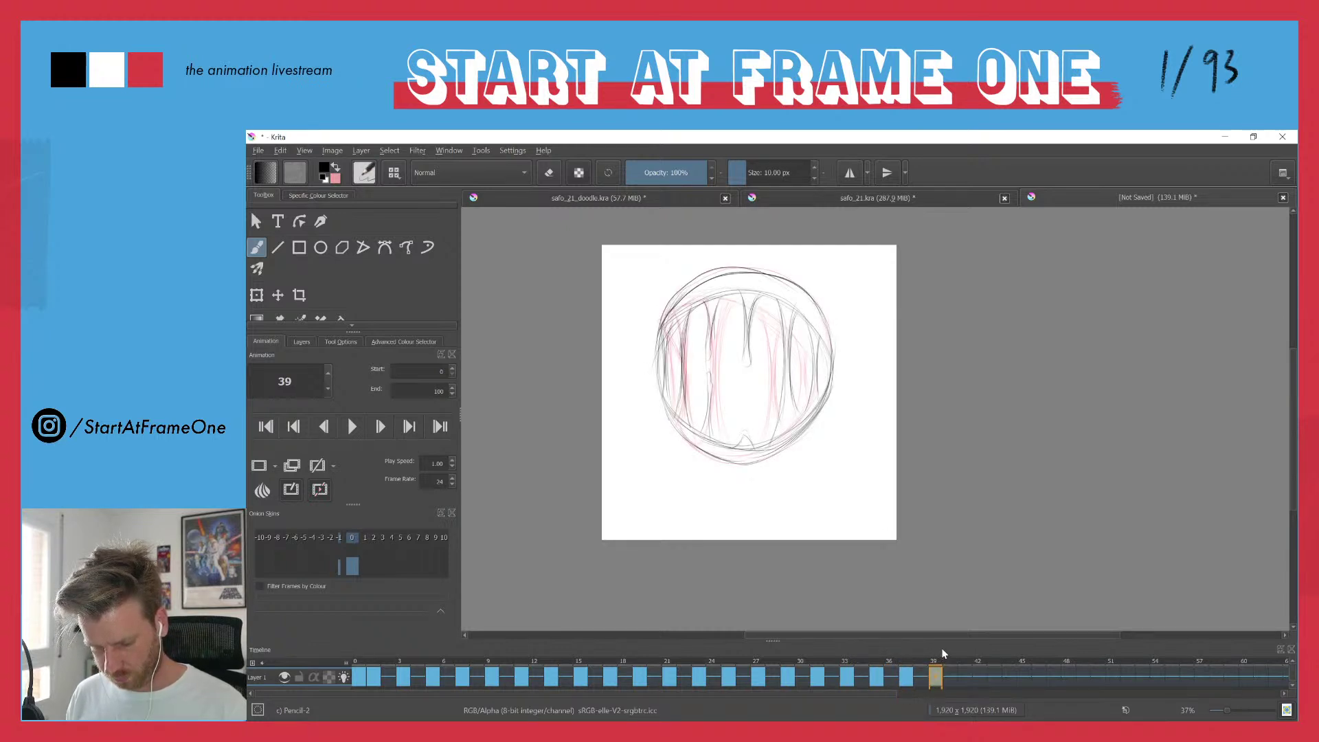
click(963, 680)
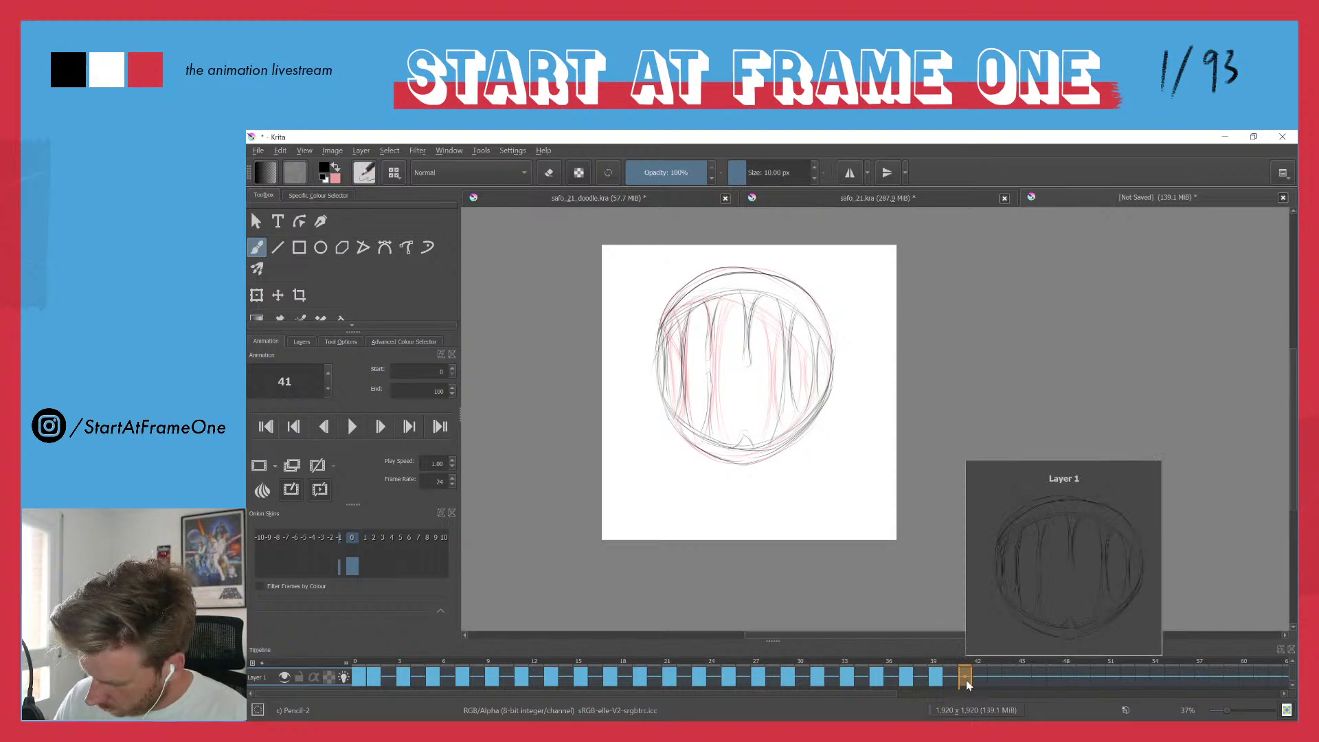
key(Insert)
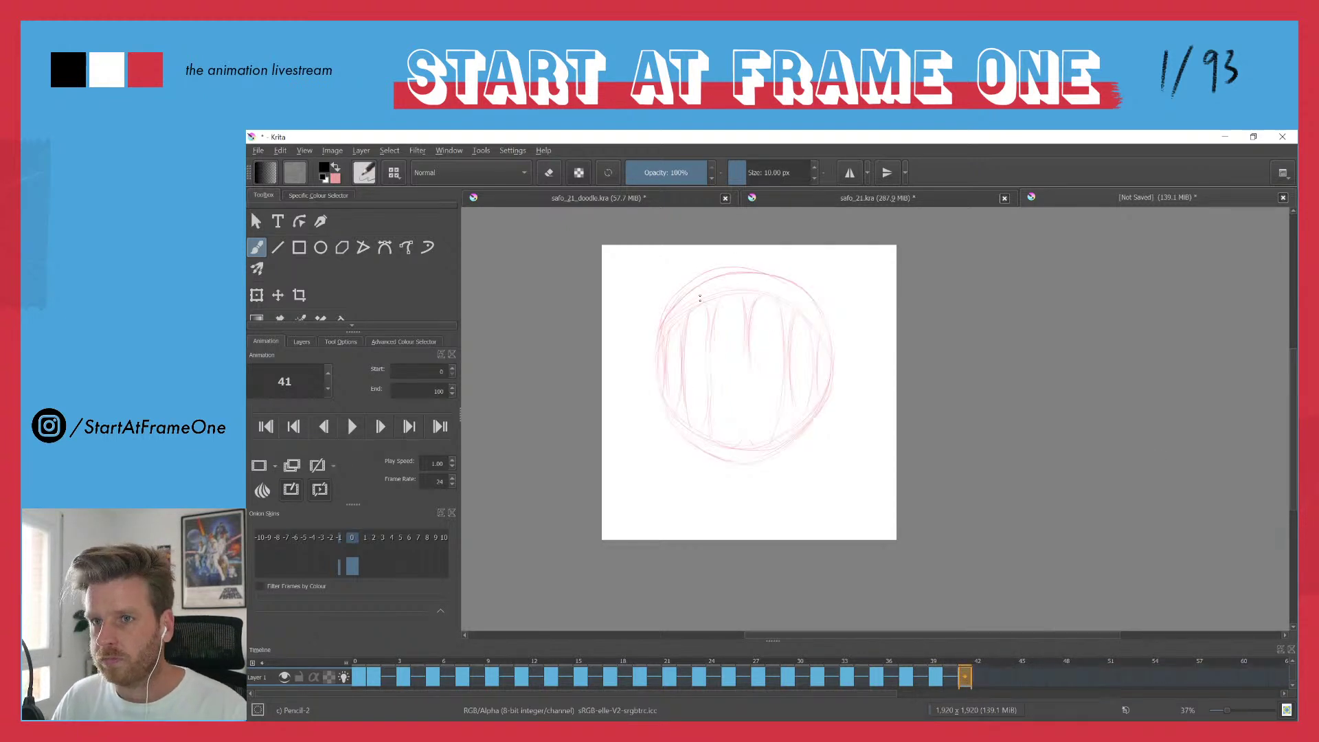
- Sketch the full circle outline on frame 41, following the previous frame's onion skin
mouse_move(696, 283)
mouse_down()
mouse_move(678, 300)
mouse_move(672, 329)
mouse_move(671, 308)
mouse_move(665, 356)
mouse_move(657, 347)
mouse_move(676, 399)
mouse_move(659, 396)
mouse_move(710, 424)
mouse_move(667, 406)
mouse_move(665, 420)
mouse_move(749, 456)
mouse_move(714, 454)
mouse_move(764, 460)
mouse_move(830, 359)
mouse_up()
drag(816, 418, 830, 335)
drag(795, 441, 824, 404)
mouse_move(661, 330)
mouse_down()
mouse_move(728, 274)
mouse_move(771, 276)
mouse_move(823, 323)
mouse_up()
mouse_move(698, 284)
mouse_down()
mouse_move(749, 273)
mouse_move(831, 339)
mouse_move(833, 386)
mouse_up()
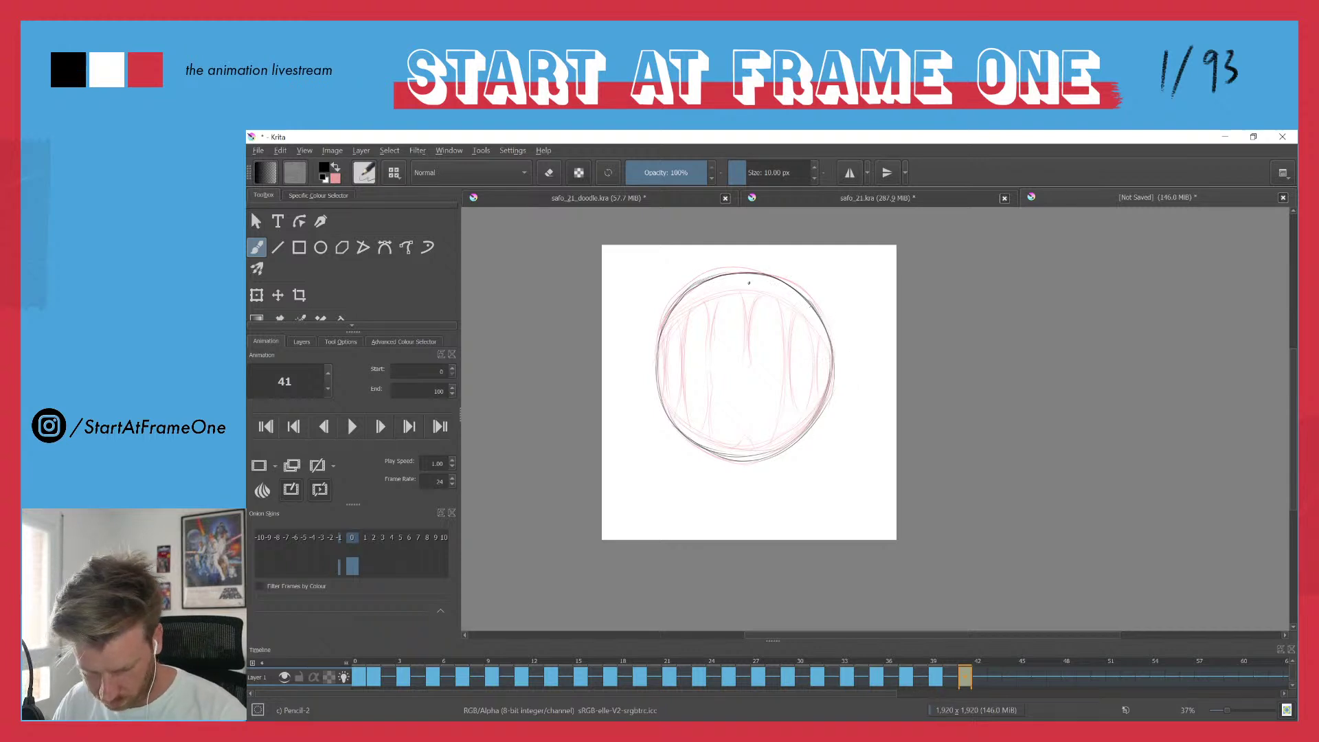
- Draw short hanging drips along the inside of the circle's upper edge and small strand stubs along its lower edge on frame 41
mouse_move(769, 278)
mouse_down()
mouse_move(747, 299)
mouse_move(790, 298)
mouse_move(788, 362)
mouse_move(792, 327)
mouse_up()
mouse_move(790, 302)
mouse_down()
mouse_move(791, 332)
mouse_move(799, 294)
mouse_move(825, 338)
mouse_up()
mouse_move(805, 429)
mouse_down()
mouse_move(820, 396)
mouse_move(819, 410)
mouse_up()
mouse_move(766, 456)
mouse_down()
mouse_move(779, 430)
mouse_move(797, 432)
mouse_move(730, 457)
mouse_move(701, 425)
mouse_up()
drag(721, 275, 709, 327)
drag(684, 429, 679, 376)
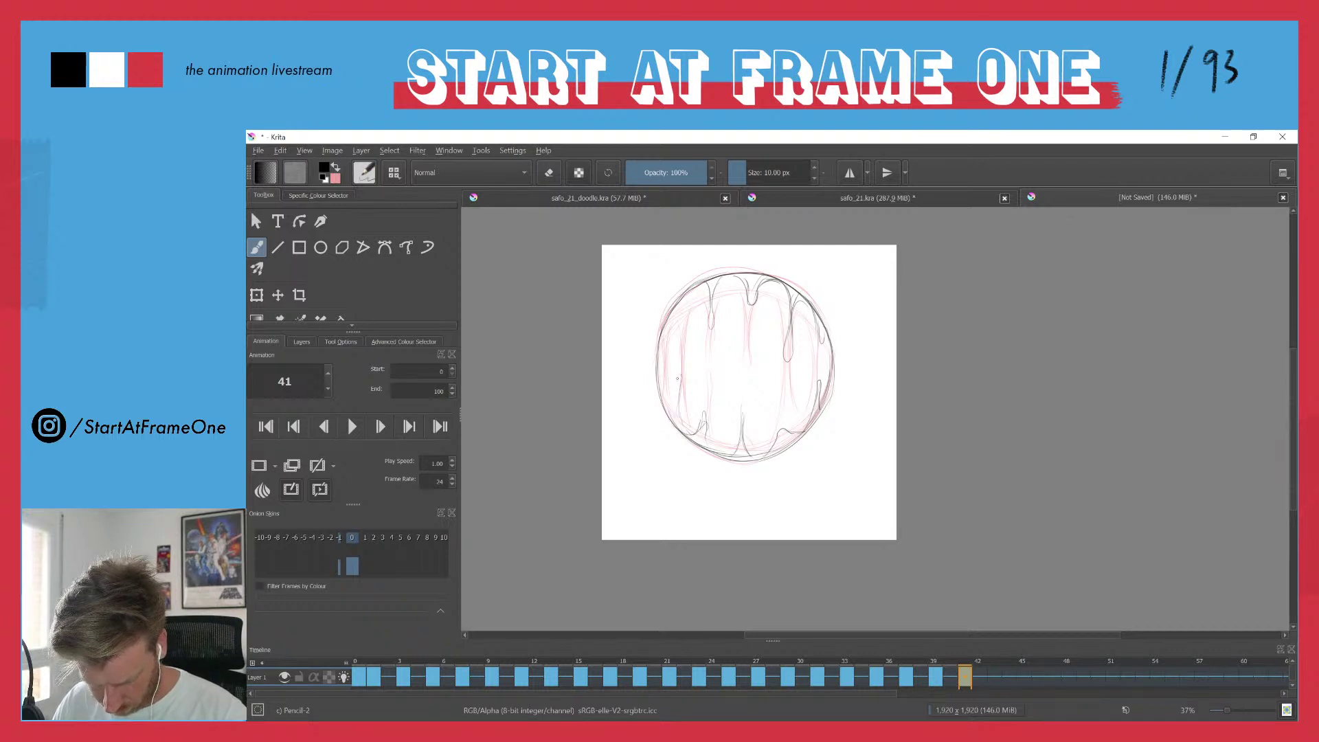
drag(672, 421, 678, 398)
drag(685, 301, 663, 327)
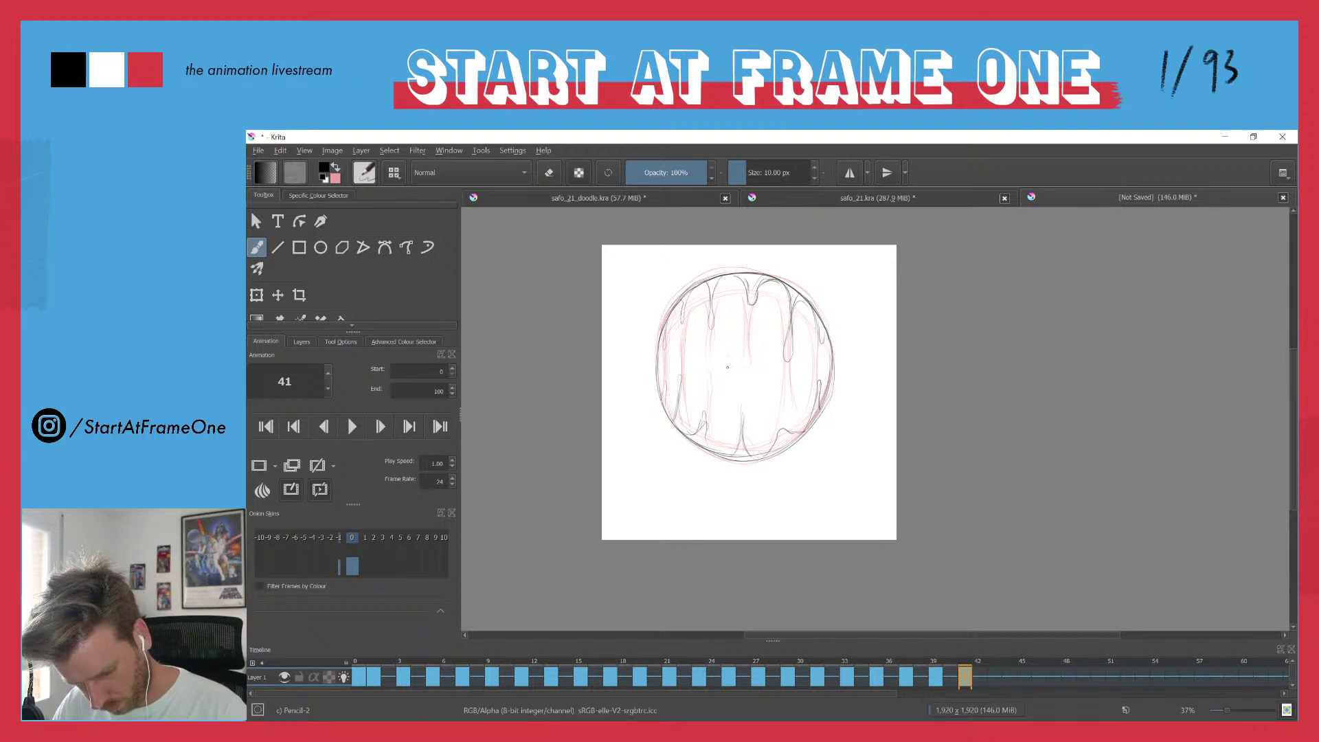
- Draw a small lens-shaped slit in the centre of the circle on frame 41
mouse_move(736, 364)
mouse_down()
mouse_move(779, 371)
mouse_move(748, 364)
mouse_move(756, 380)
mouse_move(770, 374)
mouse_move(731, 367)
mouse_move(782, 370)
mouse_move(753, 379)
mouse_move(741, 362)
mouse_move(782, 370)
mouse_move(754, 380)
mouse_up()
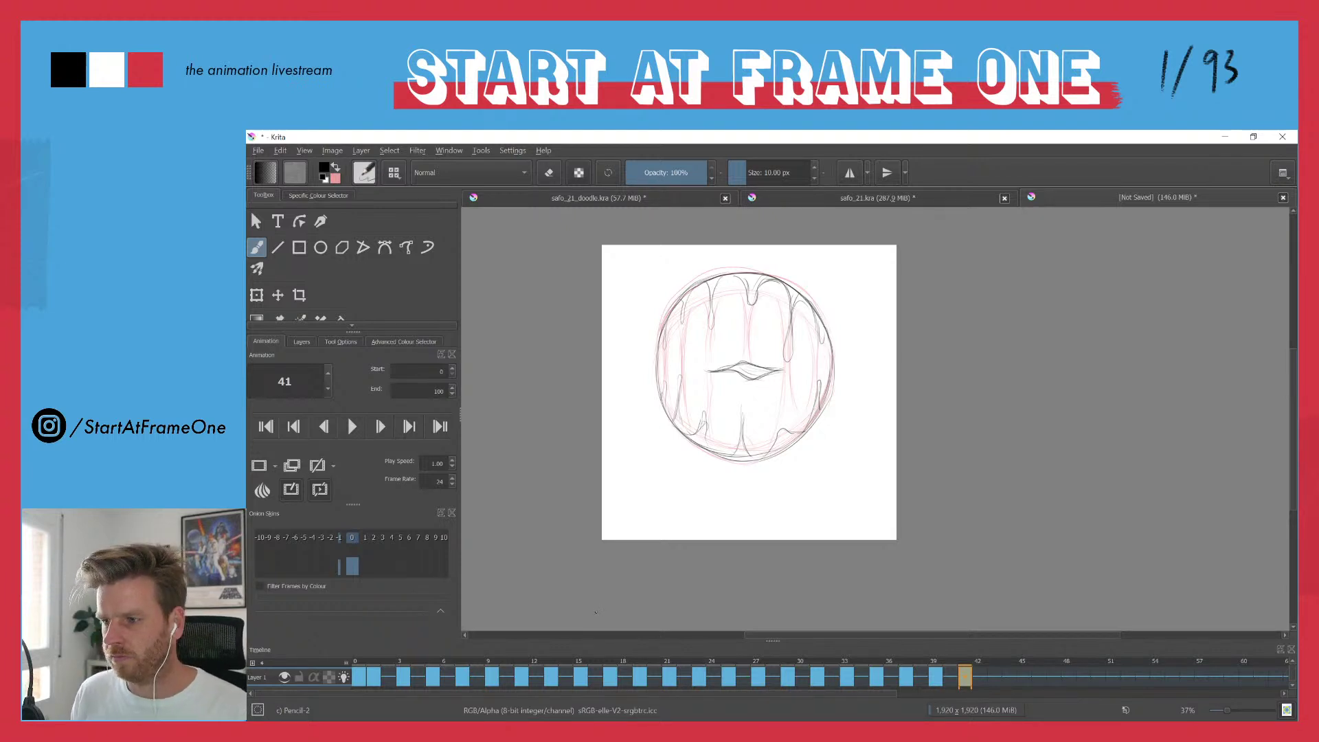
key(Left)
key(Right)
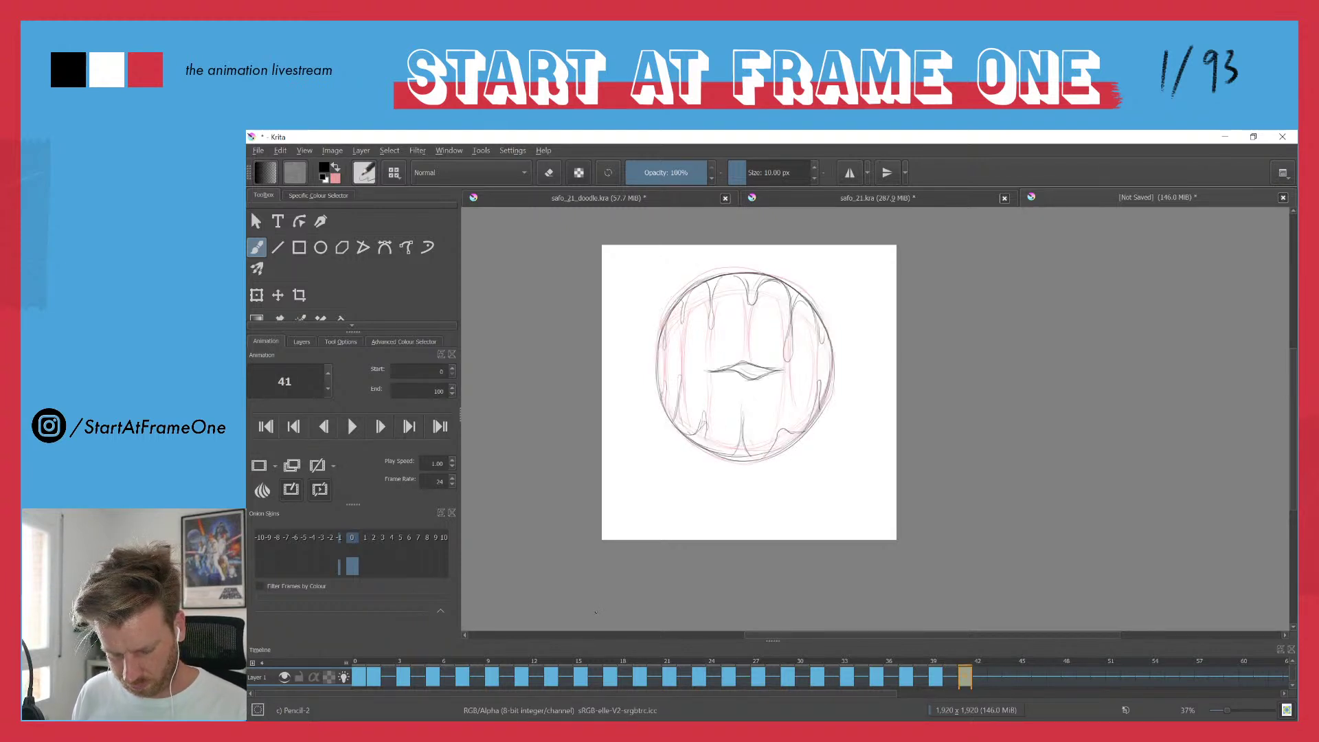
- Add a blank keyframe at frame 43 and sketch a wider, taller lens-shaped slit around the previous one
key(Right)
key(Right)
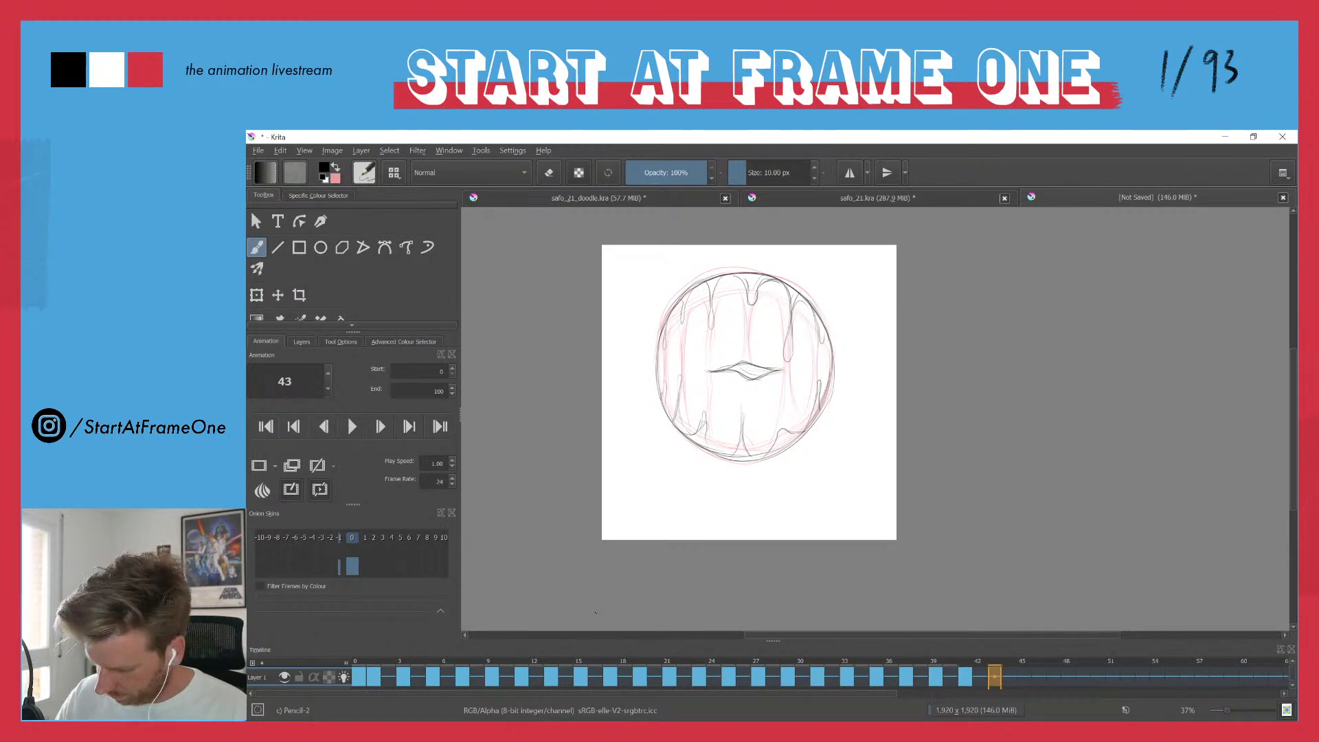
key(Delete)
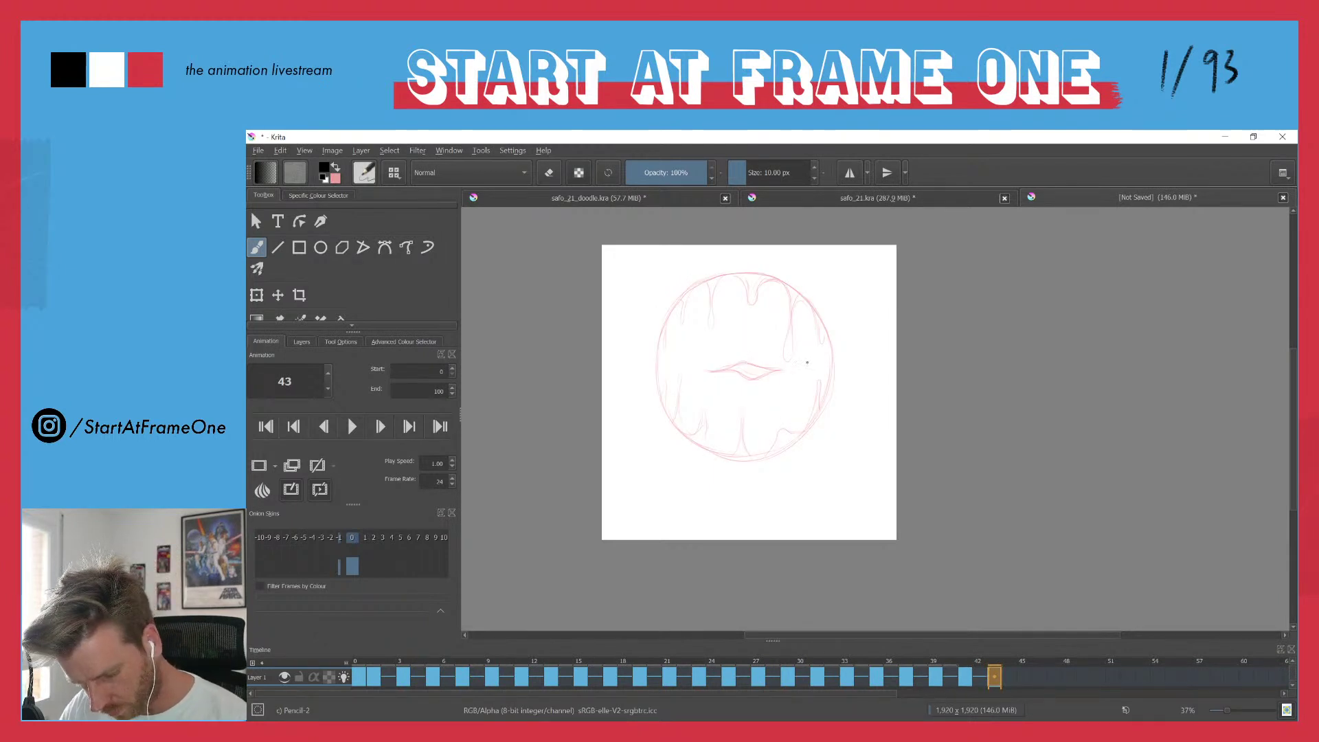
drag(807, 366, 752, 344)
drag(802, 362, 749, 348)
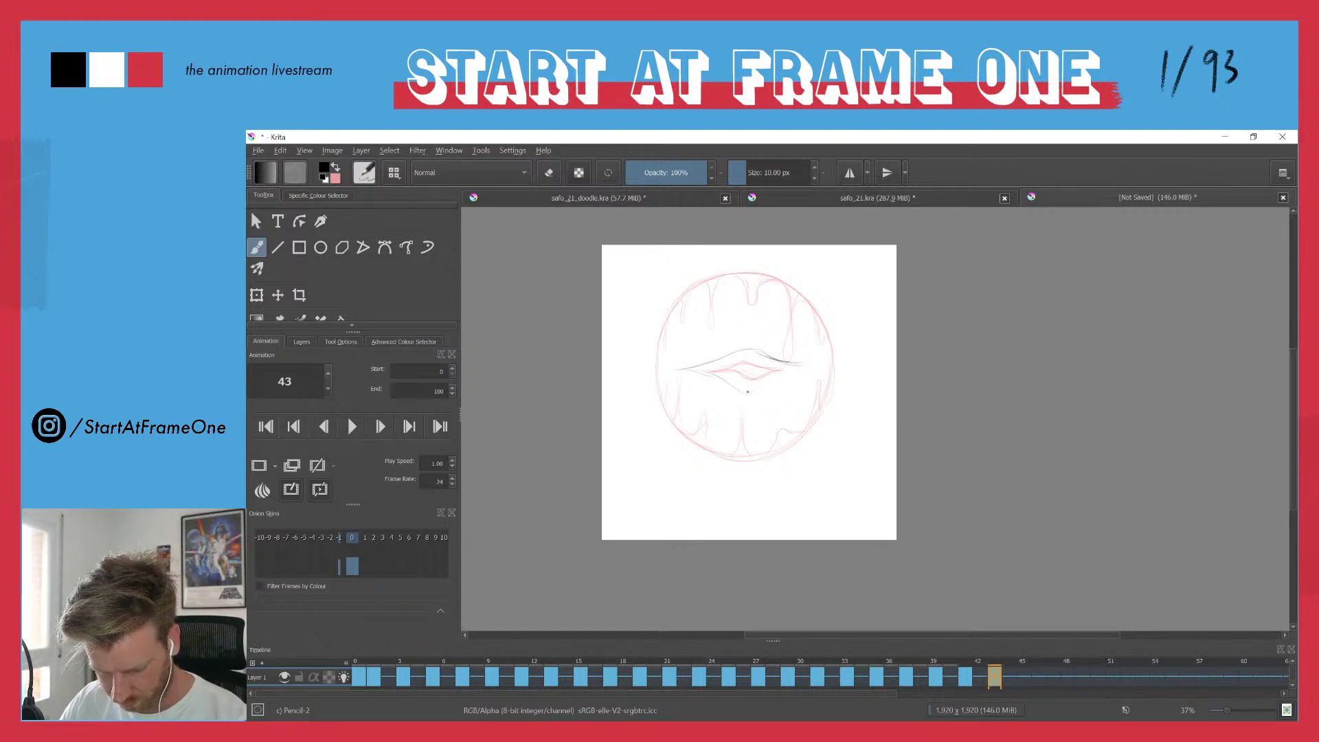
mouse_move(787, 375)
mouse_down()
mouse_move(752, 390)
mouse_move(713, 374)
mouse_up()
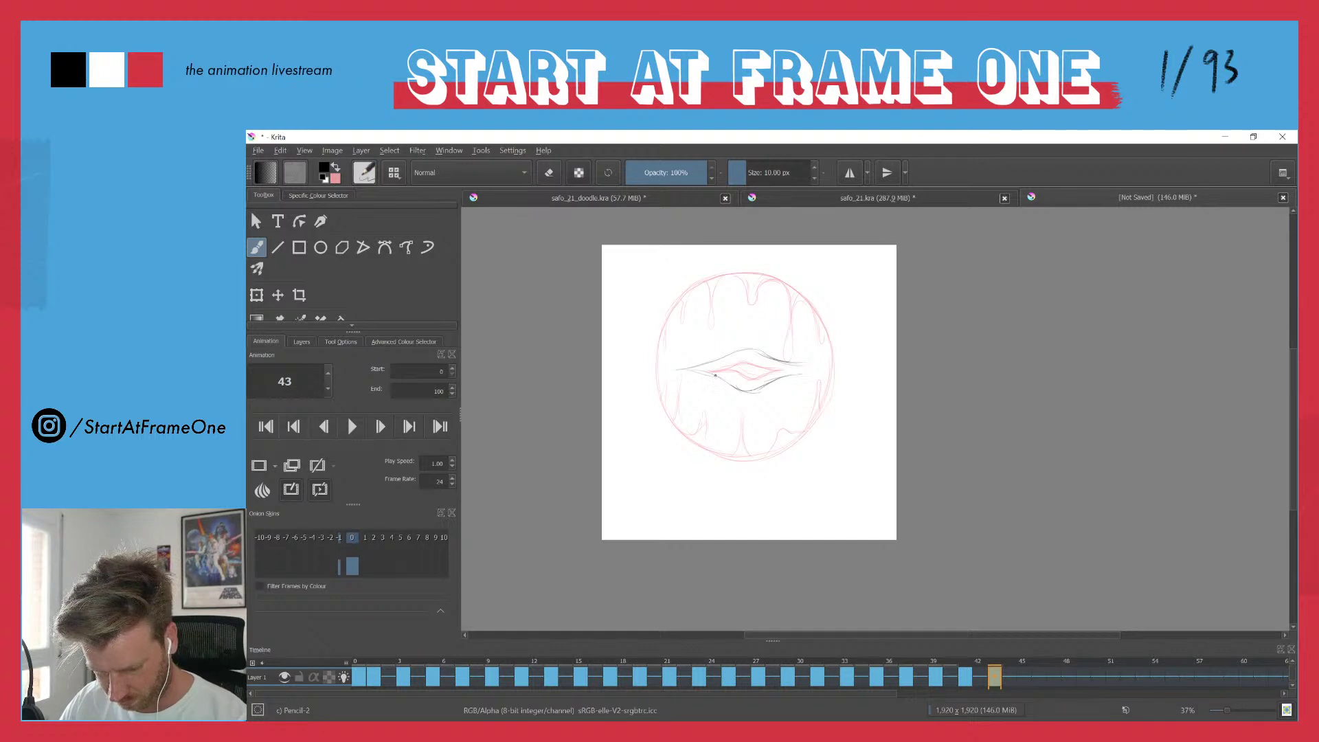
drag(820, 370, 822, 367)
mouse_move(821, 367)
mouse_down()
mouse_move(785, 361)
mouse_move(822, 368)
mouse_up()
- Sketch the full circle outline around the slit on frame 43
mouse_move(822, 367)
mouse_down()
mouse_move(683, 370)
mouse_move(776, 358)
mouse_move(817, 330)
mouse_move(812, 311)
mouse_move(829, 395)
mouse_up()
drag(825, 332, 828, 397)
mouse_move(706, 282)
mouse_down()
mouse_move(671, 313)
mouse_move(657, 374)
mouse_move(700, 445)
mouse_move(782, 448)
mouse_move(817, 417)
mouse_up()
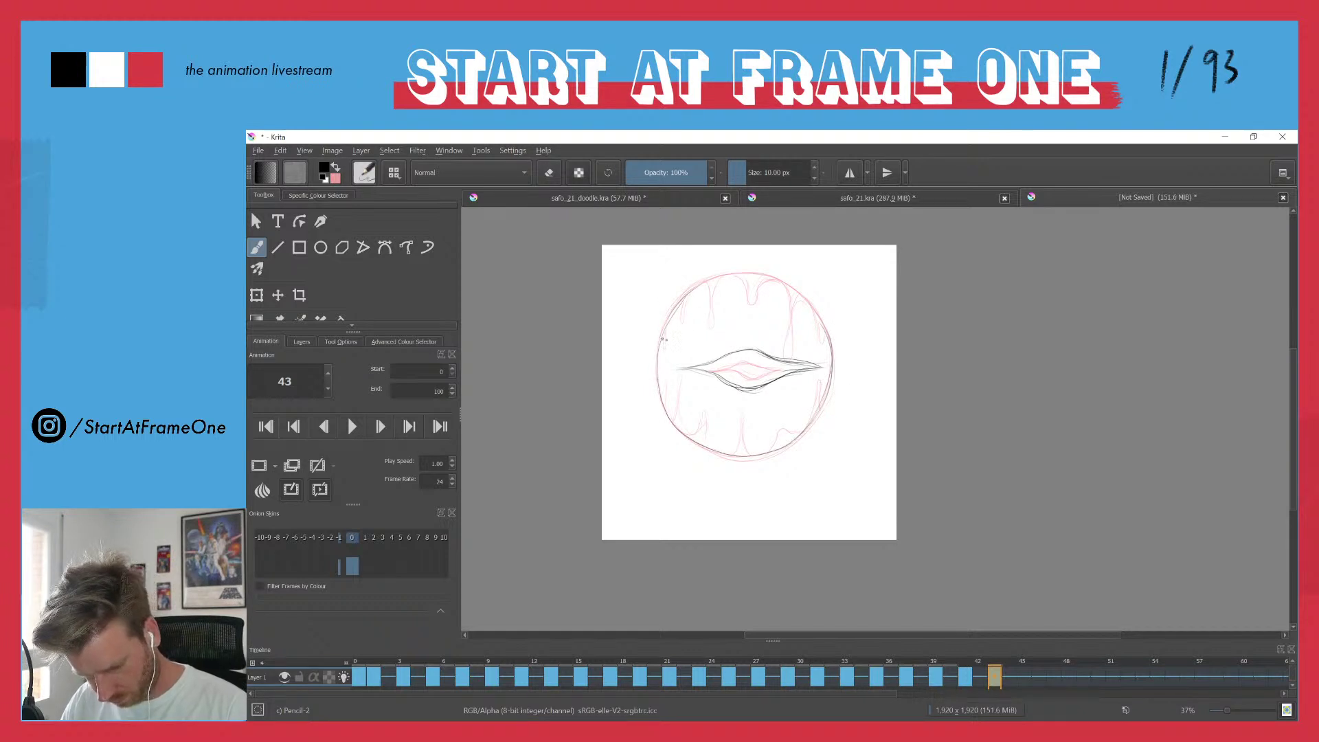
mouse_move(682, 297)
mouse_down()
mouse_move(744, 274)
mouse_move(780, 284)
mouse_move(829, 389)
mouse_up()
drag(815, 305, 813, 417)
drag(662, 336, 660, 392)
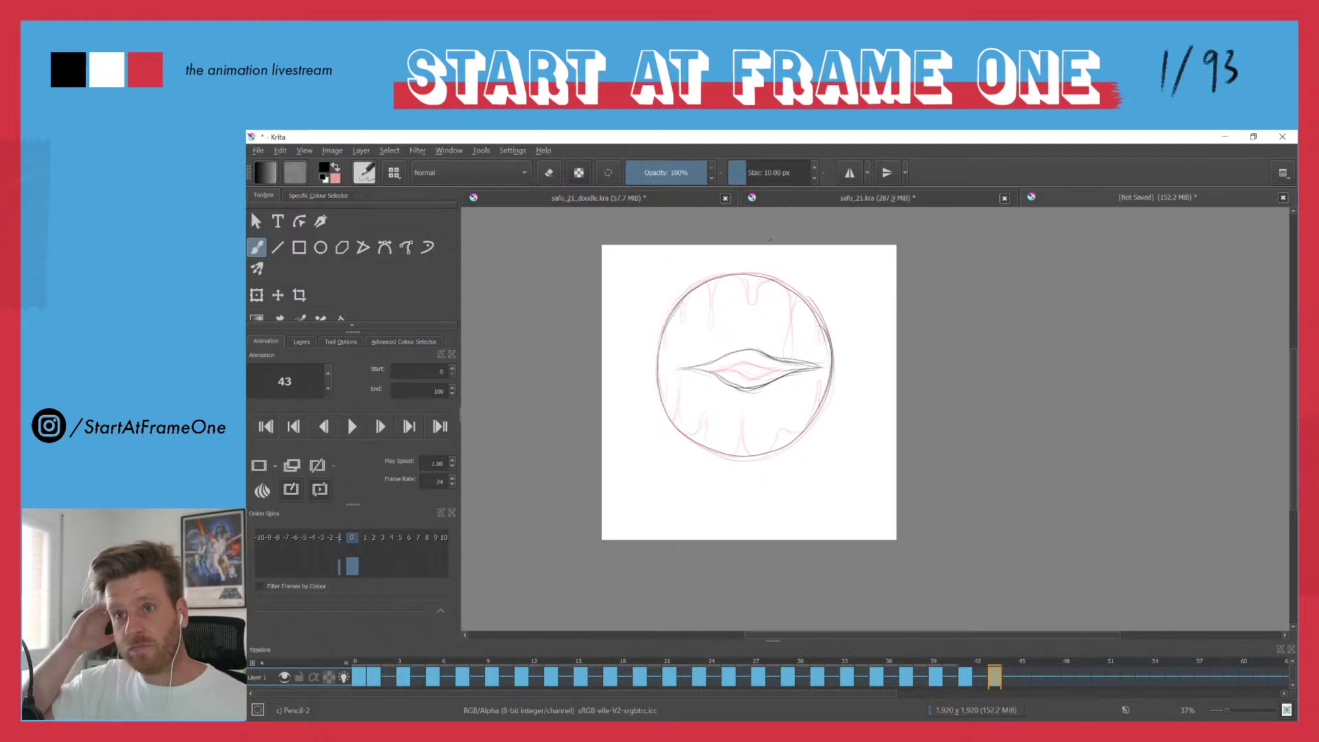
- Play and scrub the animation from the start to check how the opening moves through the last frames
key(Left)
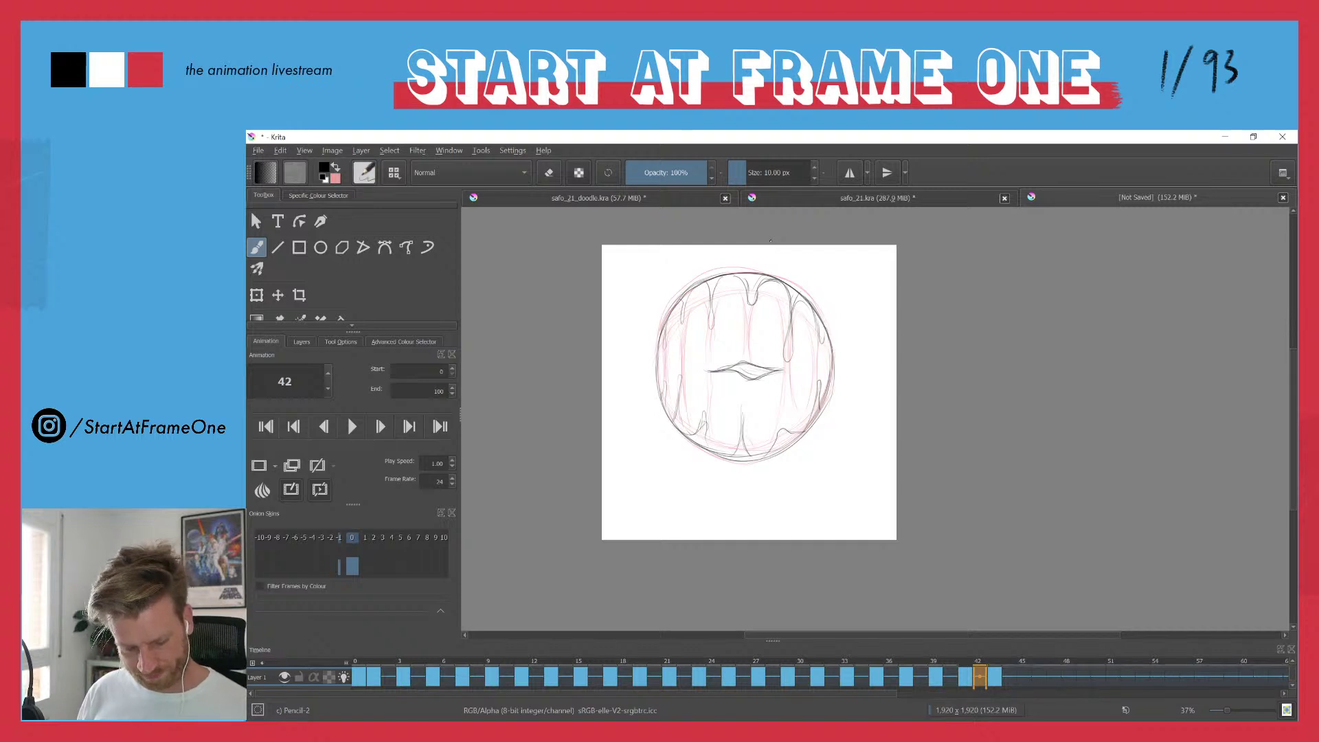
click(355, 660)
key(space)
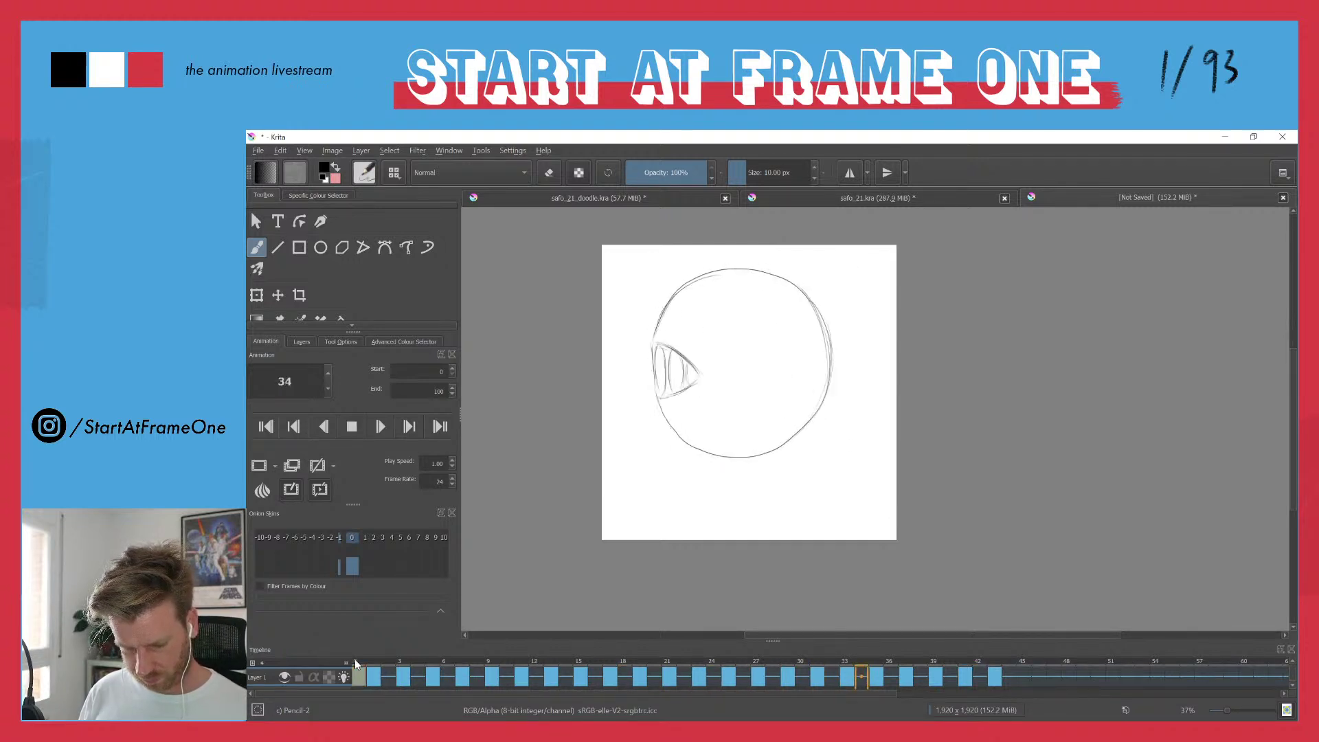
key(space)
click(572, 661)
key(space)
key(space)
drag(586, 661, 422, 641)
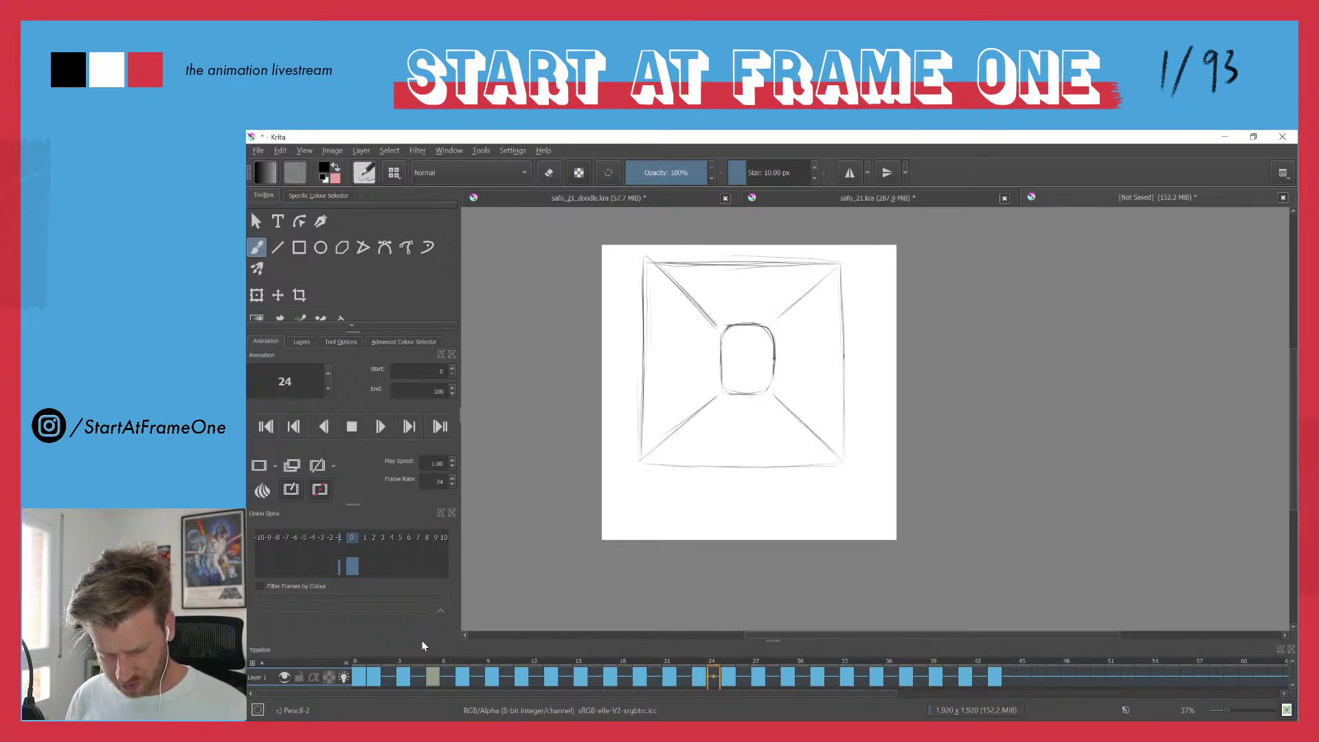
key(space)
mouse_move(789, 660)
mouse_down()
mouse_move(933, 649)
mouse_move(909, 653)
mouse_up()
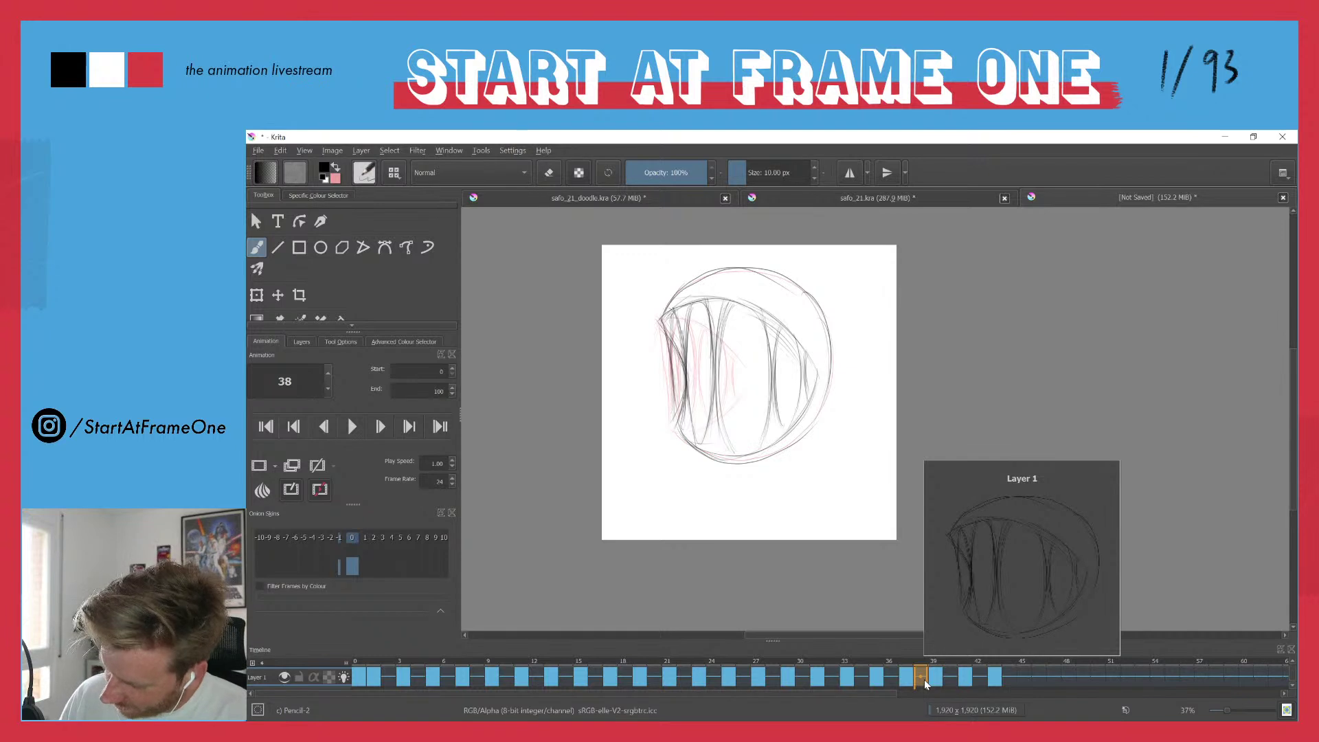
- Shift the keyframes from frame 39 onward two frames later and add a blank keyframe at frame 39
key(F5)
key(F5)
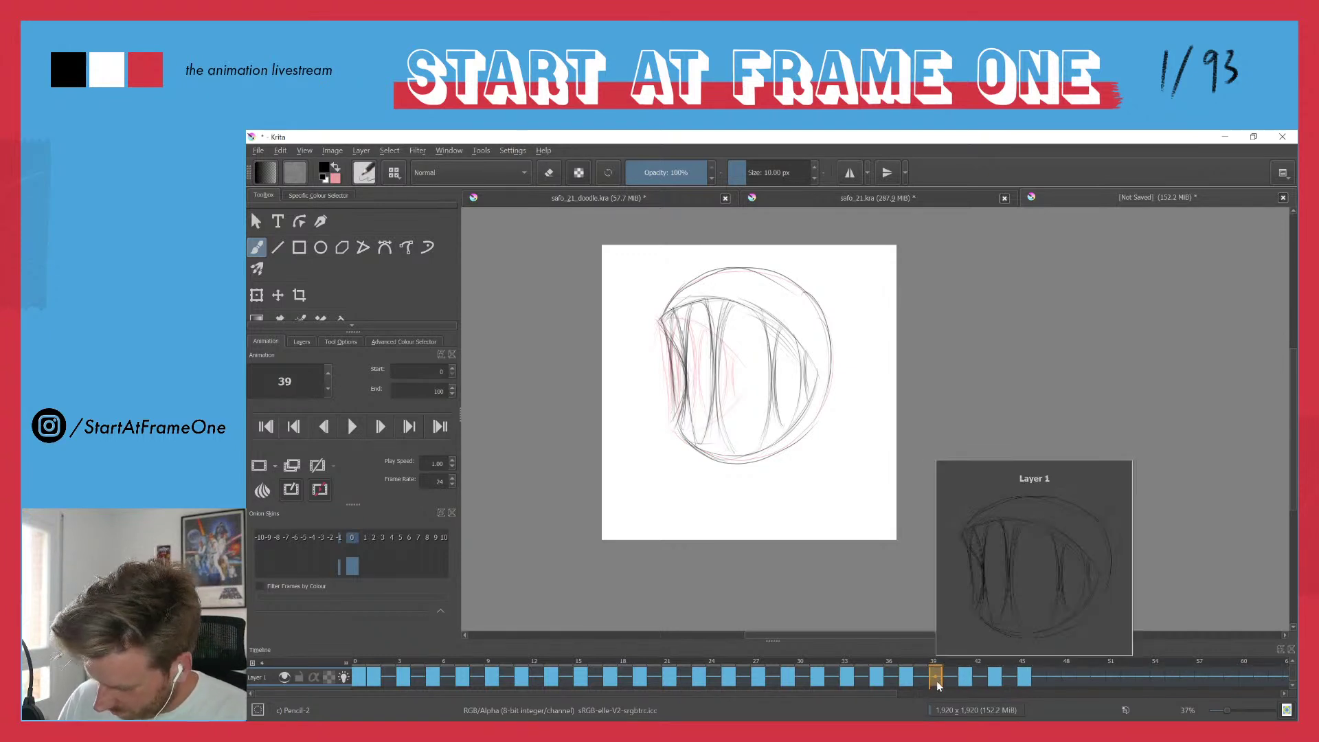
key(F7)
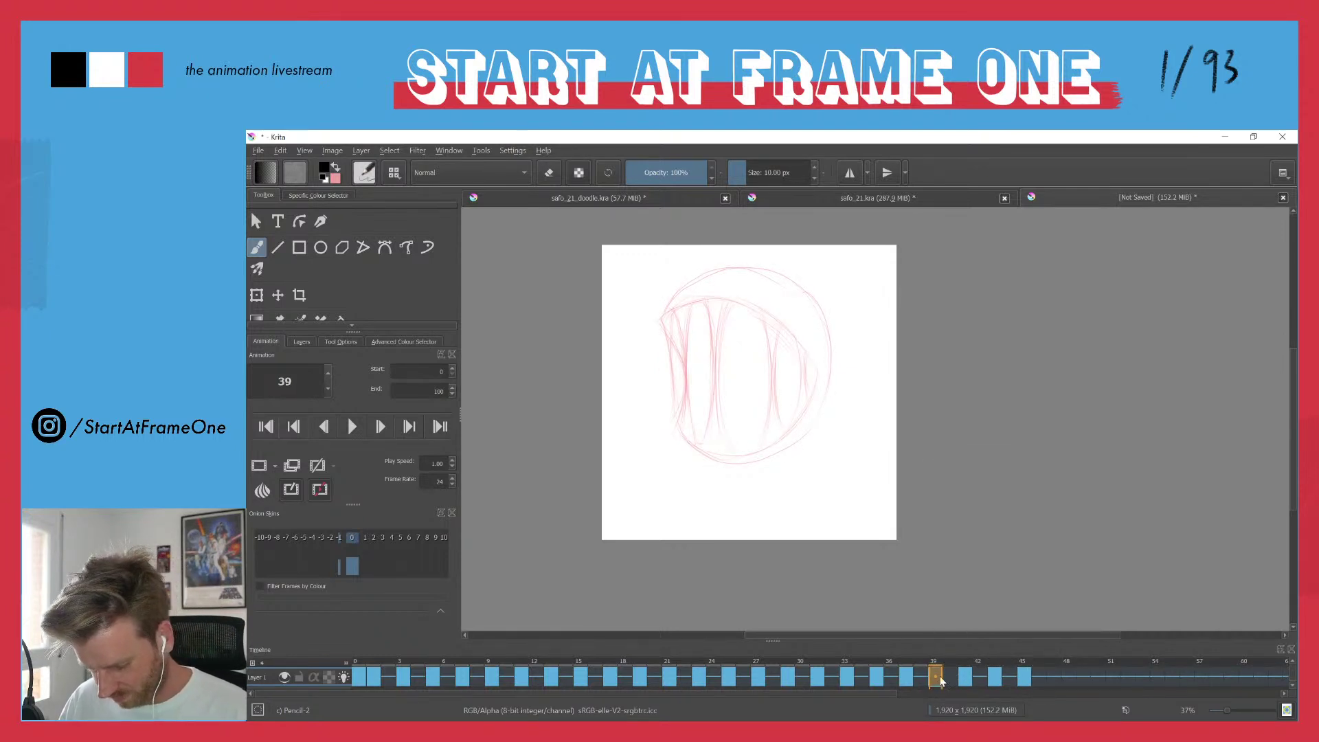
- Show the next frame's onion skin and sketch the circle's outer outline on frame 39, leaving its left edge open
click(366, 560)
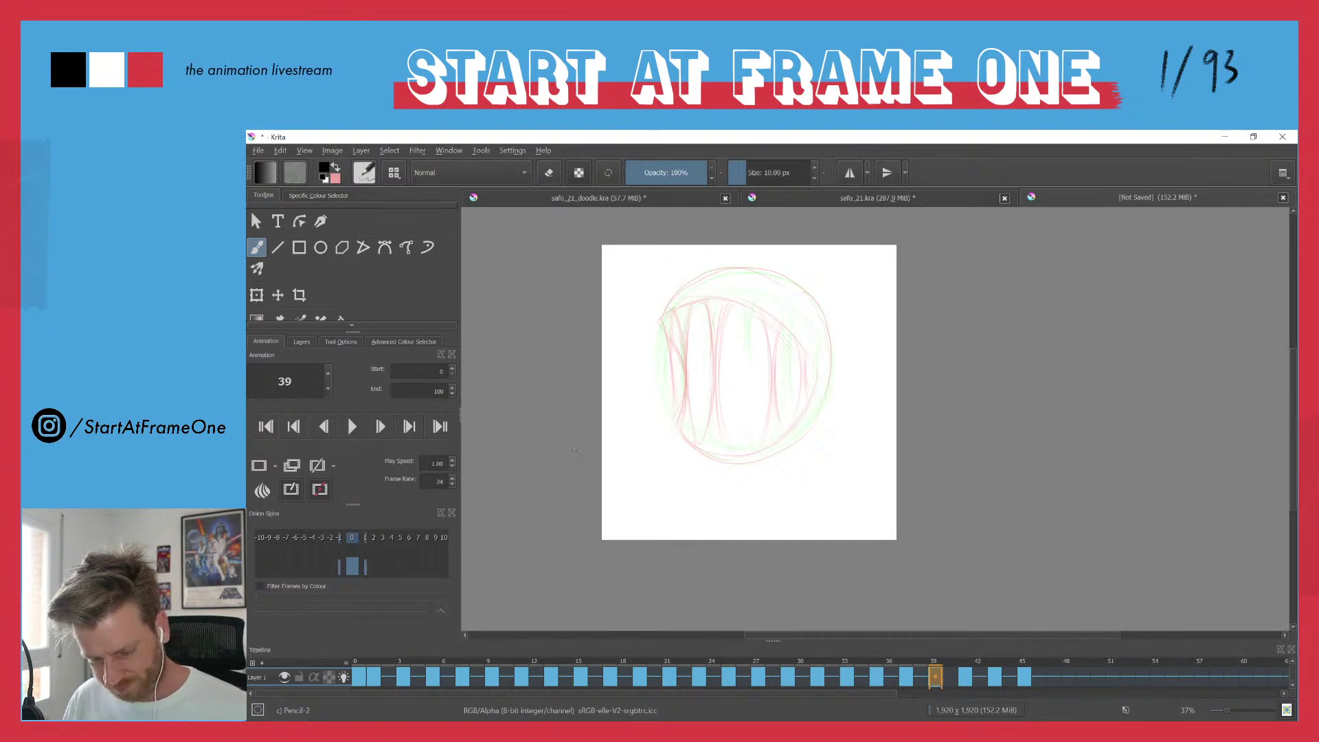
mouse_move(662, 320)
mouse_down()
mouse_move(689, 285)
mouse_move(754, 269)
mouse_move(825, 325)
mouse_up()
mouse_move(676, 428)
mouse_down()
mouse_move(714, 455)
mouse_move(797, 441)
mouse_move(830, 358)
mouse_move(823, 319)
mouse_up()
drag(697, 330, 698, 243)
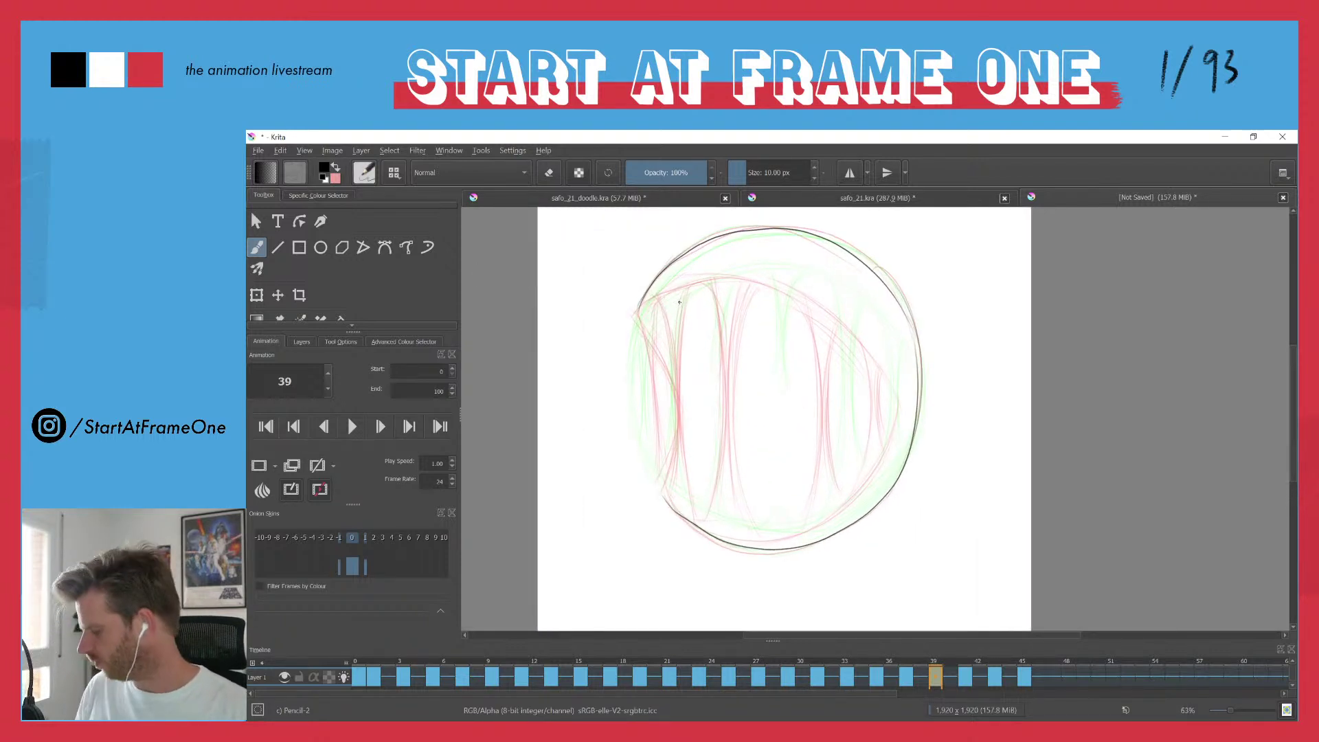
key(Left)
key(Right)
key(Right)
key(Left)
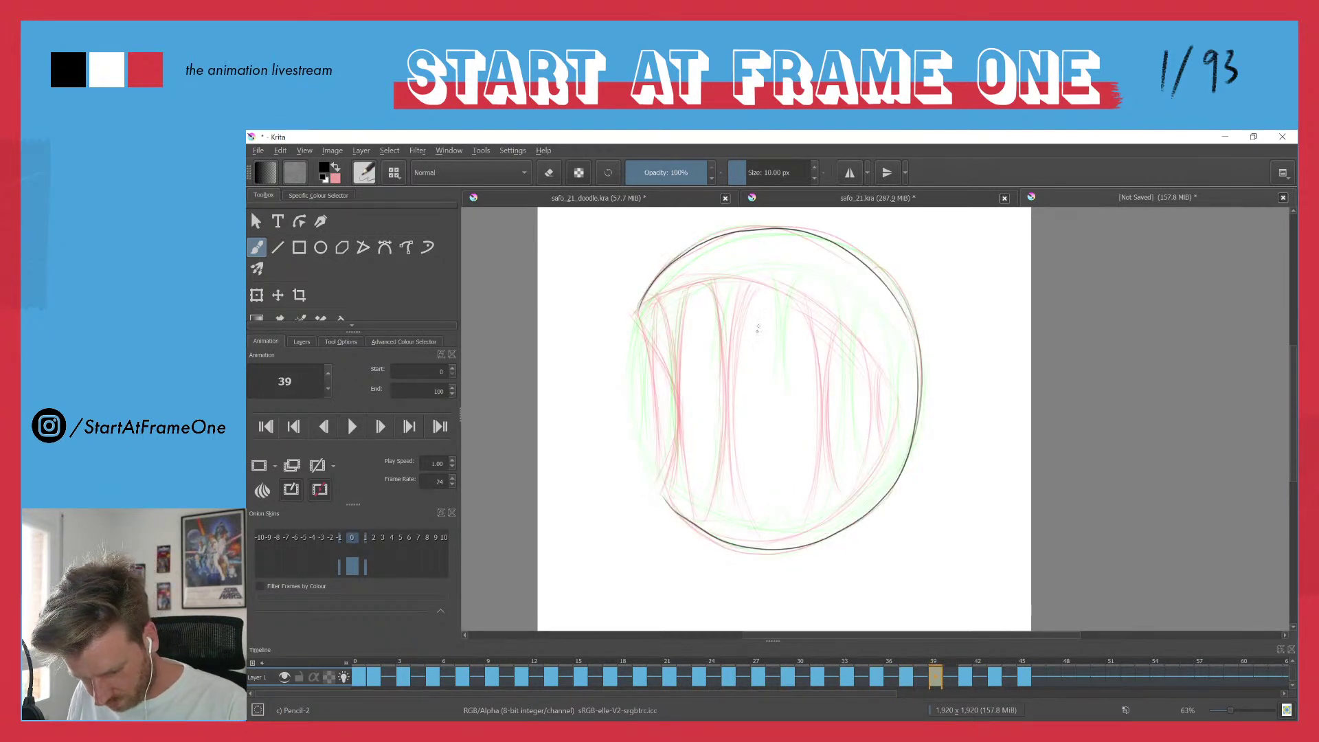
- Sketch a thin vertical strand through the middle of the opening on frame 39, spreading towards its lower end
drag(771, 282, 759, 407)
drag(756, 276, 756, 402)
drag(758, 349, 749, 480)
drag(757, 397, 748, 496)
drag(756, 424, 742, 527)
drag(758, 390, 760, 521)
drag(759, 453, 765, 530)
key(Left)
key(Right)
key(Right)
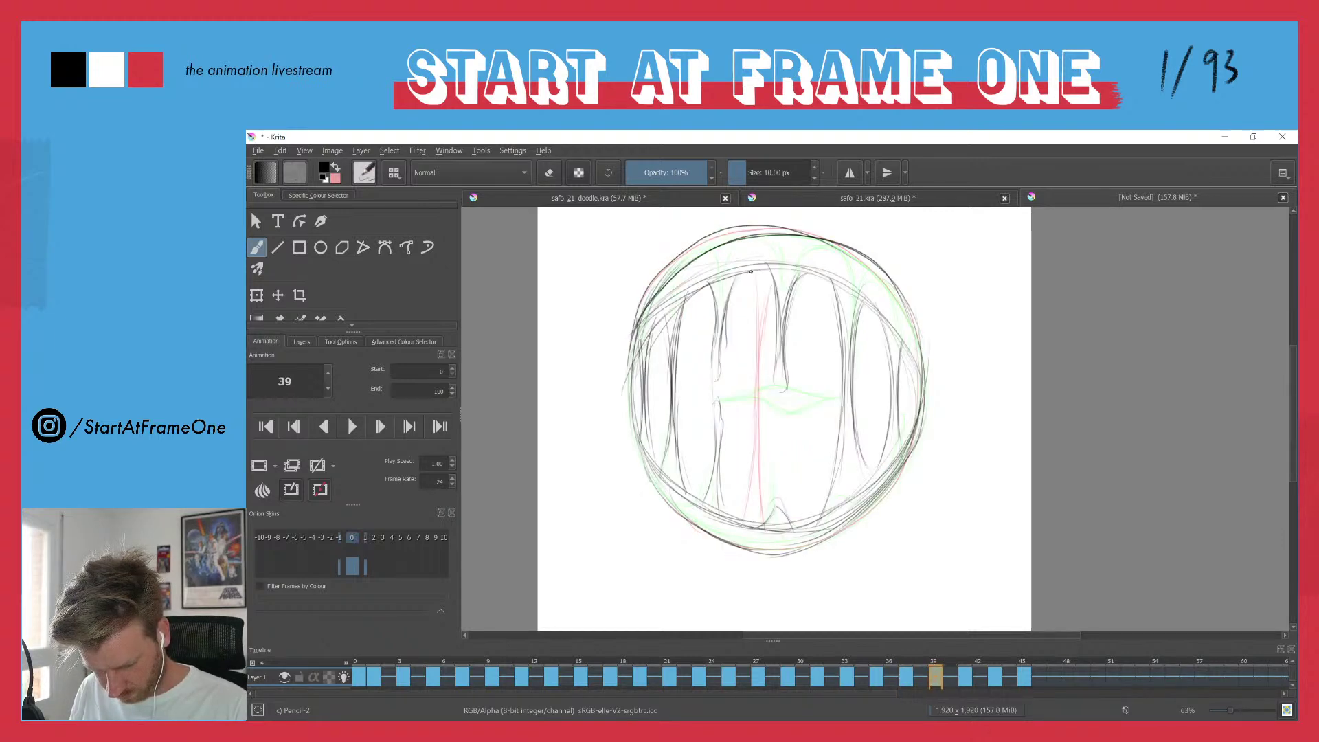
- Sketch a second stretched strand left of the middle one on frame 39, comparing it with the neighbouring keyframes
key(Left)
key(Left)
key(Left)
key(Left)
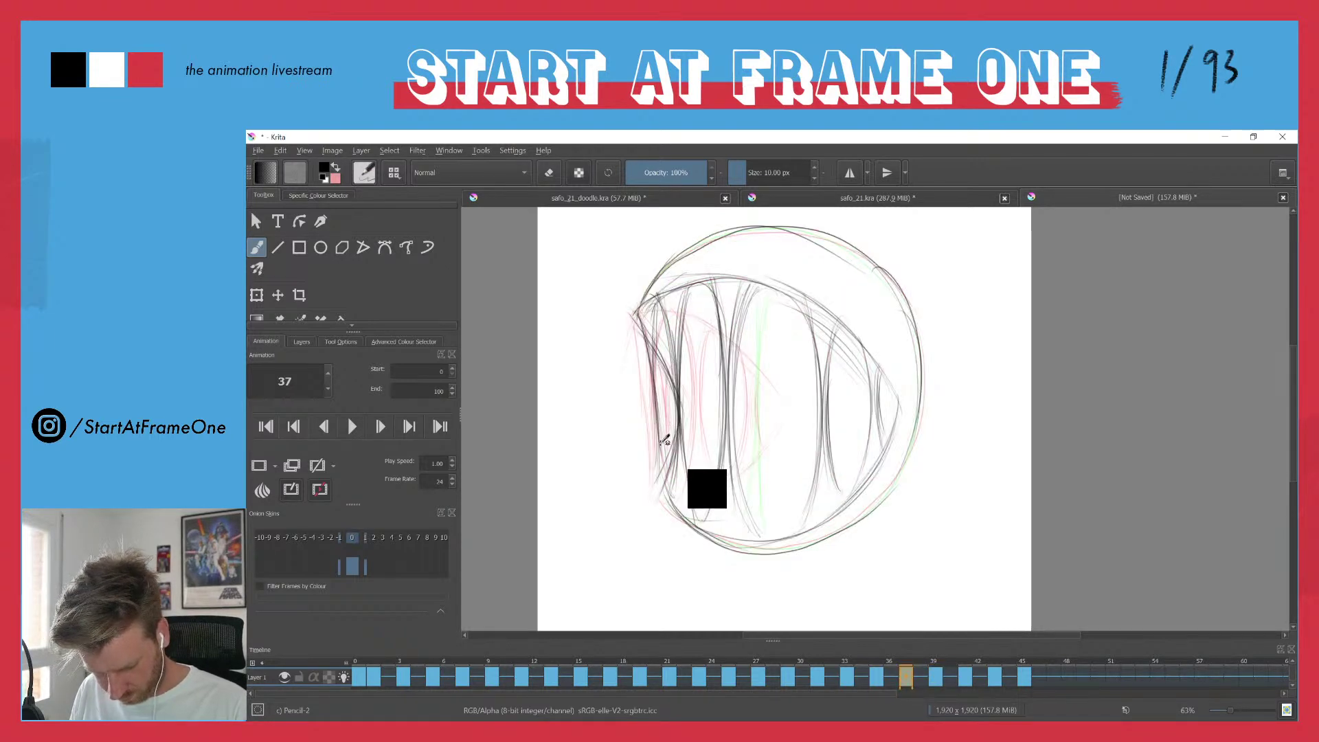
key(Right)
key(Right)
key(Left)
drag(711, 289, 707, 429)
drag(706, 374, 711, 481)
drag(708, 436, 716, 527)
drag(698, 295, 699, 447)
drag(703, 366, 694, 491)
drag(698, 437, 685, 513)
drag(716, 274, 709, 339)
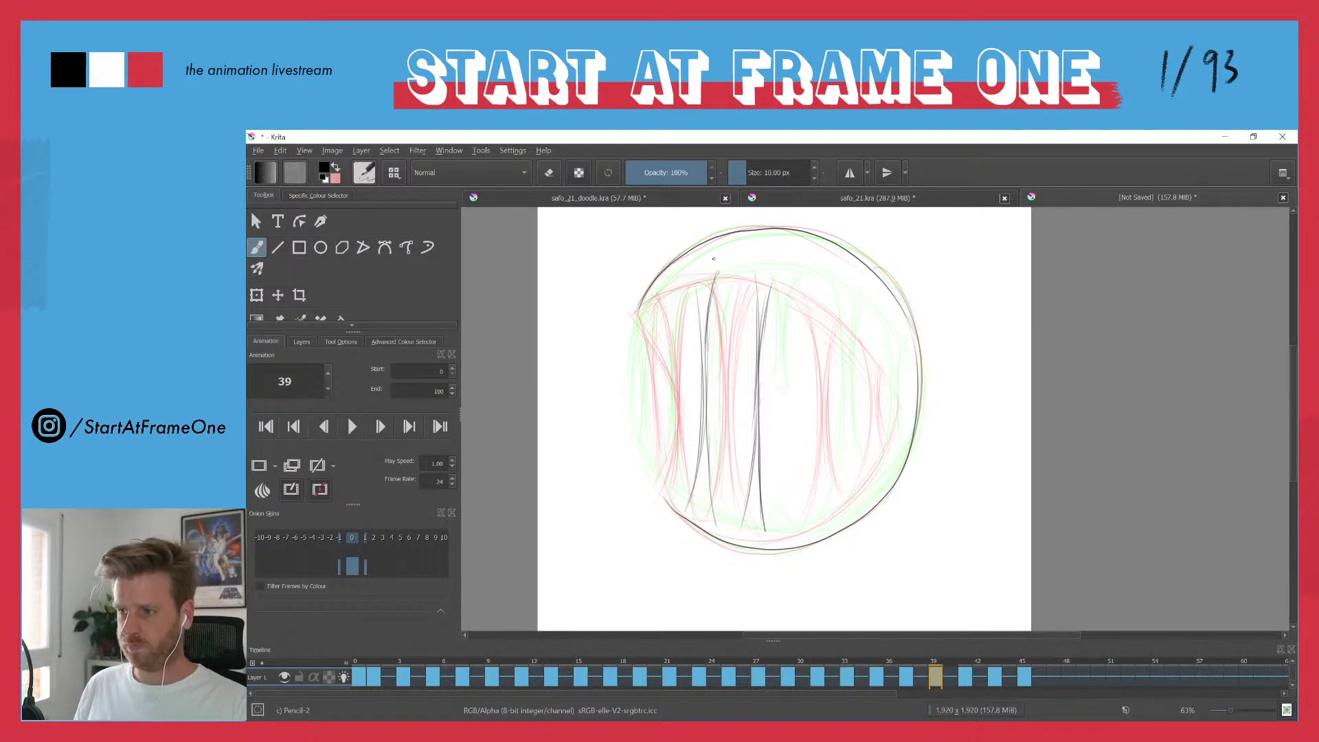
key(ctrl+Left)
key(ctrl+Right)
key(ctrl+Left)
key(ctrl+Right)
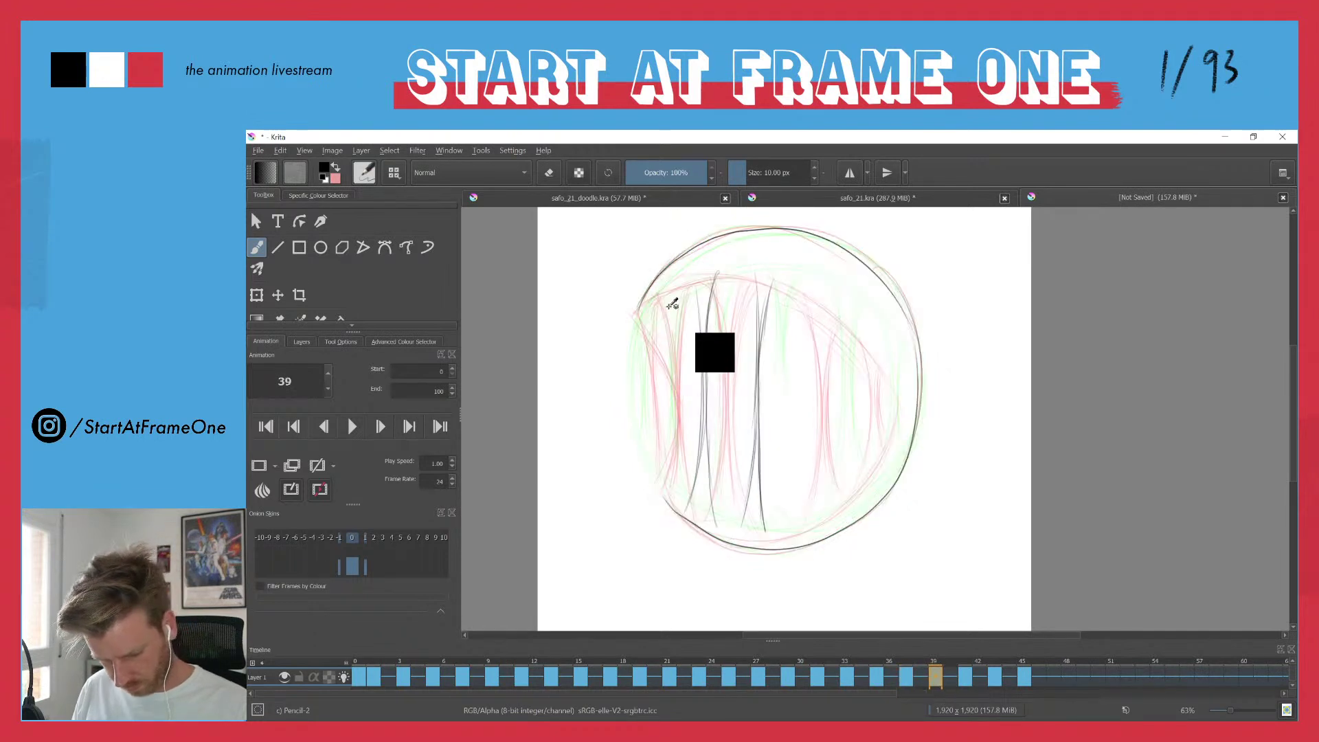
- Sketch a darker stretched strand near the left side of the opening on frame 39
drag(680, 290, 676, 442)
drag(678, 389, 676, 502)
drag(674, 351, 673, 451)
drag(685, 295, 674, 391)
drag(669, 307, 676, 396)
drag(676, 347, 670, 499)
mouse_move(670, 317)
mouse_down()
mouse_move(676, 467)
mouse_move(673, 344)
mouse_up()
drag(687, 288, 678, 418)
key(ctrl+Left)
key(ctrl+Right)
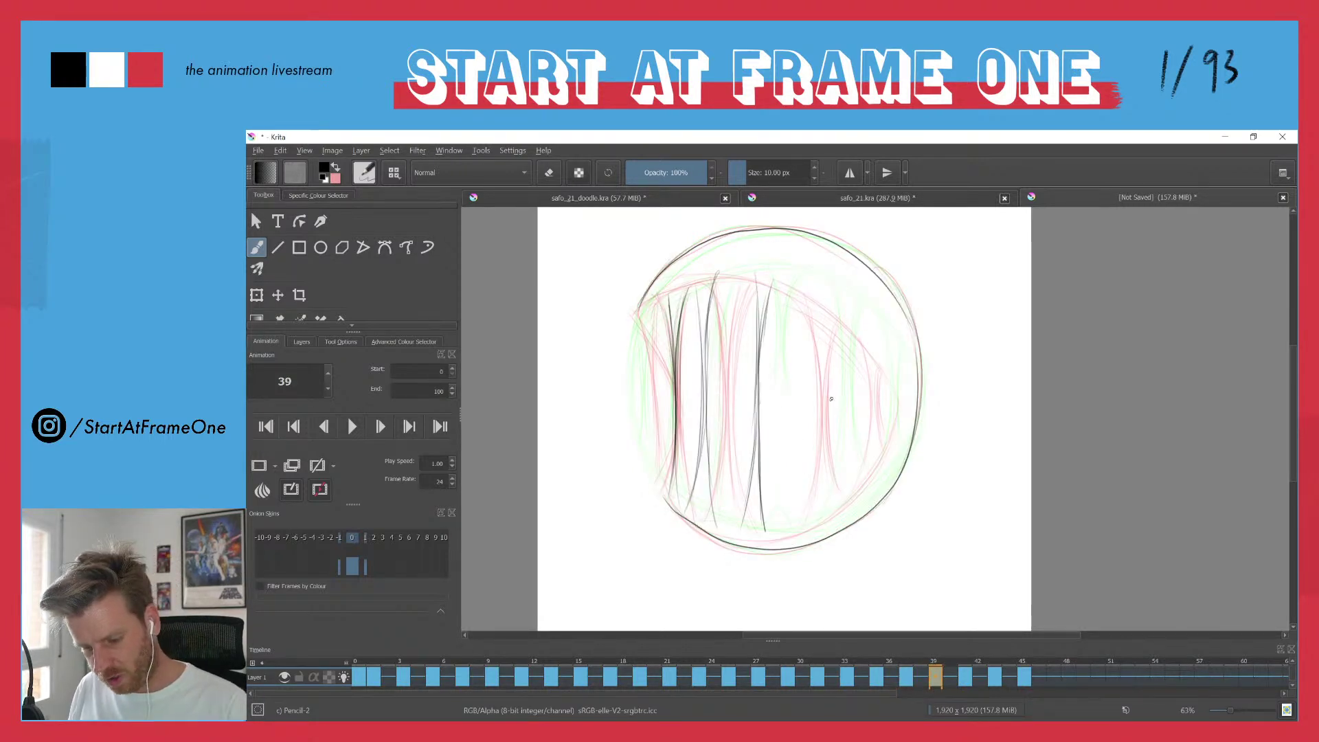
- Sketch a stretched vertical strand in the right part of the opening on frame 39 and compare it with earlier keyframes
drag(848, 295, 841, 452)
drag(841, 378, 850, 500)
drag(835, 317, 839, 382)
drag(831, 278, 834, 506)
drag(839, 432, 829, 534)
drag(838, 406, 832, 514)
drag(840, 367, 847, 497)
key(ctrl+Left)
key(ctrl+Right)
key(ctrl+Left)
key(ctrl+Left)
key(ctrl+Right)
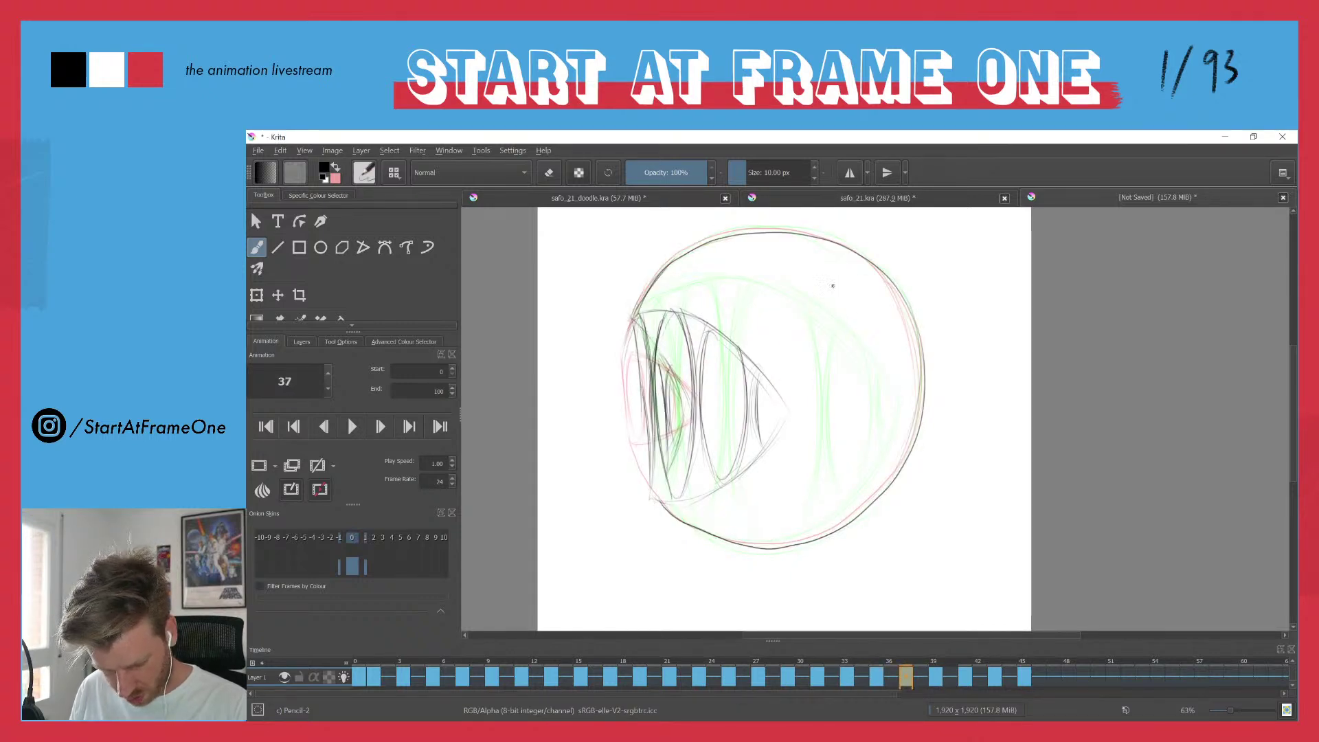
key(ctrl+Right)
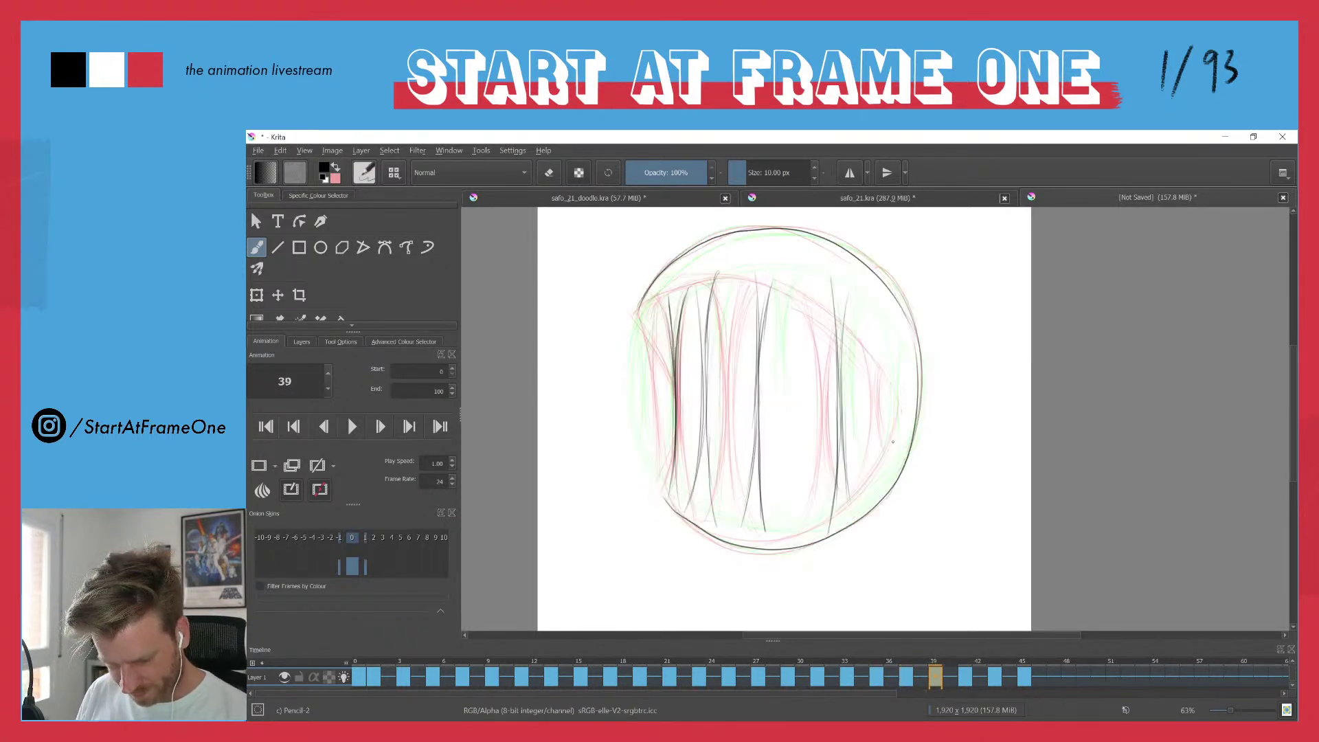
- Draw the opening's lower edge on frame 39, curving from the circle's right side round to its lower left
key(ctrl+Left)
key(ctrl+Right)
key(ctrl+Left)
key(ctrl+Right)
key(ctrl+Left)
key(ctrl+Right)
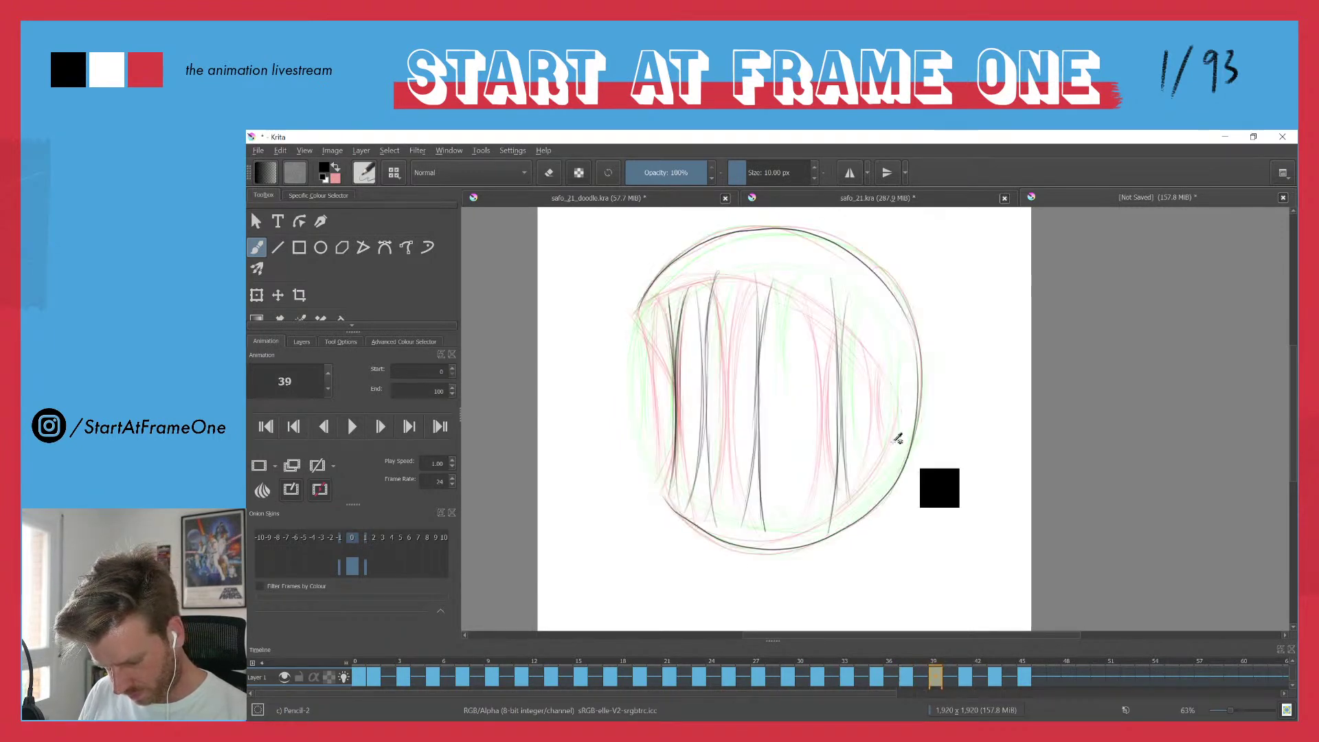
mouse_move(903, 447)
mouse_down()
mouse_move(862, 507)
mouse_move(793, 530)
mouse_move(717, 532)
mouse_move(690, 518)
mouse_move(799, 531)
mouse_move(906, 434)
mouse_up()
mouse_move(871, 487)
mouse_down()
mouse_move(912, 409)
mouse_move(872, 486)
mouse_up()
mouse_move(910, 436)
mouse_down()
mouse_move(826, 520)
mouse_move(701, 527)
mouse_up()
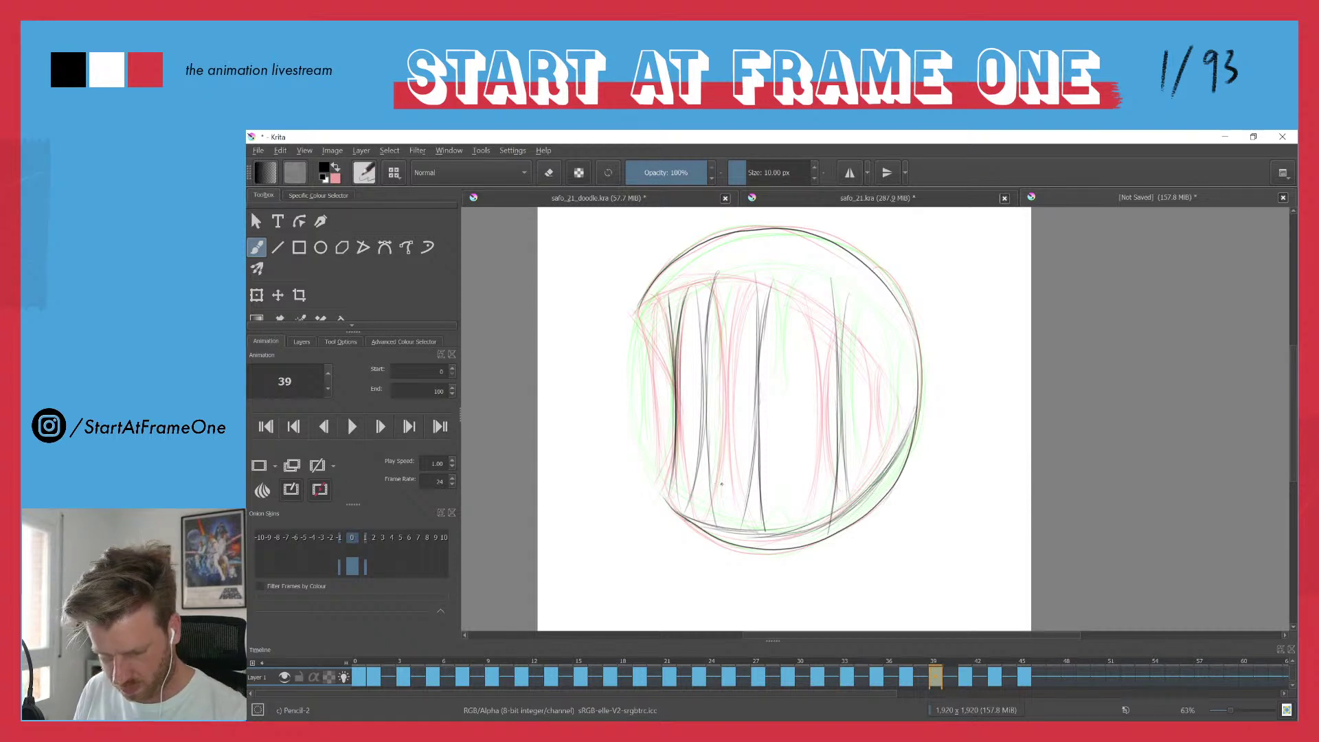
- Draw the opening's upper edge on frame 39, arching from the left corner over to the circle's right side
drag(758, 272, 873, 323)
drag(803, 277, 917, 395)
drag(860, 312, 902, 358)
key(Left)
key(Right)
key(Right)
key(Left)
drag(643, 311, 682, 287)
mouse_move(638, 316)
mouse_down()
mouse_move(727, 272)
mouse_move(813, 279)
mouse_up()
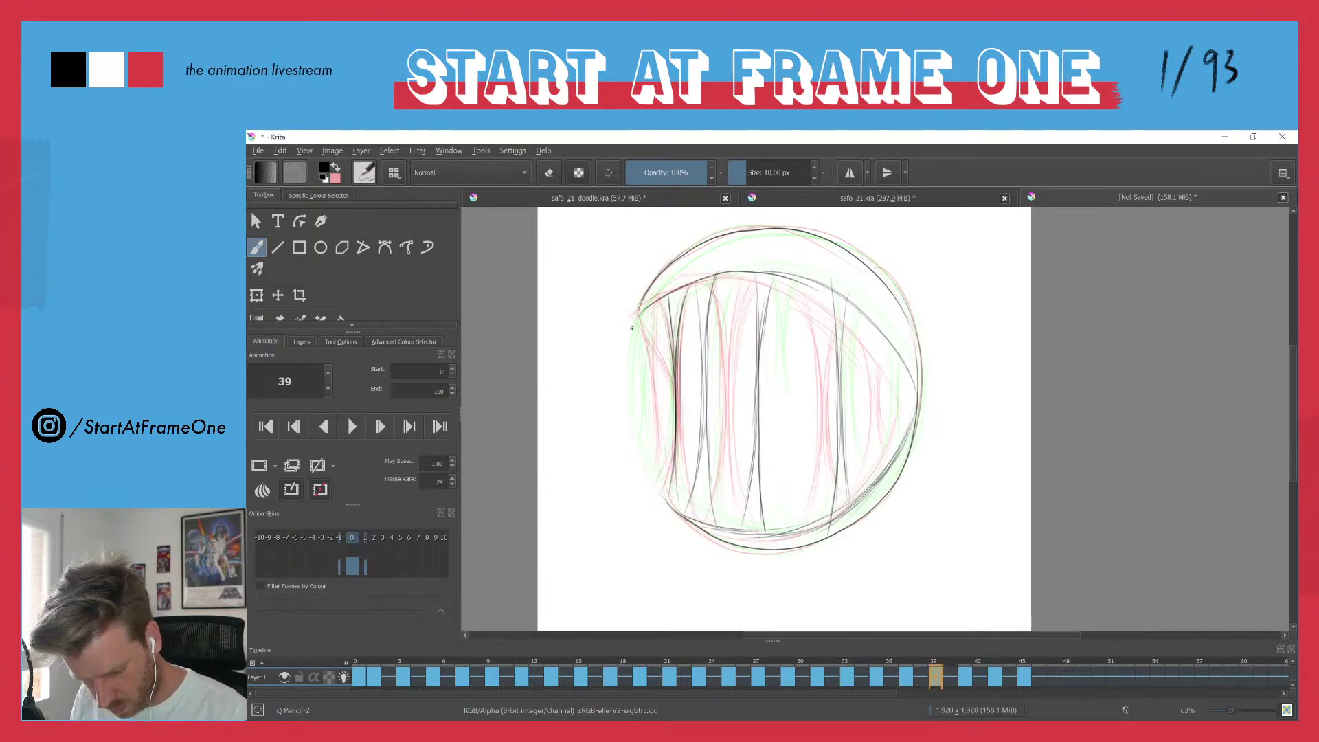
- Compare frame 39 with its neighbouring frames and sketch a stretched strand at the far left of the opening
key(Left)
key(Right)
key(ctrl+Left)
key(ctrl+Right)
key(ctrl+Right)
key(ctrl+Left)
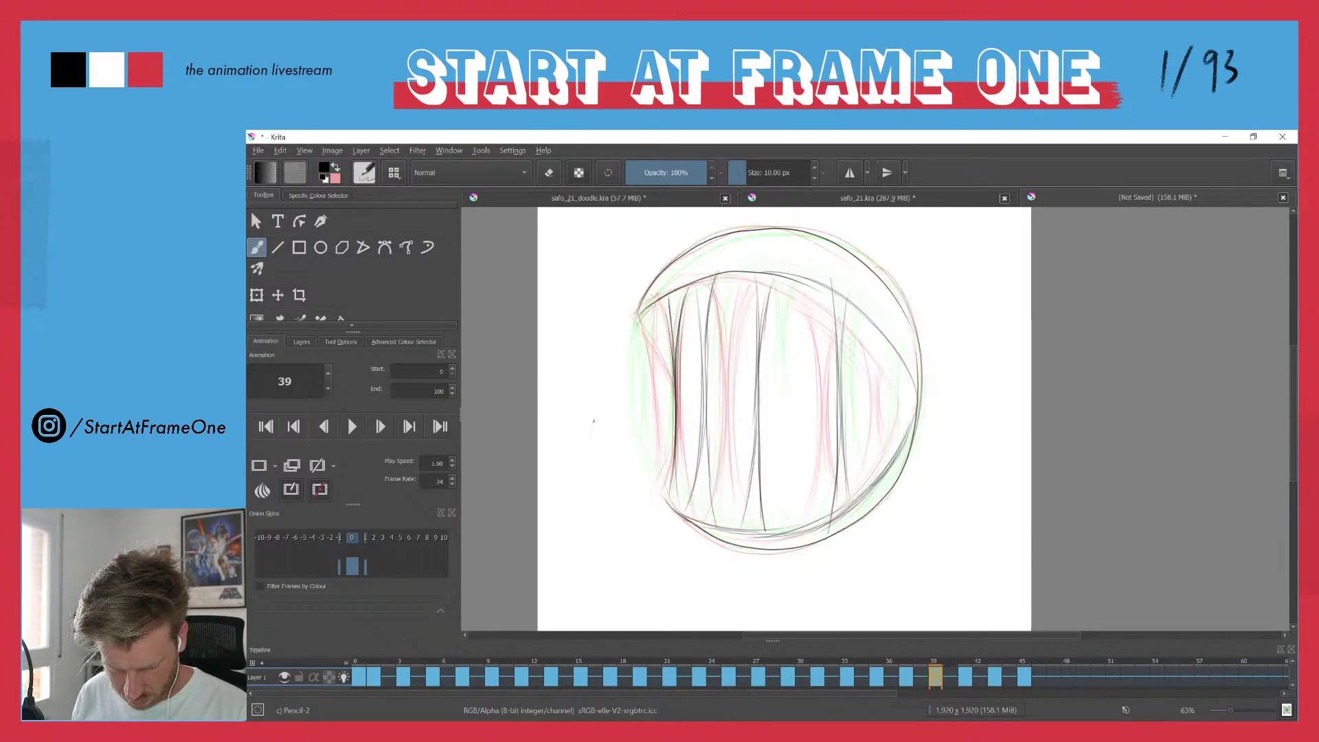
drag(645, 330, 662, 438)
mouse_move(647, 330)
mouse_down()
mouse_move(657, 482)
mouse_move(657, 469)
mouse_up()
- Play back the animation from near its beginning to check the block rounding into the circle
key(ctrl+Left)
key(ctrl+Left)
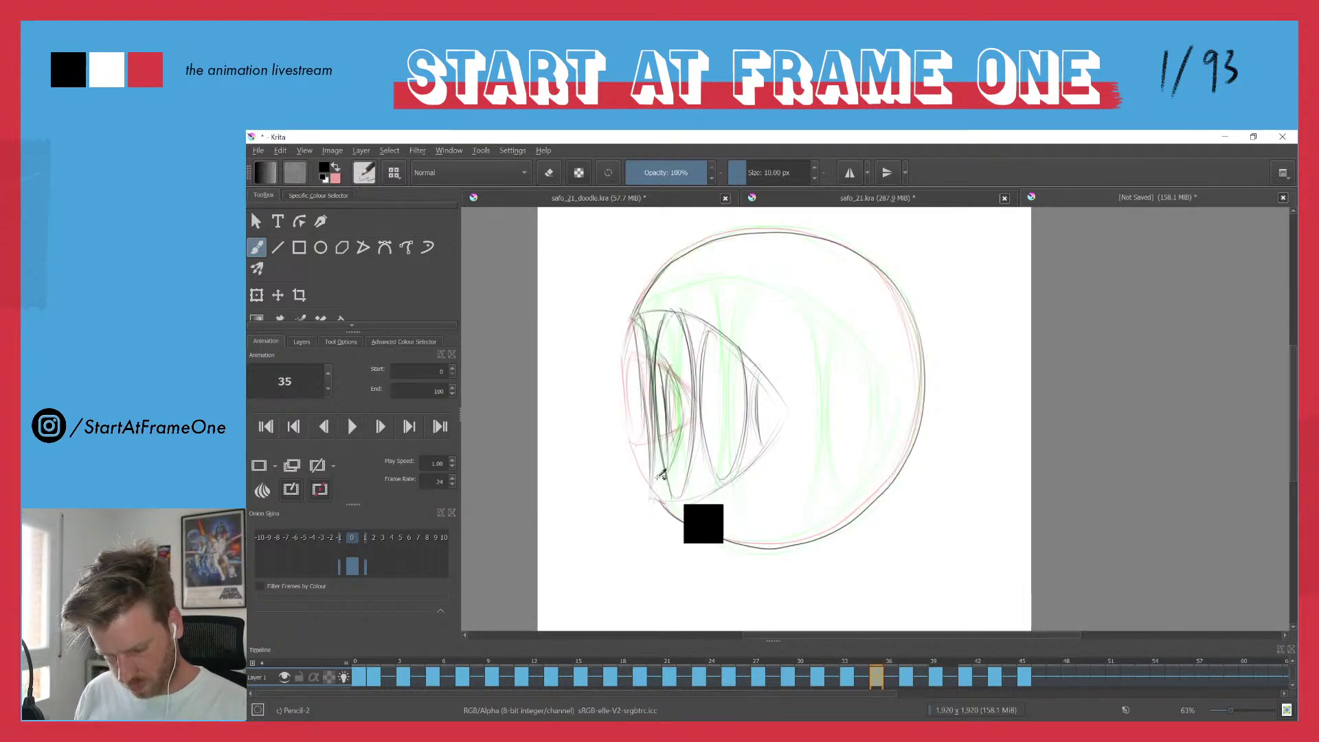
click(396, 662)
key(space)
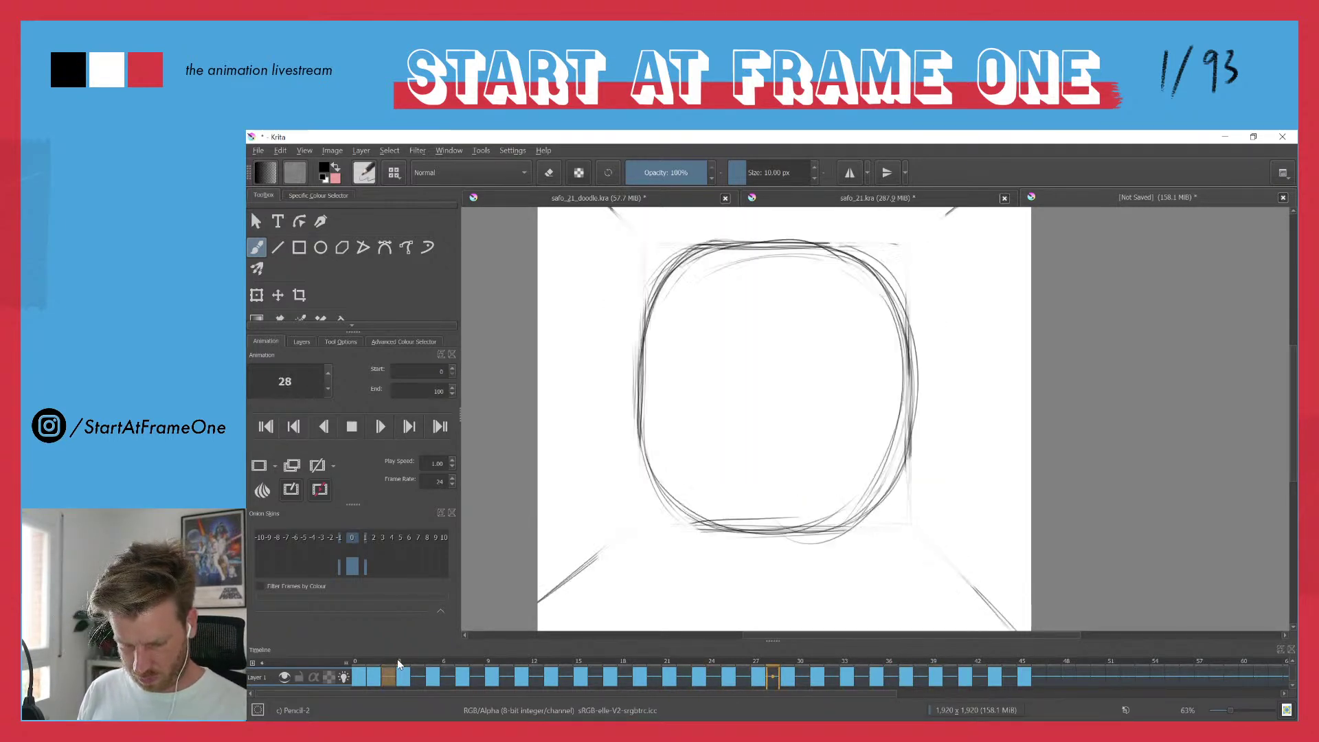
key(space)
- Lasso the central slit on frame 43, delete it, and clear the selection
drag(948, 659, 1000, 658)
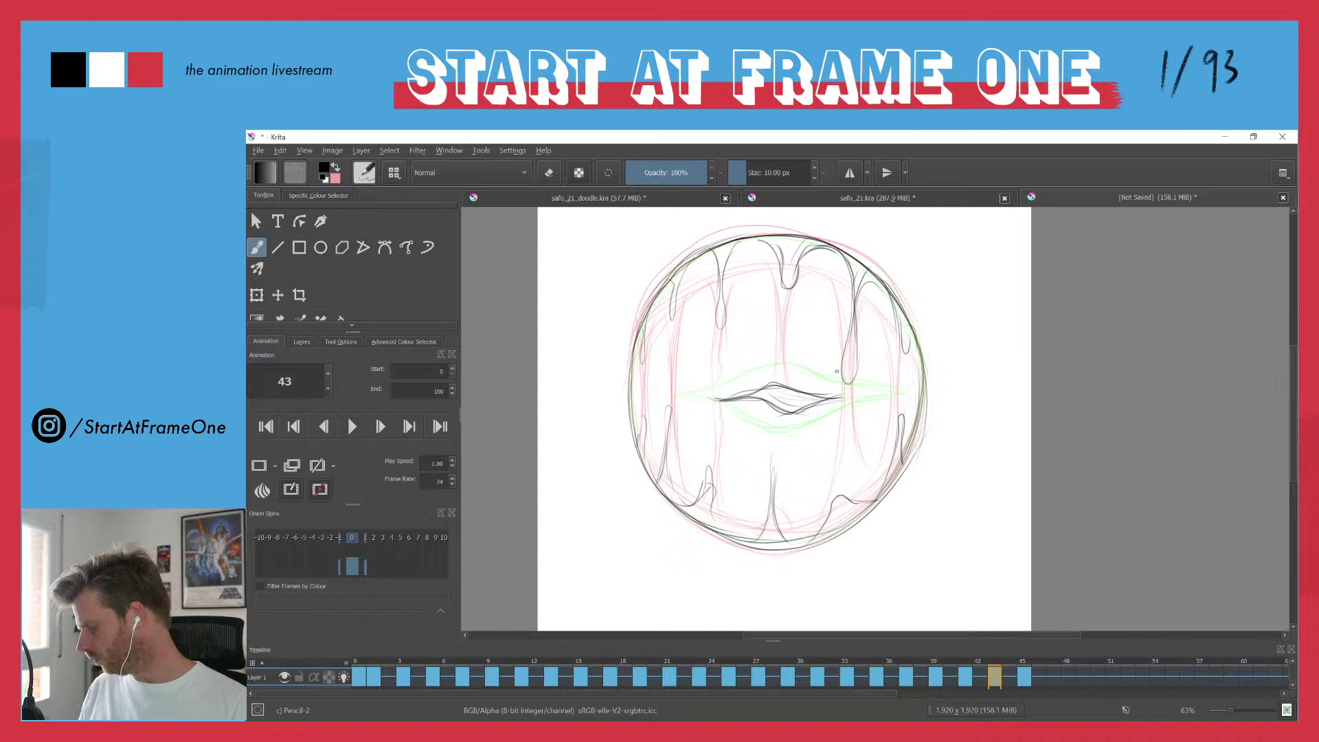
key(l)
drag(821, 386, 839, 389)
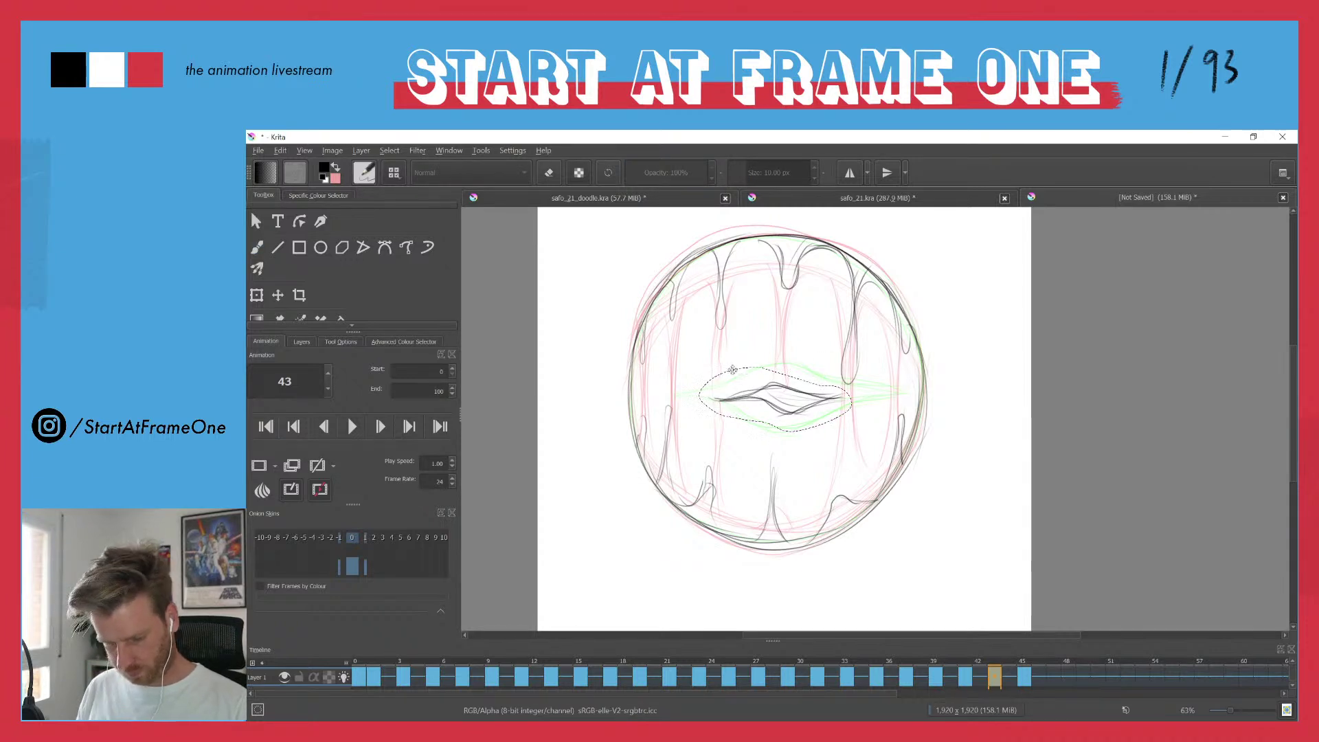
key(Delete)
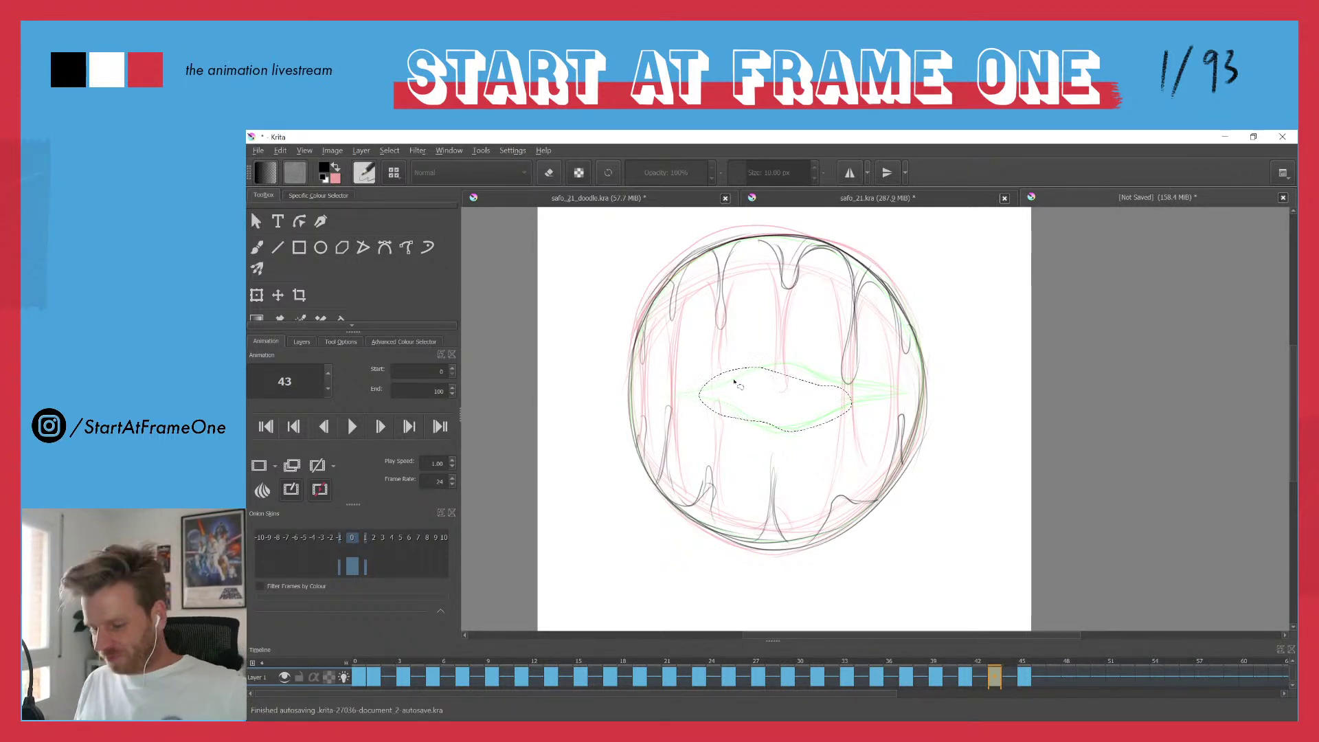
key(ctrl+shift+a)
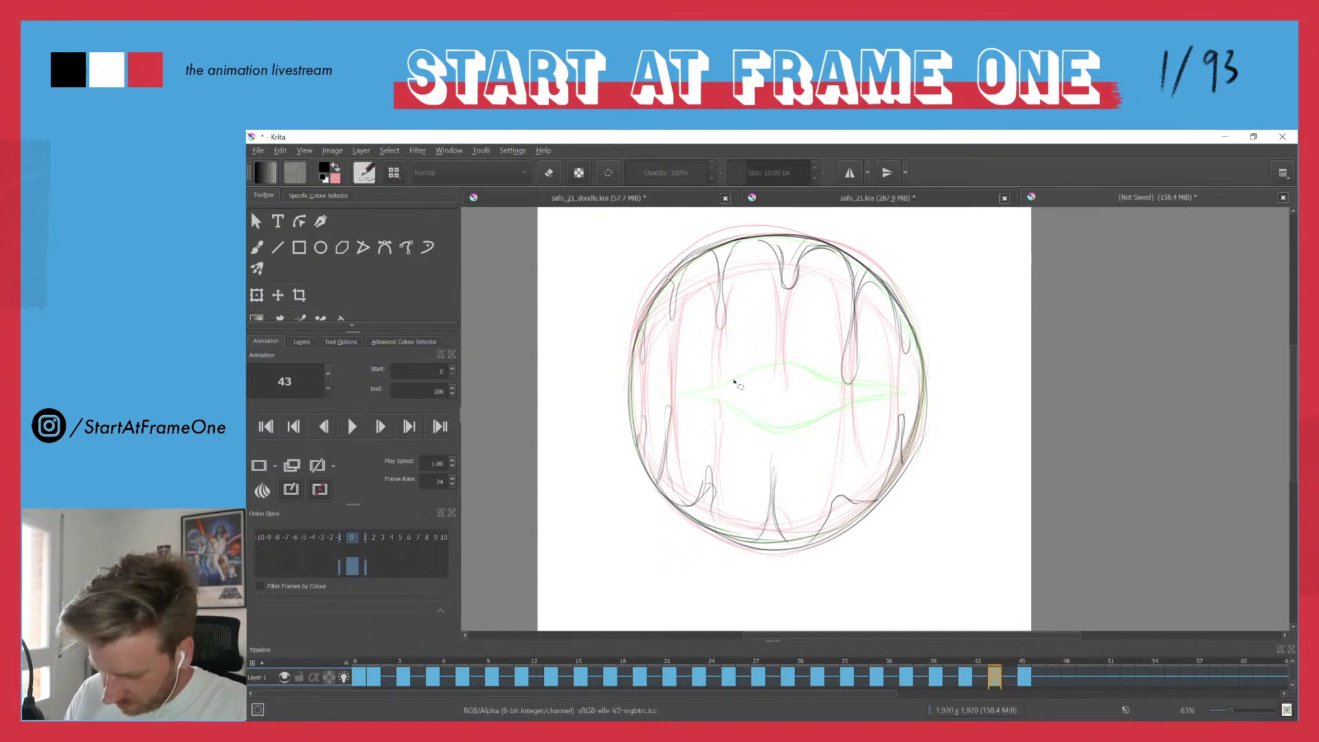
- Erase the whole circle and slit drawing from frame 45, keeping its keyframe, and compare it with frame 43
mouse_move(995, 661)
mouse_down()
mouse_move(955, 654)
mouse_move(1021, 645)
mouse_up()
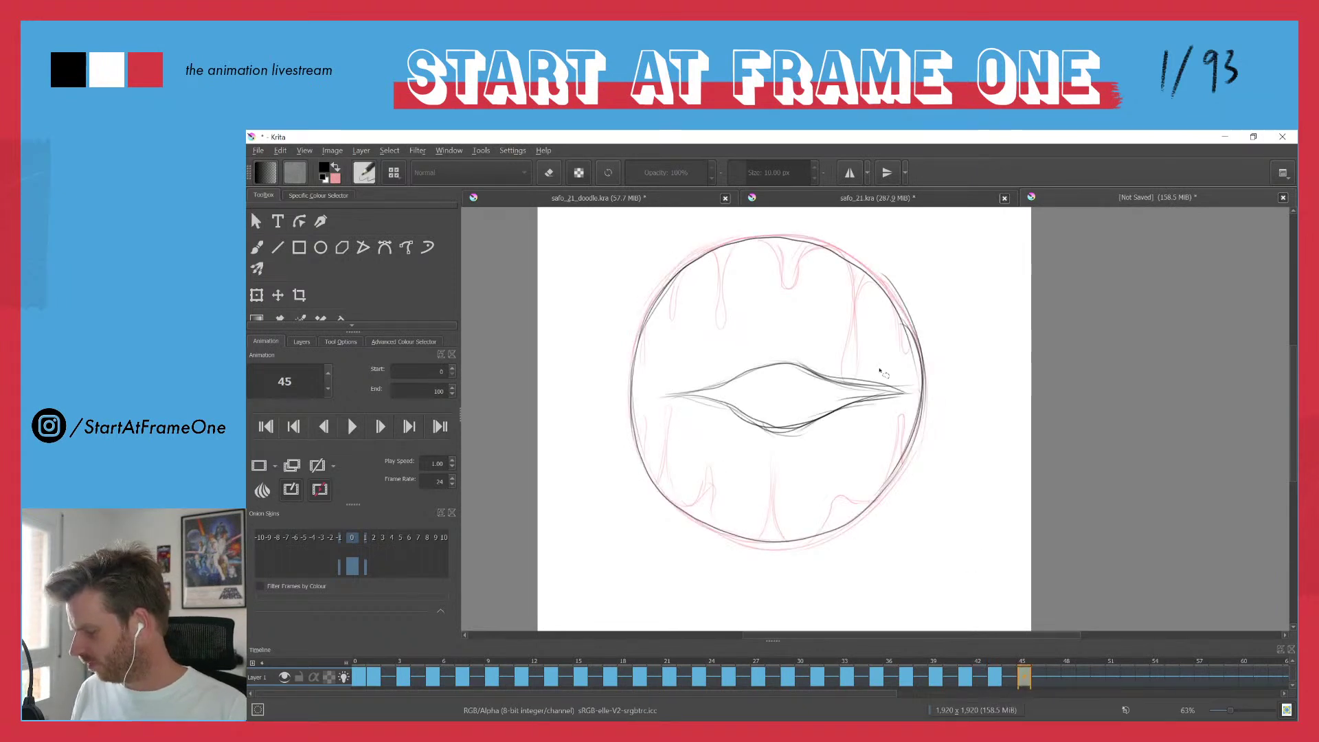
mouse_move(850, 220)
mouse_down()
mouse_move(918, 271)
mouse_move(602, 475)
mouse_move(772, 209)
mouse_up()
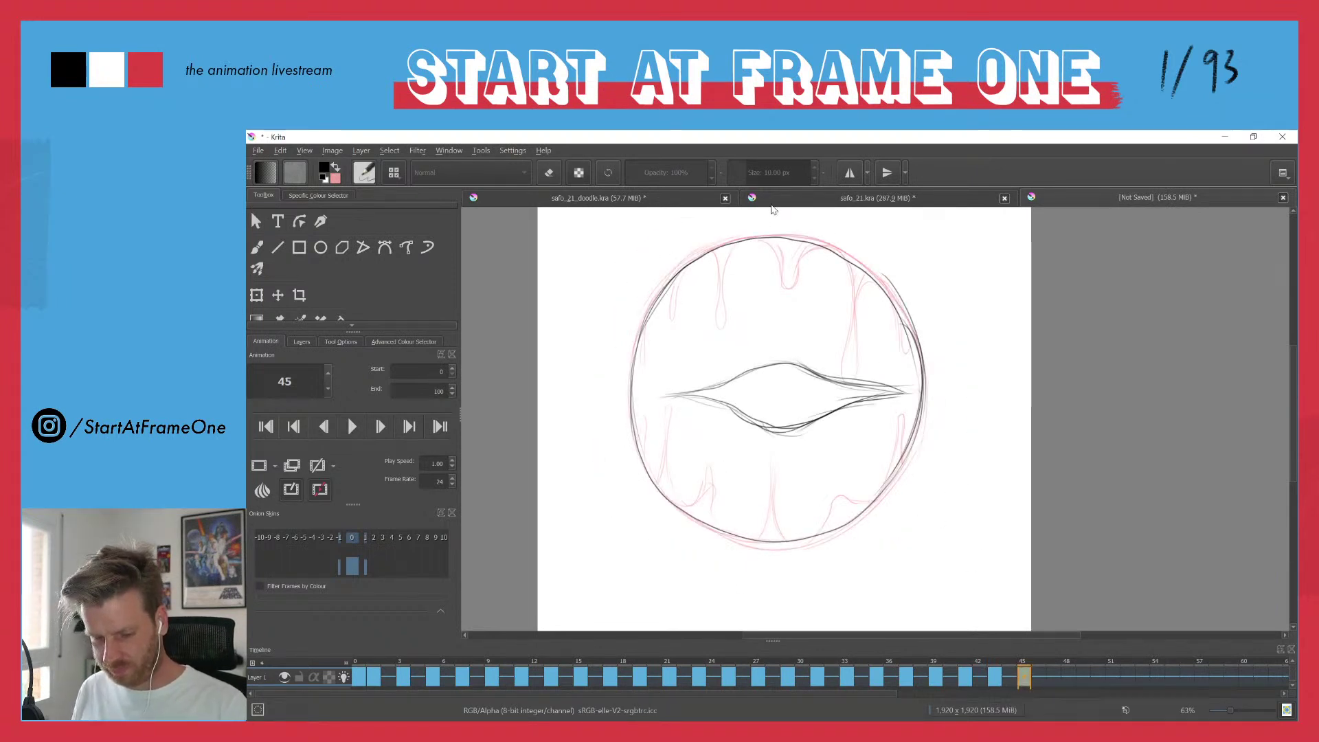
key(Delete)
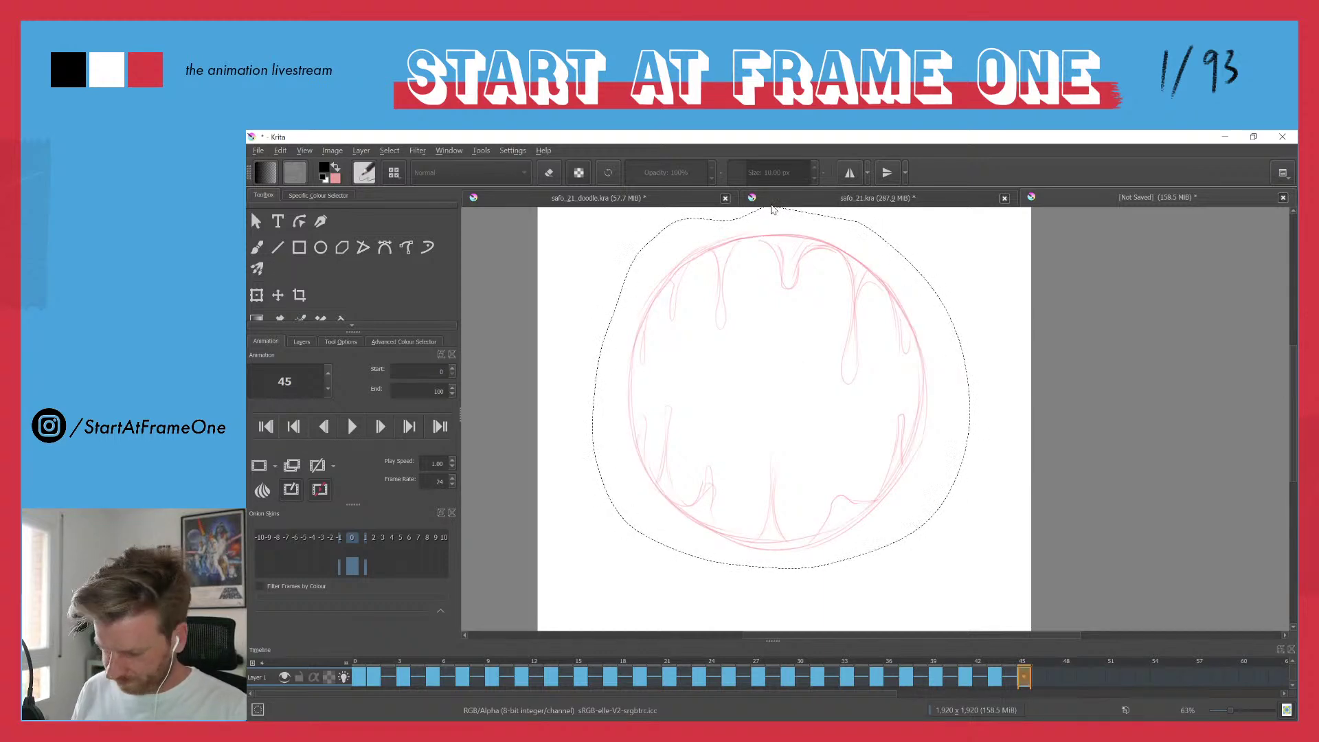
key(ctrl+shift+a)
mouse_move(995, 660)
mouse_down()
mouse_move(904, 654)
mouse_move(1001, 650)
mouse_up()
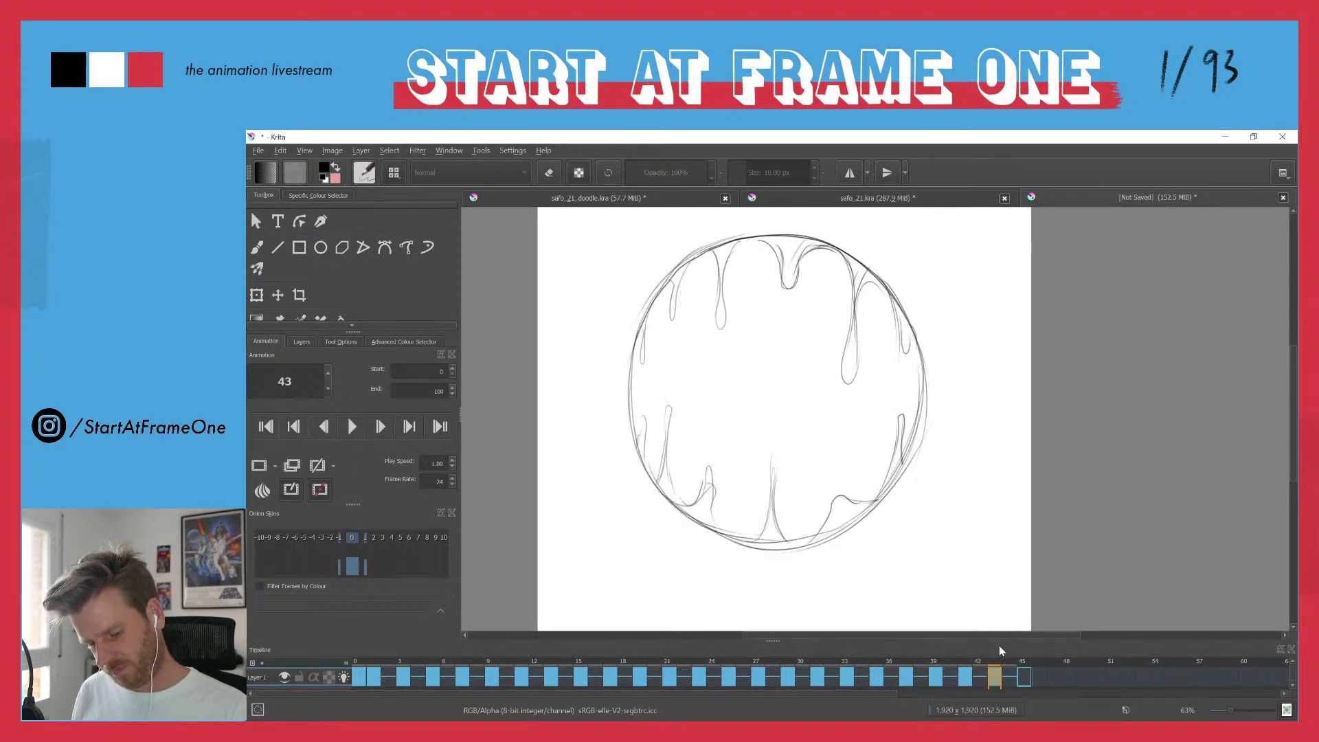
click(1023, 679)
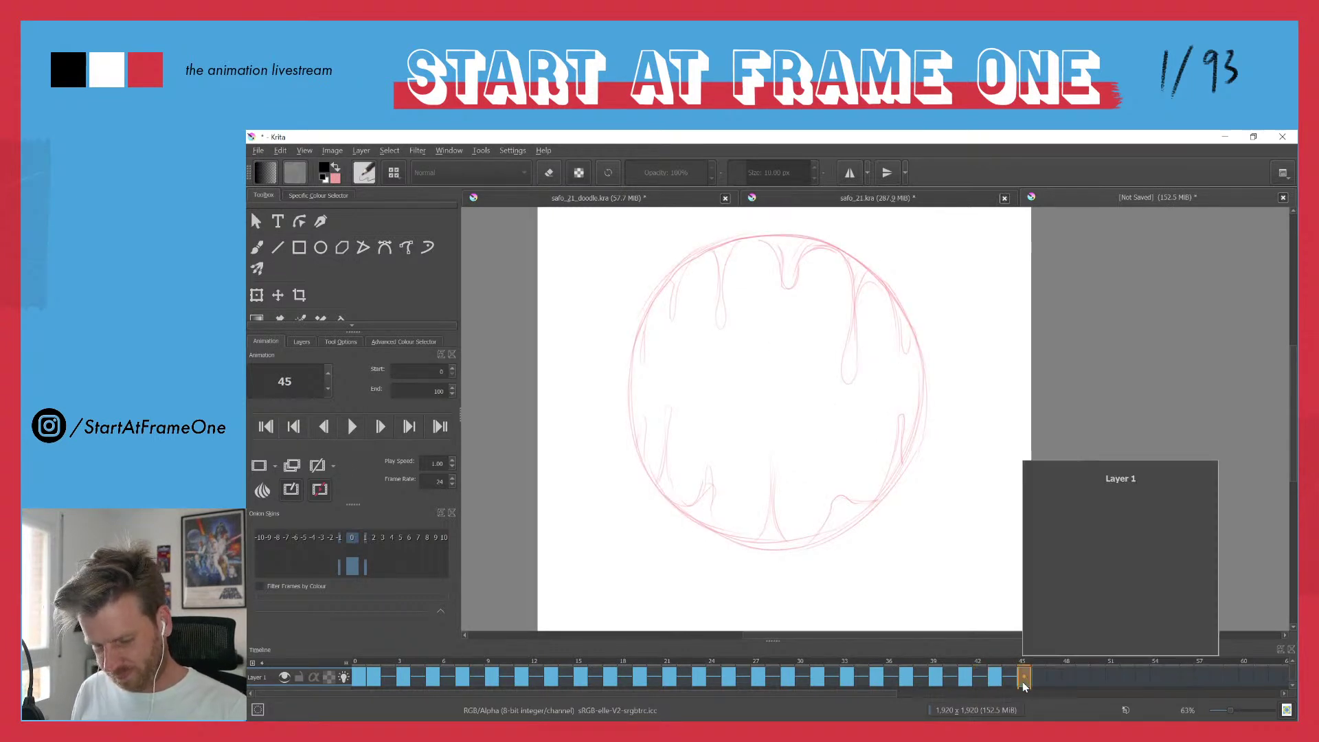
- On frame 41, join the central and right strands with rounded arches above and curved connections along the opening's lower edge
mouse_move(926, 662)
mouse_down()
mouse_move(881, 658)
mouse_move(968, 652)
mouse_up()
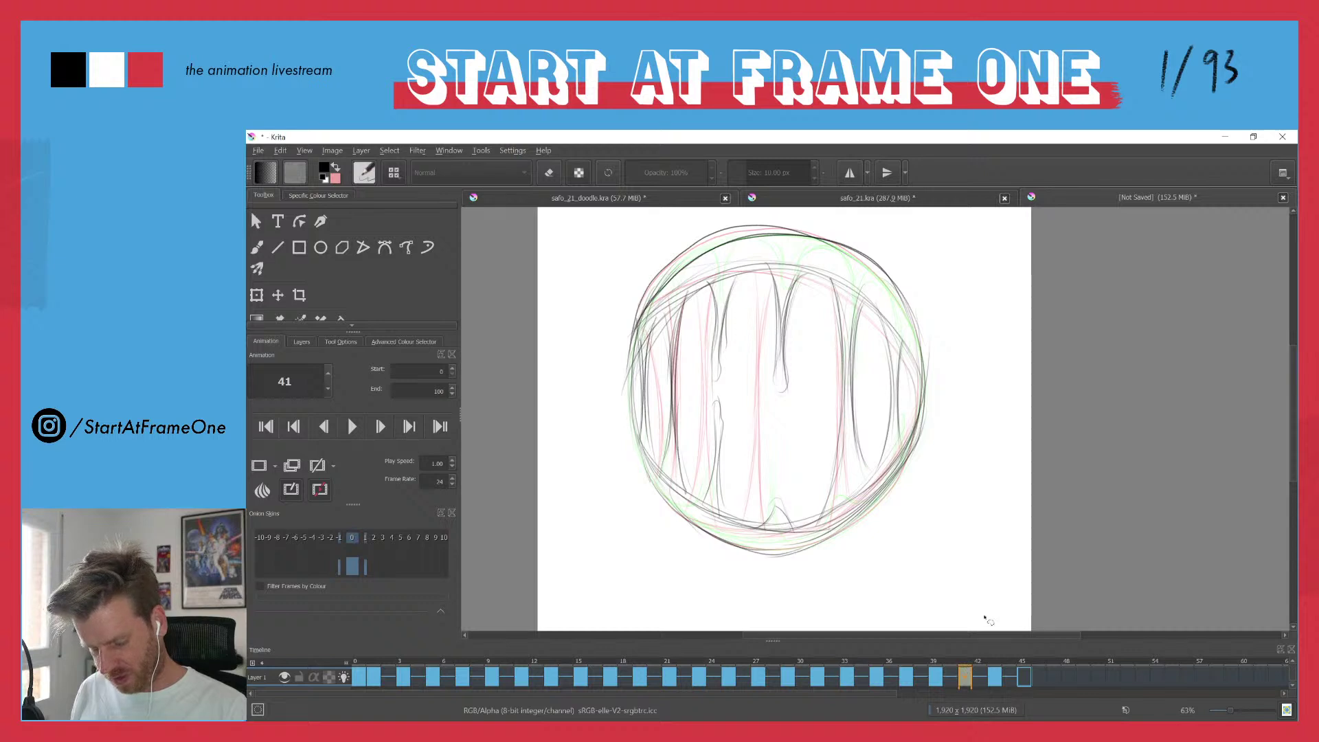
key(b)
mouse_move(764, 261)
mouse_down()
mouse_move(774, 278)
mouse_move(727, 294)
mouse_move(775, 293)
mouse_move(813, 266)
mouse_move(888, 382)
mouse_move(879, 473)
mouse_up()
drag(856, 424, 877, 475)
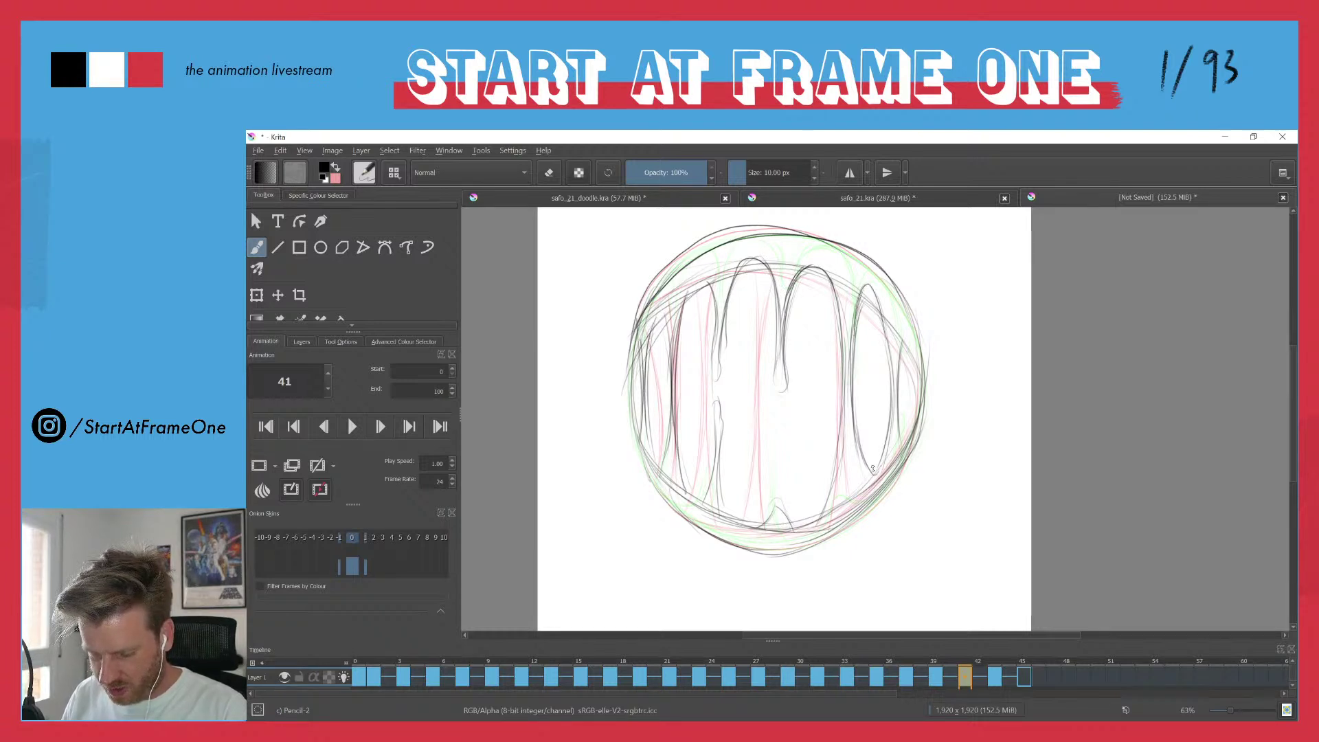
drag(806, 529, 815, 528)
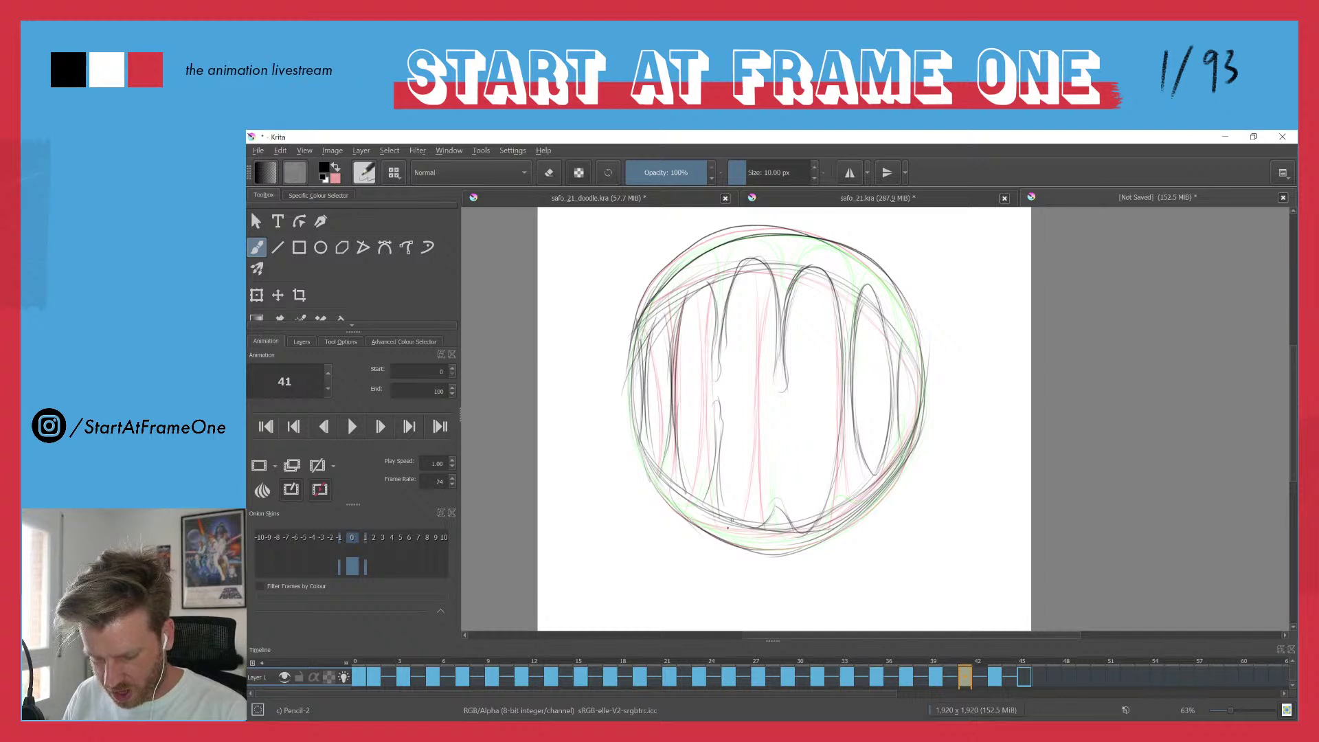
mouse_move(718, 496)
mouse_down()
mouse_move(746, 527)
mouse_move(762, 525)
mouse_up()
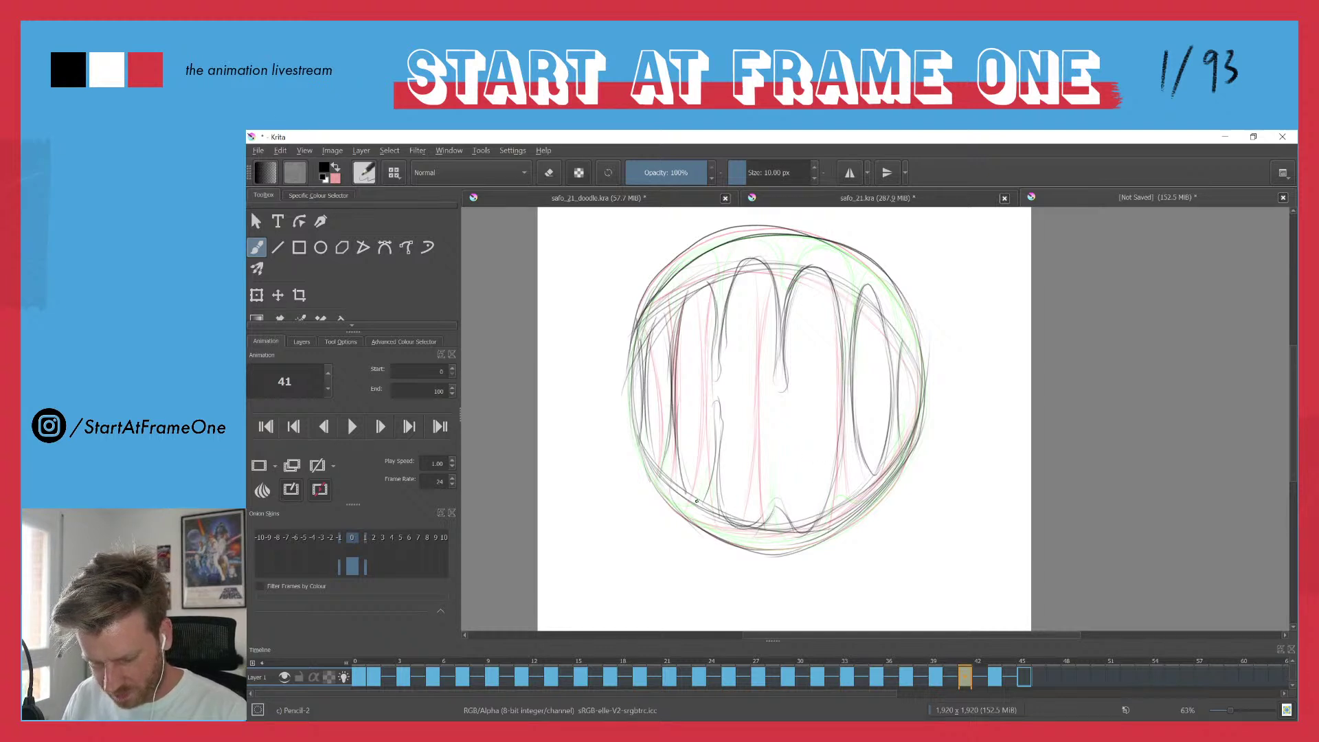
- Round off the left strands on frame 41 with closed loops and an arch at their upper ends
mouse_move(675, 423)
mouse_down()
mouse_move(682, 472)
mouse_move(713, 476)
mouse_move(658, 468)
mouse_up()
drag(644, 394, 658, 475)
mouse_move(644, 354)
mouse_down()
mouse_move(654, 316)
mouse_move(672, 364)
mouse_move(636, 394)
mouse_move(642, 424)
mouse_up()
mouse_move(702, 276)
mouse_down()
mouse_move(713, 299)
mouse_move(704, 279)
mouse_up()
drag(720, 347, 741, 268)
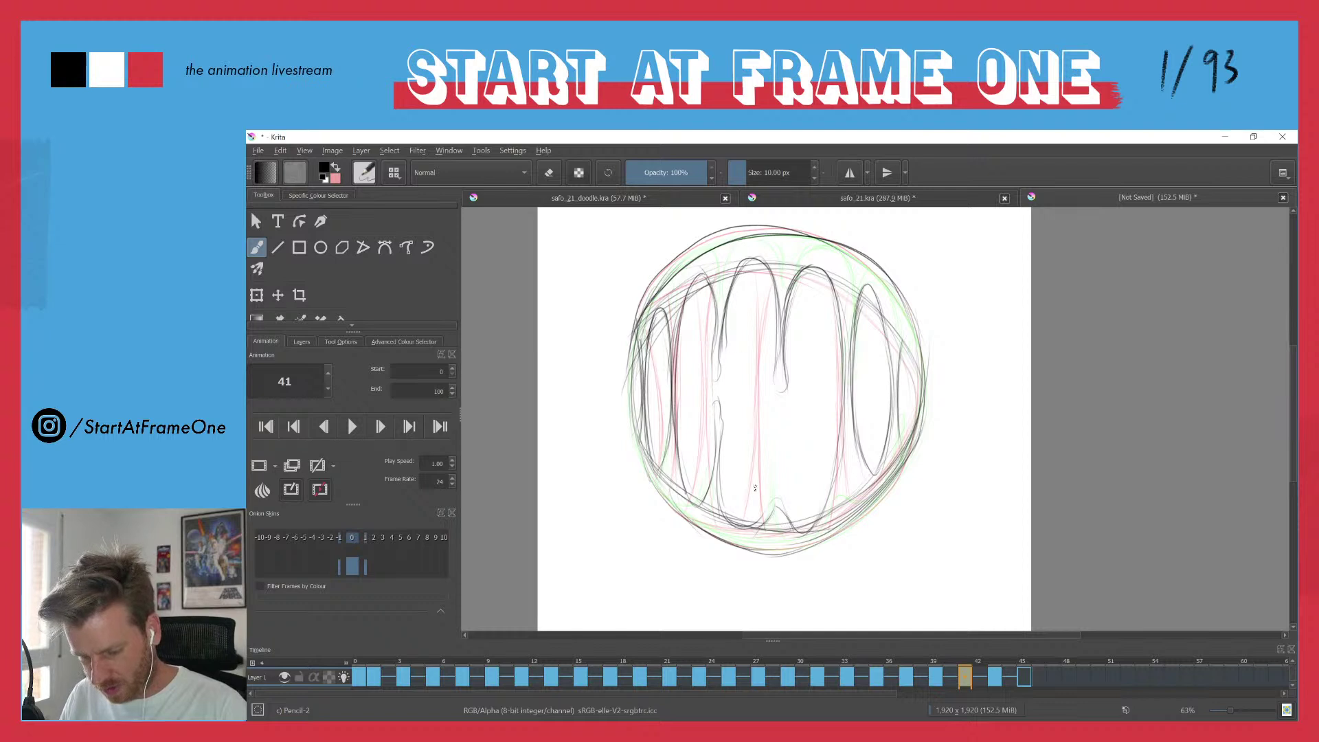
- Redraw the upper-left drips on frame 43 with darker curves flowing out of the circle's edge
key(Right)
key(Right)
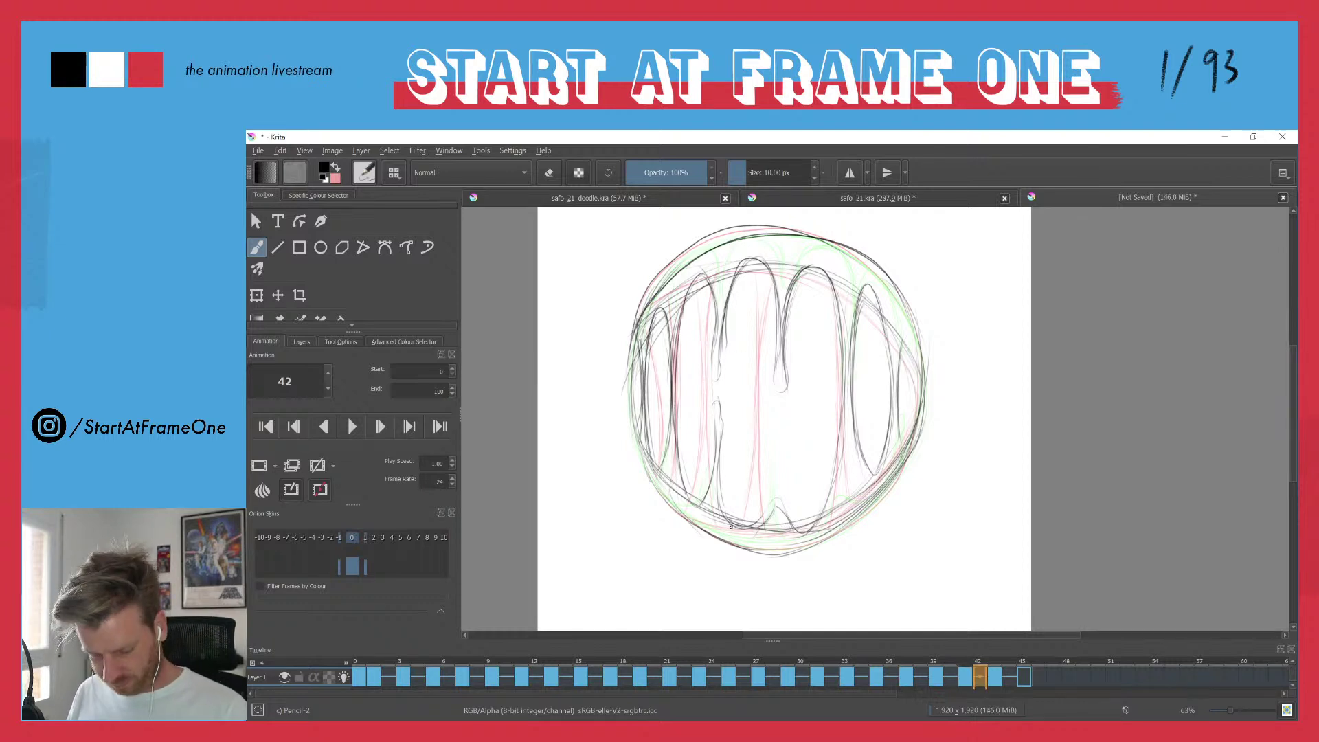
drag(752, 238, 723, 283)
mouse_move(741, 244)
mouse_down()
mouse_move(716, 305)
mouse_move(721, 265)
mouse_move(719, 292)
mouse_up()
mouse_move(721, 248)
mouse_down()
mouse_move(668, 312)
mouse_move(694, 261)
mouse_move(673, 319)
mouse_up()
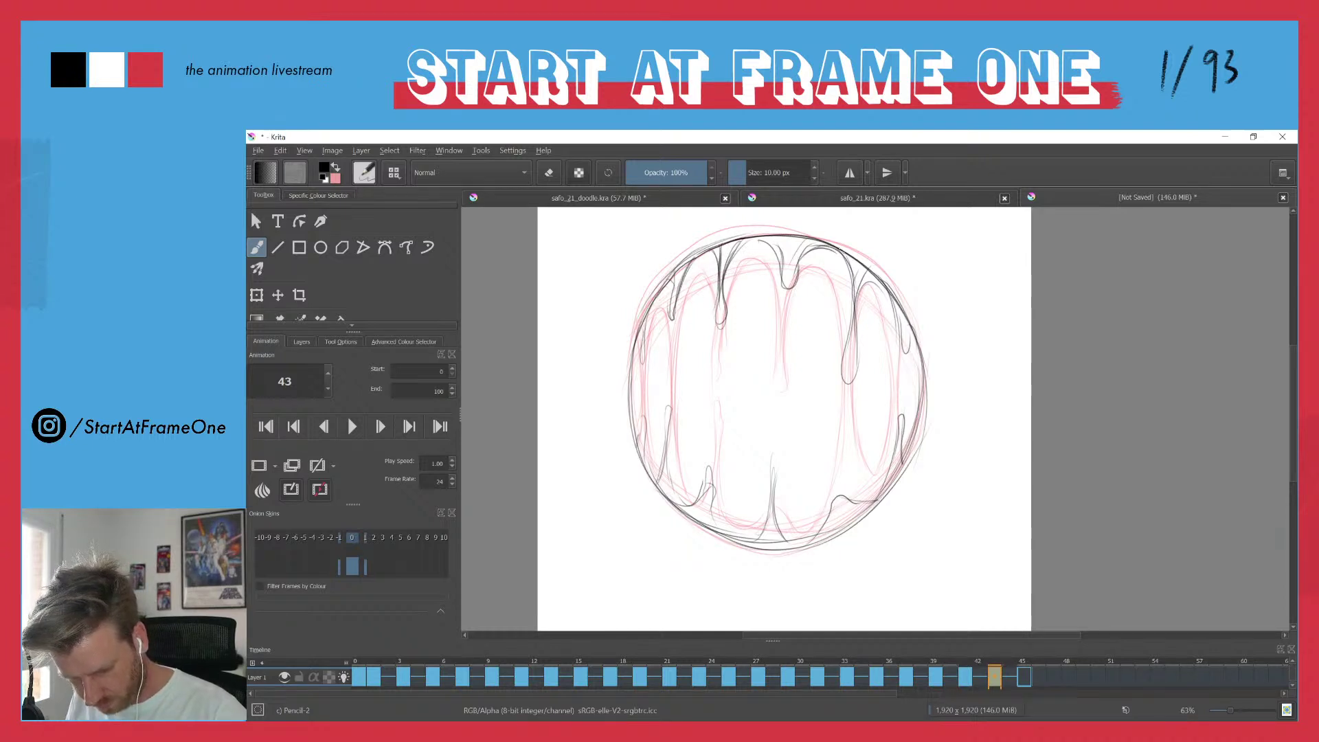
- Darken the right-hand drips and the lower strand stubs on frame 43, working around to the circle's left side
mouse_move(840, 251)
mouse_down()
mouse_move(857, 351)
mouse_move(858, 270)
mouse_move(909, 327)
mouse_up()
mouse_move(880, 498)
mouse_down()
mouse_move(901, 414)
mouse_move(903, 453)
mouse_up()
mouse_move(814, 542)
mouse_down()
mouse_move(839, 490)
mouse_move(870, 502)
mouse_up()
mouse_move(756, 537)
mouse_down()
mouse_move(772, 448)
mouse_move(785, 544)
mouse_up()
mouse_move(688, 506)
mouse_down()
mouse_move(705, 472)
mouse_move(718, 519)
mouse_up()
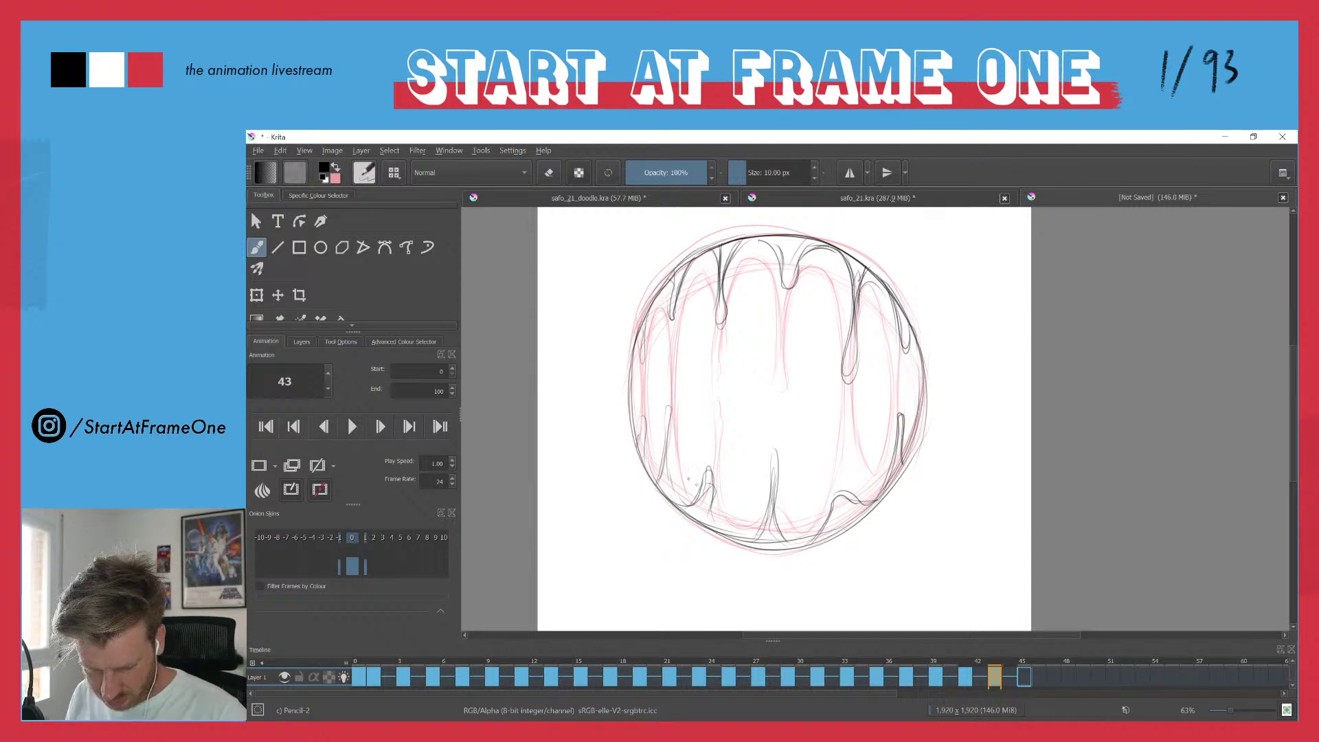
mouse_move(658, 480)
mouse_down()
mouse_move(675, 481)
mouse_move(675, 503)
mouse_up()
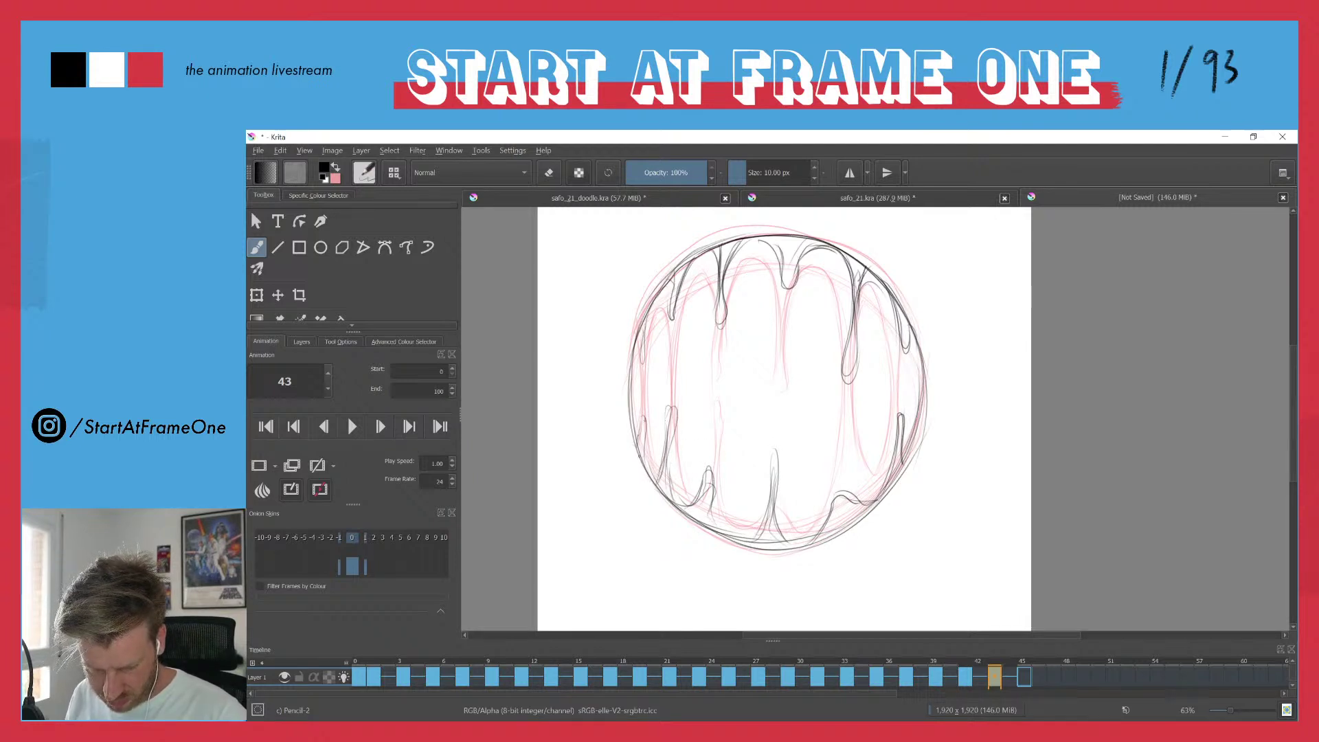
drag(638, 419, 642, 417)
- Draw a clean full circle outline on frame 45 over the previous frame's onion skin
key(Left)
key(Right)
key(Right)
key(Right)
mouse_move(642, 321)
mouse_down()
mouse_move(726, 243)
mouse_move(835, 237)
mouse_move(906, 309)
mouse_up()
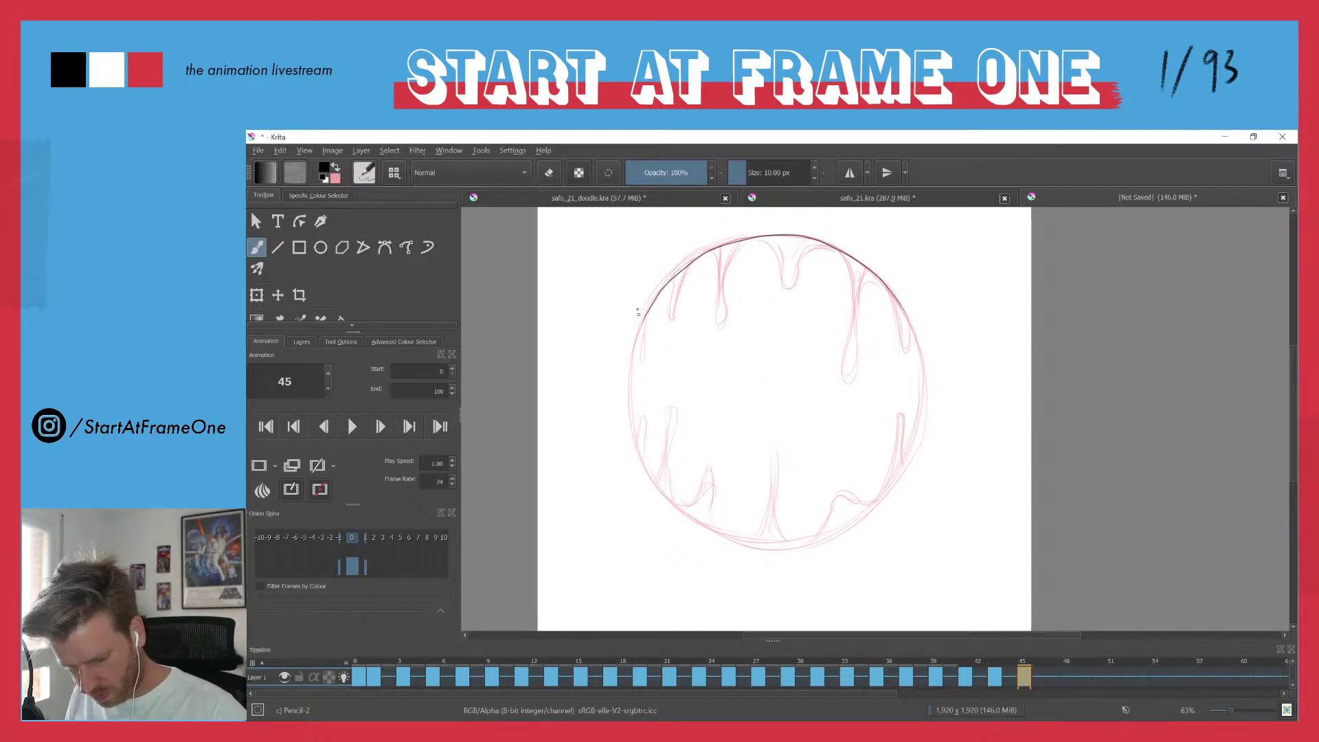
mouse_move(656, 295)
mouse_down()
mouse_move(628, 370)
mouse_move(632, 436)
mouse_move(663, 495)
mouse_move(699, 527)
mouse_move(767, 545)
mouse_move(829, 537)
mouse_move(891, 483)
mouse_move(921, 419)
mouse_move(872, 277)
mouse_up()
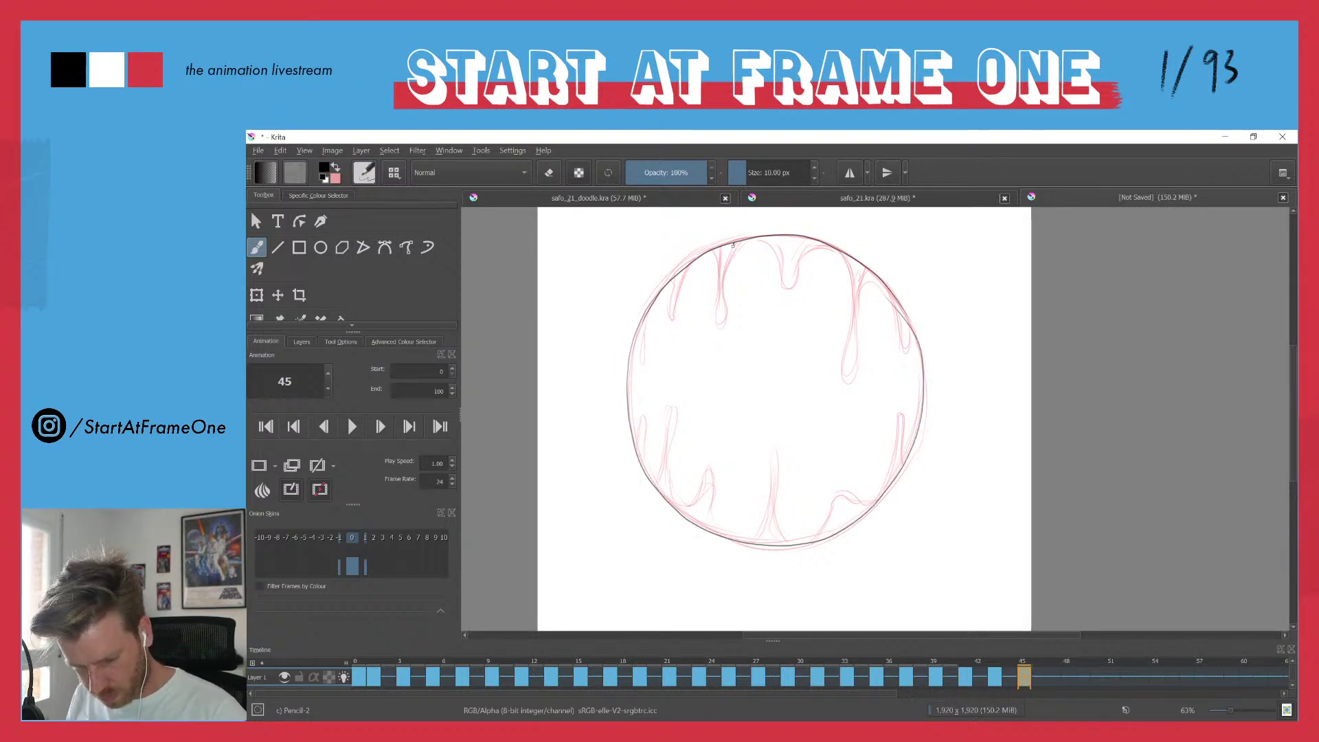
- Sketch shortened drips along the circle's upper-left edge and small receding bumps around its lower edge on frame 45
mouse_move(728, 249)
mouse_down()
mouse_move(721, 273)
mouse_move(739, 239)
mouse_up()
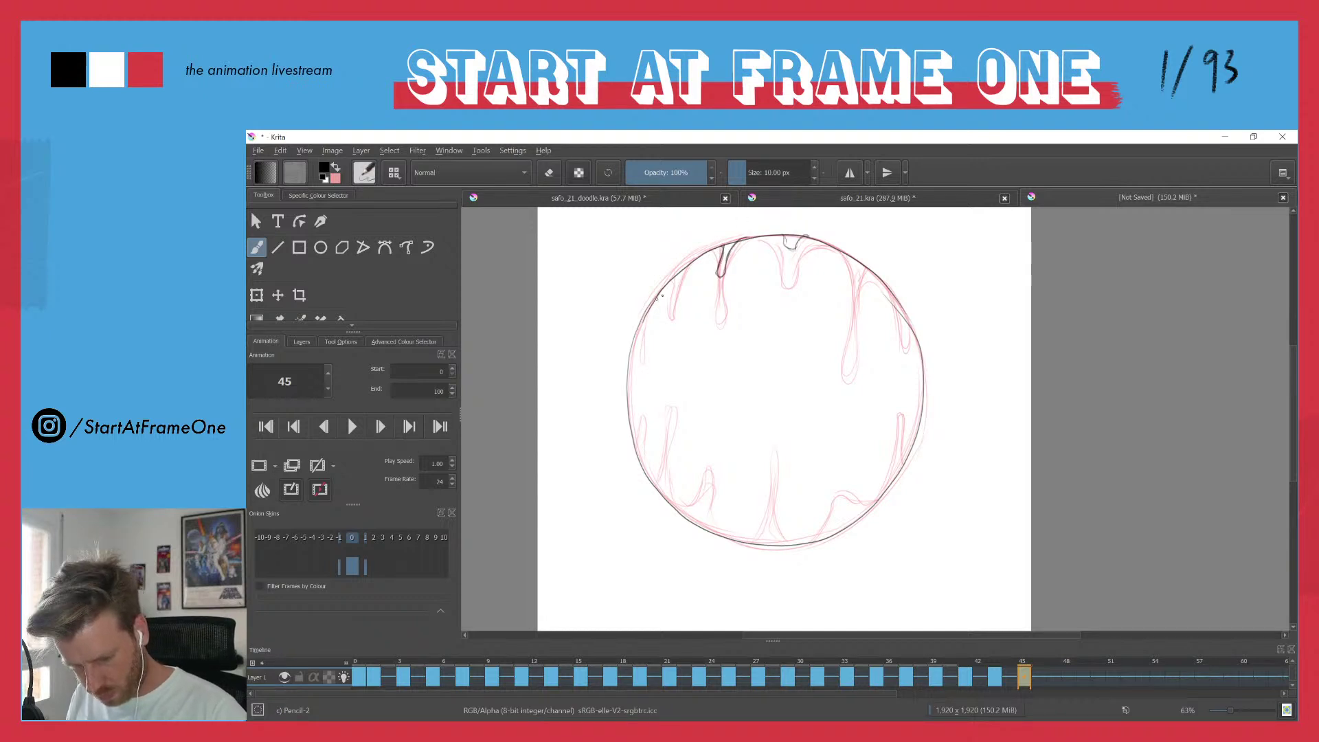
drag(676, 285, 689, 266)
drag(639, 459, 639, 431)
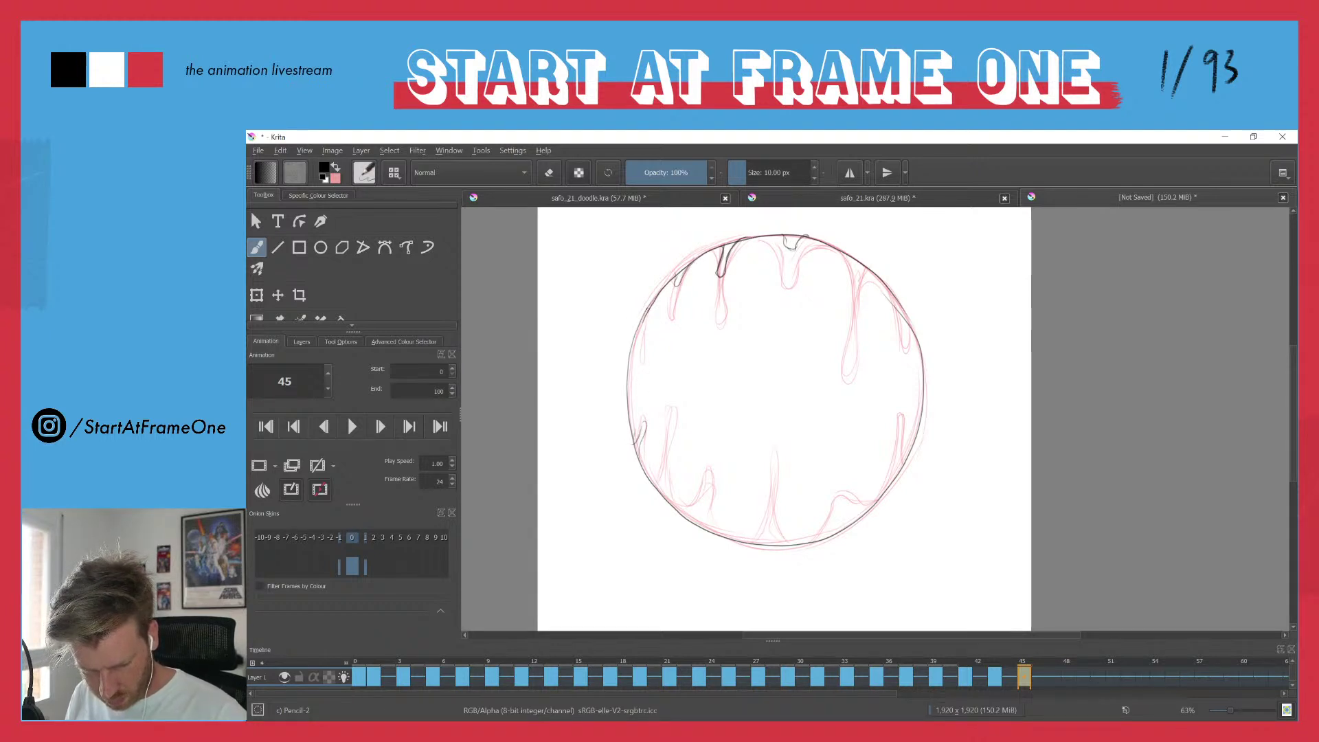
mouse_move(716, 529)
mouse_down()
mouse_move(683, 513)
mouse_move(705, 508)
mouse_move(718, 531)
mouse_up()
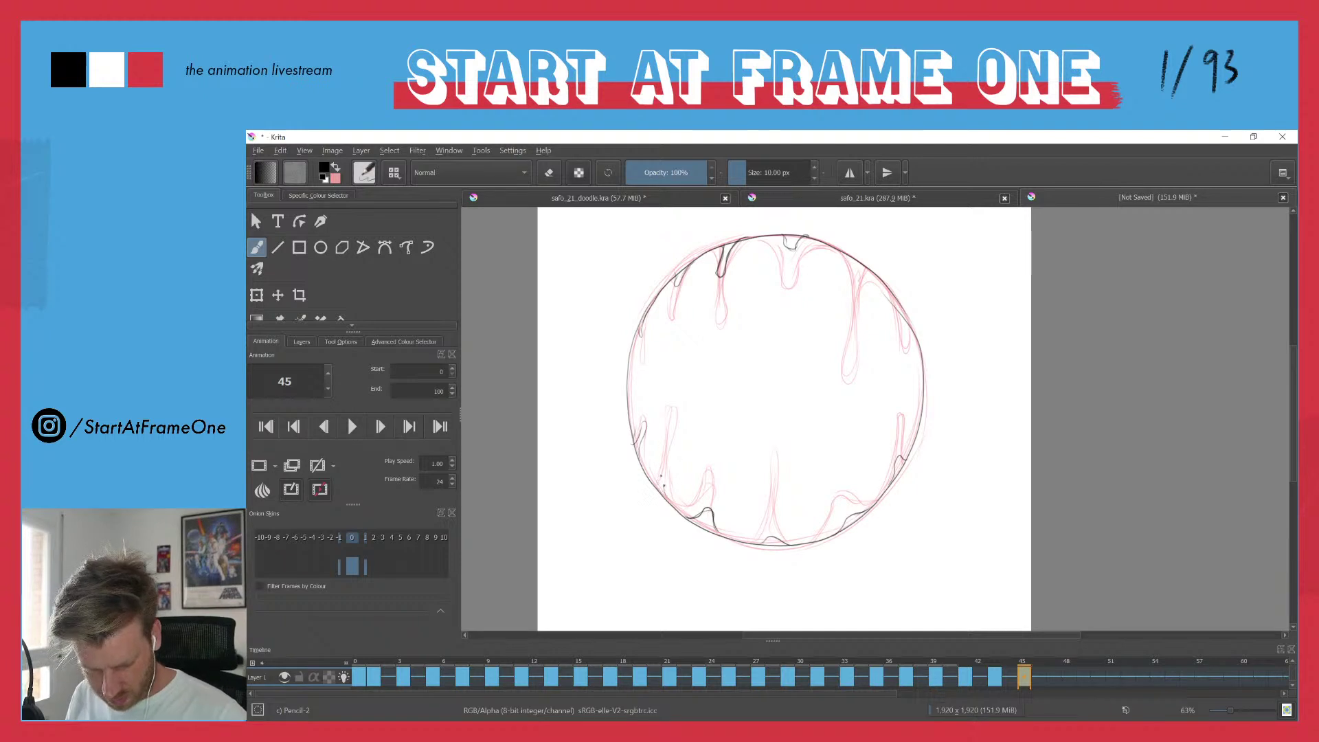
drag(649, 477, 663, 485)
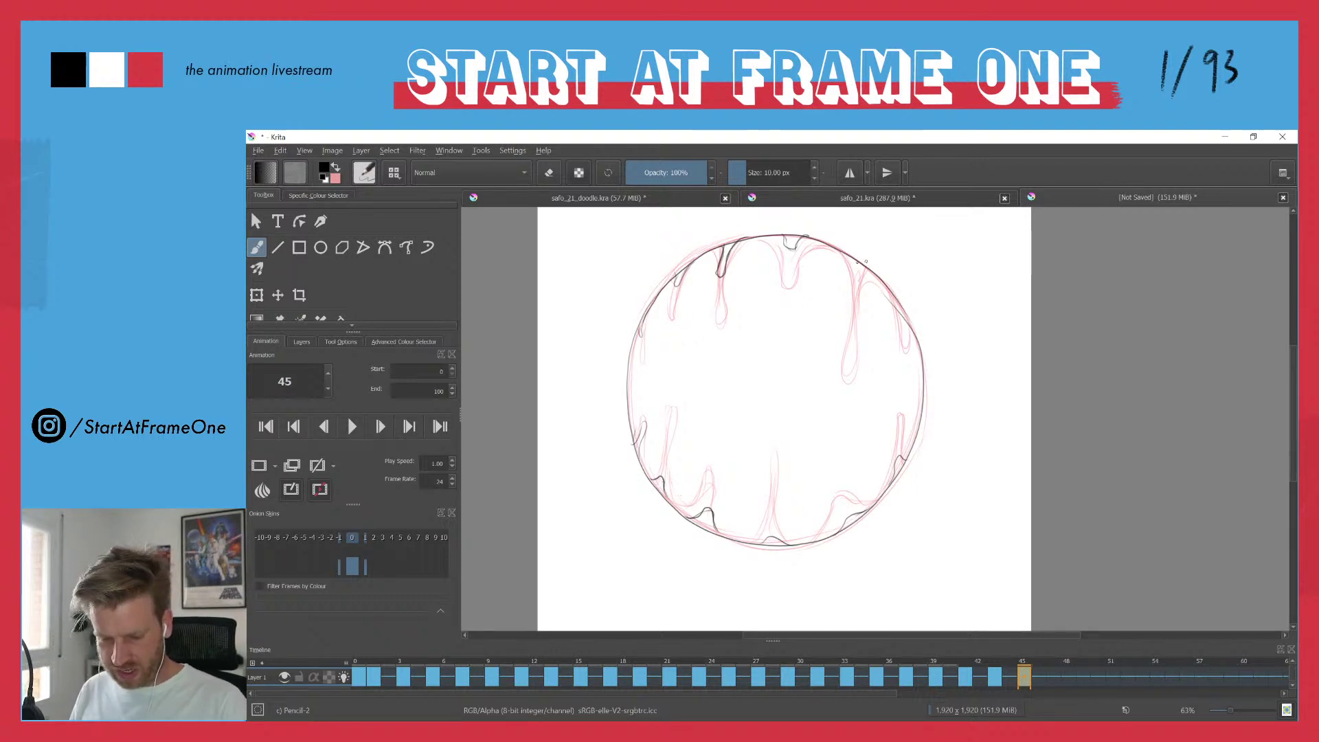
- Add short drips along the circle's upper-right edge on frame 45 and compare with the preceding frame
mouse_move(848, 255)
mouse_down()
mouse_move(889, 290)
mouse_move(917, 336)
mouse_move(890, 290)
mouse_move(917, 347)
mouse_up()
key(Left)
key(Right)
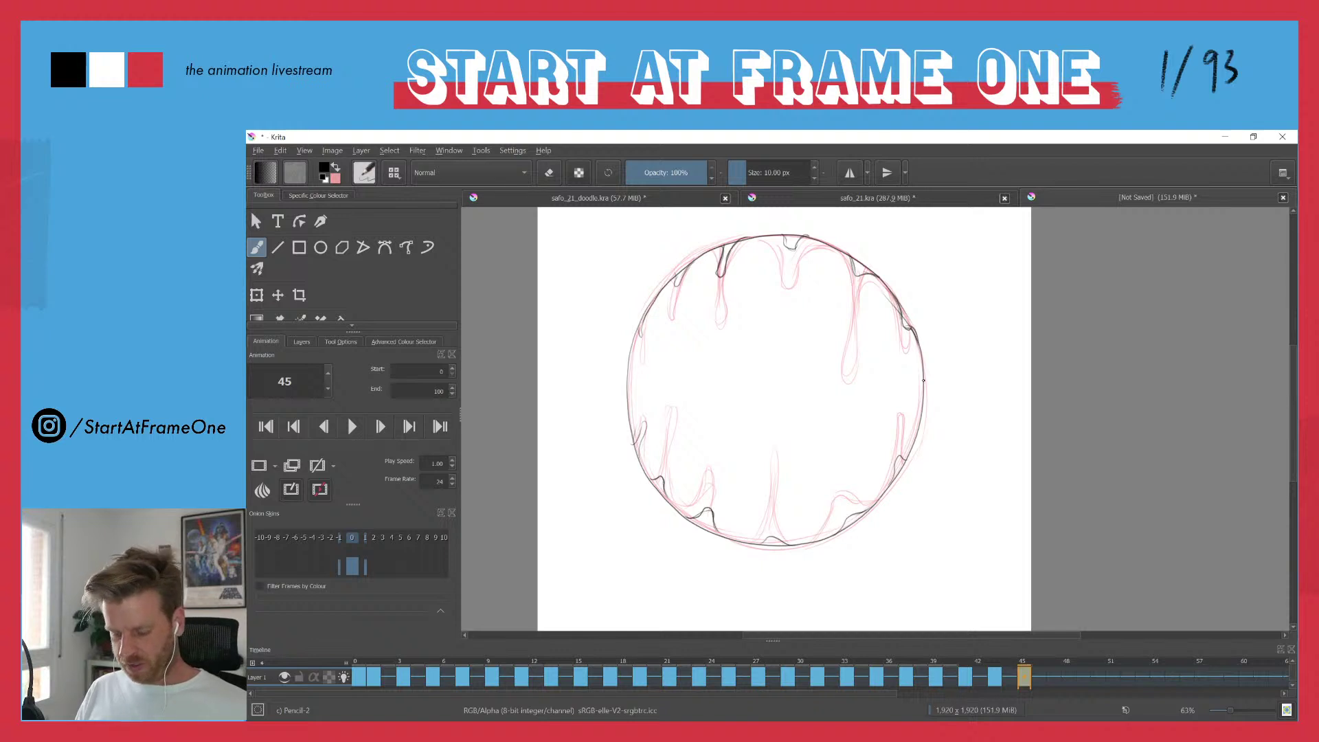
- Add a blank keyframe at frame 47 and draw a clean circle outline without drips
click(1055, 678)
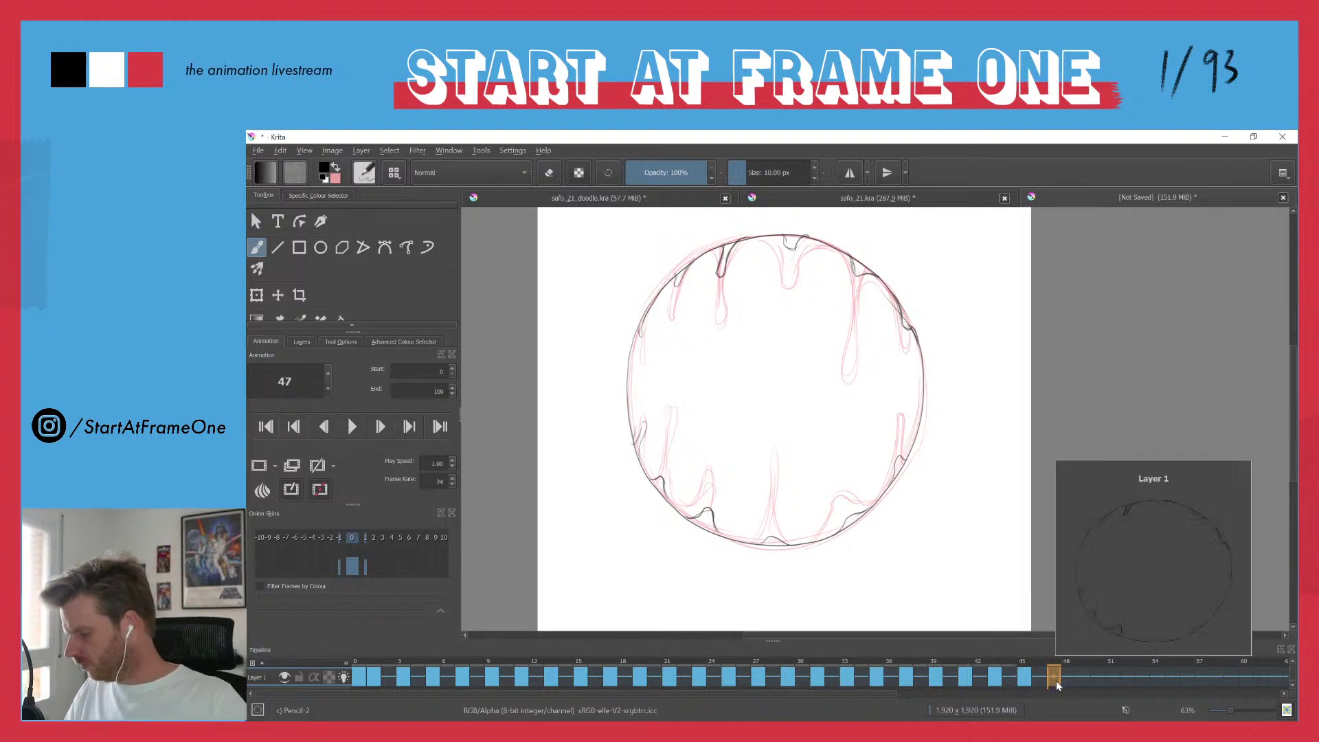
click(559, 401)
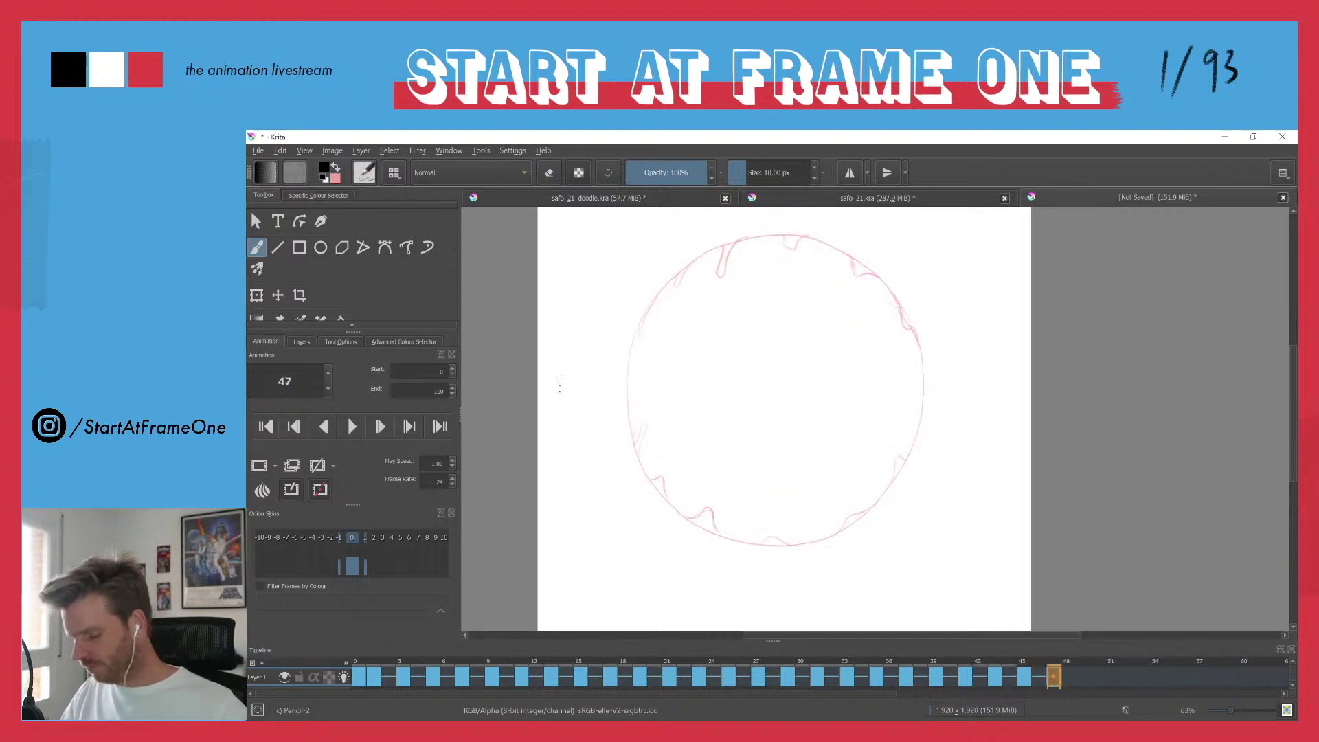
mouse_move(685, 269)
mouse_down()
mouse_move(633, 336)
mouse_move(627, 415)
mouse_move(659, 492)
mouse_move(690, 522)
mouse_move(784, 545)
mouse_move(843, 531)
mouse_move(900, 473)
mouse_up()
mouse_move(701, 256)
mouse_down()
mouse_move(778, 234)
mouse_move(830, 243)
mouse_move(881, 279)
mouse_move(909, 320)
mouse_move(913, 446)
mouse_move(925, 352)
mouse_up()
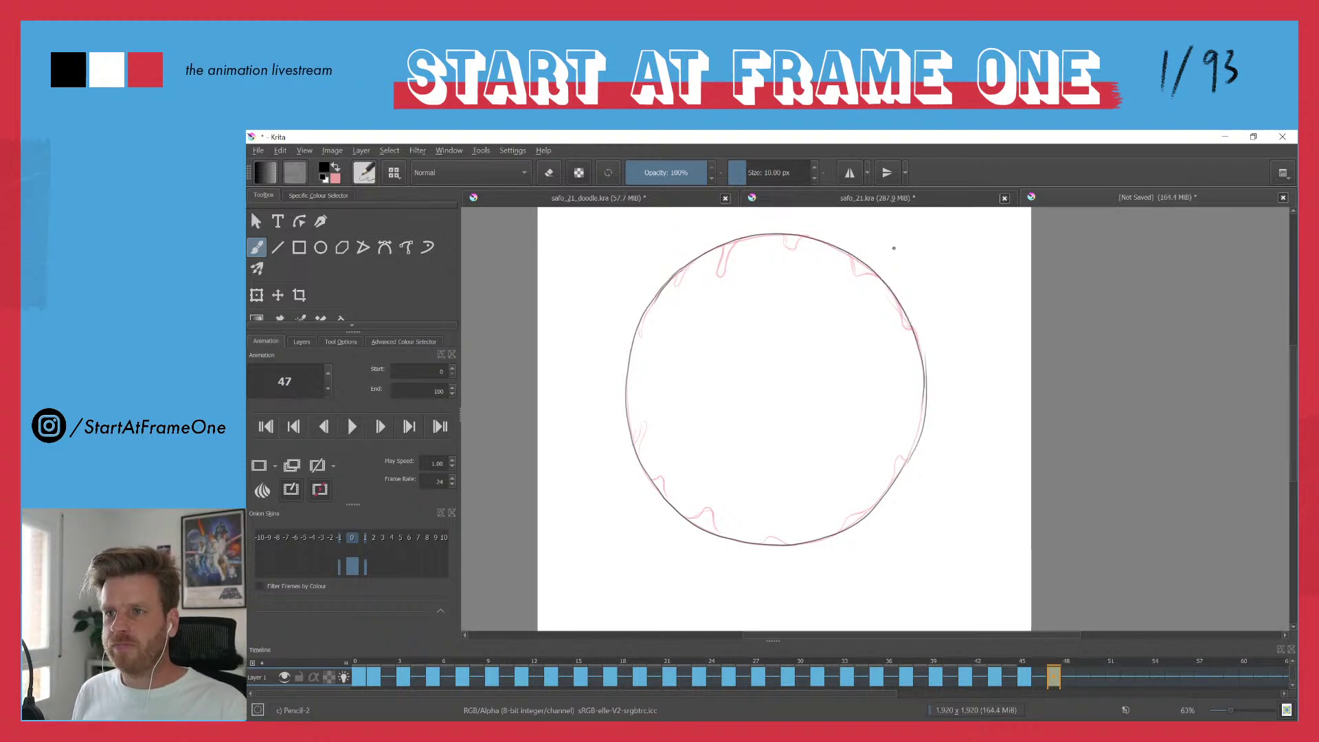
- Play the animation repeatedly from frame 0 to review the drop, the rounding and the opening
click(356, 659)
key(space)
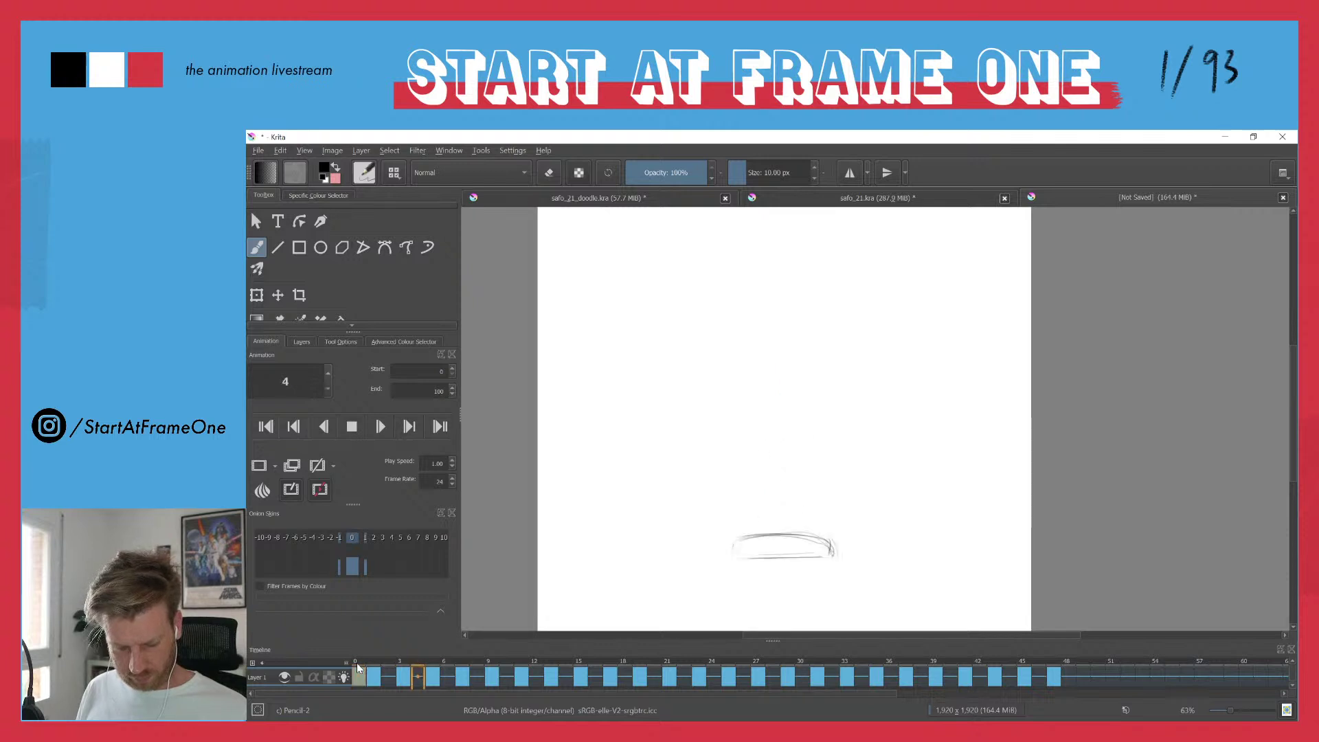
key(space)
key(space)
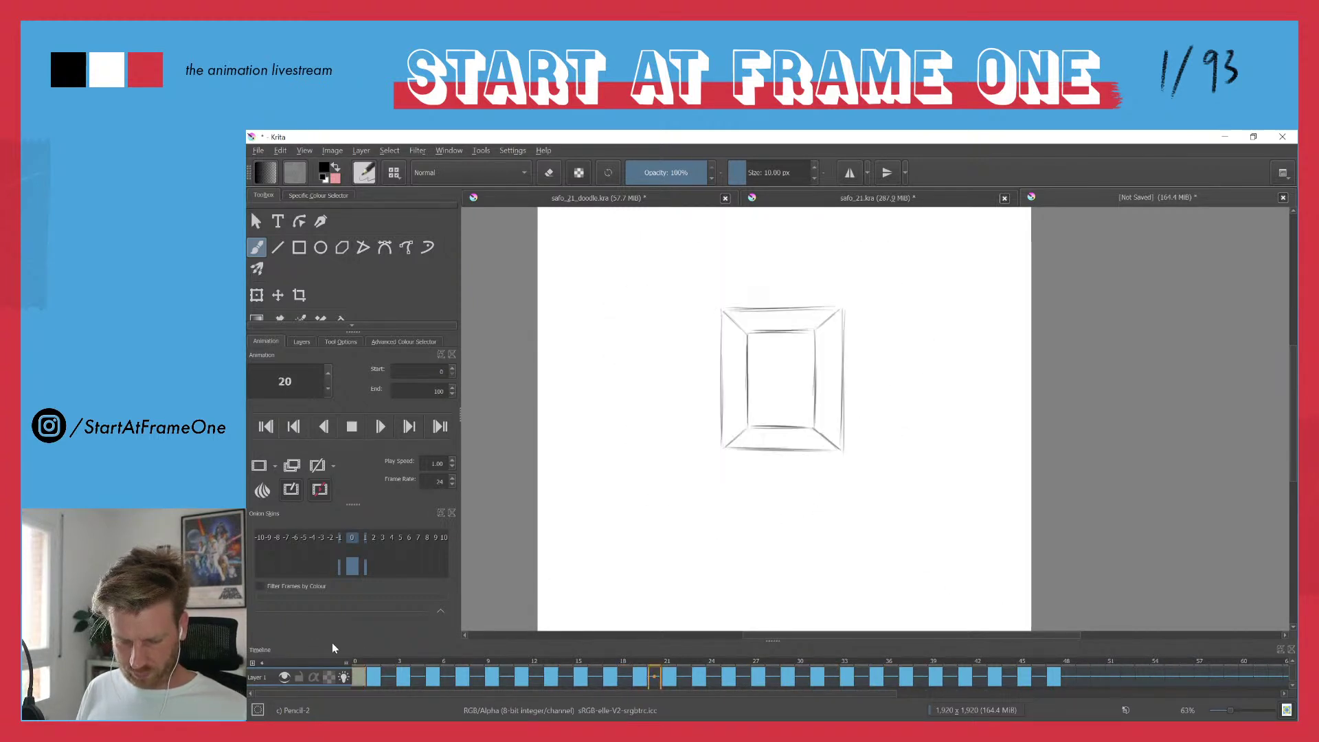
key(space)
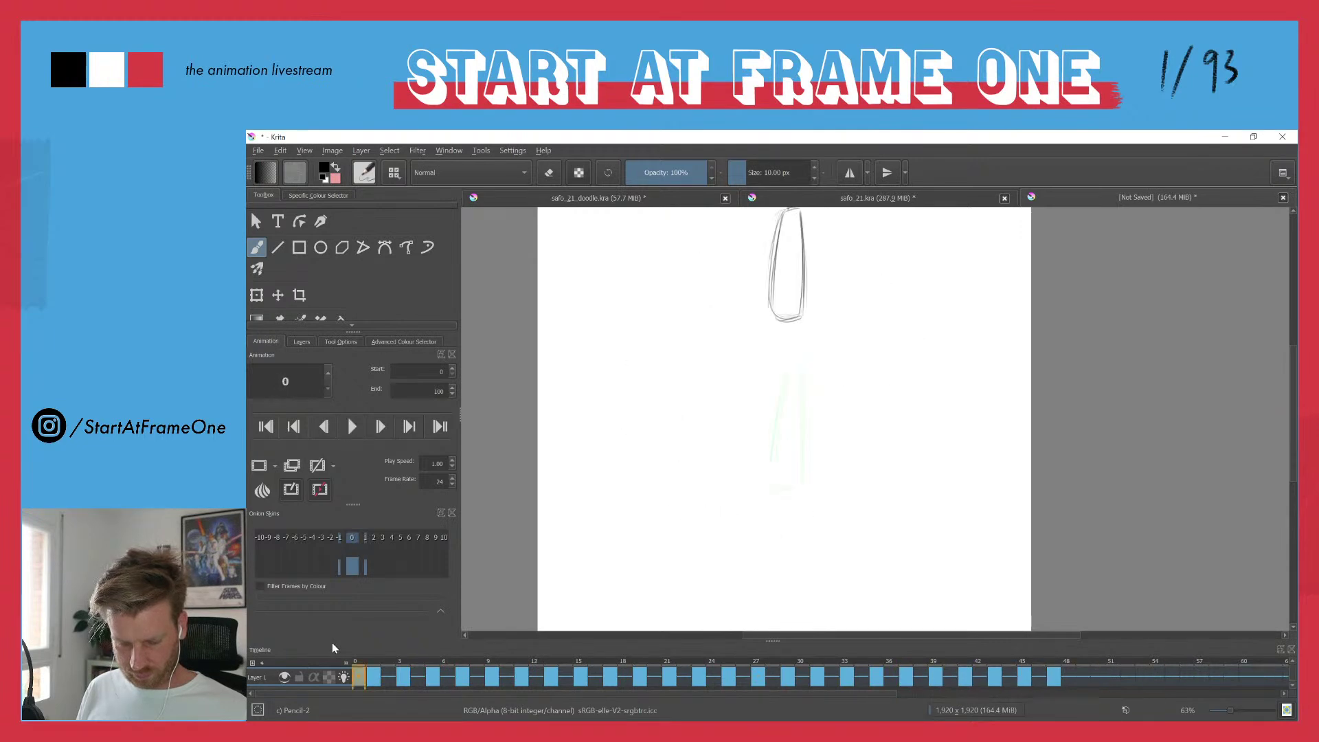
key(space)
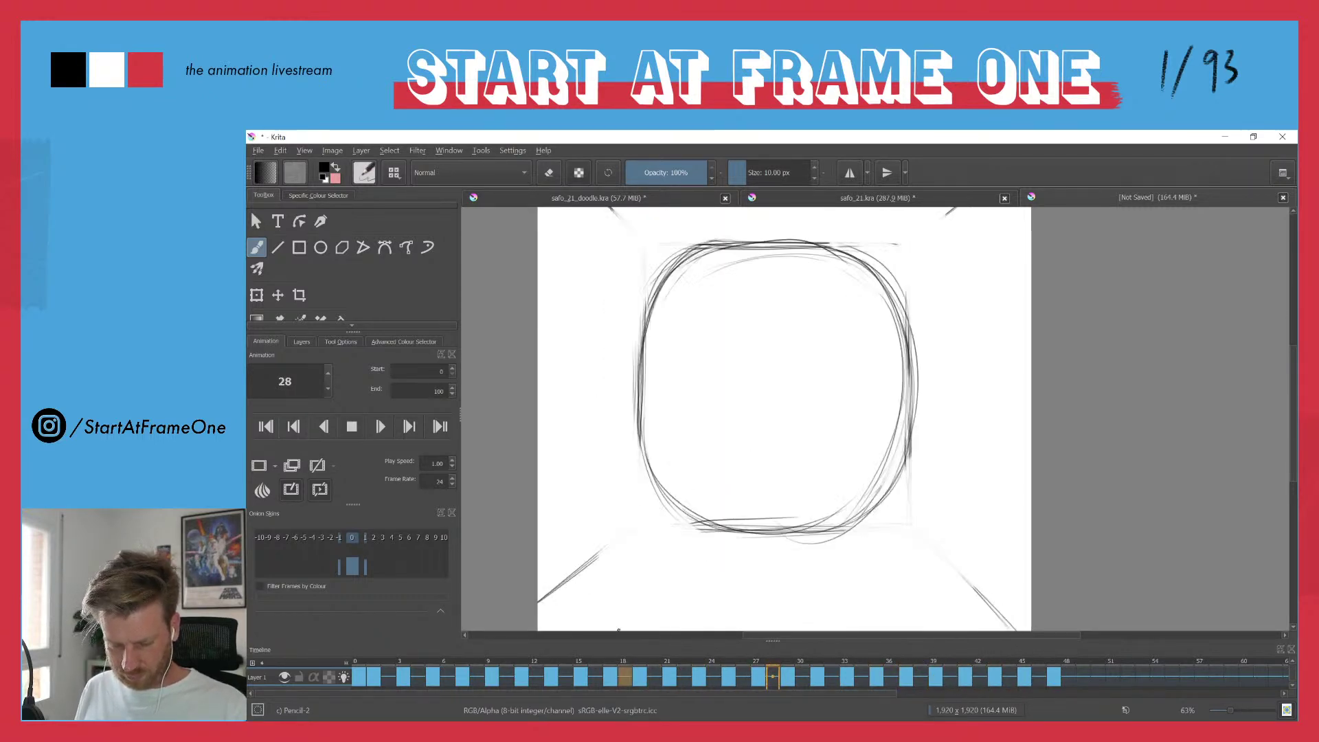
- Play and scrub through the animation from several frames to review the rounding and the receding drips
key(space)
click(615, 665)
key(space)
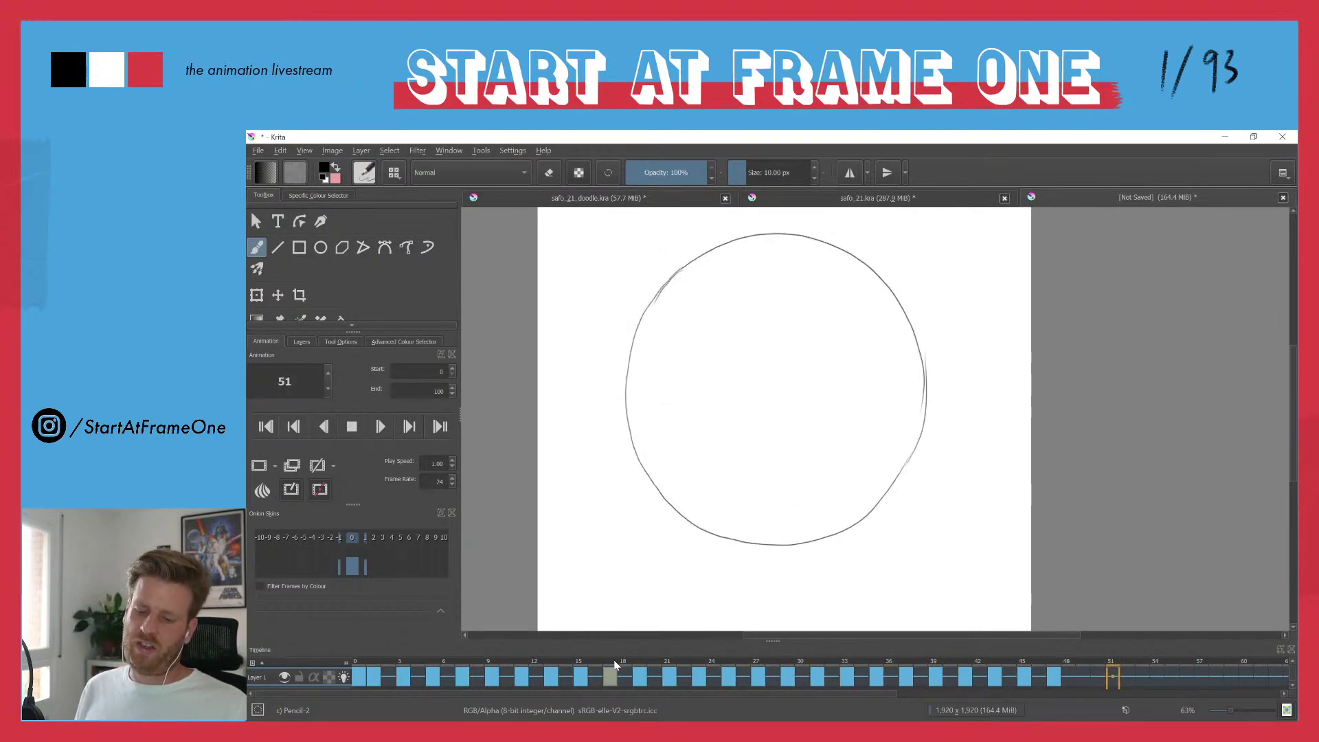
key(space)
click(843, 664)
key(space)
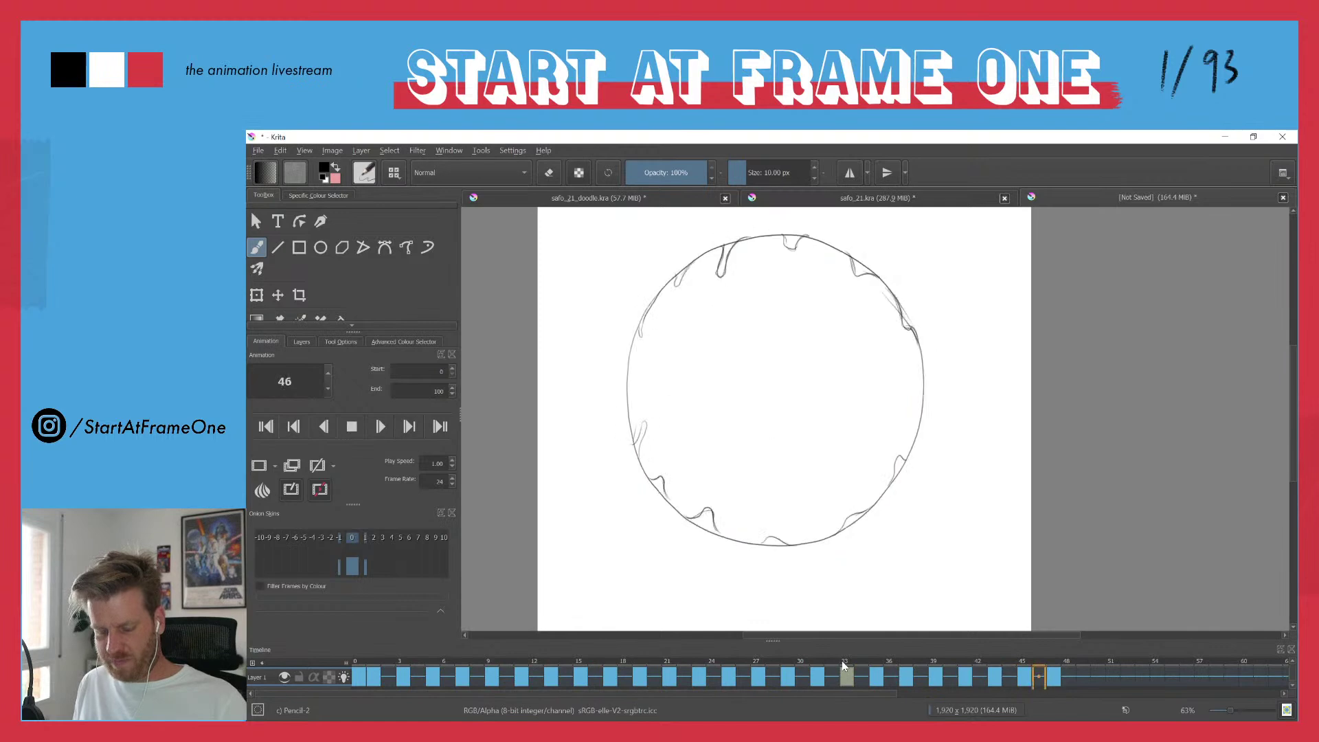
key(space)
drag(772, 665, 1038, 644)
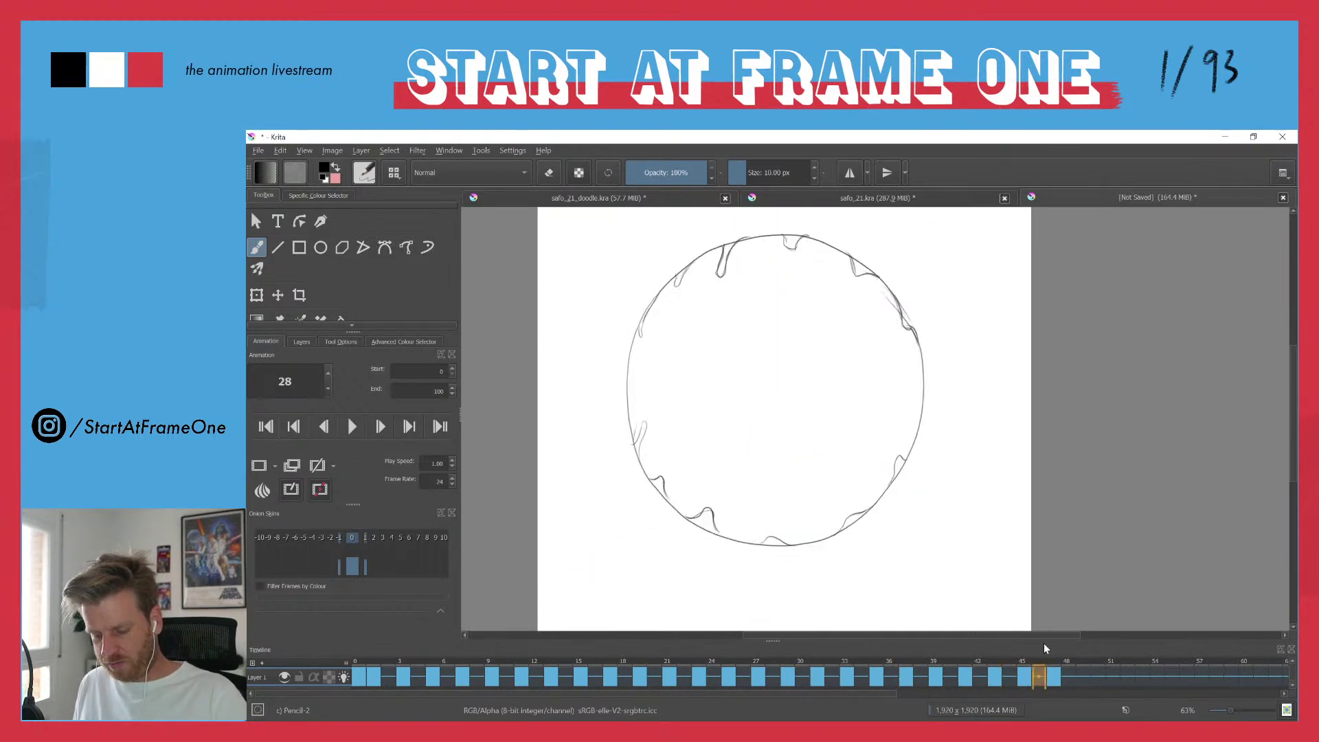
- Duplicate the clean circle to a keyframe at frame 49 and add tiny curved marks at its left and right edges
click(1084, 679)
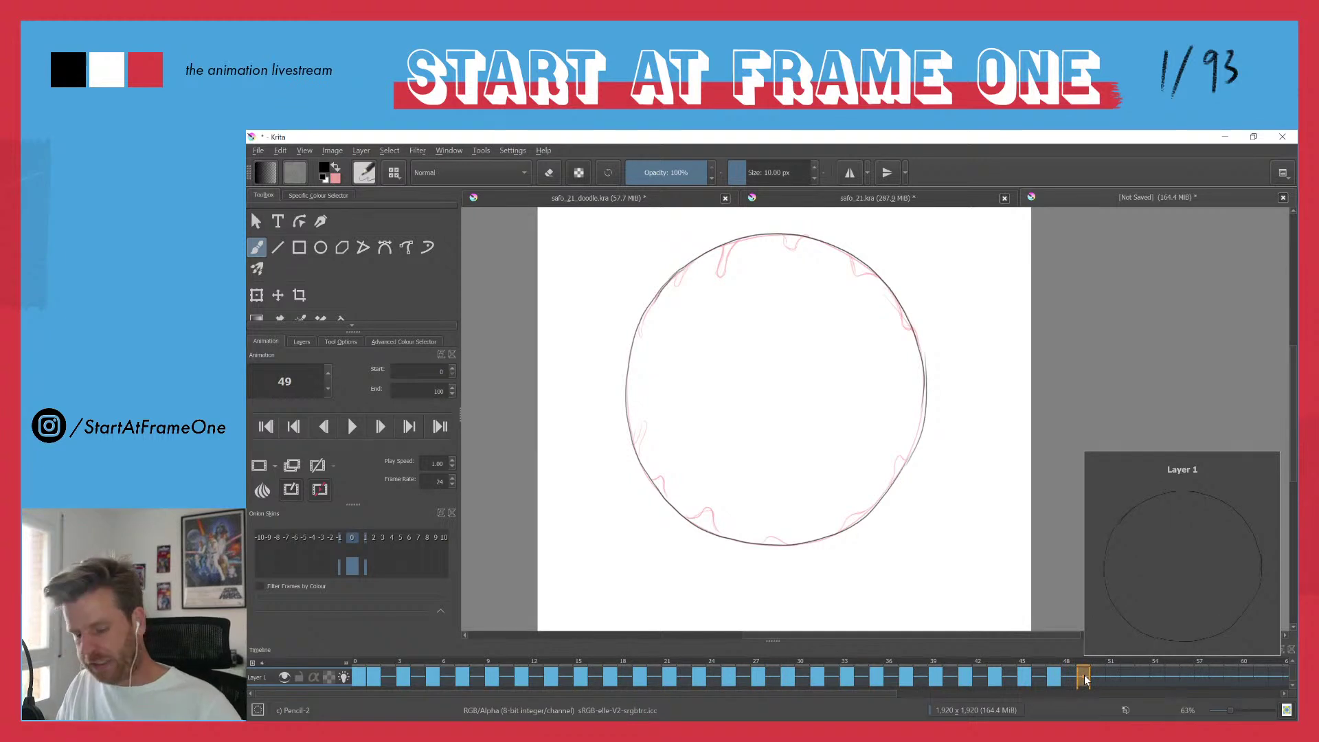
key(F6)
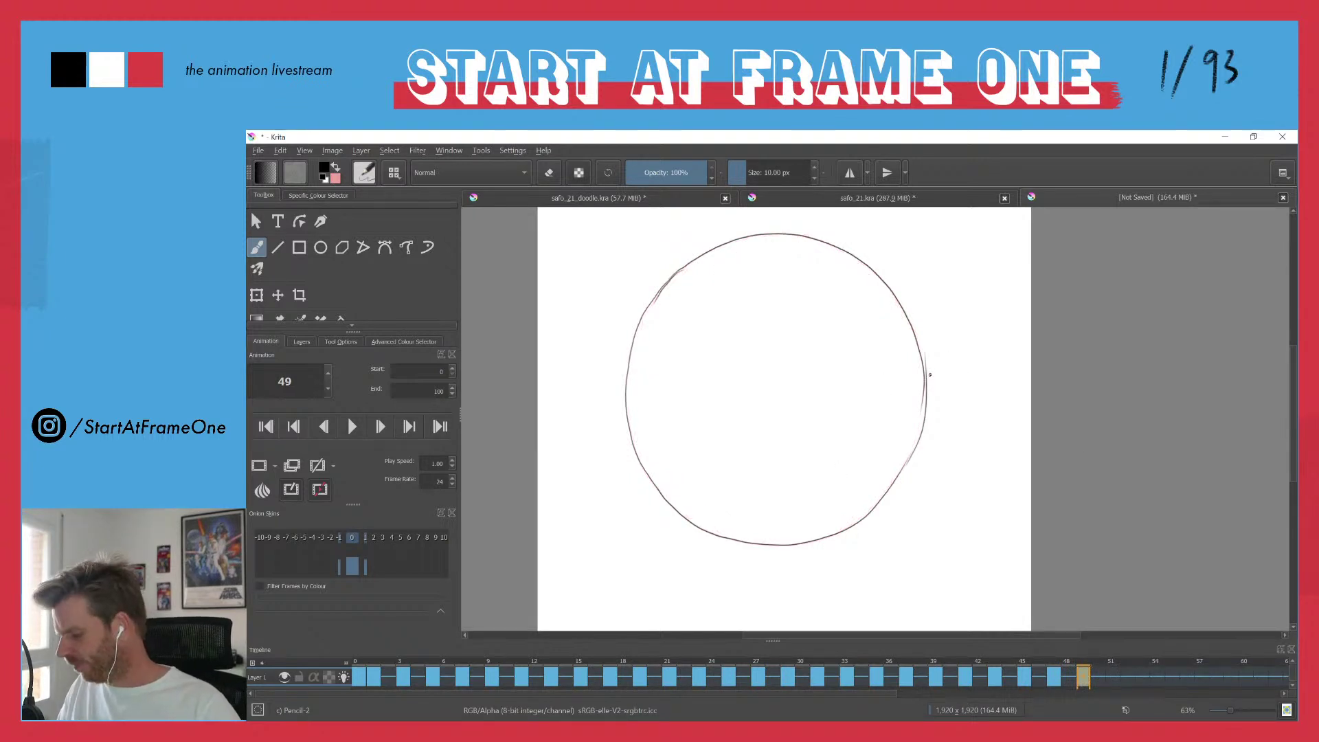
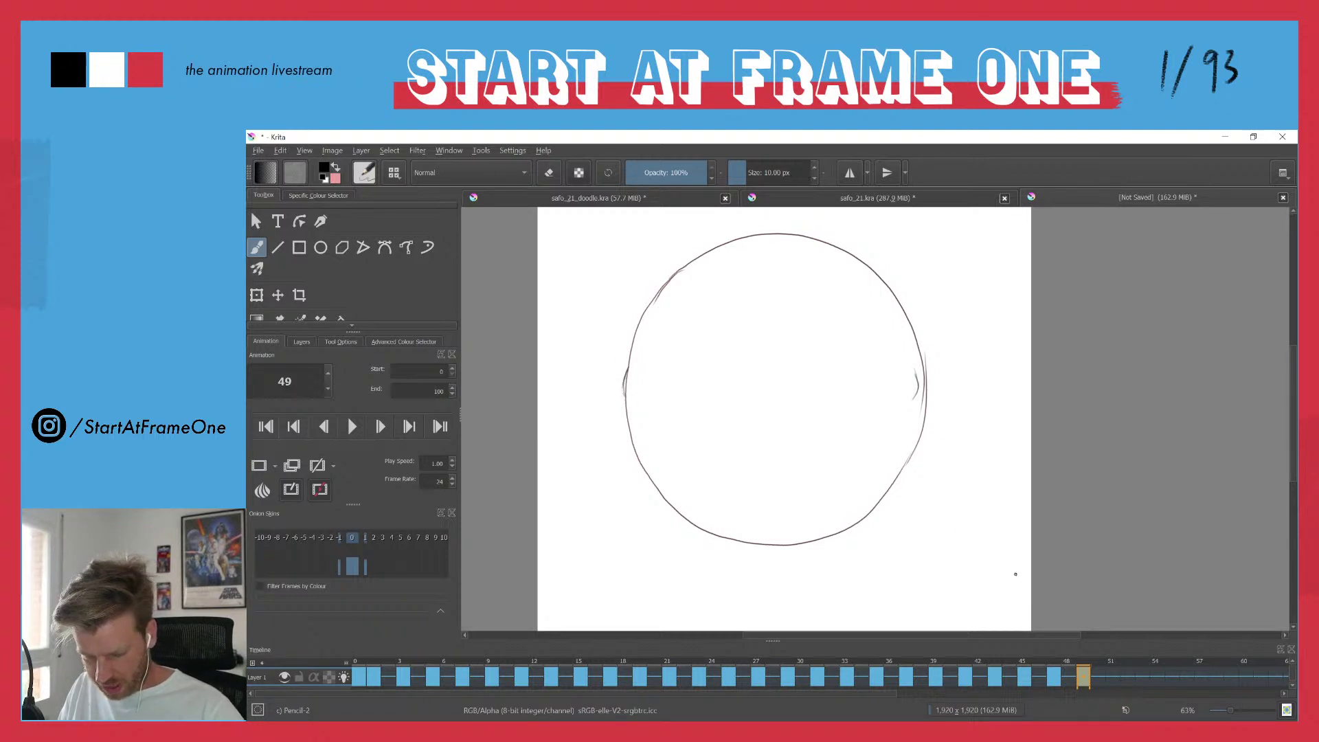
- Duplicate the drawing to frame 51 and delete the small marks at the circle's left and right edges
click(1111, 680)
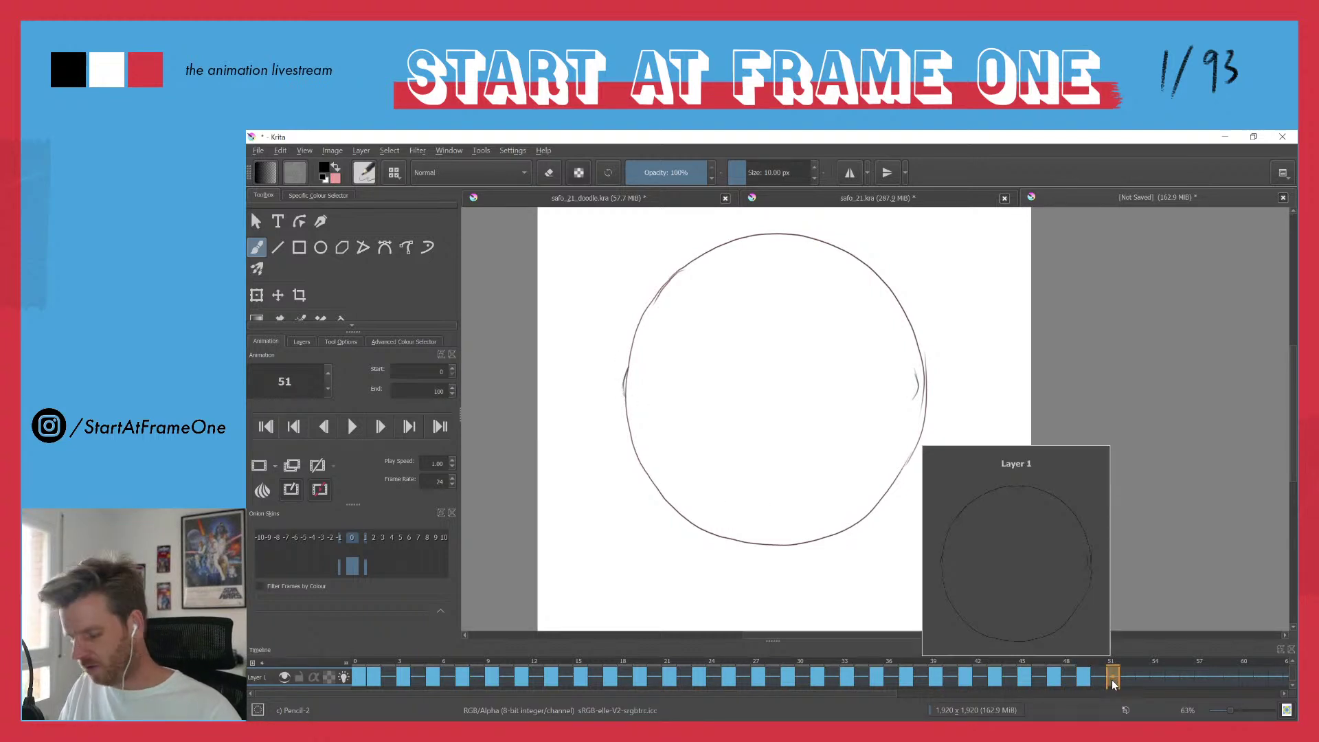
key(l)
mouse_move(917, 366)
mouse_down()
mouse_move(924, 391)
mouse_move(900, 374)
mouse_up()
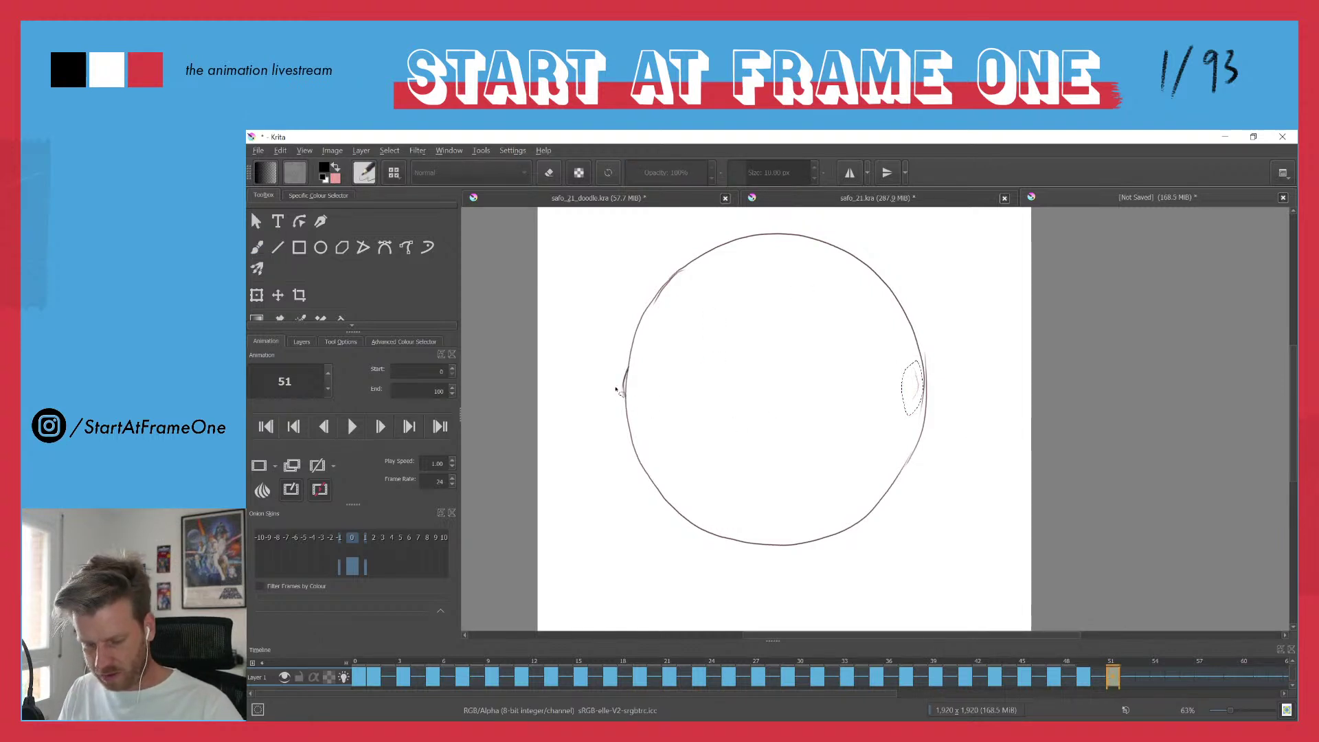
drag(623, 357, 616, 389)
key(Delete)
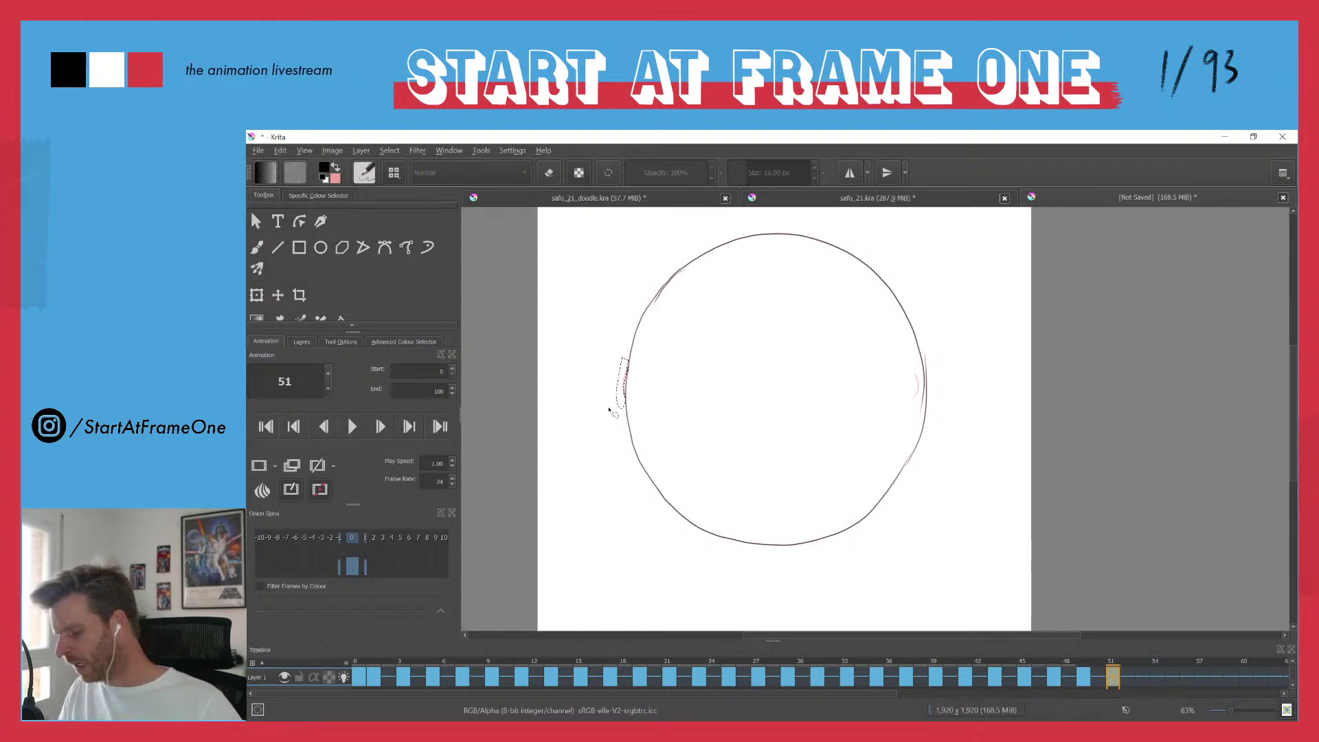
key(ctrl+shift+a)
key(b)
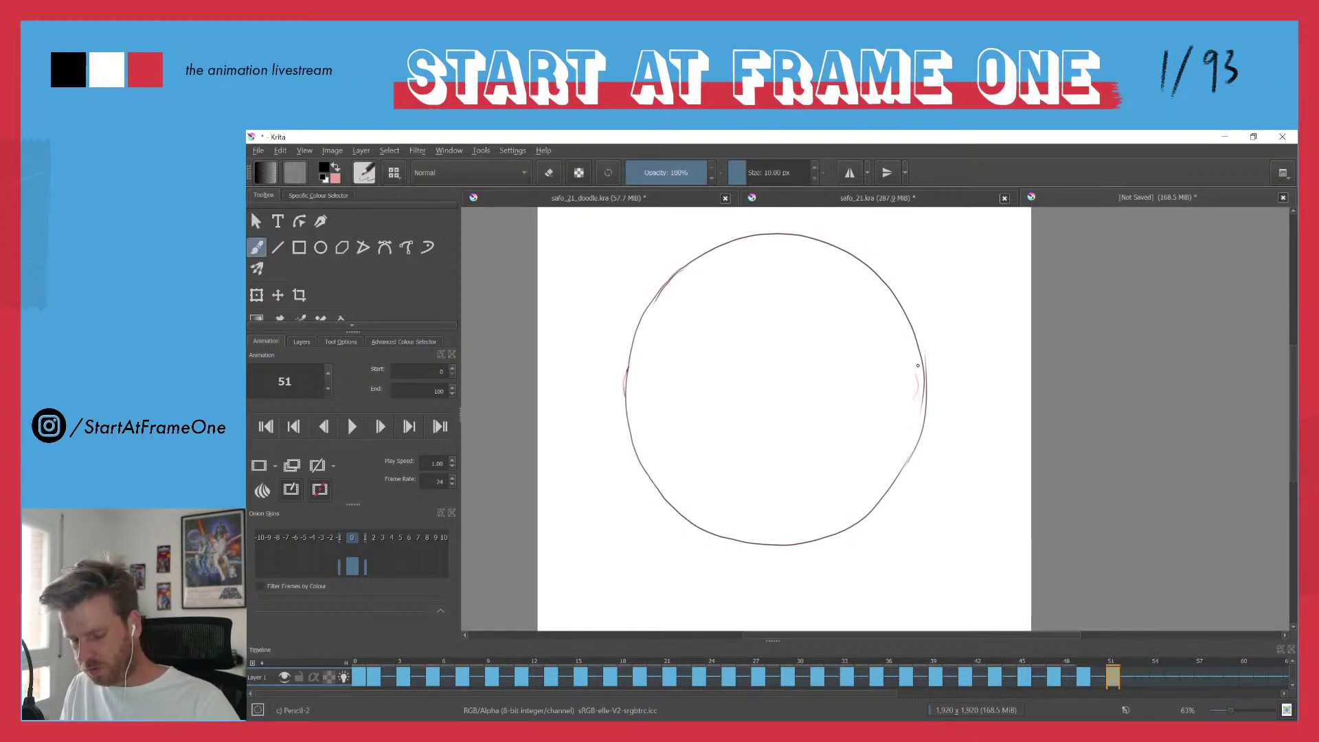
- Draw small outward bulges on the circle's right and left edges on frame 51
mouse_move(917, 354)
mouse_down()
mouse_move(928, 389)
mouse_move(922, 367)
mouse_move(909, 421)
mouse_move(931, 360)
mouse_move(920, 391)
mouse_up()
key(e)
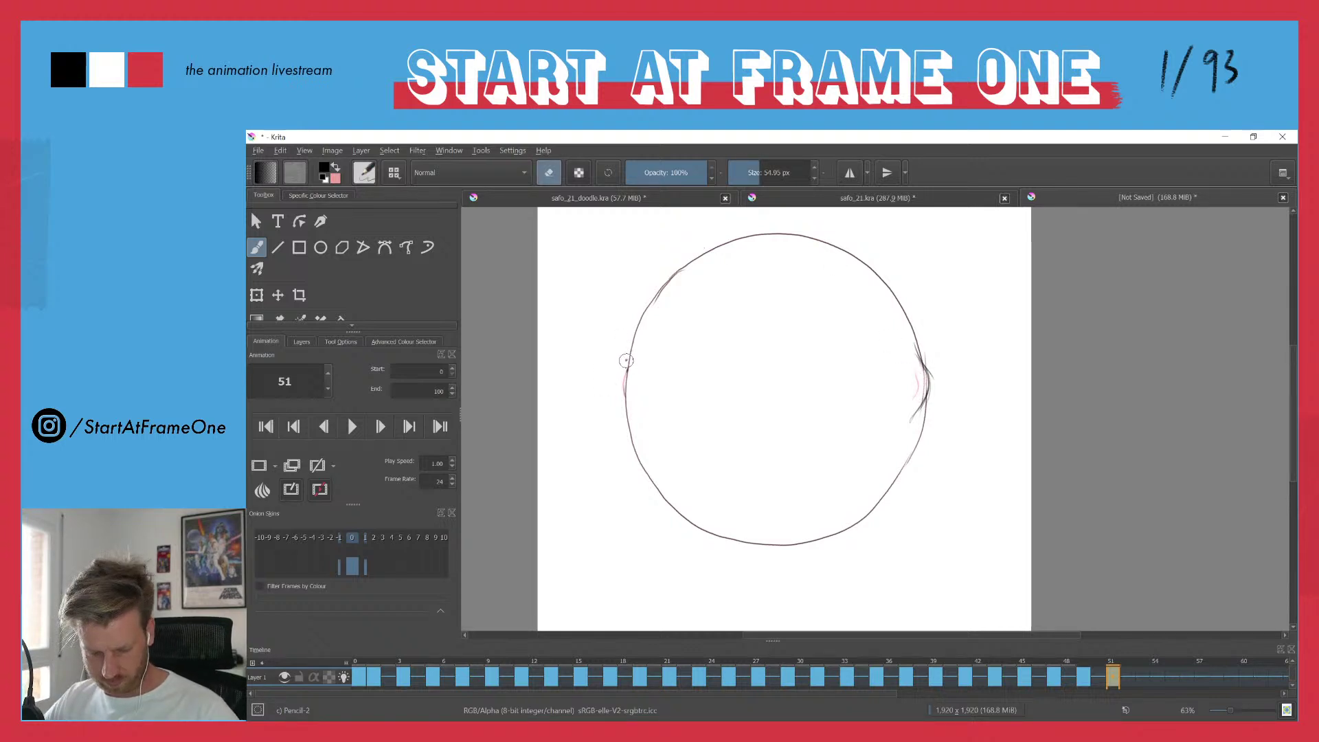
key(e)
mouse_move(631, 348)
mouse_down()
mouse_move(616, 374)
mouse_move(629, 349)
mouse_move(623, 411)
mouse_up()
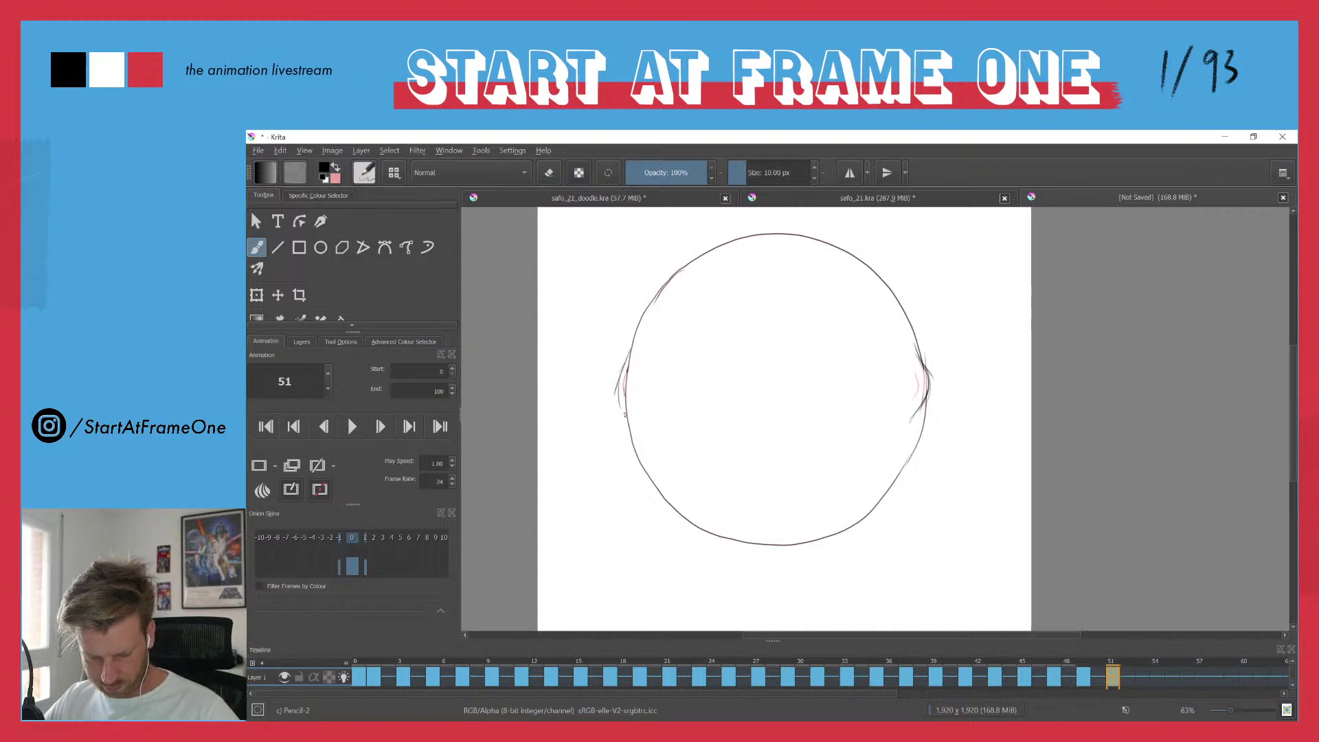
drag(626, 353, 624, 412)
drag(626, 404, 626, 436)
- Duplicate the drawing to frame 53 and delete the bulges on both sides of the circle
click(1143, 678)
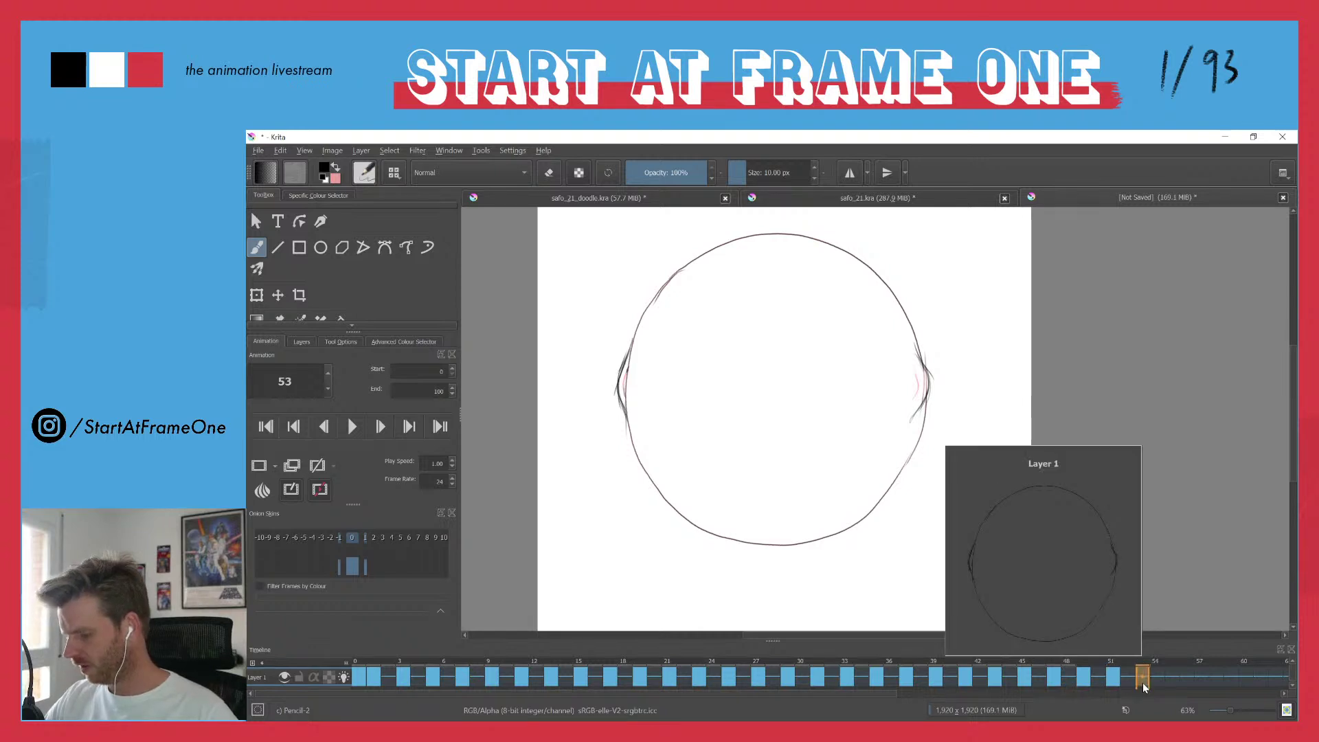
key(F6)
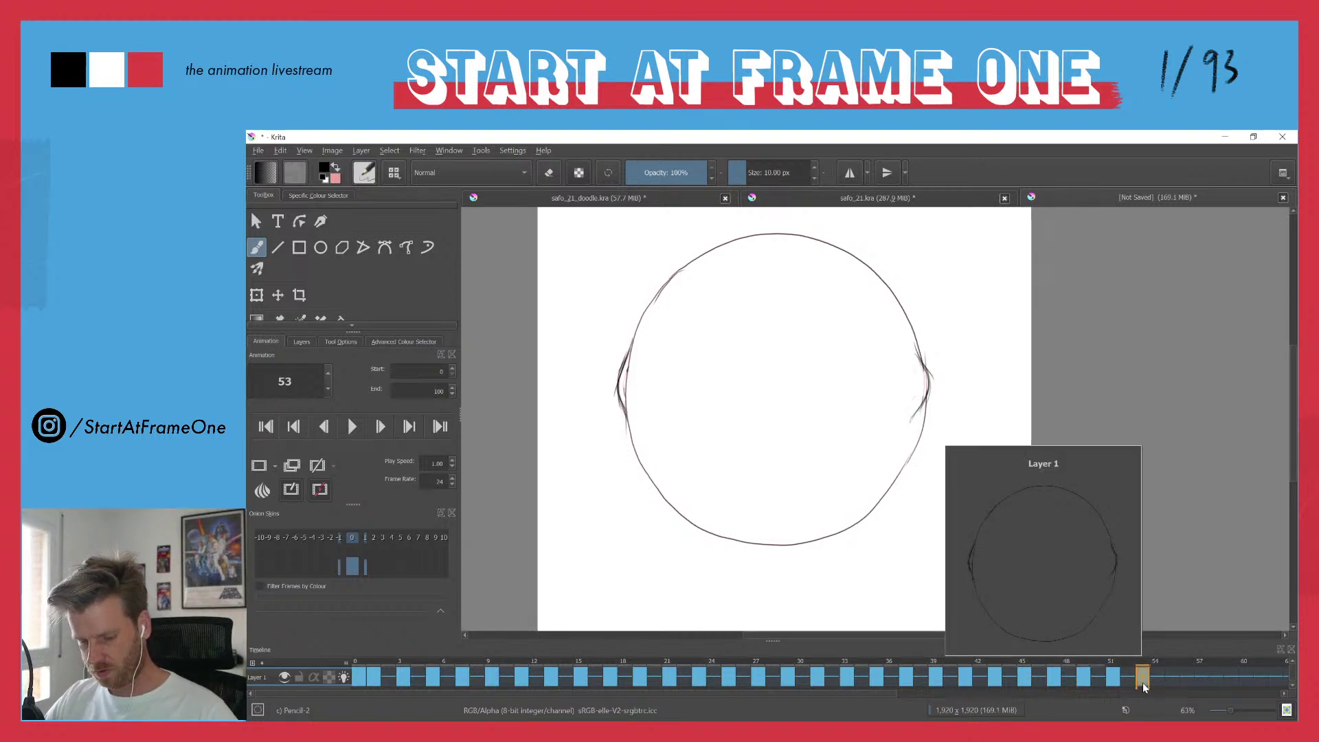
key(l)
mouse_move(915, 338)
mouse_down()
mouse_move(936, 387)
mouse_move(905, 427)
mouse_move(893, 338)
mouse_up()
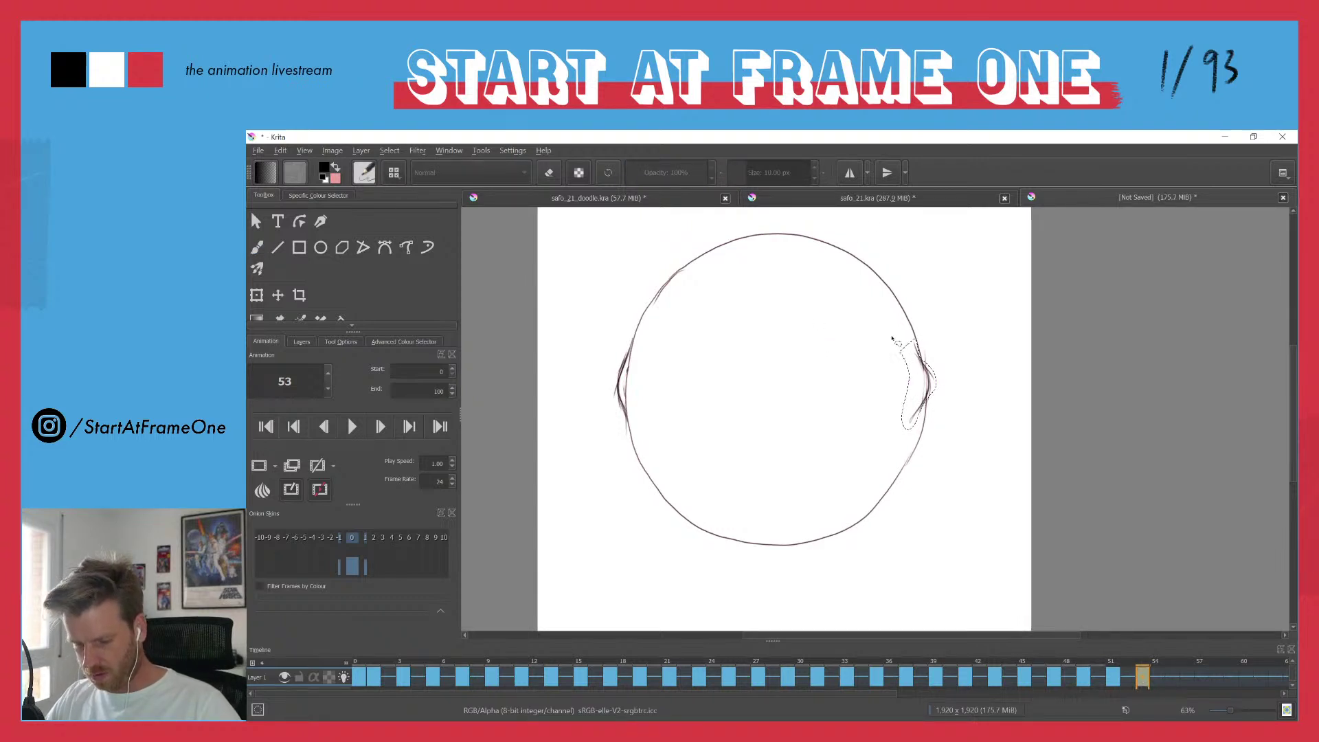
key(Delete)
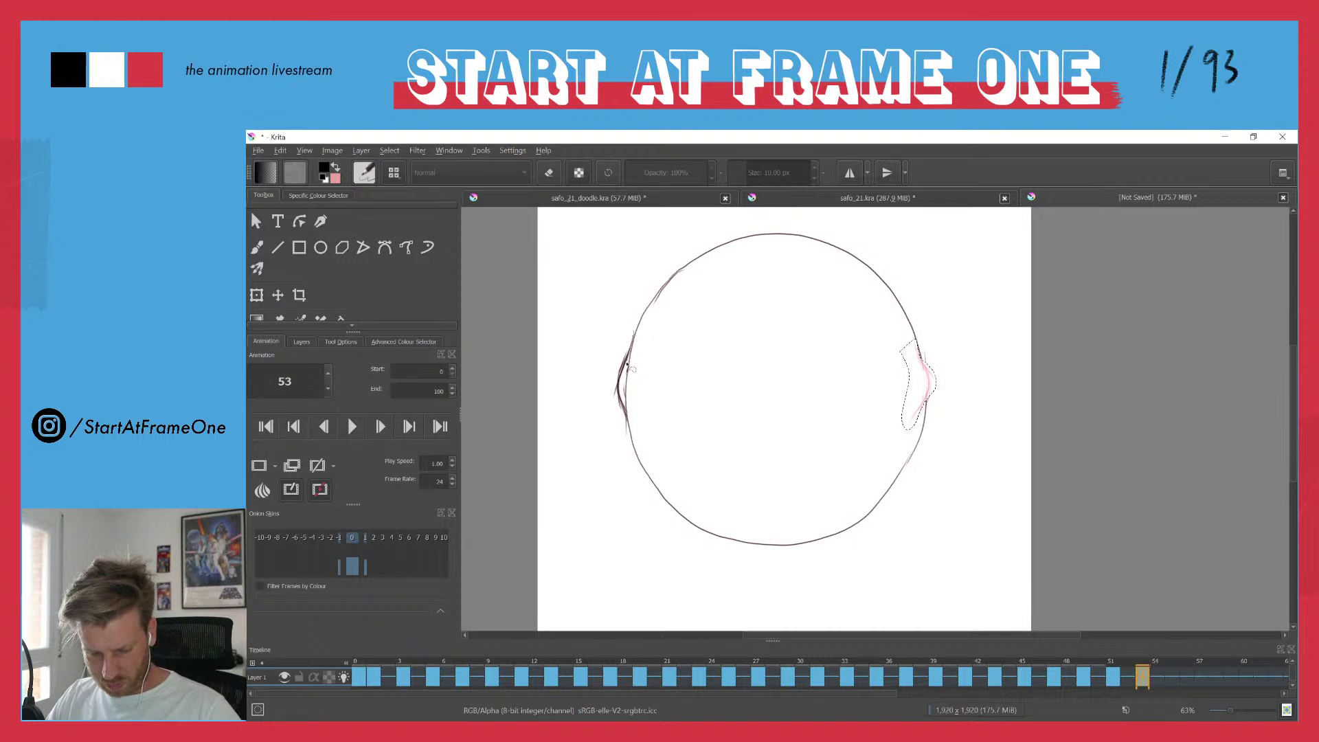
drag(629, 410, 621, 318)
key(Delete)
key(ctrl+shift+a)
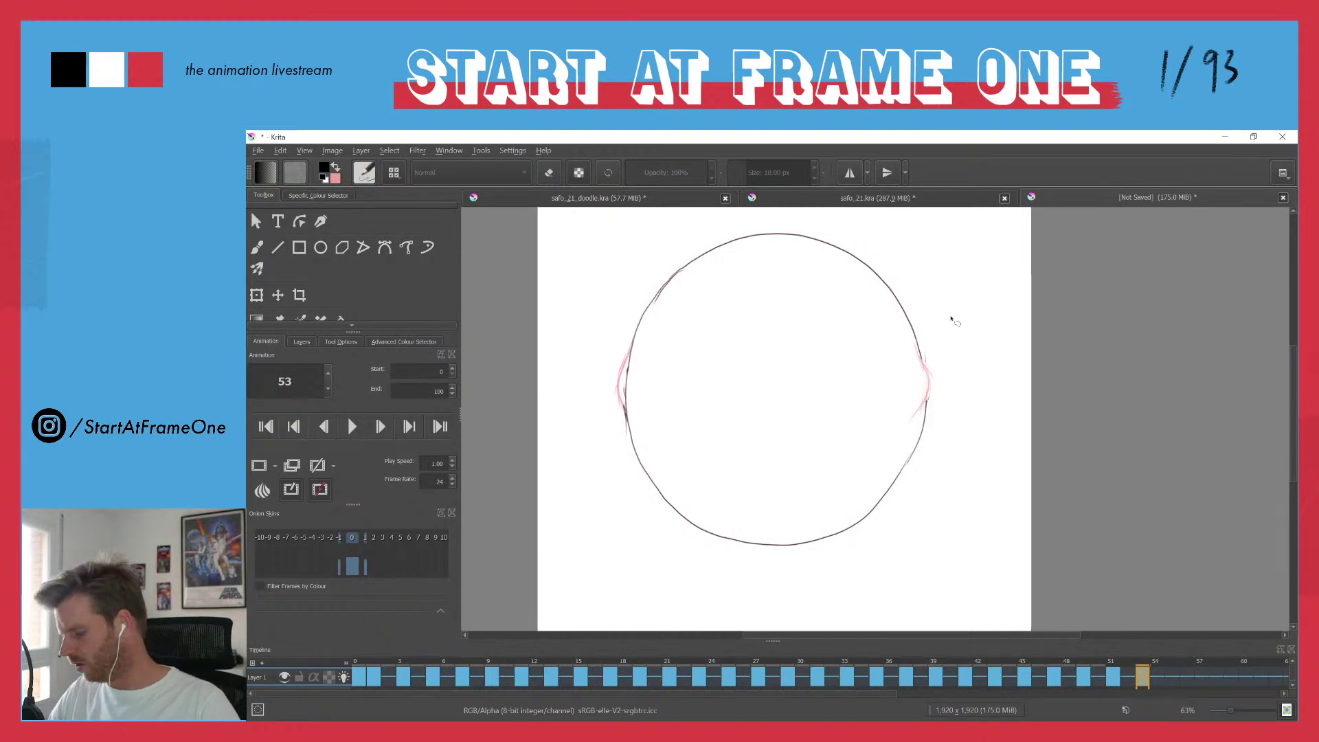
- Draw slightly larger outward bulges on the circle's right and left edges on frame 53
key(b)
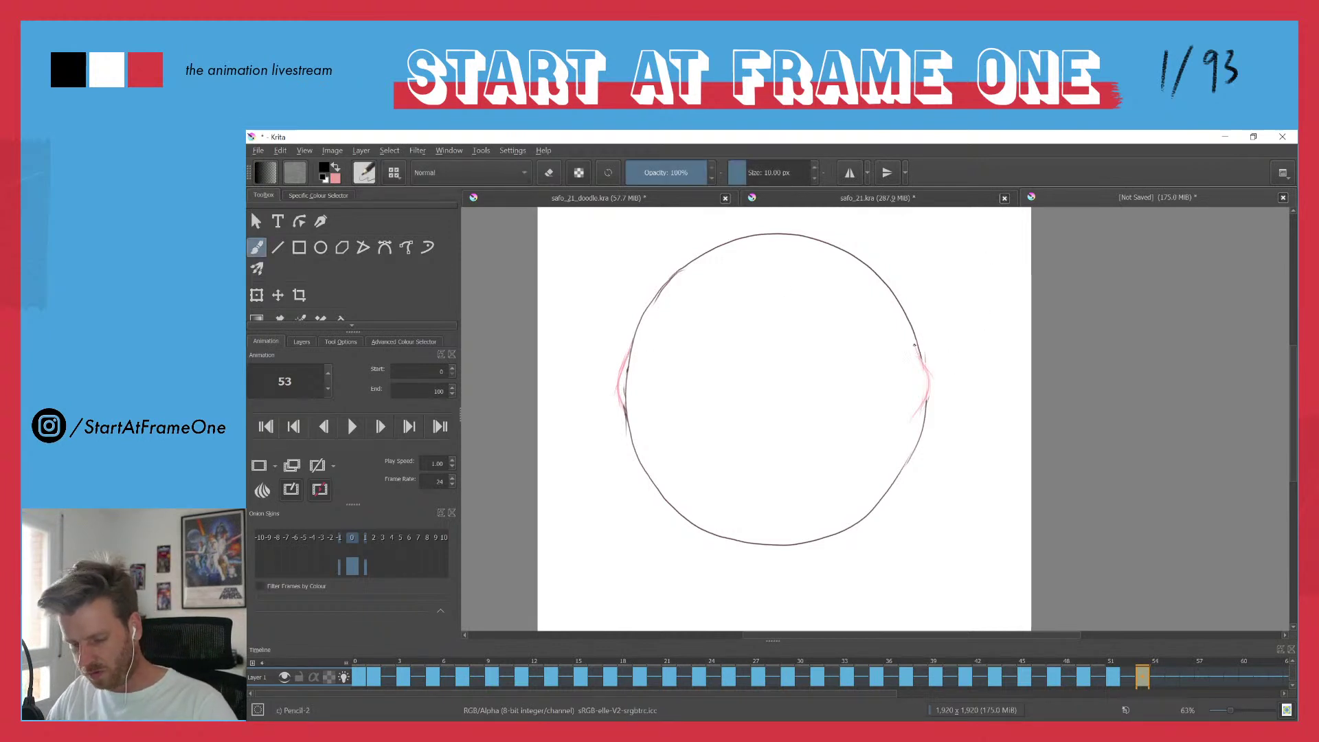
mouse_move(911, 327)
mouse_down()
mouse_move(929, 403)
mouse_move(901, 437)
mouse_move(905, 318)
mouse_move(934, 384)
mouse_move(904, 441)
mouse_up()
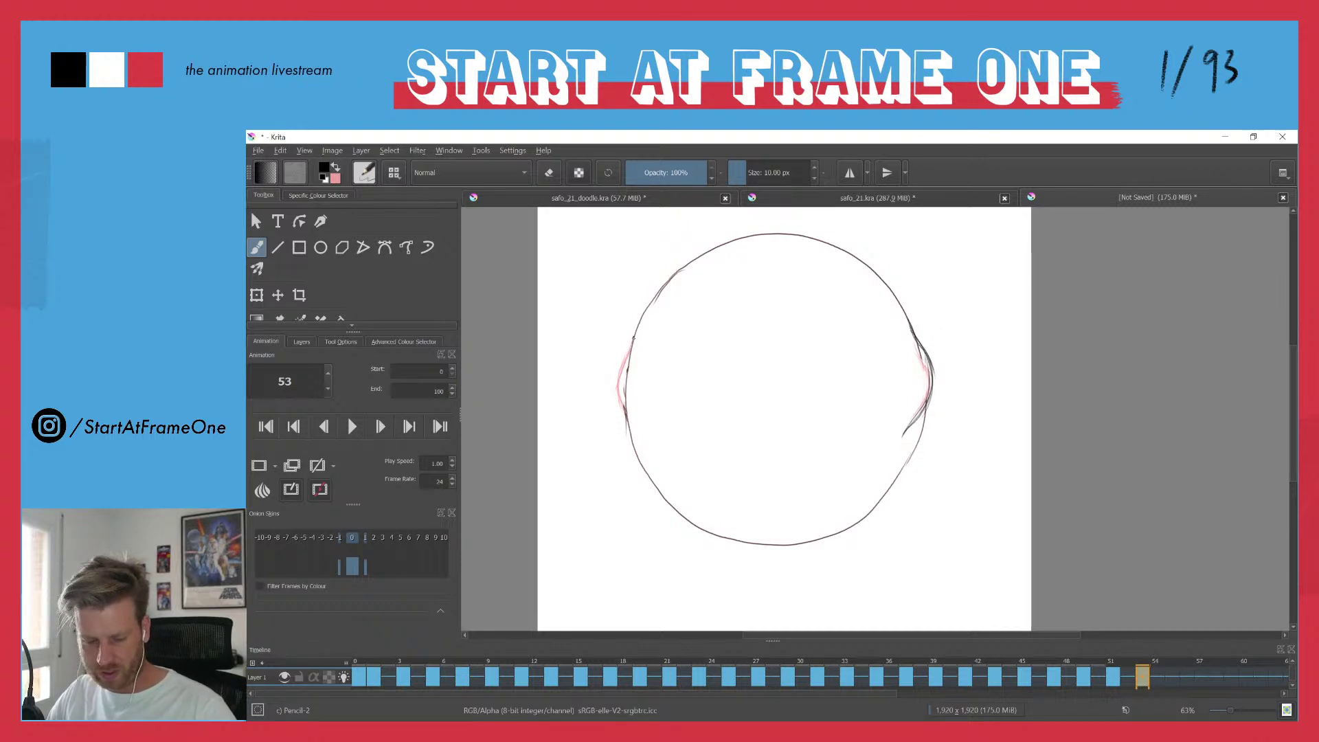
mouse_move(636, 328)
mouse_down()
mouse_move(608, 391)
mouse_move(618, 363)
mouse_move(632, 440)
mouse_up()
drag(623, 349, 611, 387)
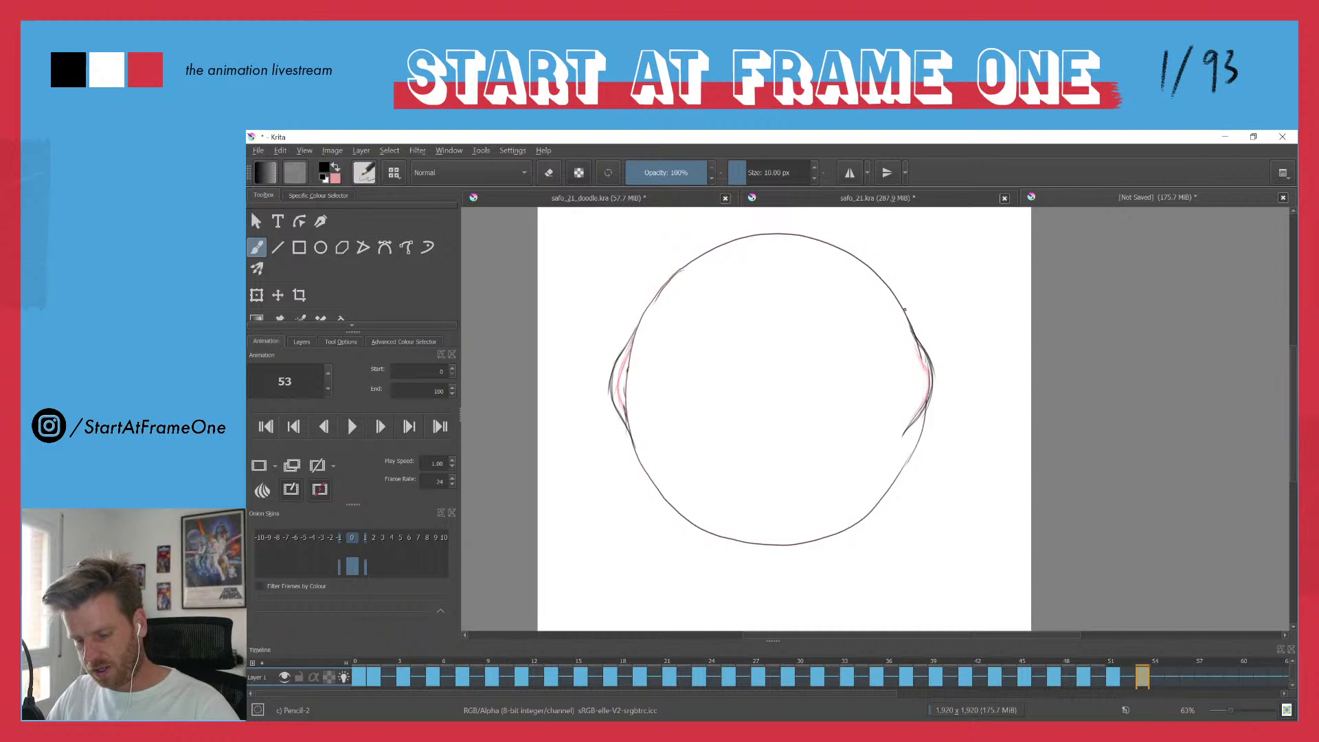
key(e)
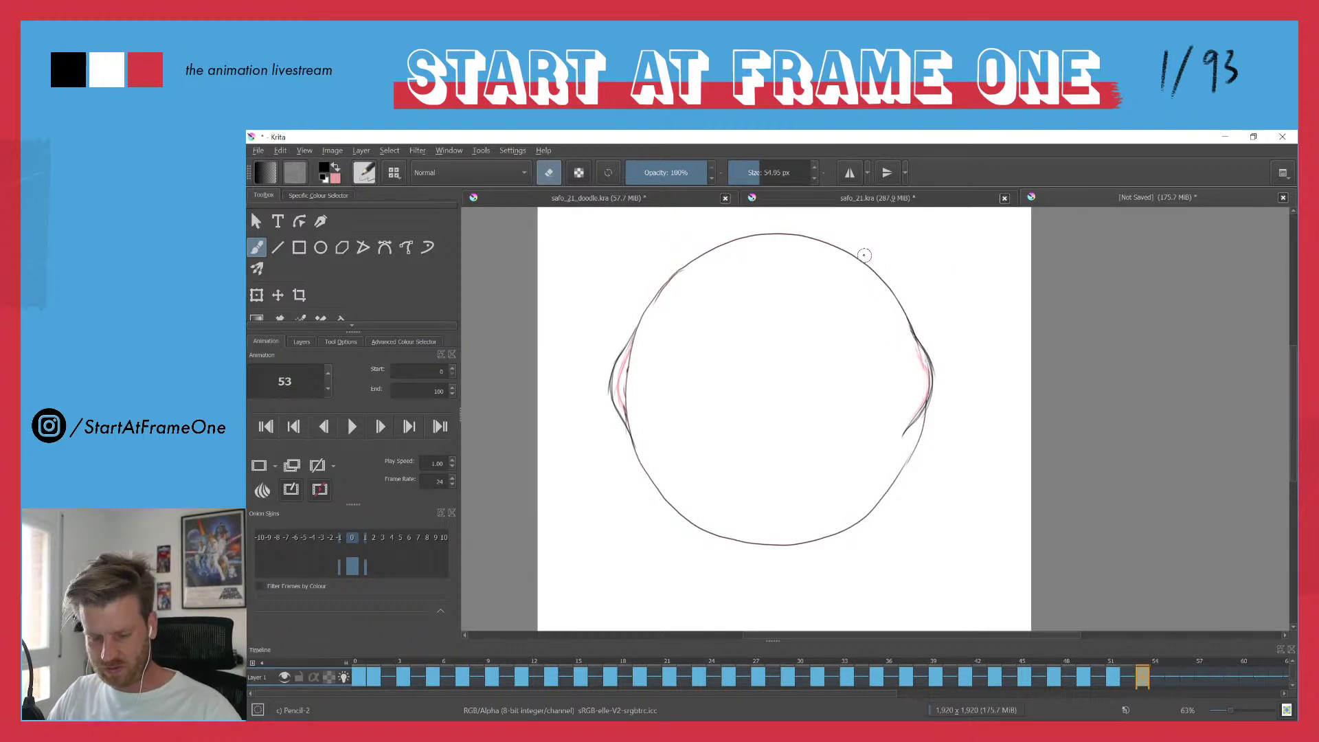
- Scrub and play the animation from frame 0 to review the motion leading into the side bulges
drag(759, 661, 1148, 640)
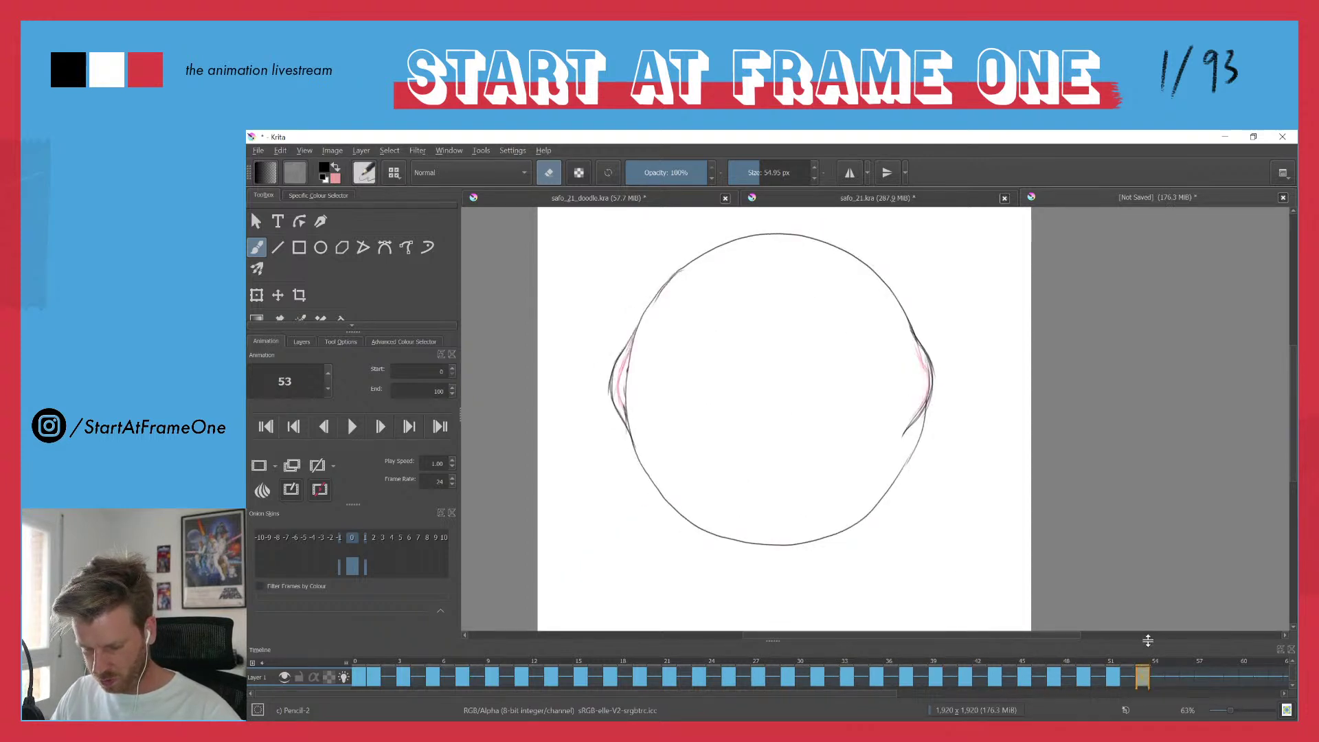
click(360, 662)
key(space)
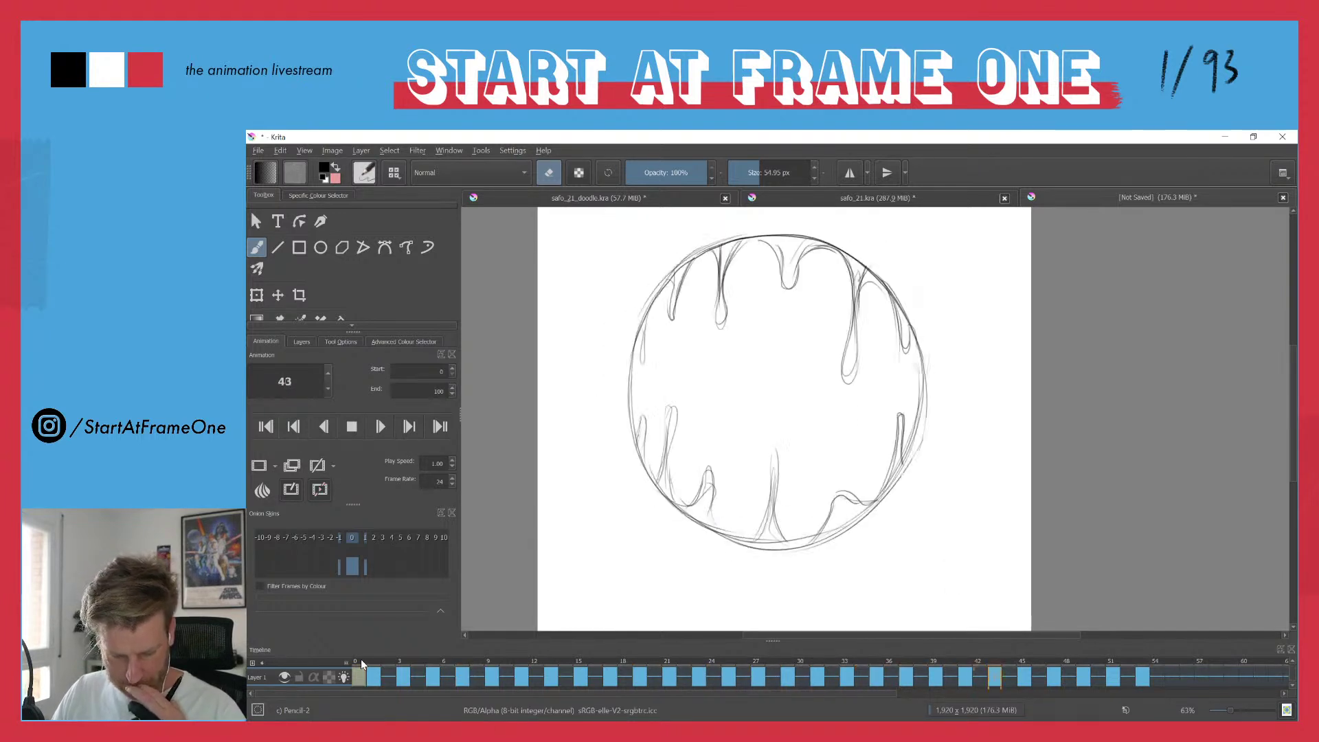
key(space)
click(1172, 678)
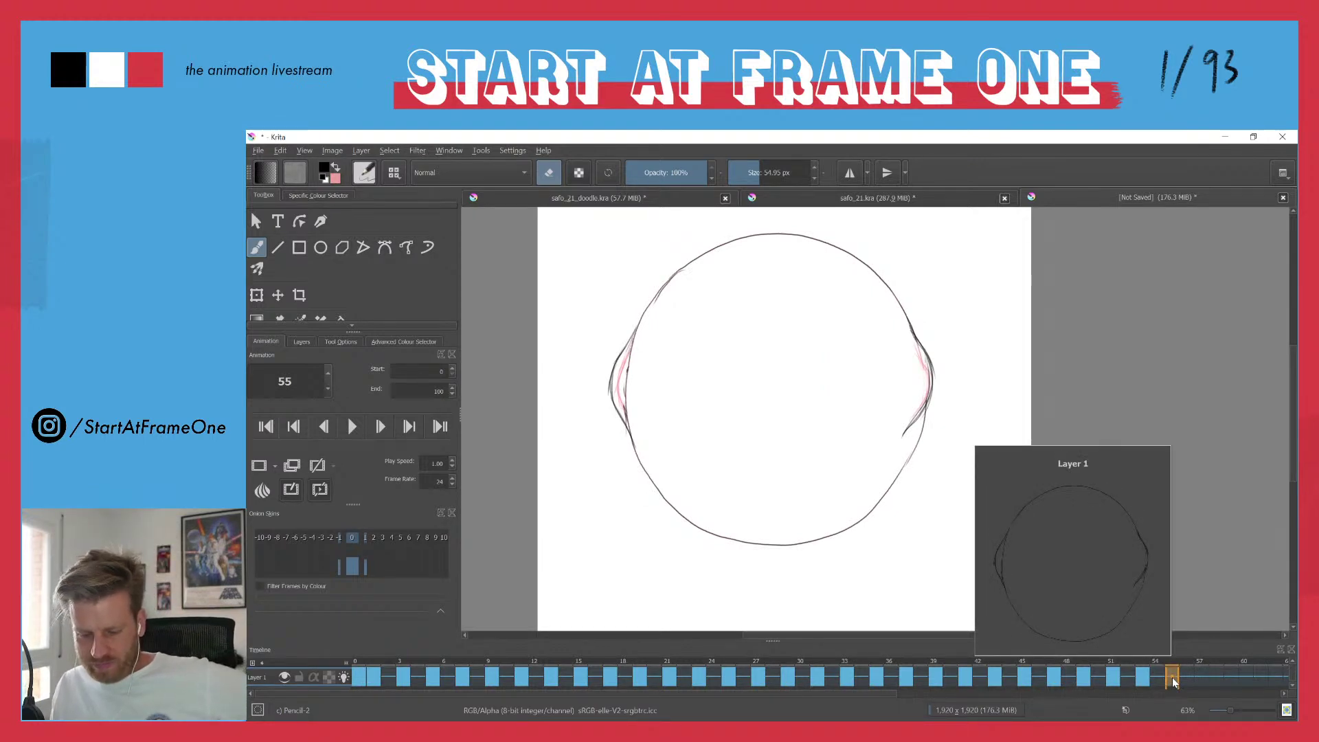
click(358, 664)
key(space)
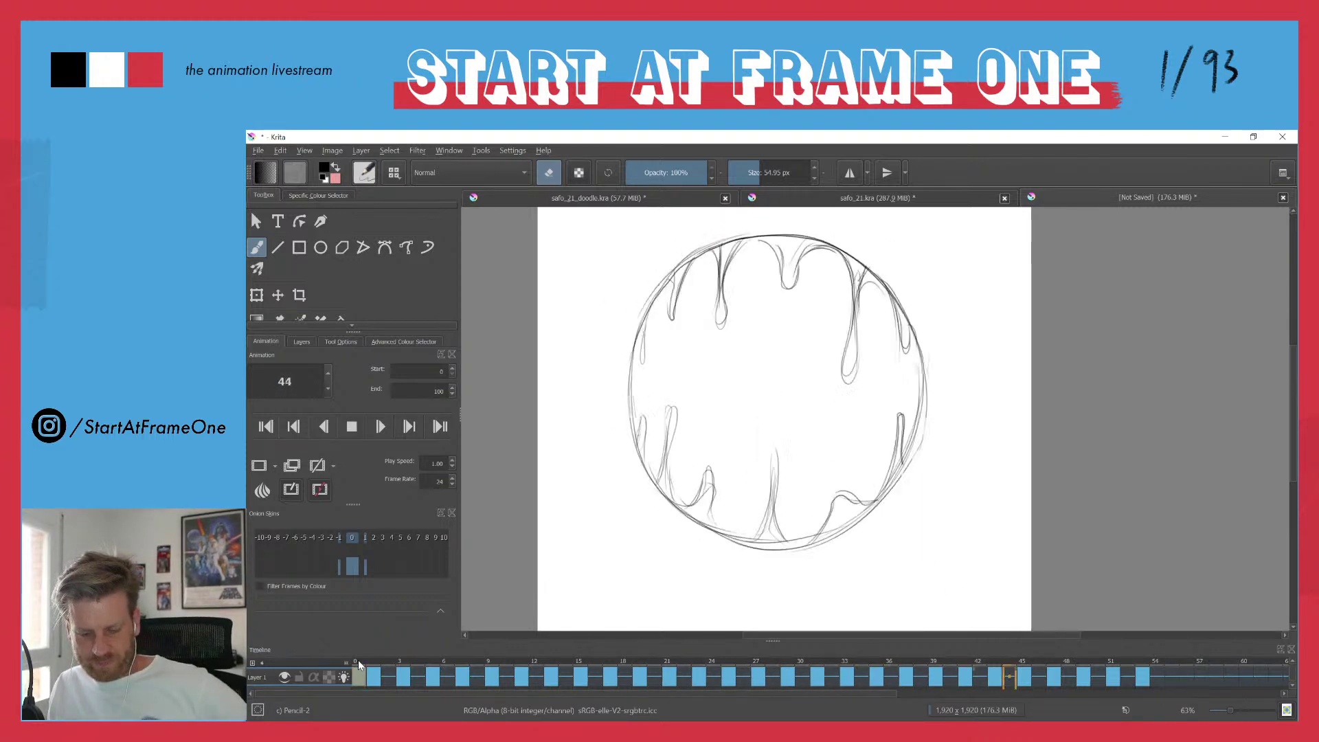
key(space)
key(space)
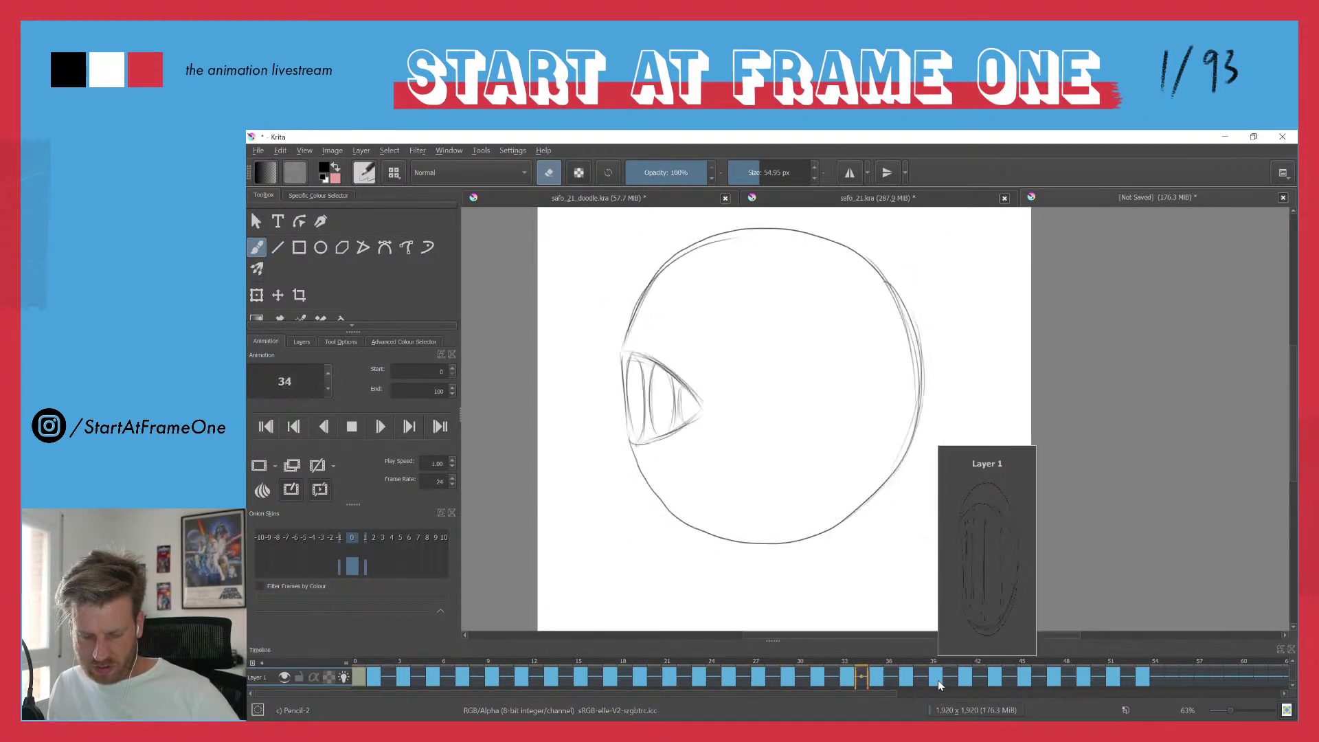
key(space)
click(1144, 667)
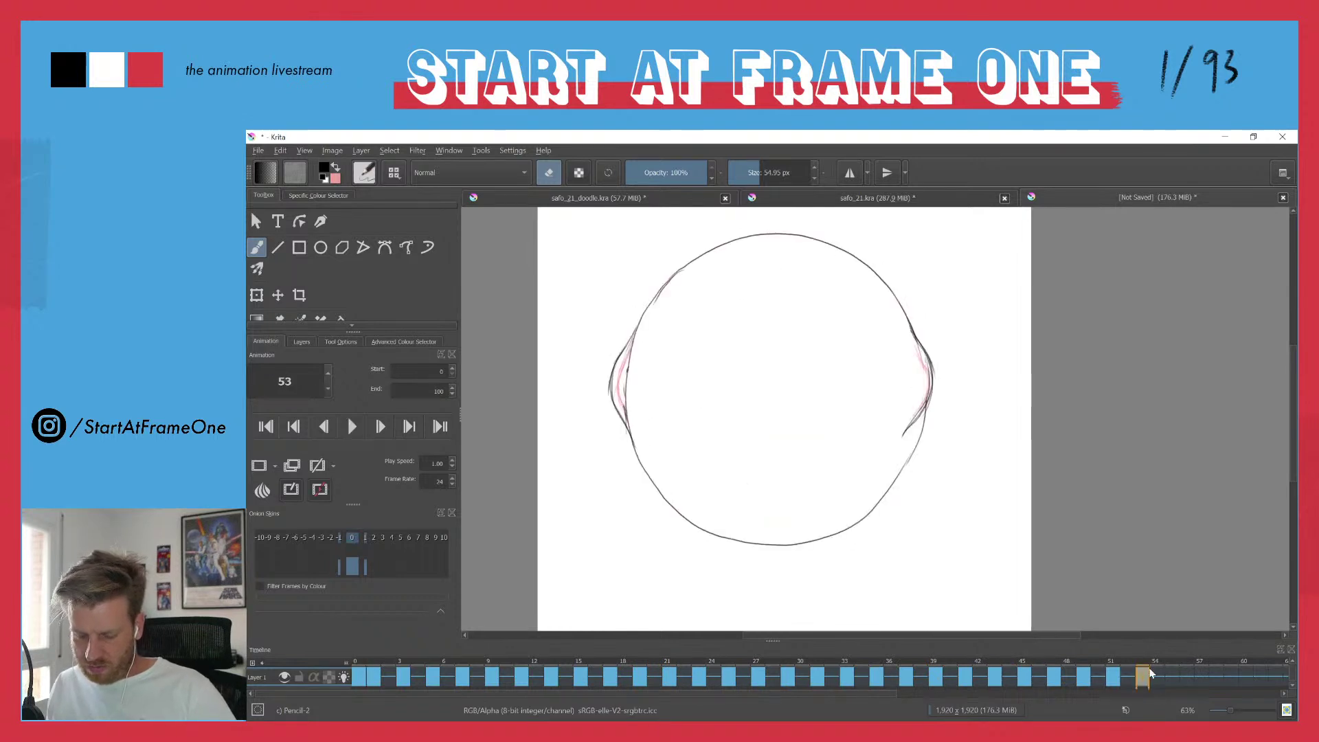
- Add a blank keyframe at frame 55 and draw a wider bulge outside the circle's right edge
click(1171, 682)
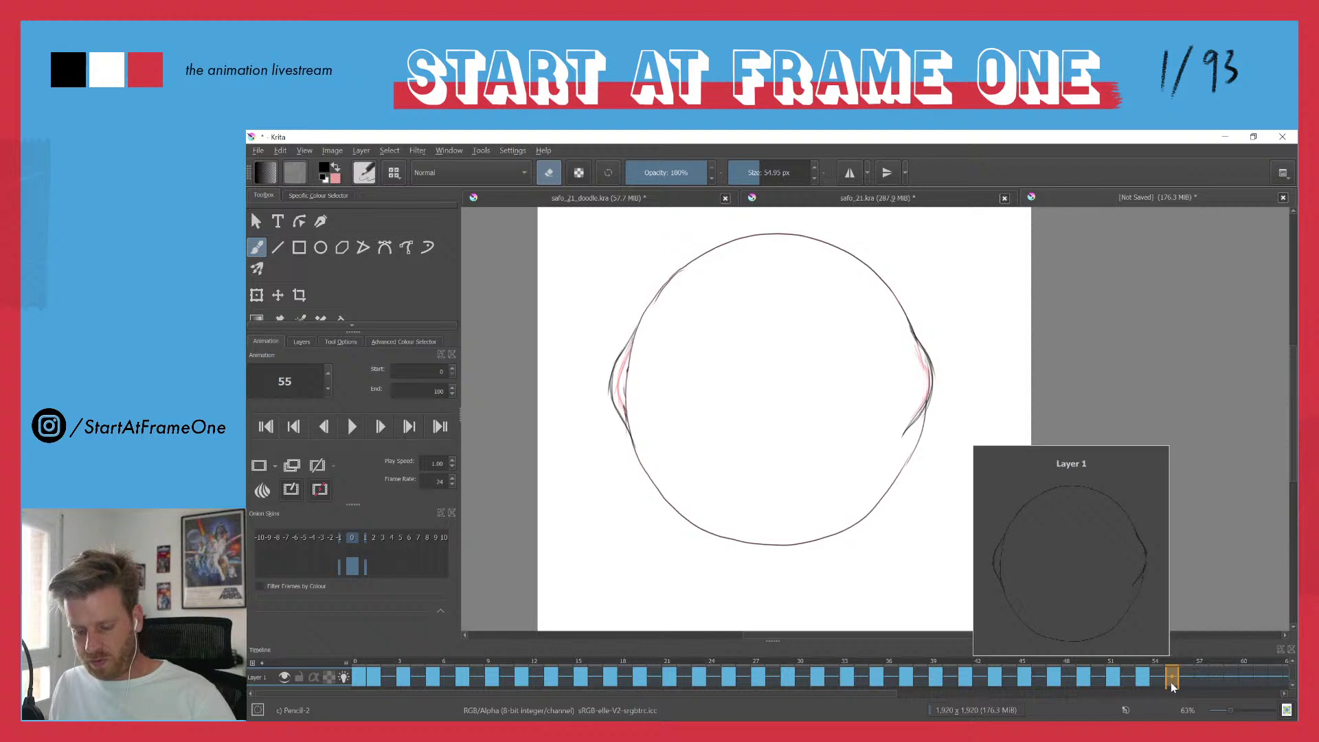
key(F7)
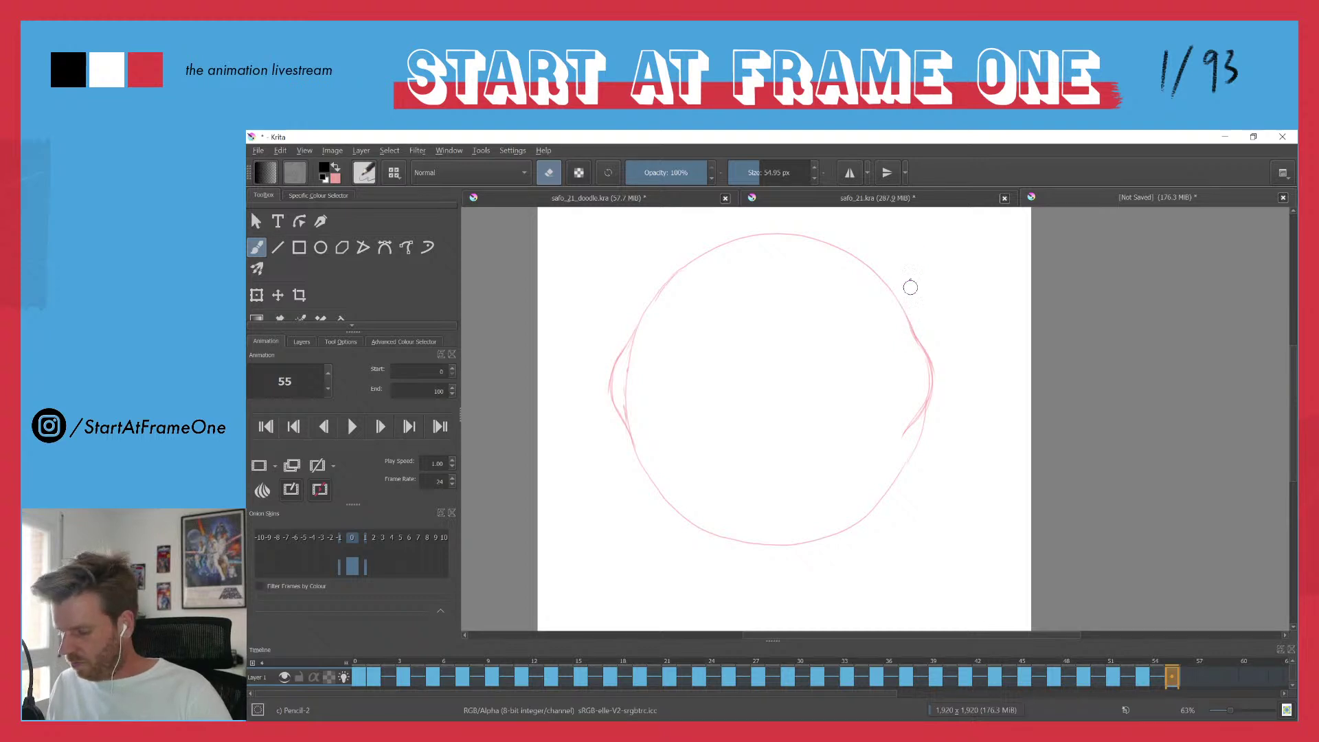
key(e)
mouse_move(894, 300)
mouse_down()
mouse_move(931, 334)
mouse_move(891, 300)
mouse_move(937, 360)
mouse_move(919, 326)
mouse_move(949, 386)
mouse_up()
mouse_move(919, 326)
mouse_down()
mouse_move(936, 411)
mouse_move(908, 440)
mouse_move(946, 355)
mouse_up()
mouse_move(897, 301)
mouse_down()
mouse_move(942, 368)
mouse_move(943, 345)
mouse_move(908, 418)
mouse_move(945, 397)
mouse_move(908, 438)
mouse_up()
mouse_move(922, 423)
mouse_down()
mouse_move(899, 450)
mouse_move(939, 409)
mouse_move(948, 364)
mouse_up()
- Draw a wider left bulge on frame 55 and complete the circle outline with top and bottom arcs
mouse_move(647, 304)
mouse_down()
mouse_move(595, 397)
mouse_move(609, 348)
mouse_move(603, 417)
mouse_move(600, 378)
mouse_move(621, 435)
mouse_move(598, 402)
mouse_move(643, 467)
mouse_up()
drag(615, 428, 636, 455)
mouse_move(600, 395)
mouse_down()
mouse_move(622, 434)
mouse_move(621, 336)
mouse_move(678, 268)
mouse_move(726, 239)
mouse_move(823, 239)
mouse_move(881, 283)
mouse_up()
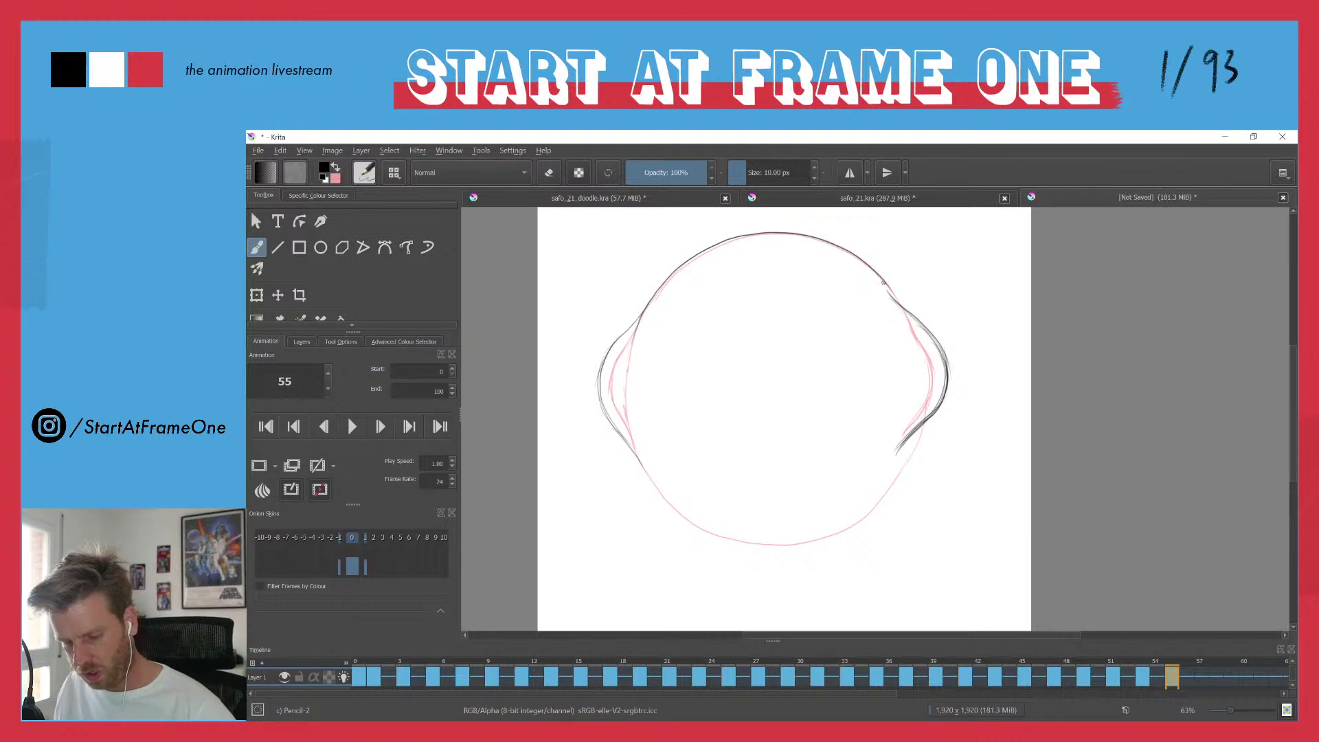
mouse_move(633, 453)
mouse_down()
mouse_move(713, 536)
mouse_move(827, 541)
mouse_move(896, 474)
mouse_up()
key(ctrl+z)
mouse_move(638, 461)
mouse_down()
mouse_move(677, 510)
mouse_move(737, 542)
mouse_move(794, 544)
mouse_move(859, 516)
mouse_move(922, 419)
mouse_up()
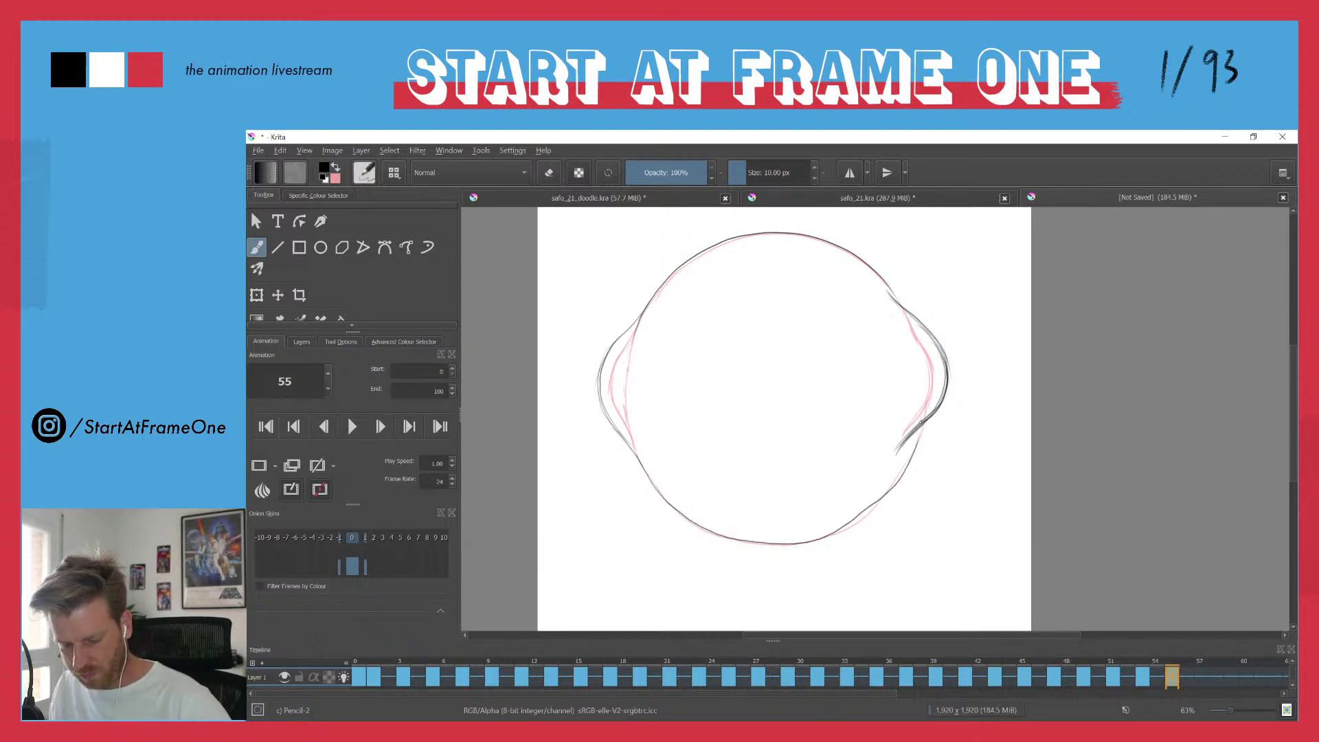
drag(864, 516, 880, 502)
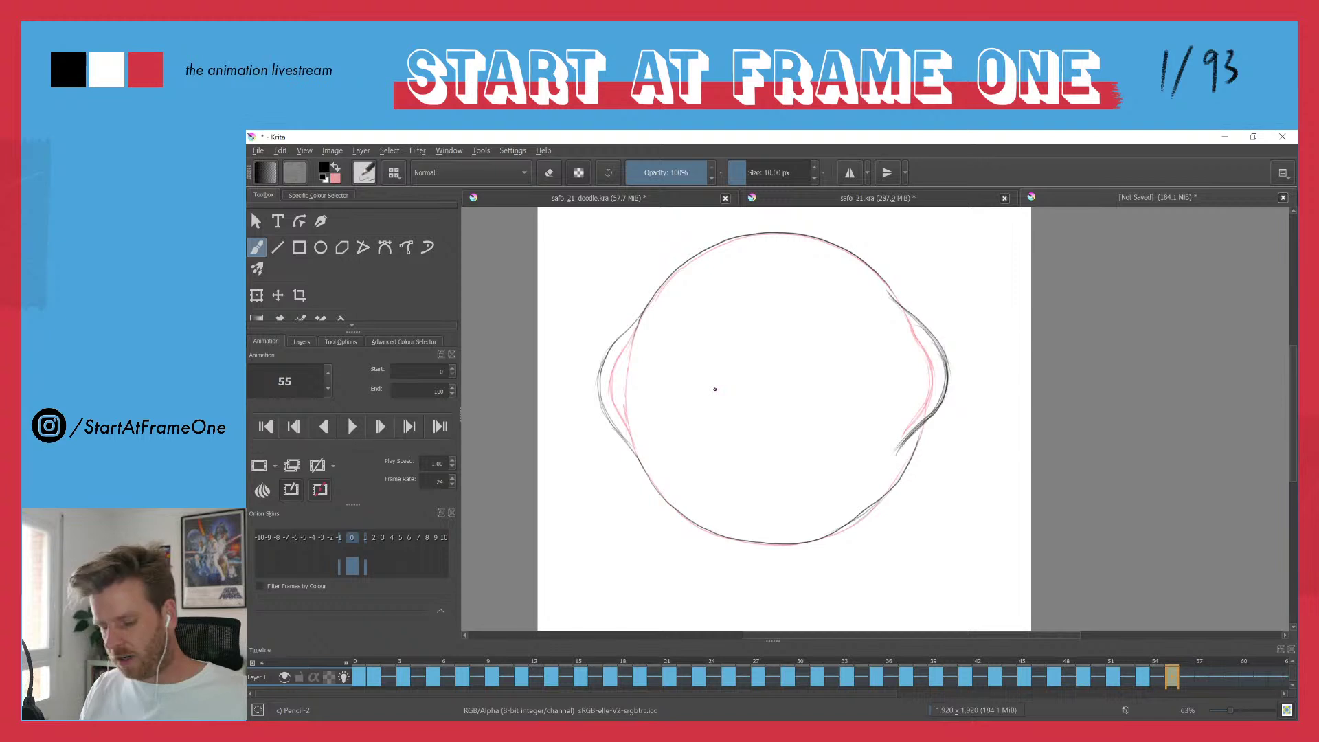
- Step back and forth between frames 51 and 55 to compare how the side bulges grow
key(Left)
key(Left)
key(Left)
key(Left)
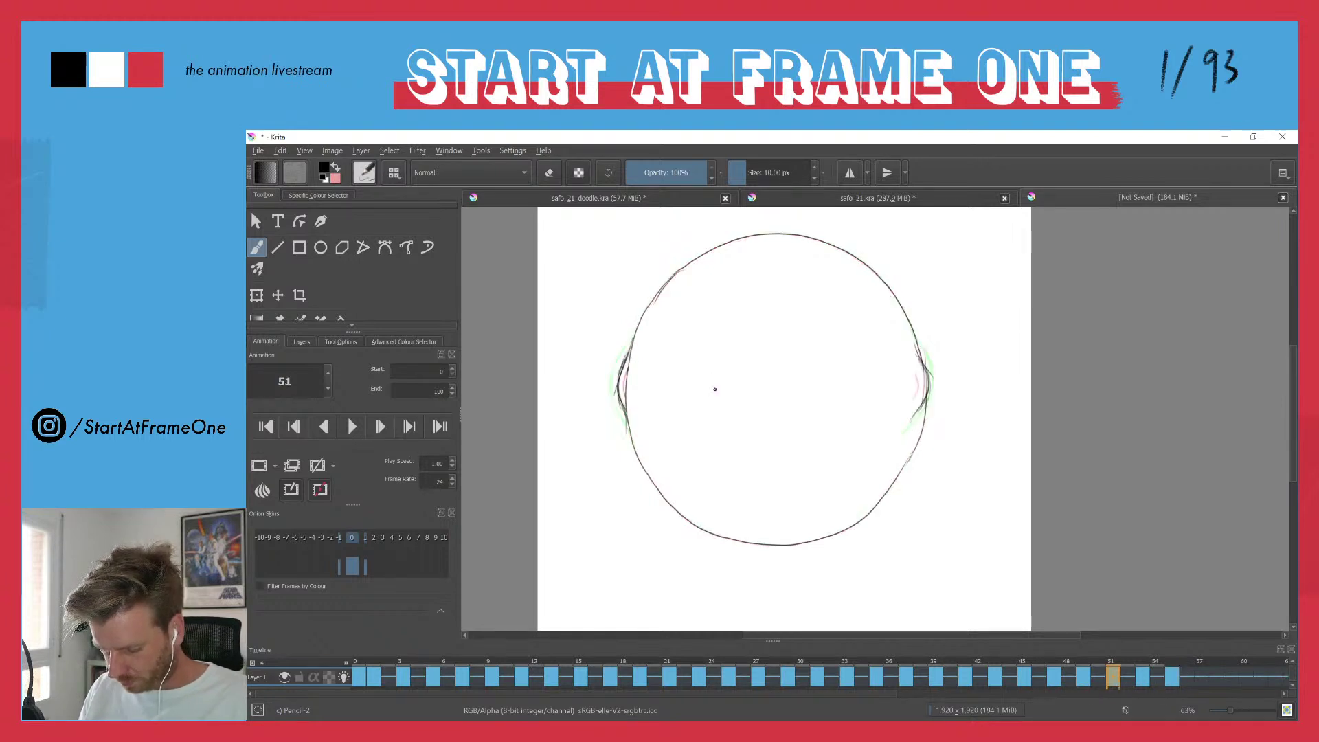
key(Right)
key(Right)
key(Right)
key(Right)
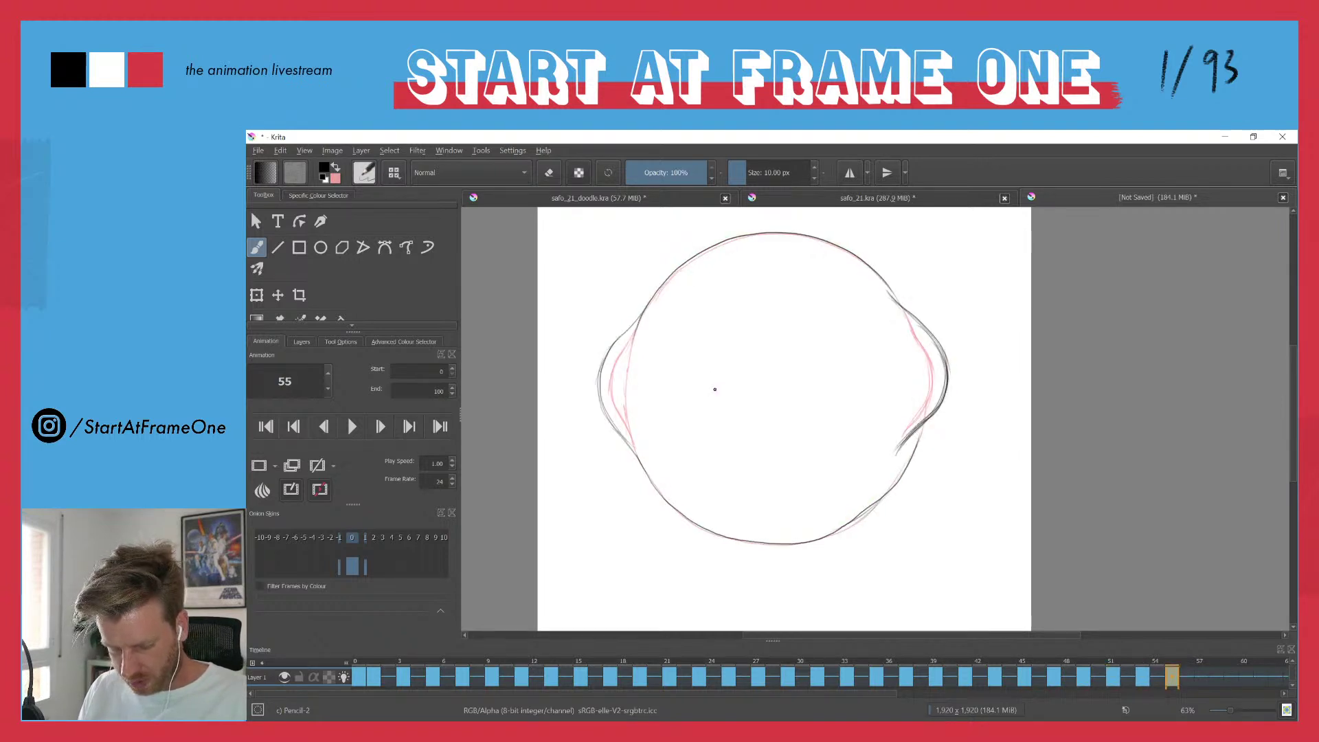
key(Left)
key(Left)
key(Right)
key(Right)
key(Right)
key(Left)
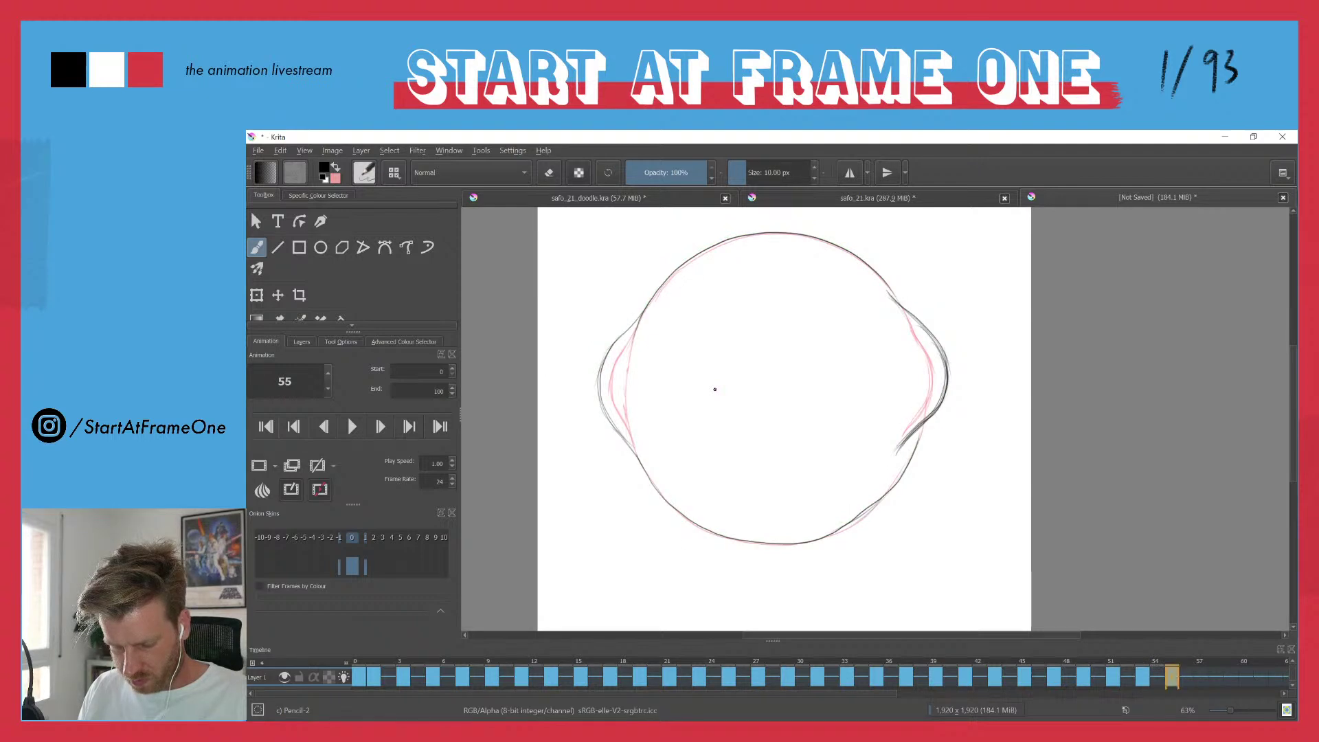
- Step back and forth through frames 49 to 55 to review how the side bulges grow
key(Left)
key(Left)
key(Left)
key(Left)
key(Left)
key(Left)
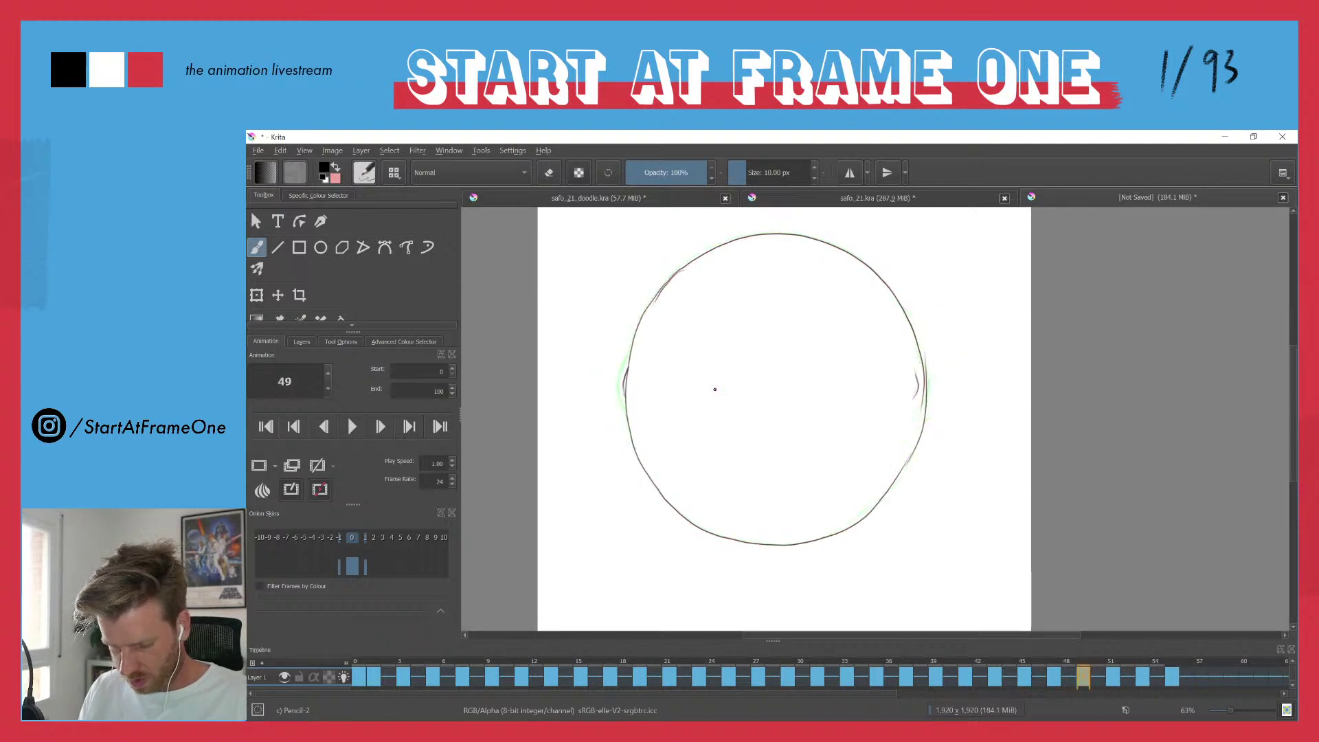
key(Right)
key(Right)
key(Right)
key(Right)
key(Right)
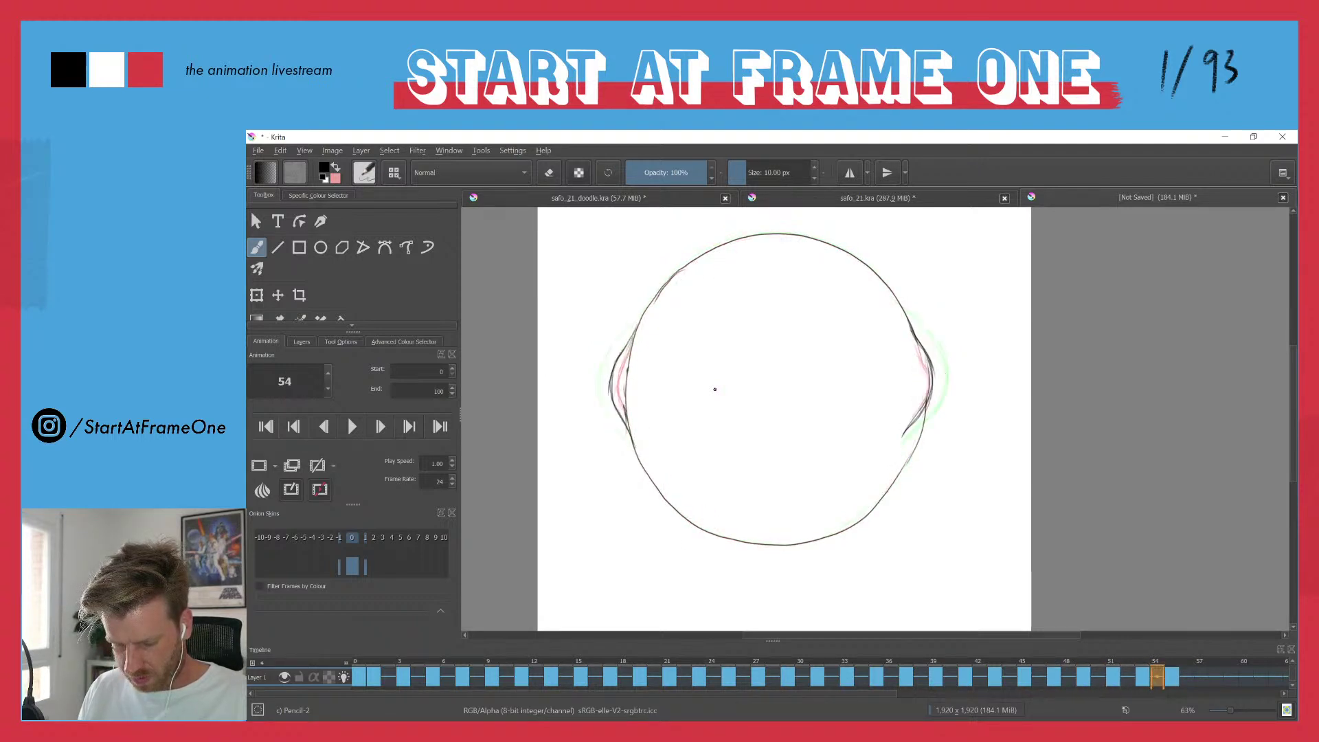
key(Right)
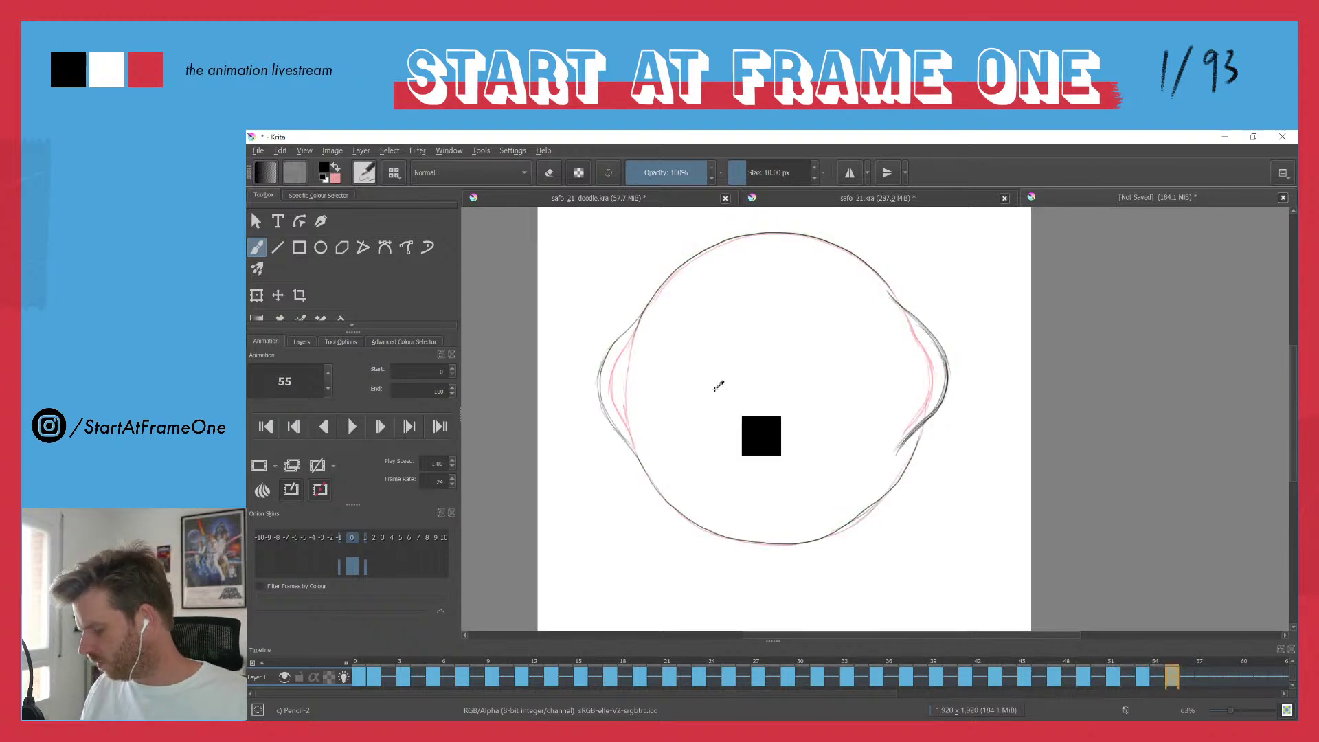
- Scale down the circle drawings on frames 49 and 51 about their centres, making frame 51 smaller than frame 49
scroll(643, 334, down, 2)
drag(783, 664, 1087, 642)
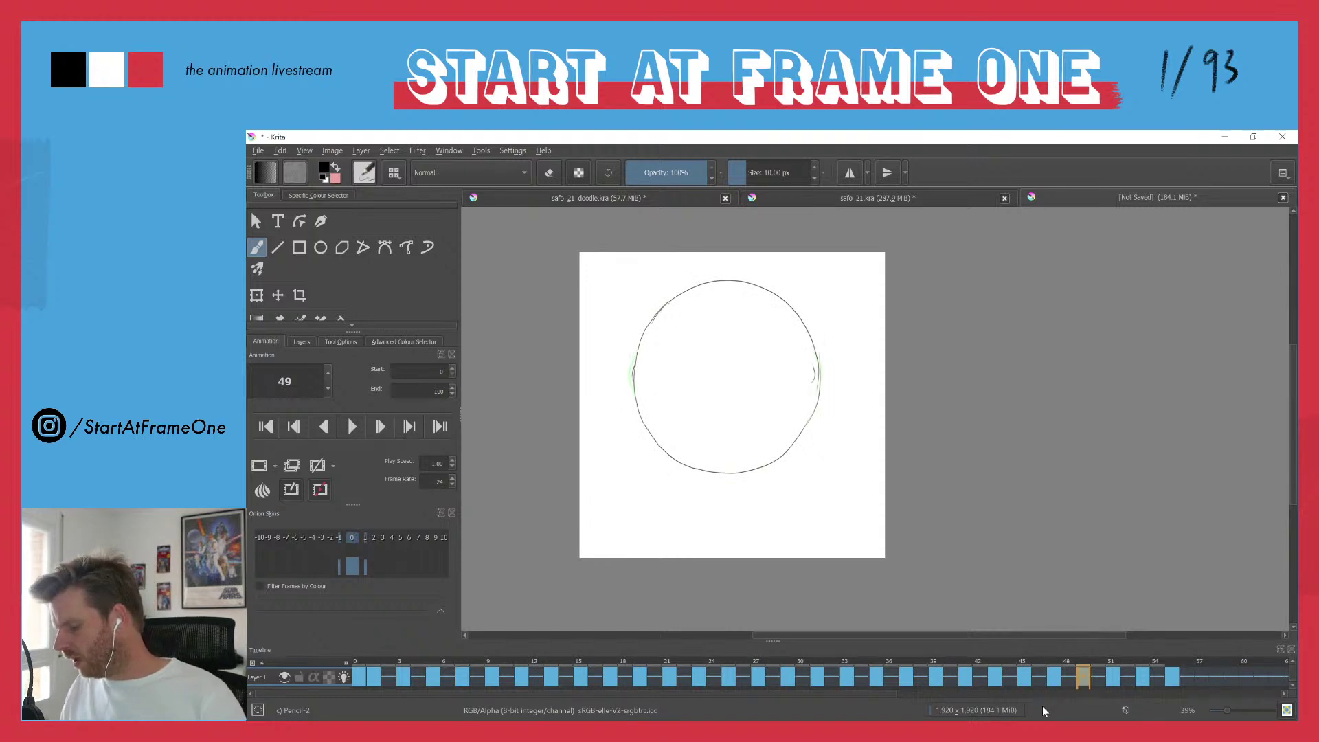
key(ctrl+t)
key(Return)
drag(631, 280, 639, 287)
click(1114, 680)
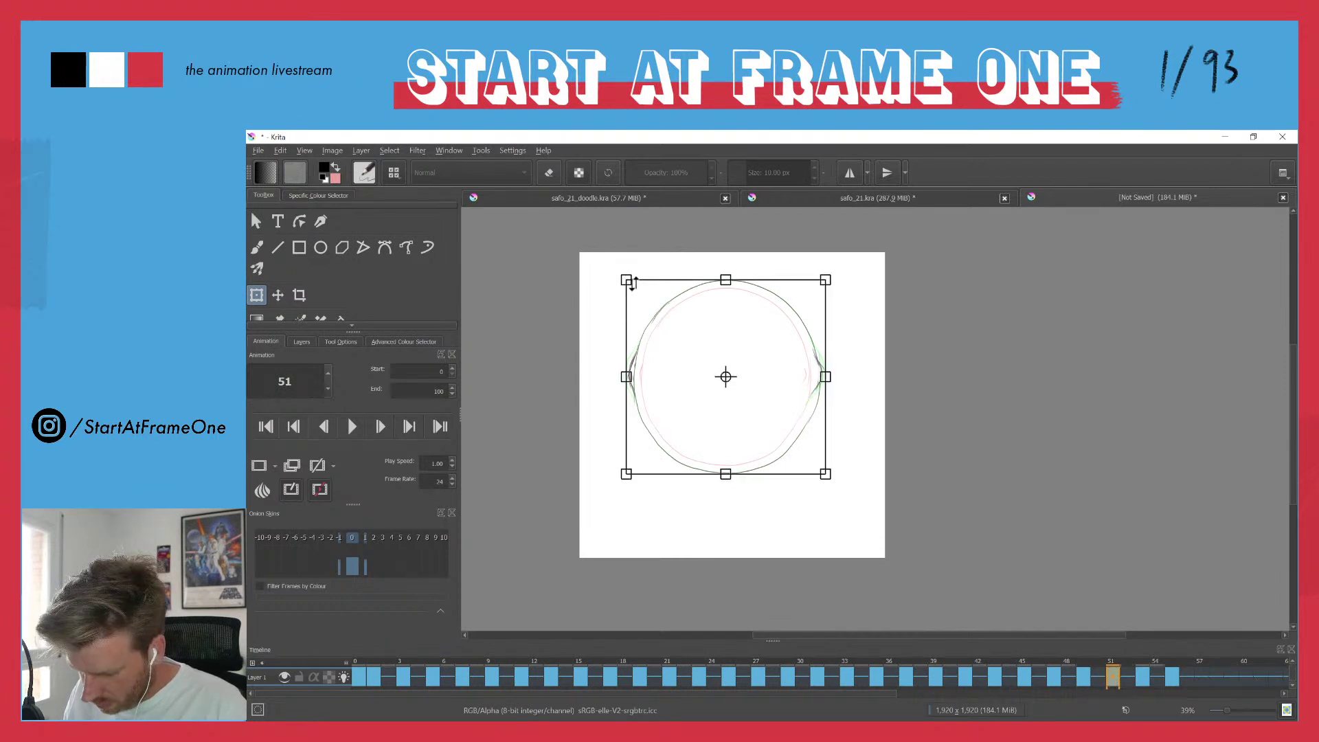
drag(625, 280, 642, 298)
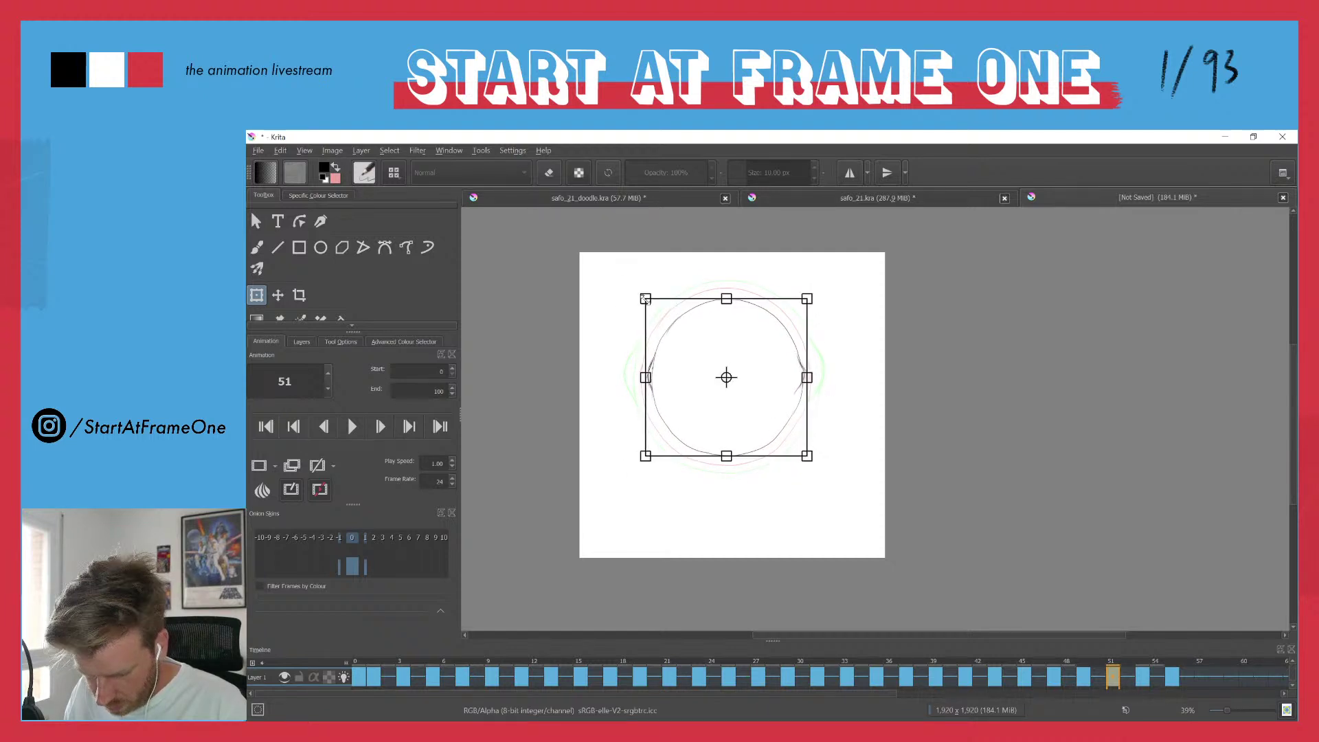
- Shrink the circle drawings on frames 53 and 55 progressively further about their centres, and play back from frame 14 to check
click(1146, 684)
click(640, 318)
drag(621, 279, 649, 305)
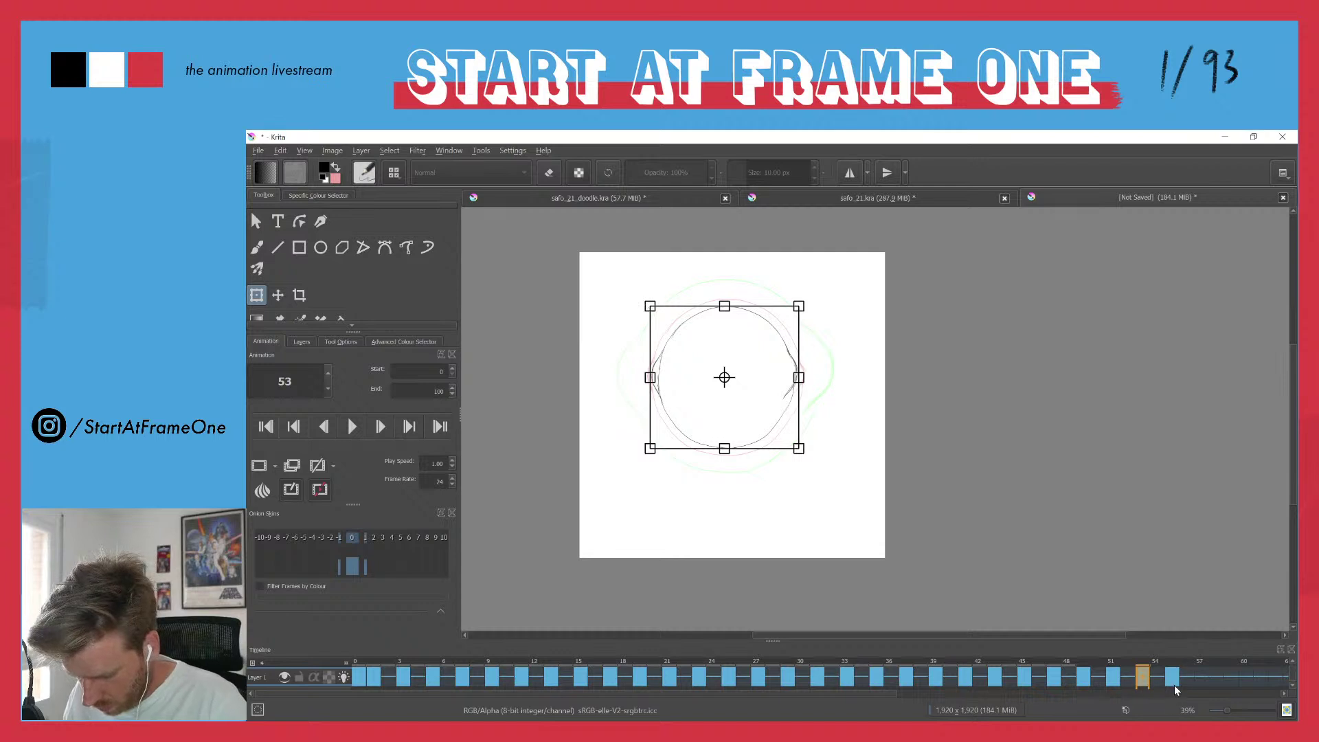
click(1175, 683)
click(632, 337)
drag(615, 281, 647, 316)
click(568, 659)
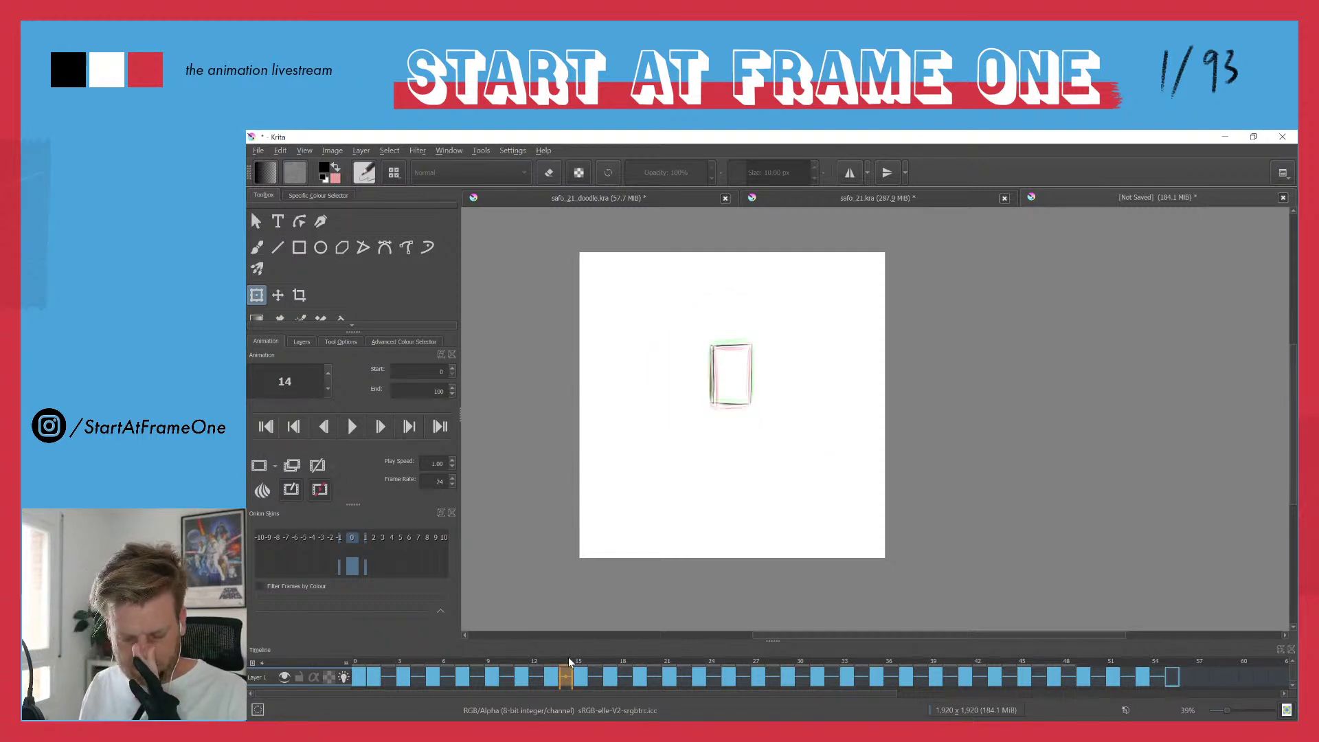
key(space)
key(space)
key(space)
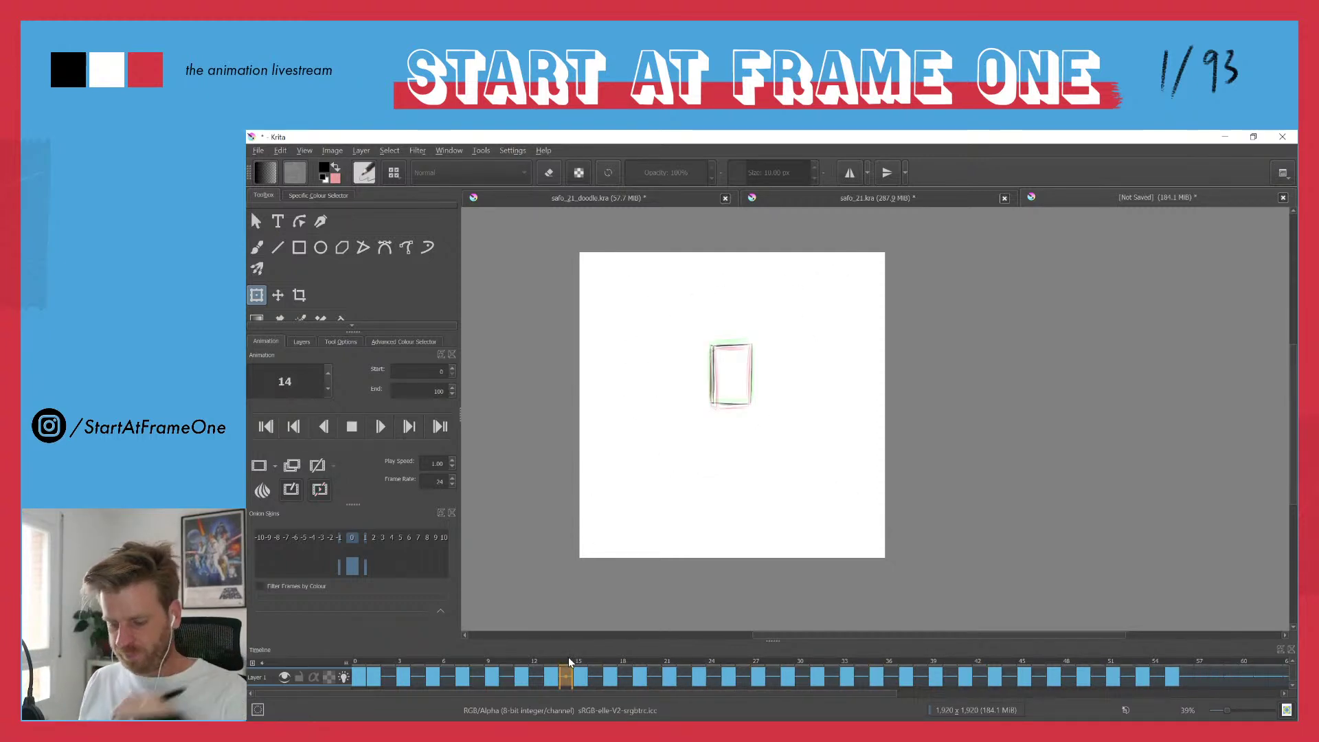
- Clear frame 57 to a blank drawing and sketch two curved lines for an arm hanging down from the circle's right bulge
click(1201, 680)
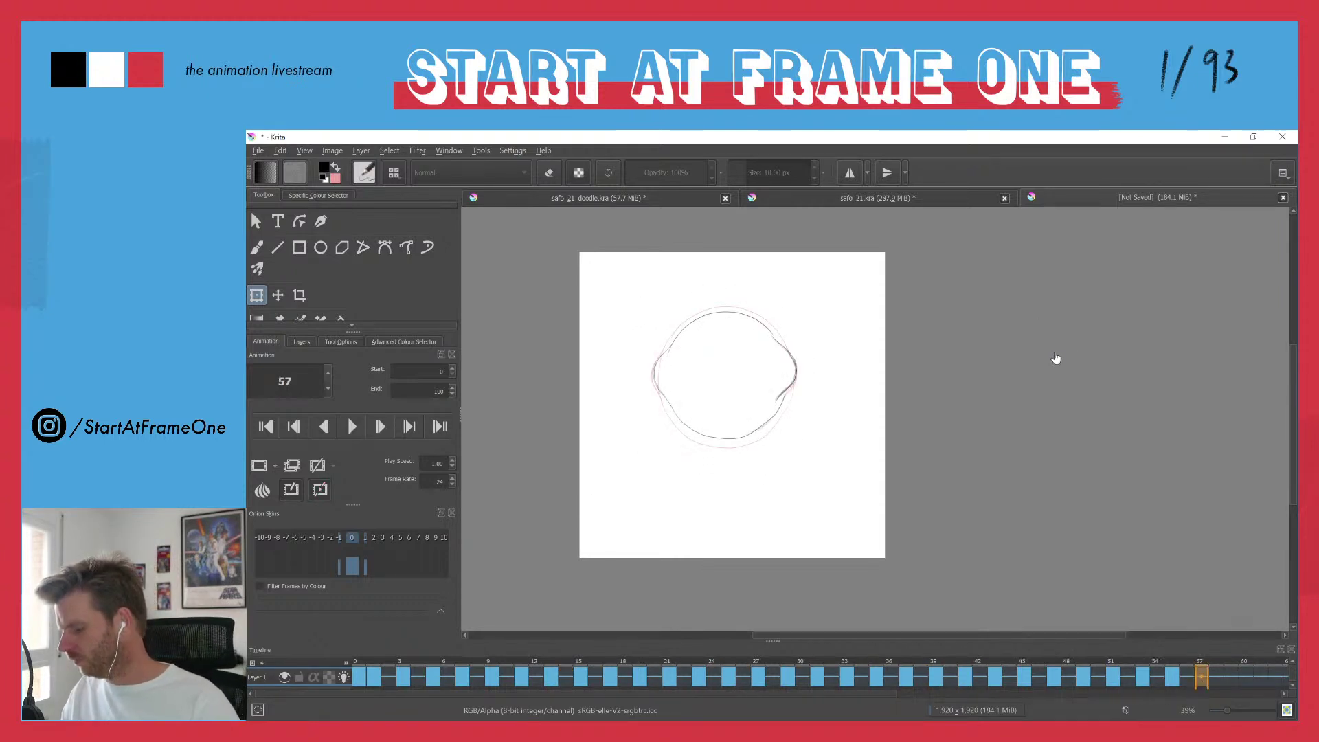
key(Delete)
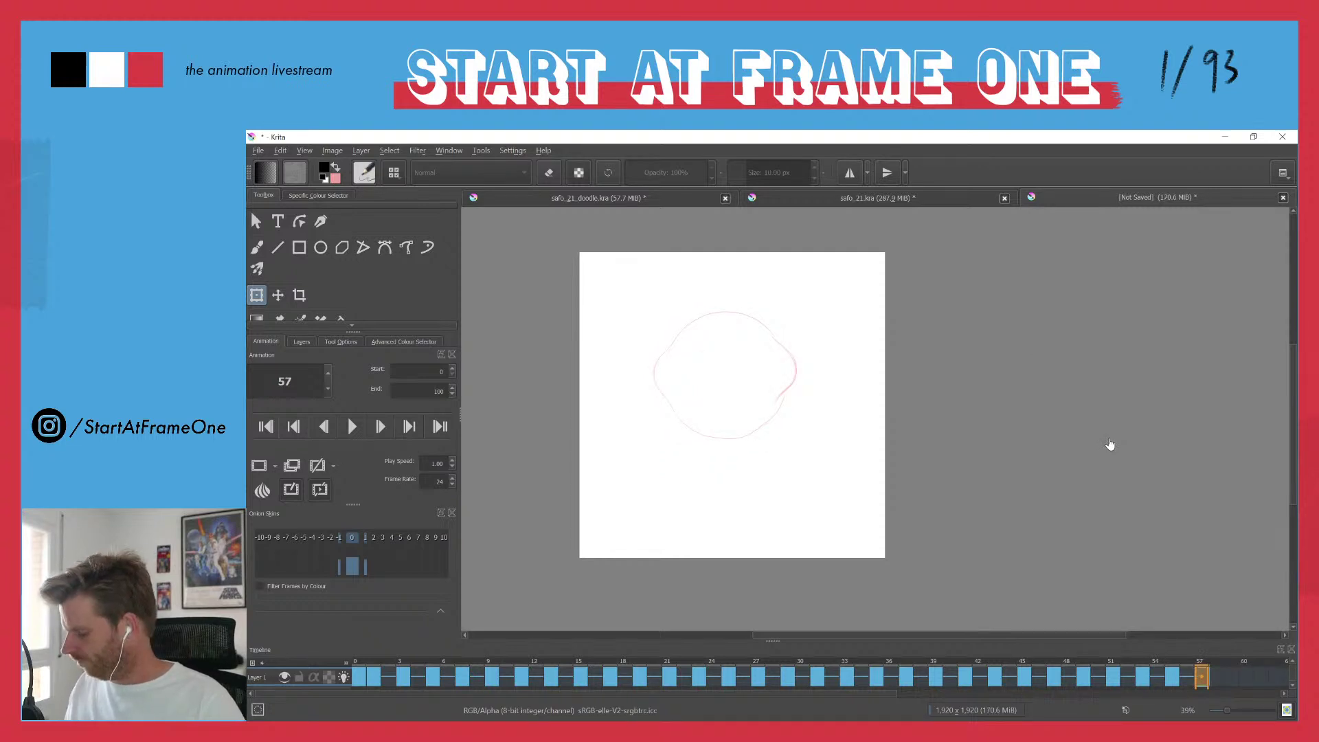
drag(893, 339, 877, 282)
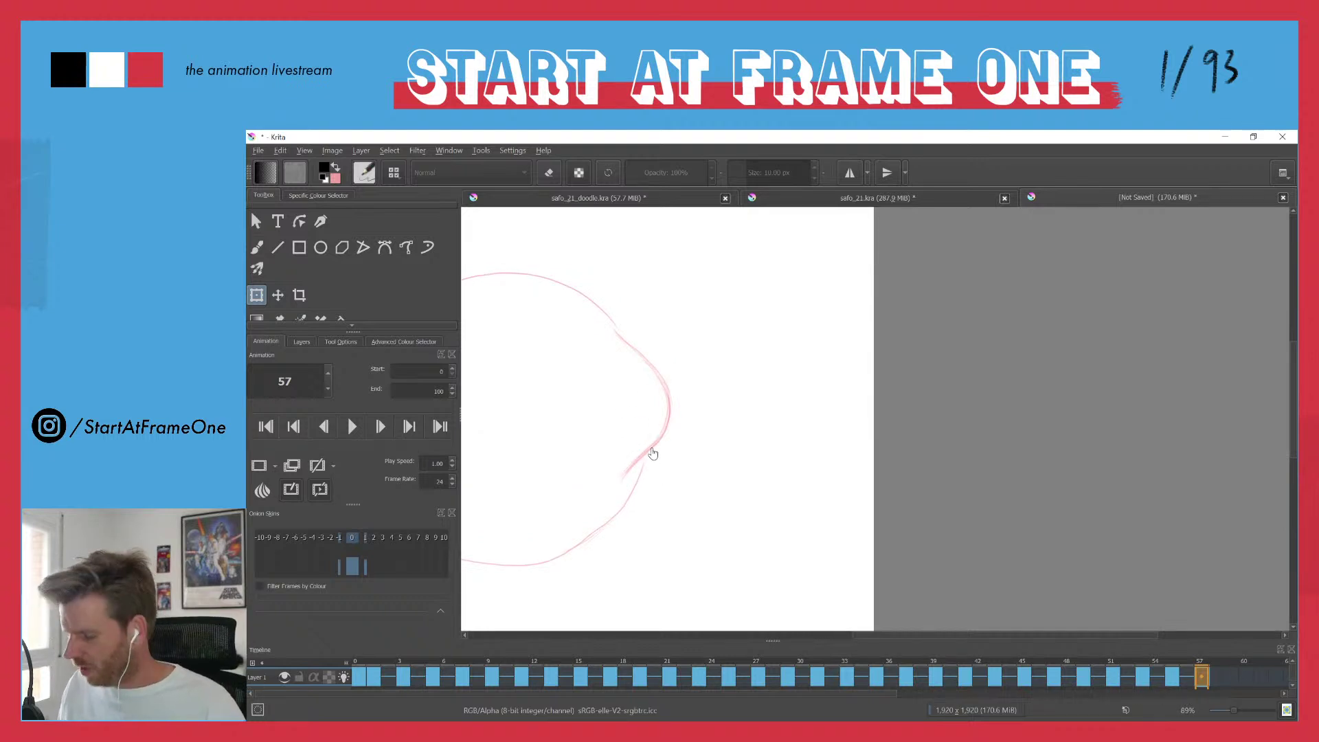
key(b)
drag(626, 439, 811, 404)
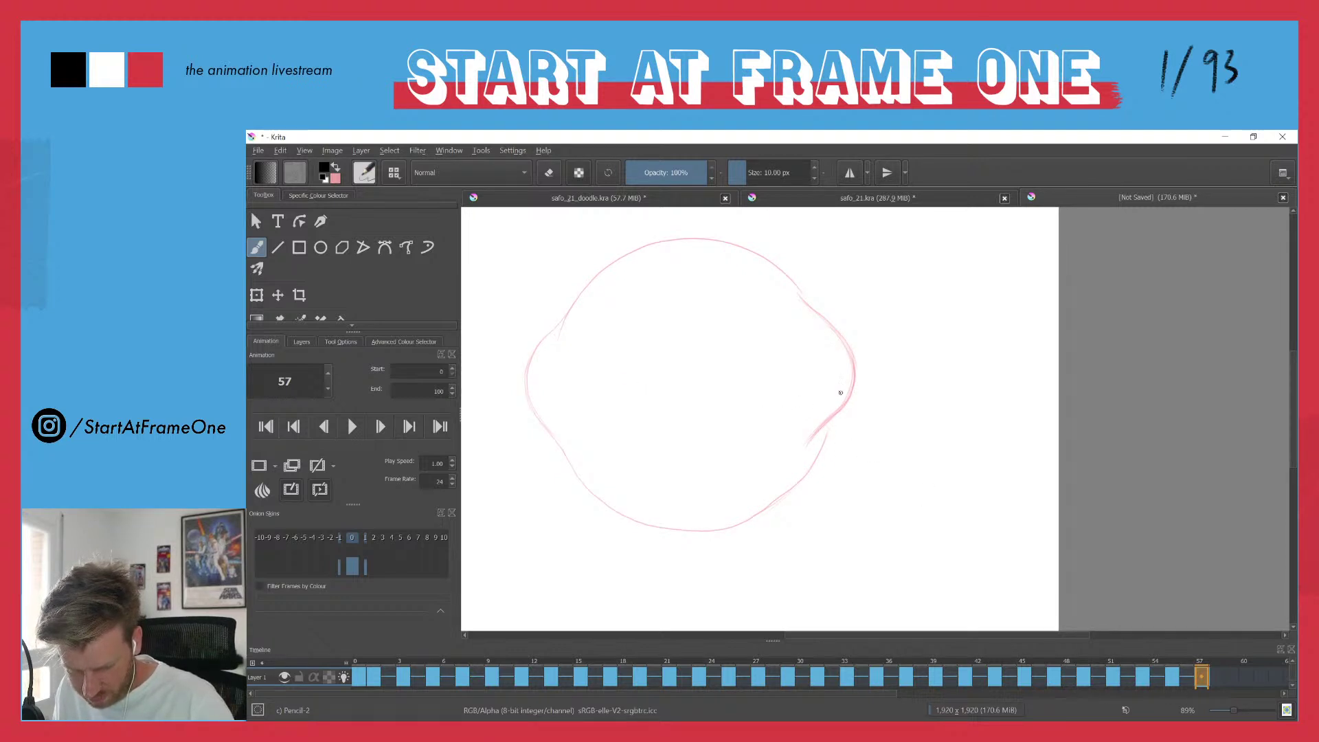
mouse_move(815, 382)
mouse_down()
mouse_move(857, 415)
mouse_move(825, 387)
mouse_move(866, 437)
mouse_move(873, 503)
mouse_up()
mouse_move(815, 340)
mouse_down()
mouse_move(883, 415)
mouse_move(895, 482)
mouse_up()
drag(881, 420, 893, 506)
mouse_move(817, 380)
mouse_down()
mouse_move(862, 428)
mouse_move(872, 511)
mouse_up()
mouse_move(814, 337)
mouse_down()
mouse_move(883, 423)
mouse_move(875, 403)
mouse_move(897, 503)
mouse_up()
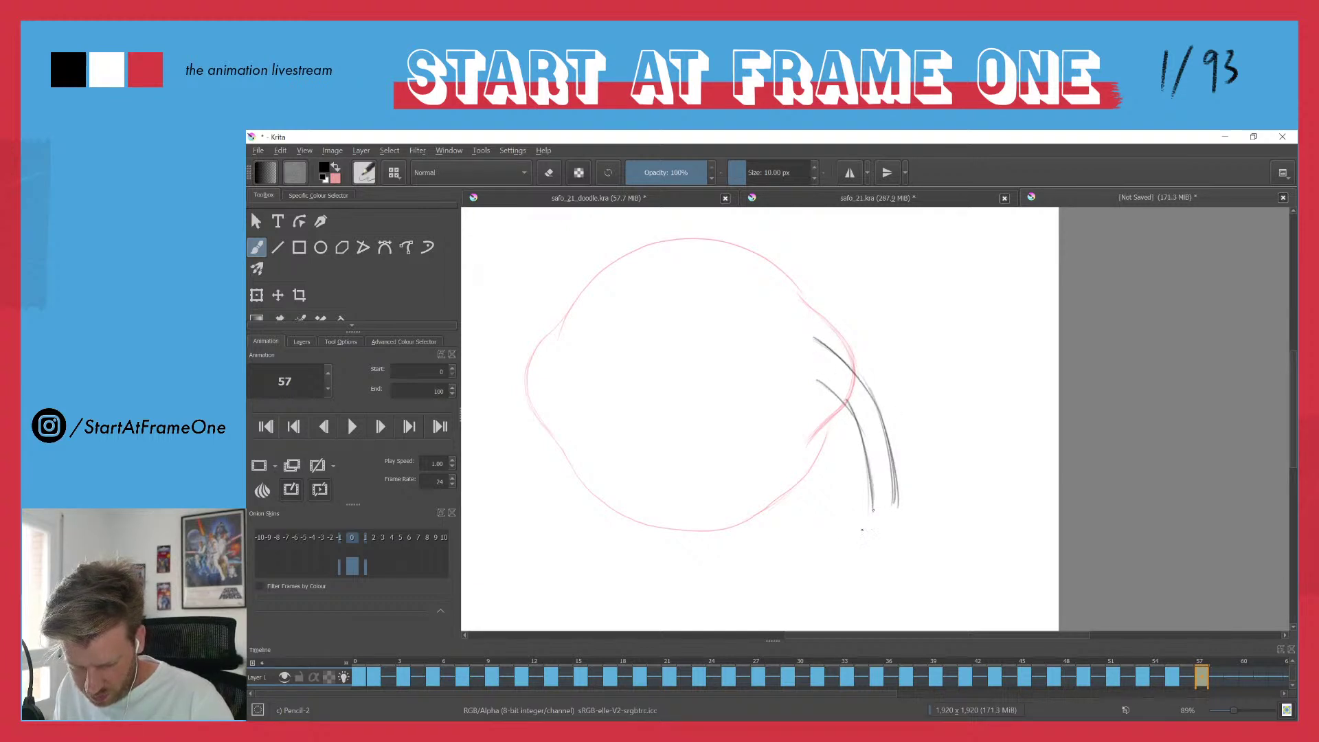
- Draw a hand with a thumb and fingers at the end of the right arm on frame 57
drag(859, 527, 845, 569)
mouse_move(846, 570)
mouse_down()
mouse_move(876, 557)
mouse_move(879, 541)
mouse_move(845, 567)
mouse_up()
drag(877, 511, 857, 532)
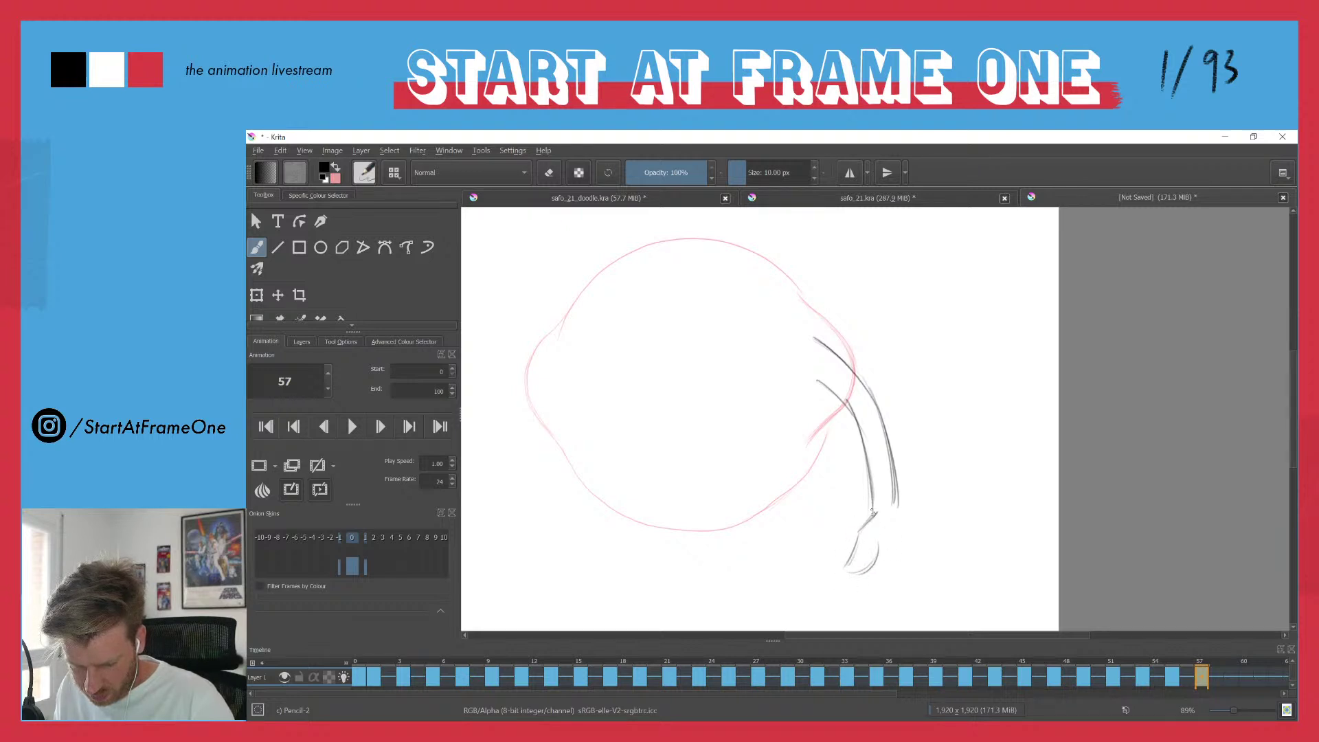
drag(877, 558, 876, 604)
mouse_move(897, 548)
mouse_down()
mouse_move(885, 605)
mouse_move(875, 564)
mouse_move(876, 601)
mouse_move(897, 593)
mouse_move(896, 536)
mouse_move(904, 575)
mouse_move(899, 555)
mouse_move(881, 608)
mouse_up()
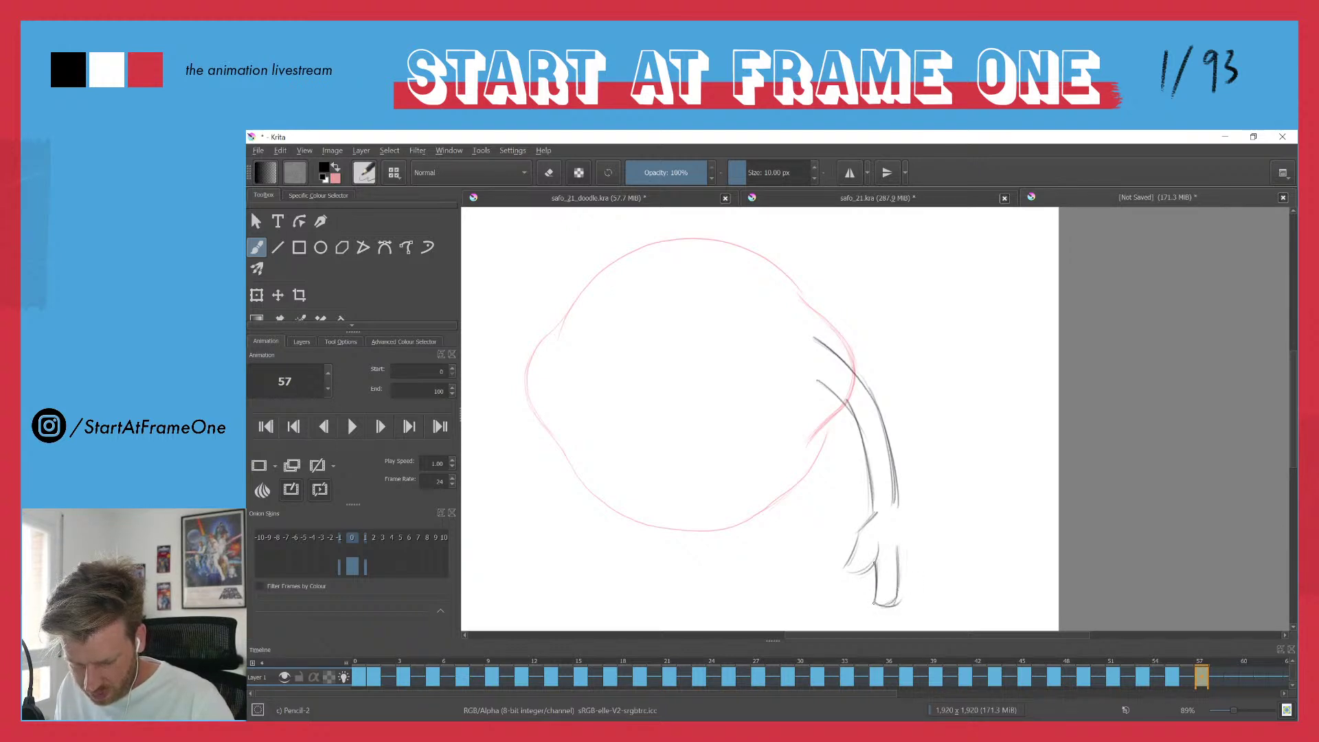
drag(907, 546, 901, 572)
mouse_move(907, 547)
mouse_down()
mouse_move(898, 503)
mouse_move(910, 551)
mouse_up()
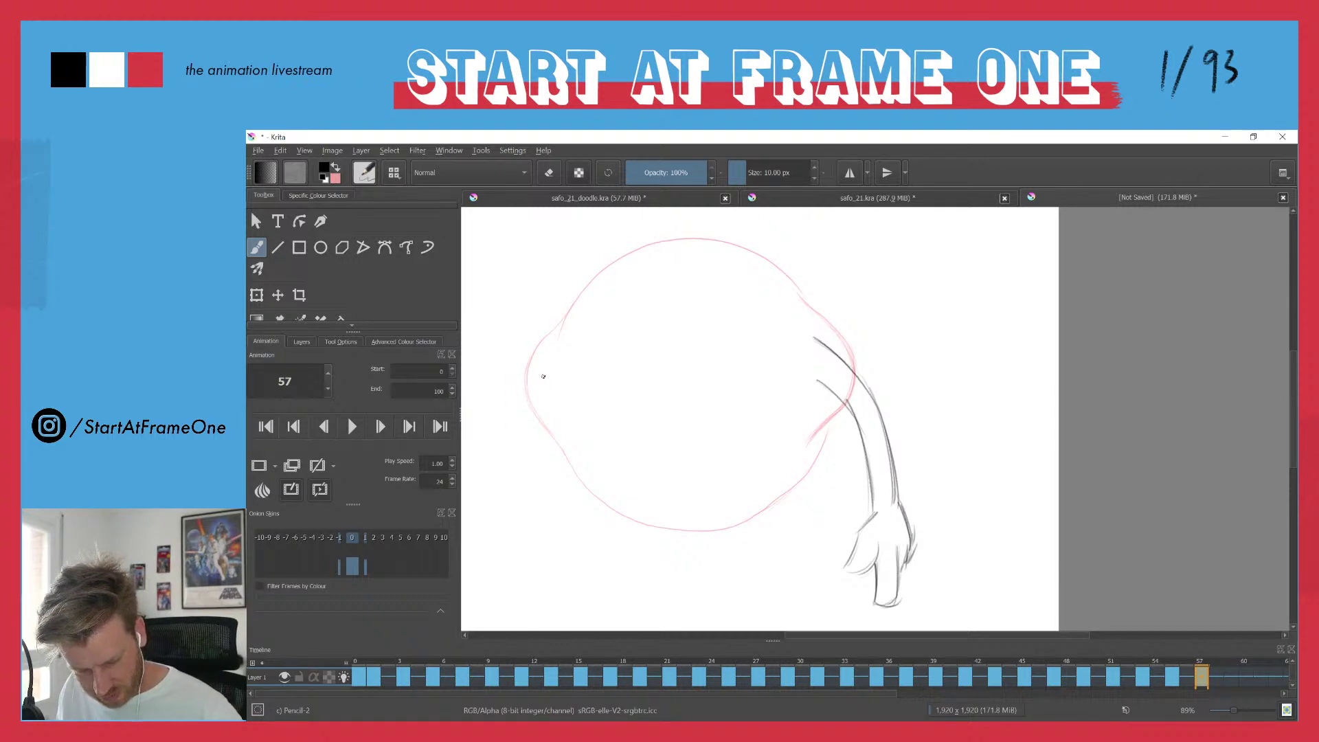
drag(565, 368, 630, 333)
mouse_move(973, 506)
mouse_down()
mouse_move(968, 537)
mouse_move(973, 526)
mouse_up()
drag(970, 481, 974, 501)
mouse_move(976, 498)
mouse_down()
mouse_move(983, 533)
mouse_move(970, 508)
mouse_move(959, 515)
mouse_move(961, 574)
mouse_up()
drag(940, 512, 910, 534)
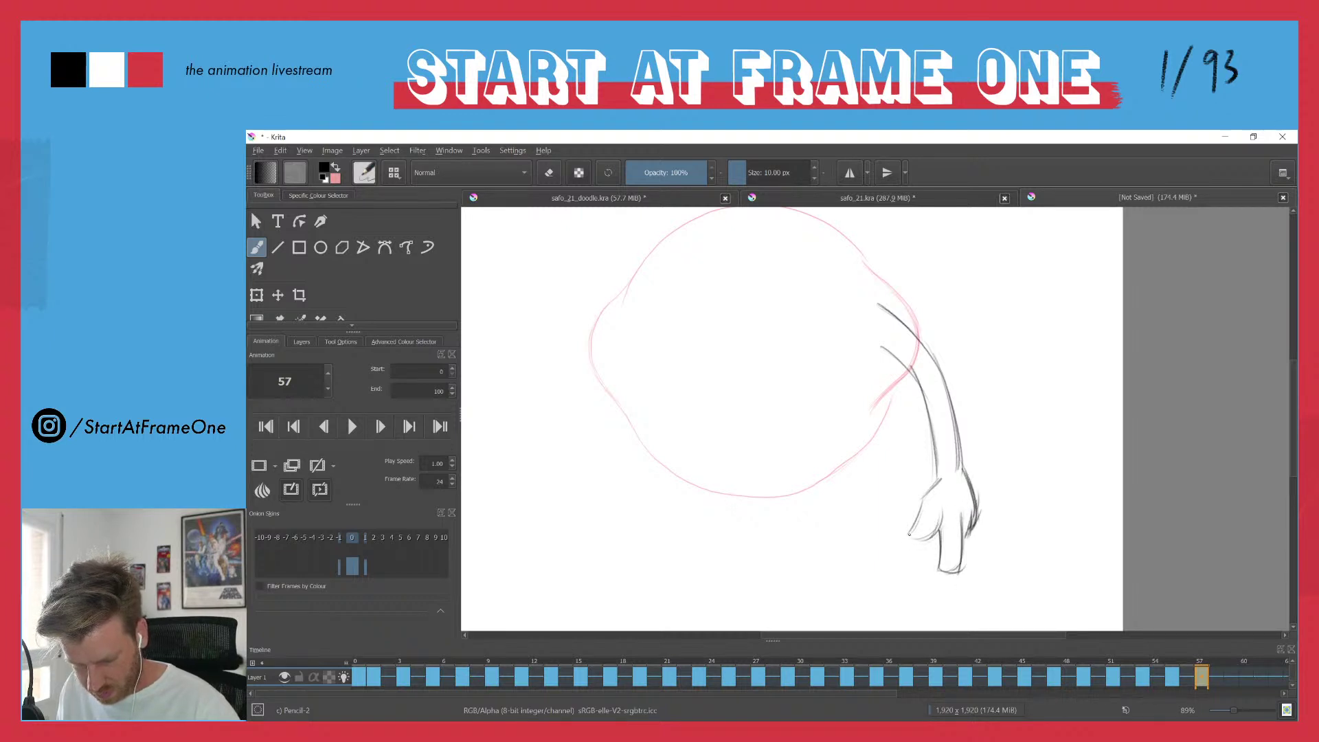
drag(942, 479, 921, 497)
- Sketch the curved inner and outer lines of a left arm hanging from the circle's left bulge on frame 57
mouse_move(594, 331)
mouse_down()
mouse_move(563, 362)
mouse_move(568, 475)
mouse_up()
drag(575, 412, 561, 494)
mouse_move(587, 327)
mouse_down()
mouse_move(543, 415)
mouse_move(543, 474)
mouse_up()
drag(581, 397, 589, 376)
mouse_move(584, 331)
mouse_down()
mouse_move(553, 375)
mouse_move(540, 464)
mouse_up()
drag(549, 400, 542, 453)
drag(577, 390, 566, 472)
drag(575, 394, 565, 482)
drag(598, 320, 547, 397)
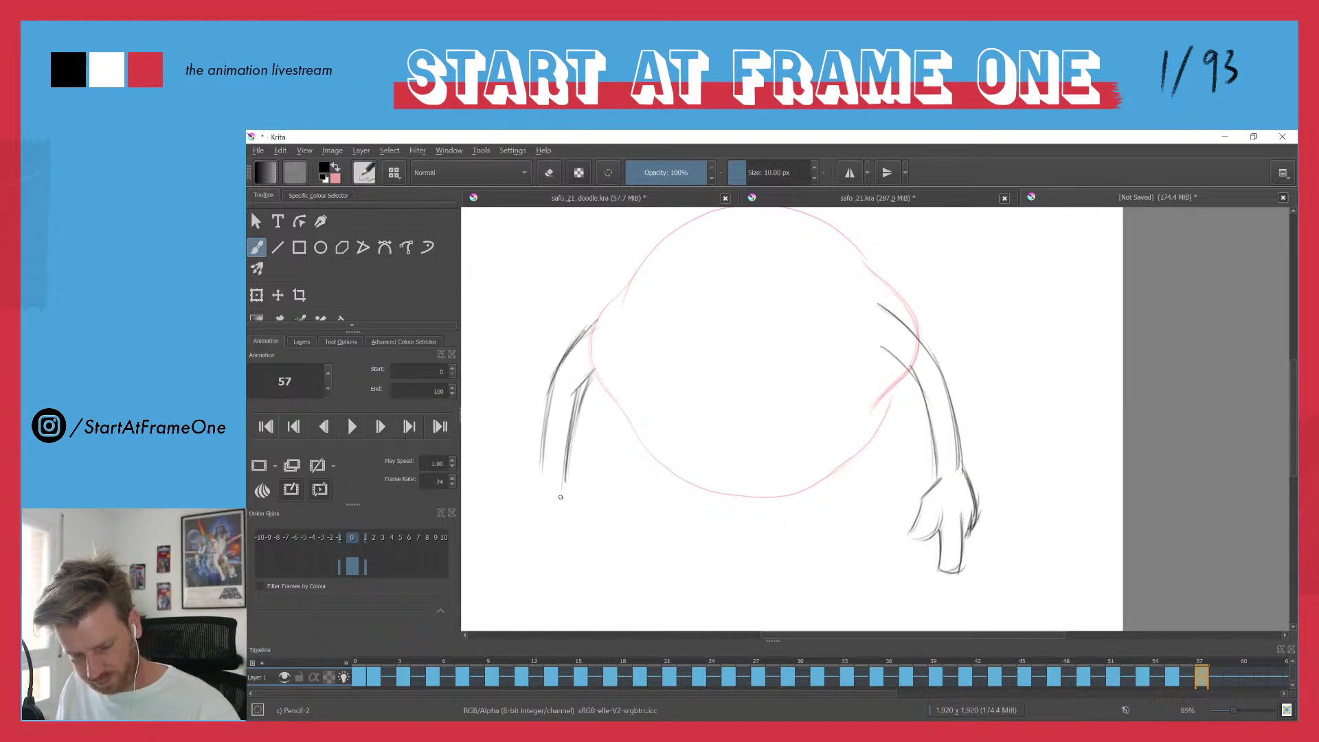
- Draw the palm outline and fingers of the left hand below the left arm on frame 57
drag(563, 482, 581, 536)
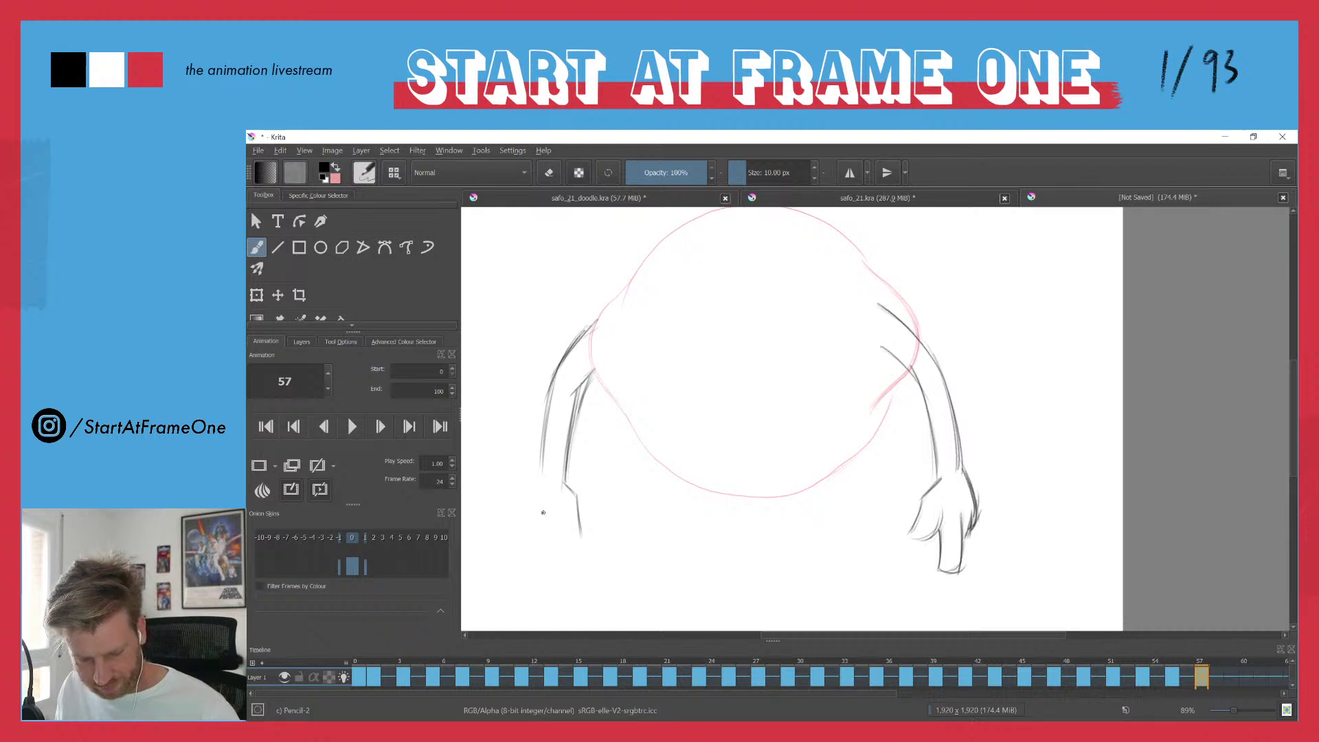
drag(548, 482, 518, 533)
mouse_move(519, 539)
mouse_down()
mouse_move(549, 518)
mouse_move(520, 511)
mouse_move(509, 546)
mouse_up()
mouse_move(509, 546)
mouse_down()
mouse_move(574, 511)
mouse_move(592, 546)
mouse_move(535, 572)
mouse_move(537, 583)
mouse_up()
drag(552, 538, 556, 586)
mouse_move(538, 583)
mouse_down()
mouse_move(556, 586)
mouse_move(534, 578)
mouse_up()
mouse_move(559, 534)
mouse_down()
mouse_move(557, 586)
mouse_move(533, 572)
mouse_up()
drag(553, 516, 547, 536)
drag(553, 513, 519, 542)
mouse_move(520, 542)
mouse_down()
mouse_move(551, 532)
mouse_move(537, 543)
mouse_up()
- Refine the left hand's fingers and knuckles and extend the arm lines to meet the wrist
drag(529, 515, 528, 528)
drag(548, 482, 531, 496)
mouse_move(547, 483)
mouse_down()
mouse_move(527, 528)
mouse_move(572, 525)
mouse_move(572, 500)
mouse_move(585, 537)
mouse_up()
mouse_move(564, 531)
mouse_down()
mouse_move(554, 551)
mouse_move(574, 560)
mouse_move(572, 516)
mouse_move(557, 574)
mouse_up()
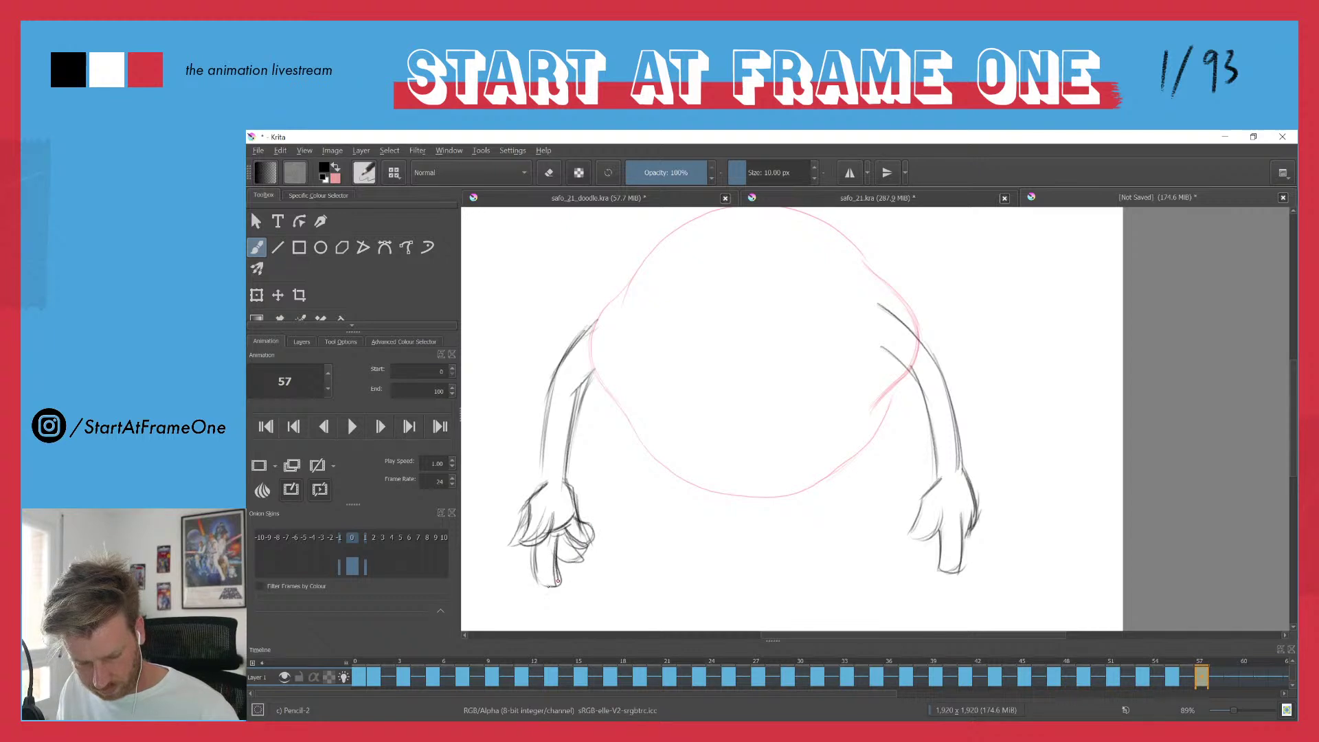
drag(531, 520, 518, 540)
mouse_move(521, 545)
mouse_down()
mouse_move(550, 523)
mouse_move(522, 535)
mouse_move(523, 516)
mouse_up()
drag(545, 486, 527, 498)
mouse_move(545, 431)
mouse_down()
mouse_move(540, 489)
mouse_move(564, 479)
mouse_up()
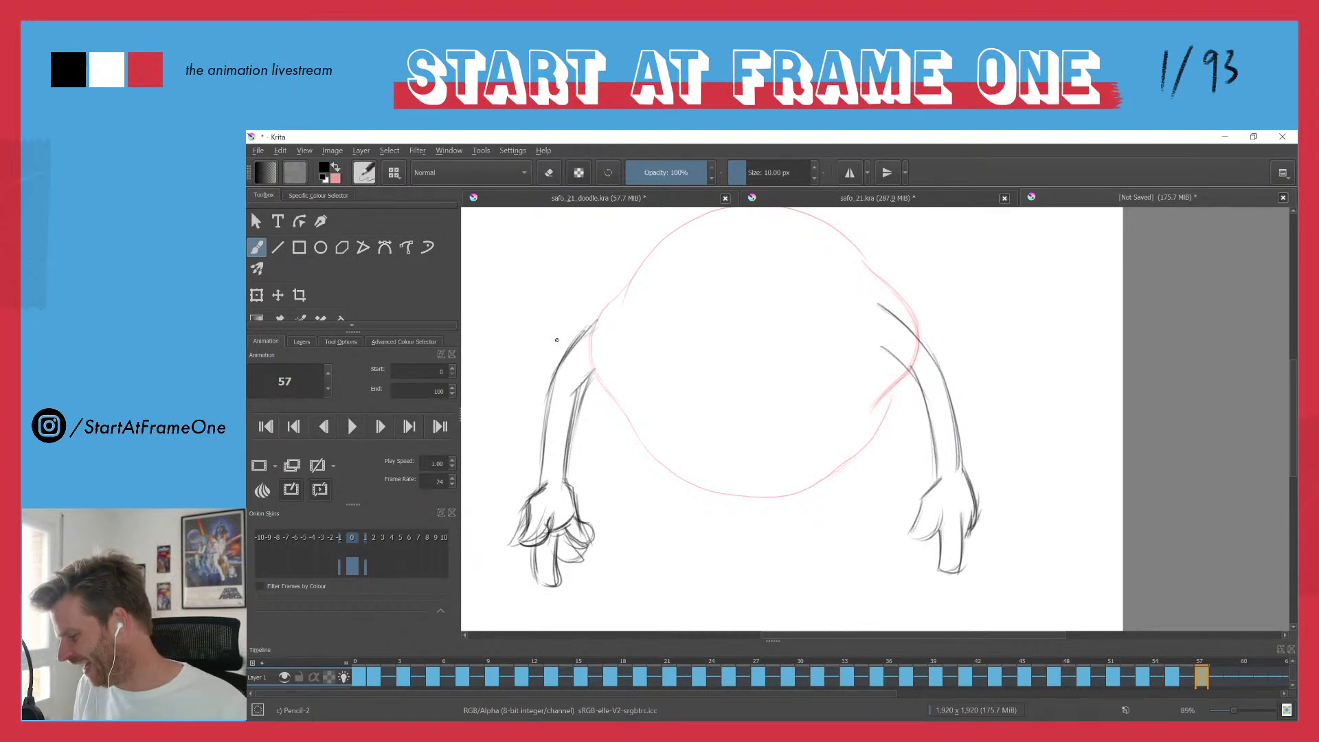
- Play the animation from frame 0, and compare frame 55 with the arms drawn on frame 57
drag(541, 377, 562, 438)
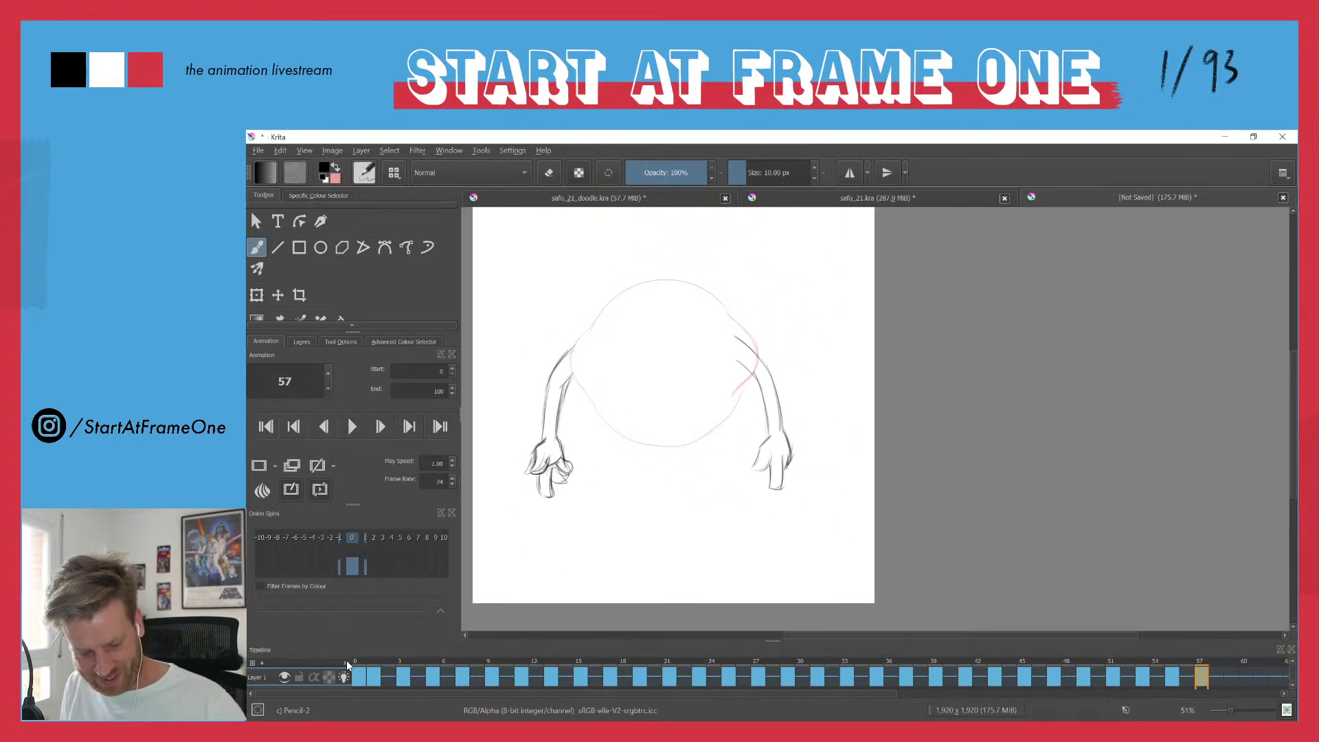
click(356, 661)
key(space)
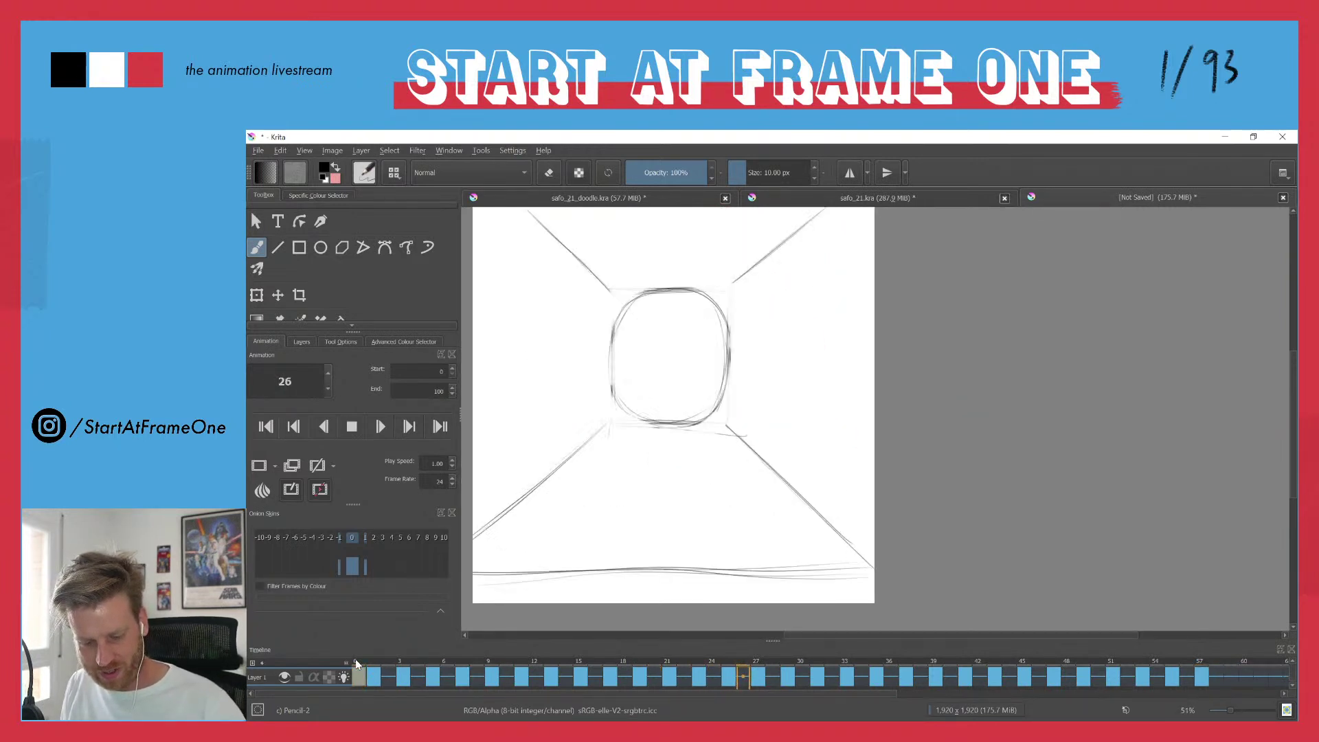
key(space)
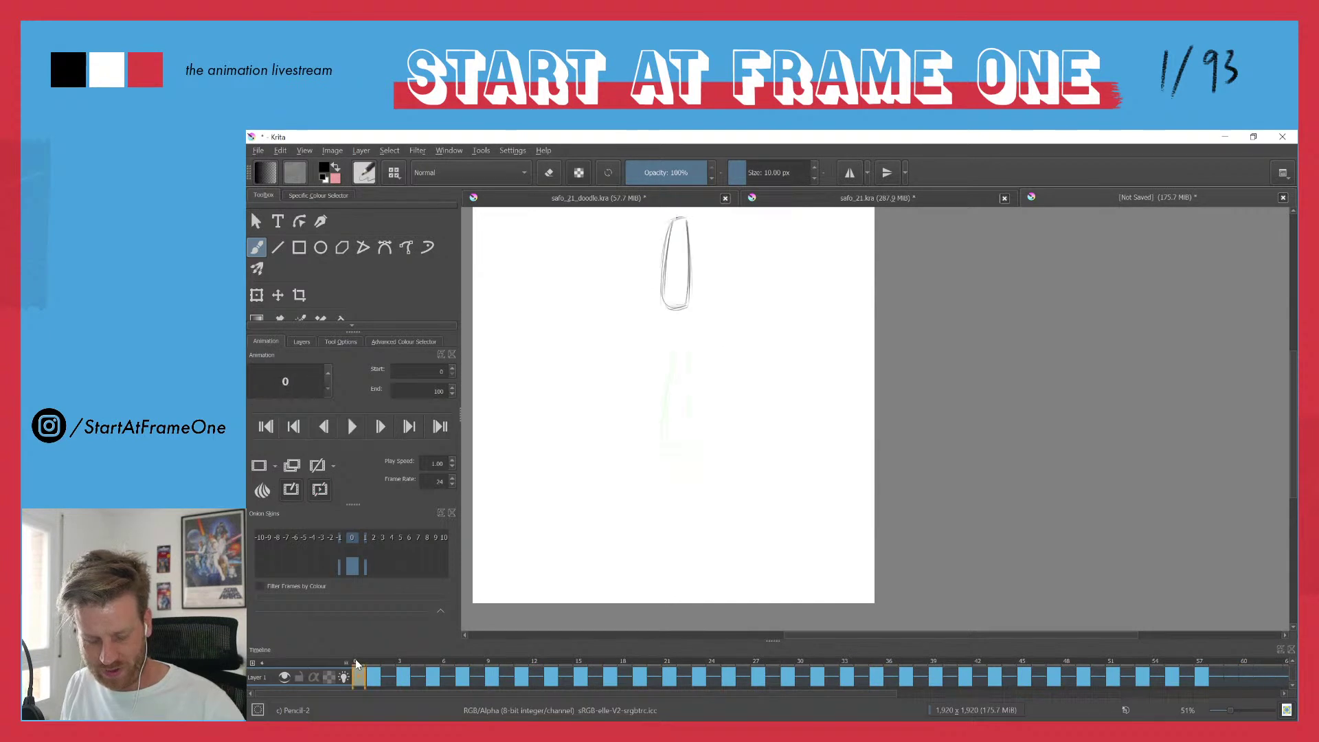
click(1174, 662)
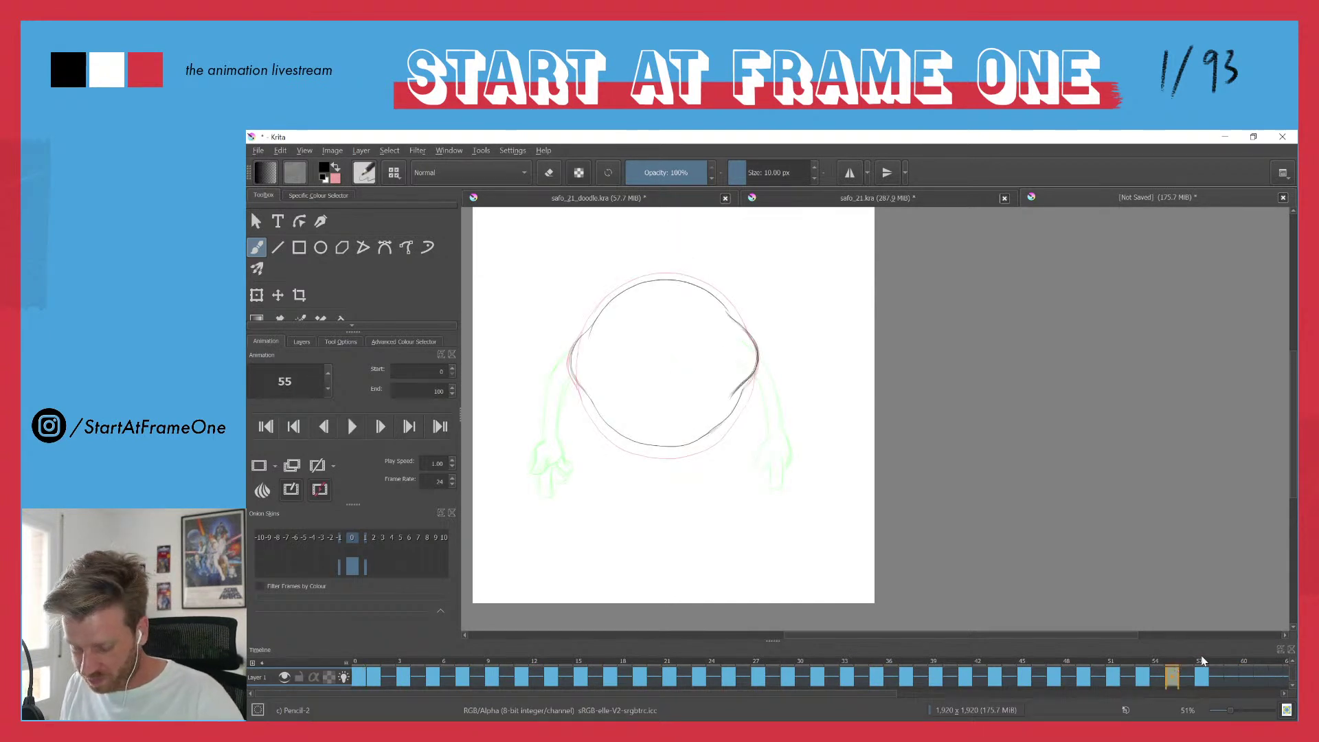
click(1201, 661)
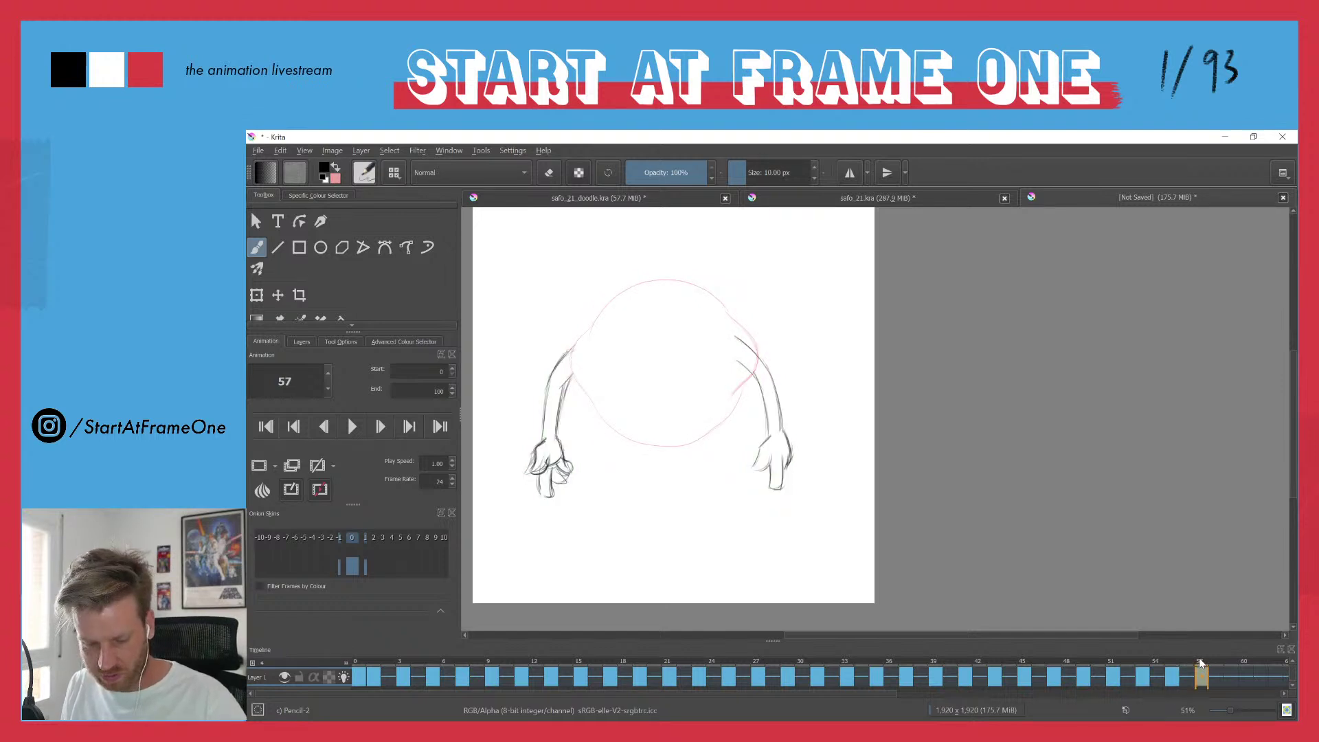
- On frame 57, extend the left arm's upper and lower lines inward past the ball's bulging edge
drag(624, 356, 614, 262)
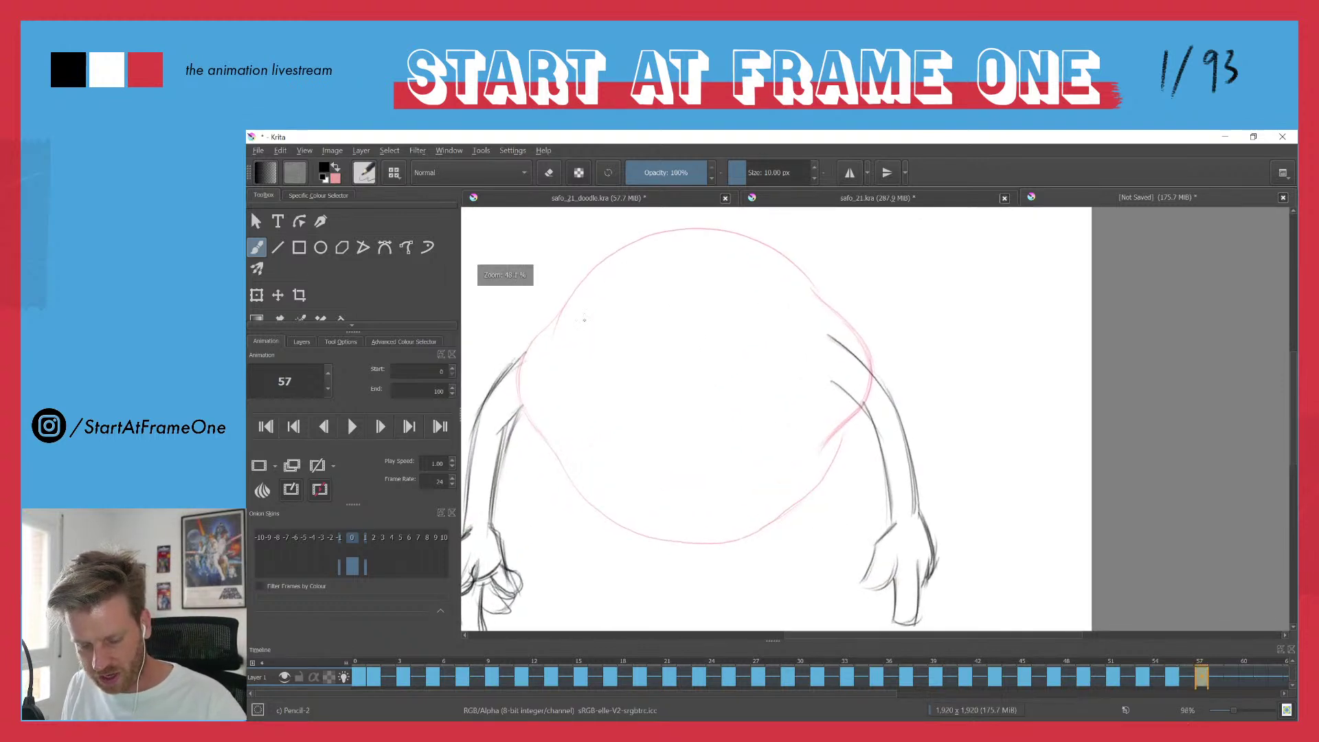
drag(510, 369, 548, 343)
drag(509, 422, 546, 393)
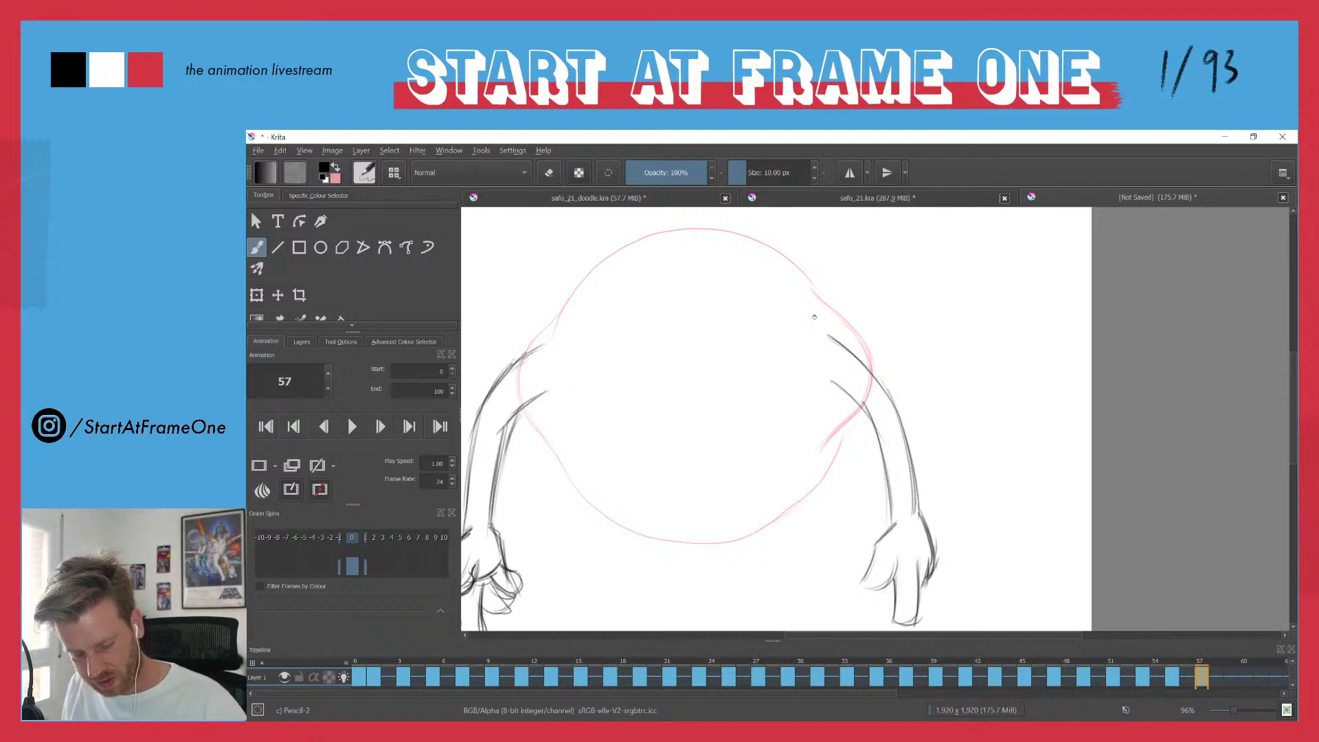
- Draw jagged torn edges around the points where the right and left arms burst out of the ball
mouse_move(836, 340)
mouse_down()
mouse_move(837, 318)
mouse_move(815, 323)
mouse_move(810, 390)
mouse_move(827, 408)
mouse_up()
drag(826, 408, 838, 389)
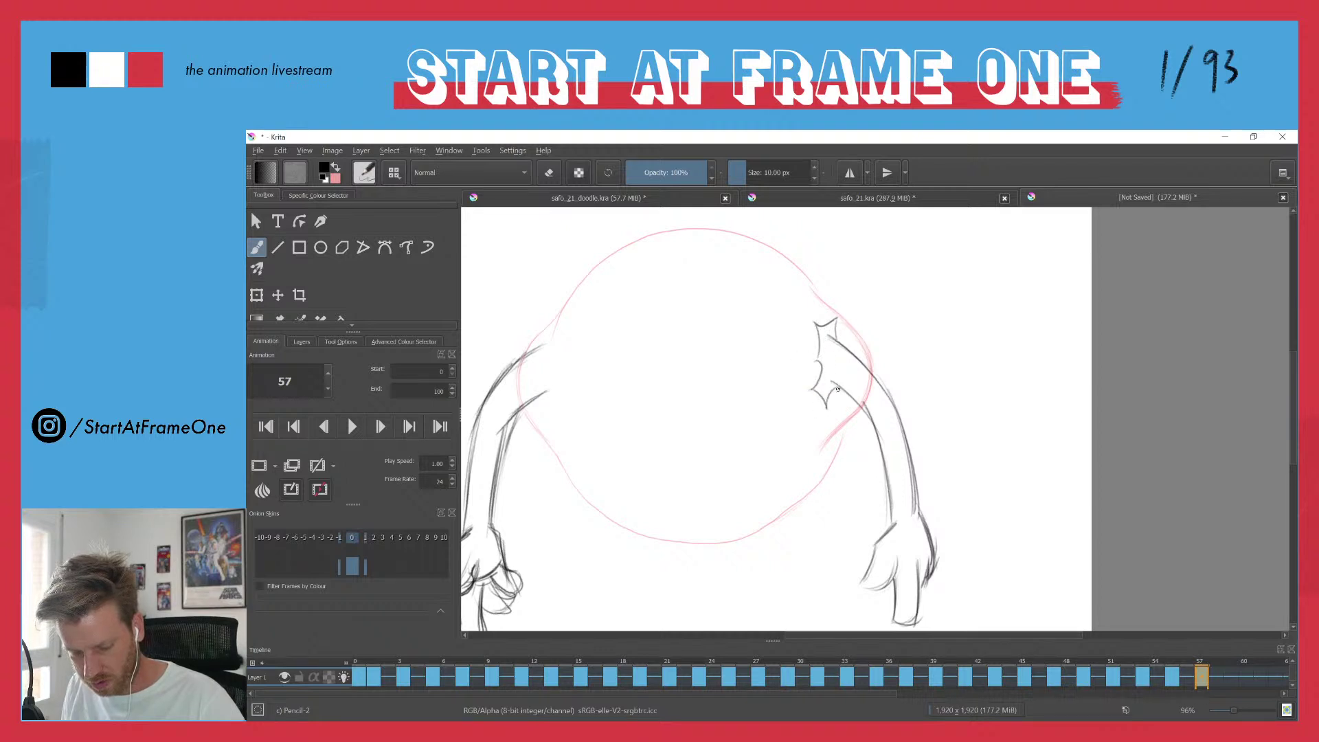
drag(837, 341, 839, 317)
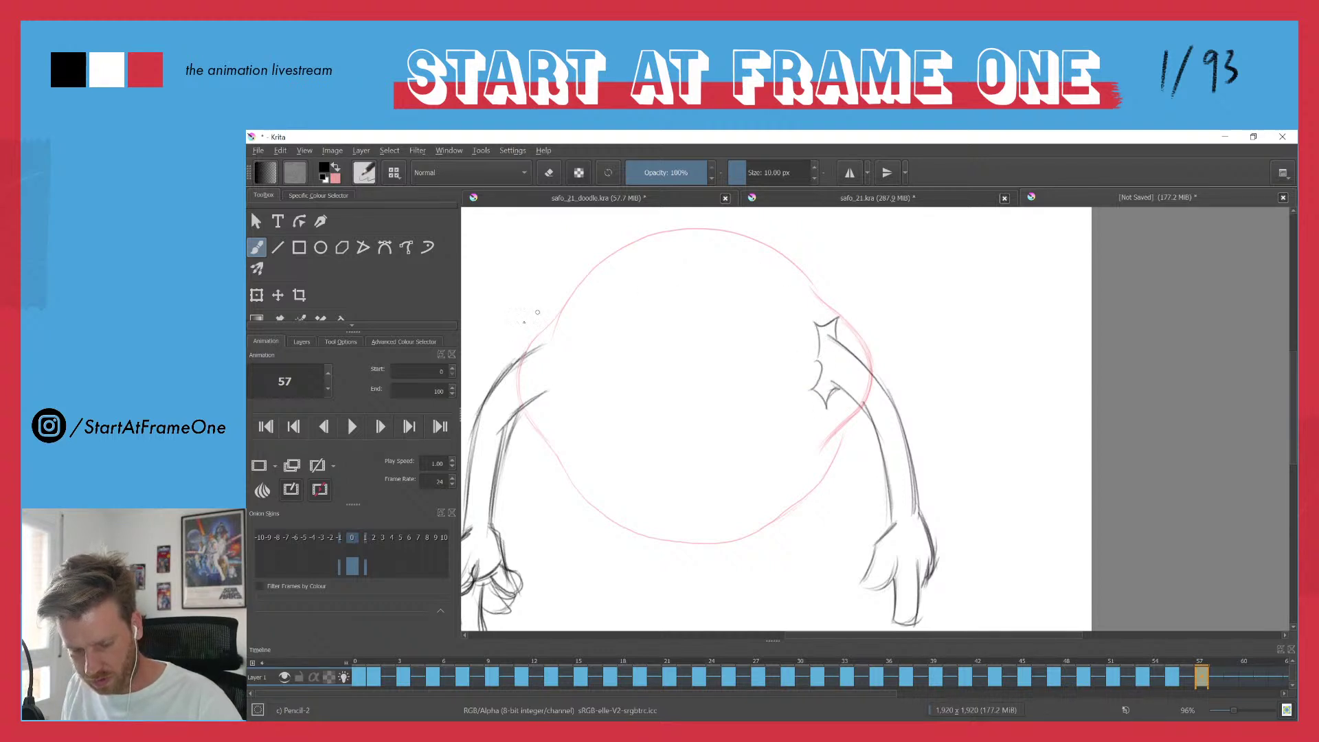
mouse_move(552, 334)
mouse_down()
mouse_move(537, 330)
mouse_move(541, 349)
mouse_up()
mouse_move(541, 352)
mouse_down()
mouse_move(543, 417)
mouse_move(559, 443)
mouse_up()
- Draw the ball's round outline in black, tracing the lower curve and the upper curve between the two torn arm openings
mouse_move(551, 396)
mouse_down()
mouse_move(560, 456)
mouse_move(584, 492)
mouse_up()
mouse_move(557, 438)
mouse_down()
mouse_move(599, 511)
mouse_move(704, 540)
mouse_up()
mouse_move(571, 475)
mouse_down()
mouse_move(681, 541)
mouse_move(758, 534)
mouse_move(844, 430)
mouse_move(830, 465)
mouse_up()
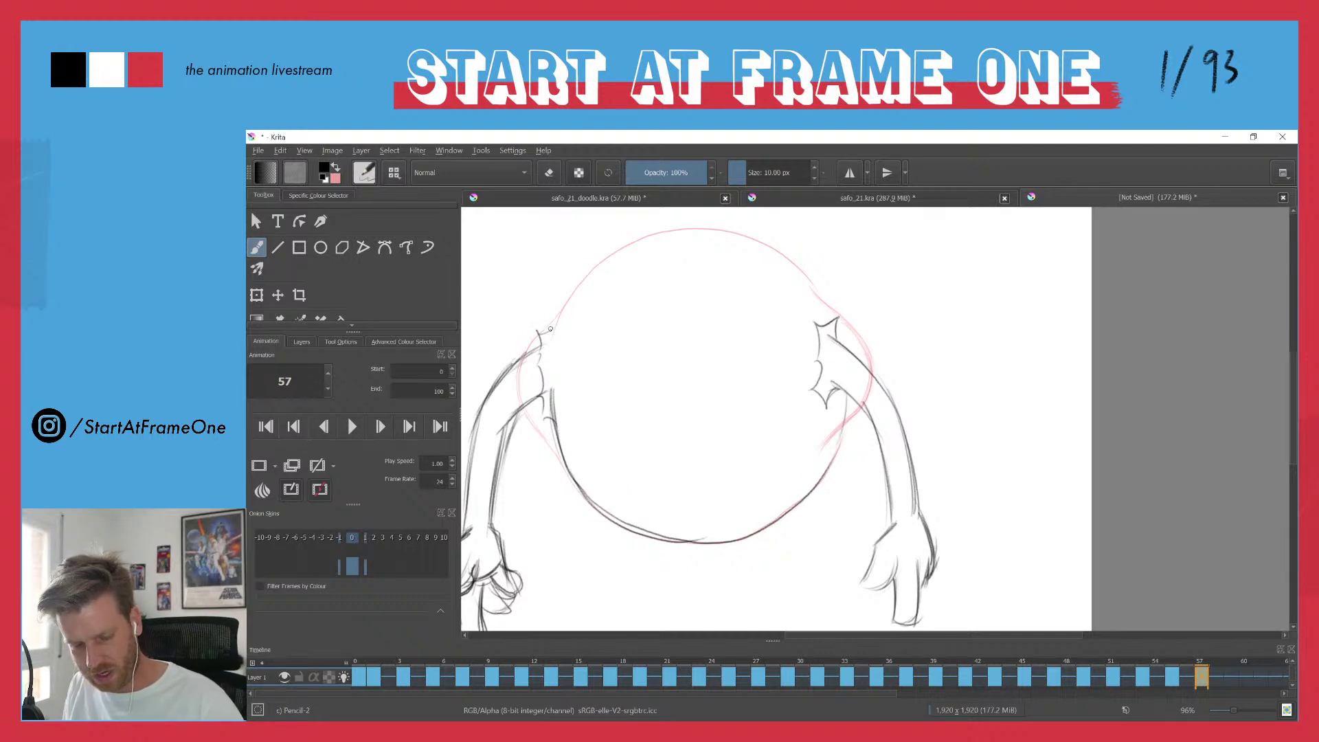
mouse_move(550, 345)
mouse_down()
mouse_move(566, 302)
mouse_move(656, 228)
mouse_move(814, 280)
mouse_up()
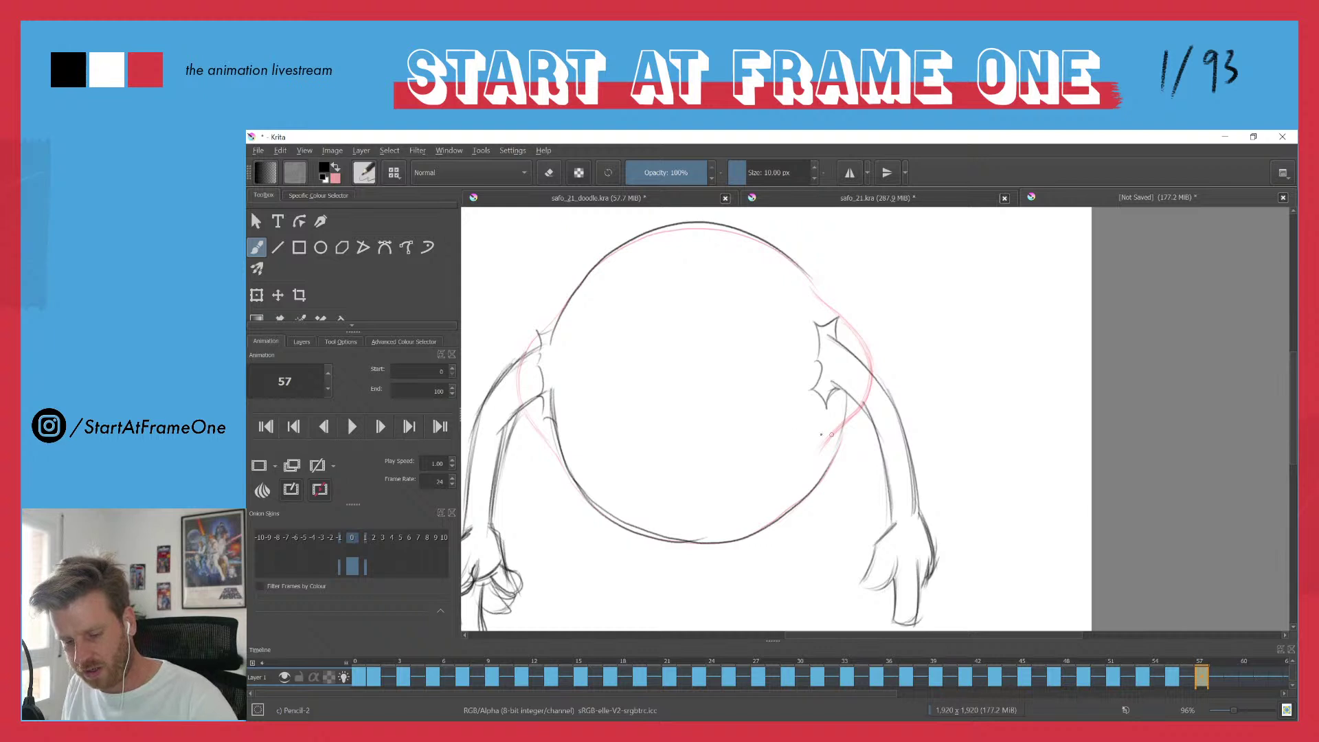
mouse_move(581, 283)
mouse_down()
mouse_move(739, 233)
mouse_move(807, 275)
mouse_up()
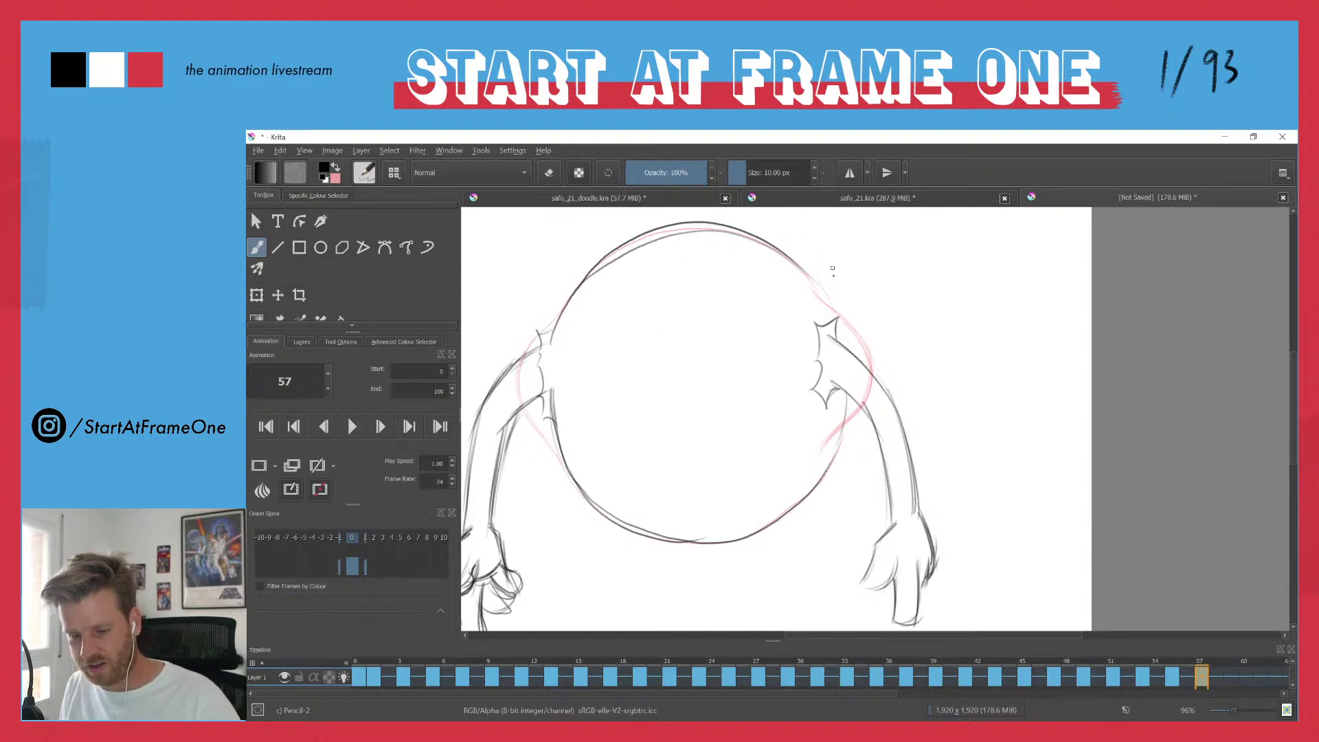
drag(807, 270, 840, 341)
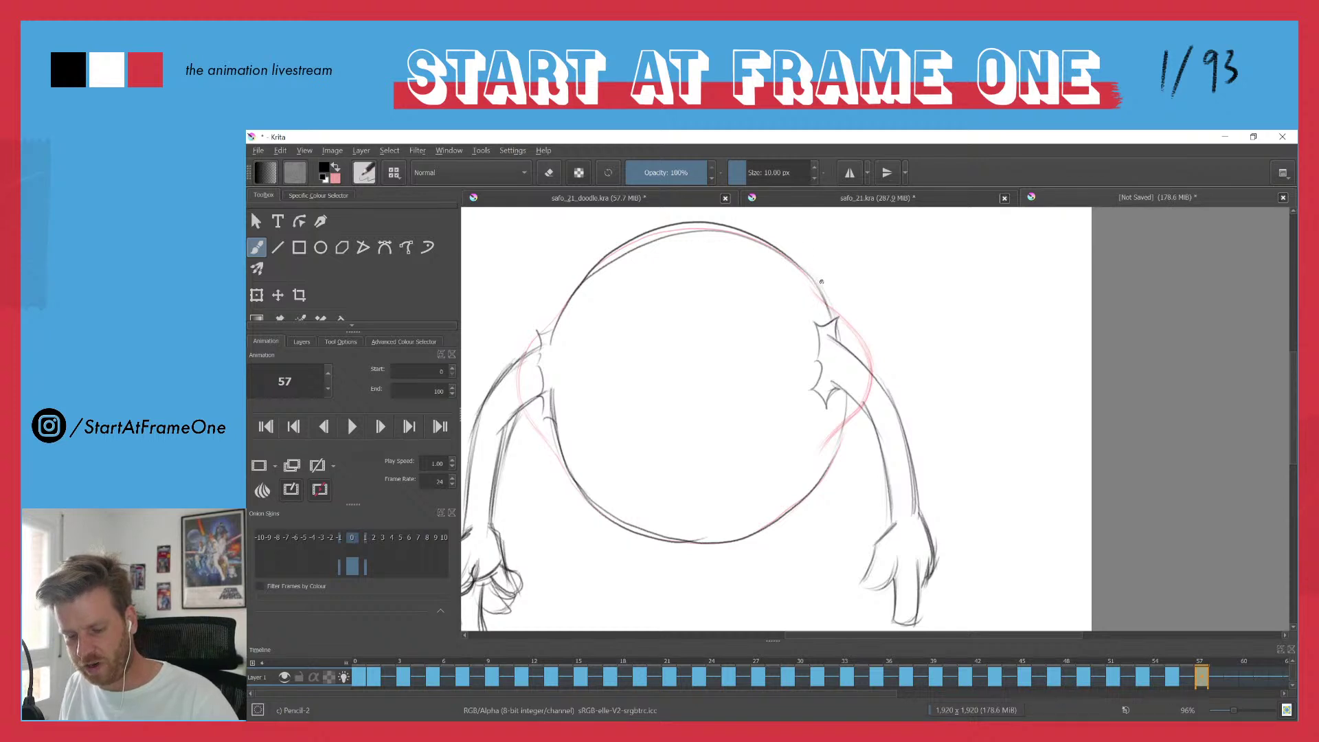
drag(557, 319, 546, 362)
drag(819, 287, 830, 311)
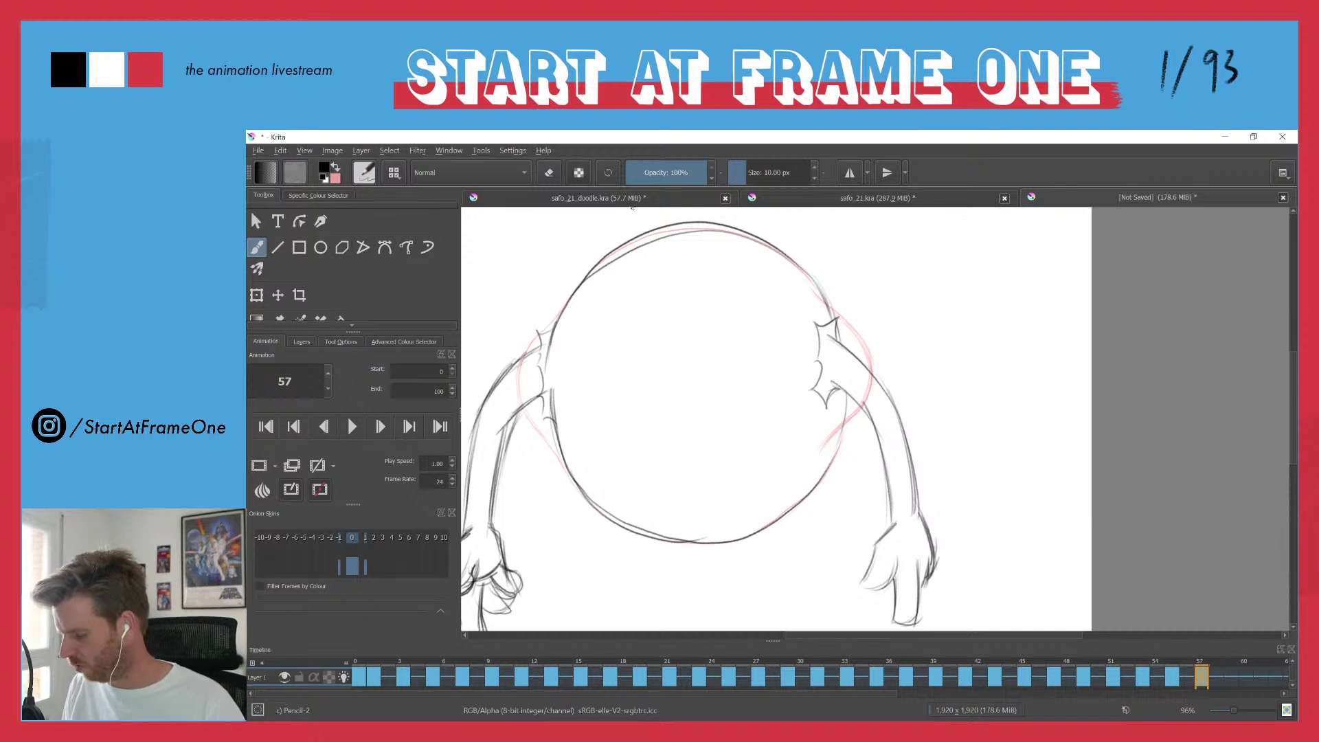
- Insert two frames after frame 55 to shift the arms drawing to frame 59, and duplicate the bulging ball drawing onto frame 57
click(1168, 677)
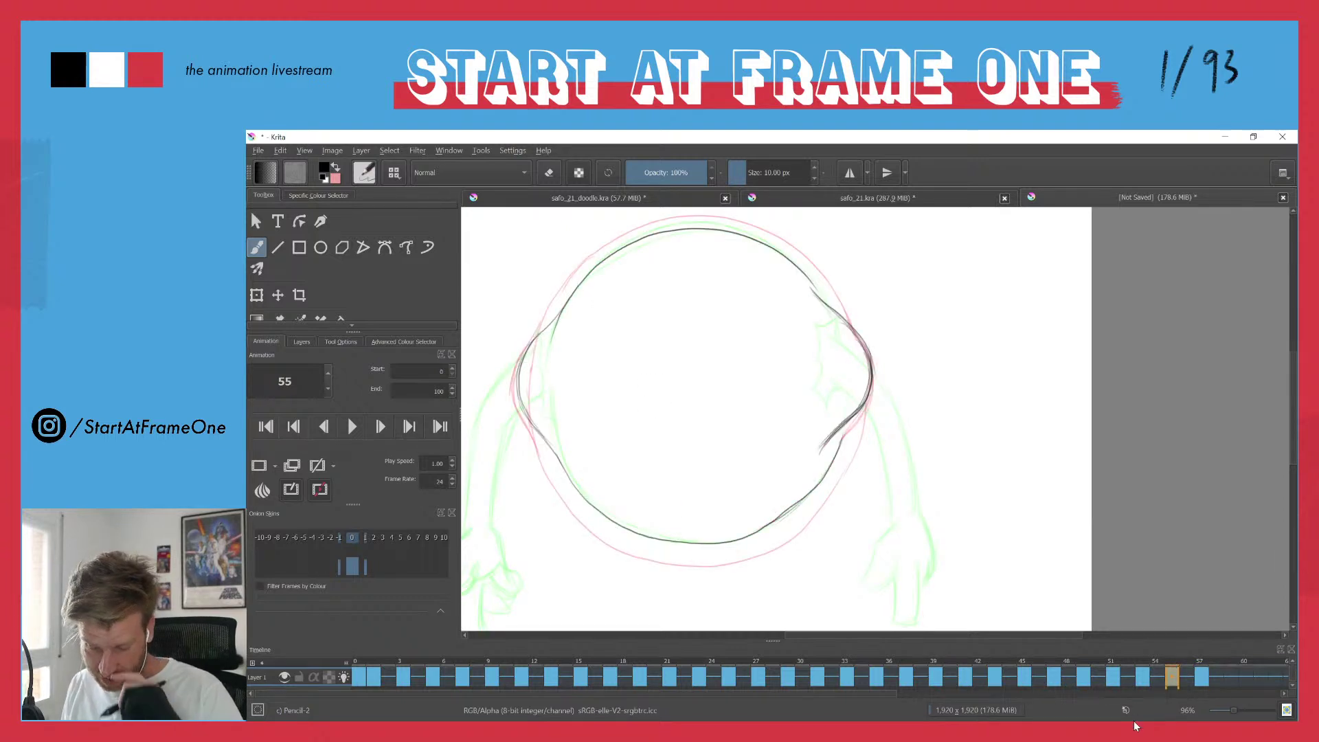
click(1189, 677)
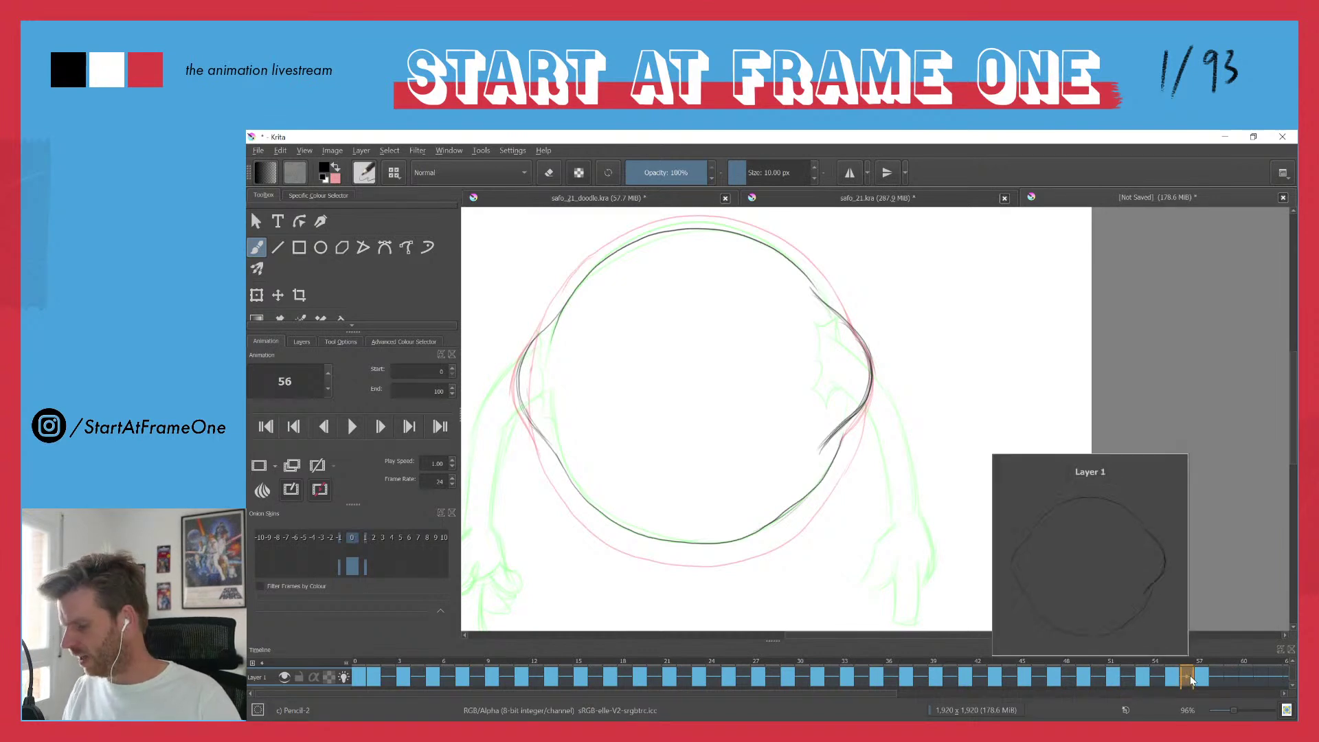
key(Insert)
key(Insert)
click(1199, 682)
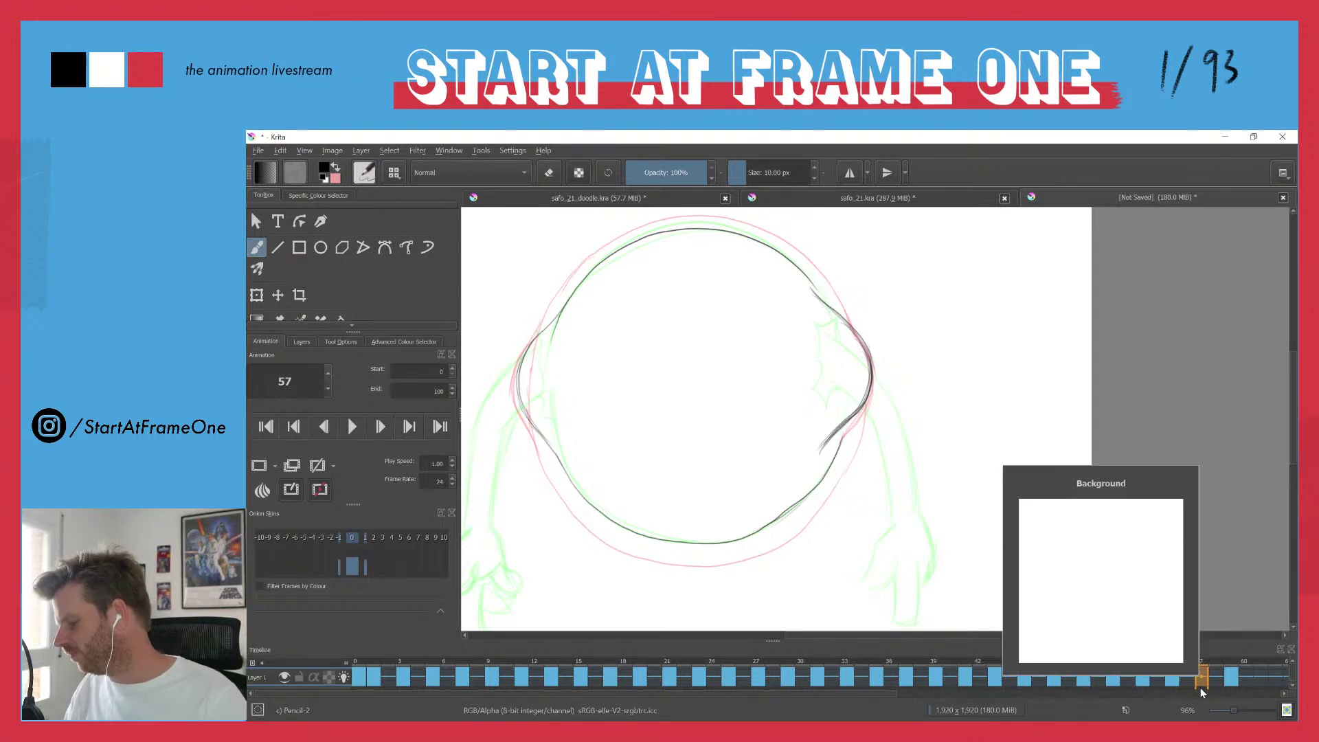
key(F6)
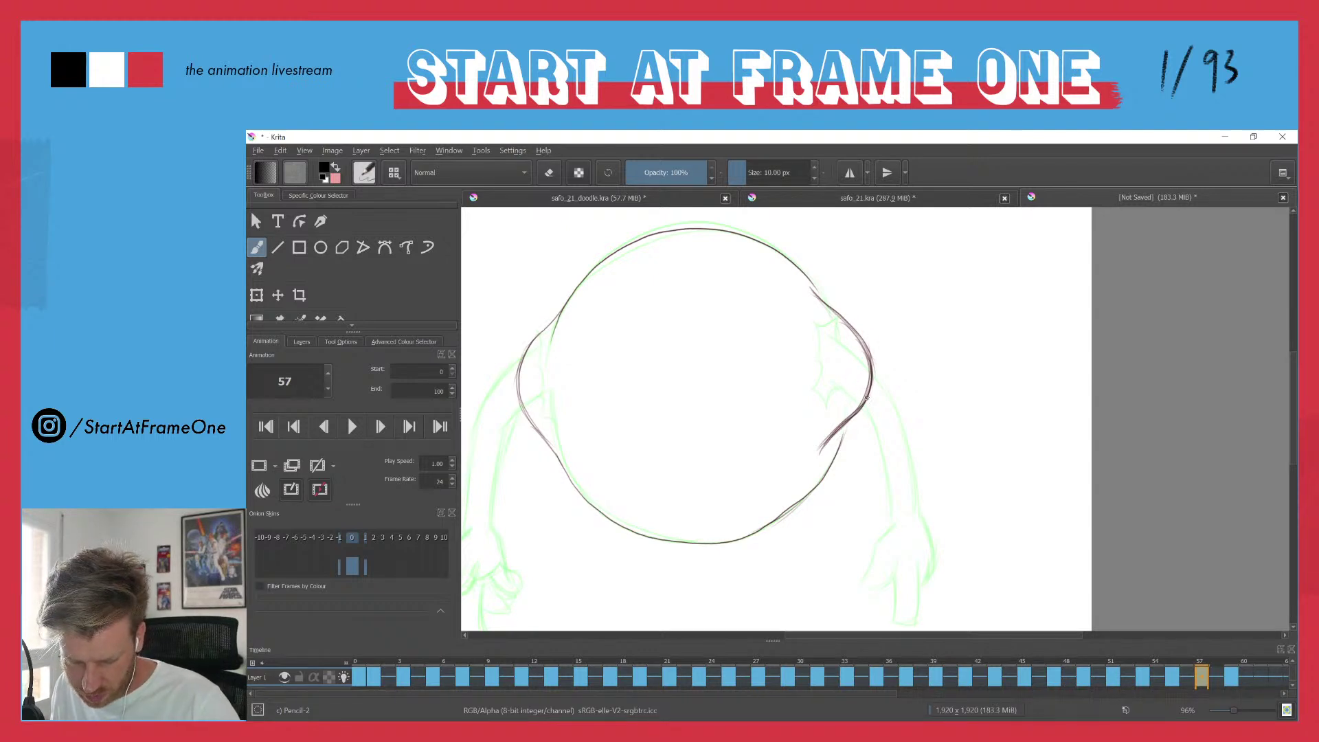
- Draw three fingertips poking out of the ball's right bulge and erase the bulge outline between them
mouse_move(866, 386)
mouse_down()
mouse_move(880, 409)
mouse_move(853, 406)
mouse_move(864, 421)
mouse_move(878, 404)
mouse_move(867, 360)
mouse_move(886, 372)
mouse_move(872, 393)
mouse_move(889, 389)
mouse_move(863, 344)
mouse_move(887, 367)
mouse_move(857, 414)
mouse_up()
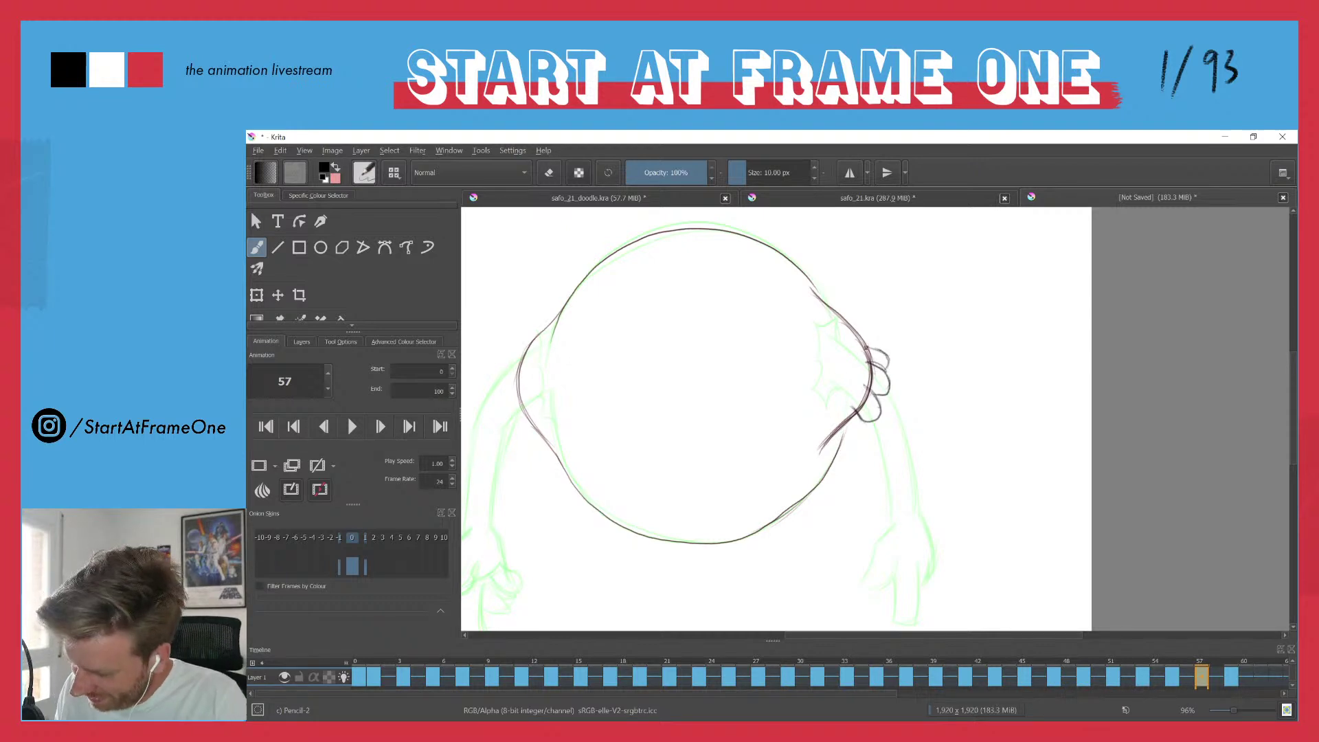
key(e)
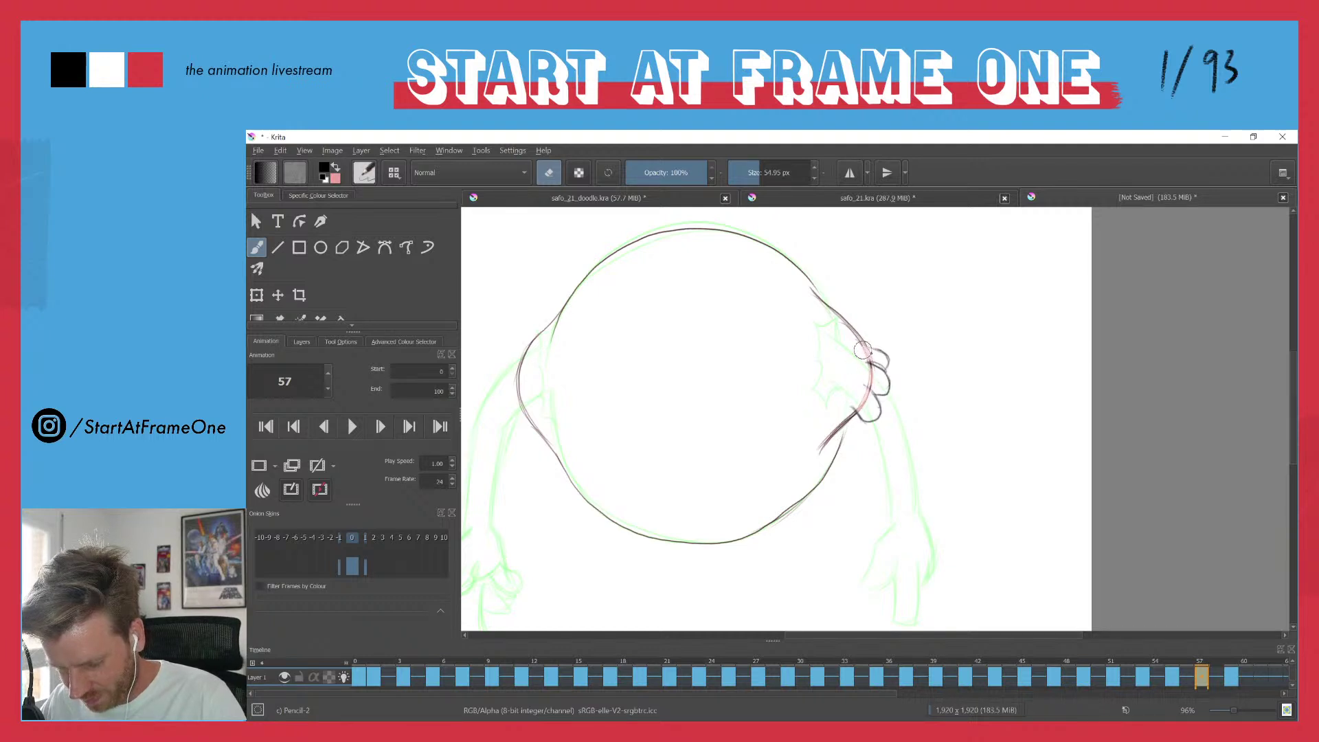
drag(862, 398, 869, 383)
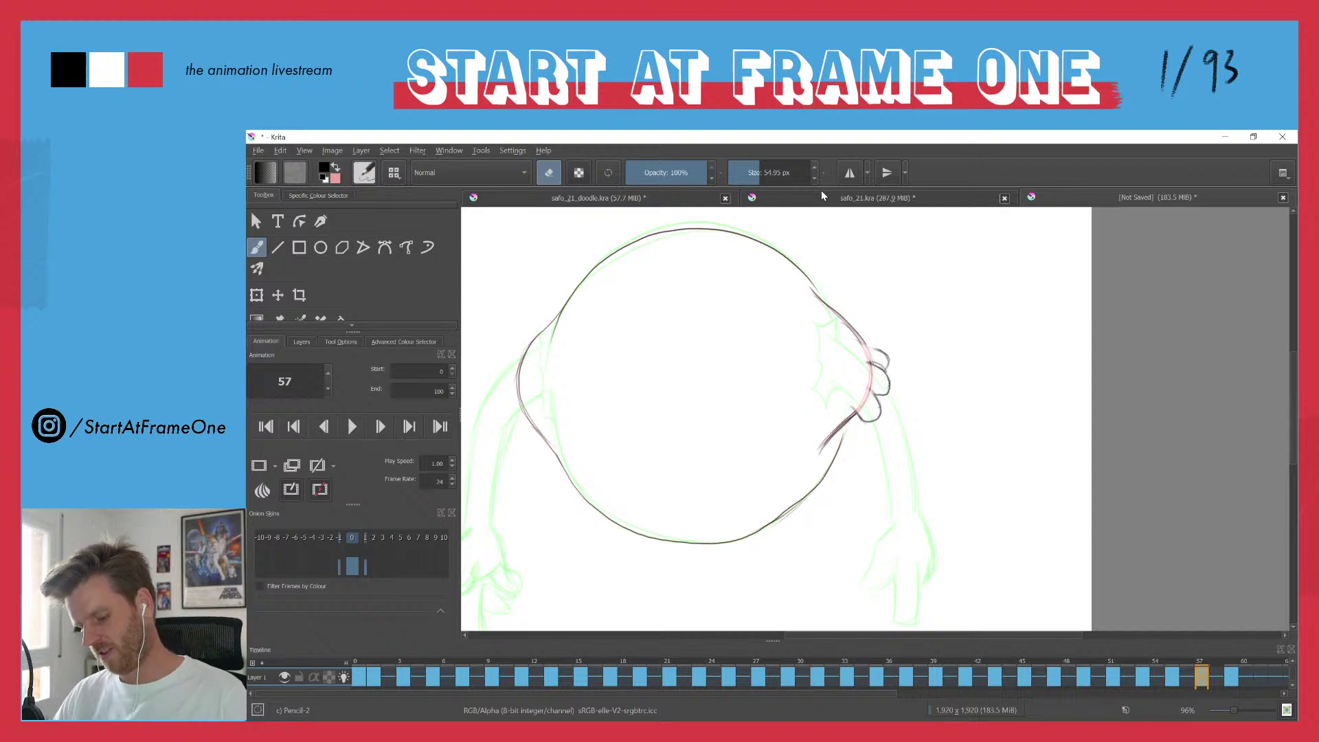
- Select the right-hand fingers, move them slightly outward and rotate them clockwise
key(l)
mouse_move(860, 349)
mouse_down()
mouse_move(893, 345)
mouse_move(877, 436)
mouse_move(853, 415)
mouse_move(849, 376)
mouse_move(882, 400)
mouse_up()
key(t)
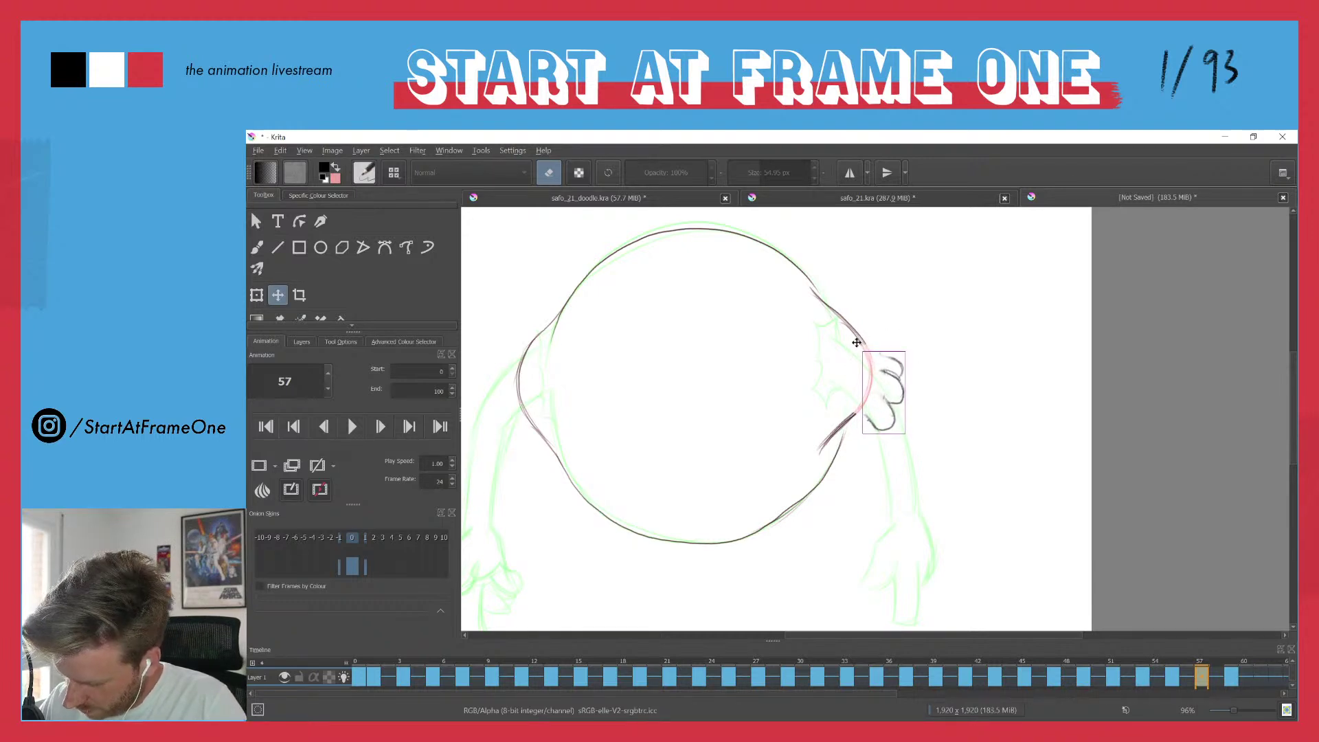
key(ctrl+t)
drag(849, 337, 859, 335)
drag(867, 419, 867, 424)
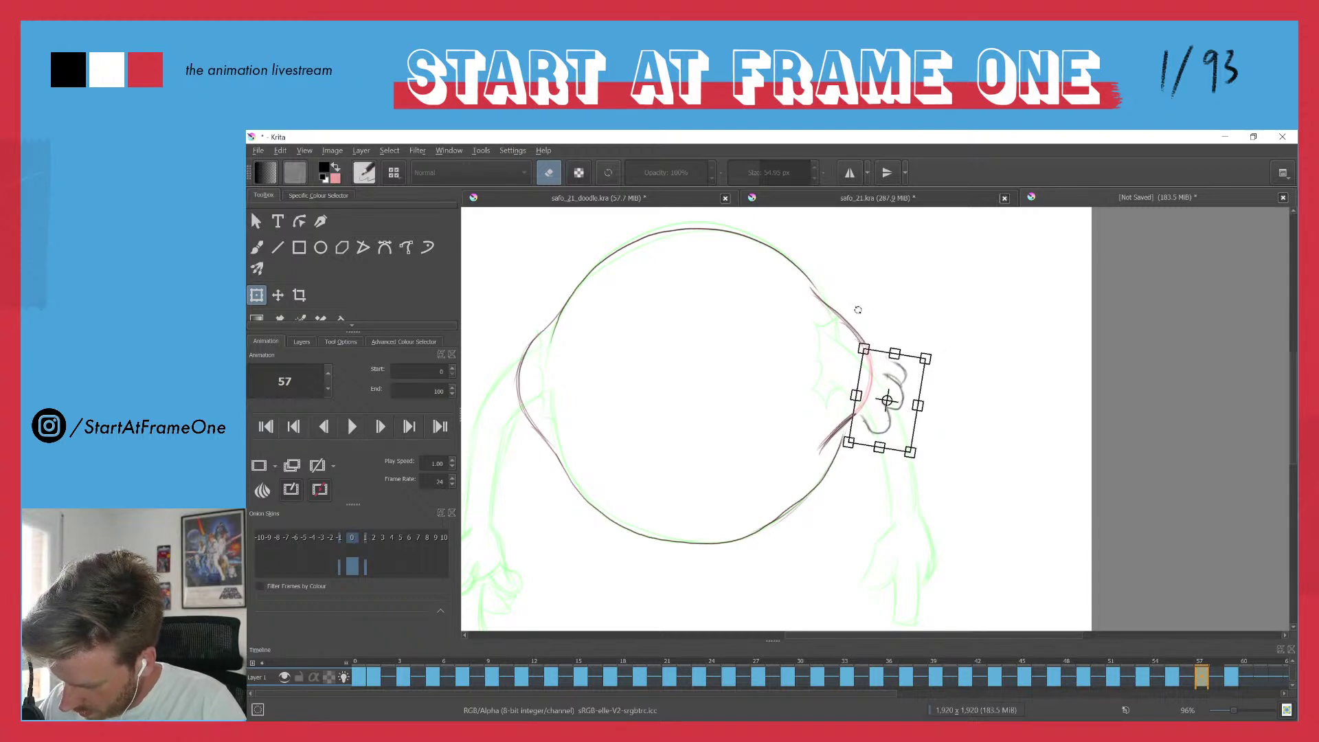
key(Return)
- Connect the right-hand fingers to the ball with hand lines above and below, and erase the overlapping bulge outline
key(b)
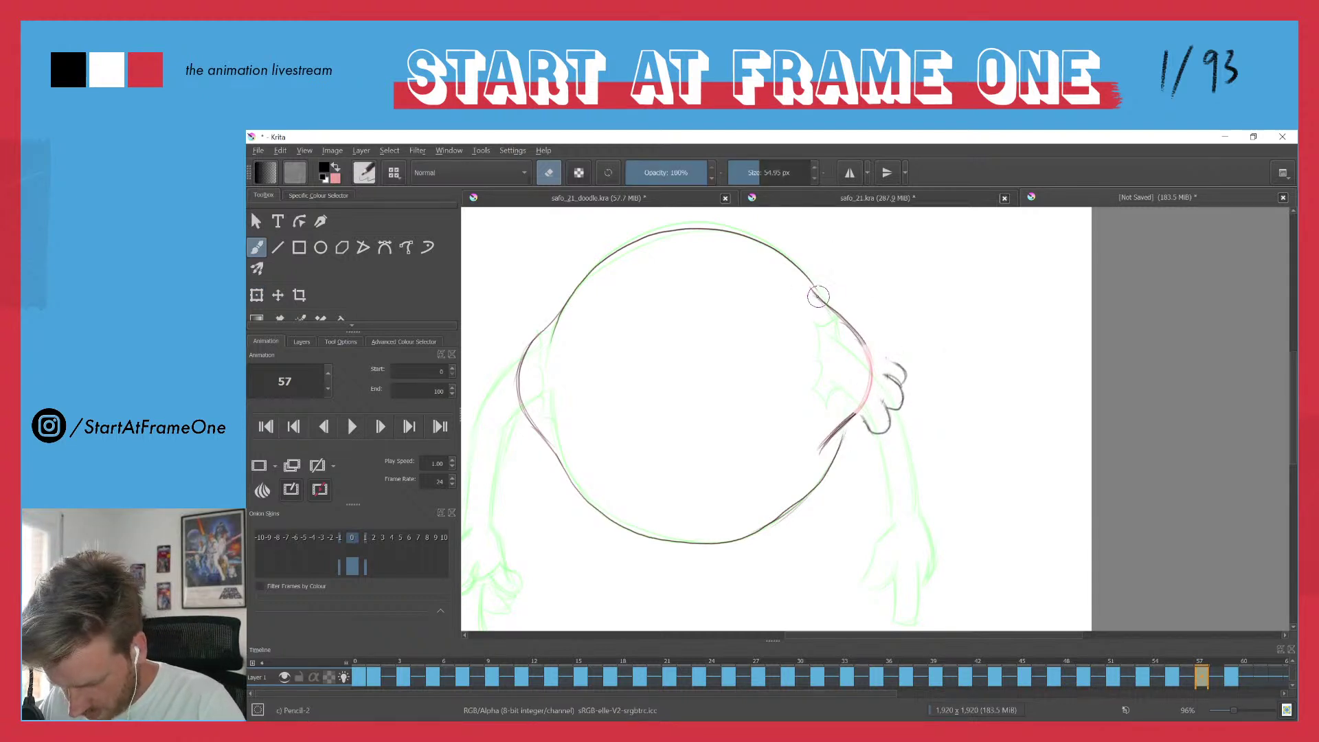
key(e)
mouse_move(817, 296)
mouse_down()
mouse_move(903, 368)
mouse_move(902, 383)
mouse_up()
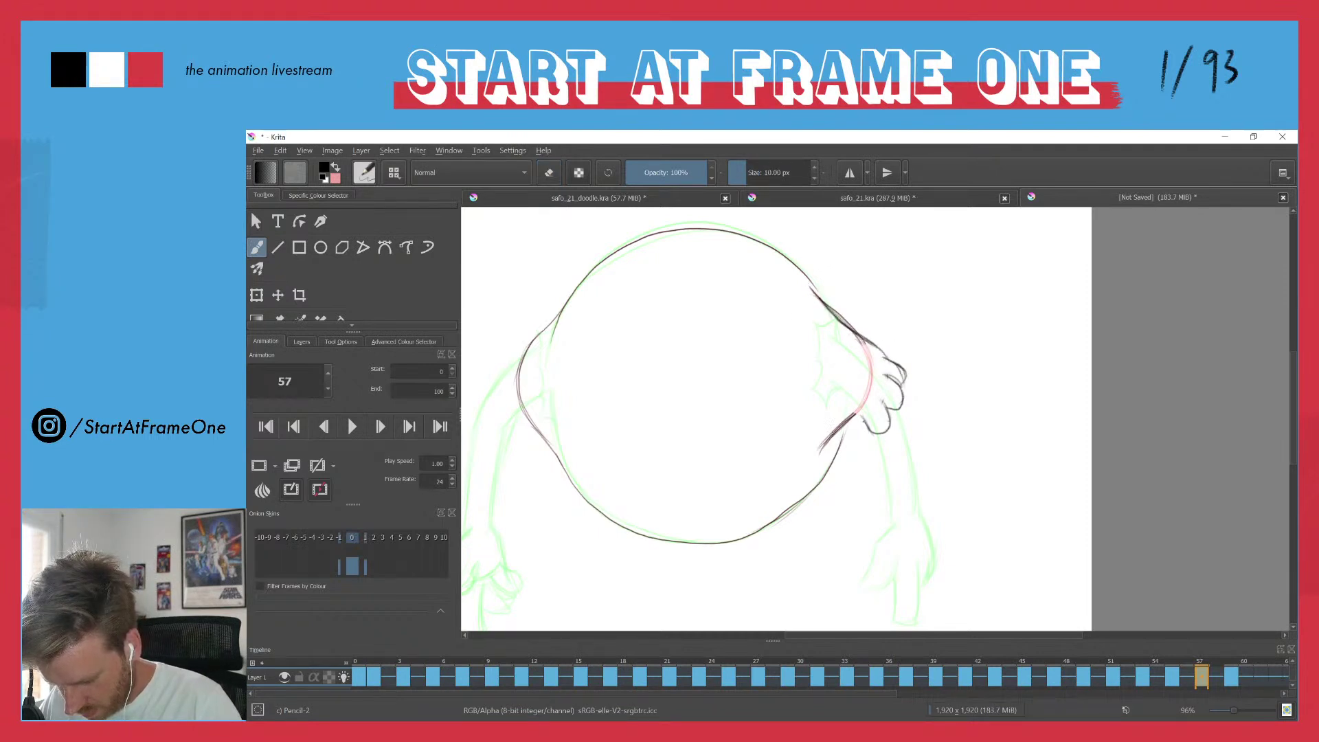
mouse_move(861, 423)
mouse_down()
mouse_move(821, 451)
mouse_move(858, 409)
mouse_up()
key(e)
mouse_move(848, 344)
mouse_down()
mouse_move(859, 342)
mouse_move(812, 297)
mouse_up()
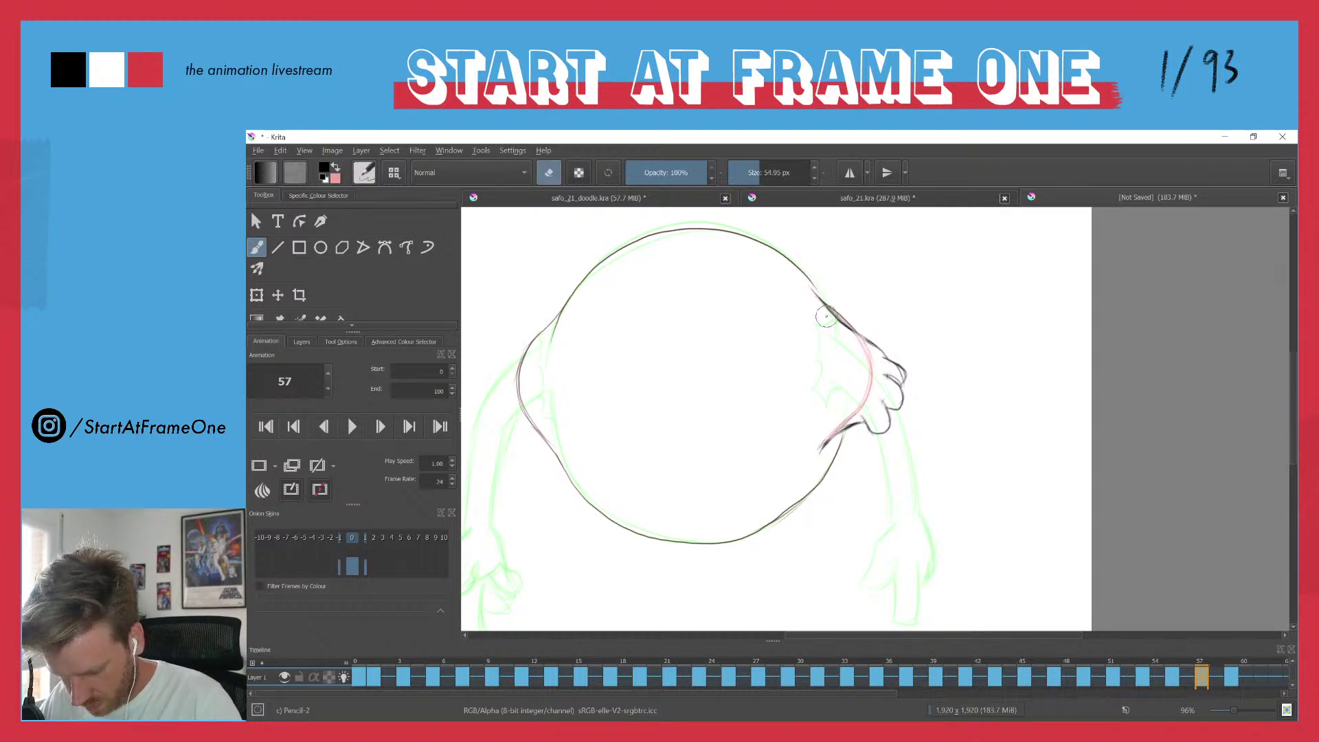
key(e)
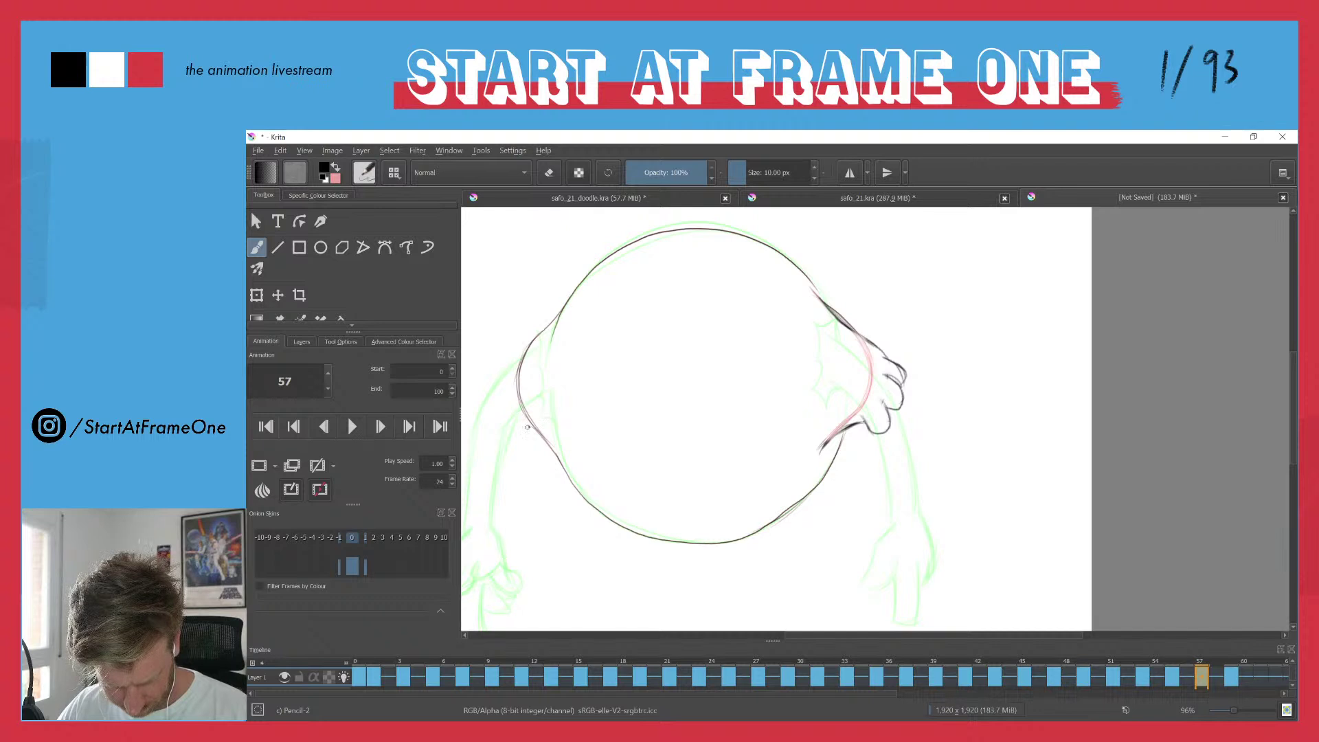
- Draw fingers breaking out of the ball's left bulge and erase the bulge outline that crosses them
mouse_move(507, 410)
mouse_down()
mouse_move(568, 377)
mouse_move(560, 369)
mouse_move(564, 389)
mouse_move(564, 333)
mouse_move(560, 347)
mouse_up()
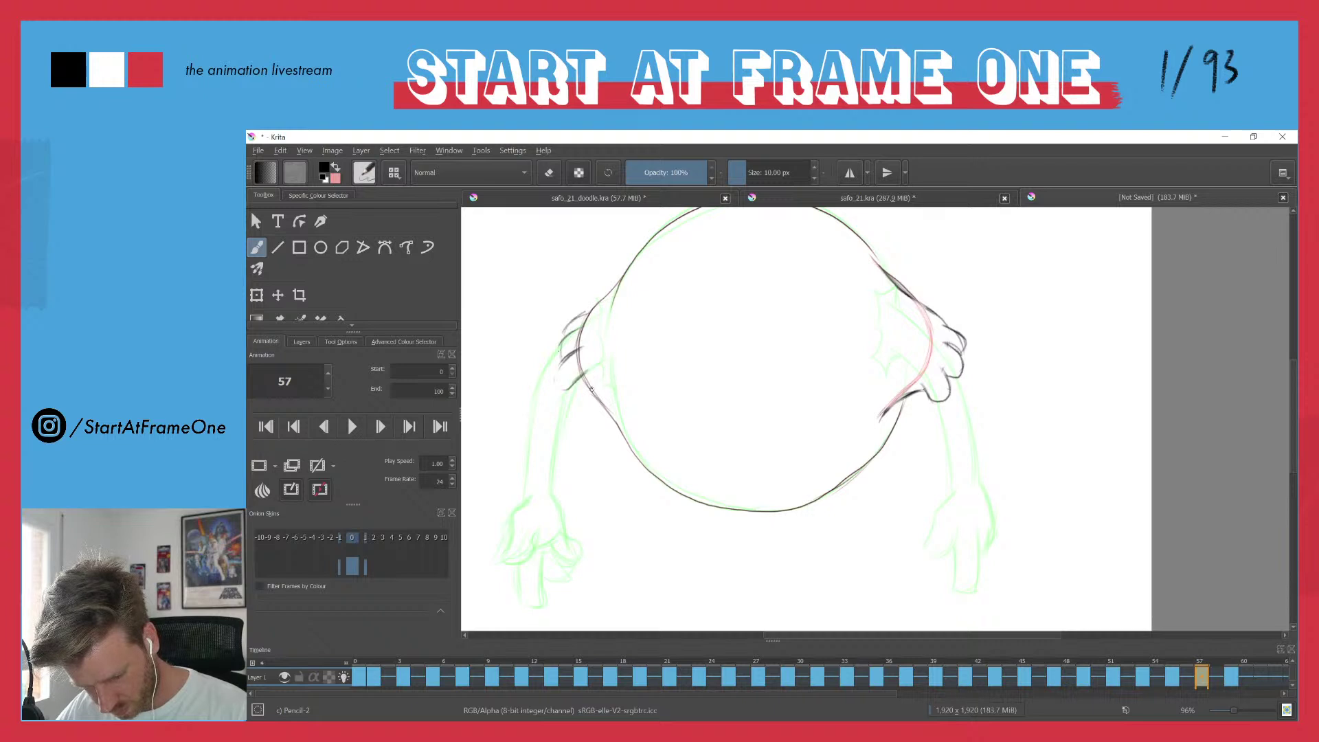
key(e)
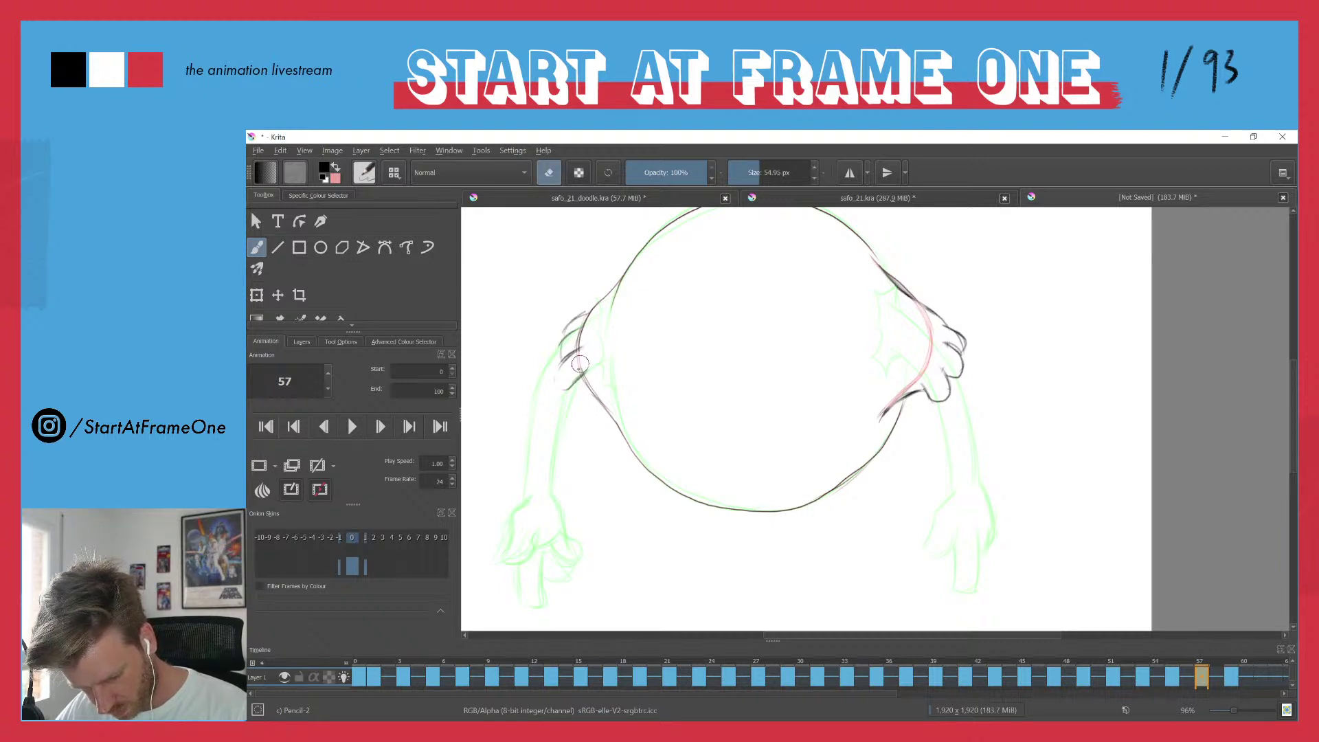
mouse_move(580, 340)
mouse_down()
mouse_move(586, 323)
mouse_move(565, 328)
mouse_up()
key(e)
mouse_move(584, 327)
mouse_down()
mouse_move(560, 362)
mouse_move(594, 396)
mouse_up()
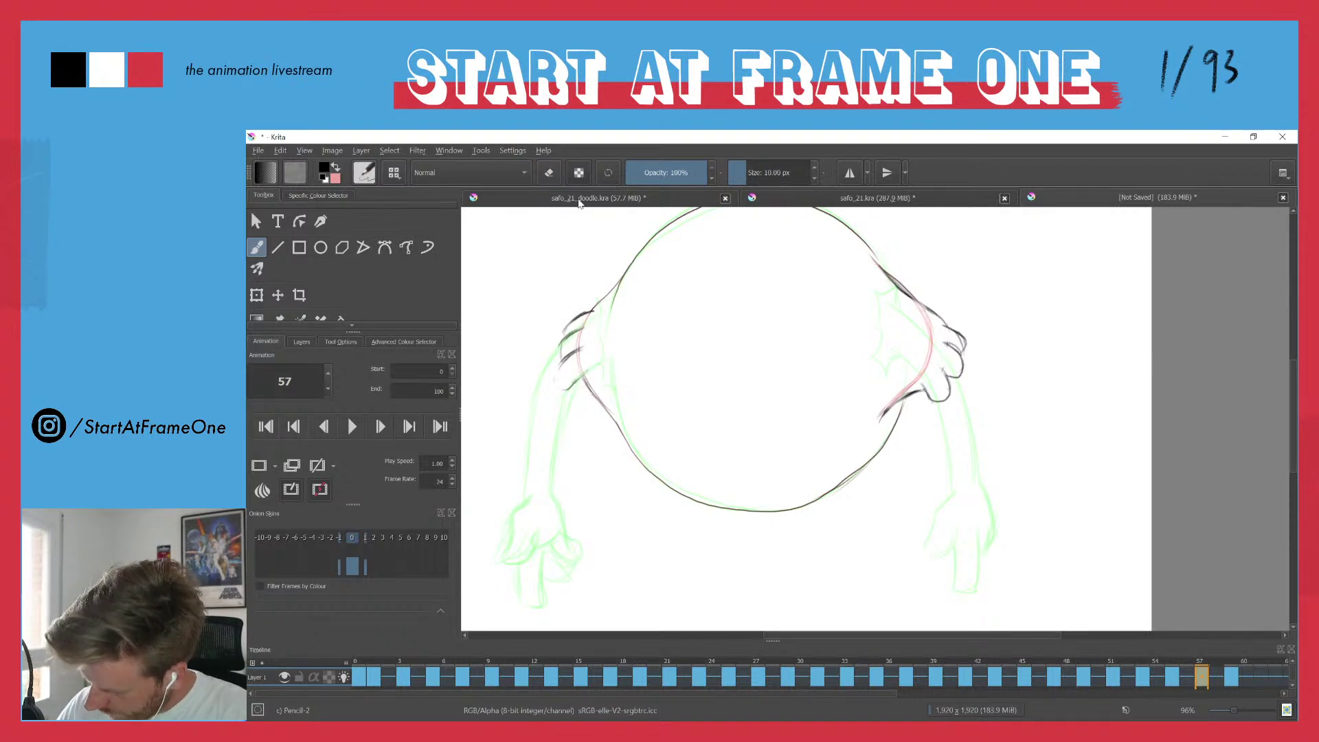
- Select the left-hand fingers, rotate them counterclockwise and shift them slightly outward
key(l)
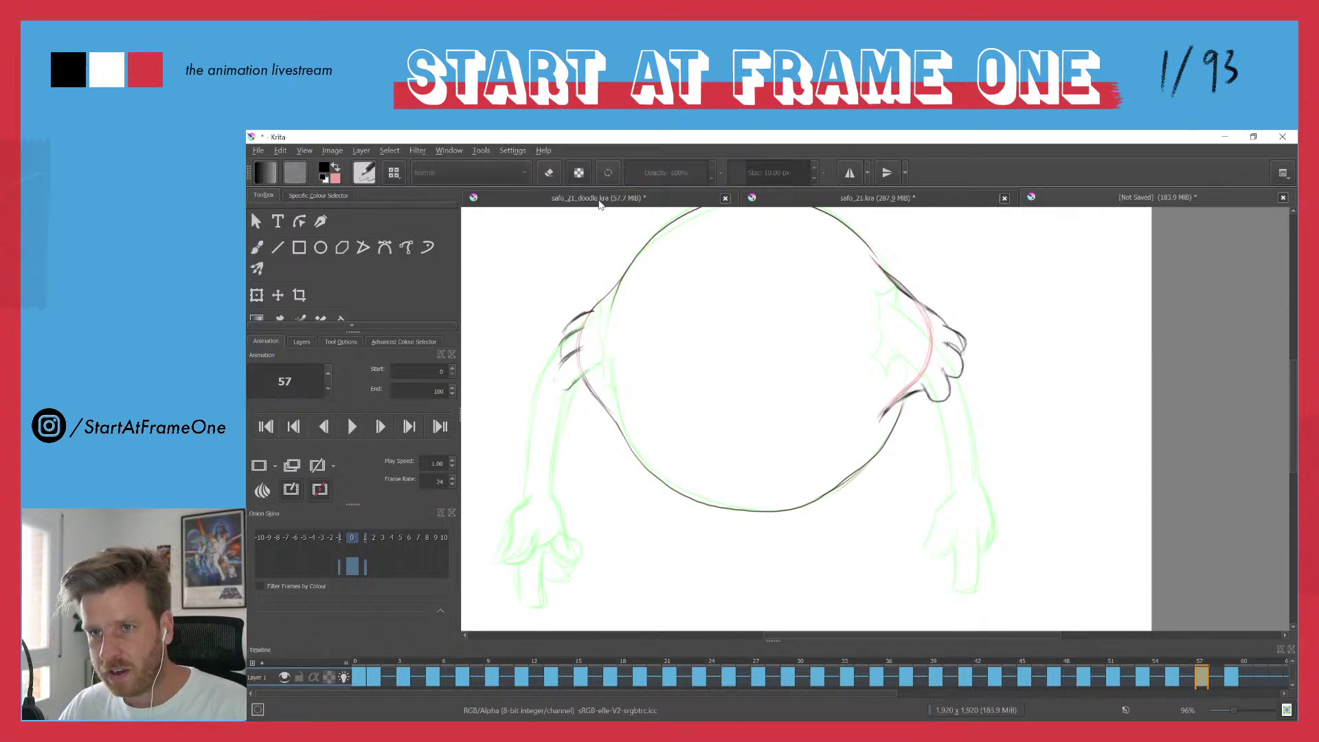
mouse_move(585, 309)
mouse_down()
mouse_move(596, 368)
mouse_move(554, 398)
mouse_move(574, 302)
mouse_up()
key(ctrl+t)
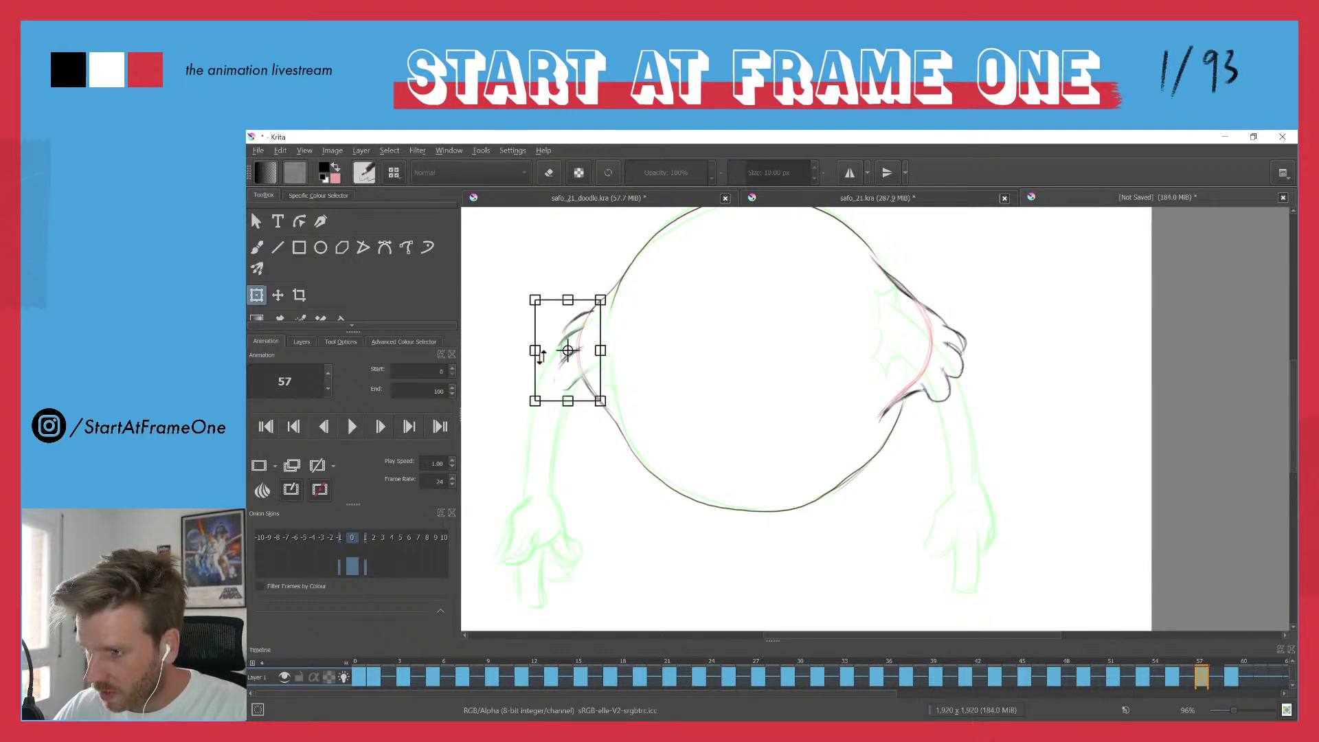
drag(527, 291, 554, 341)
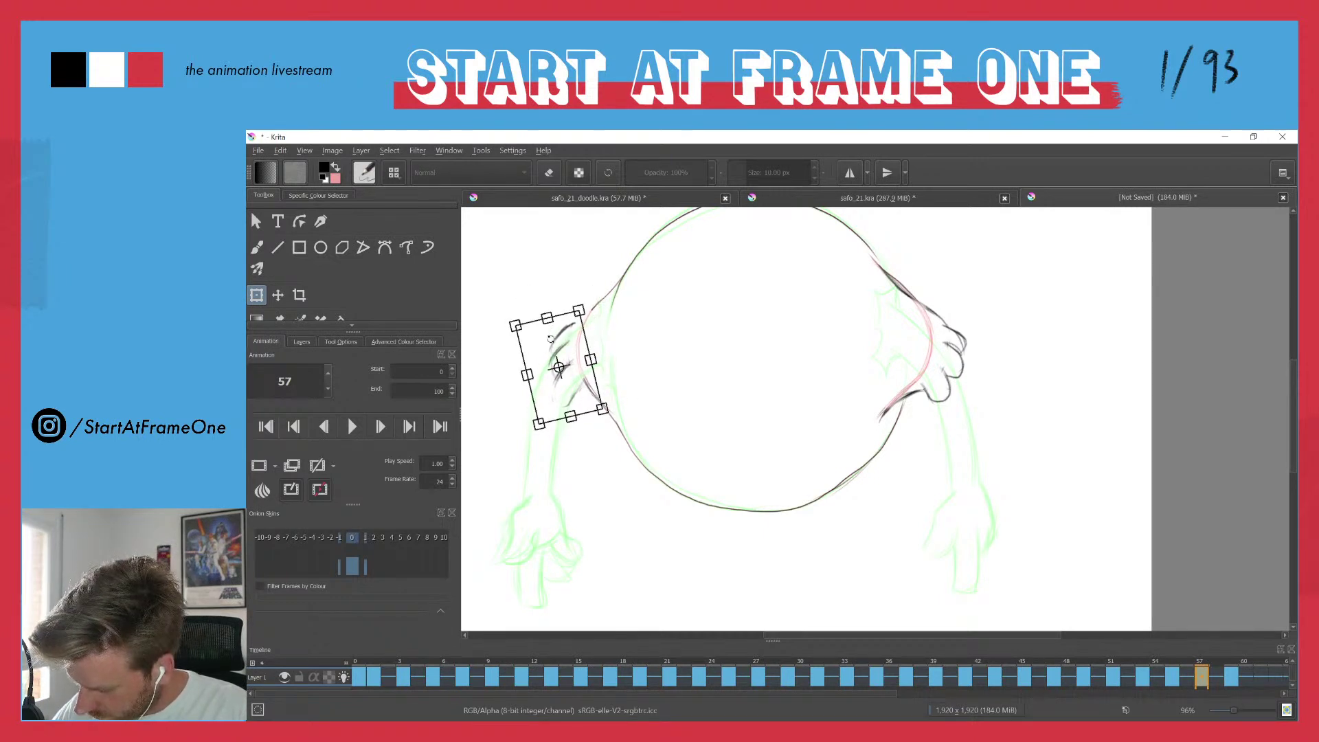
key(Return)
- Join the left-hand fingers to the ball with upper and lower pencil lines, and erase the stray outline around them
key(b)
mouse_move(620, 277)
mouse_down()
mouse_move(573, 326)
mouse_move(612, 290)
mouse_up()
drag(581, 388, 596, 401)
mouse_move(581, 388)
mouse_down()
mouse_move(615, 427)
mouse_move(563, 405)
mouse_move(554, 377)
mouse_move(600, 406)
mouse_move(570, 401)
mouse_up()
mouse_move(580, 392)
mouse_down()
mouse_move(597, 401)
mouse_move(586, 378)
mouse_move(611, 410)
mouse_up()
key(e)
mouse_move(595, 316)
mouse_down()
mouse_move(625, 271)
mouse_move(589, 306)
mouse_move(566, 381)
mouse_up()
- Play back the animation from frame 17 and compare the emerging-hands drawing with the full-arms drawing on frame 59
click(605, 665)
key(space)
key(space)
key(space)
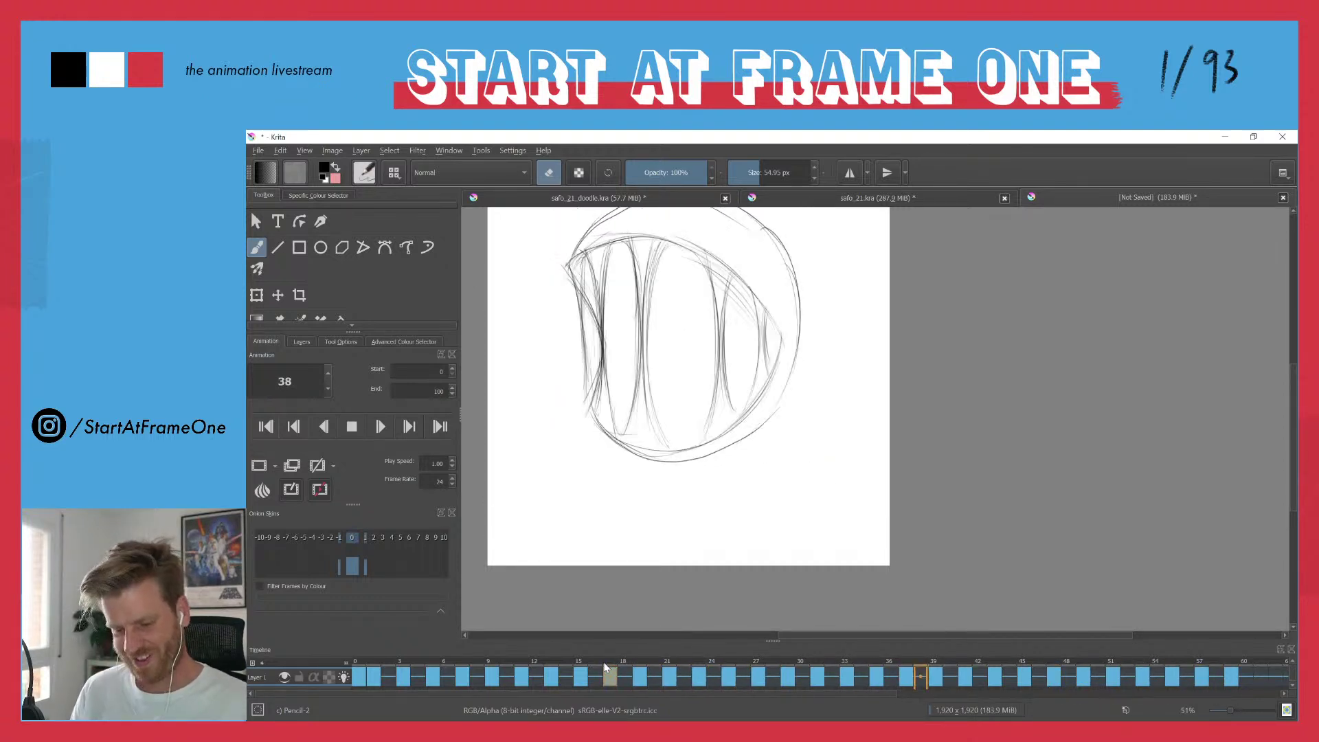
key(space)
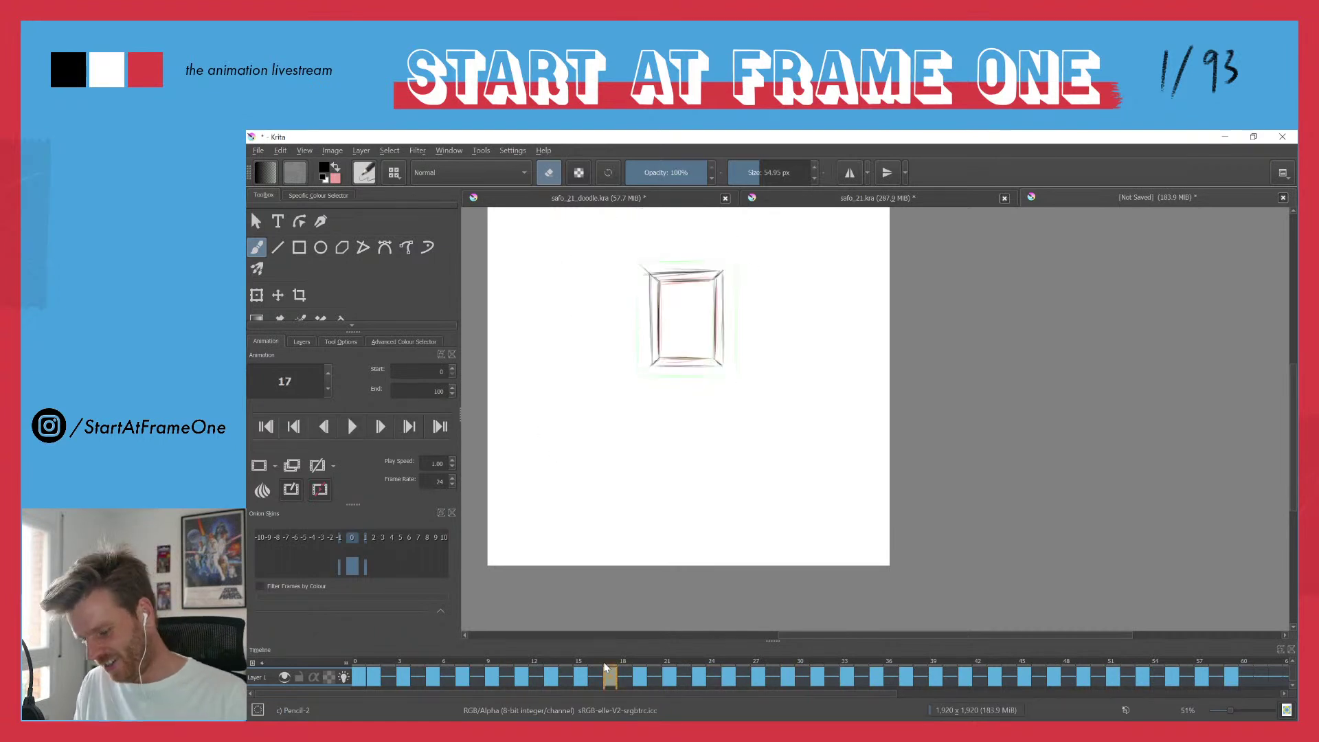
click(1231, 665)
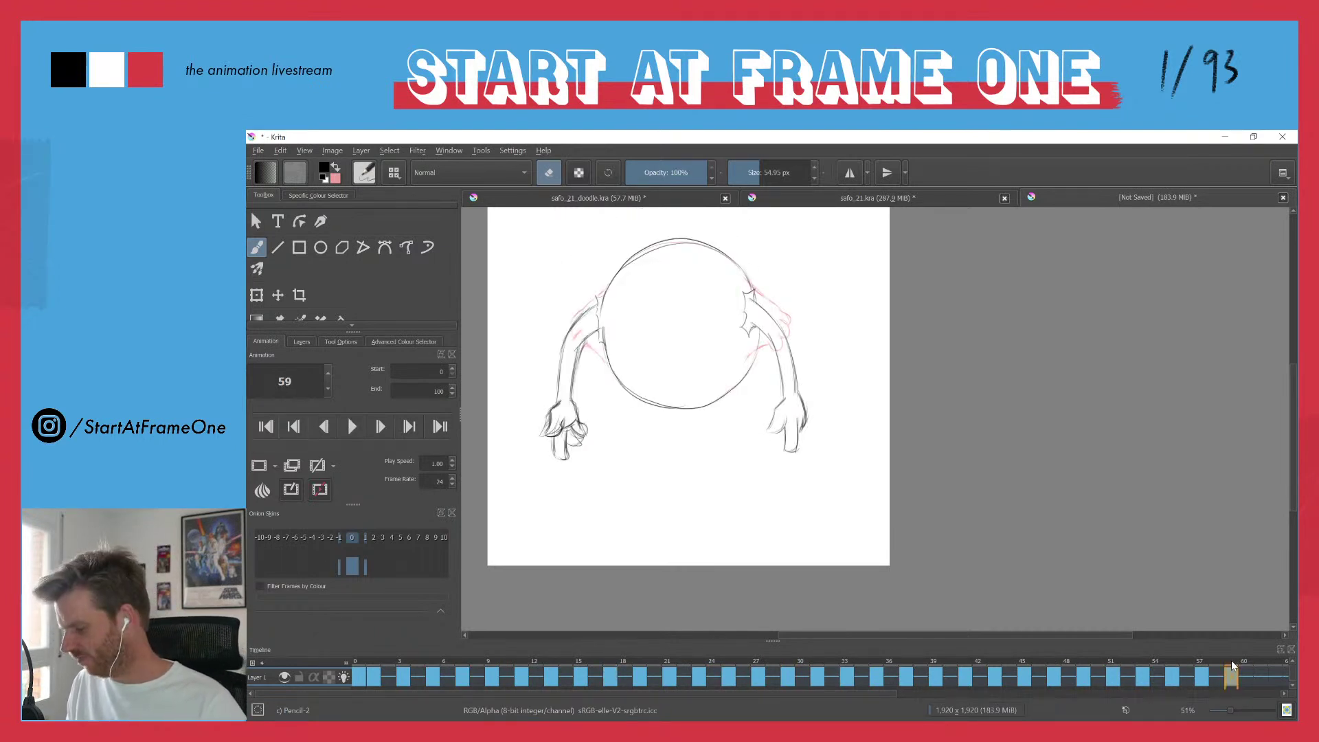
key(Left)
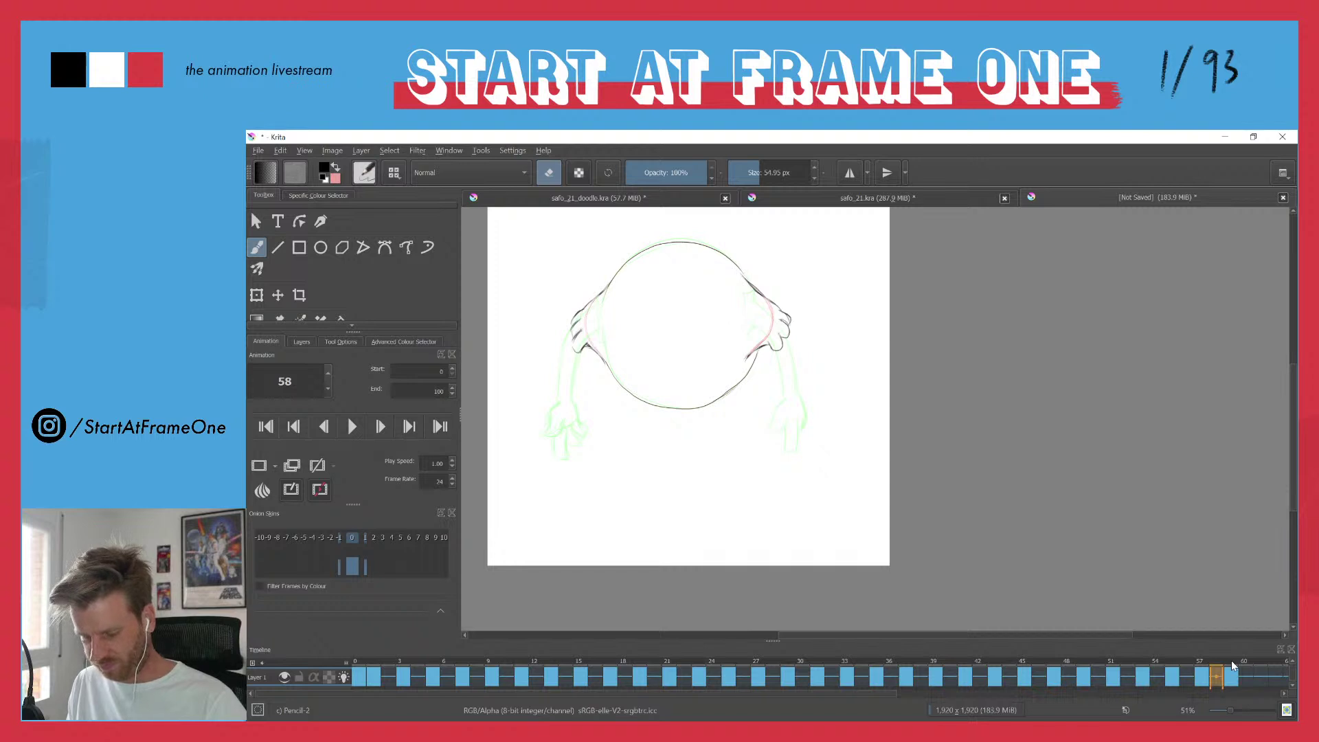
key(Right)
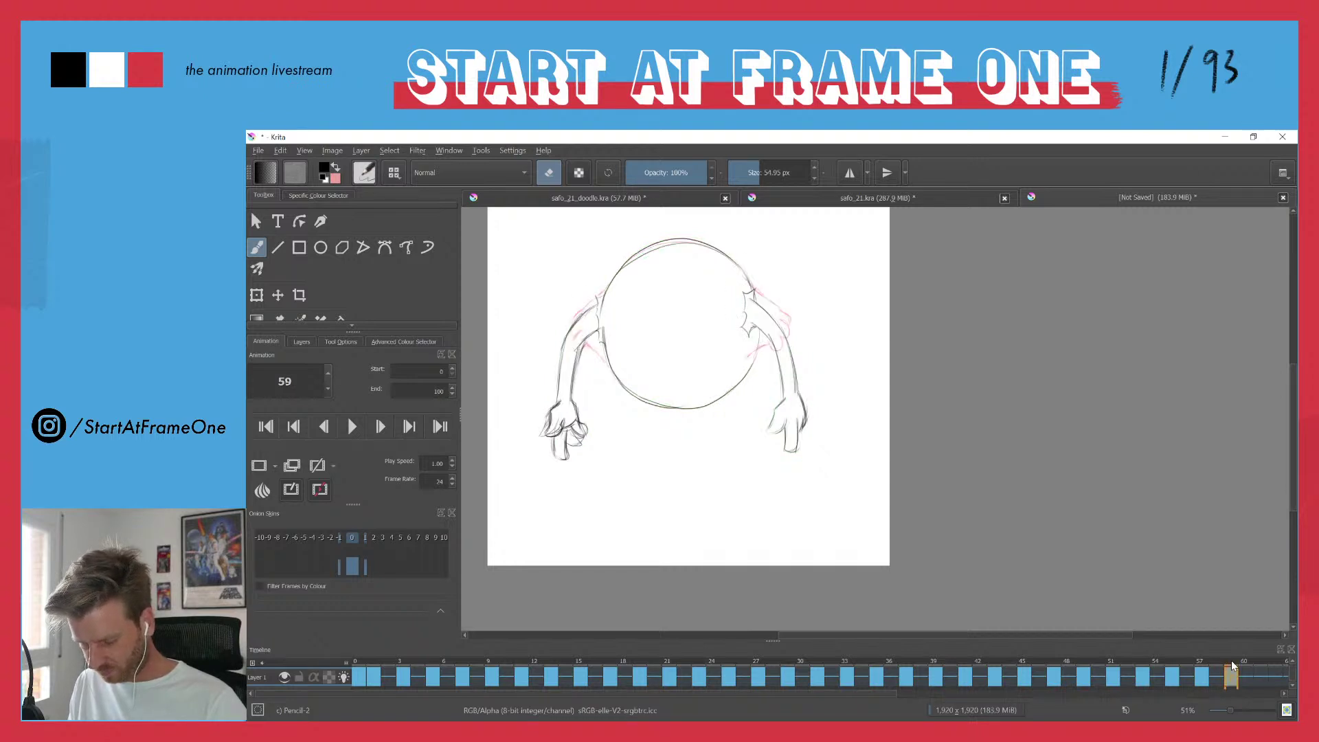
- Insert a duplicate of frame 57's emerging-hands drawing as a new frame 59, ahead of the full-arms drawing
key(Left)
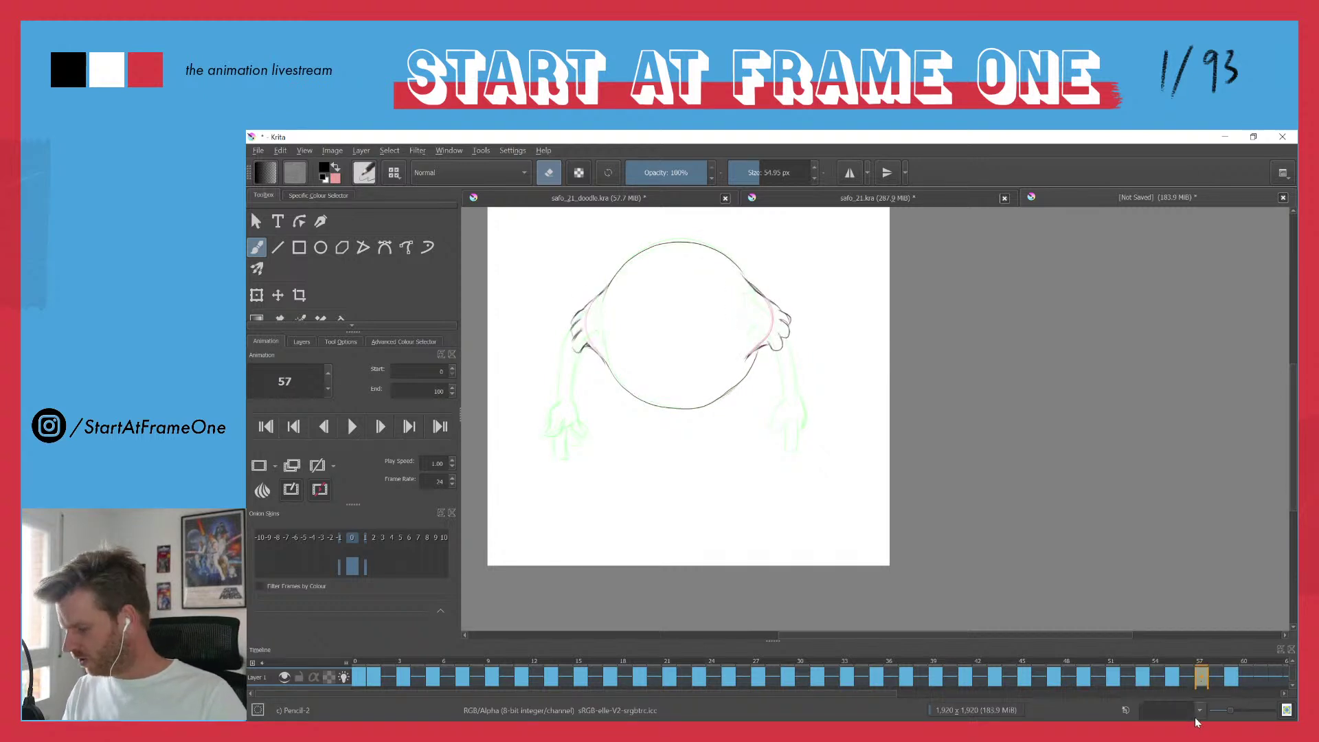
click(1190, 722)
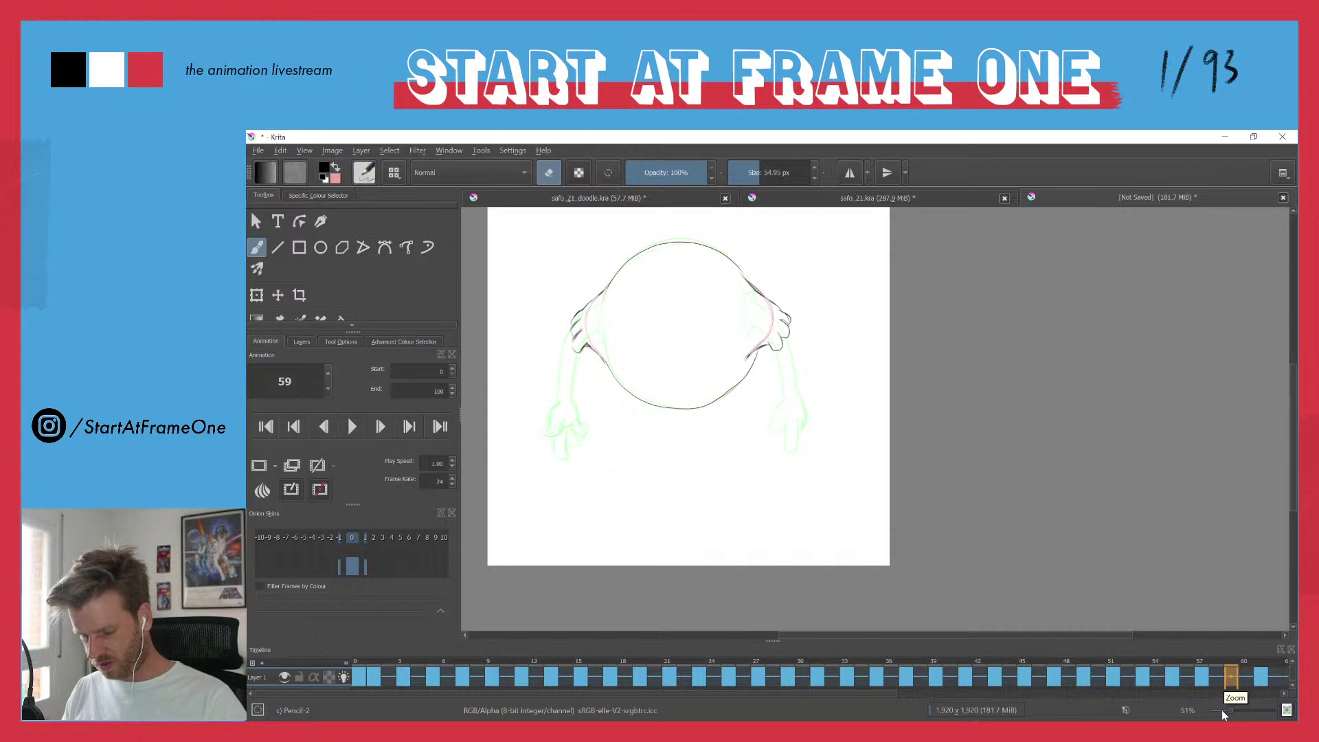
key(F6)
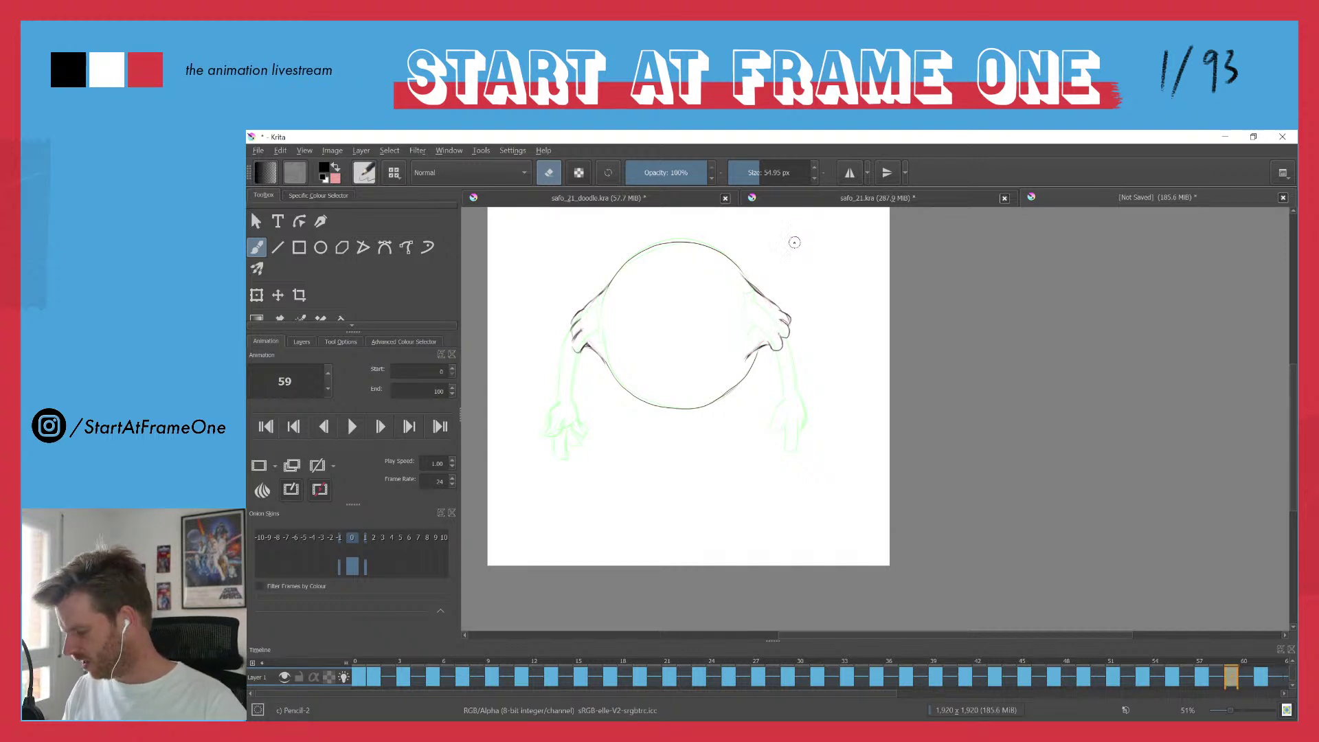
- Select the right-hand fingers on frame 59, delete them and clear the selection
mouse_move(779, 311)
mouse_down()
mouse_move(762, 300)
mouse_move(730, 408)
mouse_move(829, 296)
mouse_up()
key(l)
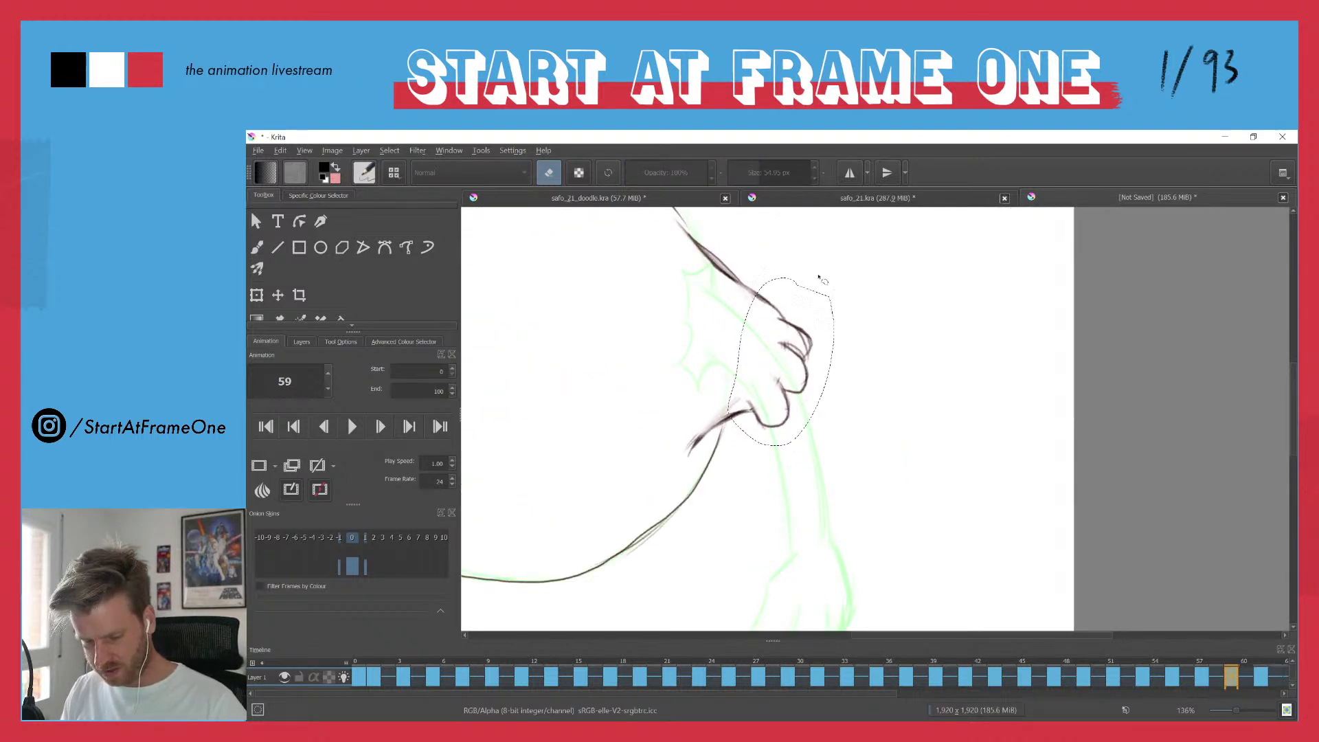
key(Delete)
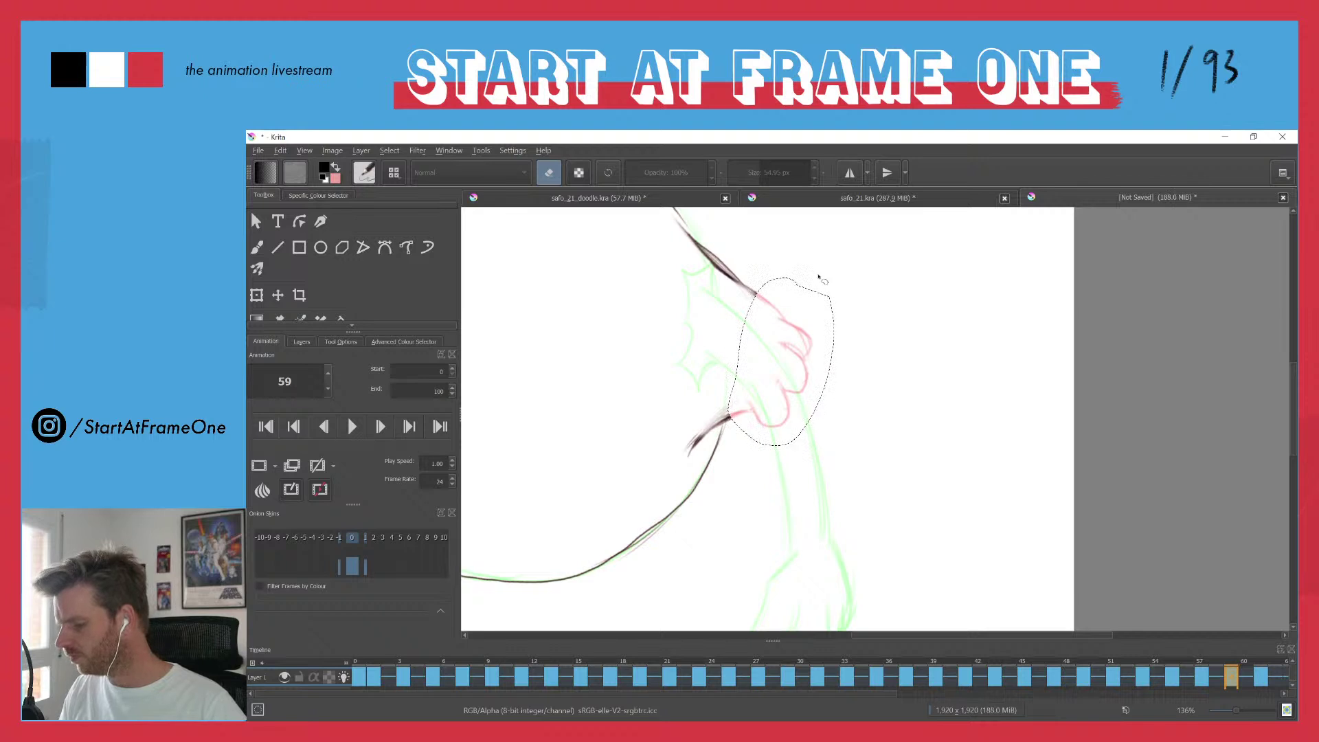
key(ctrl+shift+a)
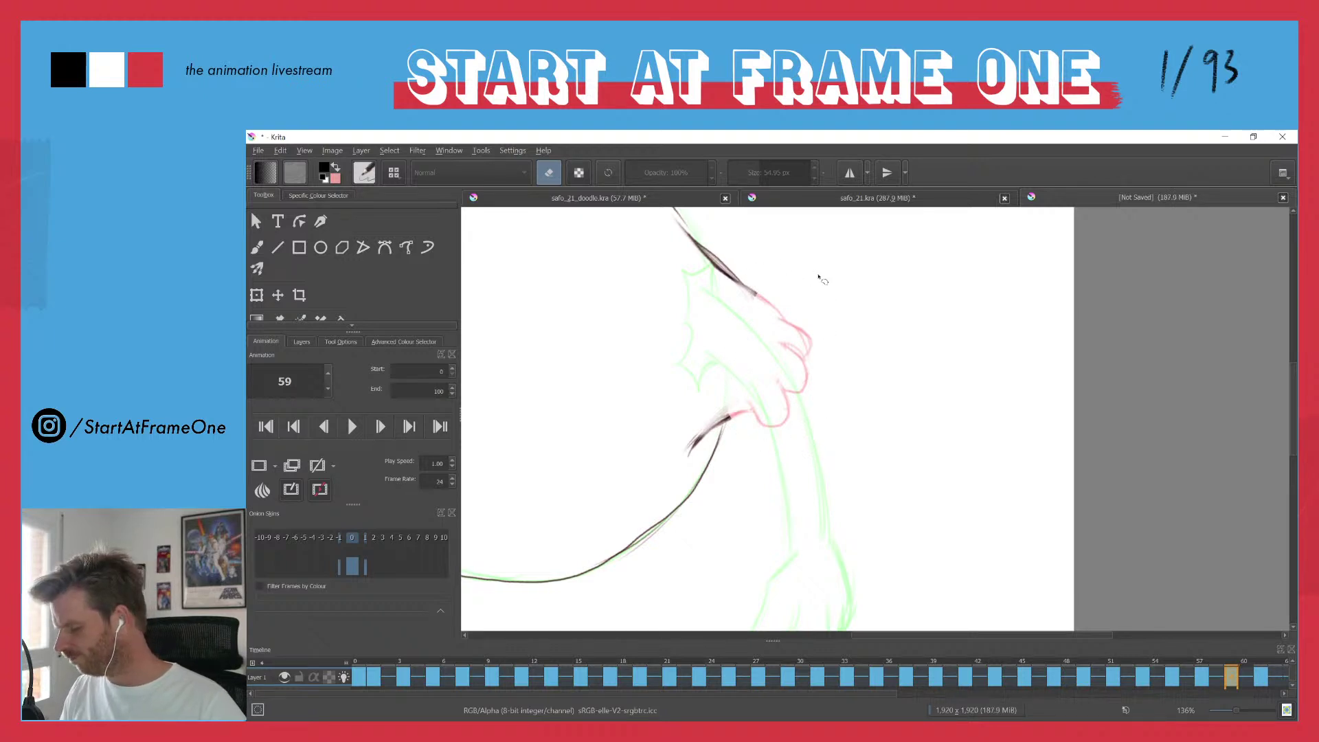
- Draw longer, downward-reaching fingers in pencil for the right hand, extending past the previous frame's fingers
key(b)
key(e)
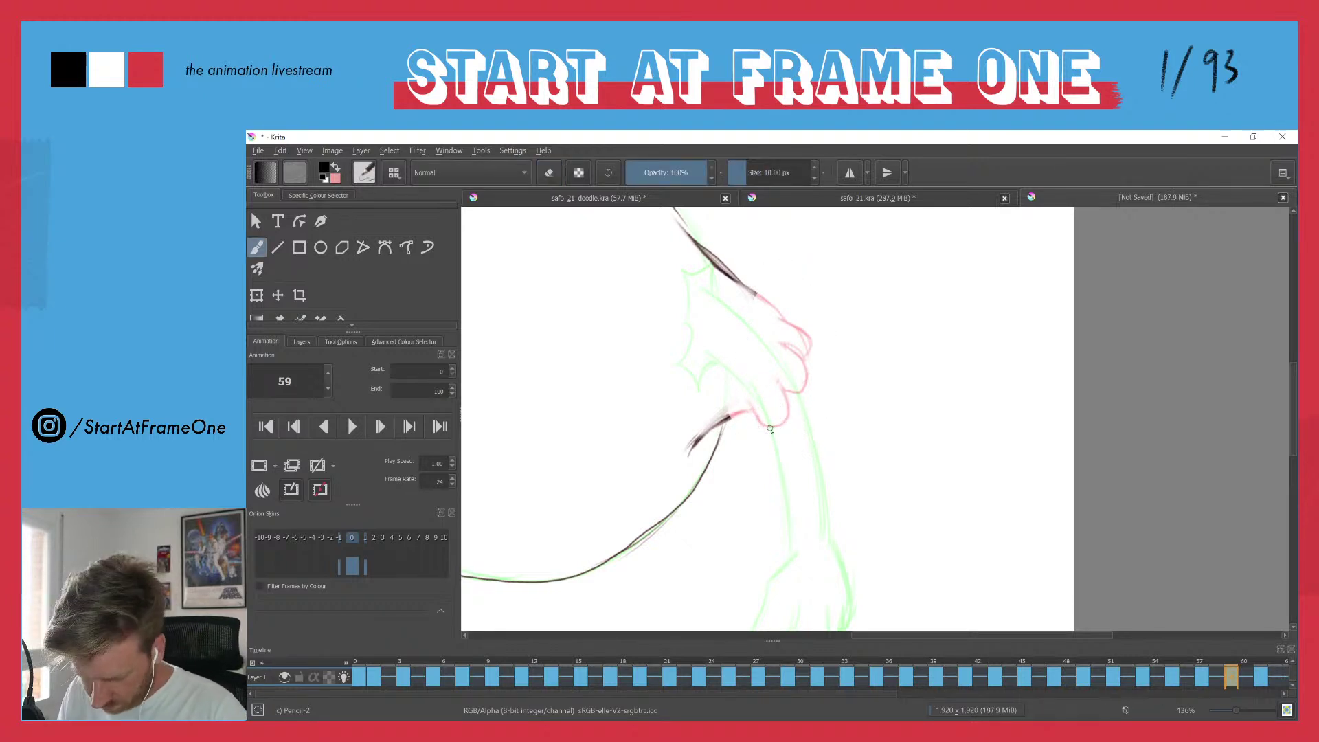
mouse_move(769, 412)
mouse_down()
mouse_move(779, 458)
mouse_move(808, 470)
mouse_move(803, 409)
mouse_move(808, 469)
mouse_move(805, 409)
mouse_move(823, 433)
mouse_up()
drag(826, 442, 842, 437)
drag(812, 362, 842, 430)
mouse_move(797, 392)
mouse_down()
mouse_move(818, 439)
mouse_move(832, 428)
mouse_move(811, 342)
mouse_move(840, 371)
mouse_up()
mouse_move(809, 340)
mouse_down()
mouse_move(844, 374)
mouse_move(837, 398)
mouse_move(816, 341)
mouse_move(845, 378)
mouse_up()
mouse_move(812, 363)
mouse_down()
mouse_move(843, 413)
mouse_move(790, 388)
mouse_move(825, 434)
mouse_move(820, 371)
mouse_move(796, 431)
mouse_move(797, 398)
mouse_move(808, 445)
mouse_up()
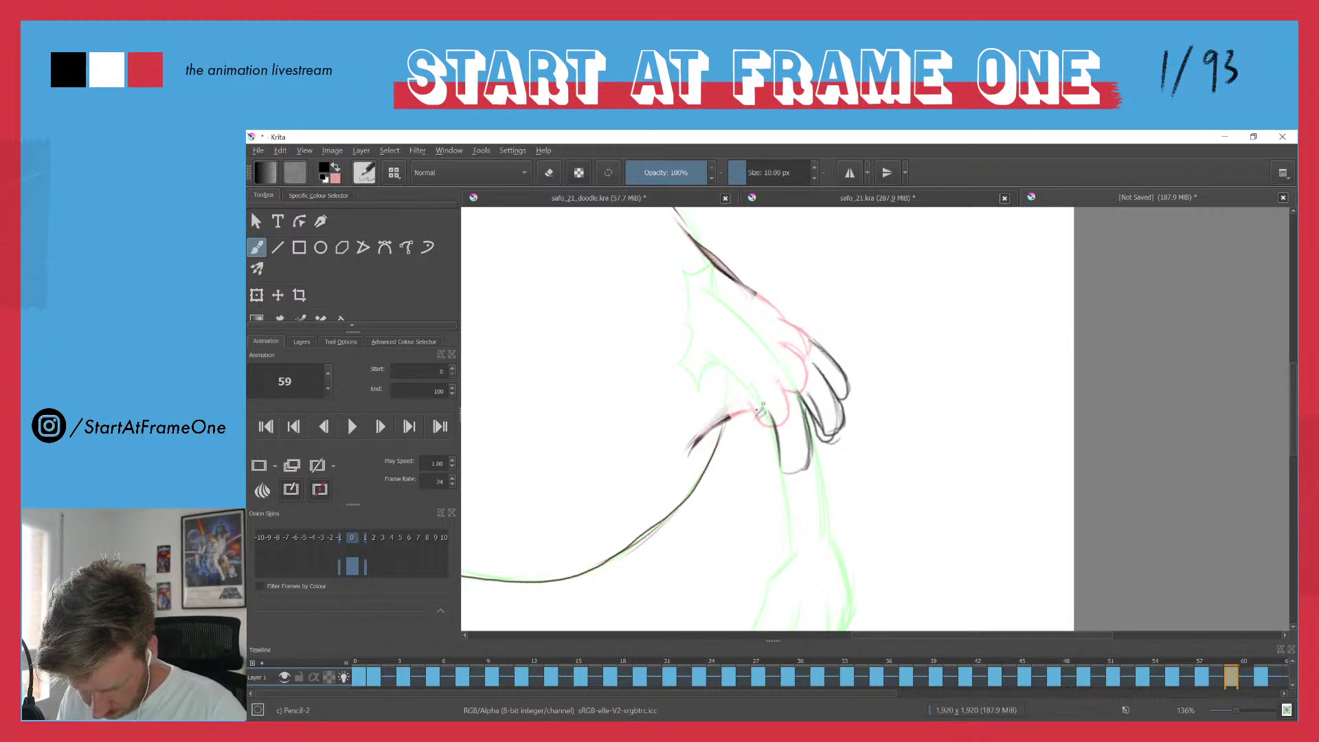
- Draw the right hand's thumb, join the hand to the ball with pencil lines, and add tendon lines across its back
mouse_move(730, 399)
mouse_down()
mouse_move(761, 407)
mouse_move(750, 423)
mouse_move(766, 412)
mouse_move(779, 436)
mouse_move(804, 419)
mouse_up()
drag(803, 408, 817, 405)
mouse_move(727, 272)
mouse_down()
mouse_move(822, 350)
mouse_move(789, 319)
mouse_up()
drag(736, 410, 704, 438)
drag(728, 416, 700, 442)
mouse_move(695, 285)
mouse_down()
mouse_move(766, 350)
mouse_move(762, 372)
mouse_up()
drag(685, 275, 762, 347)
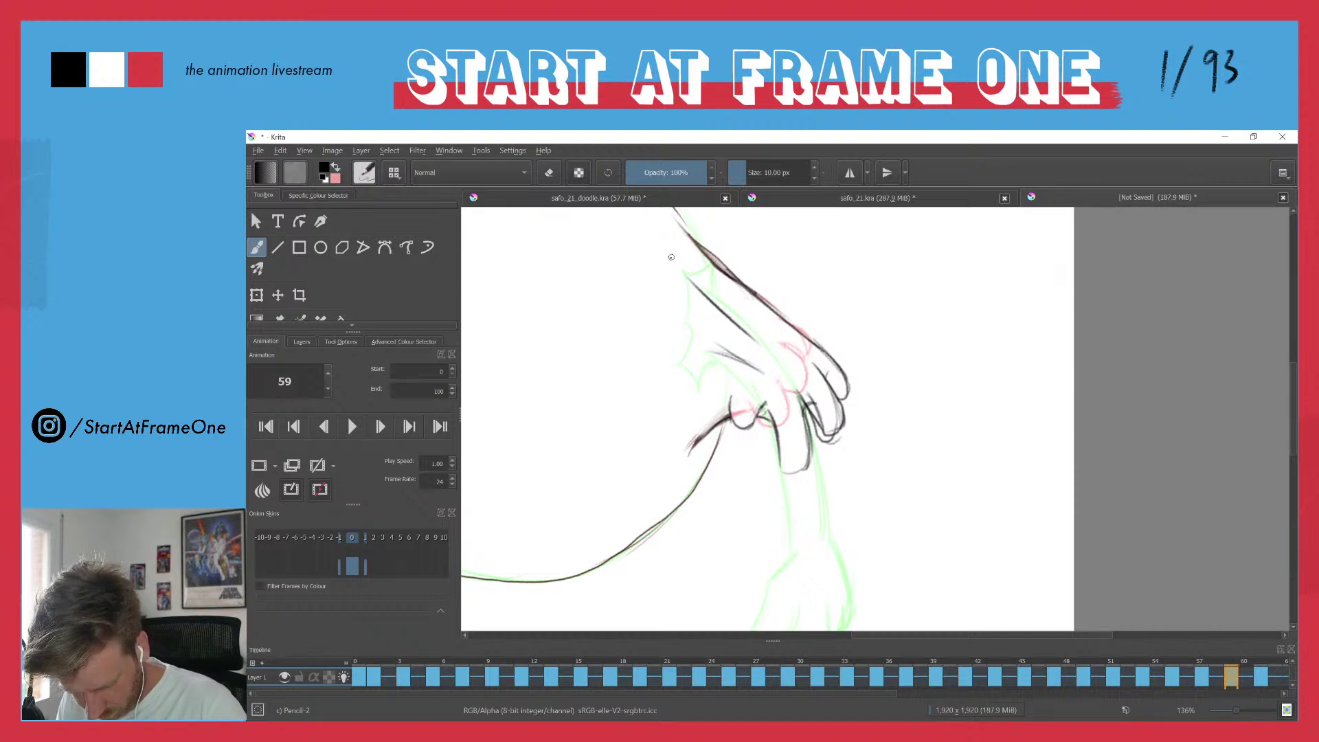
mouse_move(715, 264)
mouse_down()
mouse_move(713, 304)
mouse_move(752, 335)
mouse_move(724, 329)
mouse_move(749, 367)
mouse_move(798, 355)
mouse_move(784, 338)
mouse_move(811, 364)
mouse_move(783, 349)
mouse_move(809, 363)
mouse_move(789, 340)
mouse_move(802, 351)
mouse_move(809, 360)
mouse_move(781, 376)
mouse_move(792, 387)
mouse_move(776, 369)
mouse_move(801, 394)
mouse_up()
- Check frame 59 with the onion skins off, play the animation from frame 17, and return to frame 59
drag(634, 301, 648, 385)
drag(617, 330, 675, 356)
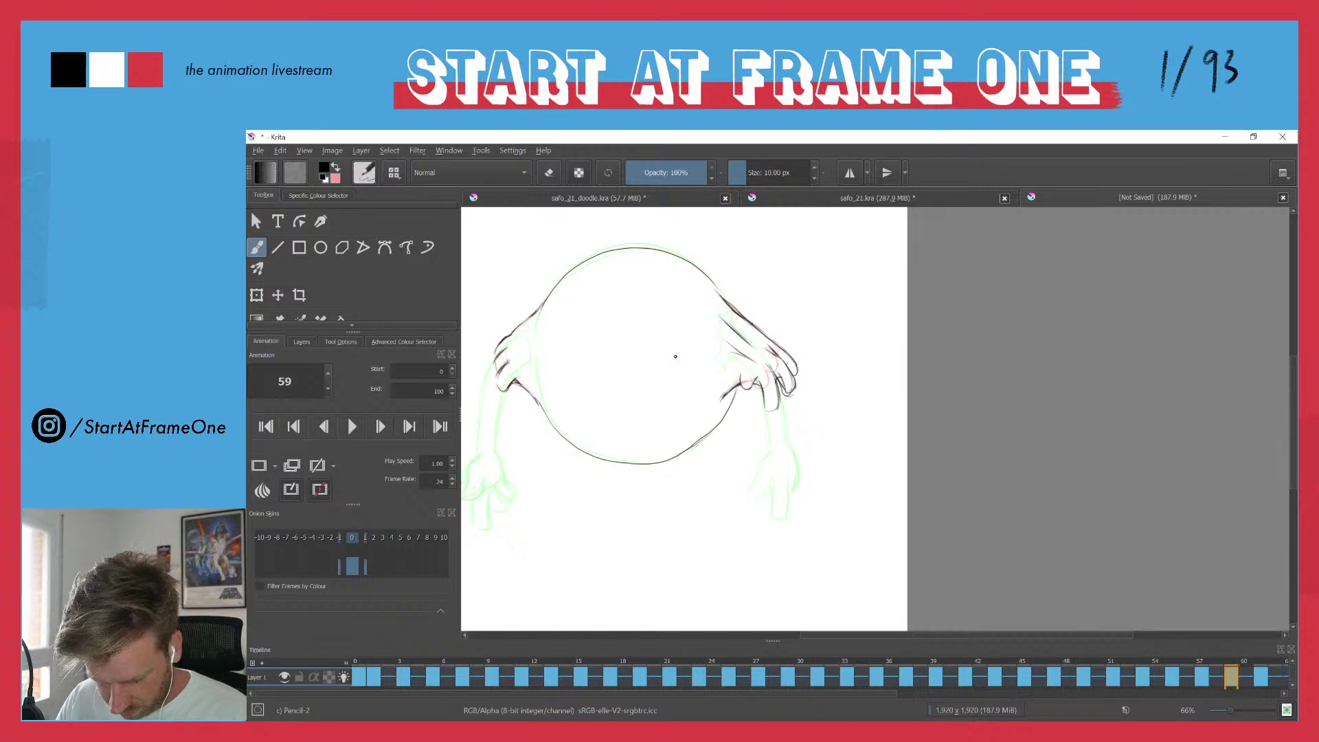
key(o)
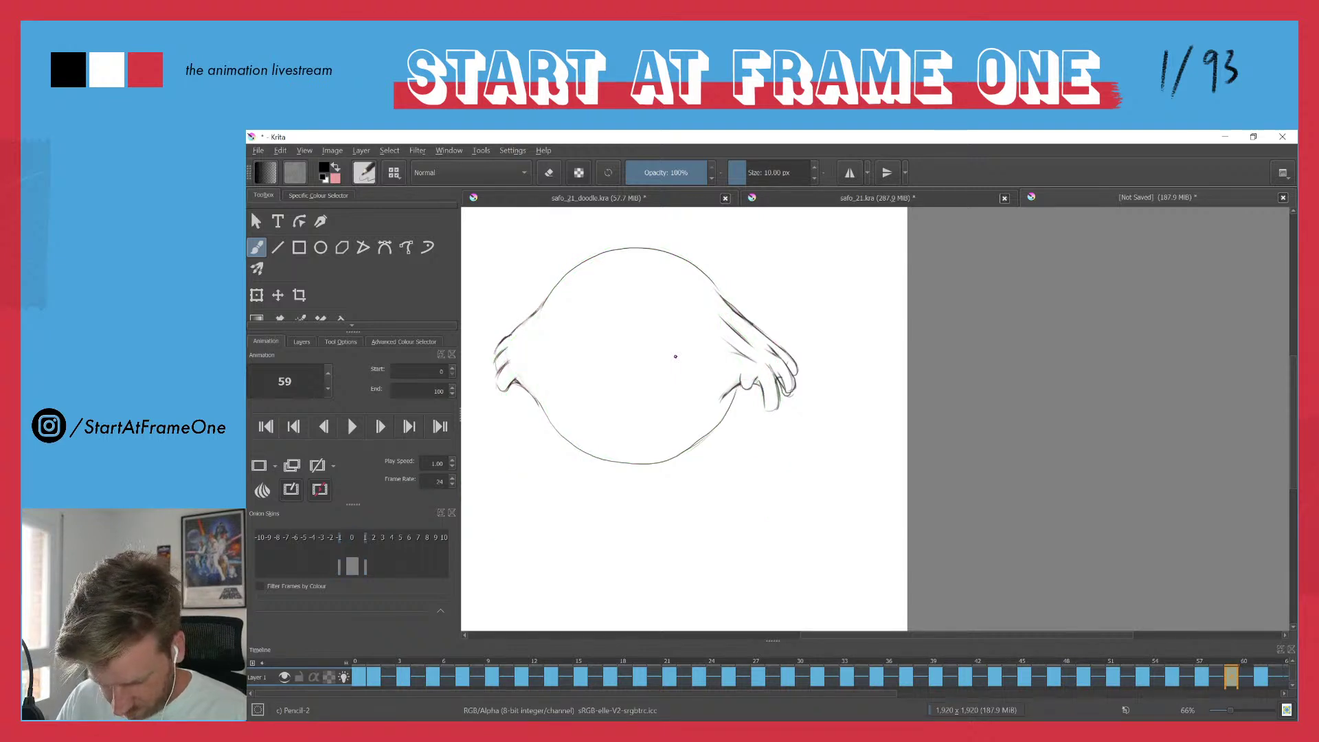
key(o)
key(space)
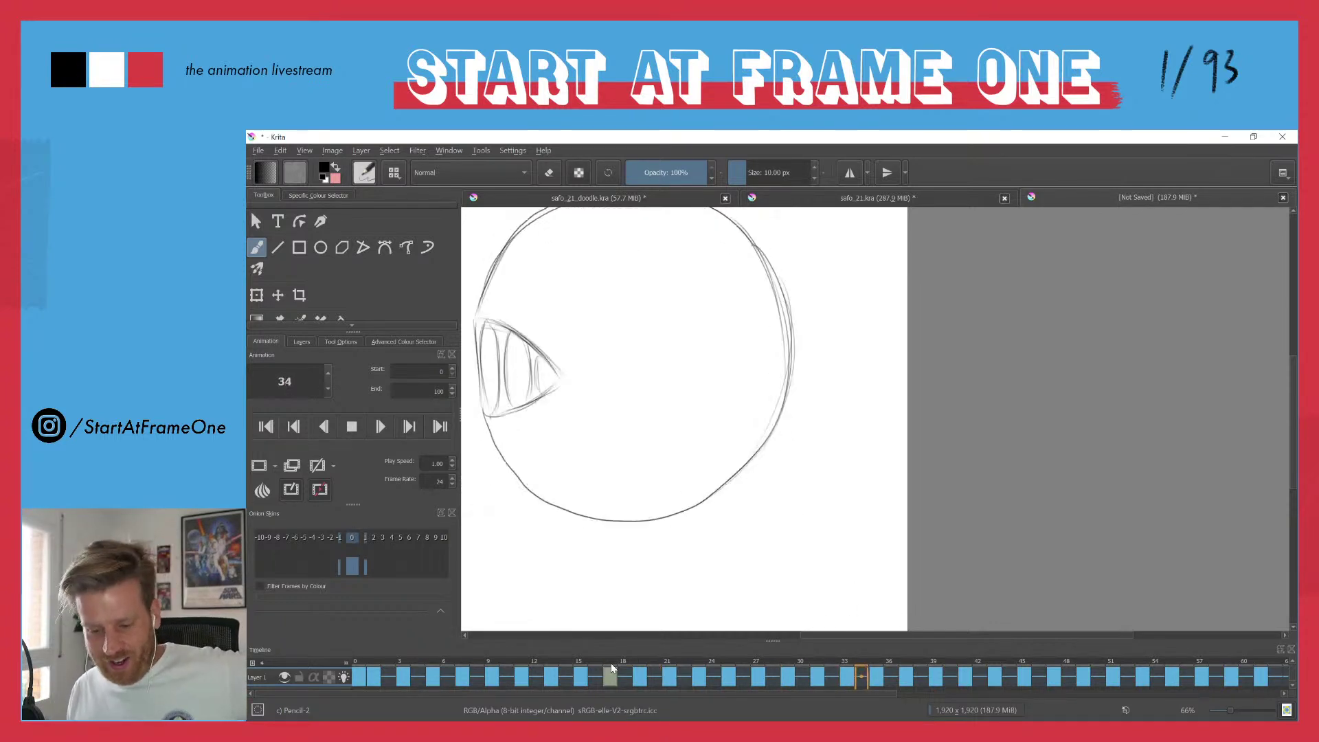
key(space)
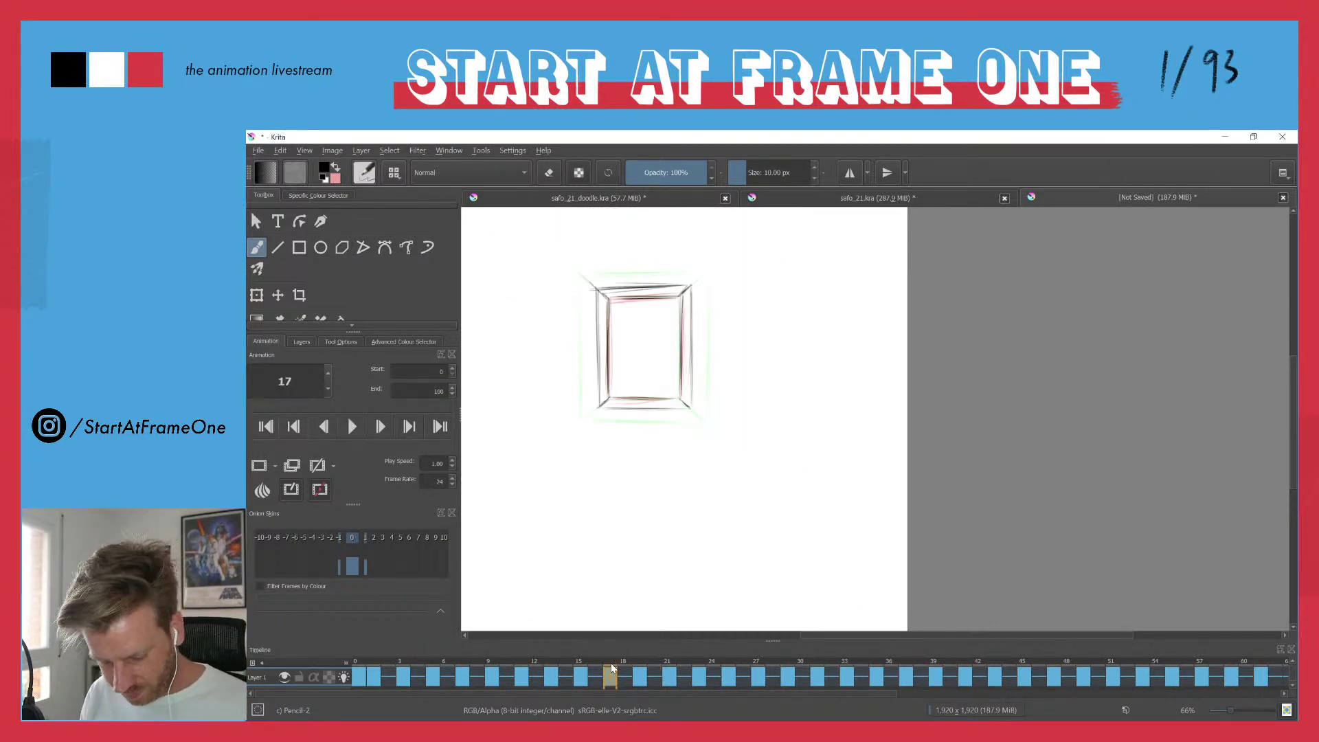
drag(660, 694, 914, 701)
click(864, 662)
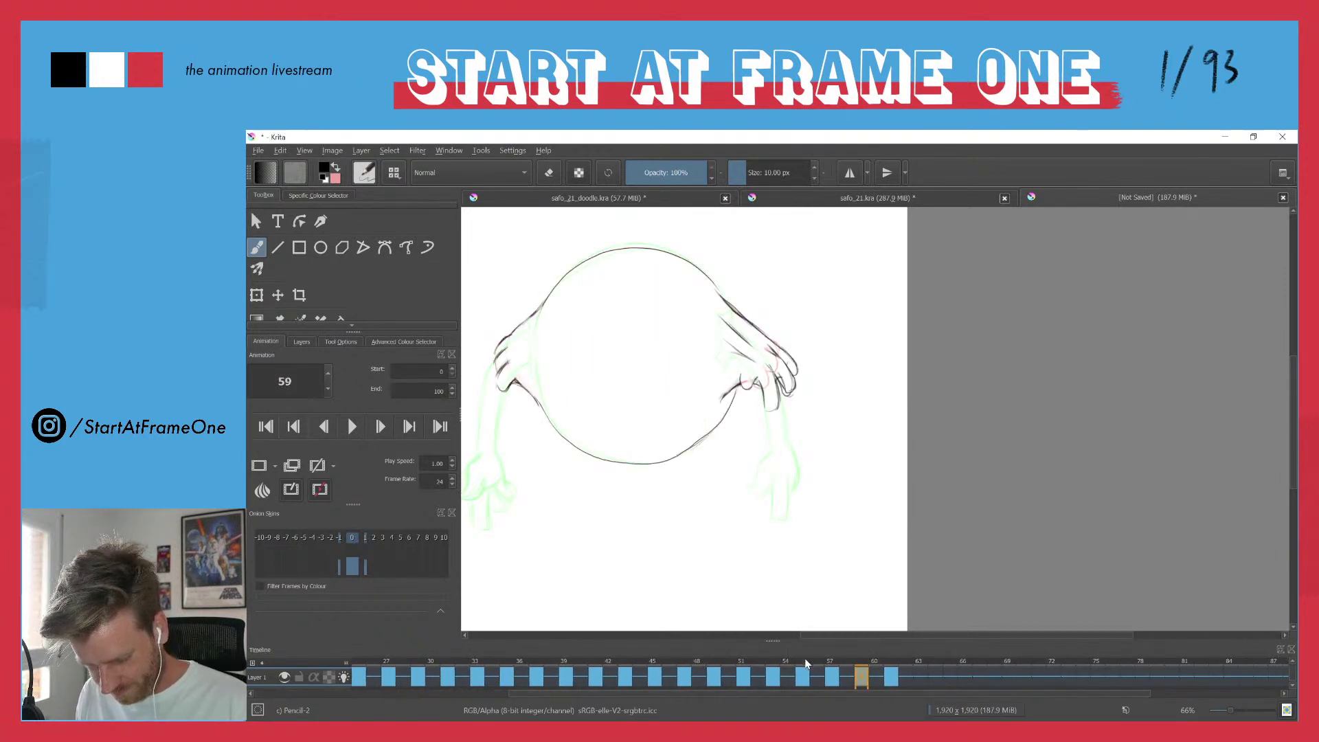
- Select the left-hand fingers on frame 59, delete them and clear the selection
key(l)
mouse_move(508, 327)
mouse_down()
mouse_move(483, 402)
mouse_move(490, 315)
mouse_move(534, 372)
mouse_move(509, 412)
mouse_move(507, 293)
mouse_up()
key(Delete)
key(Delete)
click(496, 368)
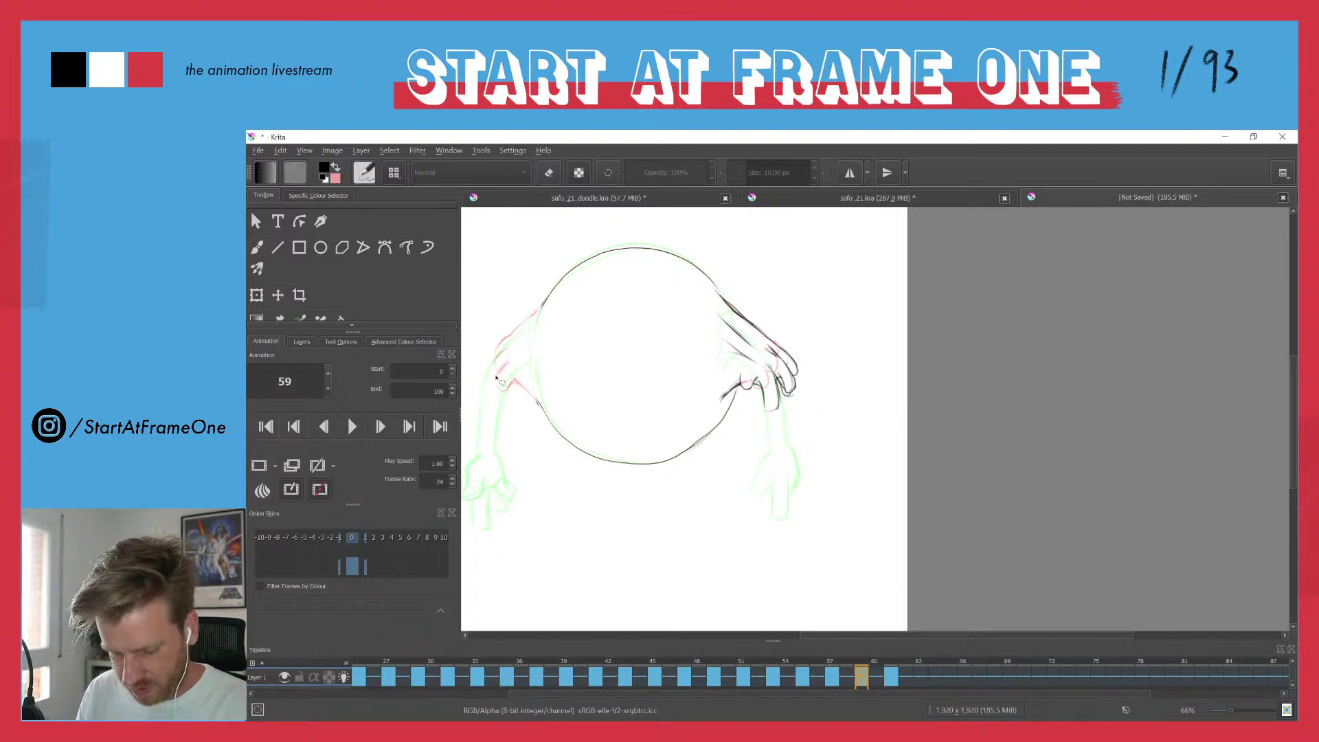
- Draw longer, drooping left-hand fingers in pencil and join the hand's upper edge to the ball
key(b)
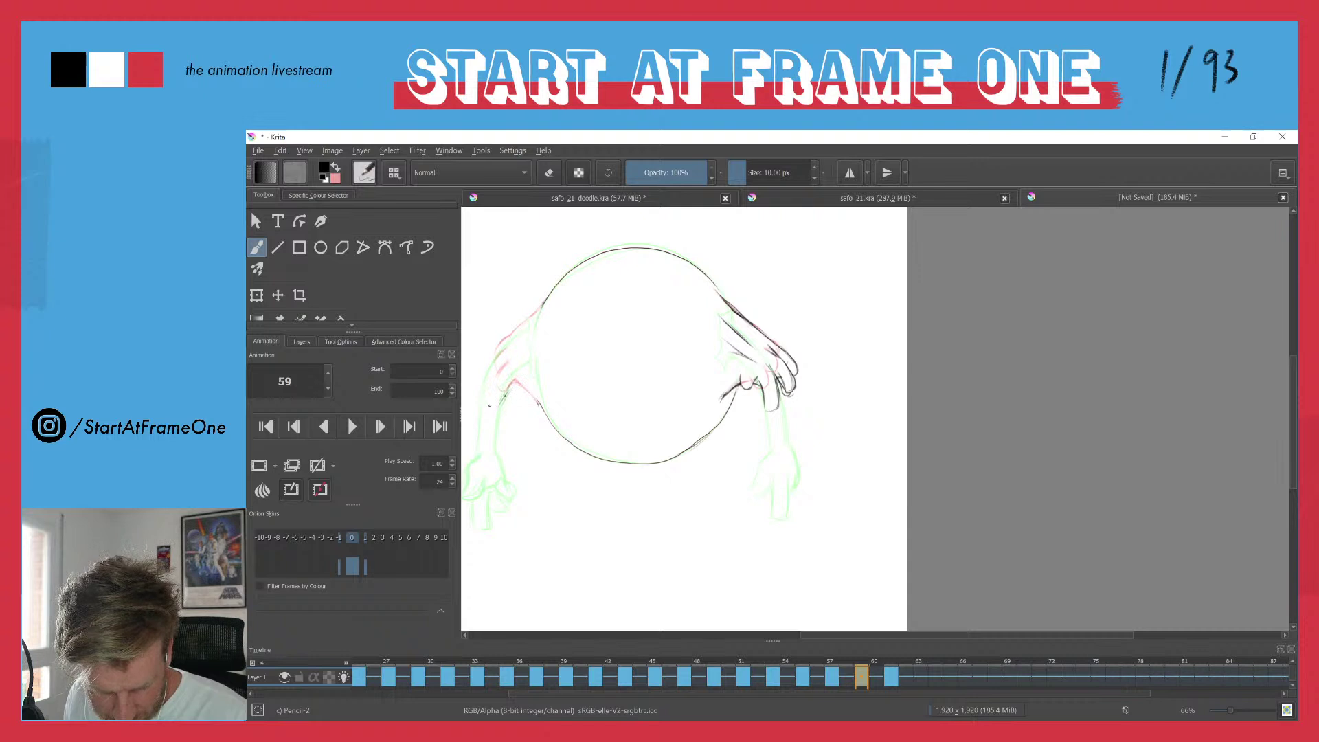
mouse_move(501, 371)
mouse_down()
mouse_move(486, 396)
mouse_move(500, 404)
mouse_move(485, 405)
mouse_up()
mouse_move(494, 356)
mouse_down()
mouse_move(483, 384)
mouse_move(494, 349)
mouse_move(482, 369)
mouse_up()
drag(545, 303, 501, 339)
mouse_move(530, 312)
mouse_down()
mouse_move(478, 360)
mouse_move(470, 381)
mouse_move(493, 358)
mouse_move(486, 394)
mouse_up()
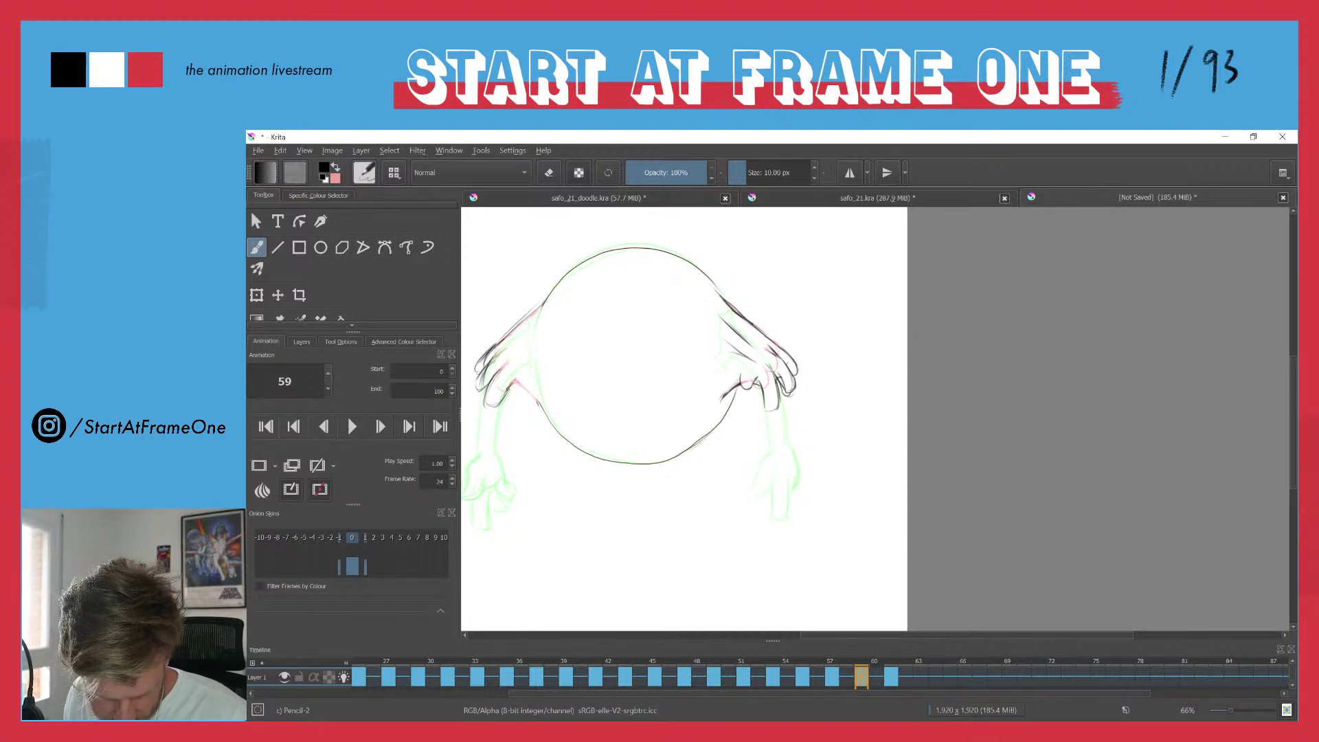
- Draw the left hand's underside down to the ball, darken its upper contour and sketch a small crease at the ball's edge
drag(521, 385, 541, 393)
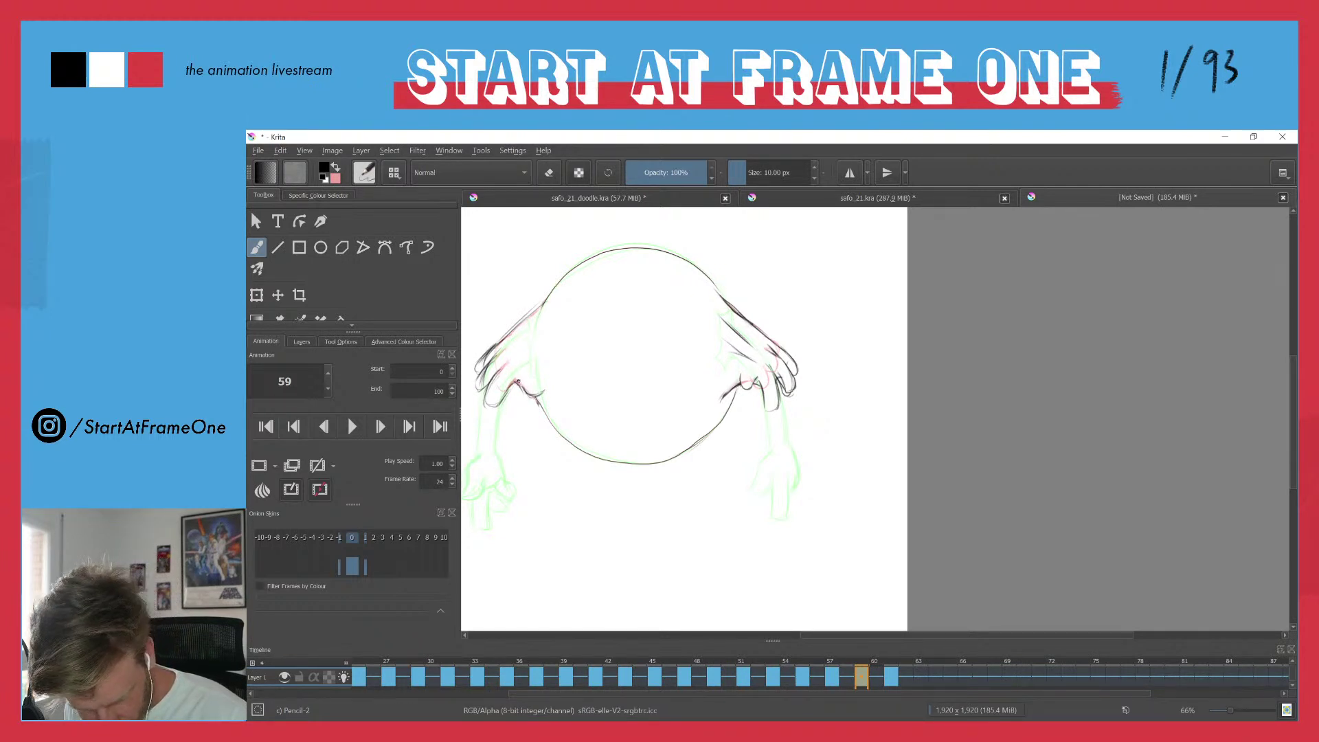
drag(497, 374, 476, 387)
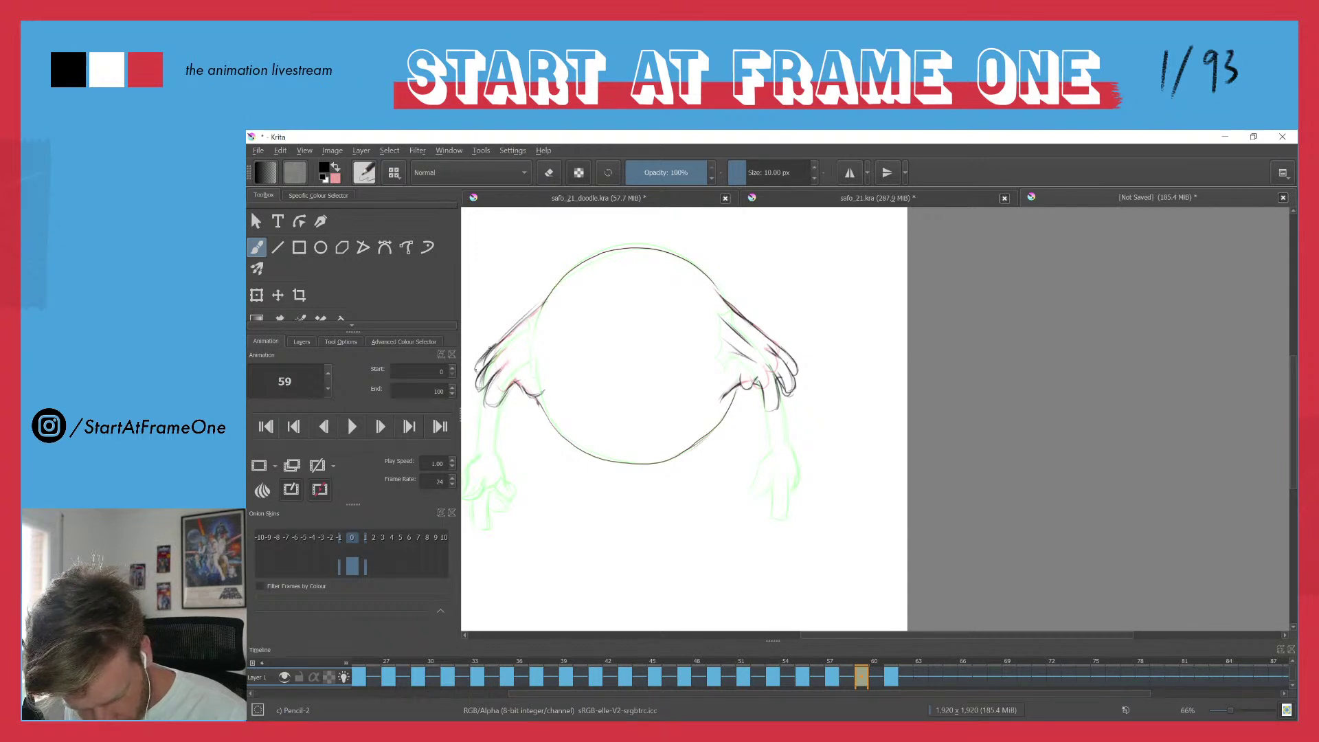
drag(542, 304, 475, 368)
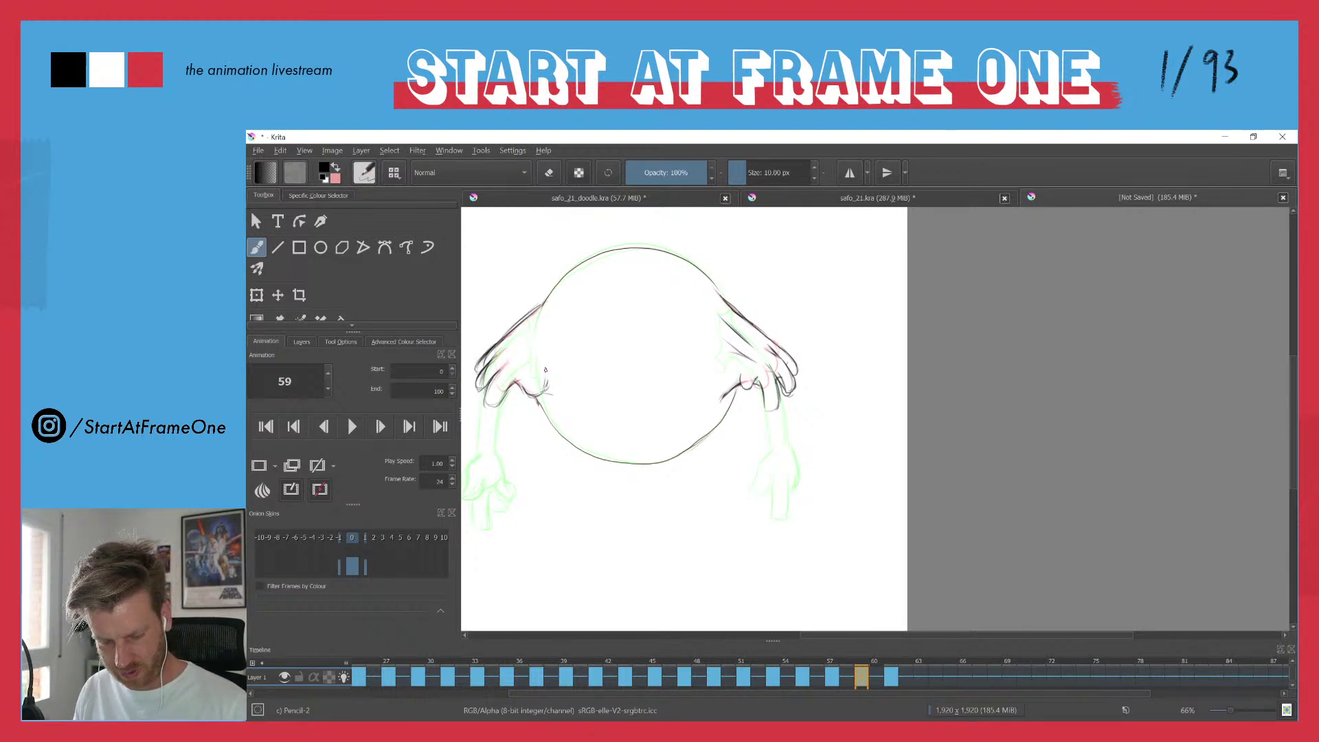
mouse_move(545, 389)
mouse_down()
mouse_move(545, 378)
mouse_move(551, 393)
mouse_up()
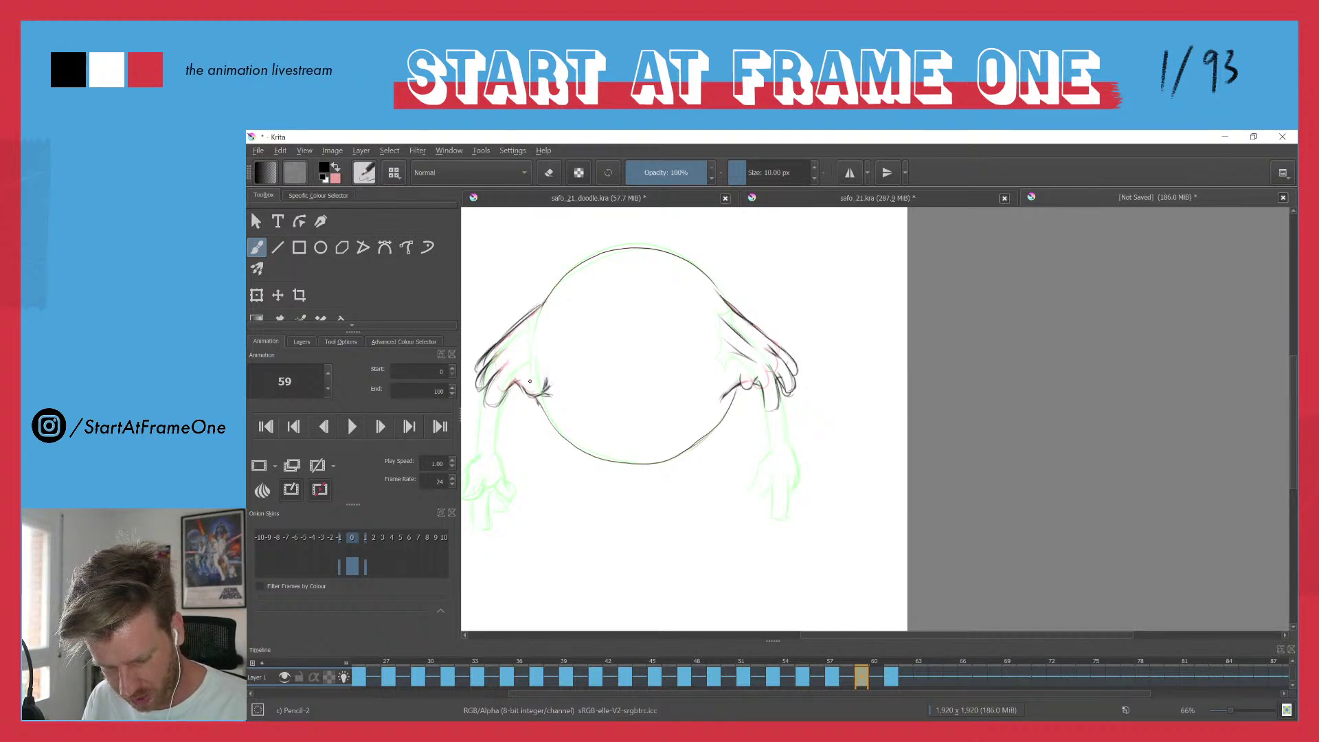
- Extend the tendon lines on the back of the left hand and darken the crease where it meets the ball
mouse_move(531, 370)
mouse_down()
mouse_move(574, 320)
mouse_move(583, 337)
mouse_move(591, 255)
mouse_up()
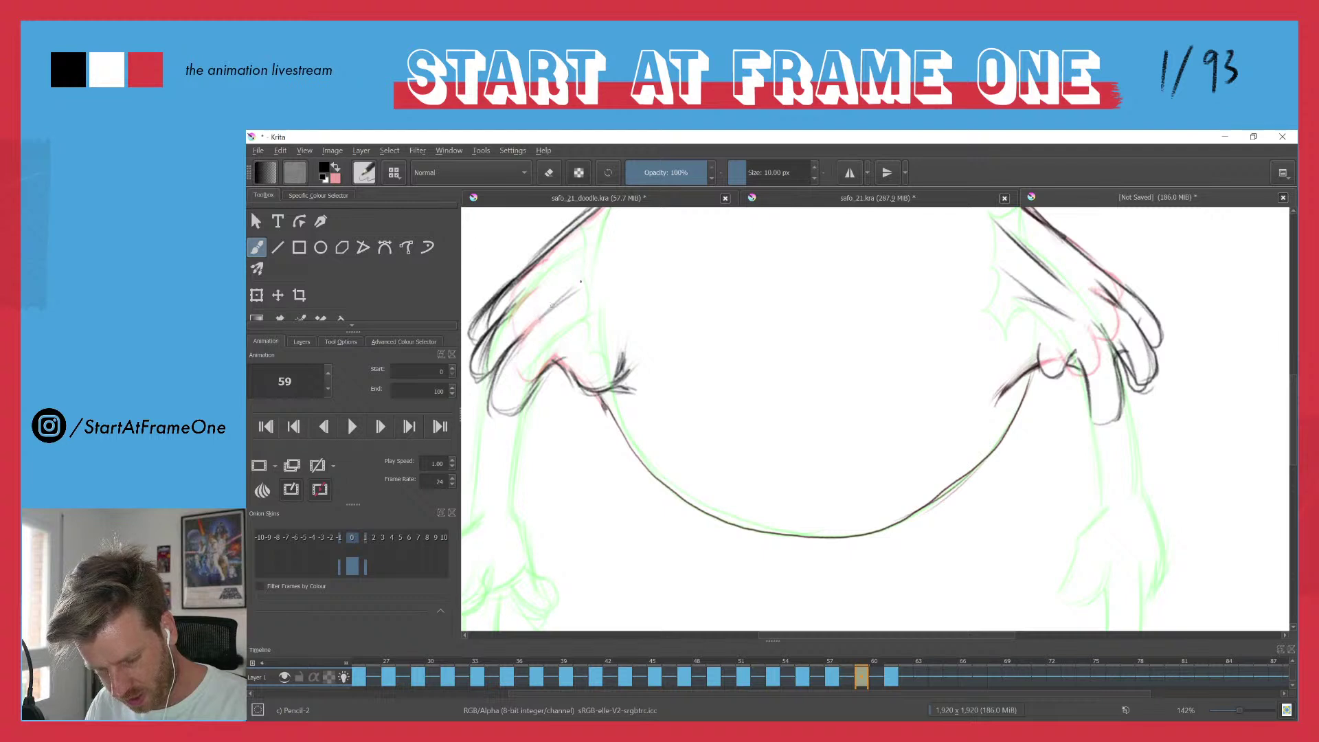
mouse_move(557, 305)
mouse_down()
mouse_move(583, 288)
mouse_move(586, 245)
mouse_up()
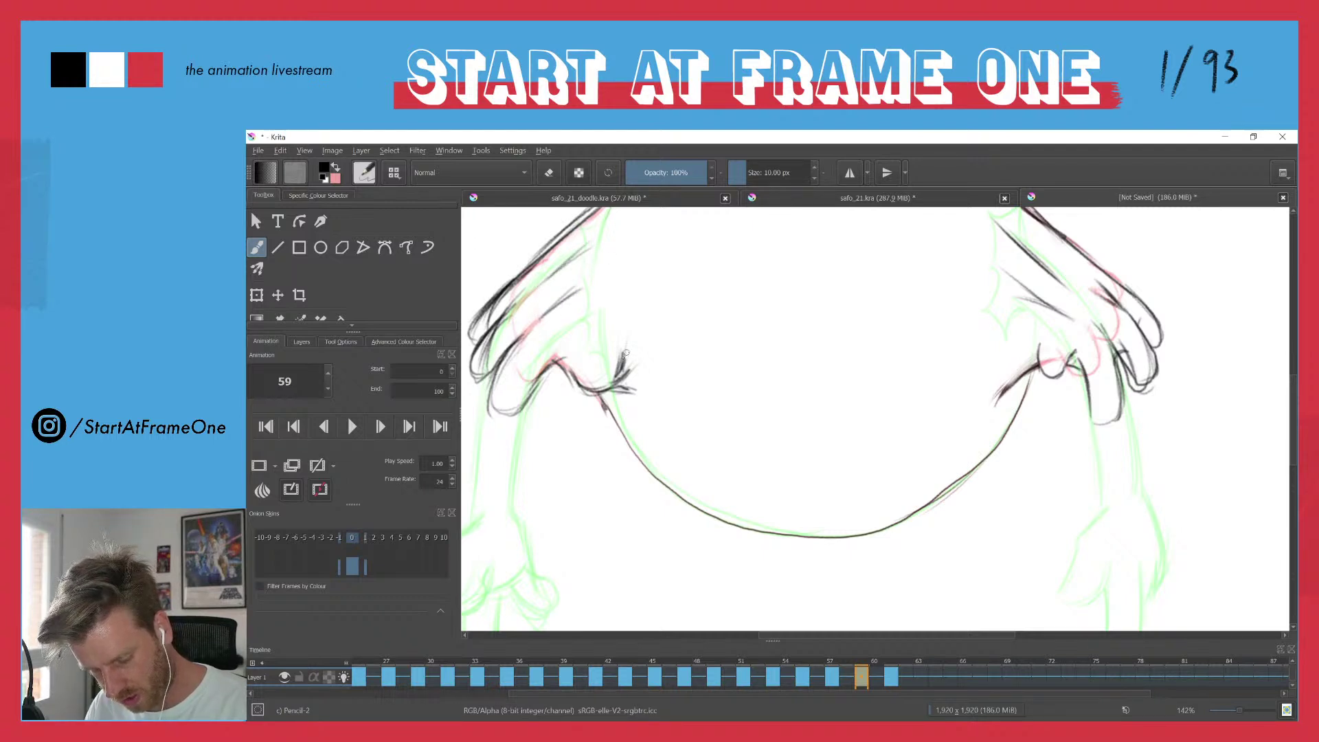
mouse_move(615, 385)
mouse_down()
mouse_move(629, 357)
mouse_move(626, 402)
mouse_up()
mouse_move(602, 392)
mouse_down()
mouse_move(622, 401)
mouse_move(629, 369)
mouse_move(633, 394)
mouse_move(611, 412)
mouse_up()
- Rework the crease beneath the left hand with short pencil strokes and erase its stray upright marks
drag(592, 281, 579, 247)
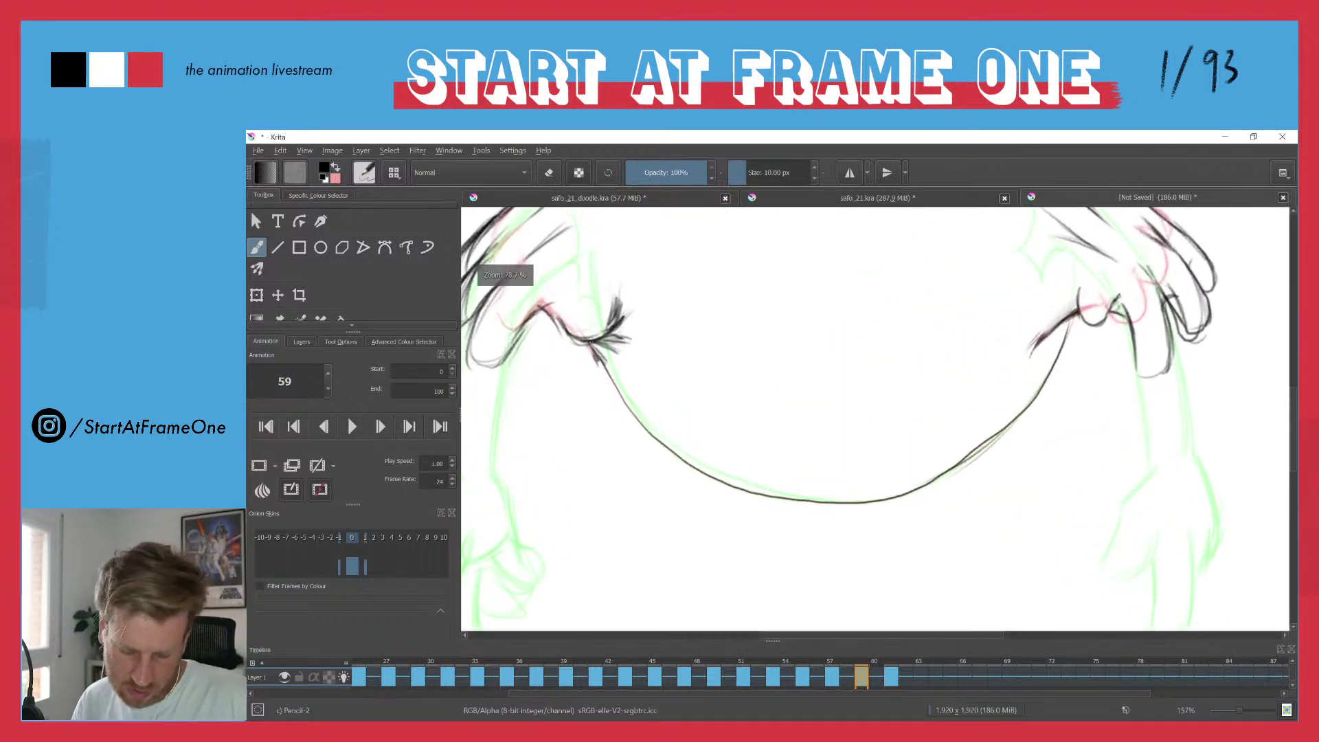
mouse_move(592, 346)
mouse_down()
mouse_move(612, 385)
mouse_move(630, 333)
mouse_move(610, 320)
mouse_move(619, 300)
mouse_move(630, 333)
mouse_up()
key(e)
key(e)
drag(555, 313, 568, 330)
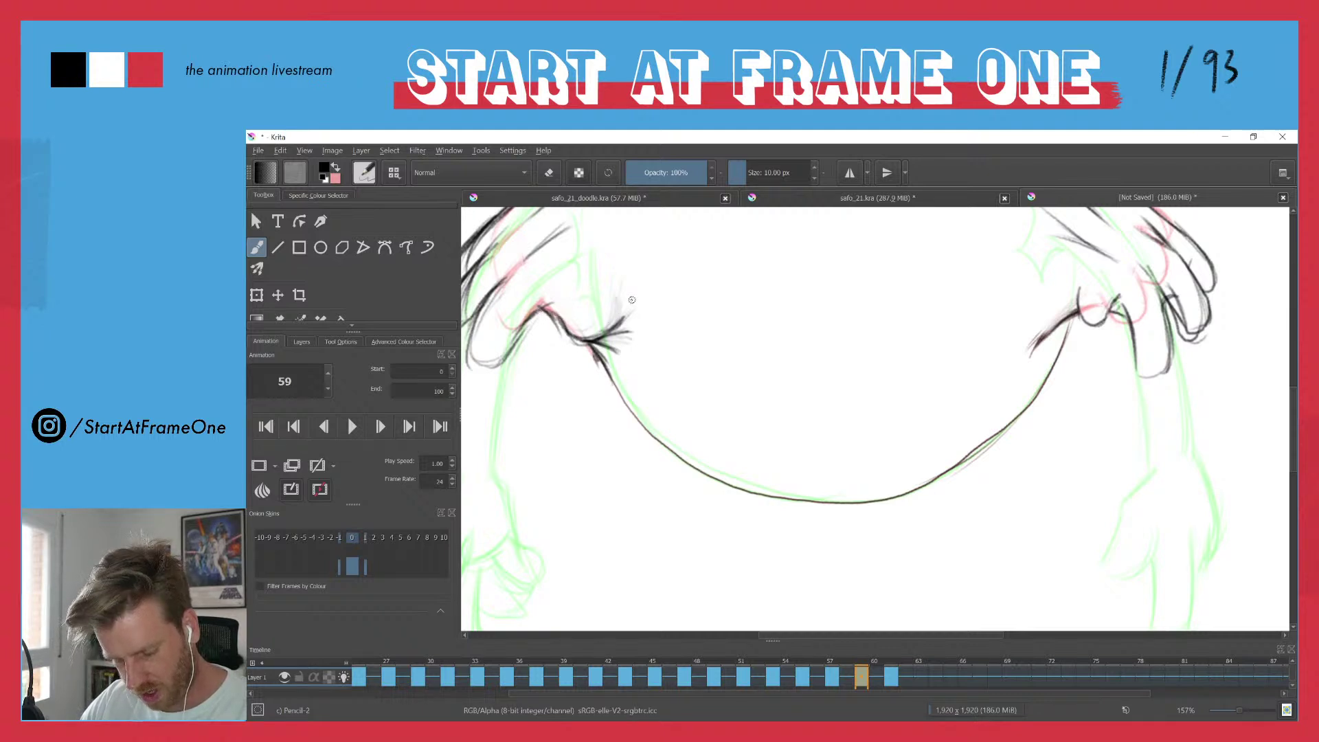
drag(599, 266, 589, 348)
drag(583, 275, 538, 380)
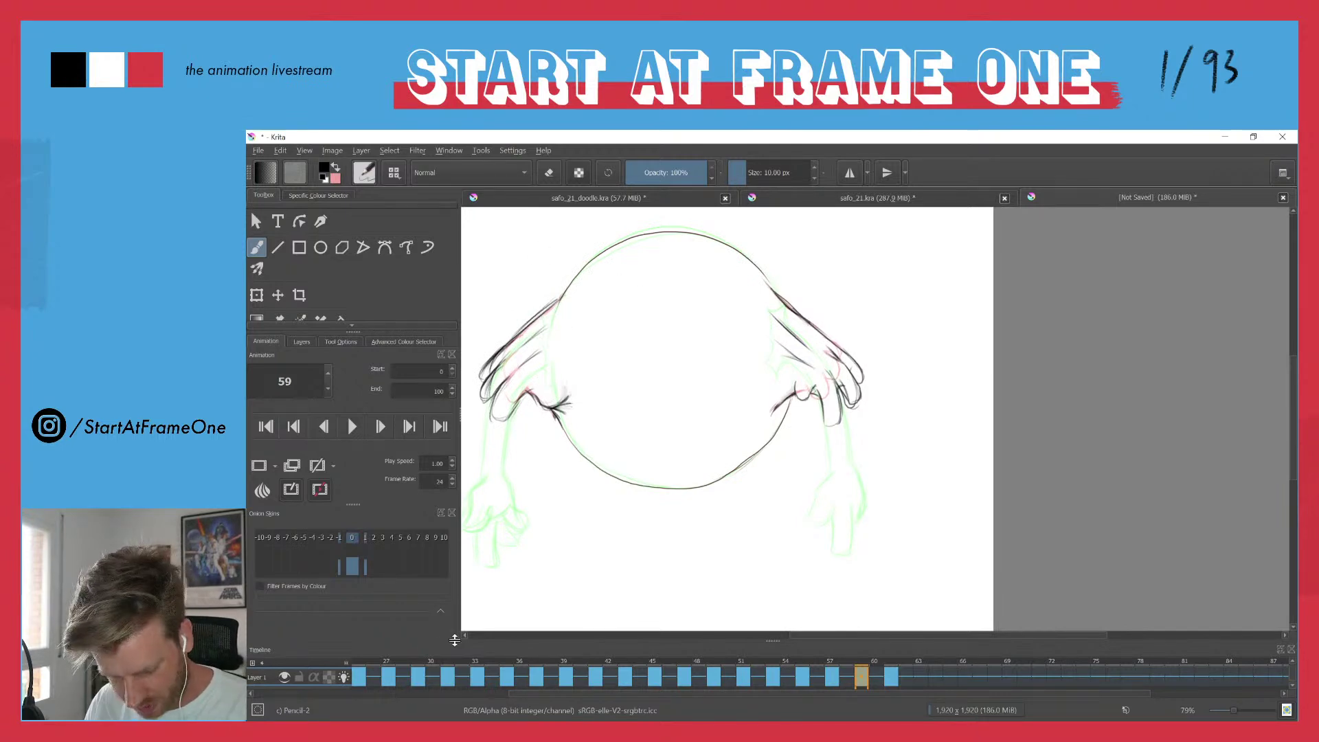
- Play the animation from frame 25, compare the drawings from frame 59 onward, and stop on frame 60
key(space)
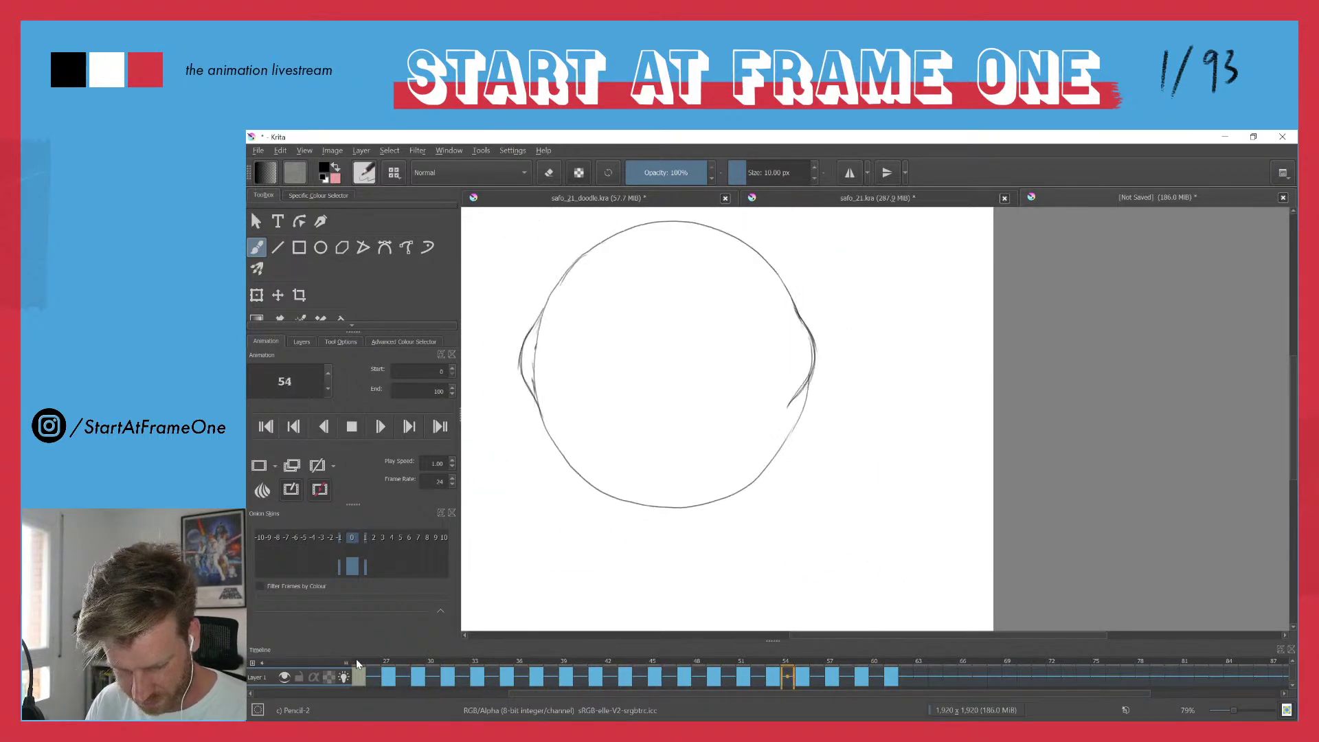
key(space)
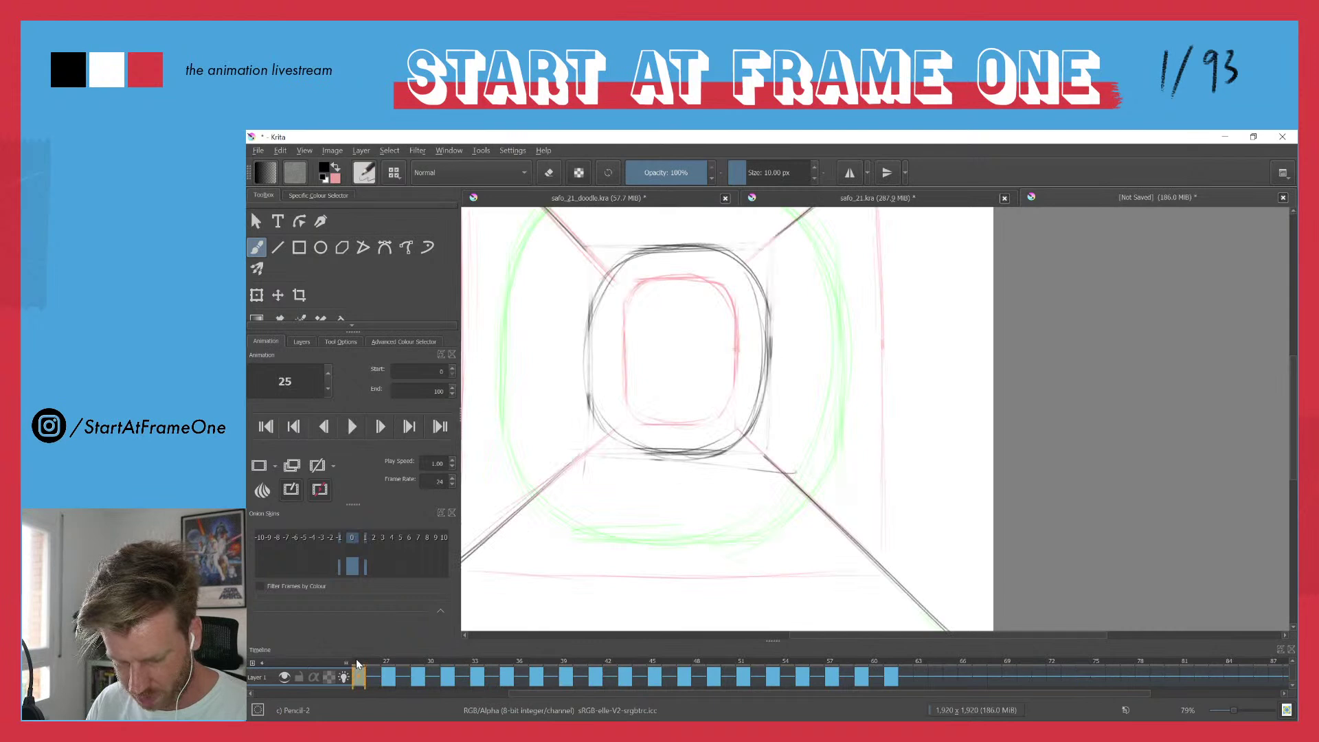
click(864, 665)
key(Right)
key(Right)
key(Left)
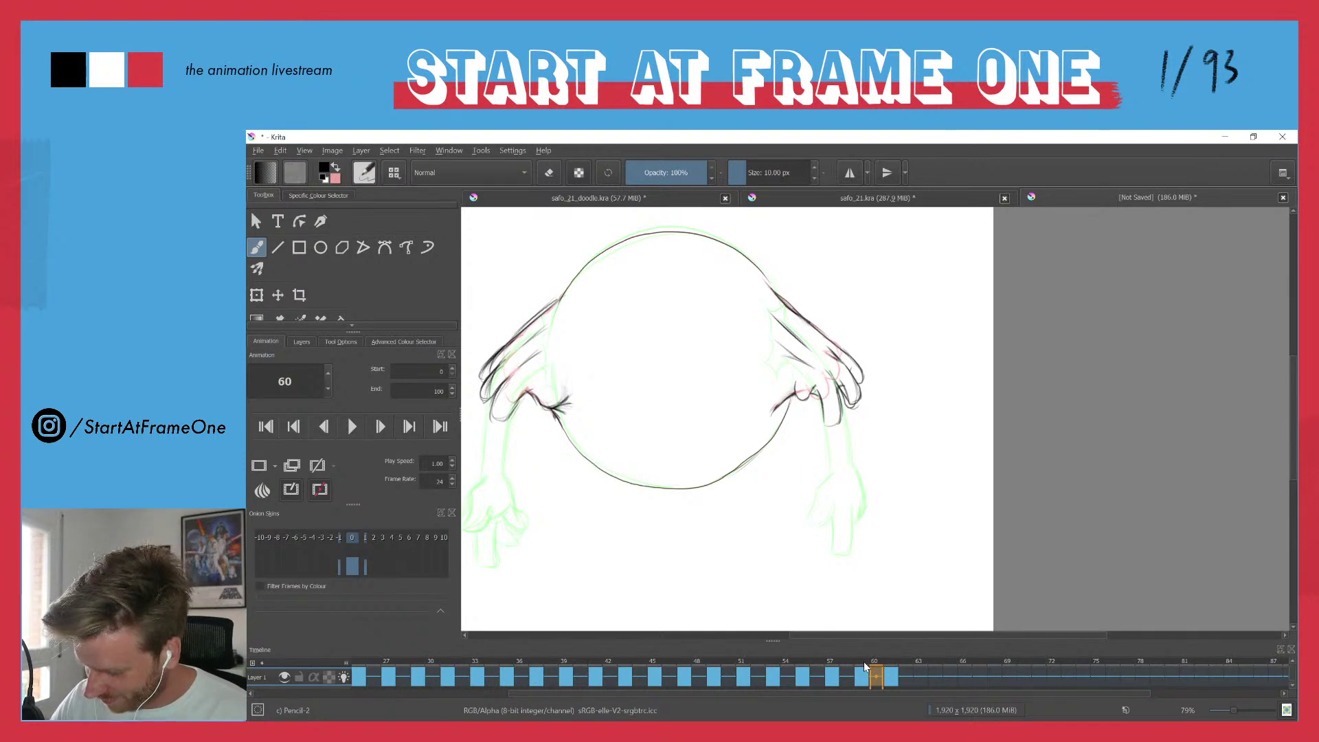
- Erase the right hand's tendon lines and the inner finger lines on frame 60
key(e)
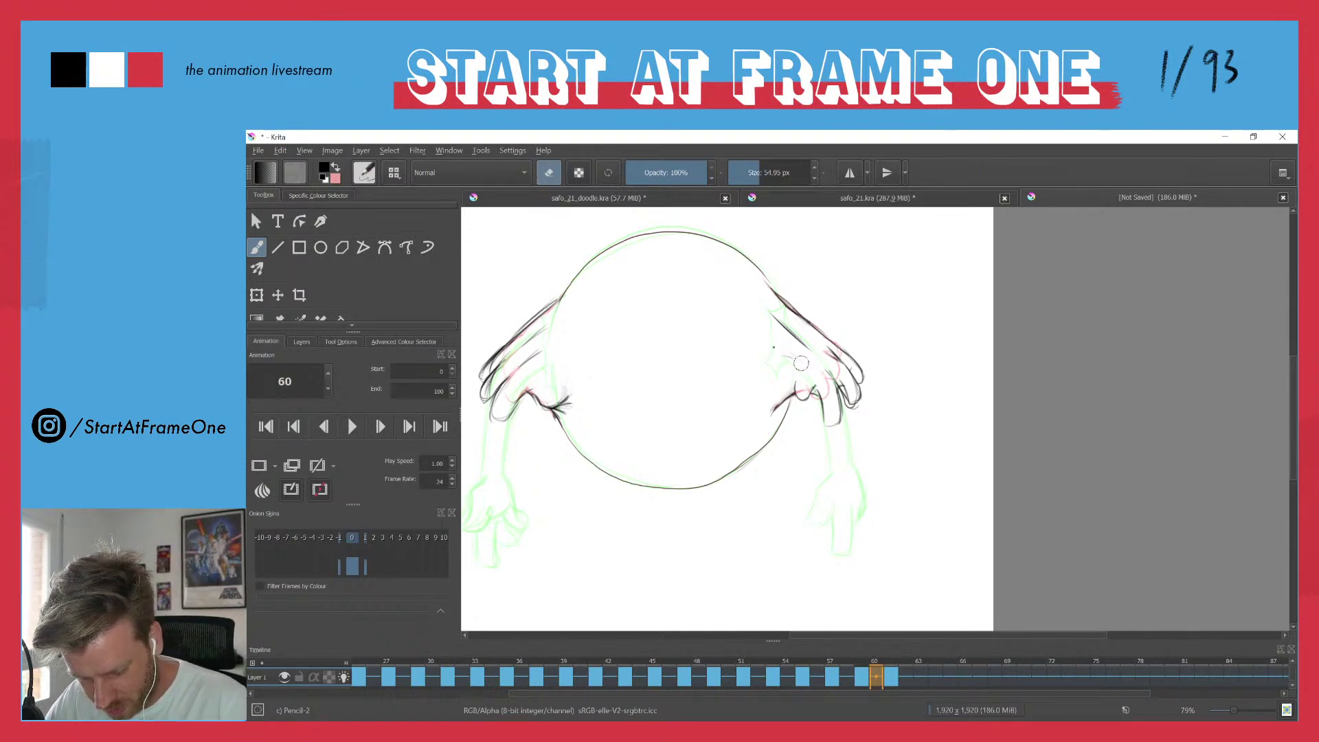
drag(784, 330, 838, 359)
mouse_move(810, 347)
mouse_down()
mouse_move(850, 401)
mouse_move(827, 369)
mouse_move(836, 354)
mouse_move(813, 283)
mouse_up()
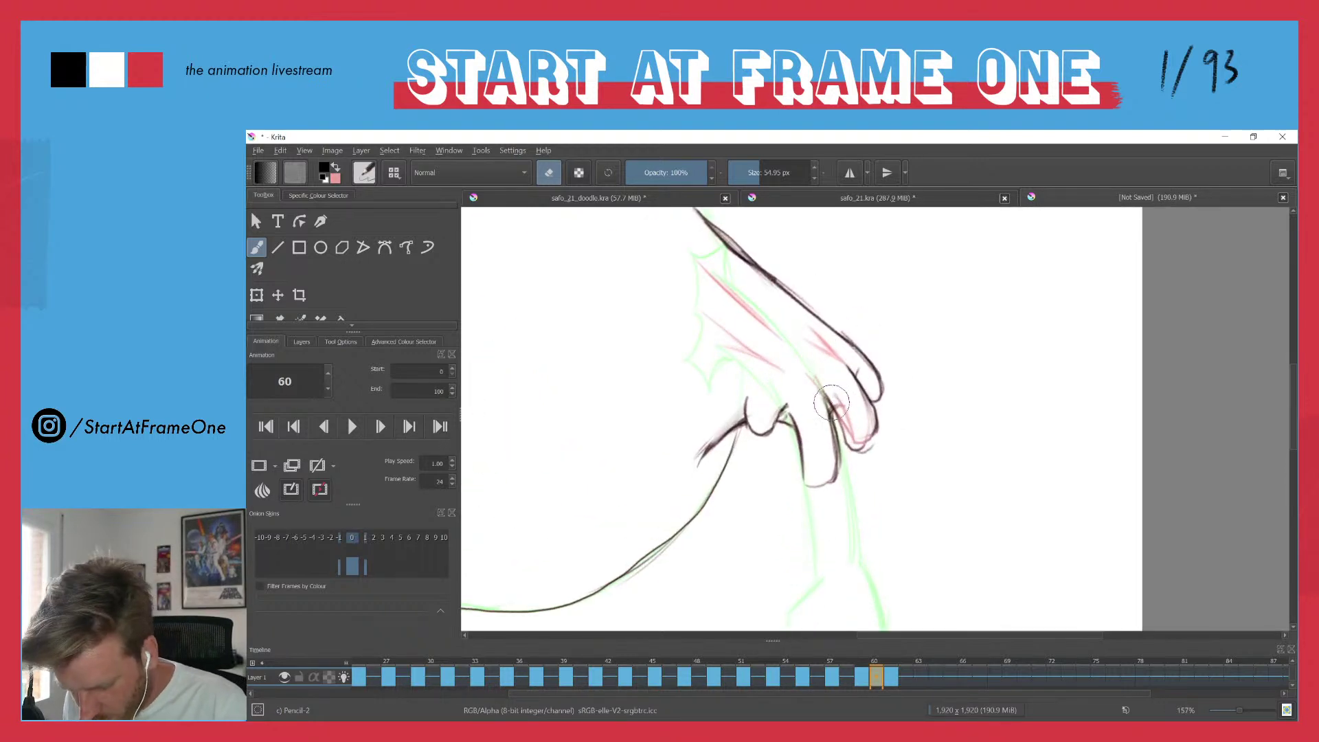
- Redraw the right hand's lower fingers on frame 60 with darker, cleaner pencil outlines
key(e)
mouse_move(834, 405)
mouse_down()
mouse_move(853, 446)
mouse_move(875, 406)
mouse_move(861, 446)
mouse_up()
mouse_move(823, 392)
mouse_down()
mouse_move(849, 443)
mouse_move(876, 422)
mouse_move(839, 450)
mouse_move(834, 478)
mouse_up()
mouse_move(791, 420)
mouse_down()
mouse_move(804, 481)
mouse_move(837, 469)
mouse_up()
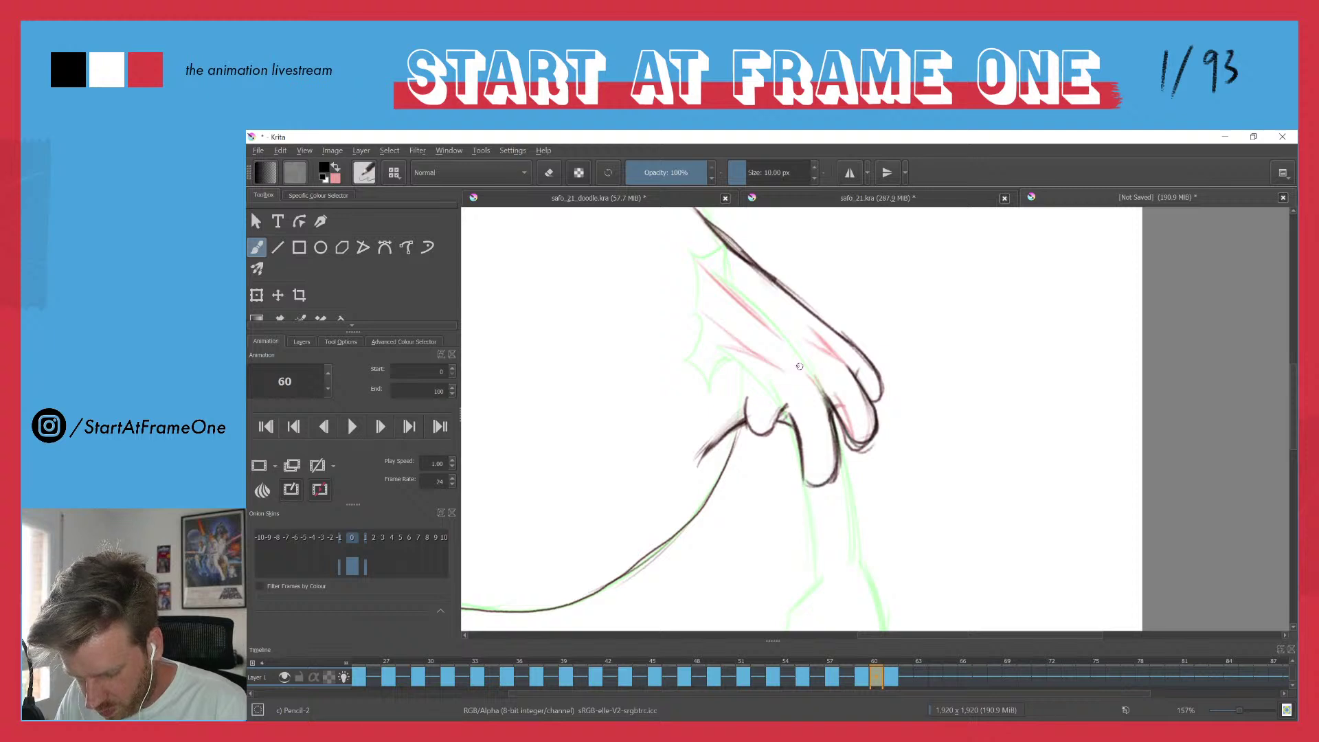
drag(822, 388, 836, 447)
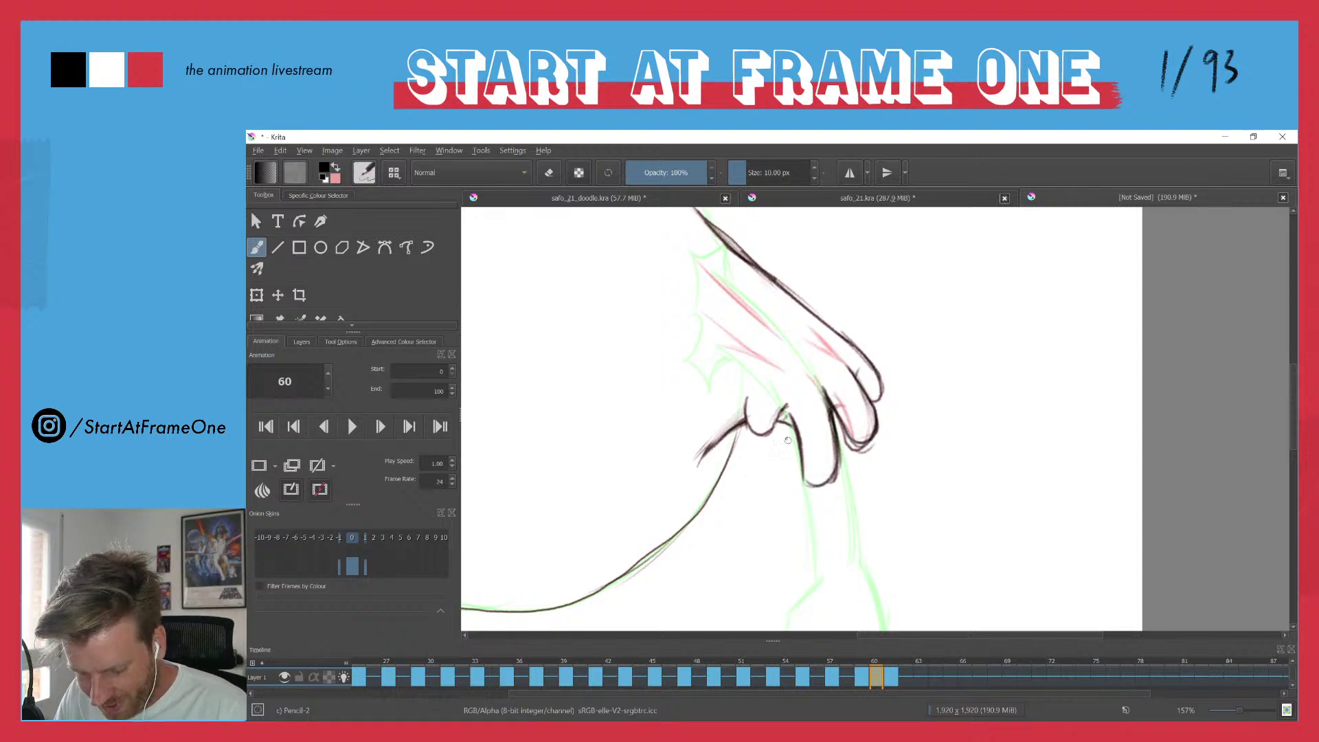
- Clean up the gap between the right hand's thumb and nearest finger on frame 60 by erasing the stray marks
key(e)
mouse_move(785, 404)
mouse_down()
mouse_move(751, 427)
mouse_move(782, 417)
mouse_up()
key(e)
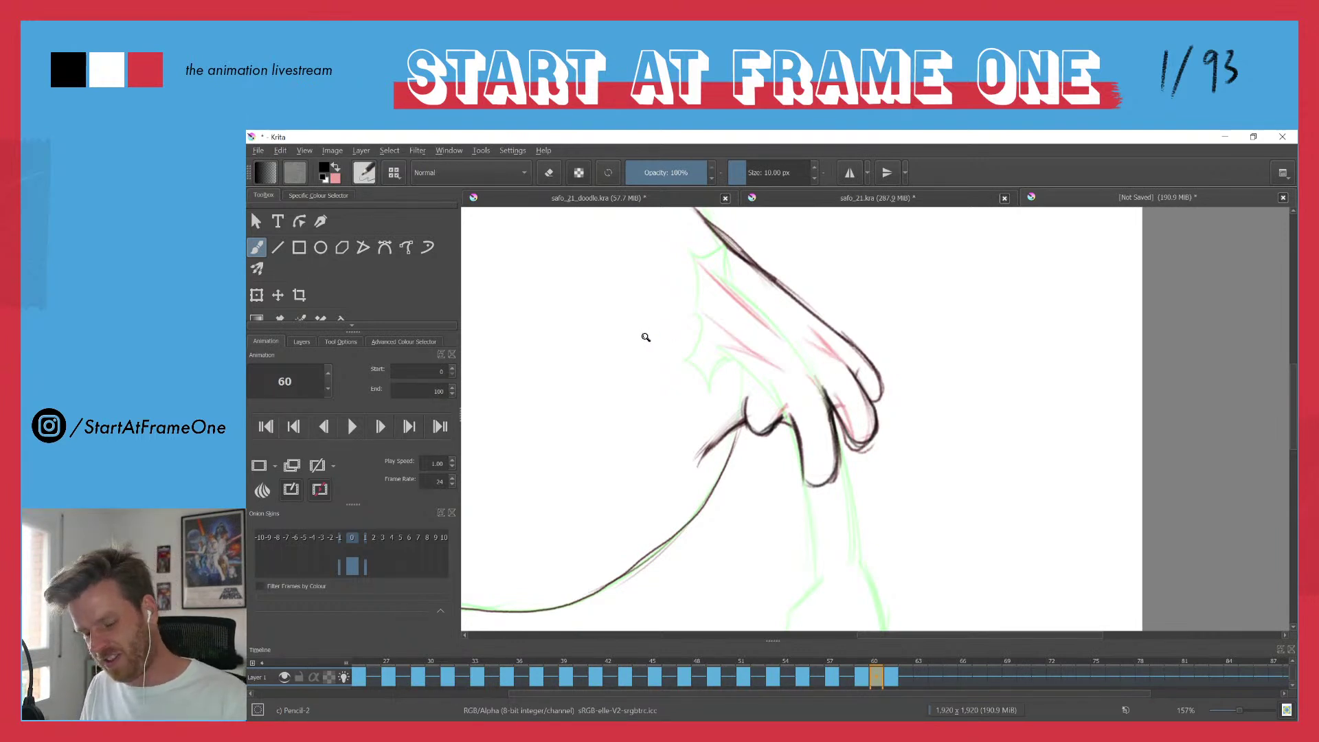
drag(646, 335, 655, 409)
drag(567, 385, 677, 435)
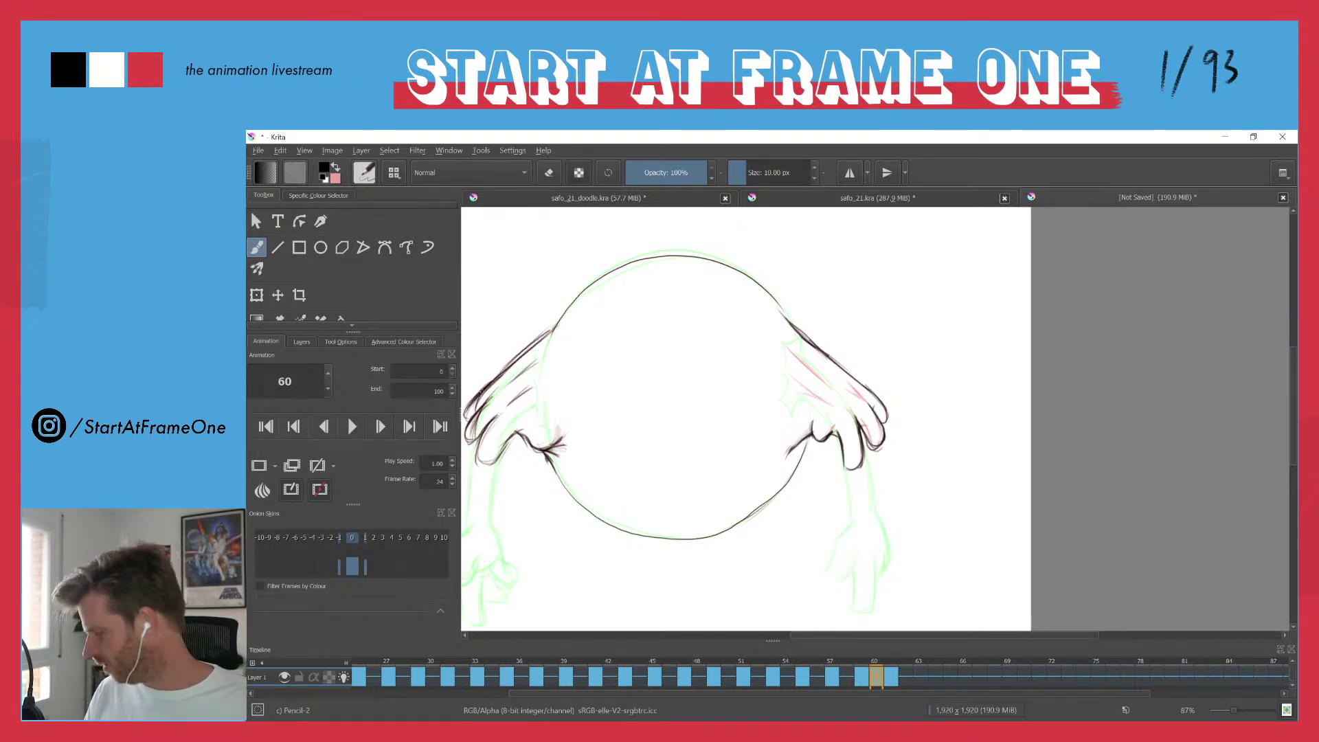
- Erase the left arm's straight upper outline on frame 60 and redraw it as a smooth curve flowing out of the ball
key(e)
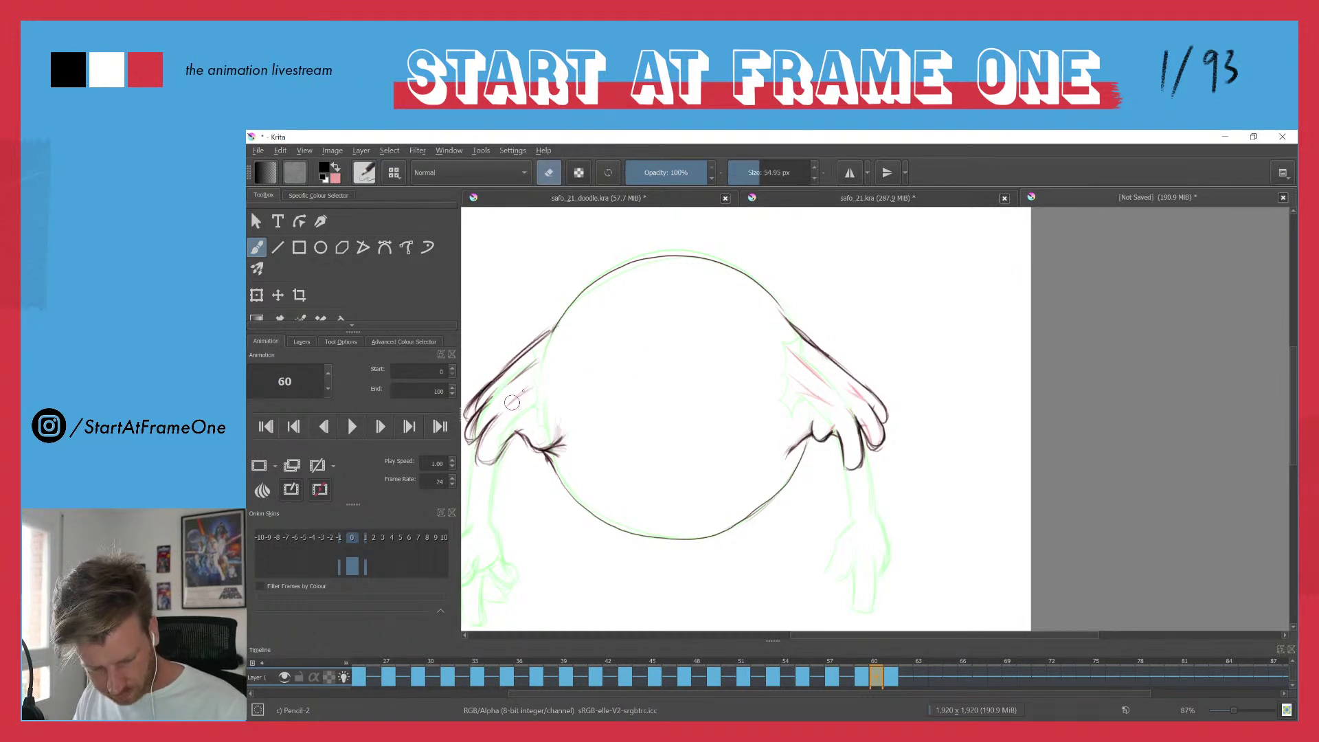
key(e)
drag(569, 300, 499, 375)
drag(552, 327, 491, 383)
key(e)
drag(572, 294, 484, 386)
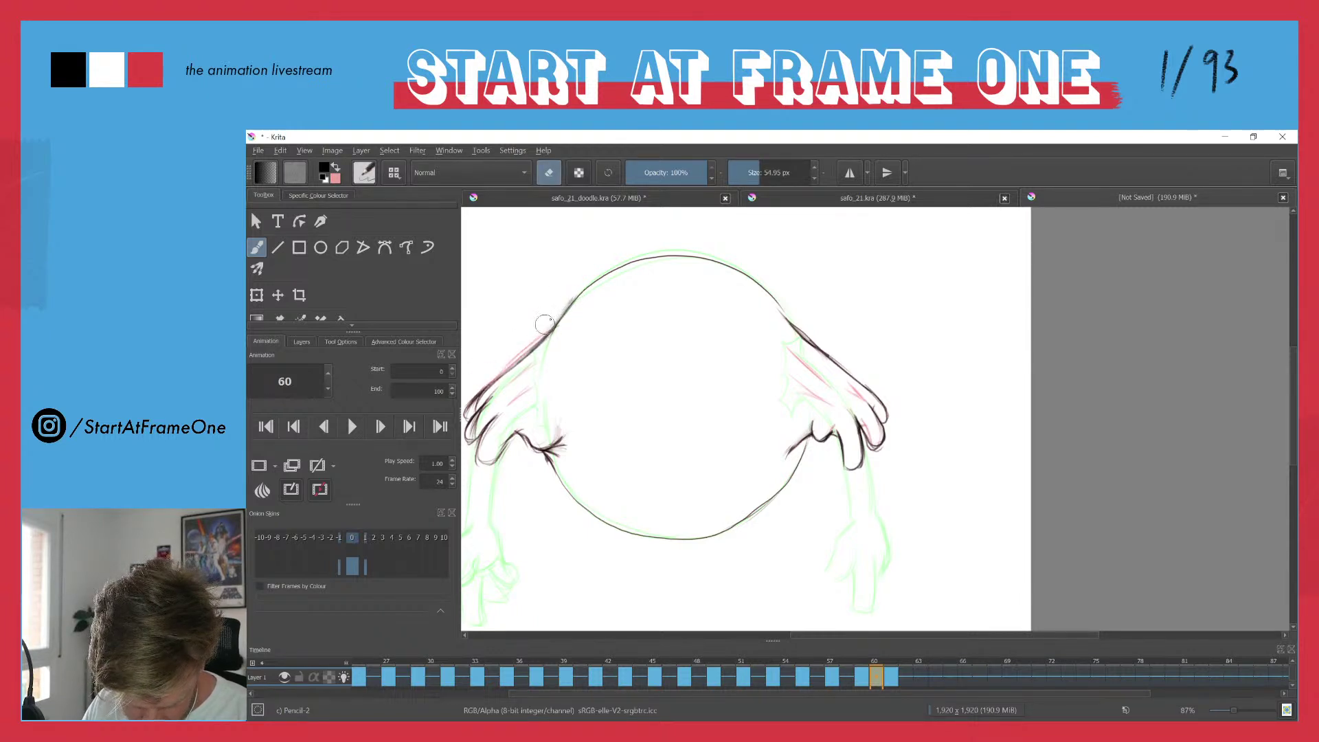
key(e)
drag(570, 308, 489, 386)
drag(537, 346, 498, 380)
drag(577, 294, 470, 400)
- Refine the left arm's upper outline on frame 60 and redraw the upper fingers' tips with darker lines
drag(564, 349, 718, 313)
mouse_move(652, 343)
mouse_down()
mouse_move(611, 370)
mouse_move(624, 362)
mouse_move(620, 380)
mouse_move(628, 364)
mouse_up()
key(e)
key(e)
key(e)
drag(709, 281, 648, 336)
key(e)
key(e)
mouse_move(720, 280)
mouse_down()
mouse_move(700, 302)
mouse_move(723, 259)
mouse_move(669, 323)
mouse_move(722, 266)
mouse_move(681, 320)
mouse_move(708, 292)
mouse_move(691, 311)
mouse_move(616, 367)
mouse_move(626, 398)
mouse_up()
key(e)
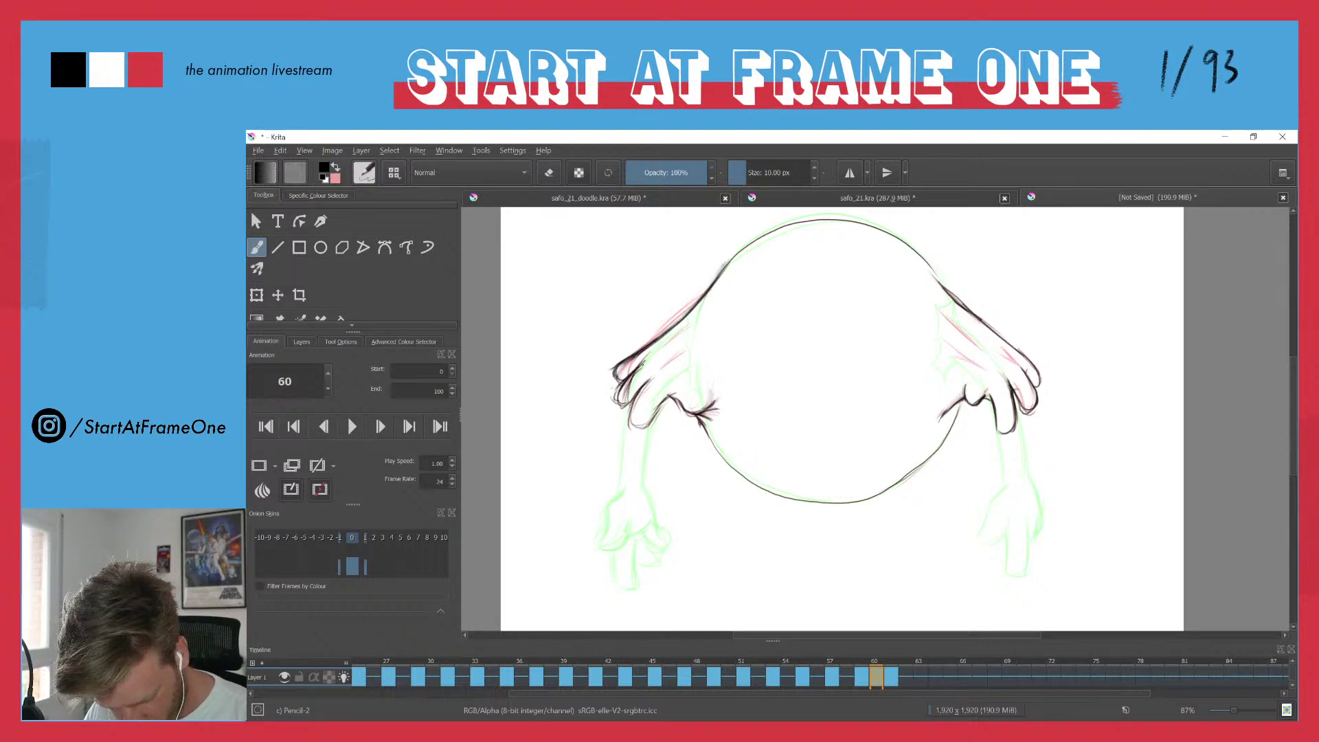
- Redraw the left hand's lower fingers on frame 60 with darker outlines, leaving the back of the hand free of tendon lines
mouse_move(638, 367)
mouse_down()
mouse_move(613, 391)
mouse_move(617, 403)
mouse_move(627, 389)
mouse_move(630, 422)
mouse_move(647, 420)
mouse_move(639, 428)
mouse_up()
key(e)
key(e)
mouse_move(650, 381)
mouse_down()
mouse_move(627, 405)
mouse_move(635, 425)
mouse_move(654, 388)
mouse_move(635, 410)
mouse_move(662, 409)
mouse_move(624, 412)
mouse_move(645, 419)
mouse_move(630, 422)
mouse_up()
key(e)
key(e)
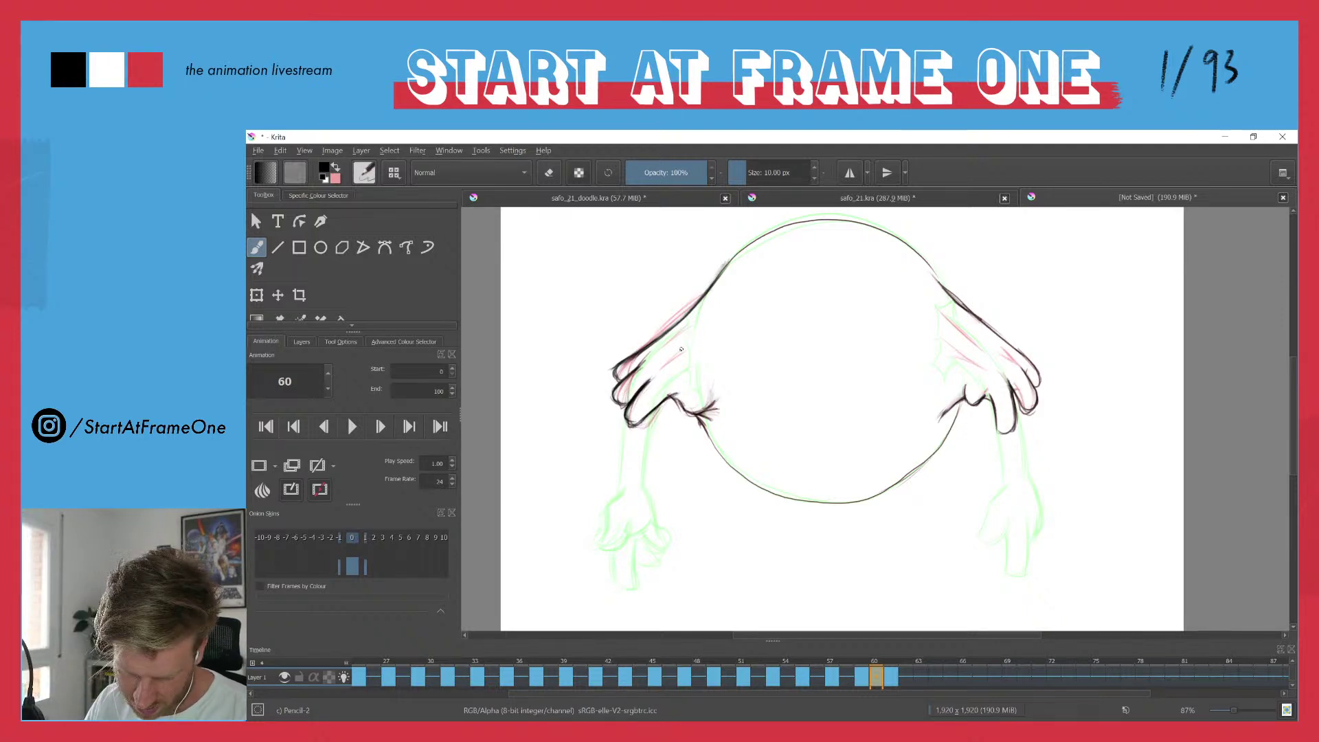
mouse_move(695, 345)
mouse_down()
mouse_move(700, 332)
mouse_move(676, 352)
mouse_up()
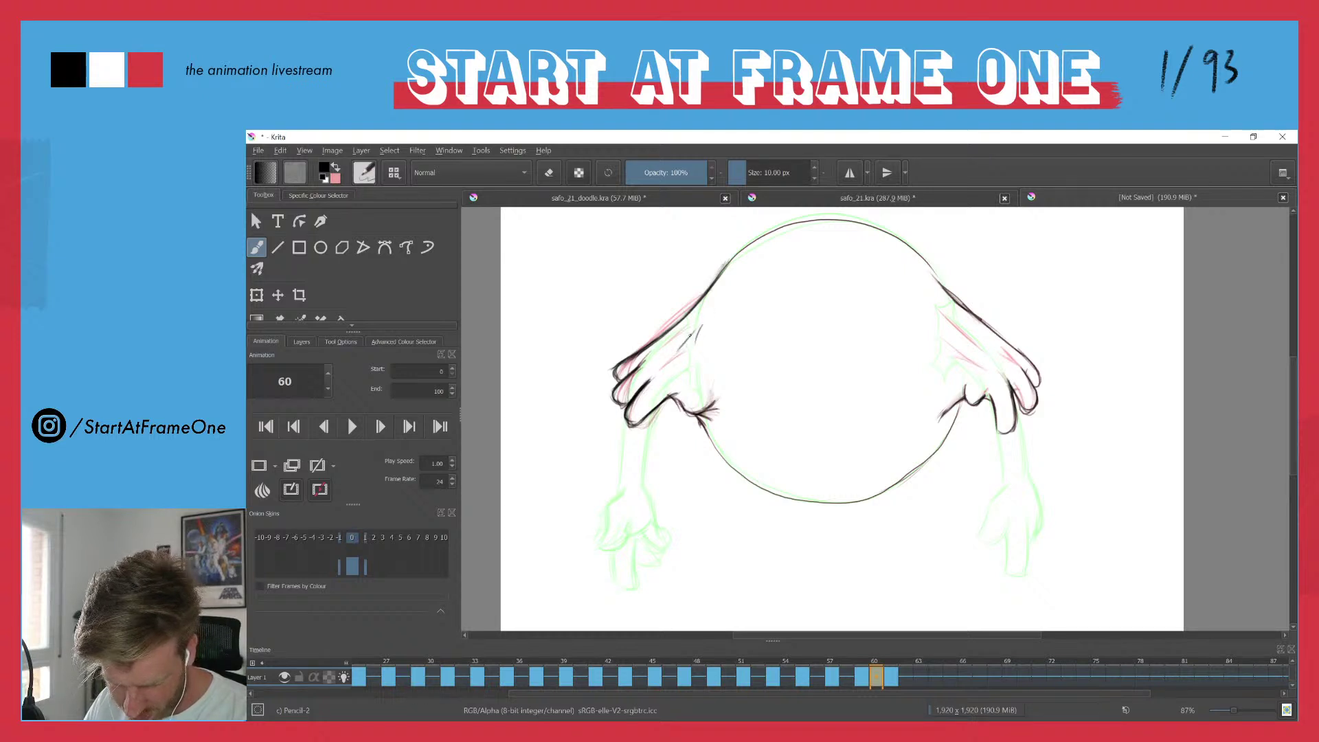
key(e)
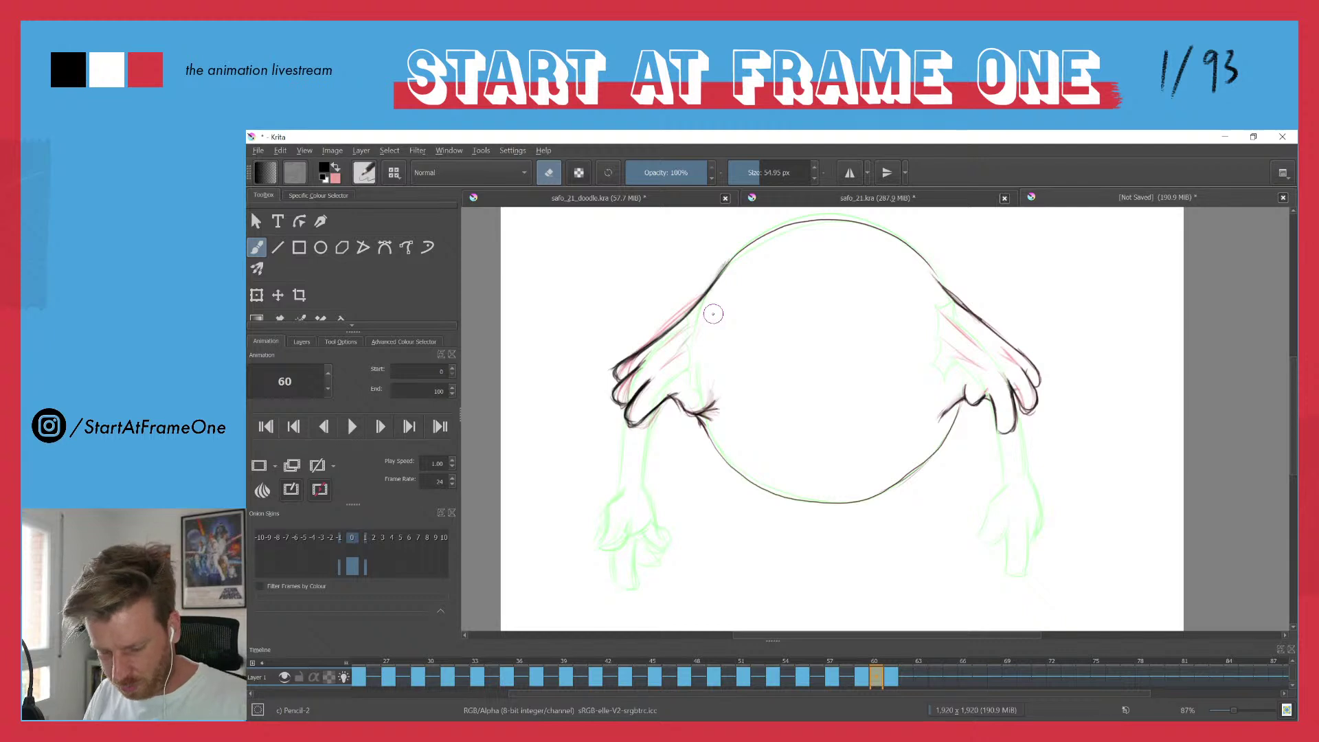
- Redraw the right hand's lowest finger on frame 60 so that it points further outward
drag(726, 336, 599, 321)
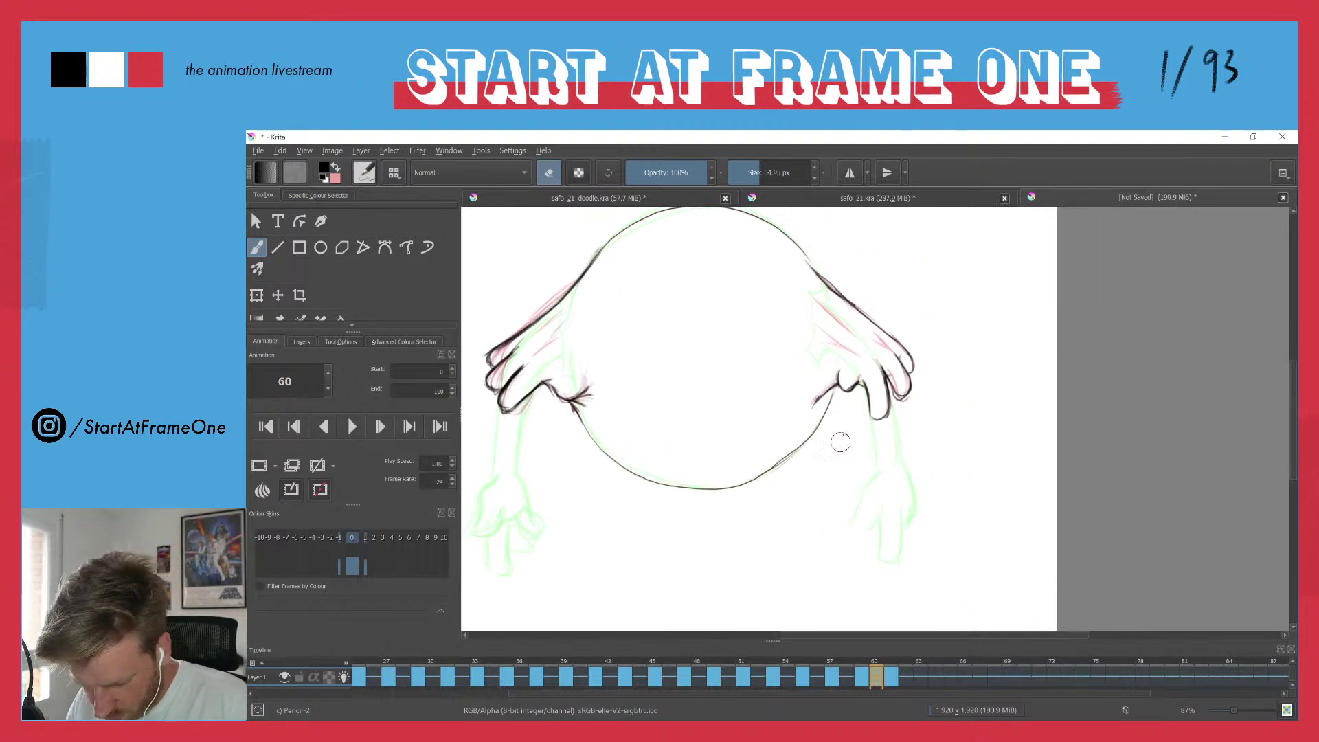
key(e)
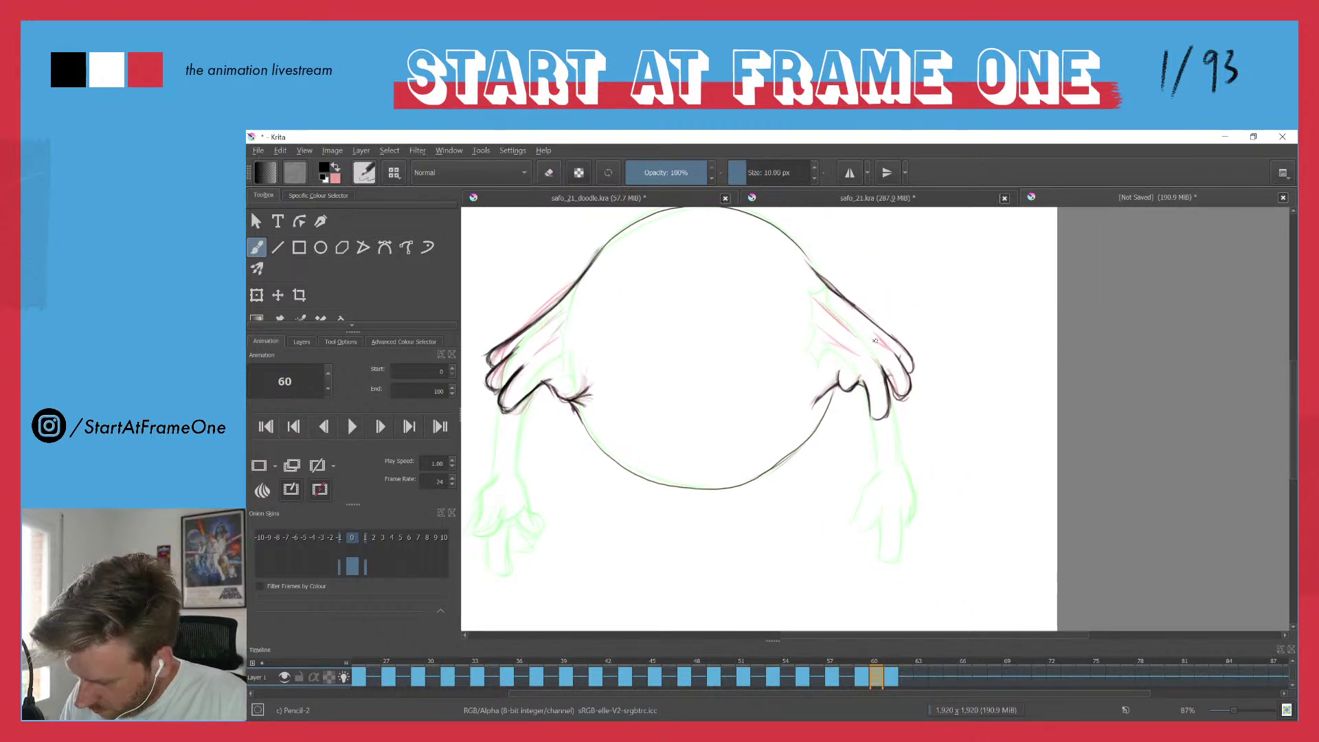
drag(880, 406, 884, 411)
mouse_move(884, 384)
mouse_down()
mouse_move(895, 411)
mouse_move(891, 386)
mouse_move(887, 402)
mouse_move(869, 399)
mouse_move(884, 413)
mouse_move(901, 400)
mouse_up()
key(e)
key(e)
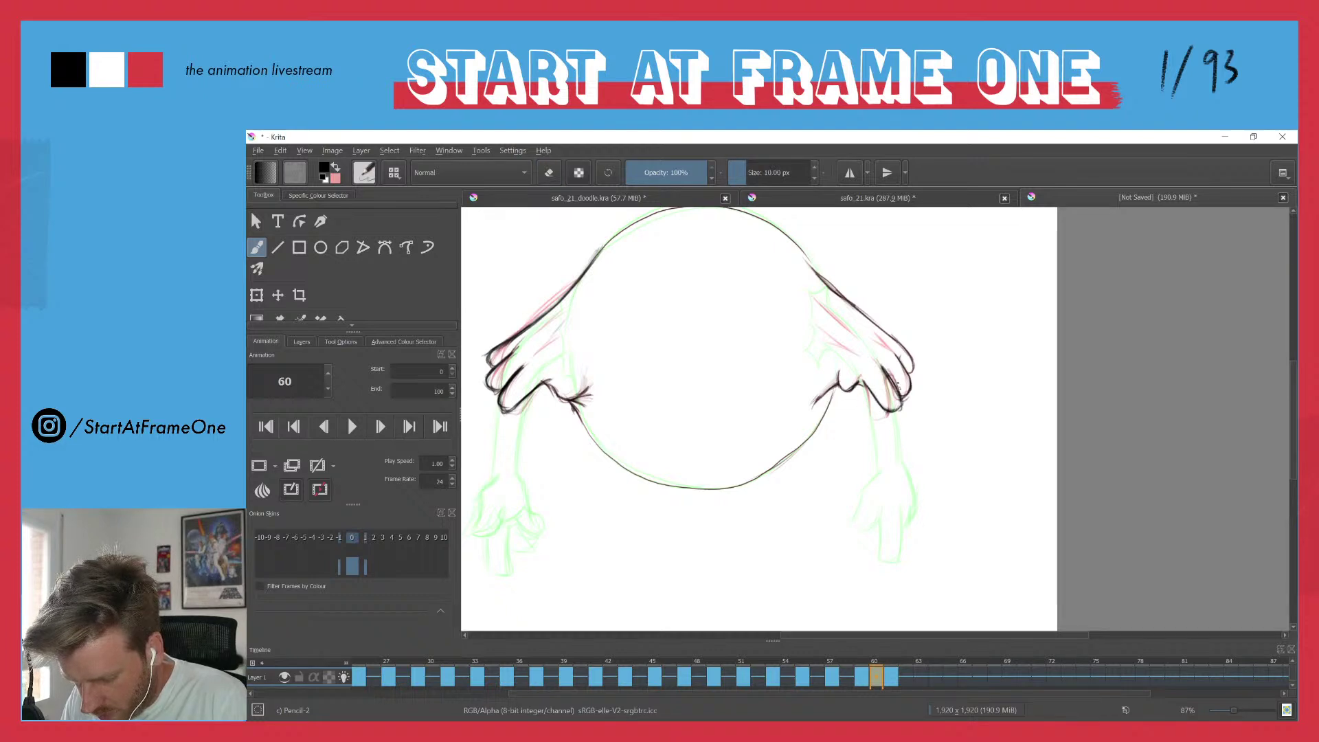
- Redraw the right hand's middle and upper fingers on frame 60 so that they reach further outward
key(e)
mouse_move(894, 353)
mouse_down()
mouse_move(912, 373)
mouse_move(903, 389)
mouse_move(914, 395)
mouse_move(915, 380)
mouse_move(905, 387)
mouse_up()
key(e)
key(e)
key(e)
mouse_move(886, 334)
mouse_down()
mouse_move(914, 353)
mouse_move(916, 378)
mouse_move(904, 353)
mouse_move(919, 366)
mouse_up()
key(e)
key(e)
- Replace the right arm's upper outline on frame 60 with a smooth curve running from the ball to the upper fingertip
drag(813, 267, 856, 306)
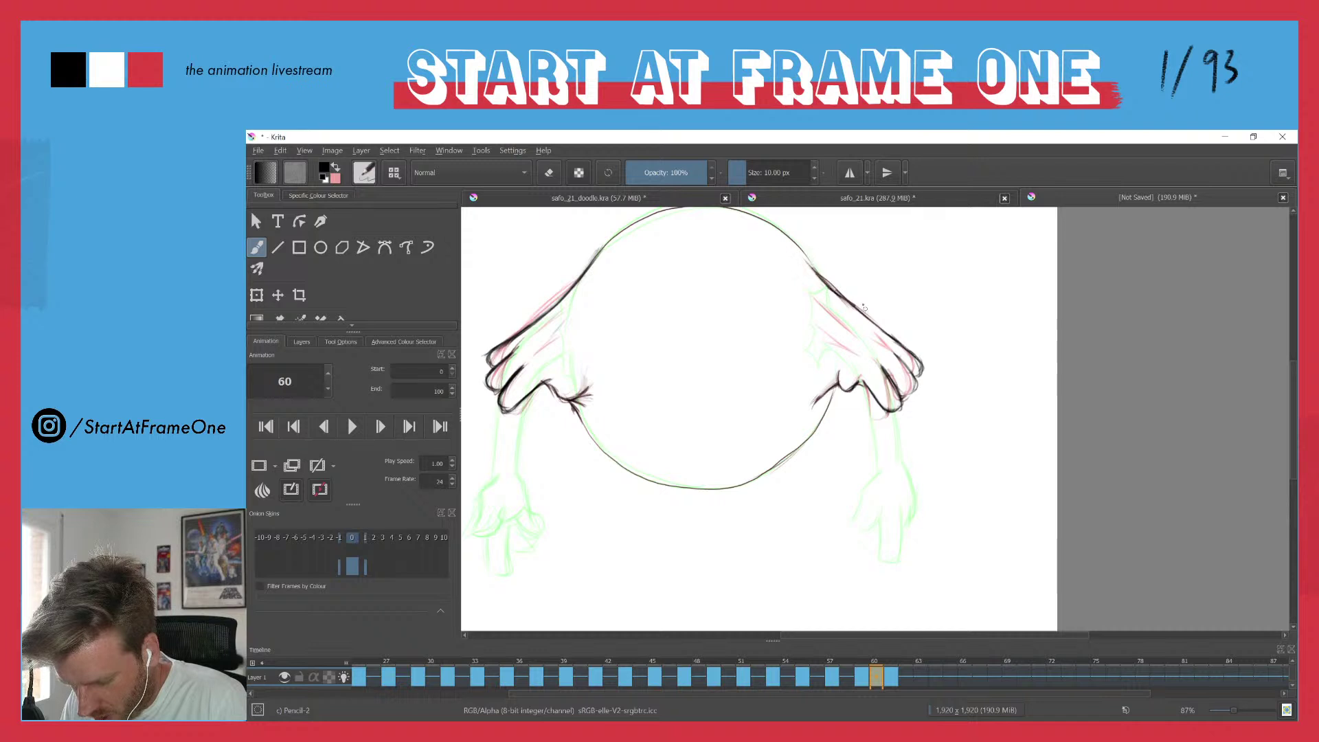
drag(799, 247, 908, 350)
key(e)
mouse_move(820, 265)
mouse_down()
mouse_move(868, 316)
mouse_move(824, 267)
mouse_move(895, 337)
mouse_up()
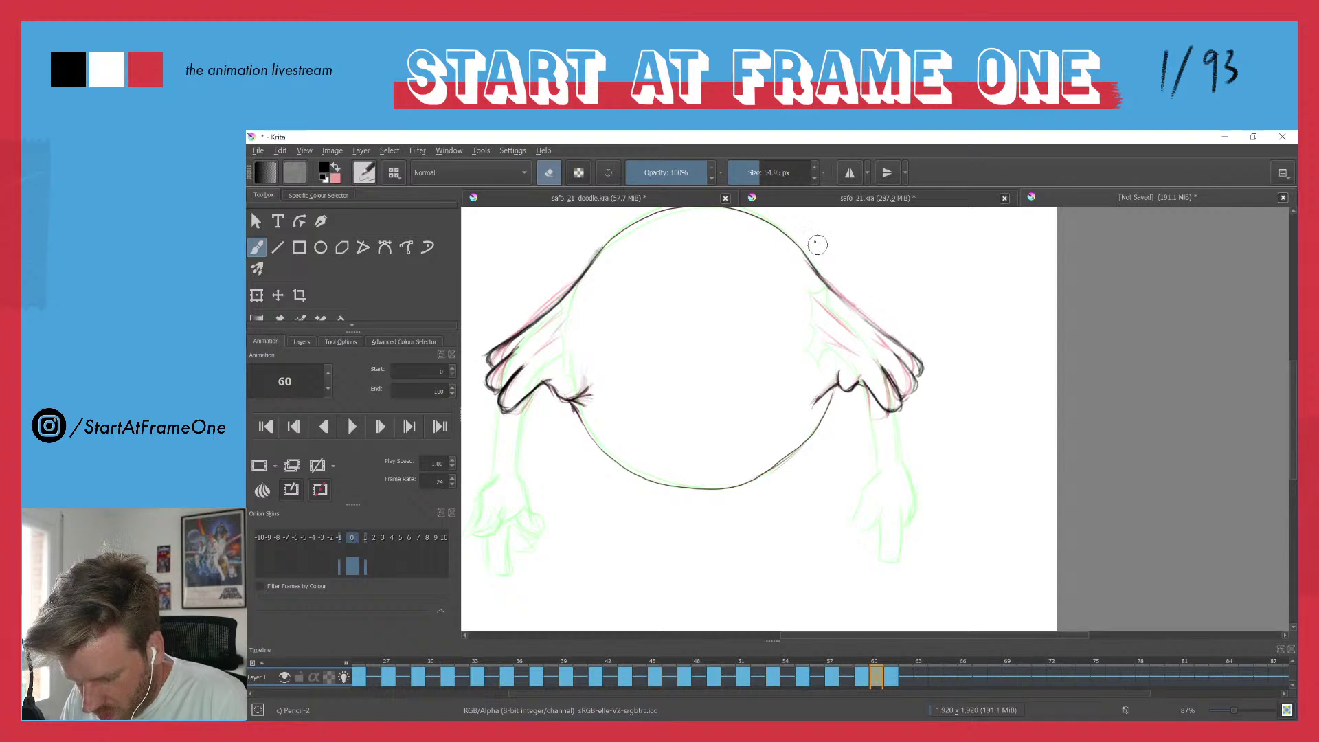
key(e)
drag(821, 276, 927, 384)
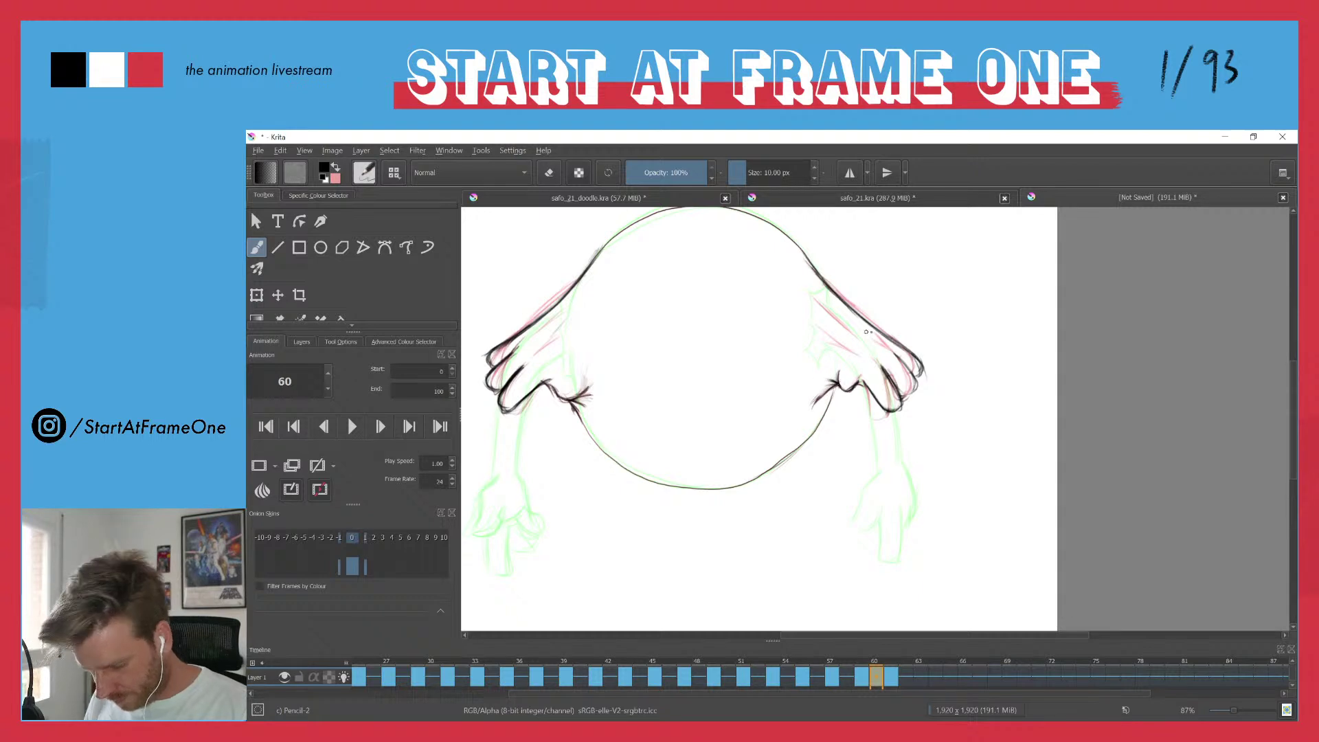
- Redraw the crease around the right hand's thumb on frame 60 with darker pencil lines
key(e)
drag(841, 367, 840, 378)
key(e)
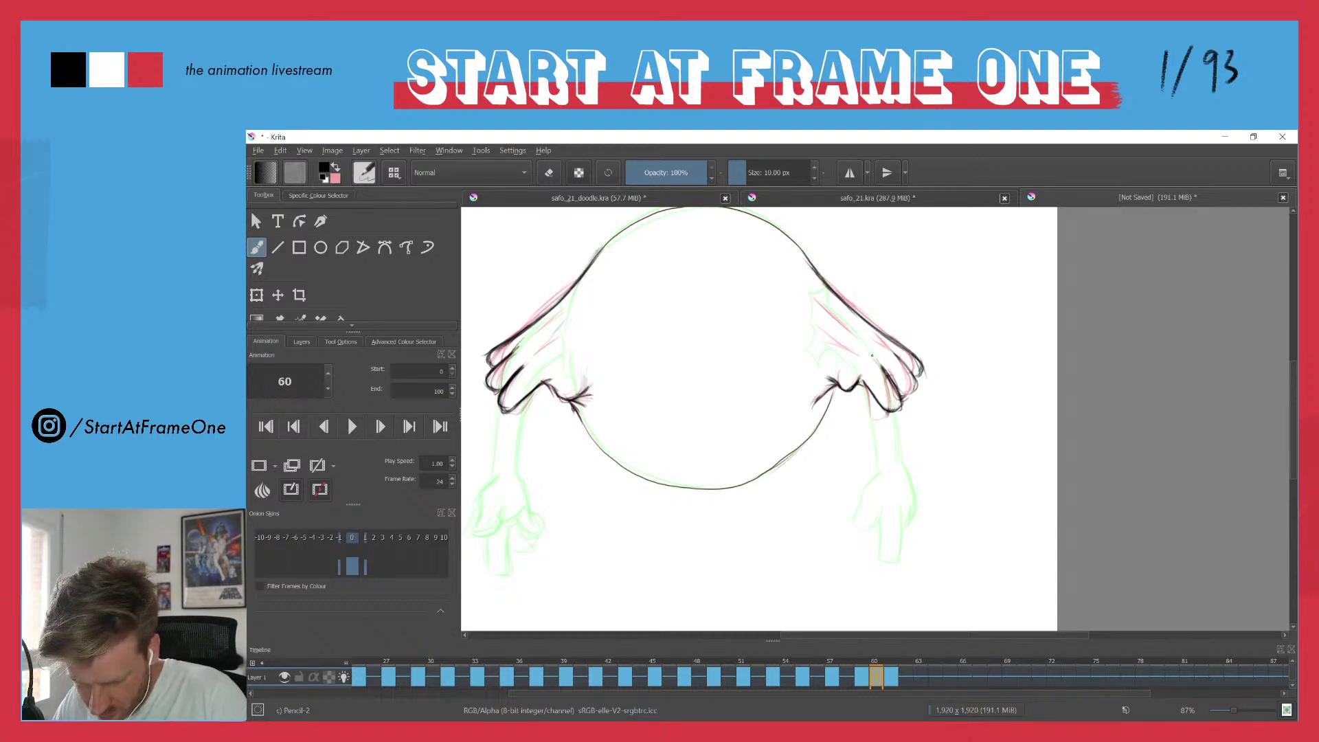
mouse_move(795, 270)
mouse_down()
mouse_move(840, 316)
mouse_move(793, 272)
mouse_move(833, 324)
mouse_up()
key(e)
- Turn off the onion skins and try out tendon lines inside the right hand on frame 60
key(o)
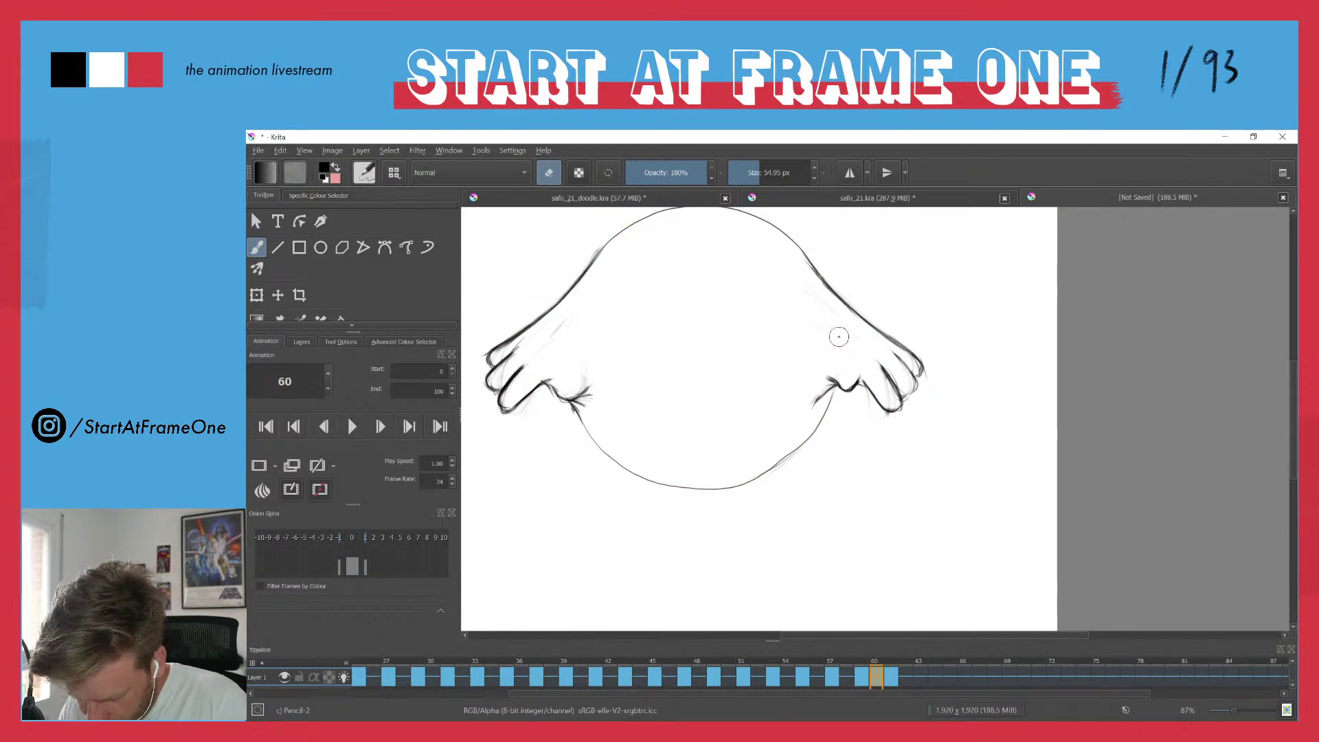
key(e)
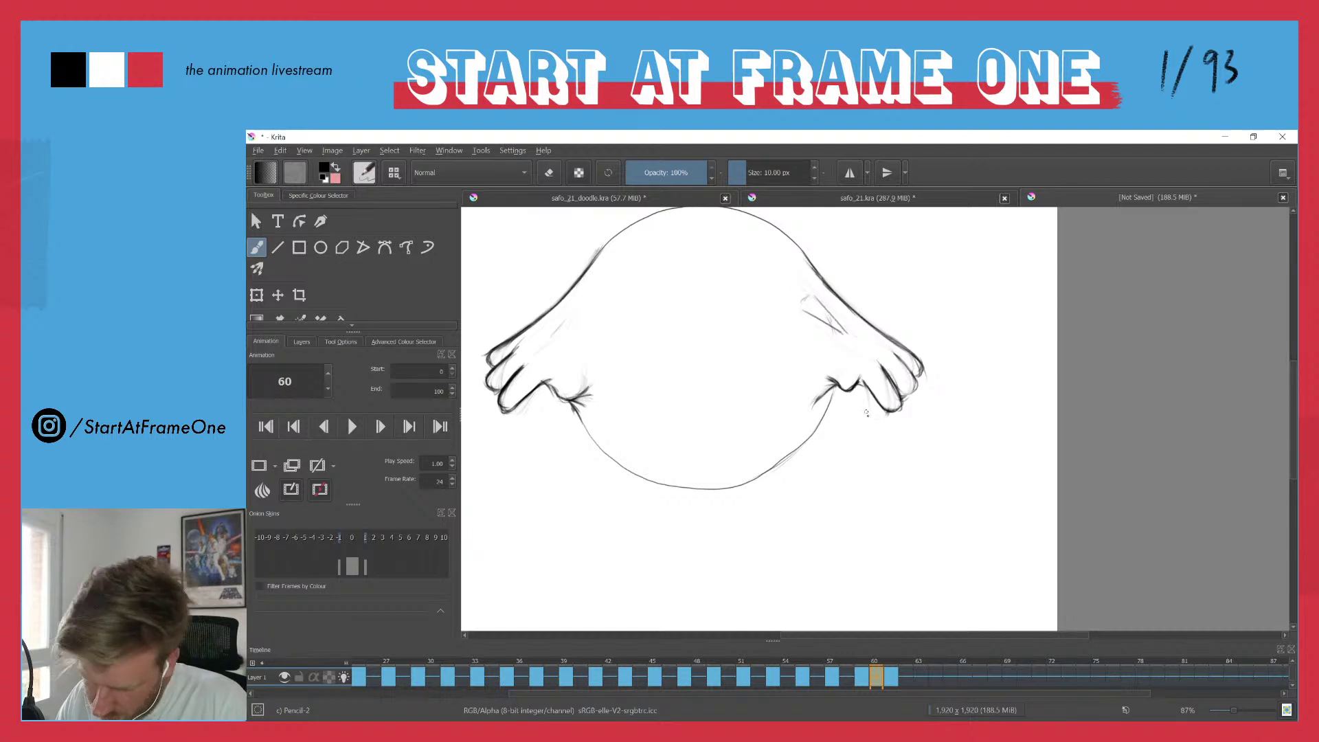
key(e)
mouse_move(817, 304)
mouse_down()
mouse_move(843, 333)
mouse_move(795, 301)
mouse_up()
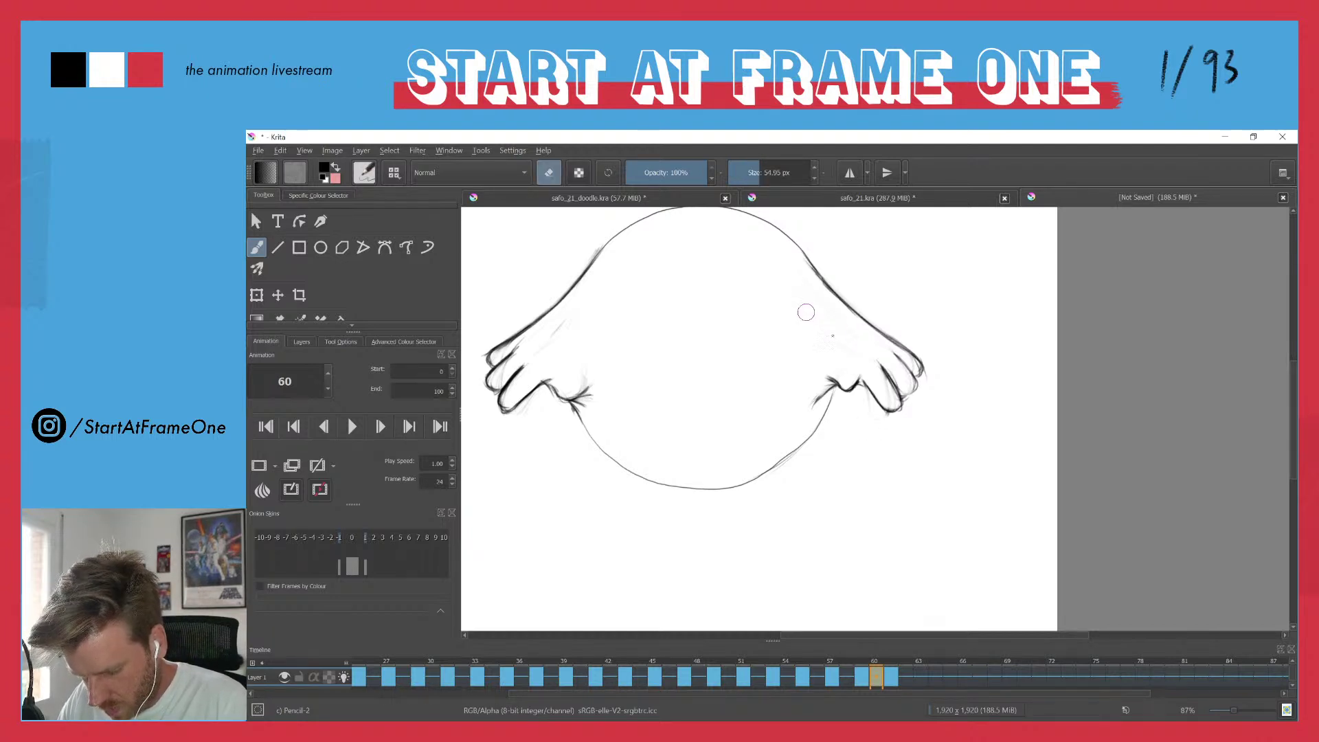
- Flip between frames 59 and 60 to compare the two hand drawings
key(Left)
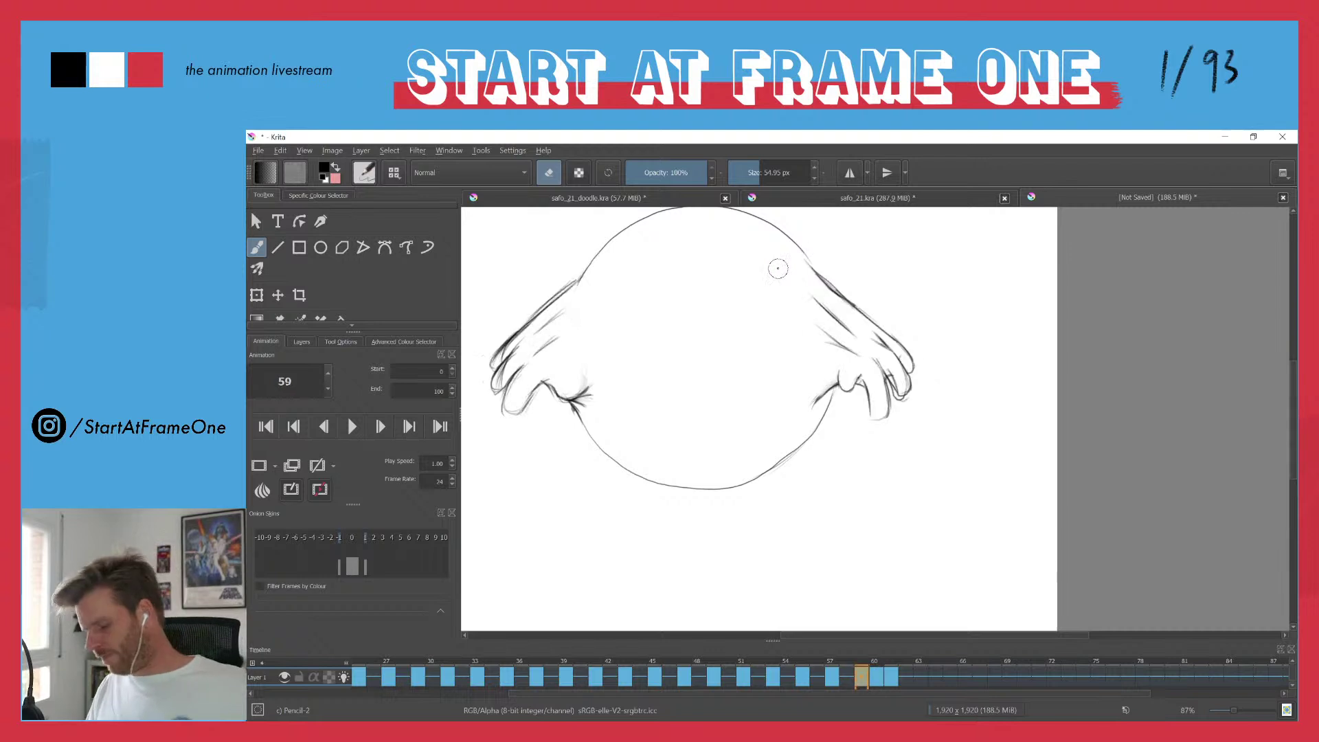
key(Right)
key(Left)
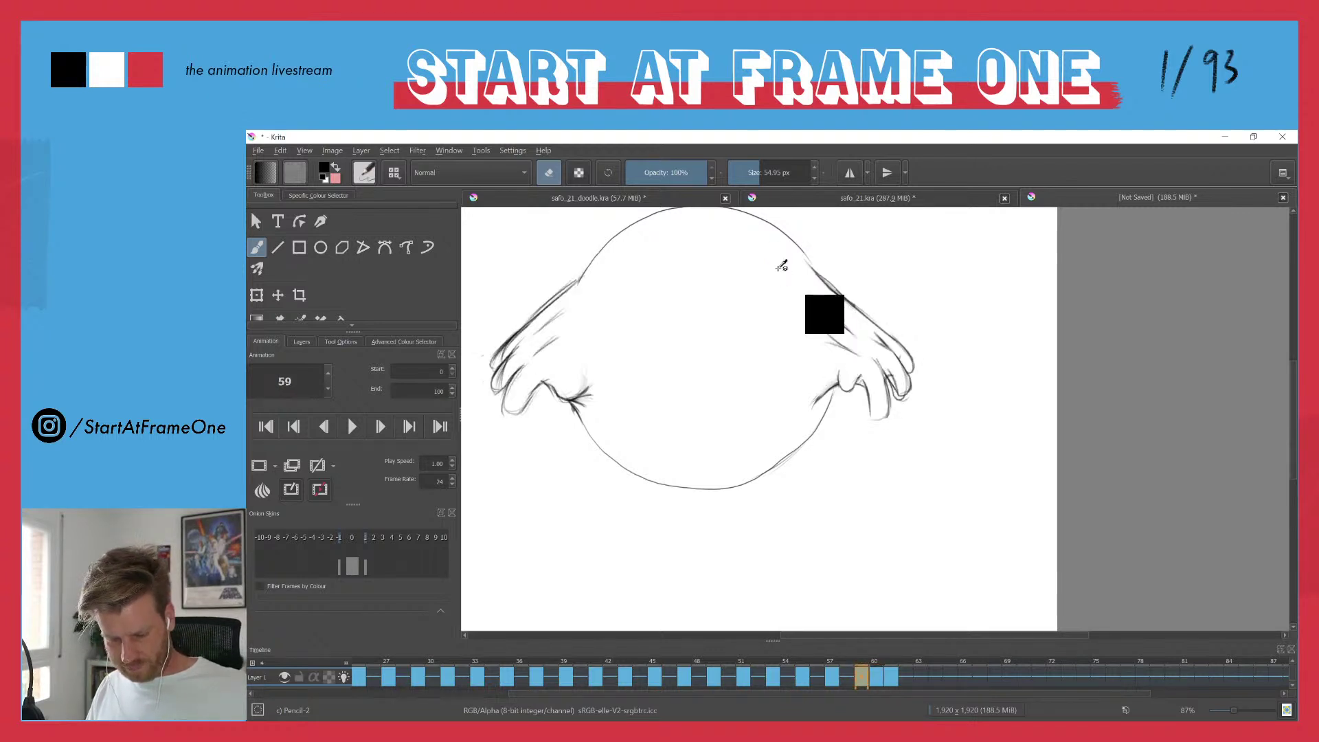
key(Right)
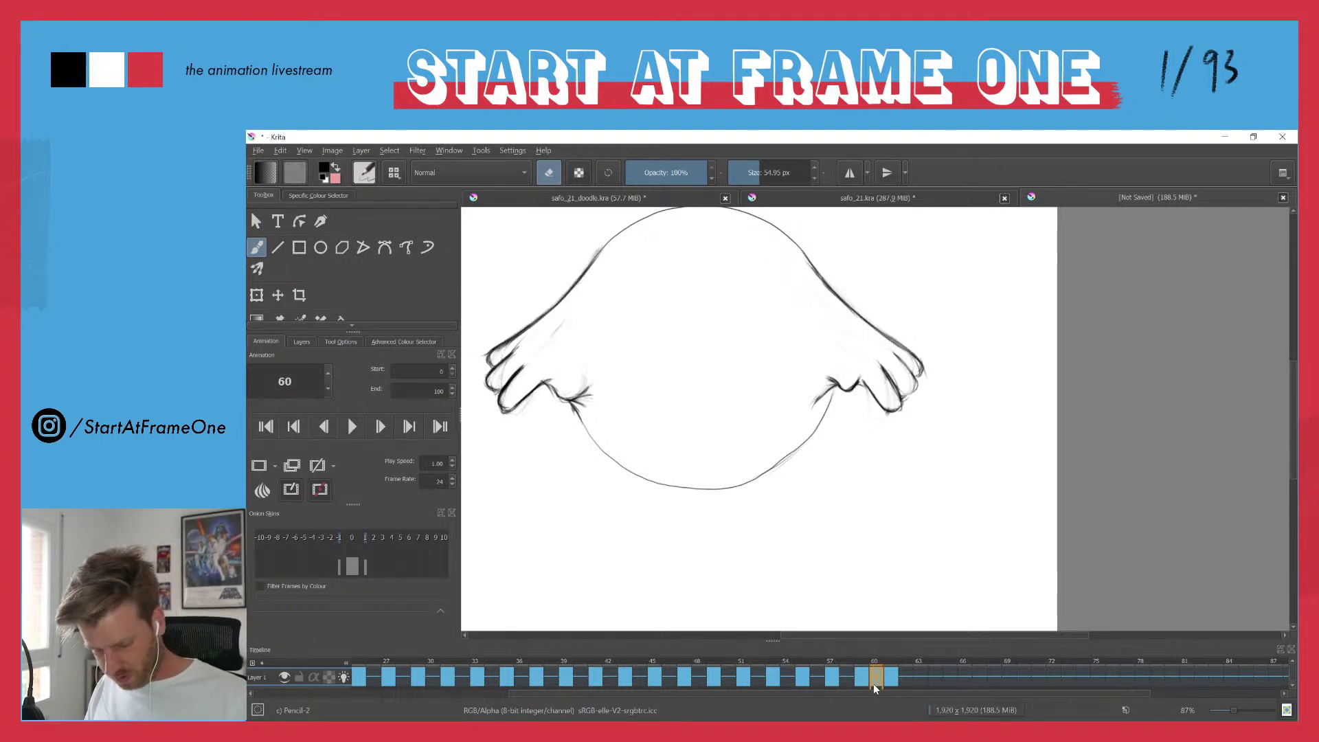
key(Left)
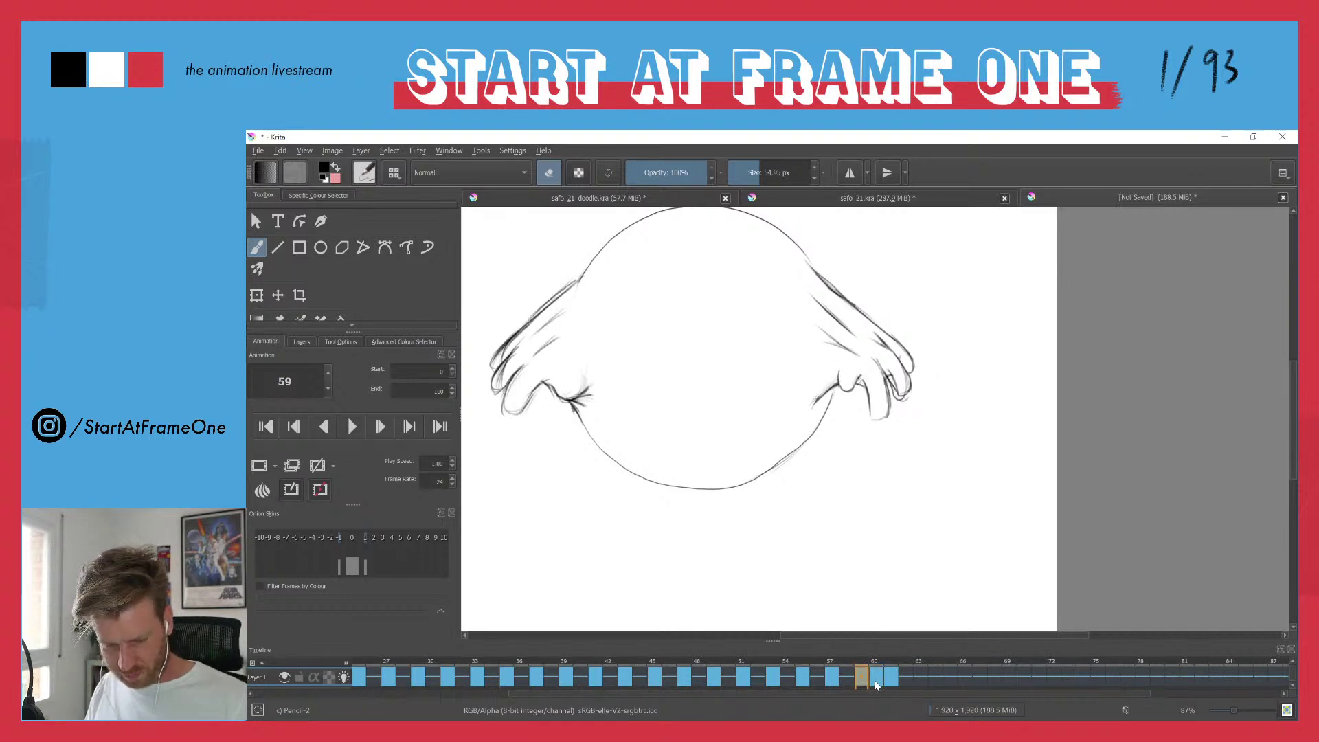
key(Right)
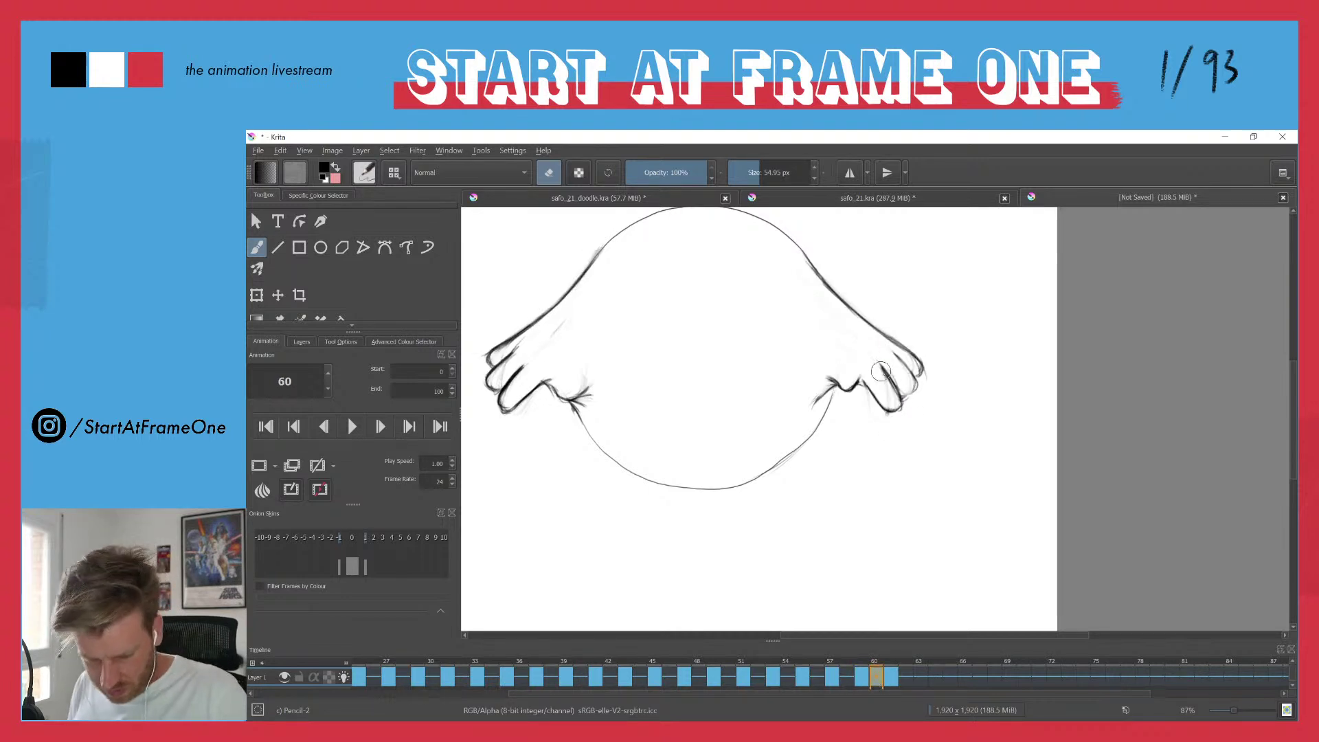
- Redraw the right hand's lowest and middle fingers on frame 60 so that they spread outward
key(e)
mouse_move(882, 365)
mouse_down()
mouse_move(915, 396)
mouse_move(880, 398)
mouse_move(890, 405)
mouse_move(882, 367)
mouse_move(908, 404)
mouse_move(875, 368)
mouse_move(889, 411)
mouse_up()
key(e)
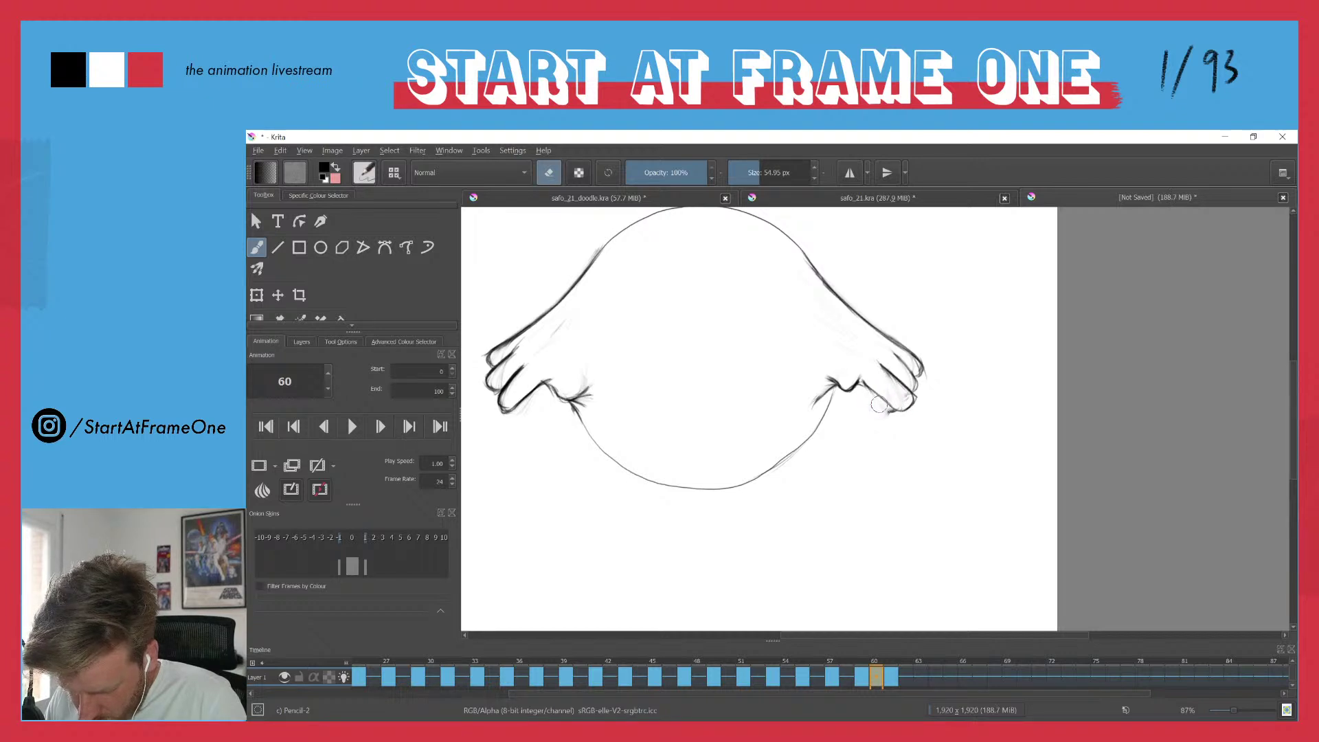
key(e)
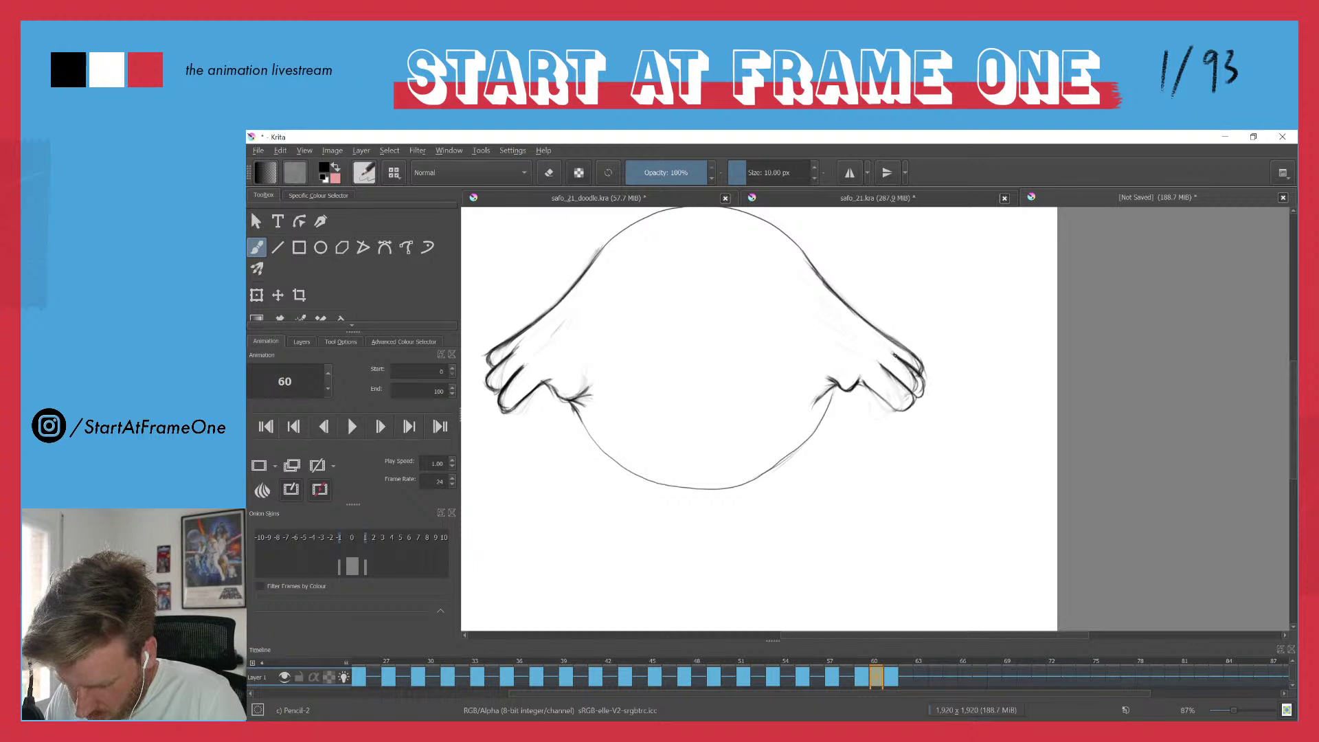
key(e)
key(e)
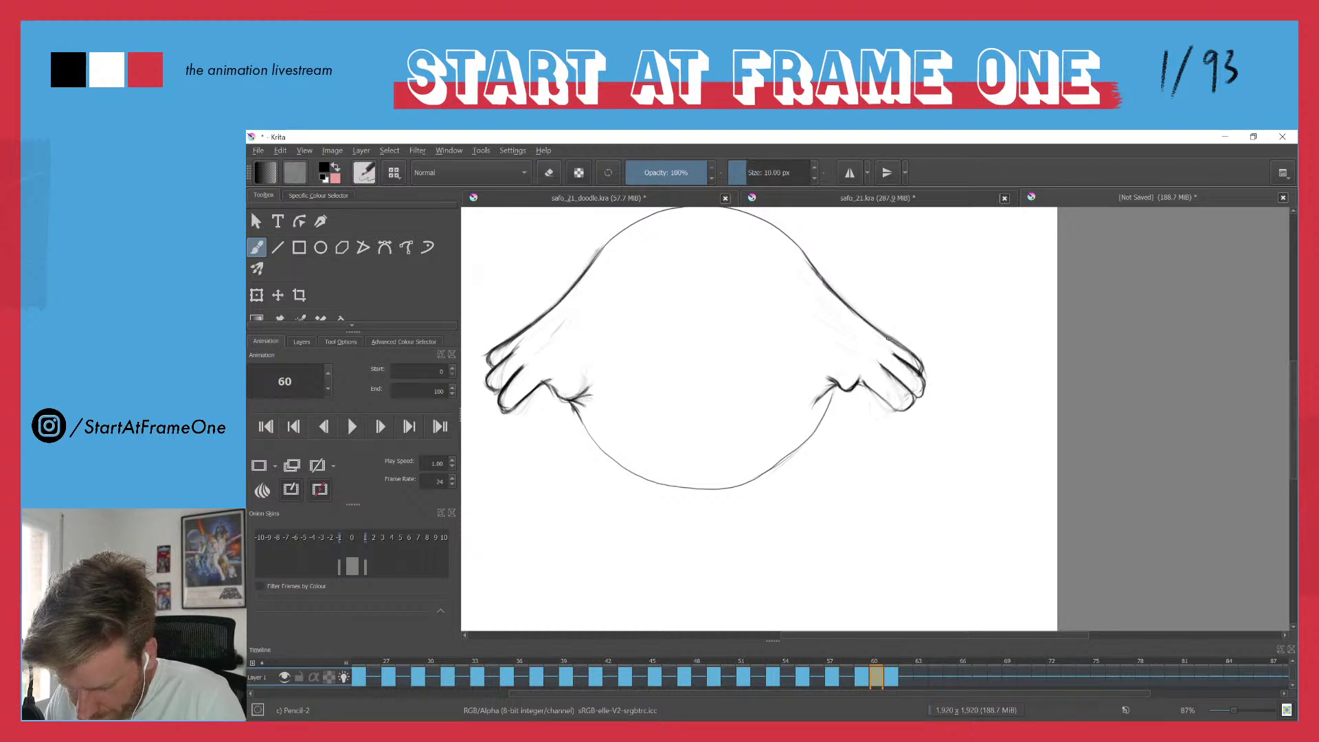
- Reshape the right hand's upper finger on frame 60 and erase its surplus outline near the tip
drag(919, 355, 884, 336)
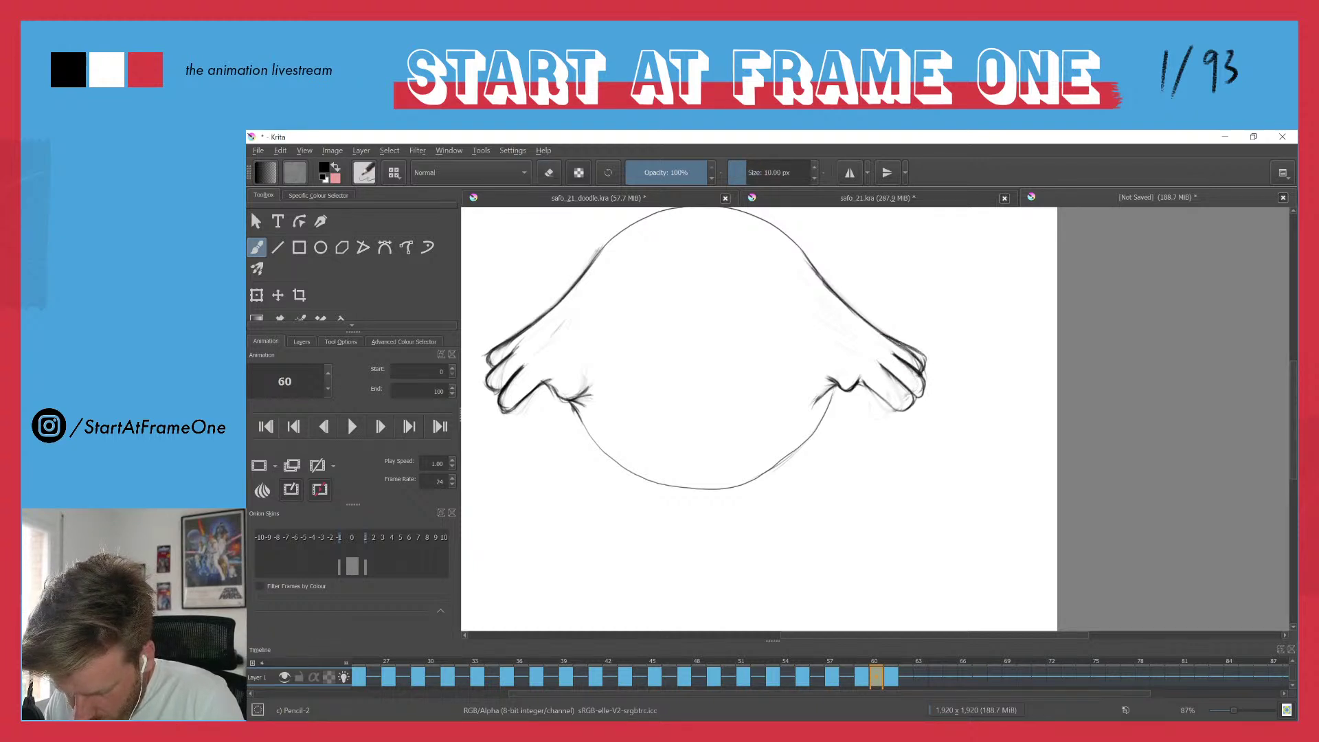
key(e)
drag(892, 341, 926, 360)
key(e)
- Move the frame 60 drawing onto frame 59 in the timeline, replacing the drawing there
key(ctrl)
key(Left)
key(Right)
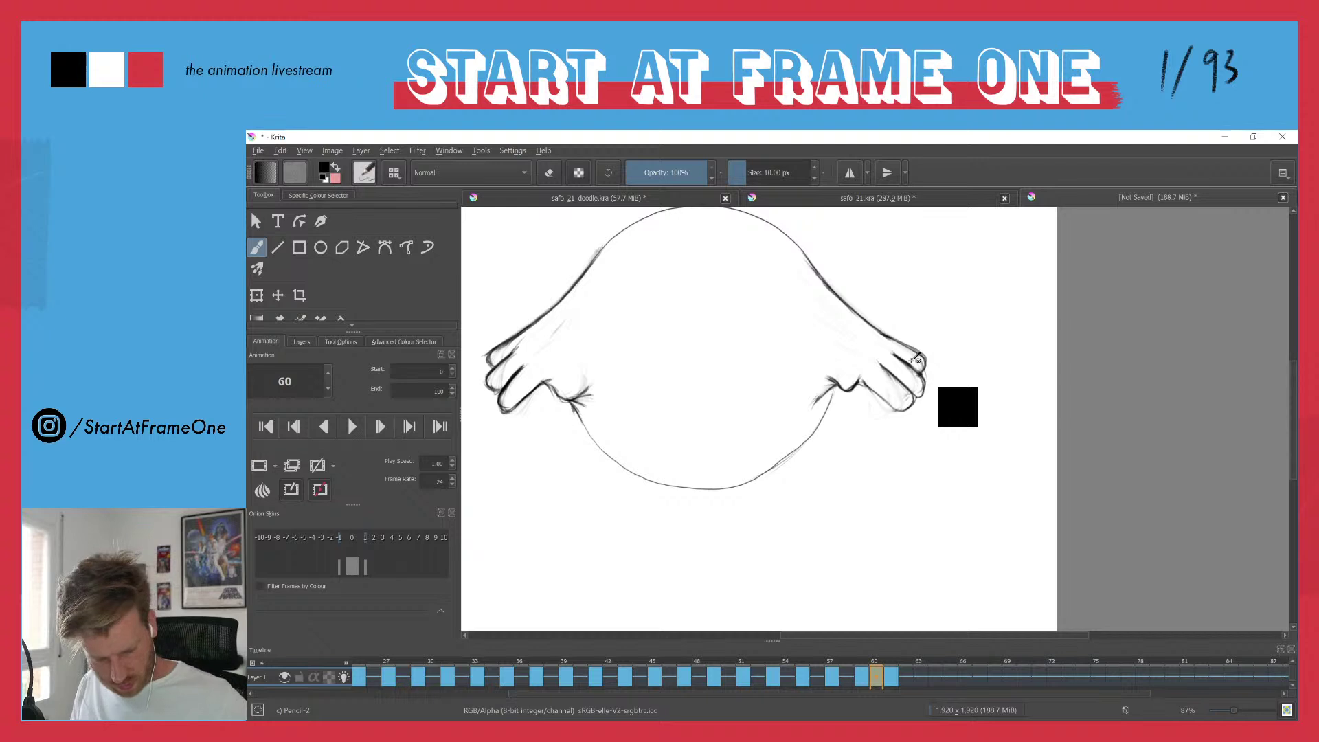
click(862, 679)
click(873, 683)
click(860, 679)
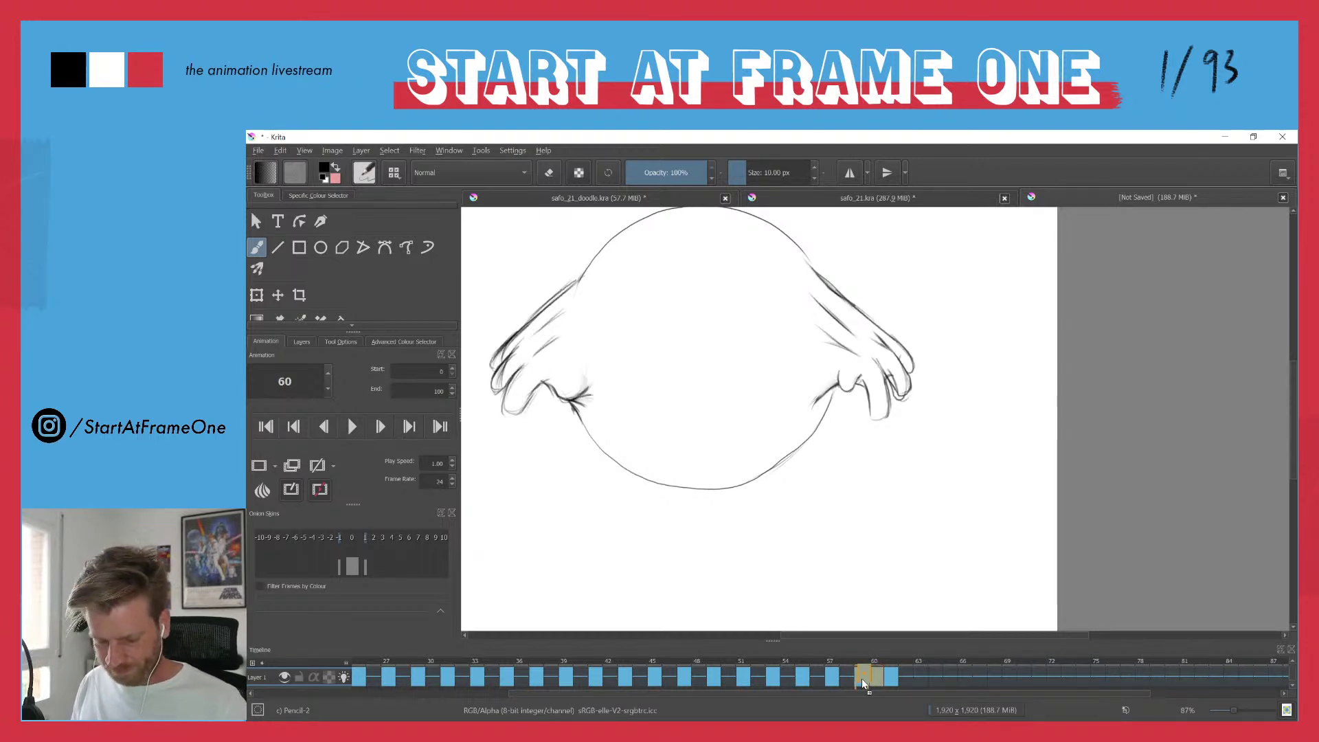
click(862, 678)
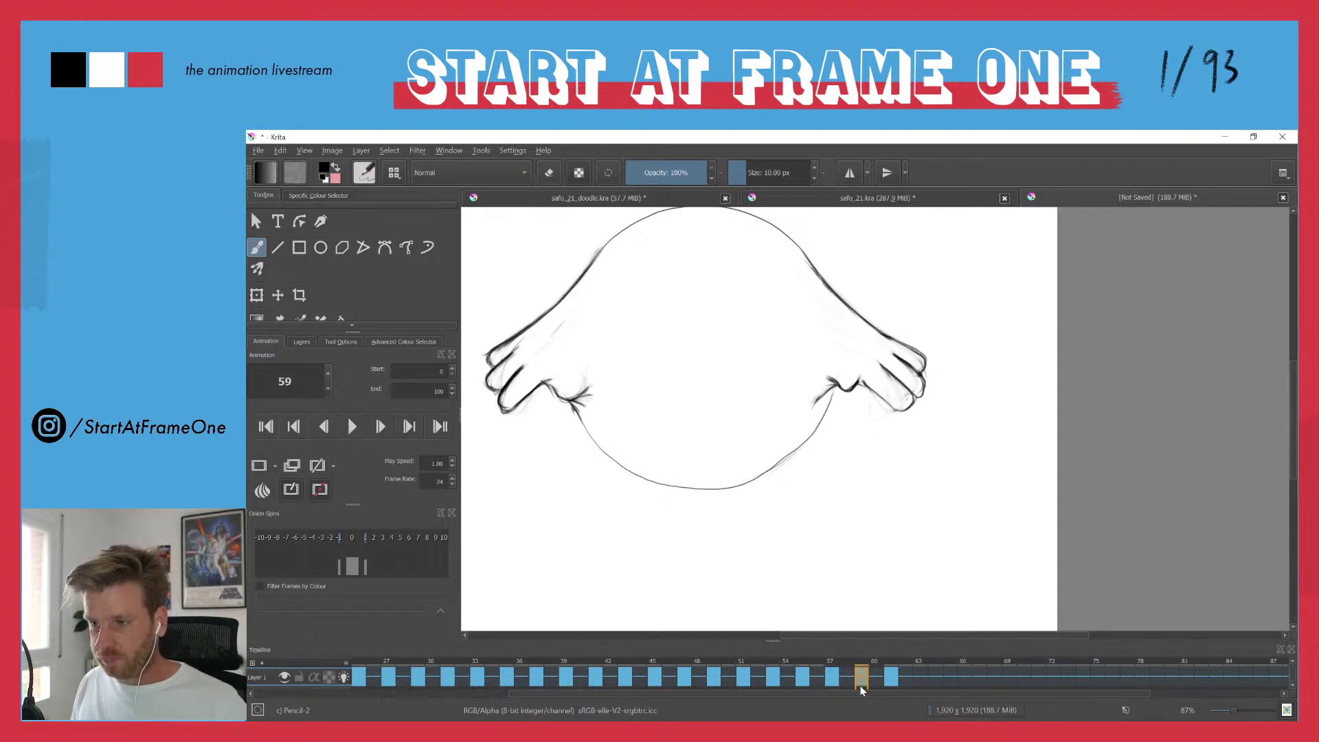
- Step back and forth through the drawings around frame 59 to check the motion, stopping on frame 58
key(Right)
key(Left)
key(Right)
key(Right)
key(Left)
key(Left)
key(Left)
key(Left)
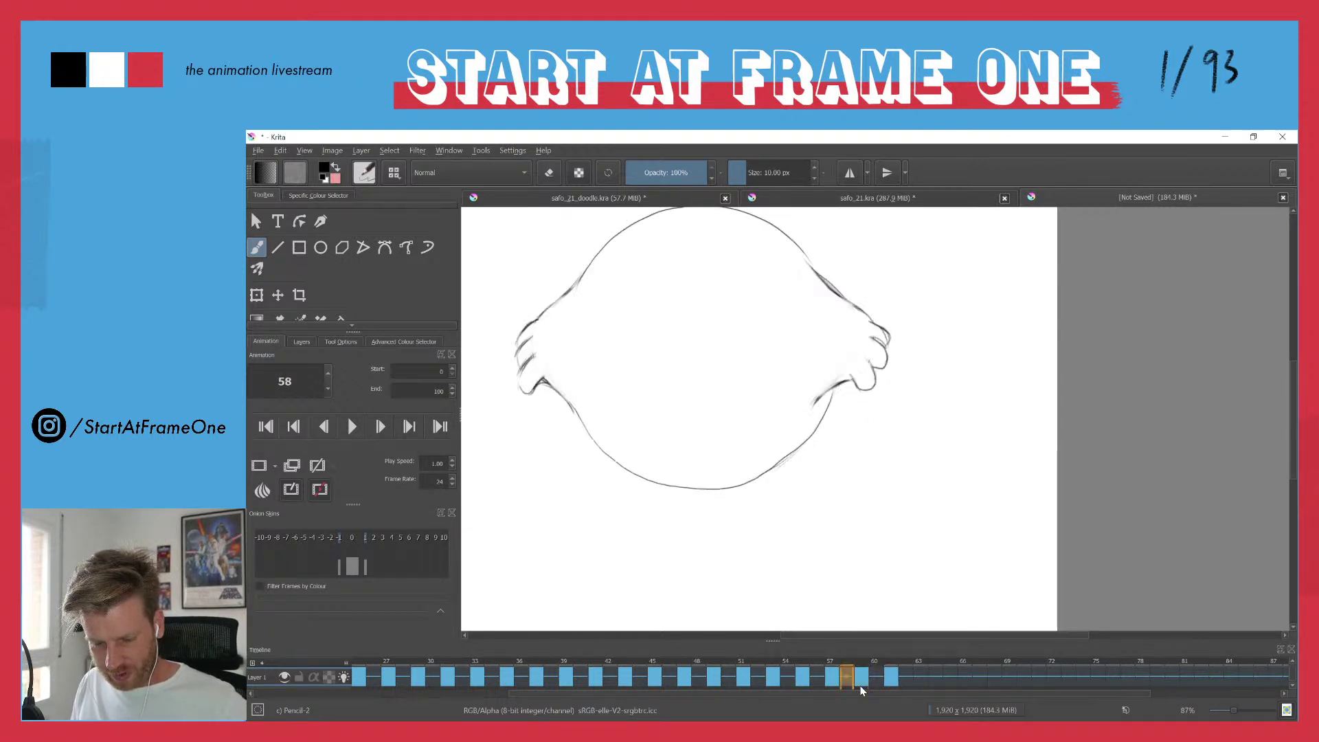
key(Left)
key(Right)
key(Right)
key(Right)
key(Left)
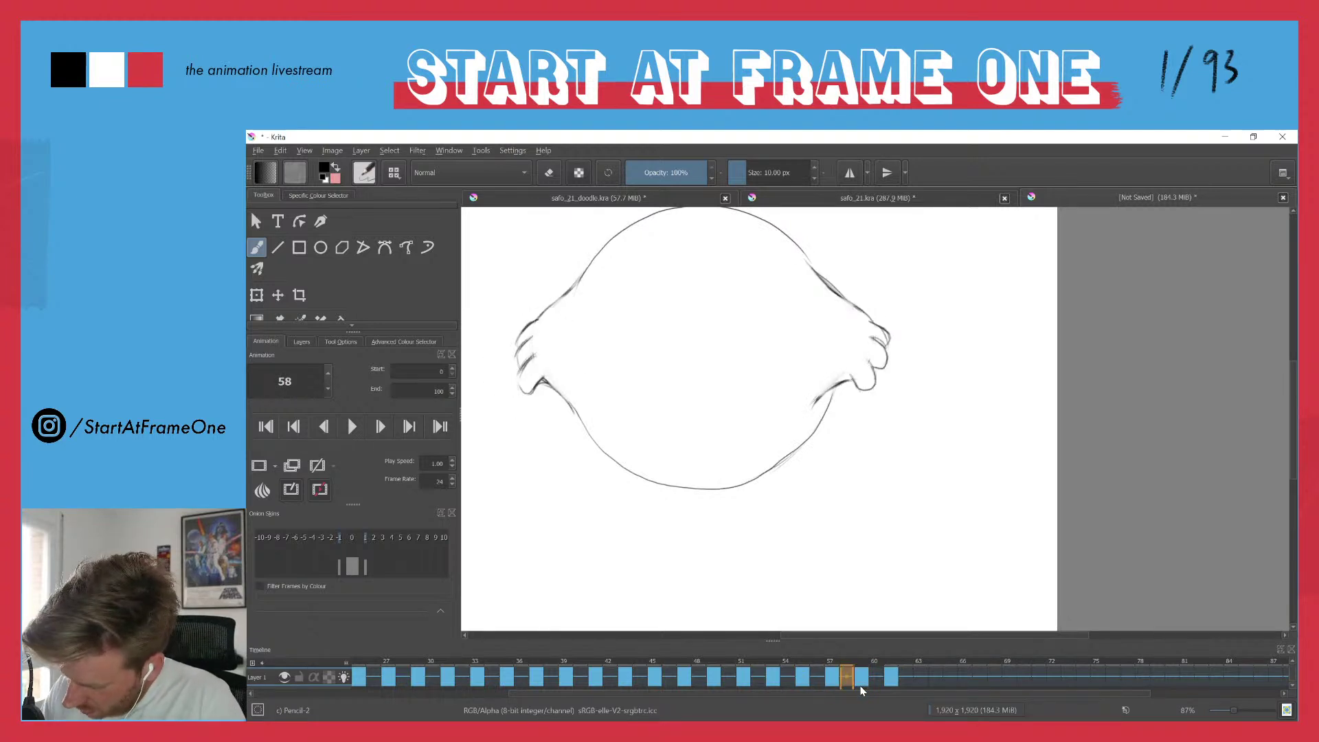
- Redraw the right arm's upper outline on frame 58 as a darker smooth curve and darken the right hand's fingers and thumb crease
key(e)
mouse_move(813, 269)
mouse_down()
mouse_move(807, 260)
mouse_move(878, 324)
mouse_move(816, 265)
mouse_move(870, 312)
mouse_up()
key(e)
key(e)
key(e)
mouse_move(784, 233)
mouse_down()
mouse_move(884, 337)
mouse_move(873, 337)
mouse_move(886, 356)
mouse_move(872, 338)
mouse_move(885, 361)
mouse_move(869, 368)
mouse_move(869, 339)
mouse_move(829, 386)
mouse_up()
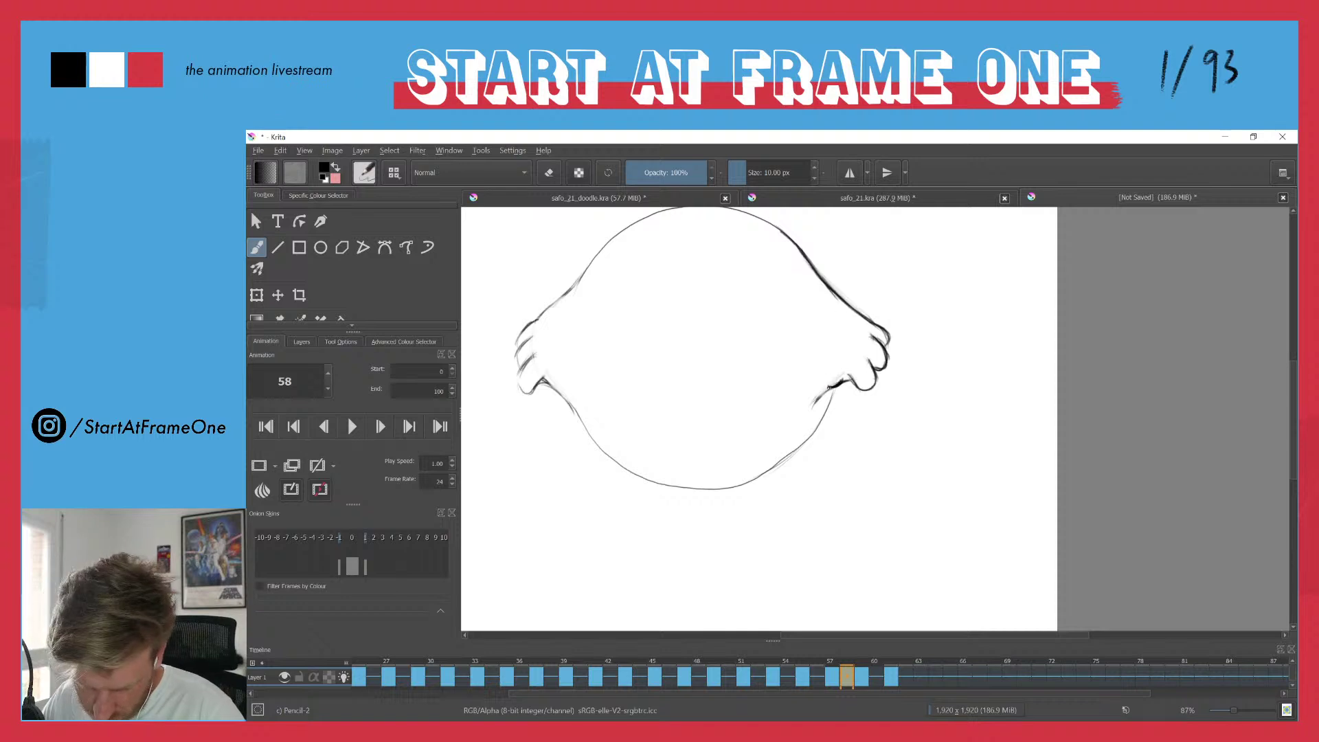
- Redraw the left hand's fingers and the crease beneath them on frame 58 with bolder lines, extending the fingers outward
mouse_move(552, 384)
mouse_down()
mouse_move(565, 389)
mouse_move(522, 391)
mouse_move(517, 376)
mouse_move(531, 391)
mouse_move(516, 390)
mouse_move(531, 355)
mouse_move(517, 370)
mouse_move(534, 386)
mouse_move(509, 375)
mouse_move(537, 379)
mouse_move(519, 387)
mouse_up()
key(e)
key(e)
mouse_move(531, 338)
mouse_down()
mouse_move(512, 363)
mouse_move(505, 354)
mouse_move(508, 375)
mouse_move(521, 348)
mouse_up()
key(e)
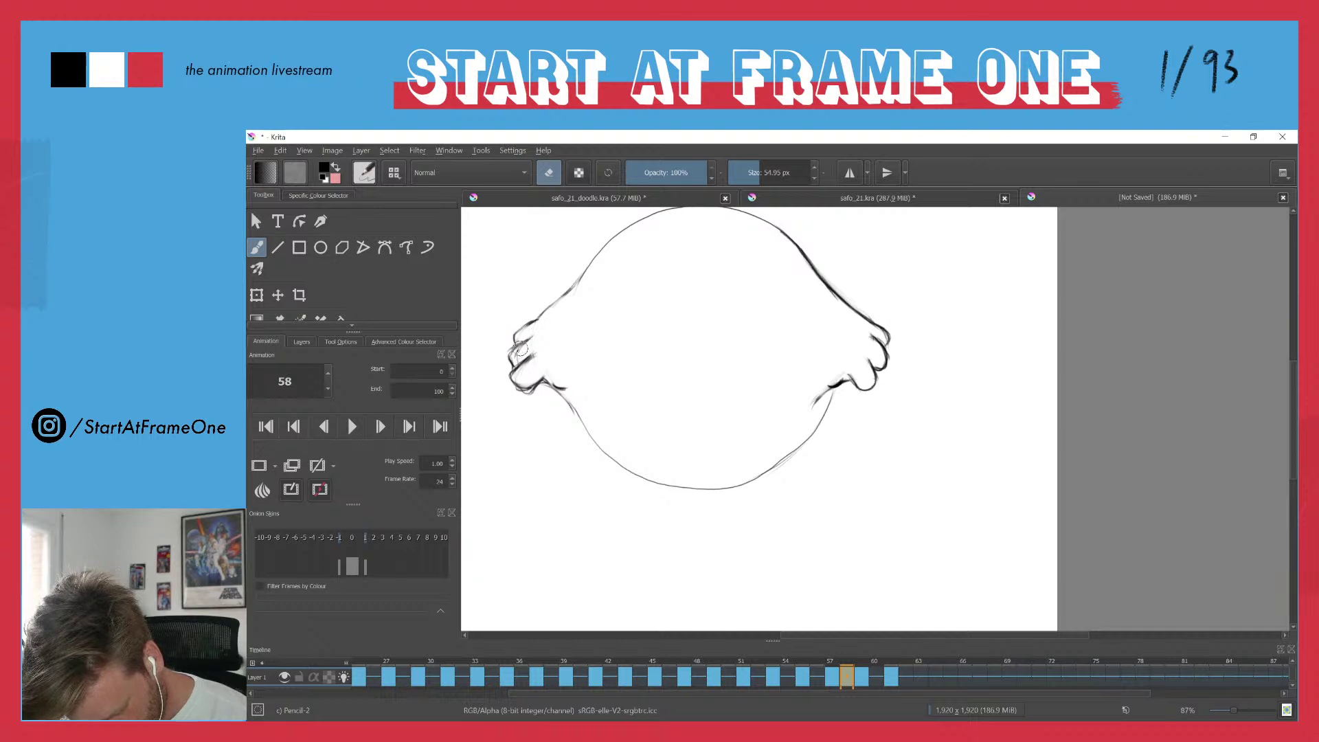
- Erase the left arm's upper outline on frame 58 and redraw it as a darker smooth curve down to the upper finger
key(e)
mouse_move(580, 279)
mouse_down()
mouse_move(518, 327)
mouse_move(585, 267)
mouse_move(530, 319)
mouse_up()
key(e)
key(e)
drag(587, 268, 508, 352)
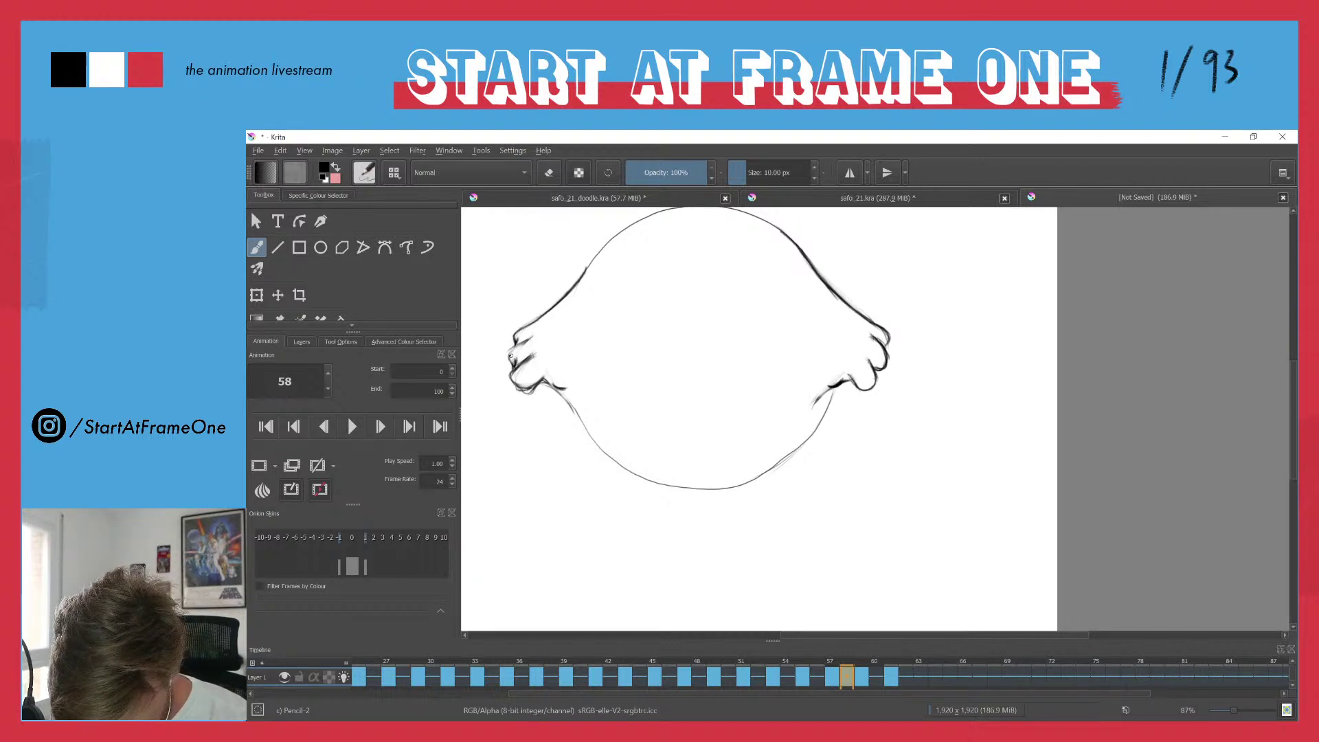
- Darken the finger outlines of both hands on frame 58
mouse_move(508, 357)
mouse_down()
mouse_move(512, 384)
mouse_move(536, 386)
mouse_up()
drag(516, 333, 518, 345)
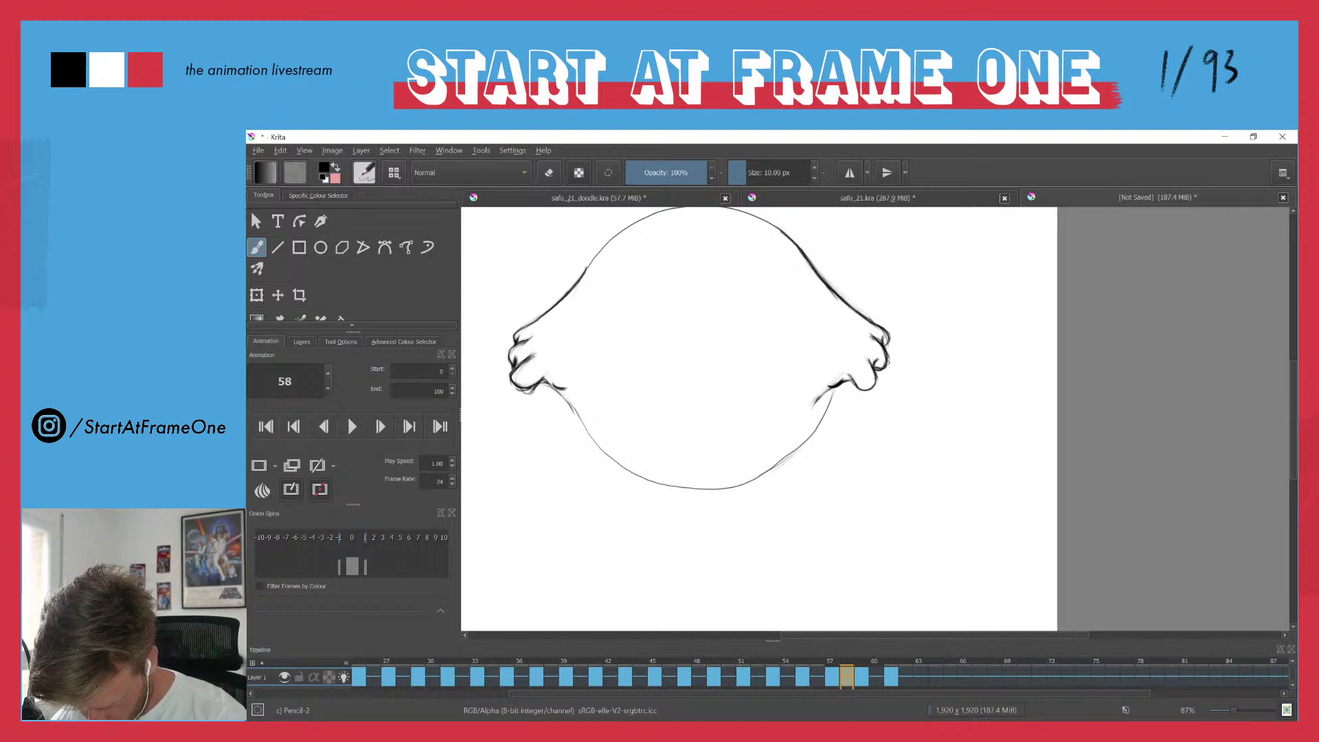
drag(884, 343, 889, 330)
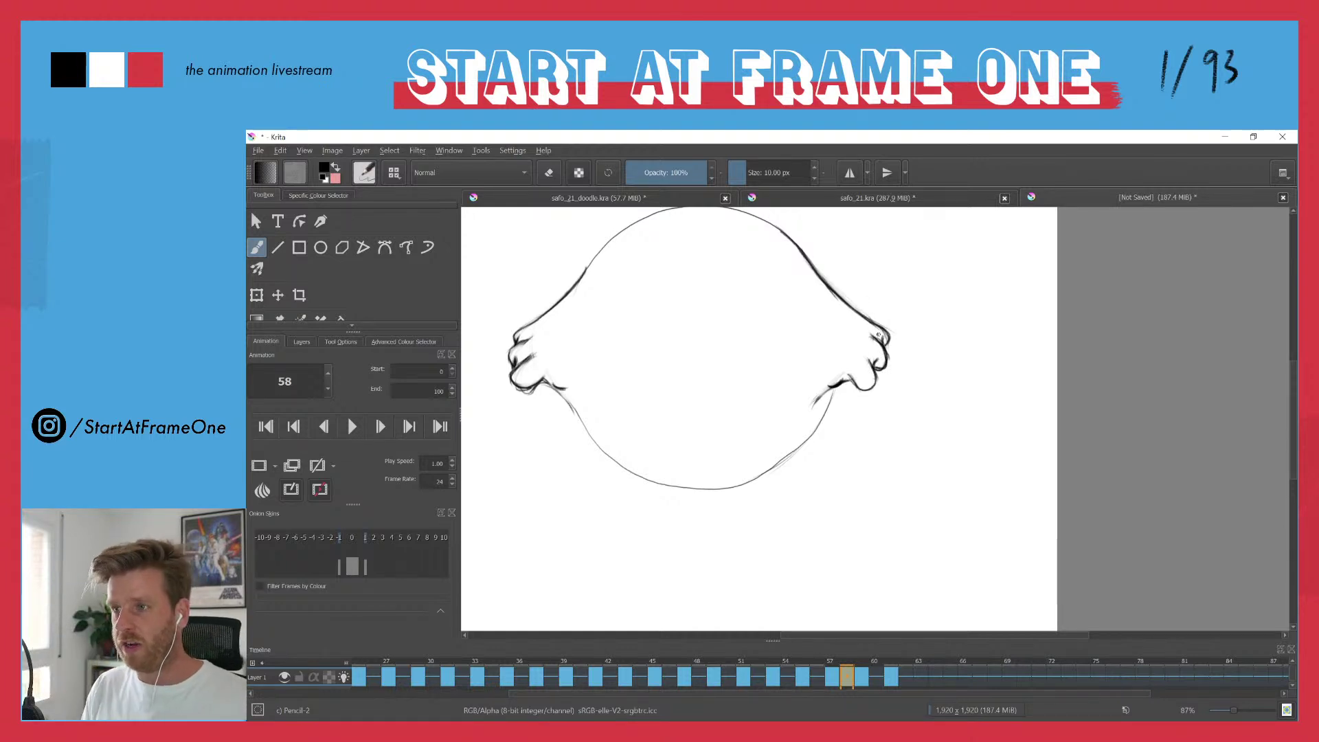
- Compare frames 57 and 58, and replace frame 57's drawing by moving the redrawn frame 58 onto it
key(ctrl)
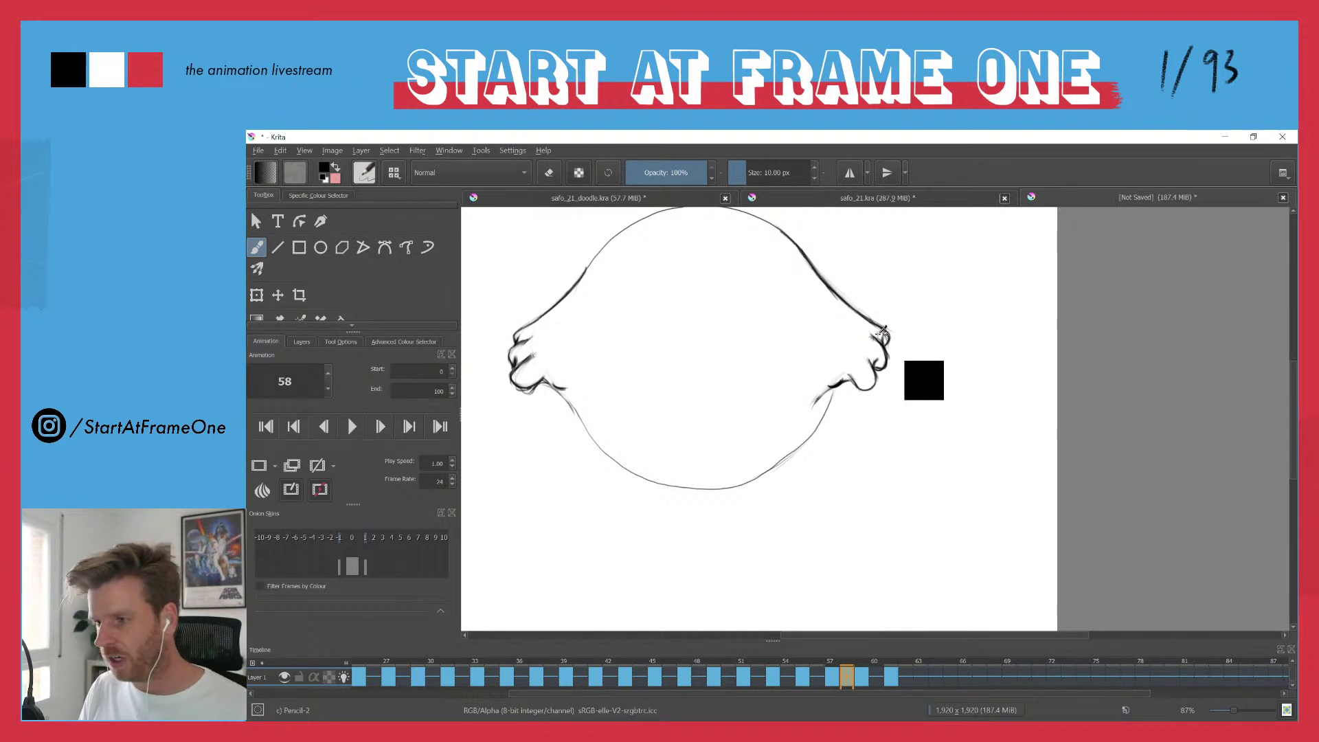
key(ctrl)
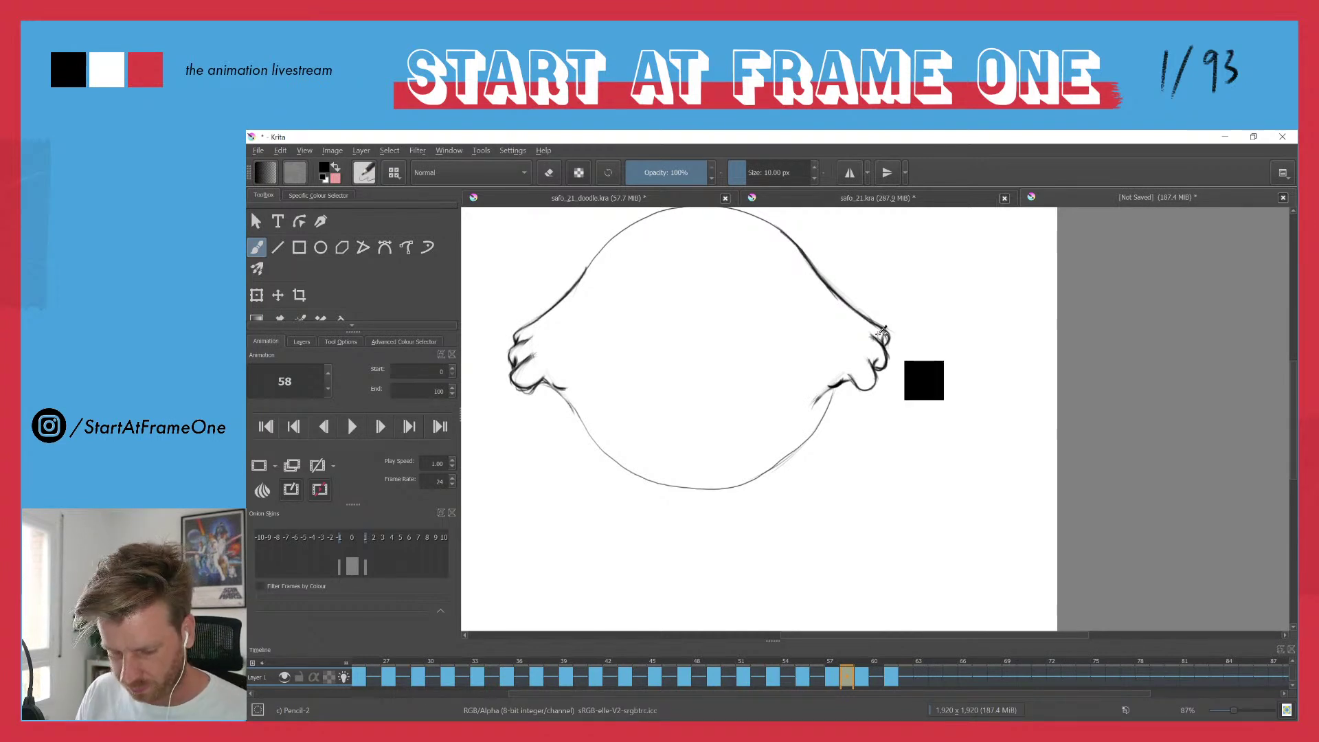
key(Left)
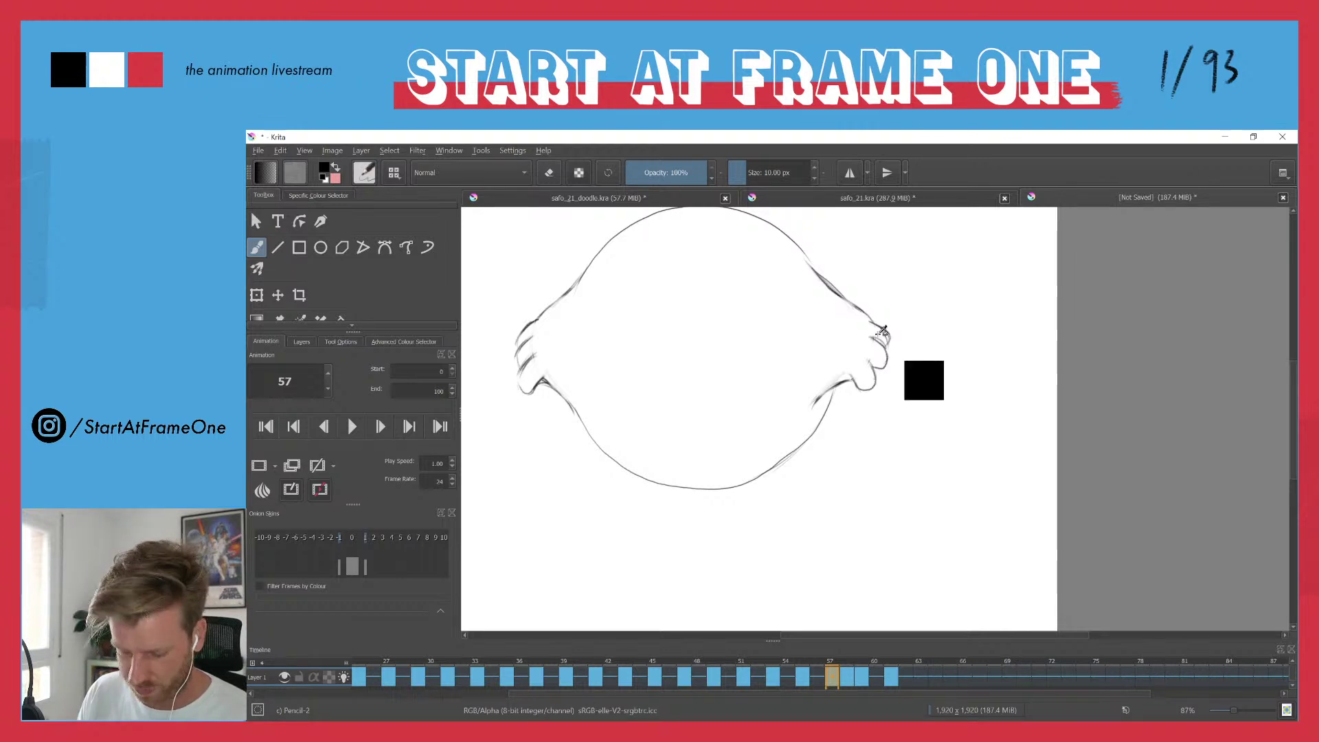
key(Right)
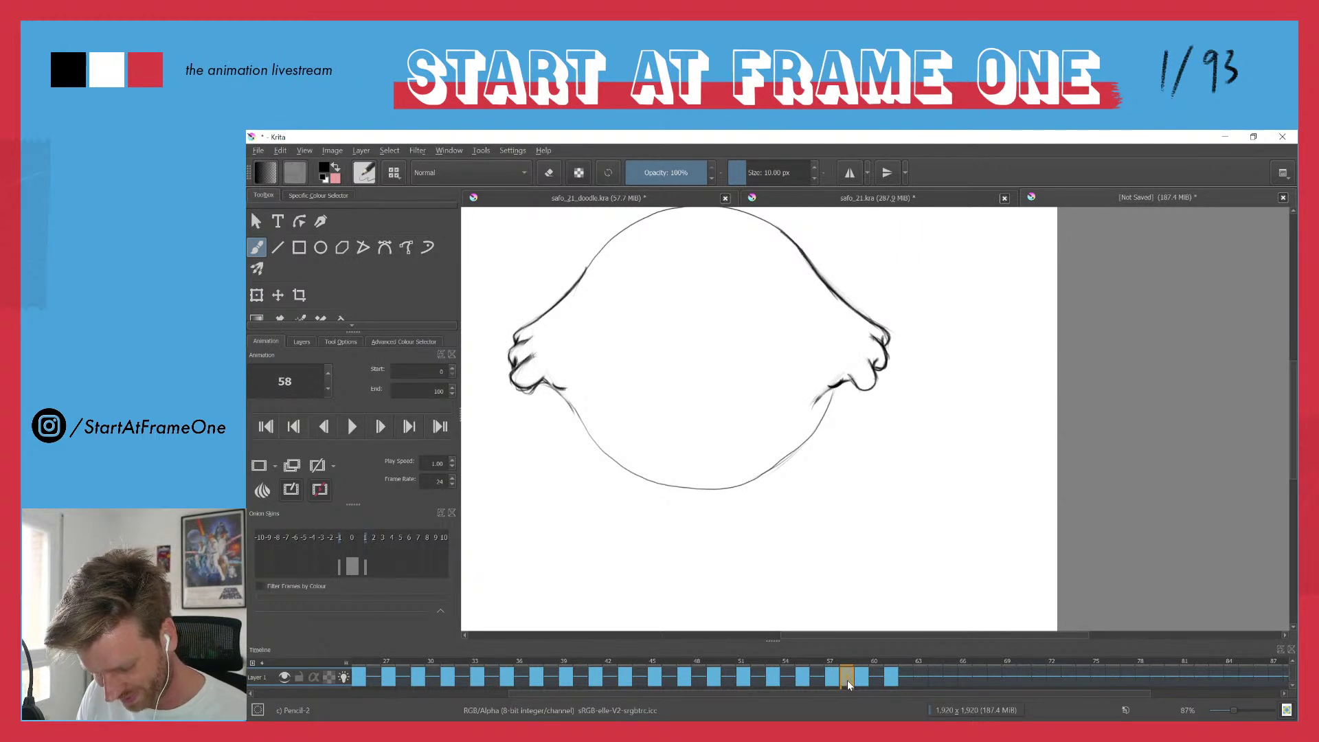
drag(833, 684, 864, 698)
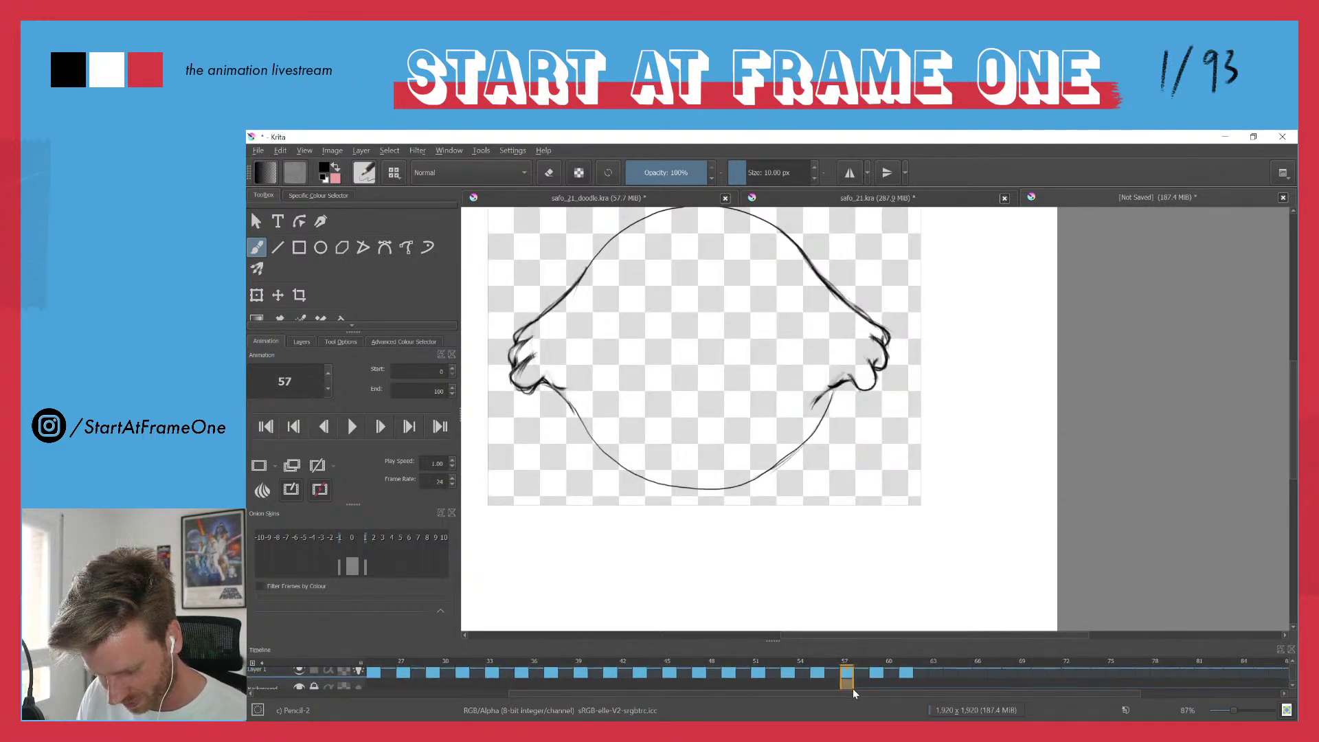
click(860, 676)
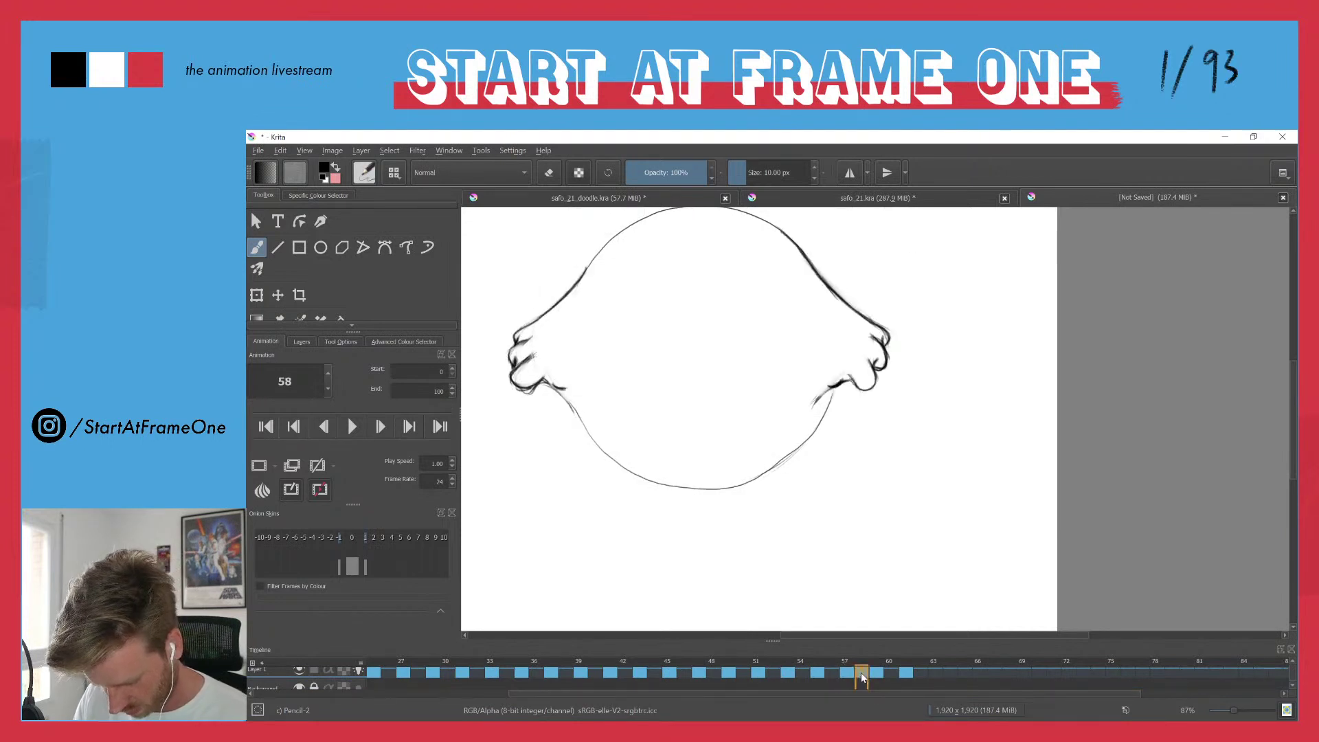
drag(860, 676, 848, 679)
- Play back the animation from frame 25 with the whole canvas in view to check the hands' emergence
click(373, 661)
key(space)
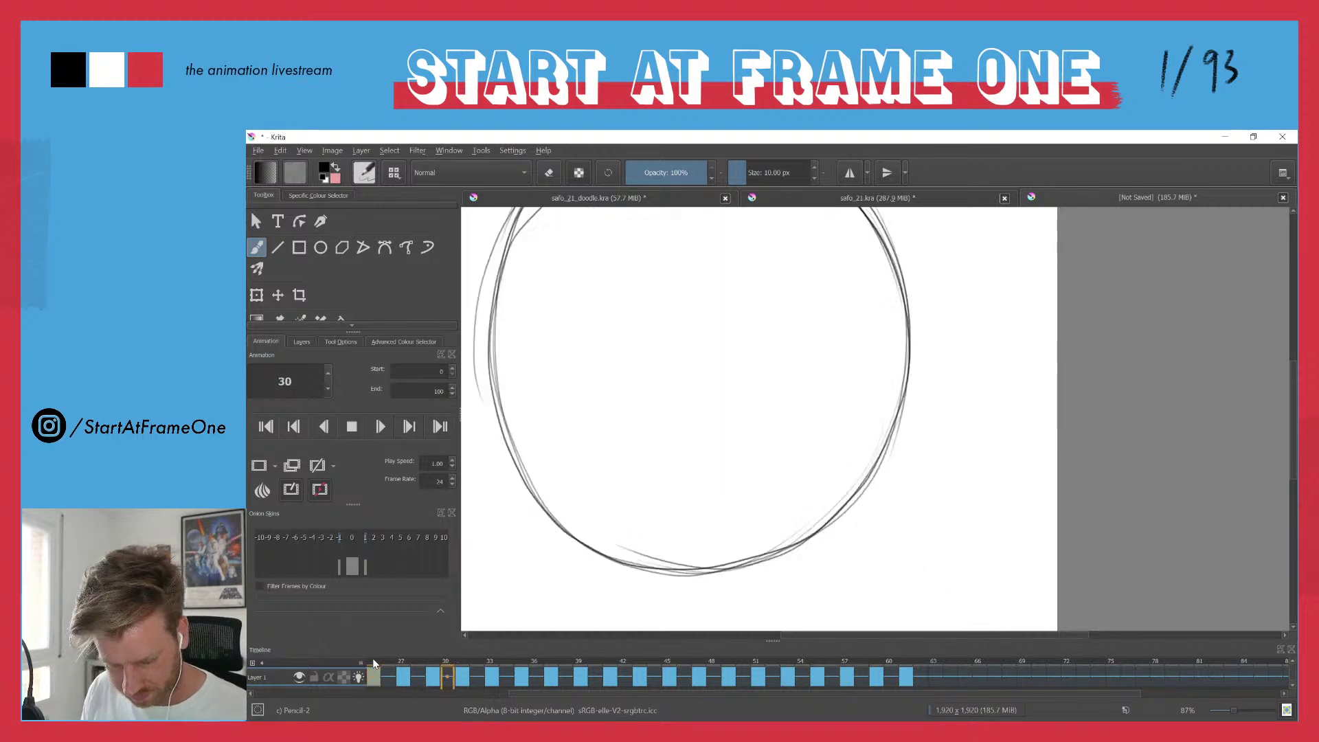
key(space)
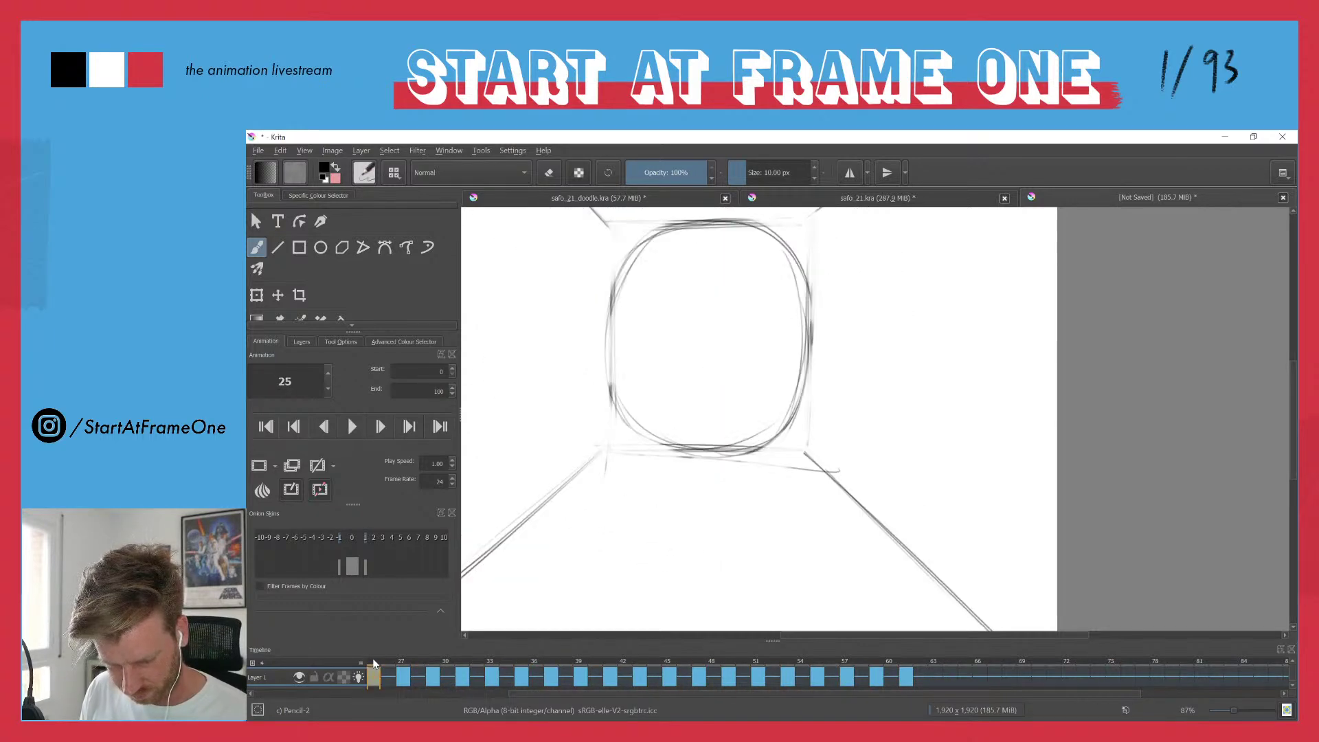
drag(616, 375, 621, 460)
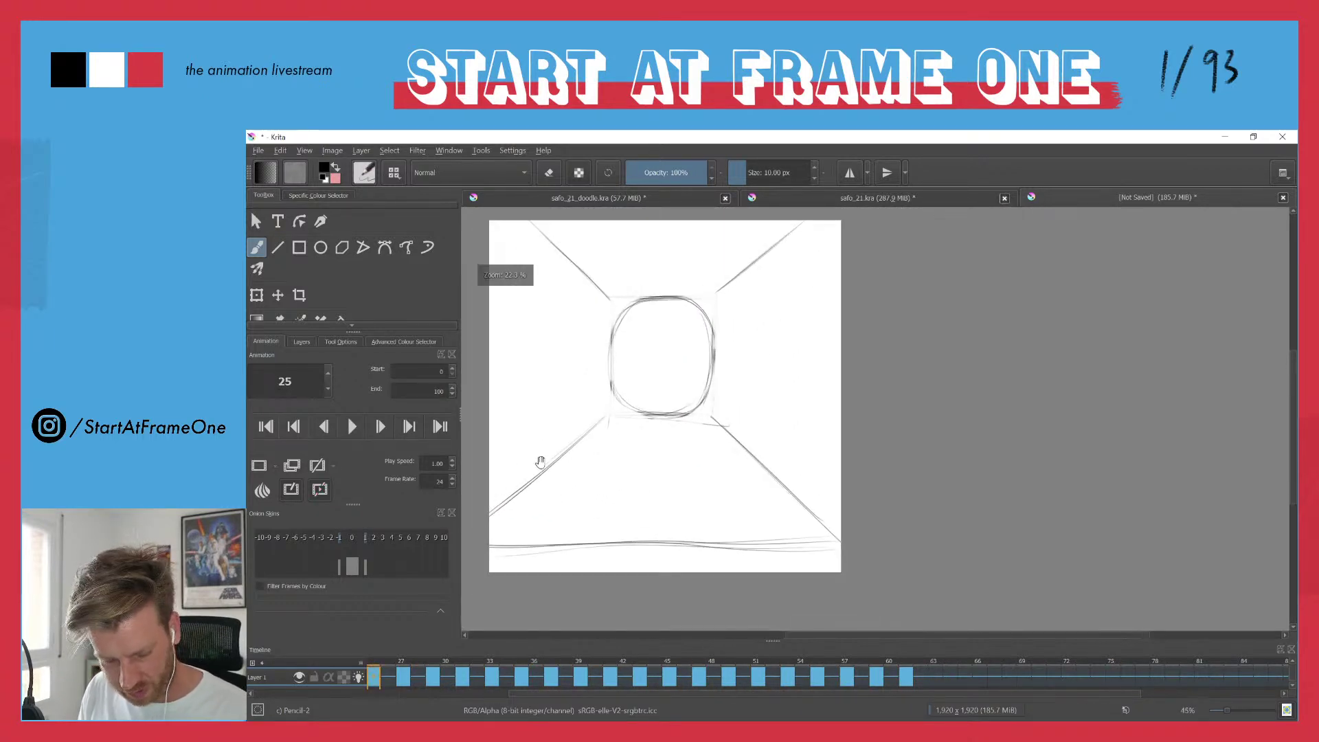
drag(544, 444, 678, 467)
key(space)
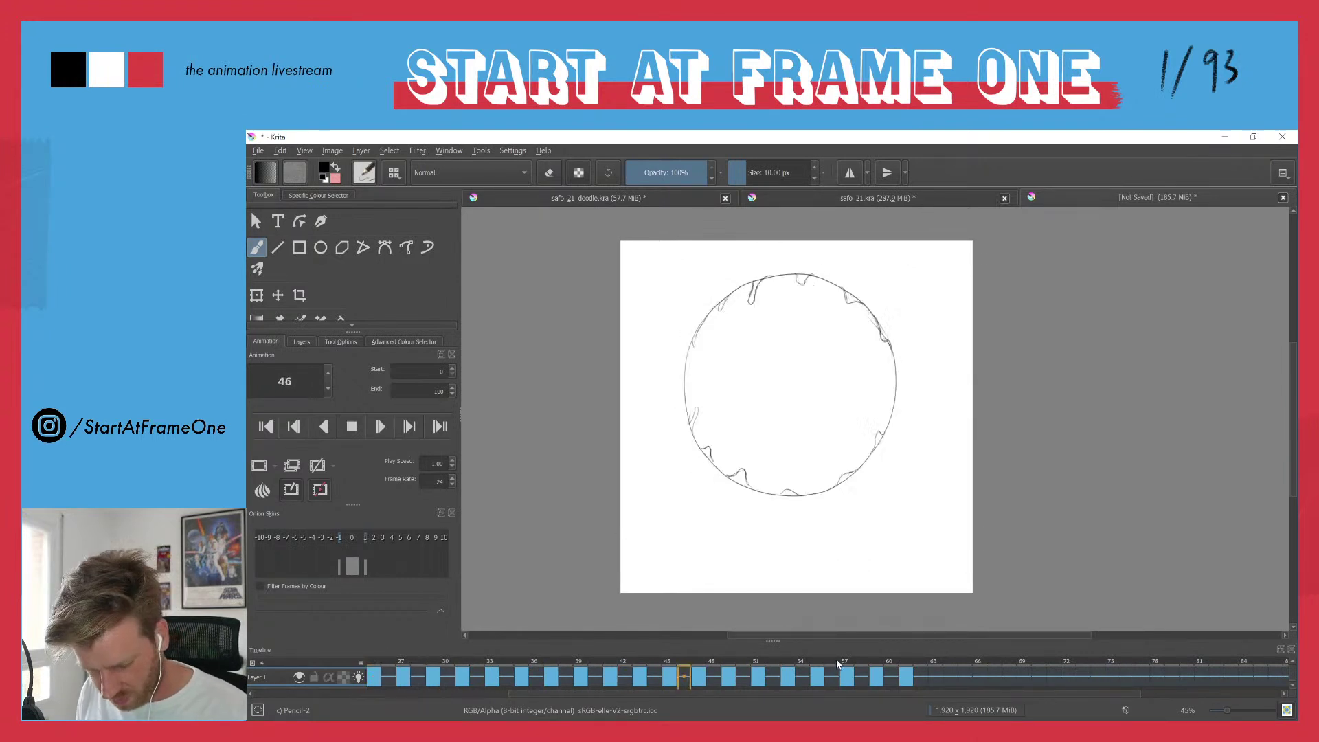
click(876, 661)
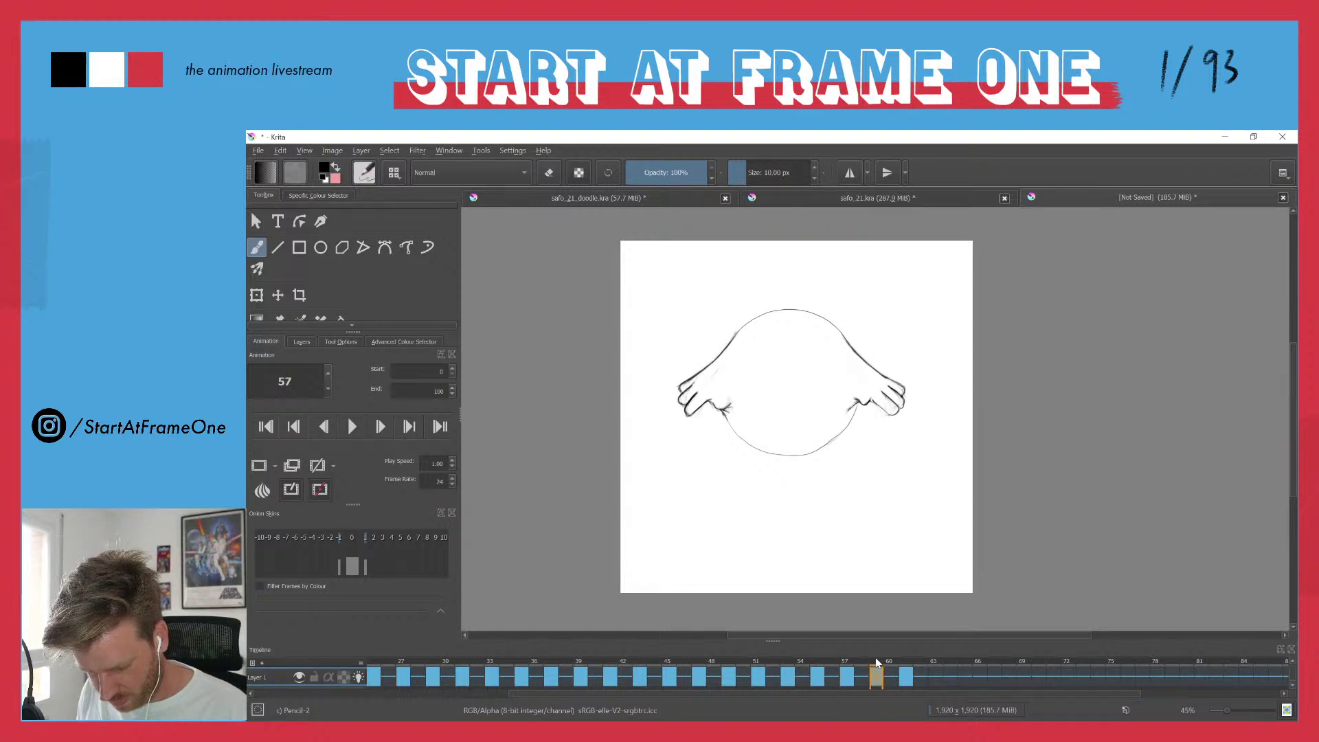
- Insert two hold frames after frame 59, shifting the last drawing to frame 63, and duplicate frame 59's drawing on frame 61
click(889, 680)
key(F5)
key(F5)
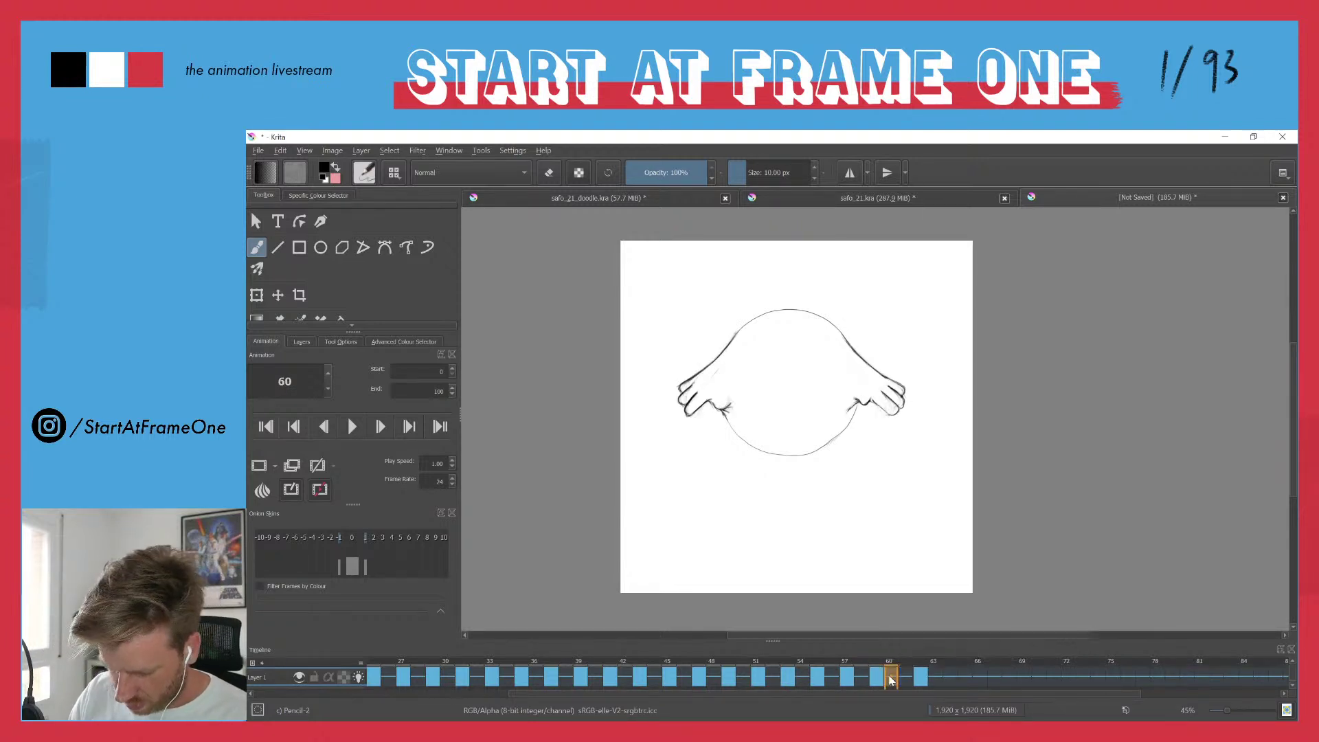
click(904, 686)
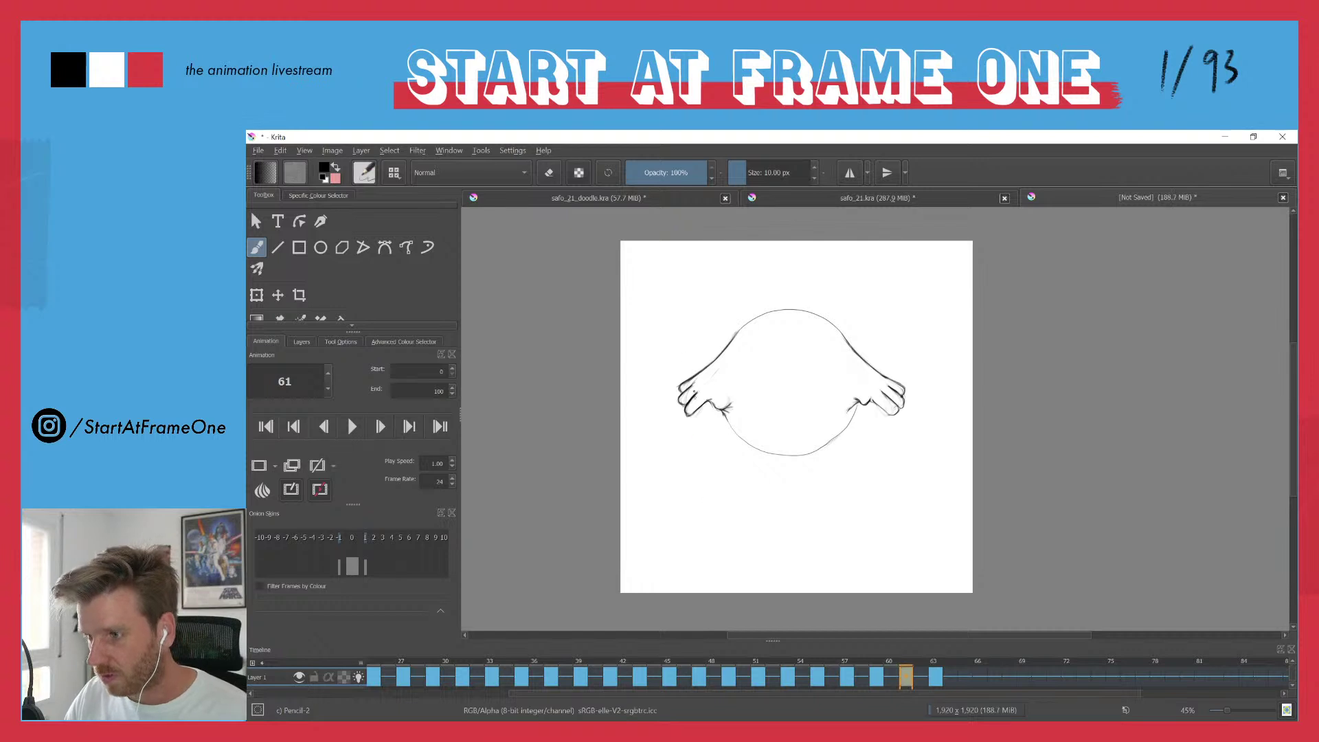
- Fade the arms and hands on frame 61 with a large eraser, leaving them as a faint guide
key(e)
mouse_move(700, 376)
mouse_down()
mouse_move(732, 375)
mouse_move(724, 345)
mouse_move(680, 412)
mouse_move(703, 395)
mouse_move(715, 412)
mouse_move(727, 405)
mouse_up()
mouse_move(848, 401)
mouse_down()
mouse_move(891, 418)
mouse_move(892, 372)
mouse_move(858, 362)
mouse_move(840, 333)
mouse_up()
drag(756, 412, 782, 340)
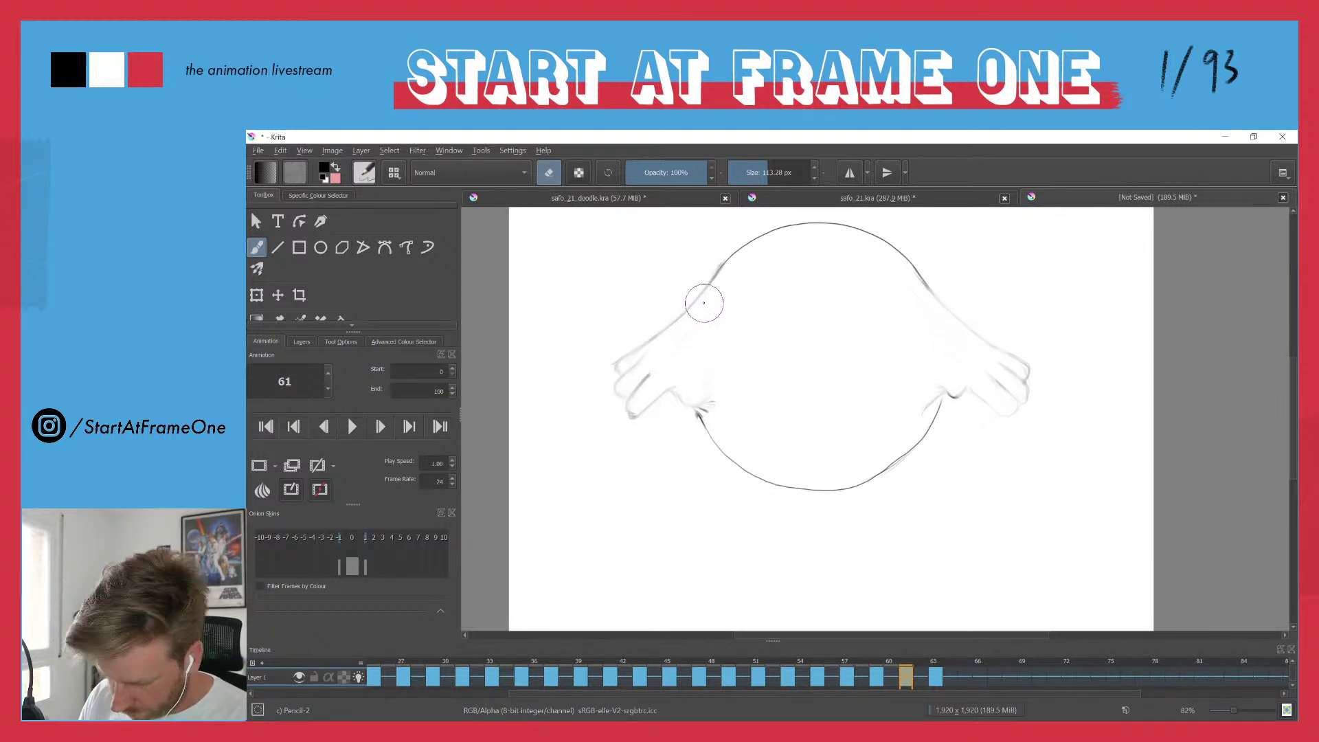
- Sketch the left arm's upper outline and a short rounded thumb below the left hand on frame 61
key(e)
drag(713, 280, 648, 356)
drag(694, 302, 637, 361)
mouse_move(691, 308)
mouse_down()
mouse_move(626, 432)
mouse_move(650, 402)
mouse_move(703, 423)
mouse_move(632, 397)
mouse_move(655, 389)
mouse_move(704, 419)
mouse_move(651, 402)
mouse_move(707, 413)
mouse_move(655, 415)
mouse_move(699, 414)
mouse_move(637, 387)
mouse_move(699, 407)
mouse_up()
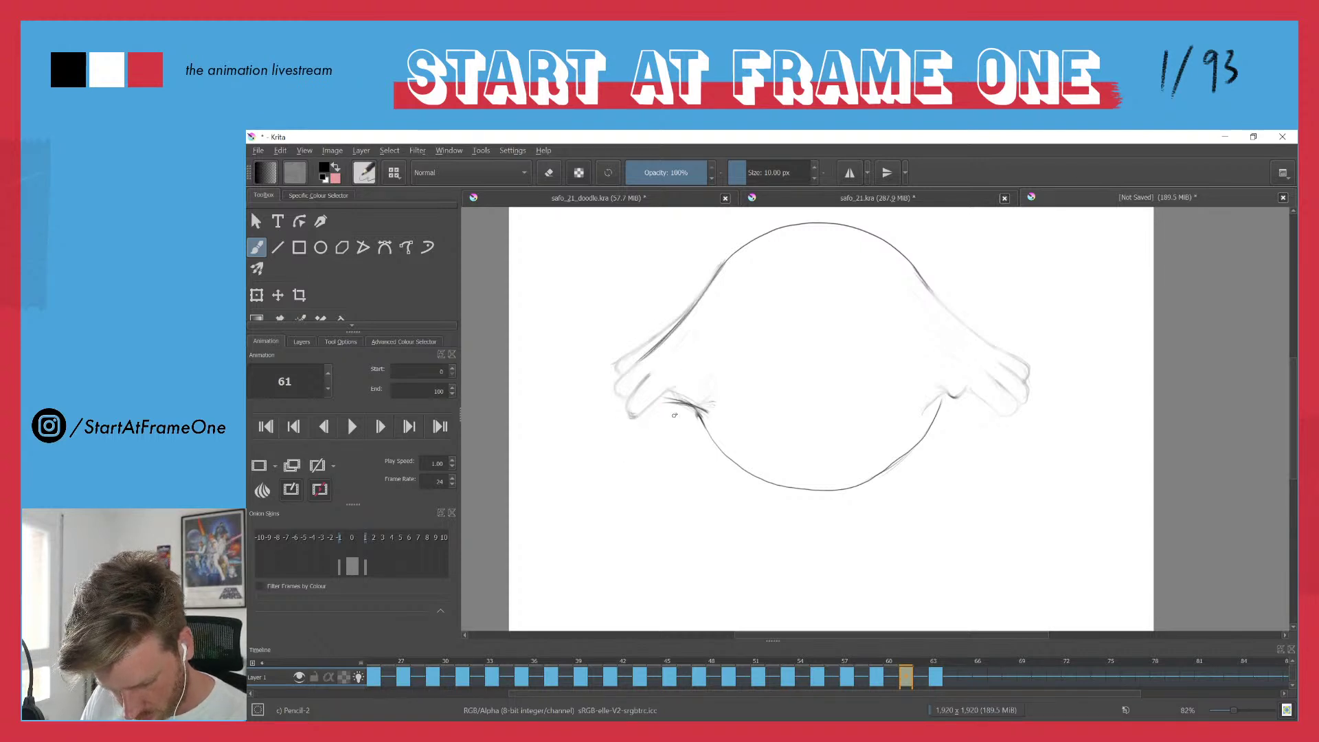
mouse_move(678, 411)
mouse_down()
mouse_move(687, 419)
mouse_move(671, 424)
mouse_move(684, 416)
mouse_up()
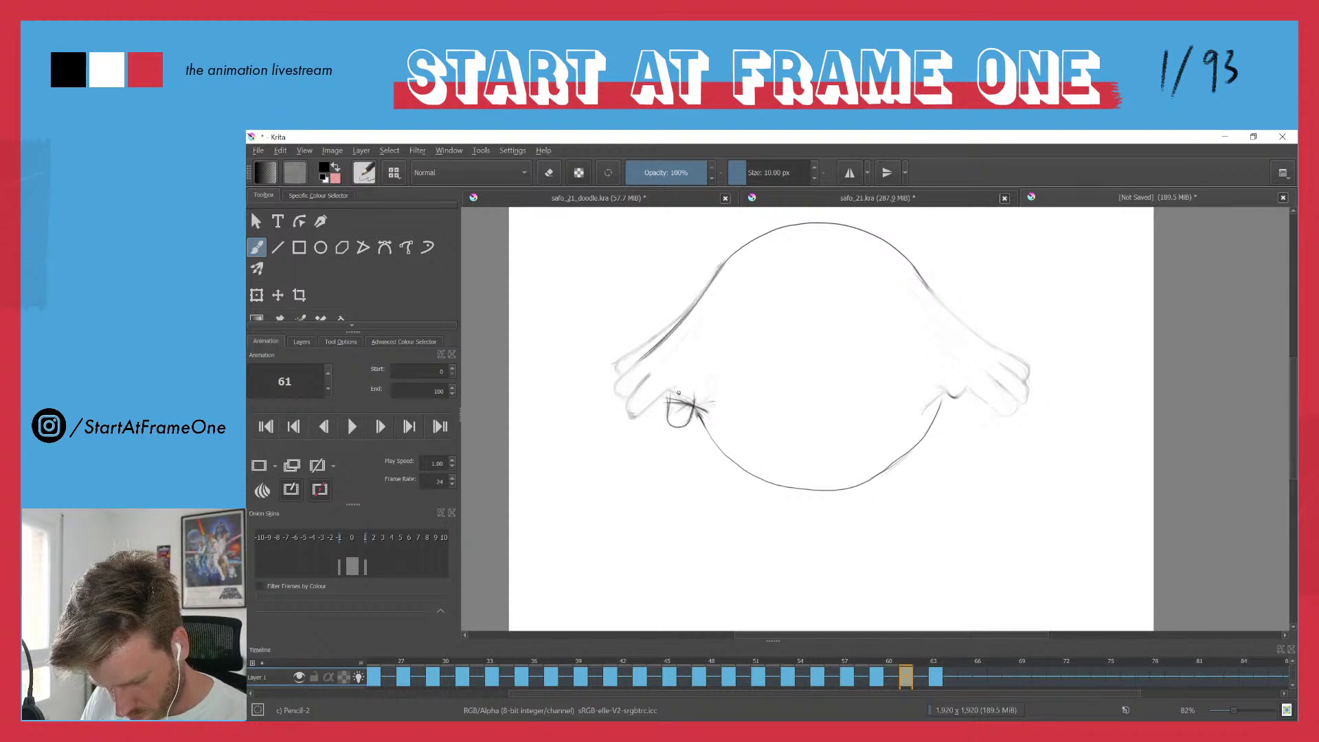
drag(692, 397, 691, 421)
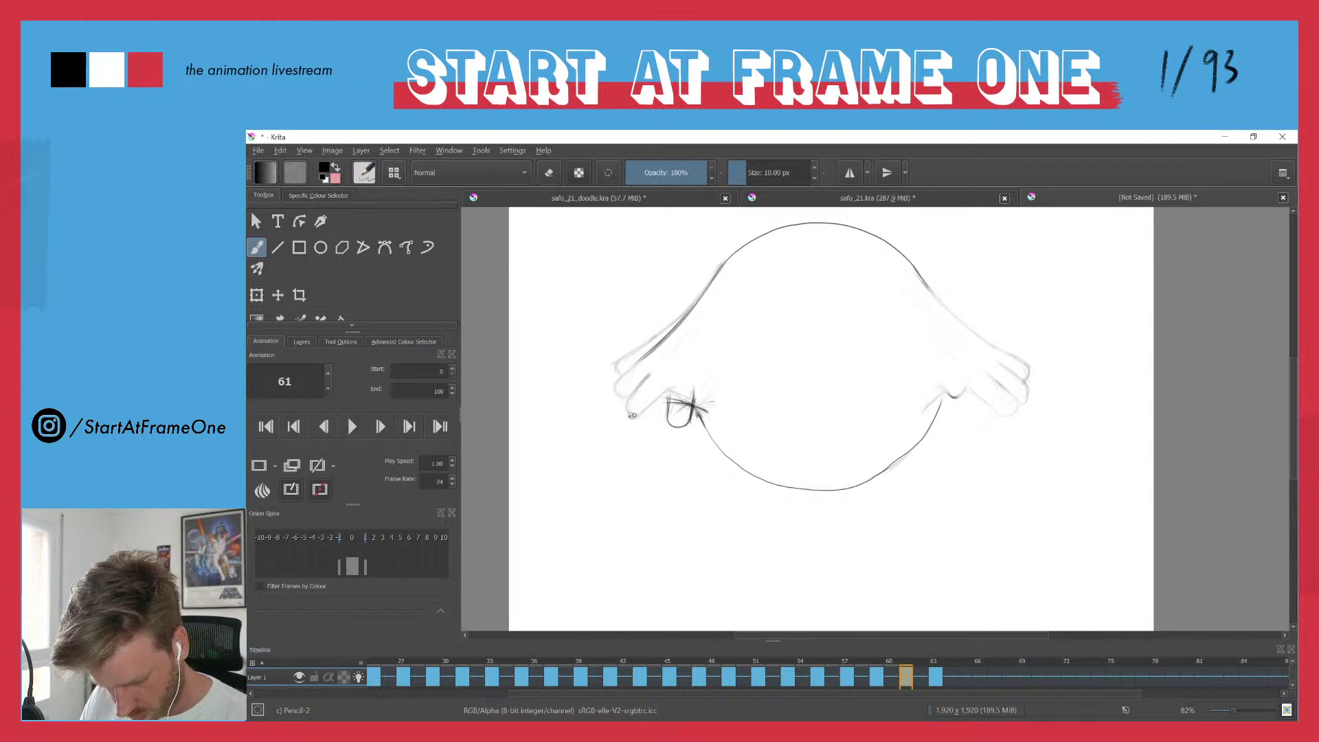
- Draw the left hand's fingers spread farther outward on frame 61 and strengthen its thumb and upper arm line
mouse_move(640, 415)
mouse_down()
mouse_move(605, 433)
mouse_move(628, 419)
mouse_up()
mouse_move(633, 359)
mouse_down()
mouse_move(584, 383)
mouse_move(600, 376)
mouse_move(595, 429)
mouse_move(619, 394)
mouse_move(588, 411)
mouse_move(621, 421)
mouse_move(659, 402)
mouse_move(607, 424)
mouse_move(640, 387)
mouse_move(599, 408)
mouse_move(666, 398)
mouse_move(612, 381)
mouse_move(623, 378)
mouse_move(585, 391)
mouse_move(584, 412)
mouse_move(580, 396)
mouse_move(595, 414)
mouse_move(609, 370)
mouse_move(591, 375)
mouse_move(592, 387)
mouse_move(665, 337)
mouse_up()
drag(662, 339, 601, 372)
mouse_move(600, 374)
mouse_down()
mouse_move(608, 408)
mouse_move(635, 391)
mouse_move(598, 411)
mouse_up()
mouse_move(598, 412)
mouse_down()
mouse_move(687, 416)
mouse_move(685, 397)
mouse_move(668, 418)
mouse_up()
key(e)
key(e)
mouse_move(664, 404)
mouse_down()
mouse_move(646, 410)
mouse_move(693, 412)
mouse_up()
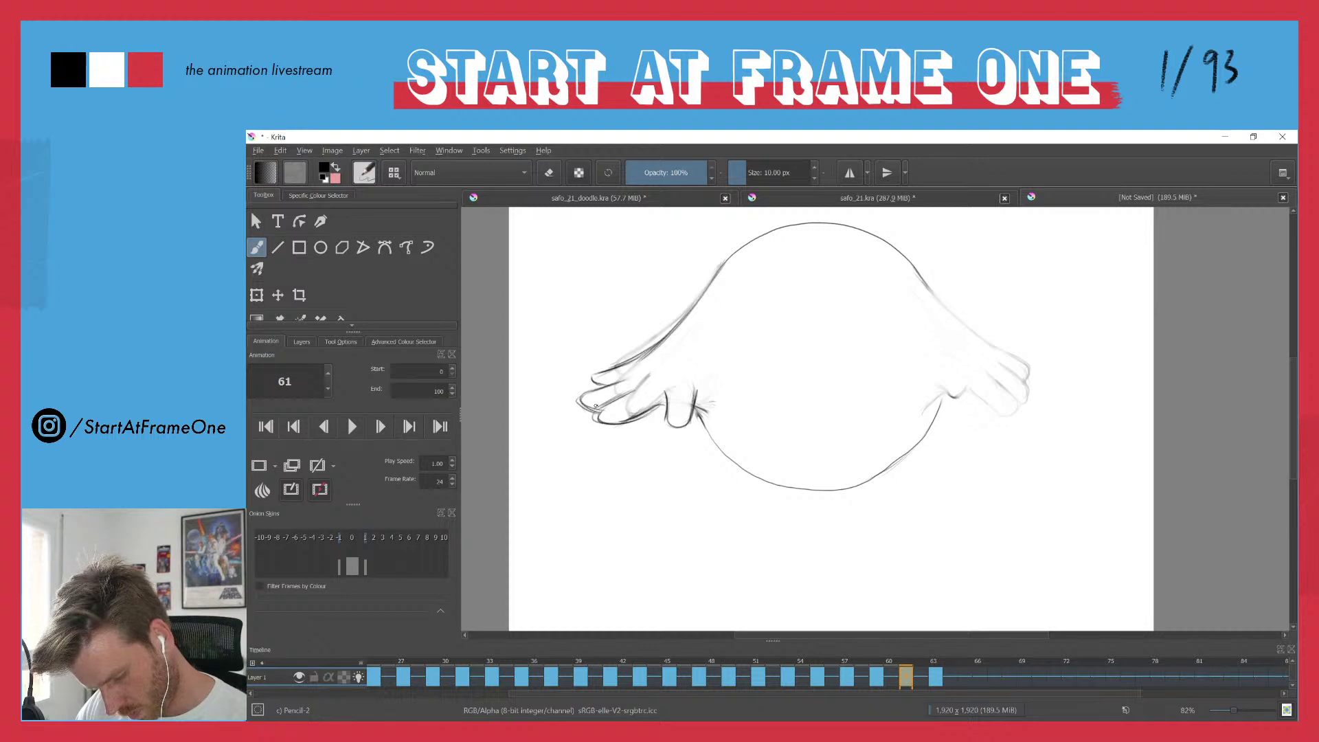
drag(608, 404, 667, 400)
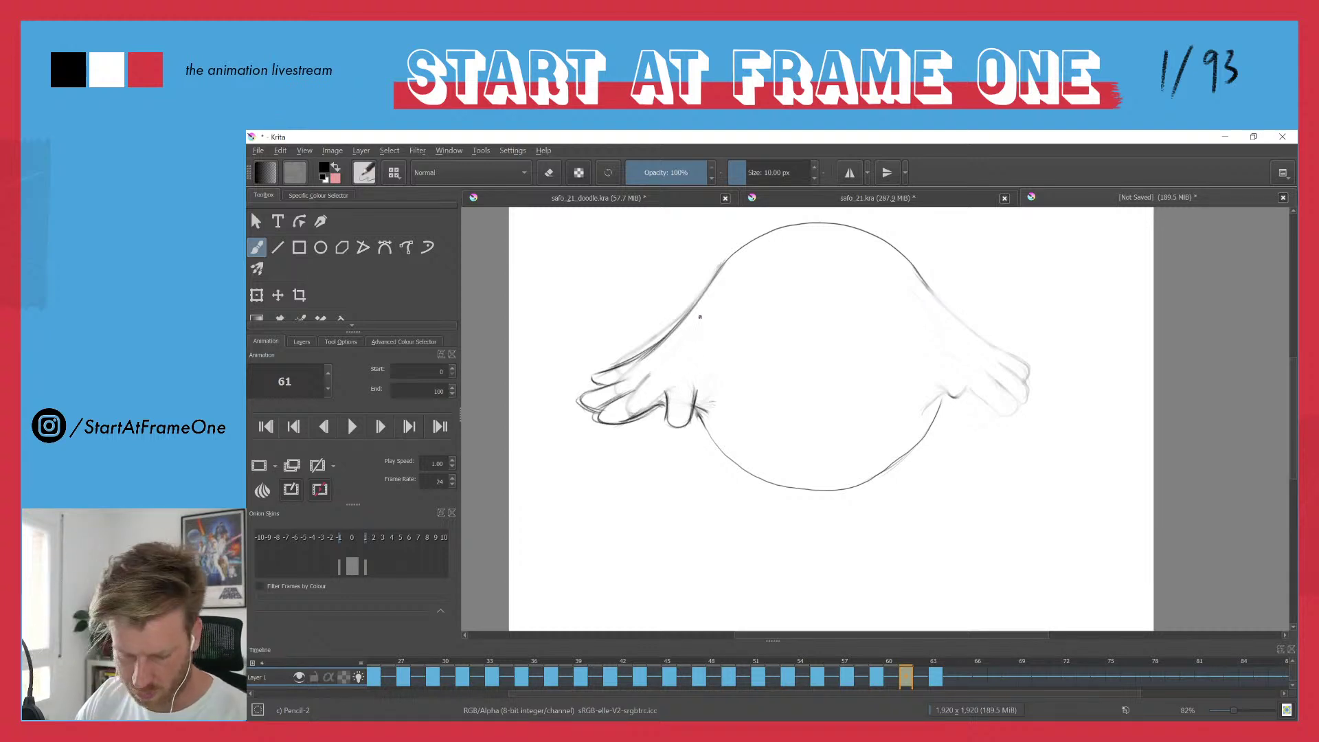
drag(694, 323, 702, 299)
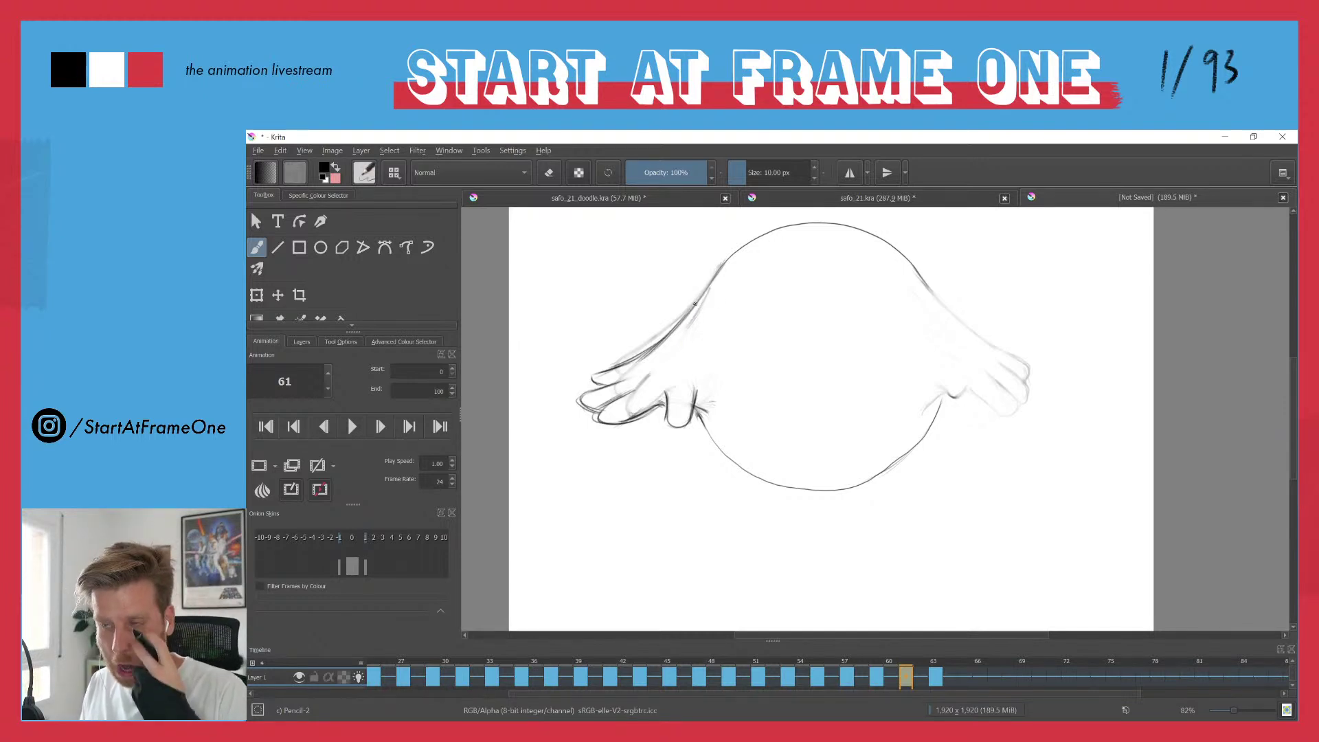
- Draw the right hand's extended fingers and rounded thumb on frame 61
drag(681, 298, 576, 330)
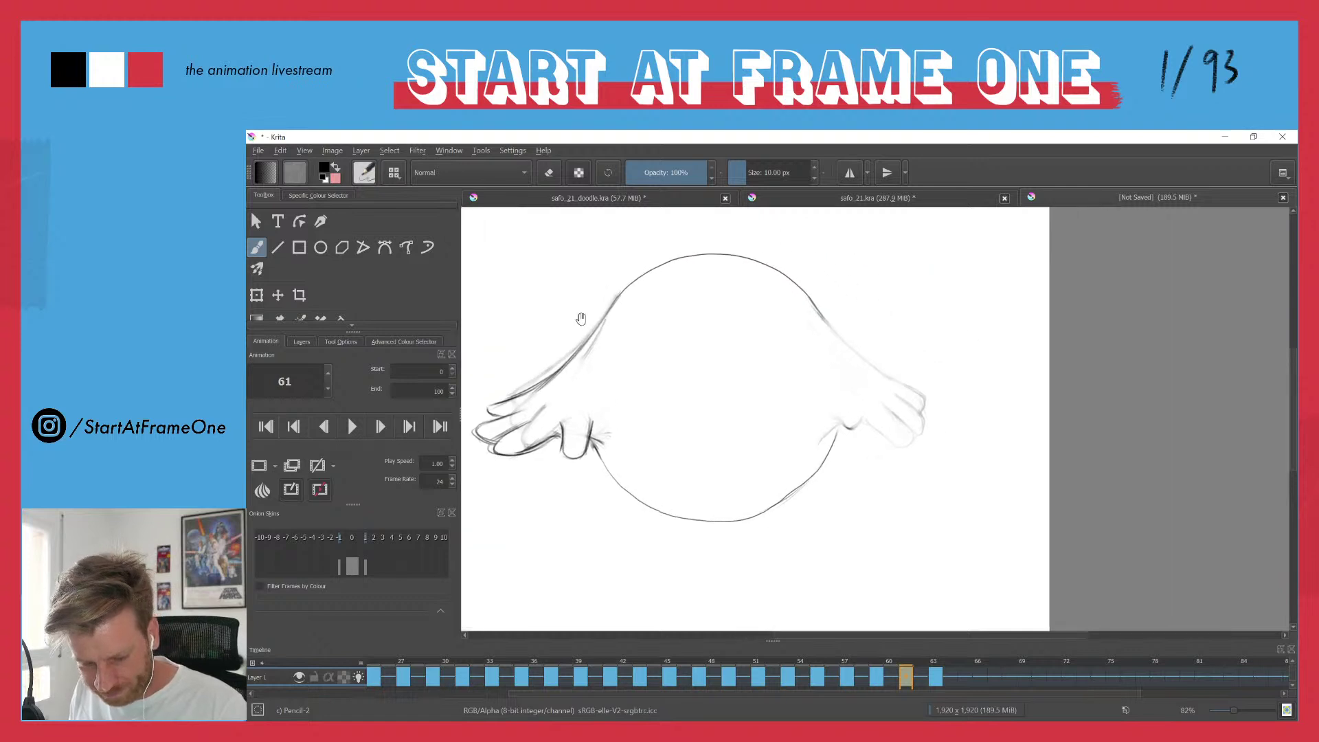
mouse_move(901, 417)
mouse_down()
mouse_move(937, 445)
mouse_move(898, 445)
mouse_move(928, 455)
mouse_move(928, 438)
mouse_move(939, 443)
mouse_move(922, 412)
mouse_move(944, 423)
mouse_move(929, 443)
mouse_move(951, 405)
mouse_up()
mouse_move(950, 404)
mouse_down()
mouse_move(818, 308)
mouse_move(898, 421)
mouse_move(924, 430)
mouse_move(873, 432)
mouse_move(877, 448)
mouse_move(875, 428)
mouse_move(877, 443)
mouse_move(851, 442)
mouse_move(853, 419)
mouse_move(881, 427)
mouse_move(864, 454)
mouse_move(854, 420)
mouse_move(876, 451)
mouse_up()
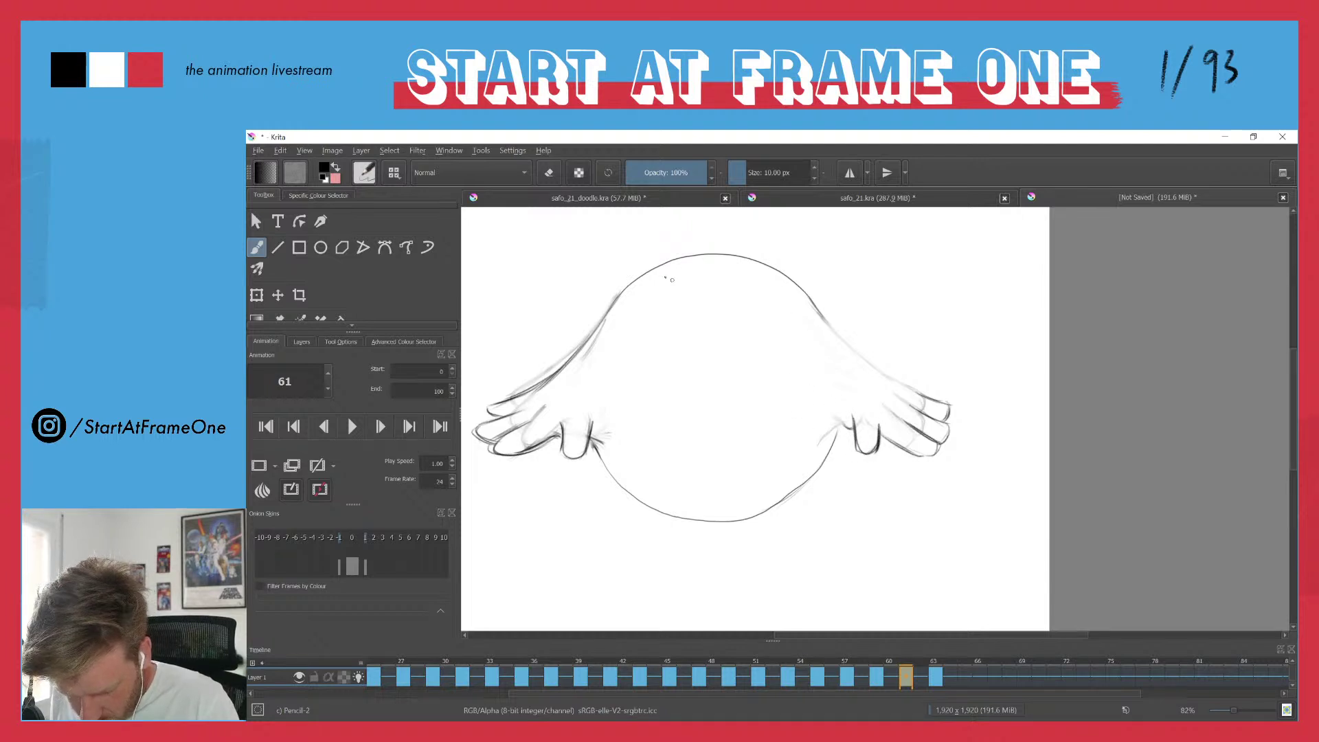
- Darken the right arm's upper outline and the line above its thumb on frame 61, and touch up the left hand's upper fingers
drag(818, 313, 831, 326)
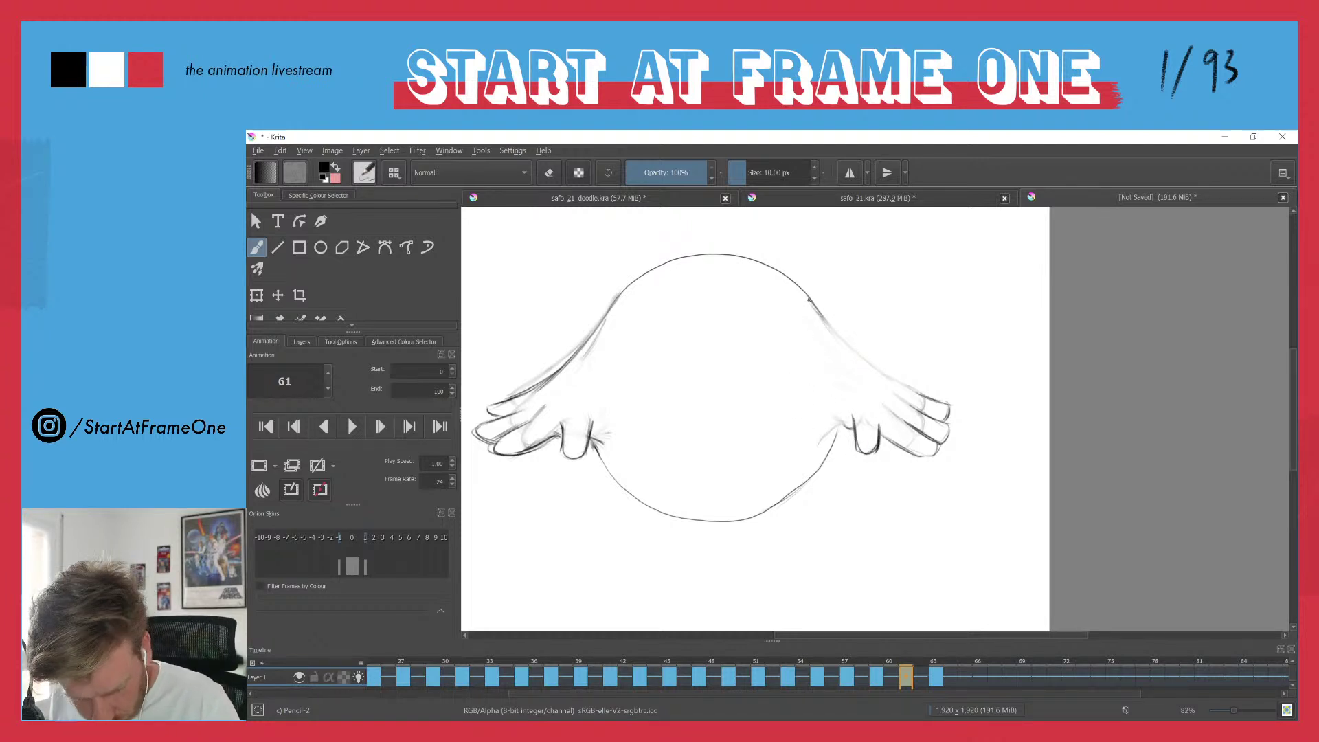
drag(826, 321, 868, 366)
drag(832, 332, 885, 377)
drag(853, 355, 912, 393)
drag(853, 428, 830, 426)
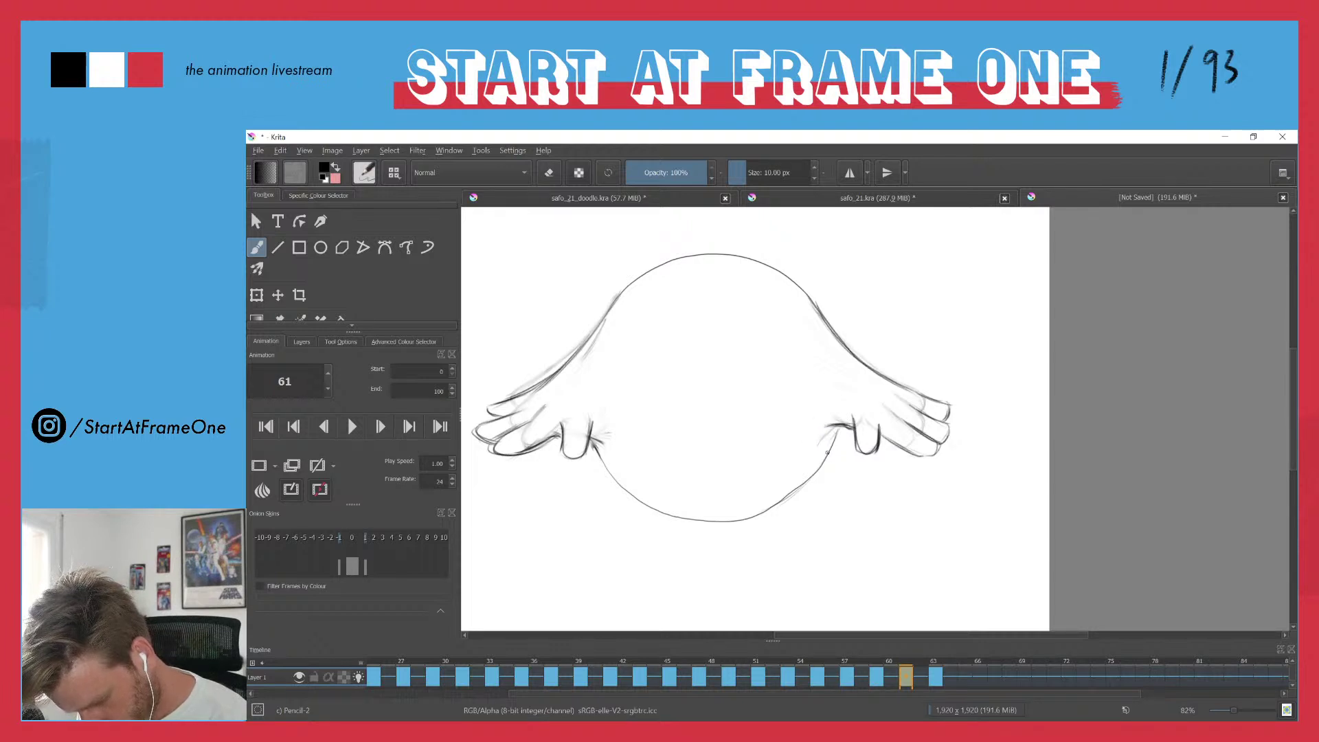
drag(472, 429, 504, 417)
drag(489, 407, 531, 391)
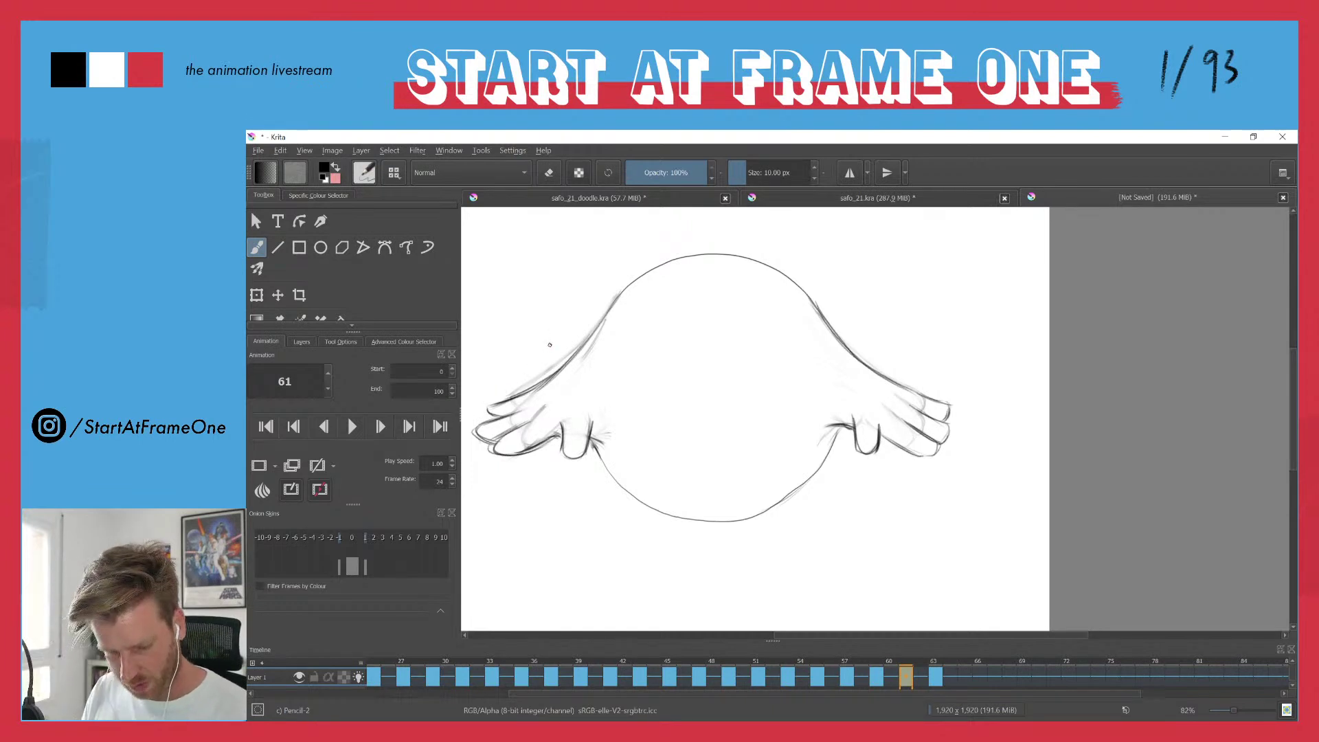
drag(558, 375, 555, 405)
key(ctrl+z)
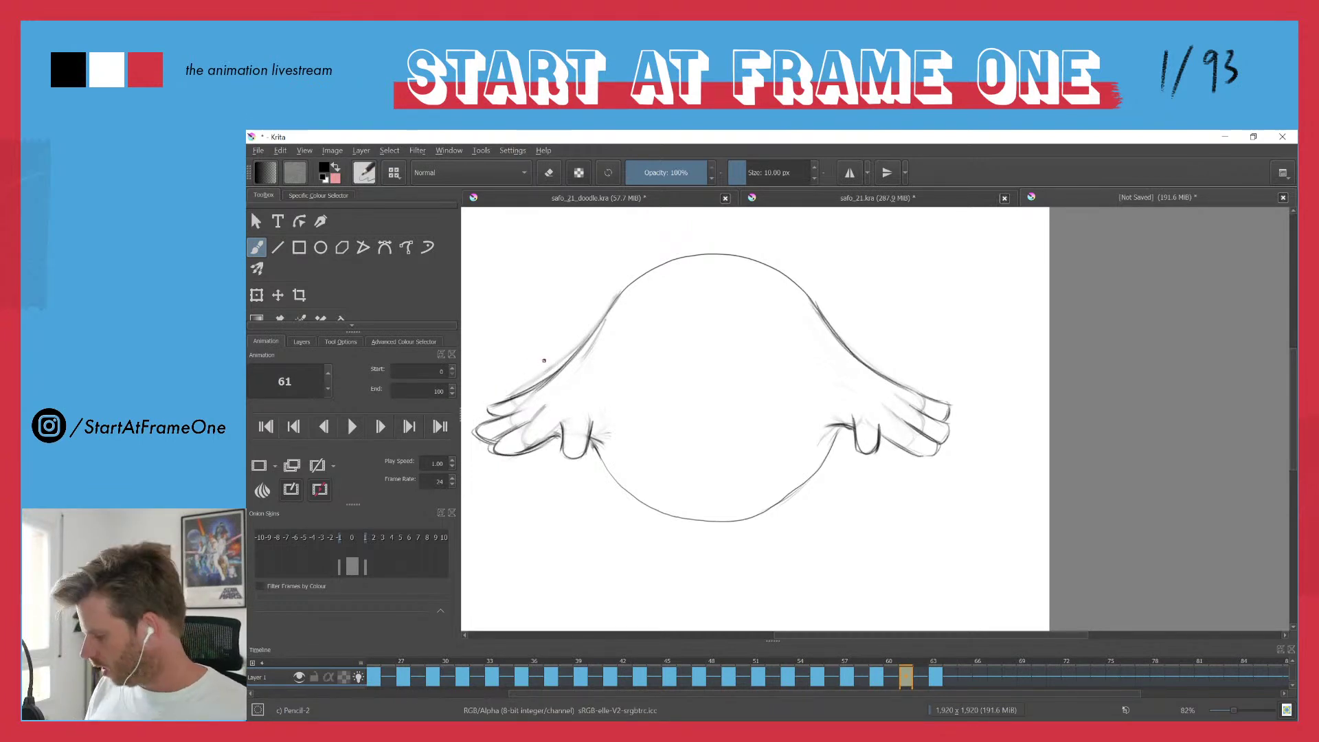
- Play back the animation from frame 32 and review the individual arm drawings between frames 49 and 60
drag(543, 337, 543, 382)
click(475, 661)
key(space)
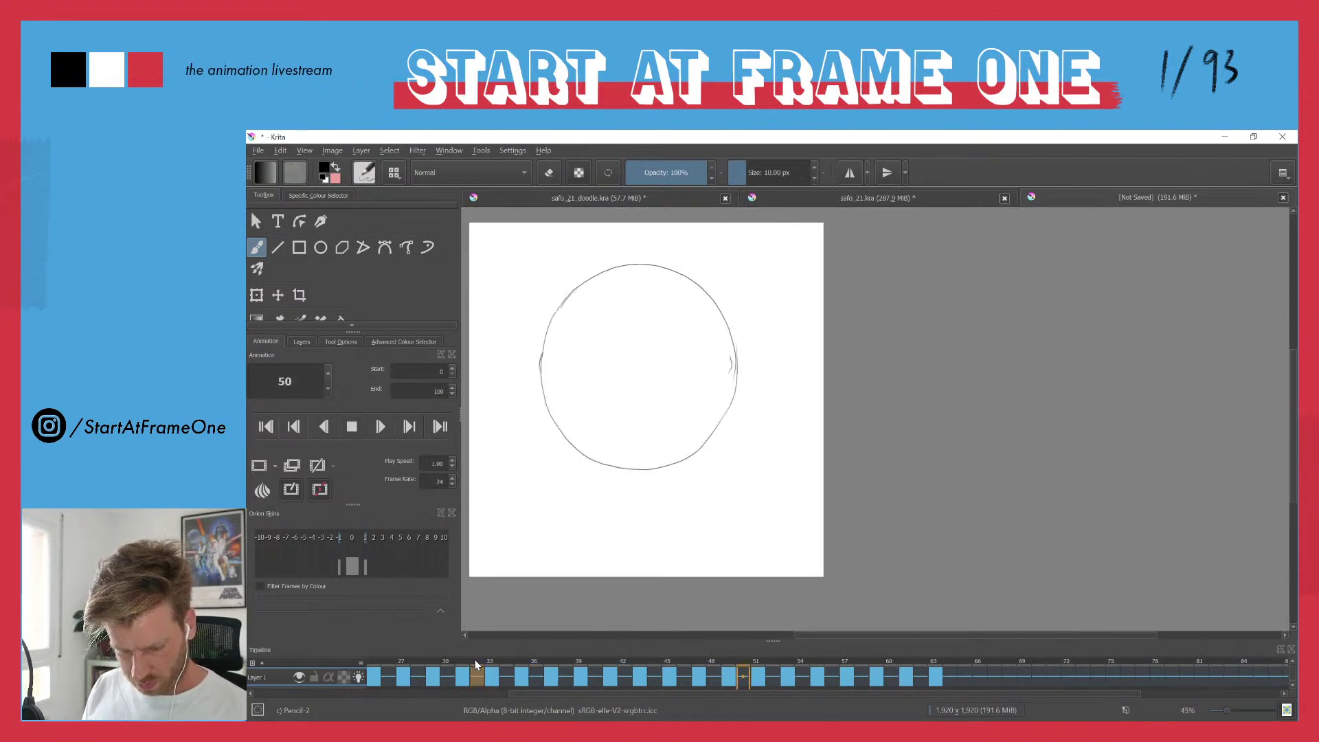
drag(475, 659, 892, 650)
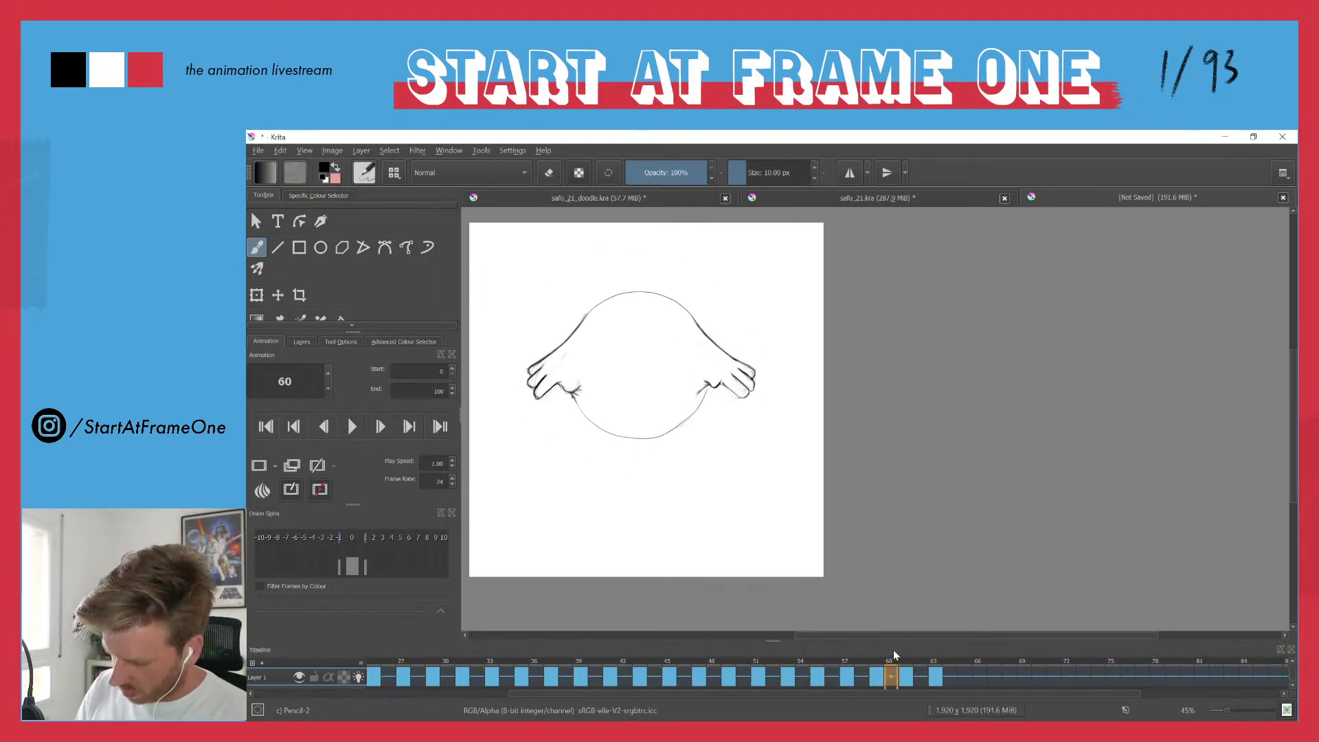
click(849, 671)
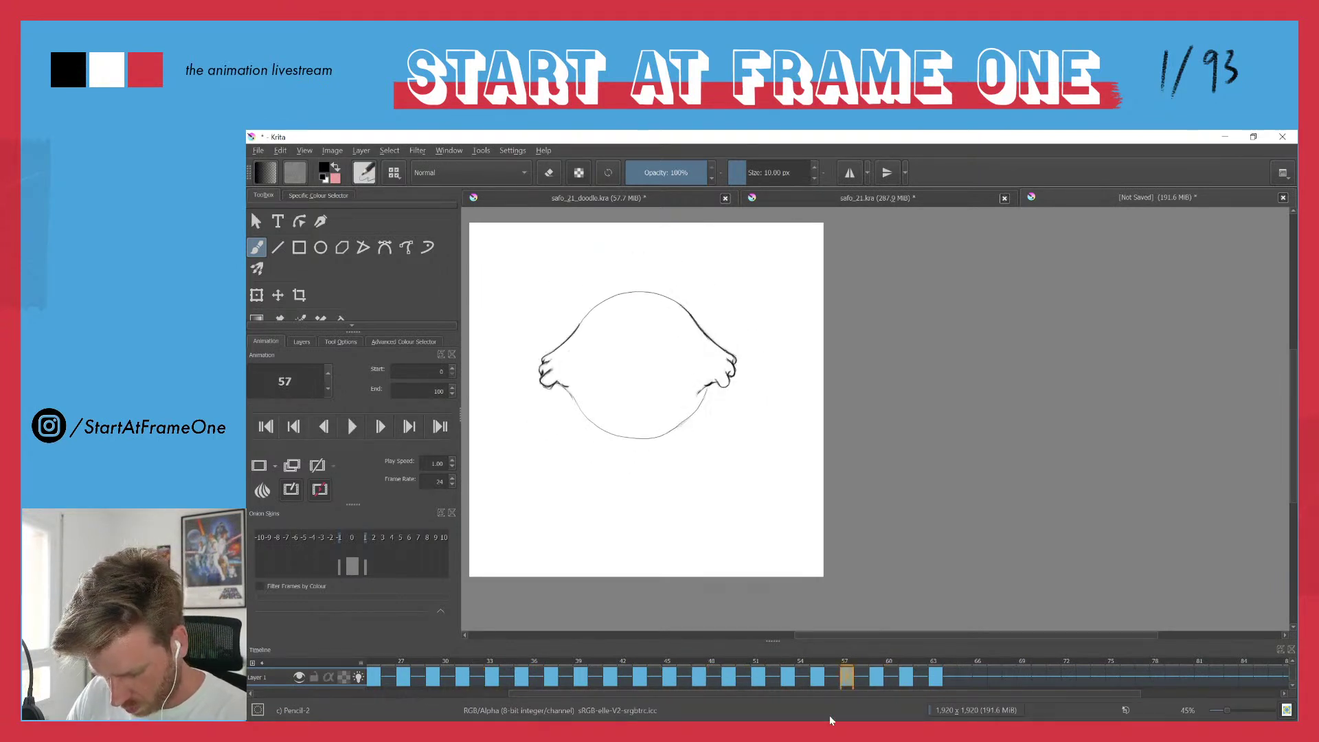
click(788, 672)
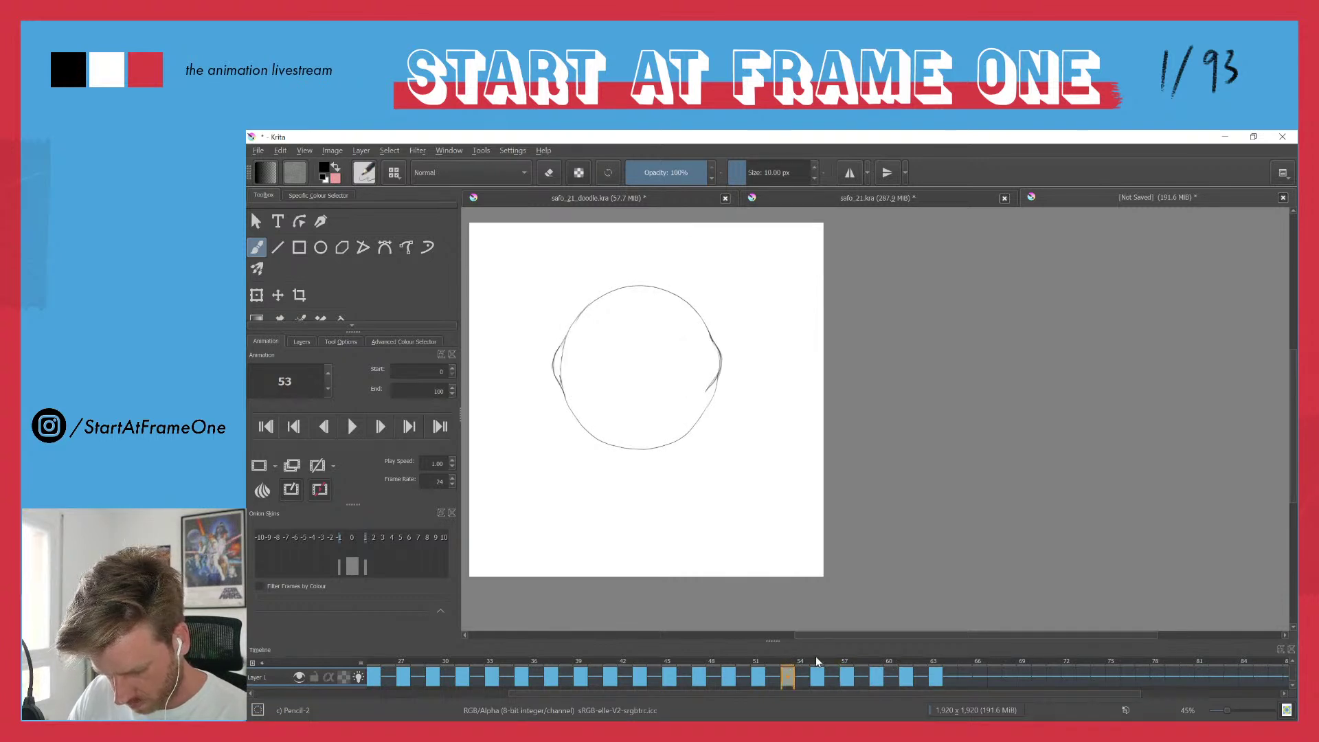
click(758, 670)
click(728, 667)
- Insert one hold frame after each drawing from frame 49 onward, spacing them three frames apart up to the last drawing at frame 70
click(742, 680)
key(F5)
click(788, 683)
key(F5)
click(832, 682)
key(F5)
click(877, 681)
key(F5)
click(921, 677)
key(F5)
click(967, 680)
key(F5)
click(1010, 677)
key(F5)
- Play back the retimed animation from frame 33 and scrub through the final arm drawings
click(493, 664)
key(space)
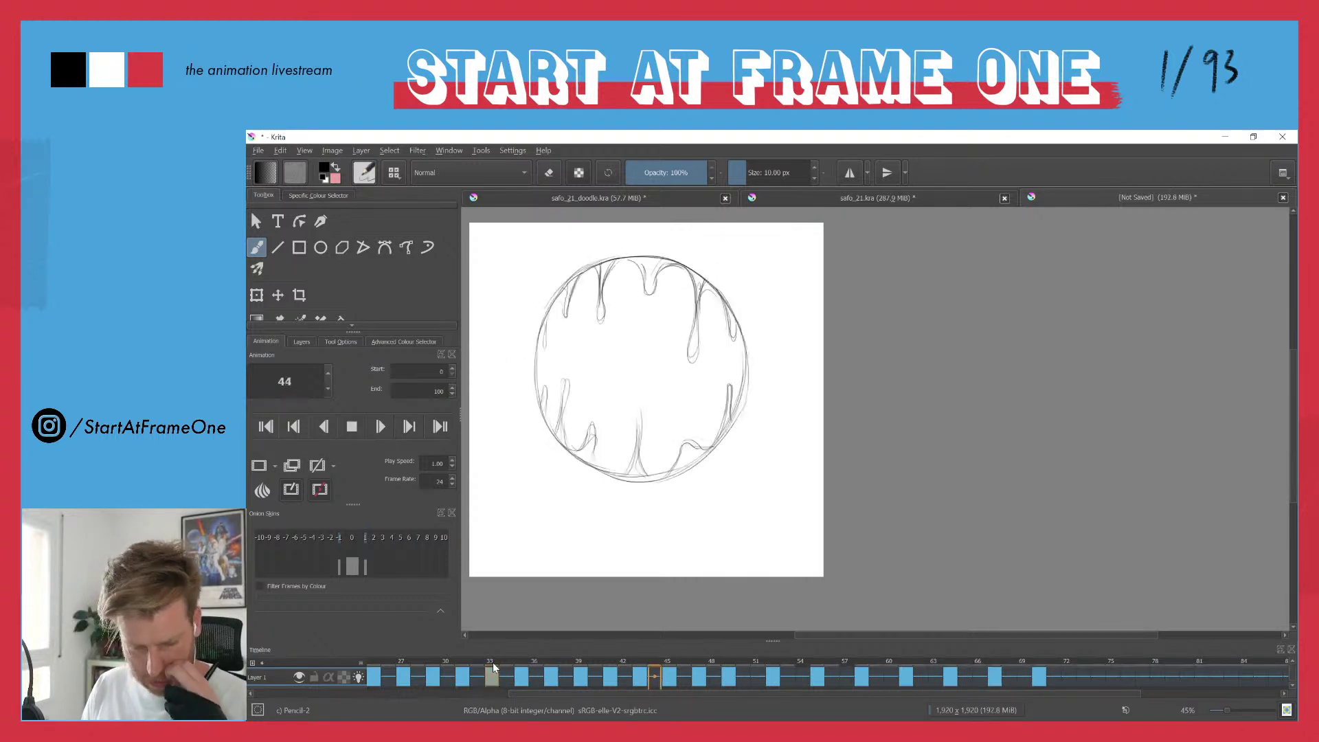
key(space)
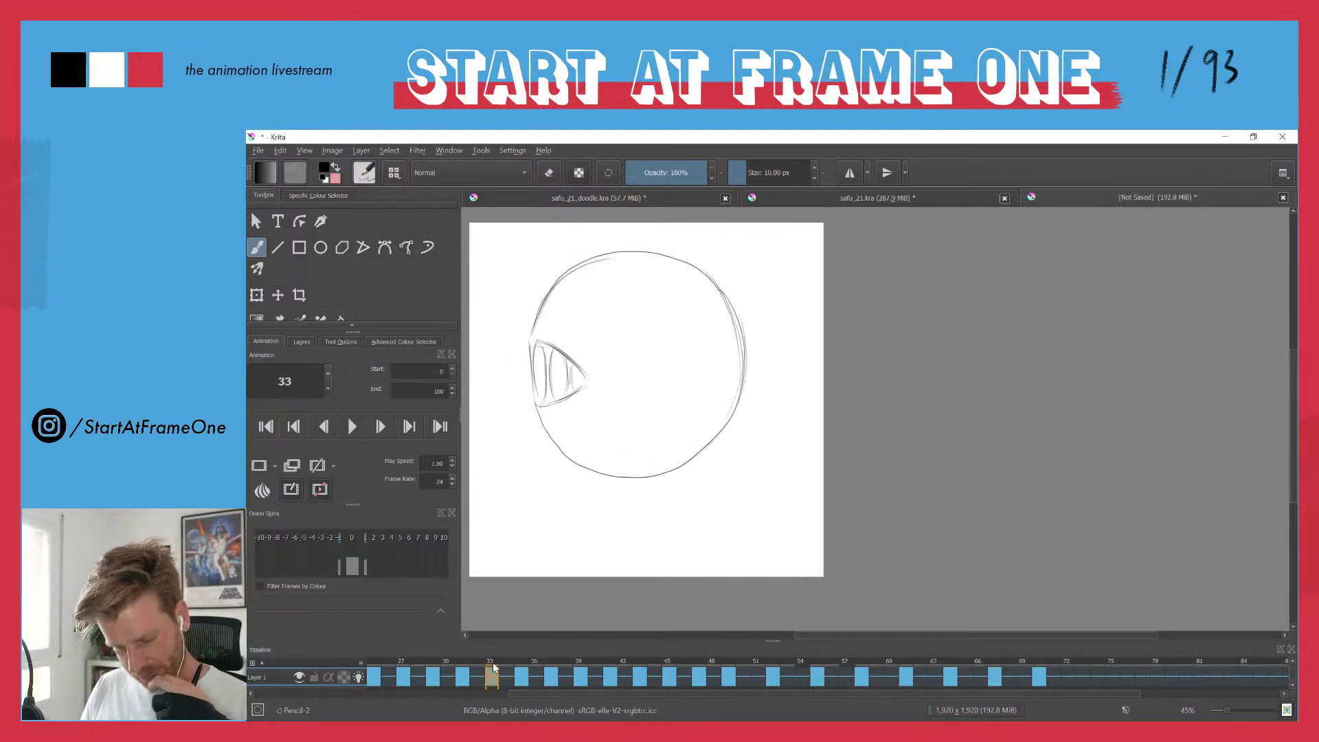
key(space)
key(space)
drag(932, 663, 1002, 657)
- Insert two hold frames after frame 68, shifting the last drawing to frame 72, and play back the new timing
click(1008, 675)
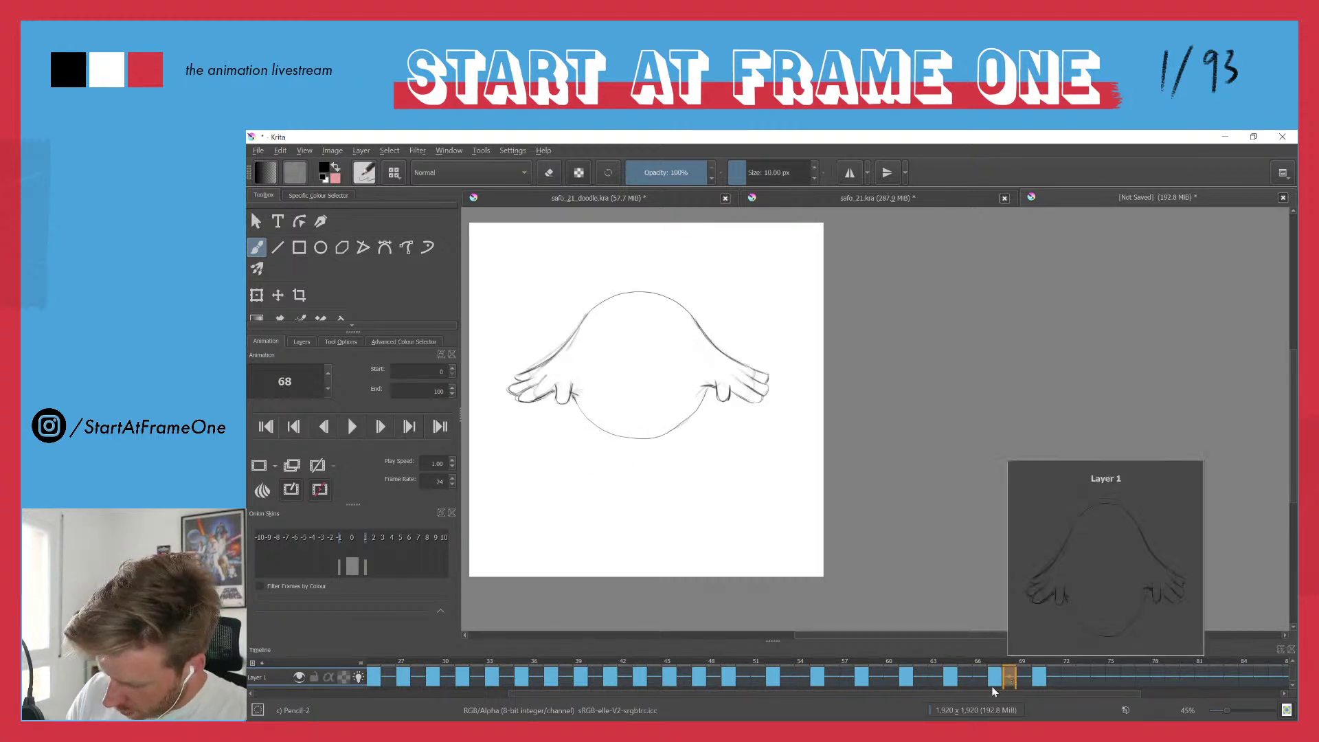
key(F5)
key(F5)
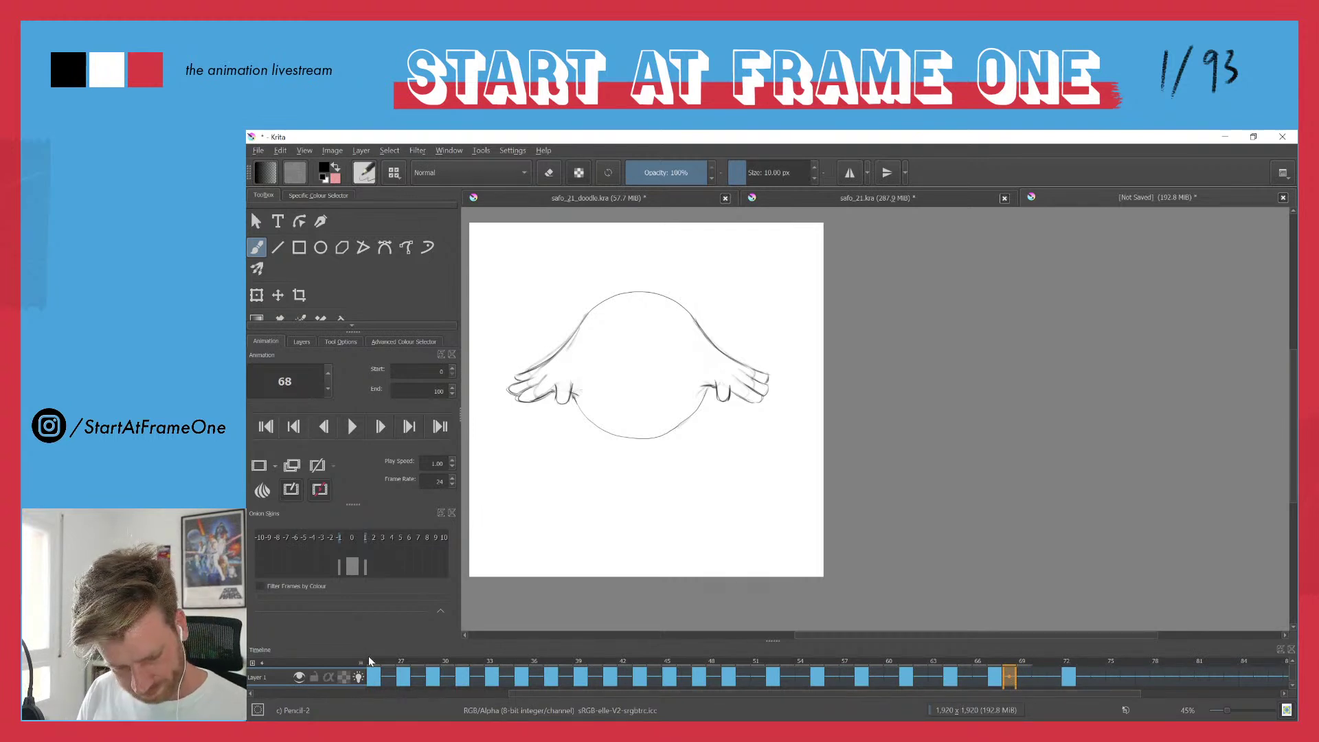
key(space)
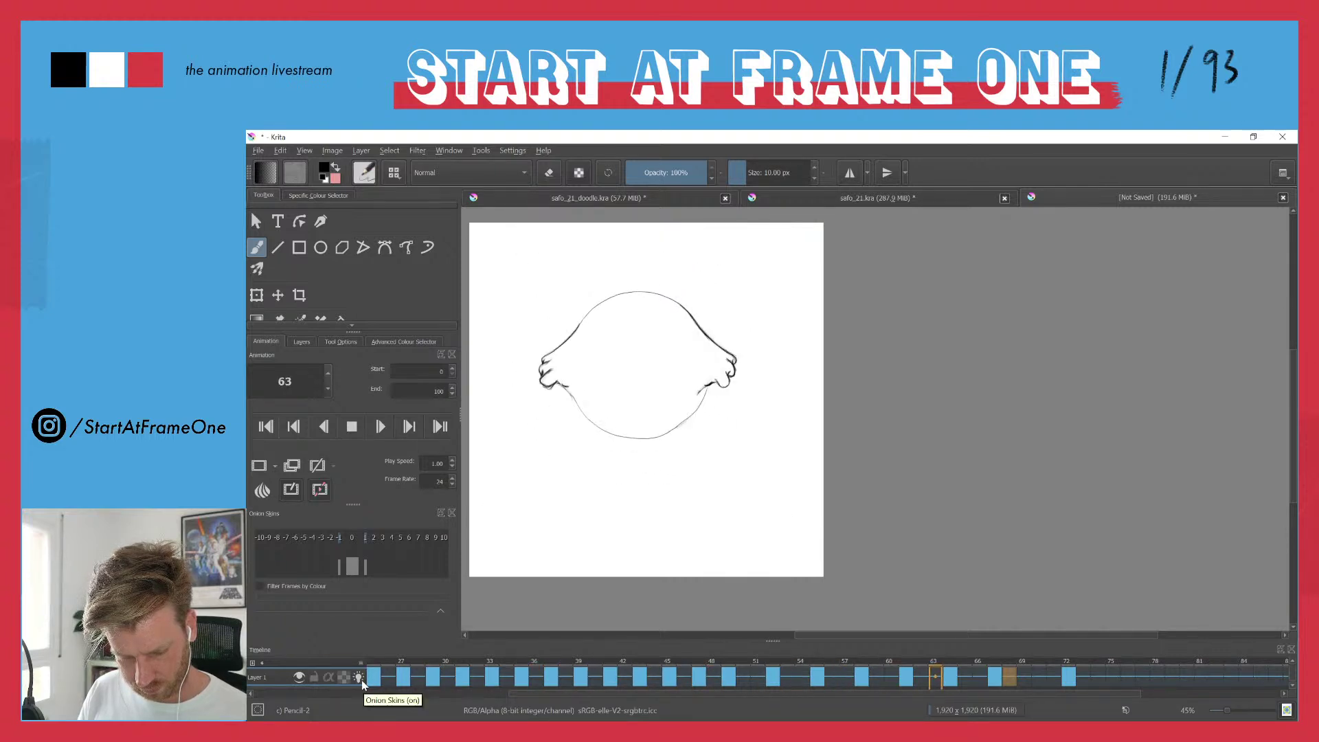
- Replace the full-arms drawing at frame 72 with a blank keyframe and turn on the onion skins
key(space)
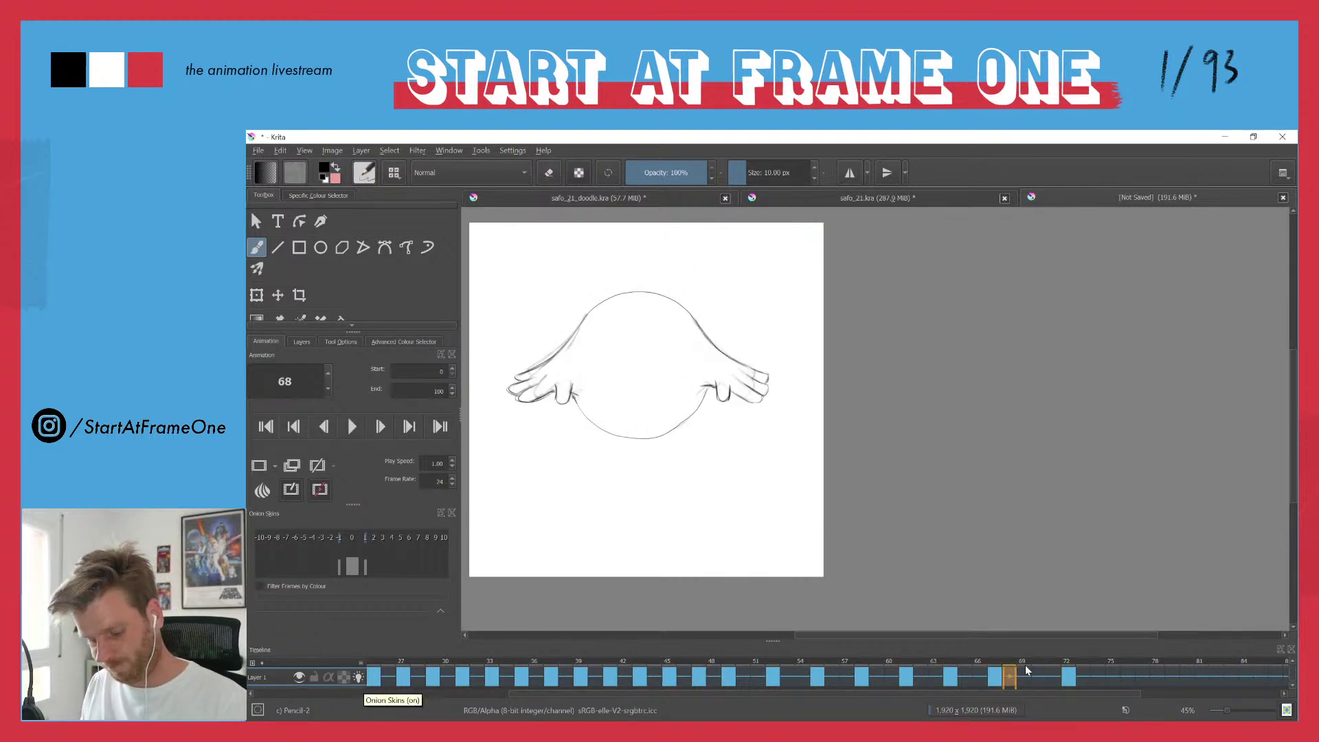
click(991, 664)
mouse_move(1060, 655)
mouse_down()
mouse_move(1074, 654)
mouse_move(1056, 649)
mouse_up()
click(1068, 679)
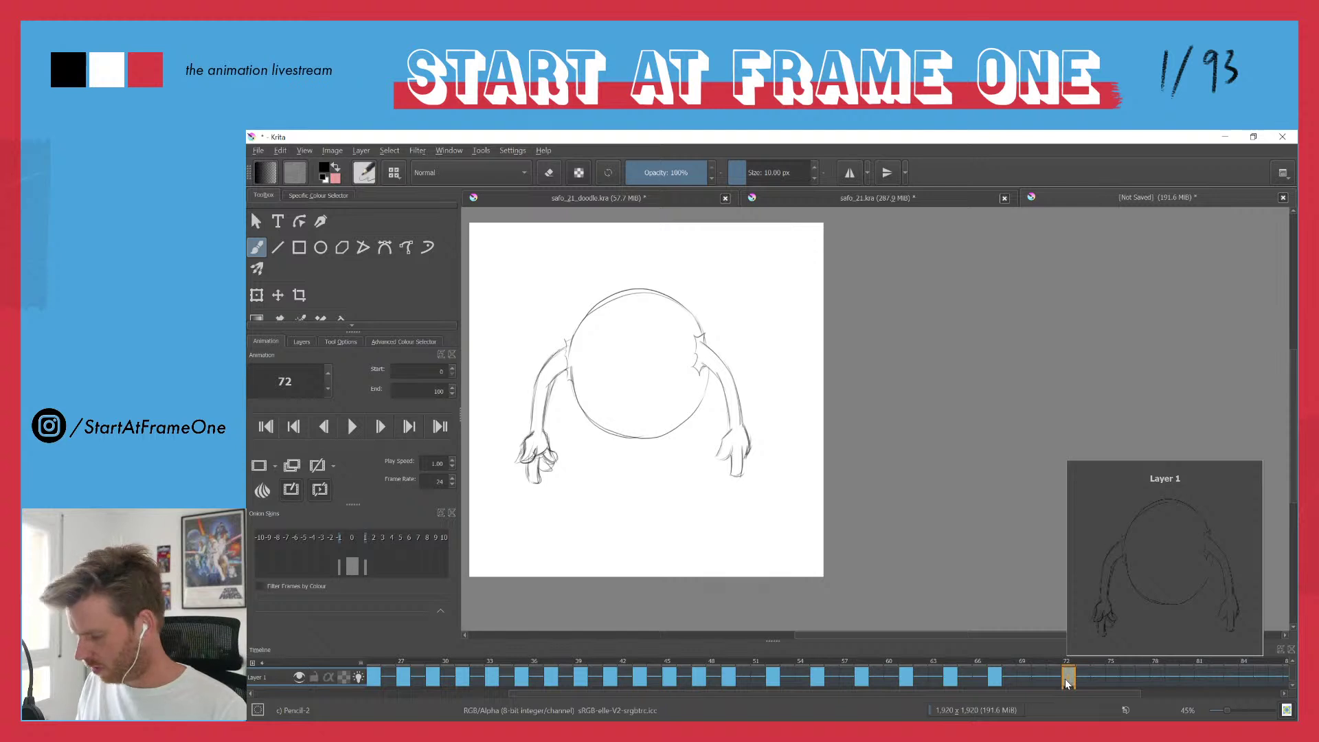
right_click(1067, 680)
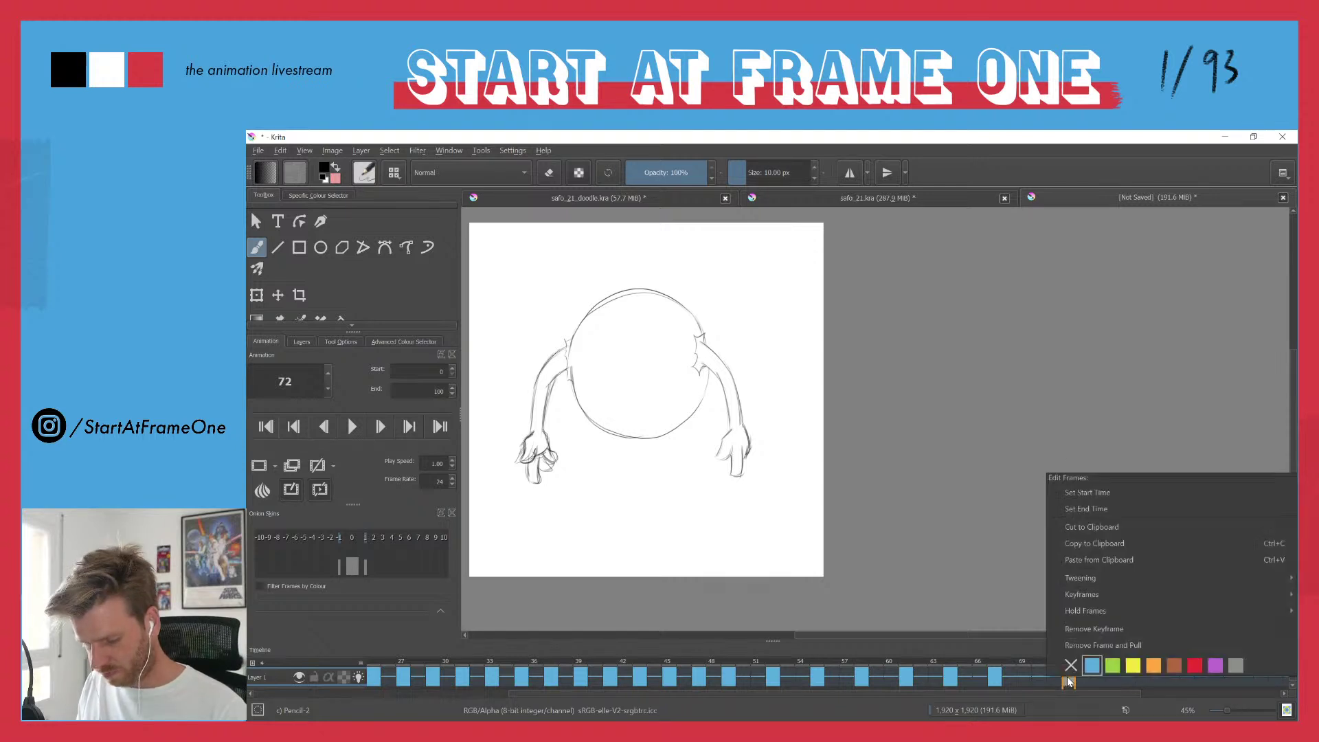
click(1070, 629)
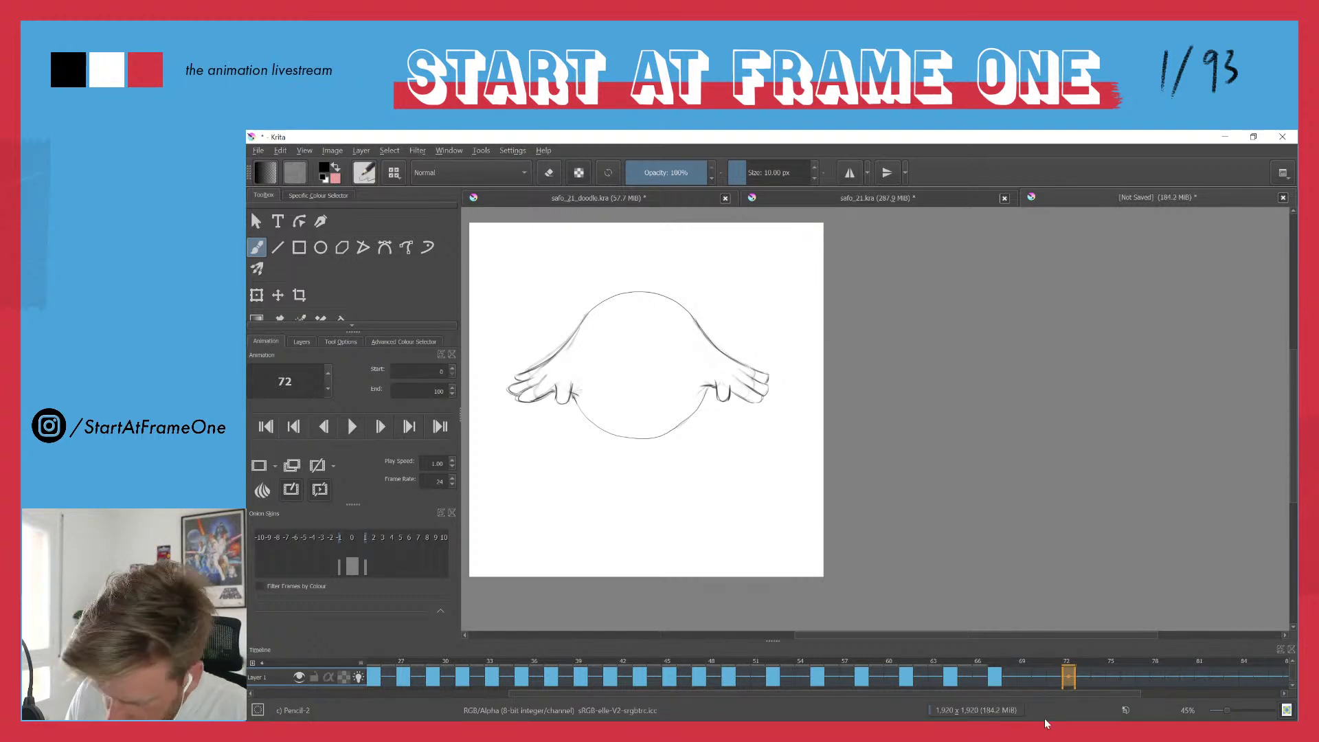
key(ctrl+z)
key(o)
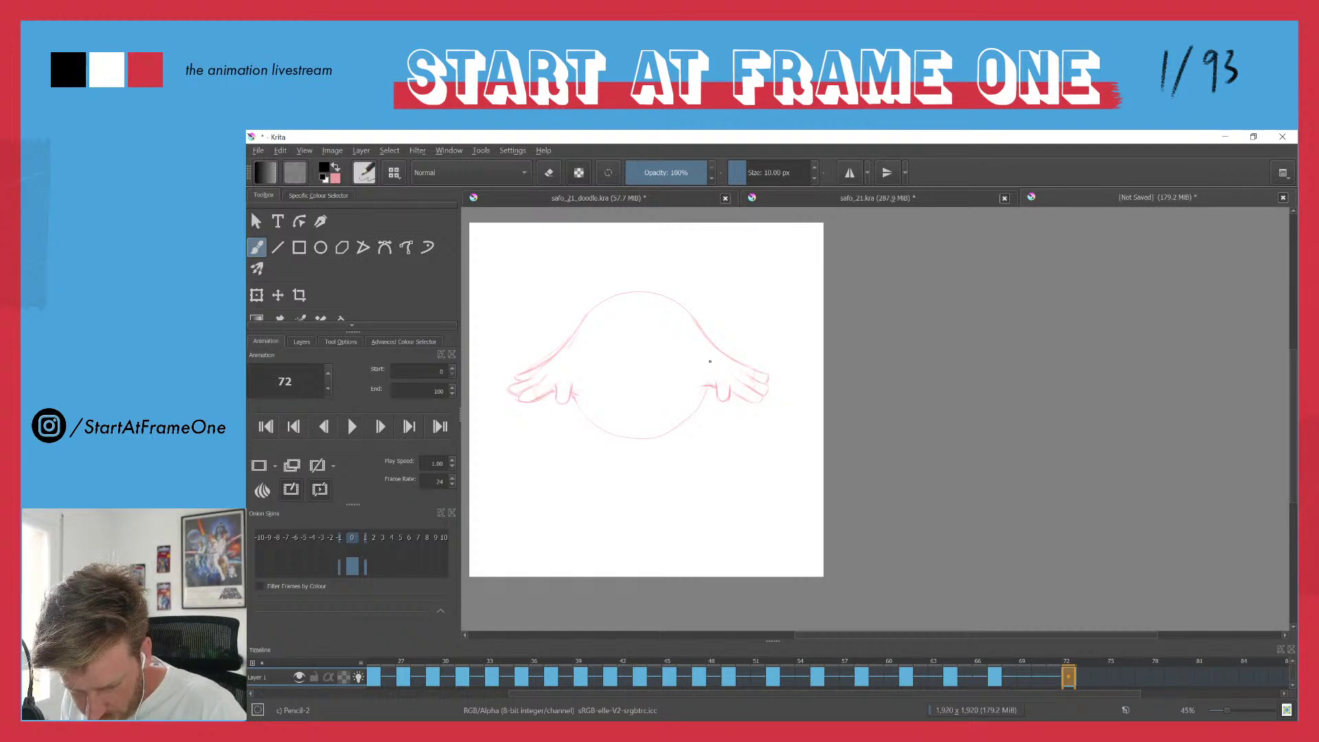
- Draw the right-hand fingers and thumb at frame 72, reaching slightly past the onion-skinned hand
drag(766, 363, 681, 249)
mouse_move(730, 432)
mouse_down()
mouse_move(767, 449)
mouse_move(762, 477)
mouse_move(693, 447)
mouse_move(774, 453)
mouse_up()
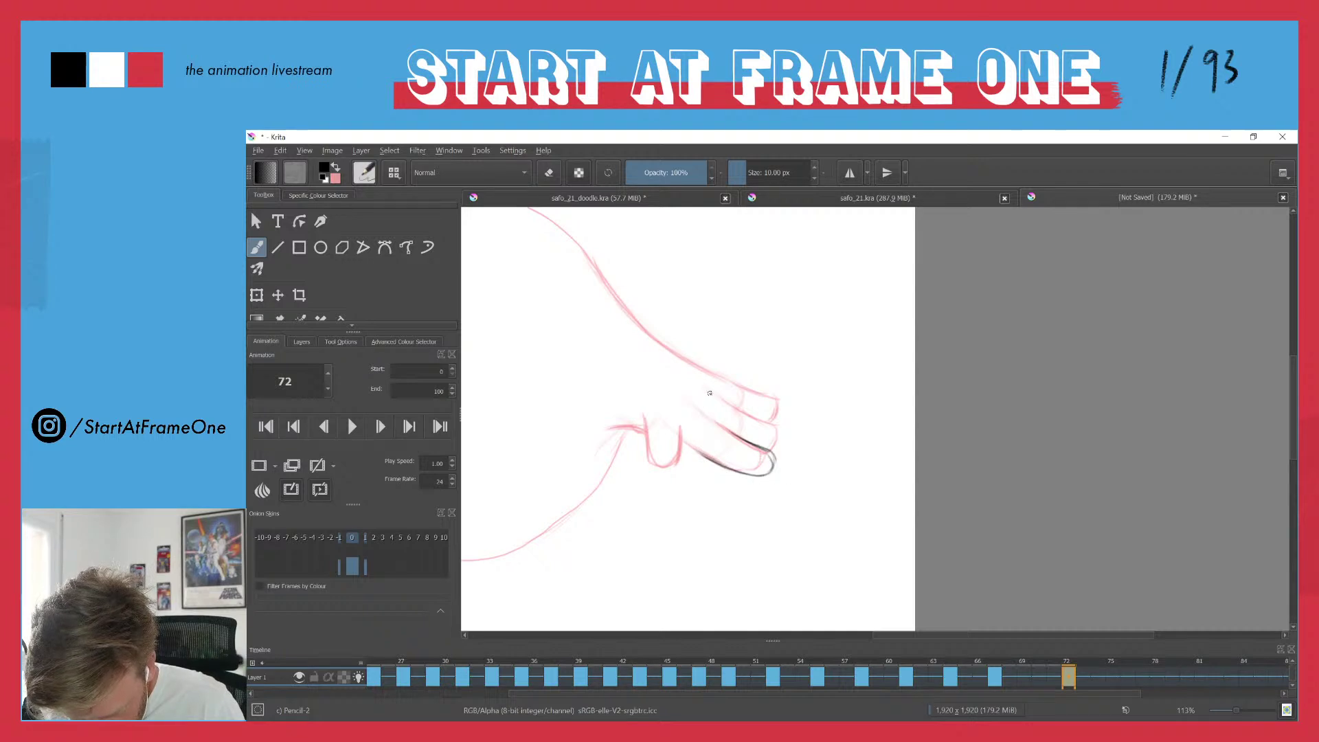
mouse_move(741, 410)
mouse_down()
mouse_move(779, 421)
mouse_move(784, 439)
mouse_up()
mouse_move(757, 389)
mouse_down()
mouse_move(789, 401)
mouse_move(786, 421)
mouse_move(775, 394)
mouse_move(783, 413)
mouse_up()
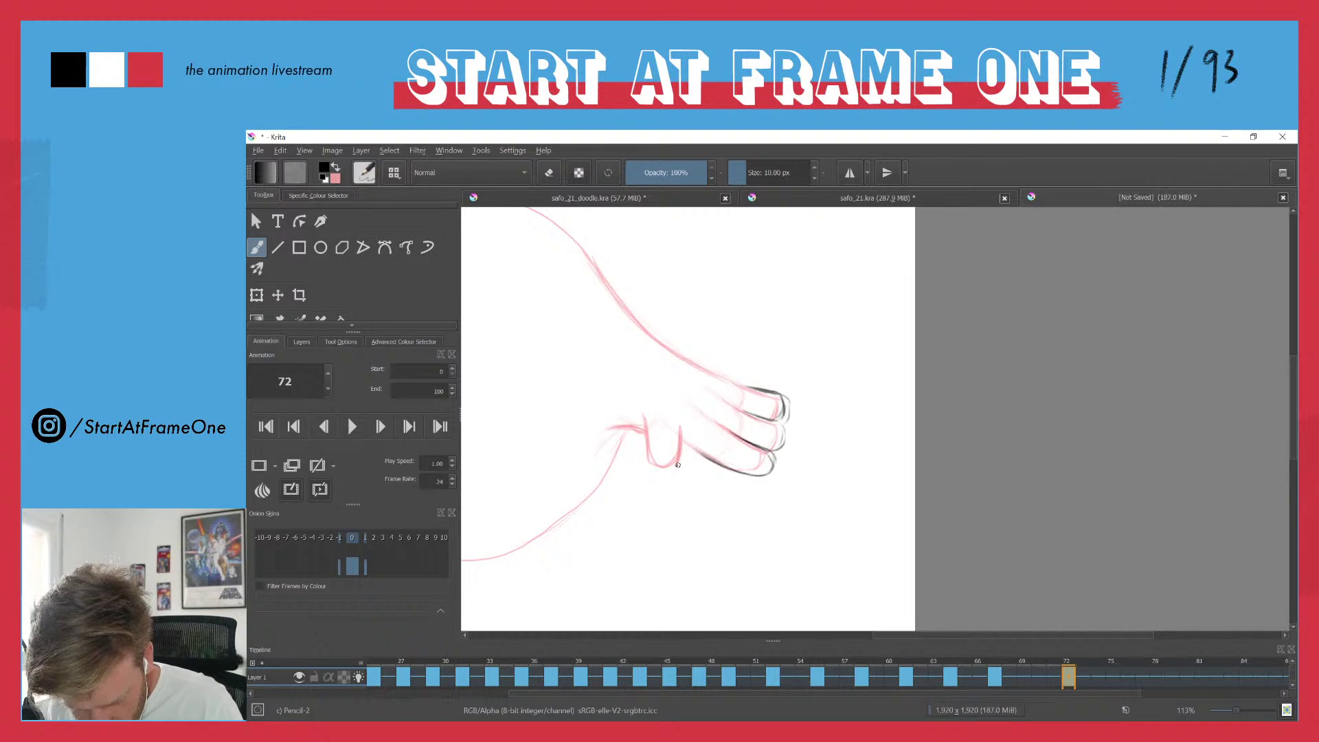
mouse_move(684, 446)
mouse_down()
mouse_move(652, 424)
mouse_move(641, 465)
mouse_move(656, 470)
mouse_move(642, 457)
mouse_move(677, 449)
mouse_move(651, 432)
mouse_move(639, 456)
mouse_move(684, 443)
mouse_move(650, 468)
mouse_move(705, 456)
mouse_up()
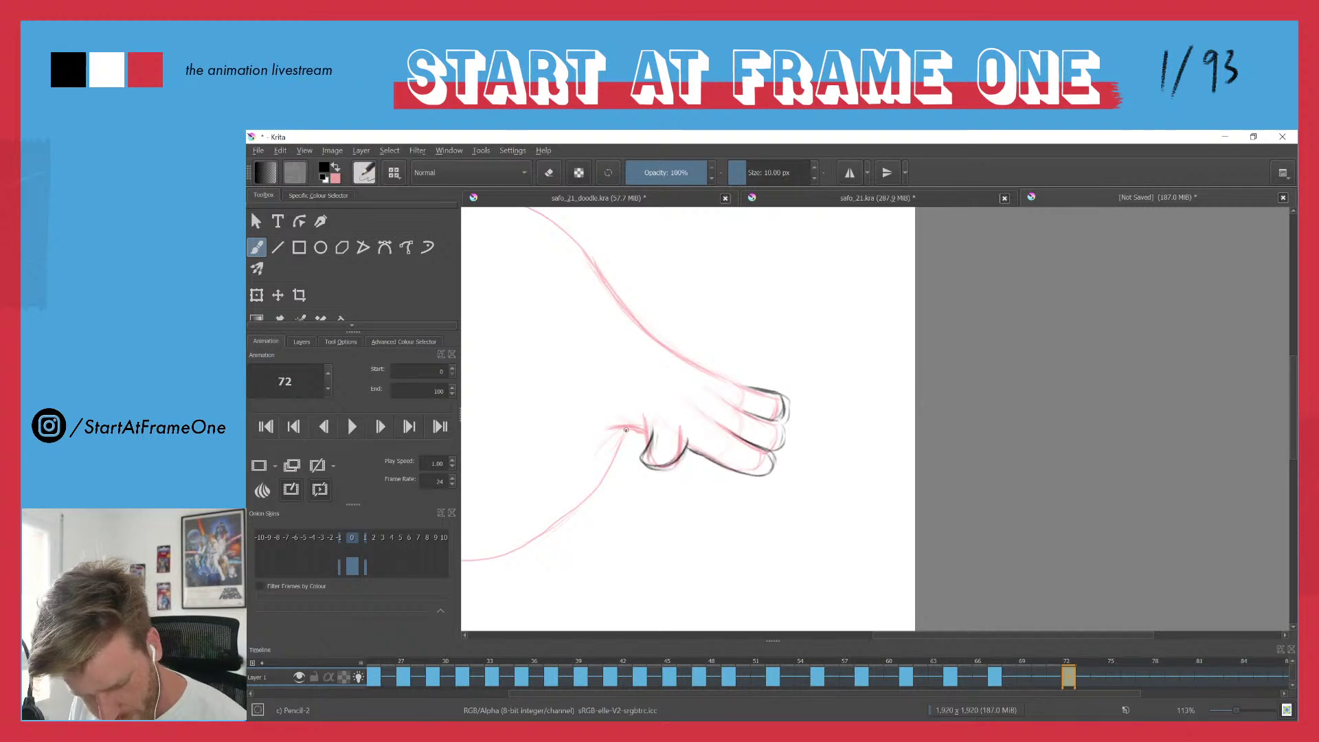
mouse_move(613, 429)
mouse_down()
mouse_move(653, 434)
mouse_move(633, 428)
mouse_up()
- Draw the upper contour of the right arm at frame 72, from the ball's shoulder down to the fingers
drag(581, 249, 604, 287)
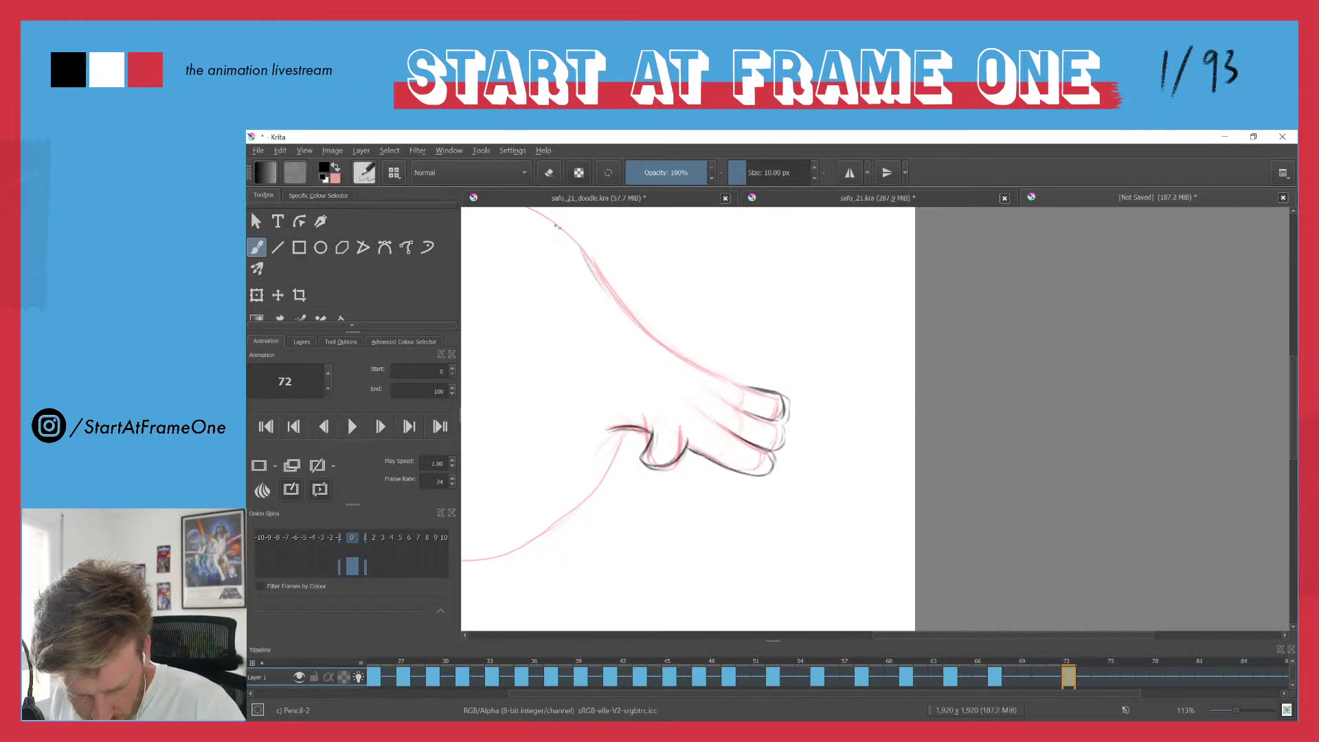
mouse_move(547, 217)
mouse_down()
mouse_move(609, 297)
mouse_move(570, 235)
mouse_move(621, 314)
mouse_up()
mouse_move(587, 262)
mouse_down()
mouse_move(645, 338)
mouse_move(676, 354)
mouse_up()
drag(616, 305, 706, 373)
drag(649, 342, 722, 379)
drag(680, 361, 744, 386)
drag(632, 329, 669, 353)
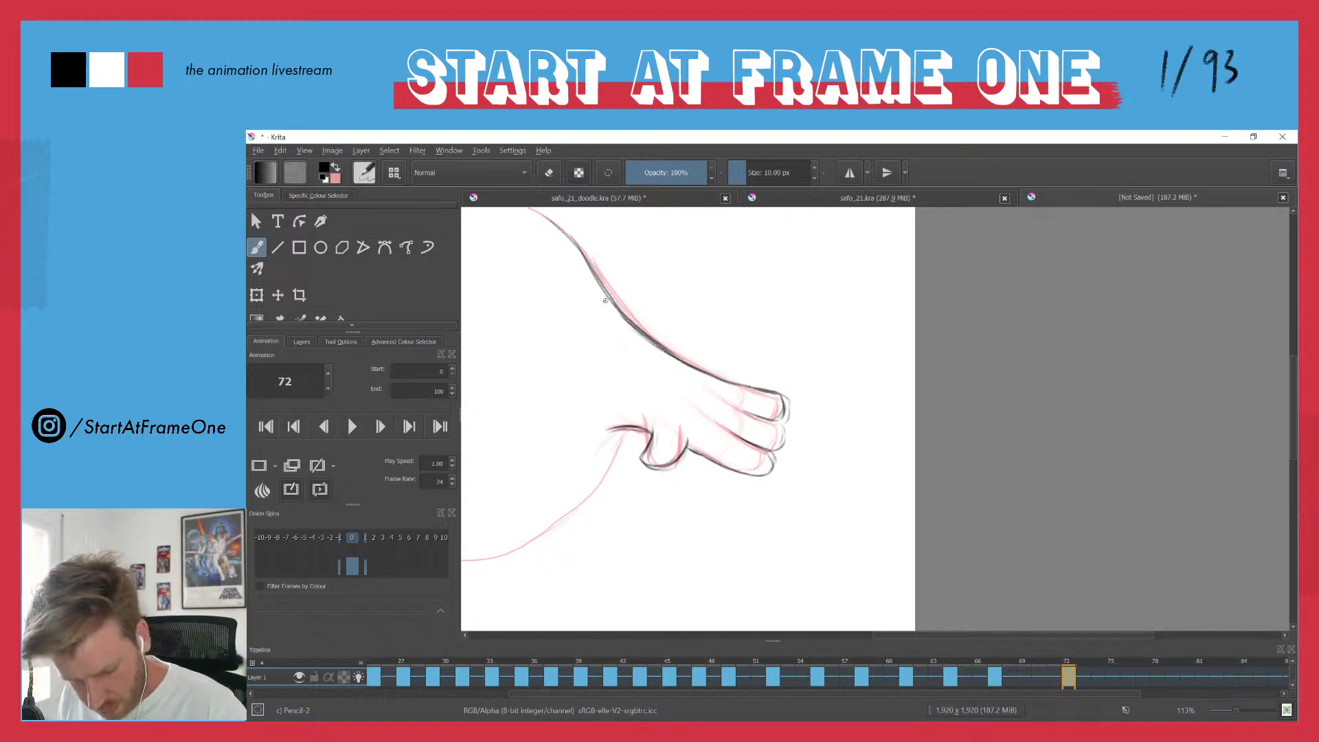
- Draw the left-side hand at frame 72, with its fingers and thumb, and the arm's upper contour up to the ball
mouse_move(580, 410)
mouse_down()
mouse_move(857, 424)
mouse_move(1010, 407)
mouse_up()
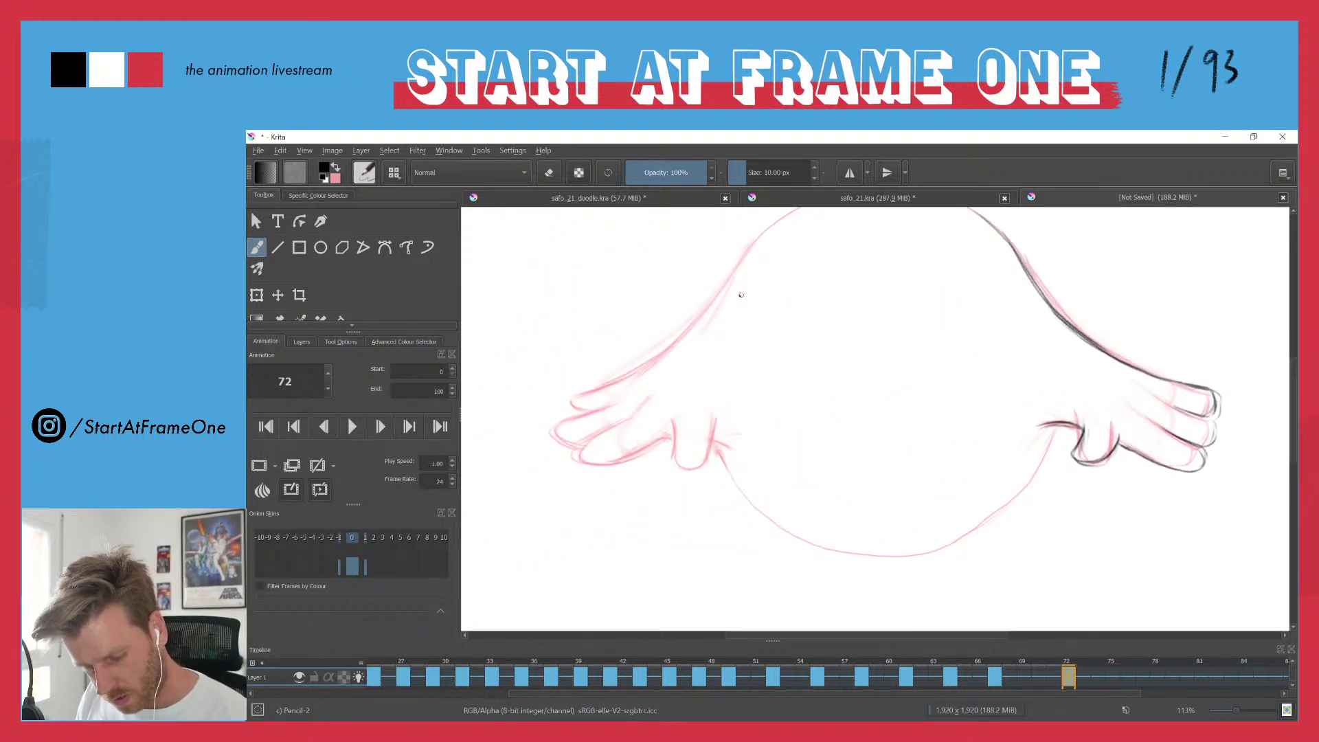
mouse_move(594, 390)
mouse_down()
mouse_move(565, 415)
mouse_move(558, 394)
mouse_move(567, 411)
mouse_move(547, 422)
mouse_move(561, 448)
mouse_move(607, 425)
mouse_move(583, 463)
mouse_move(639, 453)
mouse_up()
mouse_move(705, 425)
mouse_down()
mouse_move(707, 466)
mouse_move(667, 437)
mouse_move(696, 473)
mouse_move(705, 443)
mouse_move(609, 463)
mouse_move(657, 442)
mouse_move(574, 461)
mouse_up()
mouse_move(660, 443)
mouse_down()
mouse_move(610, 463)
mouse_move(569, 458)
mouse_move(577, 434)
mouse_move(608, 422)
mouse_move(560, 442)
mouse_move(569, 462)
mouse_move(650, 448)
mouse_up()
mouse_move(603, 410)
mouse_down()
mouse_move(563, 415)
mouse_move(548, 442)
mouse_up()
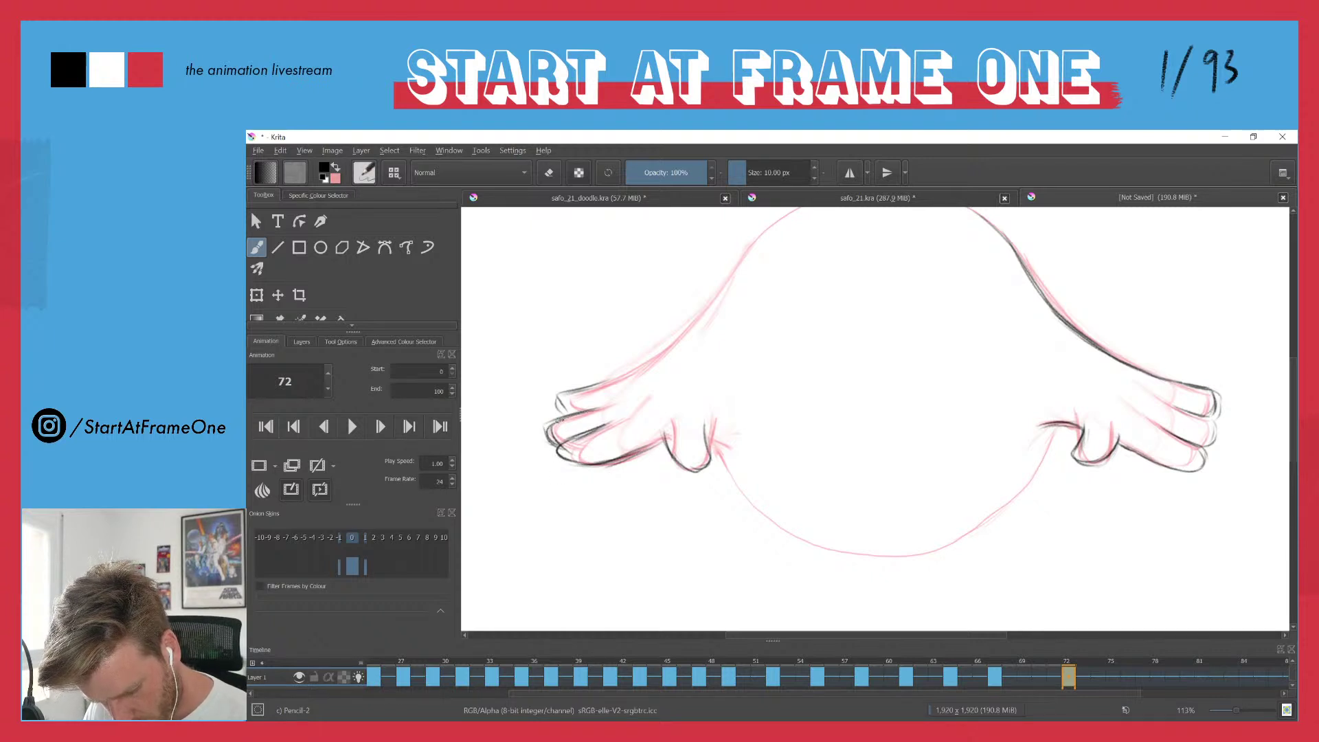
drag(736, 271, 649, 371)
mouse_move(709, 316)
mouse_down()
mouse_move(642, 373)
mouse_move(595, 385)
mouse_up()
drag(705, 441, 740, 444)
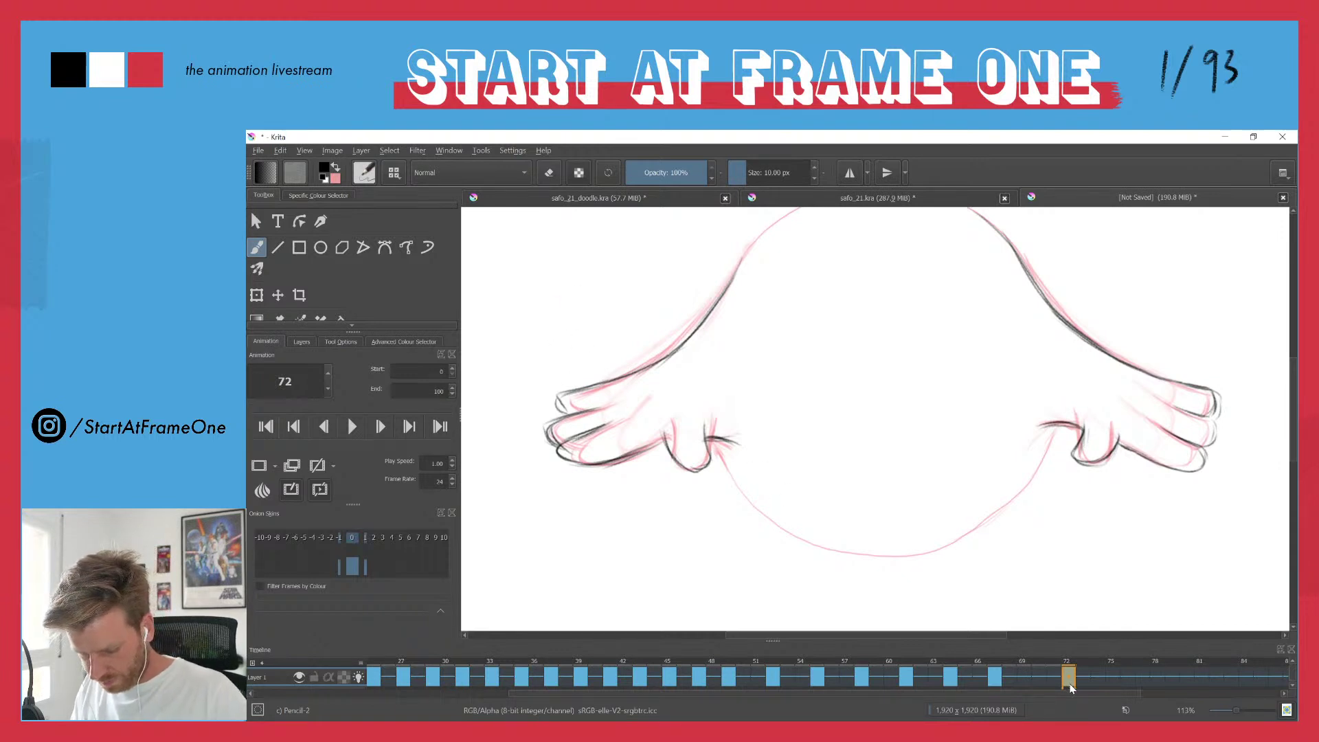
- Add a blank keyframe at frame 76 and extend the onion skins to the two previous drawings
click(1129, 678)
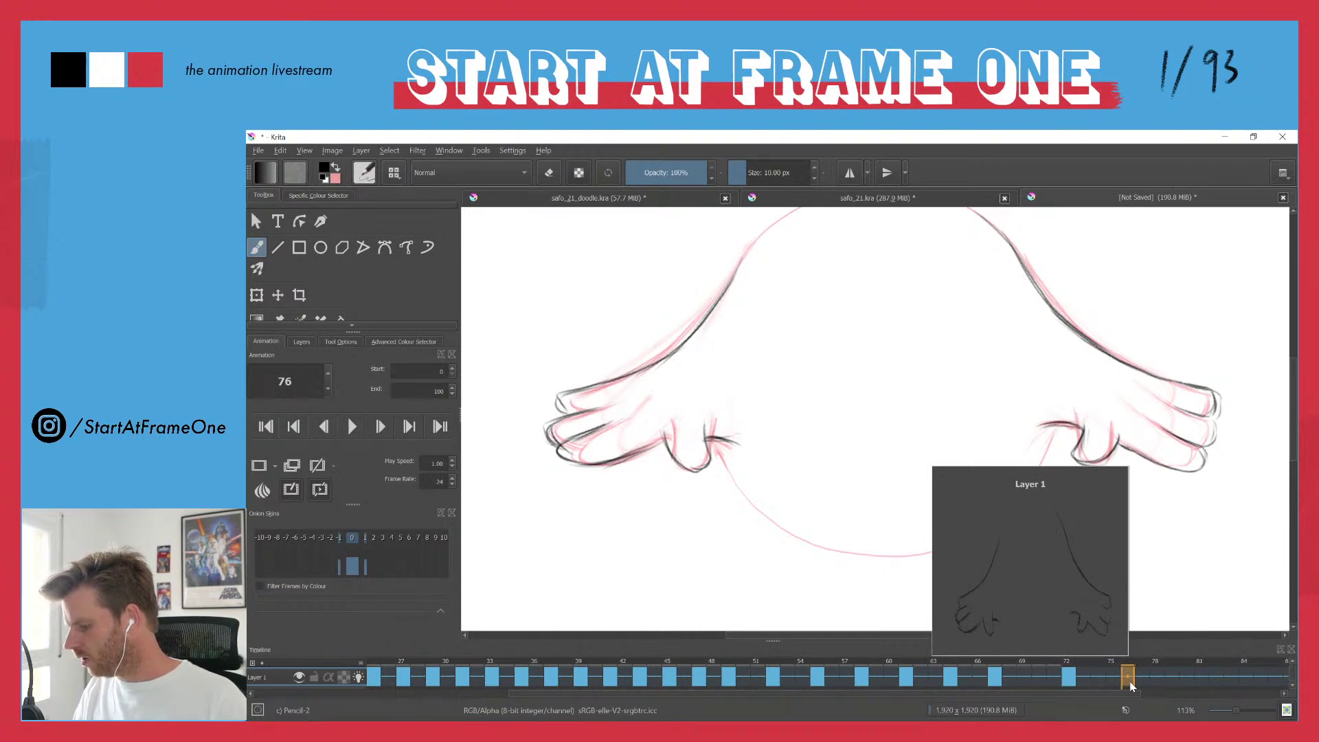
mouse_move(830, 388)
mouse_down()
mouse_move(632, 308)
mouse_move(682, 421)
mouse_up()
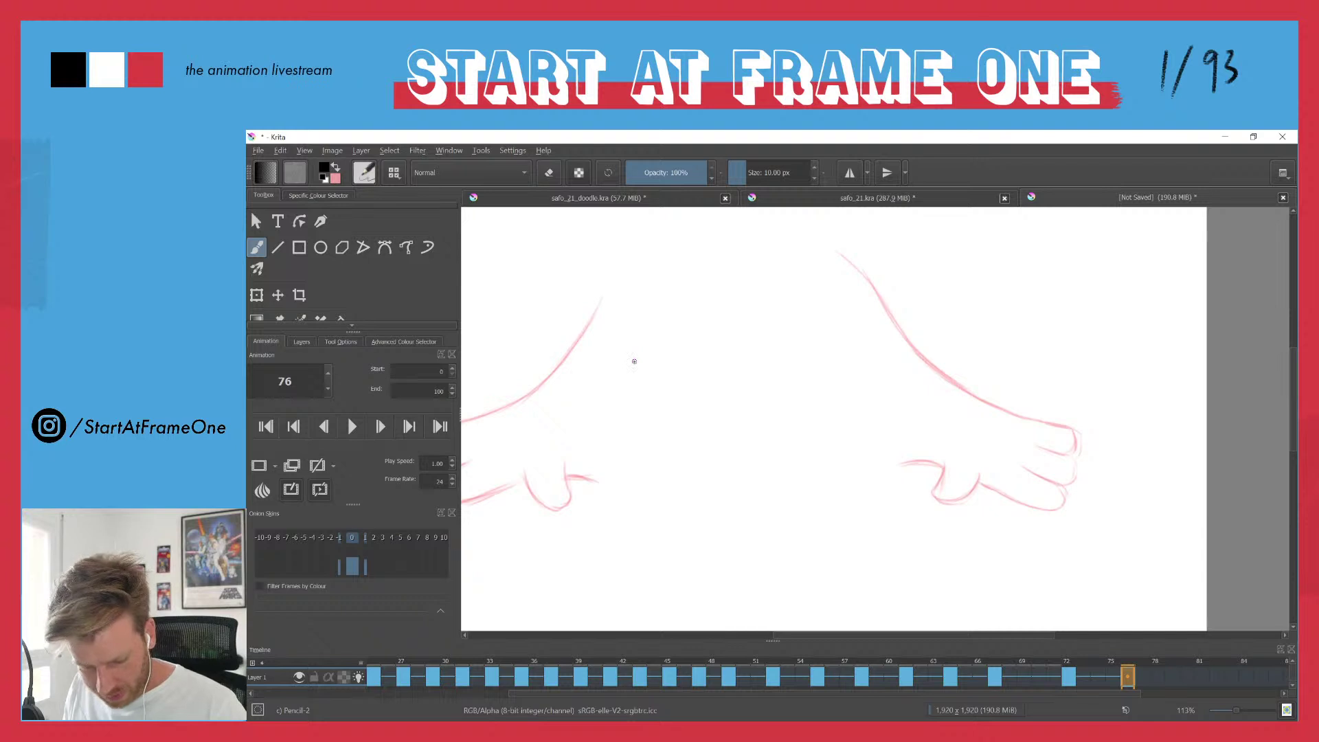
click(330, 565)
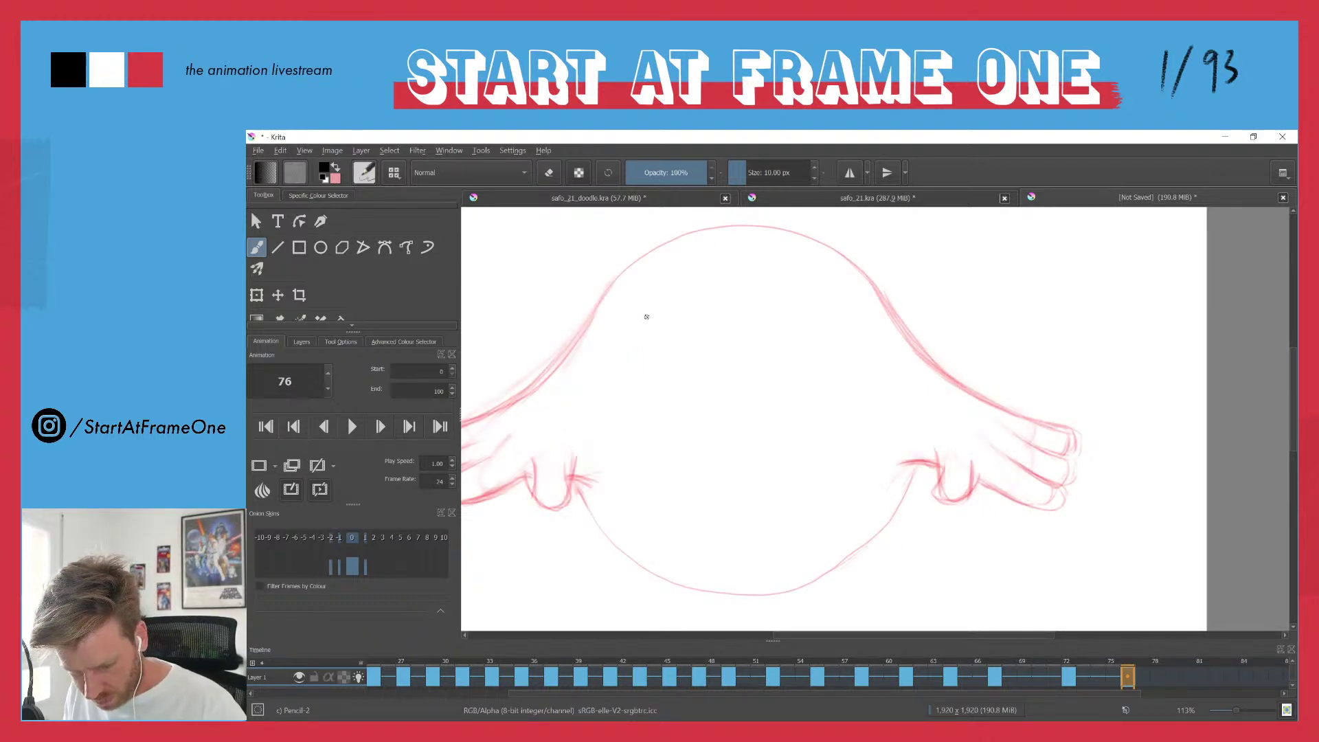
- Complete the ball at frame 72 by drawing its top and bottom outlines between the two arms
click(1067, 681)
mouse_move(597, 307)
mouse_down()
mouse_move(668, 245)
mouse_move(777, 228)
mouse_move(883, 296)
mouse_up()
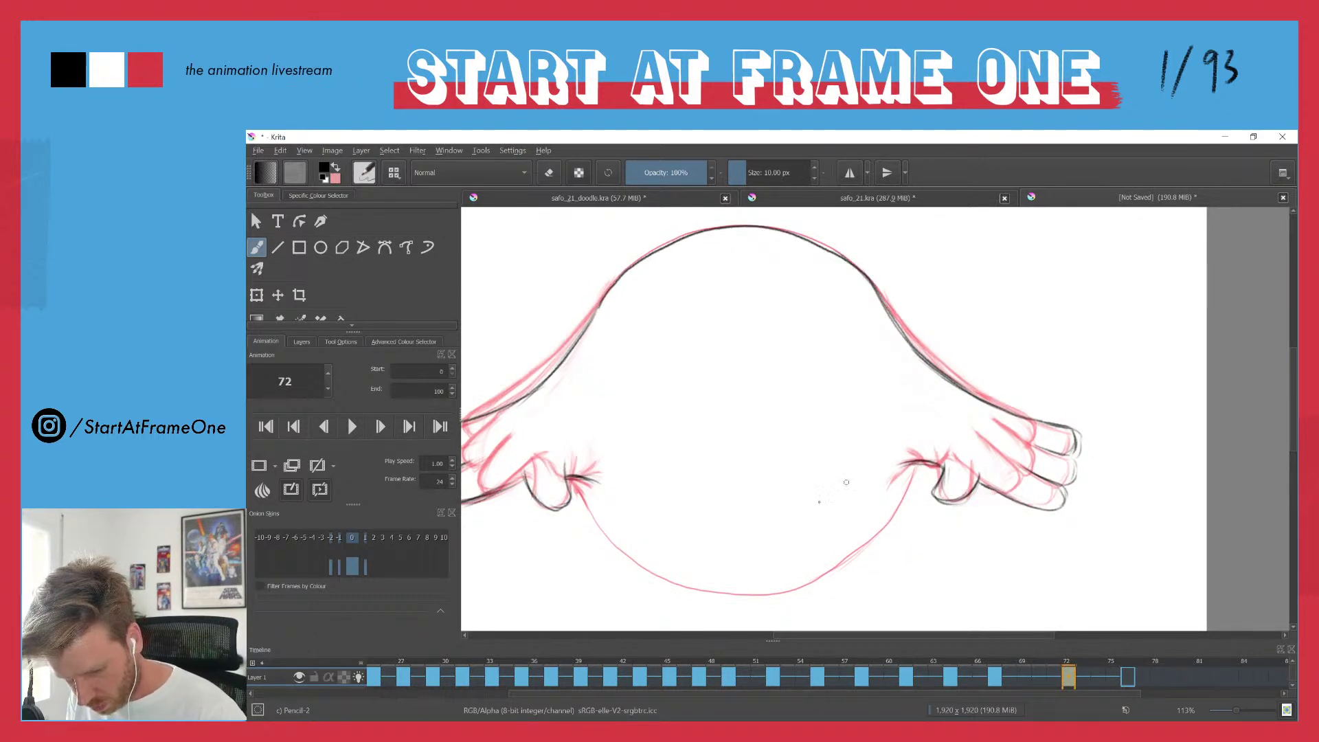
mouse_move(569, 477)
mouse_down()
mouse_move(584, 511)
mouse_move(667, 577)
mouse_move(769, 592)
mouse_move(862, 554)
mouse_move(933, 459)
mouse_up()
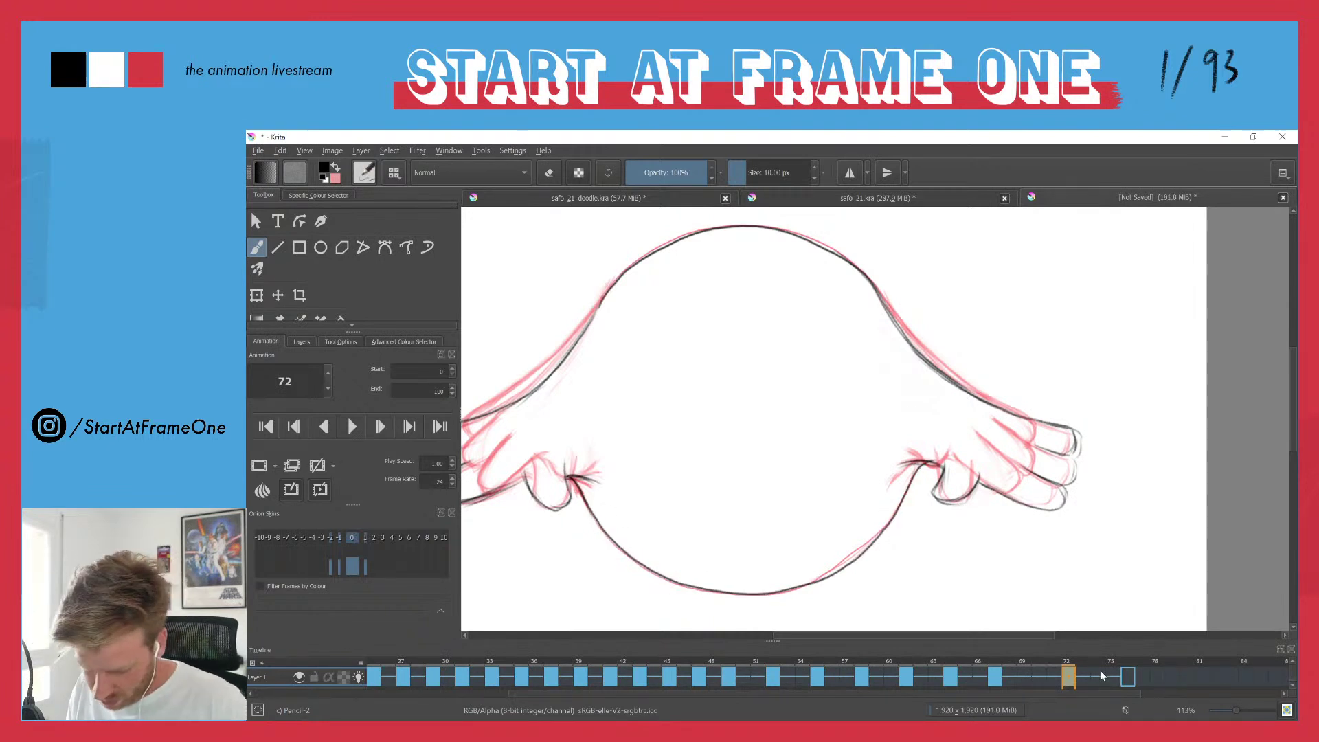
- Play back the animation from frame 40, return to frame 76 and check it with and without onion skins
click(1128, 678)
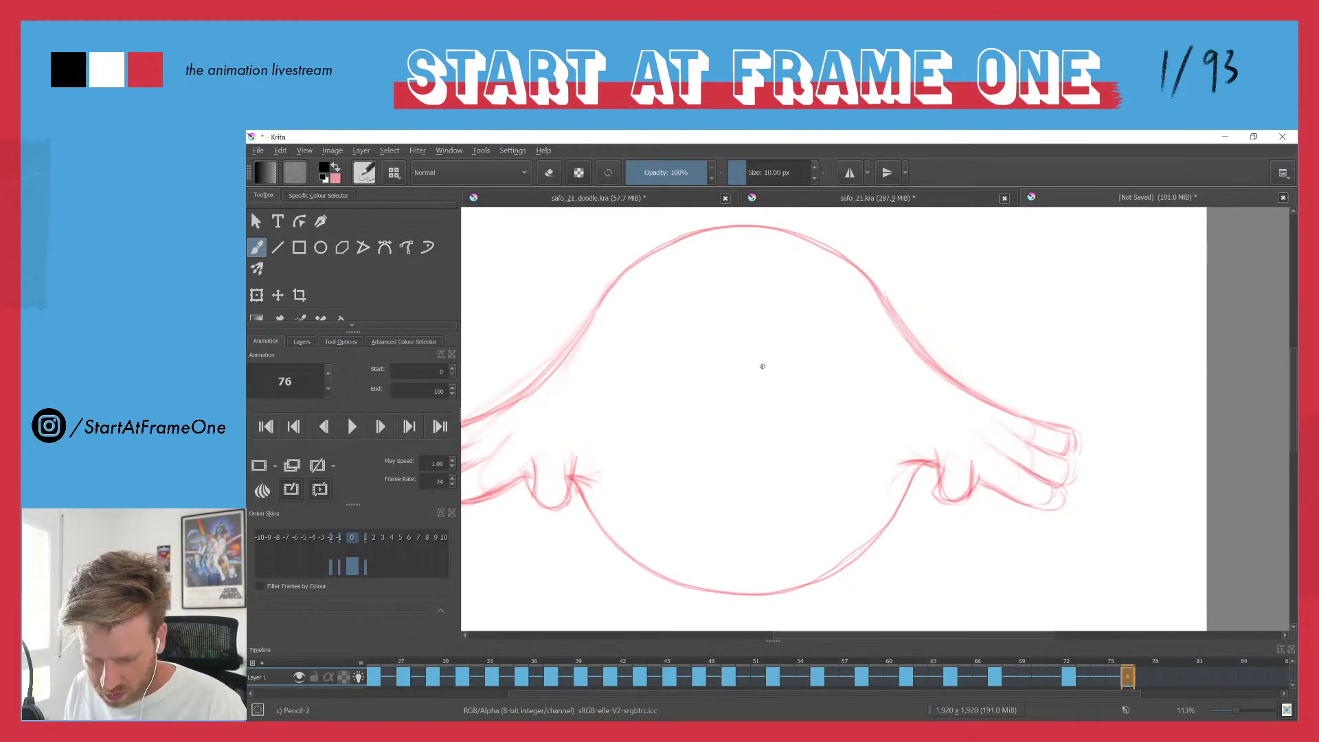
drag(715, 377, 740, 445)
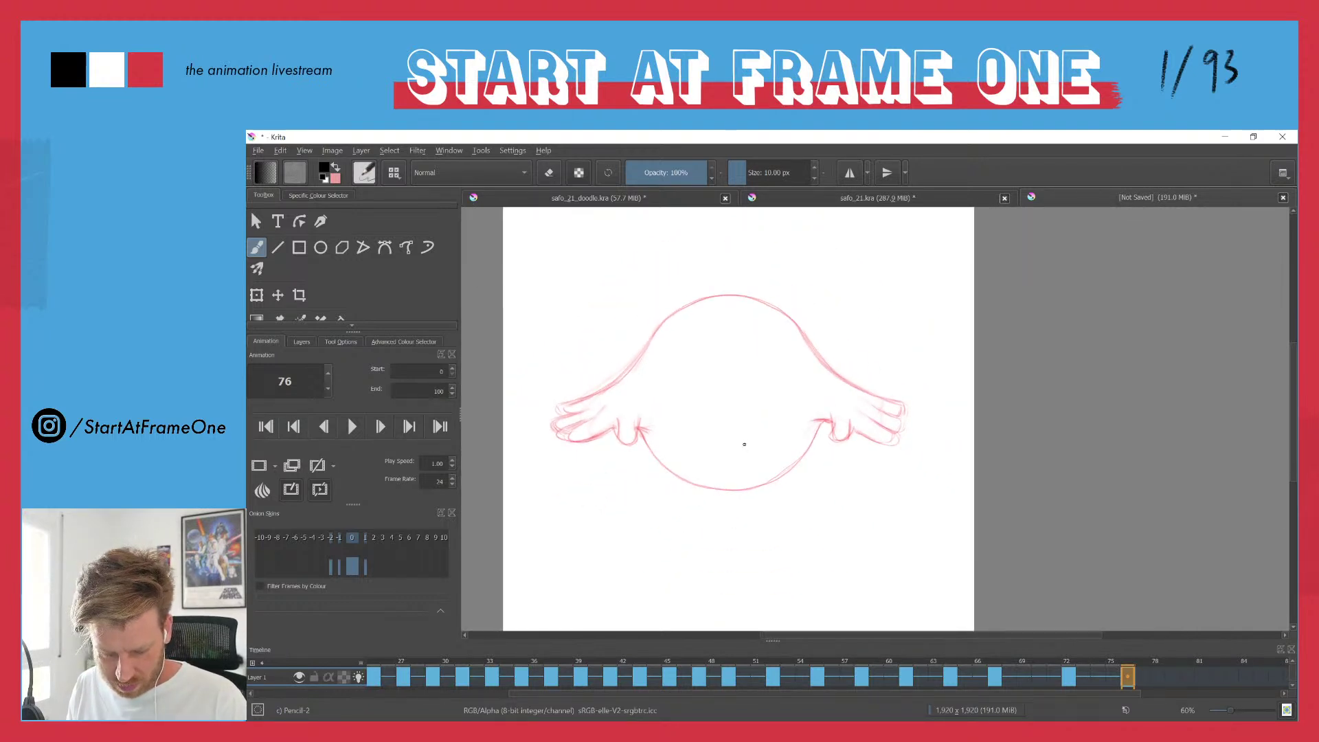
click(596, 661)
key(space)
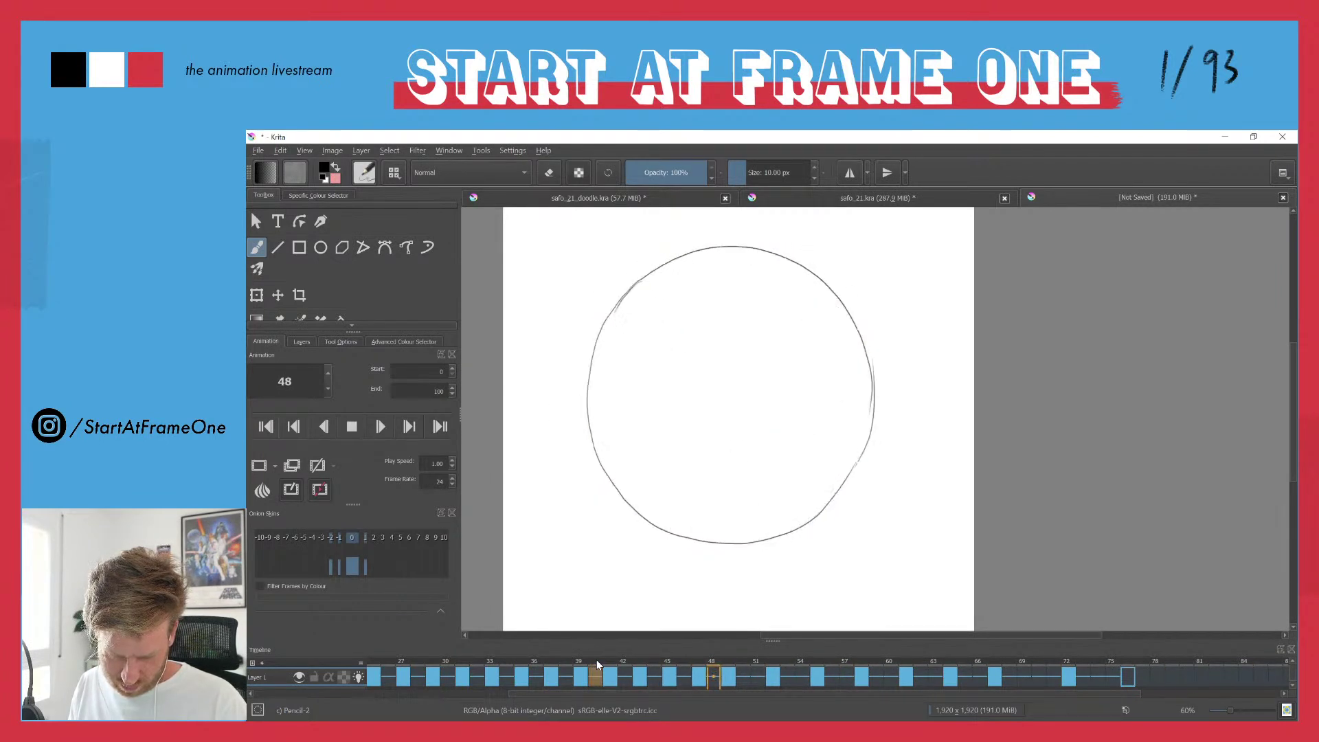
key(space)
drag(1071, 658, 1127, 648)
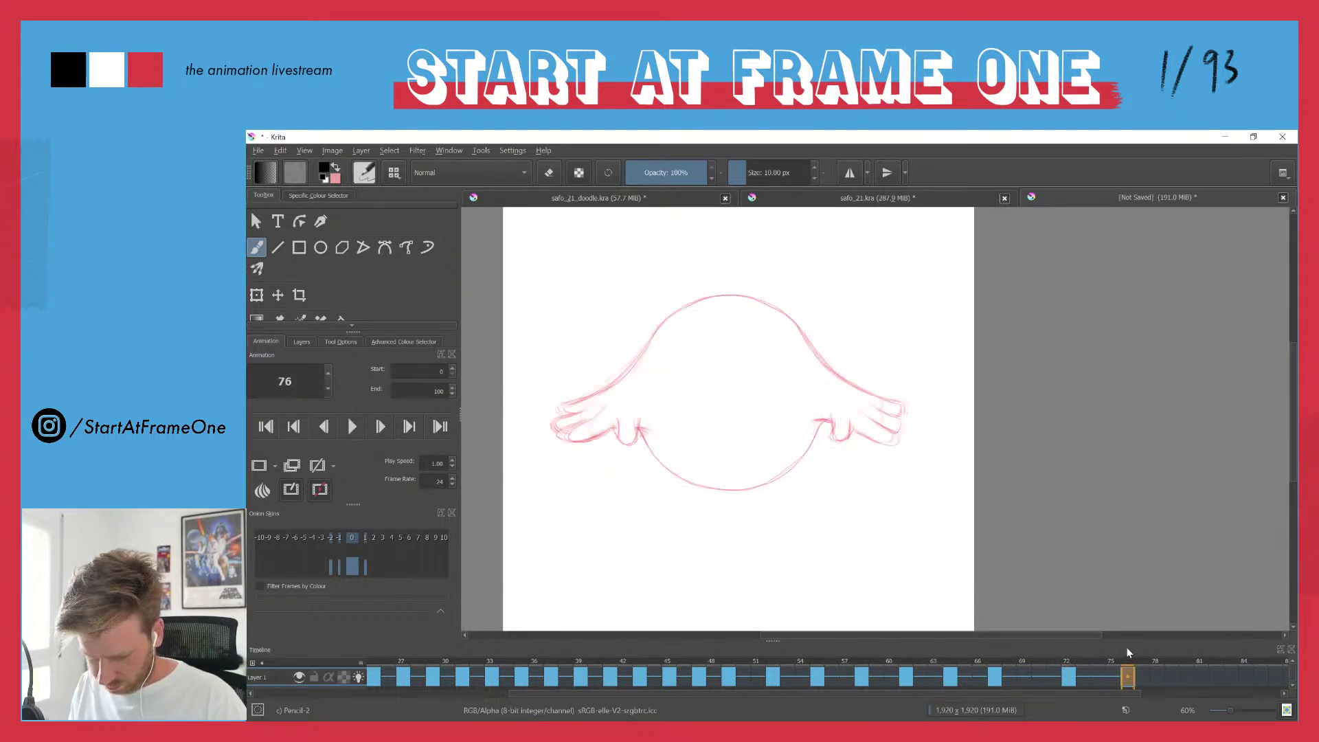
key(o)
mouse_move(778, 349)
mouse_down()
mouse_move(685, 329)
mouse_move(680, 287)
mouse_up()
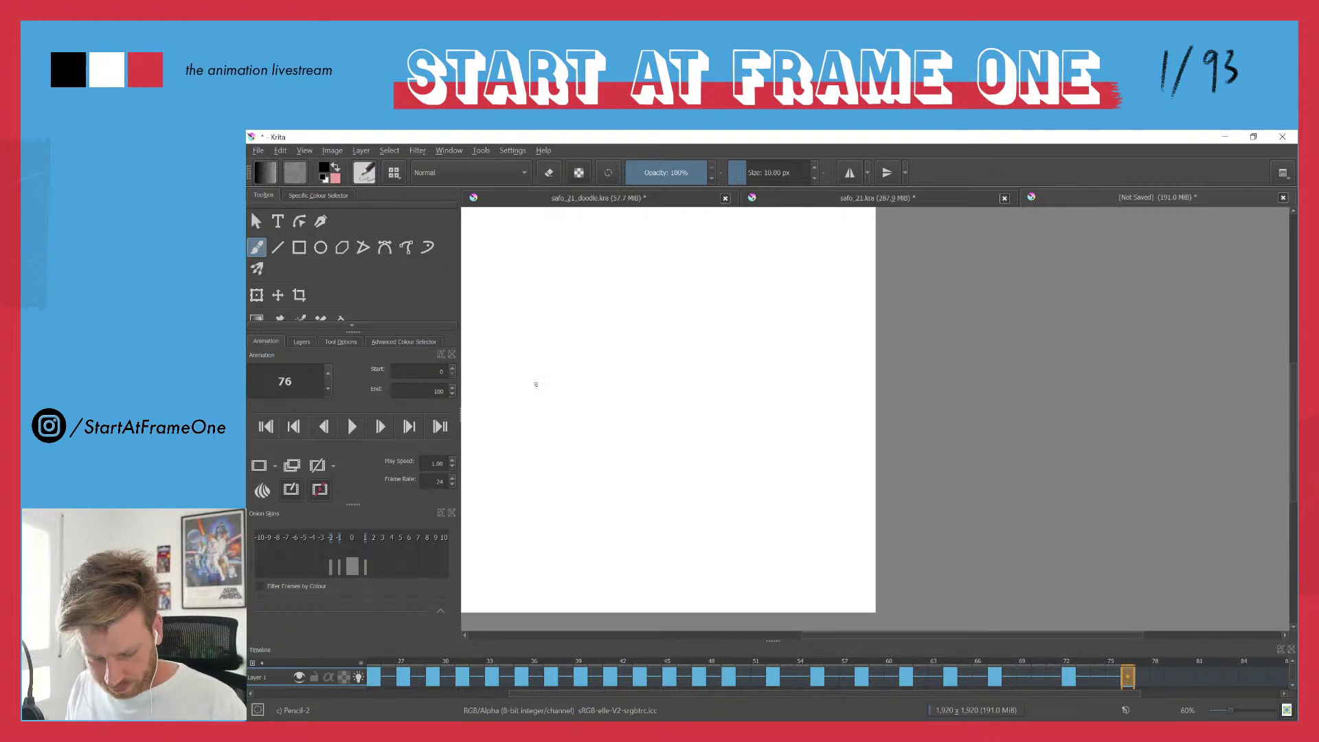
key(o)
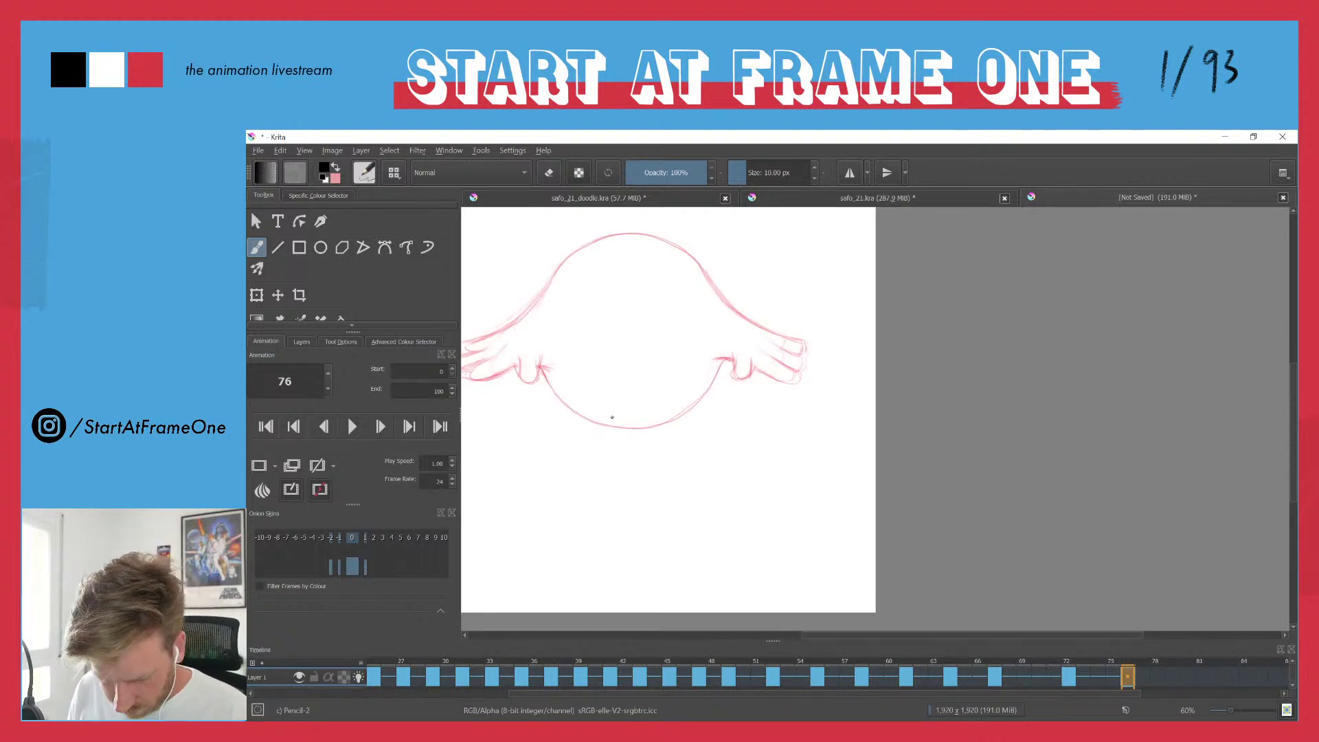
- At frame 76, sketch the right forearm's two edges stretching down and outward, ending in a hanging thumb
drag(700, 280, 669, 212)
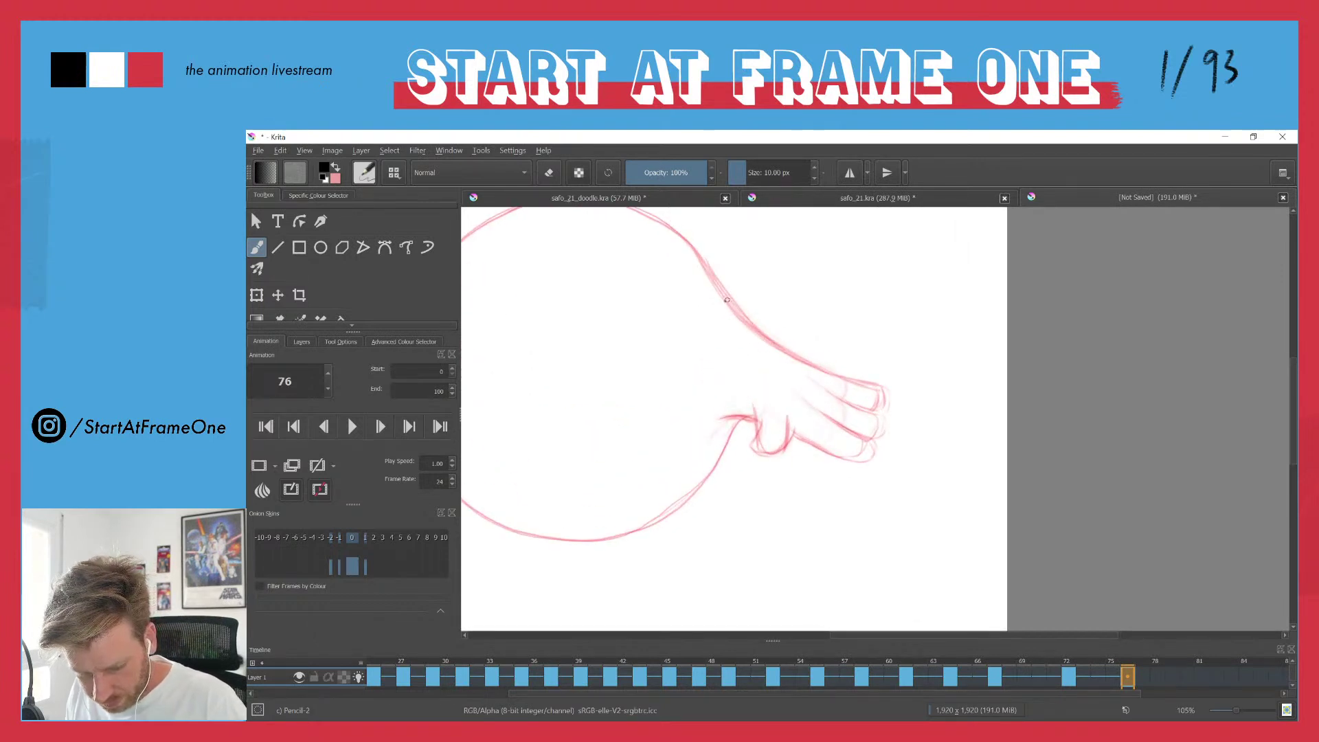
drag(727, 323, 827, 406)
drag(728, 323, 896, 441)
drag(711, 375, 783, 401)
drag(696, 371, 867, 461)
mouse_move(773, 397)
mouse_down()
mouse_move(879, 467)
mouse_move(879, 515)
mouse_move(908, 515)
mouse_move(902, 526)
mouse_up()
drag(877, 465, 883, 512)
drag(872, 461, 885, 519)
mouse_move(882, 525)
mouse_down()
mouse_move(905, 525)
mouse_move(902, 496)
mouse_move(893, 530)
mouse_up()
drag(880, 472, 884, 525)
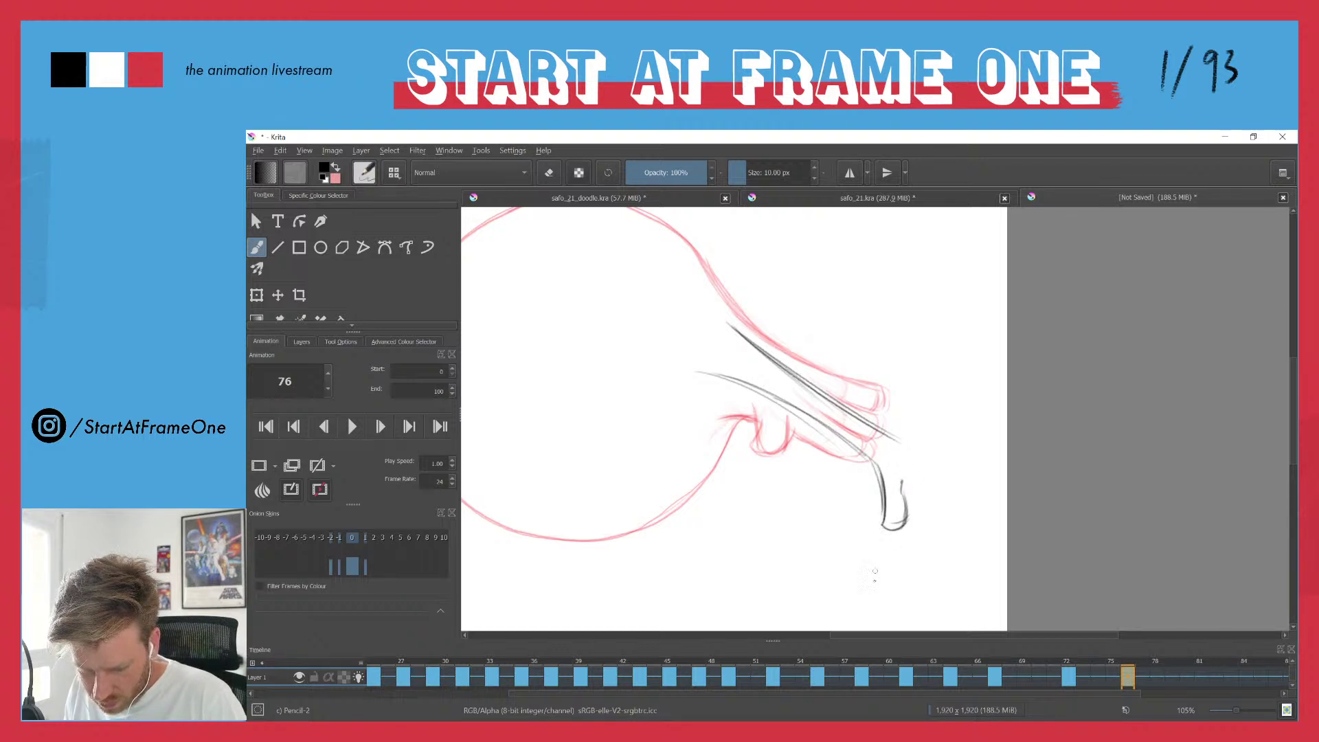
- Draw the right hand's fingers at frame 76, spread outward beyond the thumb to the canvas edge
drag(806, 434, 671, 372)
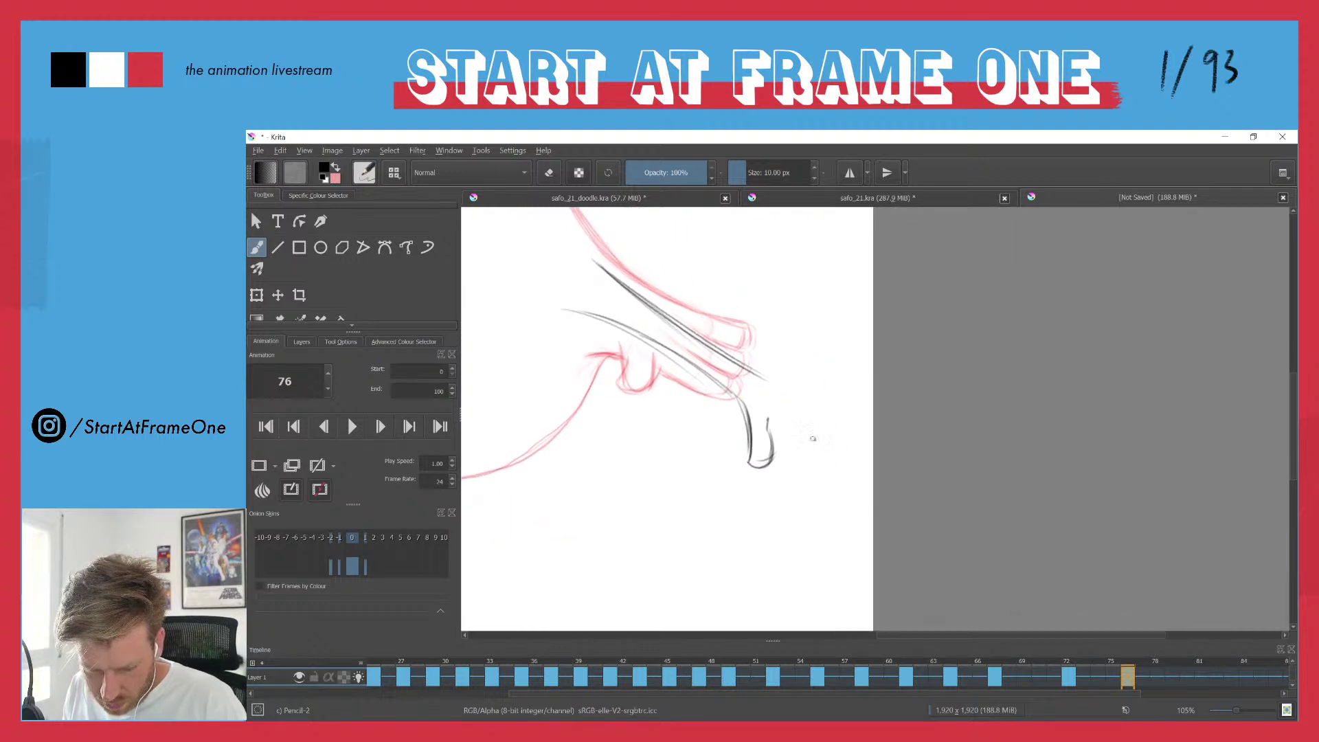
mouse_move(799, 416)
mouse_down()
mouse_move(851, 454)
mouse_move(841, 470)
mouse_up()
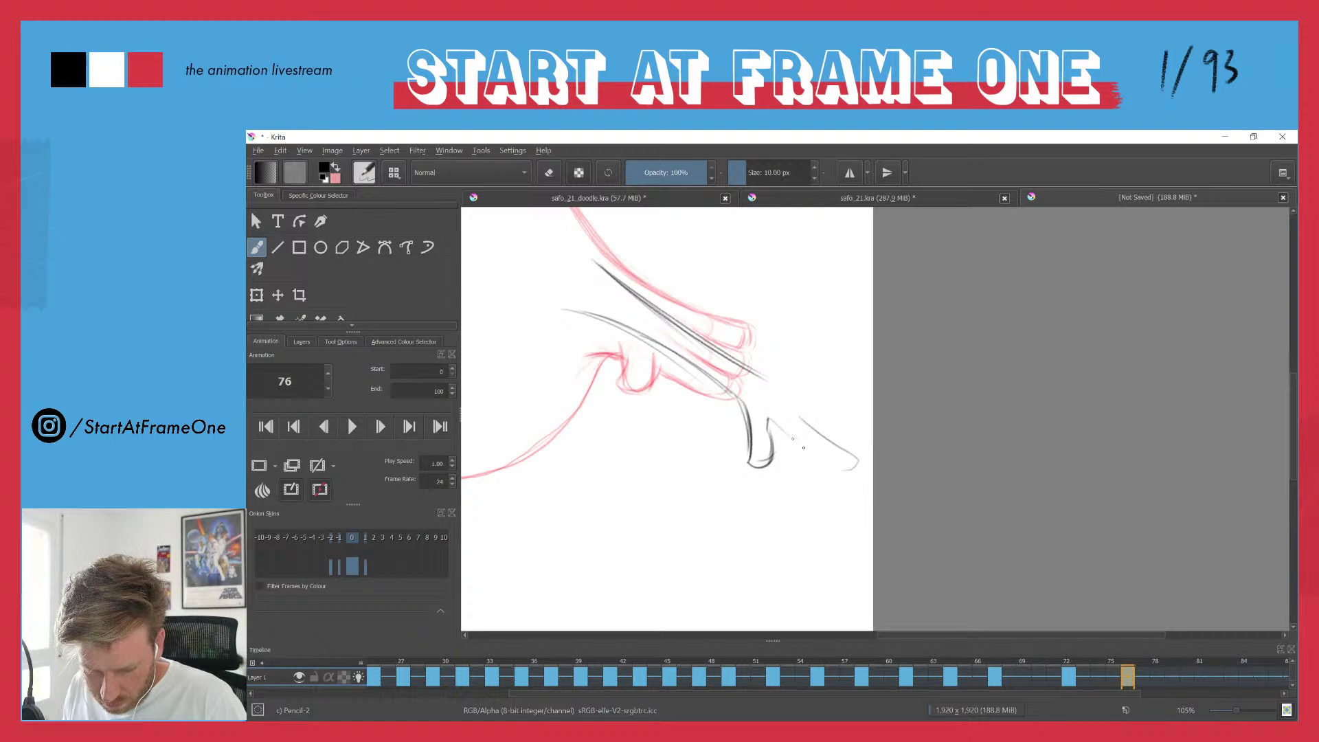
mouse_move(768, 418)
mouse_down()
mouse_move(841, 476)
mouse_move(849, 469)
mouse_move(823, 435)
mouse_move(860, 462)
mouse_up()
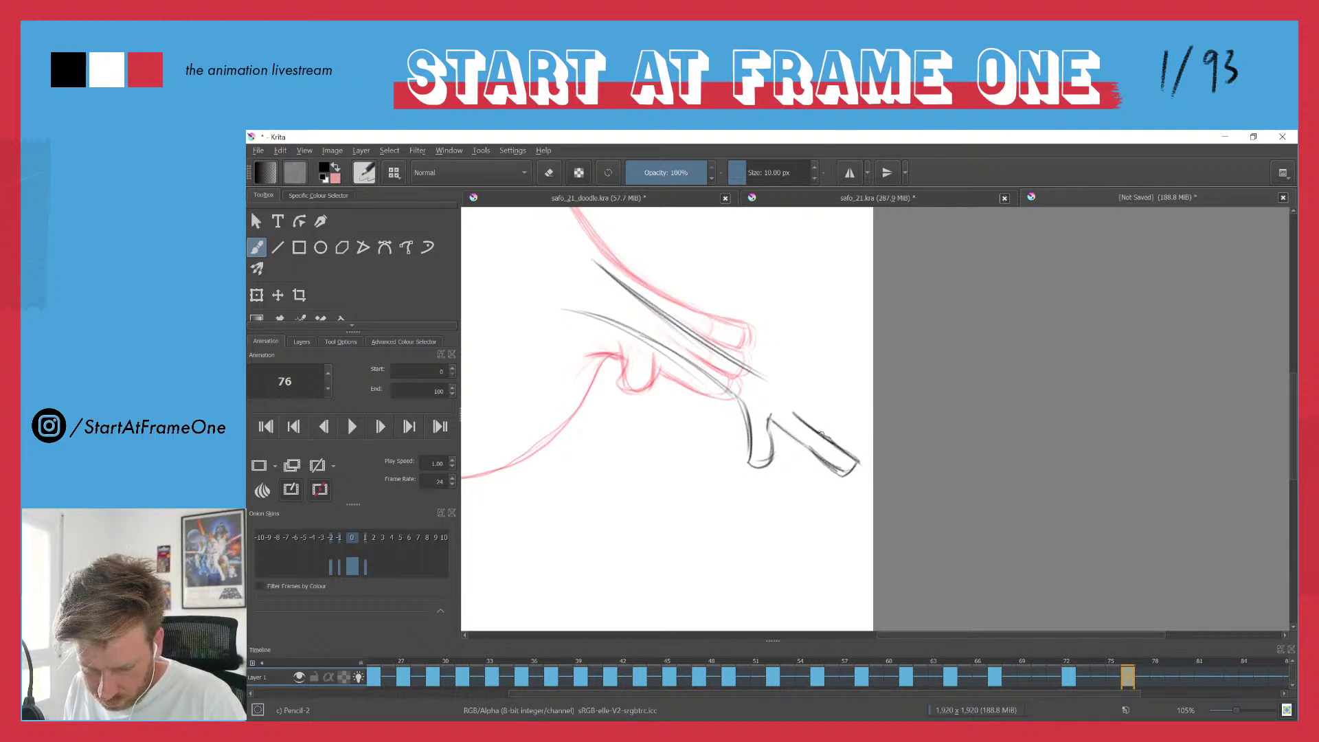
drag(805, 405, 834, 417)
mouse_move(800, 398)
mouse_down()
mouse_move(865, 428)
mouse_move(864, 443)
mouse_move(870, 423)
mouse_move(863, 443)
mouse_move(827, 425)
mouse_move(862, 447)
mouse_up()
drag(832, 428, 868, 430)
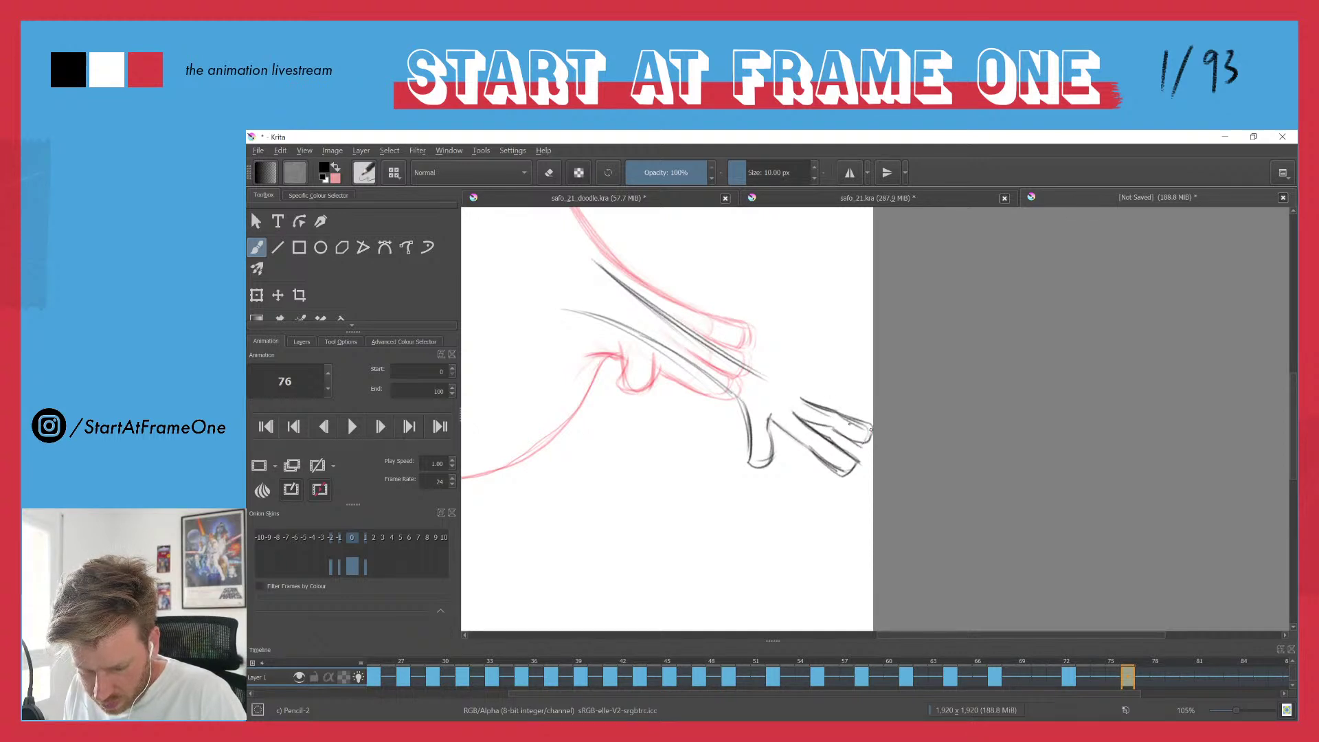
- Compare with frame 72, then draw the torn skin opening around the right wrist and its upper contour at frame 76
click(1070, 663)
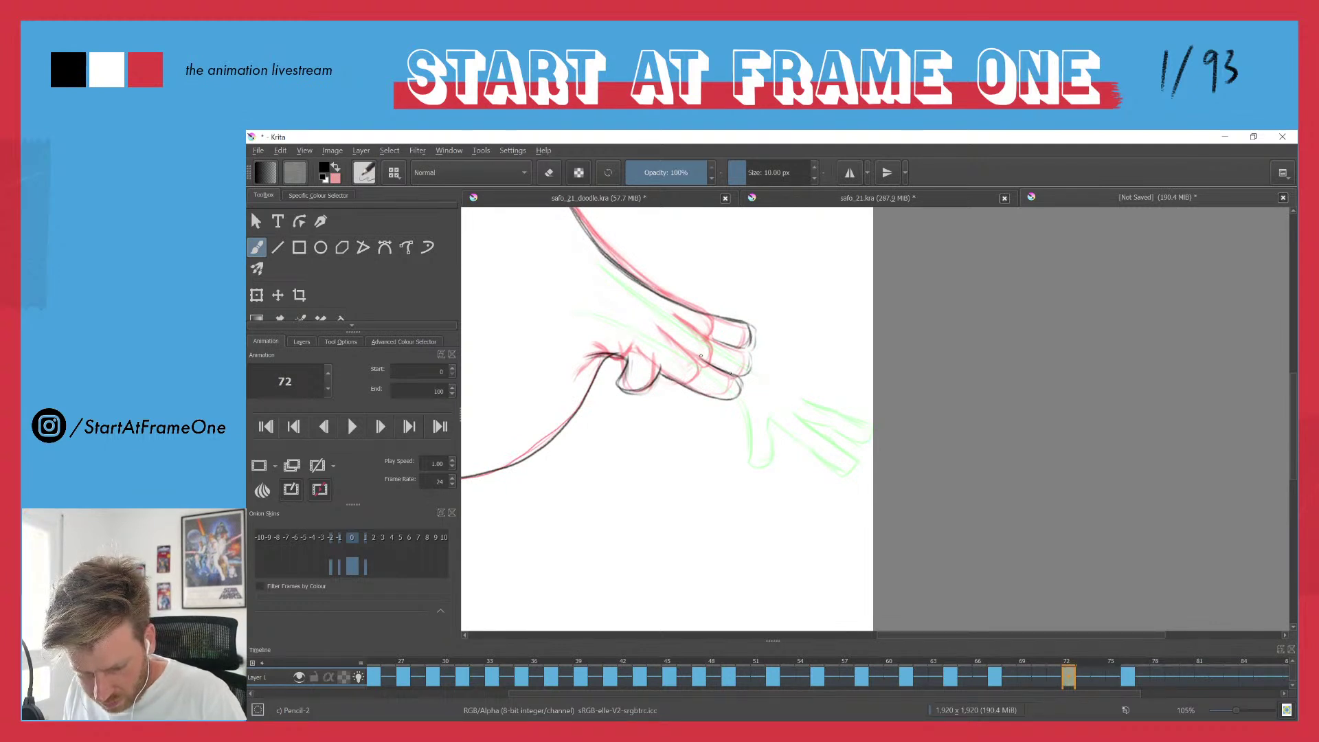
click(1127, 678)
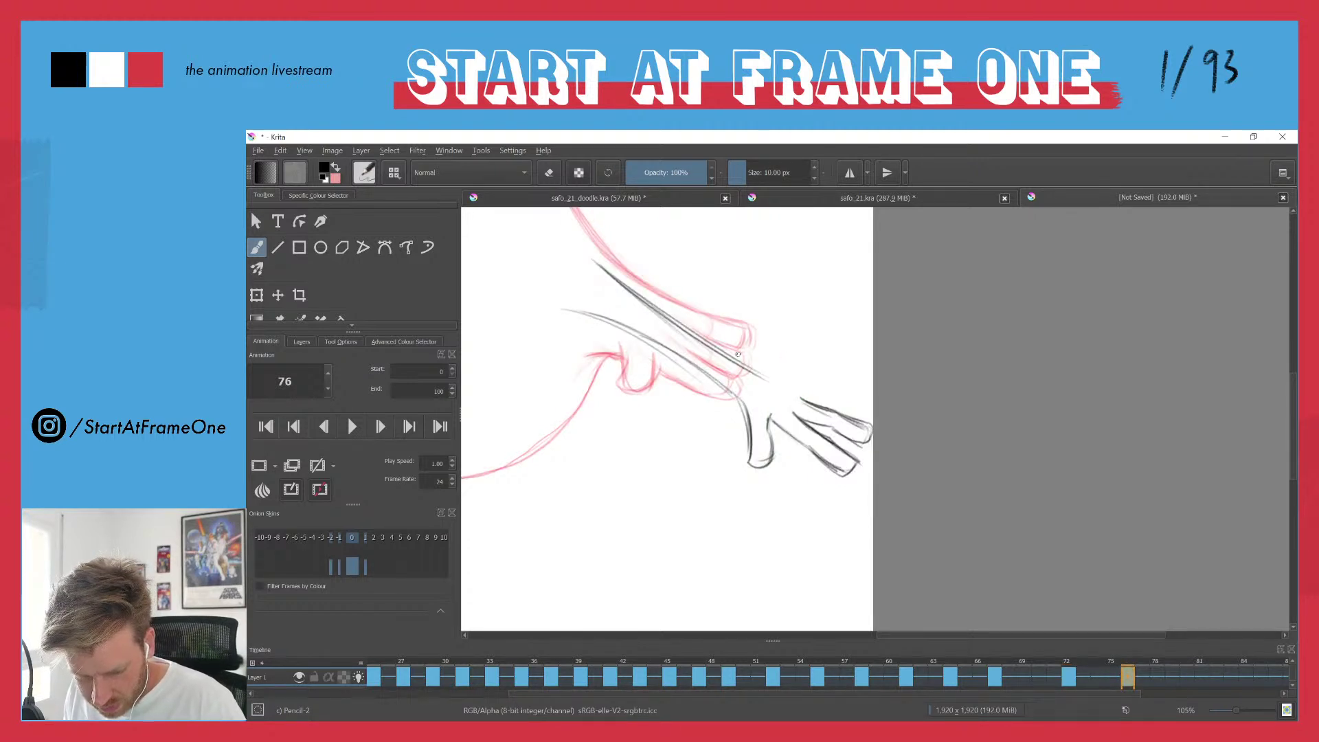
mouse_move(756, 354)
mouse_down()
mouse_move(742, 333)
mouse_move(703, 397)
mouse_move(731, 415)
mouse_move(739, 403)
mouse_up()
drag(758, 354, 759, 375)
mouse_move(759, 355)
mouse_down()
mouse_move(718, 364)
mouse_move(672, 295)
mouse_move(714, 336)
mouse_move(675, 306)
mouse_move(738, 341)
mouse_move(668, 289)
mouse_up()
mouse_move(740, 340)
mouse_down()
mouse_move(628, 271)
mouse_move(711, 322)
mouse_up()
mouse_move(657, 253)
mouse_down()
mouse_move(745, 358)
mouse_move(843, 411)
mouse_up()
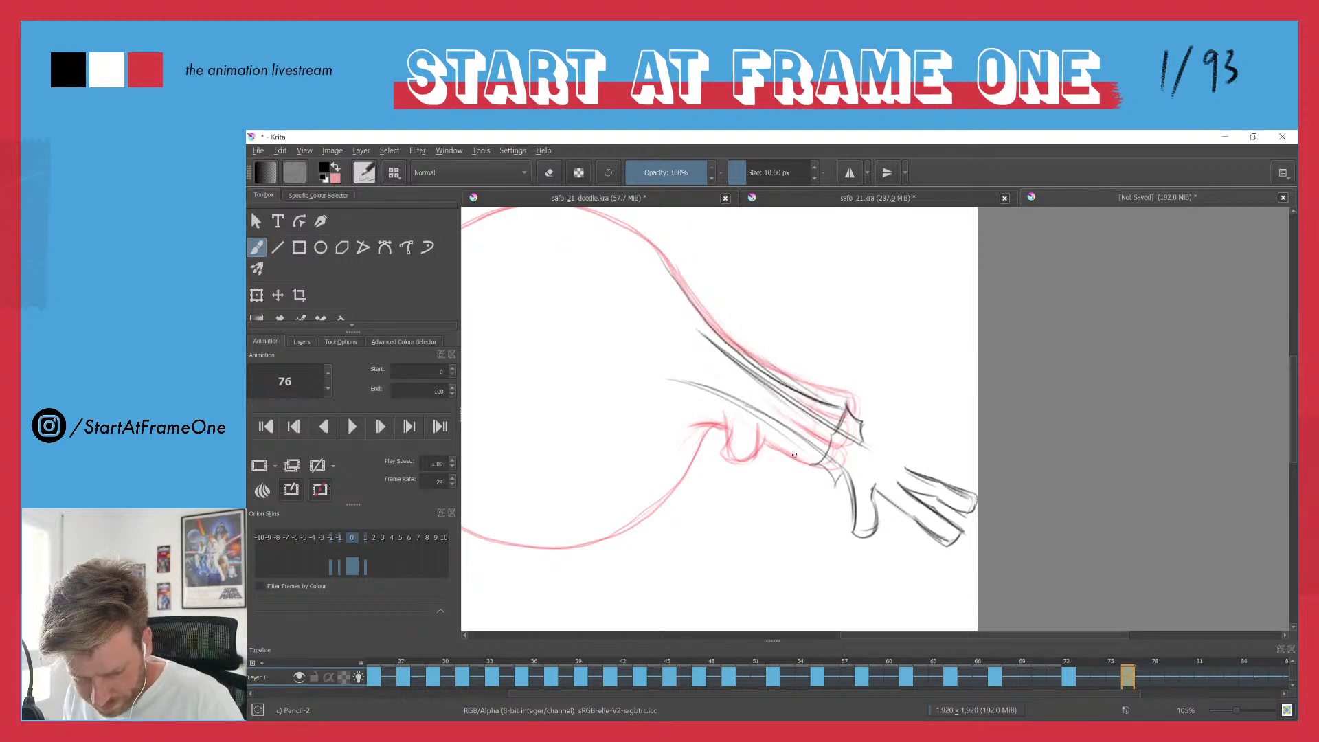
- Draw the lower contour of the stretched skin at frame 76 and reinforce the torn edge at the wrist
mouse_move(810, 463)
mouse_down()
mouse_move(733, 431)
mouse_move(837, 486)
mouse_move(799, 463)
mouse_move(834, 485)
mouse_up()
drag(775, 441, 810, 467)
mouse_move(840, 407)
mouse_down()
mouse_move(756, 374)
mouse_move(863, 426)
mouse_up()
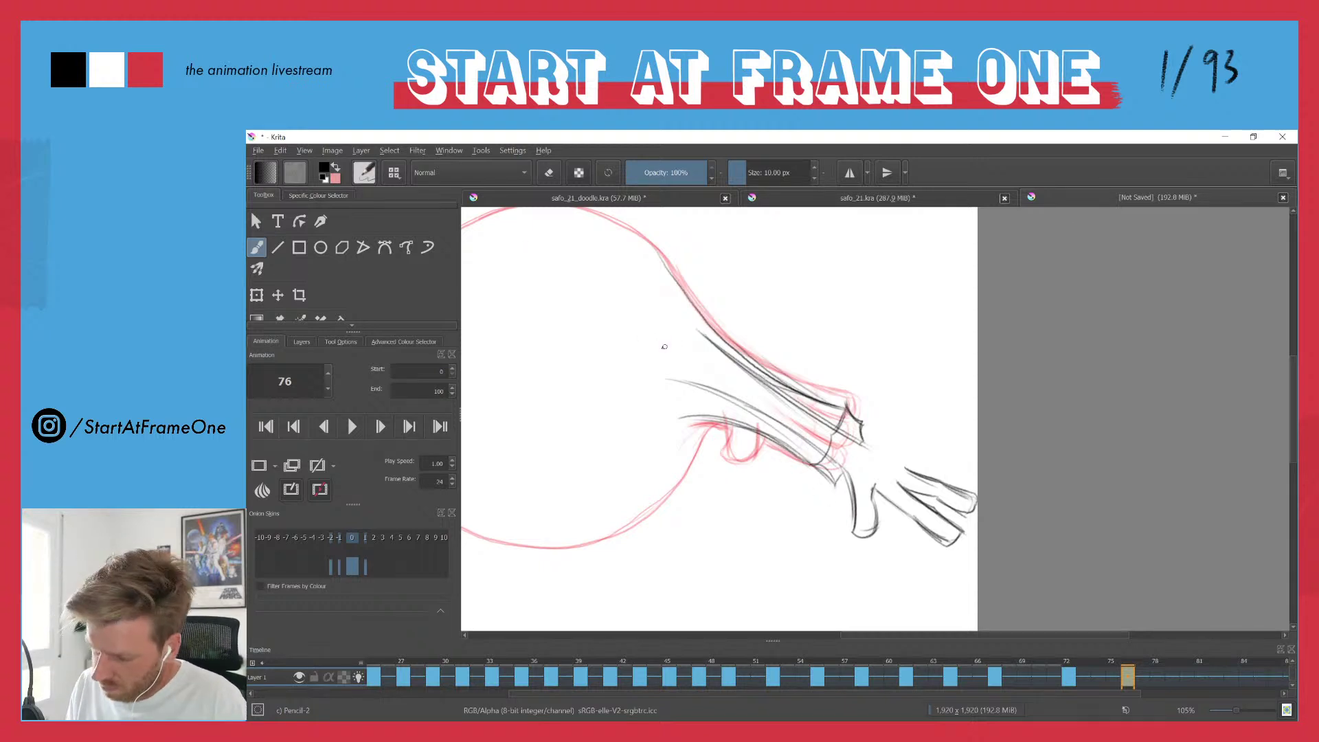
- Erase the forearm construction lines inside the stretched skin at frame 76
key(e)
mouse_move(689, 389)
mouse_down()
mouse_move(788, 424)
mouse_move(691, 336)
mouse_move(818, 430)
mouse_up()
drag(613, 339, 758, 448)
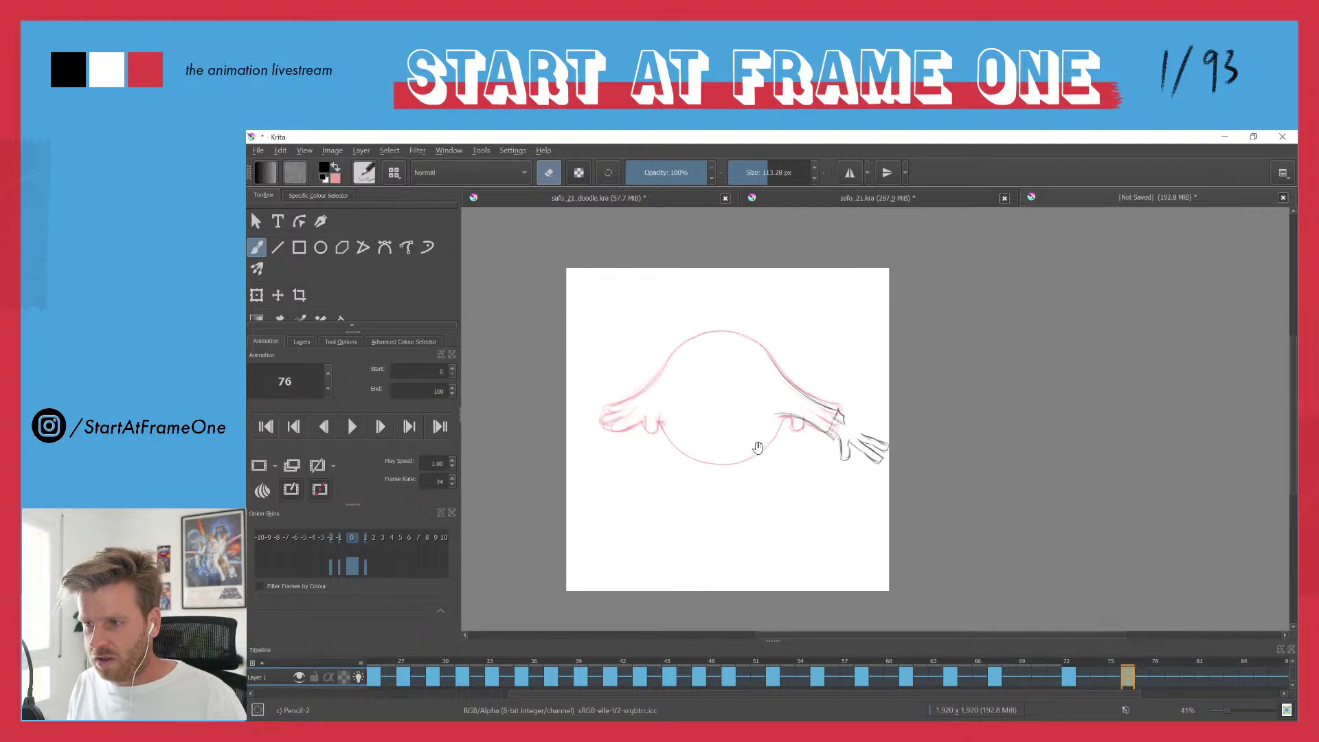
- Play back the animation from around frame 48 to review the breakthrough, and return to frame 76
click(719, 658)
key(space)
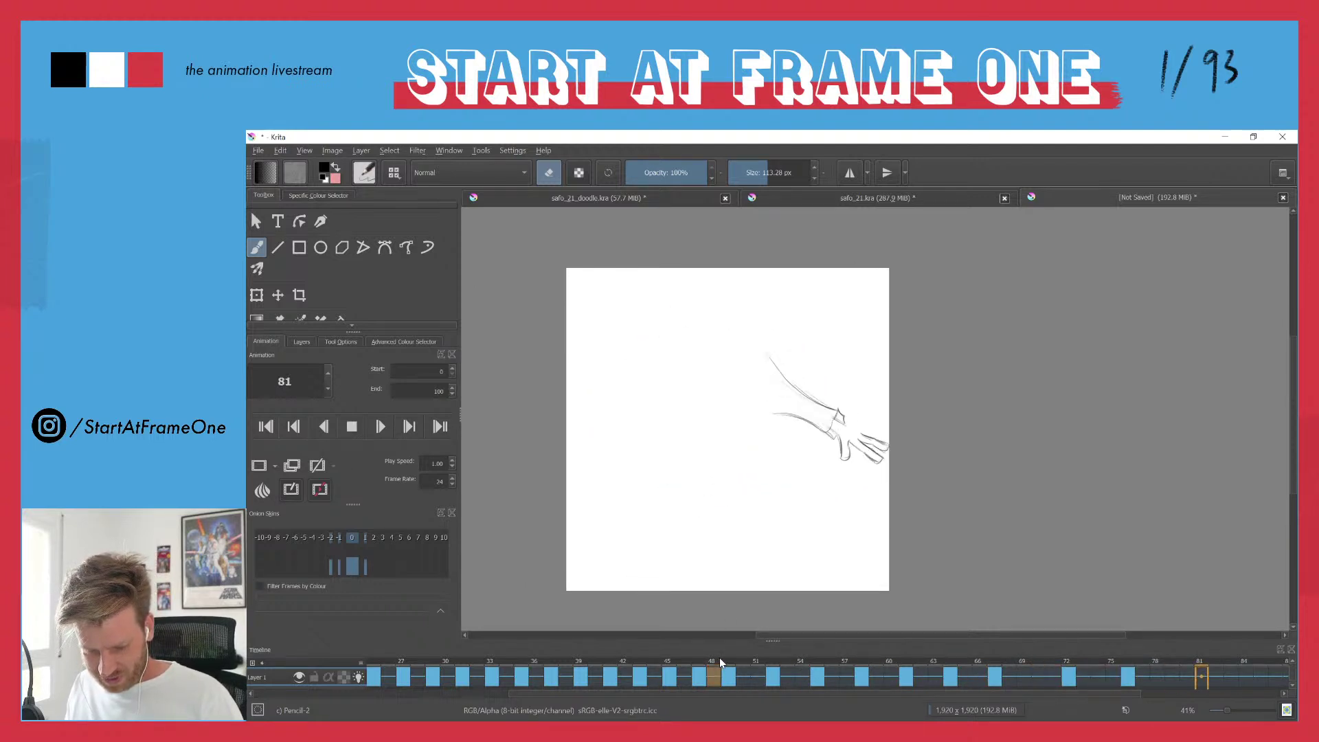
key(space)
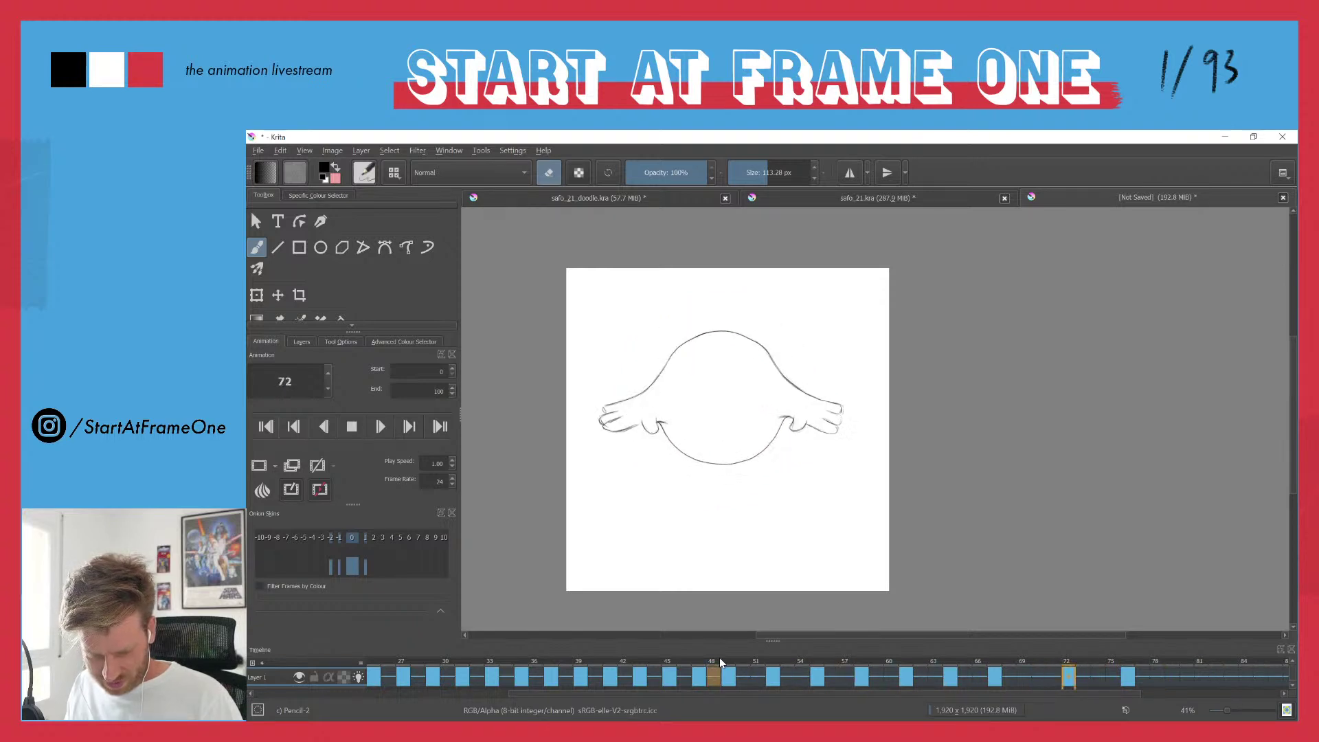
key(space)
click(1127, 661)
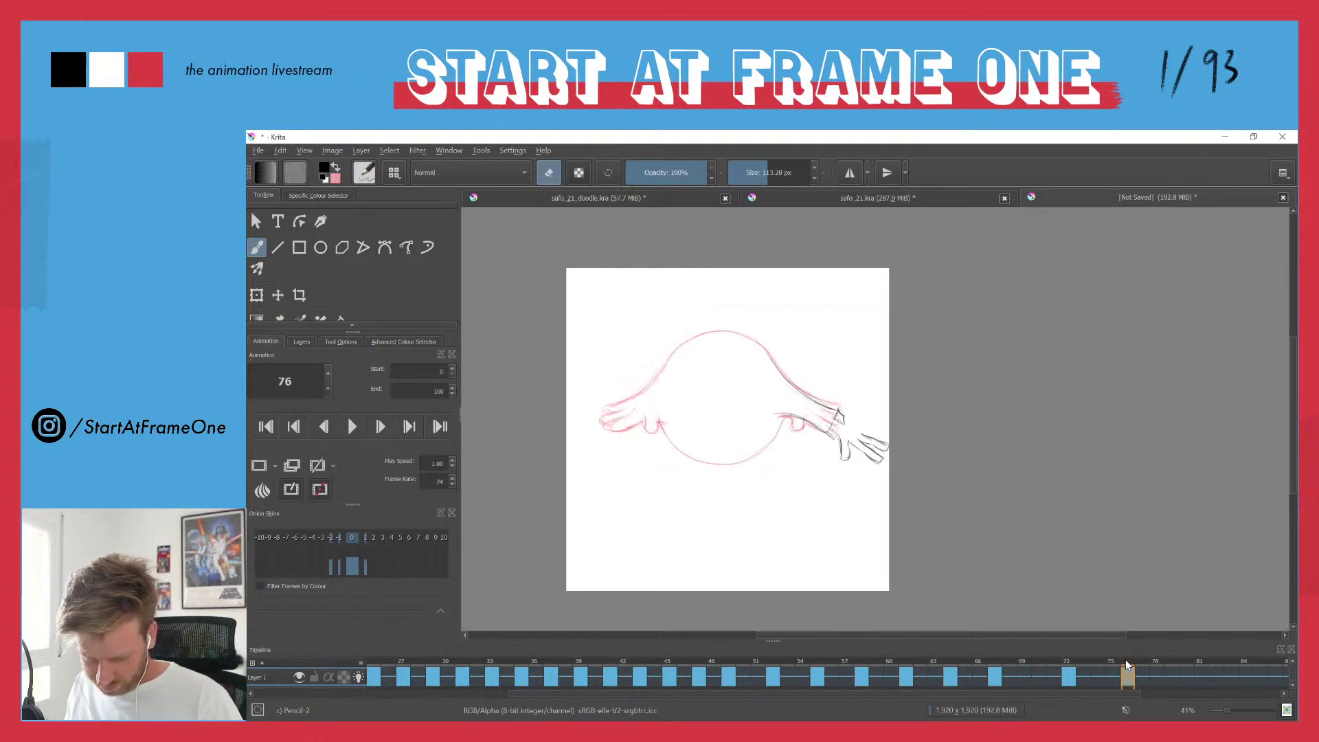
- Sketch curved guides across the right sleeve of skin at frame 76, and draw the wrist and fingers connecting to it
drag(697, 360, 671, 283)
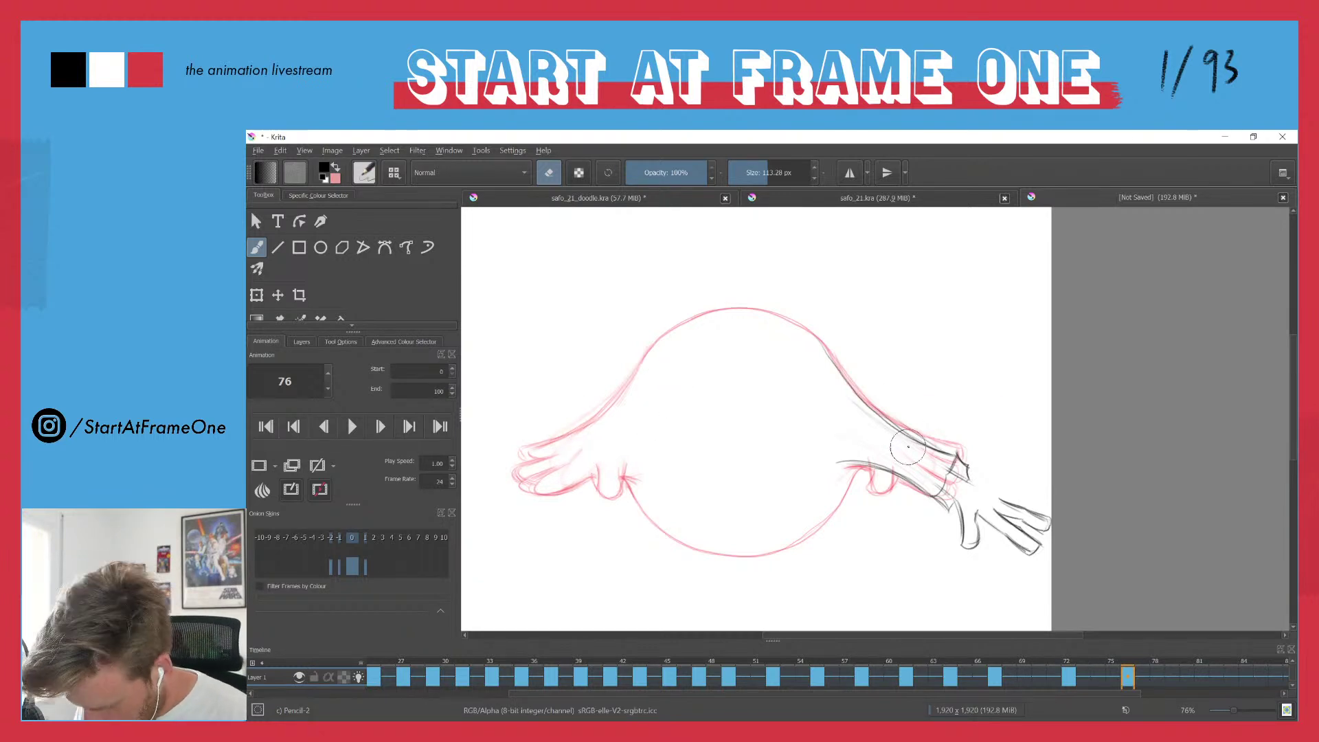
key(e)
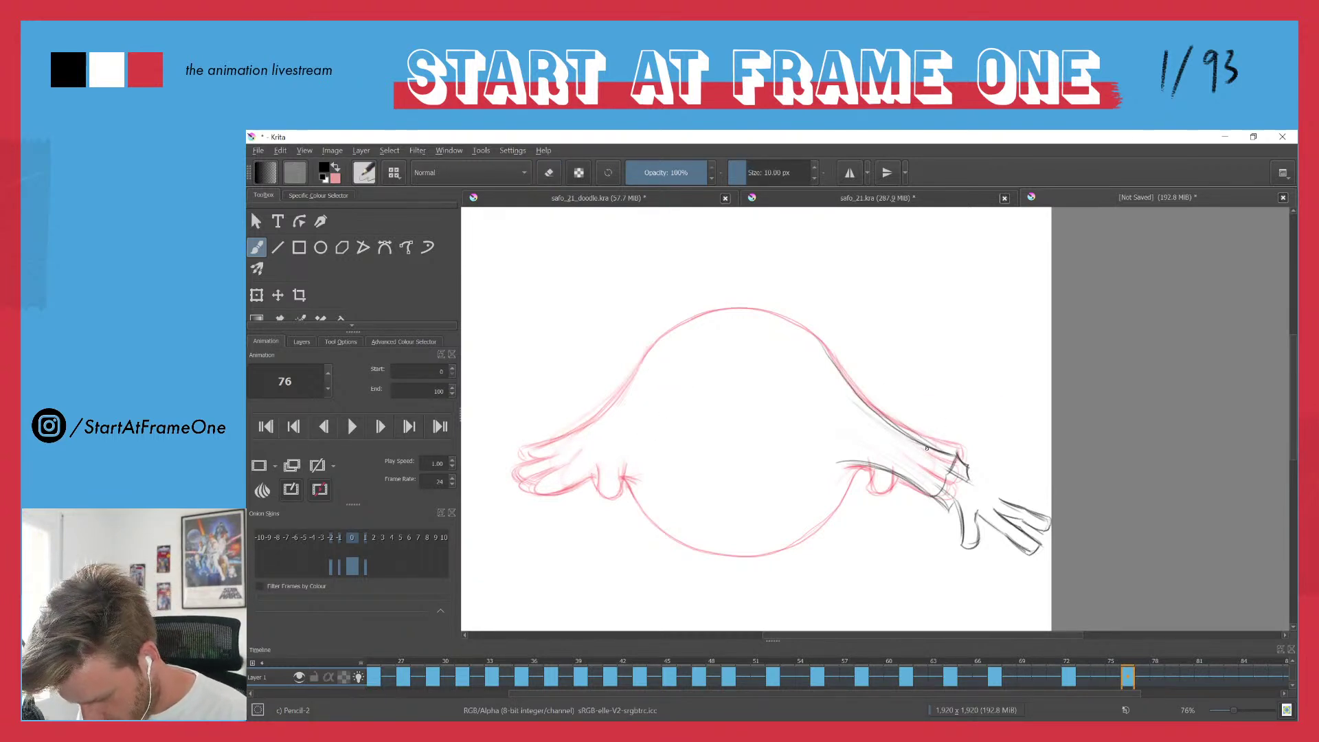
mouse_move(927, 428)
mouse_down()
mouse_move(898, 461)
mouse_move(895, 504)
mouse_move(920, 509)
mouse_move(937, 483)
mouse_move(965, 508)
mouse_up()
mouse_move(909, 466)
mouse_down()
mouse_move(952, 496)
mouse_move(971, 481)
mouse_move(992, 491)
mouse_up()
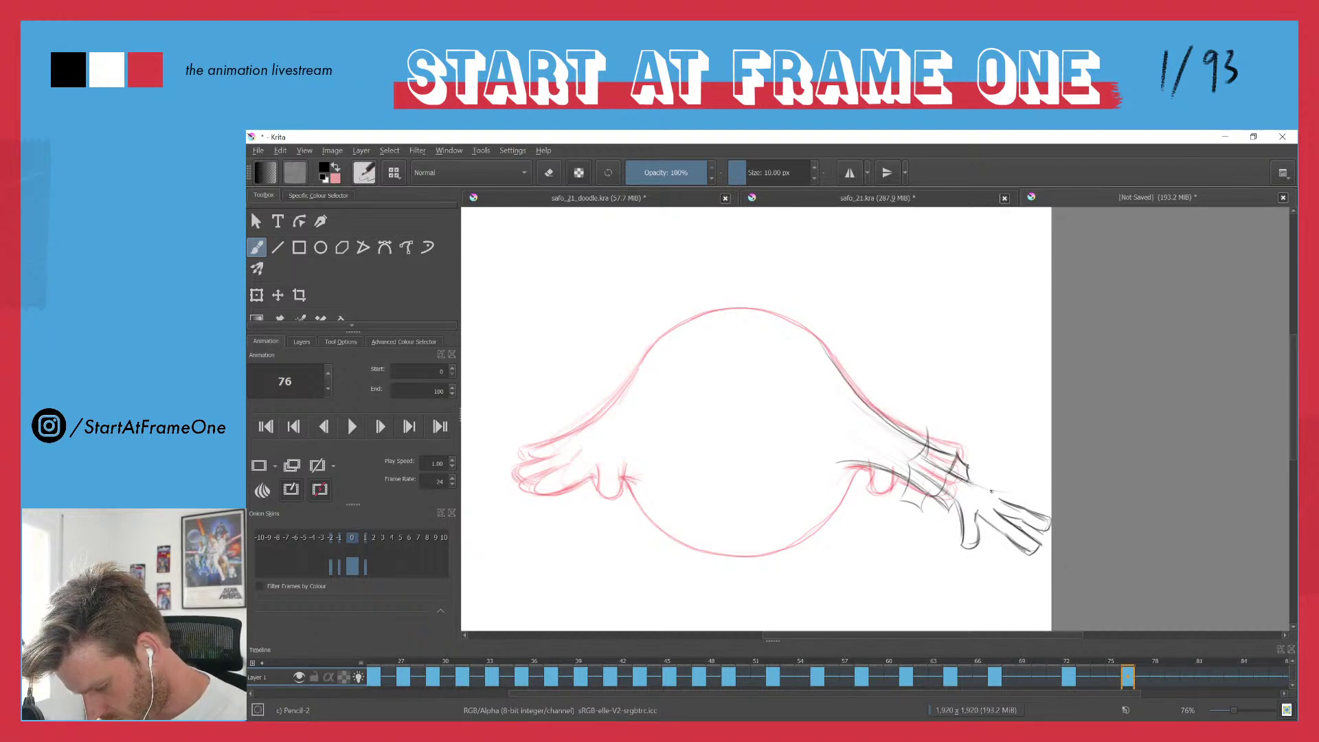
mouse_move(1039, 500)
mouse_down()
mouse_move(1017, 496)
mouse_move(1045, 501)
mouse_move(1032, 509)
mouse_move(1043, 500)
mouse_move(1012, 494)
mouse_move(1048, 500)
mouse_move(1038, 509)
mouse_move(1049, 517)
mouse_move(1023, 507)
mouse_move(1037, 528)
mouse_move(1018, 527)
mouse_move(1043, 547)
mouse_move(1028, 553)
mouse_move(984, 518)
mouse_up()
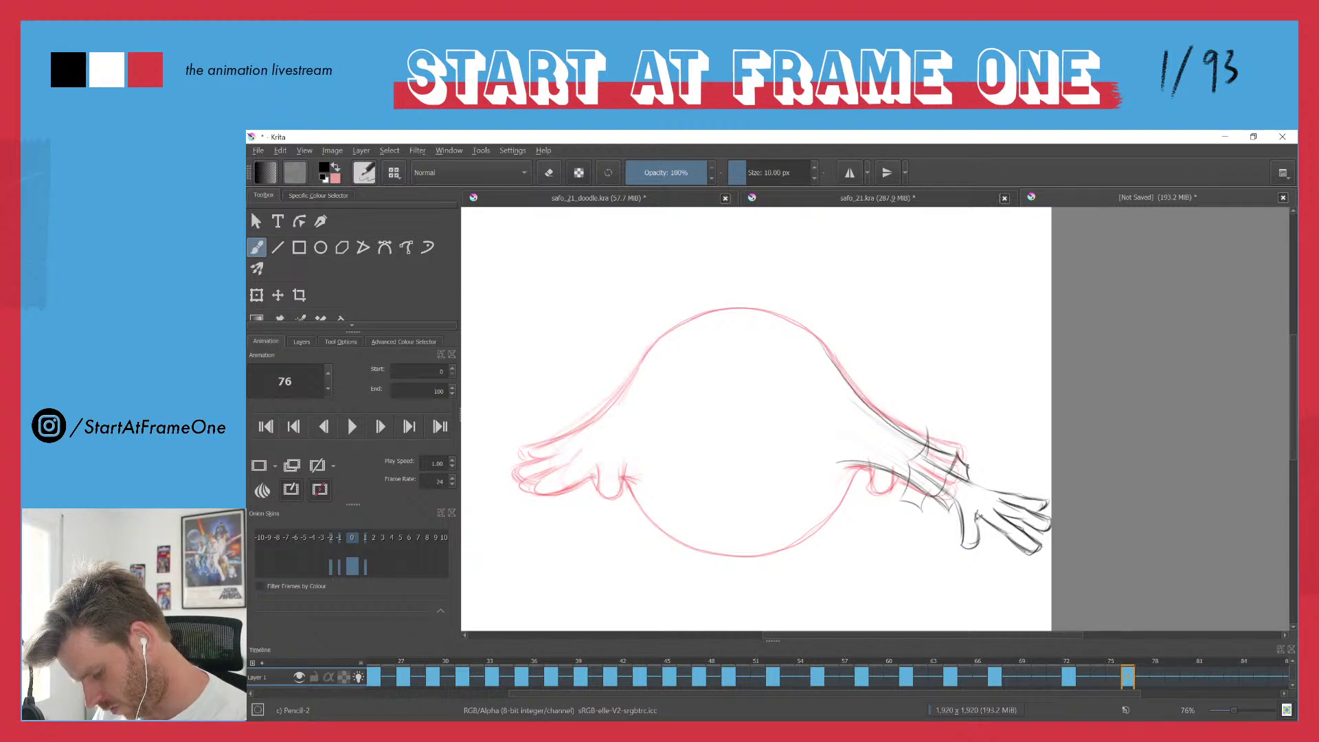
drag(975, 517, 1031, 552)
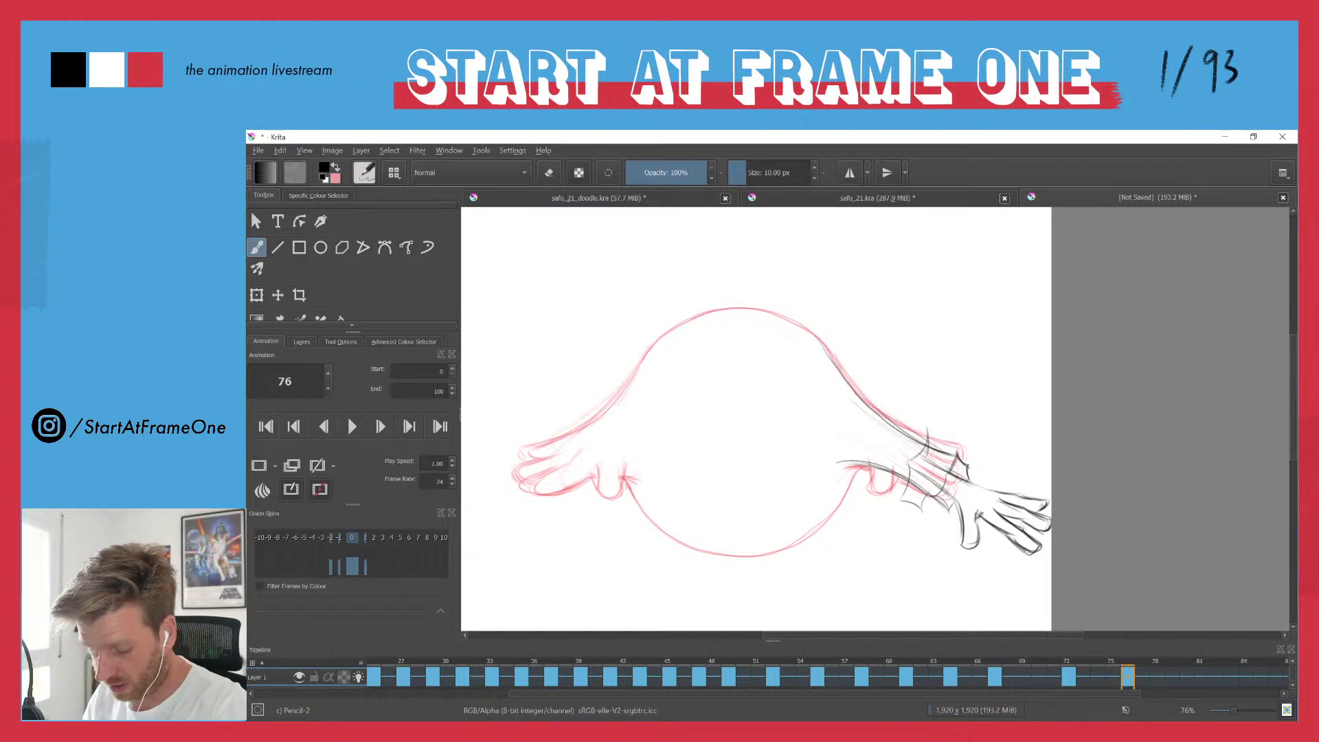
drag(961, 478, 1044, 505)
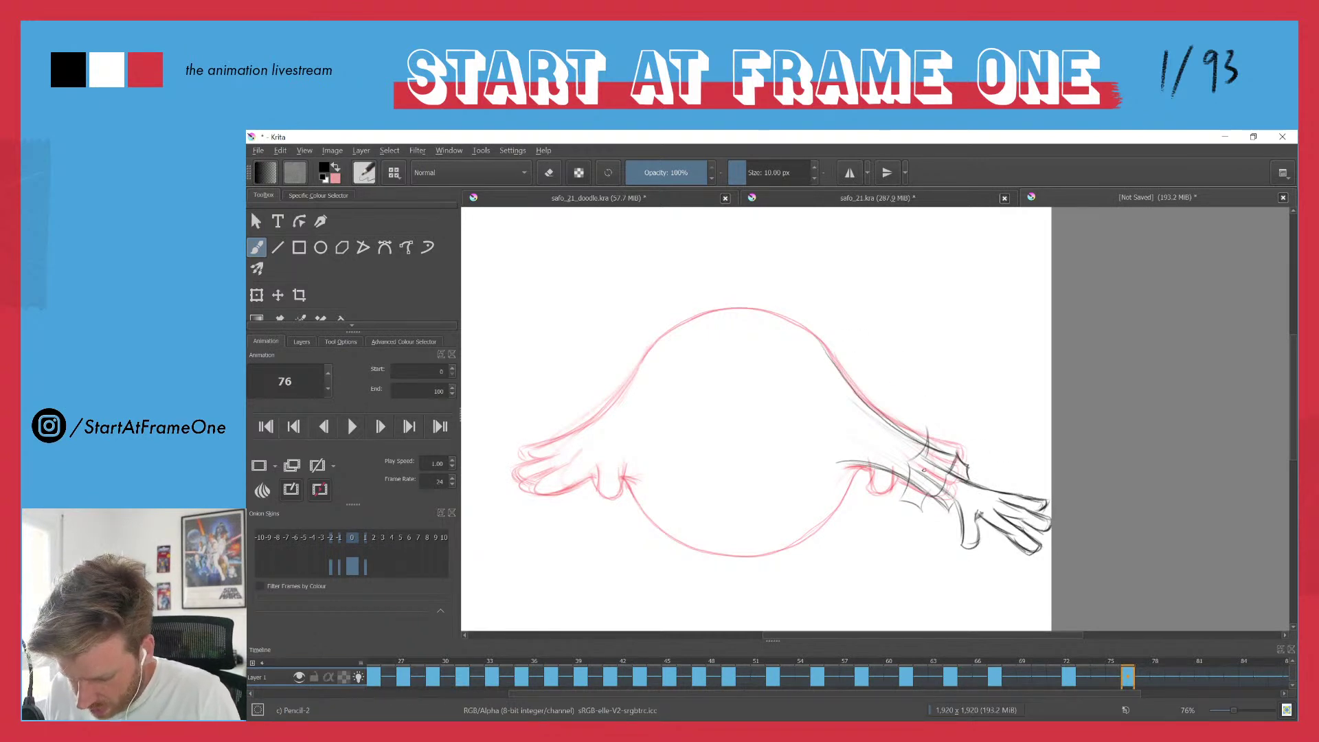
- Erase the torn edge at the right wrist, and draw the exposed forearm and a new tear nearer the ball at frame 76
key(e)
mouse_move(947, 448)
mouse_down()
mouse_move(970, 470)
mouse_move(924, 478)
mouse_move(938, 494)
mouse_move(918, 498)
mouse_move(940, 500)
mouse_up()
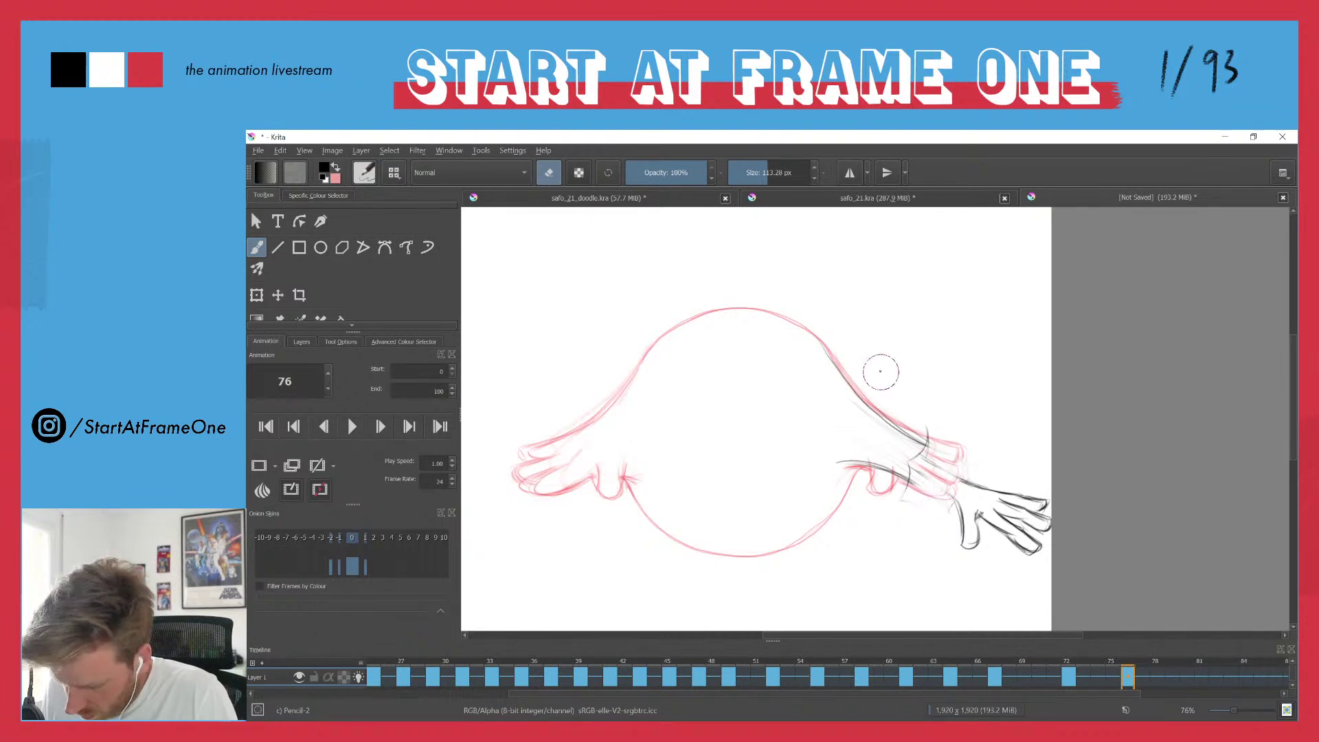
key(e)
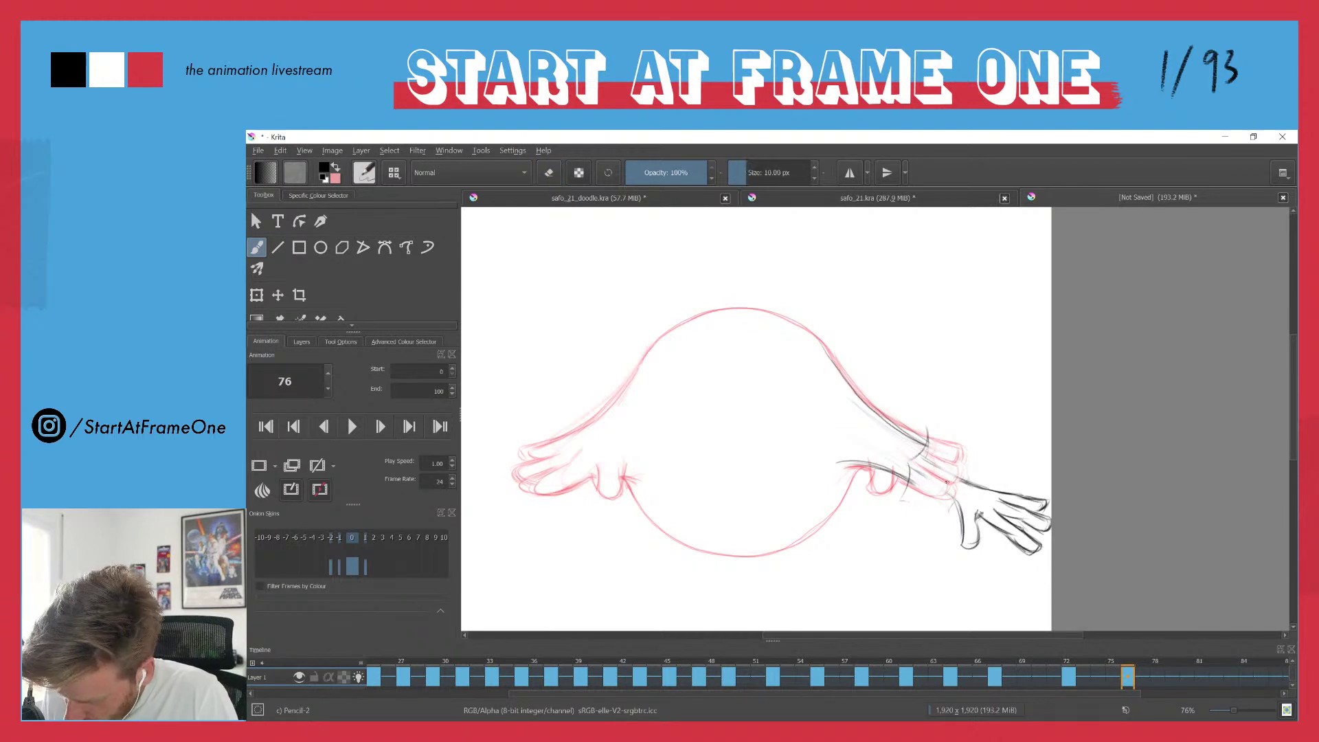
mouse_move(919, 457)
mouse_down()
mouse_move(968, 484)
mouse_move(957, 502)
mouse_move(936, 482)
mouse_up()
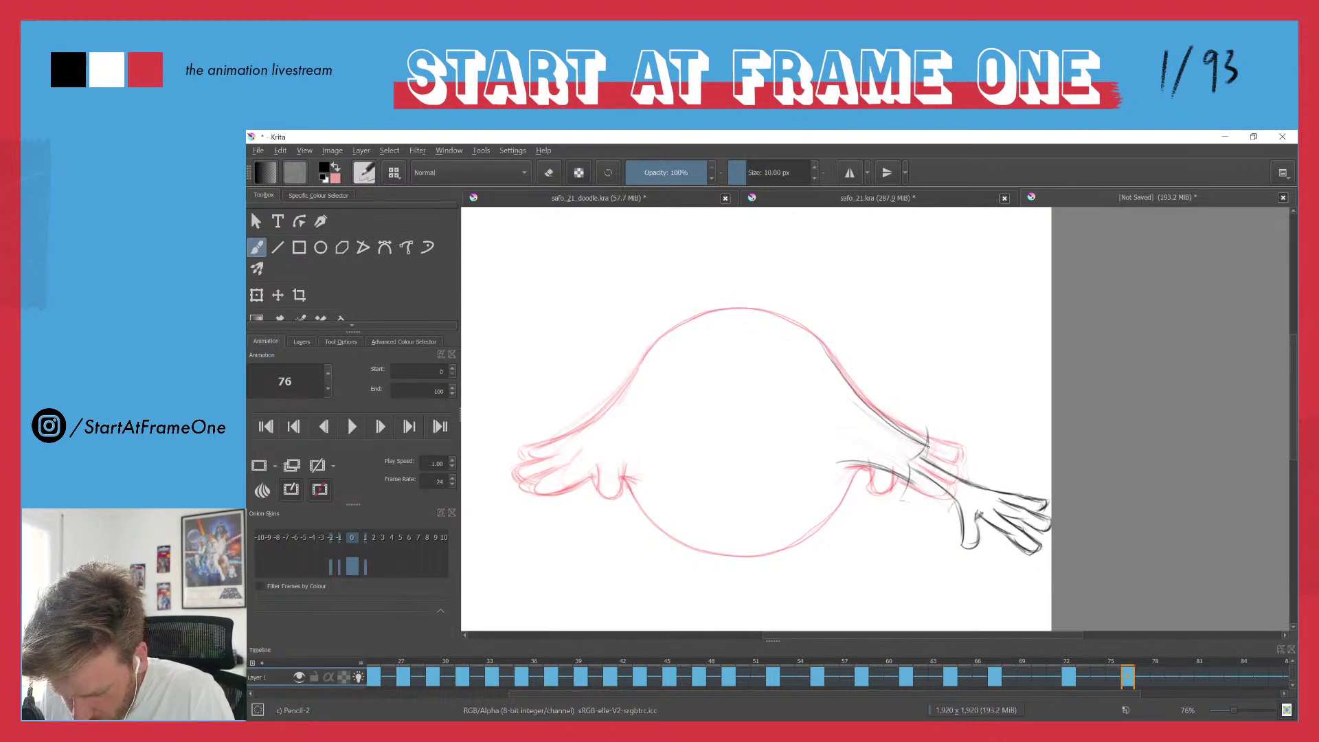
mouse_move(927, 437)
mouse_down()
mouse_move(910, 460)
mouse_move(935, 450)
mouse_up()
mouse_move(928, 431)
mouse_down()
mouse_move(937, 451)
mouse_move(919, 498)
mouse_up()
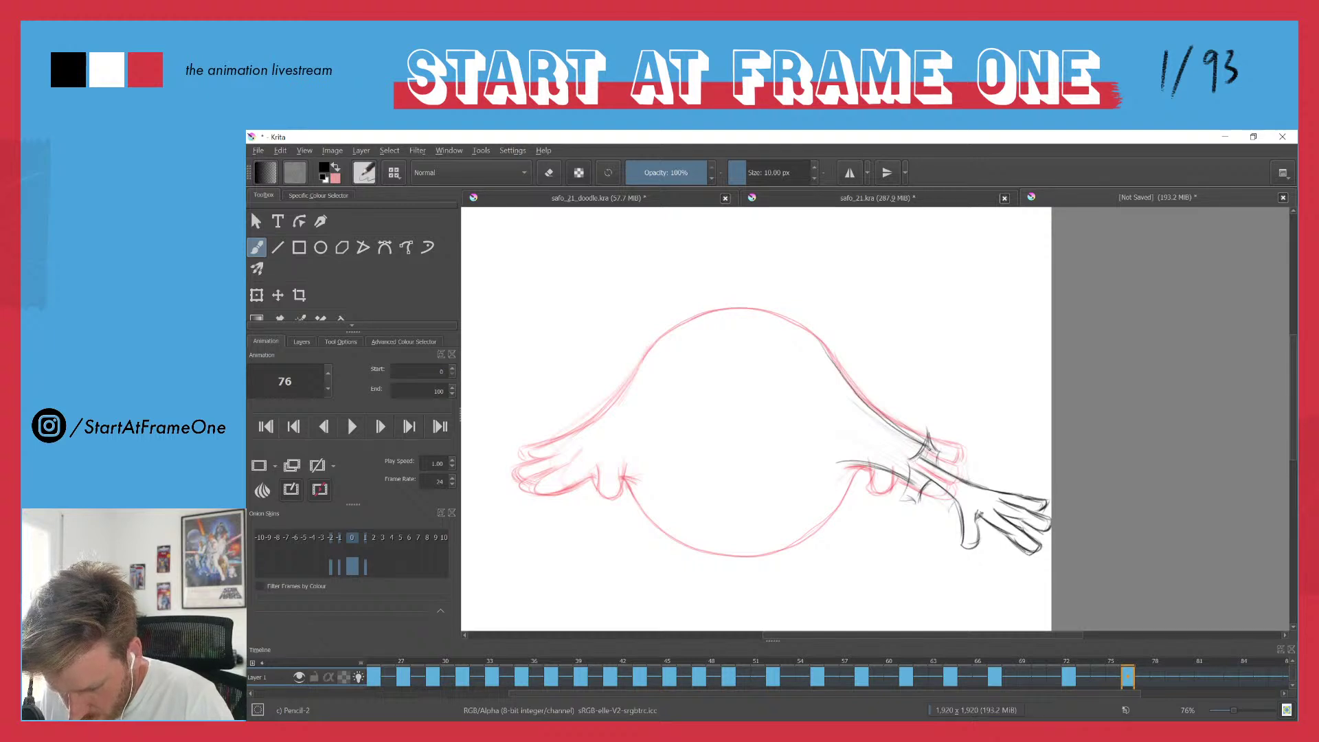
- Redraw the upper and lower contours of the stretched skin up to the new tear on the right arm at frame 76
drag(891, 425, 921, 435)
drag(861, 402, 920, 434)
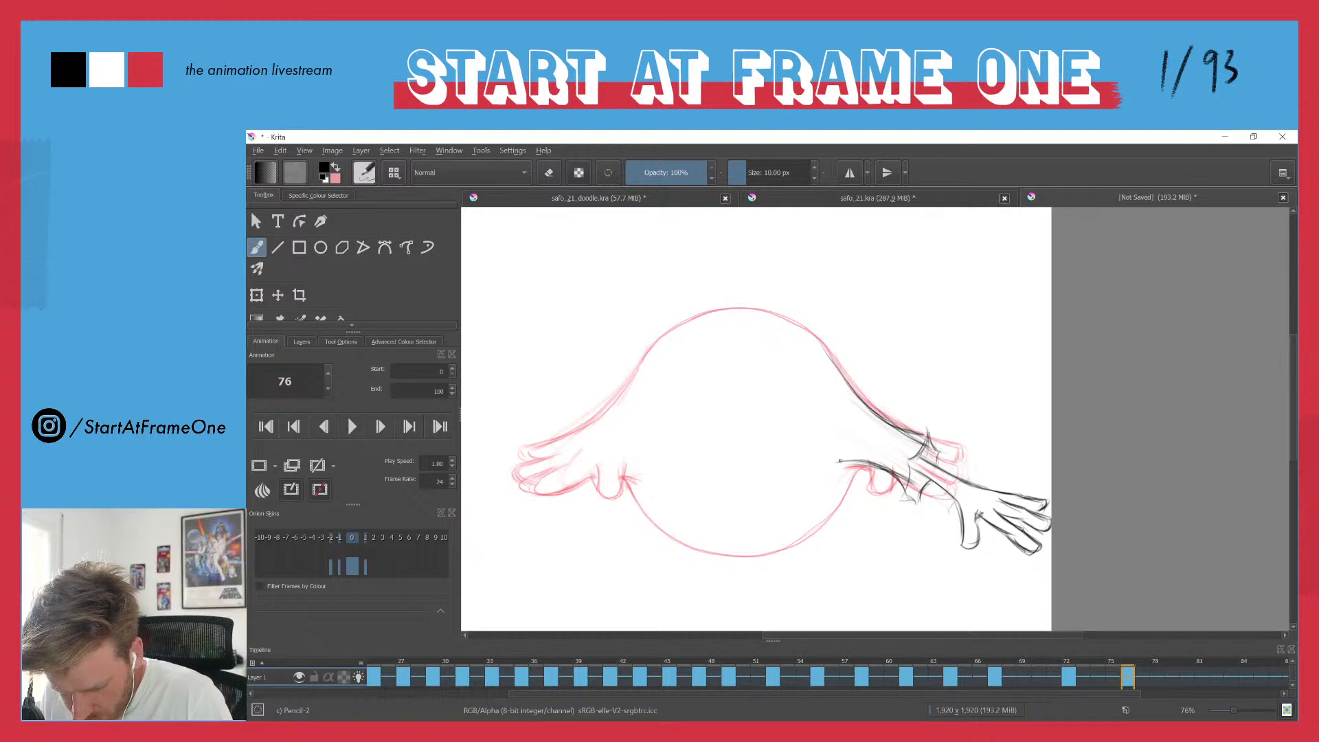
key(e)
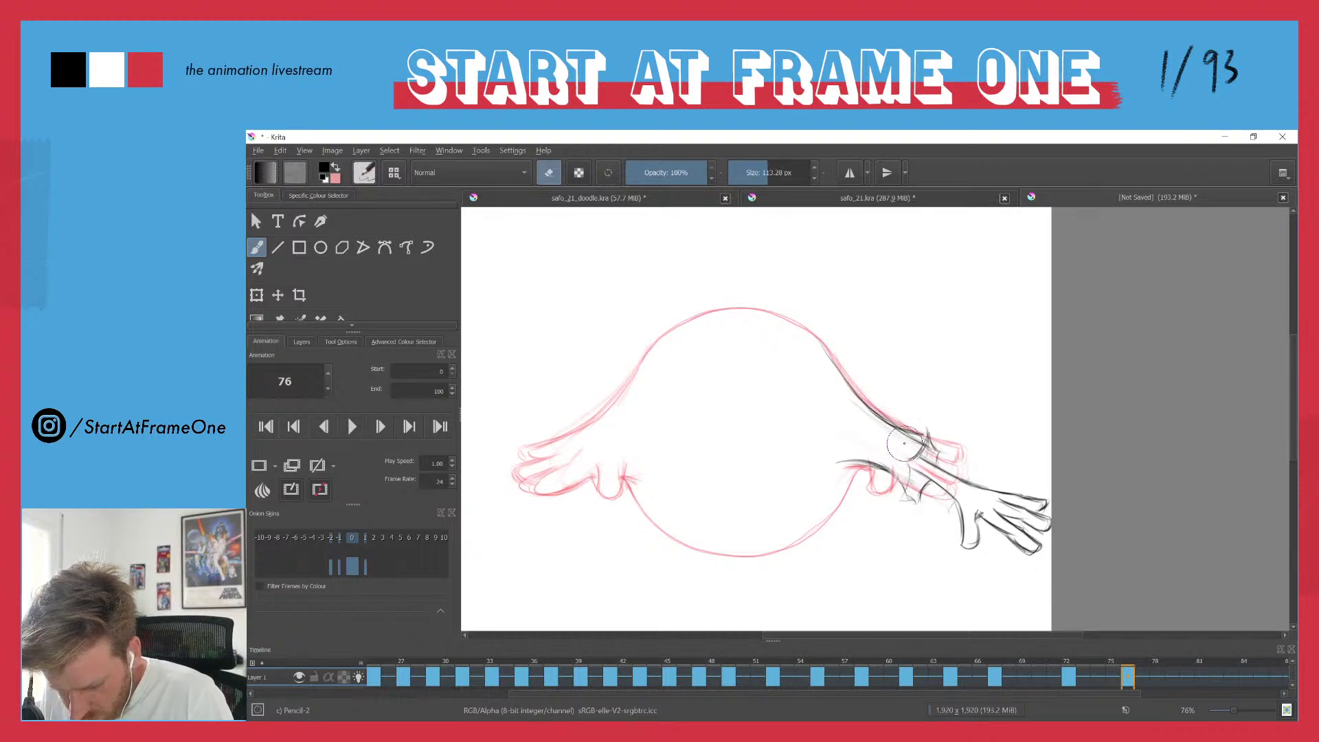
key(e)
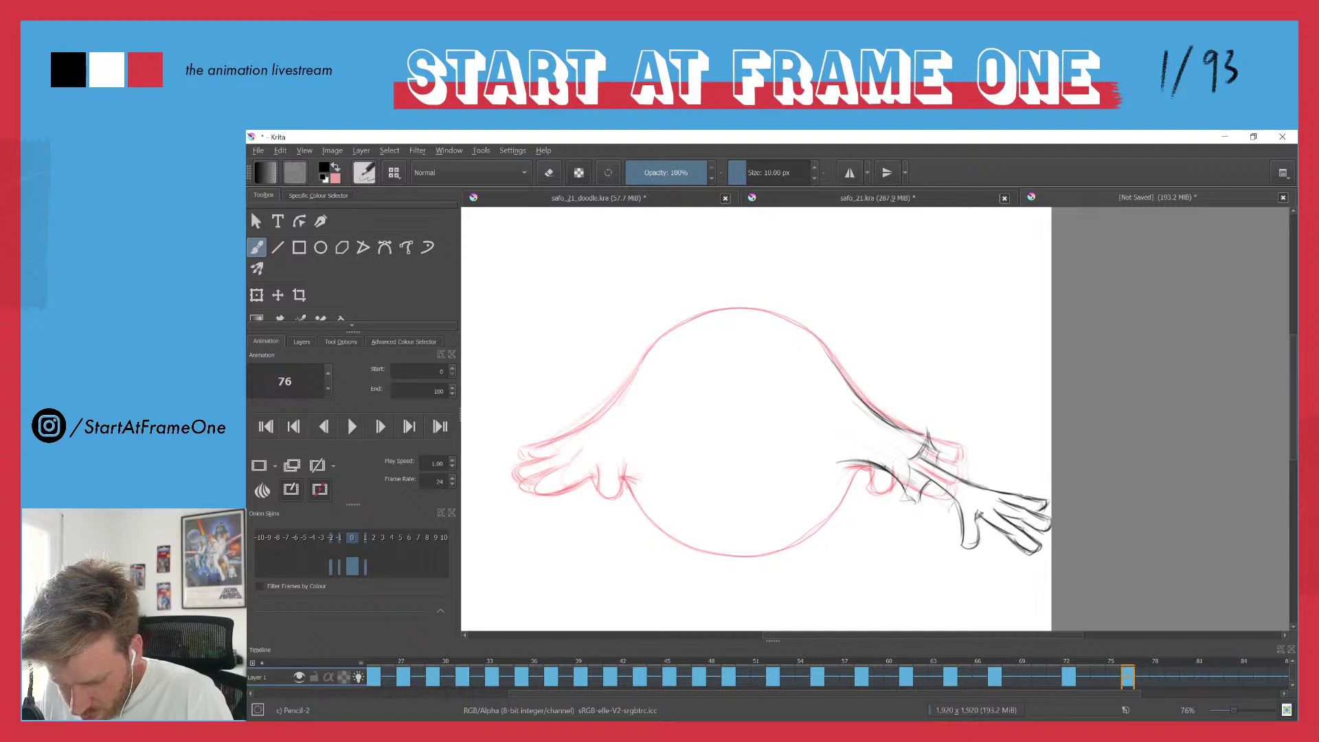
mouse_move(875, 442)
mouse_down()
mouse_move(911, 459)
mouse_move(869, 414)
mouse_up()
mouse_move(928, 435)
mouse_down()
mouse_move(863, 406)
mouse_move(830, 354)
mouse_up()
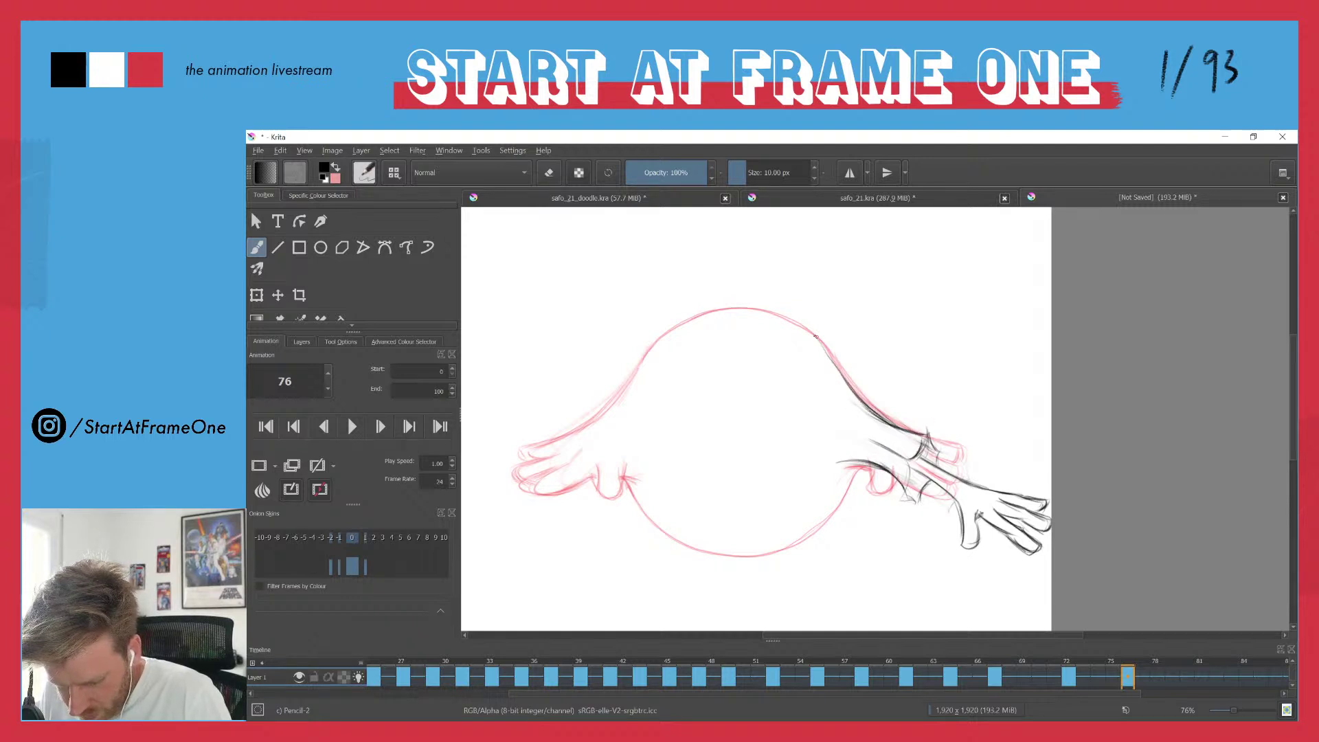
mouse_move(887, 476)
mouse_down()
mouse_move(919, 502)
mouse_move(906, 496)
mouse_up()
mouse_move(906, 490)
mouse_down()
mouse_move(922, 445)
mouse_move(936, 466)
mouse_up()
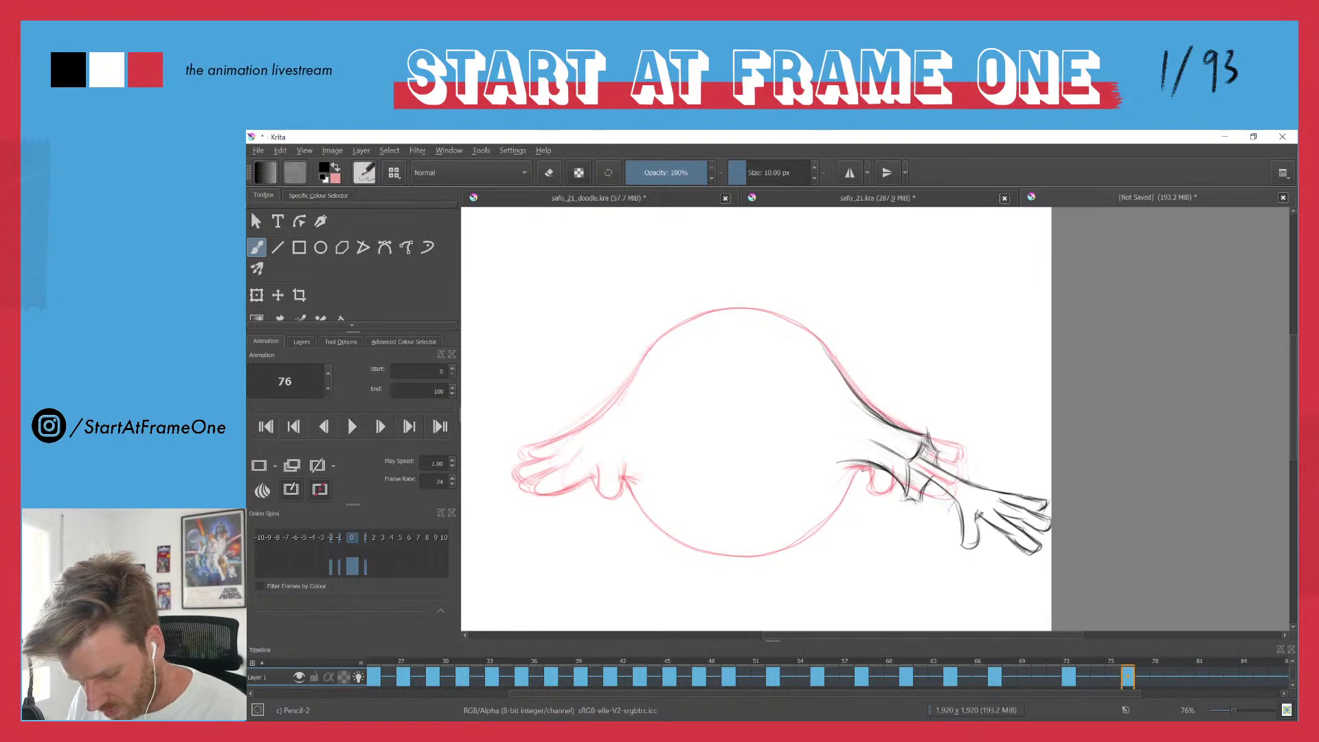
- Trace the ball's lower-right curve and its upper arc between the two arms at frame 76
mouse_move(863, 463)
mouse_down()
mouse_move(840, 502)
mouse_move(766, 554)
mouse_up()
drag(827, 522, 762, 554)
mouse_move(640, 365)
mouse_down()
mouse_move(695, 319)
mouse_move(763, 313)
mouse_up()
mouse_move(637, 366)
mouse_down()
mouse_move(718, 309)
mouse_move(781, 319)
mouse_move(837, 371)
mouse_up()
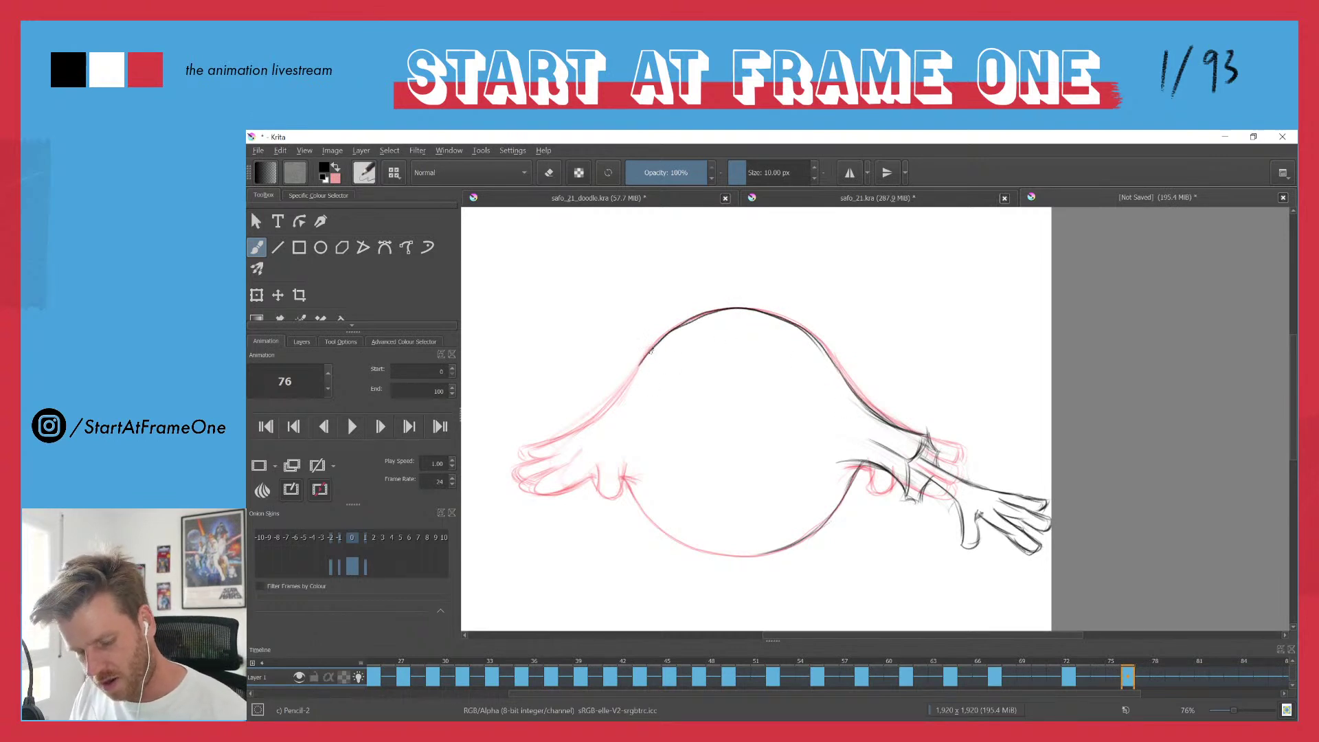
- Draw the tear opening across the left wrist and the first forearm line inside the stretched skin at frame 76
drag(631, 396, 748, 368)
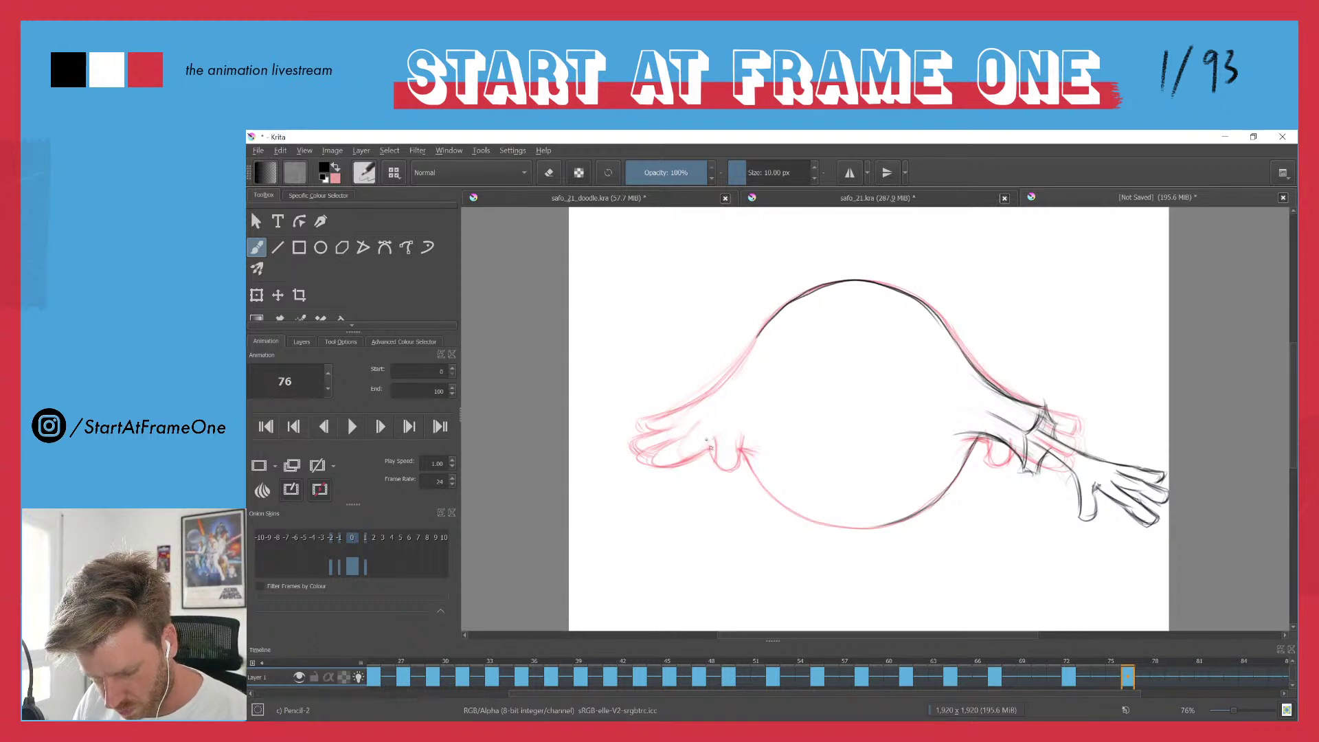
drag(706, 427, 715, 452)
mouse_move(691, 404)
mouse_down()
mouse_move(713, 455)
mouse_move(697, 459)
mouse_move(754, 409)
mouse_up()
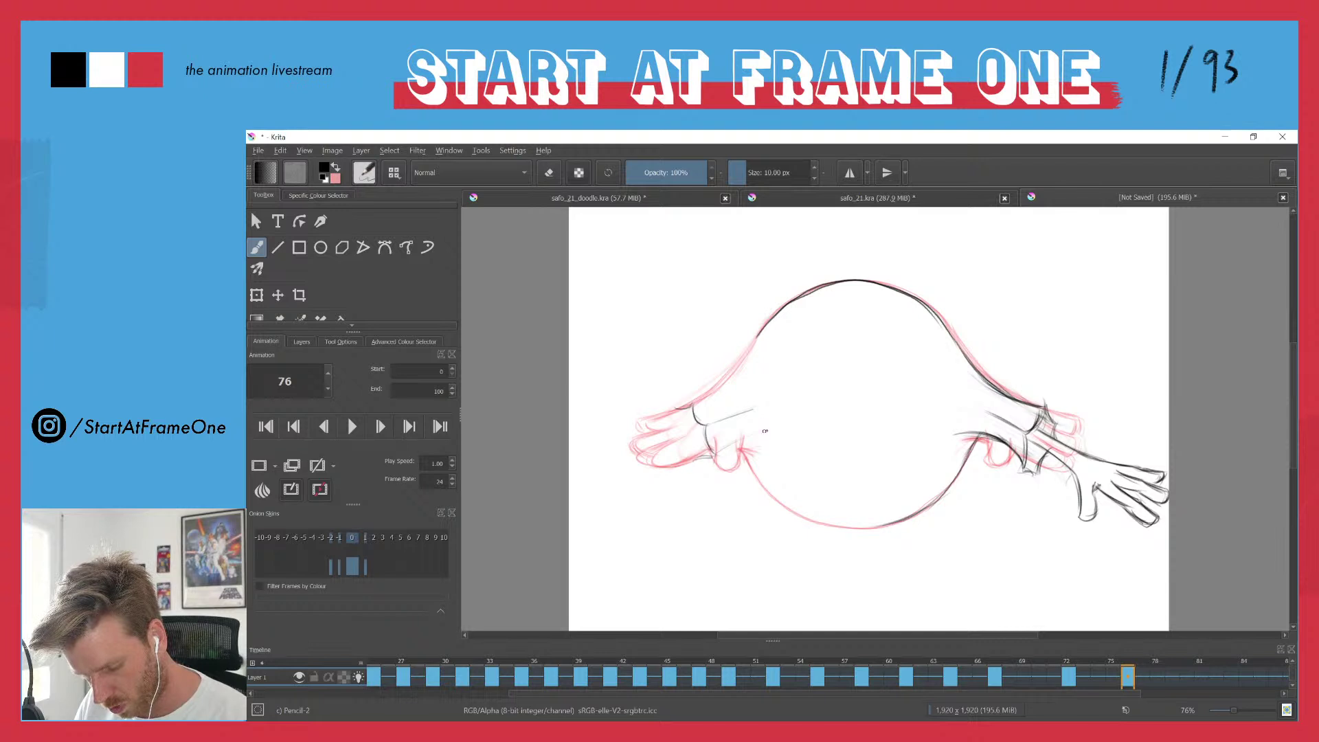
mouse_move(714, 451)
mouse_down()
mouse_move(765, 428)
mouse_move(714, 451)
mouse_up()
- Draw the upper and lower contours of the stretched skin on the left arm at frame 76, joining them to the ball
mouse_move(689, 404)
mouse_down()
mouse_move(756, 380)
mouse_move(684, 407)
mouse_move(758, 380)
mouse_move(670, 408)
mouse_move(728, 386)
mouse_up()
drag(676, 408, 731, 390)
drag(715, 445, 766, 427)
drag(715, 448, 773, 426)
key(e)
key(e)
mouse_move(694, 408)
mouse_down()
mouse_move(745, 384)
mouse_move(684, 403)
mouse_move(755, 361)
mouse_move(706, 391)
mouse_move(748, 360)
mouse_move(723, 388)
mouse_move(751, 351)
mouse_up()
mouse_move(737, 372)
mouse_down()
mouse_move(761, 333)
mouse_move(710, 395)
mouse_move(641, 441)
mouse_move(655, 454)
mouse_move(652, 438)
mouse_move(640, 444)
mouse_move(643, 506)
mouse_up()
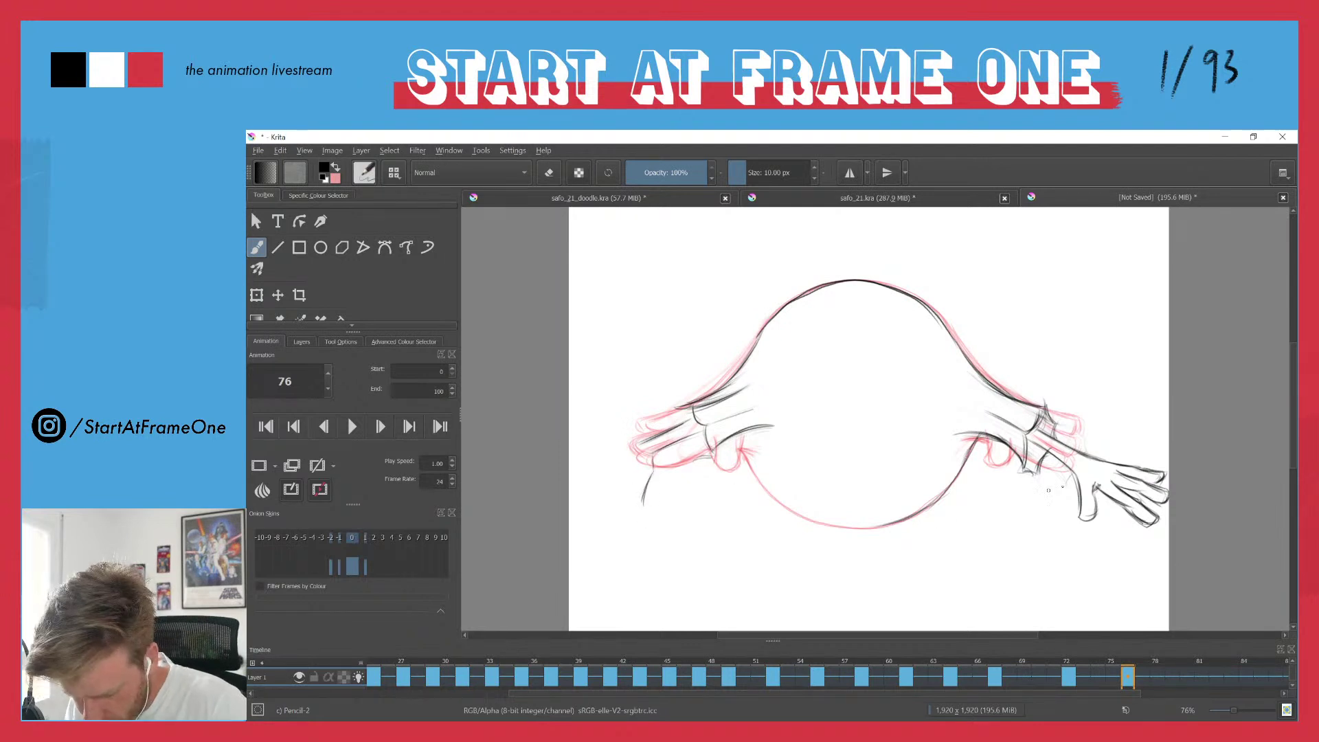
- Reinforce the right thumb's outline and draw the matching downward-pointing thumb on the left hand at frame 76
mouse_move(1073, 469)
mouse_down()
mouse_move(1089, 525)
mouse_move(1098, 485)
mouse_move(1090, 528)
mouse_move(1075, 491)
mouse_move(1091, 525)
mouse_up()
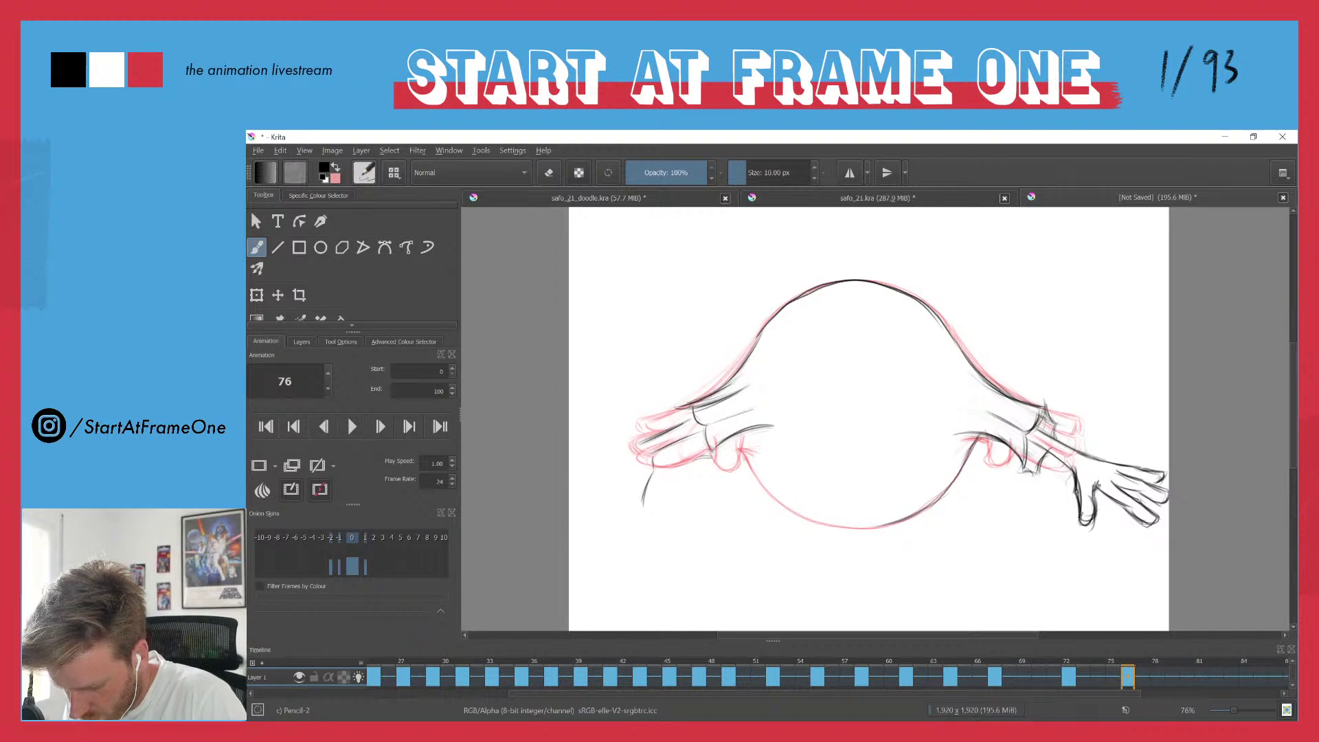
drag(1087, 525, 1095, 487)
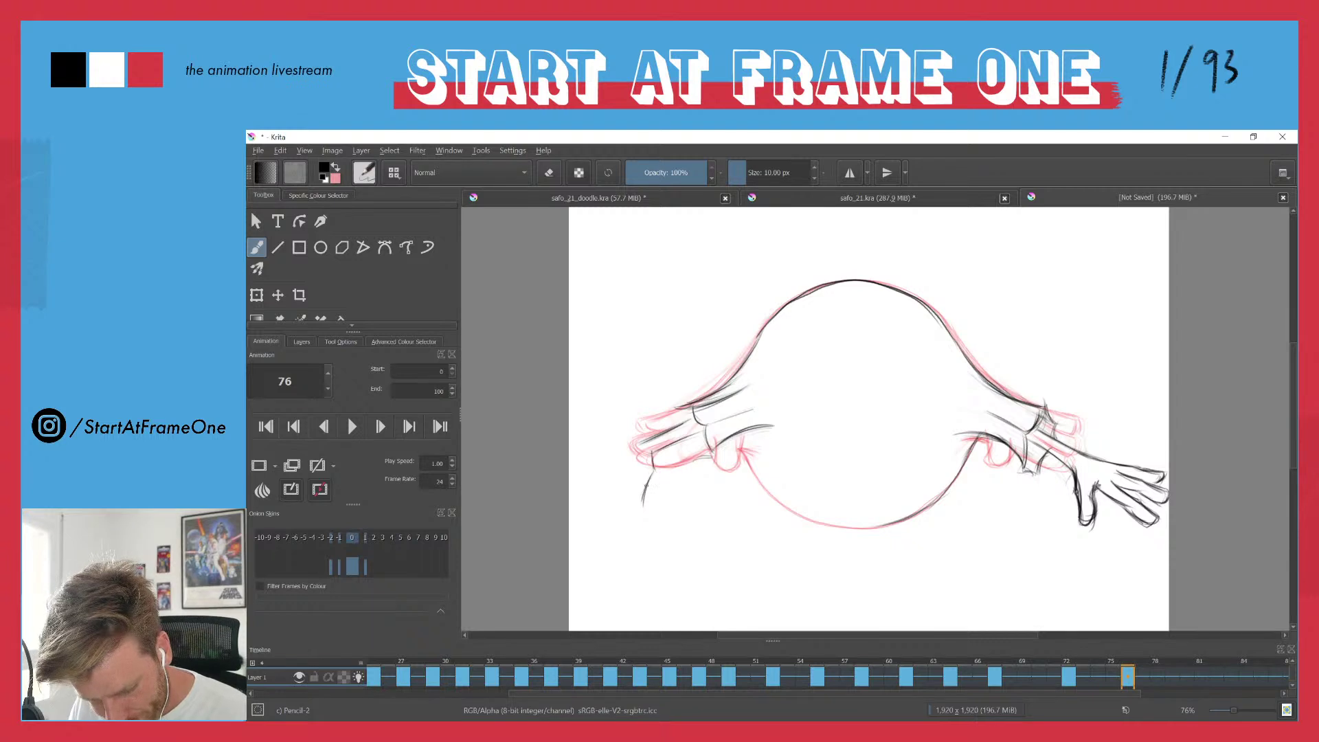
drag(655, 468, 646, 511)
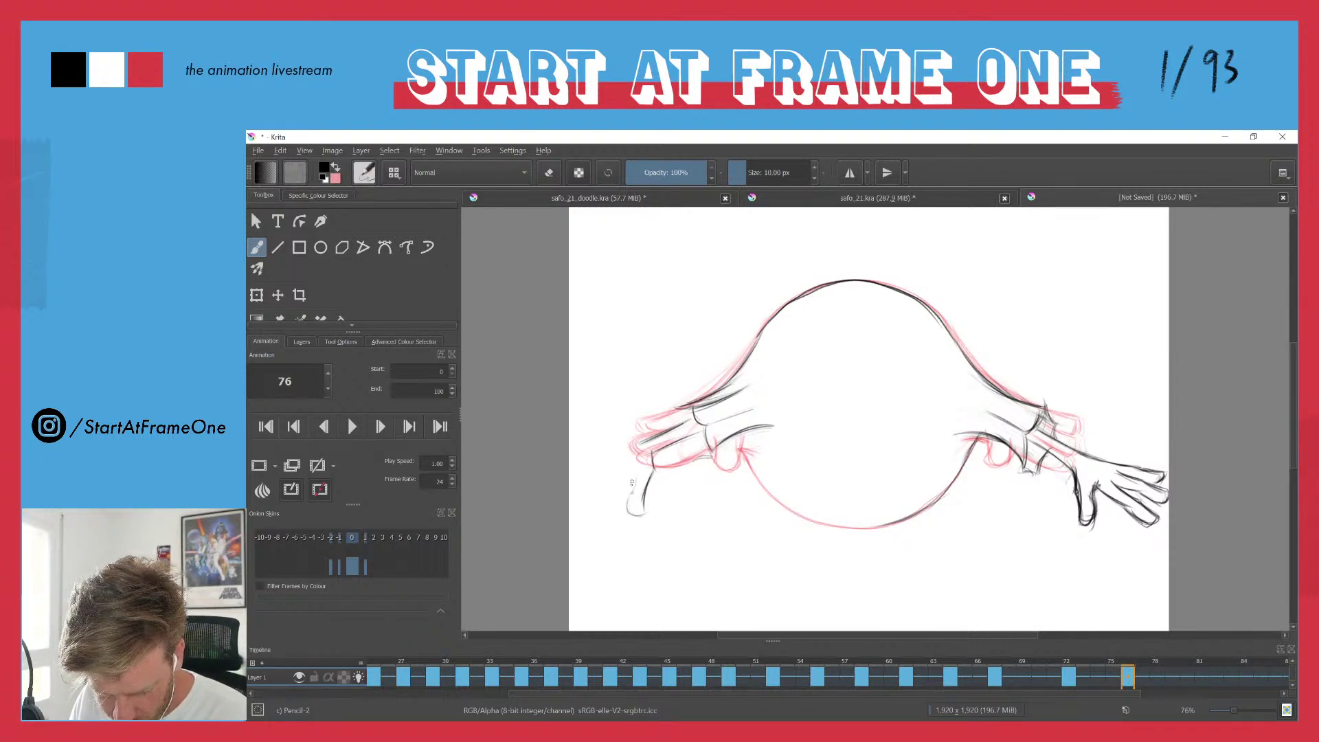
mouse_move(652, 450)
mouse_down()
mouse_move(643, 513)
mouse_move(626, 509)
mouse_move(633, 490)
mouse_up()
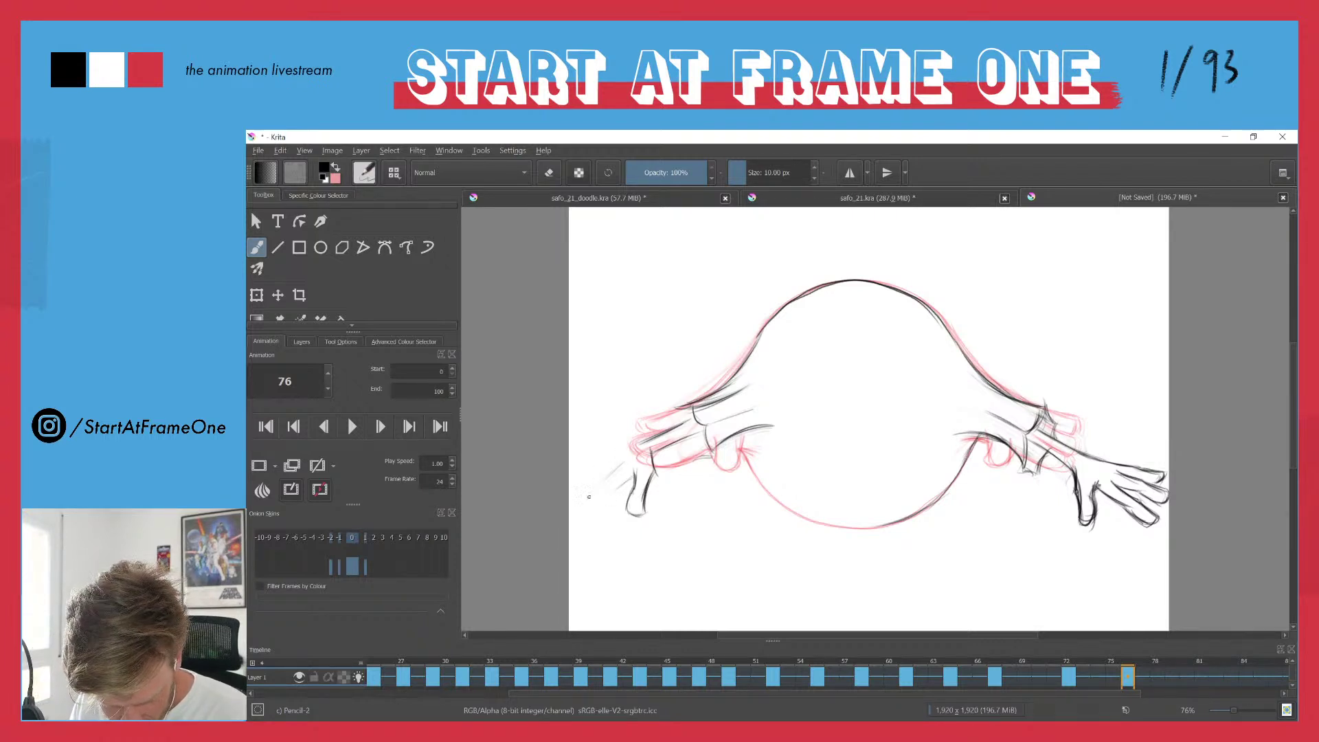
- Draw the left hand's fingers spreading to the canvas edge and add the jagged torn edge around its wrist at frame 76
mouse_move(611, 473)
mouse_down()
mouse_move(564, 530)
mouse_move(632, 477)
mouse_move(637, 452)
mouse_move(583, 480)
mouse_up()
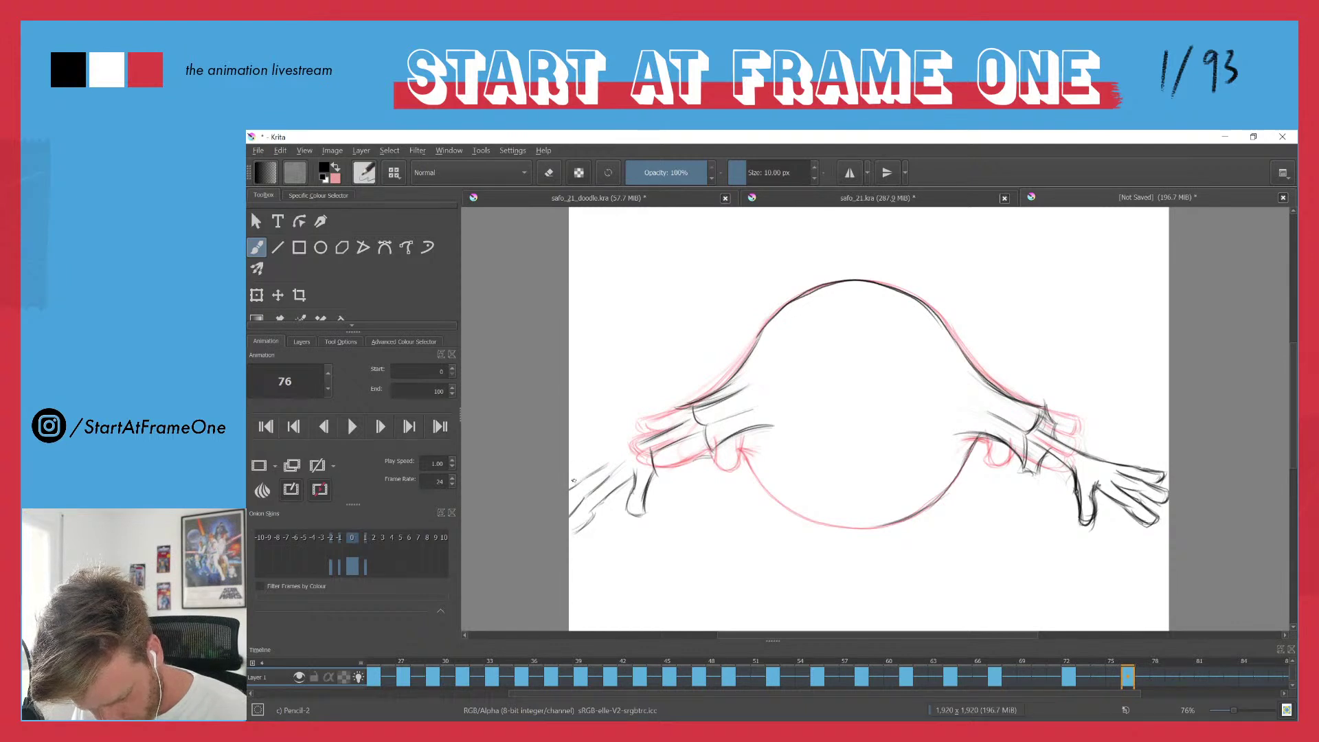
mouse_move(605, 449)
mouse_down()
mouse_move(641, 442)
mouse_move(570, 463)
mouse_up()
mouse_move(601, 453)
mouse_down()
mouse_move(570, 464)
mouse_move(584, 471)
mouse_up()
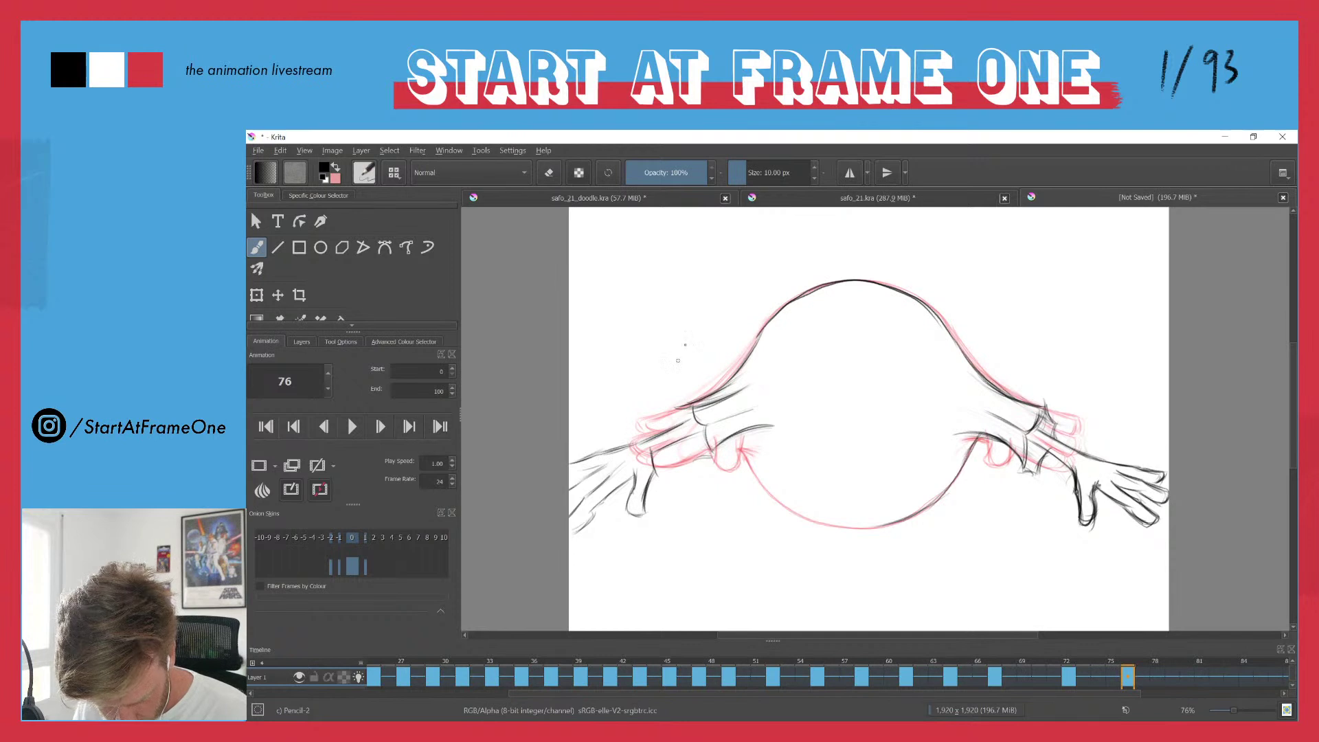
mouse_move(678, 409)
mouse_down()
mouse_move(693, 466)
mouse_move(708, 452)
mouse_move(685, 437)
mouse_move(711, 456)
mouse_up()
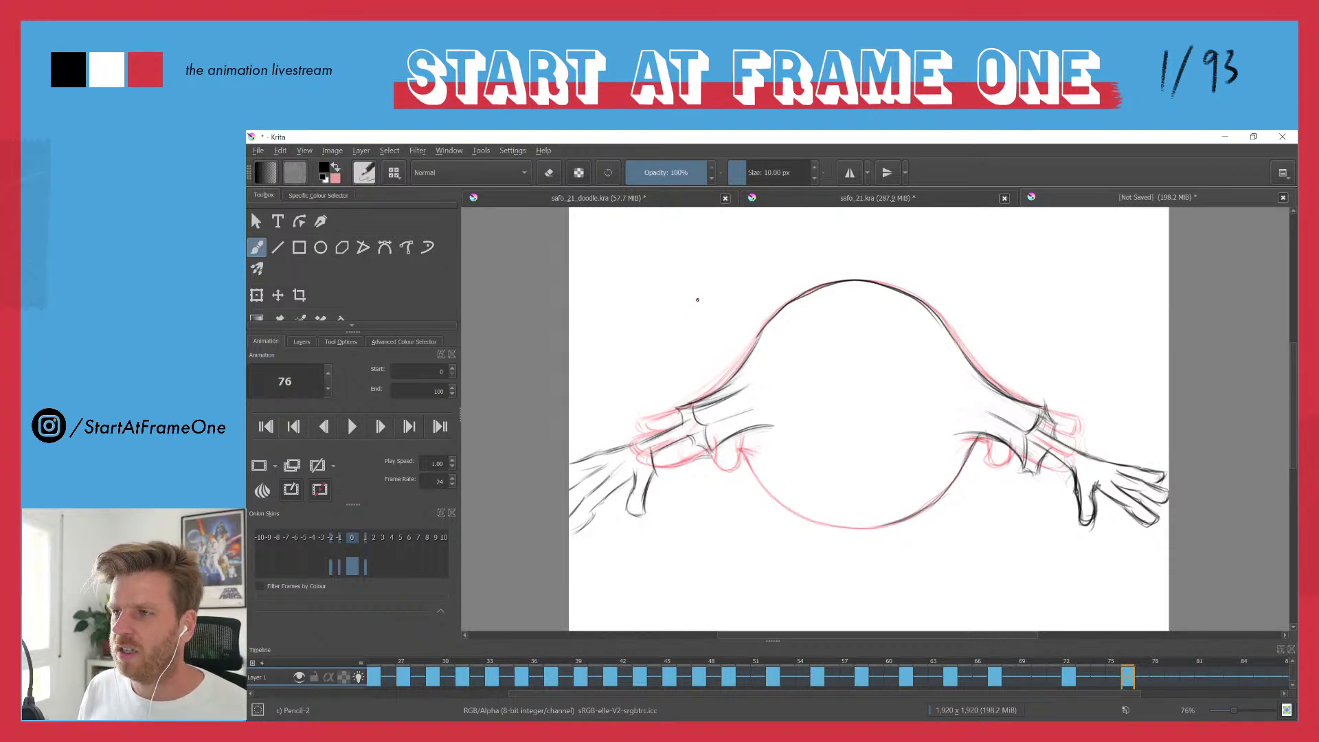
- Preview the motion, then complete the ball's bottom curve and reinforce its upper-left contour at frame 76
drag(624, 311, 644, 381)
key(space)
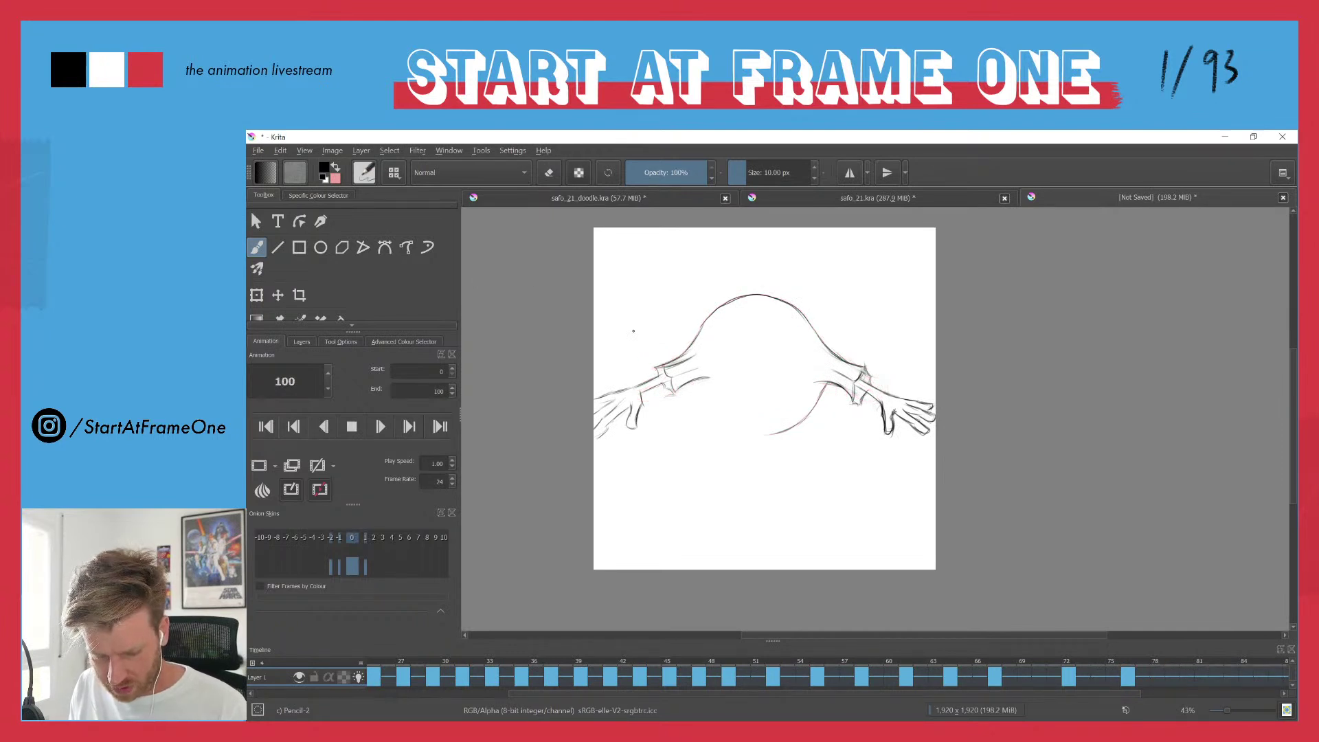
key(space)
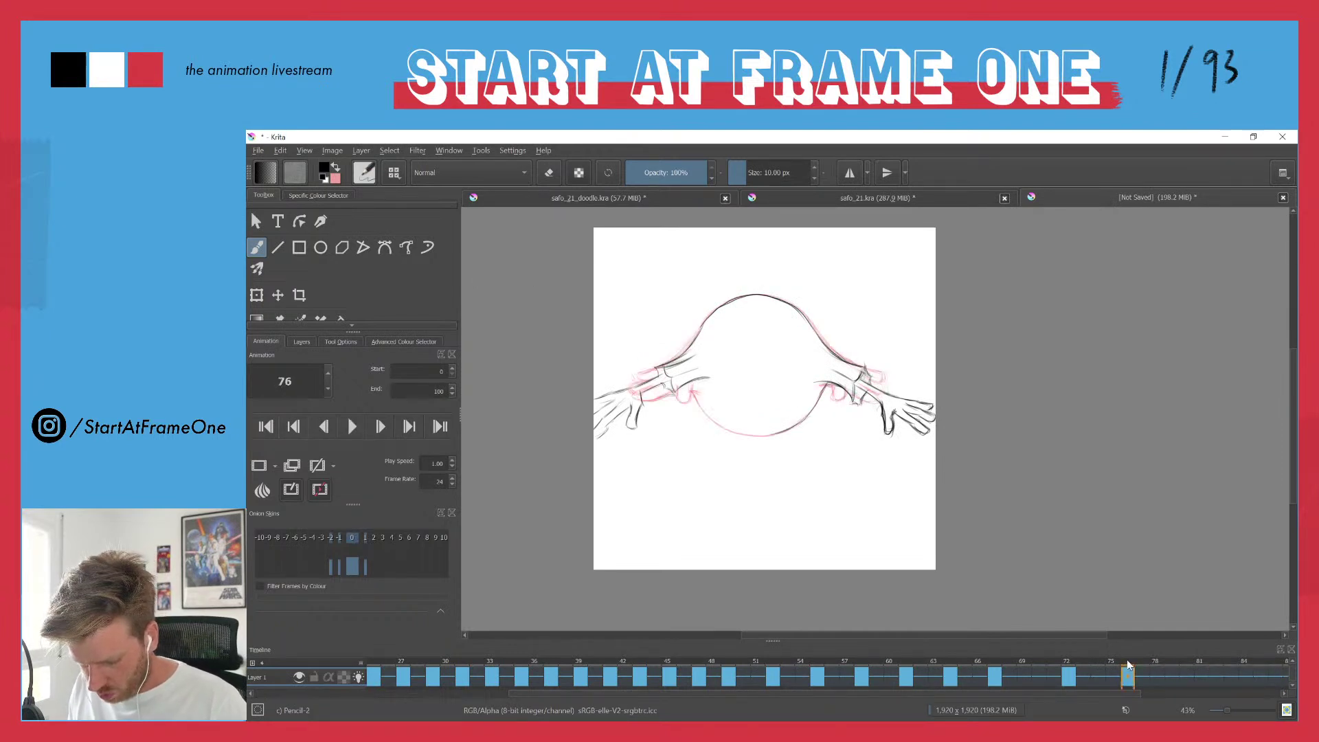
mouse_move(688, 385)
mouse_down()
mouse_move(724, 427)
mouse_move(783, 431)
mouse_up()
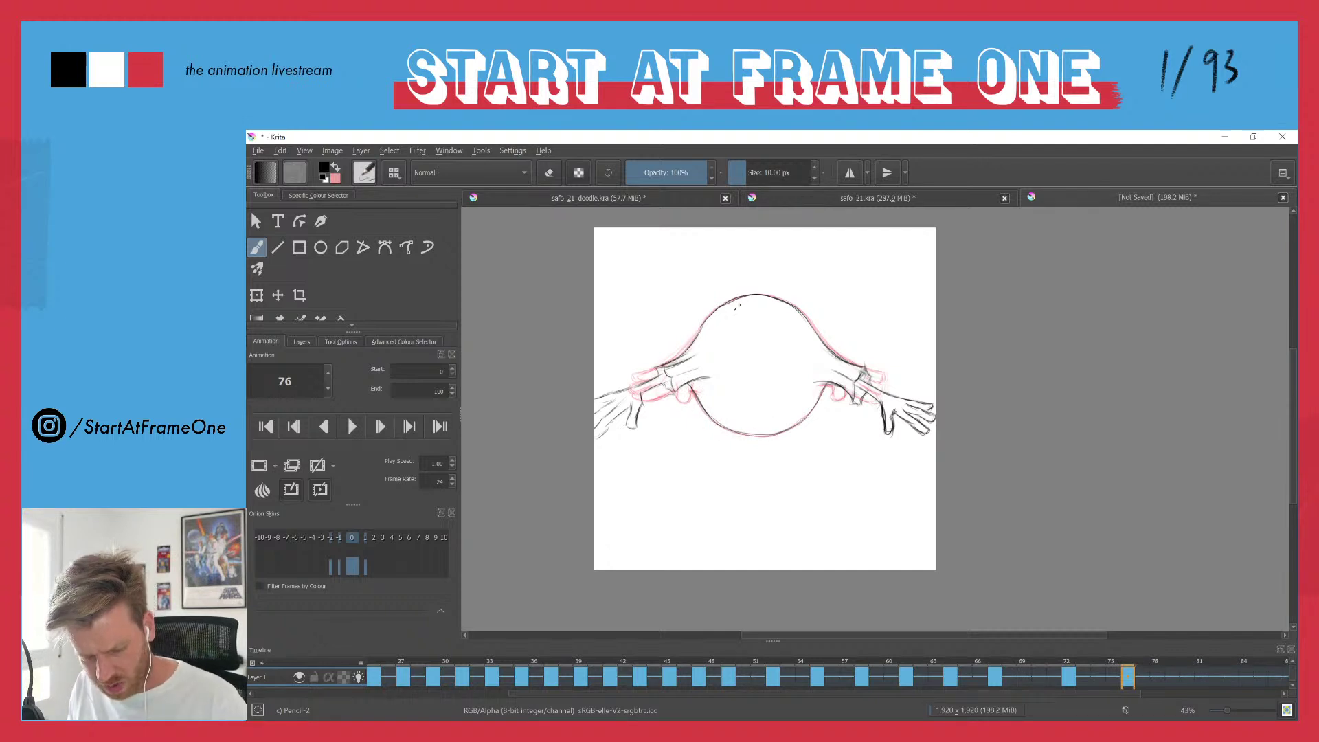
drag(701, 330, 675, 358)
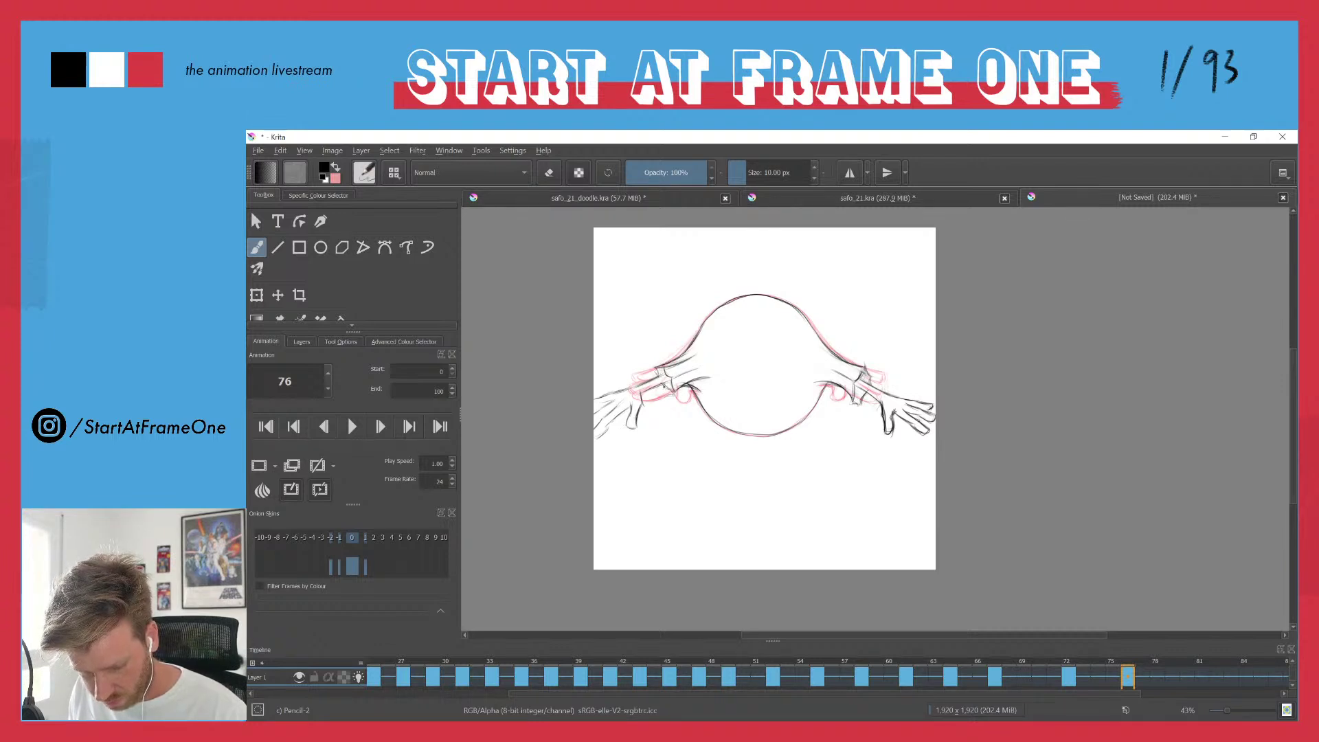
- Preview the animation, then add a new keyframe at frame 78 and clear its drawing
key(space)
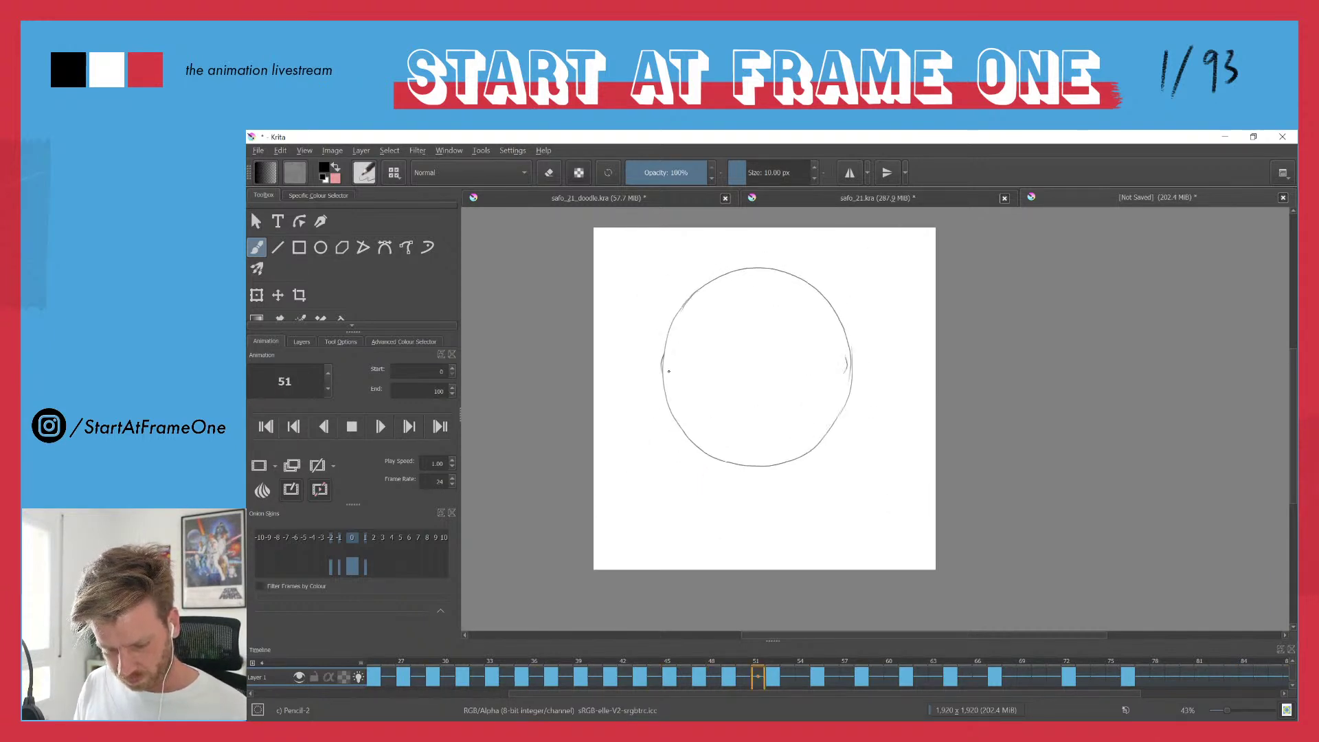
click(1158, 679)
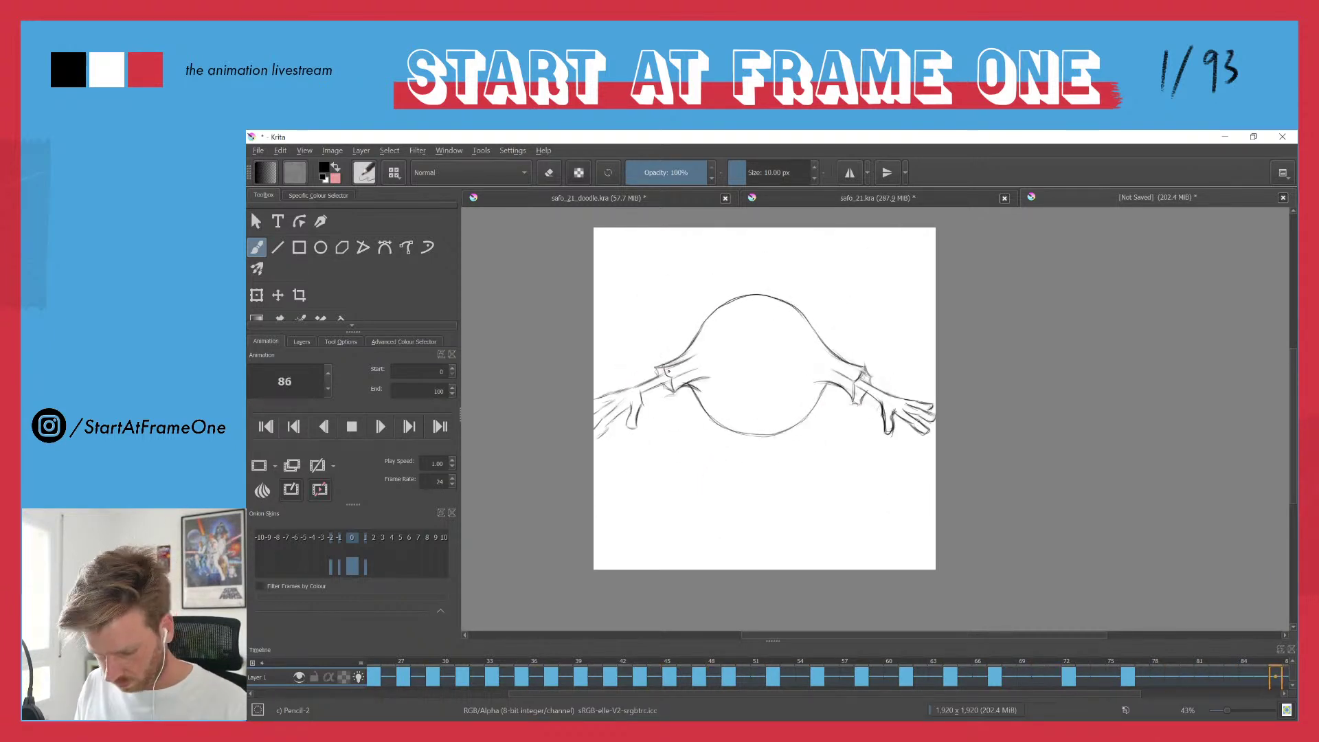
click(1158, 679)
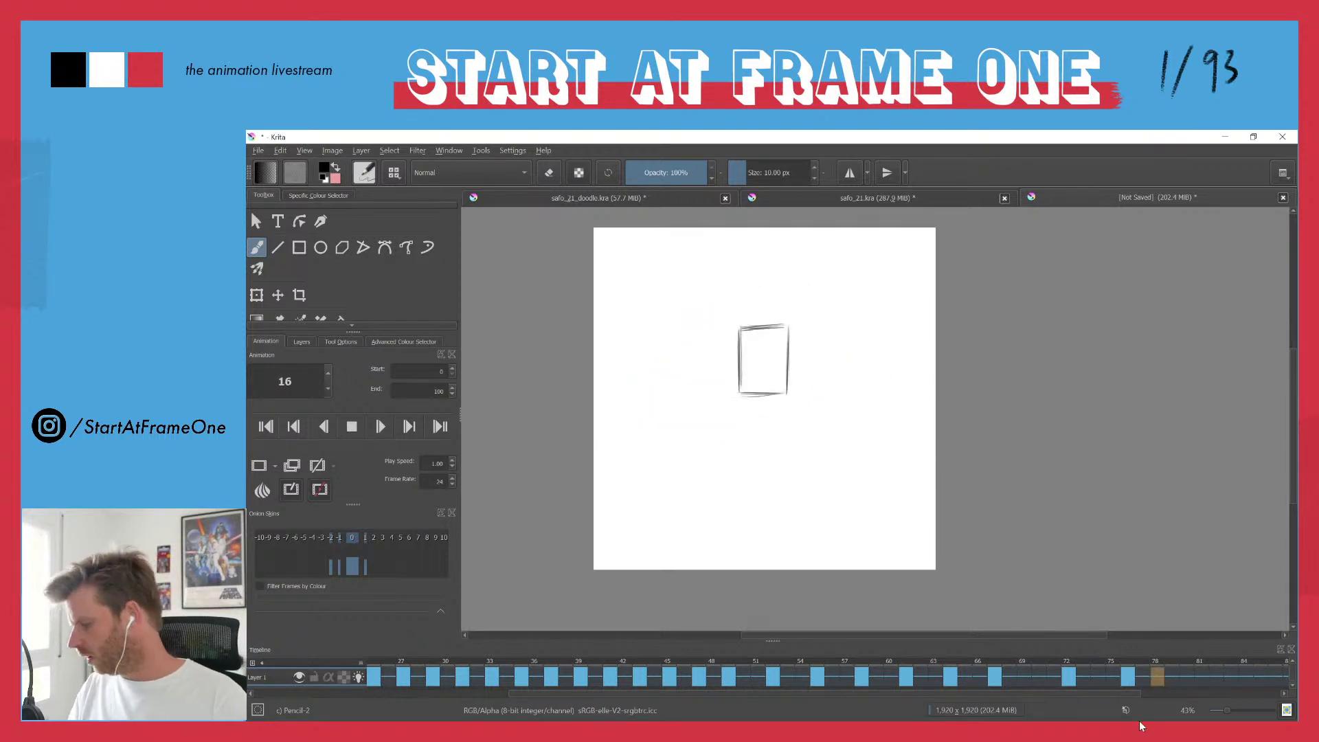
key(space)
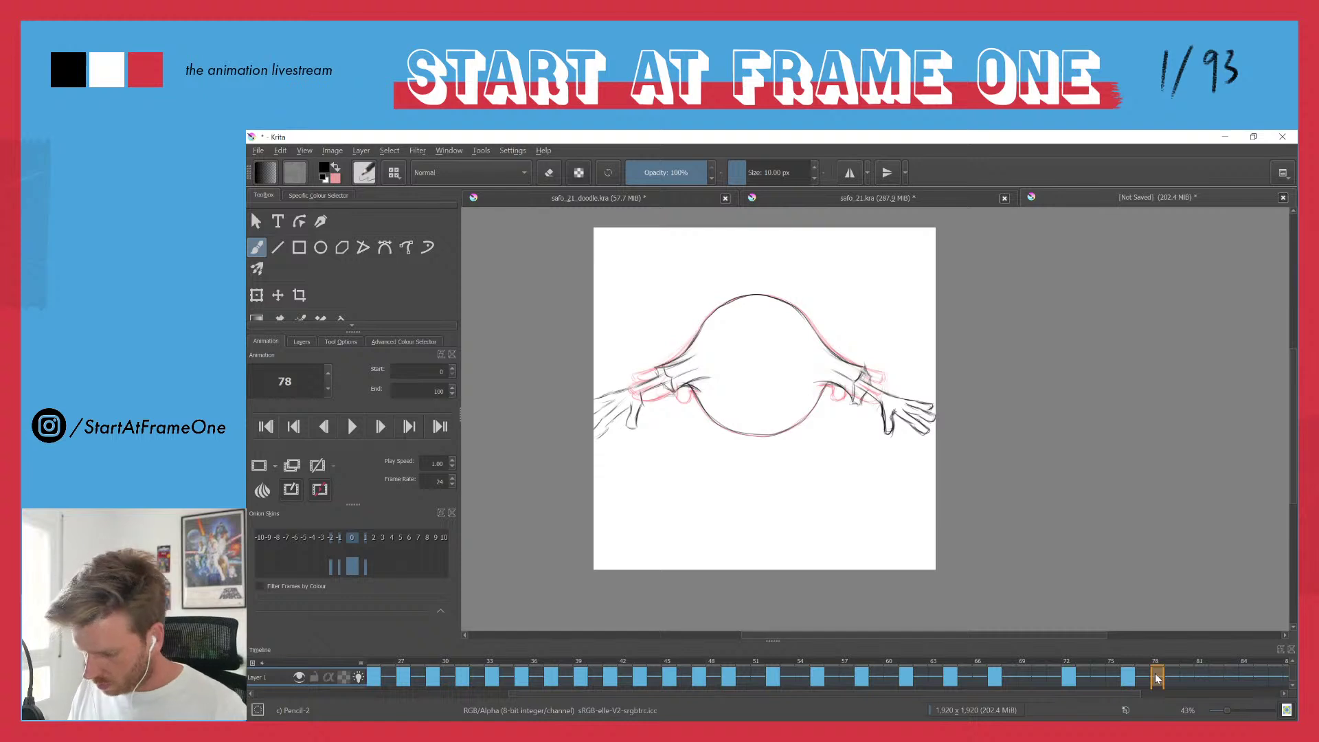
key(Delete)
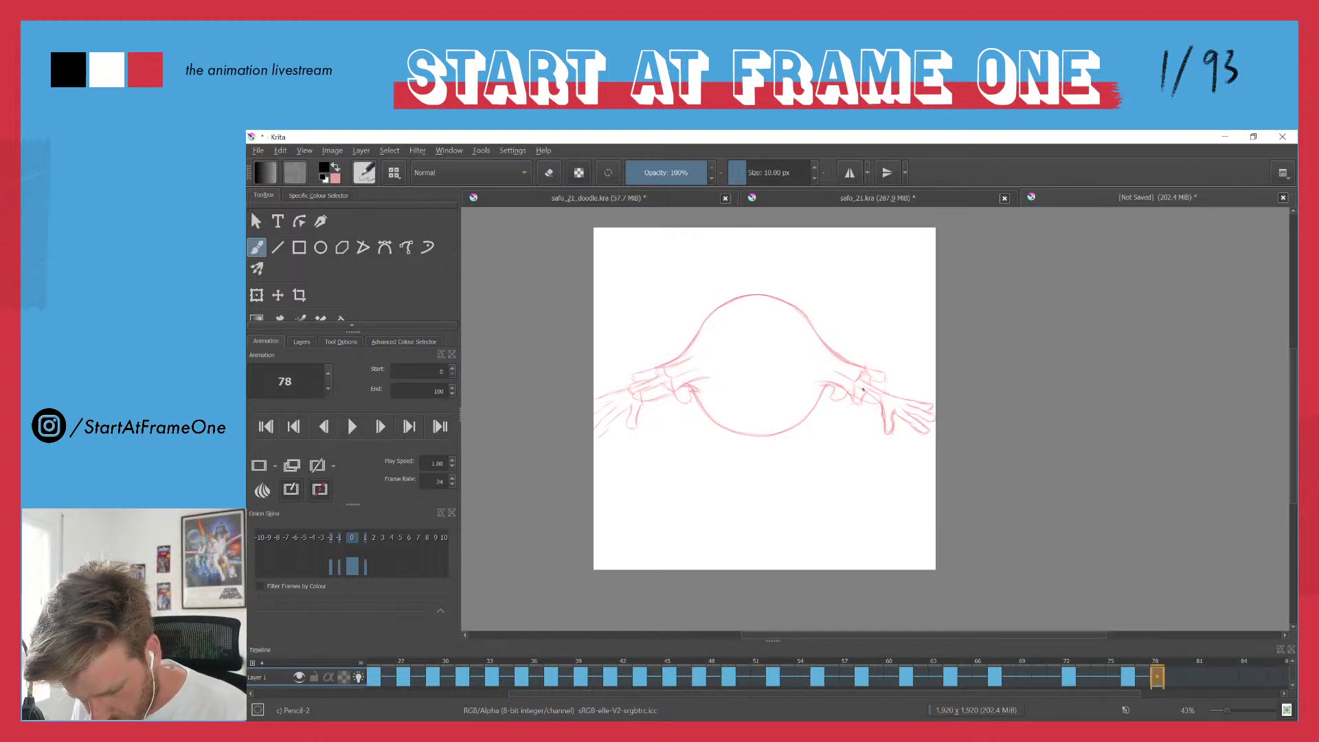
- Sketch the right side's upper skin contour and the jagged torn edge below it at frame 78
drag(843, 375, 843, 376)
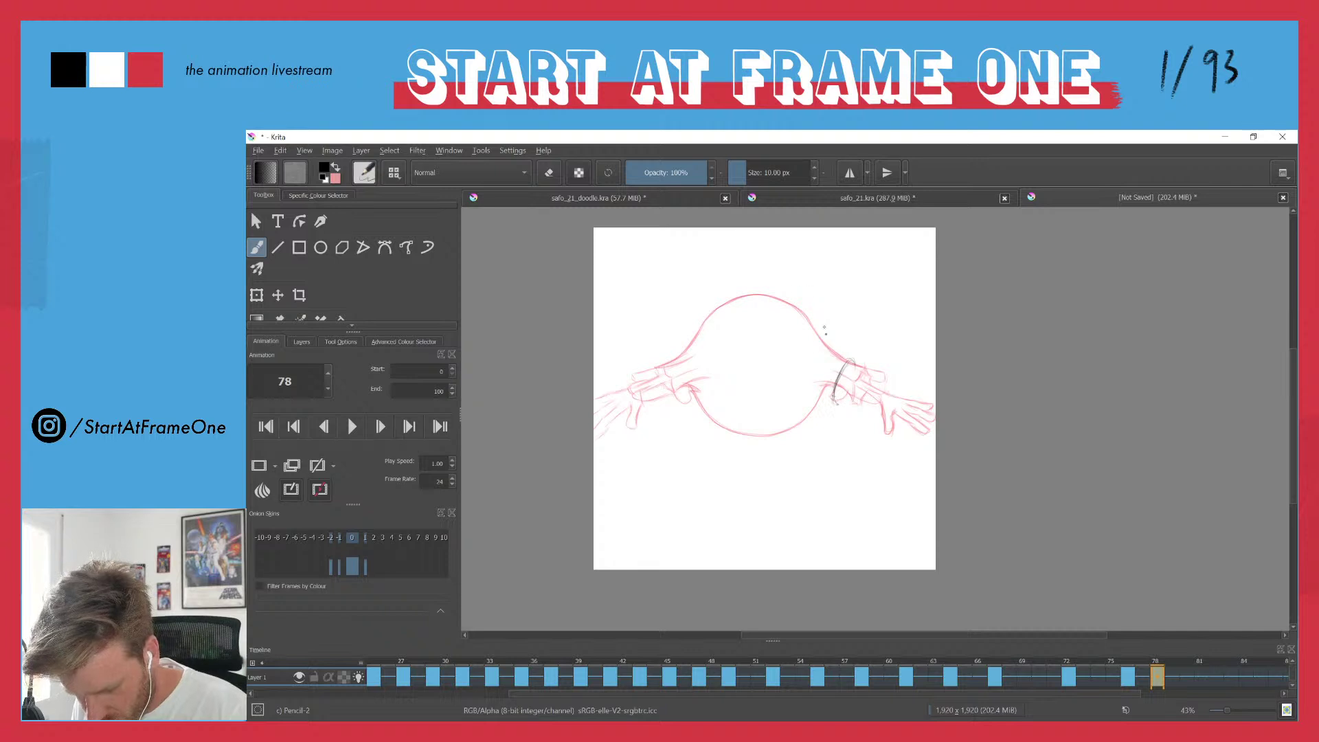
drag(847, 359, 811, 327)
drag(834, 401, 819, 382)
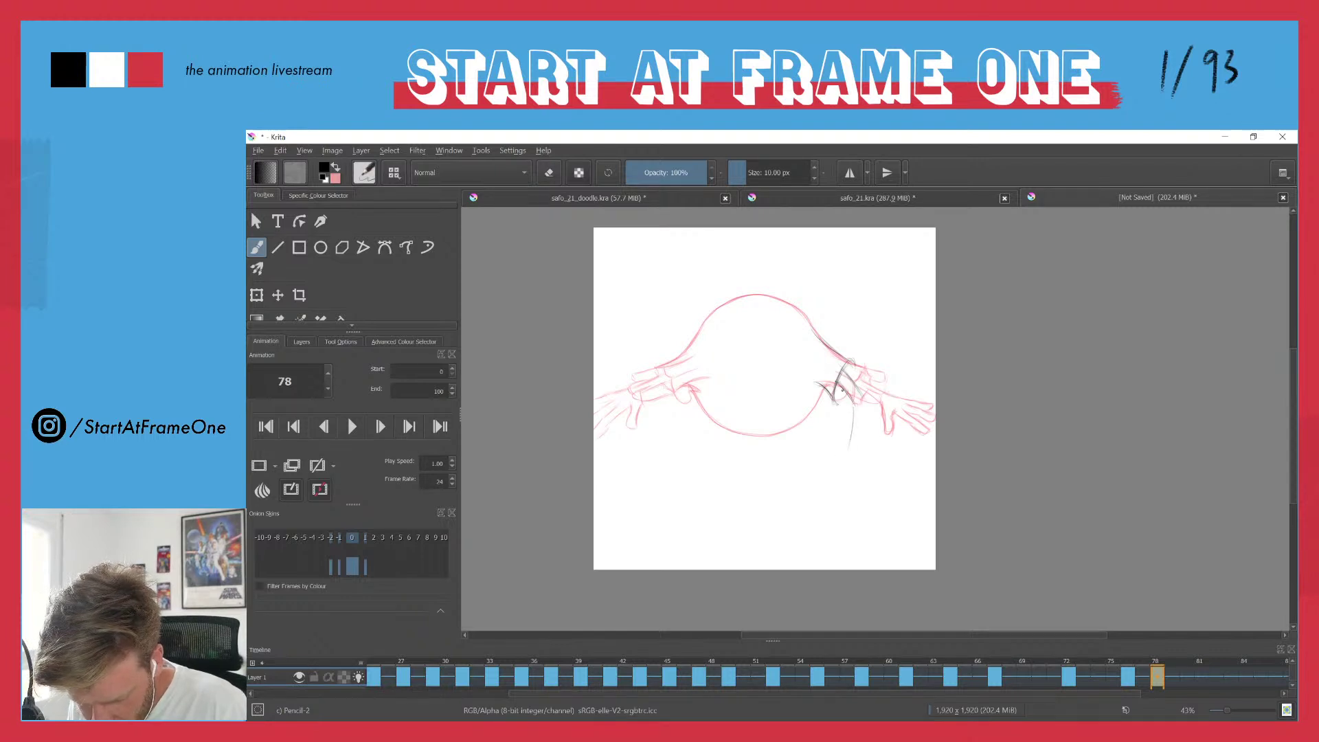
- Draw the right arm bending down from the torn skin to the wrist at frame 78, reinforcing the skin contour above it
drag(851, 396, 848, 445)
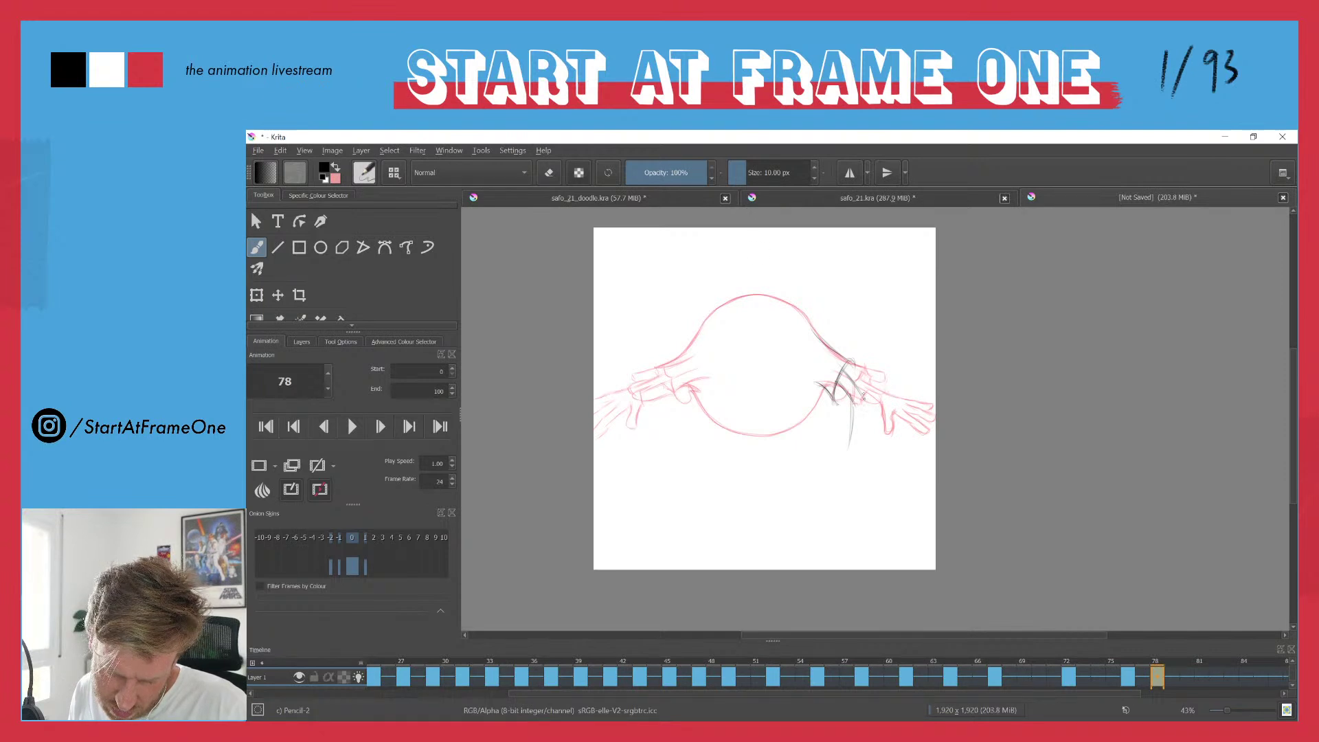
drag(837, 382, 860, 422)
mouse_move(816, 335)
mouse_down()
mouse_move(854, 392)
mouse_move(814, 332)
mouse_move(845, 371)
mouse_move(830, 403)
mouse_move(848, 371)
mouse_move(834, 405)
mouse_up()
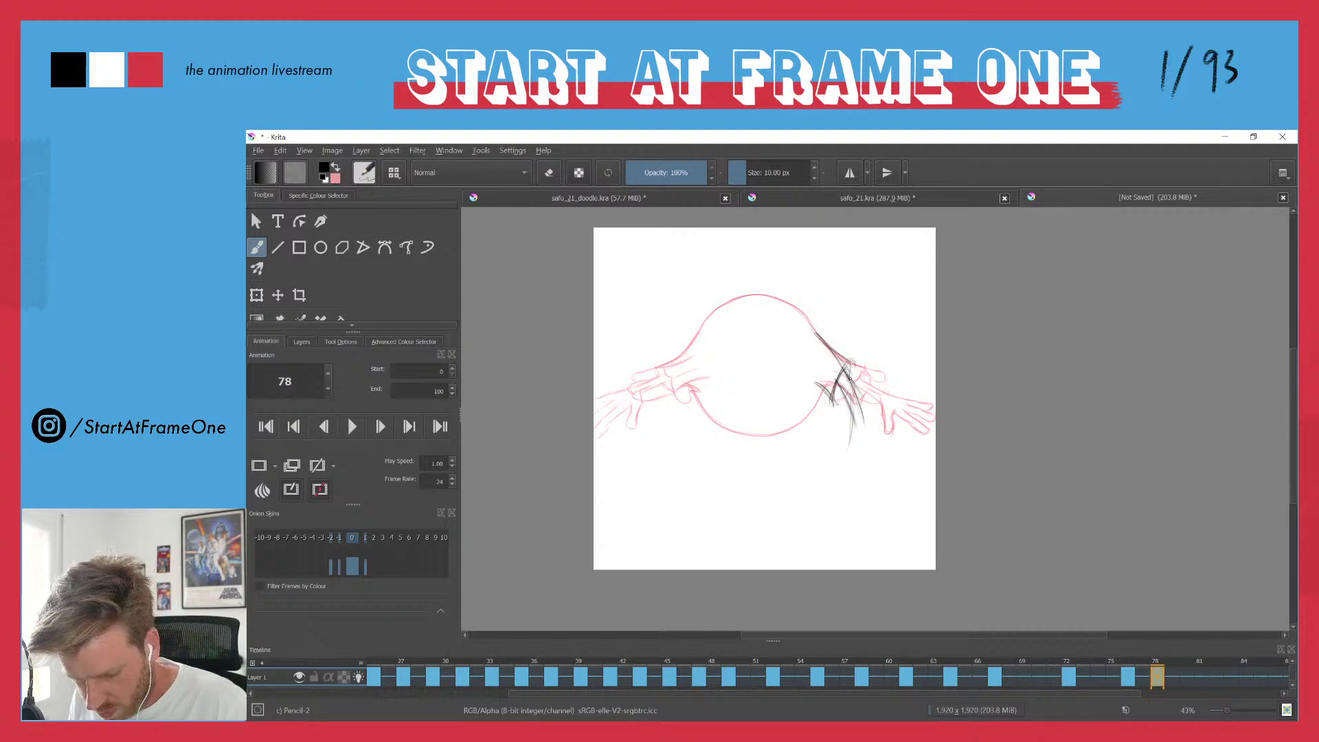
mouse_move(854, 414)
mouse_down()
mouse_move(844, 473)
mouse_move(857, 462)
mouse_move(849, 478)
mouse_move(844, 468)
mouse_up()
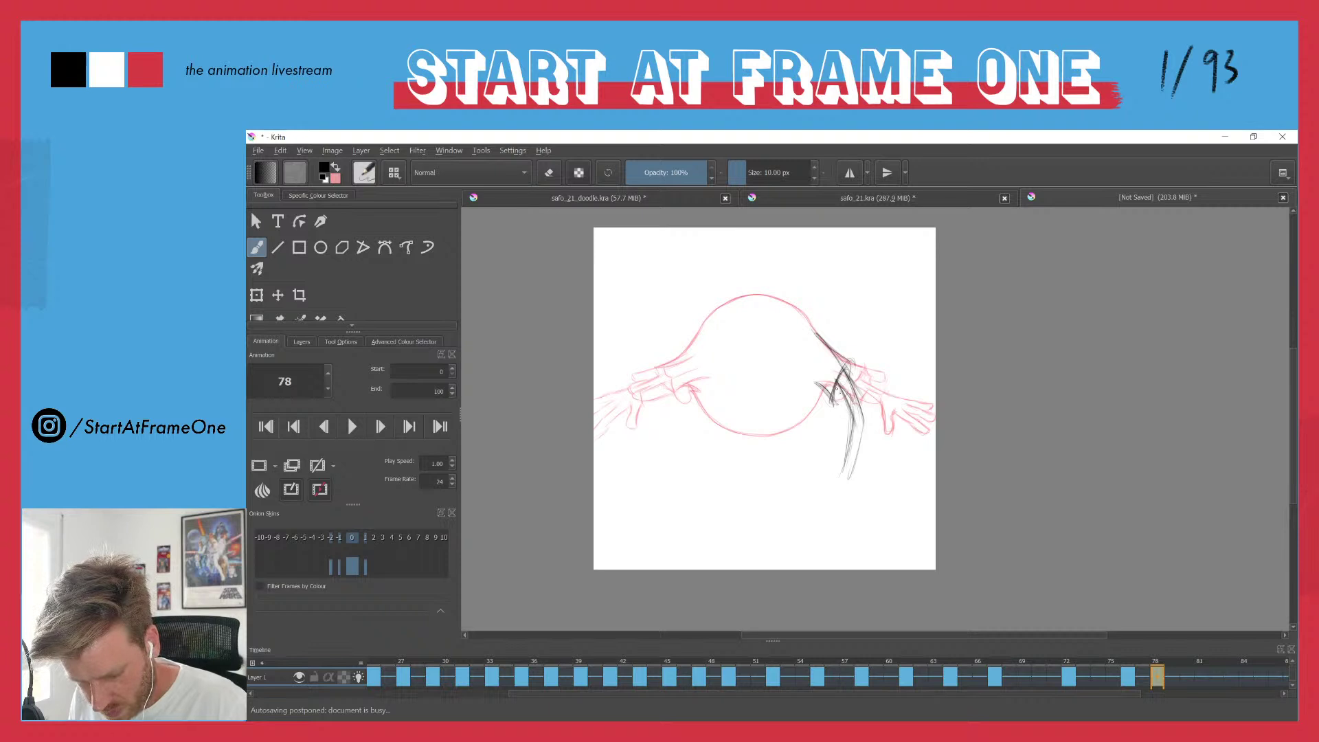
mouse_move(816, 334)
mouse_down()
mouse_move(851, 370)
mouse_move(833, 405)
mouse_move(850, 363)
mouse_move(843, 474)
mouse_up()
drag(863, 431, 847, 483)
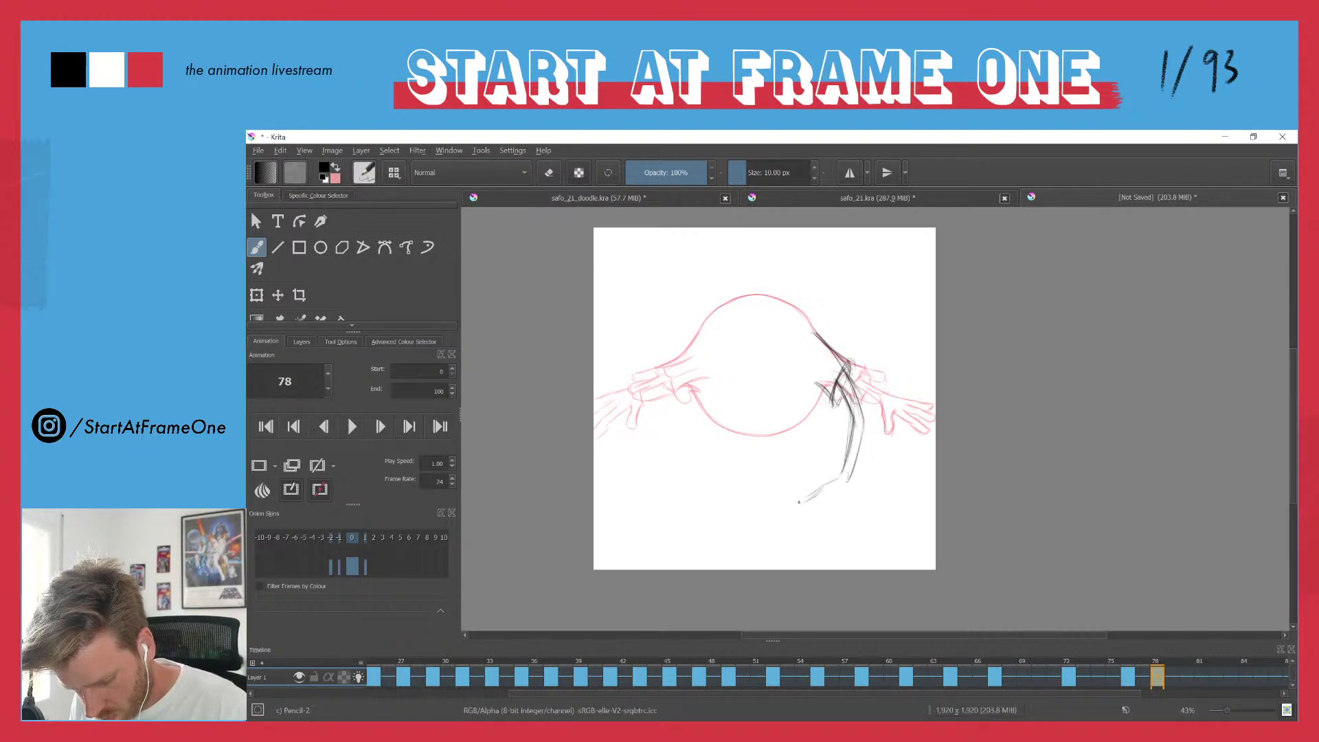
- Draw the right hand's thumb and first fingers reaching inward below the ball at frame 78
drag(826, 464, 815, 398)
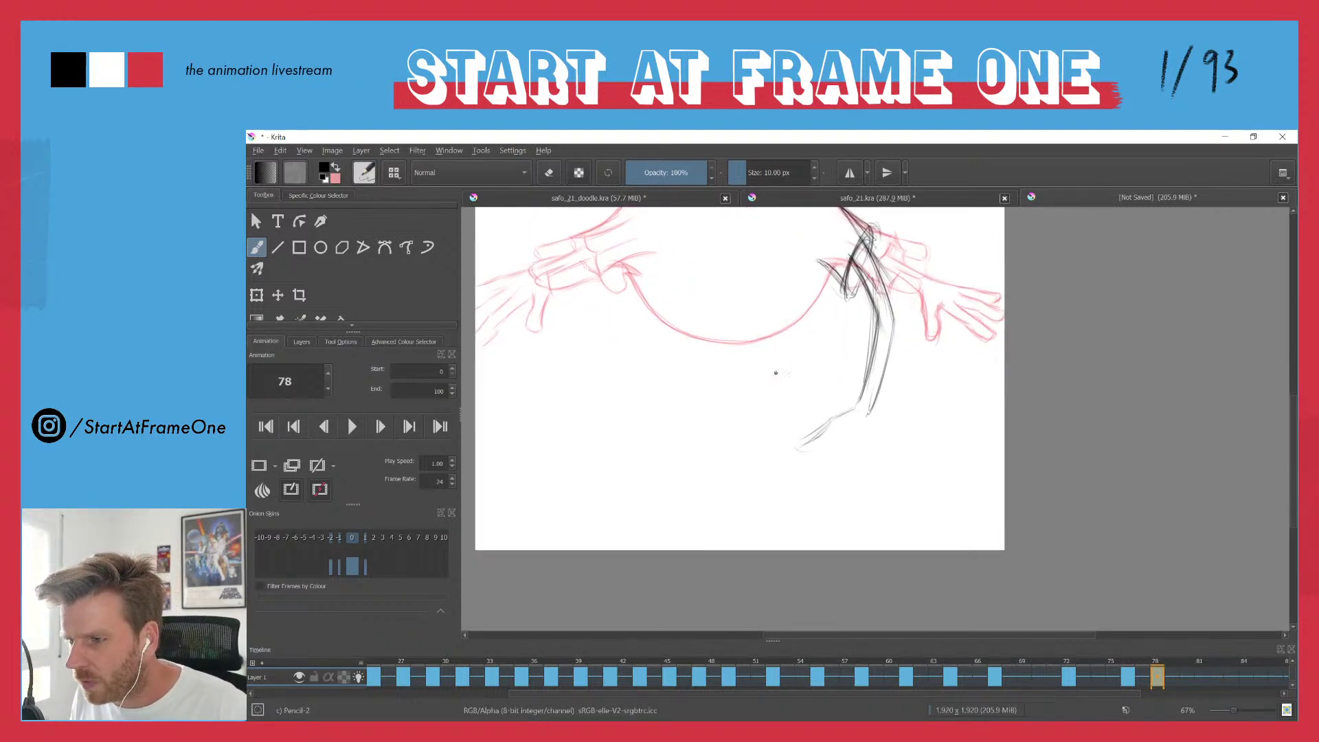
mouse_move(832, 418)
mouse_down()
mouse_move(855, 407)
mouse_move(798, 426)
mouse_up()
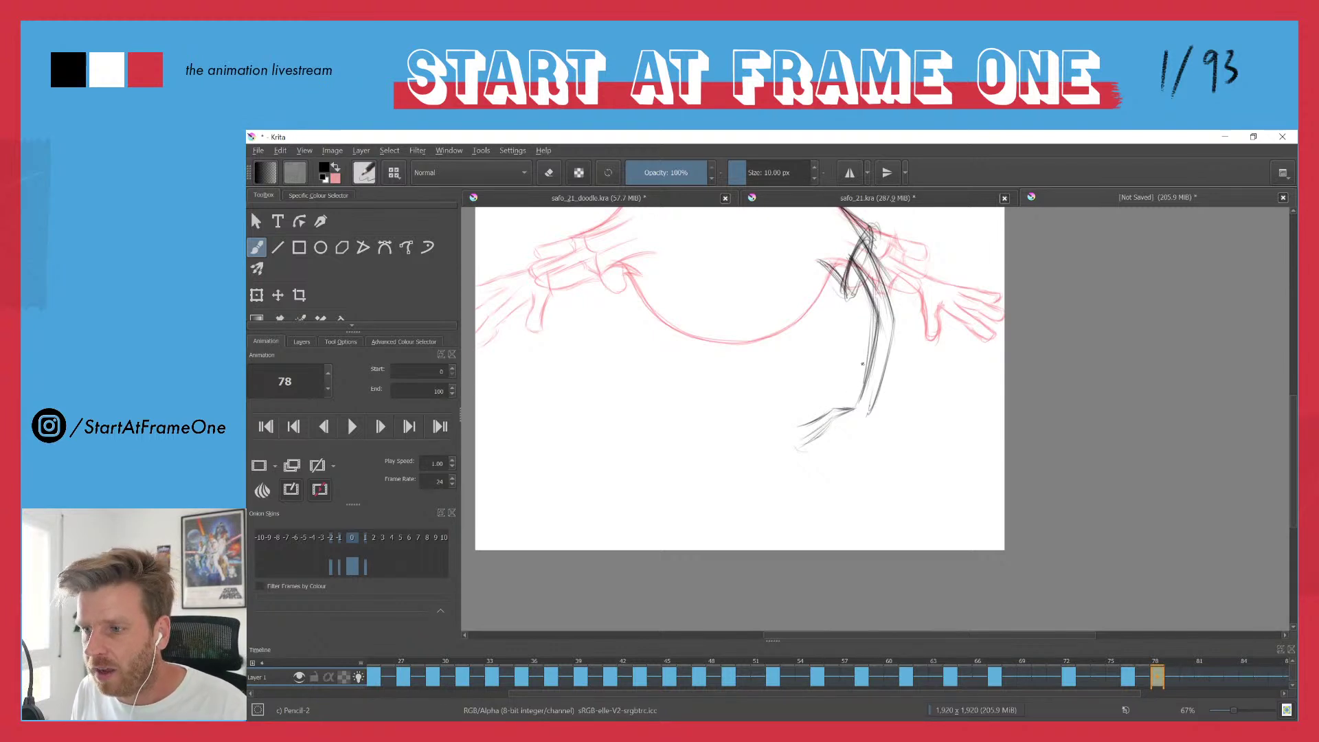
drag(792, 427, 800, 439)
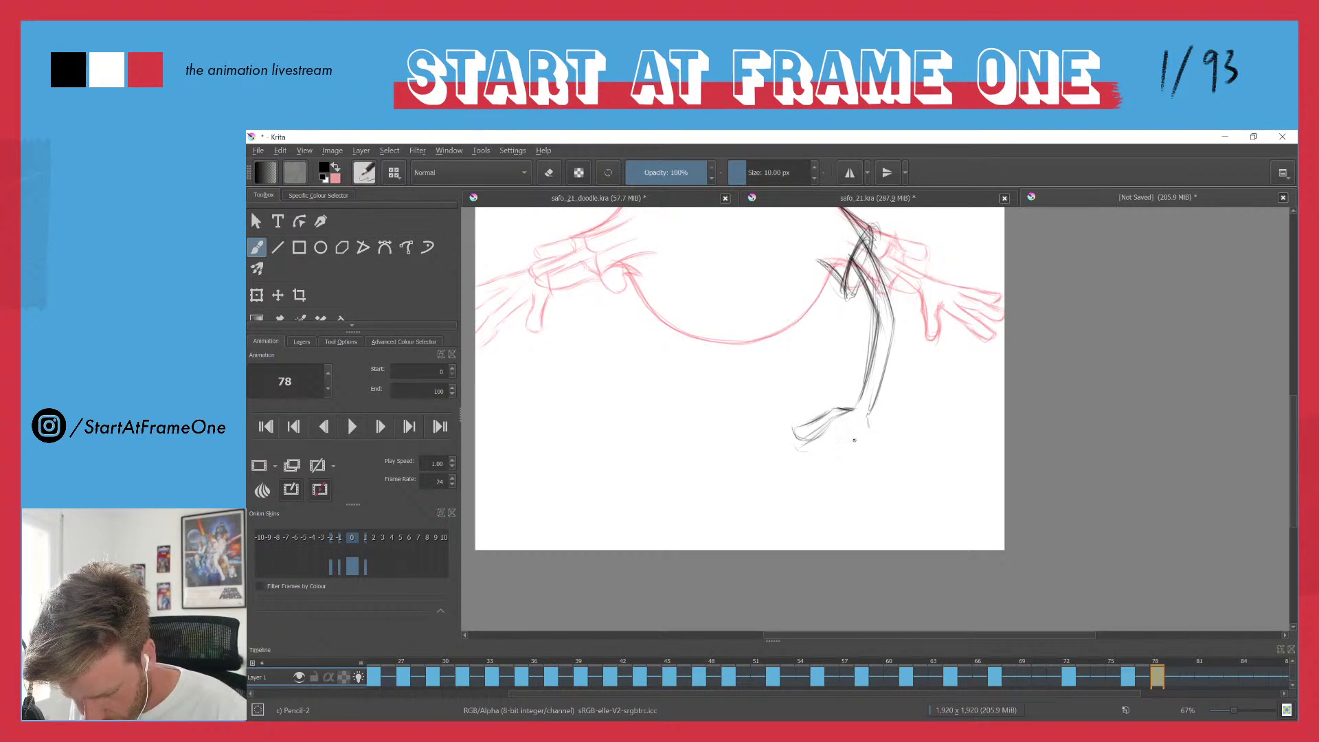
drag(828, 431, 772, 475)
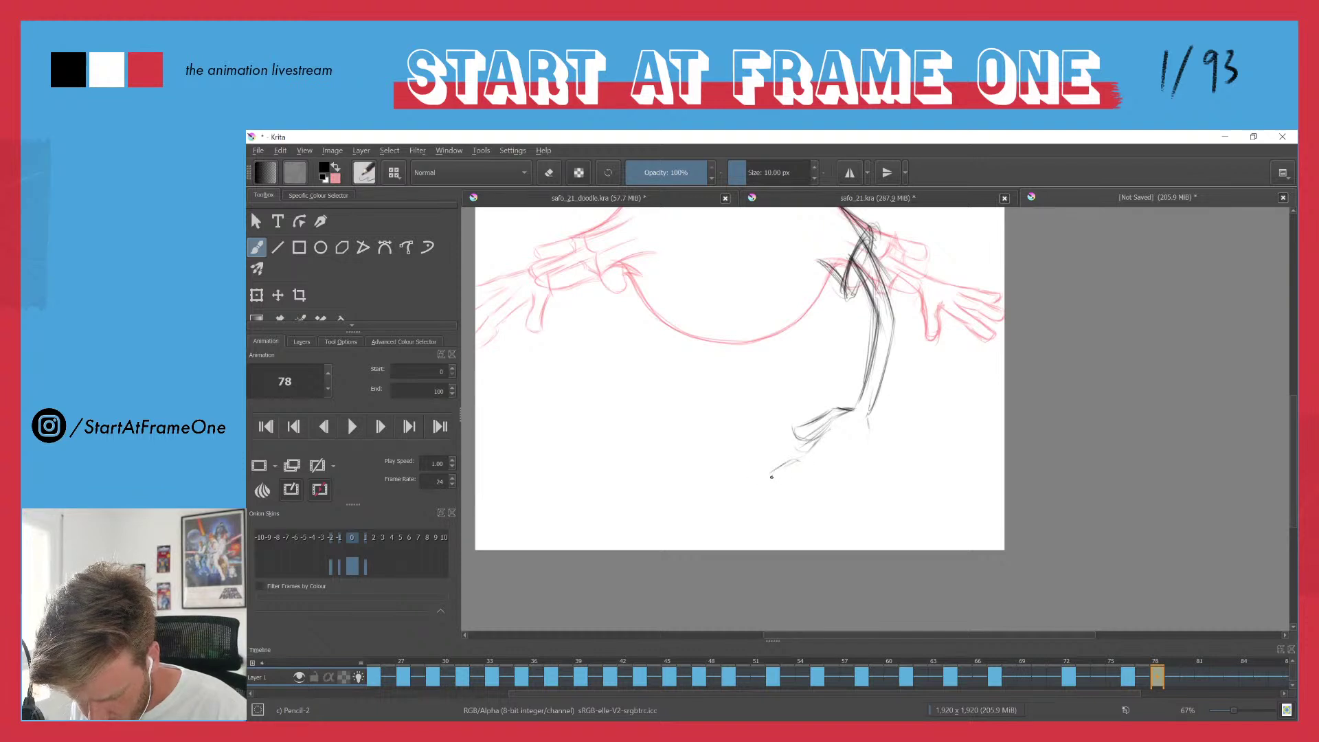
mouse_move(820, 466)
mouse_down()
mouse_move(792, 484)
mouse_move(778, 478)
mouse_move(793, 462)
mouse_move(774, 484)
mouse_move(793, 460)
mouse_move(785, 490)
mouse_up()
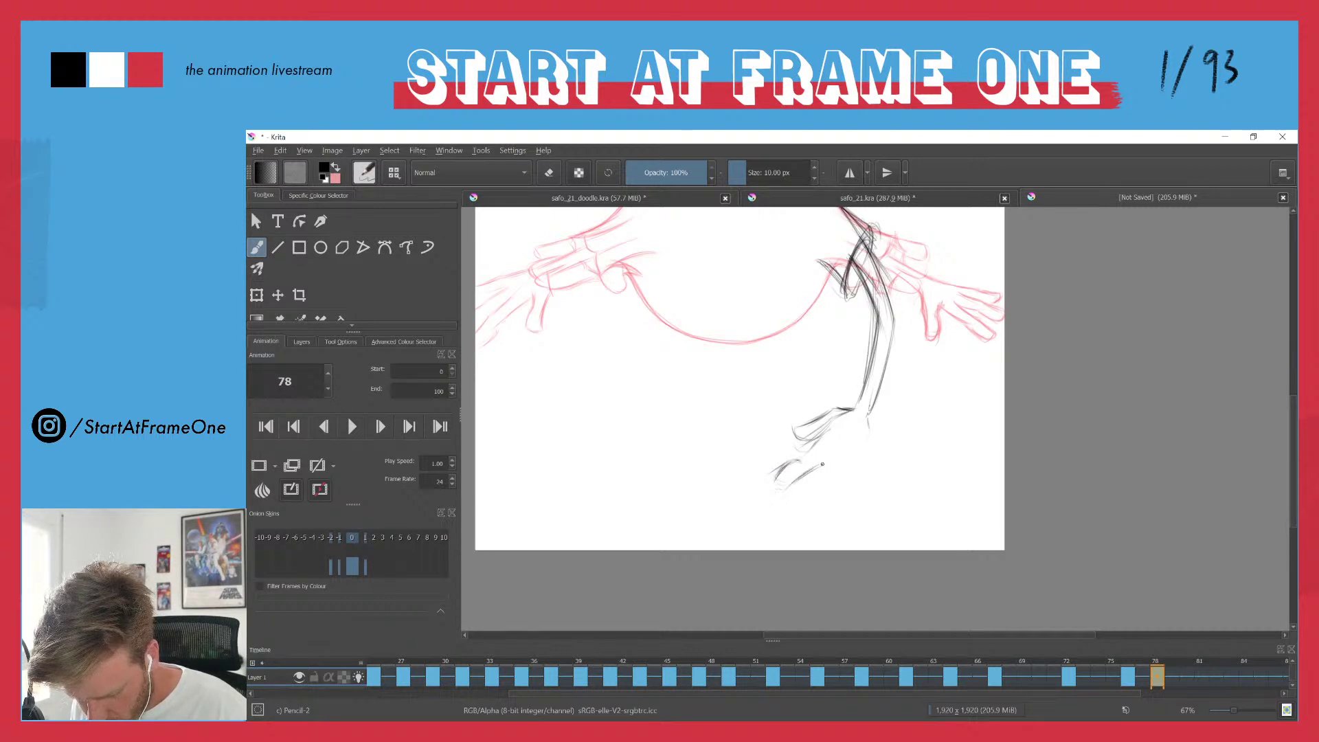
mouse_move(833, 450)
mouse_down()
mouse_move(790, 463)
mouse_move(832, 429)
mouse_move(808, 422)
mouse_move(834, 408)
mouse_move(800, 427)
mouse_up()
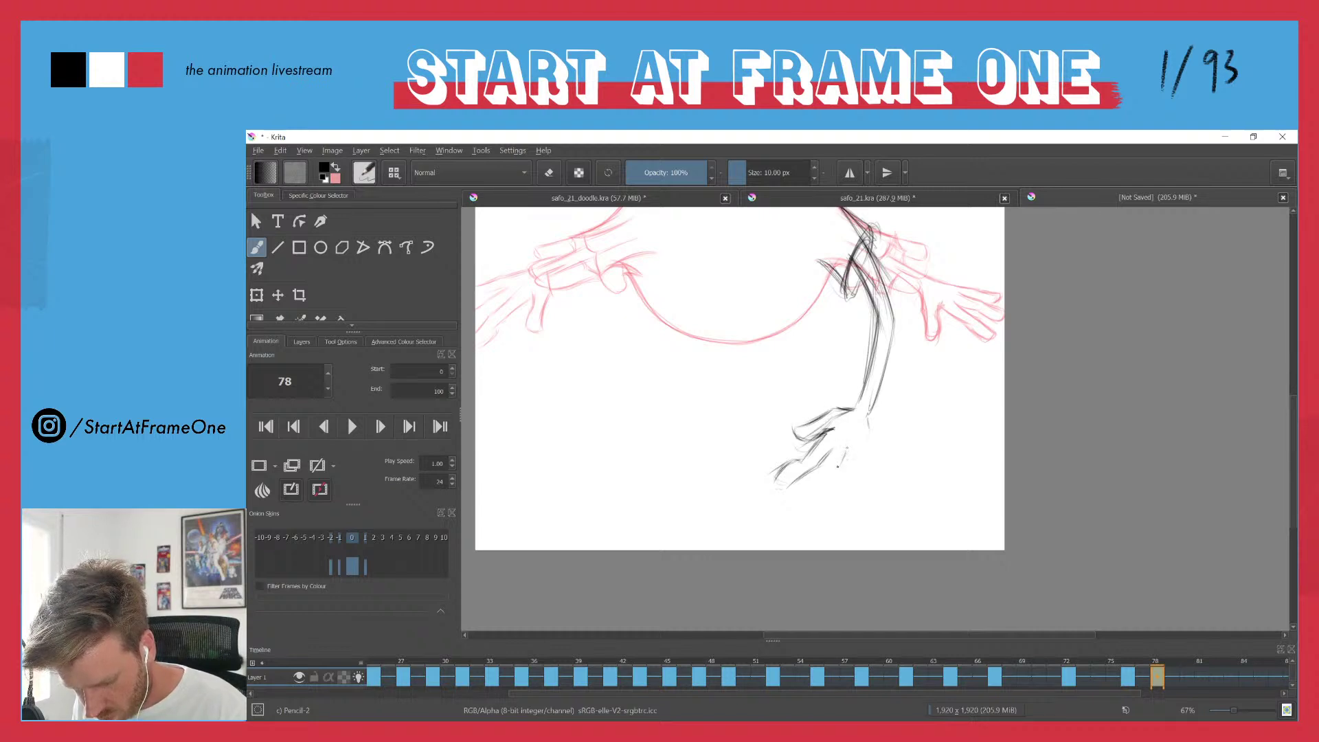
- Draw the right hand's remaining fingers and outer palm edge, joining them to the wrist at frame 78
mouse_move(845, 452)
mouse_down()
mouse_move(800, 479)
mouse_move(834, 472)
mouse_up()
mouse_move(845, 454)
mouse_down()
mouse_move(870, 417)
mouse_move(858, 451)
mouse_up()
drag(866, 428, 856, 454)
drag(866, 431, 822, 475)
mouse_move(839, 461)
mouse_down()
mouse_move(807, 475)
mouse_move(825, 474)
mouse_up()
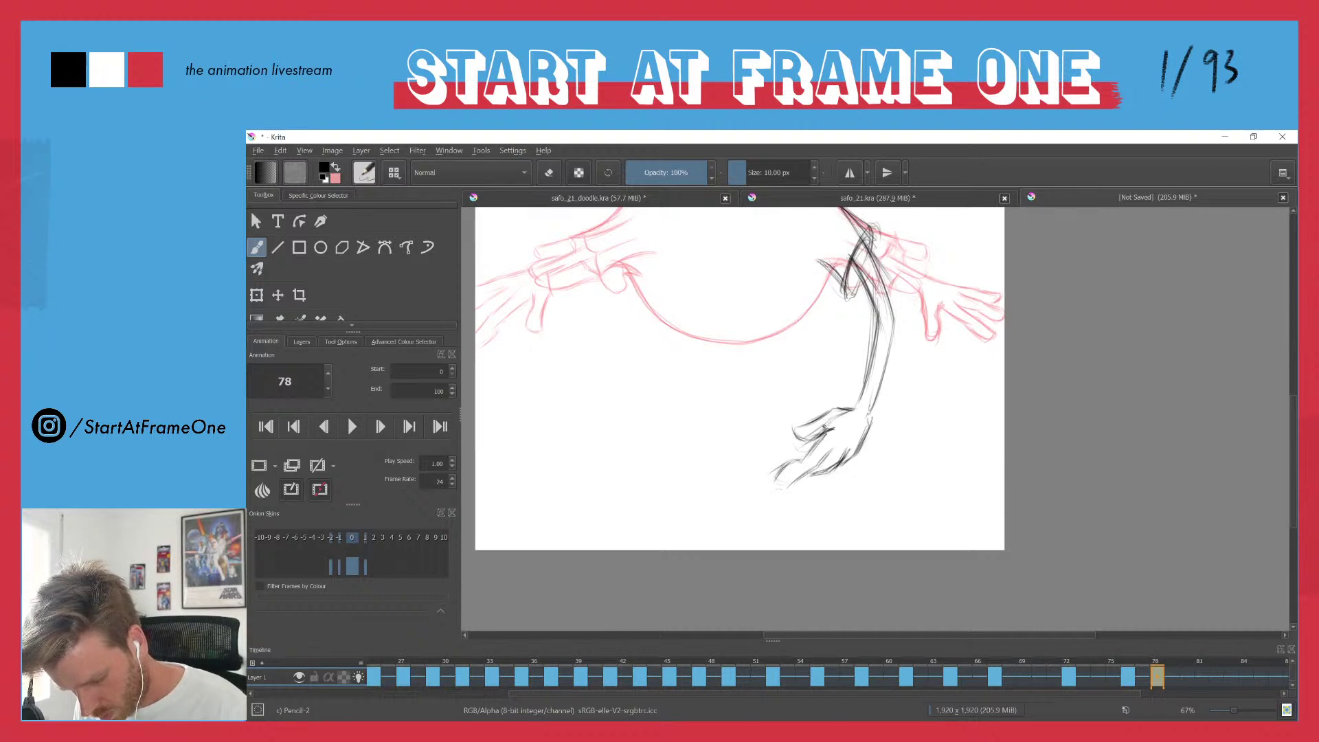
- Sketch the left side's upper skin contour and the start of its torn edge at frame 78
drag(734, 307, 732, 348)
drag(658, 284, 742, 259)
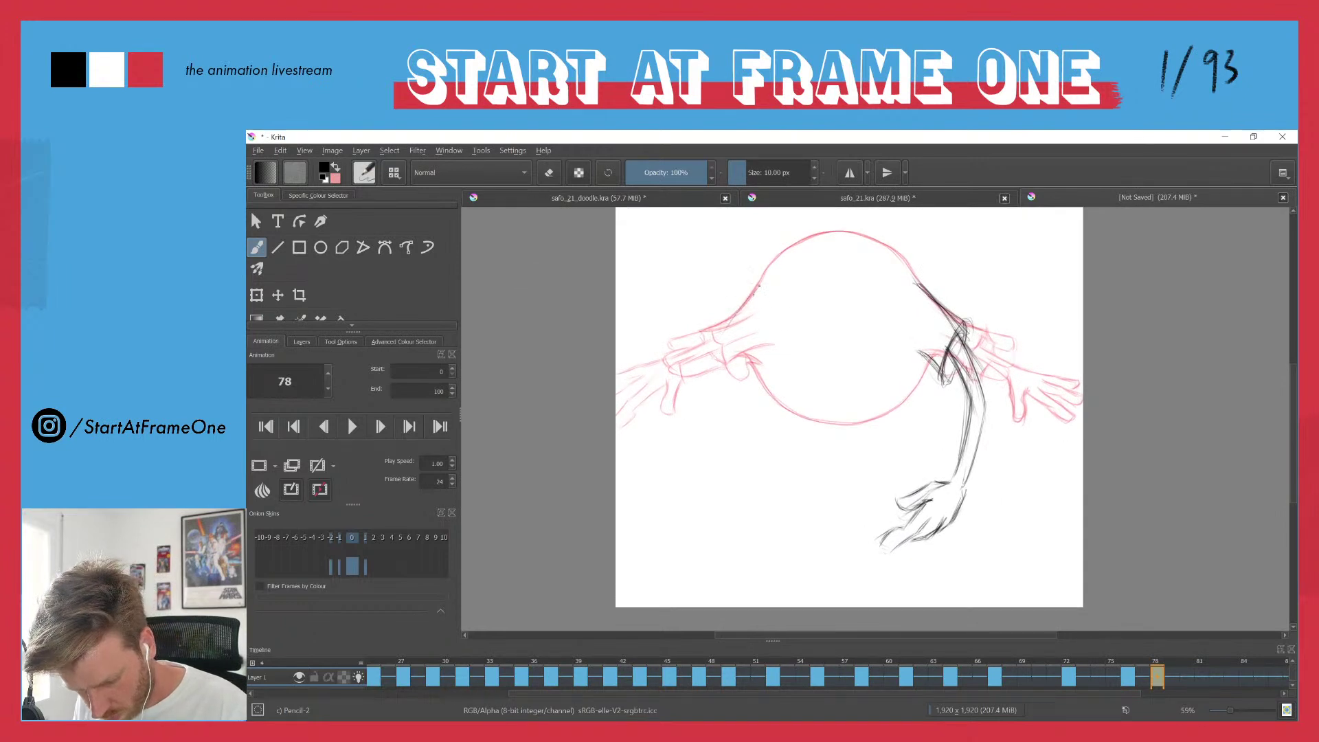
mouse_move(745, 304)
mouse_down()
mouse_move(698, 351)
mouse_move(732, 389)
mouse_move(712, 350)
mouse_move(727, 404)
mouse_up()
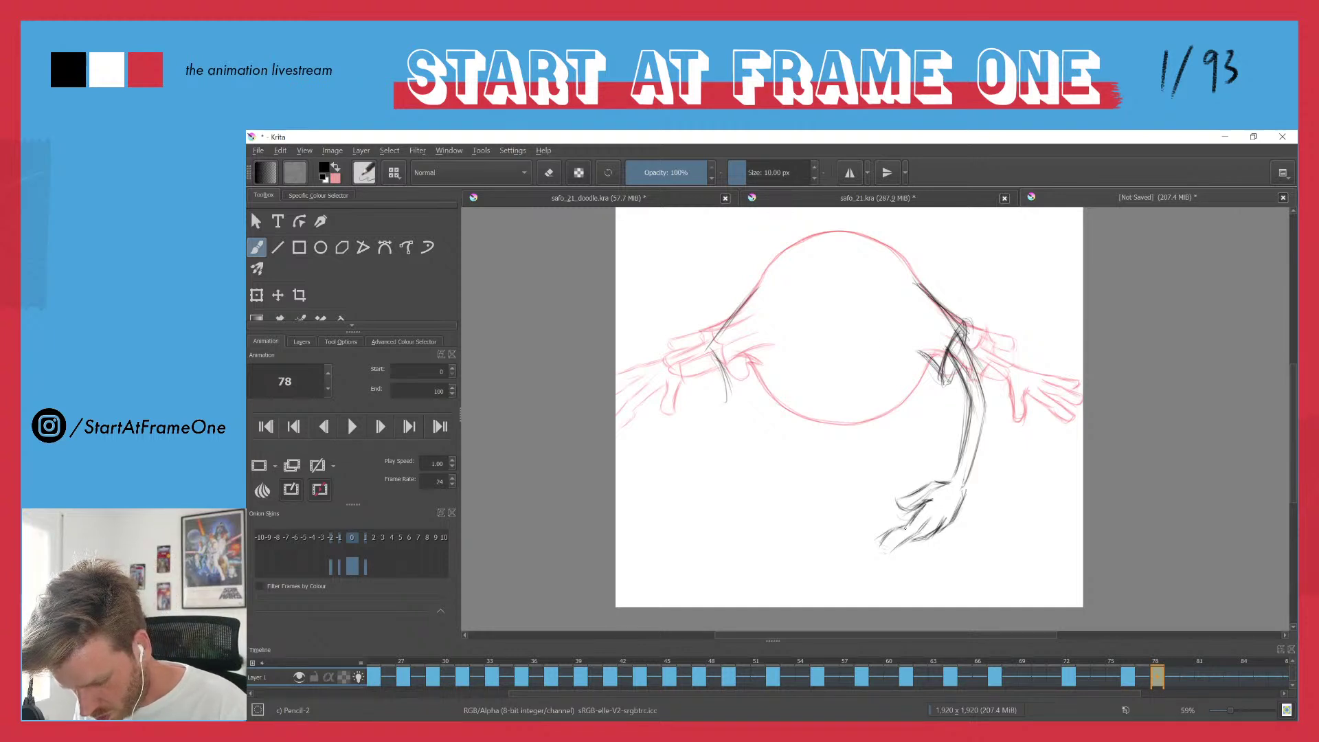
- Reinforce the outlines of the right hand's fingers, palm and forearm at frame 78
mouse_move(915, 536)
mouse_down()
mouse_move(891, 551)
mouse_move(924, 535)
mouse_up()
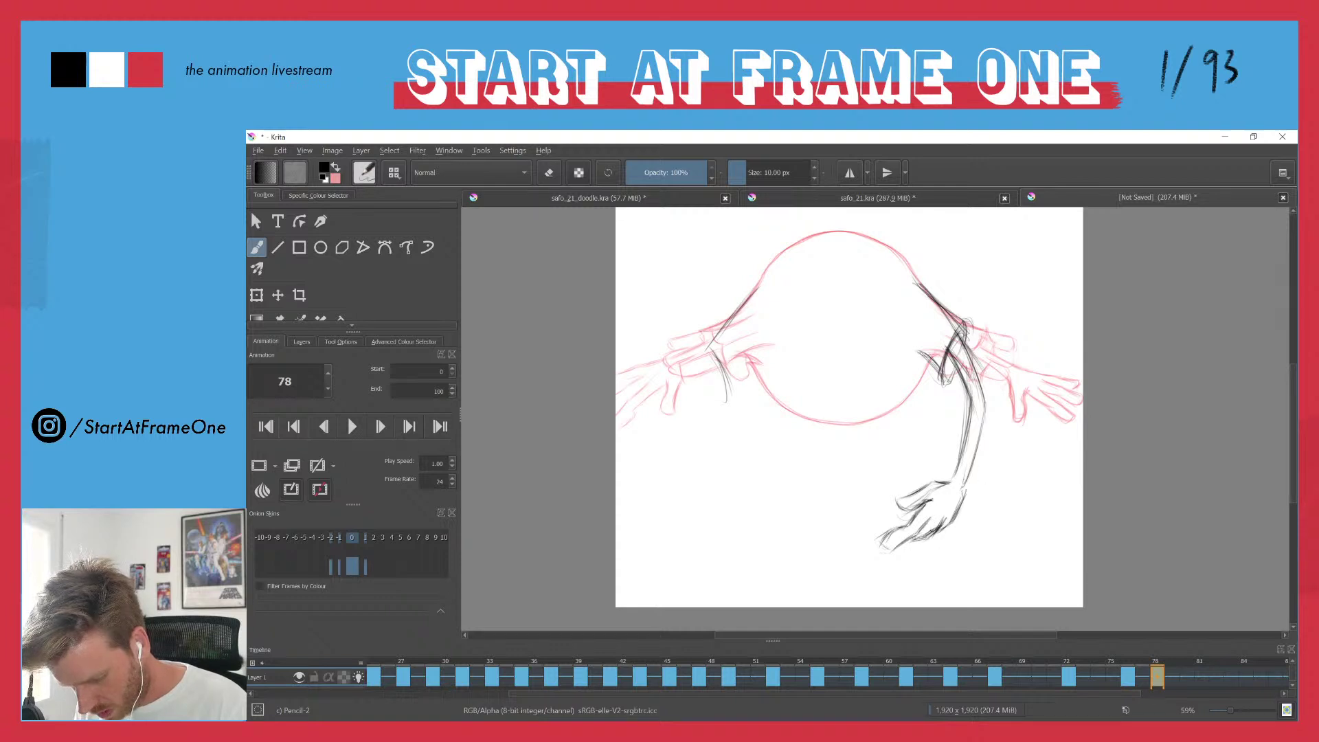
drag(965, 485, 955, 519)
drag(977, 454, 966, 485)
drag(967, 421, 955, 473)
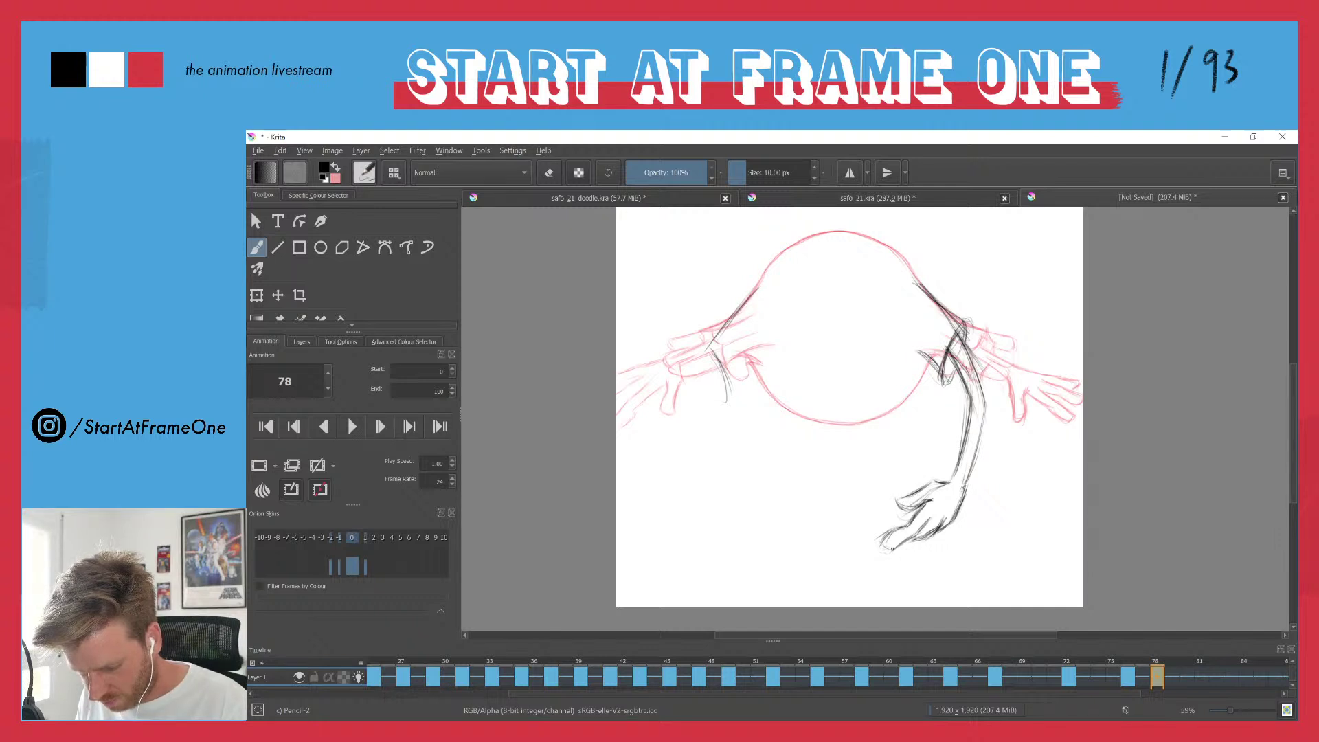
drag(927, 520, 917, 534)
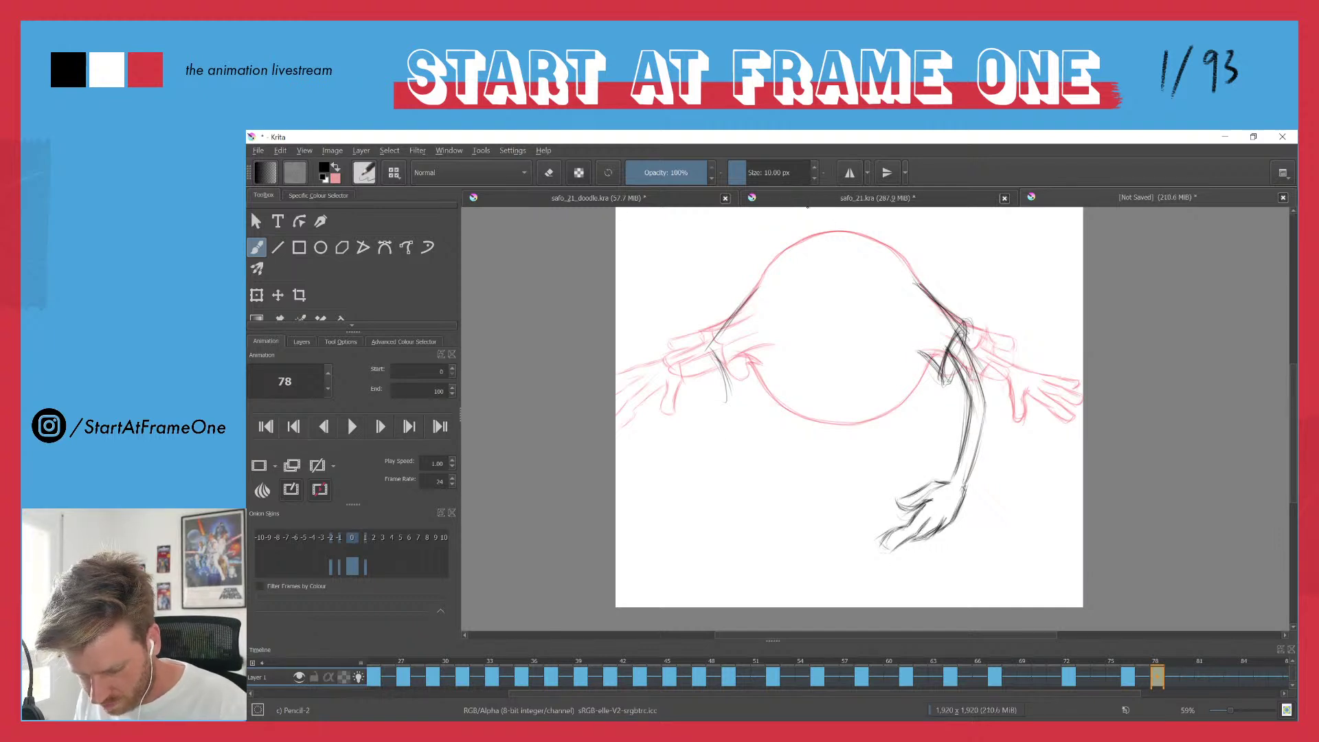
- Complete the left side's jagged torn edge and darken its upper skin contour at frame 78
drag(766, 362, 736, 386)
mouse_move(762, 272)
mouse_down()
mouse_move(708, 342)
mouse_move(709, 354)
mouse_move(756, 276)
mouse_move(728, 388)
mouse_move(769, 363)
mouse_move(733, 393)
mouse_up()
drag(709, 346, 730, 397)
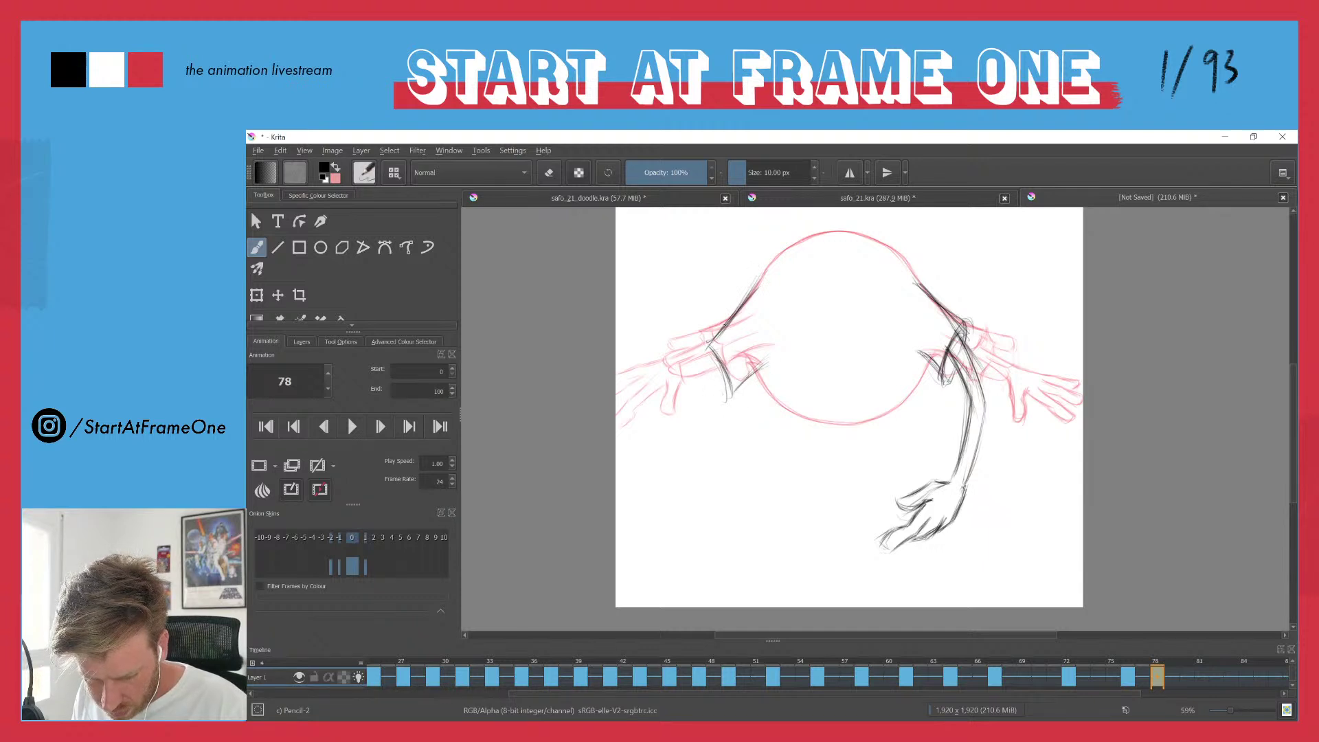
drag(708, 354, 725, 399)
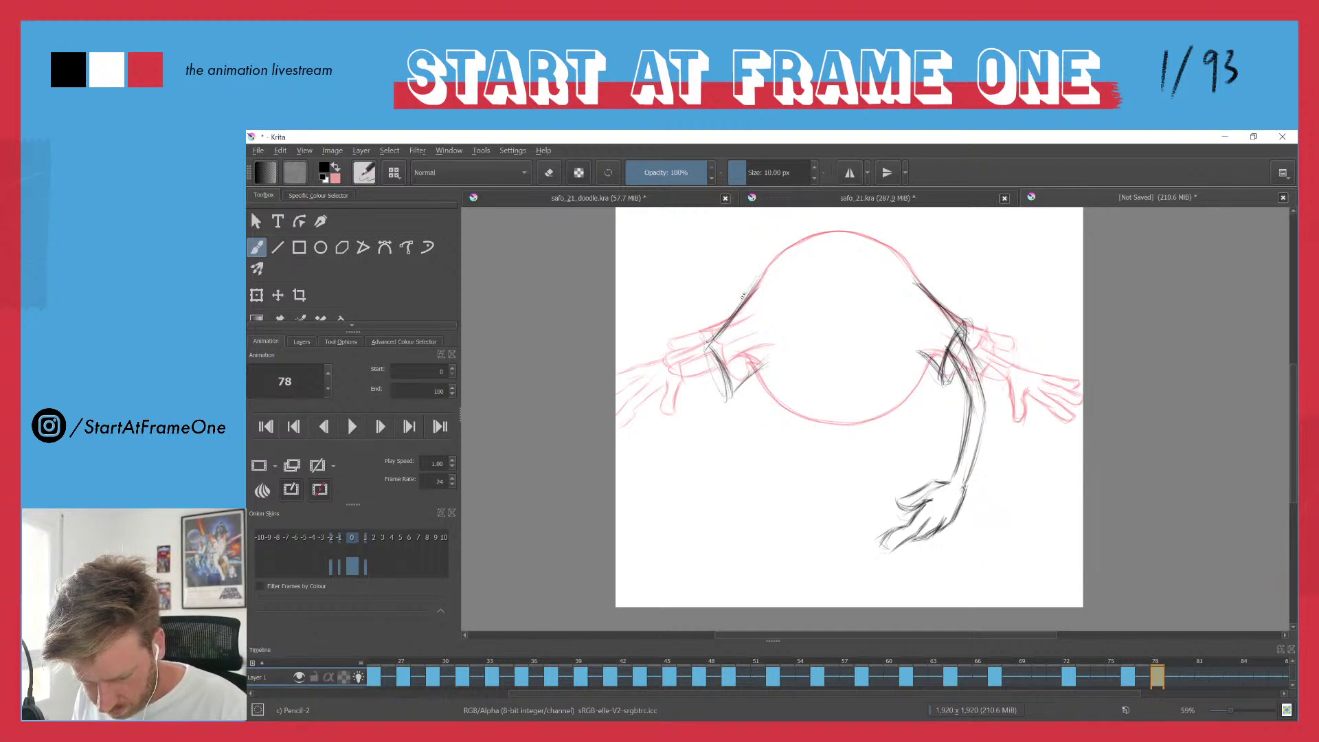
mouse_move(769, 261)
mouse_down()
mouse_move(716, 333)
mouse_move(727, 376)
mouse_up()
- Draw the inner and outer contours of the left arm hanging down from the torn skin at frame 78
mouse_move(716, 342)
mouse_down()
mouse_move(730, 391)
mouse_move(711, 353)
mouse_move(692, 412)
mouse_move(689, 393)
mouse_move(709, 461)
mouse_up()
drag(702, 394, 713, 470)
drag(702, 396, 718, 482)
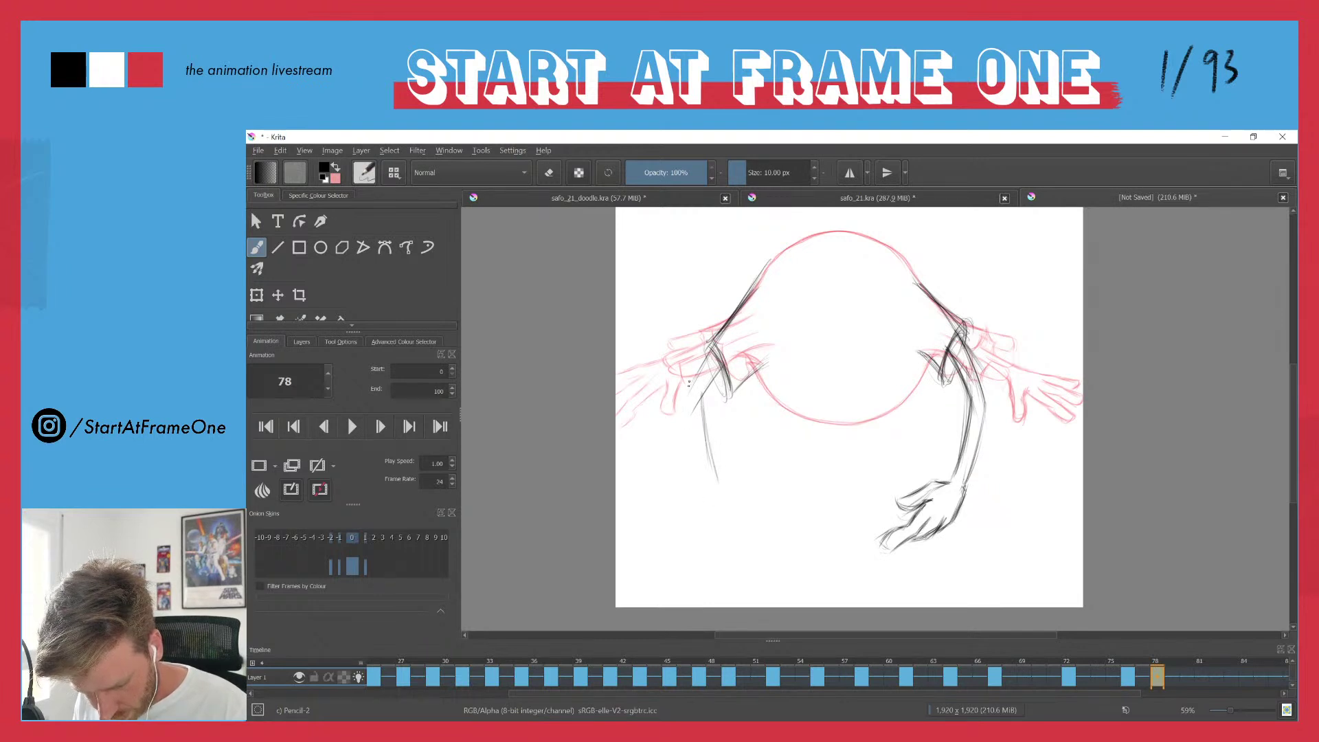
drag(690, 383, 704, 482)
- Draw the left wrist and hand with thumb and fingers reaching inward below the ball at frame 78
mouse_move(702, 411)
mouse_down()
mouse_move(718, 480)
mouse_move(765, 514)
mouse_up()
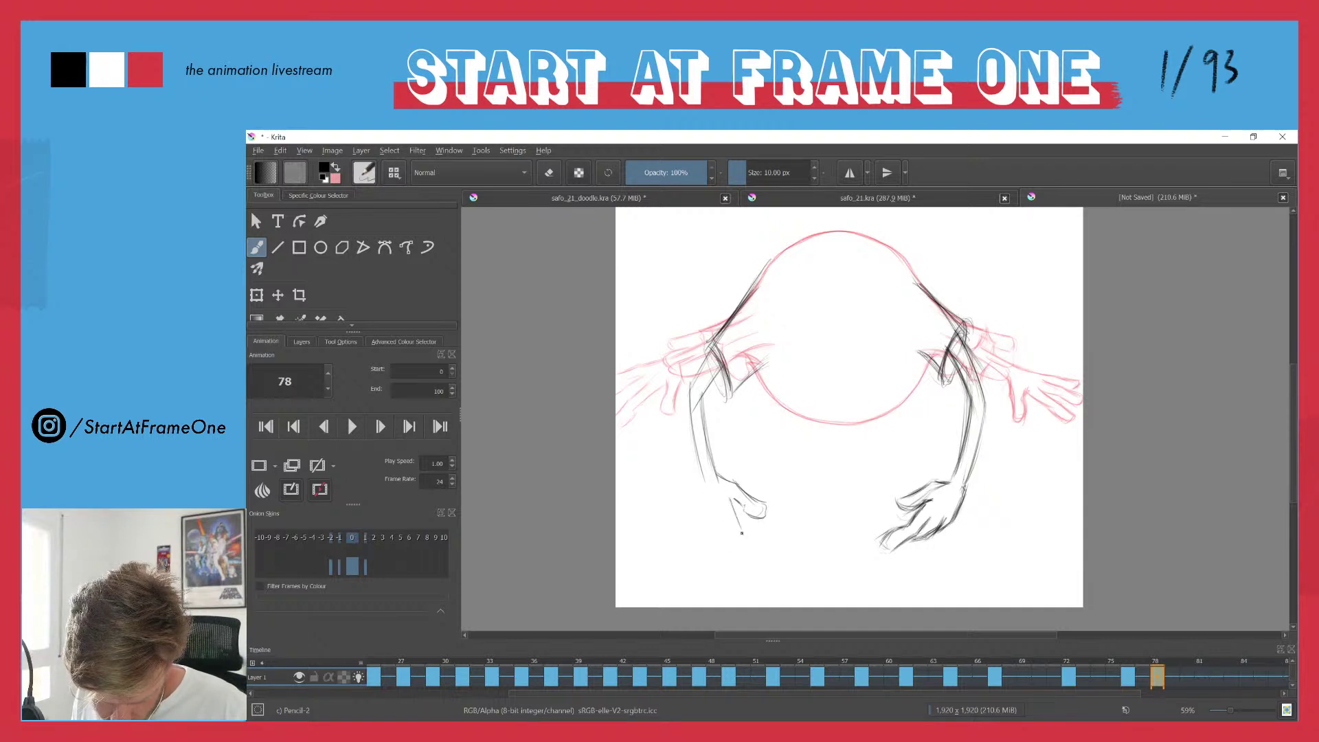
drag(741, 530, 759, 545)
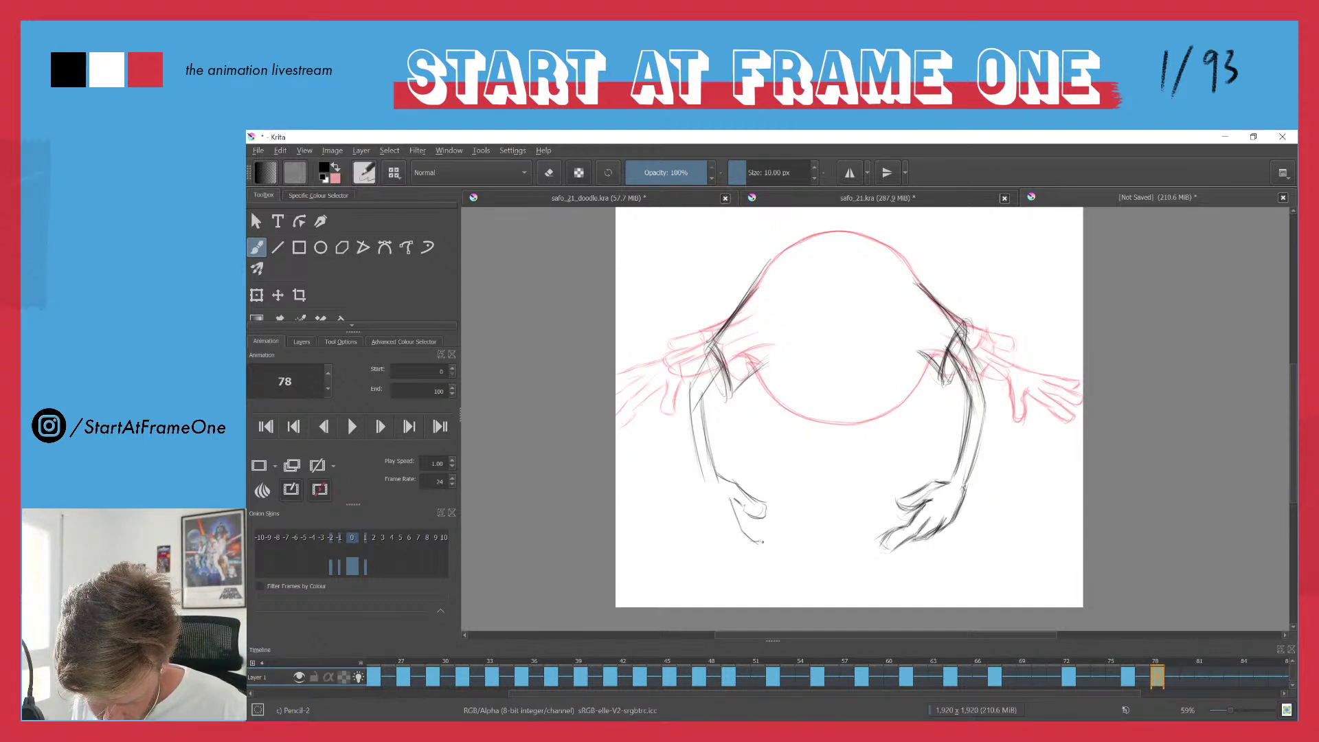
drag(733, 542, 761, 566)
drag(711, 520, 730, 543)
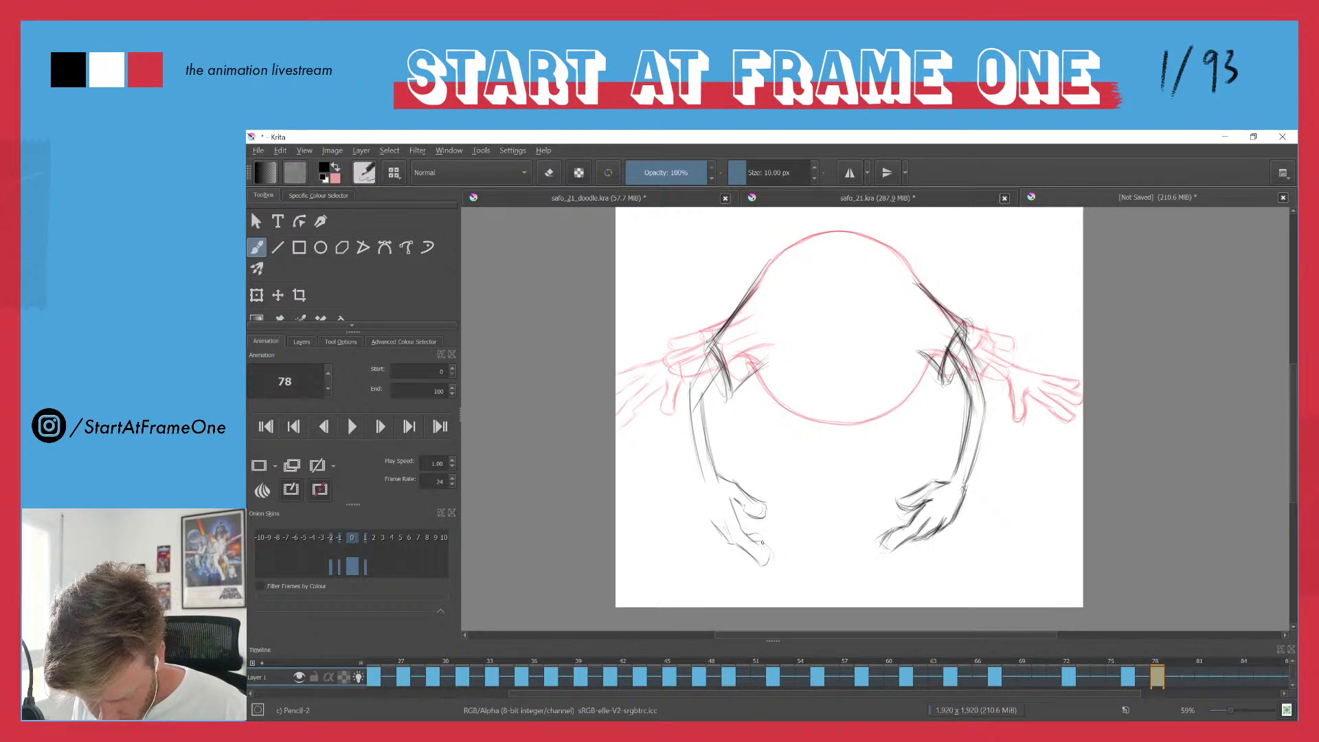
mouse_move(705, 496)
mouse_down()
mouse_move(707, 526)
mouse_move(733, 543)
mouse_up()
drag(704, 481, 712, 529)
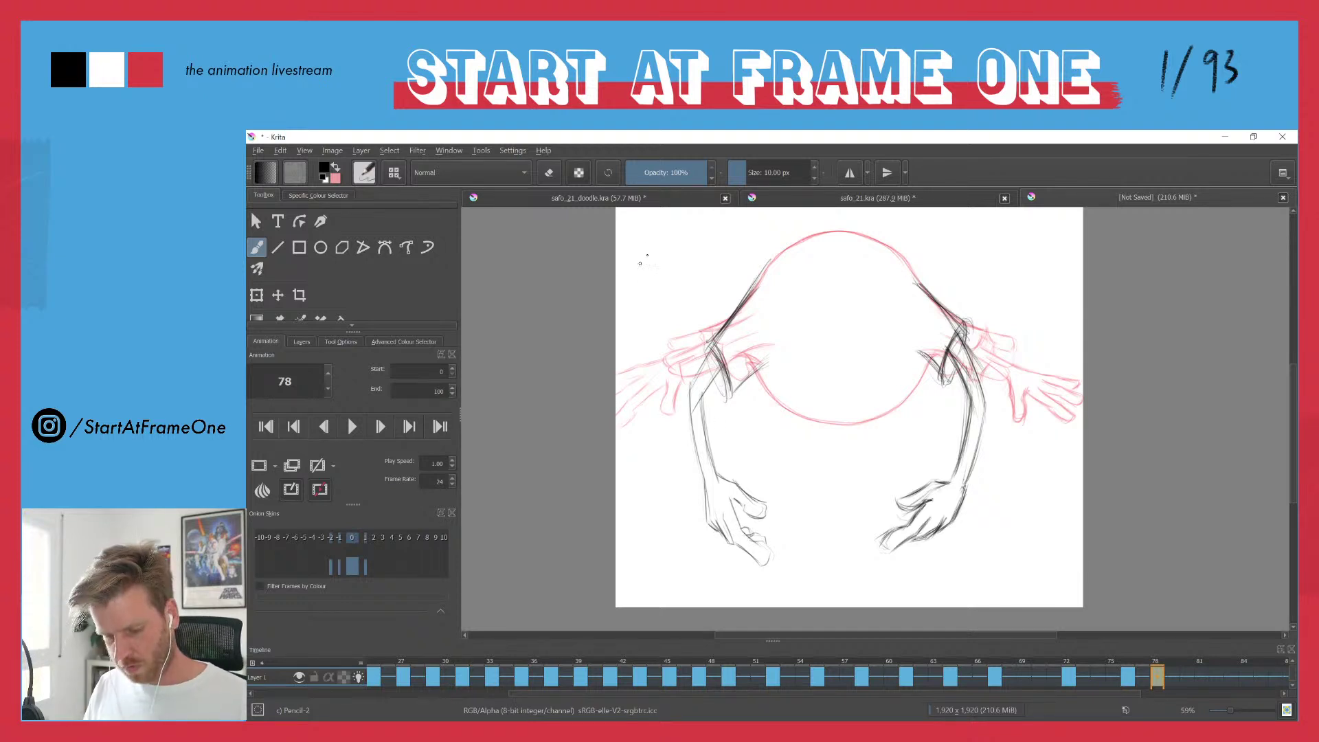
- Reinforce the left upper arm, both torn skin edges and the left hand's outline at frame 78
mouse_move(718, 371)
mouse_down()
mouse_move(702, 397)
mouse_move(694, 386)
mouse_up()
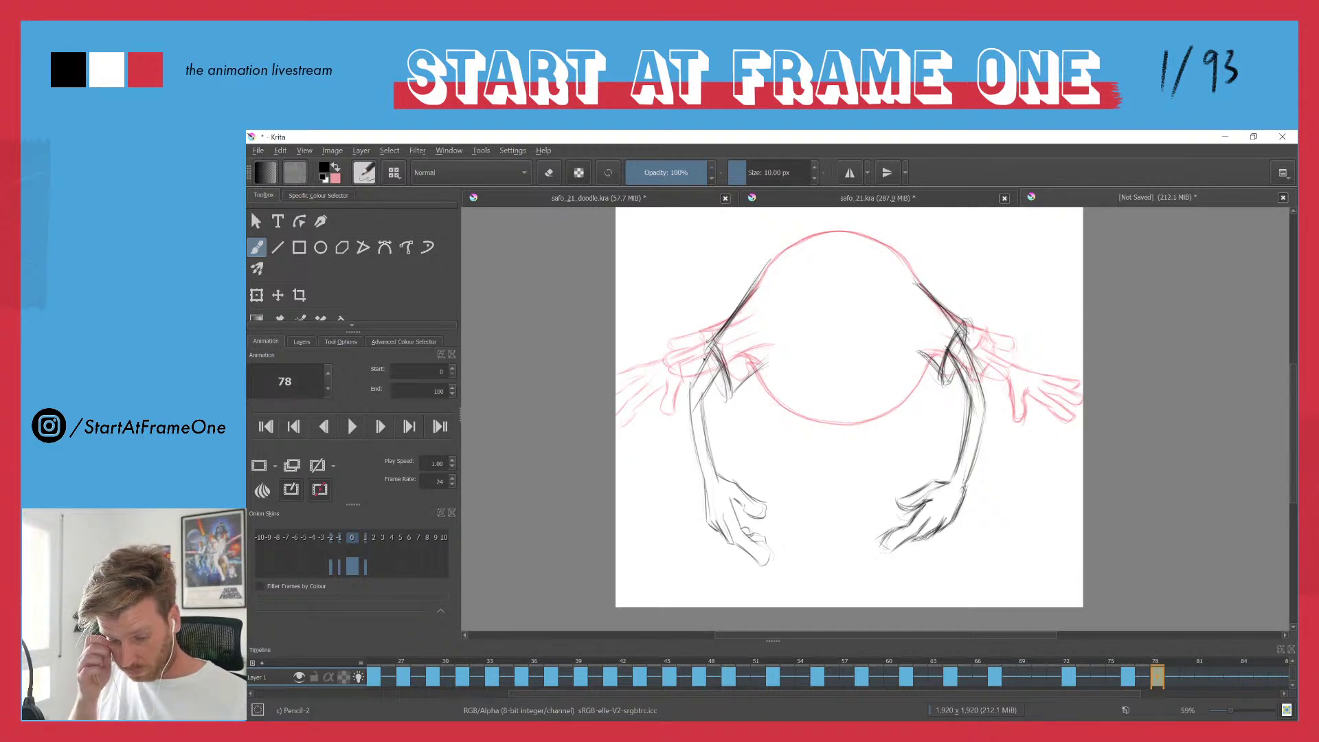
mouse_move(750, 294)
mouse_down()
mouse_move(708, 349)
mouse_move(731, 399)
mouse_up()
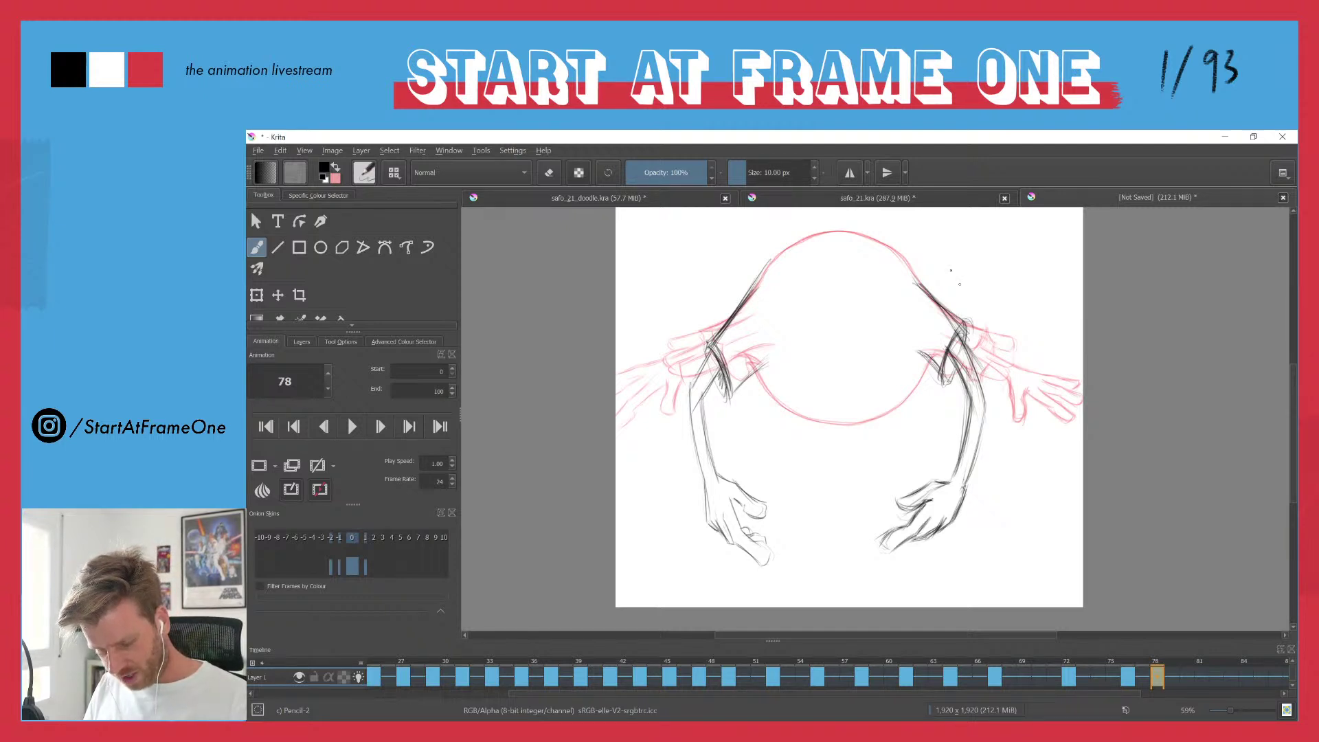
drag(953, 356, 946, 379)
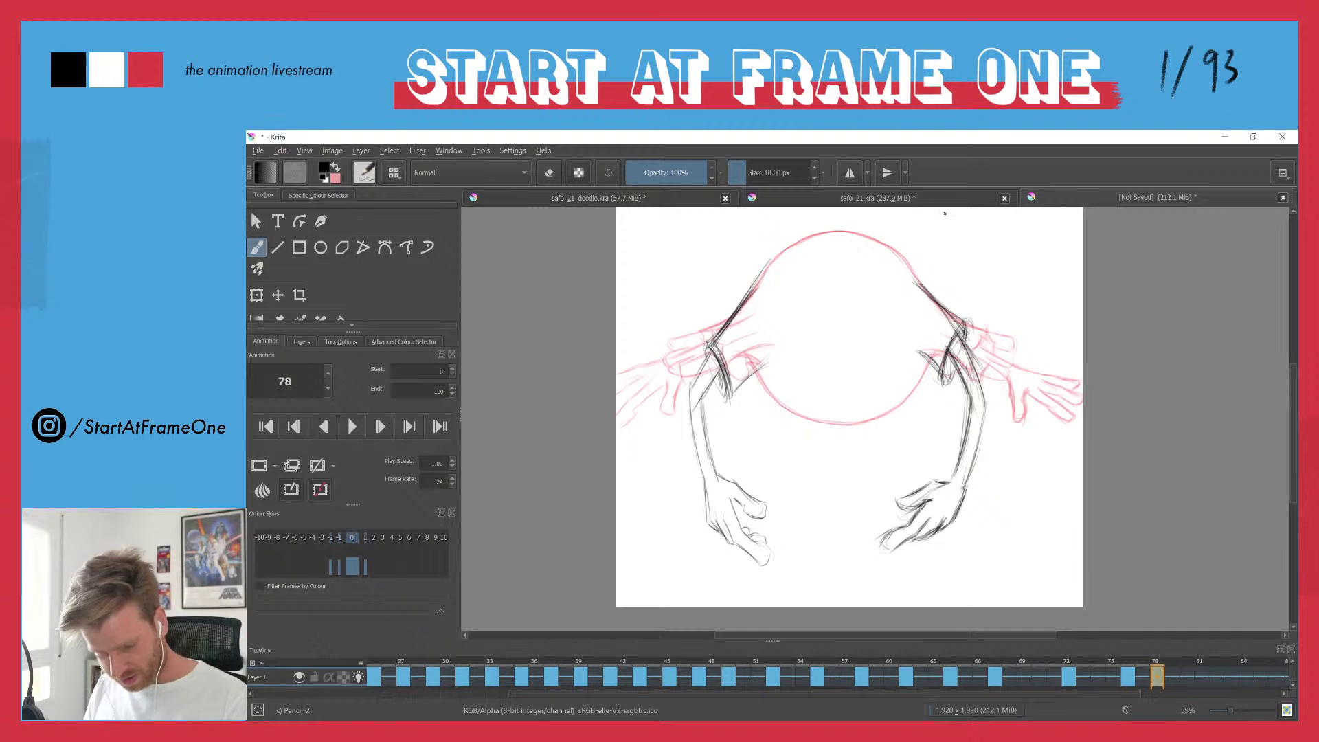
mouse_move(734, 500)
mouse_down()
mouse_move(738, 520)
mouse_move(763, 520)
mouse_up()
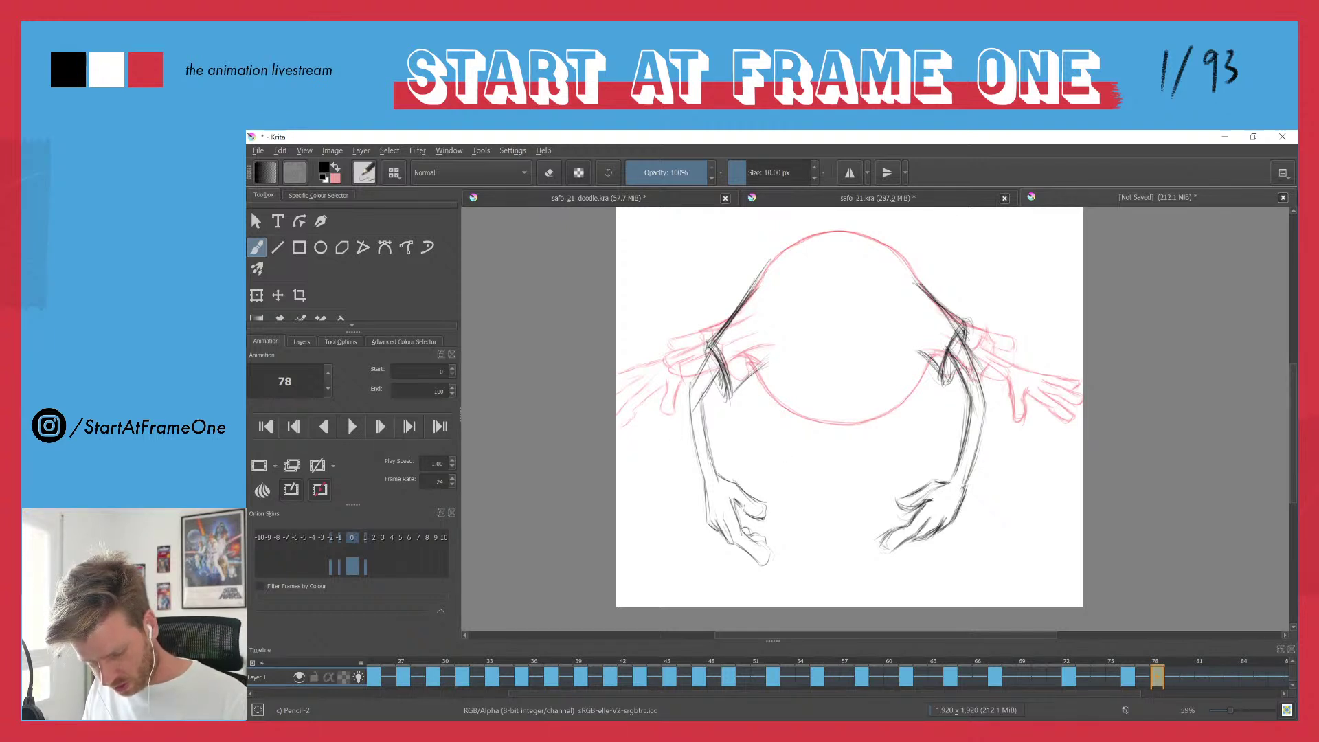
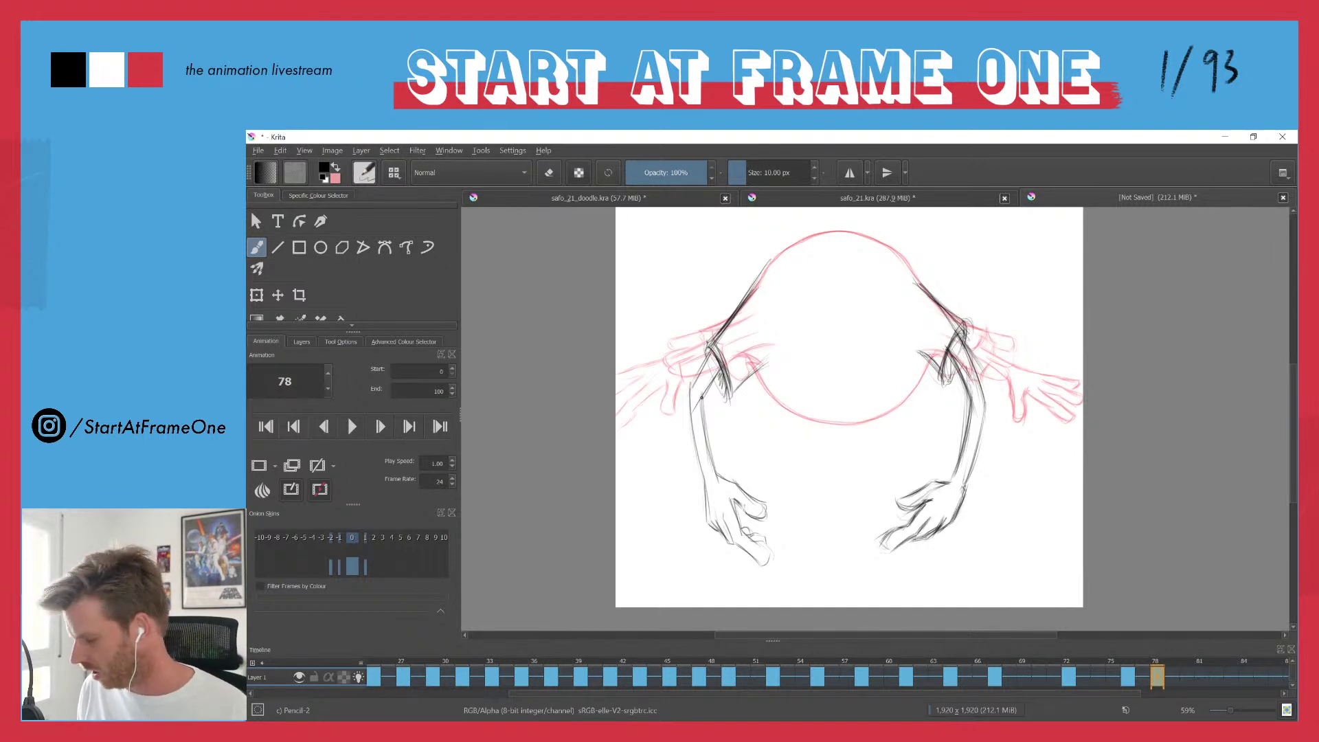
- Strengthen the inner and outer forearm contours of both hanging arms at frame 78
mouse_move(712, 353)
mouse_down()
mouse_move(690, 389)
mouse_move(705, 395)
mouse_move(716, 473)
mouse_up()
drag(706, 423, 717, 471)
drag(691, 393, 704, 483)
mouse_move(948, 352)
mouse_down()
mouse_move(969, 402)
mouse_move(955, 477)
mouse_up()
drag(986, 401, 971, 473)
mouse_move(968, 351)
mouse_down()
mouse_move(987, 407)
mouse_move(969, 471)
mouse_up()
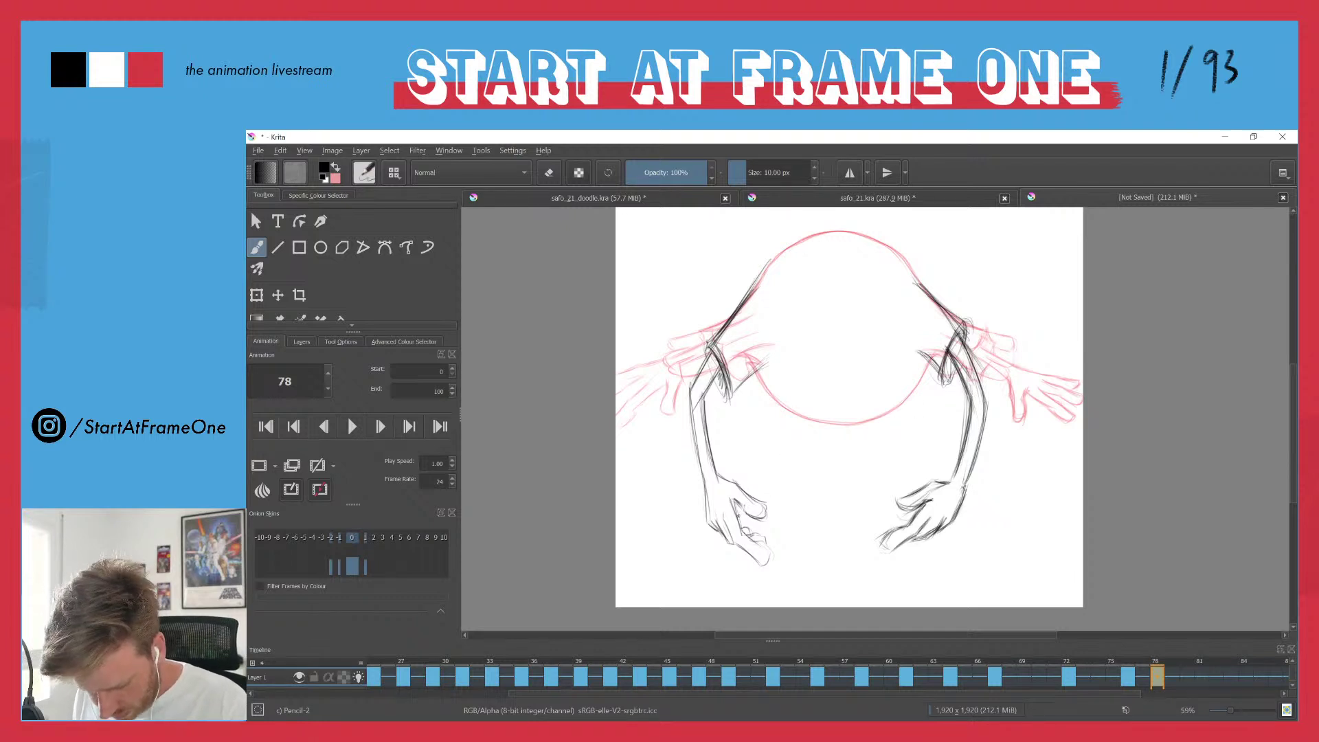
- Firm up the left hand's fingers, palm edge and wrist outline at frame 78
drag(734, 503, 772, 557)
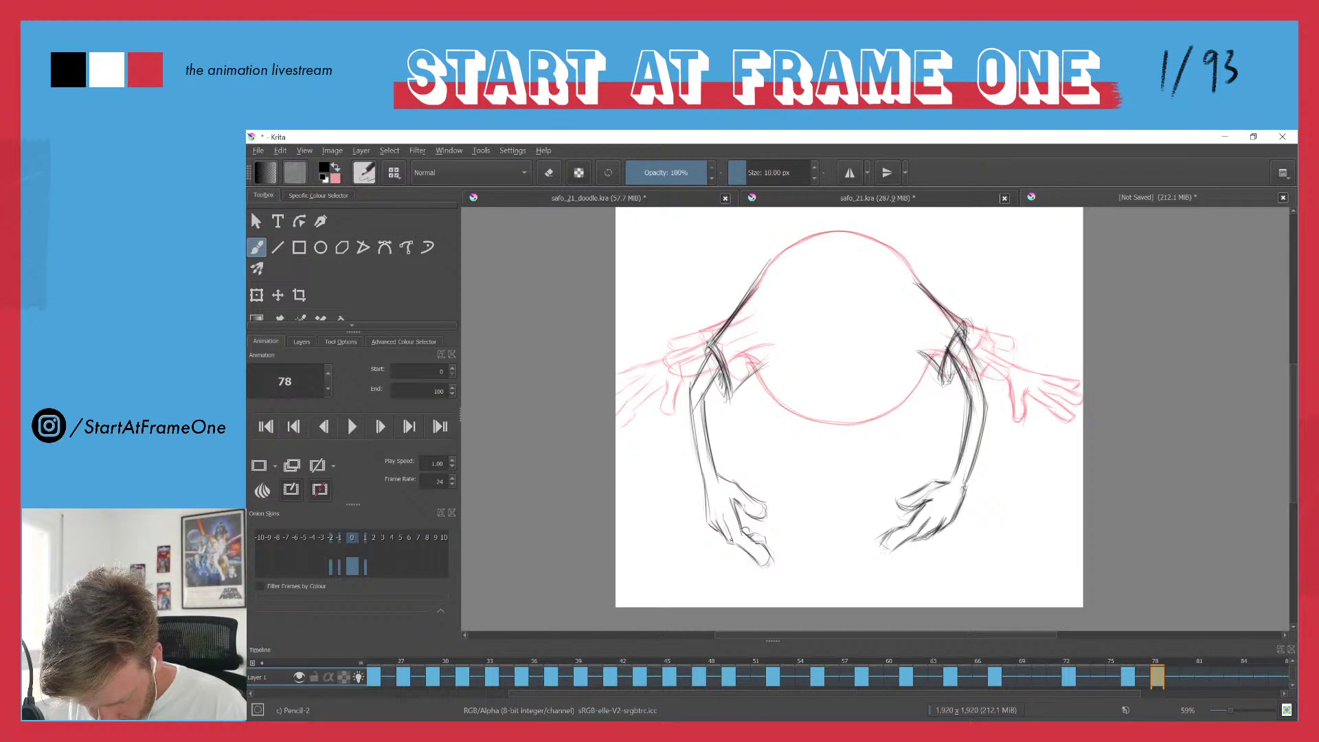
drag(717, 521, 724, 533)
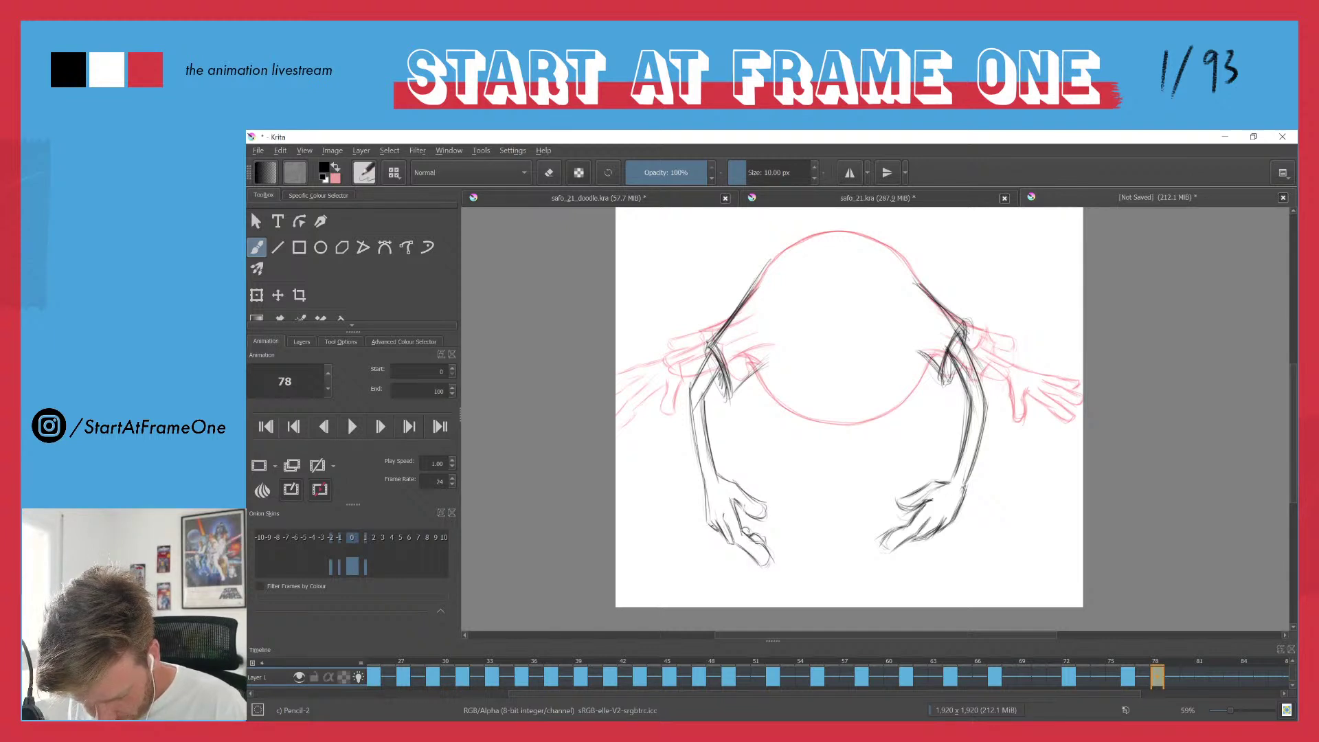
drag(707, 491, 709, 524)
mouse_move(705, 474)
mouse_down()
mouse_move(708, 514)
mouse_move(736, 486)
mouse_up()
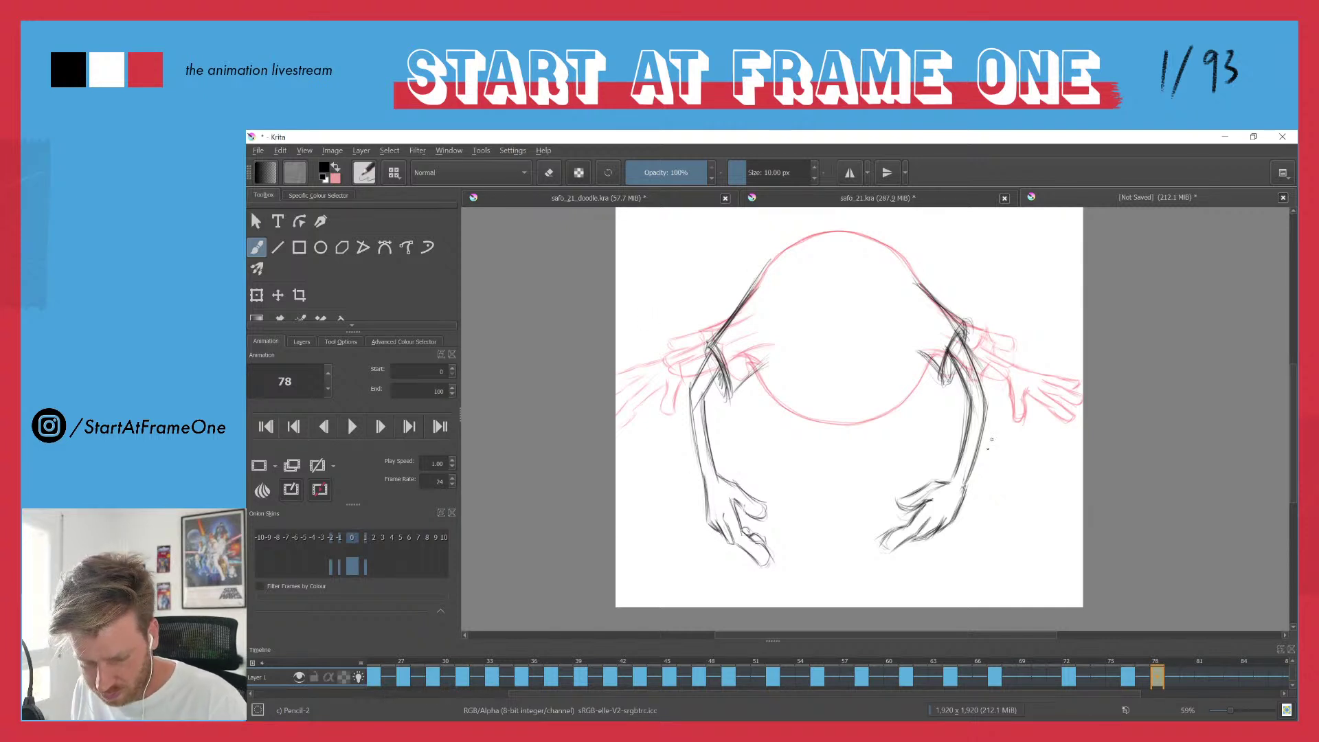
- Erase the right hand's dark lines to a faint trace and redraw its thumb, fingers and palm edge at frame 78
key(e)
mouse_move(883, 544)
mouse_down()
mouse_move(927, 480)
mouse_move(892, 533)
mouse_move(944, 478)
mouse_move(939, 530)
mouse_move(975, 478)
mouse_move(953, 521)
mouse_move(945, 482)
mouse_move(896, 496)
mouse_move(910, 508)
mouse_up()
key(e)
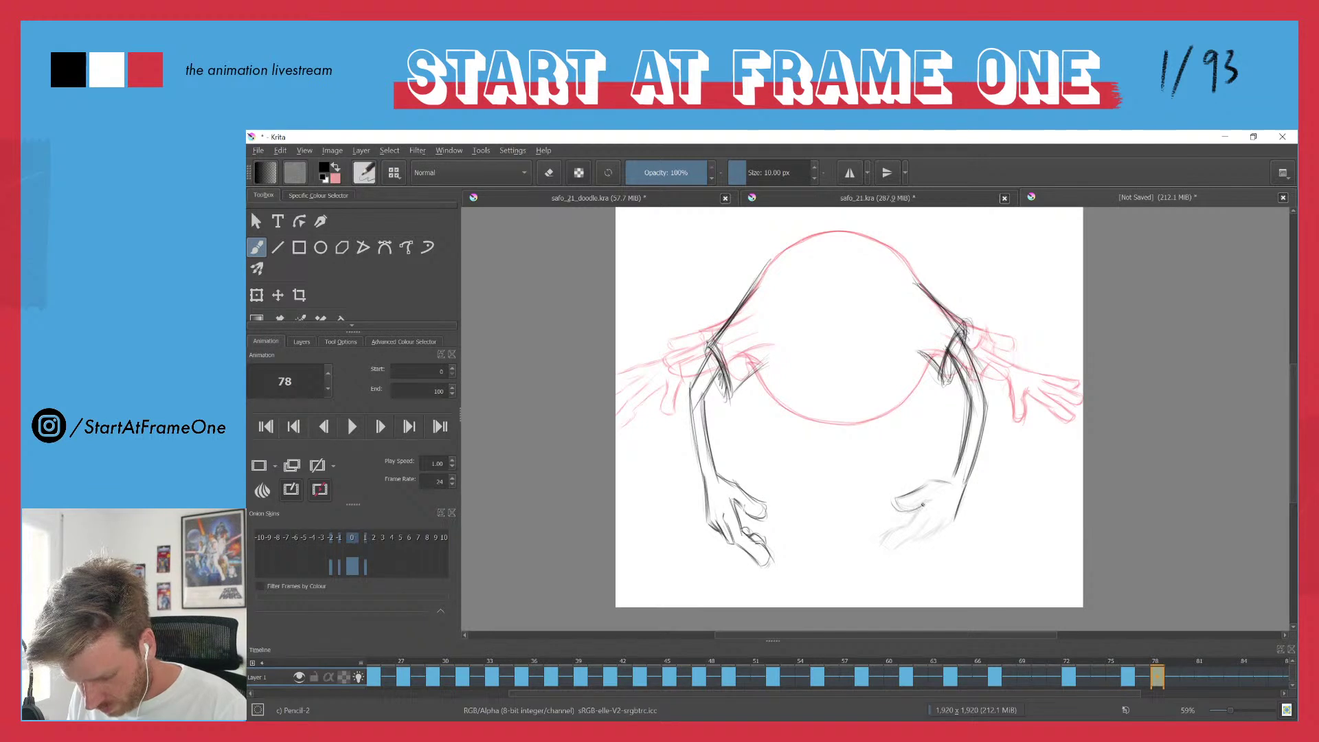
mouse_move(918, 503)
mouse_down()
mouse_move(925, 495)
mouse_move(907, 491)
mouse_up()
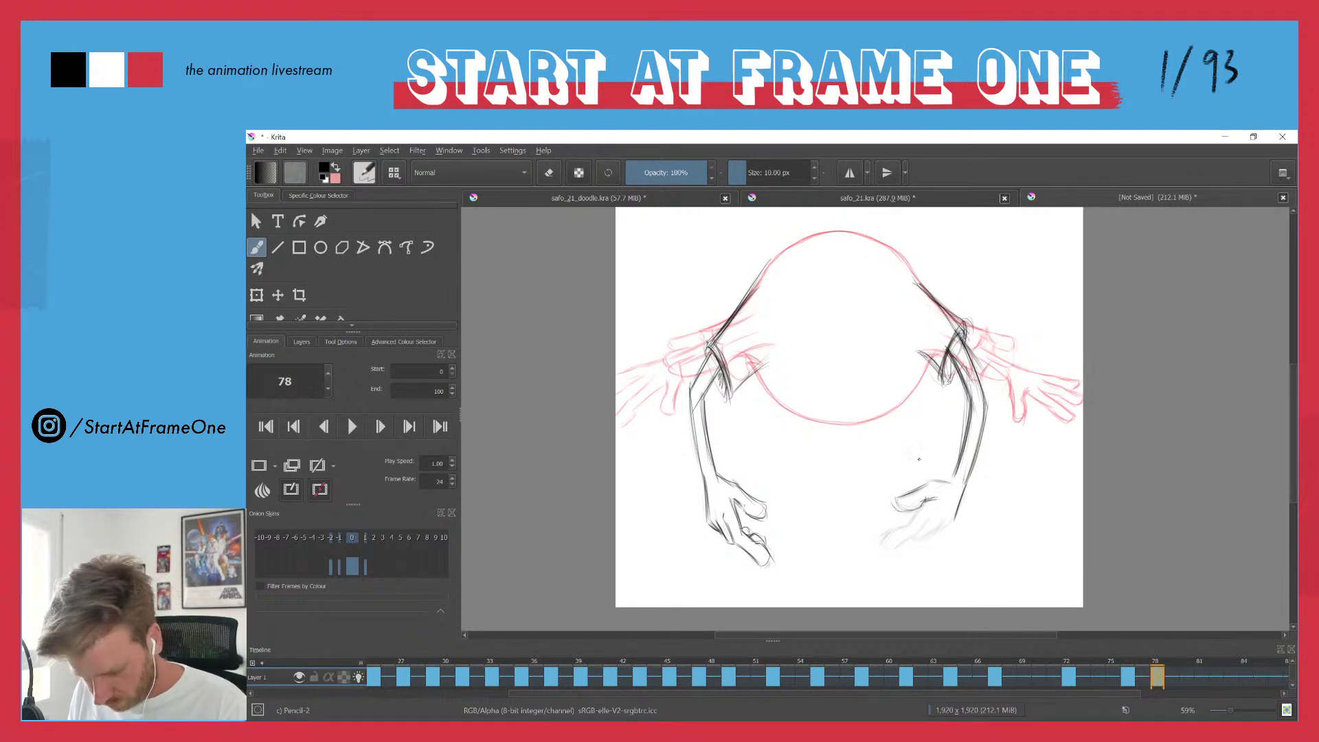
mouse_move(933, 500)
mouse_down()
mouse_move(881, 542)
mouse_move(920, 541)
mouse_move(888, 554)
mouse_move(897, 533)
mouse_move(953, 524)
mouse_move(894, 529)
mouse_up()
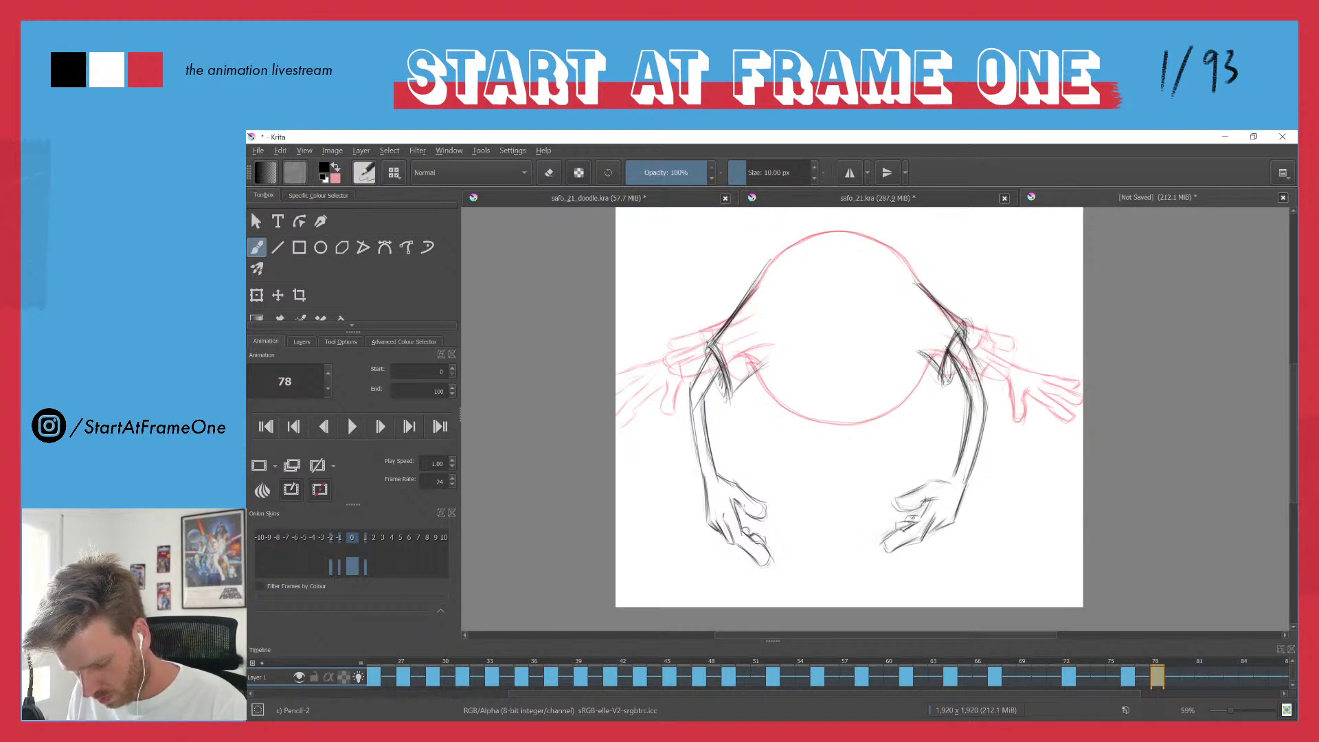
mouse_move(917, 524)
mouse_down()
mouse_move(903, 534)
mouse_move(920, 543)
mouse_move(965, 489)
mouse_move(950, 523)
mouse_up()
key(ctrl+z)
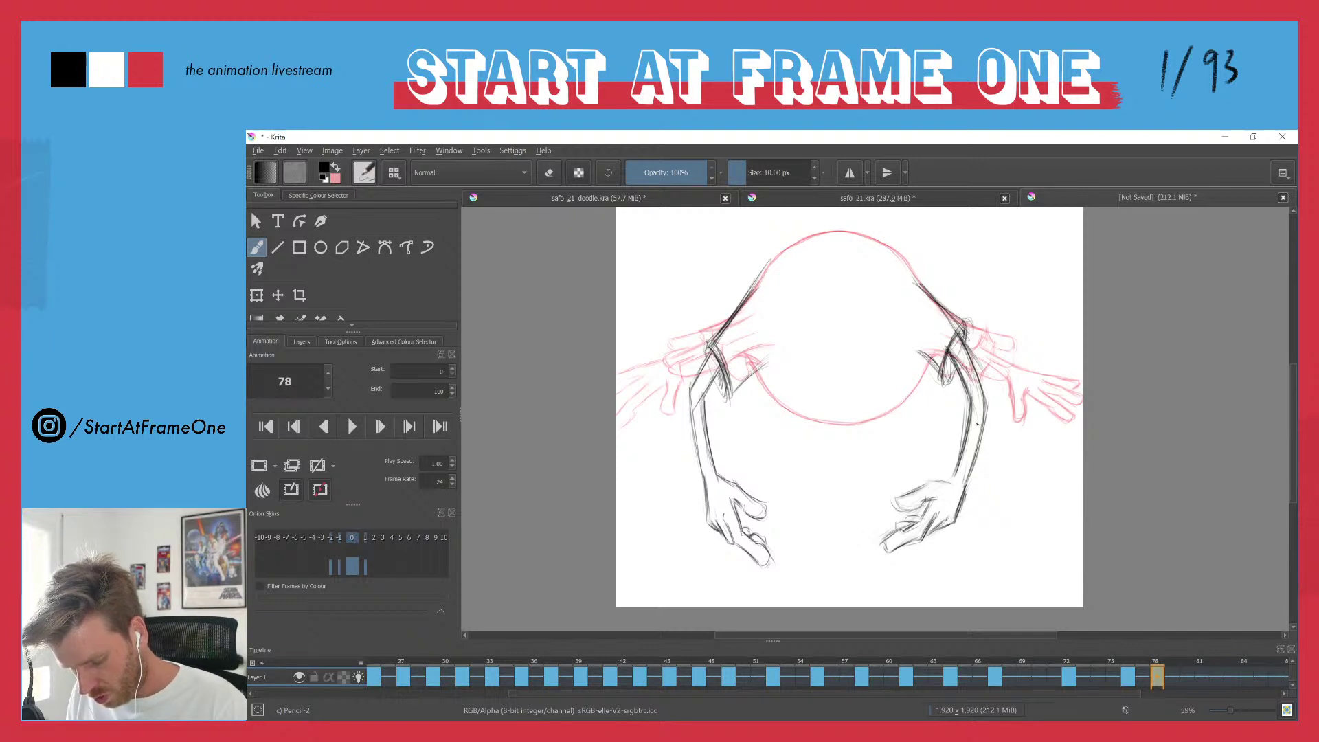
mouse_move(931, 502)
mouse_down()
mouse_move(923, 539)
mouse_move(947, 527)
mouse_move(974, 460)
mouse_move(899, 497)
mouse_move(922, 503)
mouse_up()
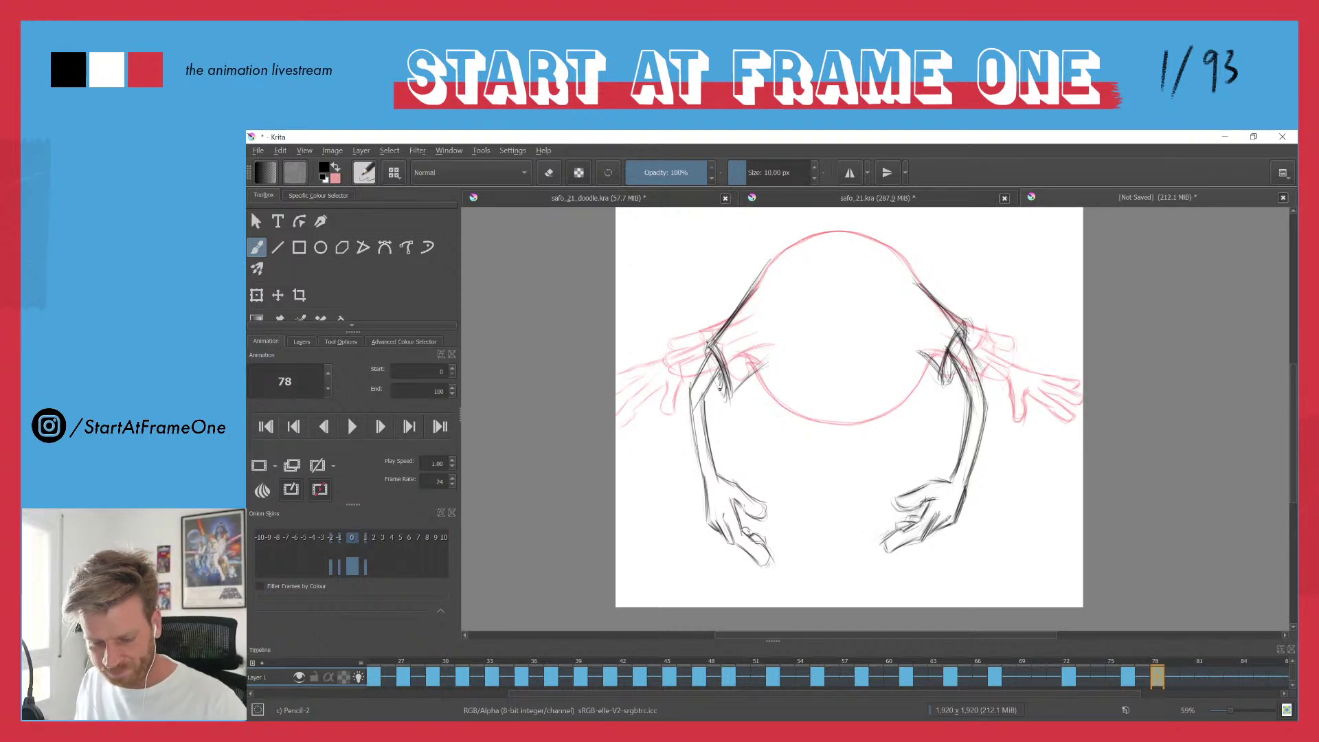
- Trace the ball's lower curve and upper dome between the two torn skin edges at frame 78
mouse_move(927, 370)
mouse_down()
mouse_move(898, 407)
mouse_move(868, 415)
mouse_up()
mouse_move(757, 372)
mouse_down()
mouse_move(800, 416)
mouse_move(880, 406)
mouse_move(837, 408)
mouse_move(867, 421)
mouse_move(823, 419)
mouse_move(900, 404)
mouse_up()
mouse_move(792, 248)
mouse_down()
mouse_move(880, 250)
mouse_move(789, 249)
mouse_move(821, 231)
mouse_move(924, 281)
mouse_up()
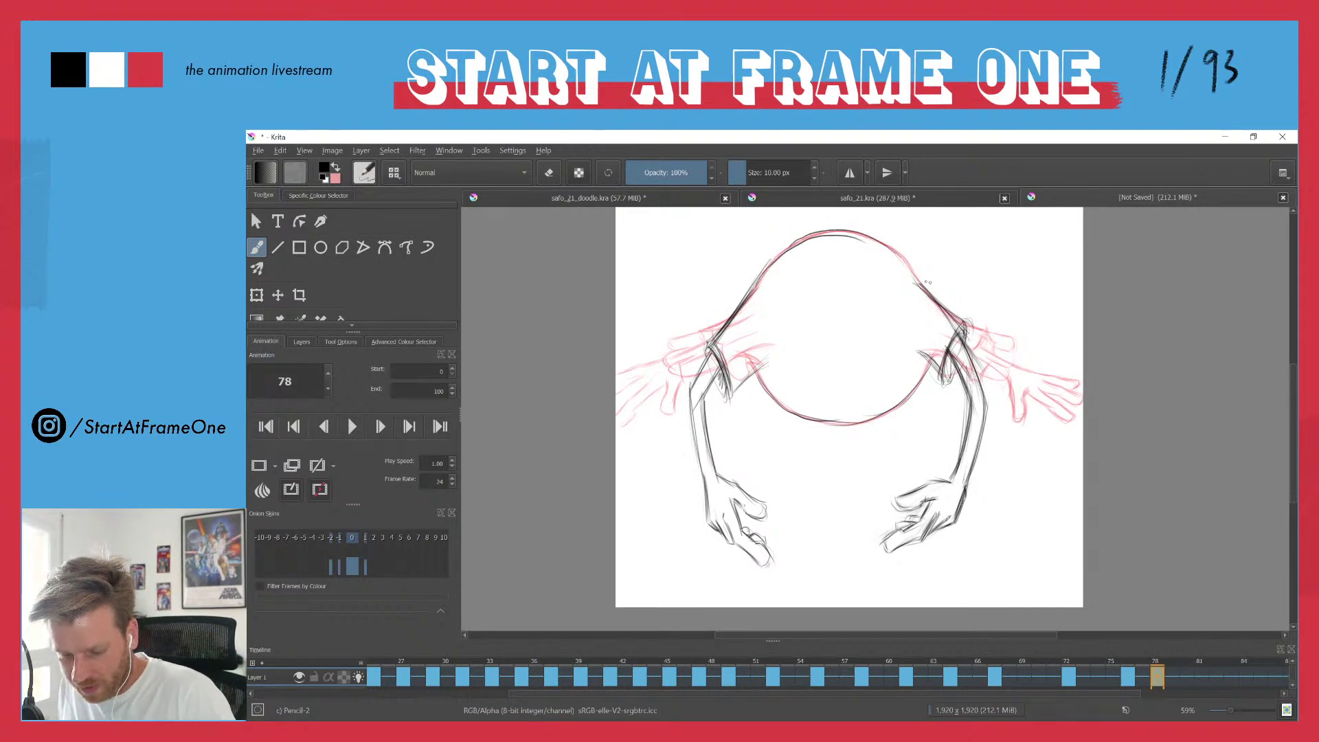
mouse_move(761, 279)
mouse_down()
mouse_move(815, 238)
mouse_move(859, 238)
mouse_move(916, 279)
mouse_up()
drag(878, 239, 921, 289)
mouse_move(765, 273)
mouse_down()
mouse_move(844, 235)
mouse_move(916, 275)
mouse_up()
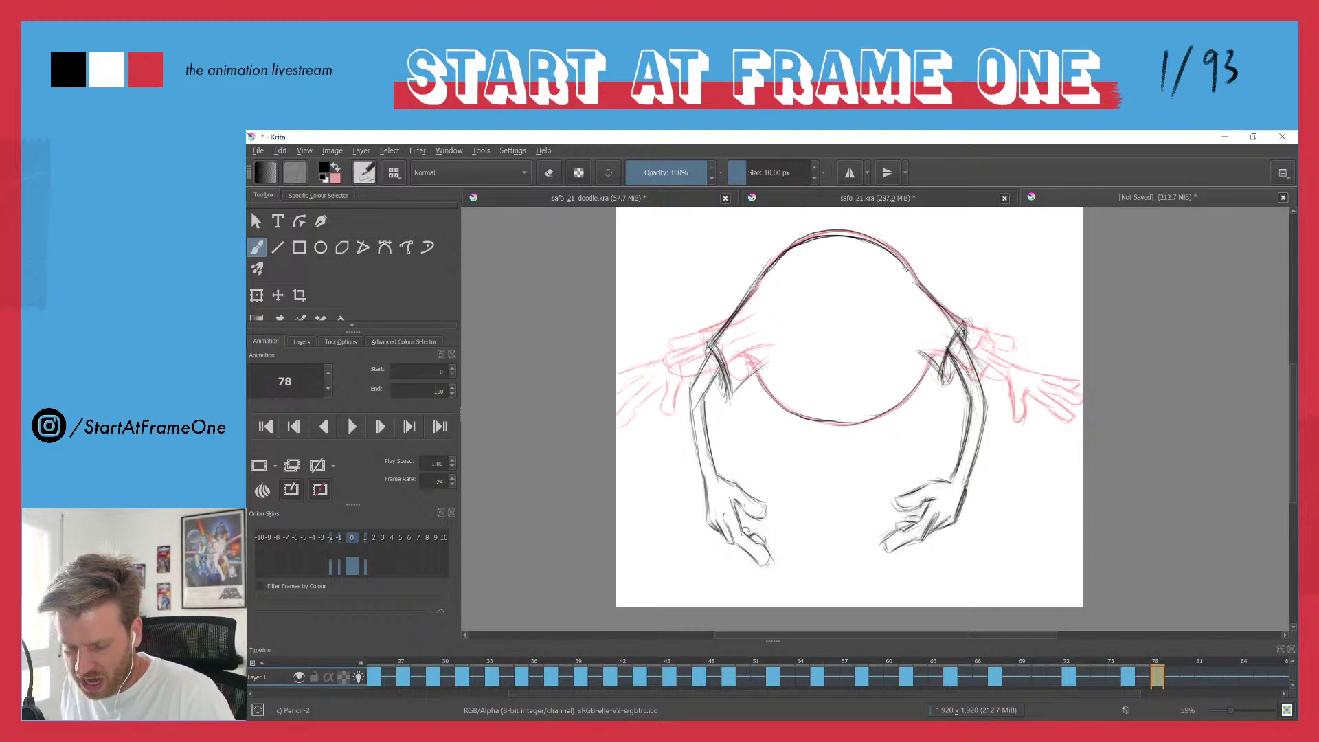
- Darken the left torn skin edge and its inner flap where it meets the ball at frame 78
mouse_move(651, 298)
mouse_down()
mouse_move(642, 380)
mouse_move(654, 316)
mouse_up()
drag(880, 292, 875, 309)
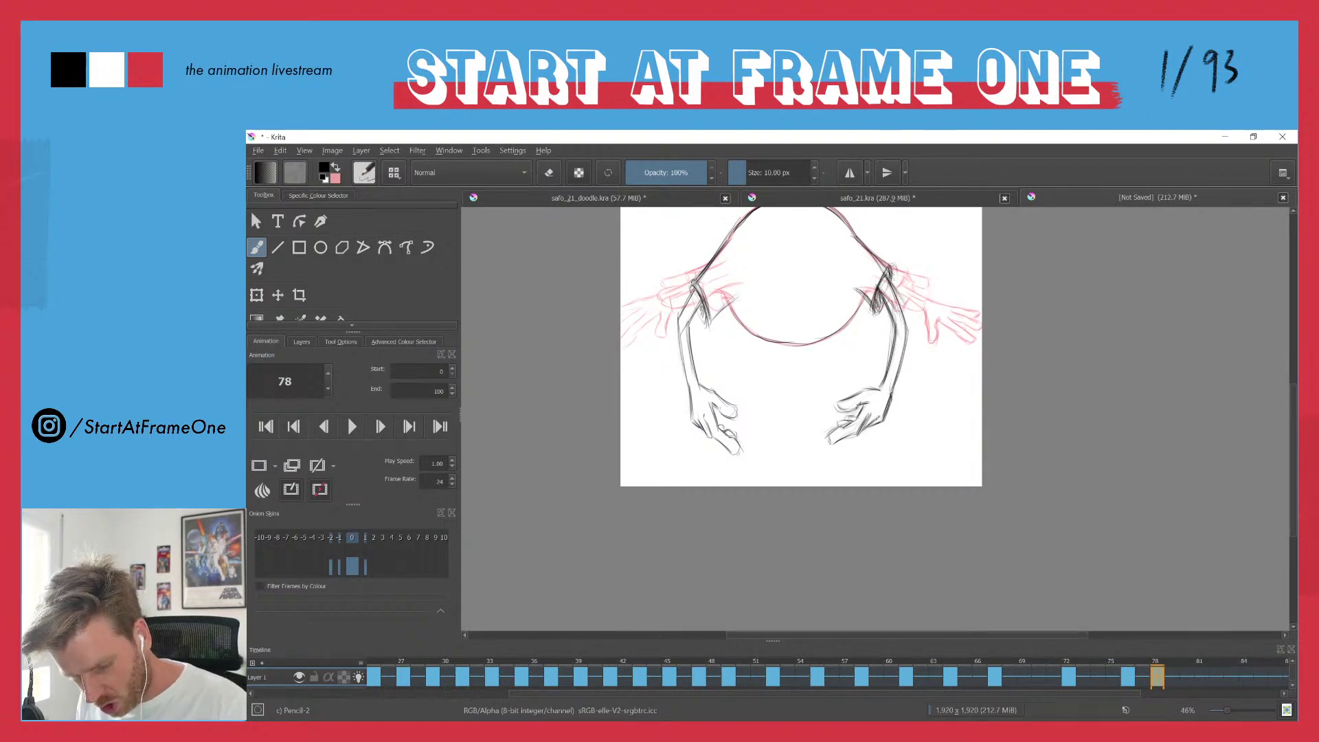
drag(696, 284, 706, 320)
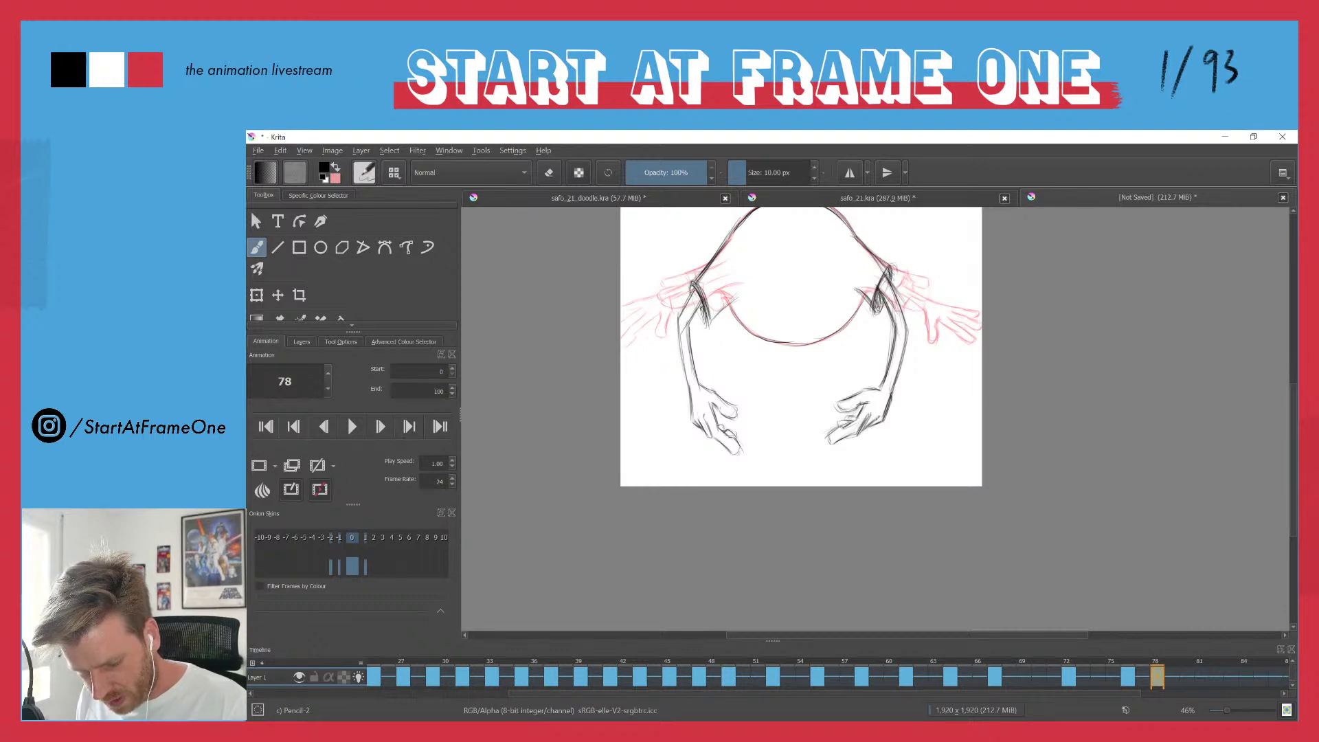
mouse_move(724, 241)
mouse_down()
mouse_move(701, 271)
mouse_move(712, 320)
mouse_move(719, 308)
mouse_up()
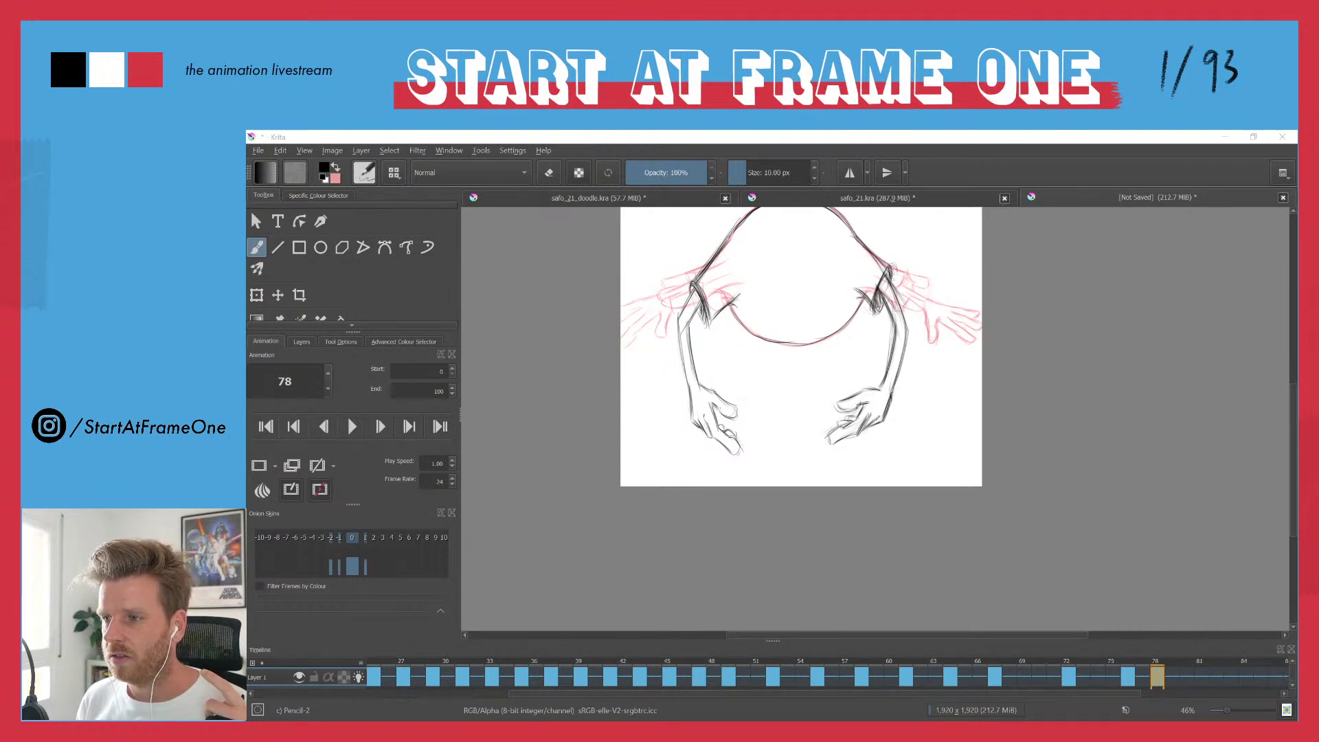
- Show the two torso study photos in the image viewer and close both to return to the animation
mouse_move(1044, 130)
mouse_down()
mouse_move(760, 195)
mouse_move(584, 169)
mouse_up()
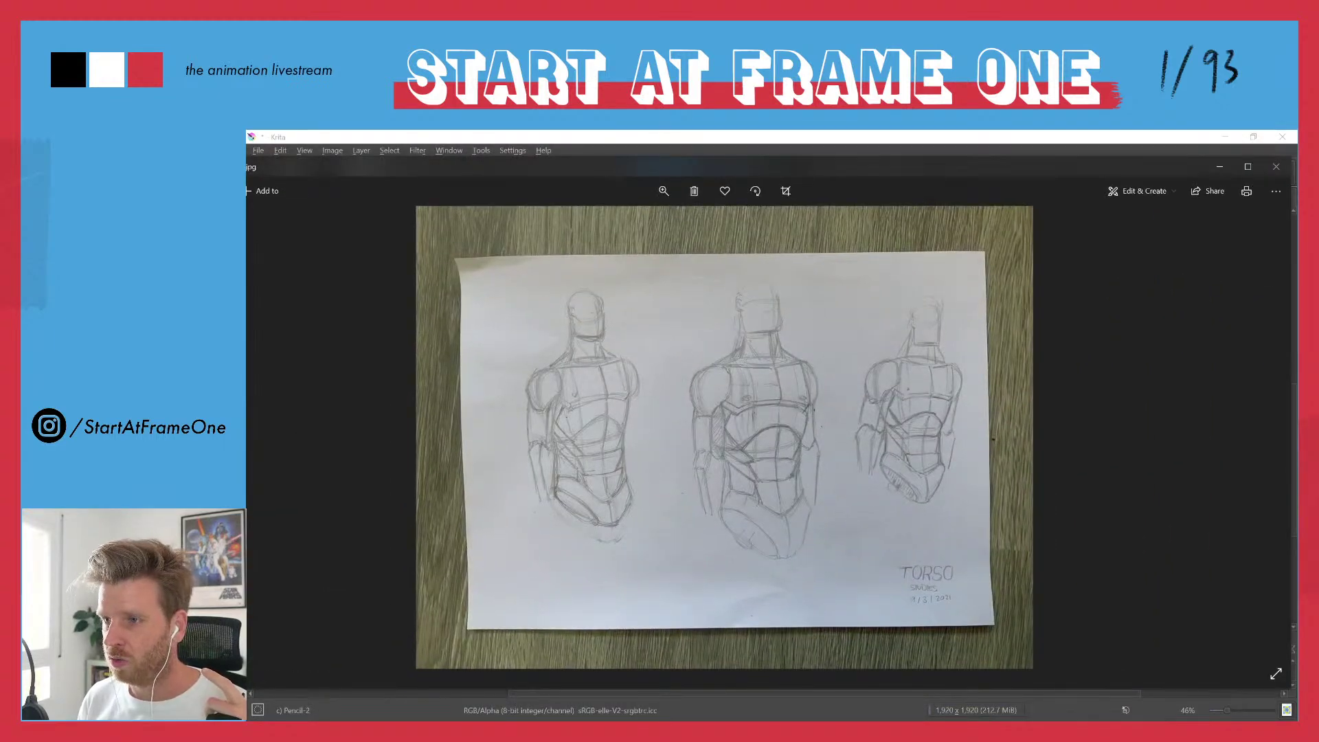
mouse_move(633, 130)
mouse_down()
mouse_move(548, 240)
mouse_move(605, 167)
mouse_up()
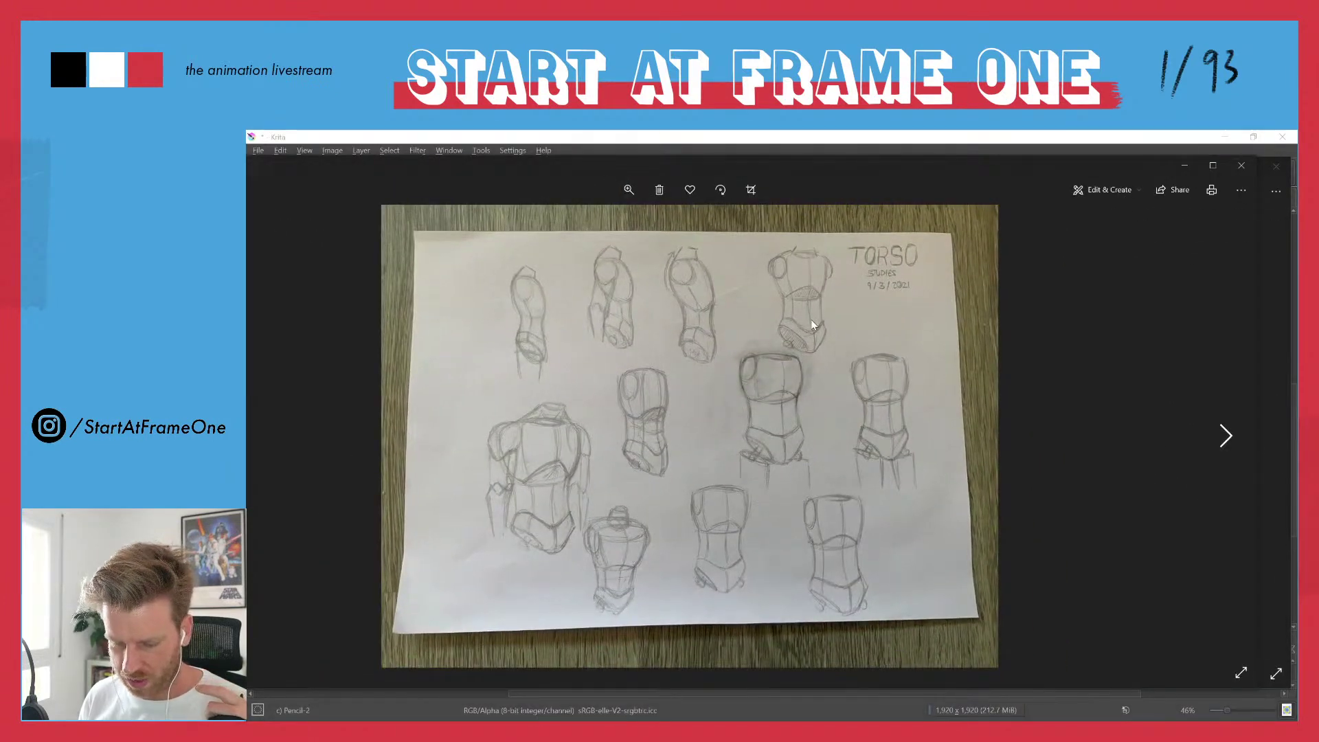
click(1245, 167)
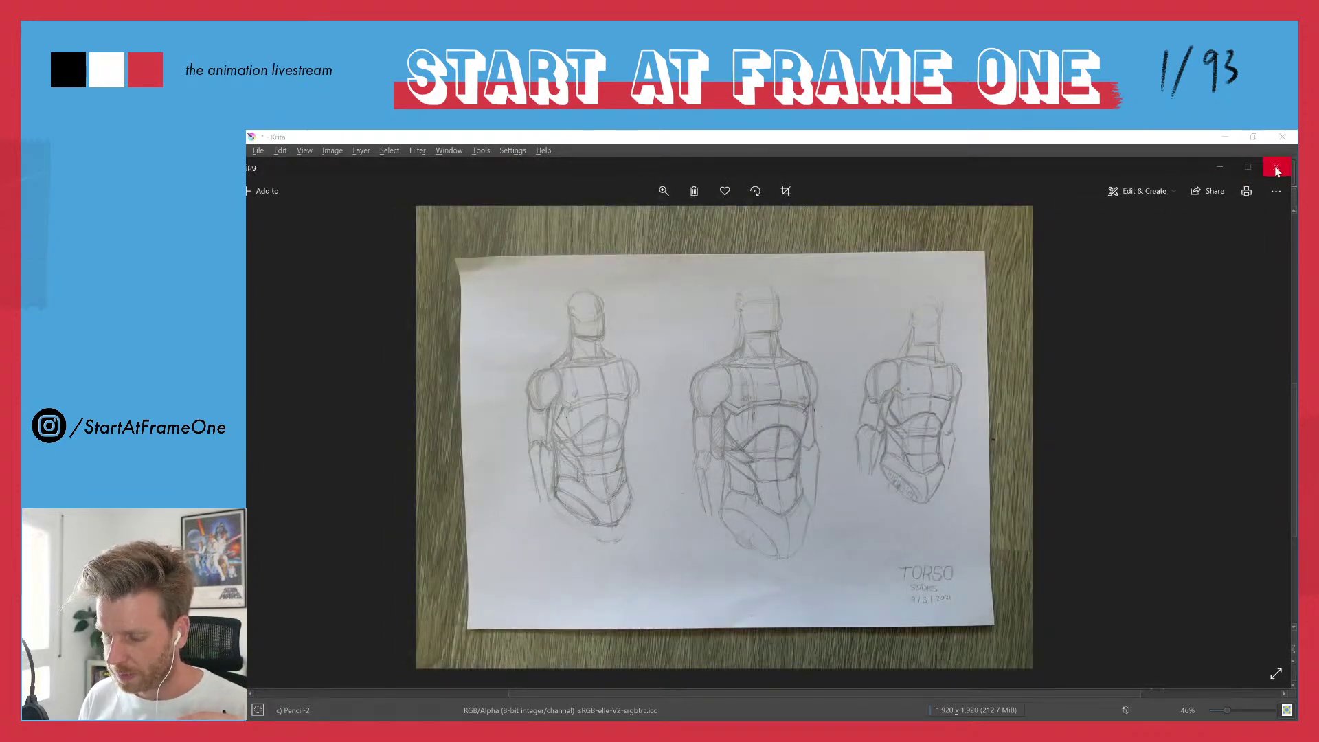
click(1277, 168)
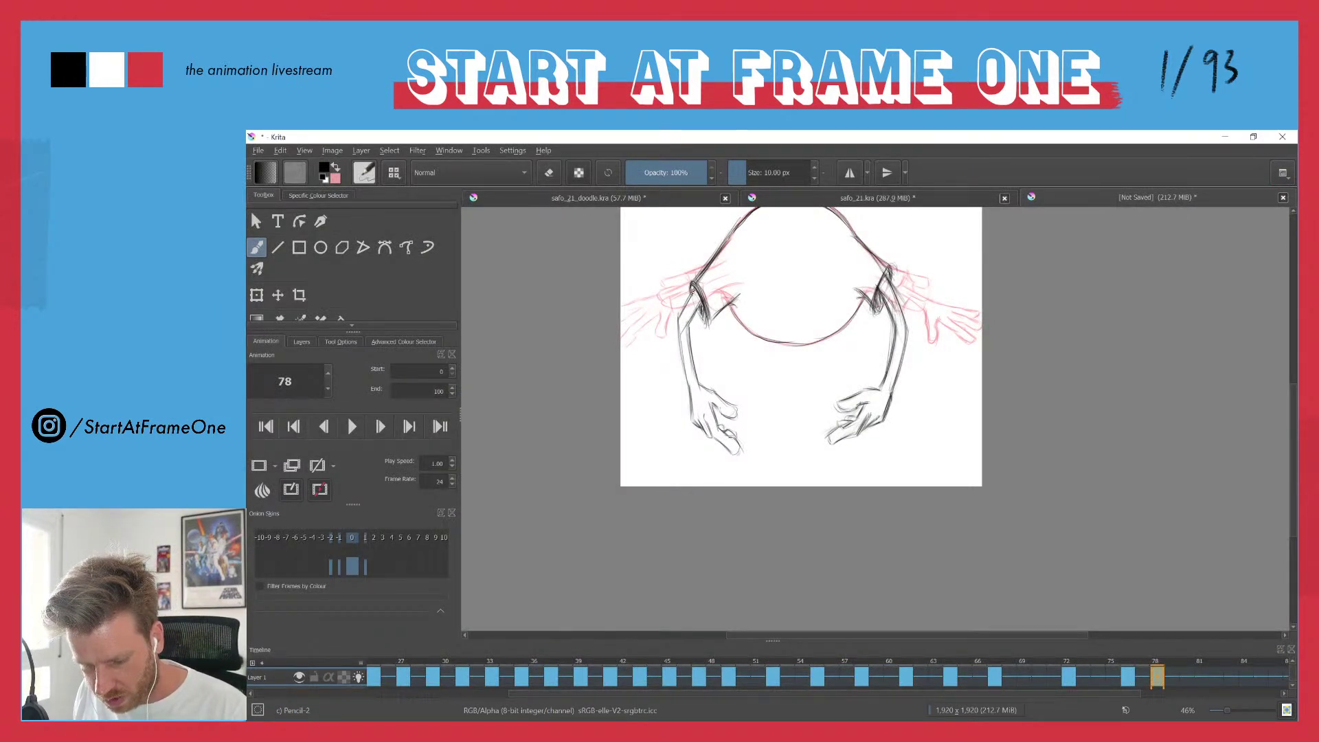
- Reinforce the left forearm's contours and the thumb and finger lines of the left hand at frame 78
drag(688, 324, 698, 385)
mouse_move(679, 331)
mouse_down()
mouse_move(692, 394)
mouse_move(735, 411)
mouse_up()
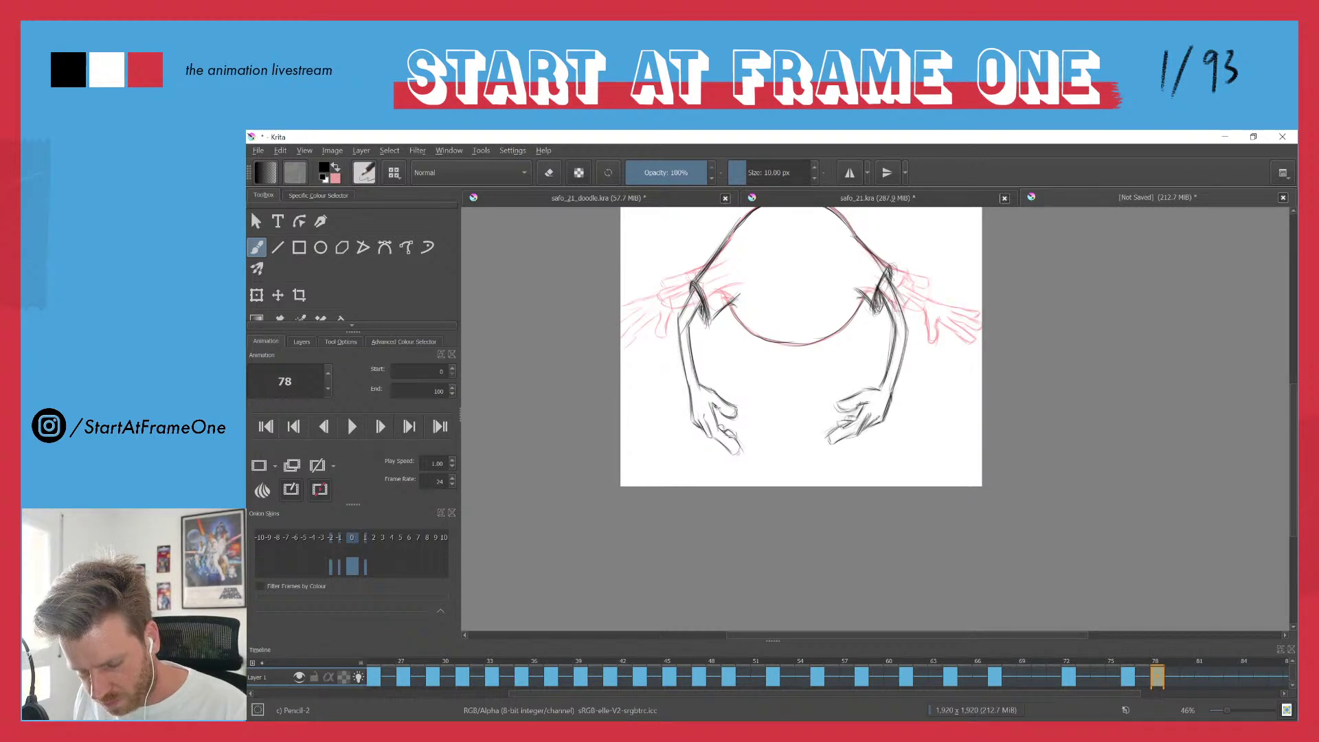
drag(712, 404, 720, 430)
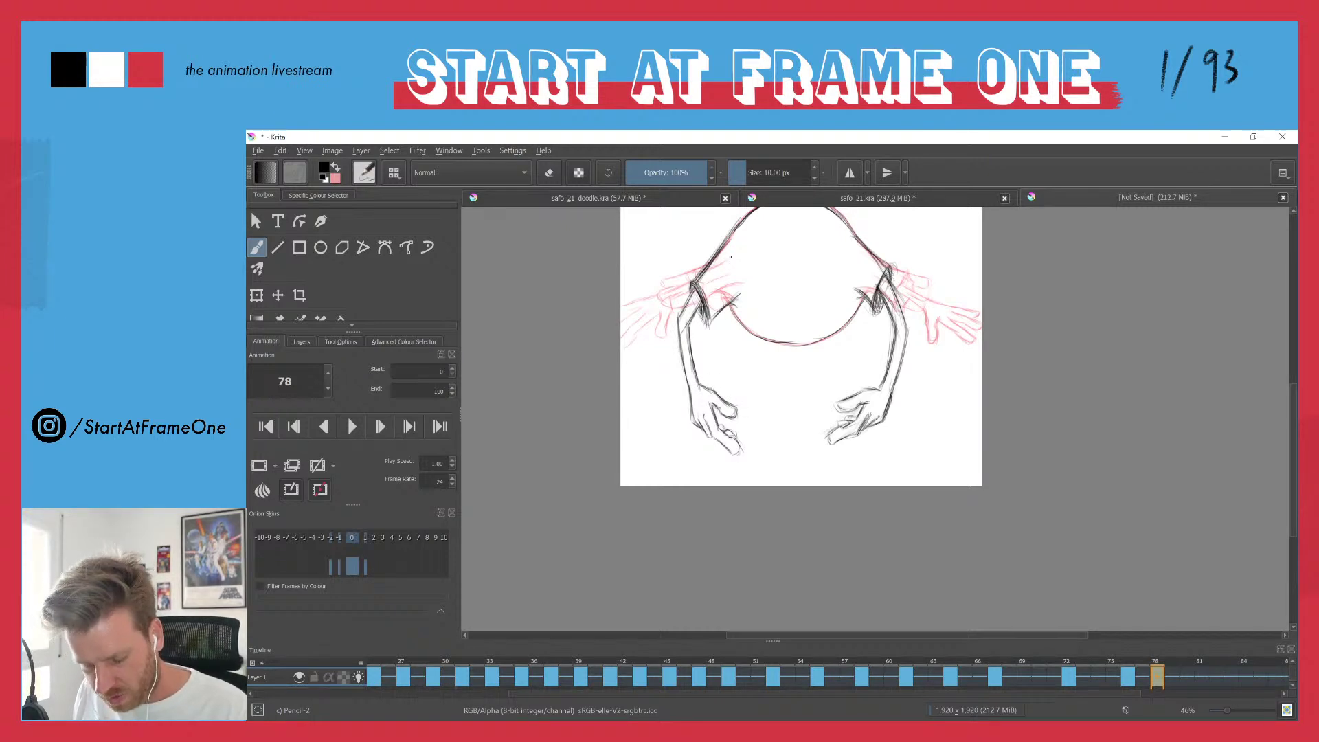
- Play back the animation from frame 25 to review the motion
click(377, 666)
key(space)
key(space)
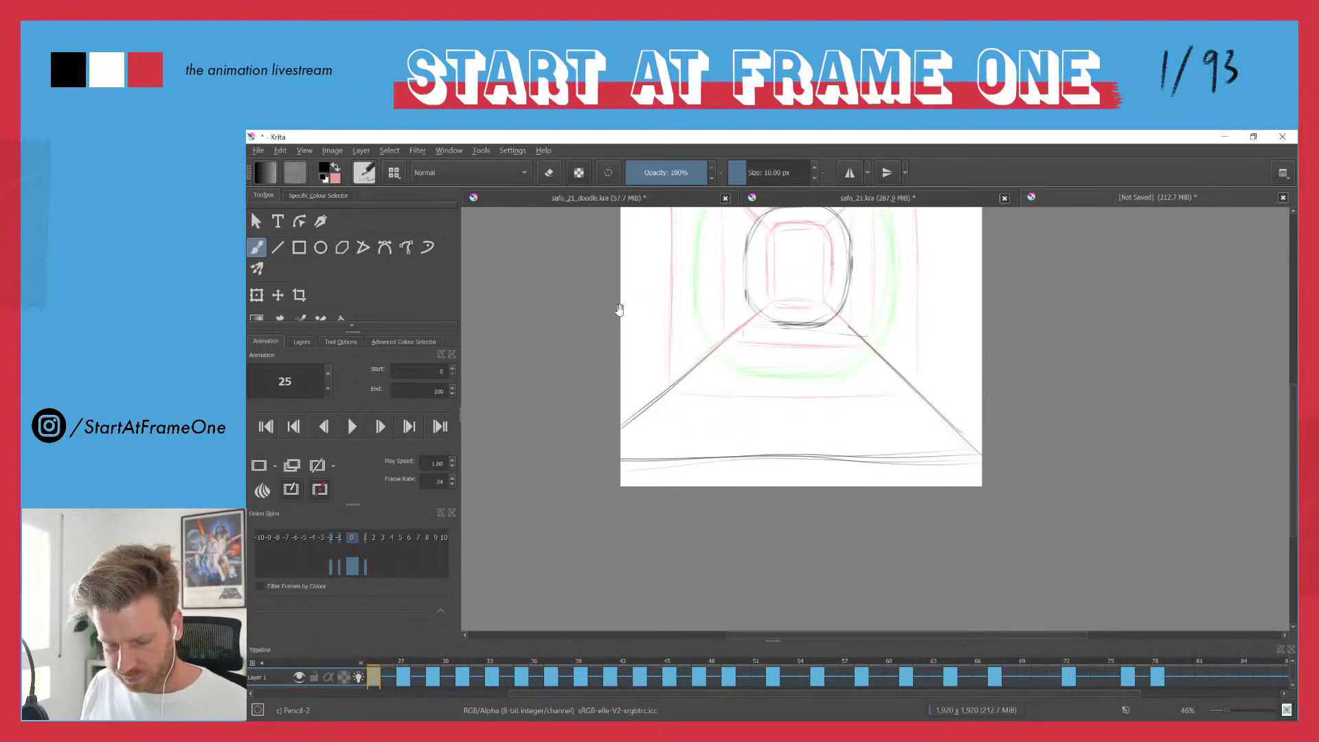
key(space)
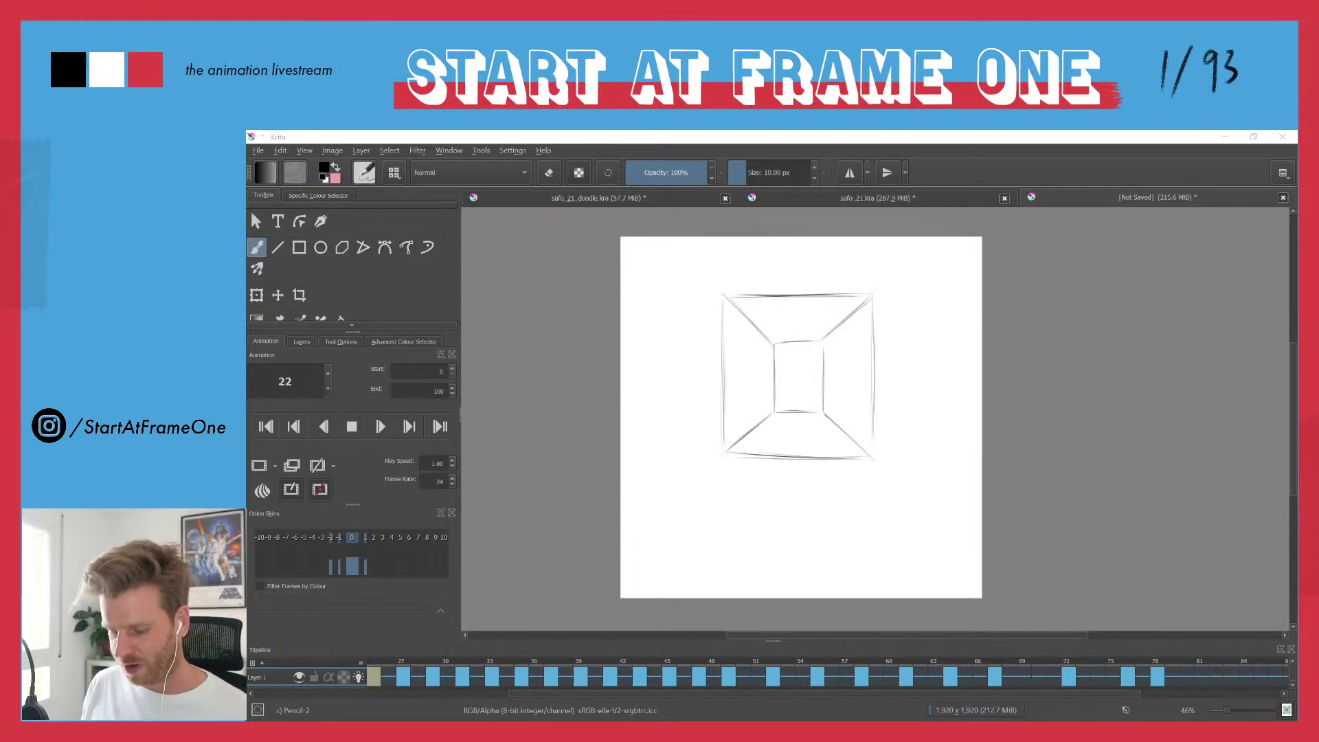
- Move the hanging-arms keyframe to frame 80 and insert a blank keyframe at frame 78
click(1127, 663)
click(1158, 678)
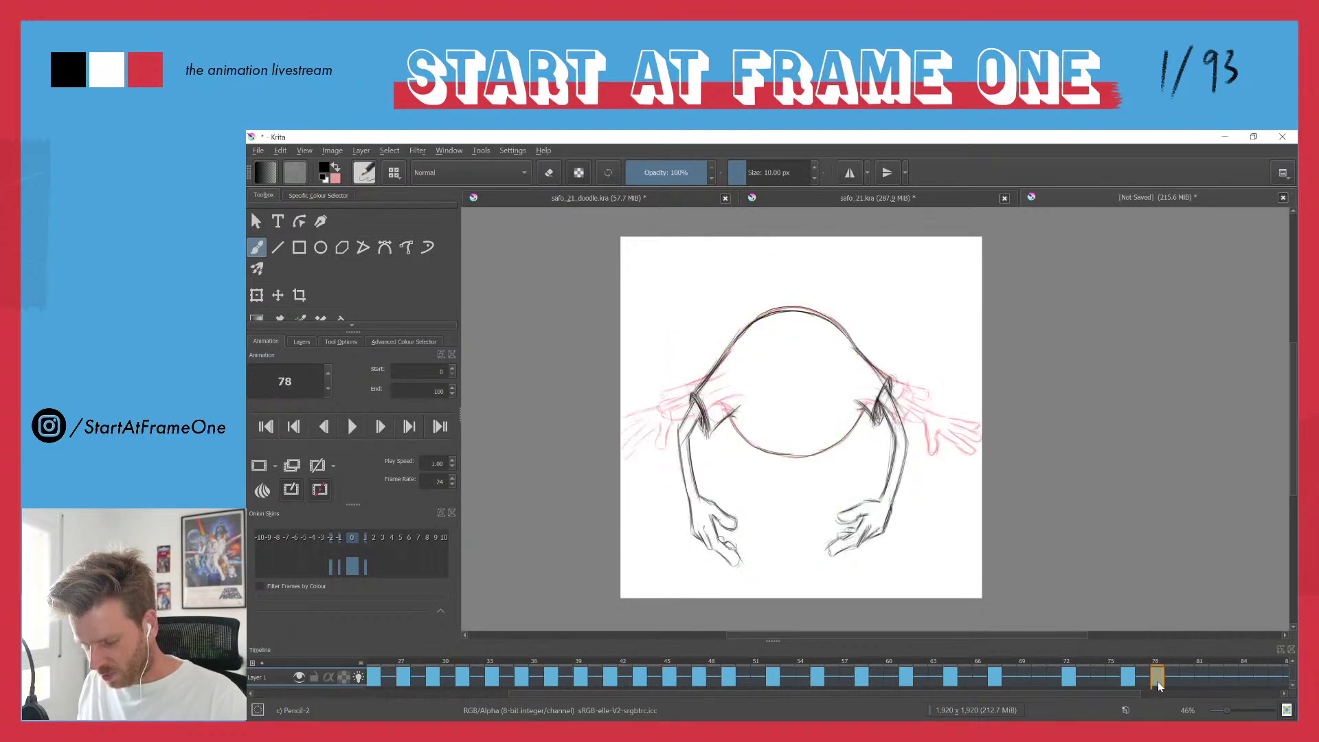
drag(1157, 682, 1187, 681)
click(1157, 684)
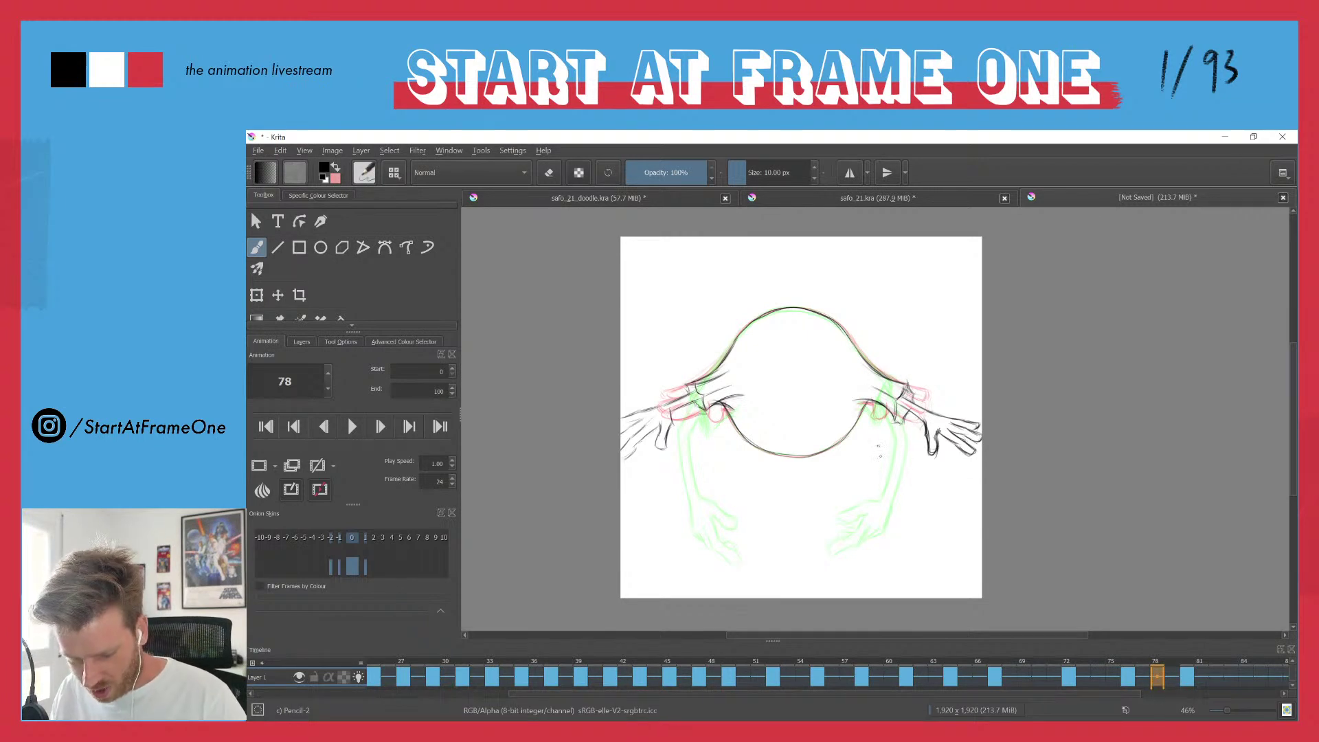
key(F7)
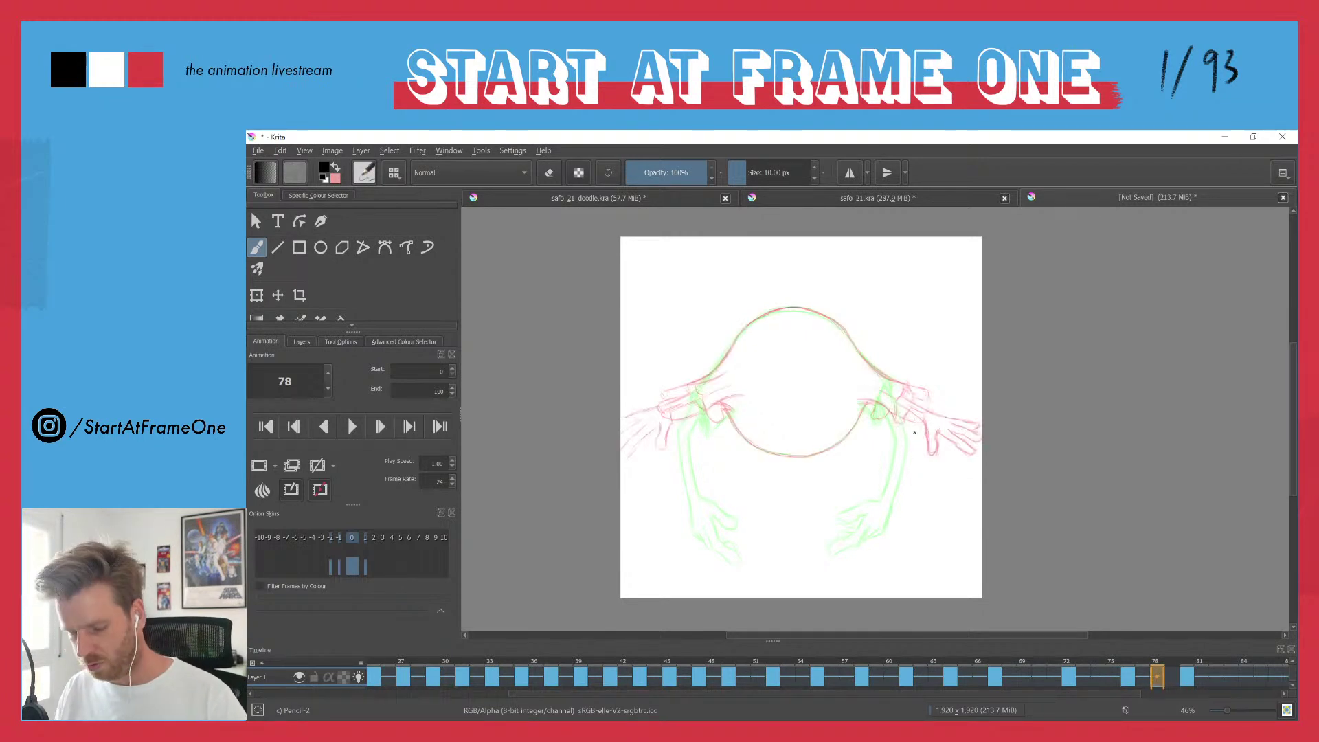
- Move the hanging-arms keyframe to frame 79, compare it with frame 78, and return to the blank frame 78
drag(887, 404, 907, 446)
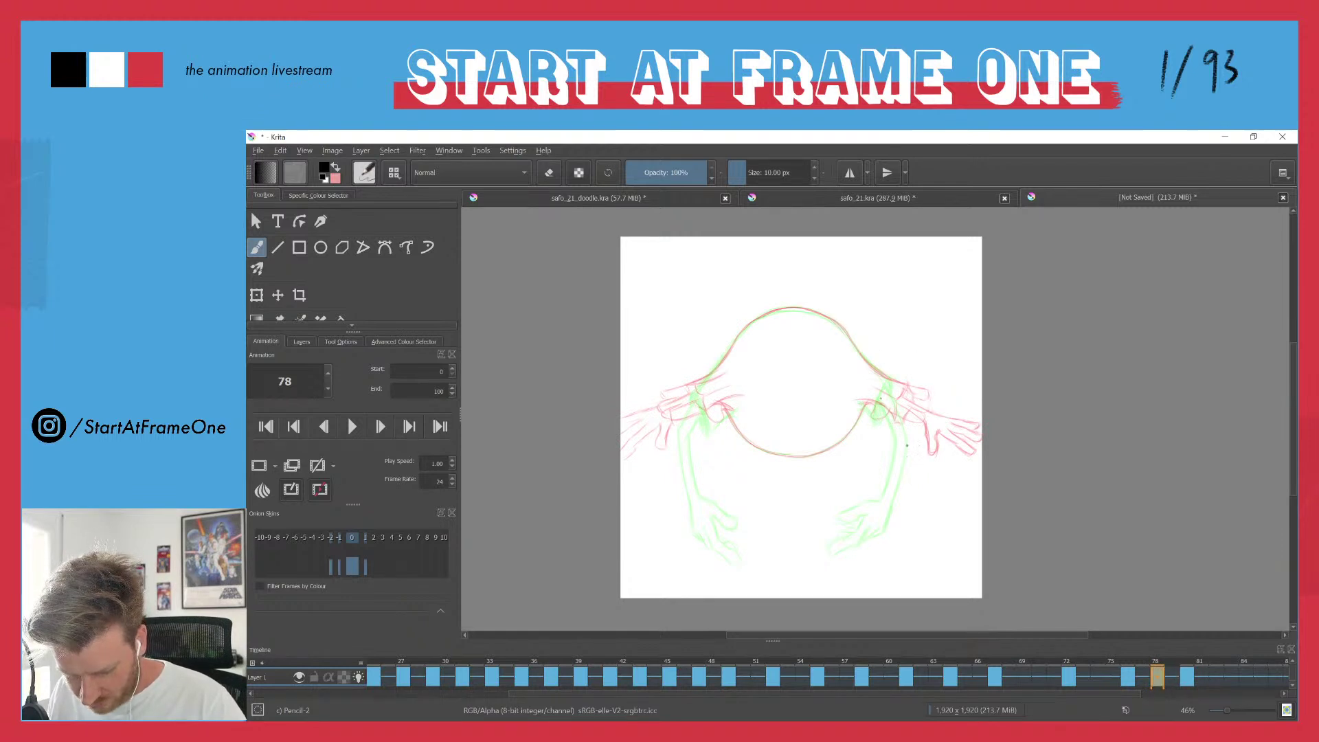
click(1182, 684)
mouse_move(1170, 680)
mouse_down()
mouse_move(1157, 679)
mouse_move(1169, 680)
mouse_up()
click(1155, 678)
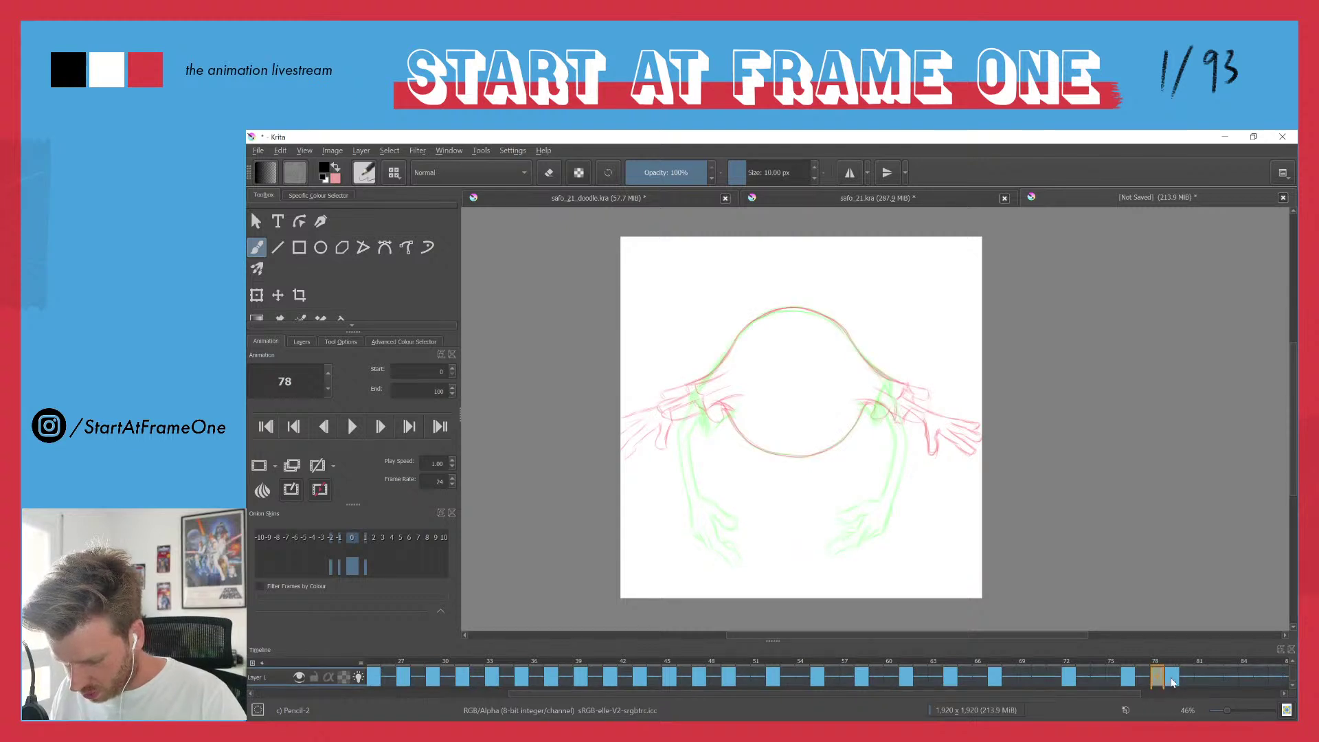
click(1171, 680)
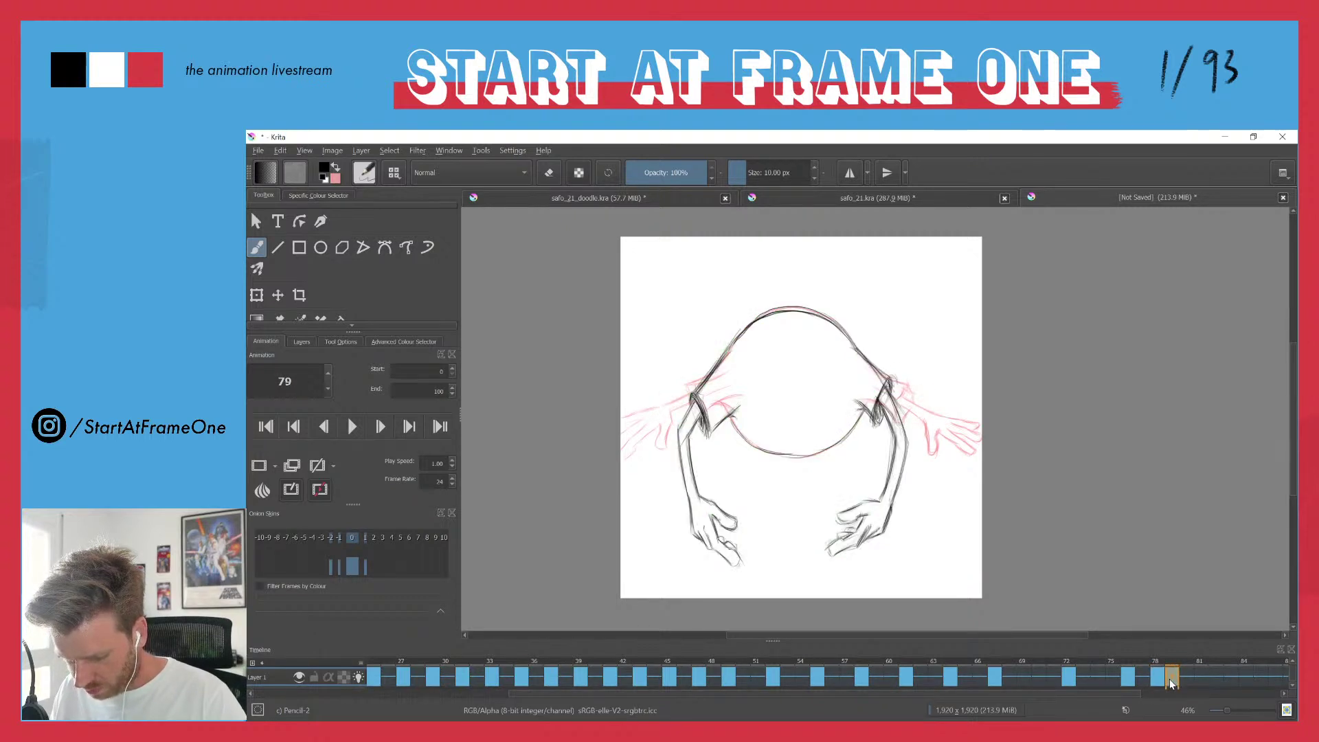
click(1156, 680)
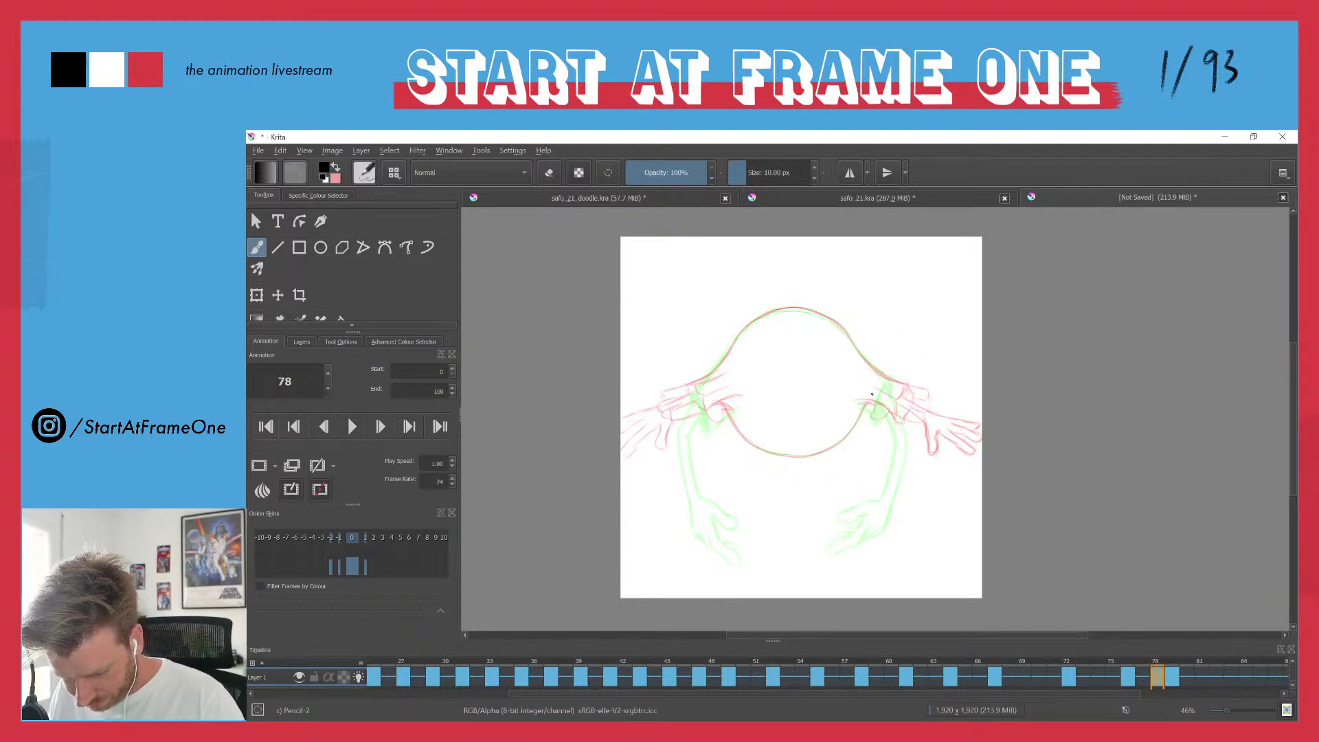
- Draw the right arm as a downward smear ending in several stretched fingers between the two onion-skinned poses at frame 78
drag(883, 395, 904, 481)
drag(883, 385, 944, 462)
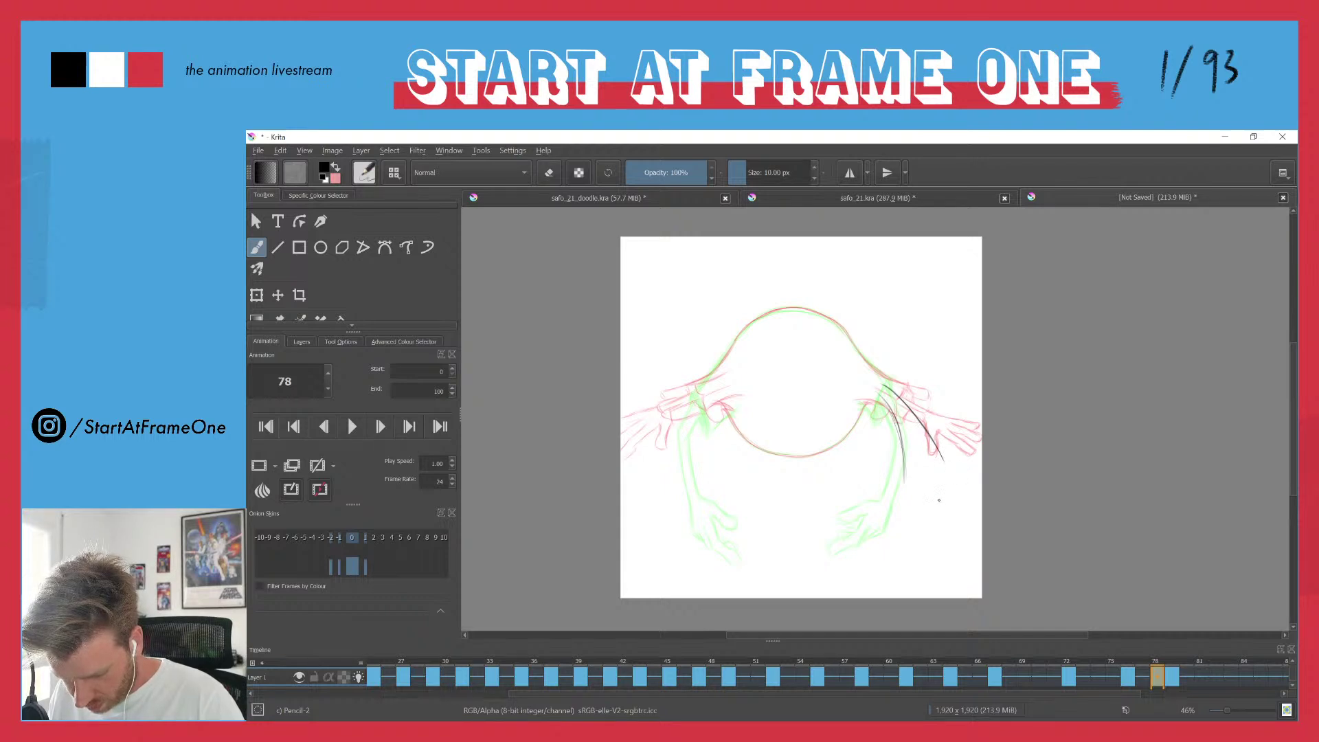
mouse_move(935, 447)
mouse_down()
mouse_move(957, 496)
mouse_move(938, 452)
mouse_move(956, 508)
mouse_move(934, 481)
mouse_move(946, 511)
mouse_up()
mouse_move(945, 512)
mouse_down()
mouse_move(939, 477)
mouse_move(905, 493)
mouse_move(908, 528)
mouse_move(926, 513)
mouse_move(926, 483)
mouse_move(907, 530)
mouse_move(904, 490)
mouse_move(924, 525)
mouse_up()
drag(928, 496, 927, 516)
drag(904, 463, 904, 504)
drag(899, 432, 894, 478)
drag(889, 404, 903, 457)
mouse_move(875, 391)
mouse_down()
mouse_move(898, 431)
mouse_move(936, 447)
mouse_move(961, 507)
mouse_move(905, 520)
mouse_up()
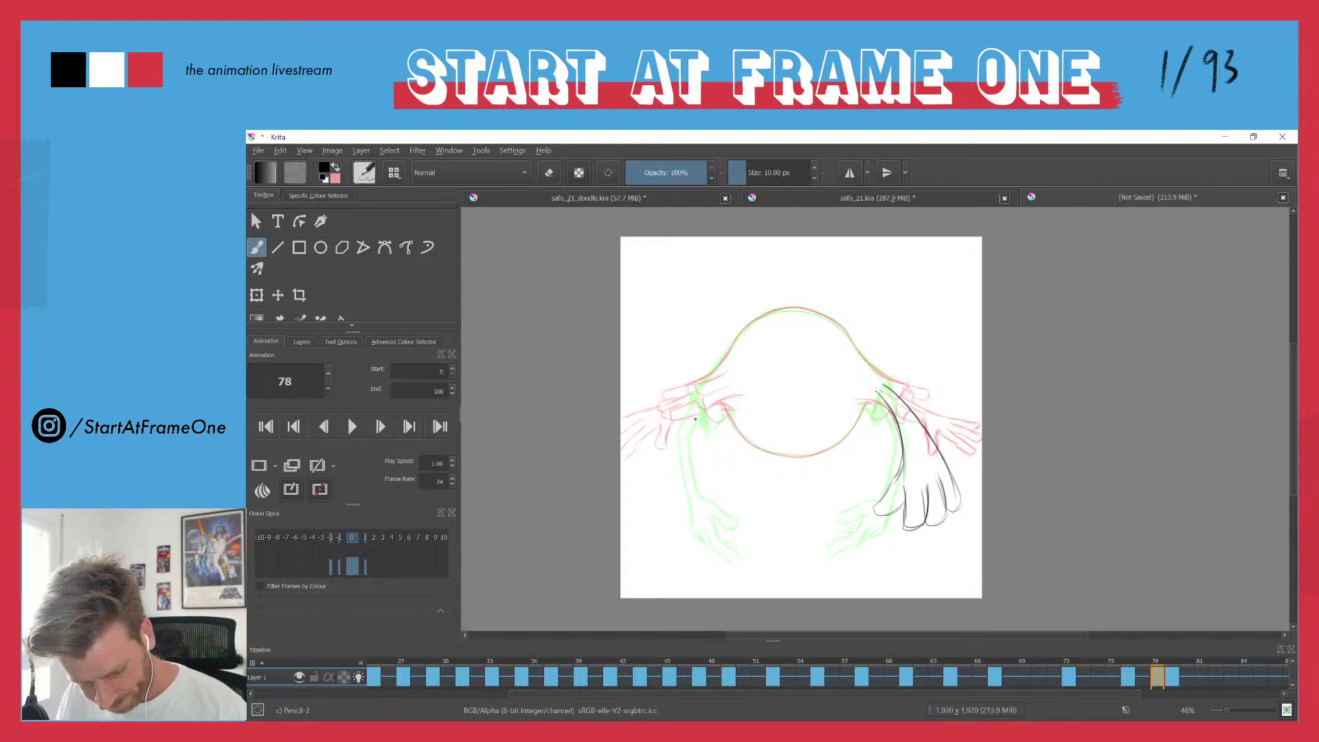
- Draw the matching left arm smear with its stretched, fanned fingers at frame 78
mouse_move(700, 407)
mouse_down()
mouse_move(684, 435)
mouse_move(683, 491)
mouse_move(670, 423)
mouse_move(651, 457)
mouse_move(691, 480)
mouse_move(710, 512)
mouse_up()
mouse_move(710, 513)
mouse_down()
mouse_move(679, 502)
mouse_move(702, 517)
mouse_move(688, 475)
mouse_move(676, 533)
mouse_up()
drag(655, 485, 653, 529)
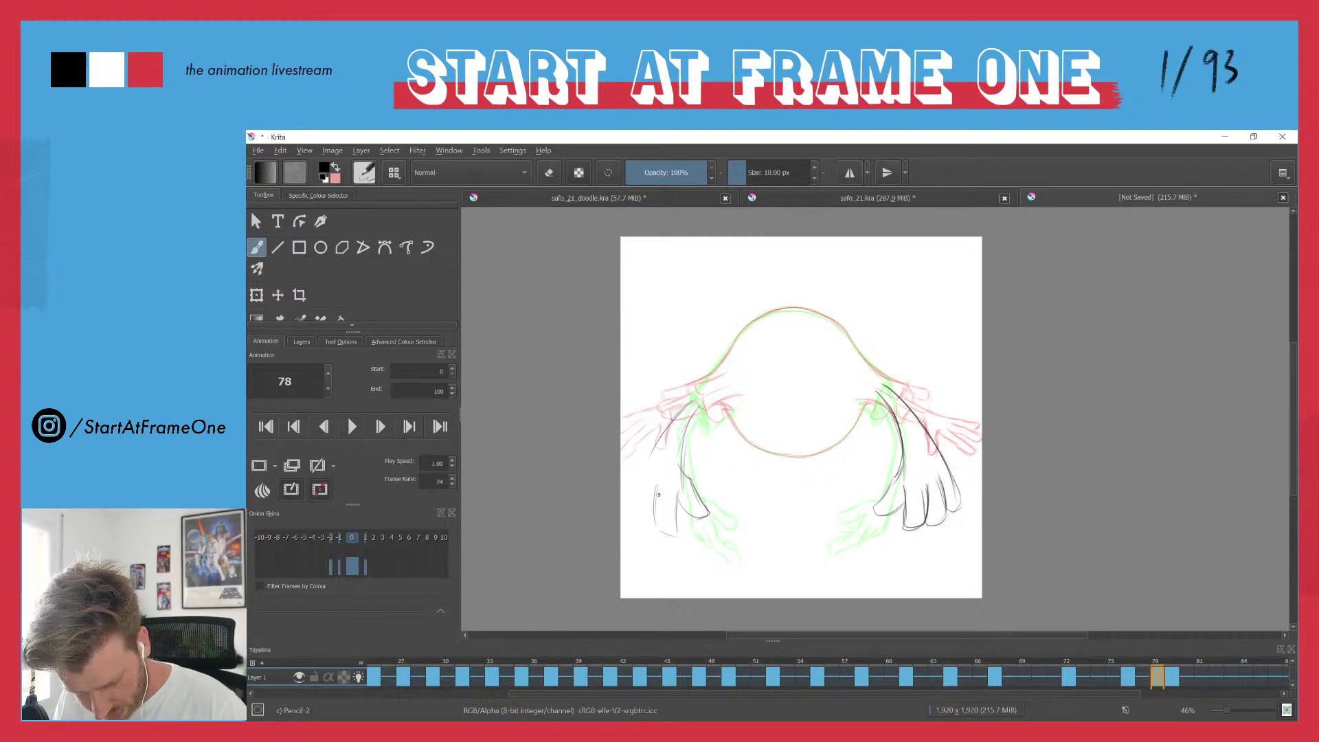
drag(649, 472, 642, 511)
mouse_move(658, 438)
mouse_down()
mouse_move(633, 491)
mouse_move(655, 441)
mouse_up()
drag(638, 495, 639, 471)
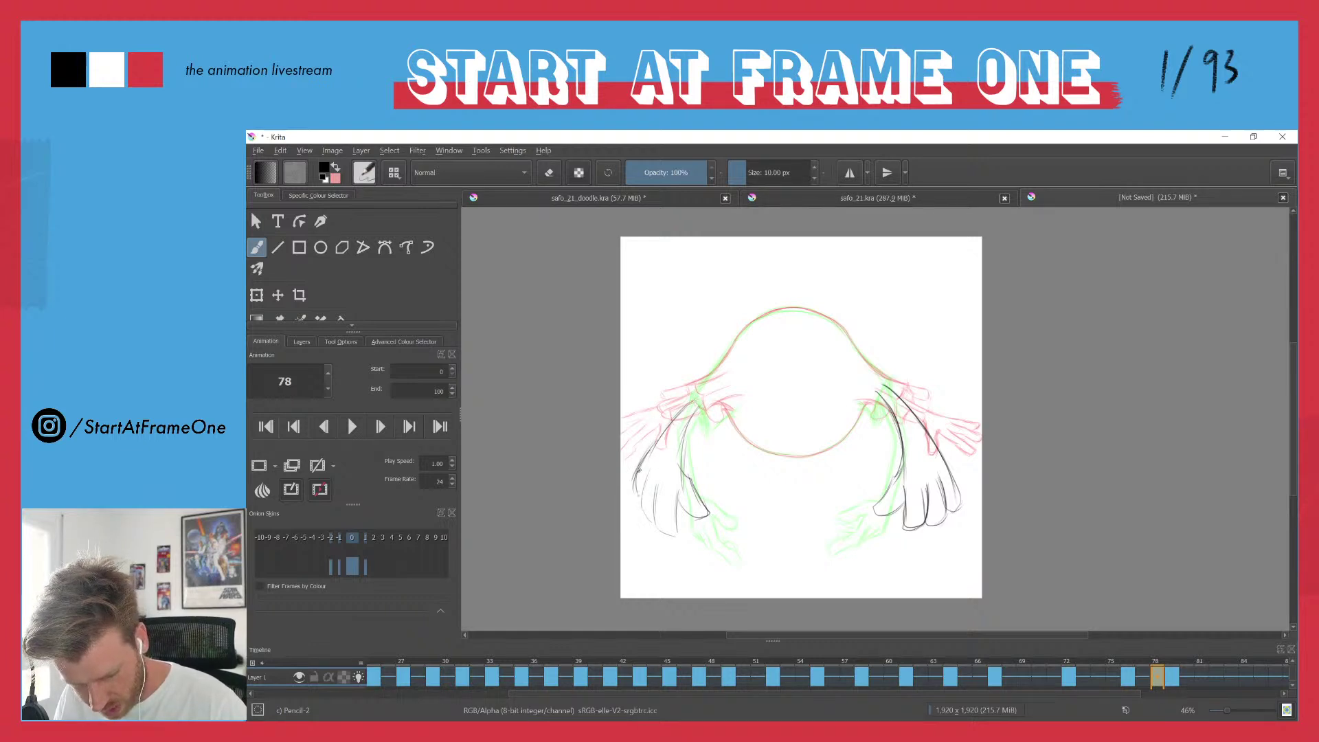
drag(694, 400, 660, 444)
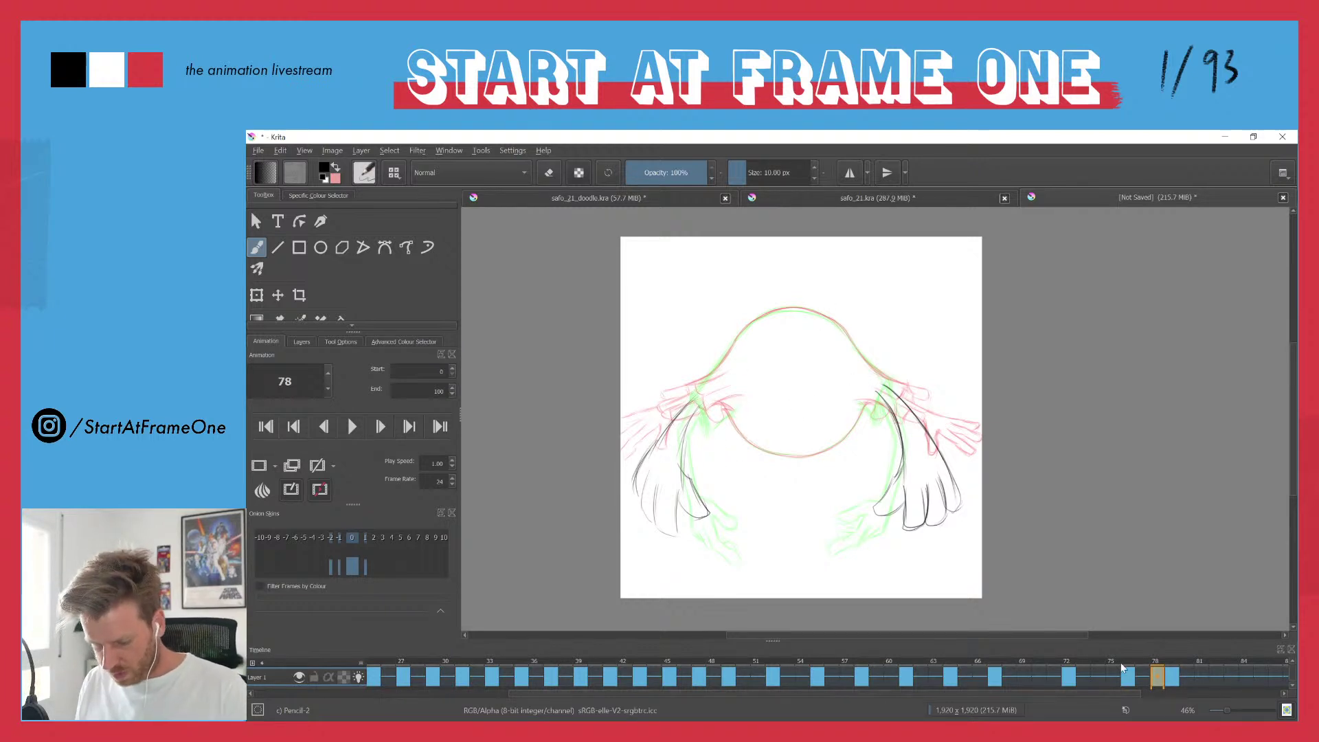
- Play the animation repeatedly from around frame 44 to review the arms bursting out and the smear at frame 78
click(664, 662)
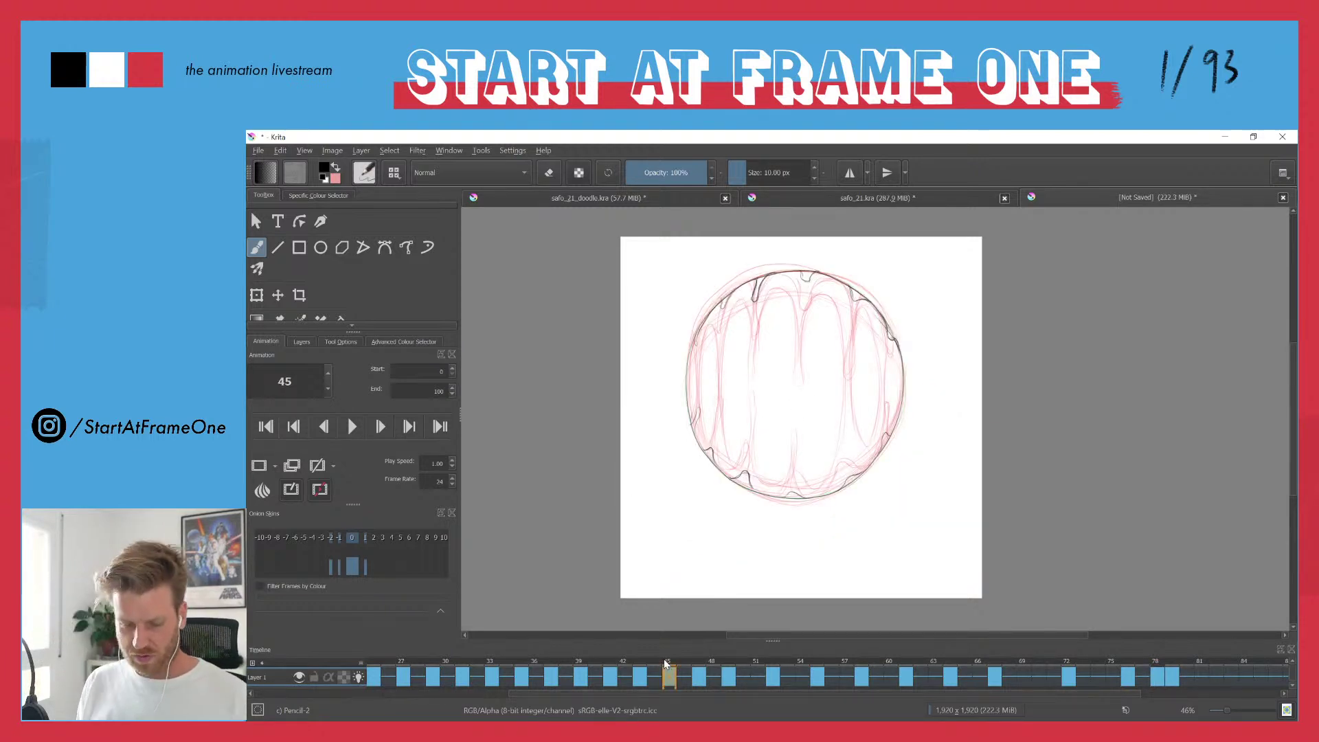
key(space)
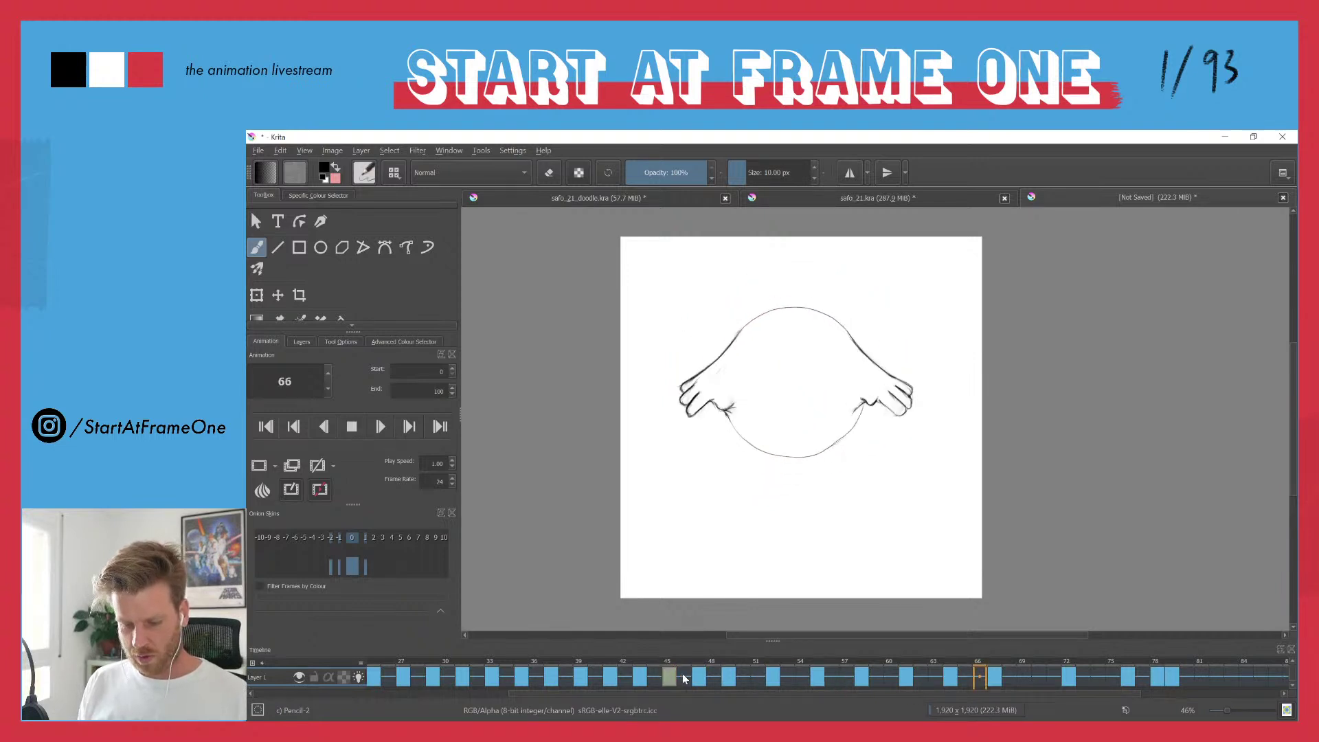
key(space)
click(655, 662)
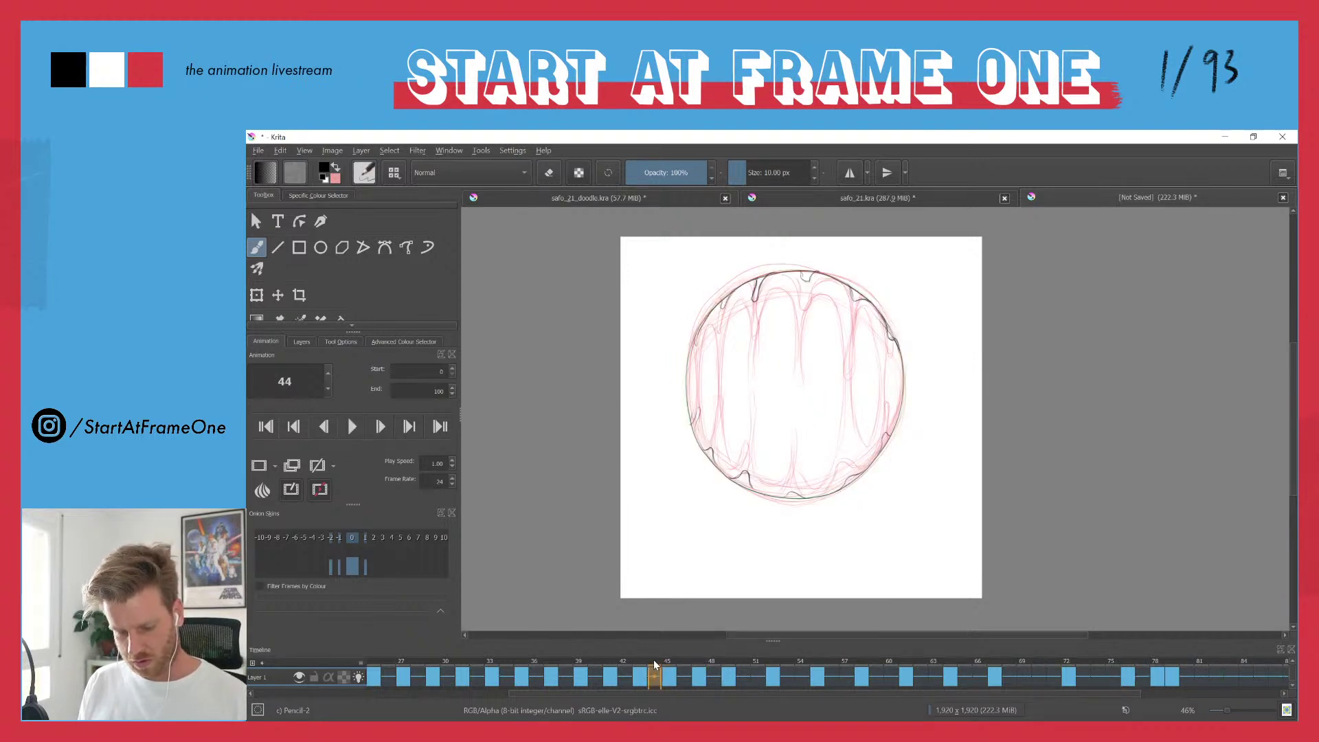
key(space)
key(space)
key(space)
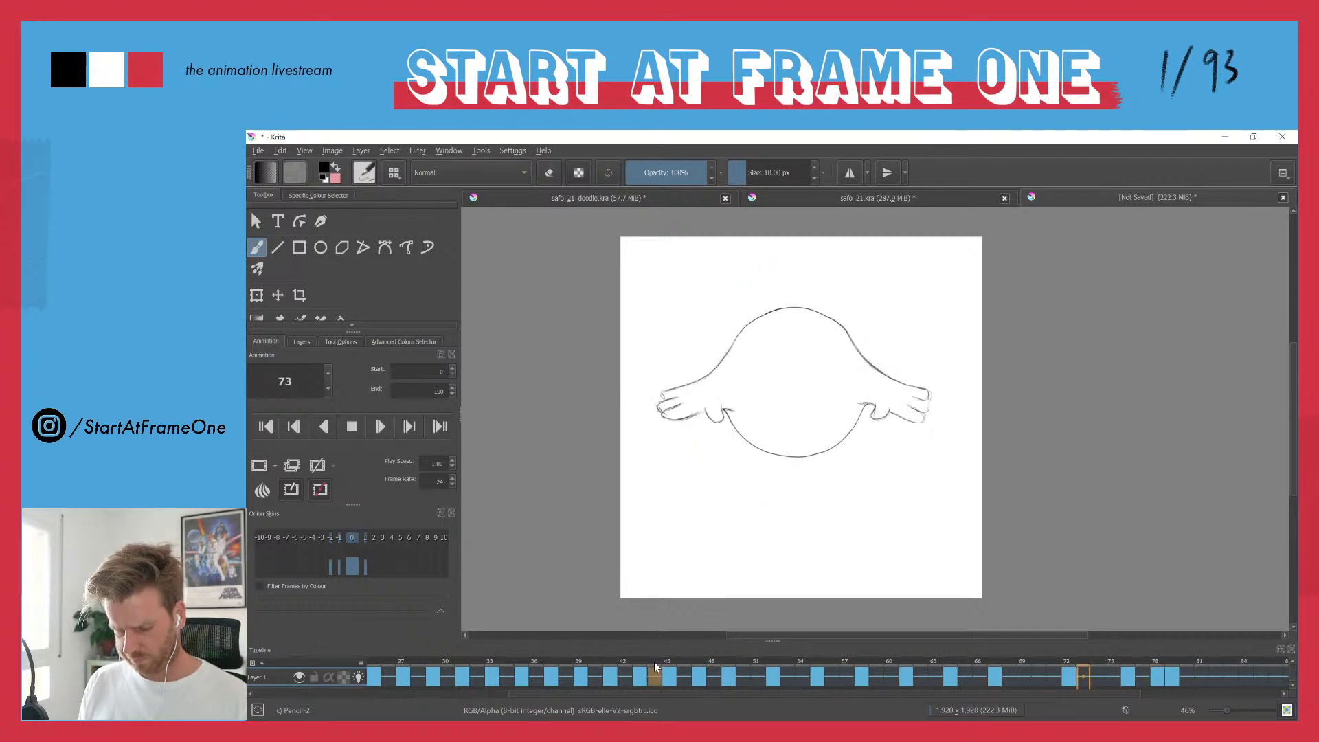
key(space)
key(space)
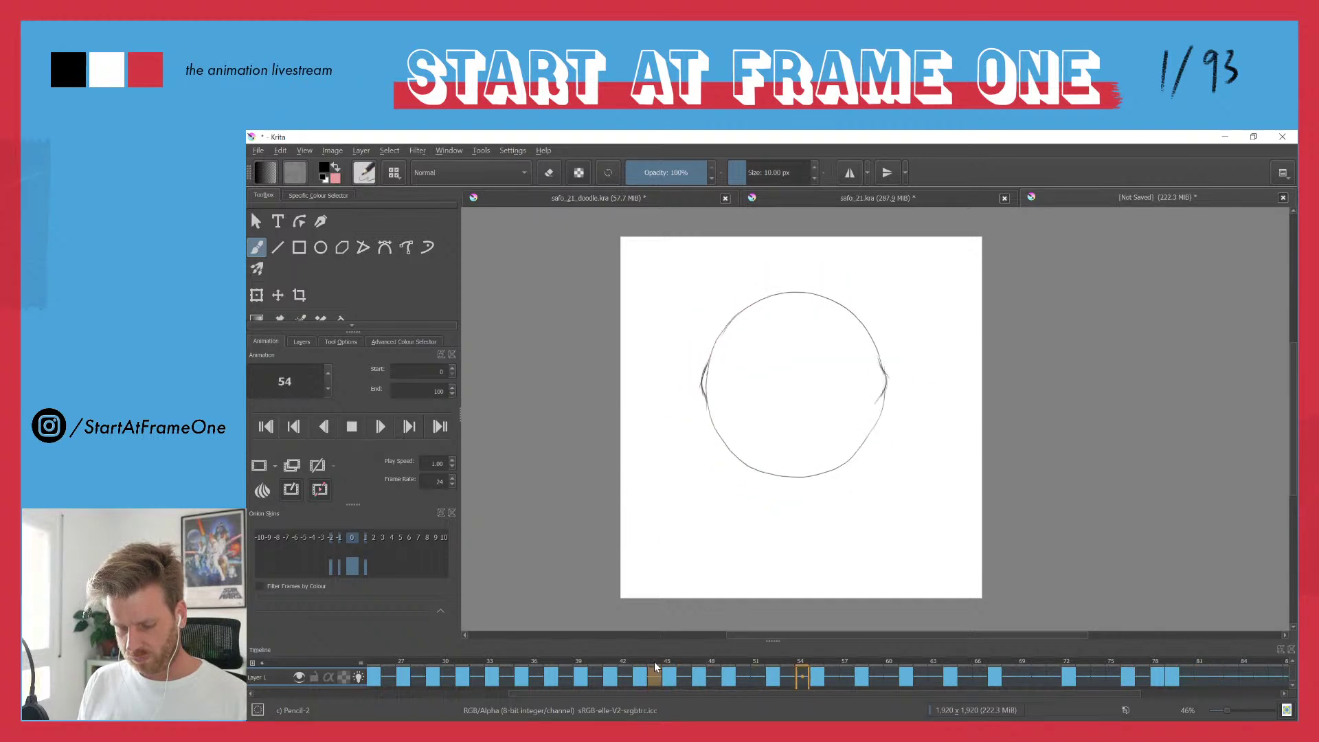
key(space)
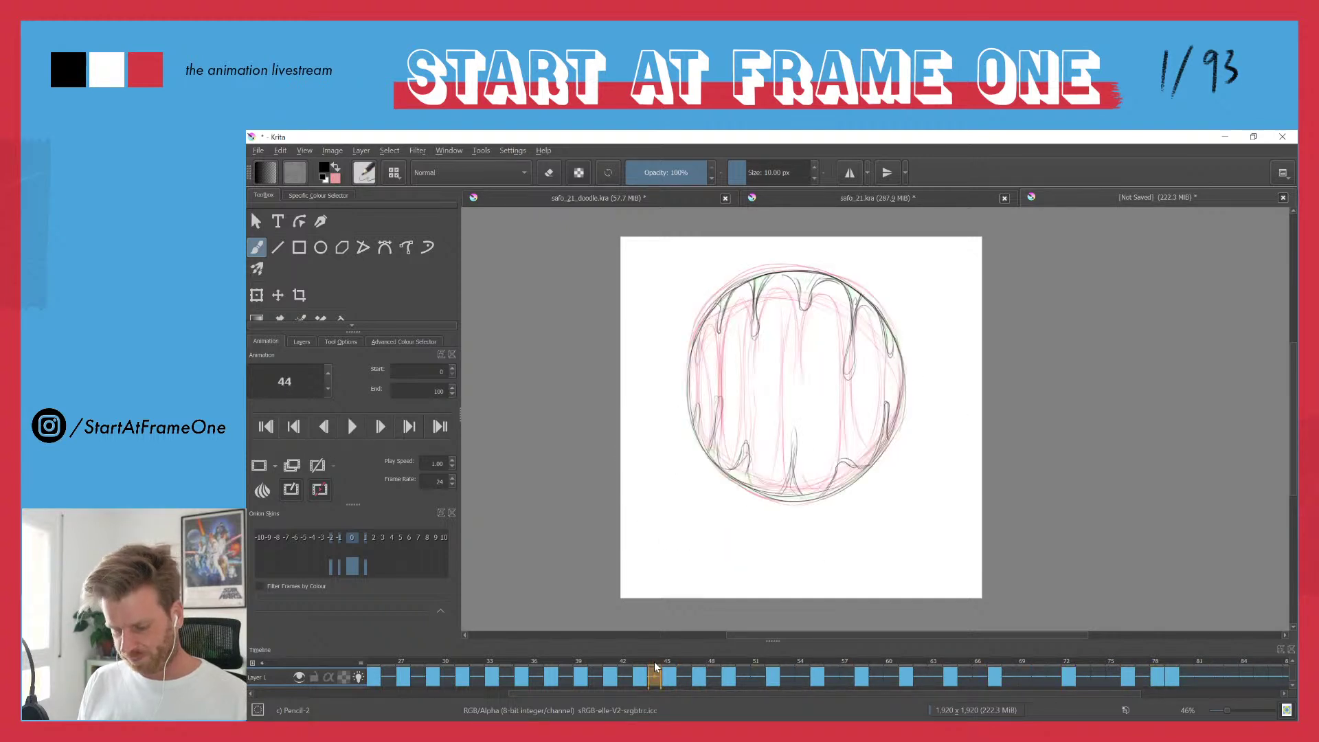
- Insert a blank keyframe at frame 82 and limit the onion skin to a single previous frame
click(1175, 673)
click(1204, 675)
click(1220, 678)
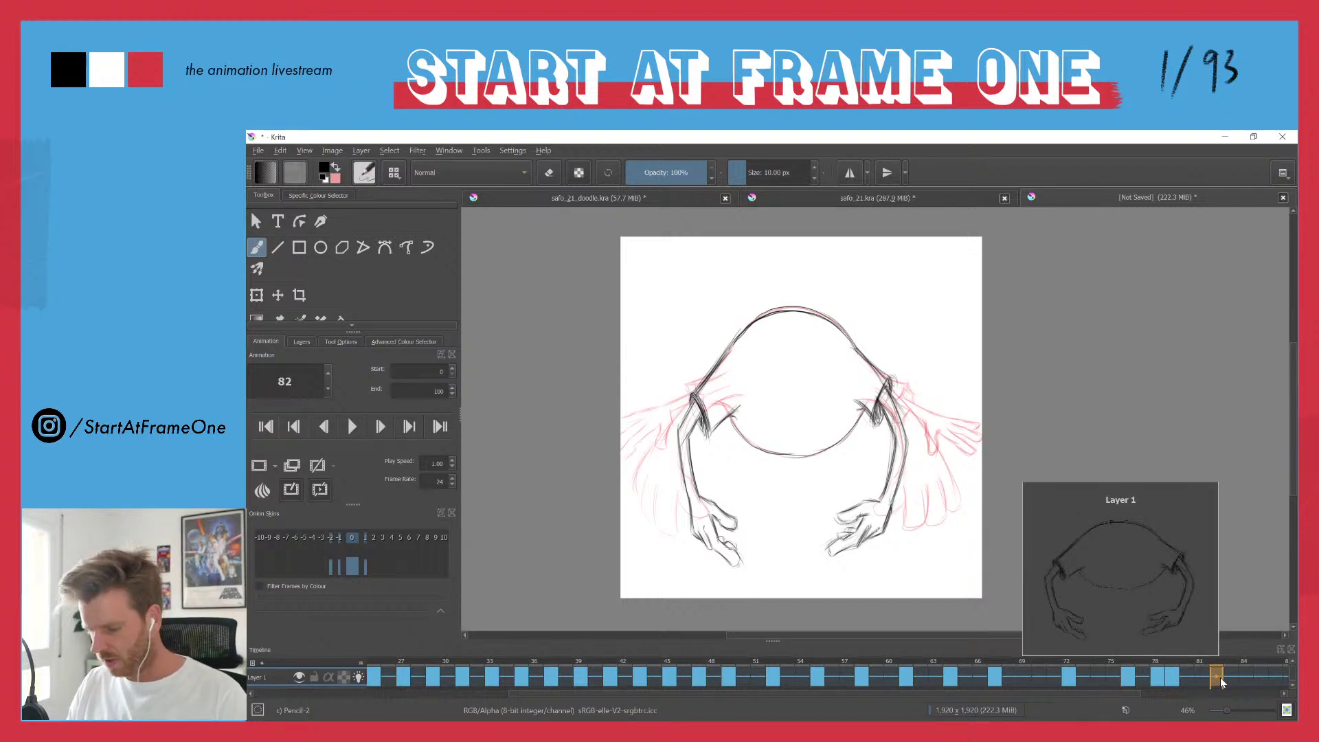
key(Insert)
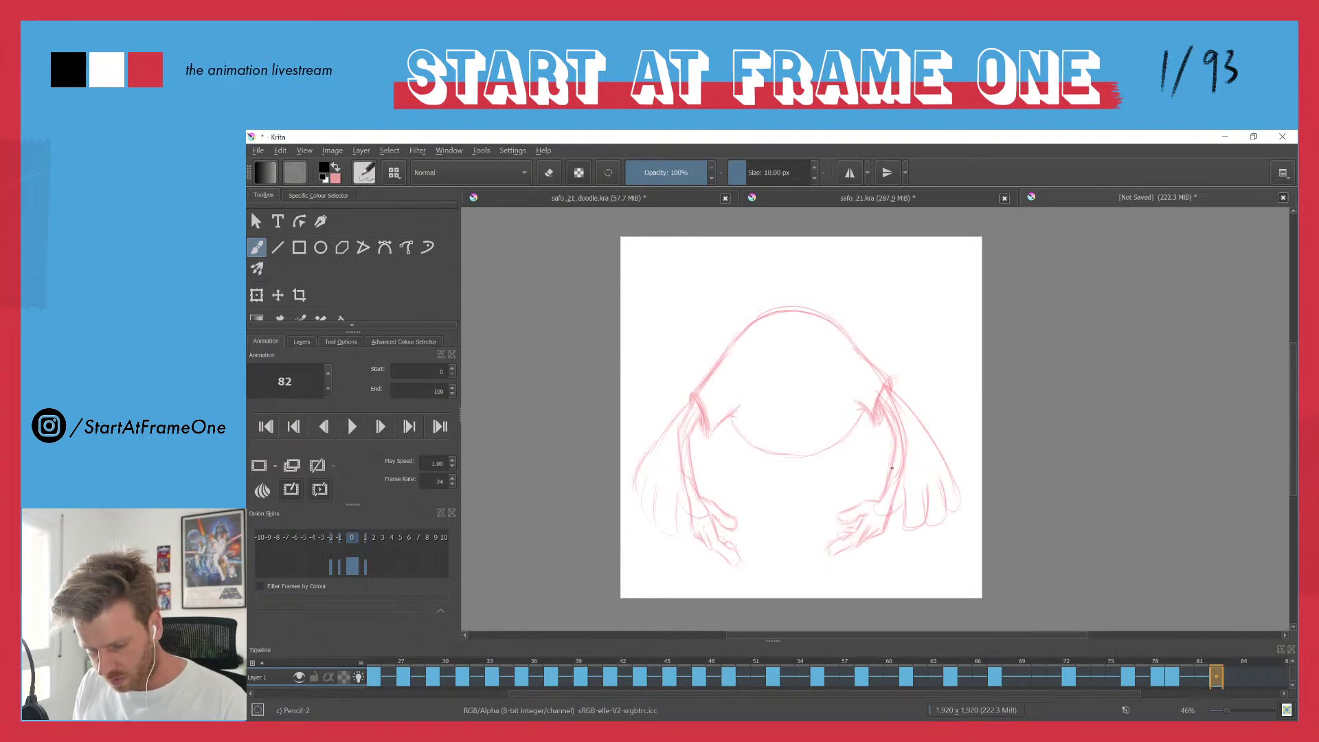
click(330, 567)
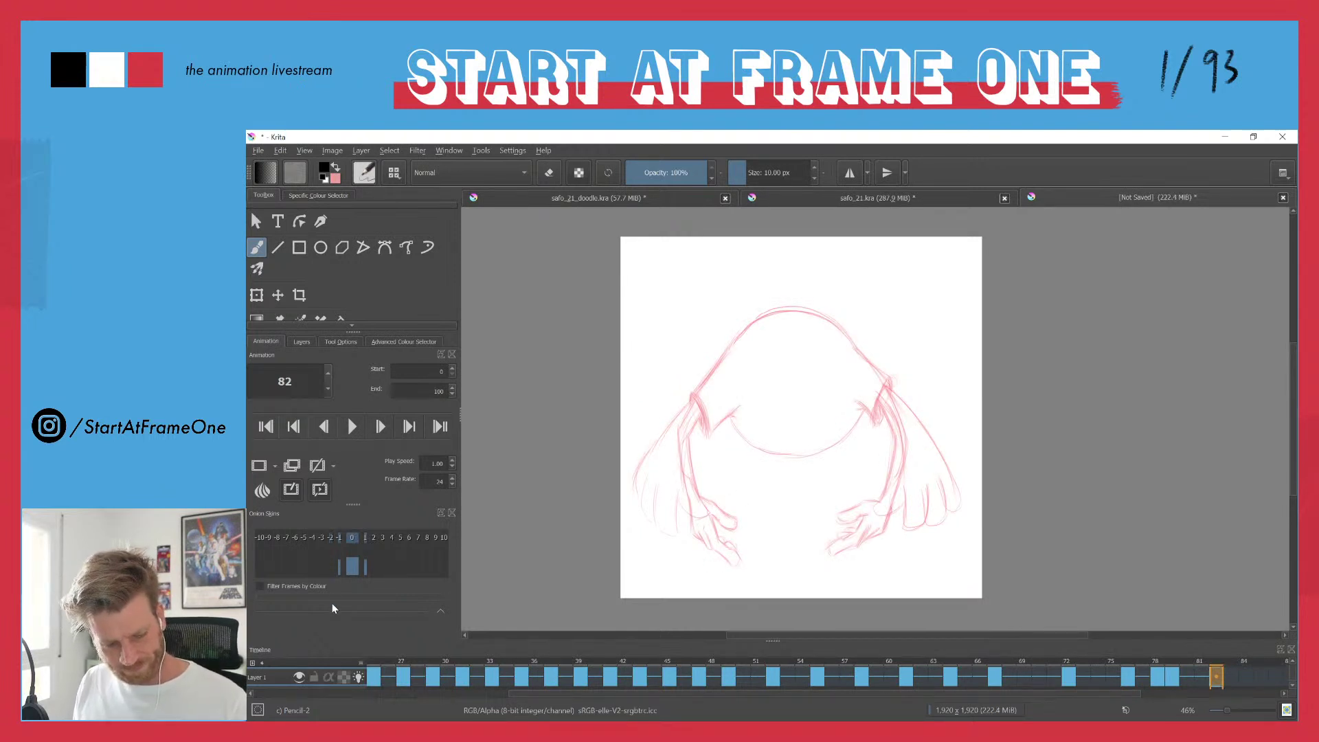
- Draw the right arm and hand at frame 82, fingers slightly raised from the onion-skinned pose, and compare with the previous keyframe
mouse_move(835, 447)
mouse_down()
mouse_move(829, 409)
mouse_move(780, 340)
mouse_up()
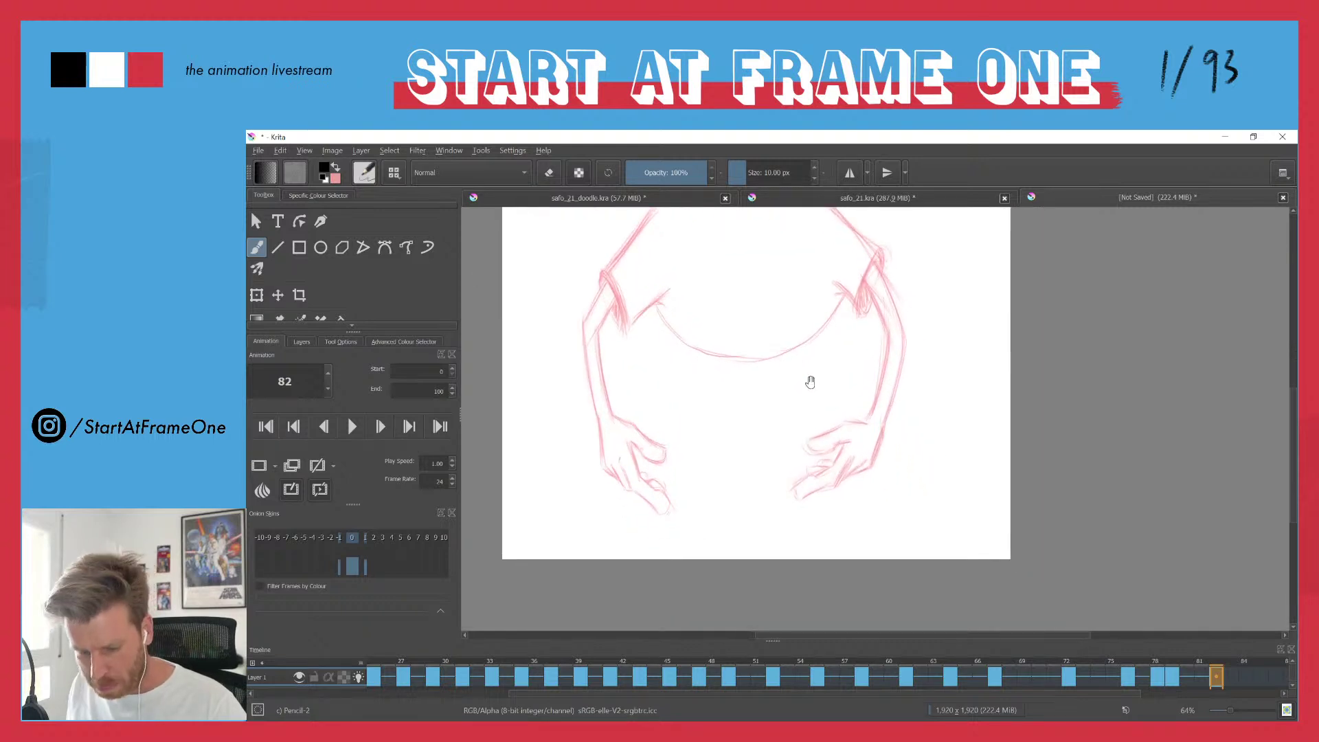
mouse_move(860, 419)
mouse_down()
mouse_move(802, 430)
mouse_move(832, 437)
mouse_move(813, 443)
mouse_move(850, 434)
mouse_move(793, 467)
mouse_move(795, 480)
mouse_move(794, 468)
mouse_move(837, 470)
mouse_move(817, 478)
mouse_move(829, 460)
mouse_move(864, 465)
mouse_move(882, 431)
mouse_move(865, 419)
mouse_move(883, 357)
mouse_move(880, 373)
mouse_up()
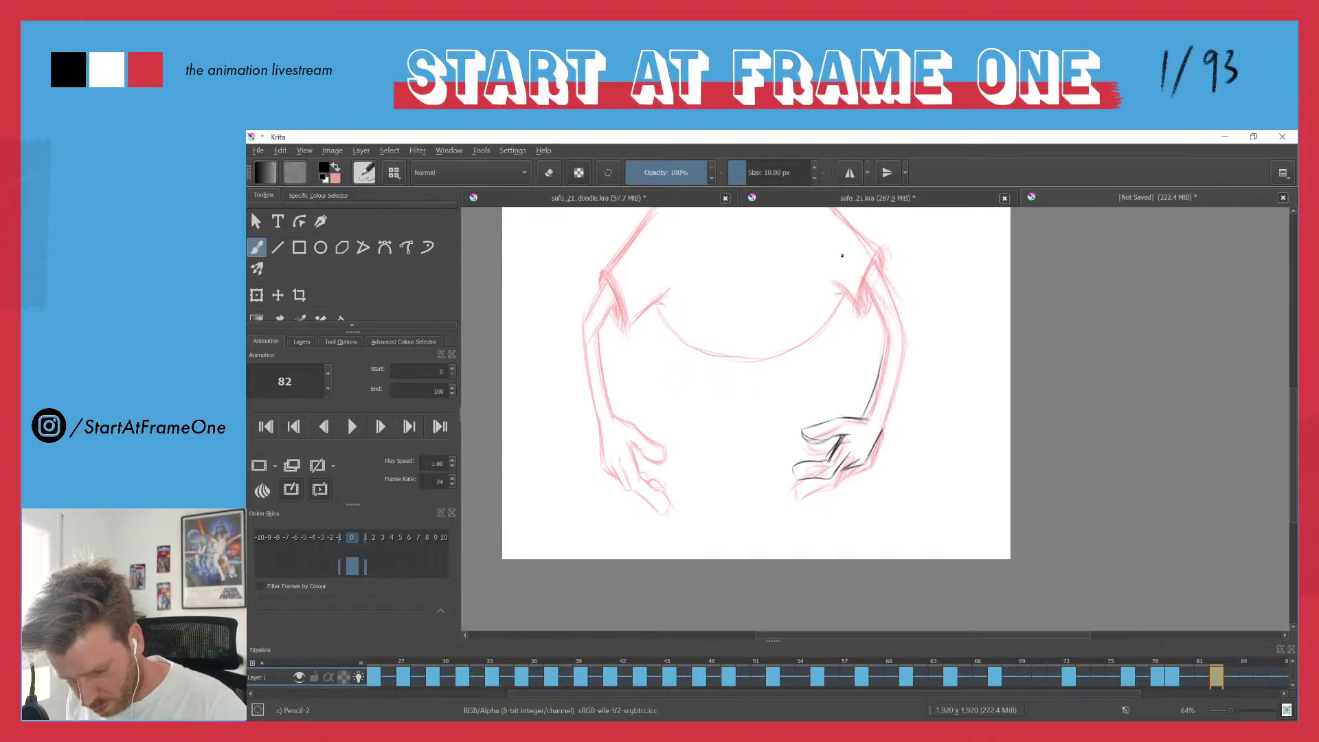
mouse_move(847, 260)
mouse_down()
mouse_move(883, 339)
mouse_move(878, 321)
mouse_up()
mouse_move(850, 231)
mouse_down()
mouse_move(899, 346)
mouse_move(885, 417)
mouse_up()
mouse_move(900, 340)
mouse_down()
mouse_move(867, 462)
mouse_move(802, 463)
mouse_up()
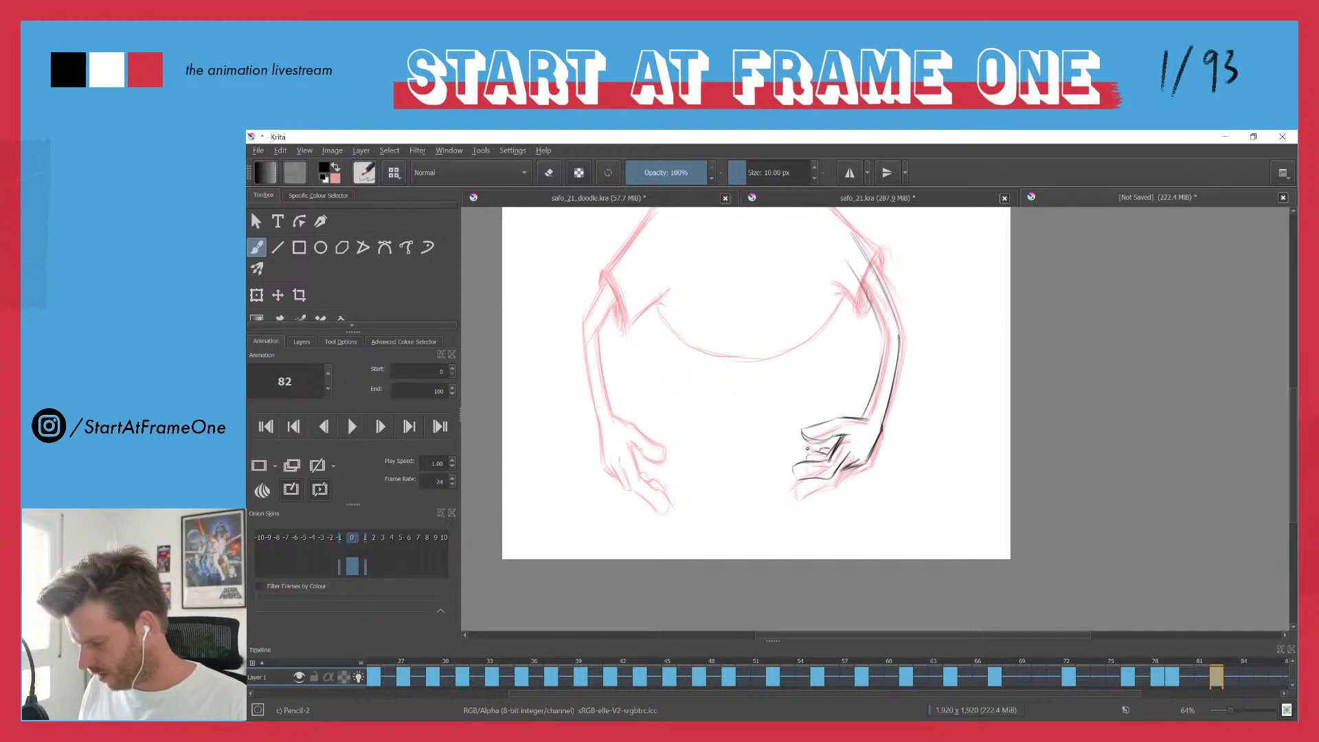
key(Left)
key(Right)
key(ctrl)
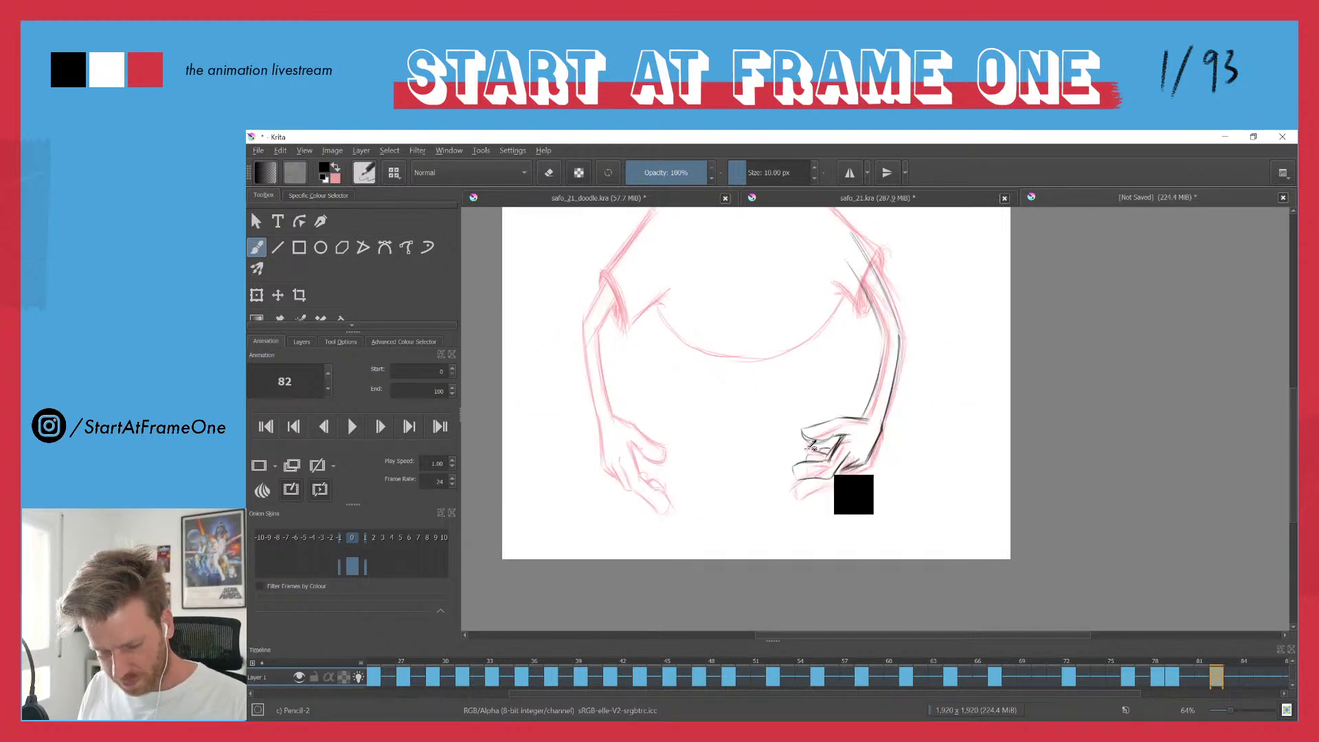
key(ctrl+Left)
key(ctrl+Right)
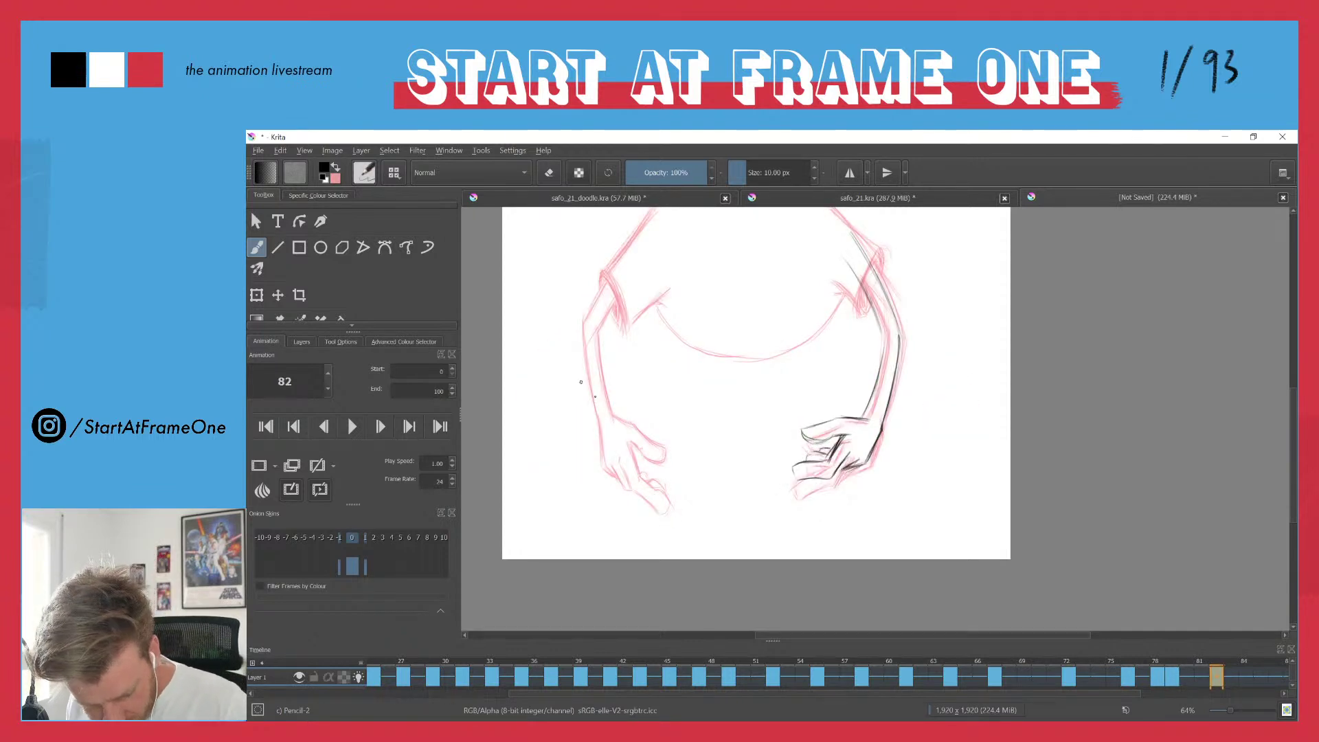
- Draw the left hand and arm at frame 82 to match the right one, checking the pose at frame 79
mouse_move(656, 432)
mouse_down()
mouse_move(622, 435)
mouse_move(665, 451)
mouse_move(662, 439)
mouse_move(625, 438)
mouse_move(639, 459)
mouse_move(620, 438)
mouse_move(679, 485)
mouse_move(671, 494)
mouse_move(619, 453)
mouse_move(662, 494)
mouse_move(671, 487)
mouse_move(633, 457)
mouse_move(675, 483)
mouse_up()
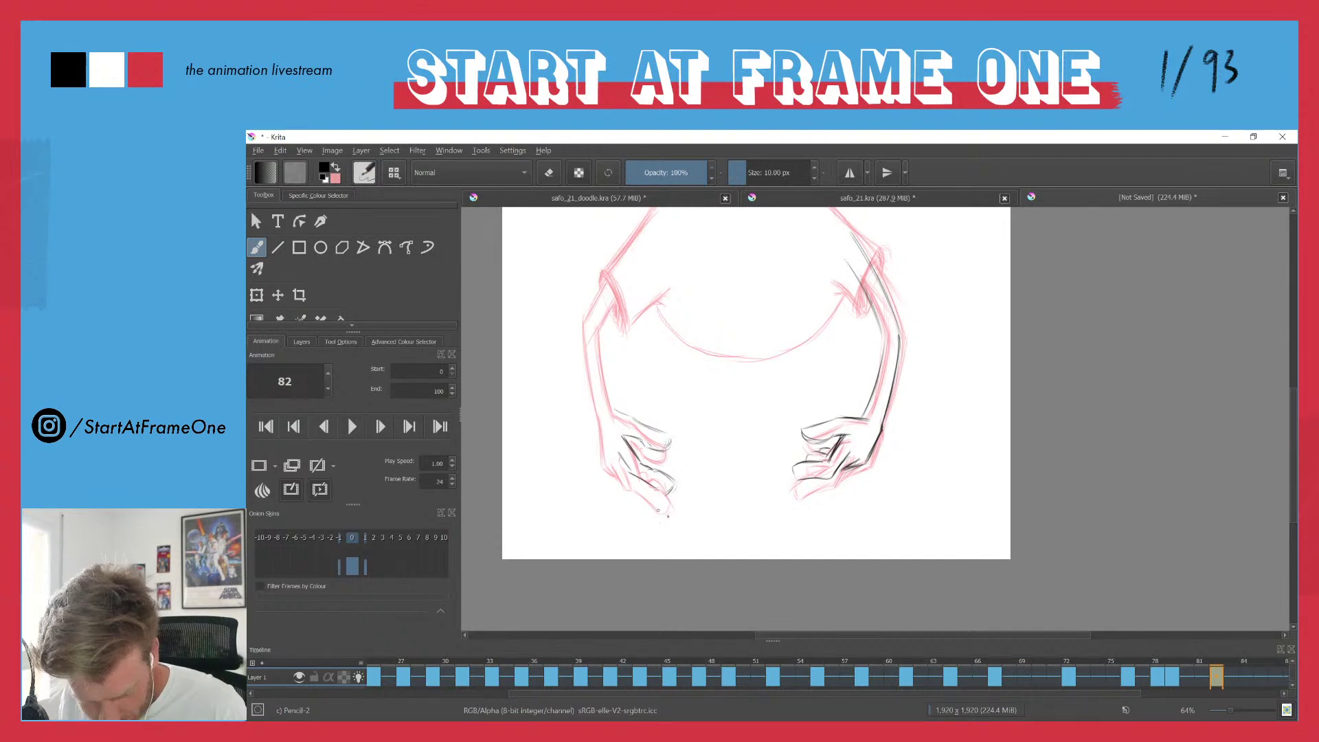
click(1174, 682)
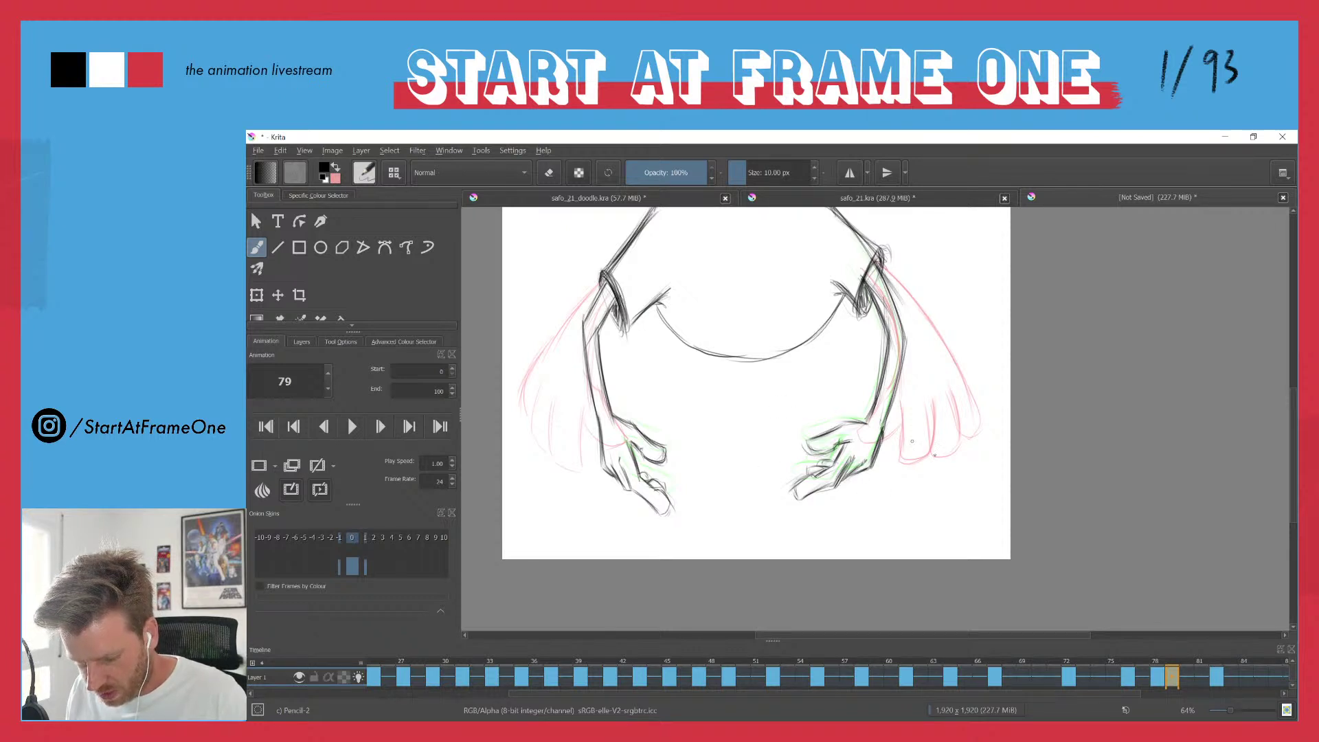
click(1218, 664)
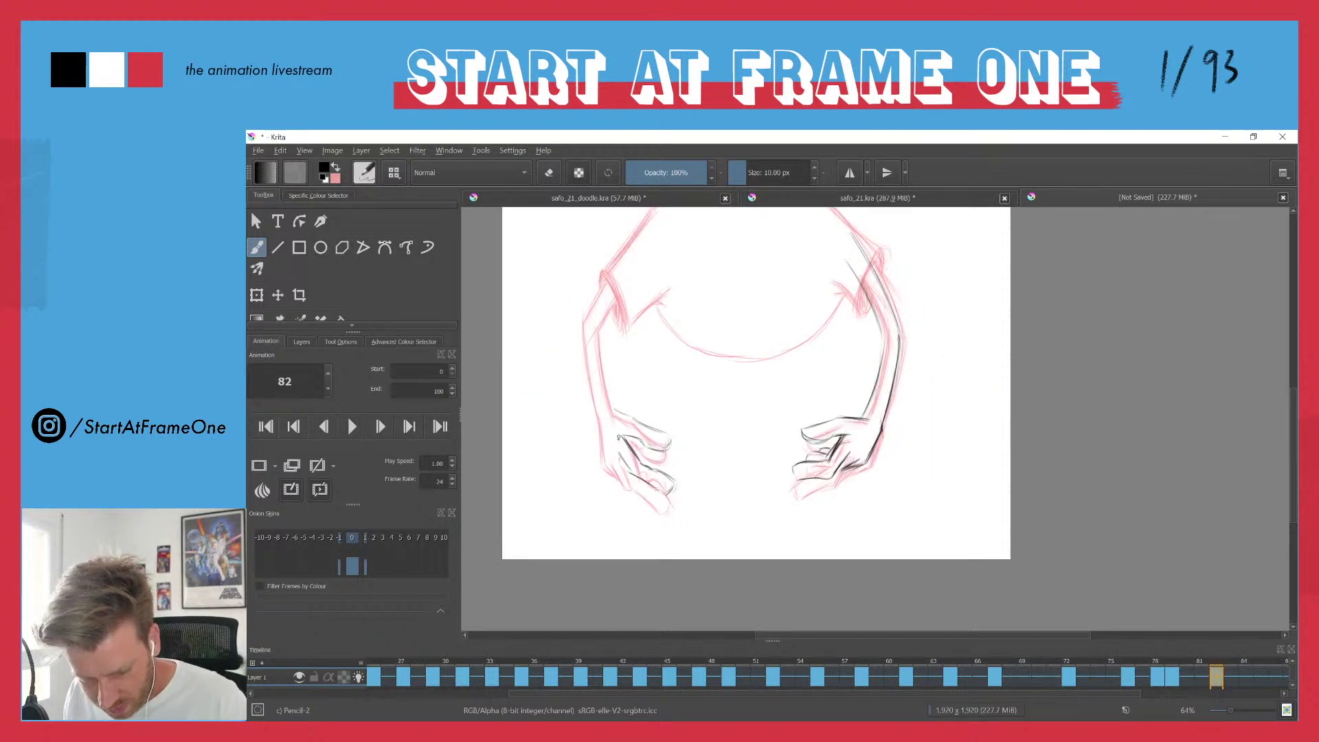
mouse_move(615, 451)
mouse_down()
mouse_move(627, 473)
mouse_move(668, 476)
mouse_move(624, 480)
mouse_move(671, 472)
mouse_move(615, 468)
mouse_move(601, 434)
mouse_move(610, 285)
mouse_up()
drag(588, 322, 603, 295)
mouse_move(597, 404)
mouse_down()
mouse_move(586, 326)
mouse_move(602, 427)
mouse_up()
drag(589, 366, 597, 407)
mouse_move(587, 328)
mouse_down()
mouse_move(610, 282)
mouse_move(588, 325)
mouse_move(613, 312)
mouse_move(615, 412)
mouse_up()
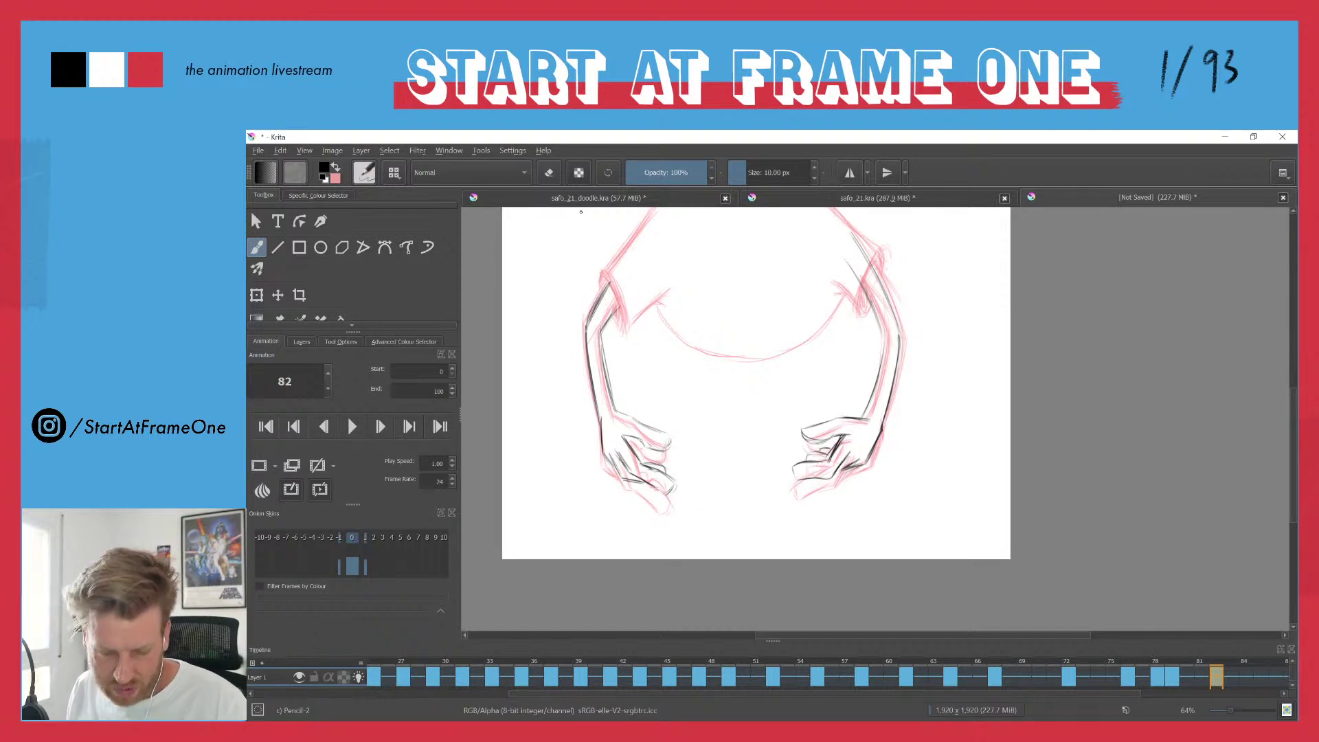
- Draw the torn skin edges around both arm openings and the ball's sloping sides at frame 82
drag(660, 296, 636, 328)
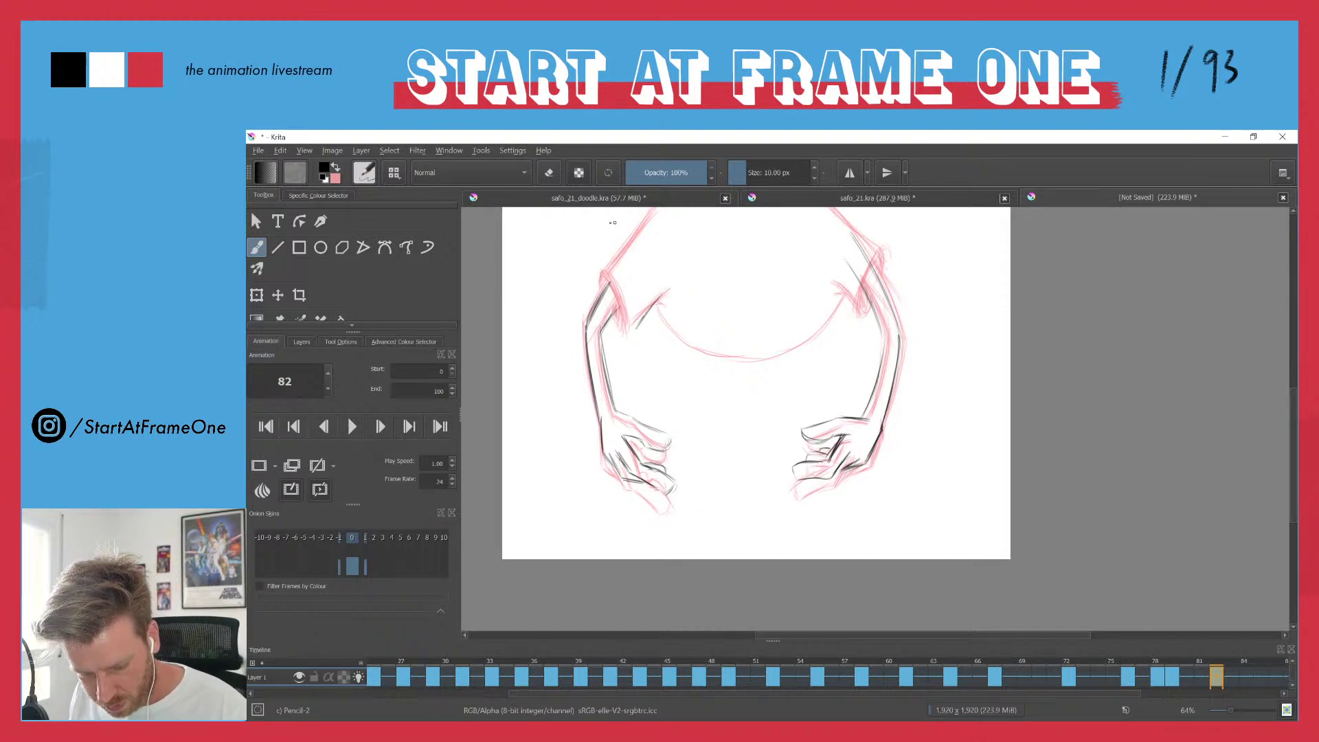
drag(602, 279, 633, 332)
mouse_move(633, 241)
mouse_down()
mouse_move(623, 365)
mouse_move(647, 333)
mouse_up()
drag(591, 397, 638, 342)
drag(825, 409, 842, 433)
drag(827, 410, 843, 438)
mouse_move(869, 388)
mouse_down()
mouse_move(844, 437)
mouse_move(866, 401)
mouse_up()
drag(827, 344, 865, 380)
drag(785, 297, 863, 379)
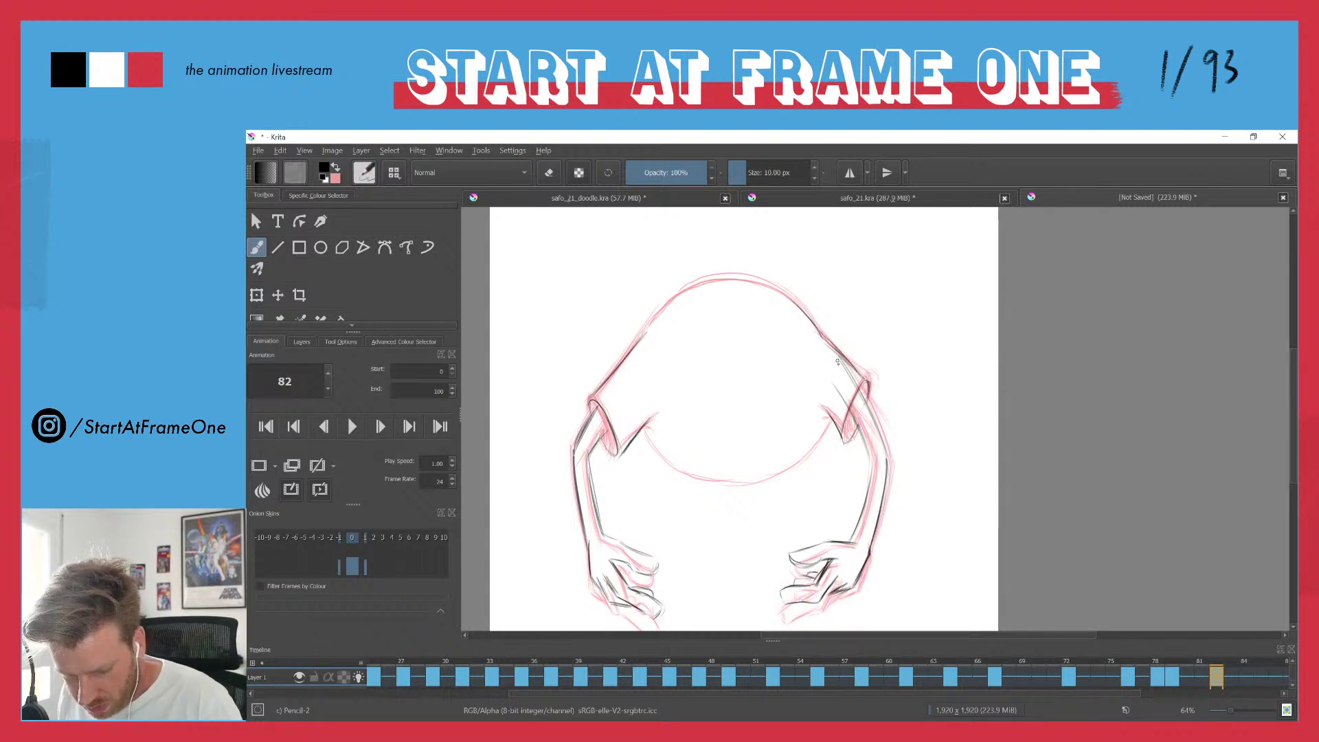
- Complete the ball's lower and upper outline at frame 82 and hatch the inside of the arm openings
drag(829, 420, 792, 453)
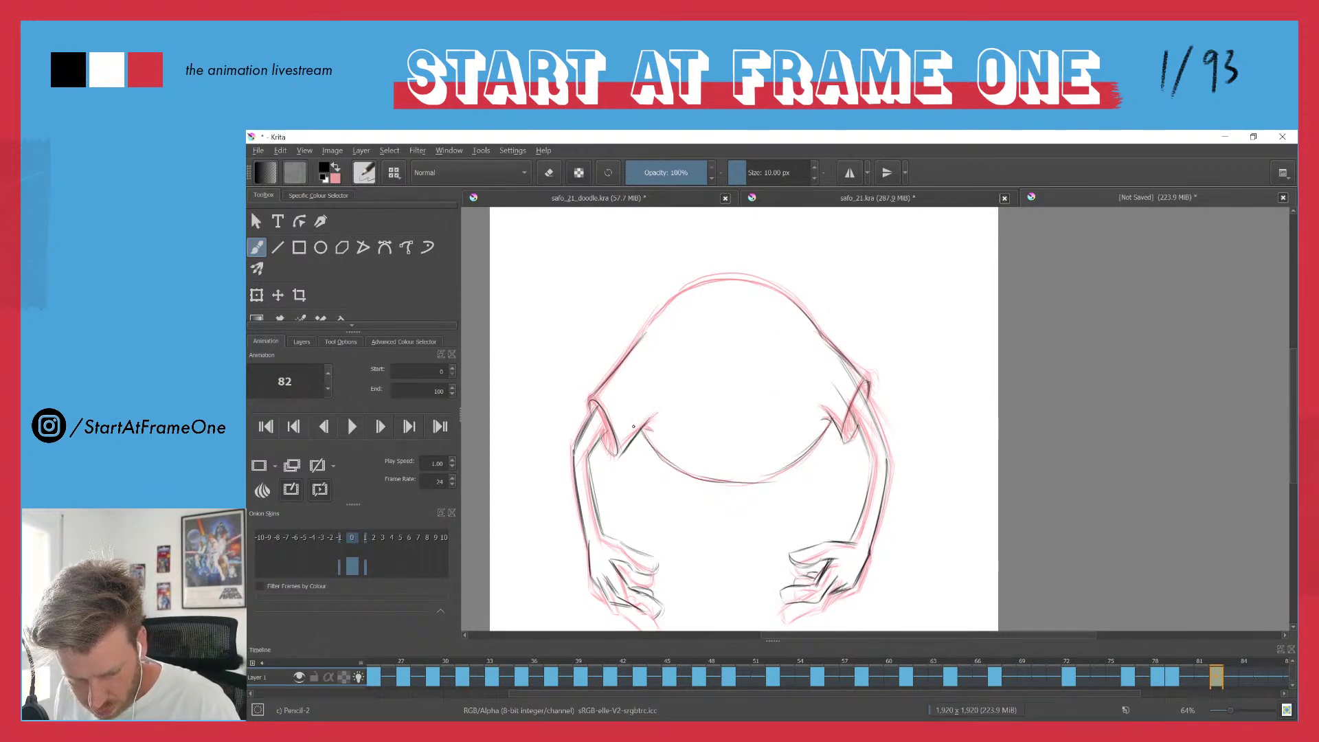
drag(704, 283, 820, 336)
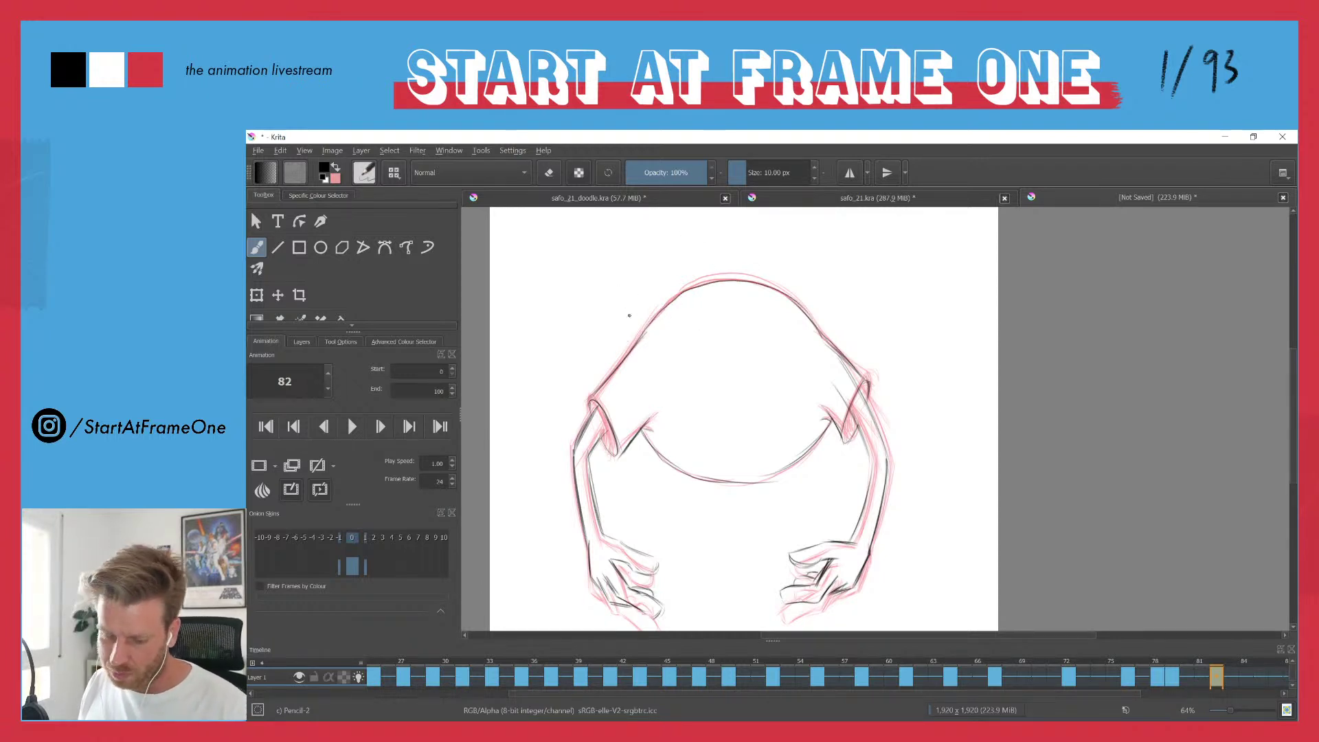
drag(852, 420, 852, 432)
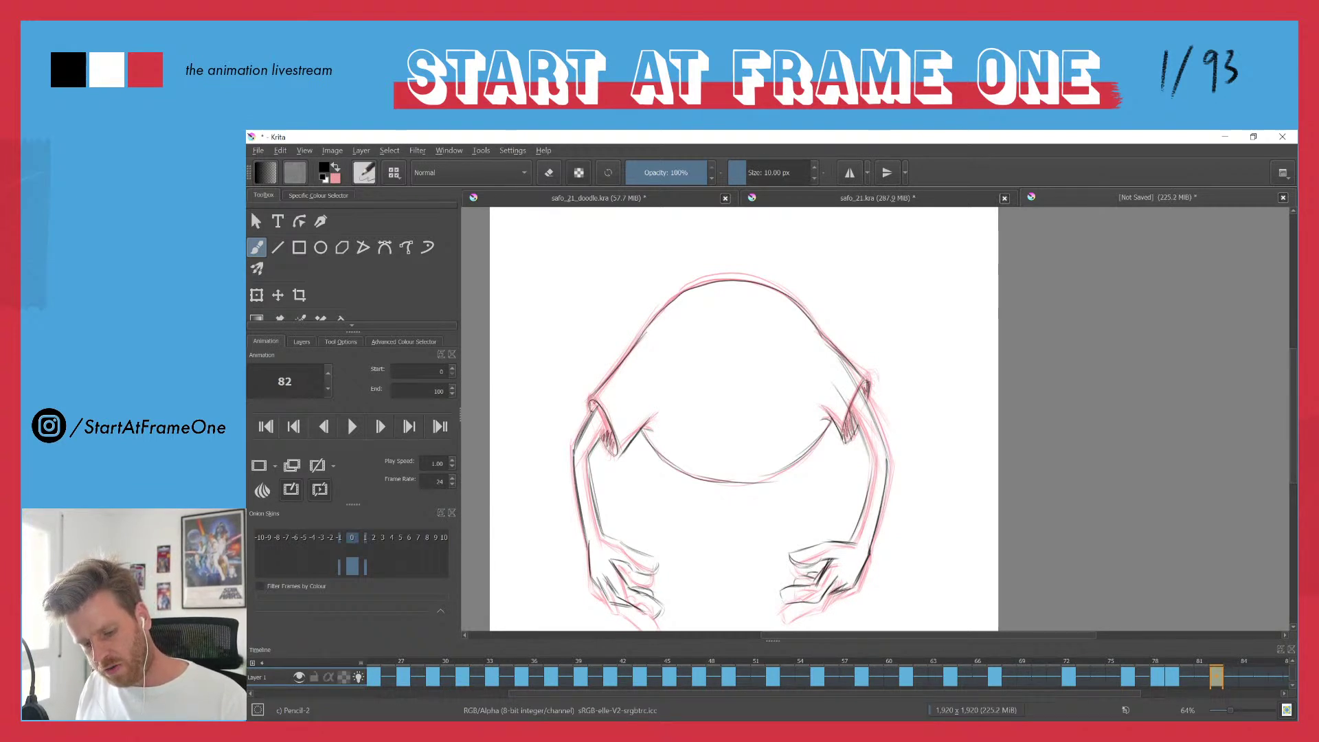
- Play back the animation from its earlier frames to review the settling arm pose at frame 82
drag(585, 285, 582, 364)
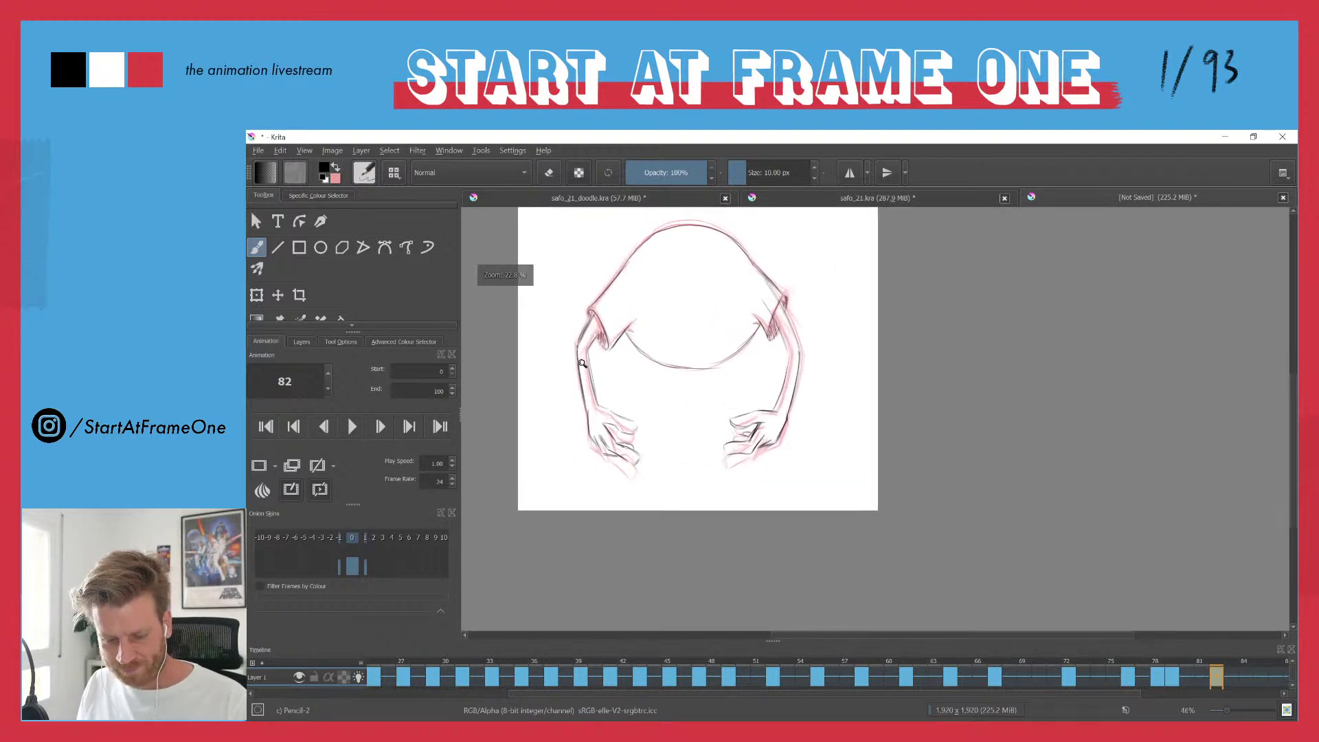
key(space)
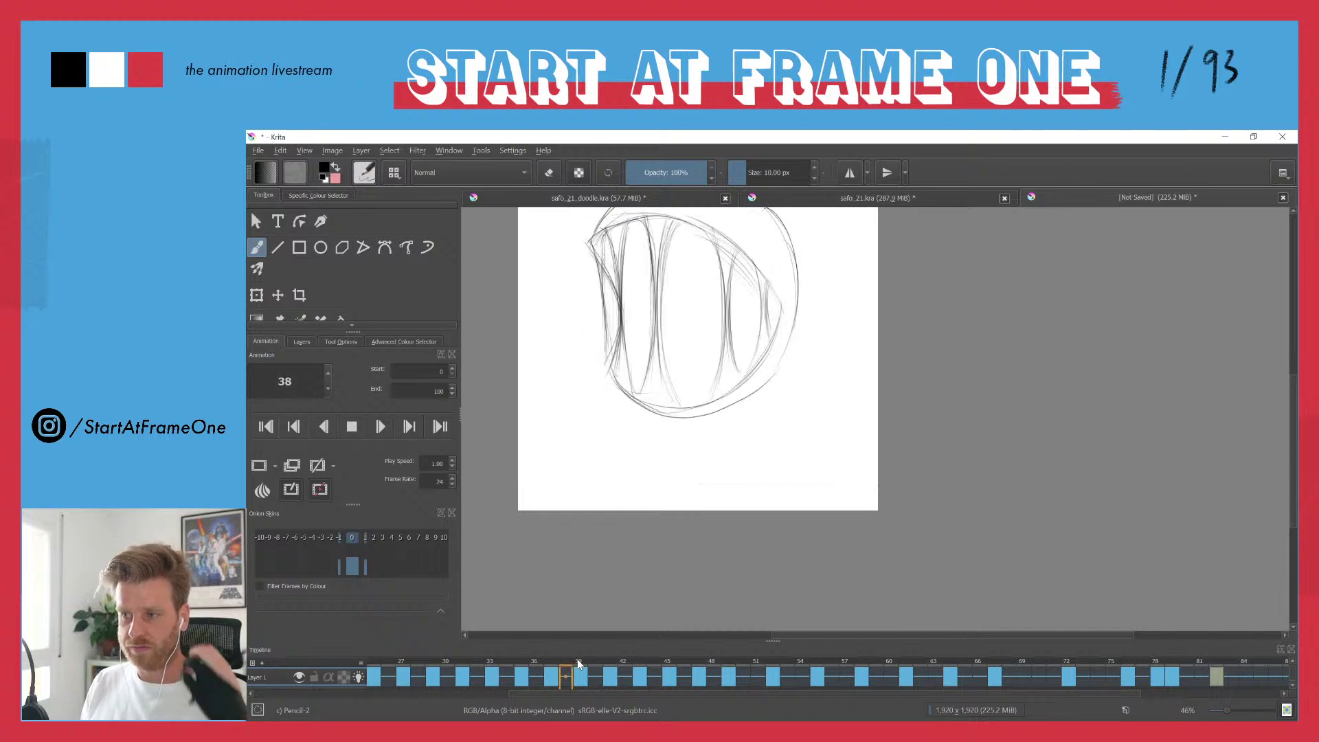
key(space)
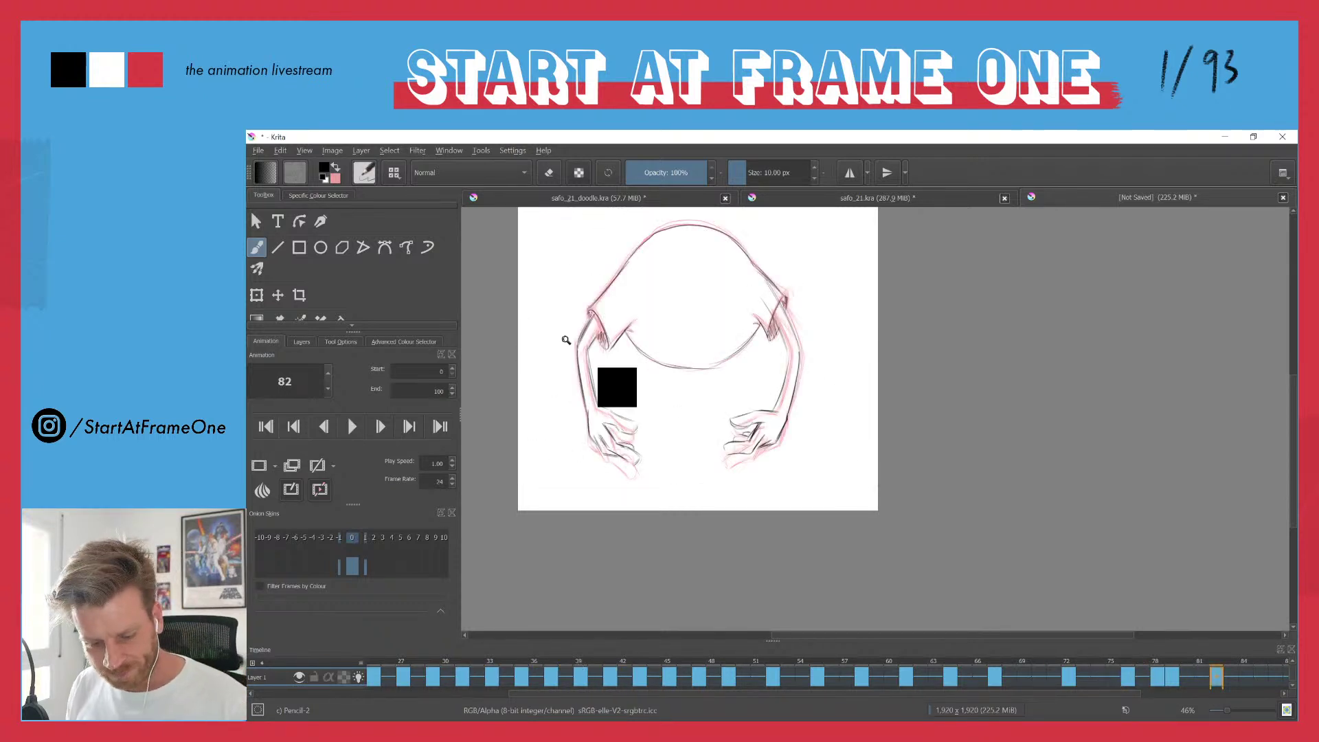
drag(567, 339, 578, 371)
drag(579, 316, 643, 381)
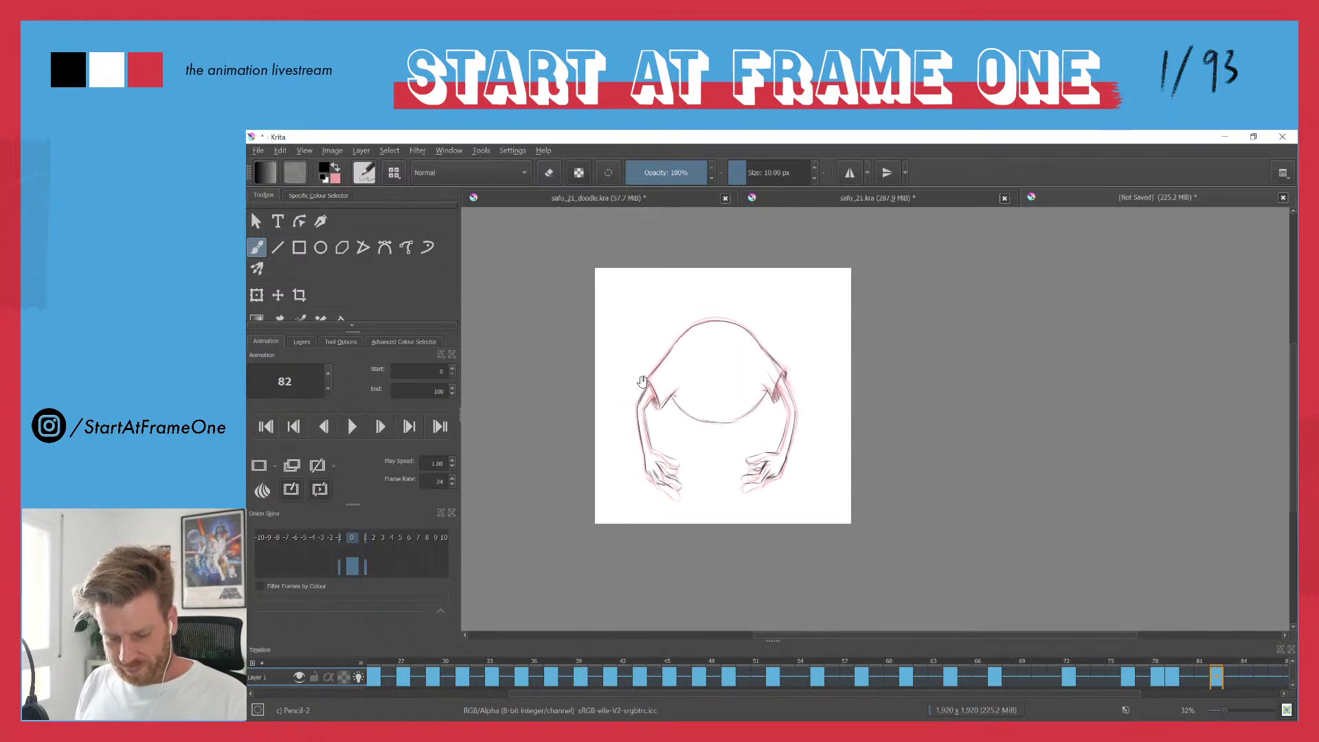
click(368, 664)
key(space)
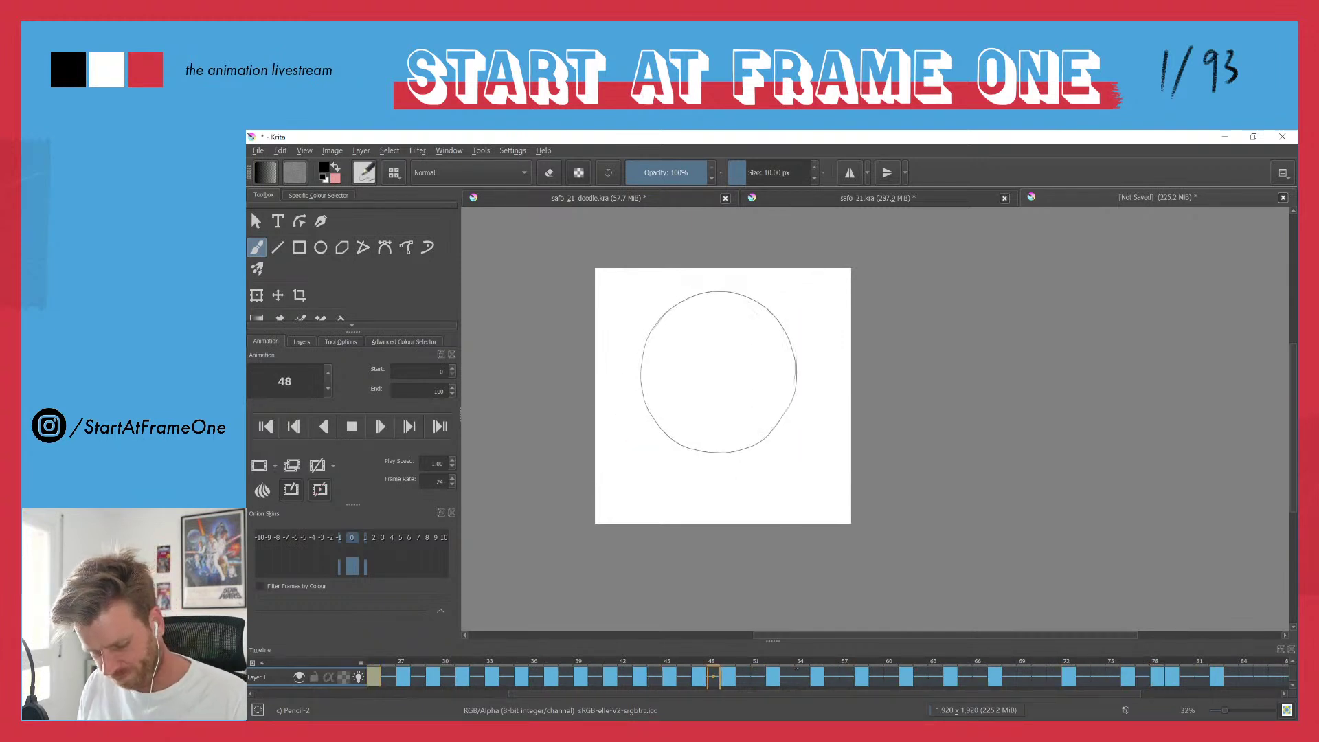
click(788, 658)
- Draw small debris fragments flying outward around the right arm on frames 76, 78 and 79
drag(1092, 646, 1143, 643)
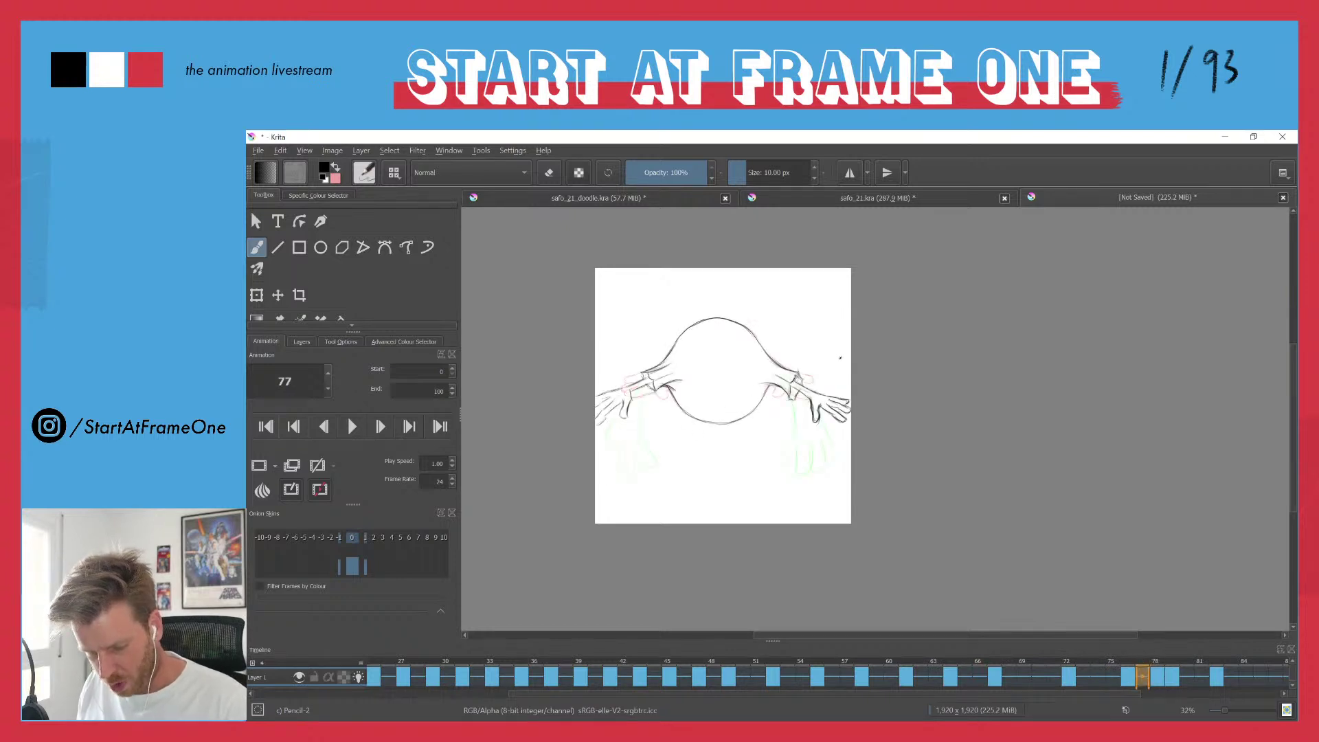
drag(813, 365, 896, 265)
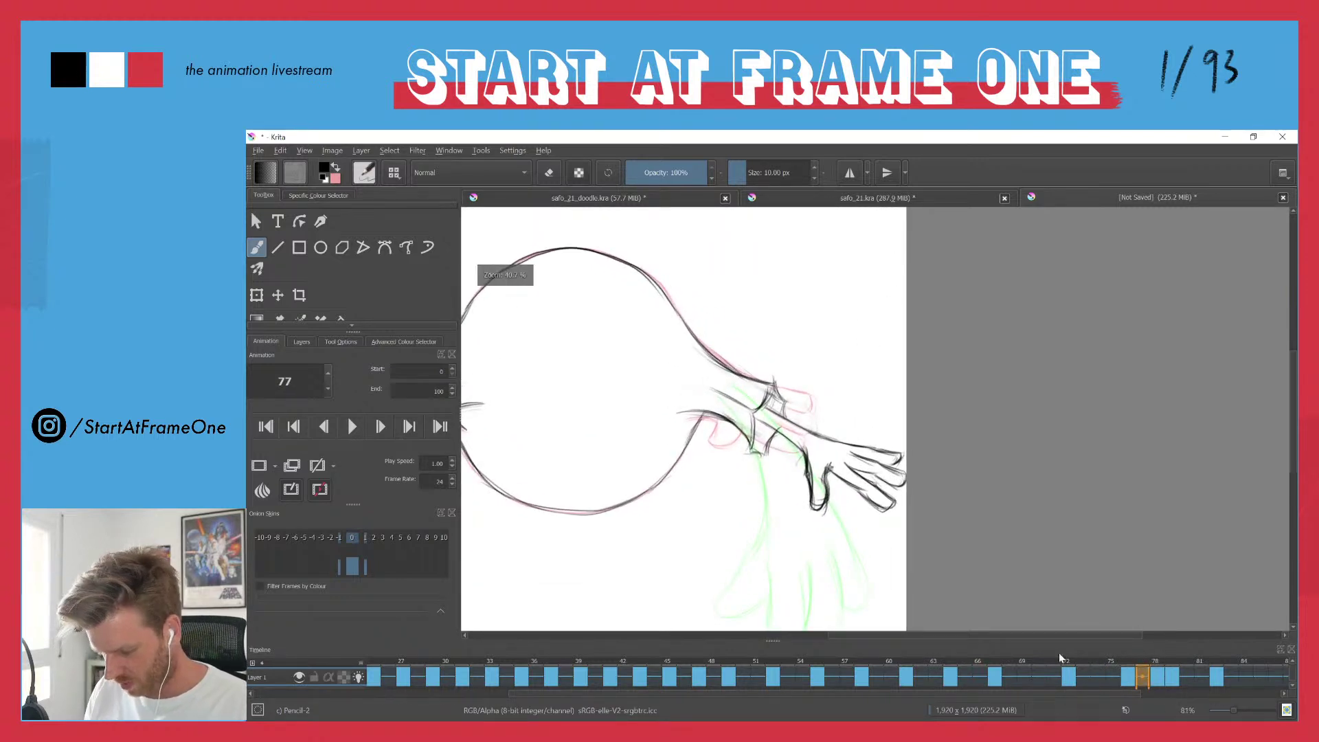
click(1127, 679)
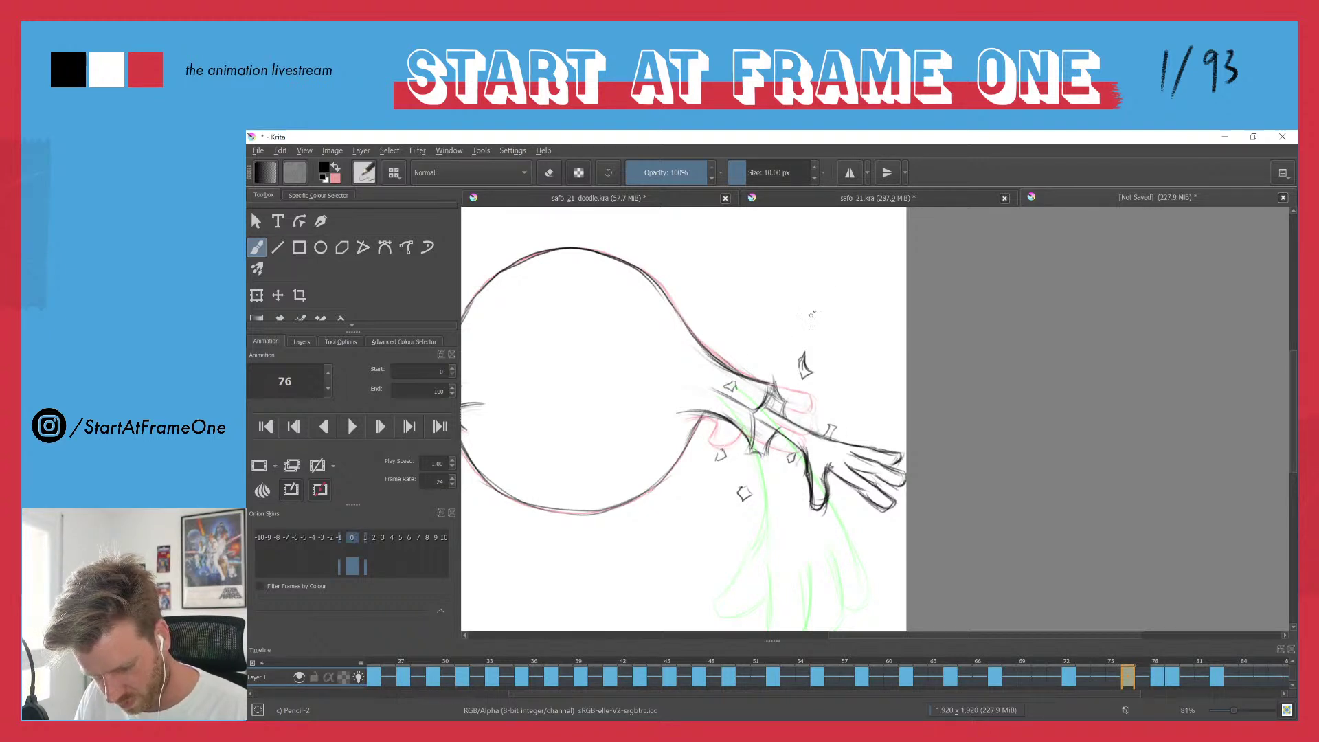
click(1156, 678)
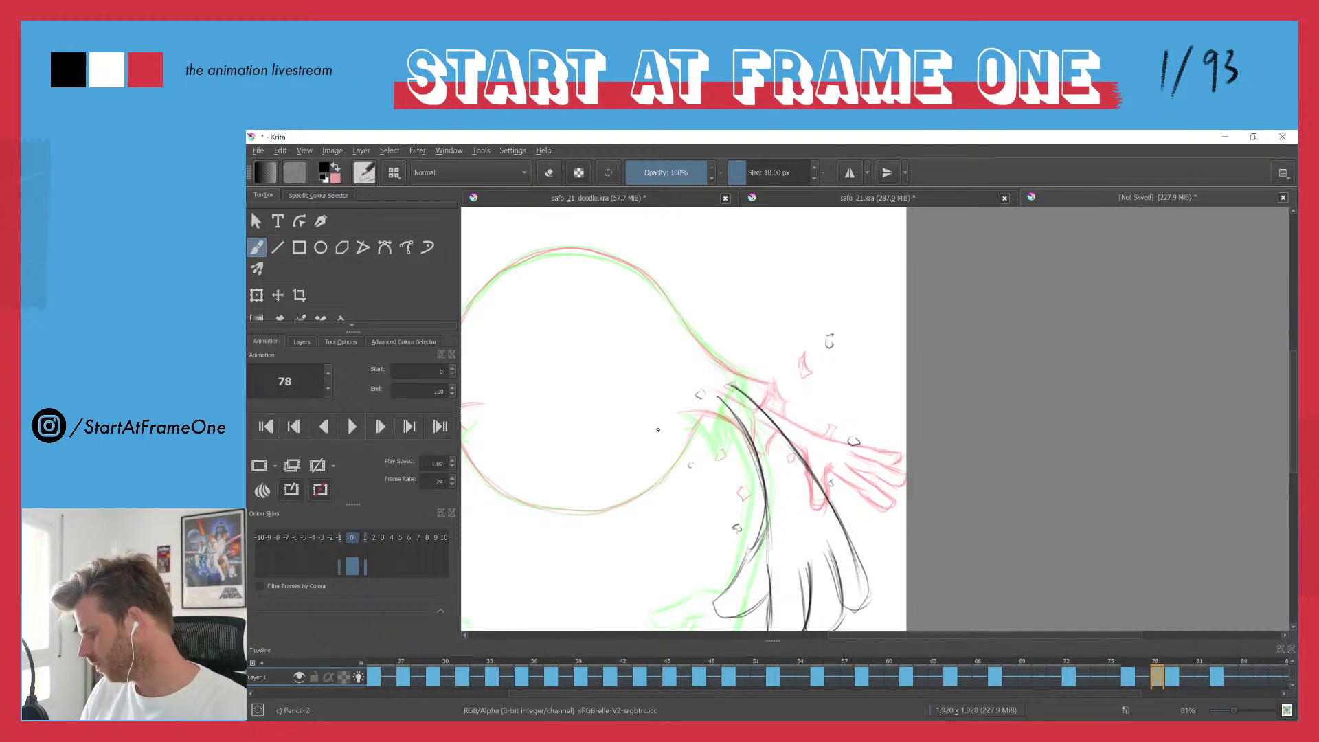
key(Right)
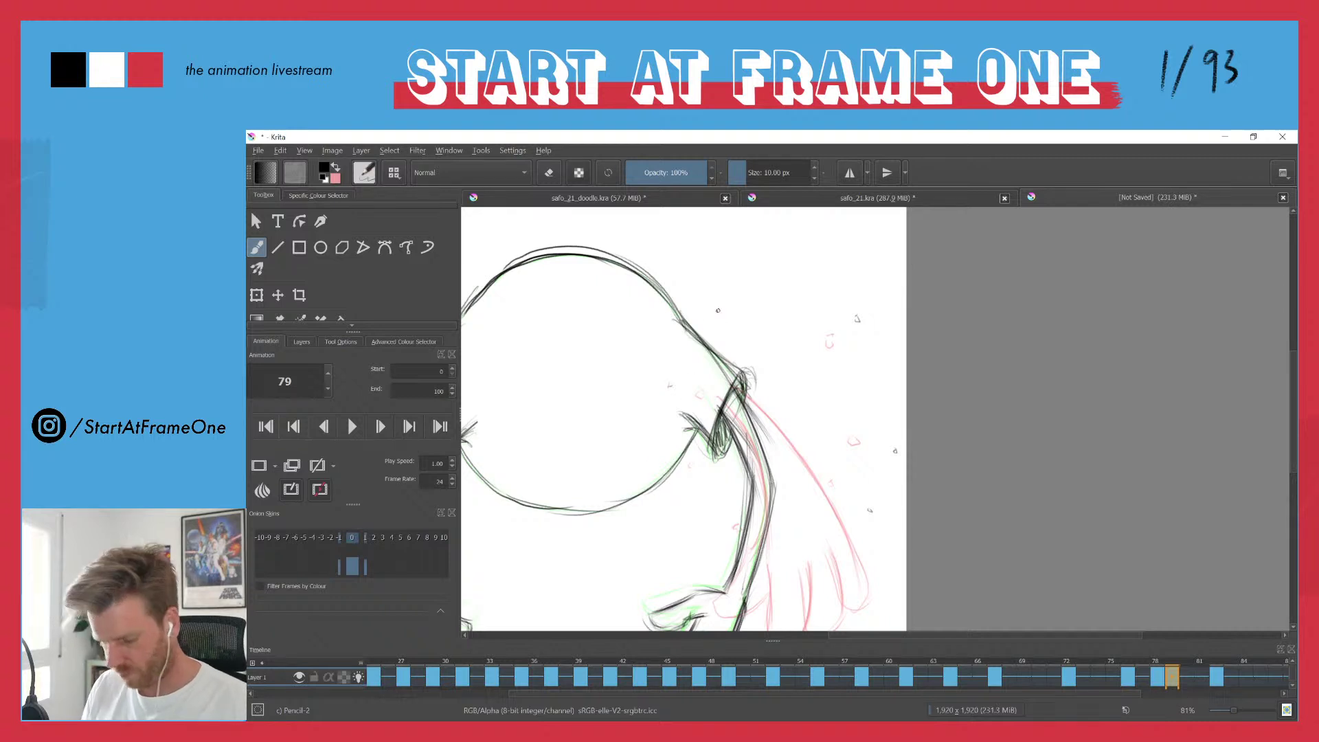
- Play the animation with the whole canvas in view to review the flying debris
drag(670, 298, 668, 383)
key(space)
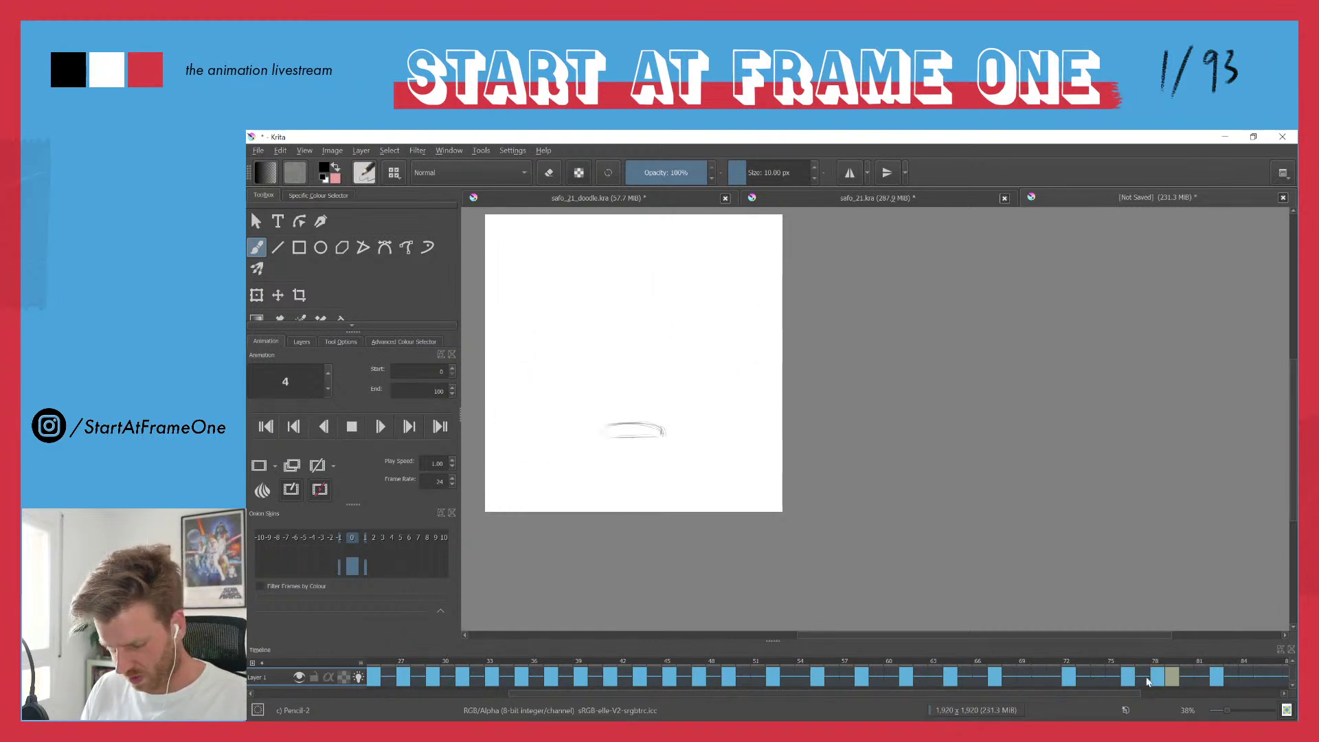
key(space)
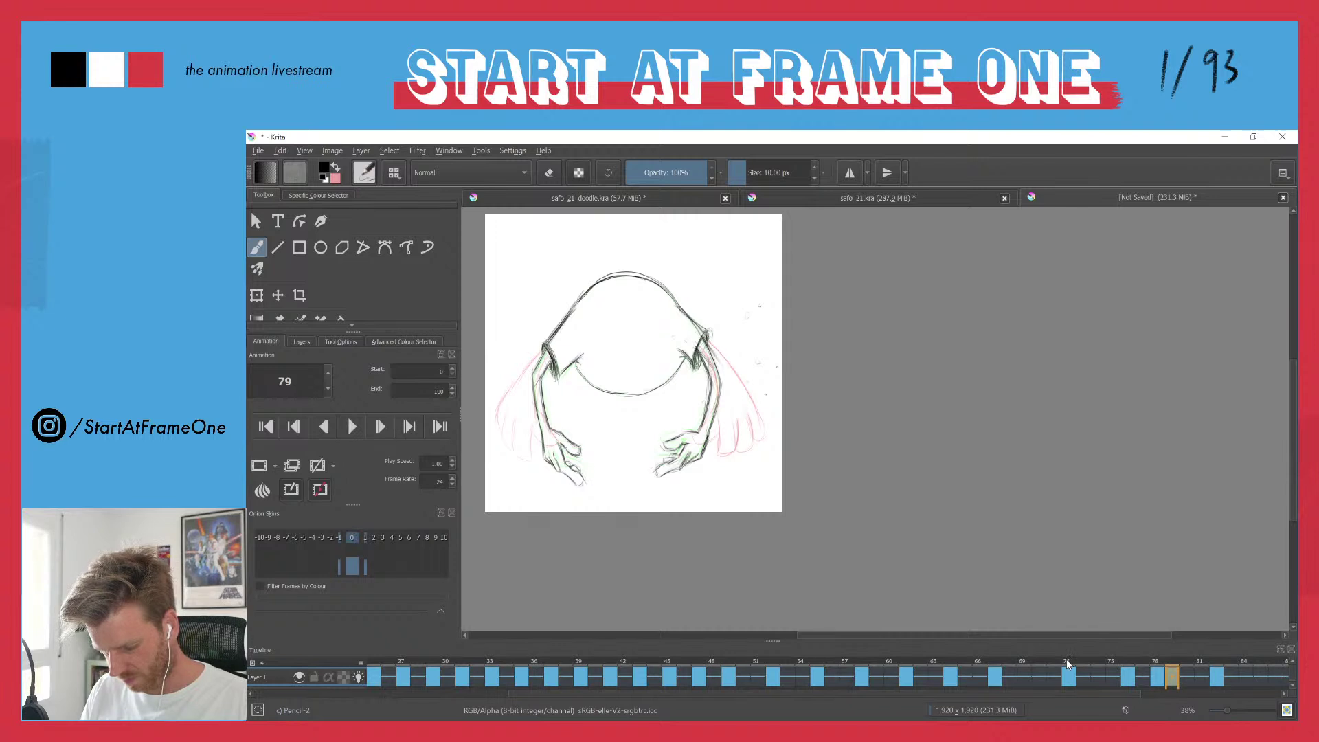
- Draw small angular debris fragments around the left arm opening on frame 76
click(1127, 661)
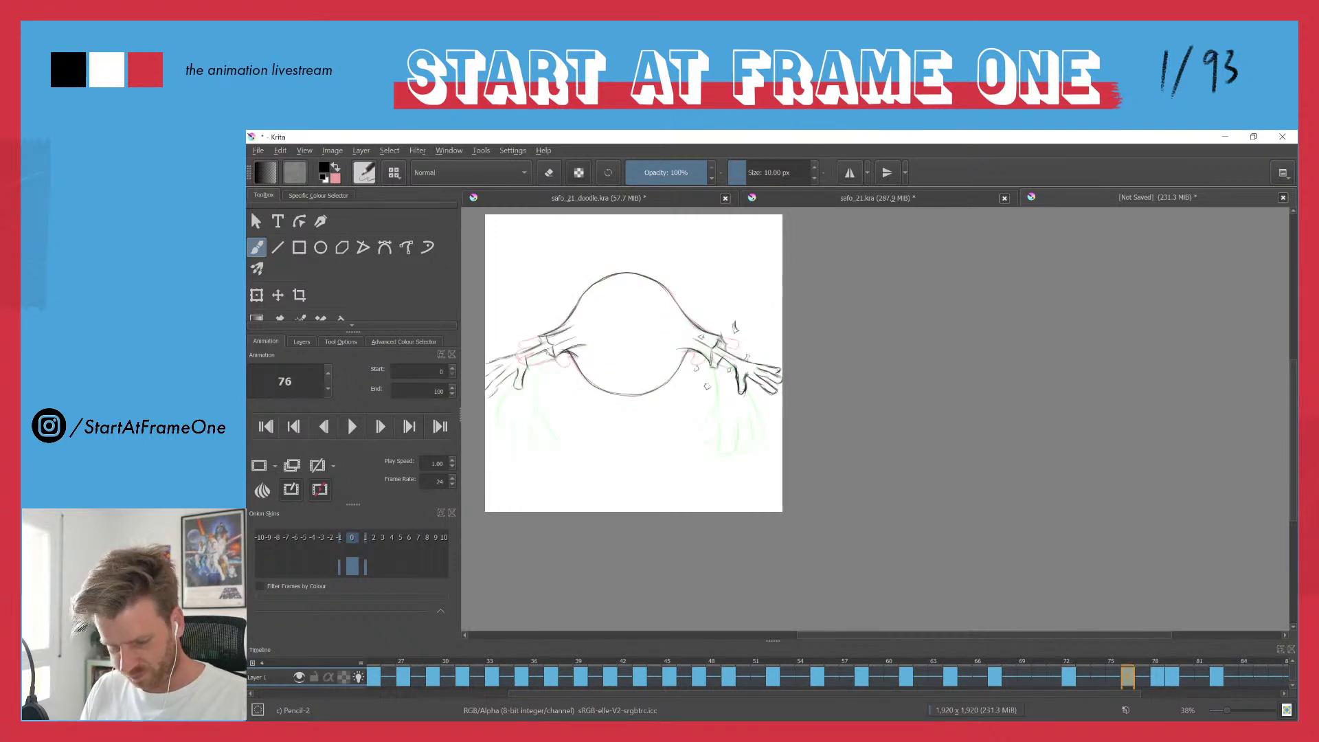
mouse_move(554, 298)
mouse_down()
mouse_move(622, 231)
mouse_move(590, 285)
mouse_up()
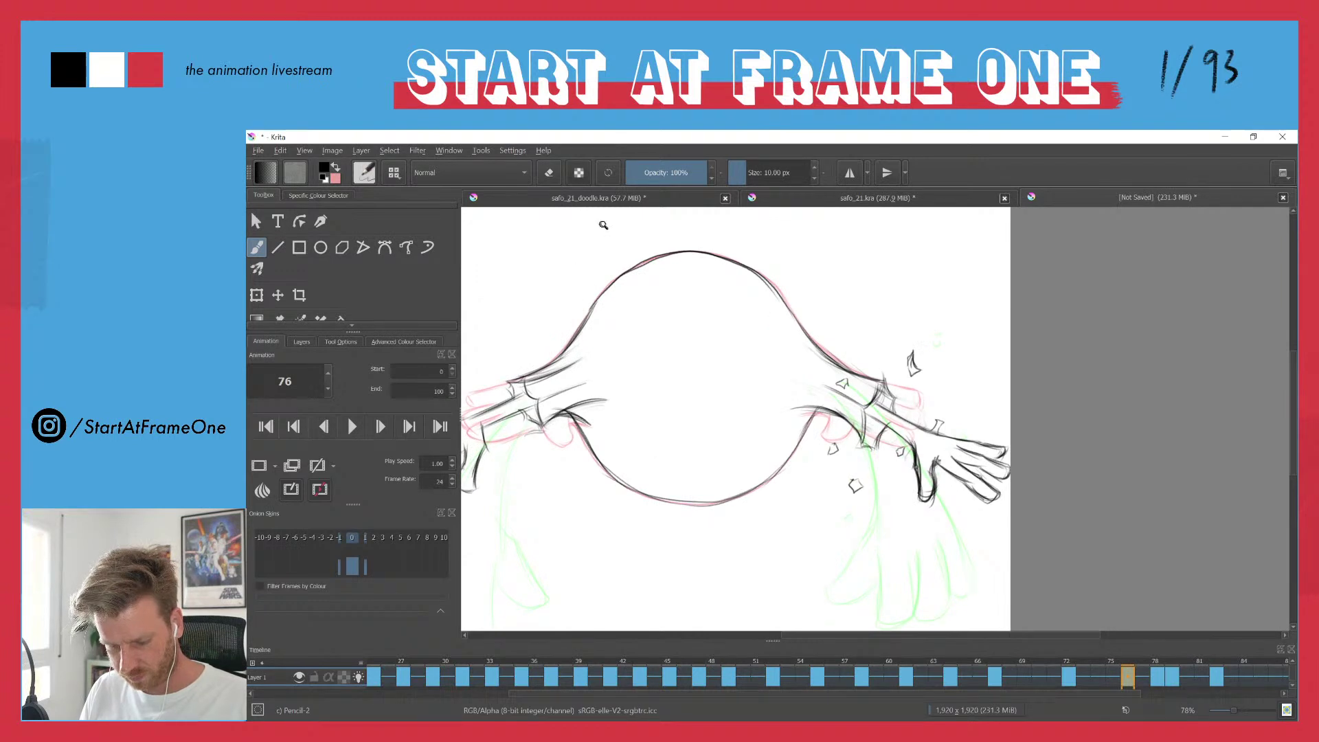
drag(638, 233, 763, 231)
drag(608, 350, 609, 375)
mouse_move(697, 449)
mouse_down()
mouse_move(708, 460)
mouse_move(697, 466)
mouse_up()
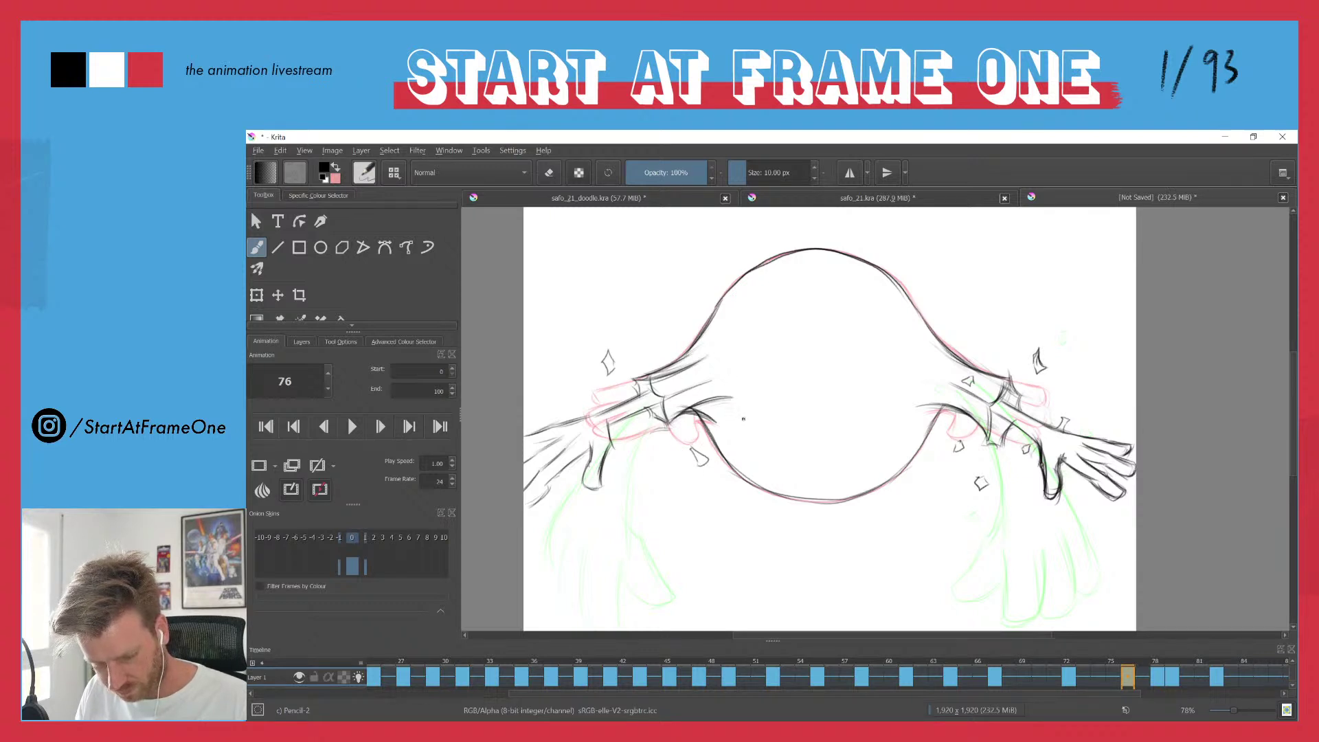
drag(739, 423, 749, 428)
drag(748, 427, 746, 415)
drag(656, 322, 663, 333)
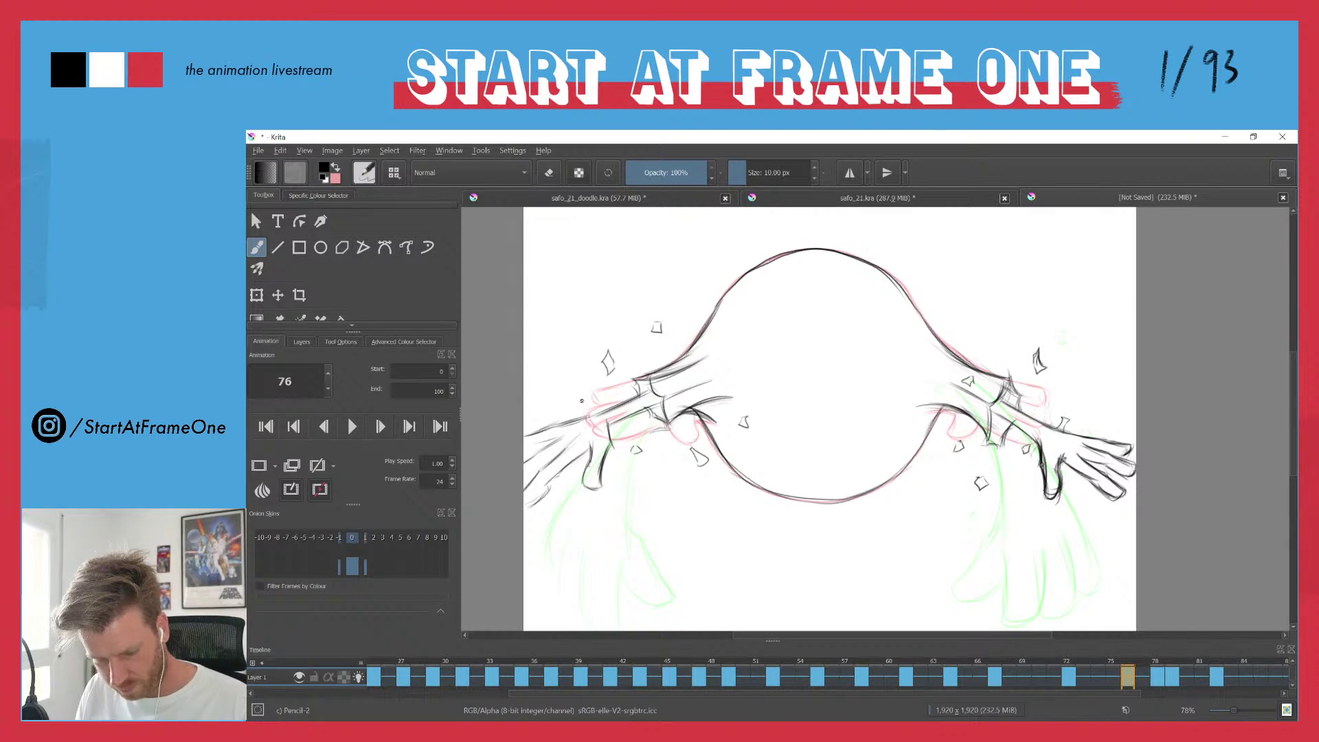
drag(597, 394, 604, 402)
drag(598, 394, 608, 404)
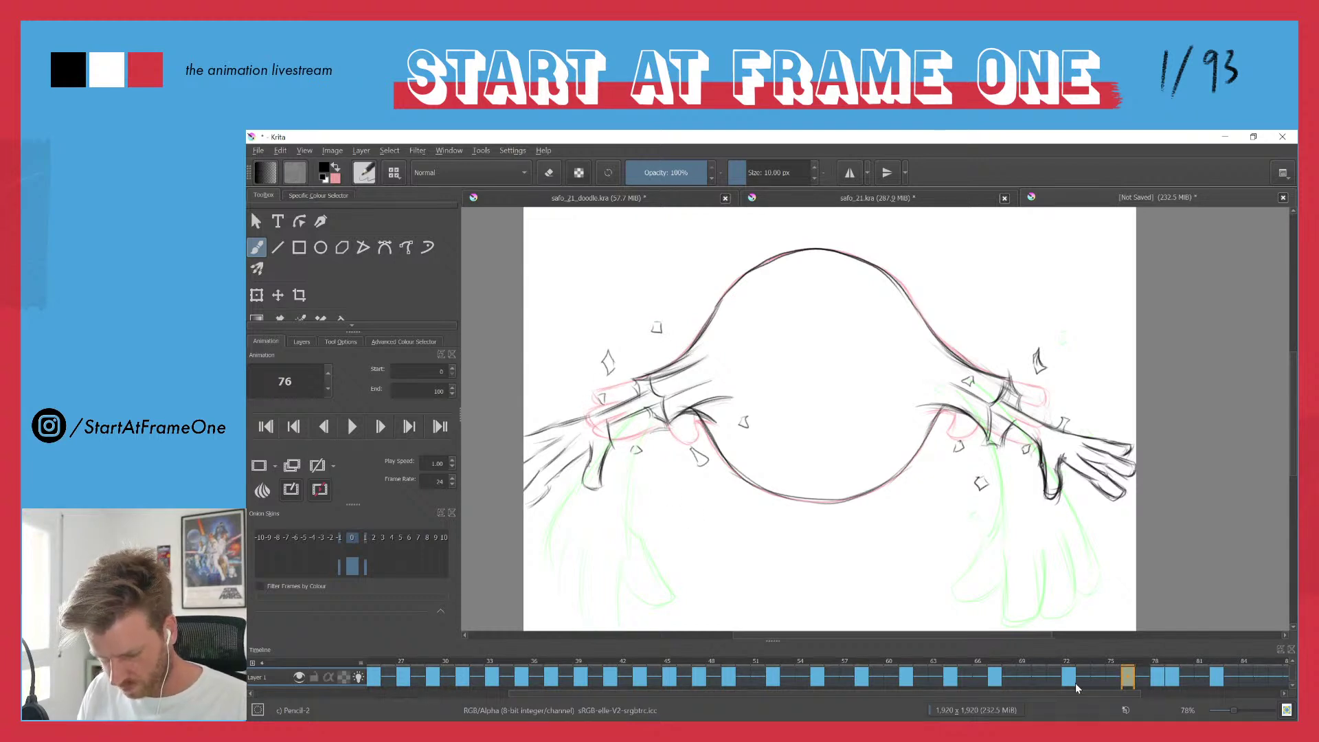
- Draw the left arm's debris fragments smaller and farther outward on frames 78 and 79
key(Right)
key(Right)
drag(598, 340, 594, 344)
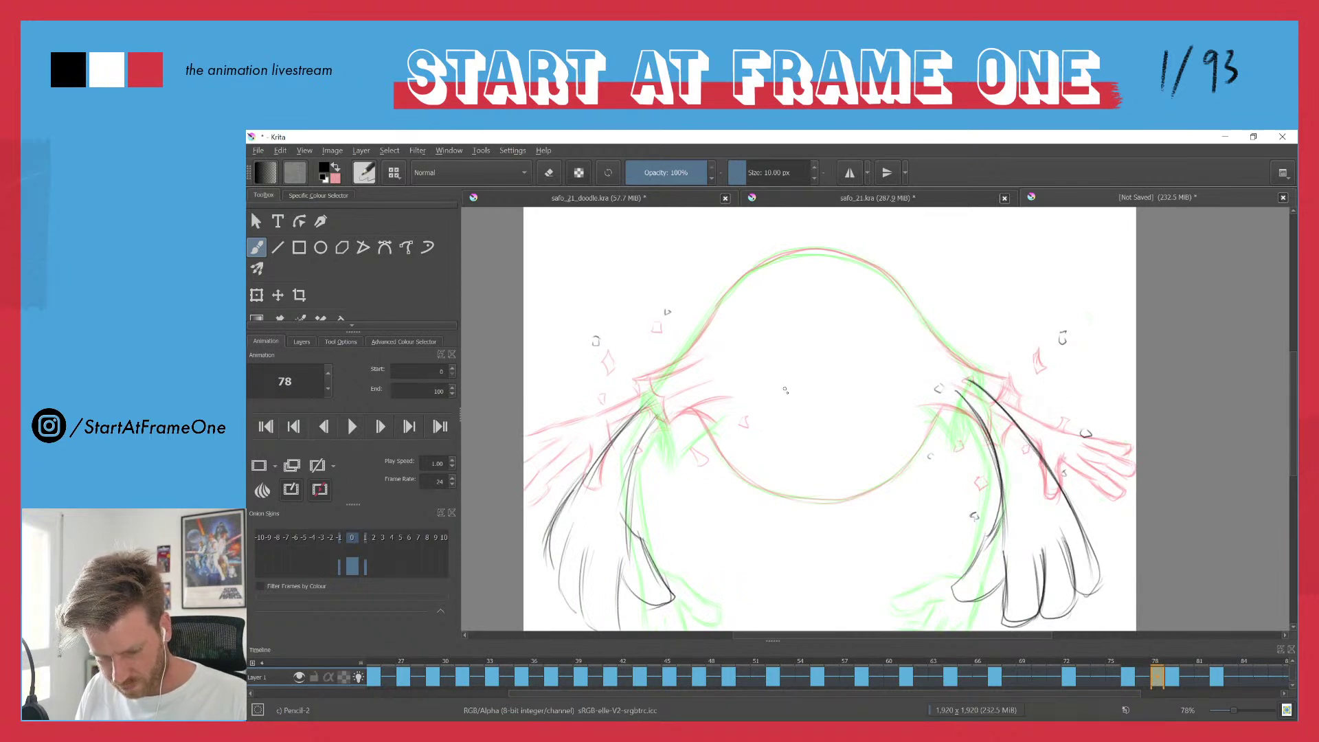
drag(718, 493, 717, 490)
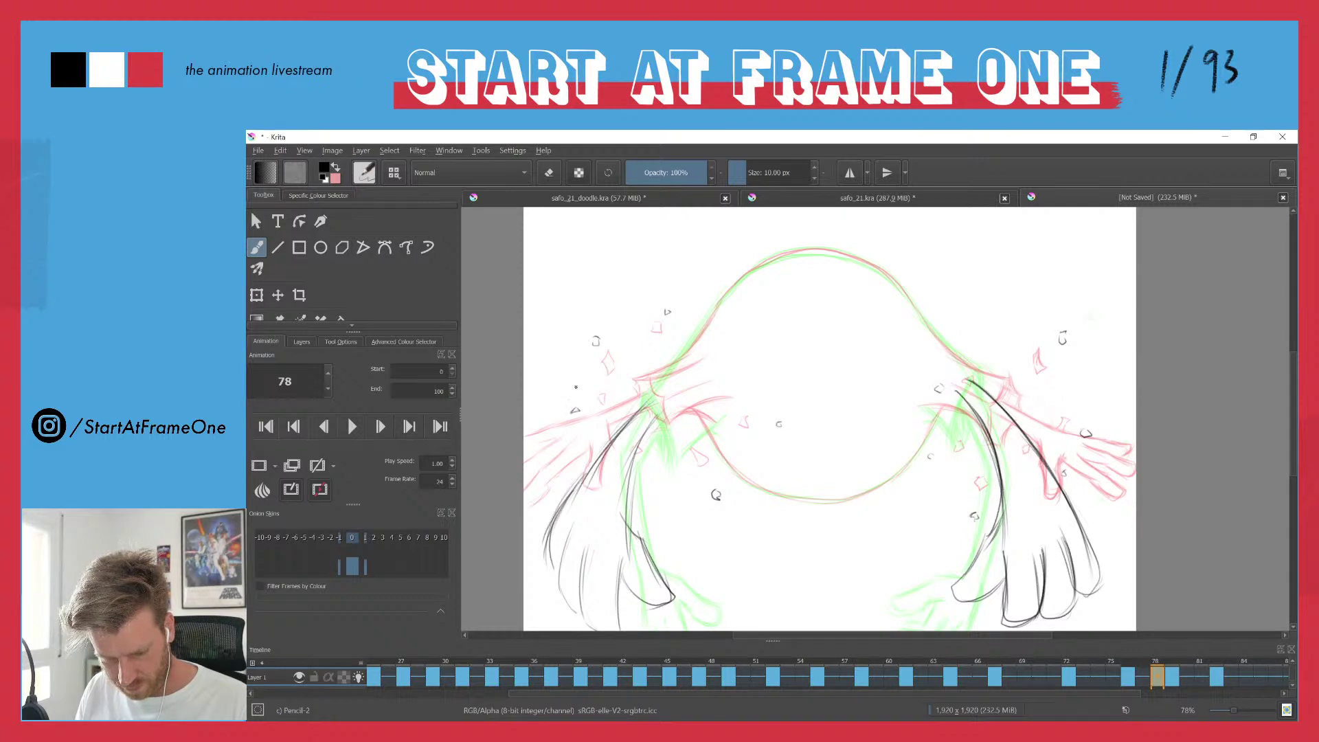
key(period)
drag(567, 316, 569, 319)
drag(652, 263, 652, 287)
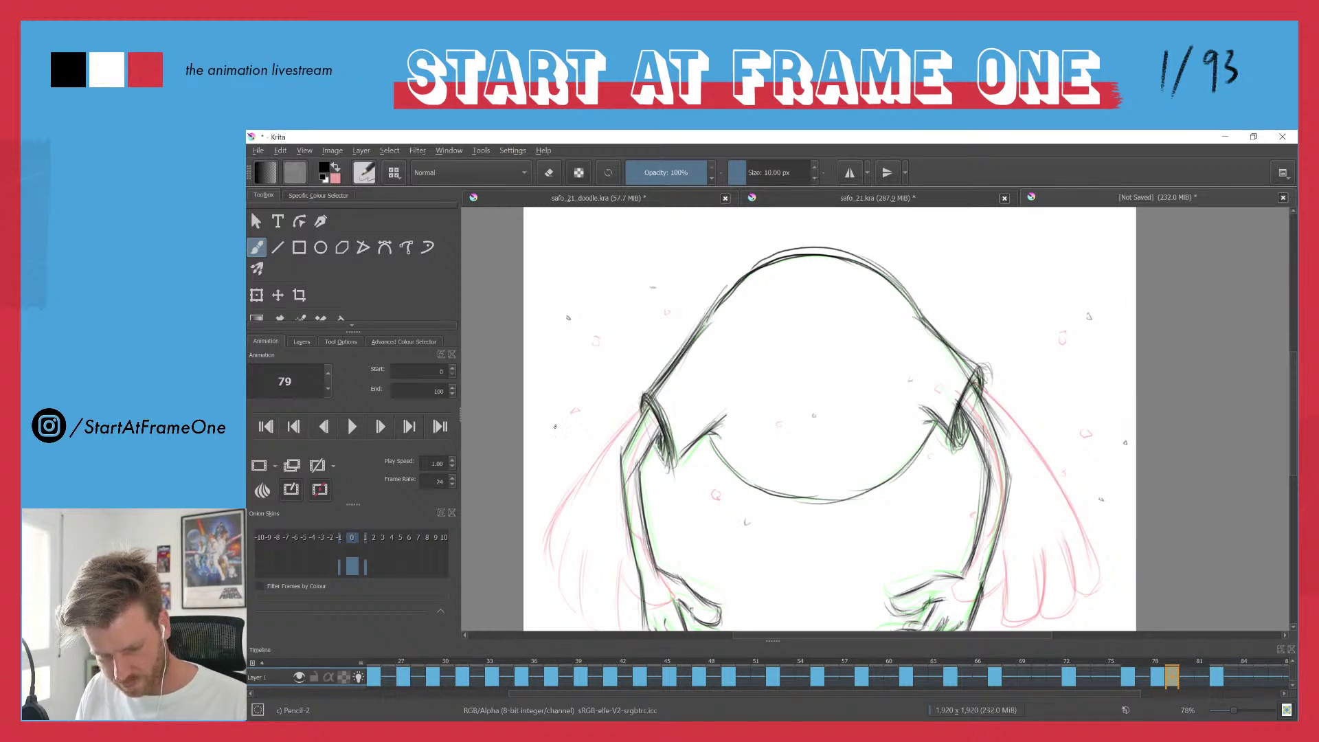
- Play the animation with the whole canvas in view to review the debris around both arms
drag(576, 315, 583, 407)
key(space)
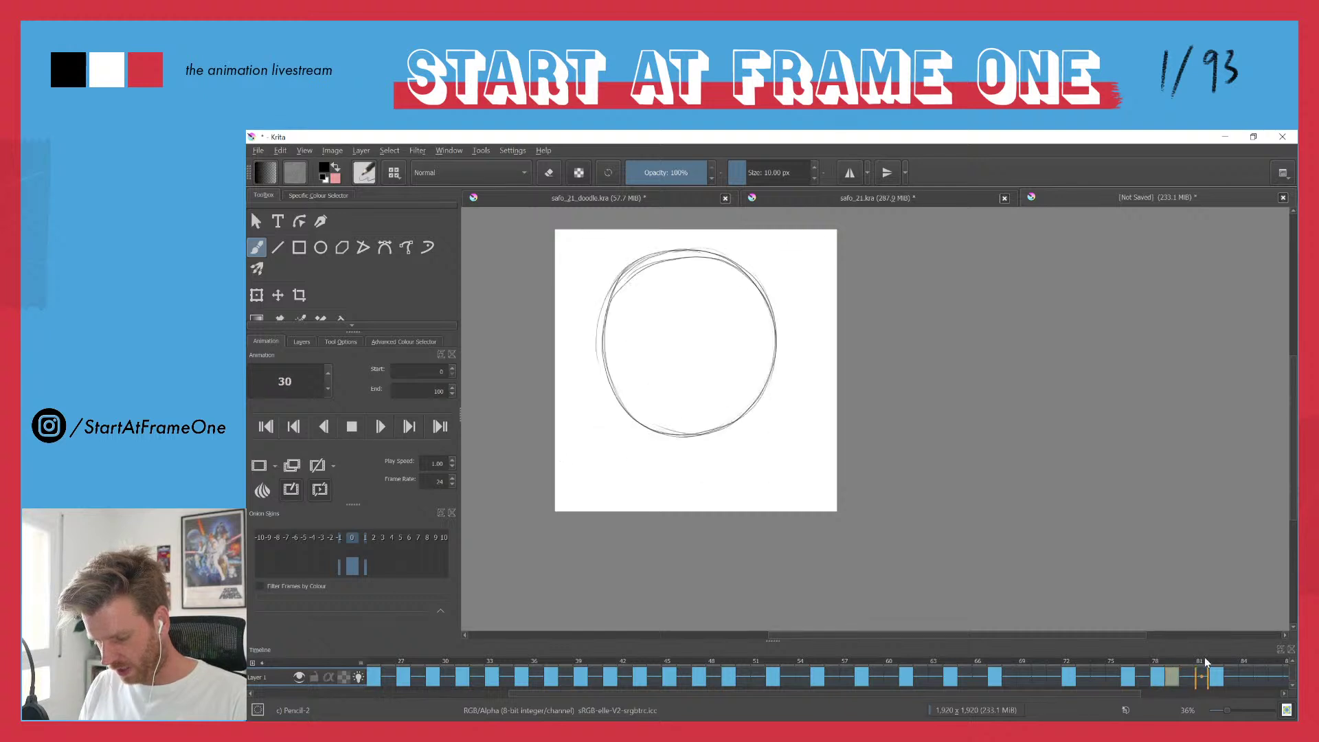
key(space)
- Add a new layer above the ball drawing with a frame at 82, and draw two thin slit eyes on the ball
click(1220, 666)
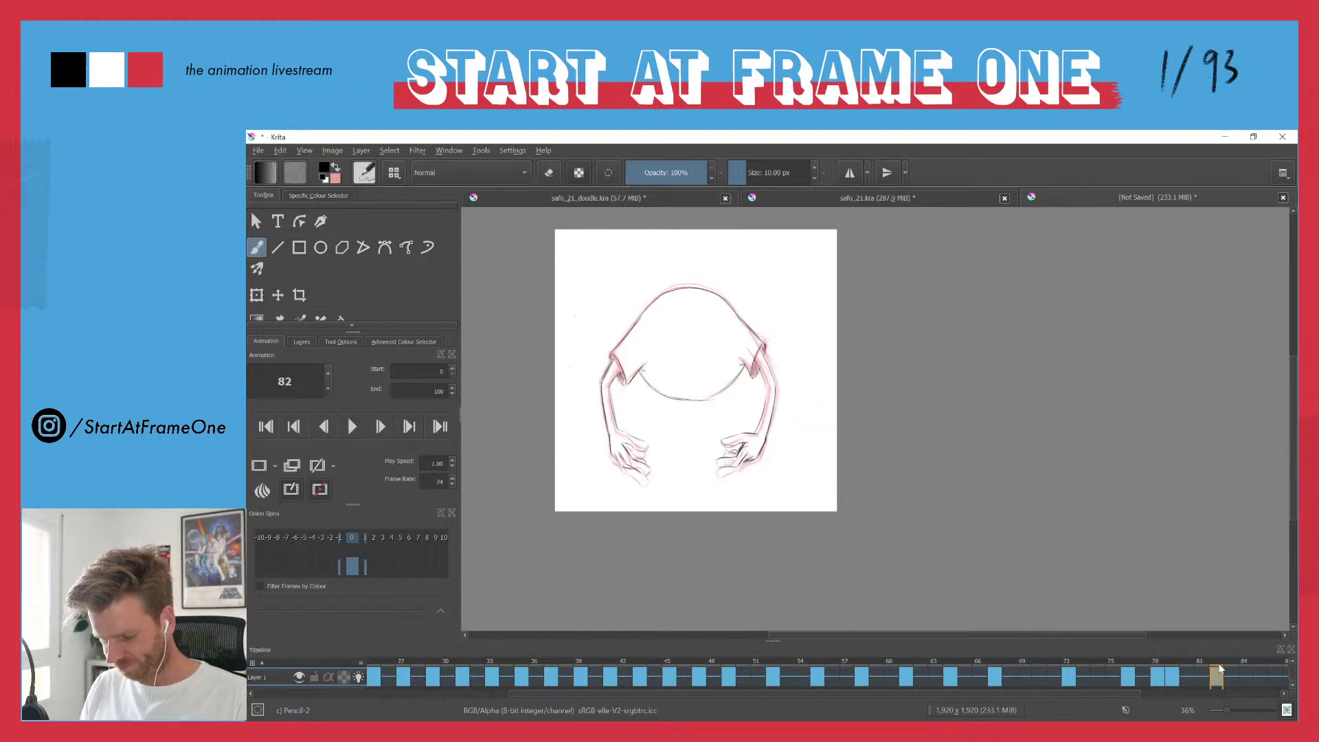
drag(678, 694, 981, 703)
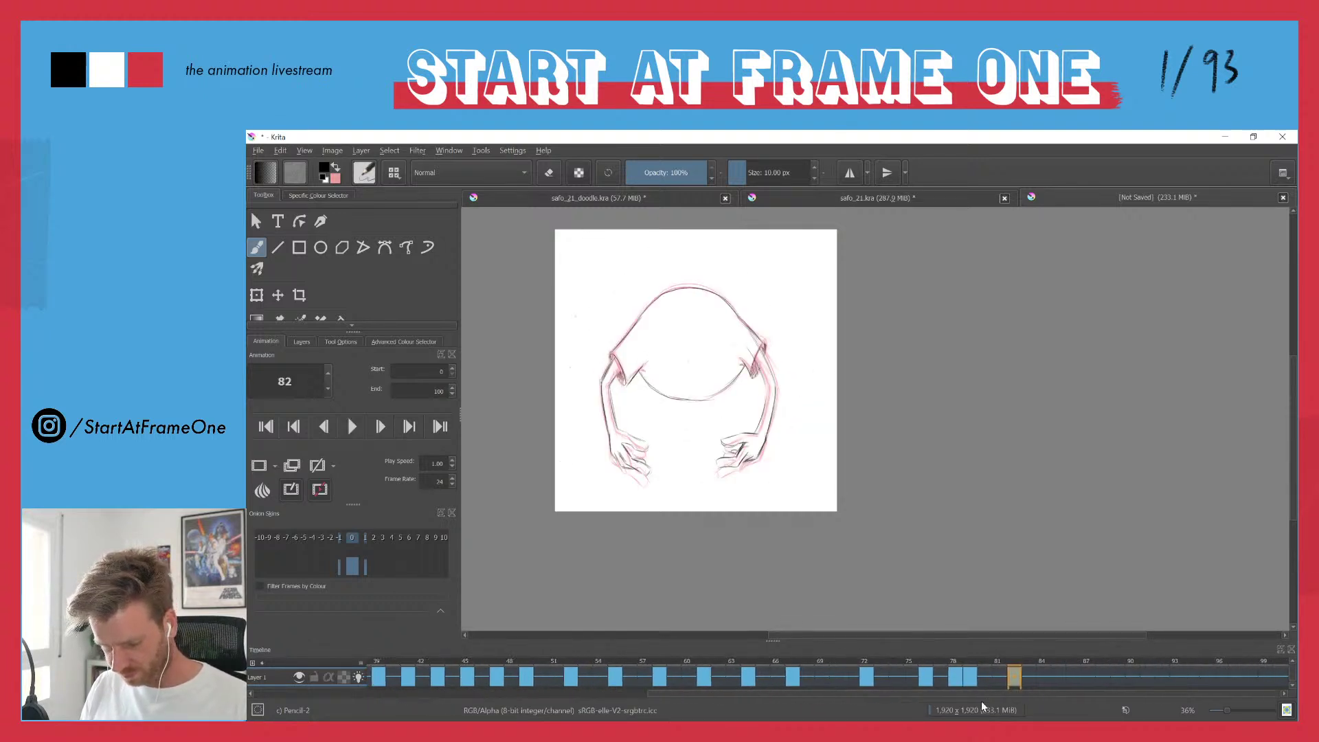
click(300, 341)
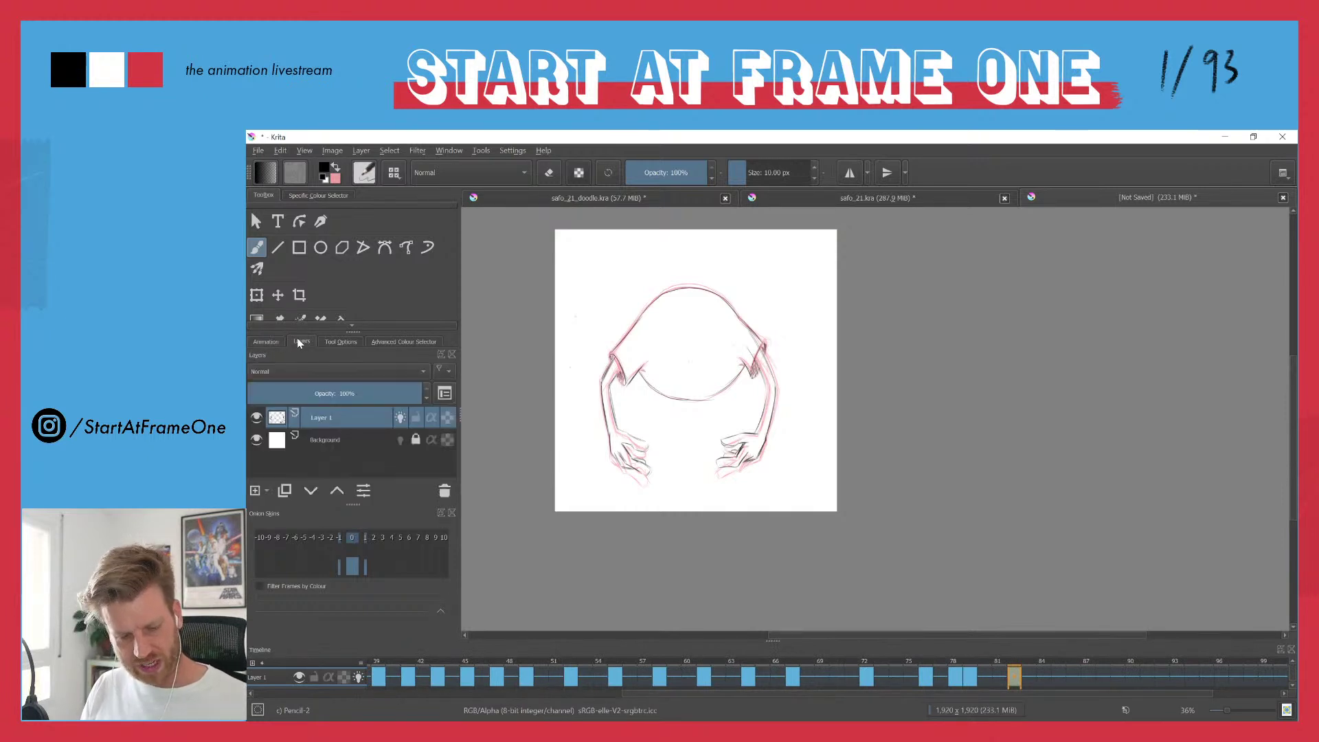
click(253, 489)
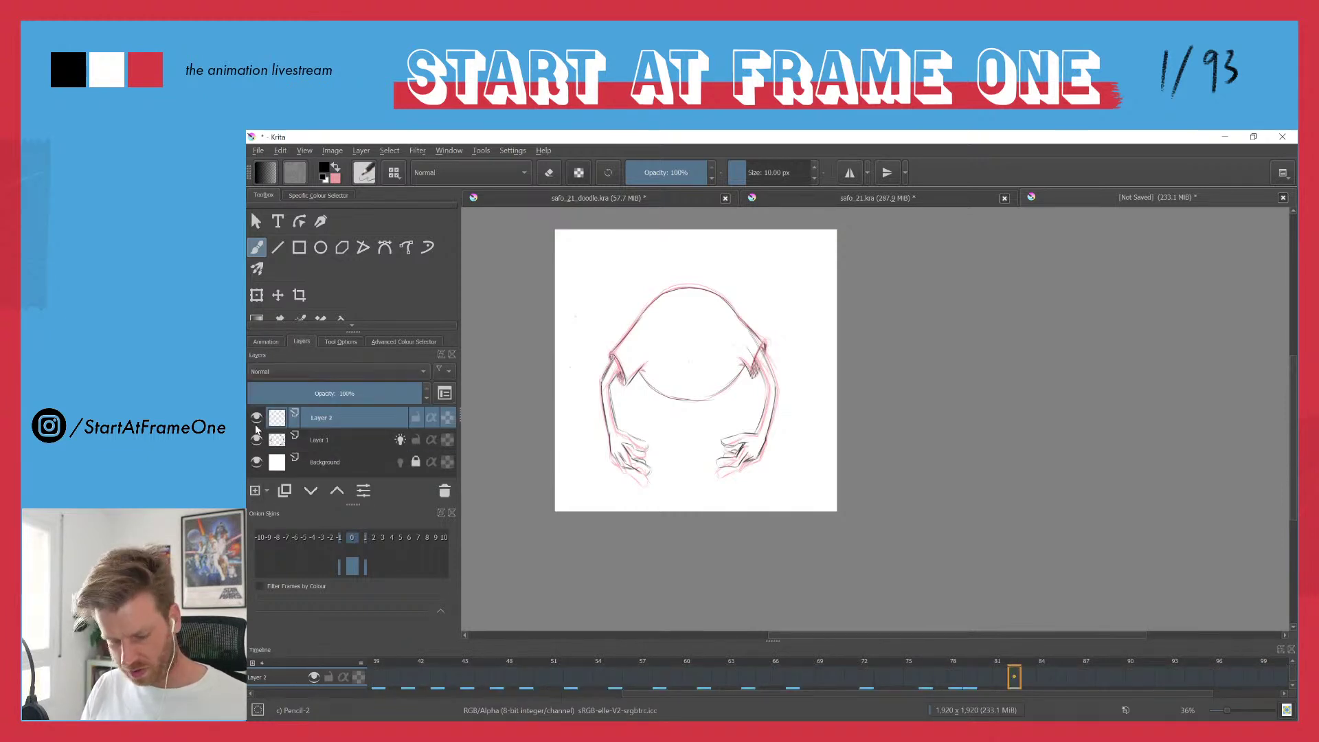
click(1016, 680)
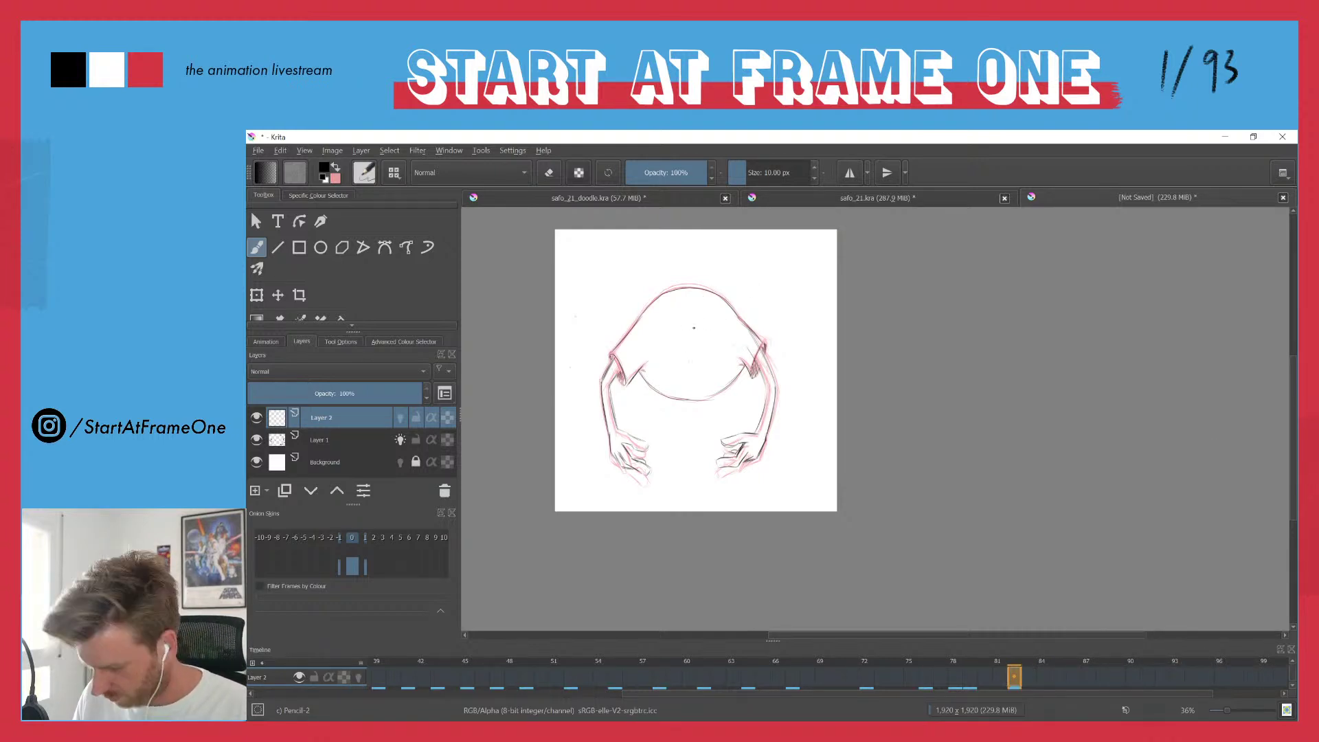
drag(698, 328, 724, 248)
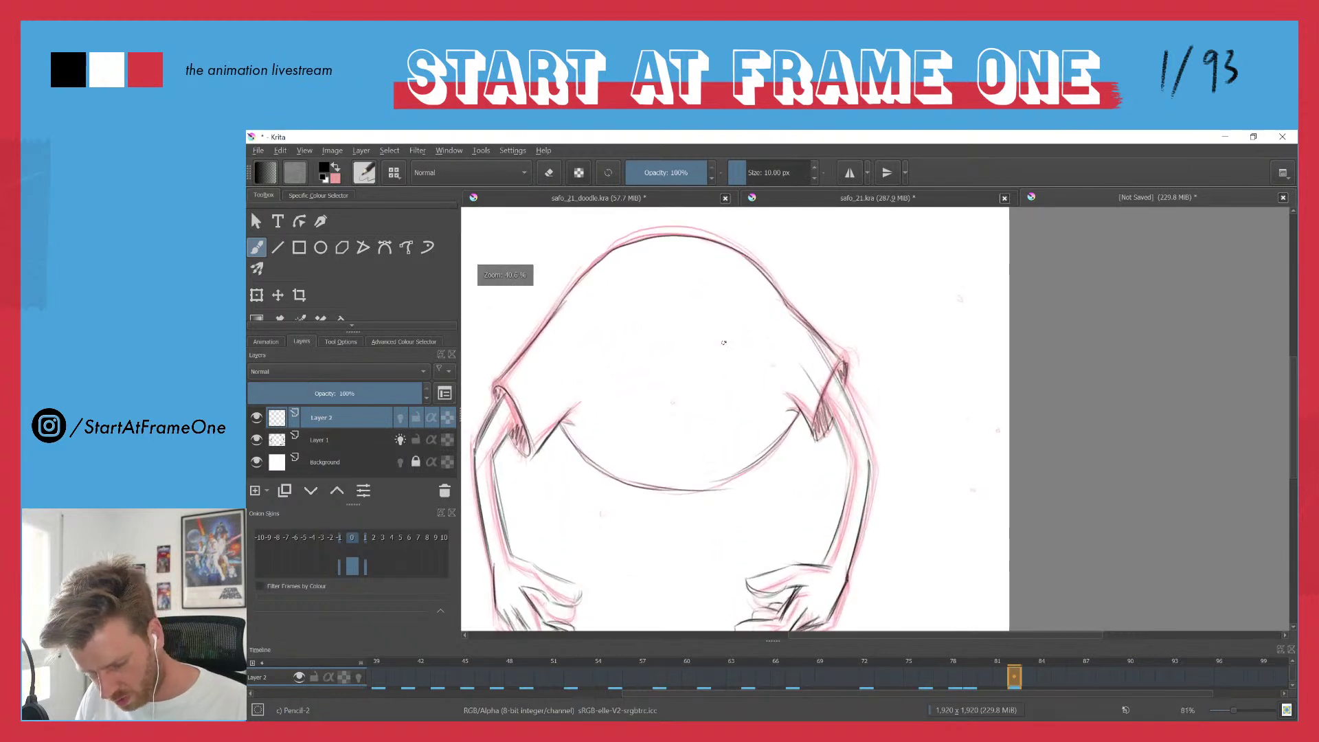
drag(729, 343, 626, 340)
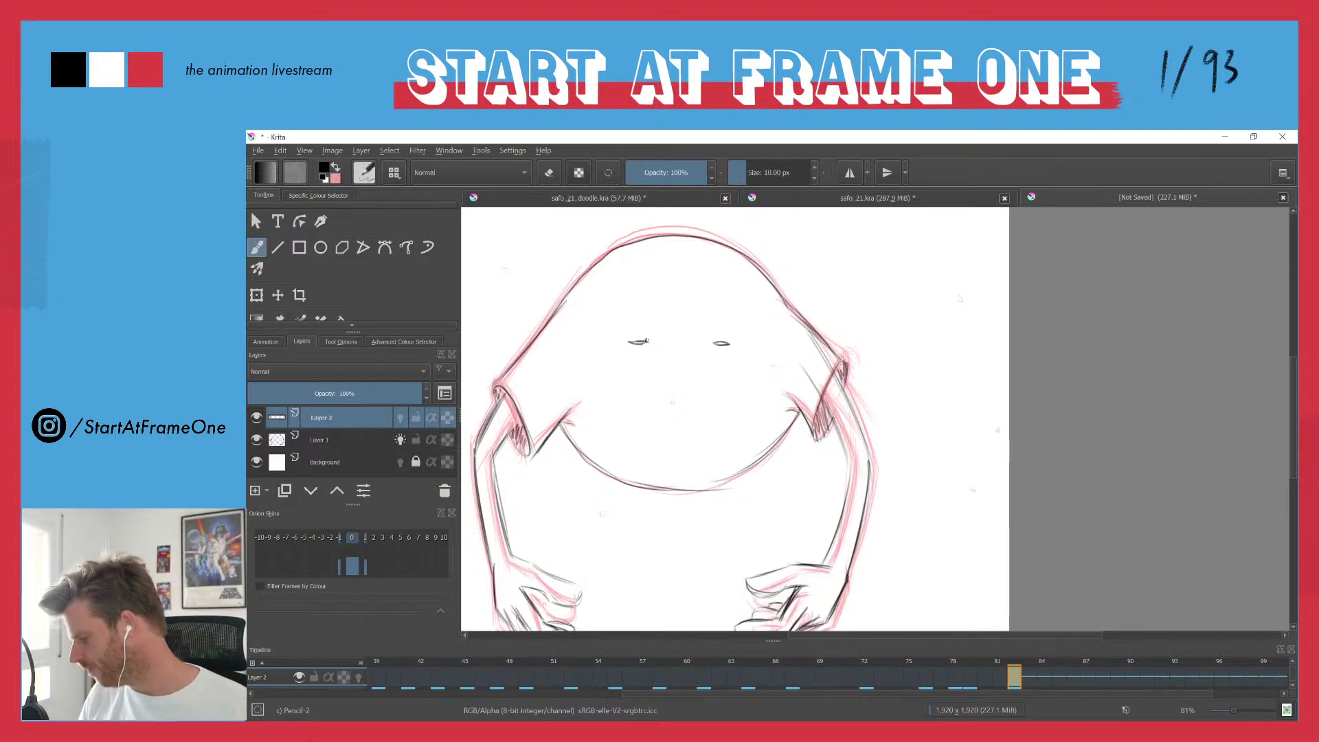
- At frame 84, switch onion skinning from Layer 1 to the eye layer and draw slightly wider eye slits with crease lines
key(Right)
key(Right)
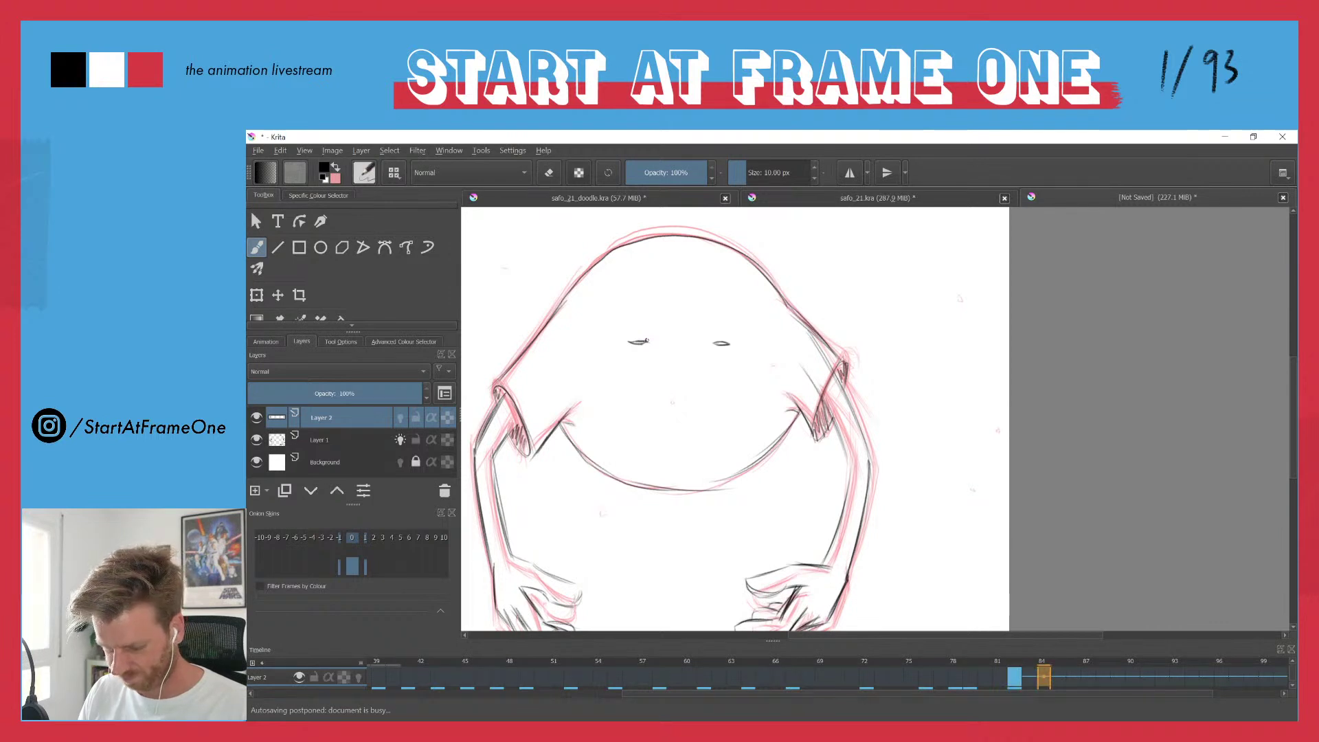
drag(639, 334, 641, 334)
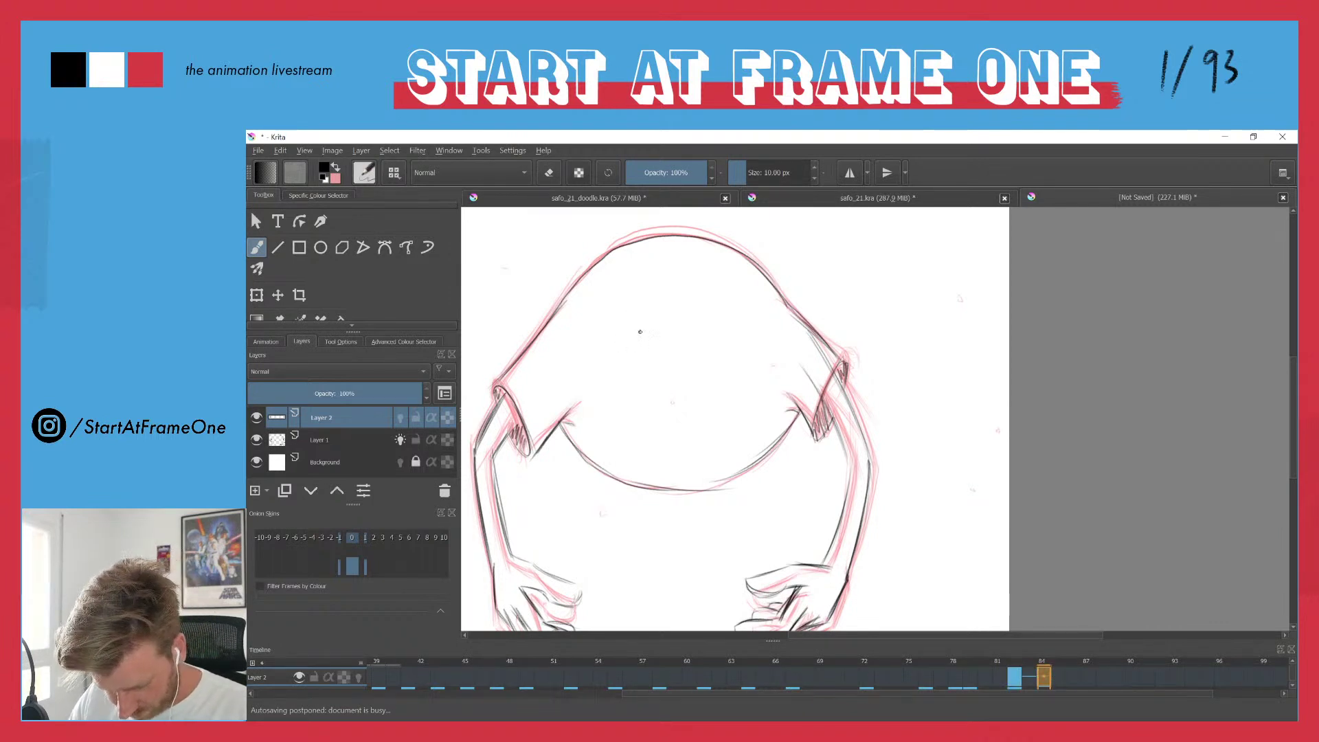
click(358, 677)
click(399, 441)
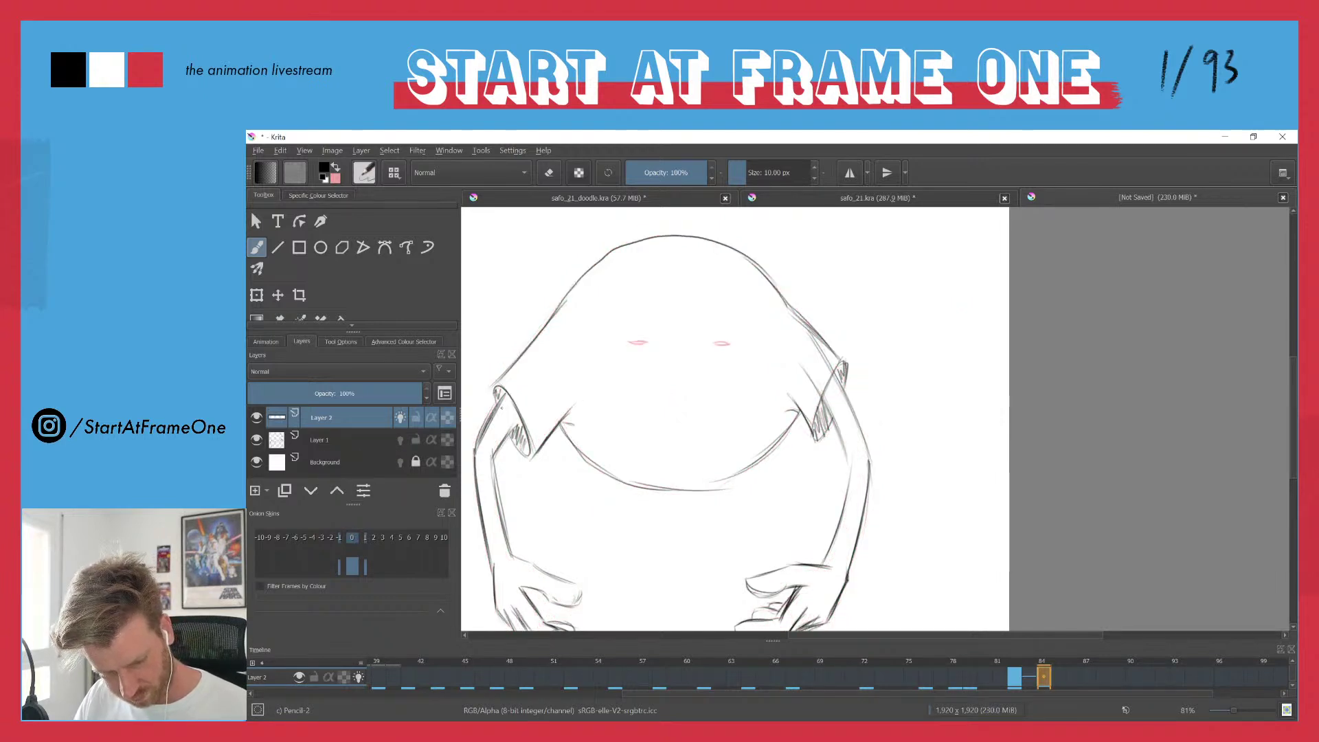
mouse_move(630, 342)
mouse_down()
mouse_move(734, 342)
mouse_move(704, 340)
mouse_move(739, 344)
mouse_up()
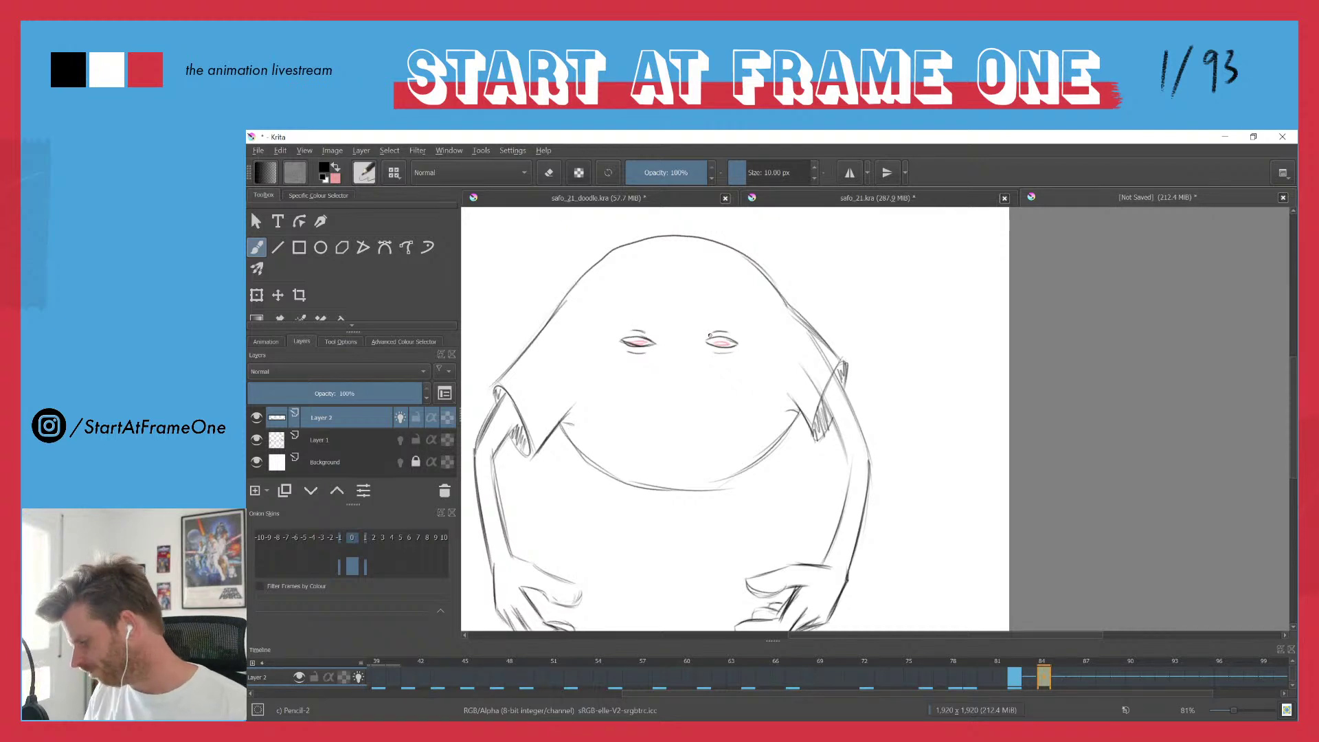
- Create a frame at 86 on the eye layer and draw the left eye wide open, hatched dark with crease marks around it
key(period)
key(period)
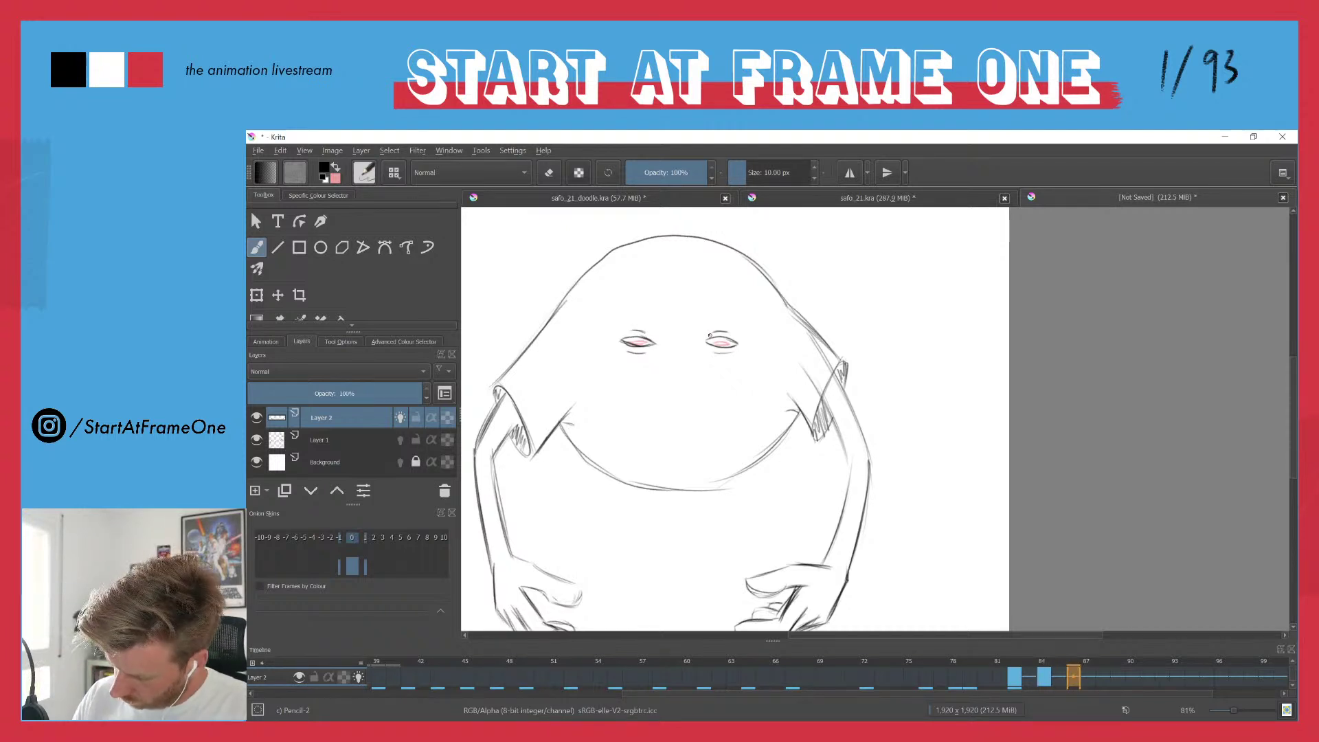
key(F7)
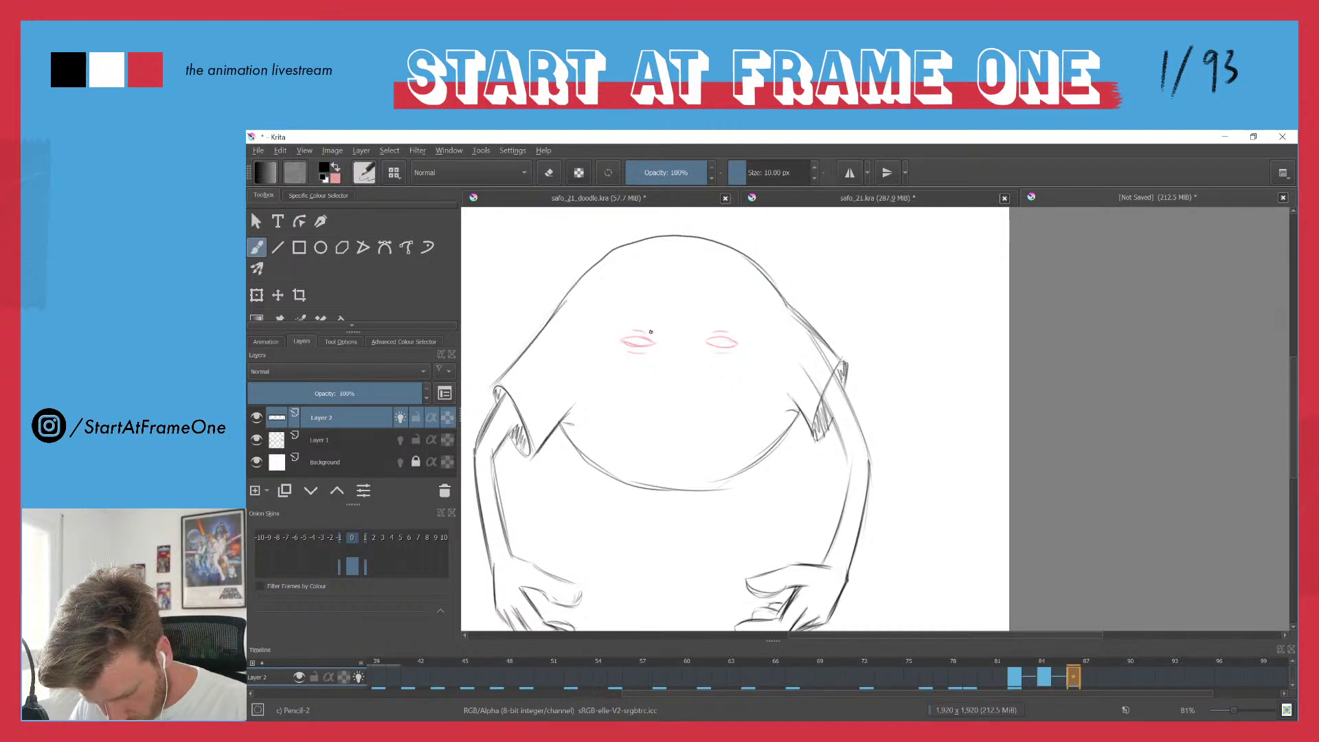
click(659, 337)
mouse_move(659, 336)
mouse_down()
mouse_move(625, 326)
mouse_move(618, 338)
mouse_move(637, 319)
mouse_move(659, 339)
mouse_move(638, 360)
mouse_move(616, 354)
mouse_move(628, 360)
mouse_move(618, 339)
mouse_move(656, 349)
mouse_up()
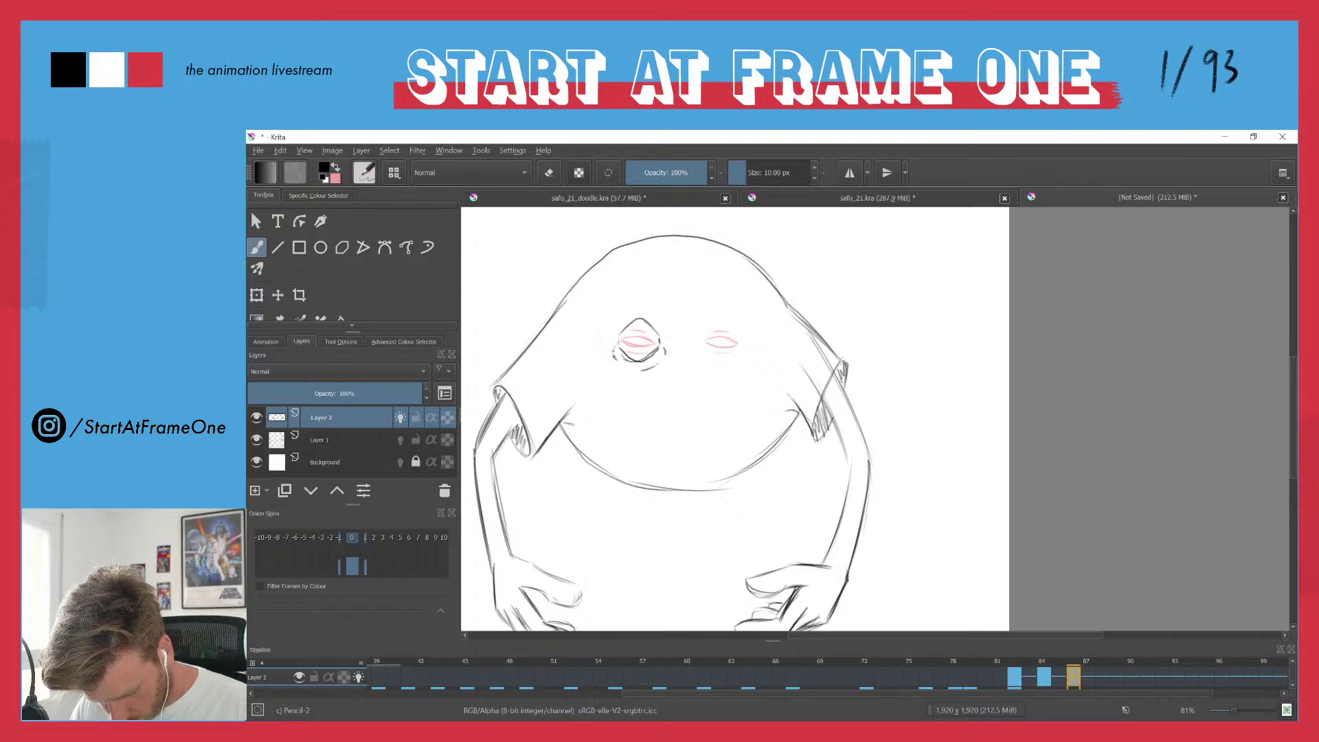
drag(663, 329, 620, 336)
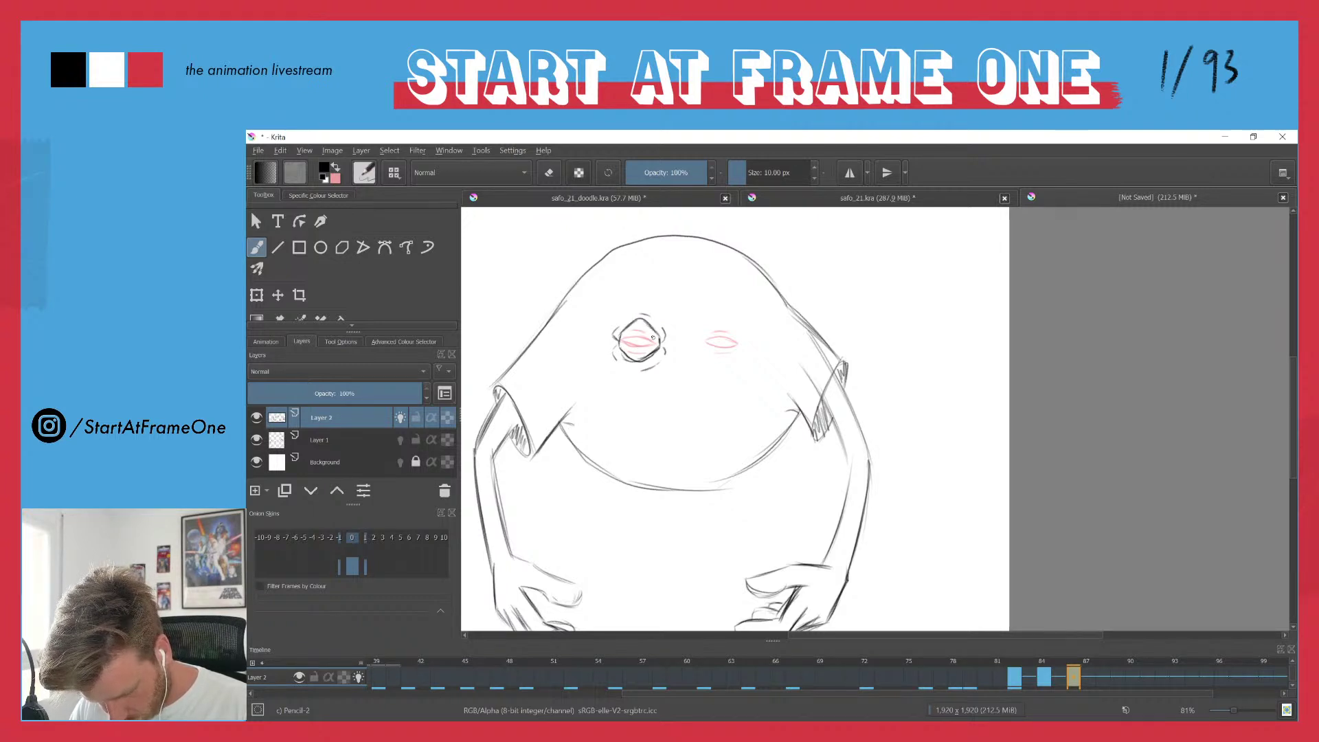
mouse_move(626, 329)
mouse_down()
mouse_move(645, 355)
mouse_move(652, 334)
mouse_move(634, 356)
mouse_move(626, 354)
mouse_up()
drag(636, 324, 625, 340)
drag(630, 326, 624, 338)
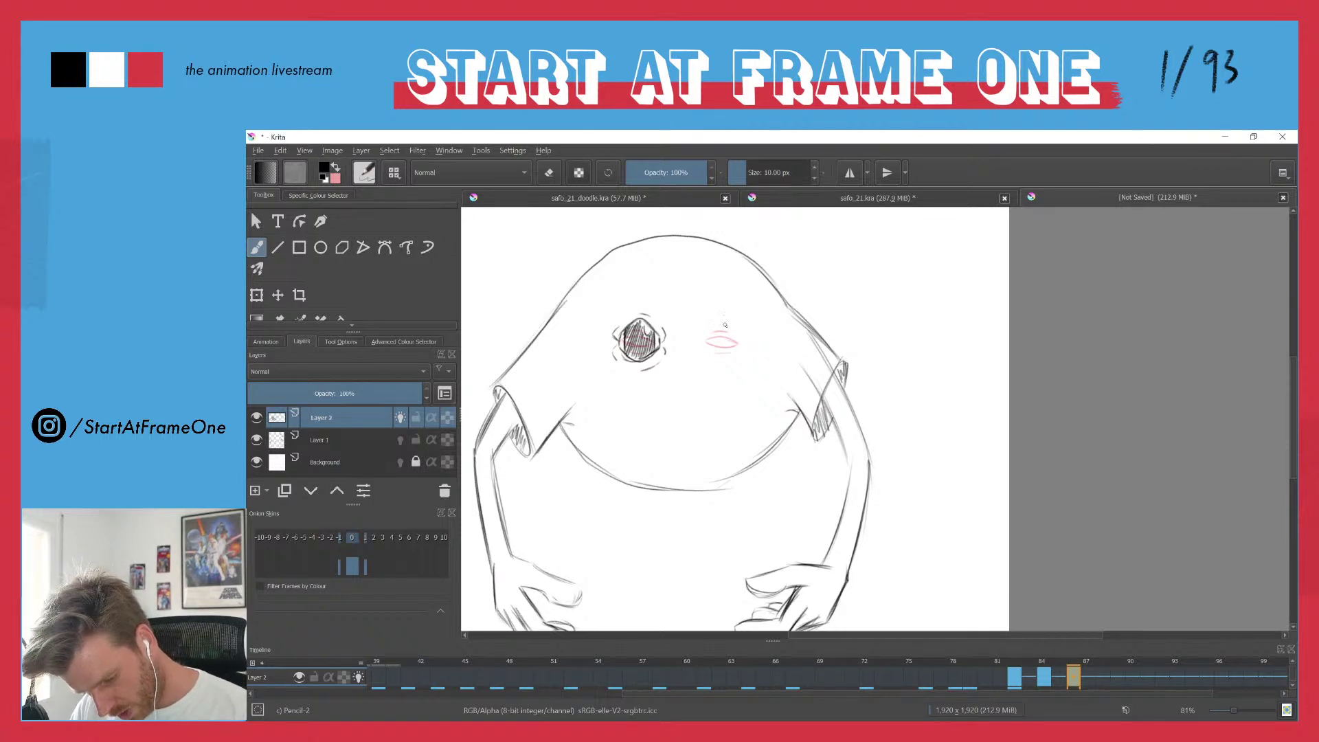
- Draw the matching rounded right eye on frame 86 with crease marks and fill it with dark hatching
mouse_move(720, 318)
mouse_down()
mouse_move(739, 336)
mouse_move(735, 357)
mouse_move(714, 365)
mouse_move(725, 365)
mouse_up()
mouse_move(740, 350)
mouse_down()
mouse_move(701, 331)
mouse_move(696, 347)
mouse_move(700, 333)
mouse_move(737, 368)
mouse_up()
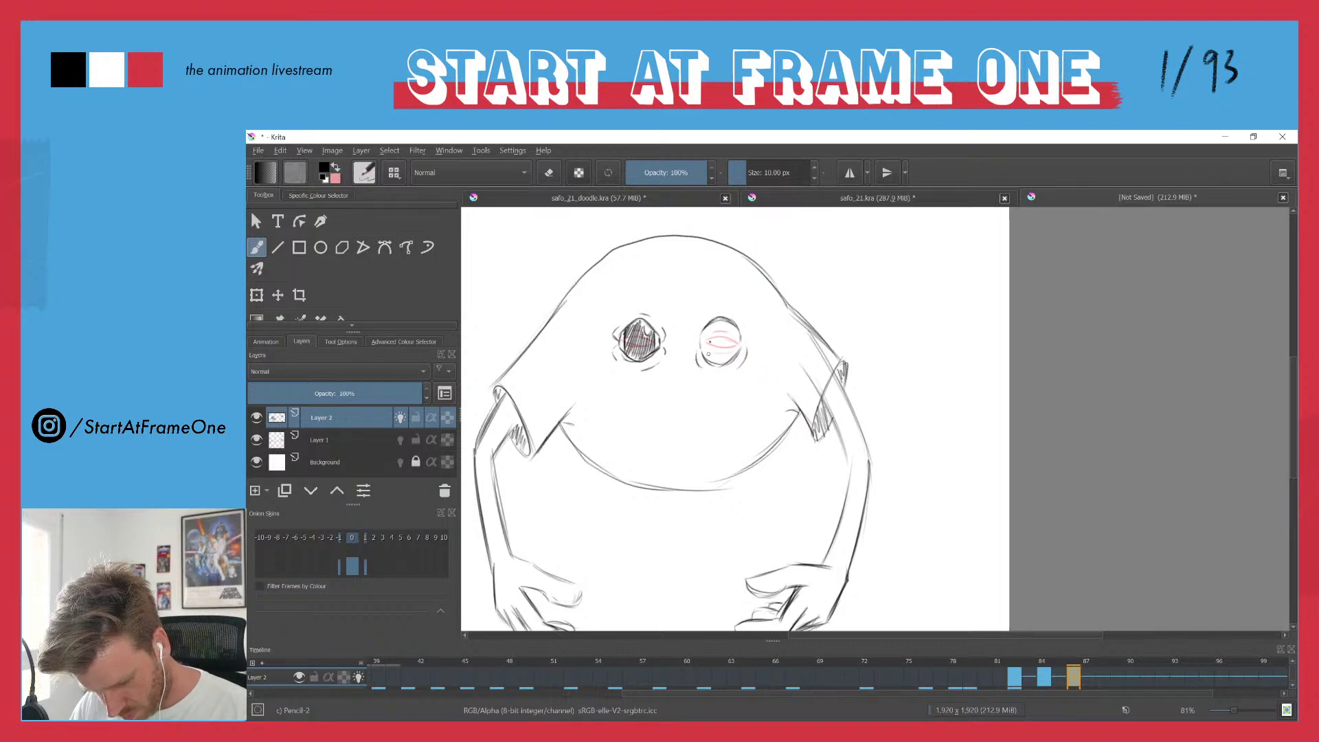
mouse_move(742, 320)
mouse_down()
mouse_move(731, 359)
mouse_move(708, 361)
mouse_move(730, 338)
mouse_move(725, 362)
mouse_move(710, 353)
mouse_up()
drag(725, 318, 710, 341)
drag(718, 322, 700, 336)
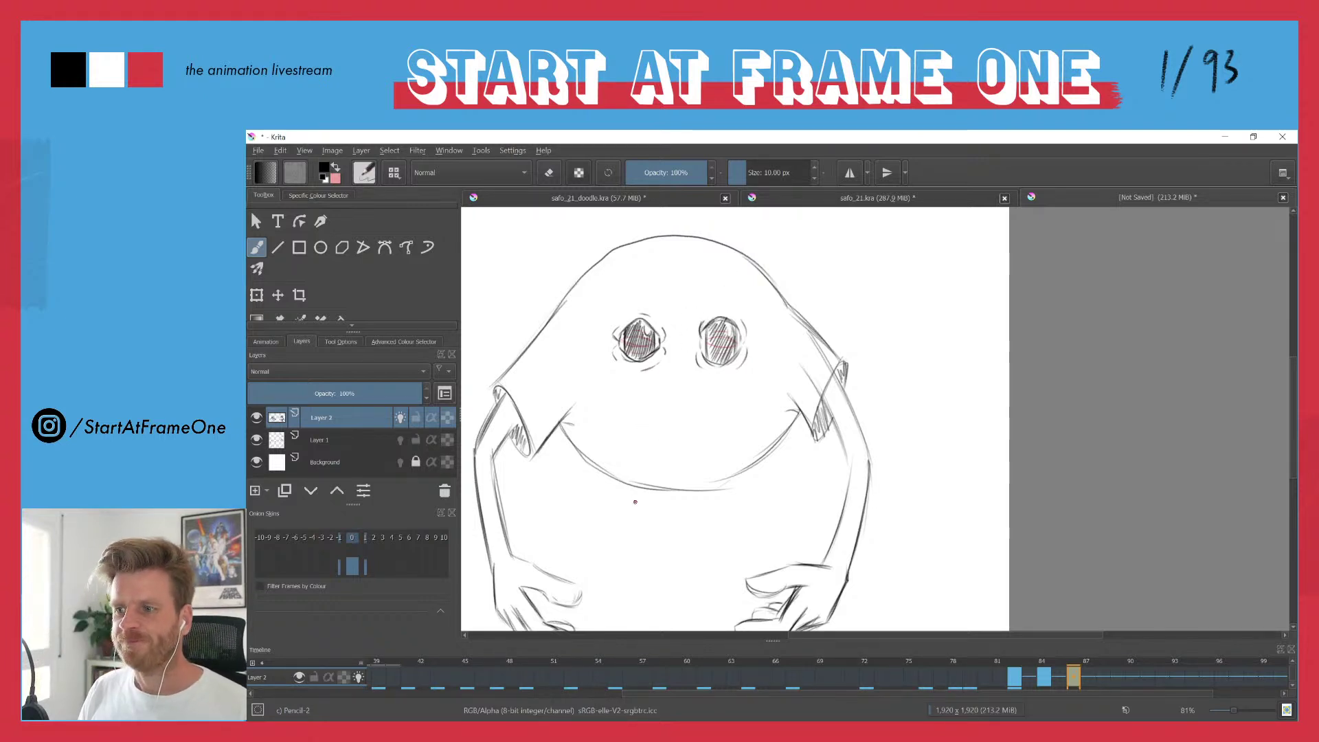
- Create a frame at 88 and draw the left eye stretched into a tall oval with crease marks and dark hatching
key(Right)
key(Right)
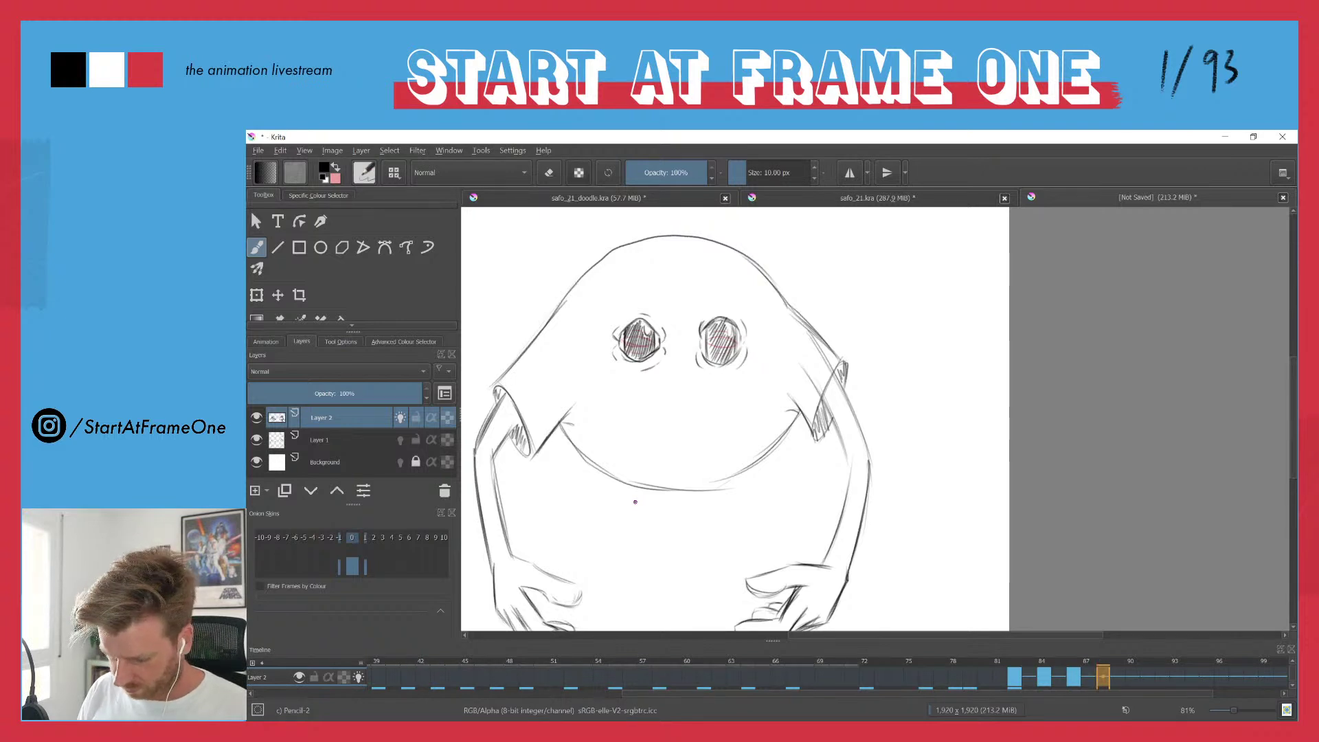
key(F7)
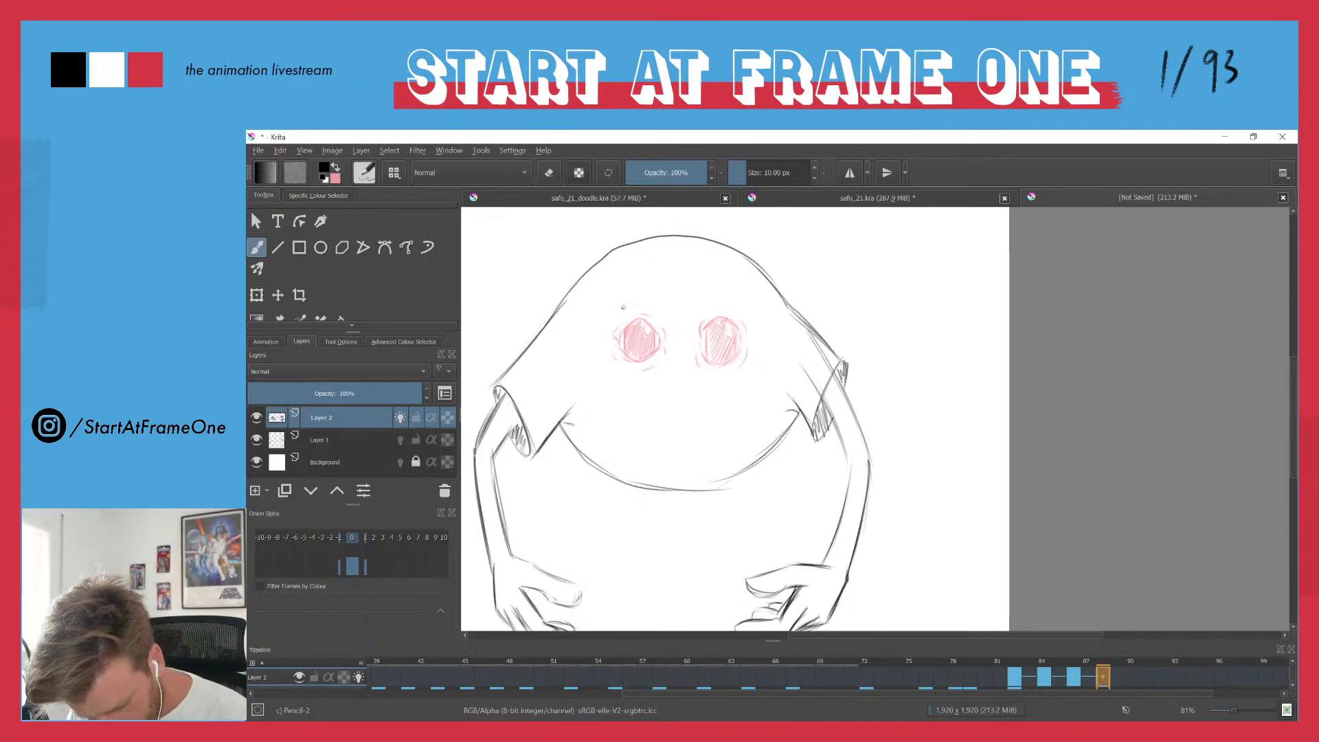
mouse_move(639, 296)
mouse_down()
mouse_move(666, 312)
mouse_move(664, 298)
mouse_move(662, 377)
mouse_move(664, 359)
mouse_move(613, 365)
mouse_up()
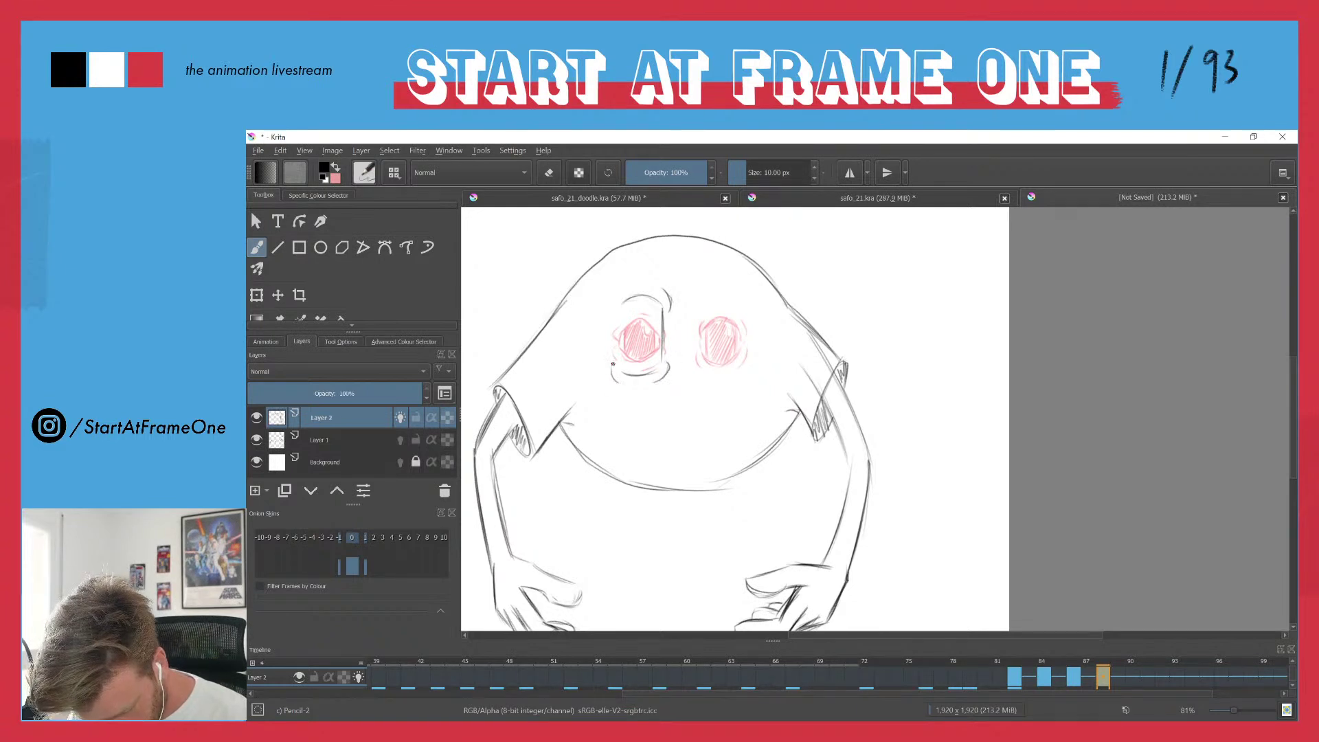
drag(621, 306, 620, 375)
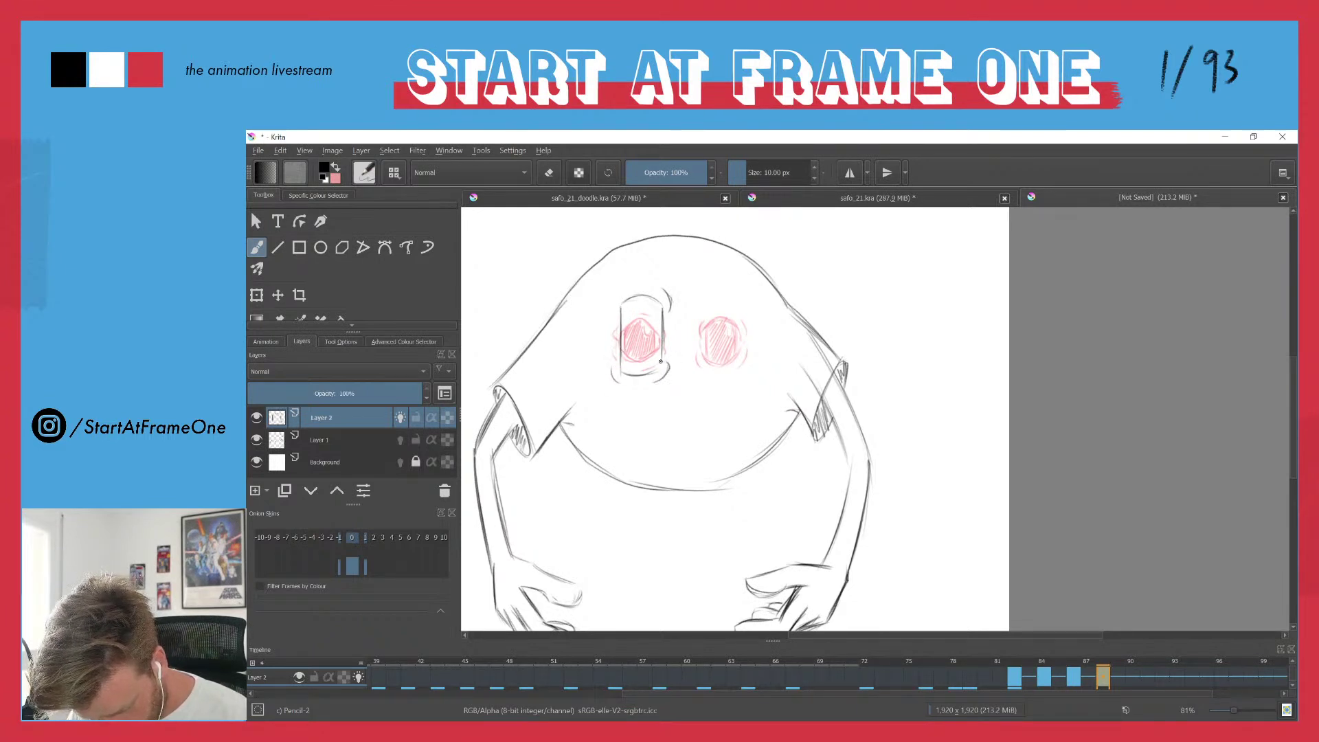
drag(657, 303, 655, 357)
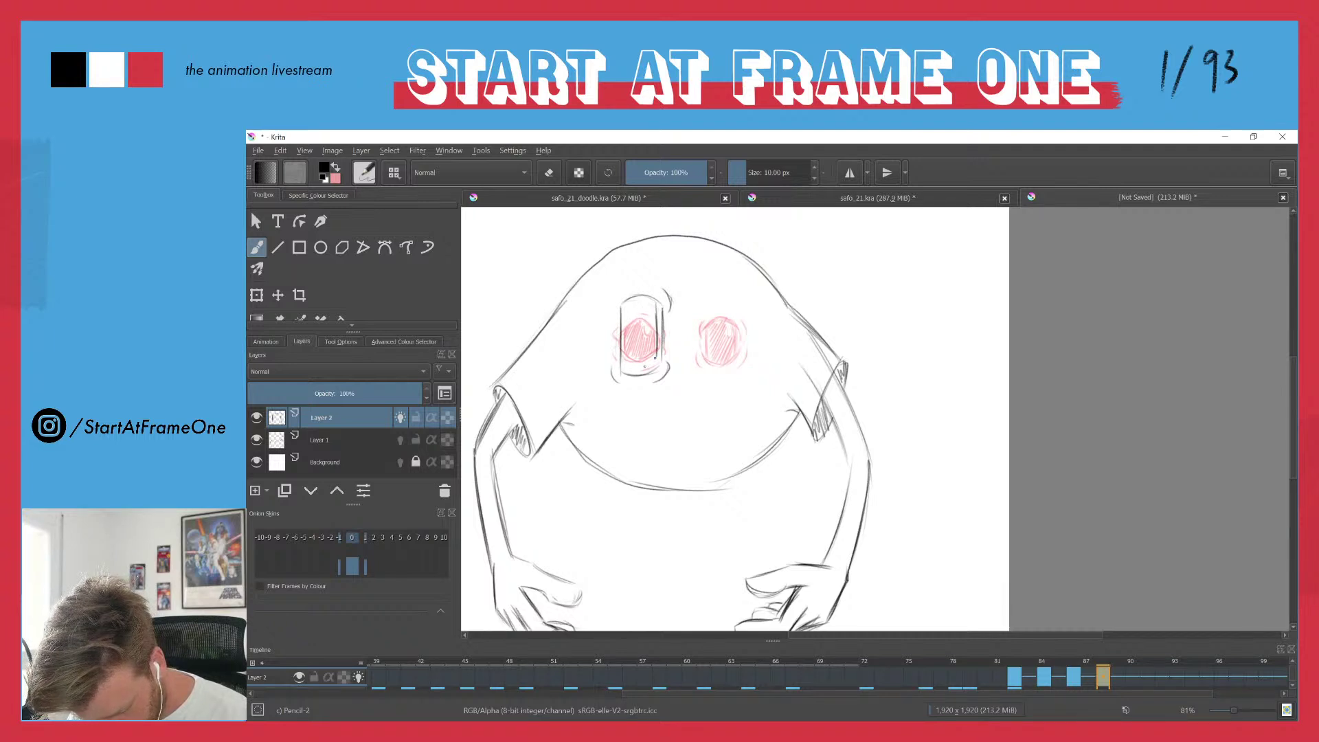
mouse_move(625, 301)
mouse_down()
mouse_move(630, 365)
mouse_move(656, 352)
mouse_move(650, 311)
mouse_up()
mouse_move(653, 359)
mouse_down()
mouse_move(652, 320)
mouse_move(649, 359)
mouse_up()
drag(644, 364, 650, 318)
mouse_move(644, 318)
mouse_down()
mouse_move(635, 359)
mouse_move(644, 303)
mouse_move(630, 355)
mouse_up()
mouse_move(630, 343)
mouse_down()
mouse_move(641, 304)
mouse_move(626, 349)
mouse_up()
mouse_move(626, 348)
mouse_down()
mouse_move(639, 301)
mouse_move(628, 335)
mouse_up()
mouse_move(627, 329)
mouse_down()
mouse_move(635, 298)
mouse_move(652, 307)
mouse_up()
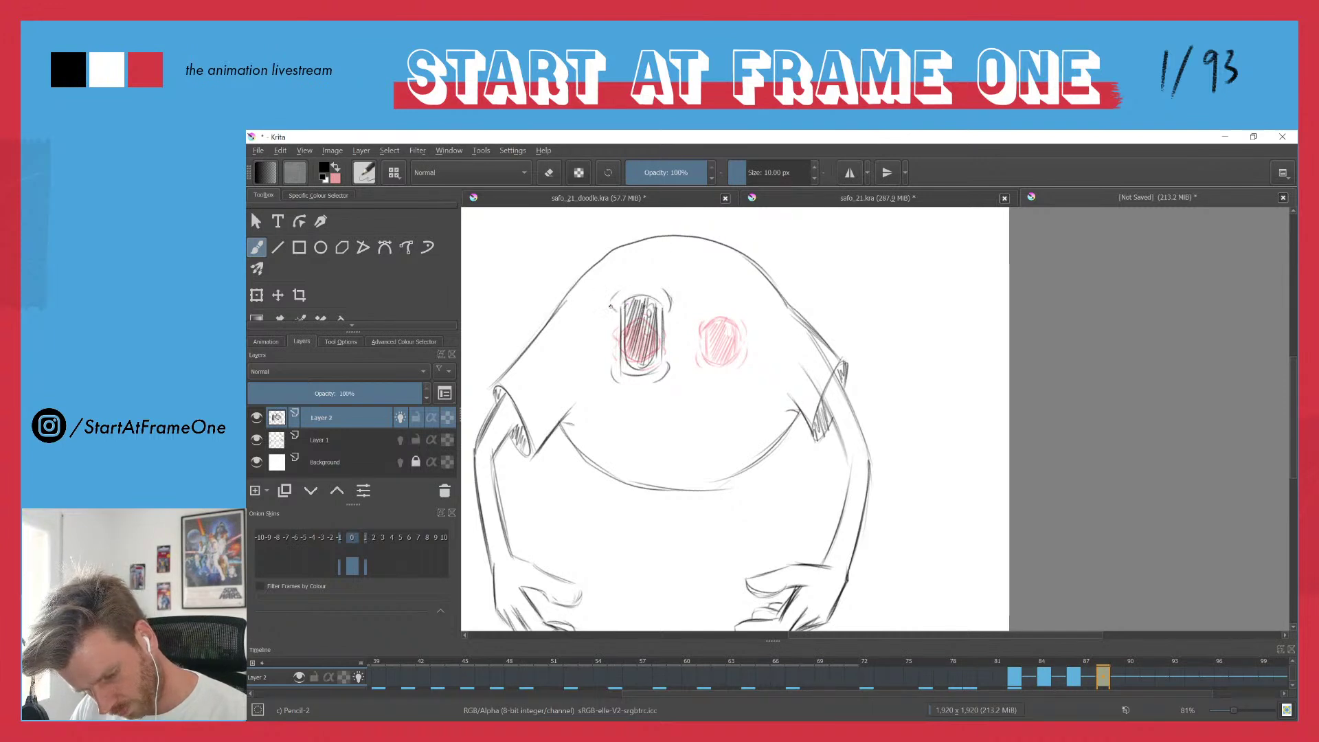
- Draw the matching tall oval right eye on frame 88 with crease marks around it and dark hatching inside
mouse_move(703, 307)
mouse_down()
mouse_move(732, 301)
mouse_move(732, 371)
mouse_up()
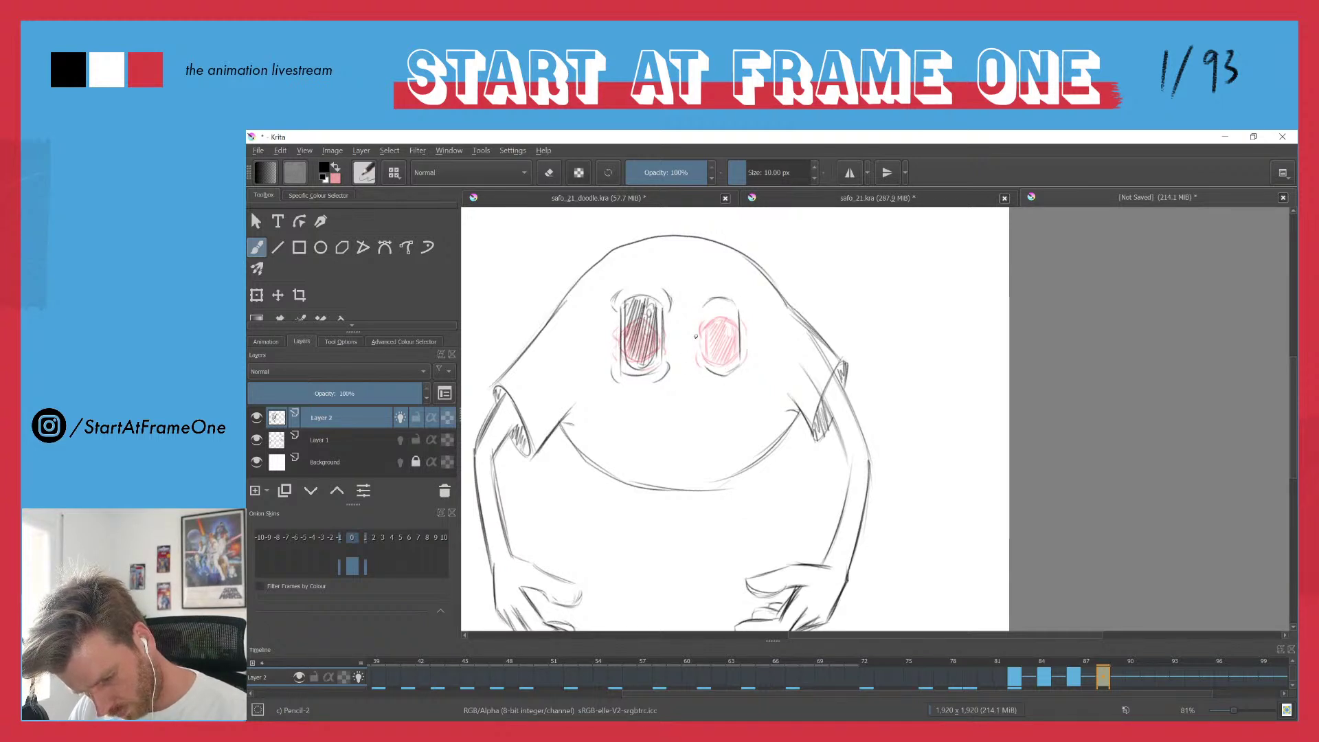
drag(702, 320, 706, 365)
drag(700, 310, 705, 366)
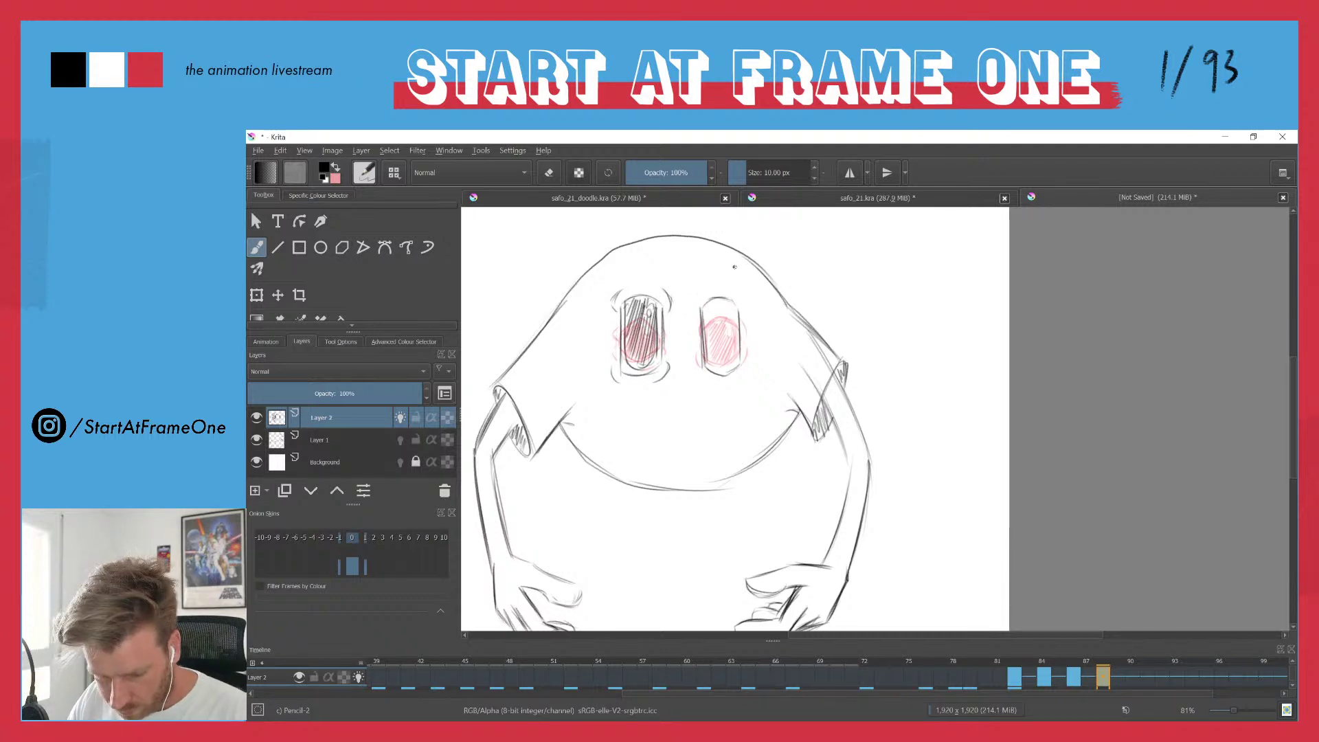
drag(733, 298, 735, 358)
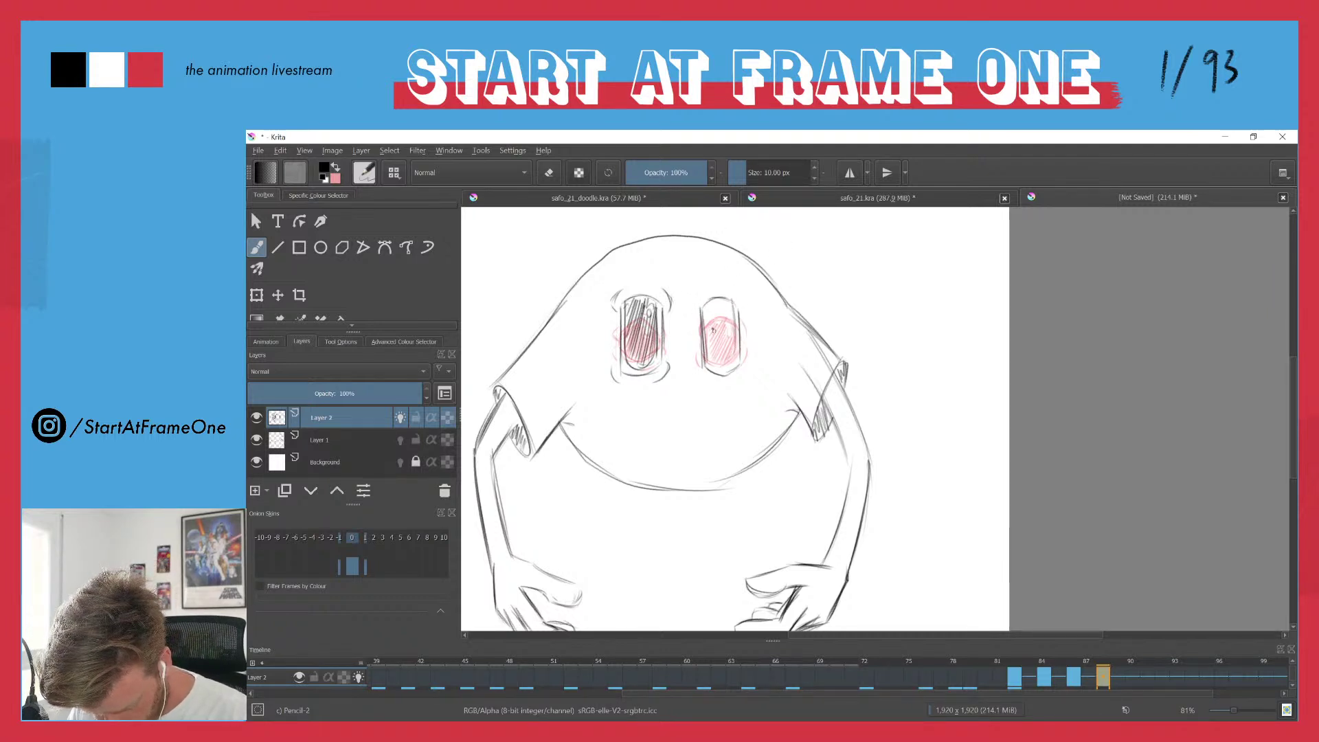
drag(706, 304, 709, 337)
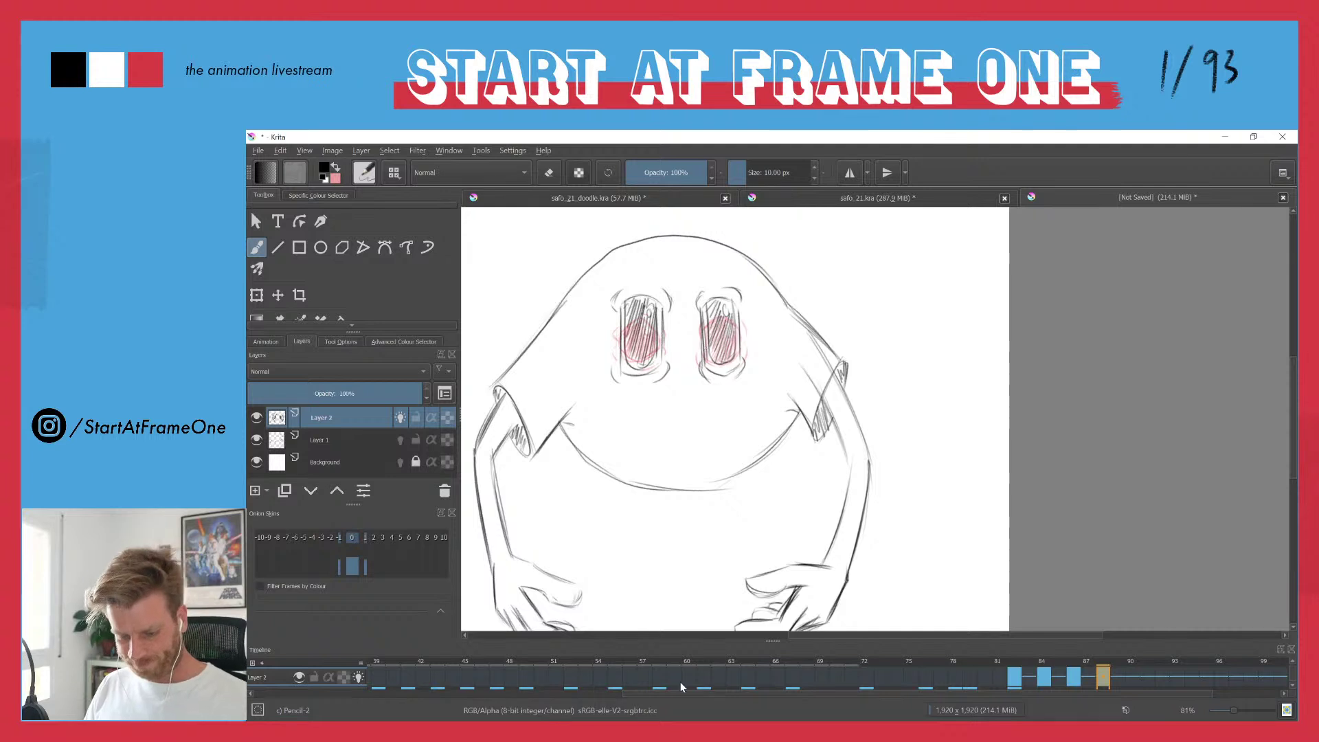
- Play back the animation from frame 62 to review the eyes opening on the whole figure
click(725, 664)
key(space)
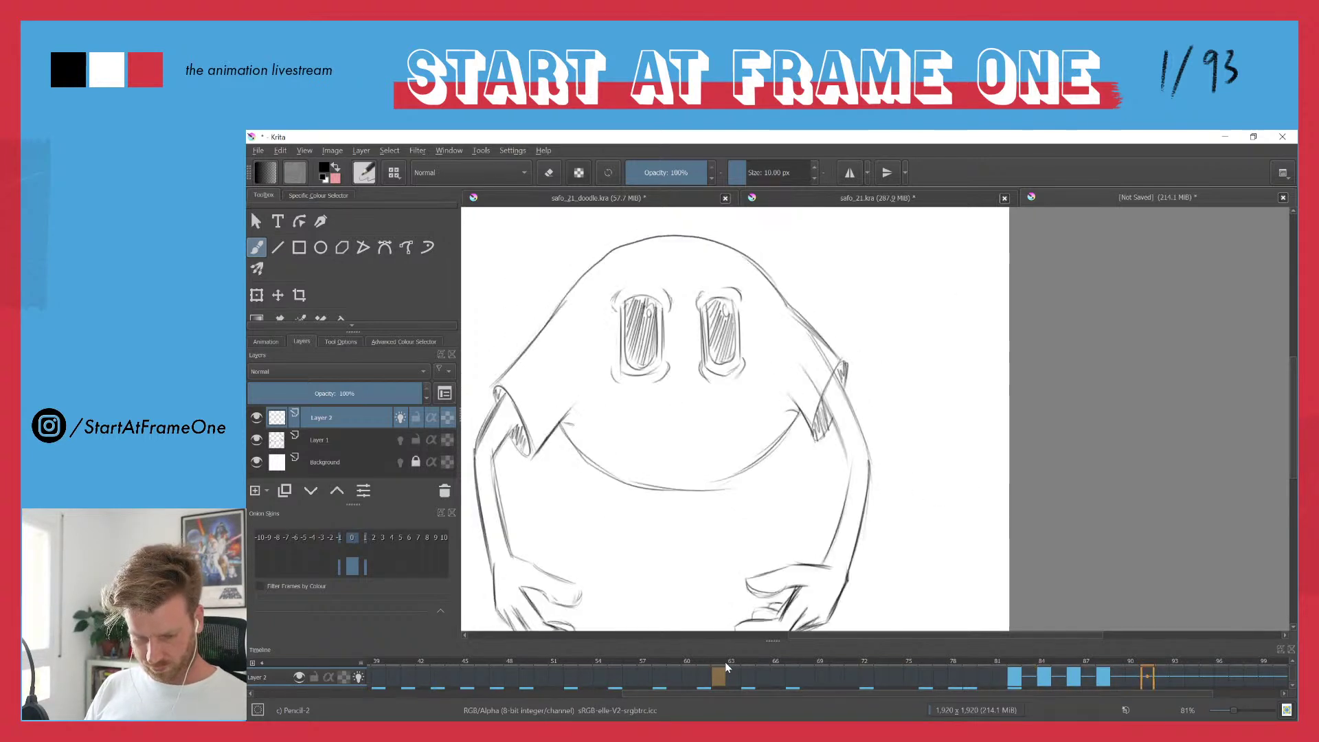
key(space)
drag(597, 323, 613, 430)
key(space)
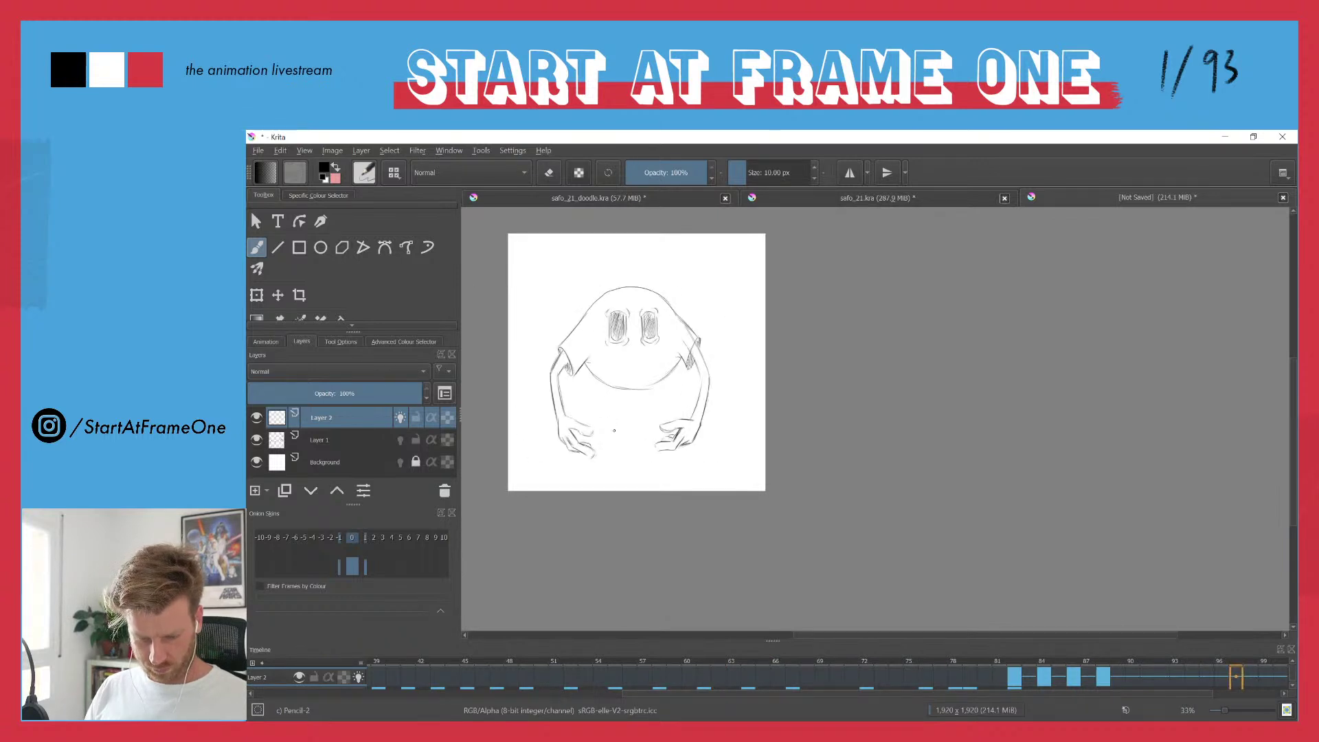
- Create a frame at 90 on the eye layer and draw the left eye slightly taller with a highlight, crease marks and dark hatching
click(1133, 677)
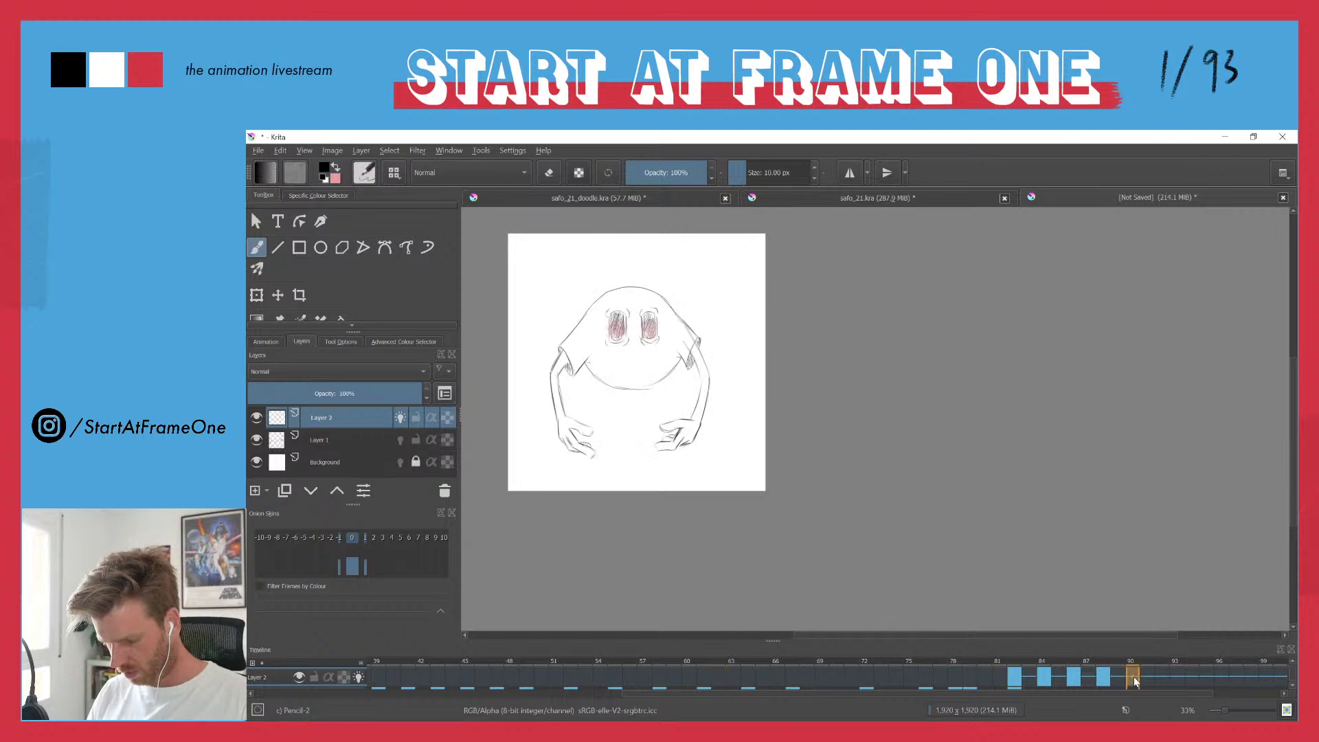
ctrl+drag(611, 316, 626, 238)
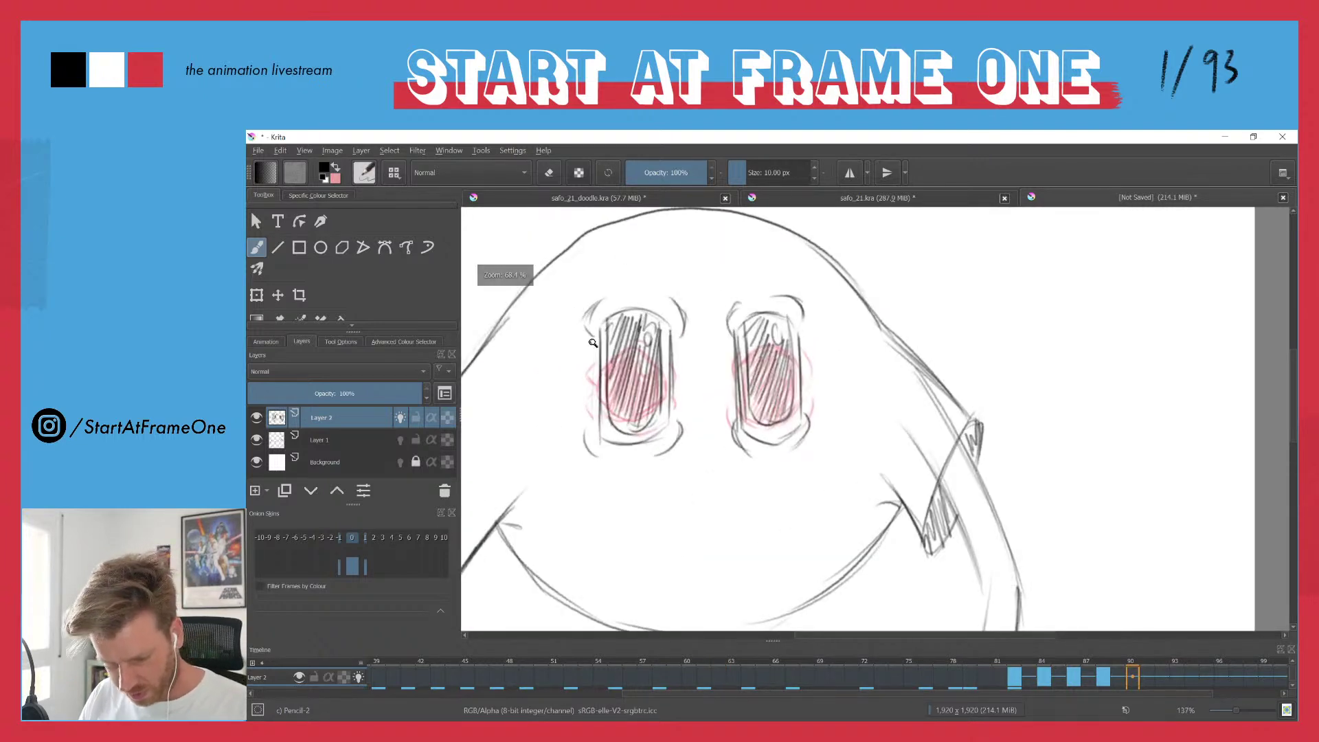
key(F7)
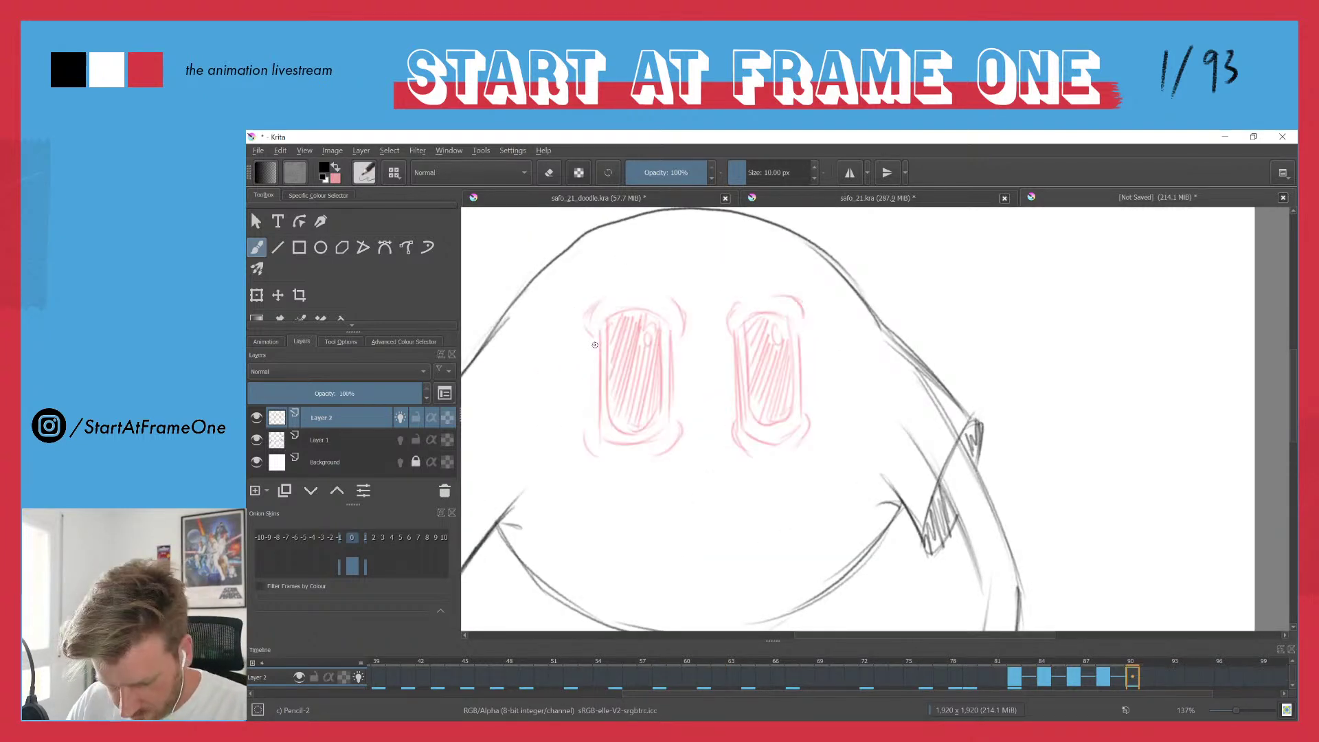
drag(643, 298, 668, 311)
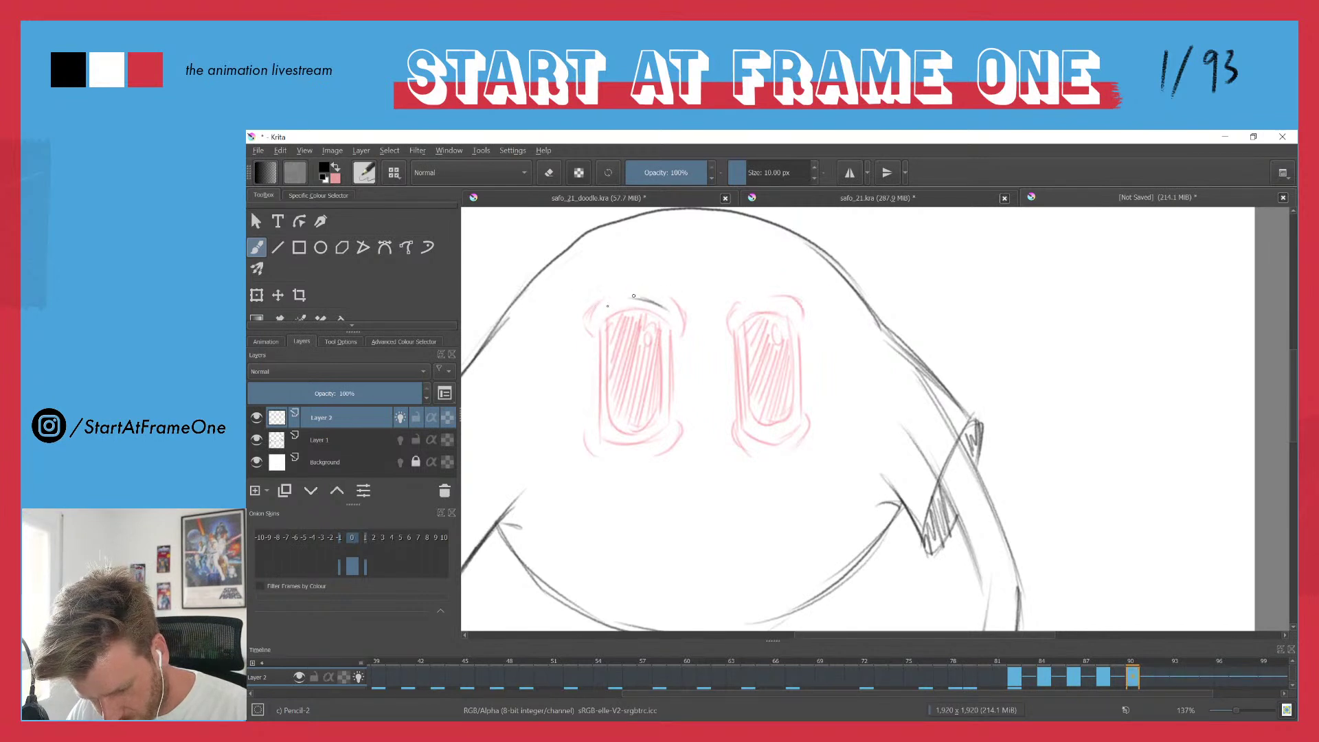
drag(672, 396, 668, 431)
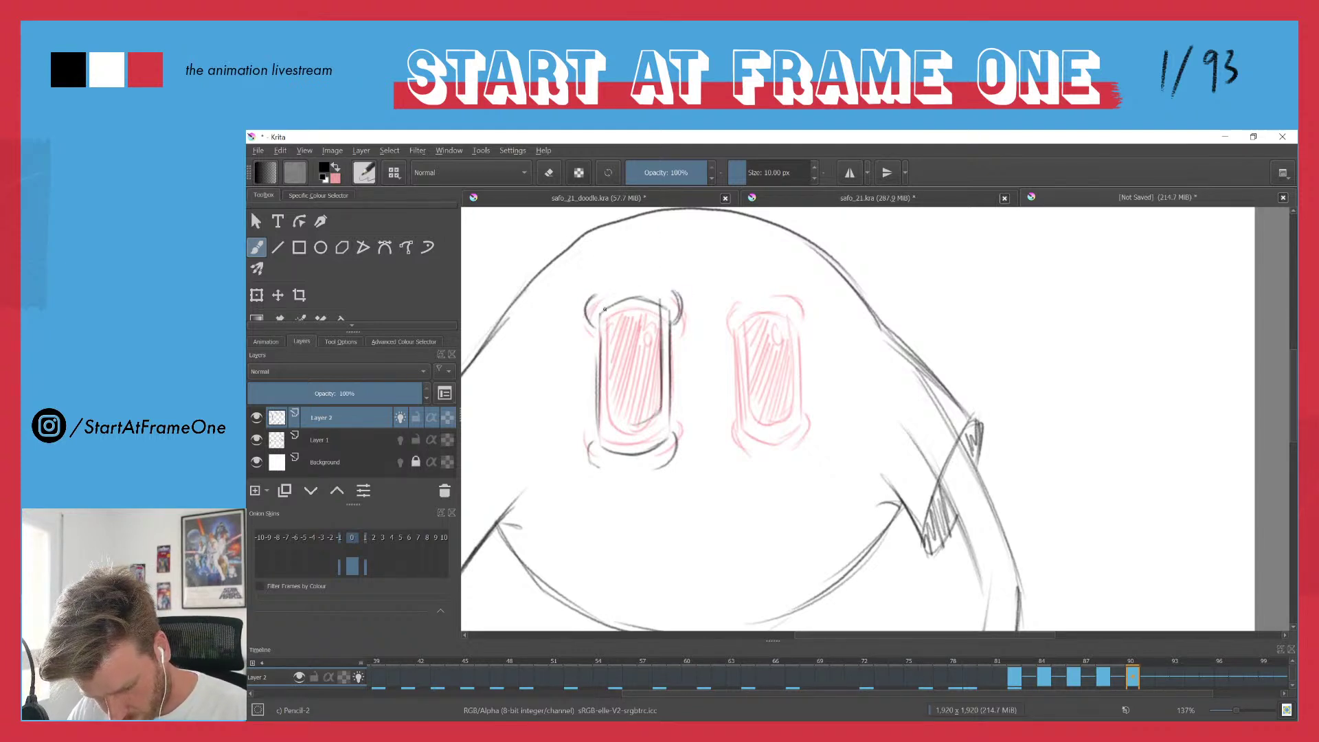
drag(607, 320, 613, 419)
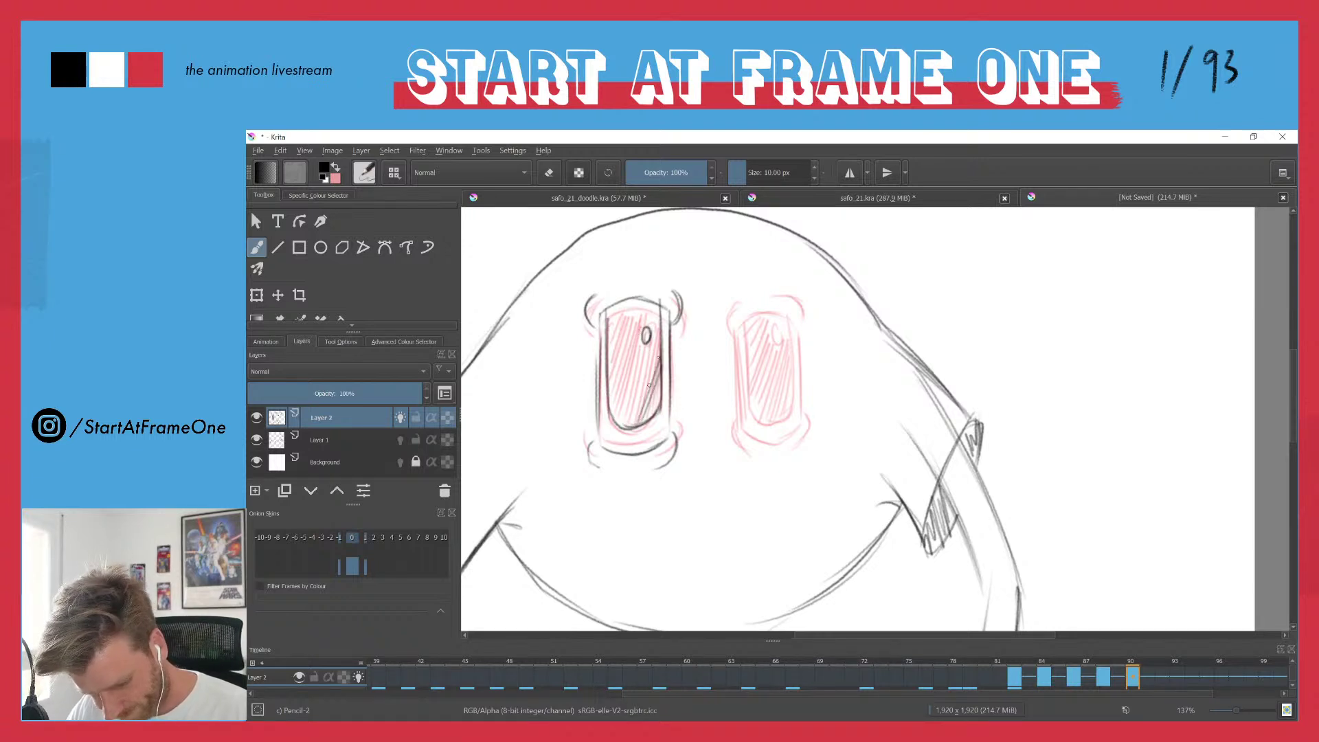
drag(629, 407, 621, 395)
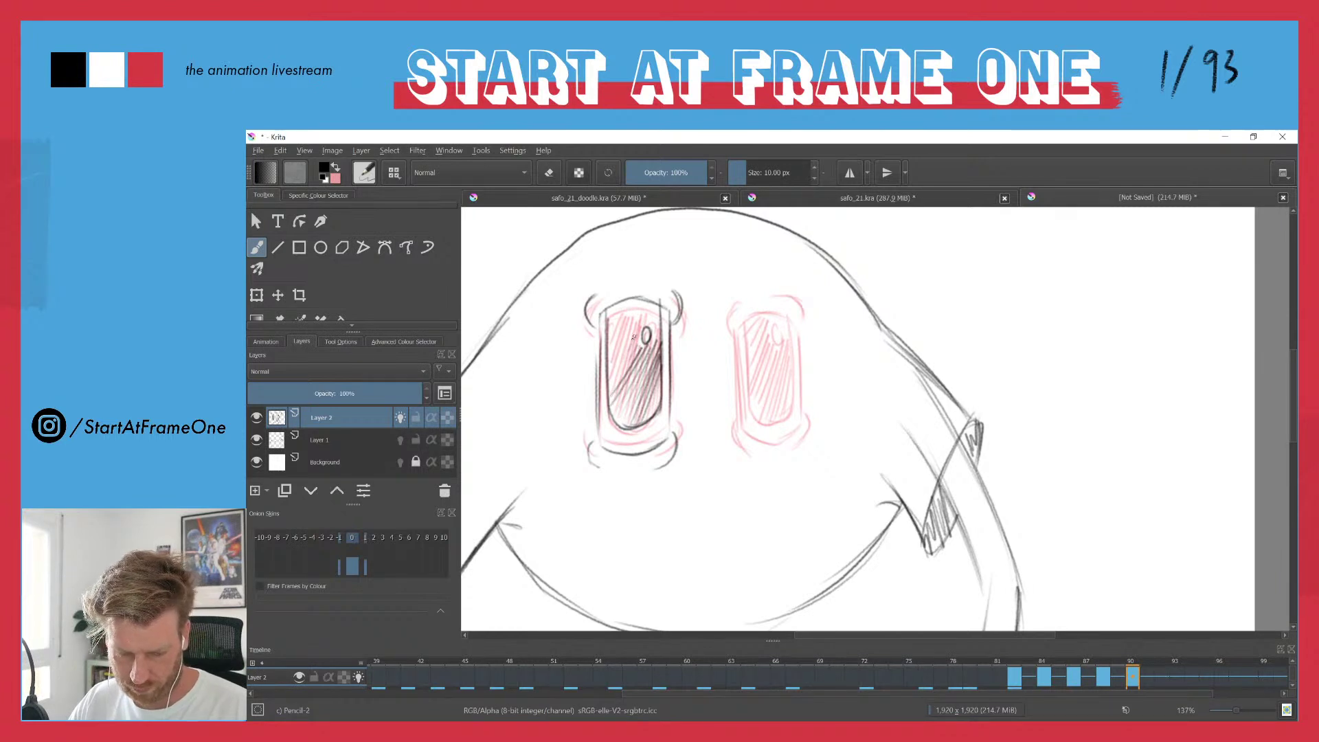
drag(624, 339, 607, 335)
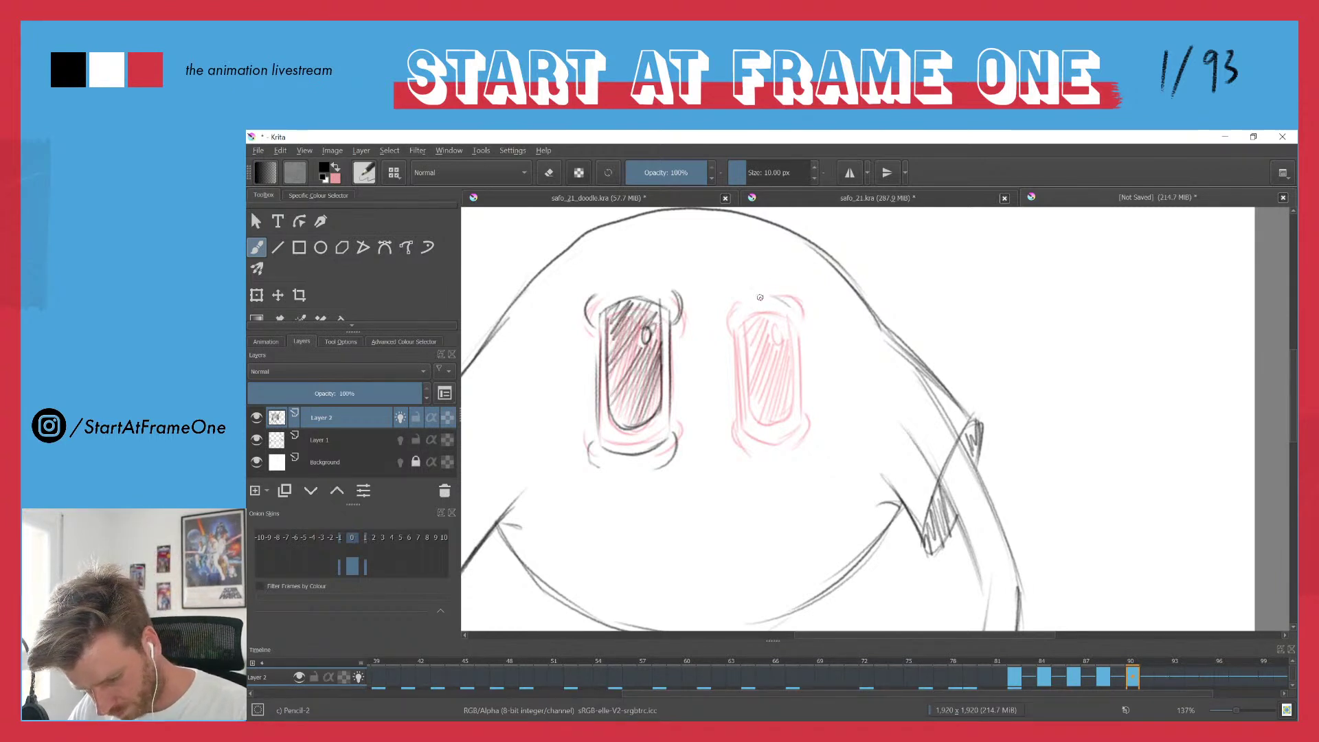
- Draw the matching right eye on frame 90 with a highlight and crease marks, erase stray lower lines and hatch the inside
drag(788, 324, 791, 386)
drag(745, 308, 753, 402)
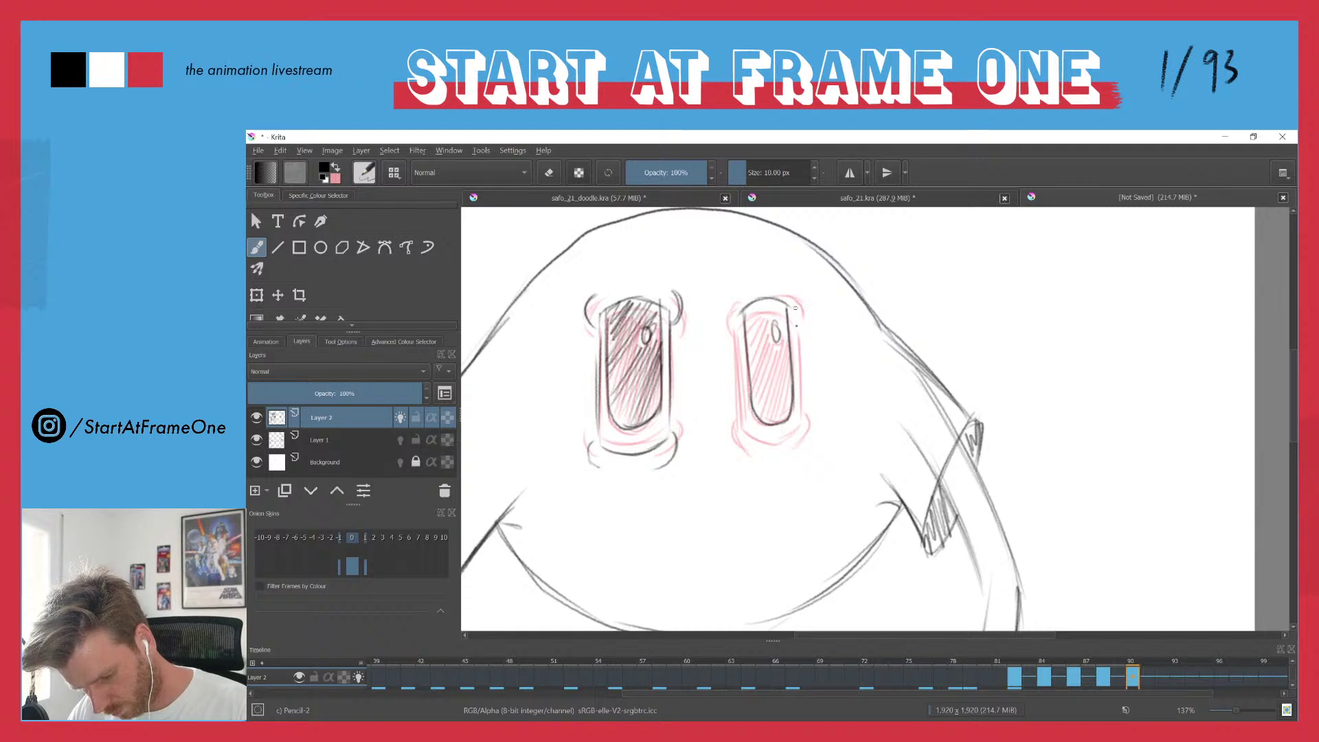
mouse_move(797, 309)
mouse_down()
mouse_move(799, 392)
mouse_move(780, 434)
mouse_up()
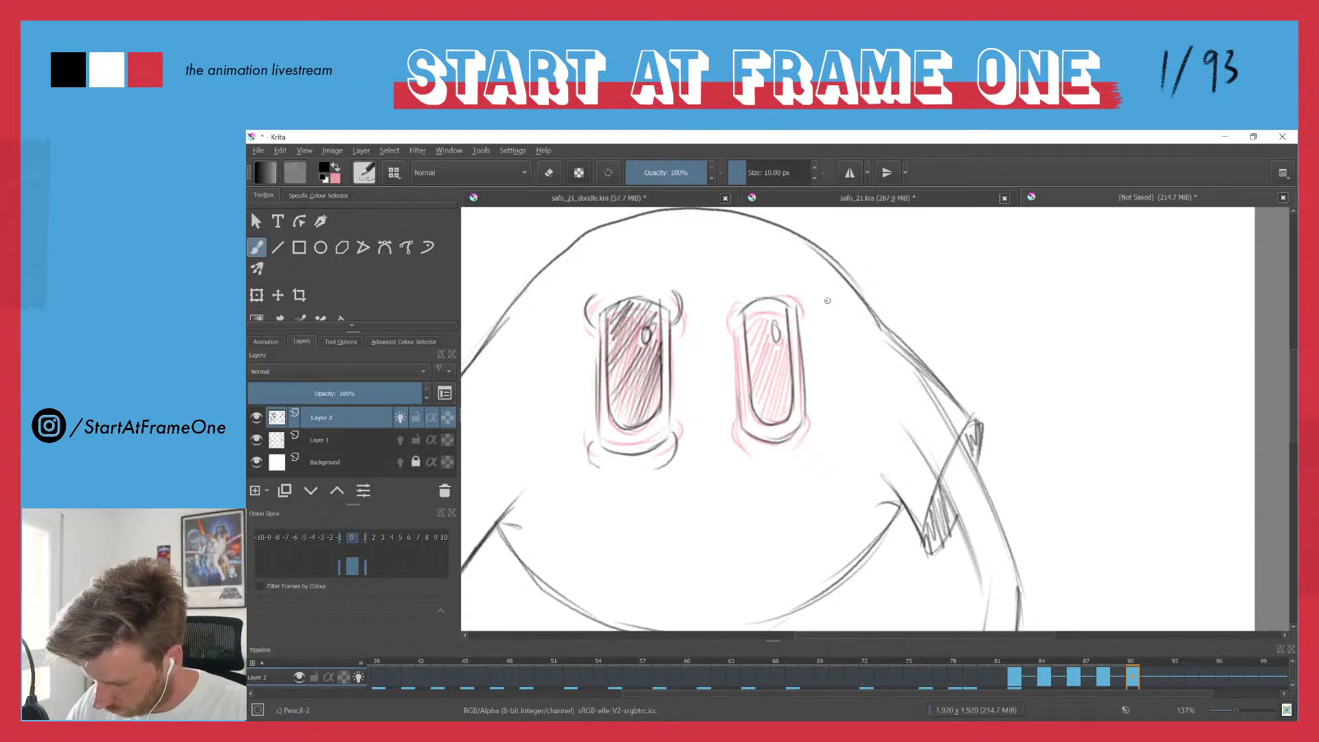
key(e)
mouse_move(732, 438)
mouse_down()
mouse_move(771, 449)
mouse_move(801, 444)
mouse_up()
key(e)
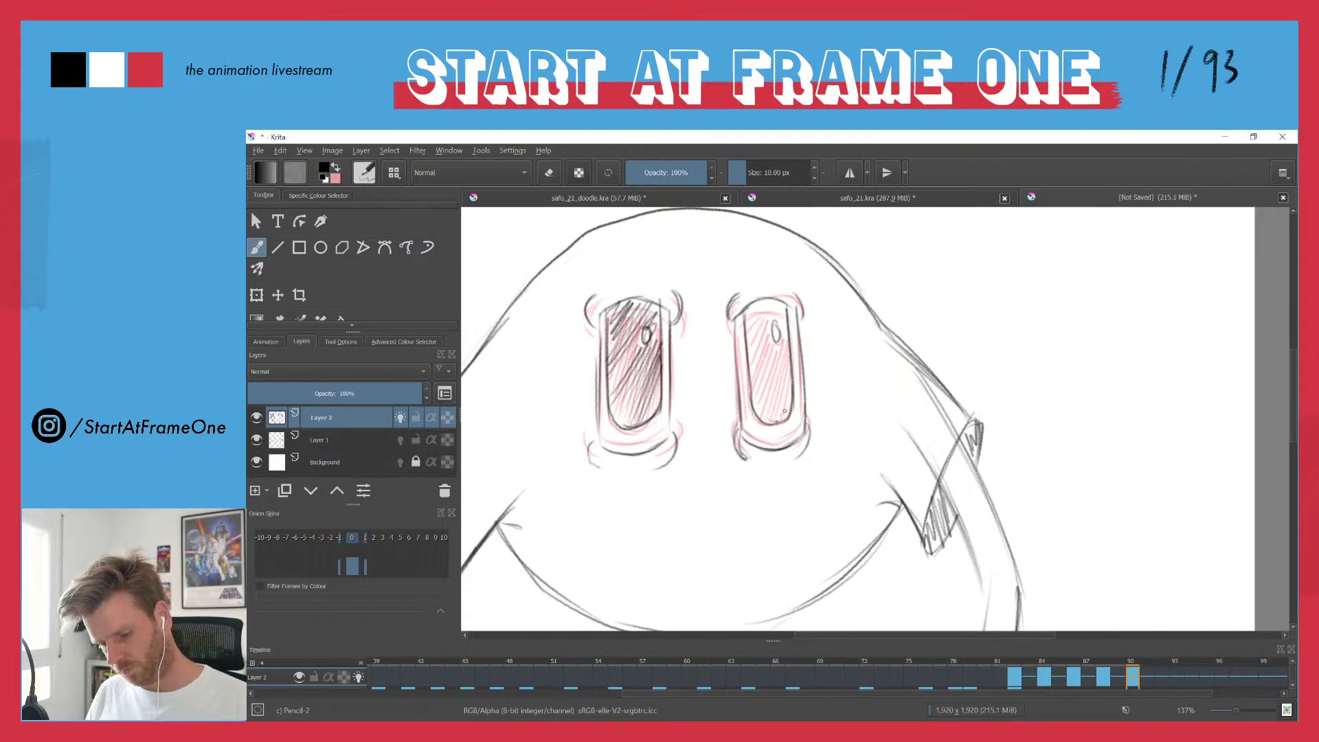
drag(787, 369, 783, 355)
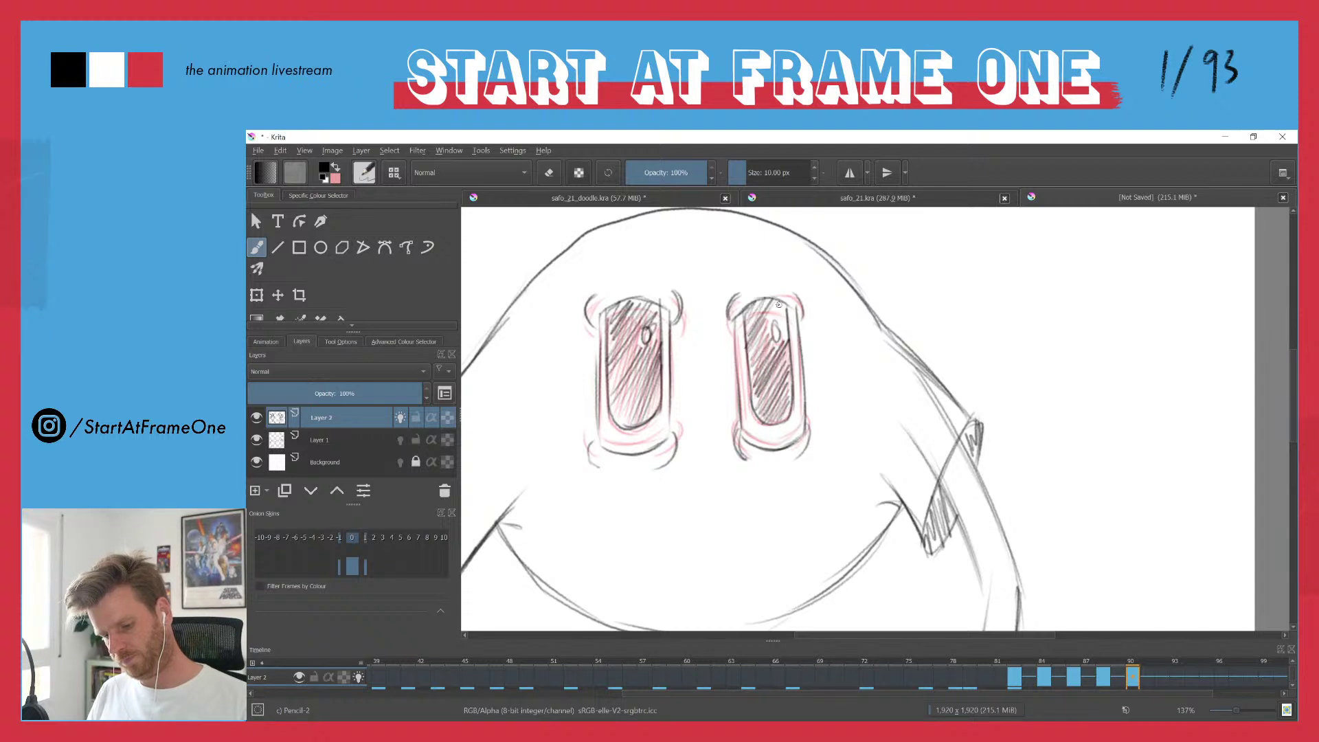
- Play back the animation with the full canvas in view to review the arms bursting and eyes opening
drag(742, 255, 730, 382)
key(space)
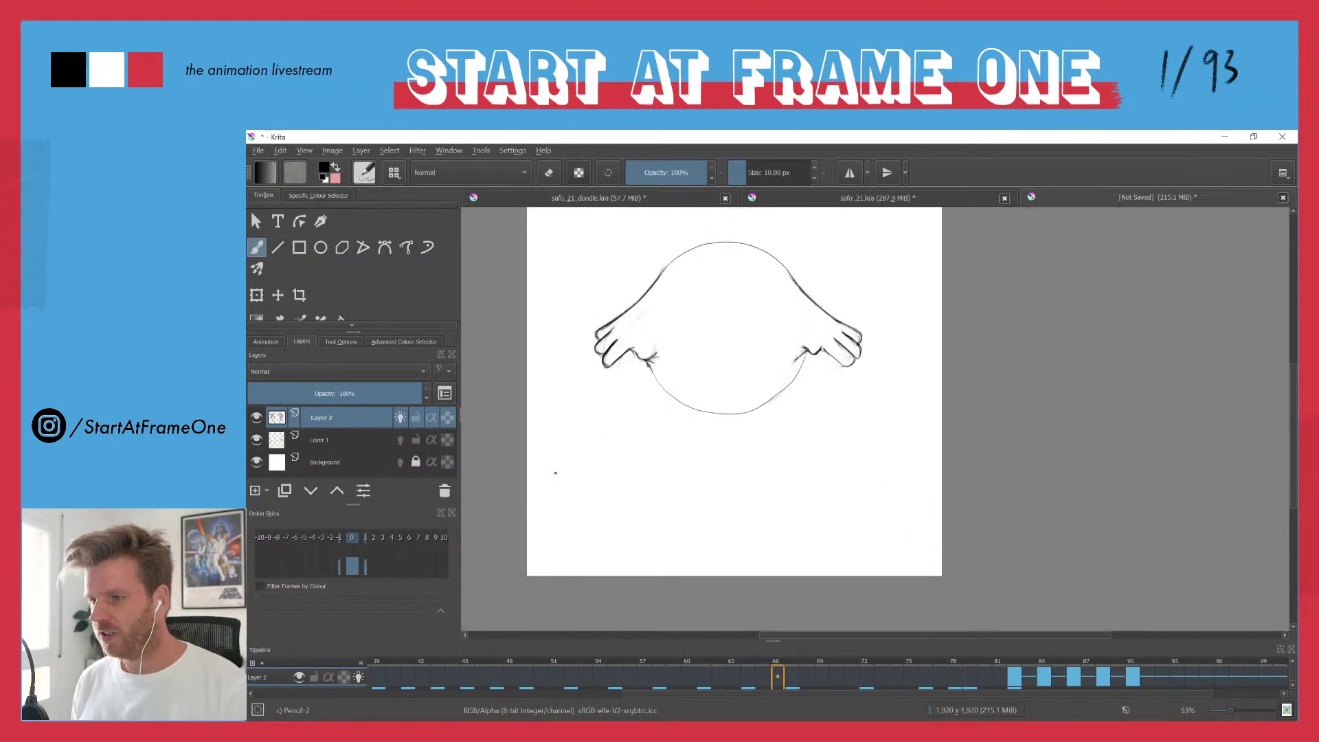
drag(584, 327, 672, 383)
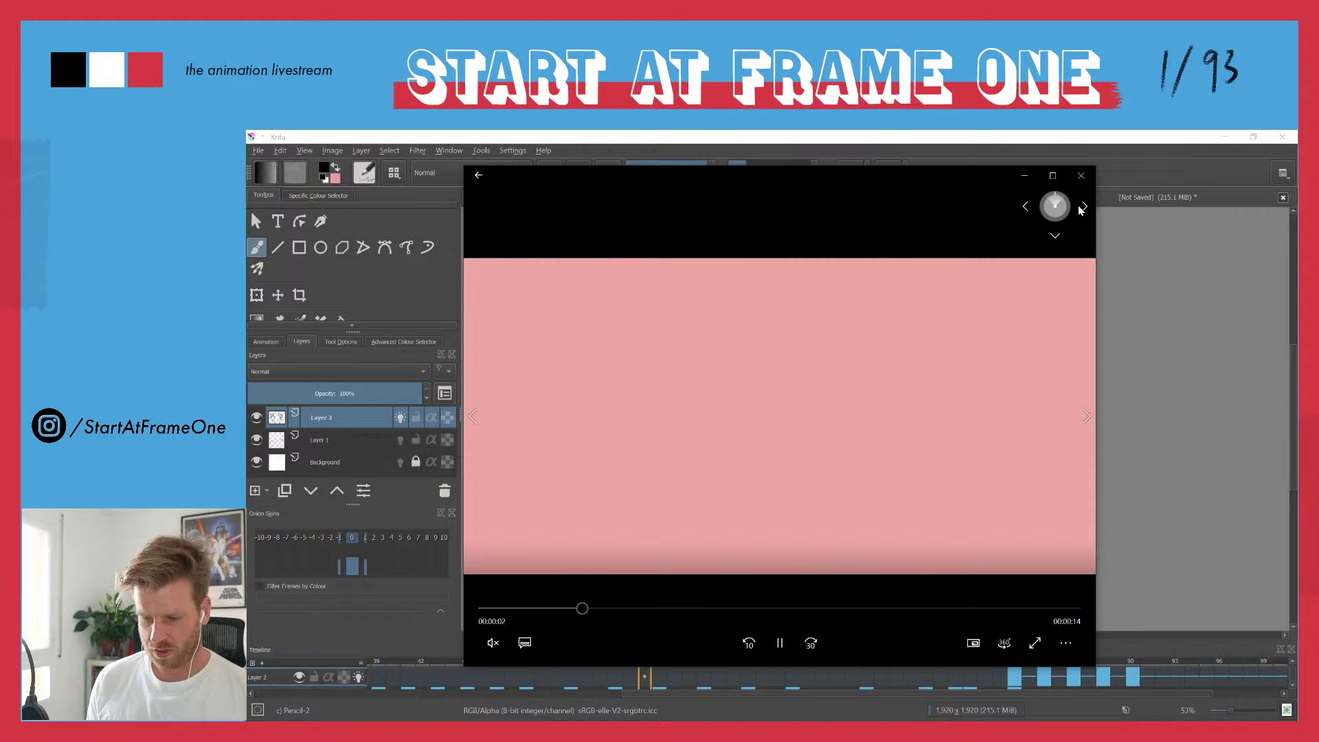
- In the video player, step on from clip basic01-2, watch a splash effect clip on repeat and close the player
click(1081, 175)
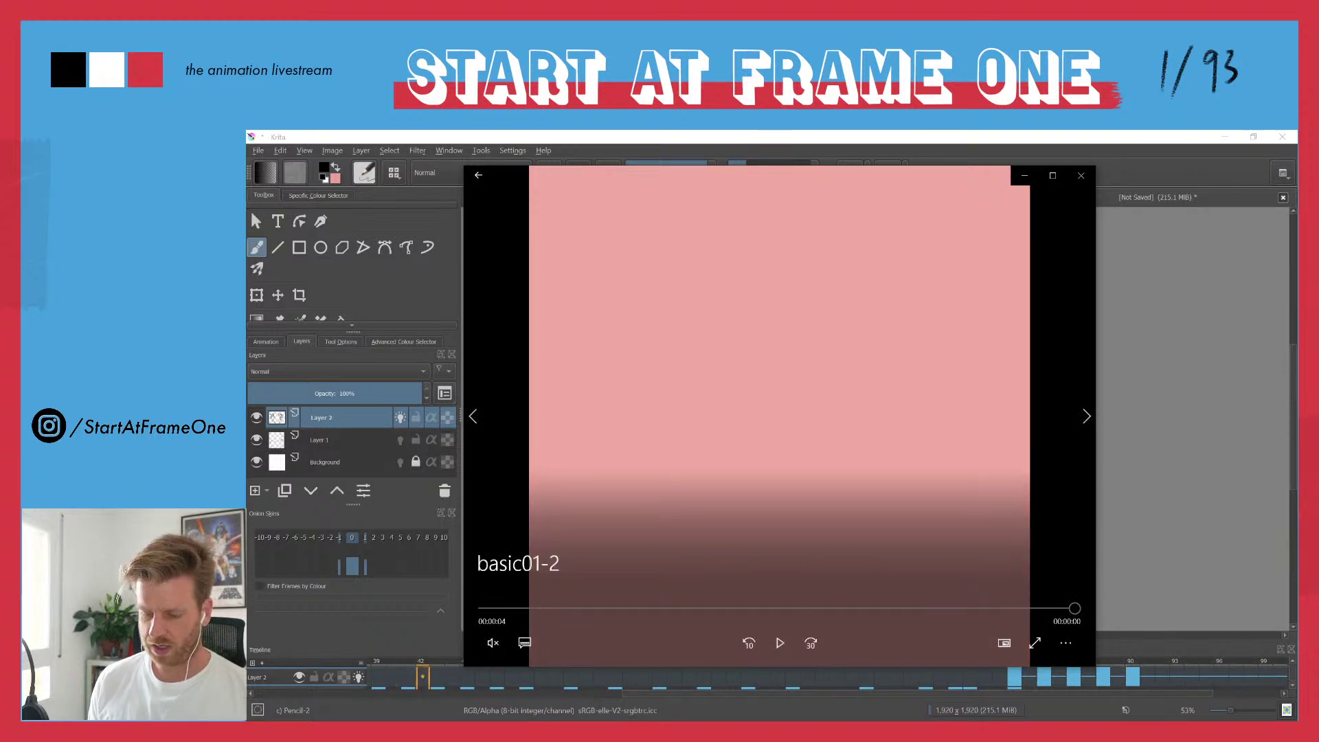
click(1067, 643)
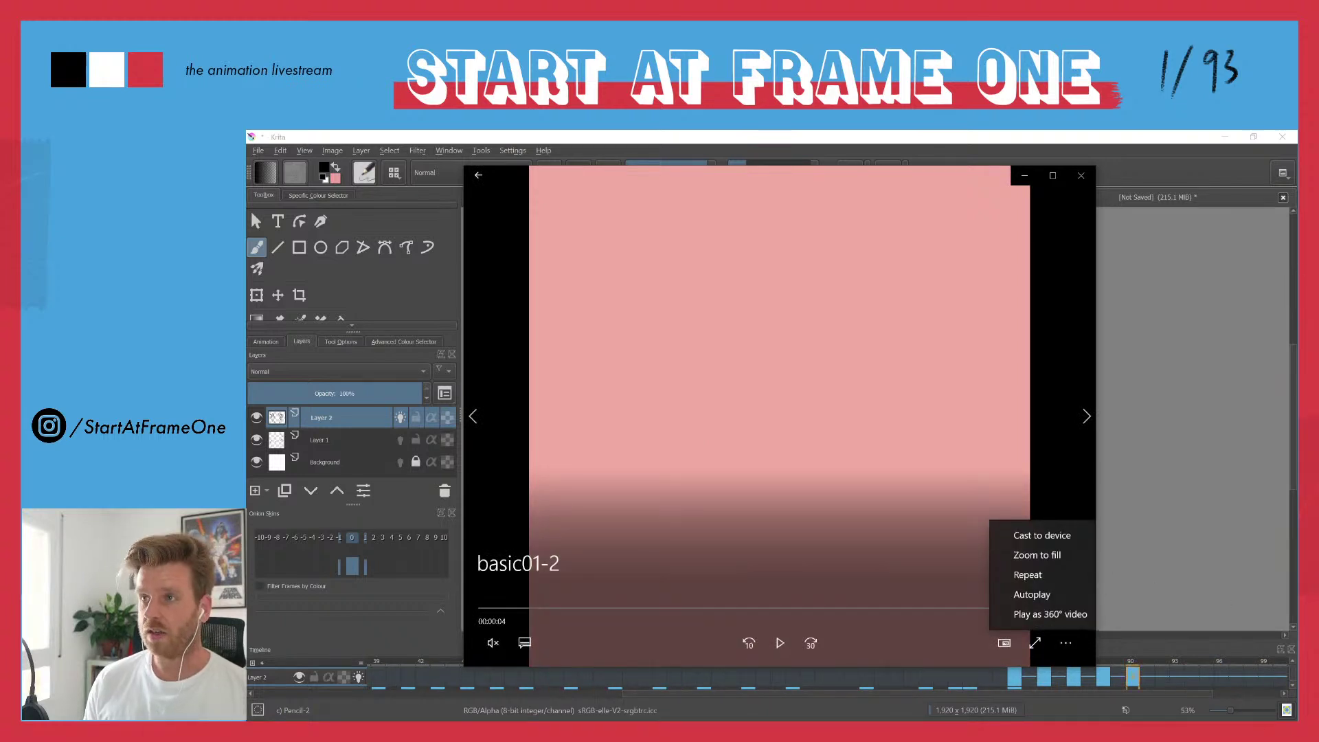
click(1087, 421)
click(1087, 417)
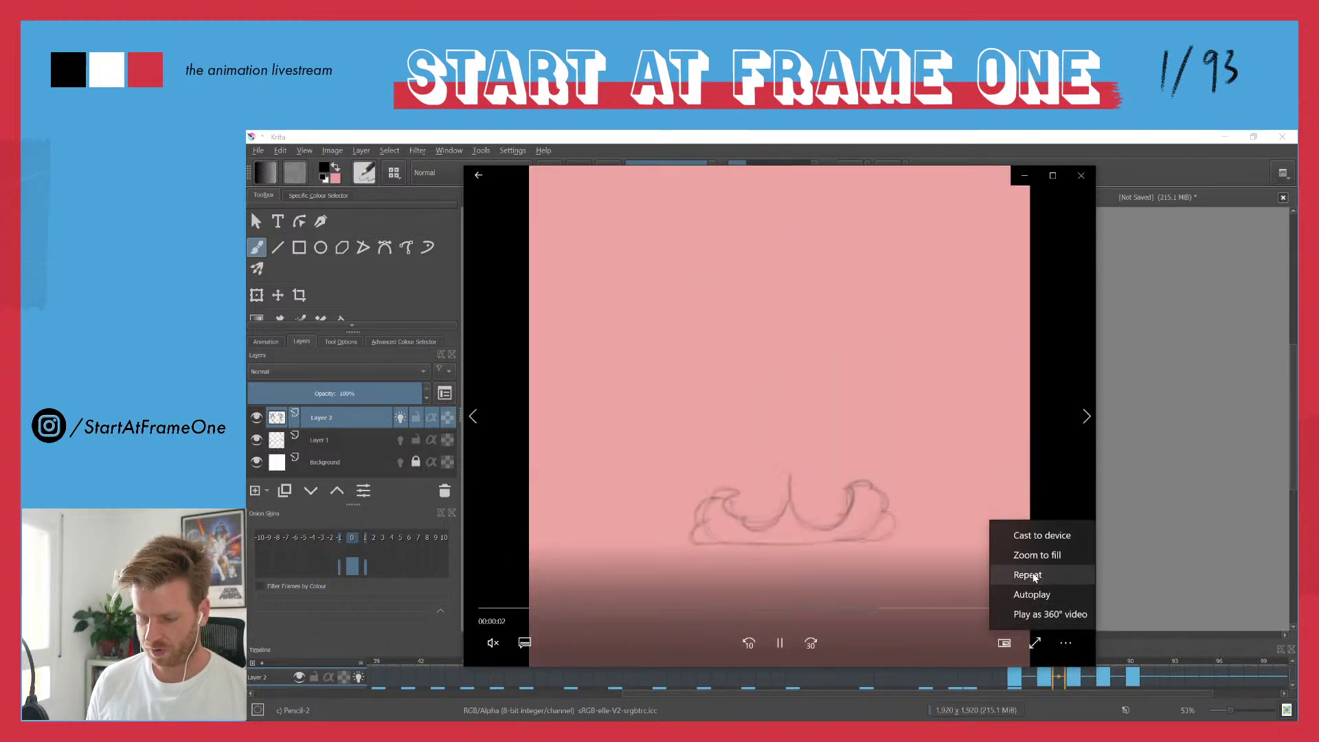
click(1035, 575)
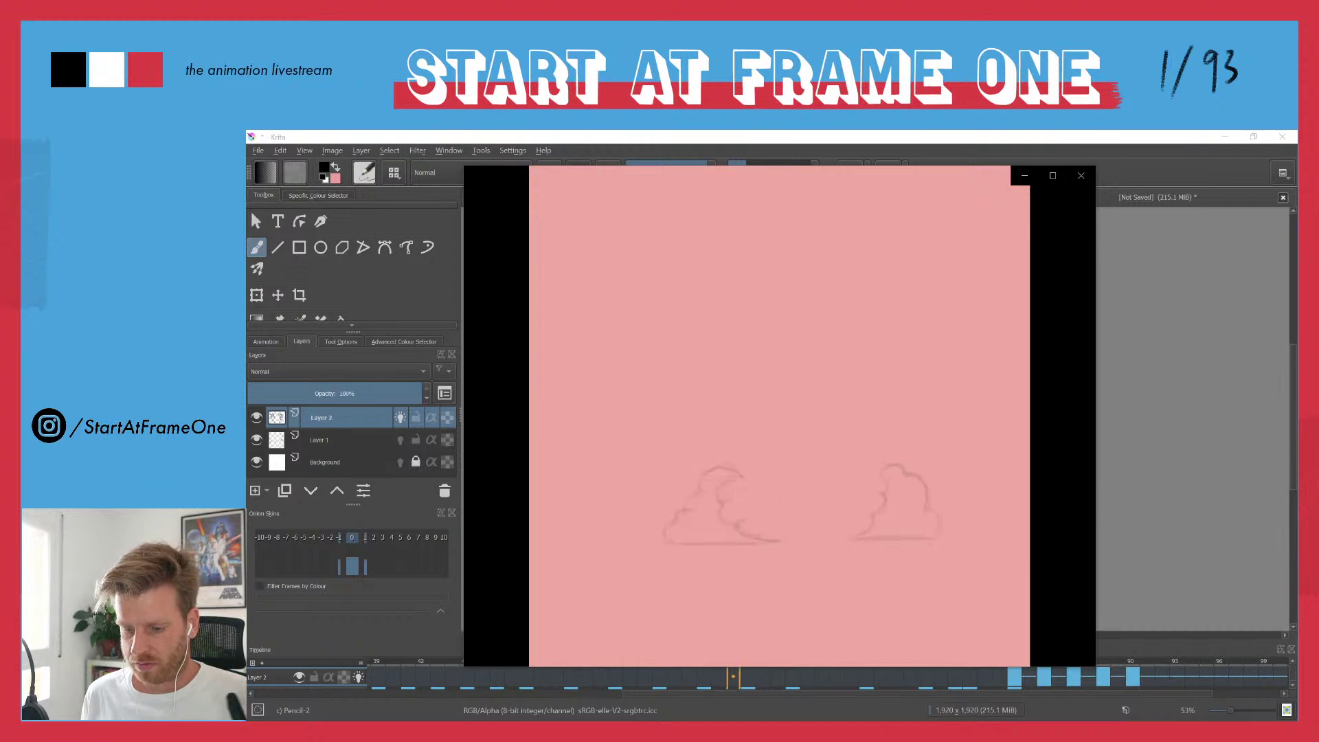
click(1080, 176)
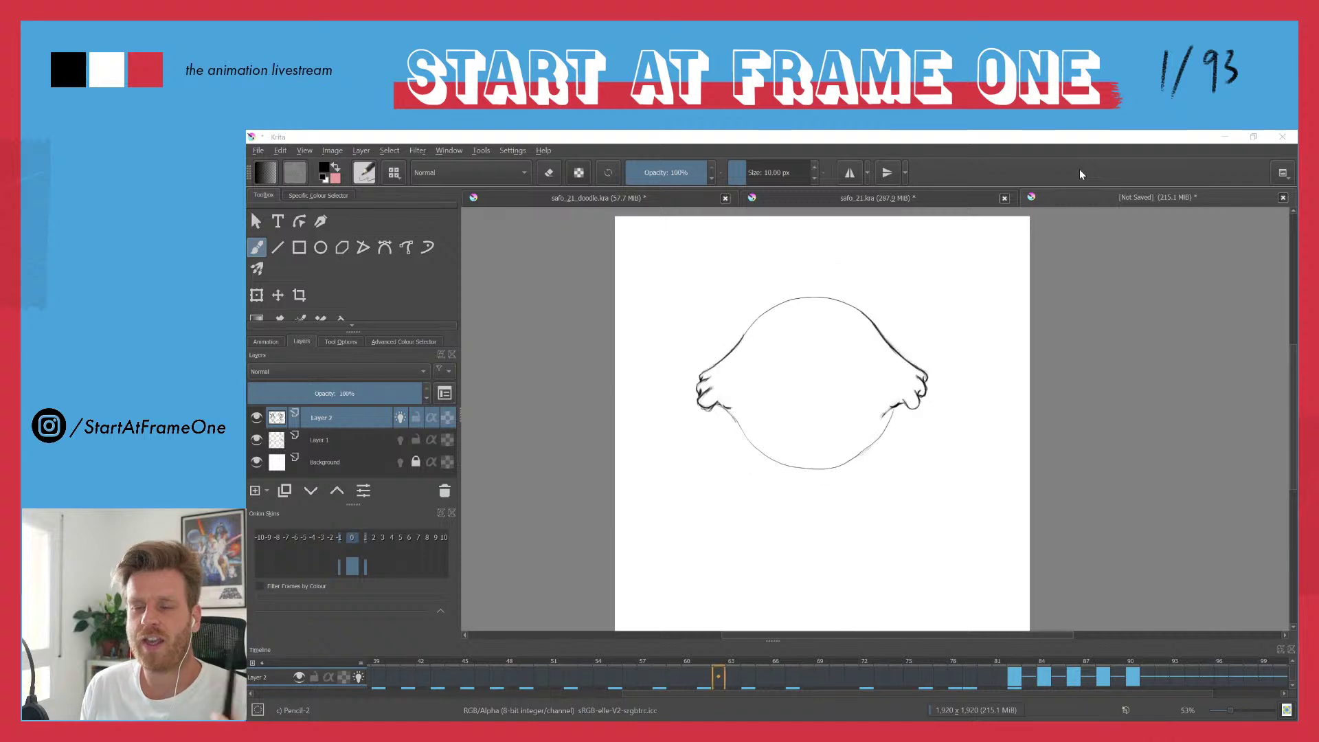
right_click(1080, 174)
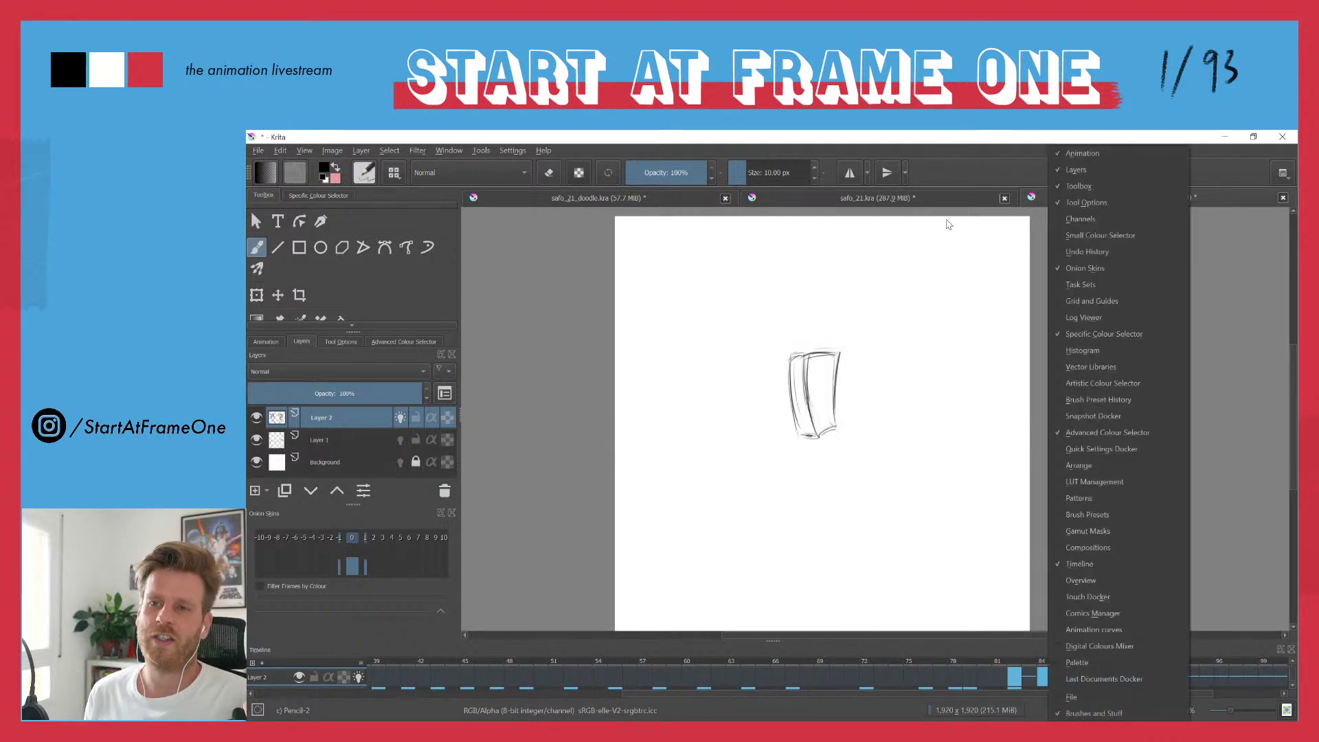